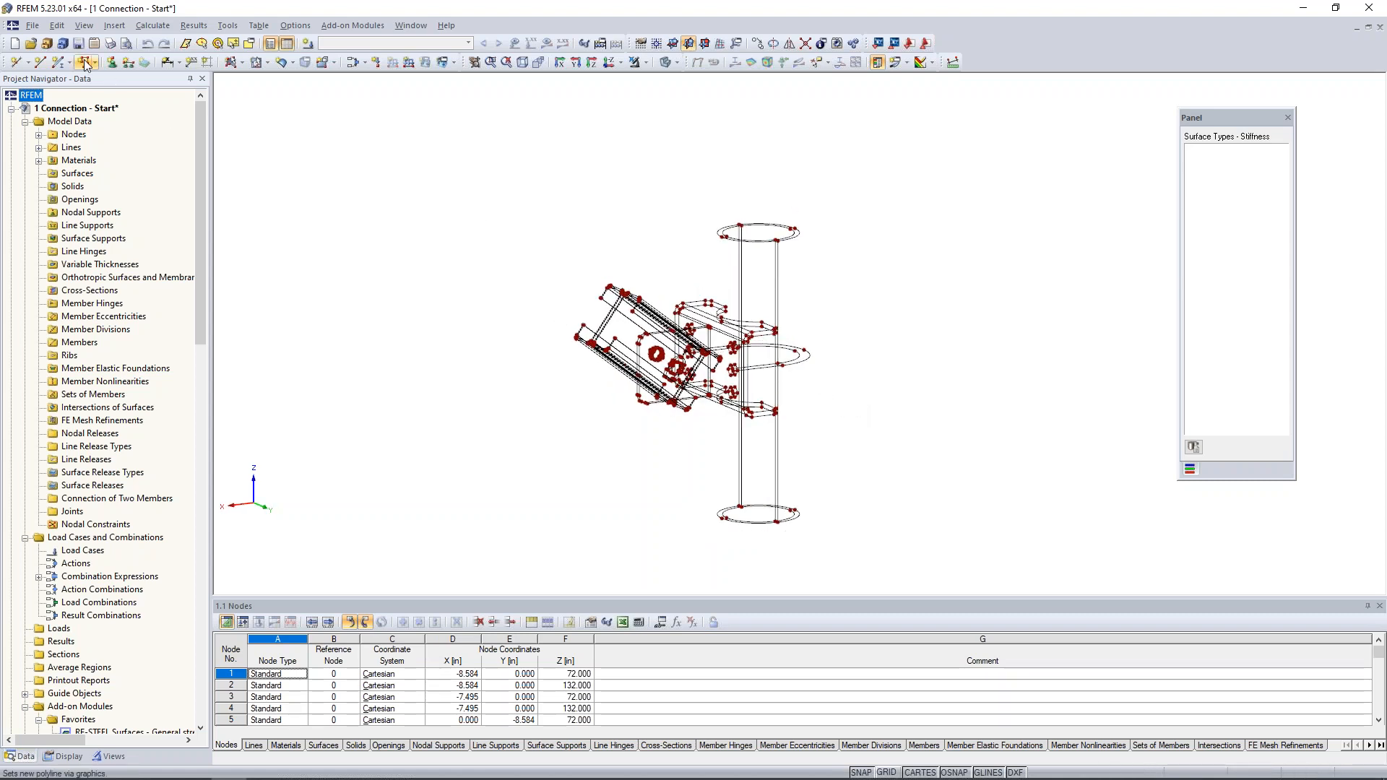
- Examine the available import formats, including the RF-LINK STEP, IGES and ACIS options, without importing anything
{"action": "left_click", "coordinate": [36, 29]}
{"action": "left_click", "coordinate": [34, 27]}
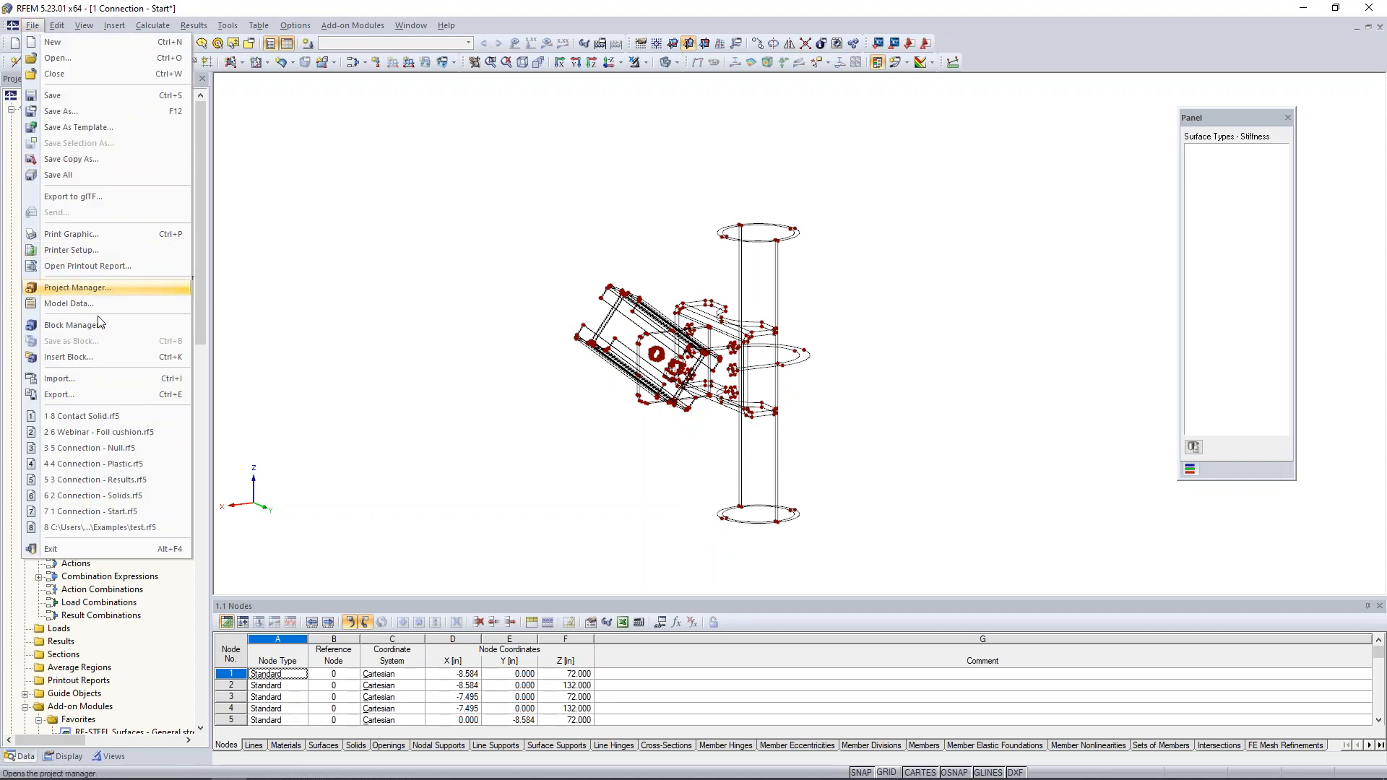
{"action": "left_click", "coordinate": [105, 383]}
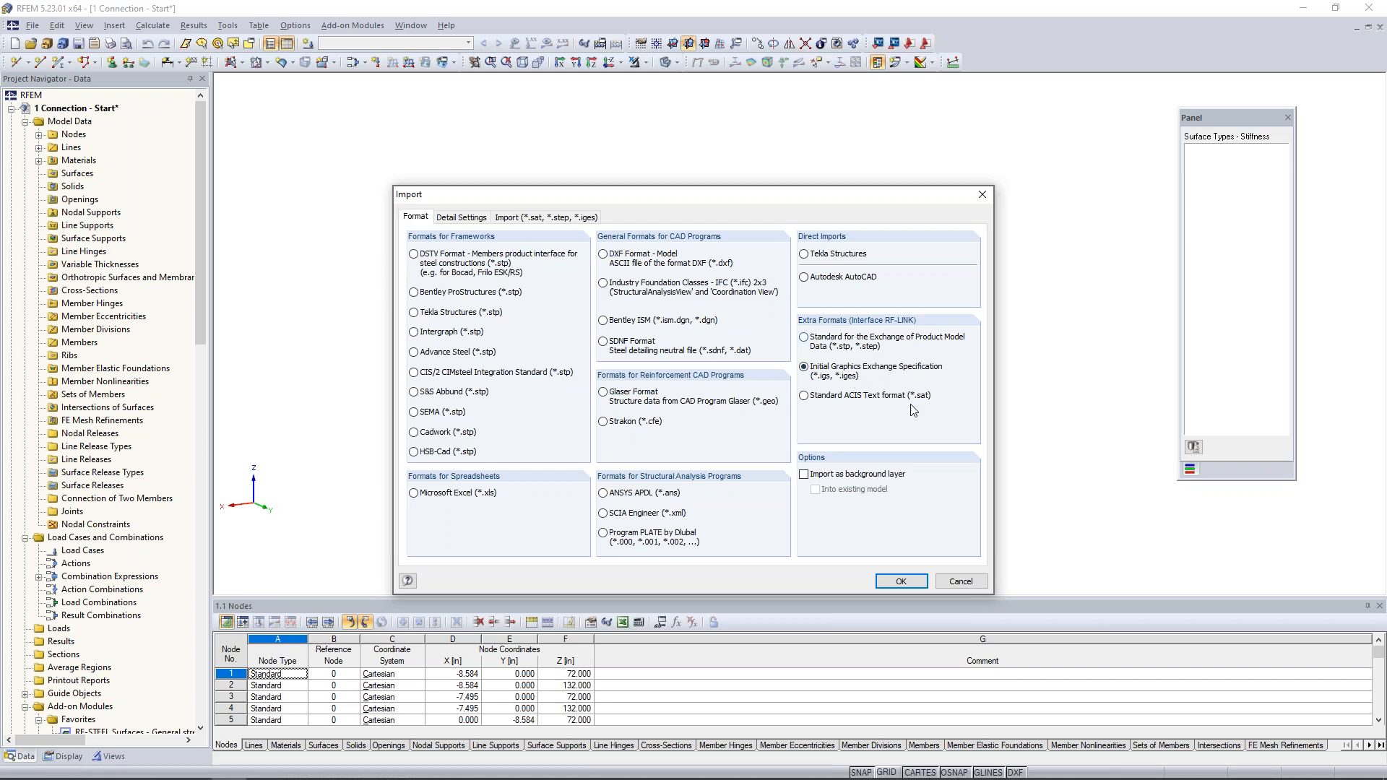
{"action": "left_click", "coordinate": [976, 583]}
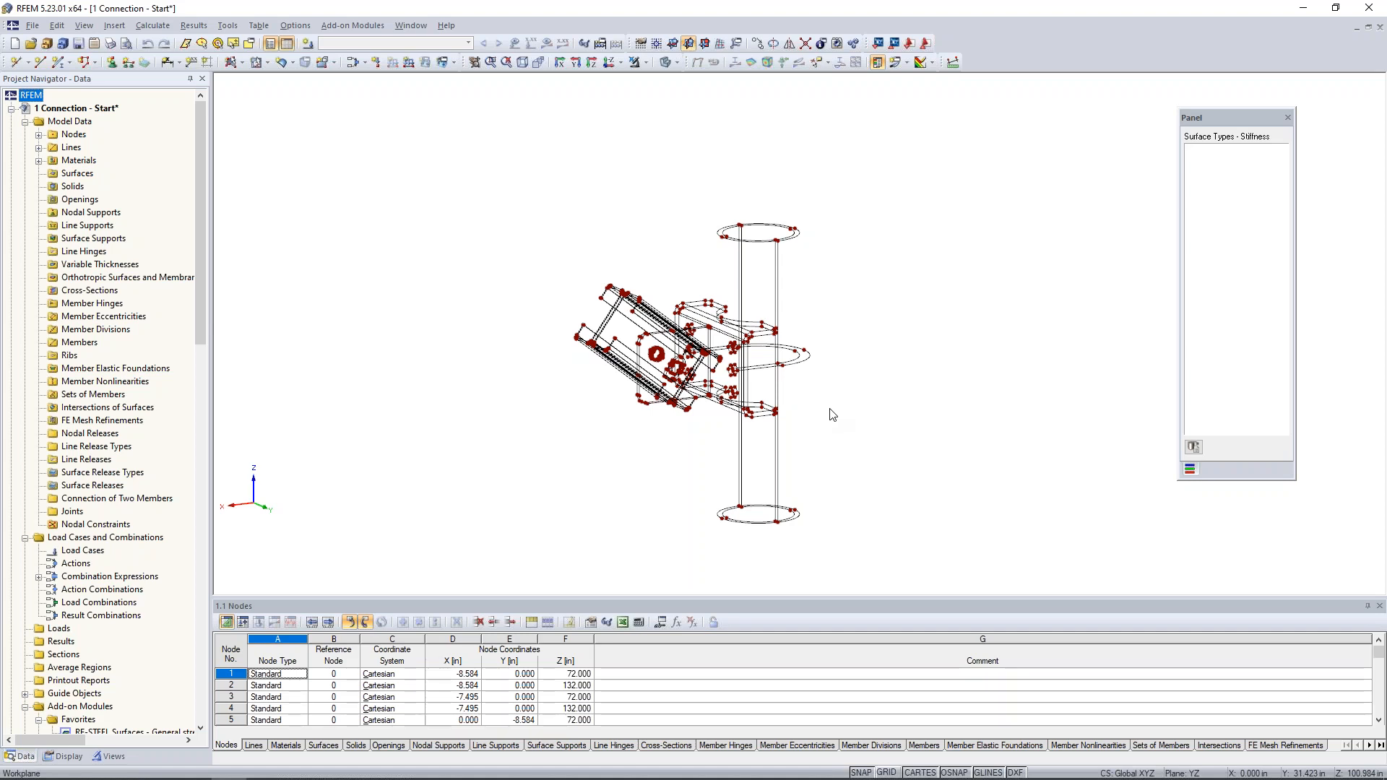
- Set up a new plane surface defined by boundary lines, with Null stiffness
{"action": "mouse_move", "coordinate": [830, 415]}
{"action": "middle_mouse_down", "text": "ctrl"}
{"action": "mouse_move", "coordinate": [789, 399]}
{"action": "mouse_move", "coordinate": [845, 403]}
{"action": "middle_mouse_up", "text": "ctrl"}
{"action": "scroll", "coordinate": [789, 383], "scroll_direction": "up", "scroll_amount": 3}
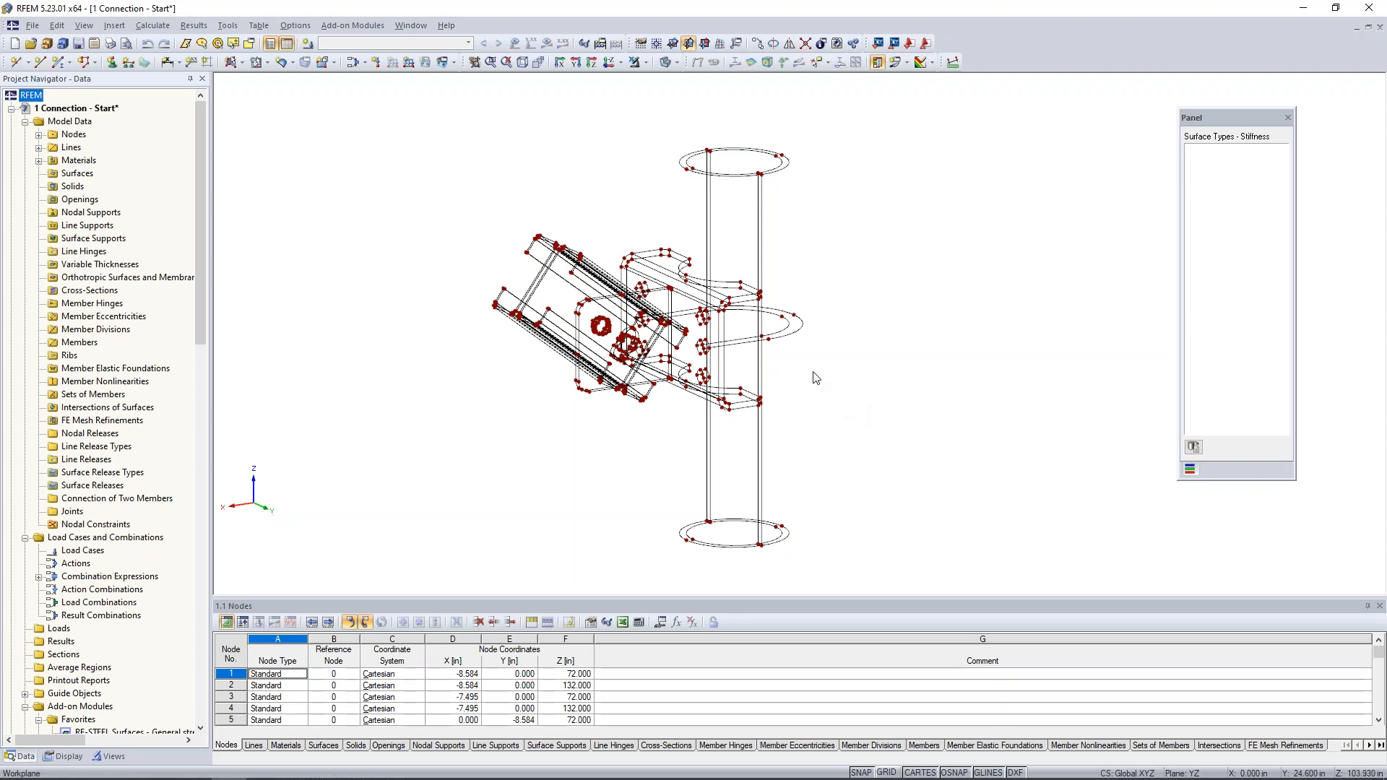
{"action": "middle_click_drag", "start_coordinate": [816, 377], "coordinate": [749, 238], "text": "ctrl"}
{"action": "scroll", "coordinate": [764, 282], "scroll_direction": "up", "scroll_amount": 2}
{"action": "middle_click_drag", "start_coordinate": [776, 215], "coordinate": [805, 284], "text": "ctrl"}
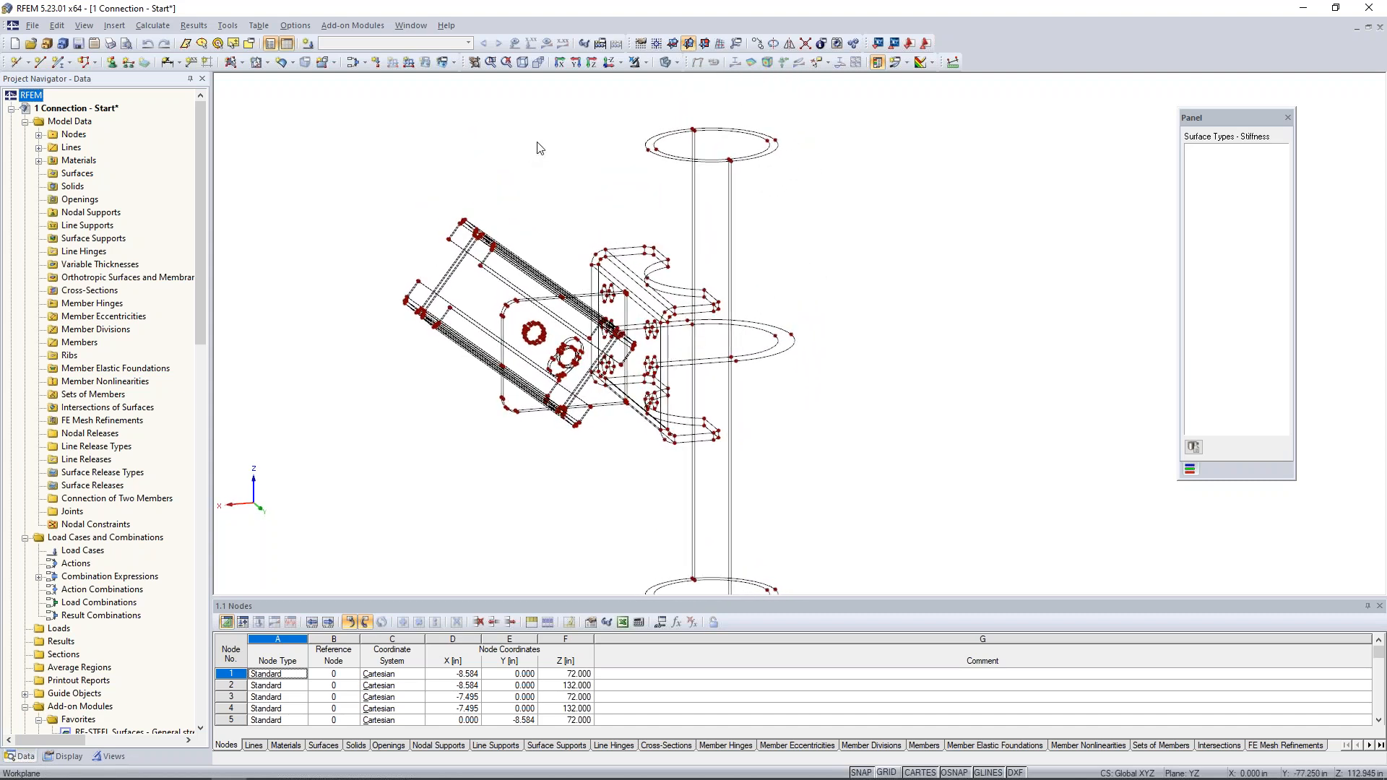
{"action": "left_click", "coordinate": [244, 64]}
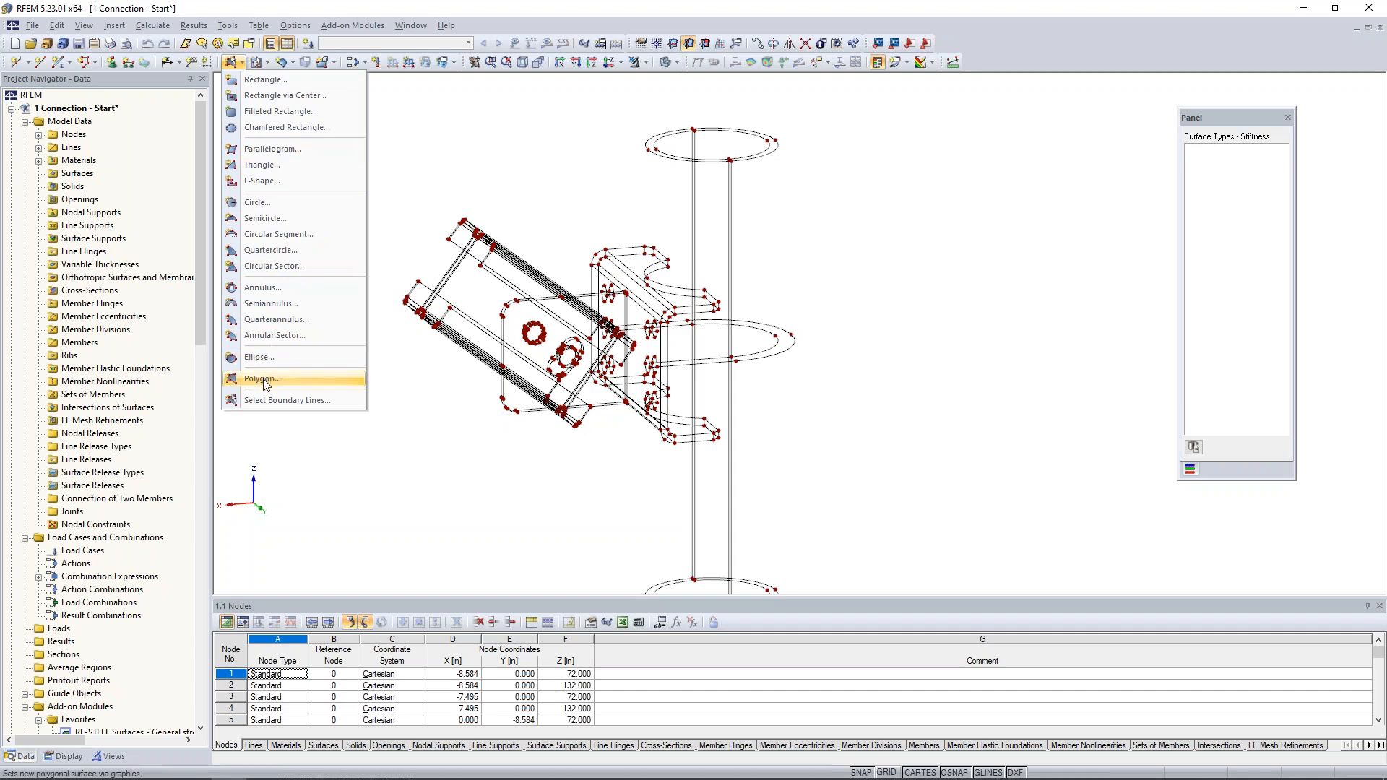
{"action": "left_click", "coordinate": [271, 402]}
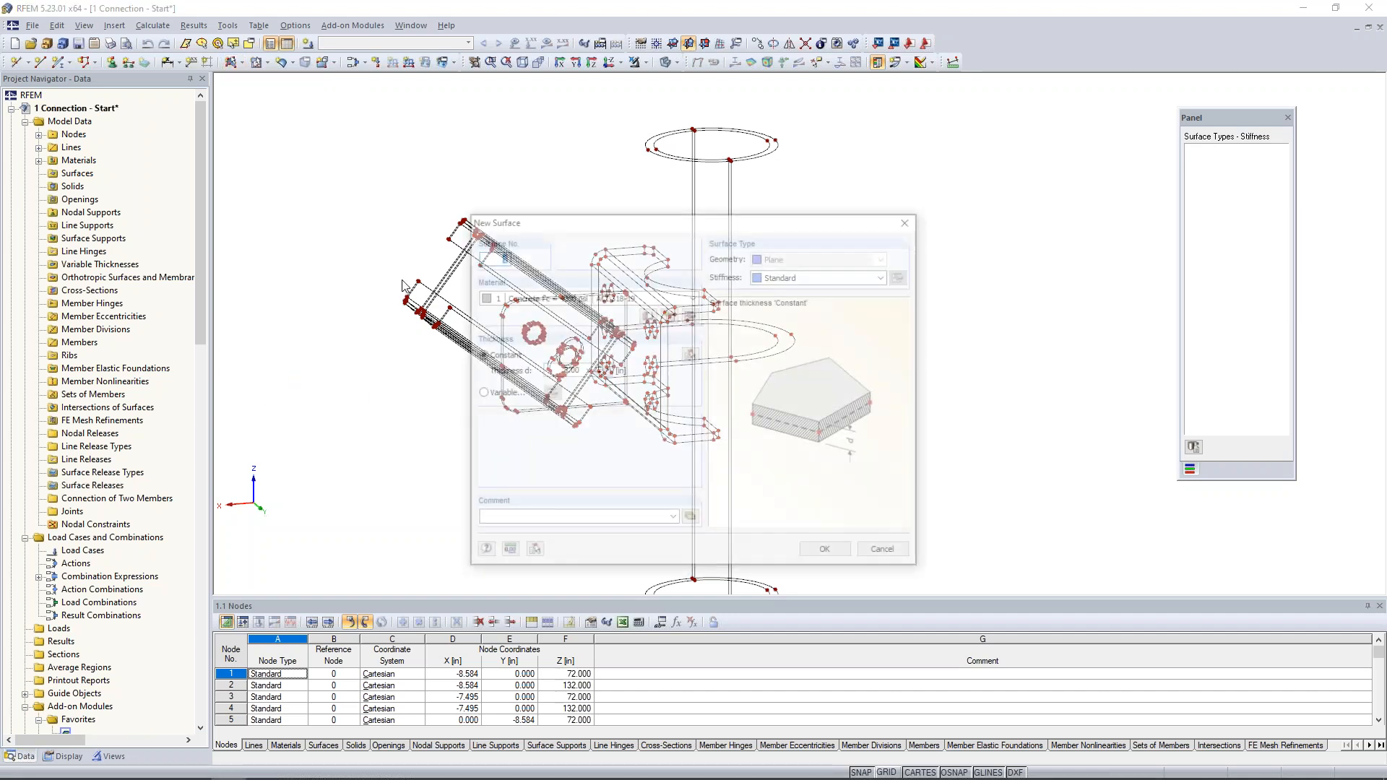
{"action": "left_click", "coordinate": [796, 282]}
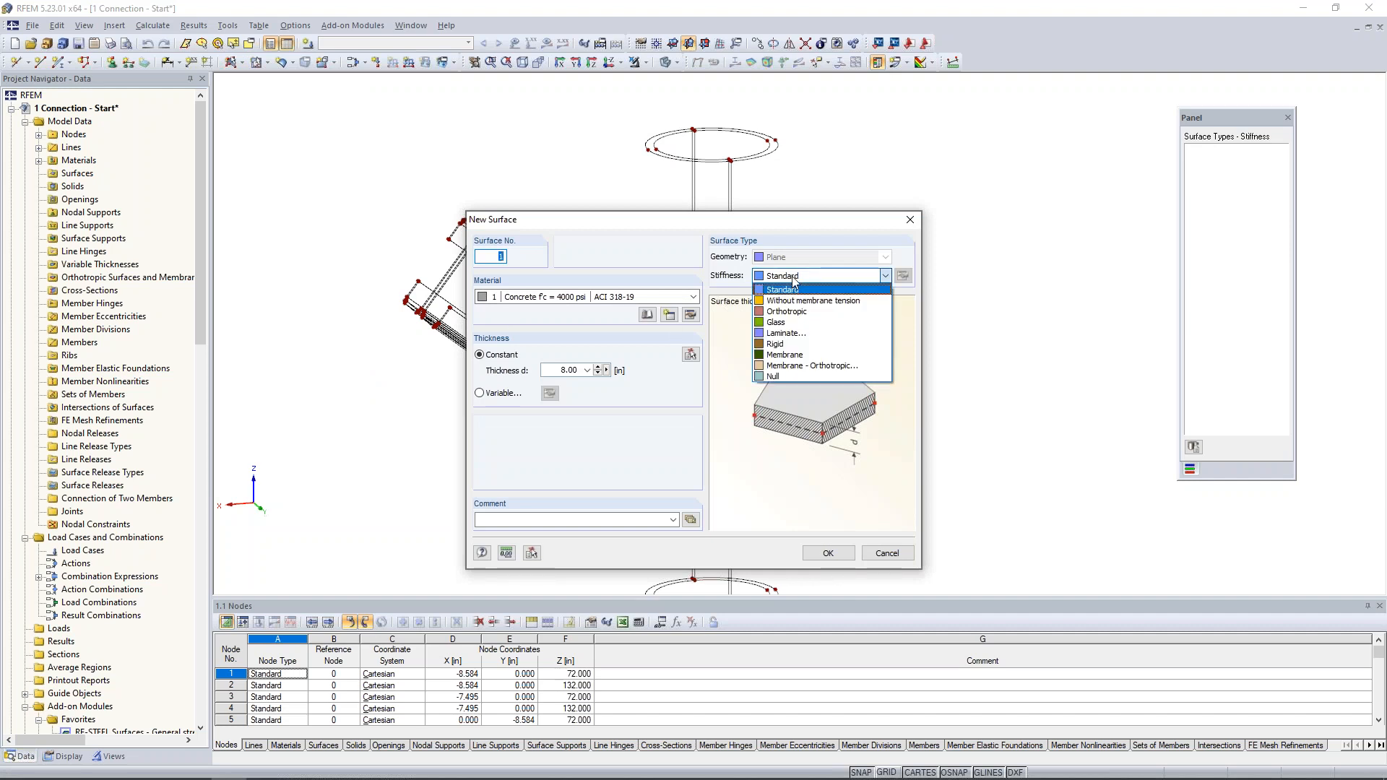
{"action": "left_click", "coordinate": [786, 376]}
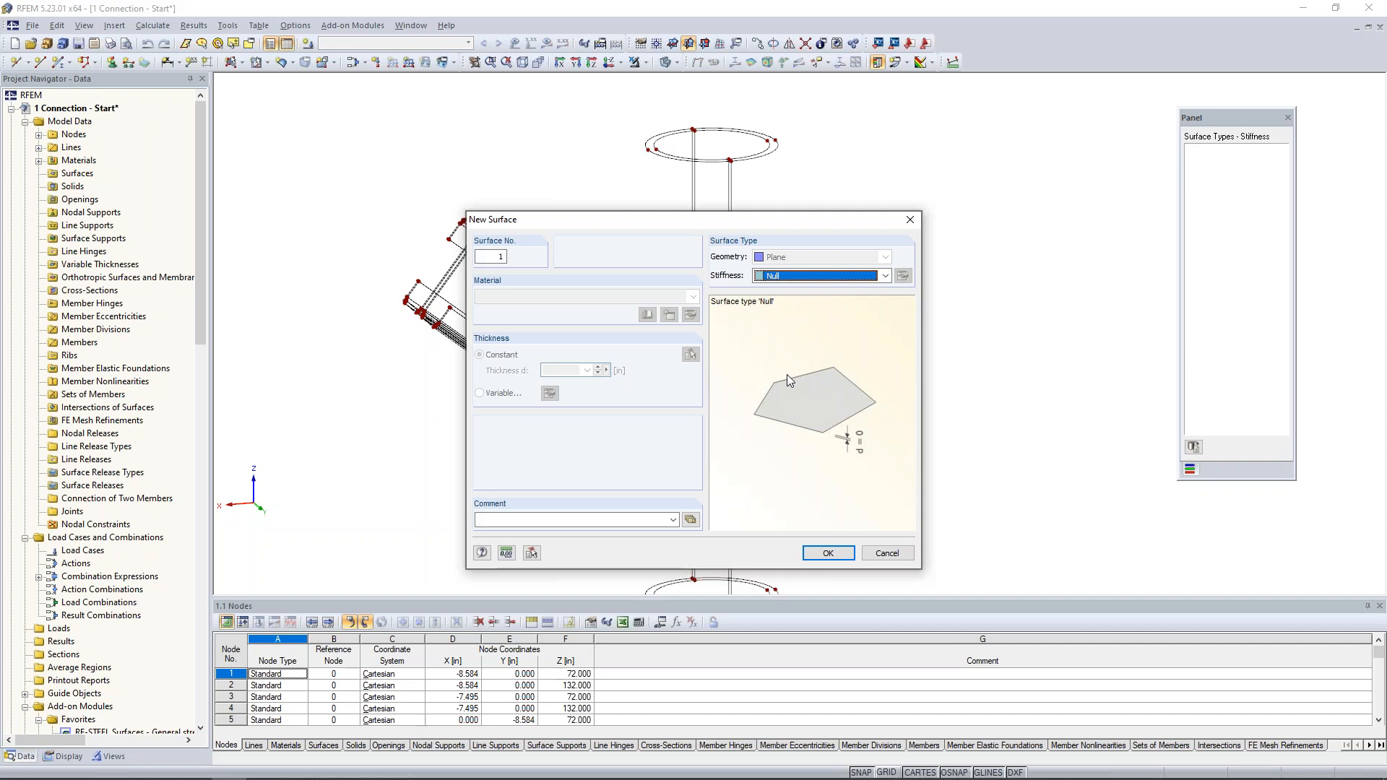
{"action": "left_click", "coordinate": [828, 552]}
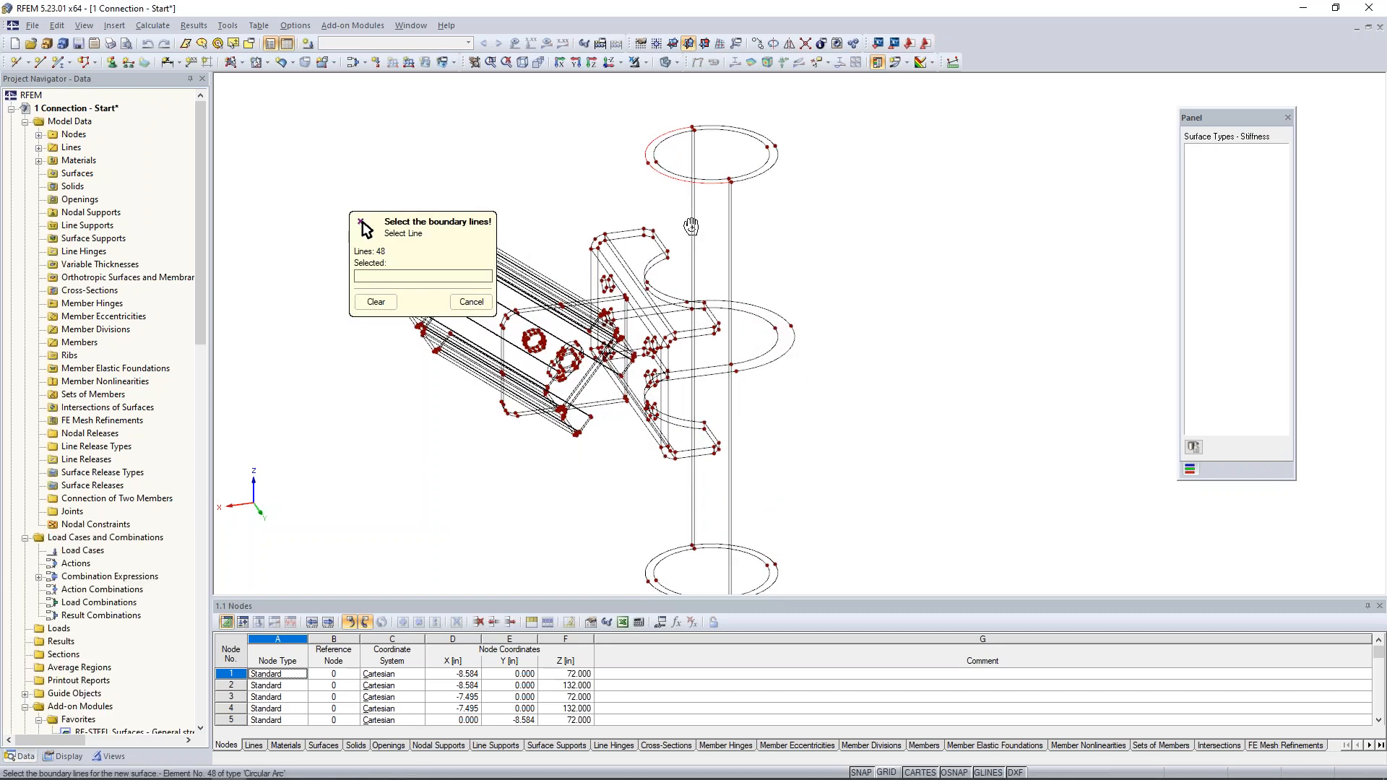
- Create two half-ring Null surfaces closing the upper end of the pipe from its inner and outer arcs and short connecting lines
{"action": "scroll", "coordinate": [689, 220], "scroll_direction": "up", "scroll_amount": 5}
{"action": "middle_click_drag", "start_coordinate": [646, 287], "coordinate": [642, 312]}
{"action": "scroll", "coordinate": [642, 312], "scroll_direction": "down", "scroll_amount": 1}
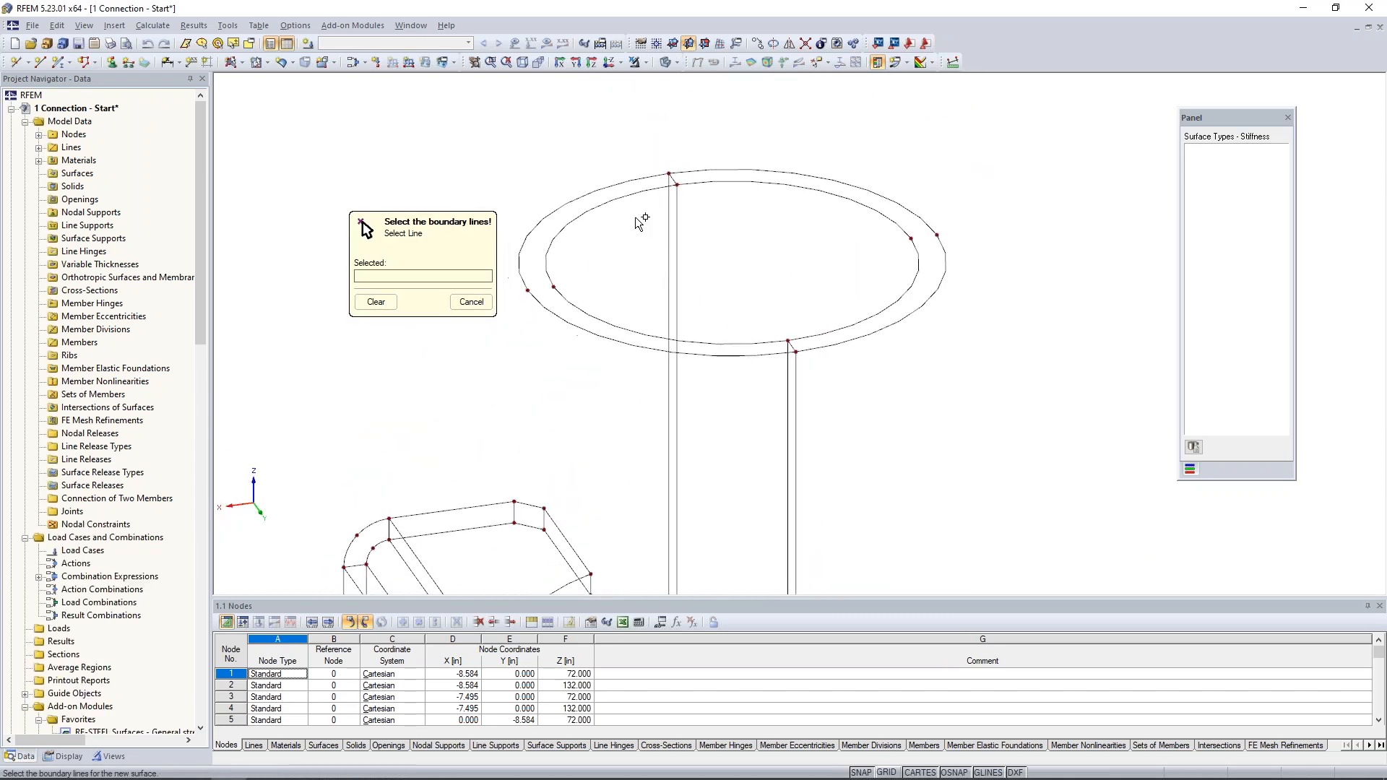
{"action": "left_click", "coordinate": [629, 197]}
{"action": "left_click", "coordinate": [666, 177]}
{"action": "left_click", "coordinate": [790, 343]}
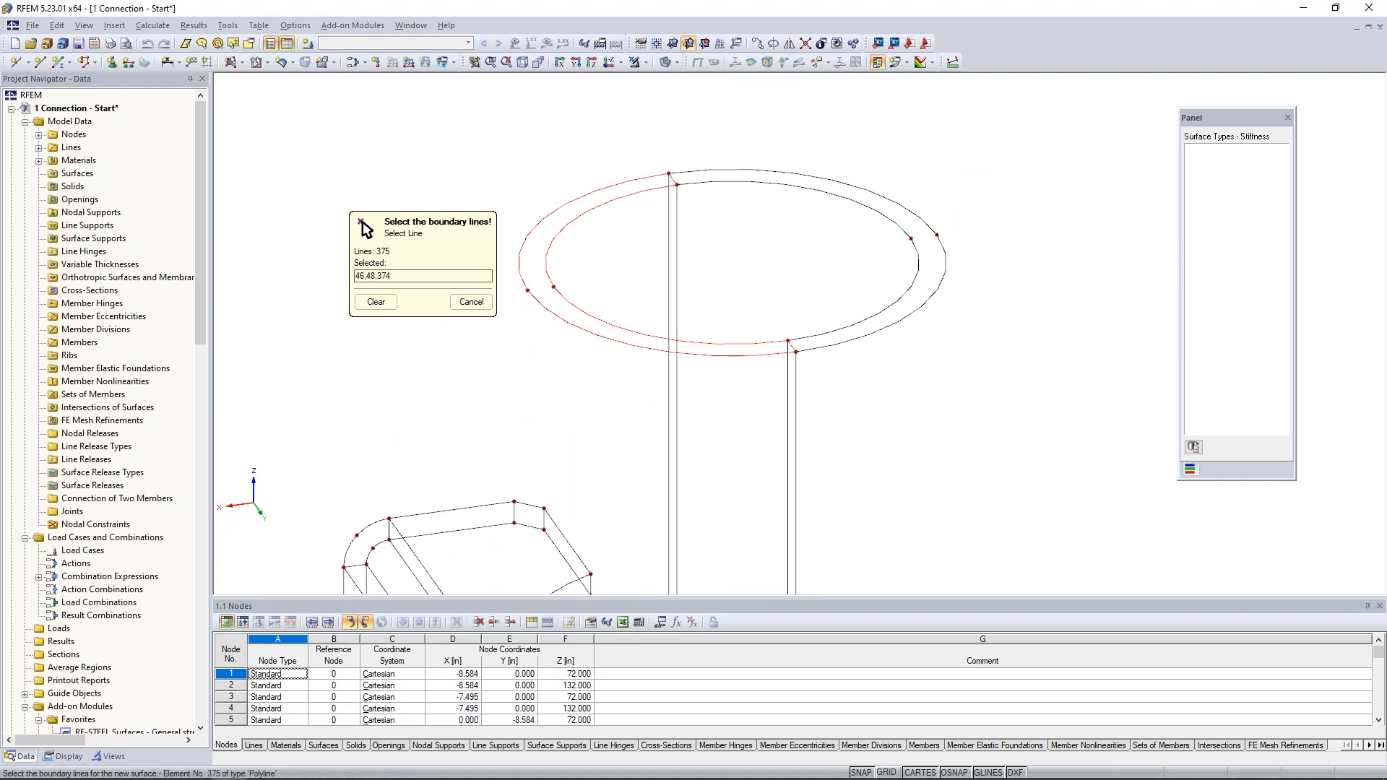
{"action": "left_click", "coordinate": [795, 345]}
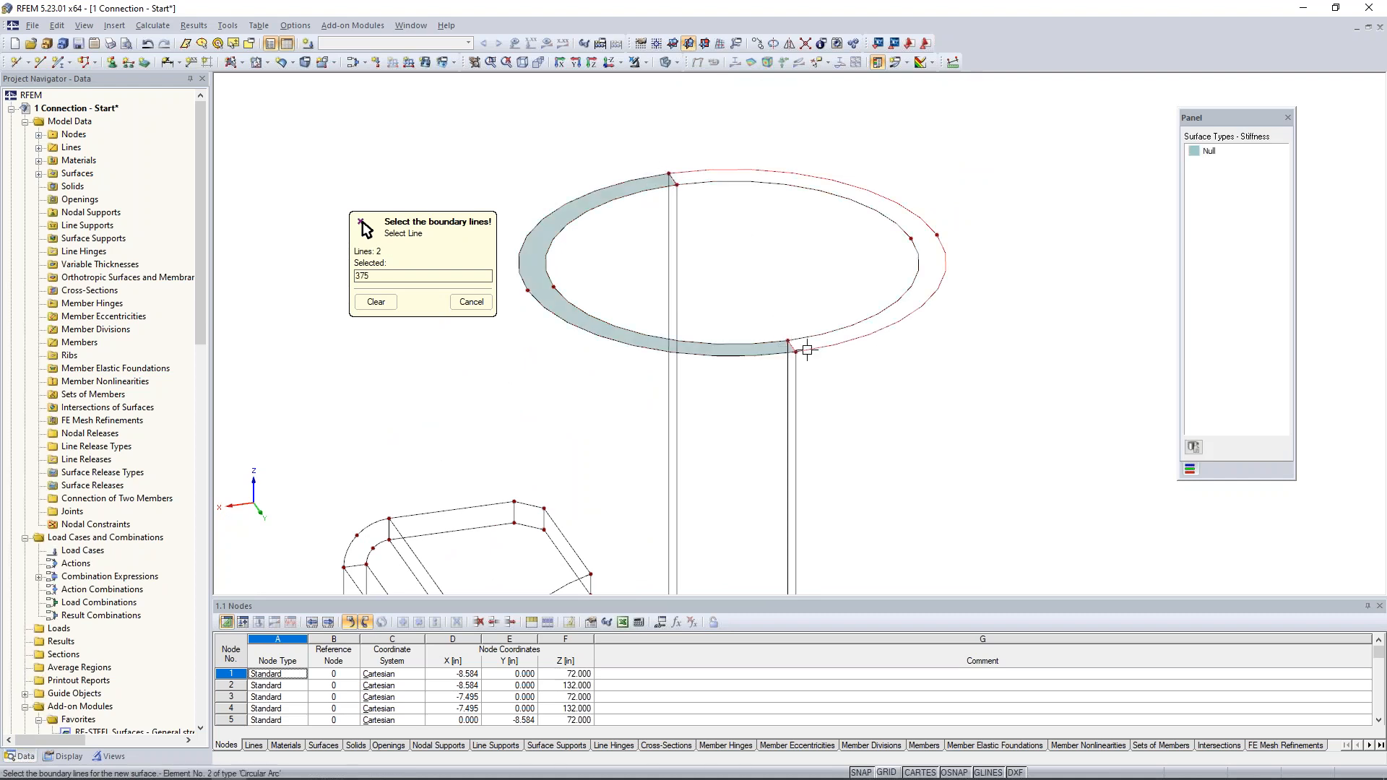
{"action": "left_click", "coordinate": [681, 181]}
{"action": "left_click", "coordinate": [681, 182]}
- Create two half-ring Null surfaces closing the lower end of the pipe, and finish the boundary line selection
{"action": "scroll", "coordinate": [790, 280], "scroll_direction": "down", "scroll_amount": 3}
{"action": "middle_click_drag", "start_coordinate": [800, 424], "coordinate": [783, 141]}
{"action": "middle_click_drag", "start_coordinate": [788, 372], "coordinate": [803, 120]}
{"action": "scroll", "coordinate": [748, 397], "scroll_direction": "up", "scroll_amount": 2}
{"action": "left_click", "coordinate": [707, 323]}
{"action": "left_click", "coordinate": [705, 320]}
{"action": "scroll", "coordinate": [693, 320], "scroll_direction": "up", "scroll_amount": 2}
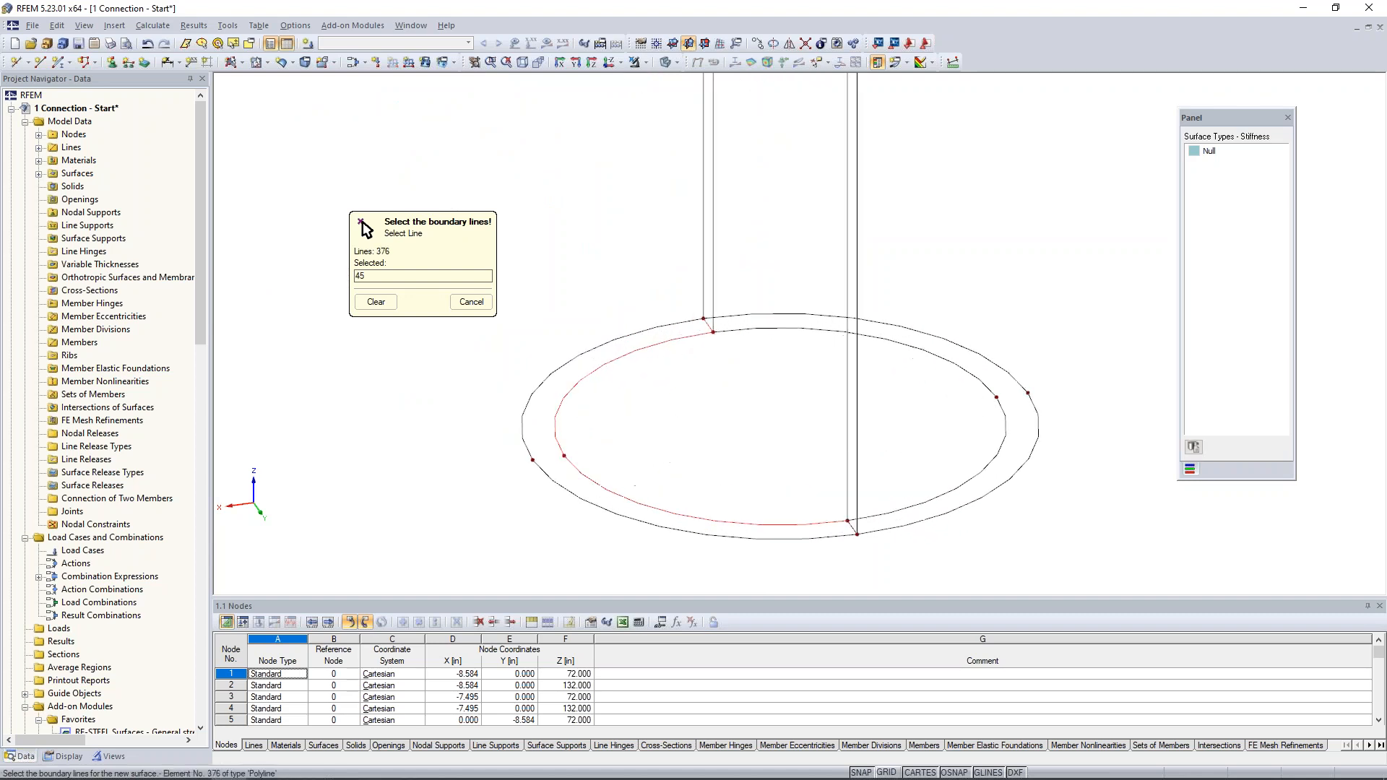
{"action": "left_click", "coordinate": [680, 319]}
{"action": "left_click", "coordinate": [852, 526]}
{"action": "left_click", "coordinate": [869, 517]}
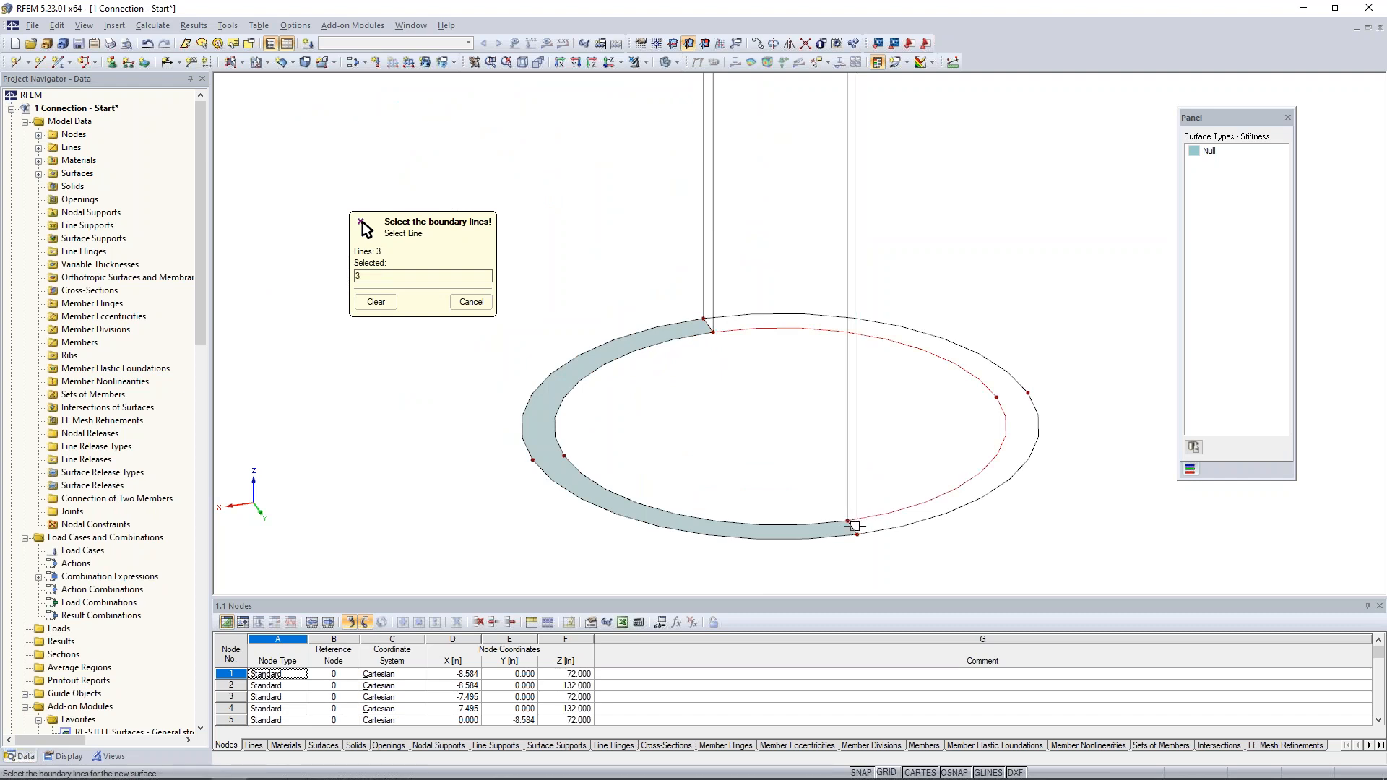
{"action": "left_click", "coordinate": [711, 328]}
{"action": "scroll", "coordinate": [742, 359], "scroll_direction": "down", "scroll_amount": 8}
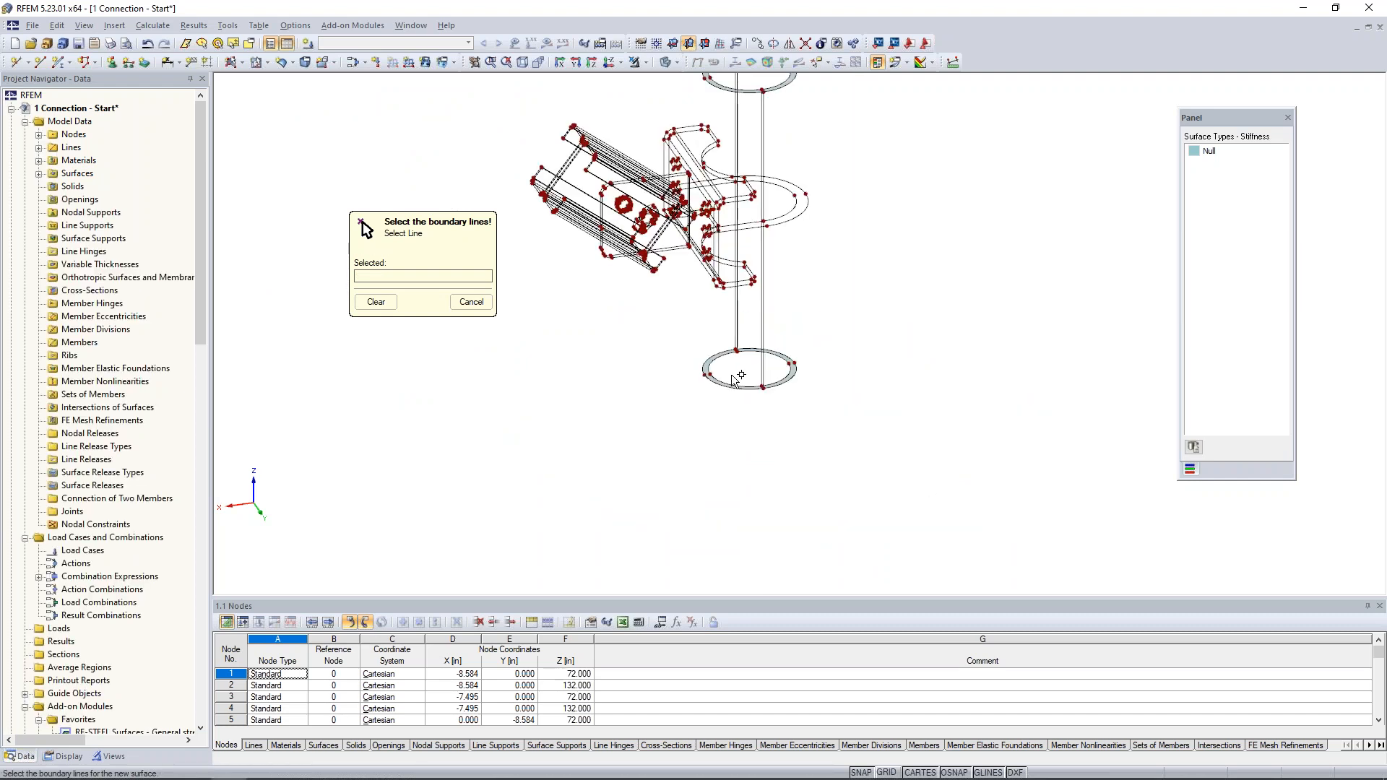
{"action": "middle_click_drag", "start_coordinate": [738, 370], "coordinate": [734, 445]}
{"action": "key", "text": "Escape"}
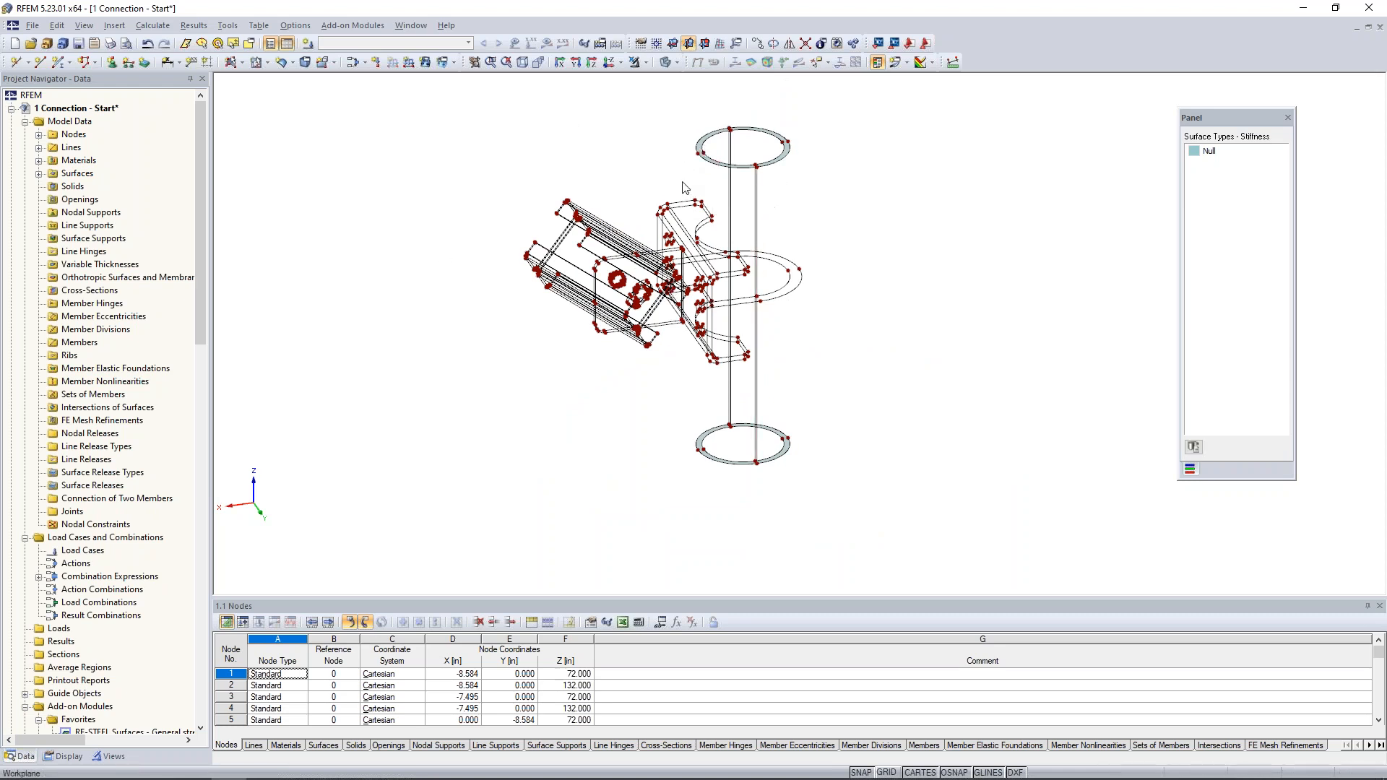
- Create a Null quadrangle surface for the pipe's outer wall on the half facing the connection, using its arcs and vertical edges
{"action": "left_click", "coordinate": [241, 63]}
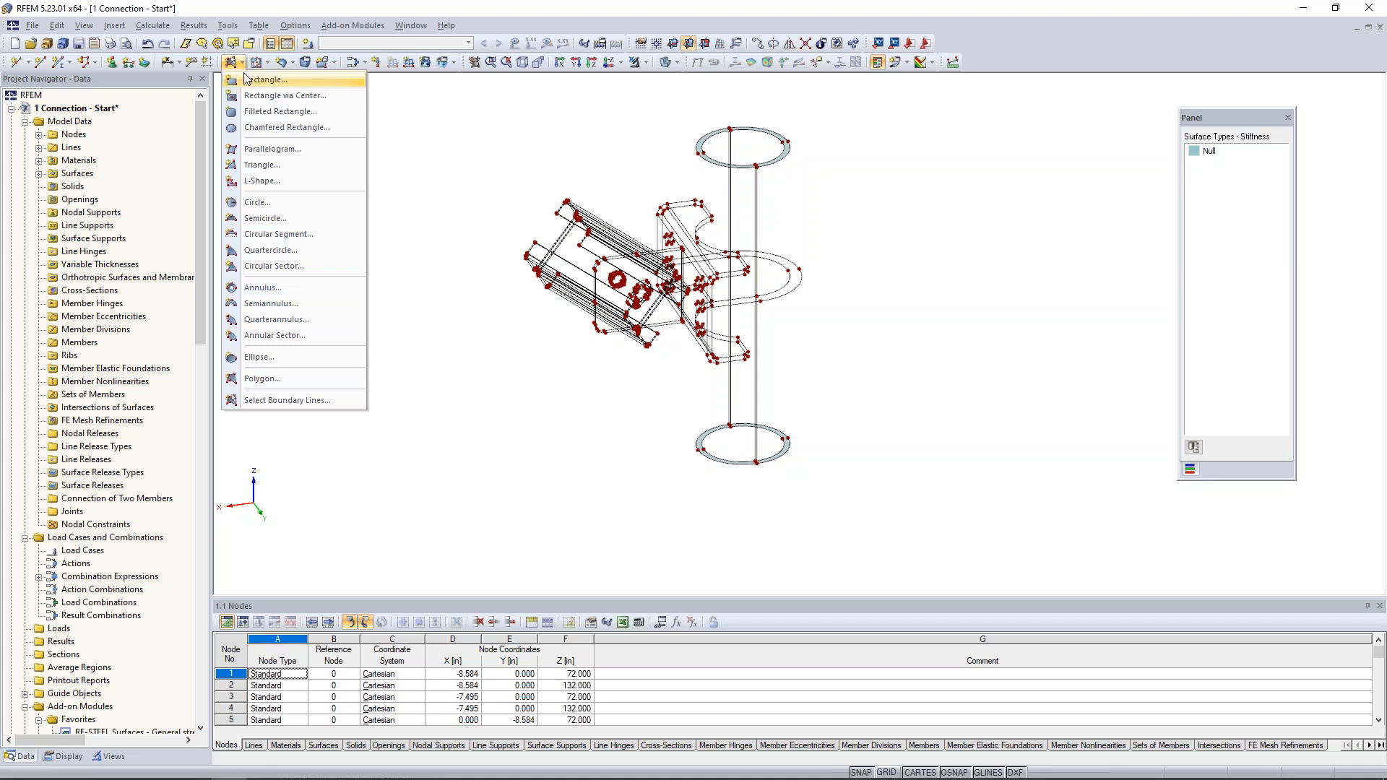
{"action": "left_click", "coordinate": [281, 65]}
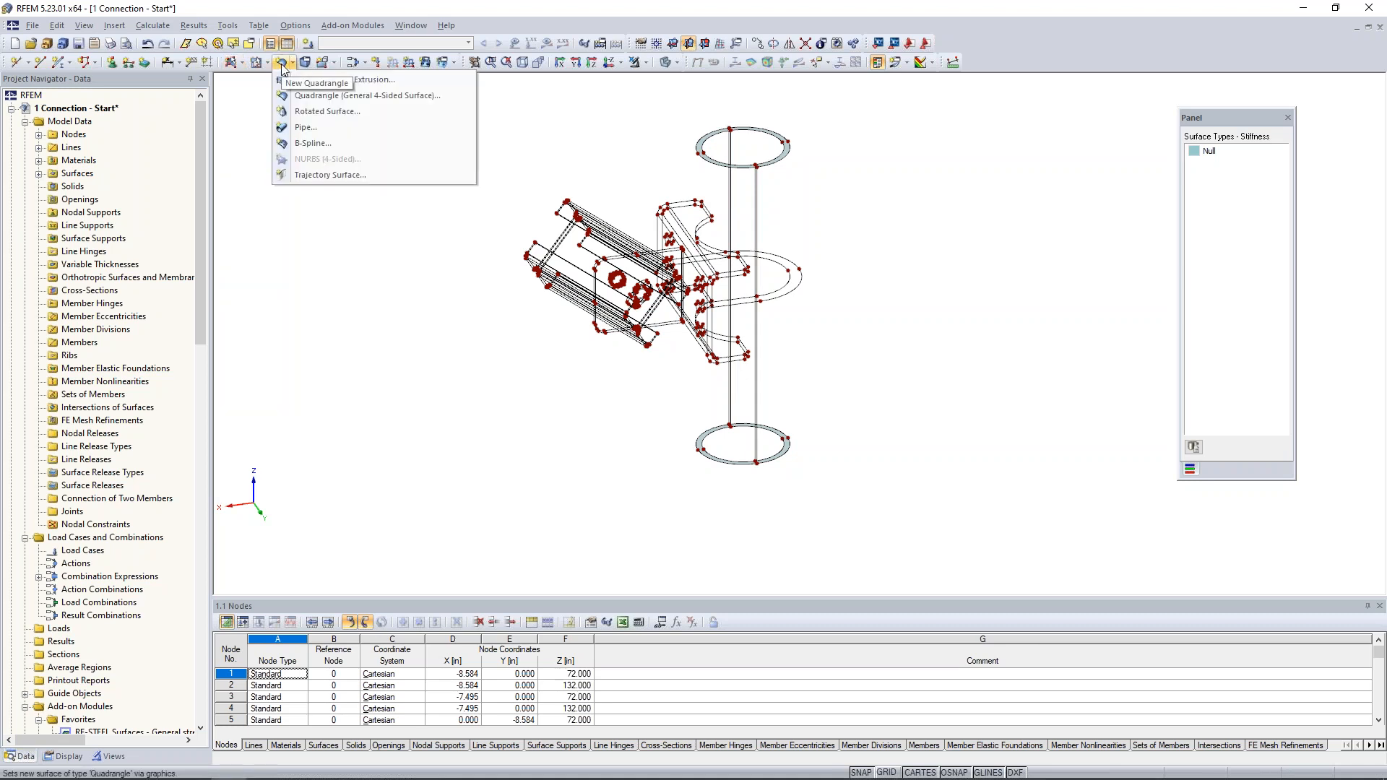
{"action": "left_click", "coordinate": [308, 96]}
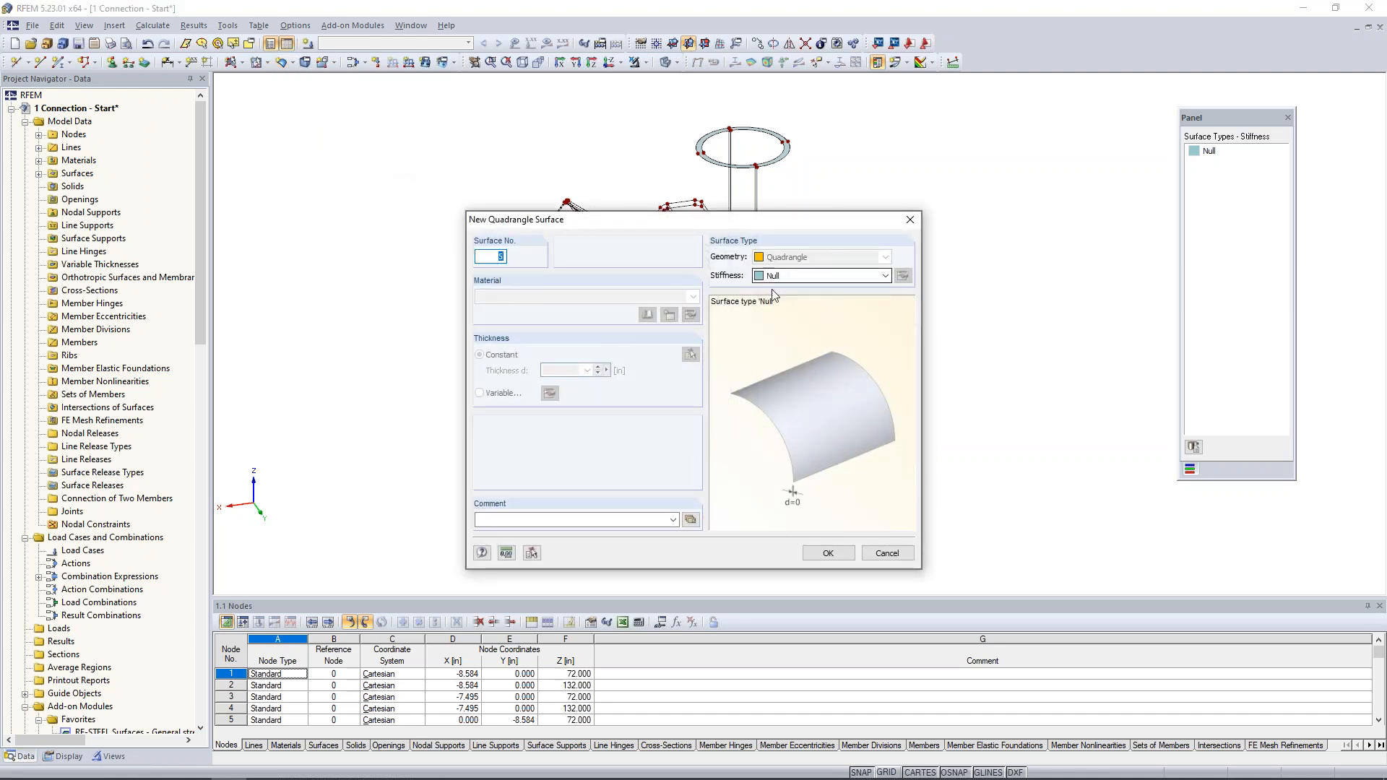
{"action": "left_click", "coordinate": [828, 553]}
{"action": "scroll", "coordinate": [705, 161], "scroll_direction": "up", "scroll_amount": 3}
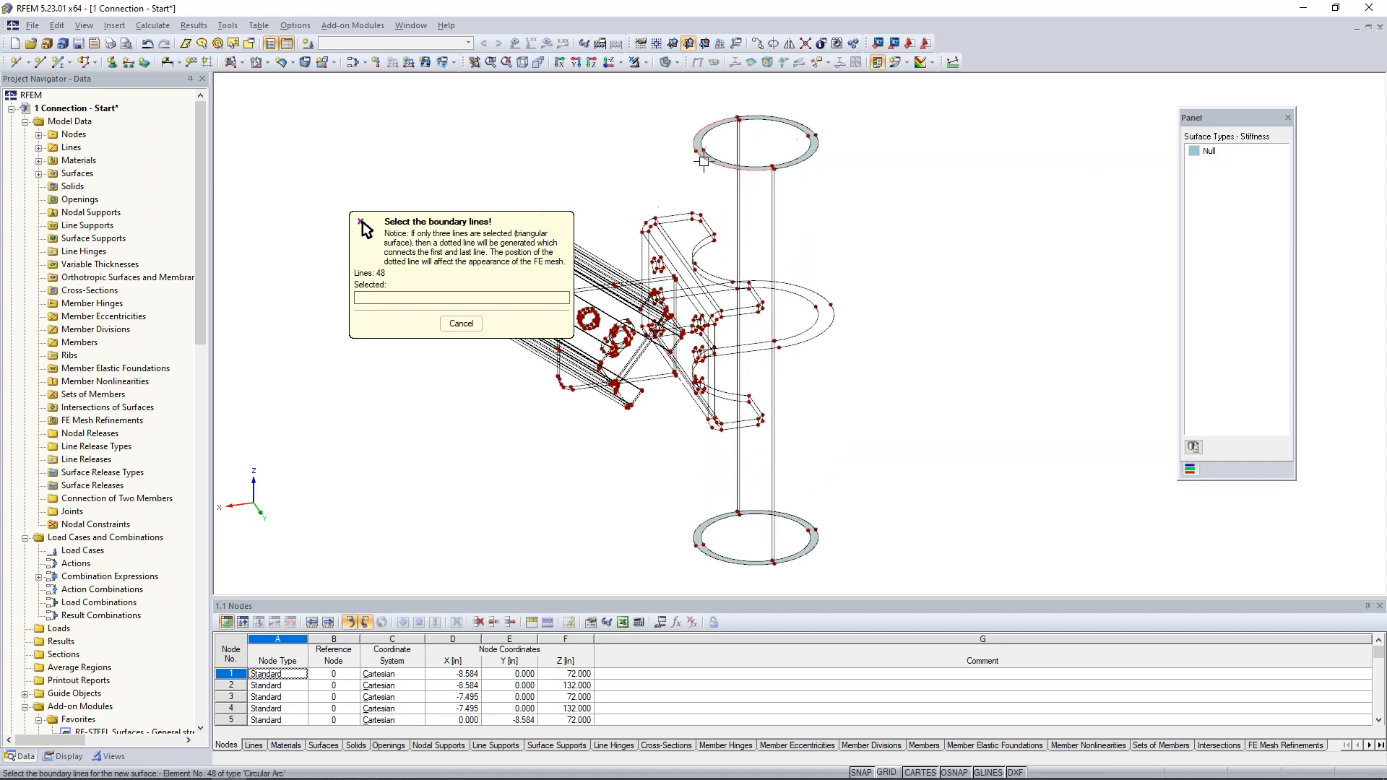
{"action": "left_click", "coordinate": [706, 159]}
{"action": "left_click", "coordinate": [754, 119]}
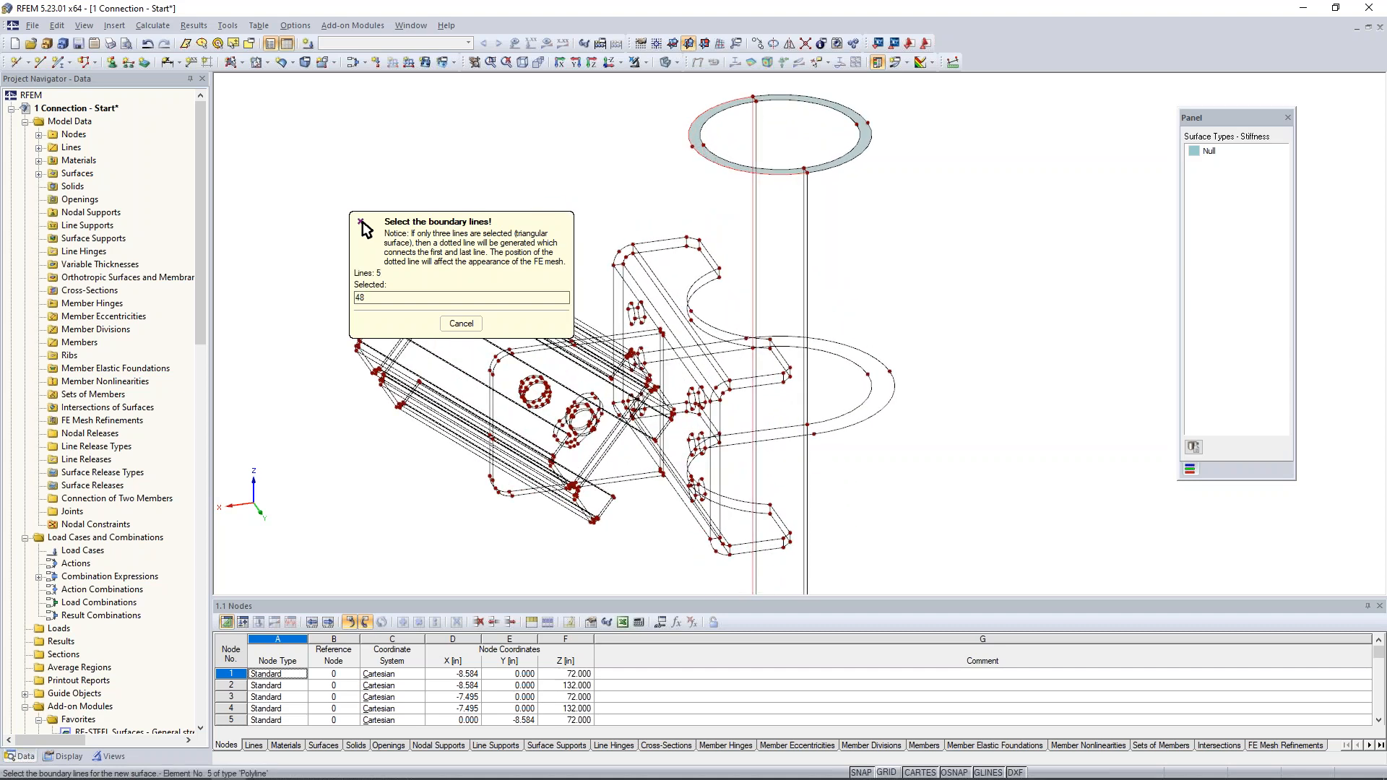
{"action": "left_click", "coordinate": [808, 226]}
{"action": "middle_click_drag", "start_coordinate": [813, 435], "coordinate": [806, 180]}
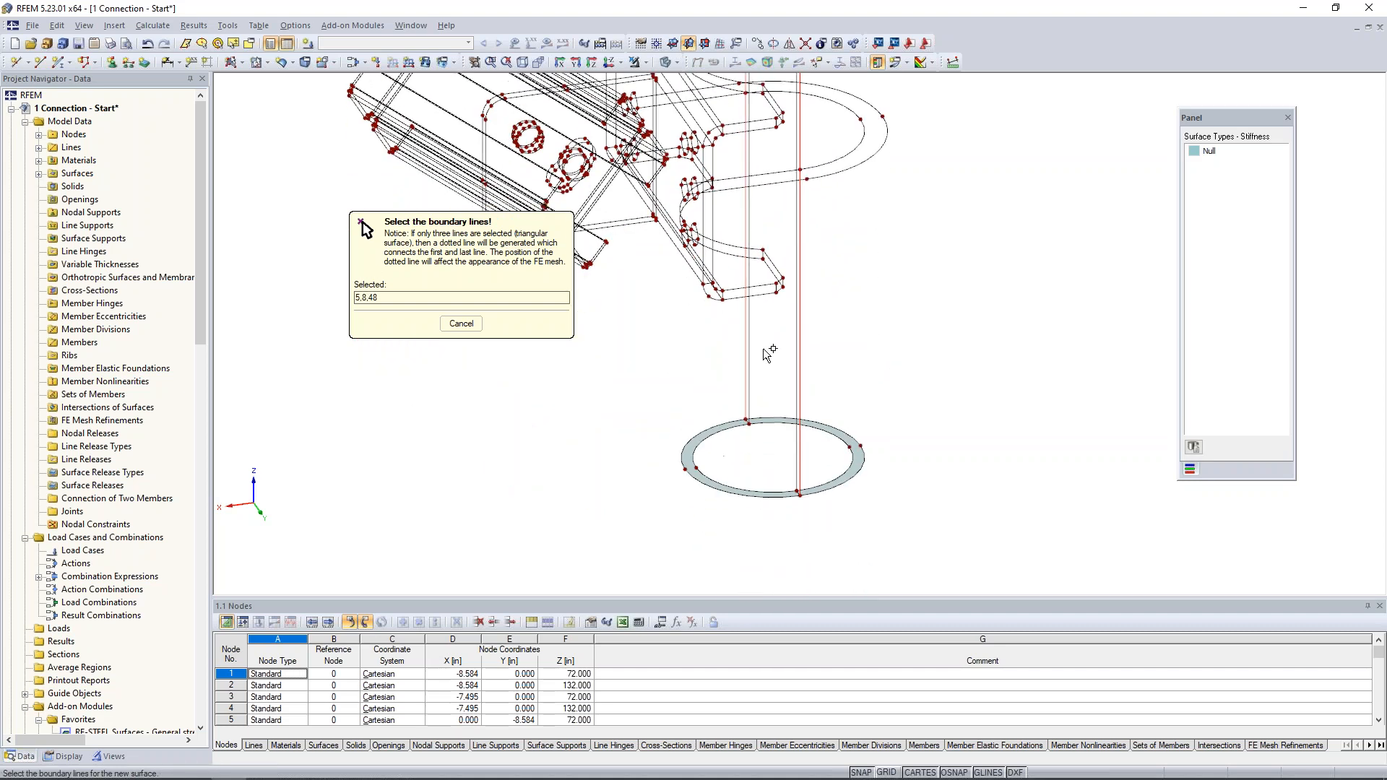
{"action": "left_click", "coordinate": [680, 462]}
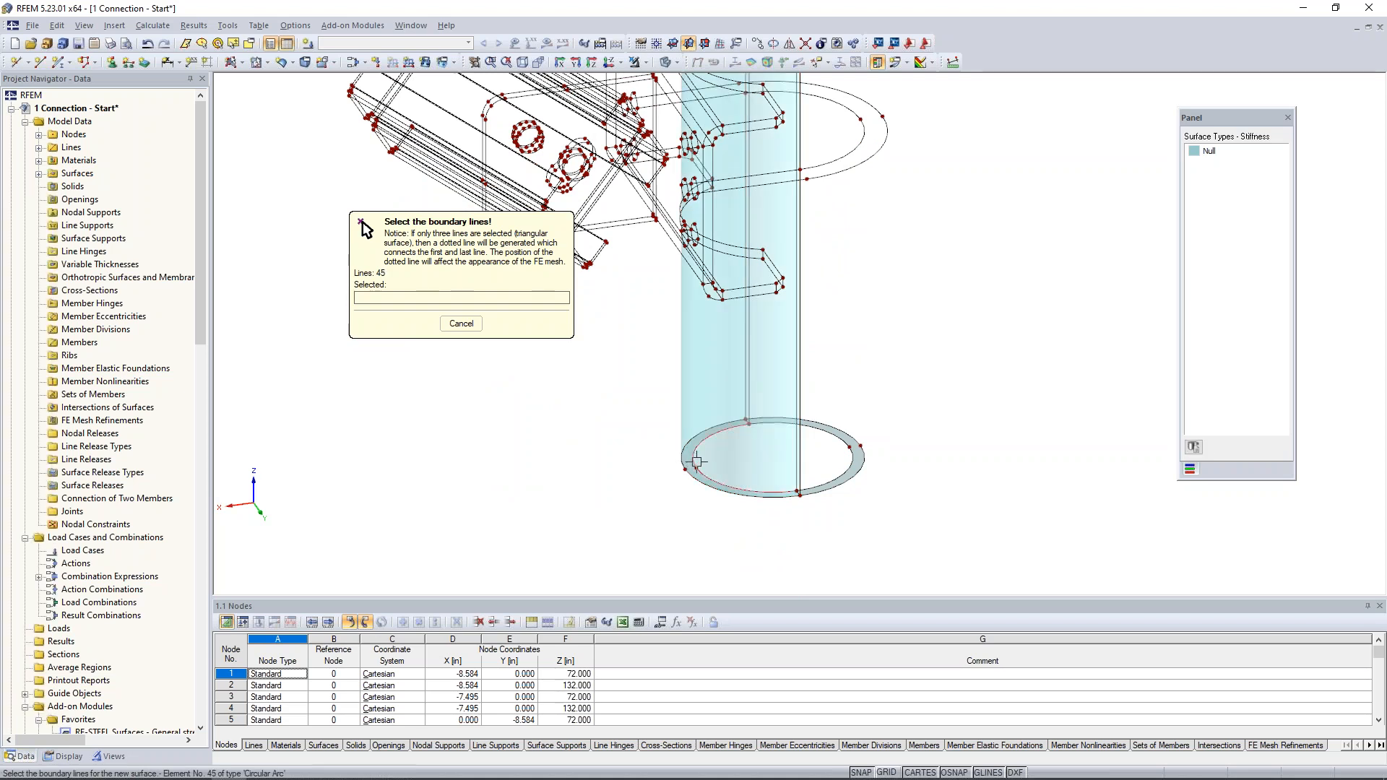
- Create the matching Null quadrangle surface for the pipe's inner wall on the same half, and end the surface command
{"action": "left_click", "coordinate": [750, 411]}
{"action": "left_click", "coordinate": [798, 443]}
{"action": "middle_click_drag", "start_coordinate": [822, 208], "coordinate": [832, 463]}
{"action": "left_click", "coordinate": [781, 170]}
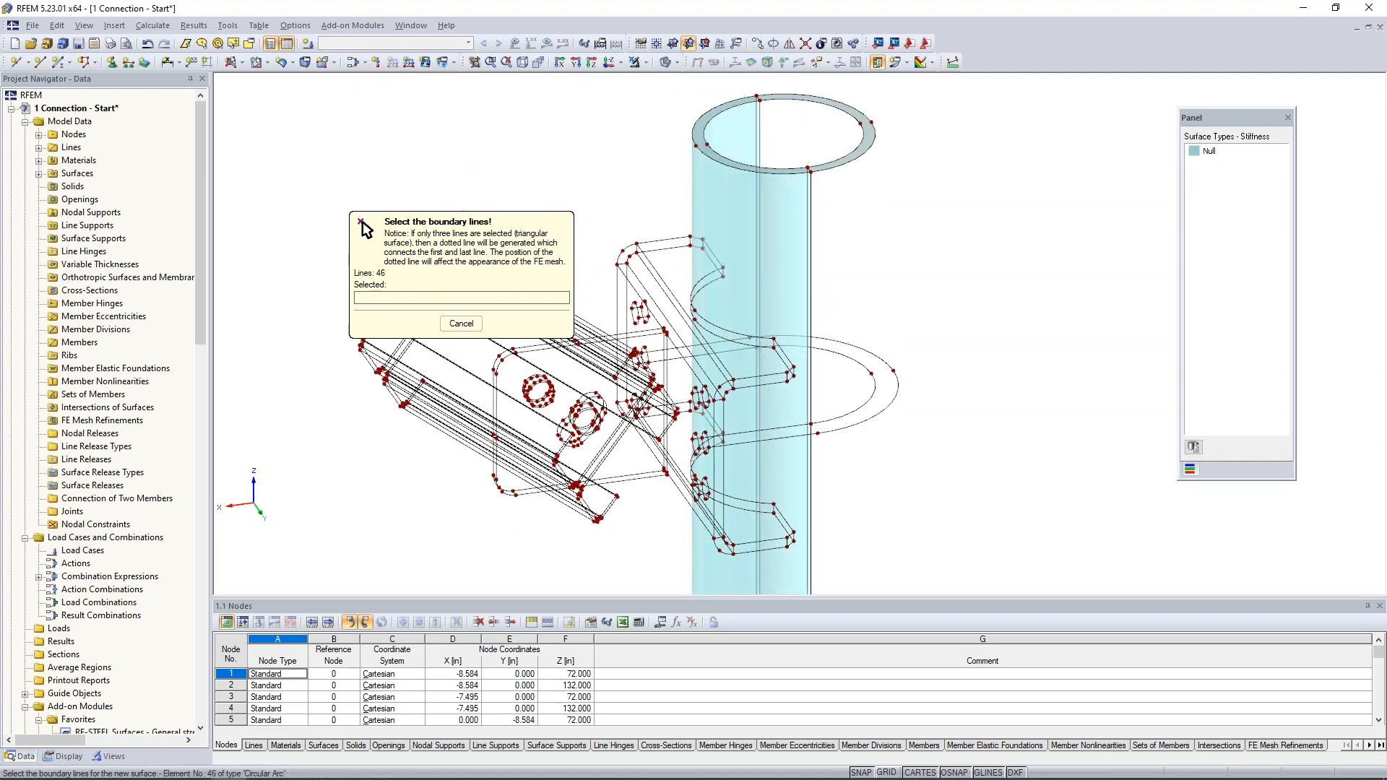
{"action": "right_click", "coordinate": [912, 264]}
- Mirror a copy of the two curved pipe wall surfaces about the Y-Z plane through the node at the pipe's upper rim
{"action": "left_click_drag", "start_coordinate": [863, 233], "coordinate": [773, 206]}
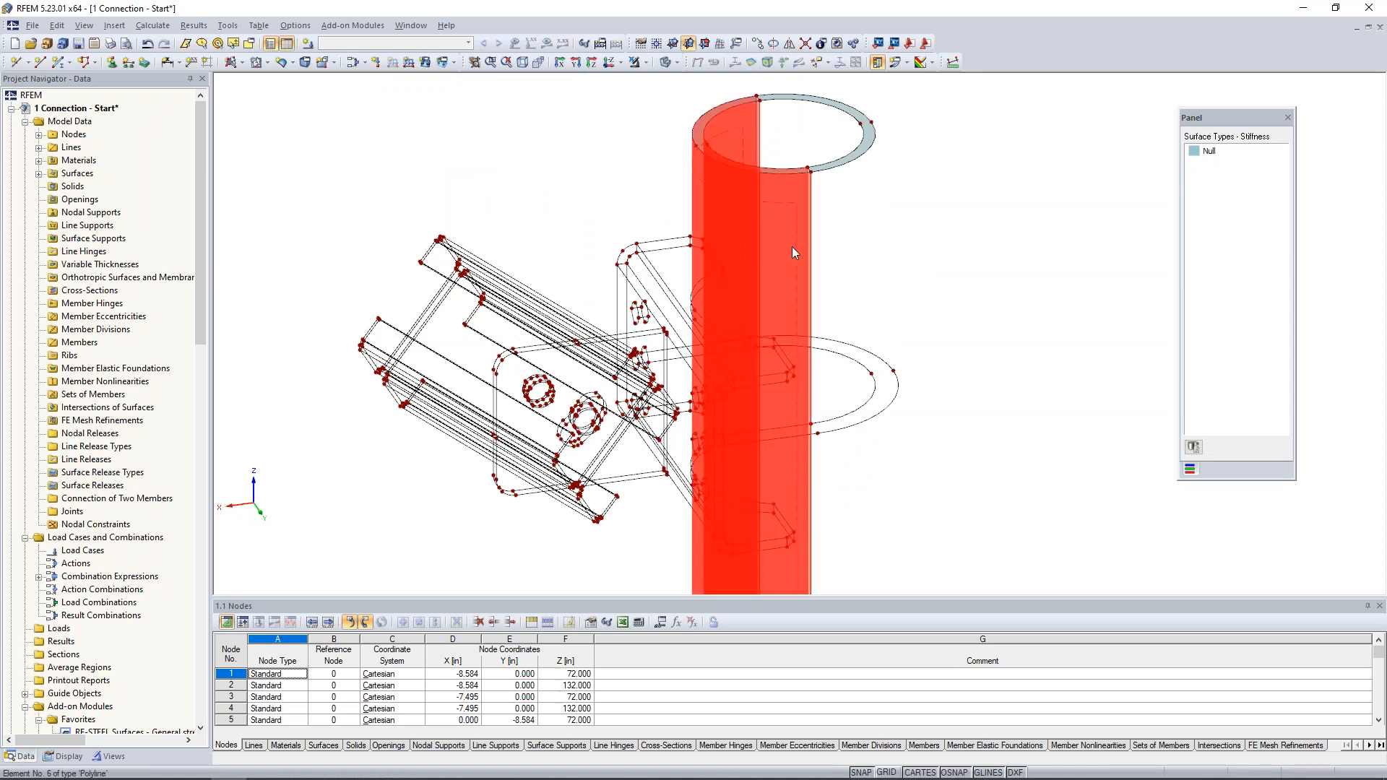
{"action": "left_click", "coordinate": [789, 45]}
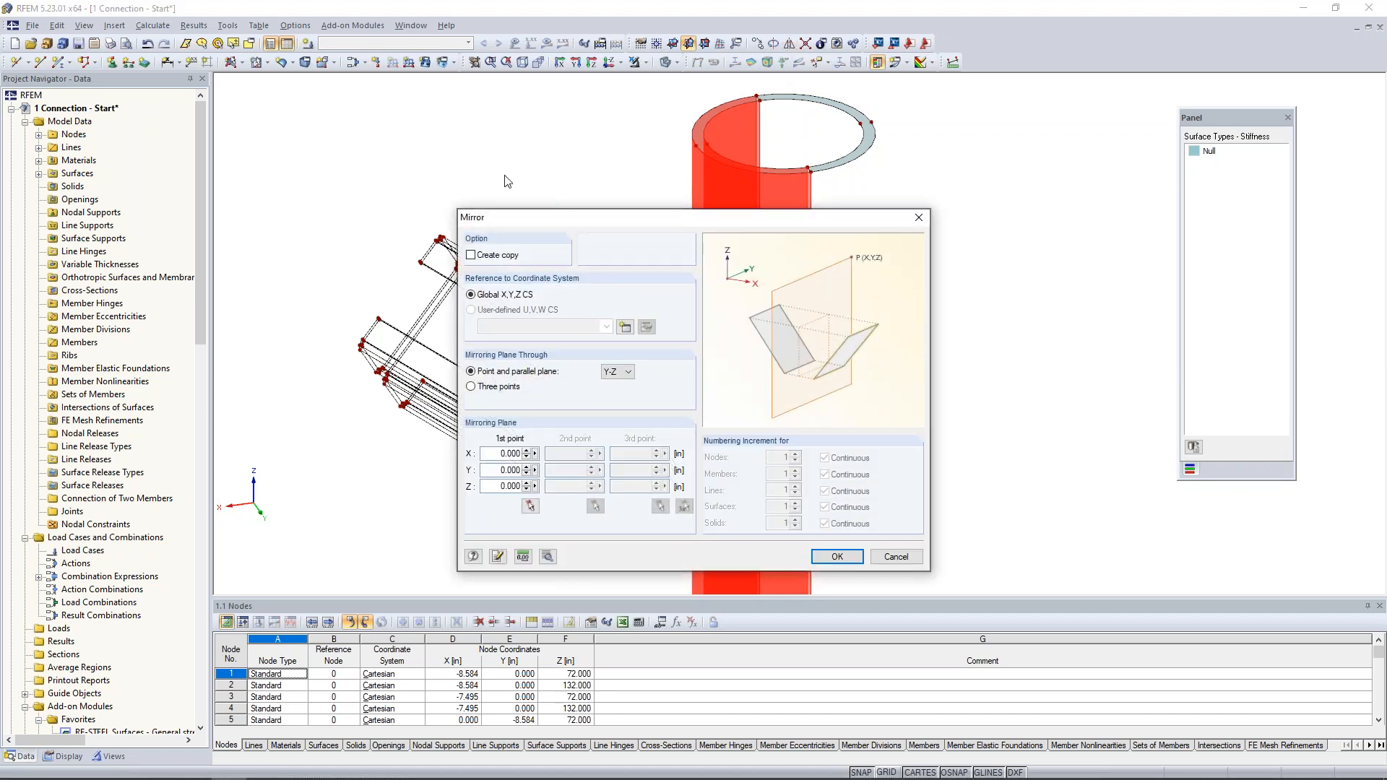
{"action": "left_click", "coordinate": [471, 255]}
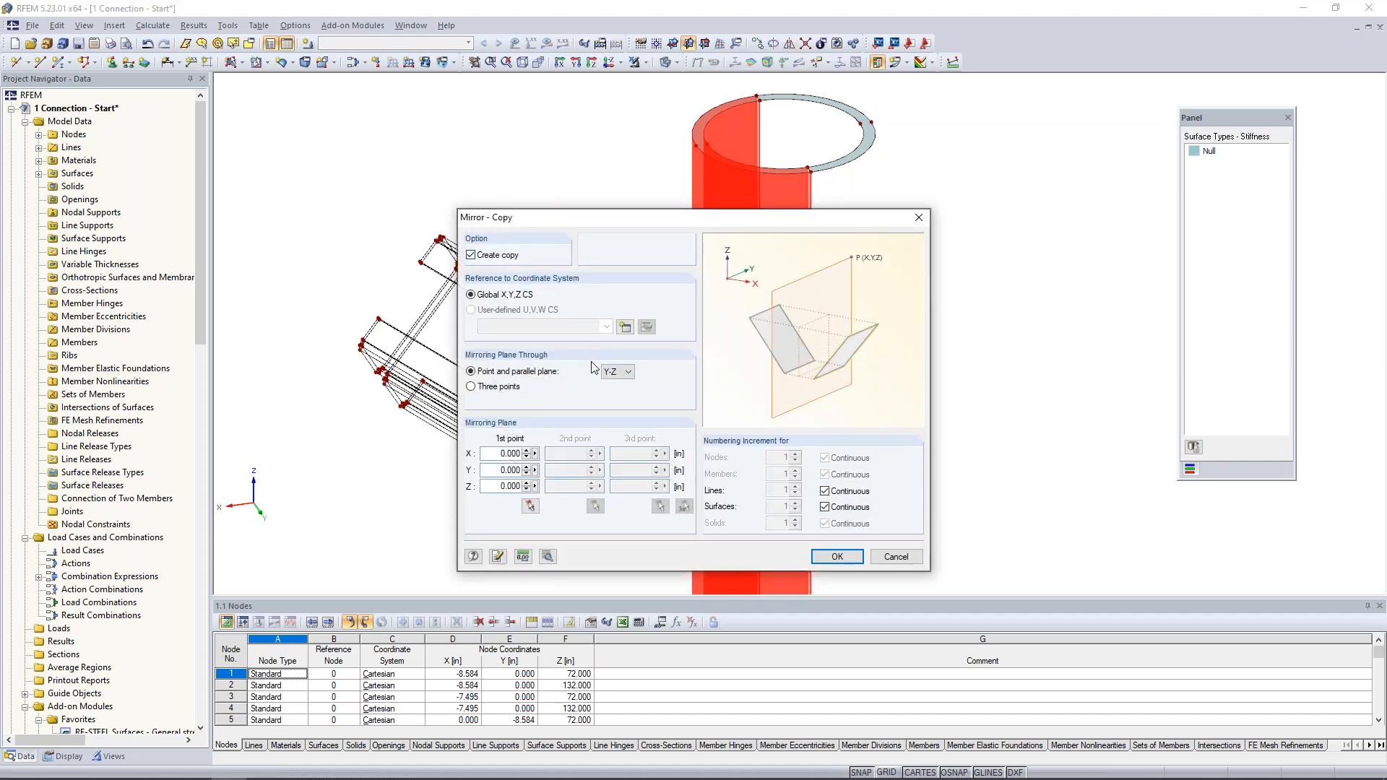
{"action": "left_click", "coordinate": [618, 372]}
{"action": "left_click", "coordinate": [614, 394]}
{"action": "left_click", "coordinate": [530, 507]}
{"action": "scroll", "coordinate": [811, 170], "scroll_direction": "up", "scroll_amount": 4}
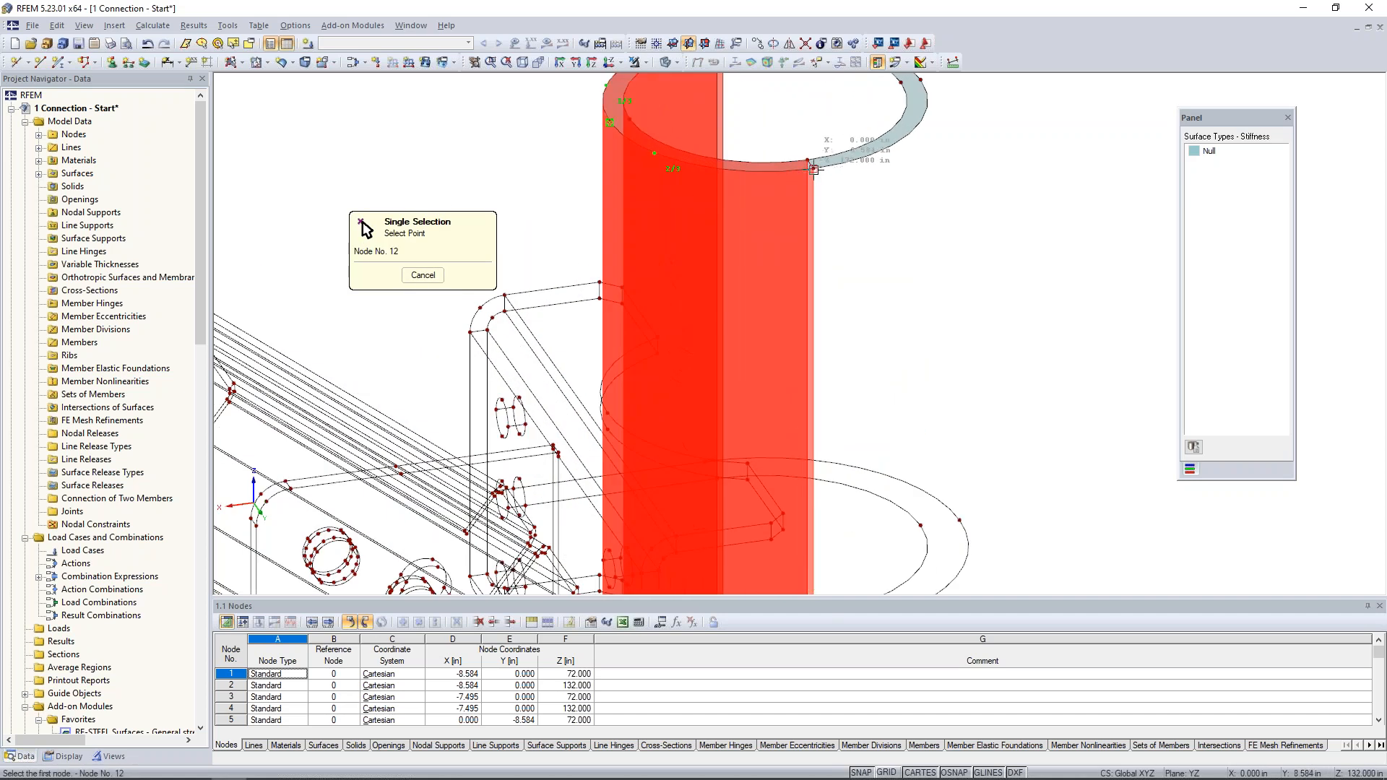
{"action": "left_click", "coordinate": [812, 171]}
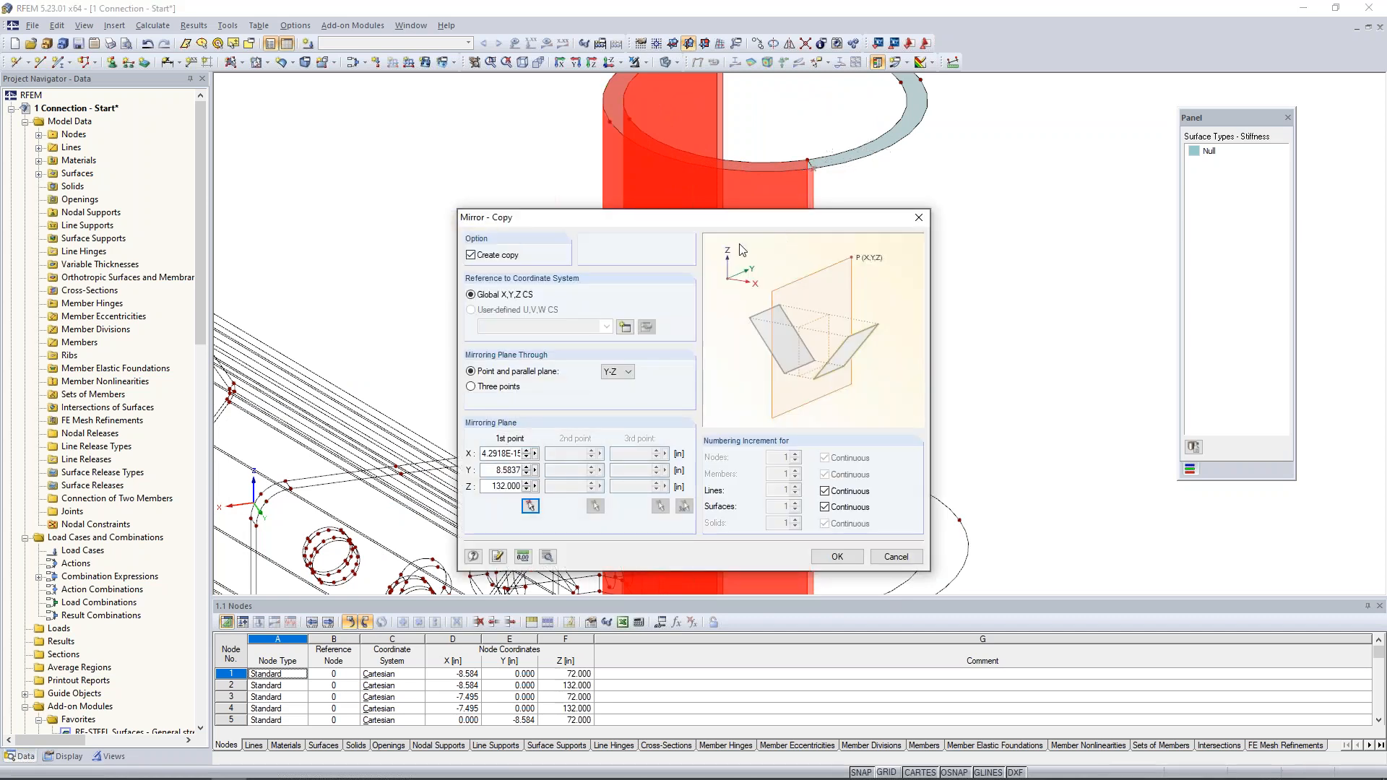
{"action": "left_click", "coordinate": [836, 557]}
{"action": "scroll", "coordinate": [1022, 317], "scroll_direction": "down", "scroll_amount": 5}
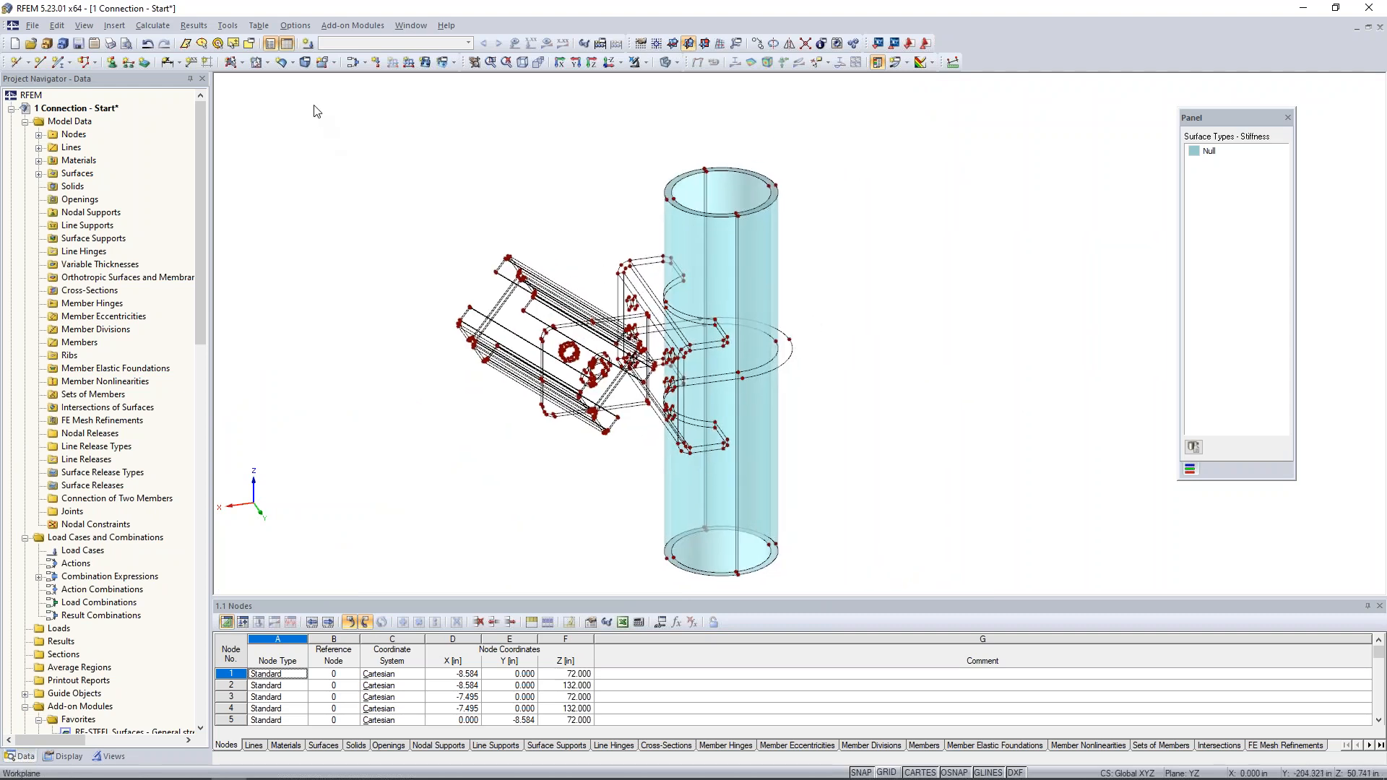
- Start defining a new solid with the solid type Material
{"action": "left_click", "coordinate": [302, 65]}
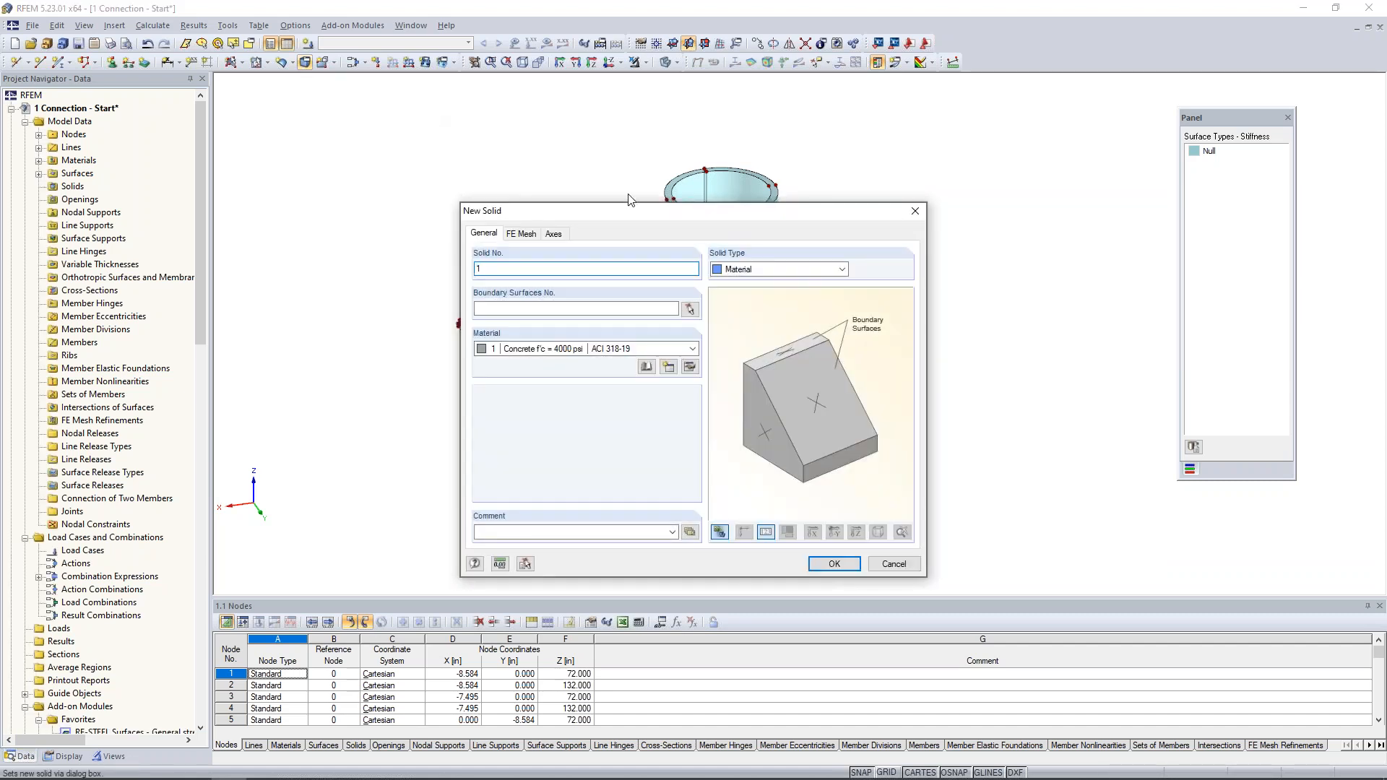
{"action": "left_click", "coordinate": [745, 272]}
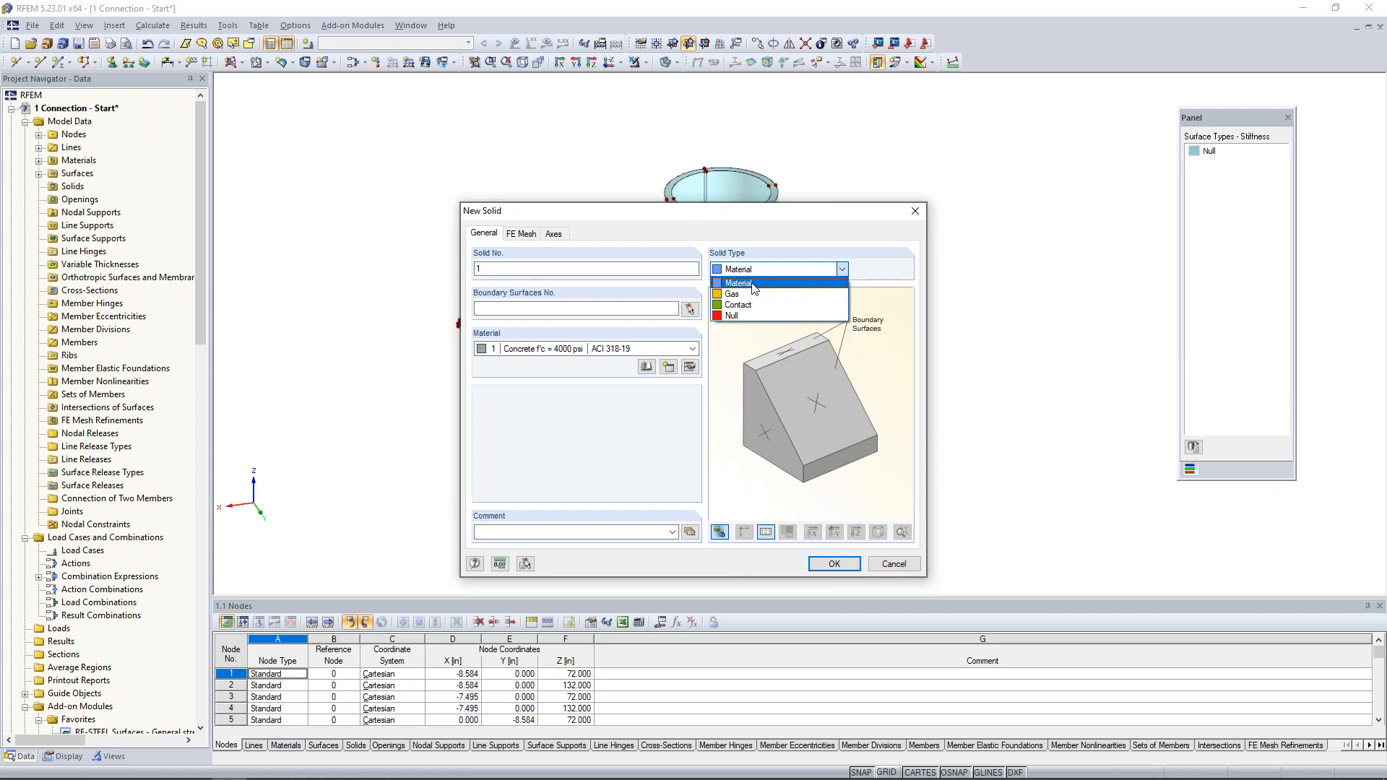
{"action": "left_click", "coordinate": [744, 283]}
- Filter the solid's material library to Metal, Steel, standard group ASTM and standard ANSI/AISC 360-16:2016
{"action": "left_click", "coordinate": [646, 369]}
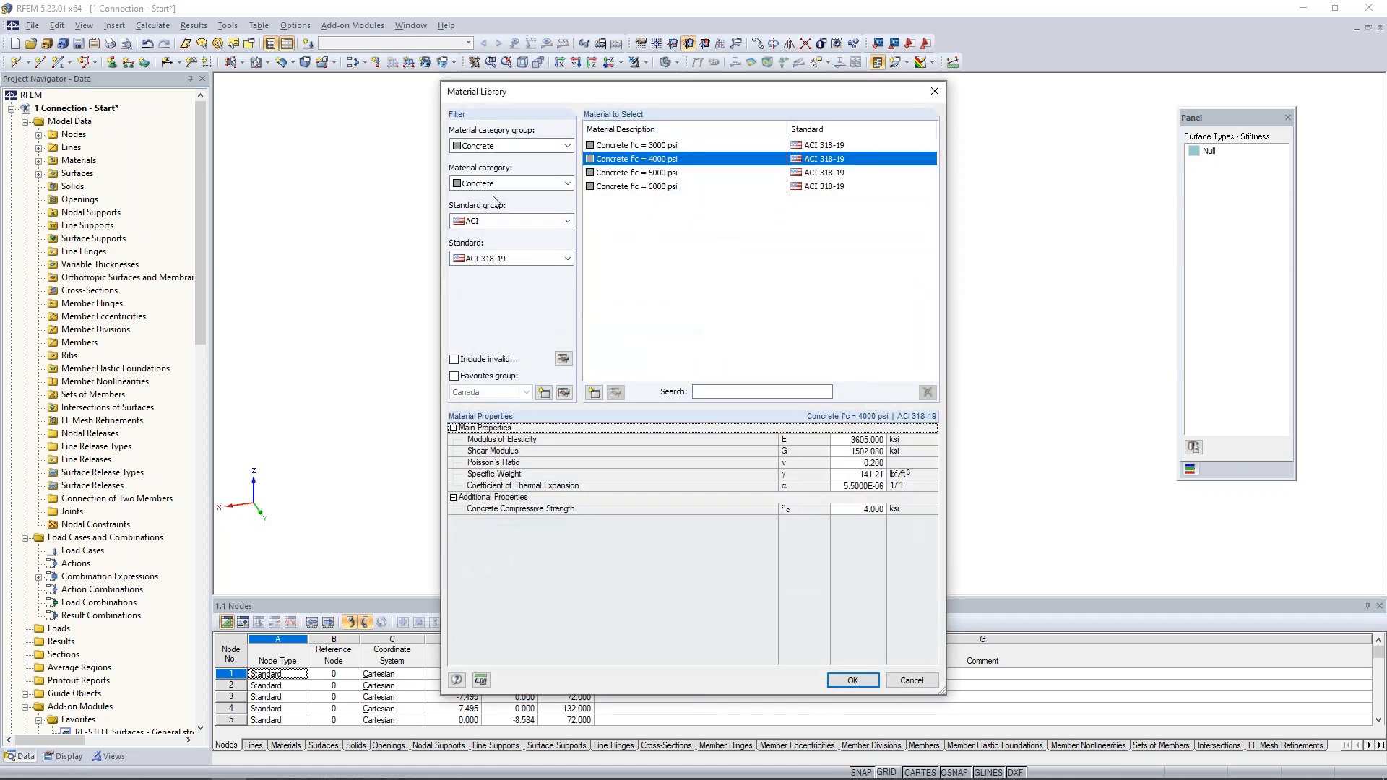
{"action": "left_click", "coordinate": [525, 148]}
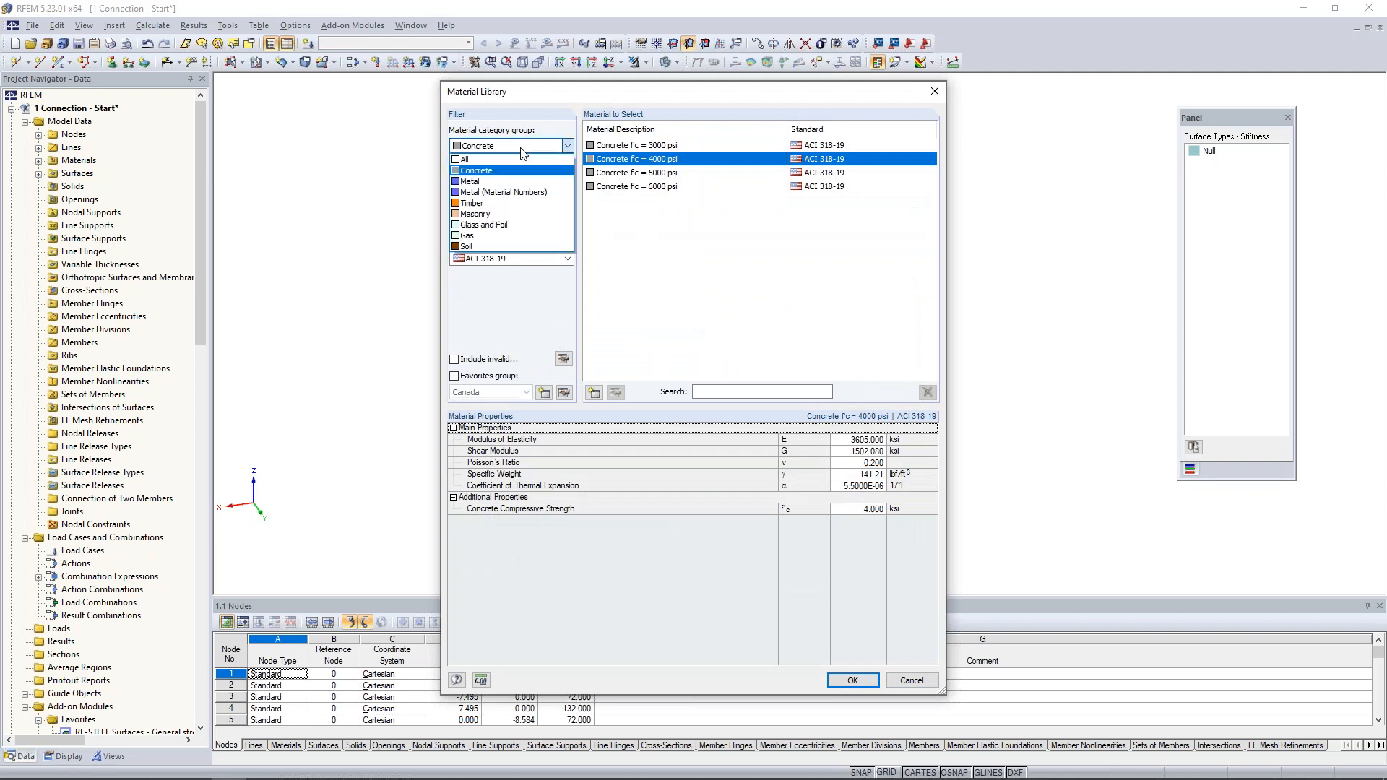
{"action": "left_click", "coordinate": [497, 185]}
{"action": "left_click", "coordinate": [497, 184]}
{"action": "left_click", "coordinate": [497, 208]}
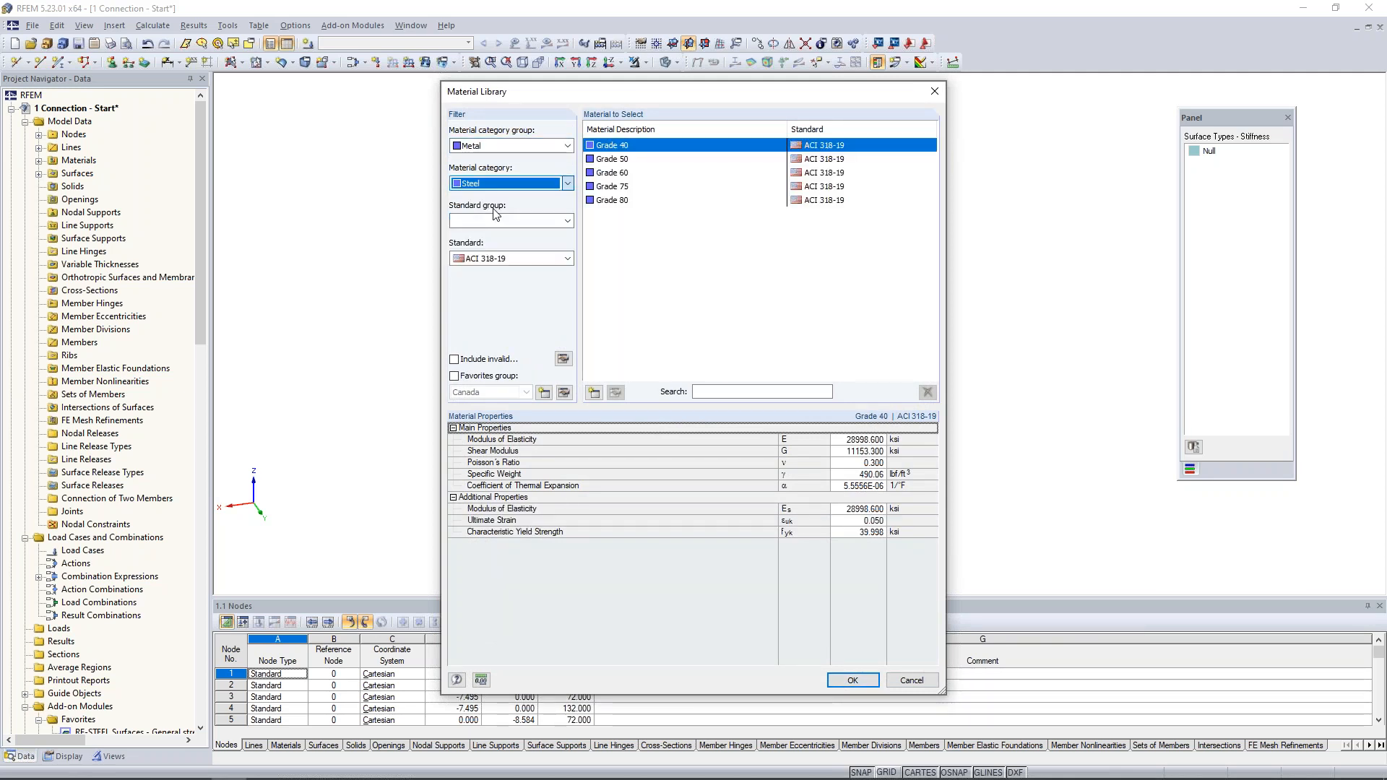
{"action": "left_click", "coordinate": [497, 222]}
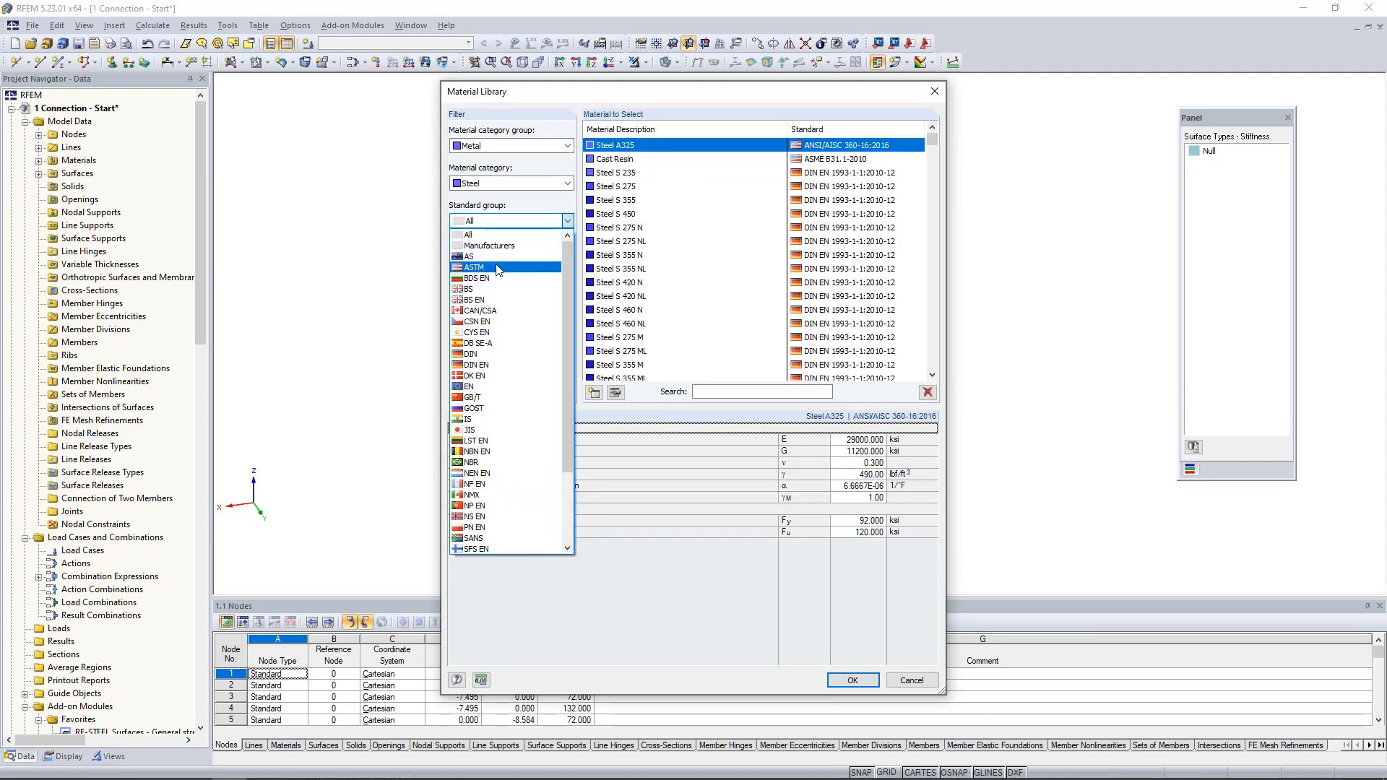
{"action": "left_click", "coordinate": [498, 268]}
{"action": "left_click", "coordinate": [502, 261]}
{"action": "left_click", "coordinate": [503, 283]}
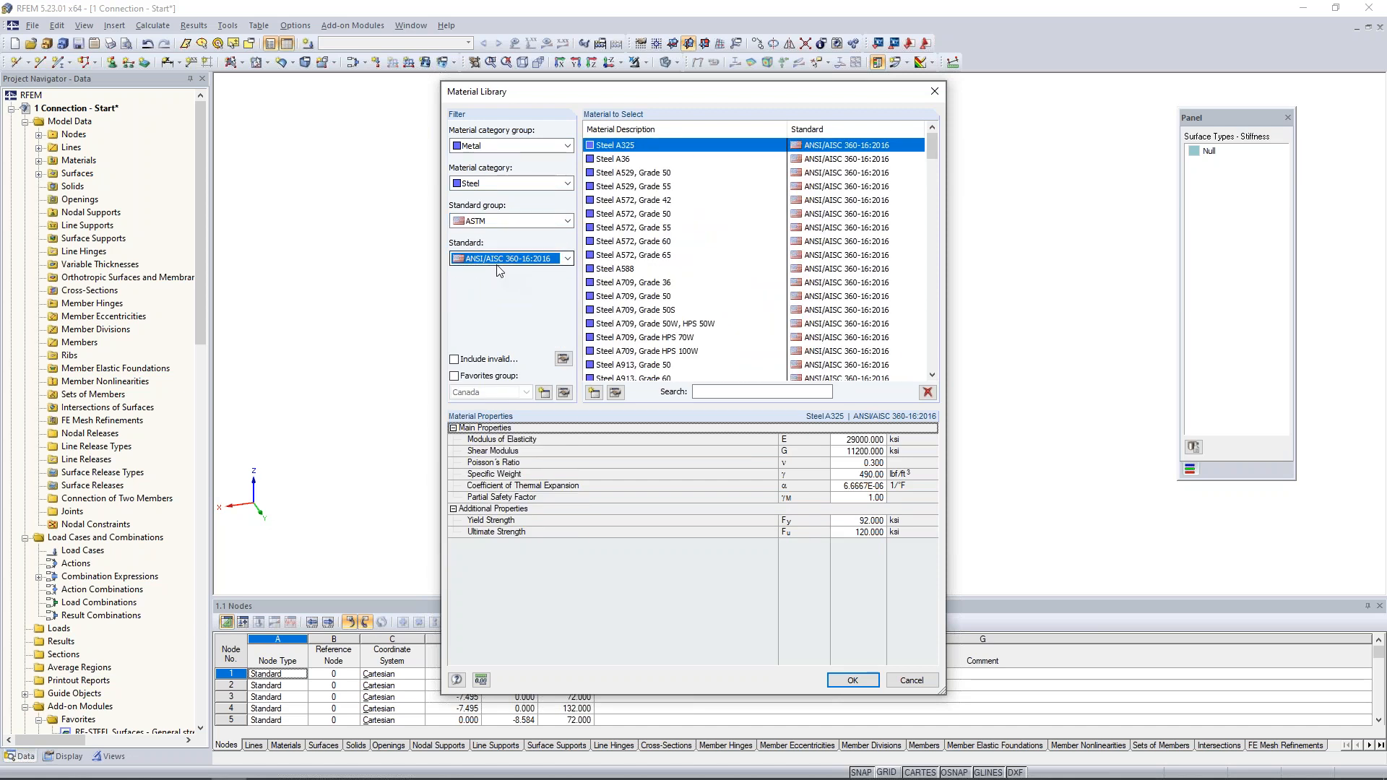
- Assign Steel A53, Grade B as the solid's material
{"action": "scroll", "coordinate": [647, 285], "scroll_direction": "down", "scroll_amount": 3}
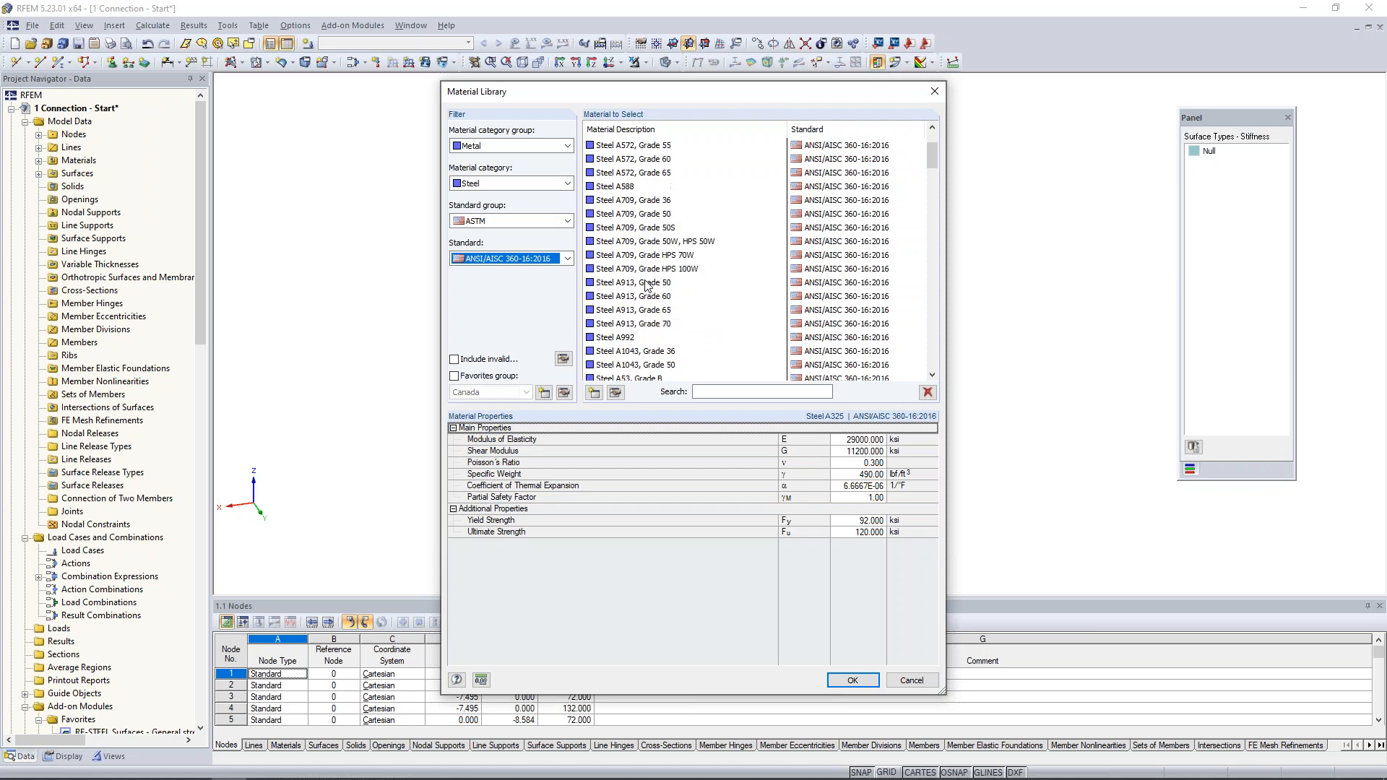
{"action": "left_click", "coordinate": [632, 338]}
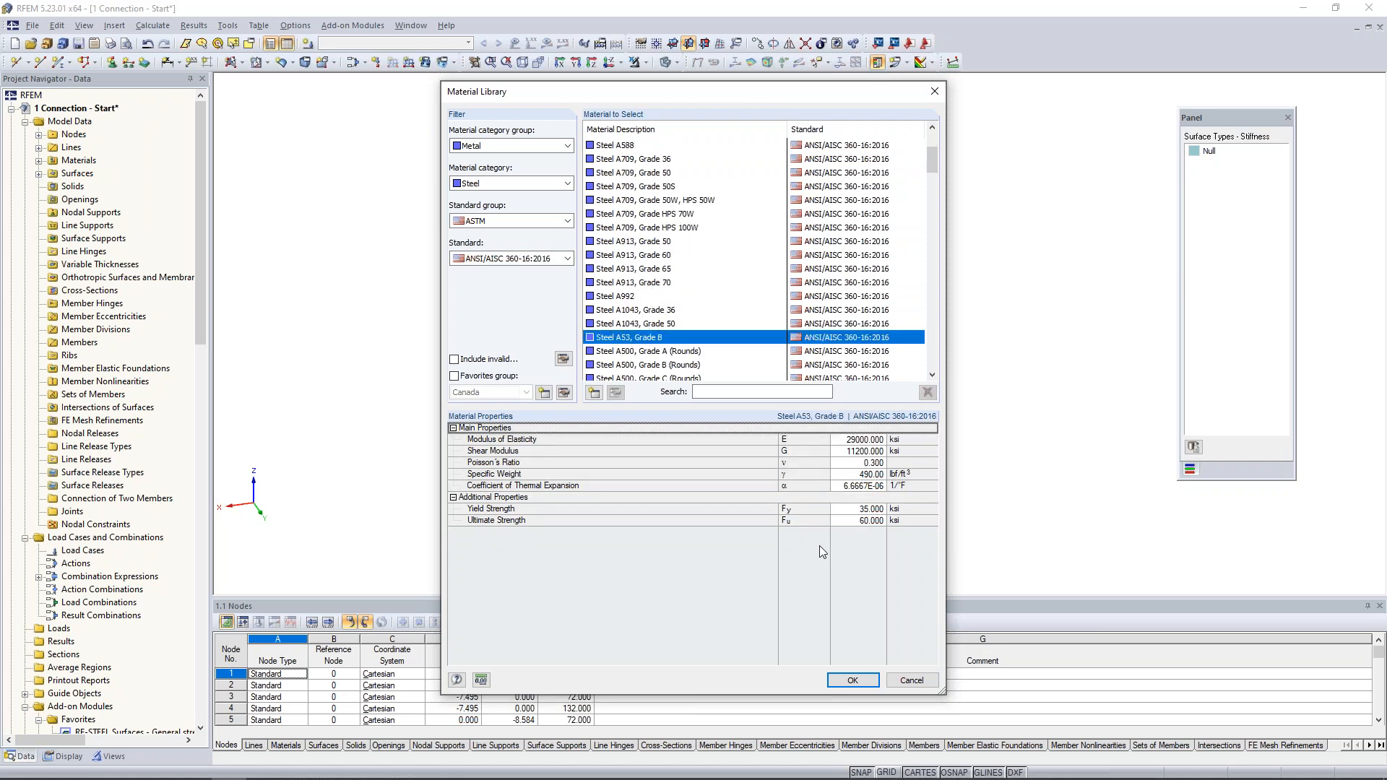
{"action": "left_click", "coordinate": [852, 680]}
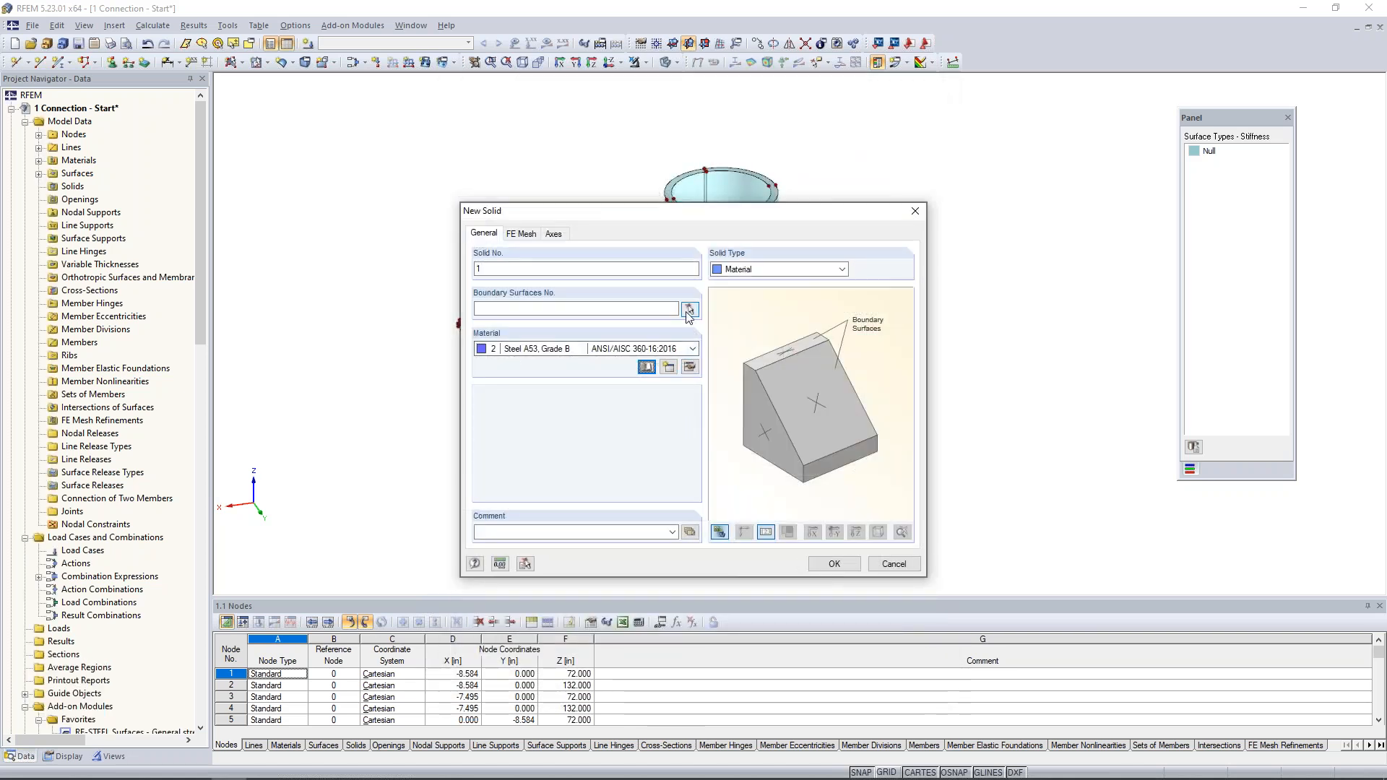
- Select all the pipe surfaces (1-8) as the solid's boundary surfaces, review its mesh and axes settings, and create the solid
{"action": "left_click", "coordinate": [689, 310]}
{"action": "left_click_drag", "start_coordinate": [621, 136], "coordinate": [871, 598]}
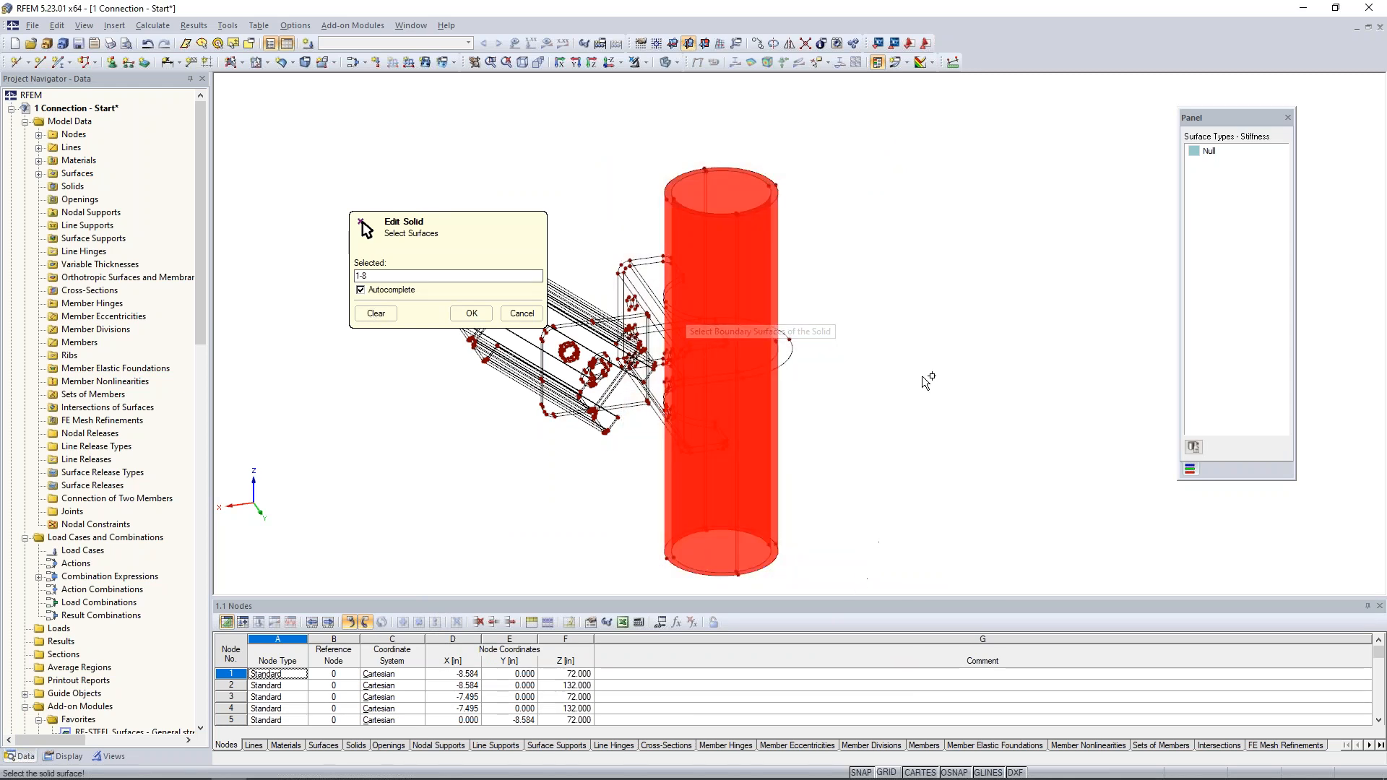
{"action": "left_click", "coordinate": [472, 315]}
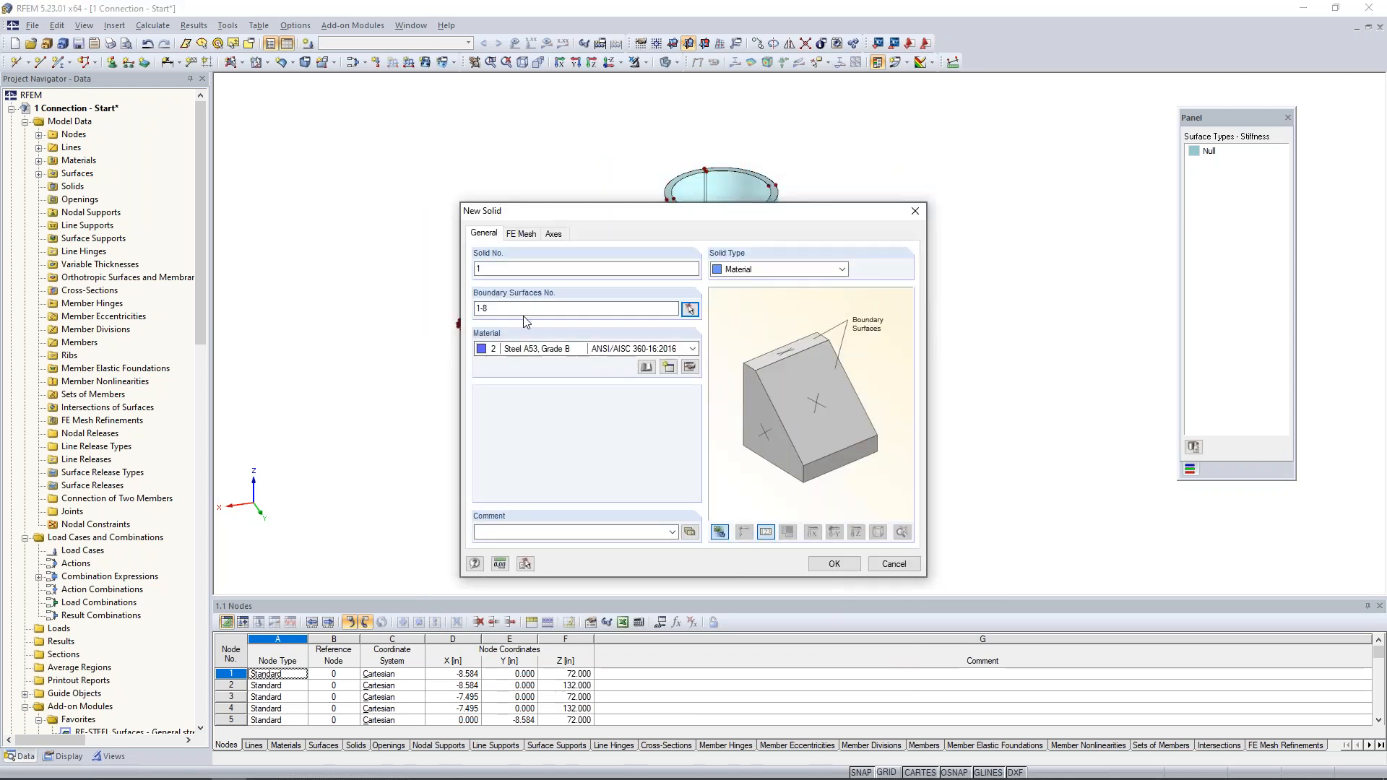
{"action": "left_click", "coordinate": [523, 235]}
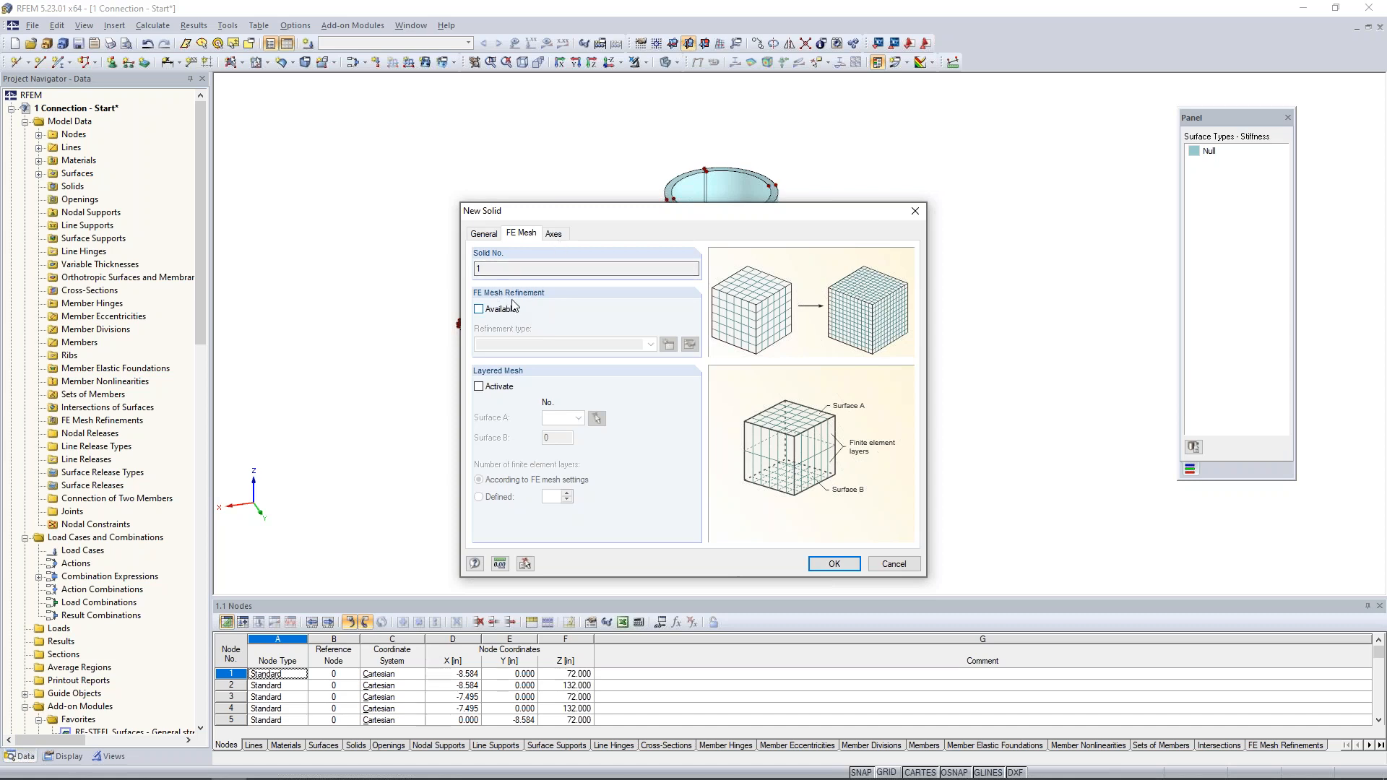
{"action": "left_click", "coordinate": [556, 240]}
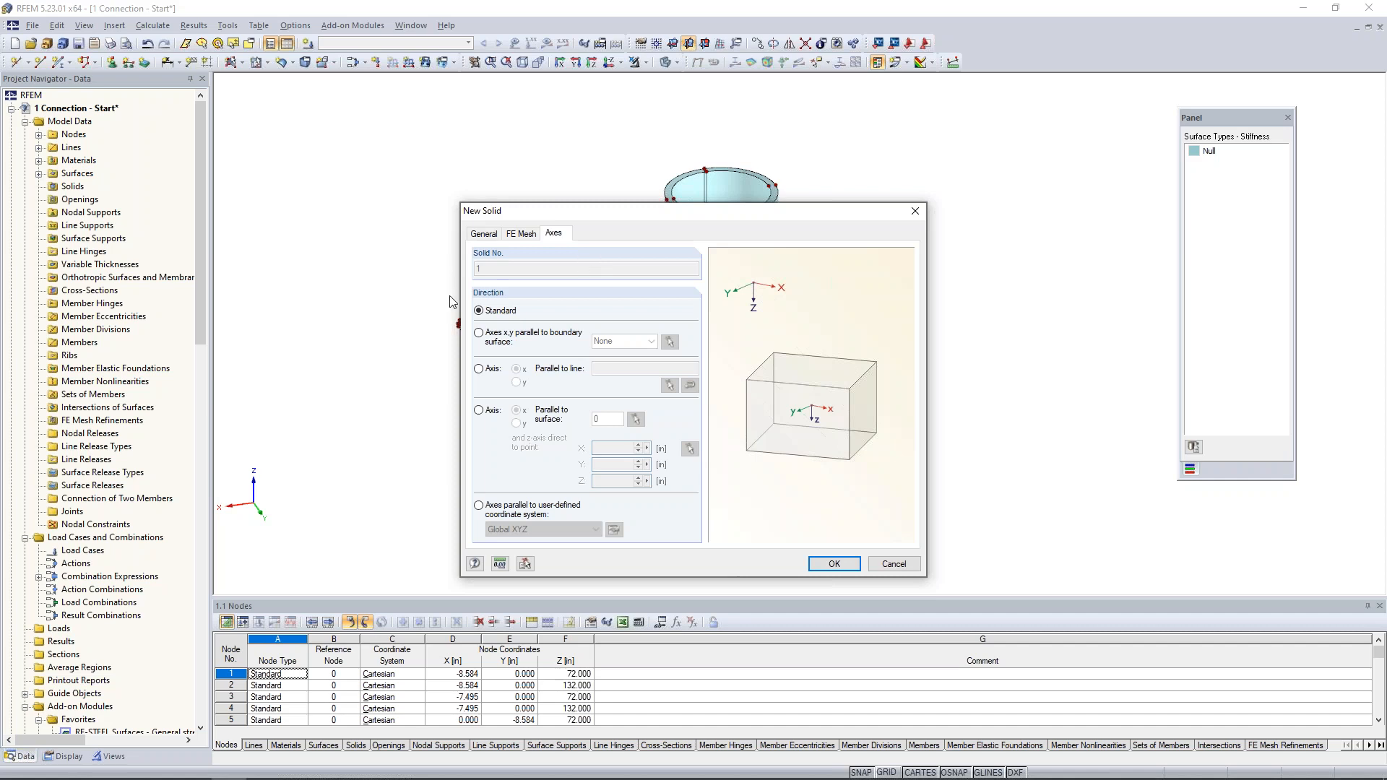
{"action": "left_click", "coordinate": [483, 234]}
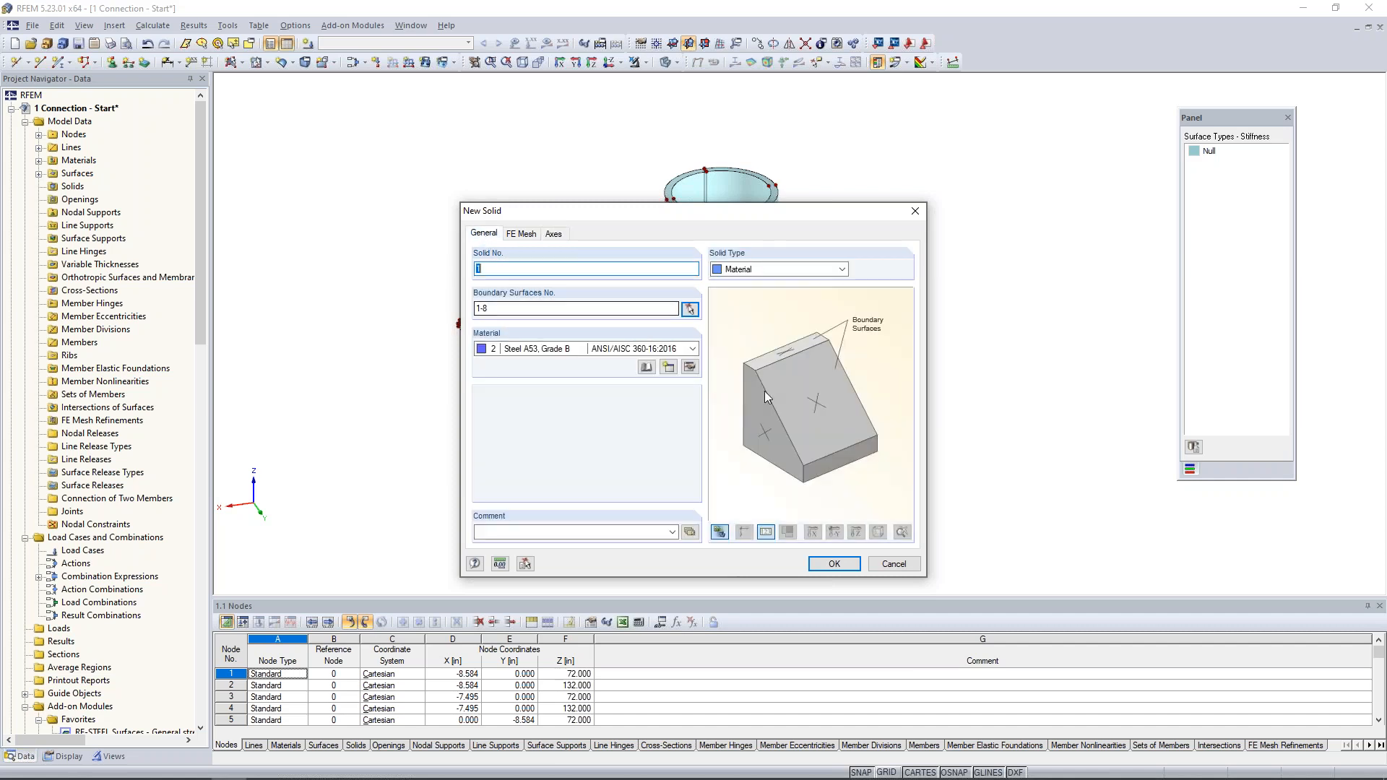
{"action": "left_click", "coordinate": [832, 564]}
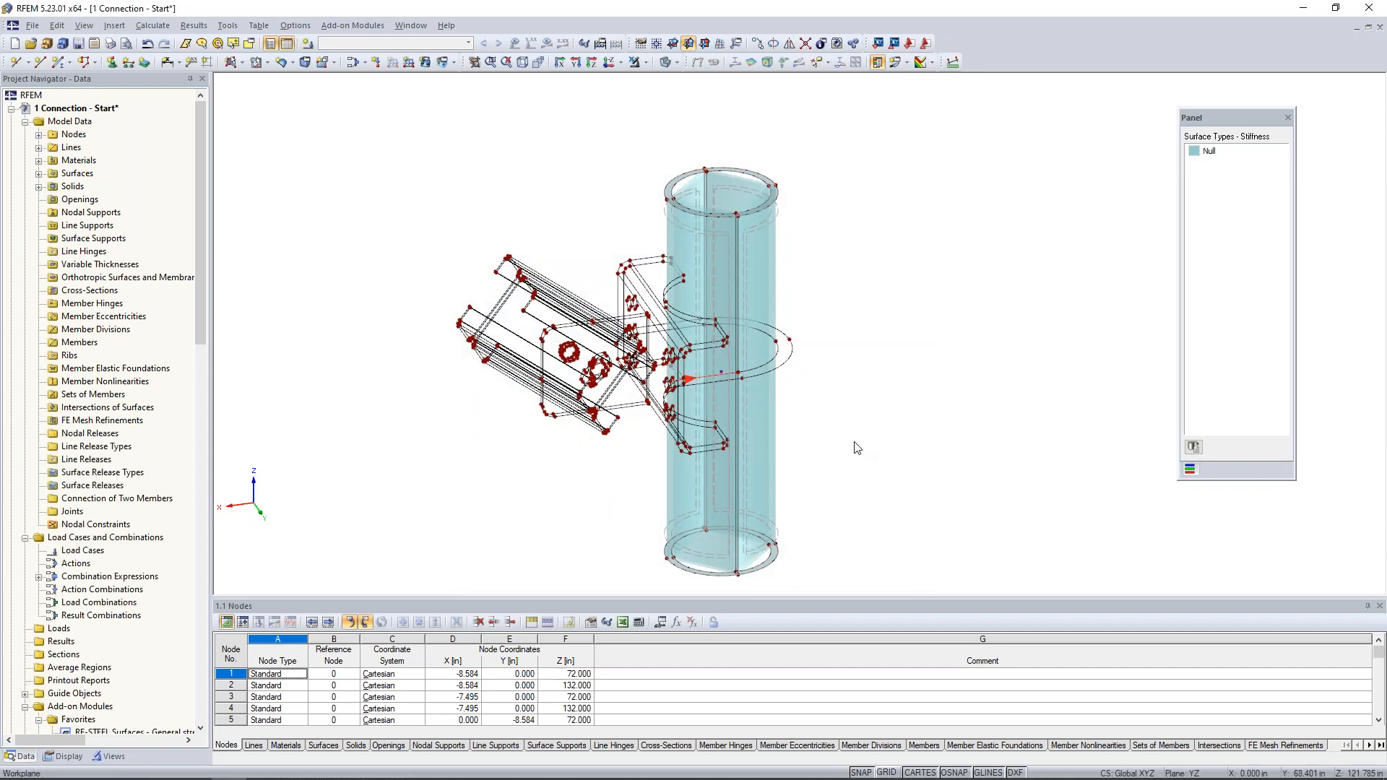
- Isolate the bent connection plate beside the pipe by showing only its selected lines and nodes
{"action": "scroll", "coordinate": [739, 398], "scroll_direction": "up", "scroll_amount": 3}
{"action": "middle_click_drag", "start_coordinate": [875, 345], "coordinate": [838, 368], "text": "ctrl"}
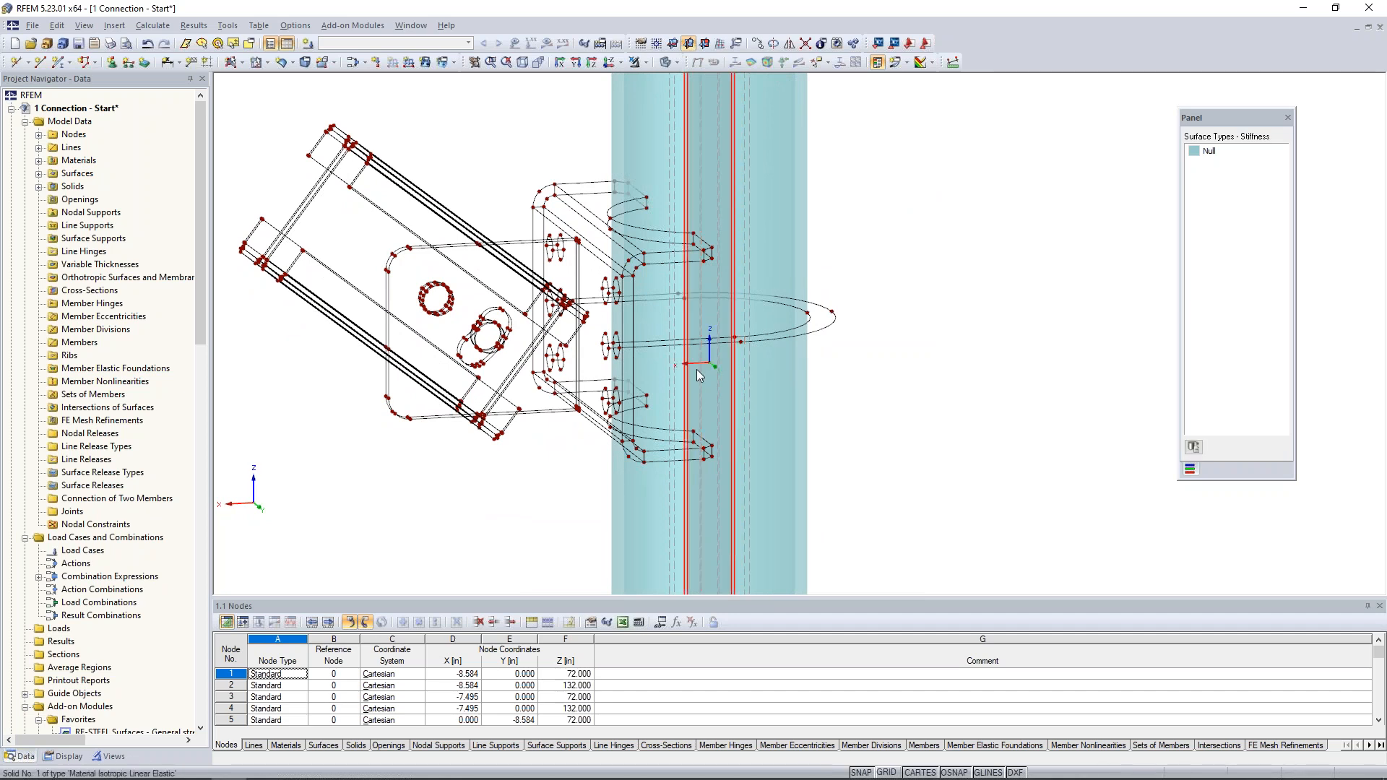
{"action": "scroll", "coordinate": [845, 355], "scroll_direction": "down", "scroll_amount": 3}
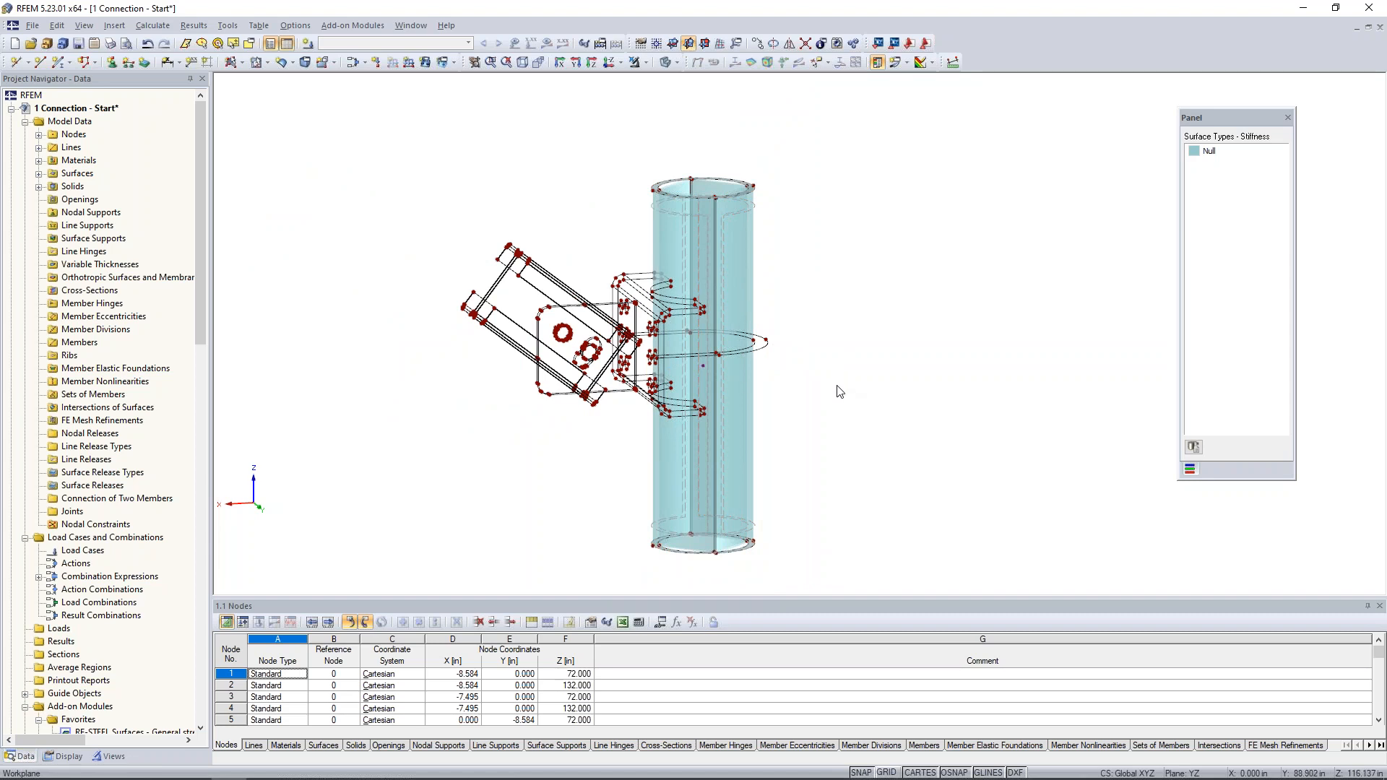
{"action": "middle_click_drag", "start_coordinate": [798, 370], "coordinate": [754, 333], "text": "ctrl"}
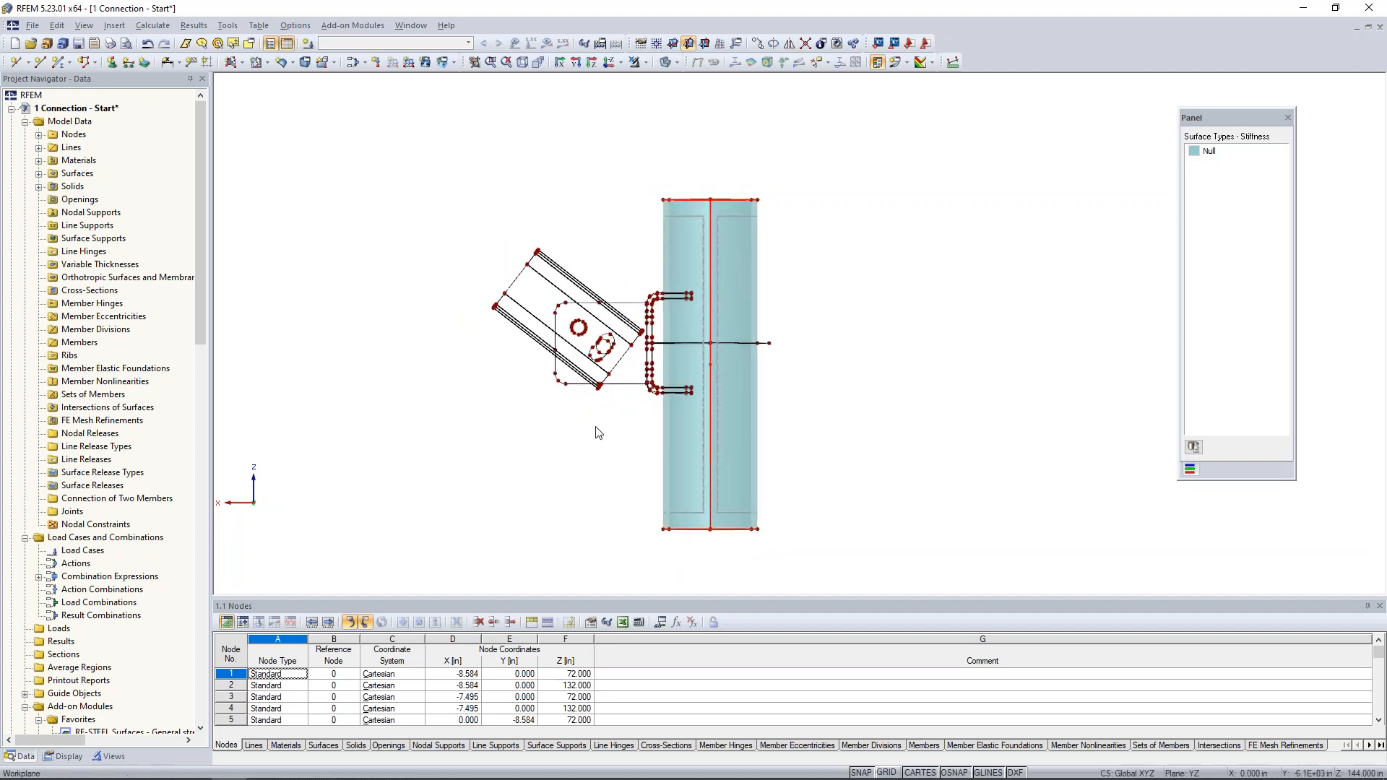
{"action": "scroll", "coordinate": [599, 431], "scroll_direction": "up", "scroll_amount": 3}
{"action": "middle_click_drag", "start_coordinate": [627, 411], "coordinate": [598, 437]}
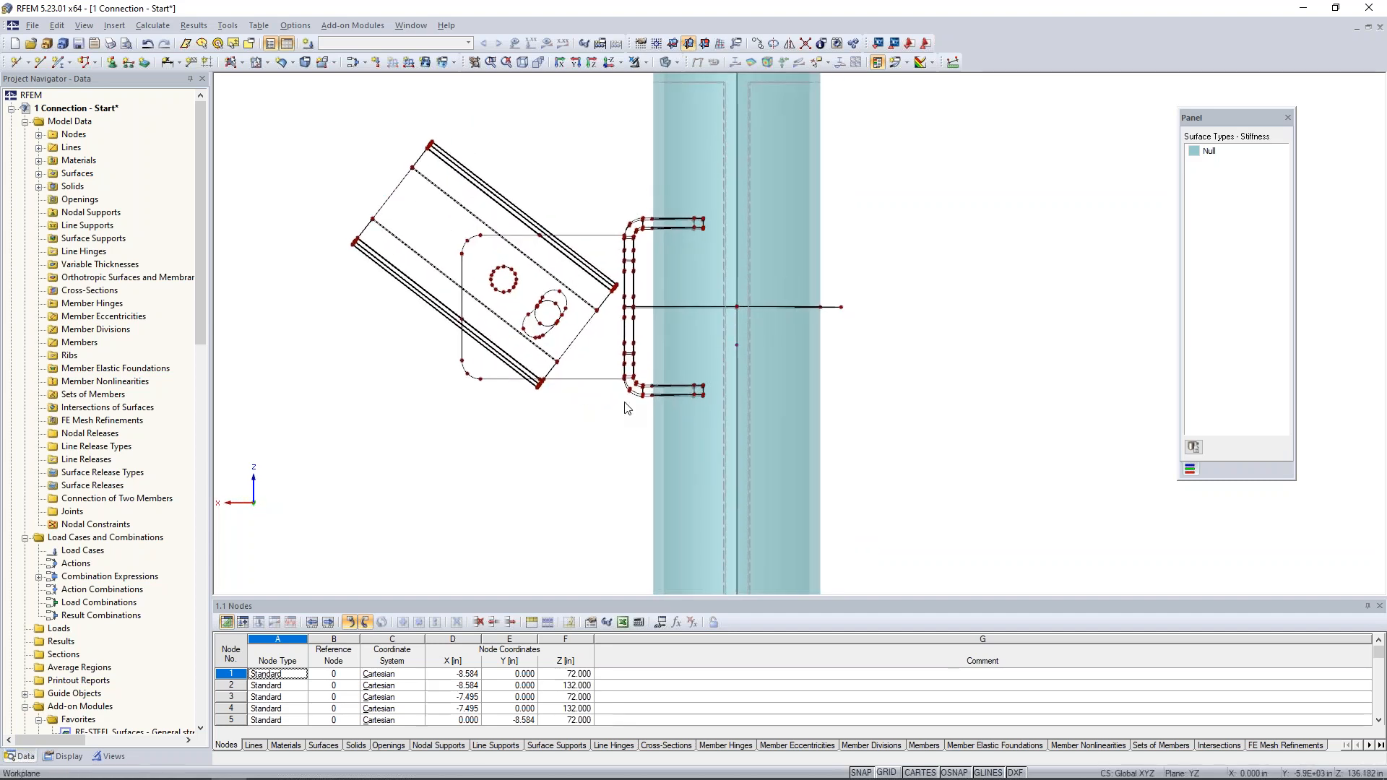
{"action": "left_click_drag", "start_coordinate": [619, 201], "coordinate": [722, 410]}
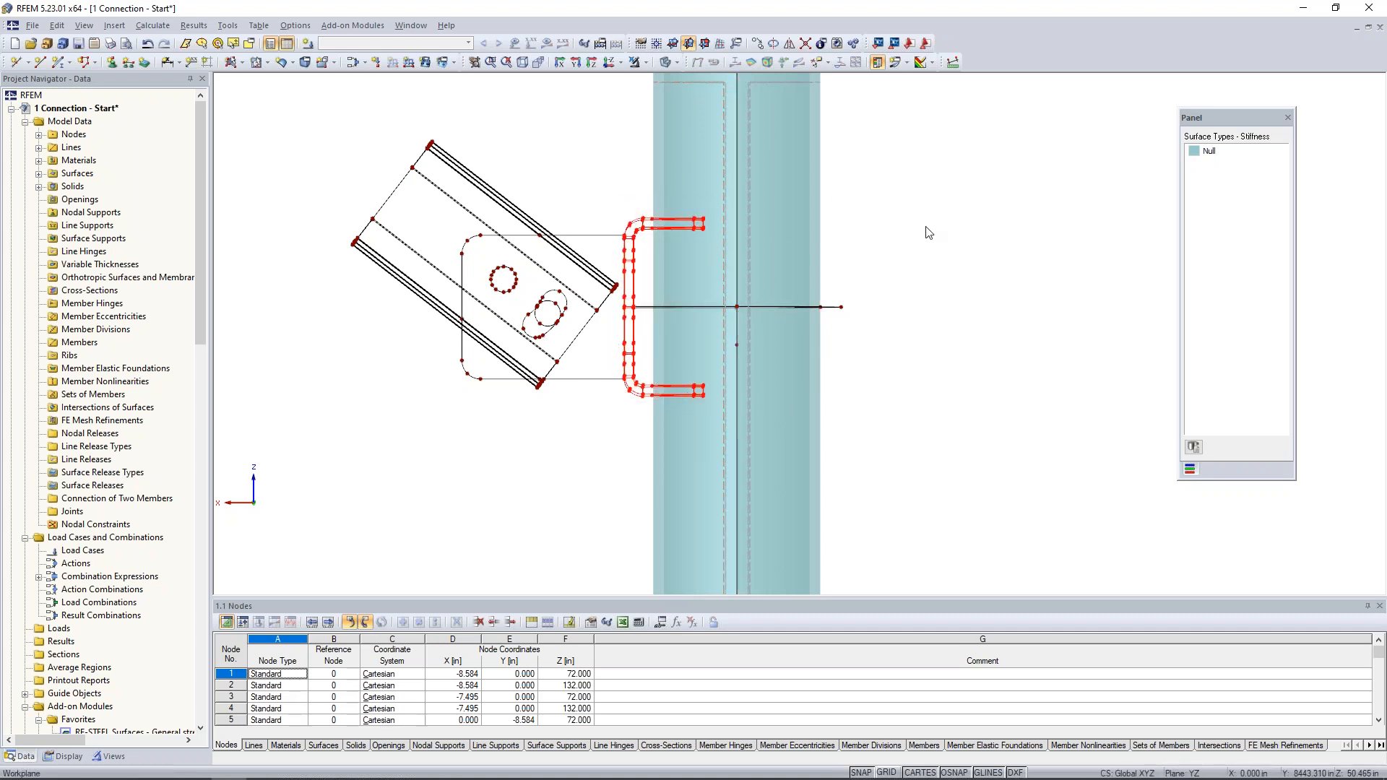
{"action": "left_click", "coordinate": [645, 63]}
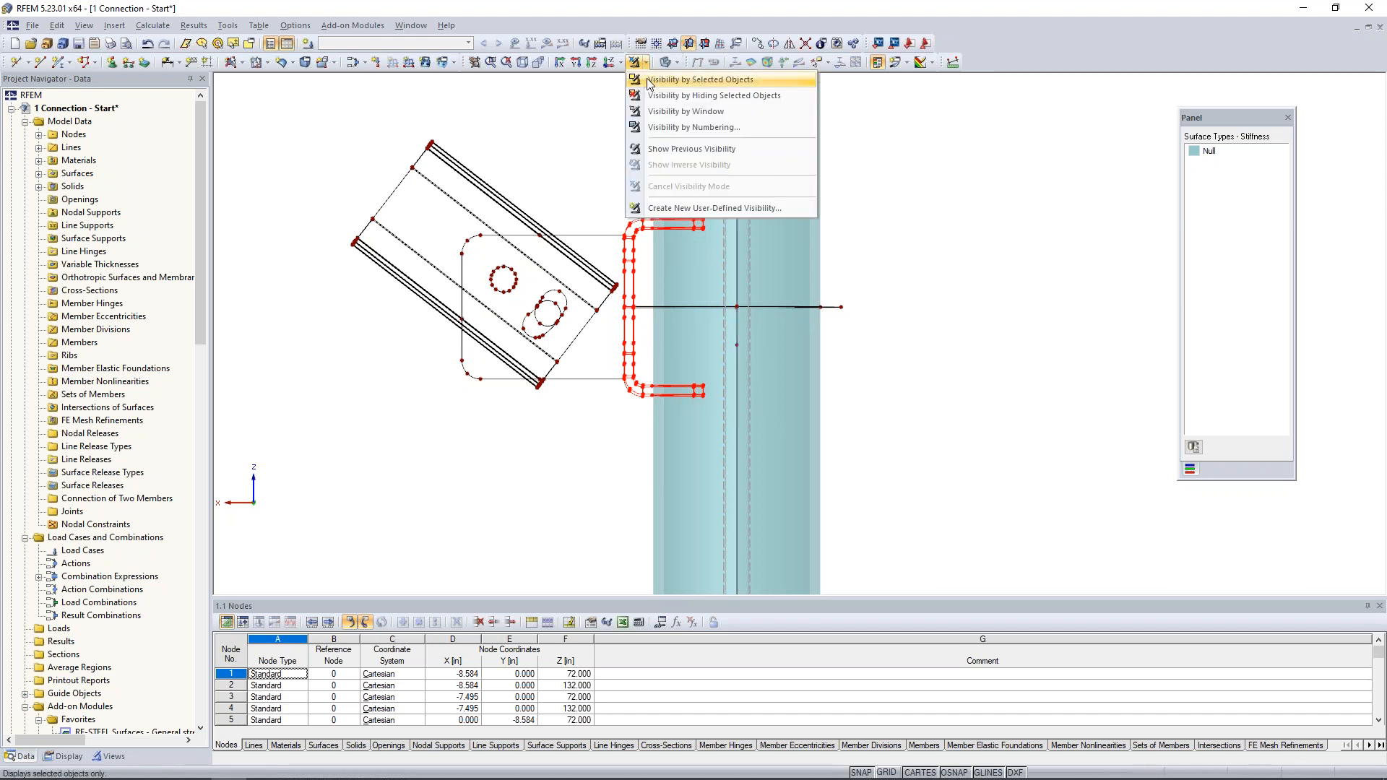
{"action": "left_click", "coordinate": [647, 80]}
{"action": "left_click", "coordinate": [520, 259]}
- Create a plane Null surface on the top face of the plate's upper flange from its boundary lines, including the curved notch
{"action": "middle_click_drag", "start_coordinate": [520, 258], "coordinate": [614, 278], "text": "ctrl"}
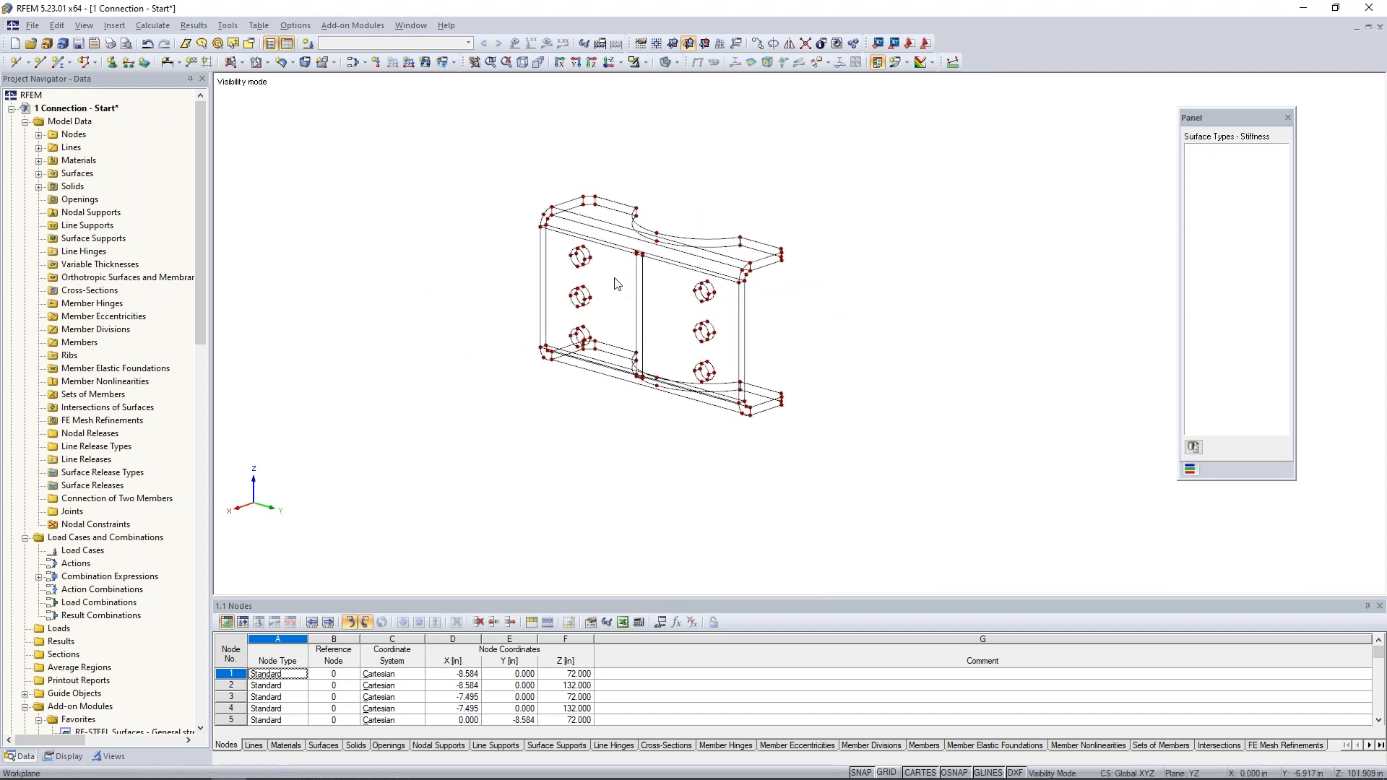
{"action": "scroll", "coordinate": [615, 278], "scroll_direction": "up", "scroll_amount": 4}
{"action": "middle_click_drag", "start_coordinate": [936, 385], "coordinate": [852, 378]}
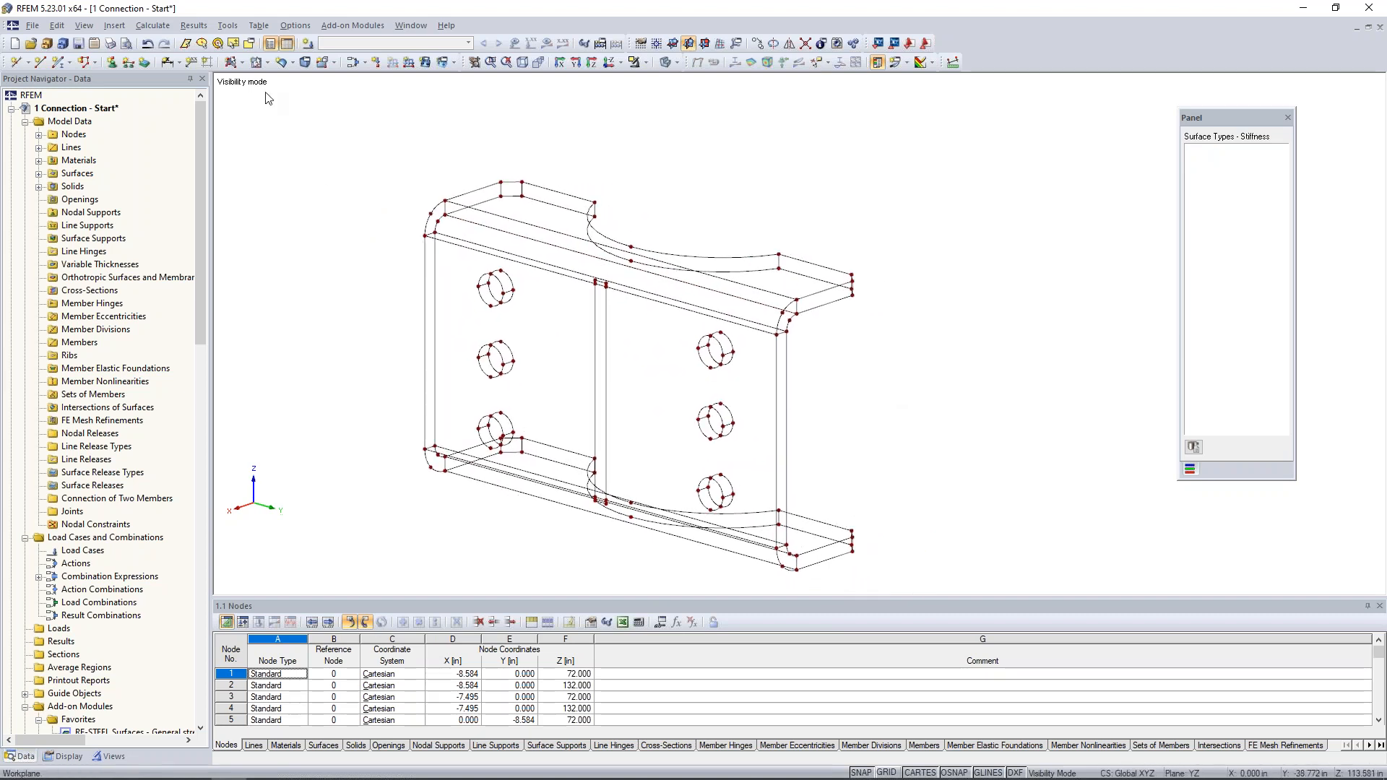
{"action": "left_click", "coordinate": [241, 63]}
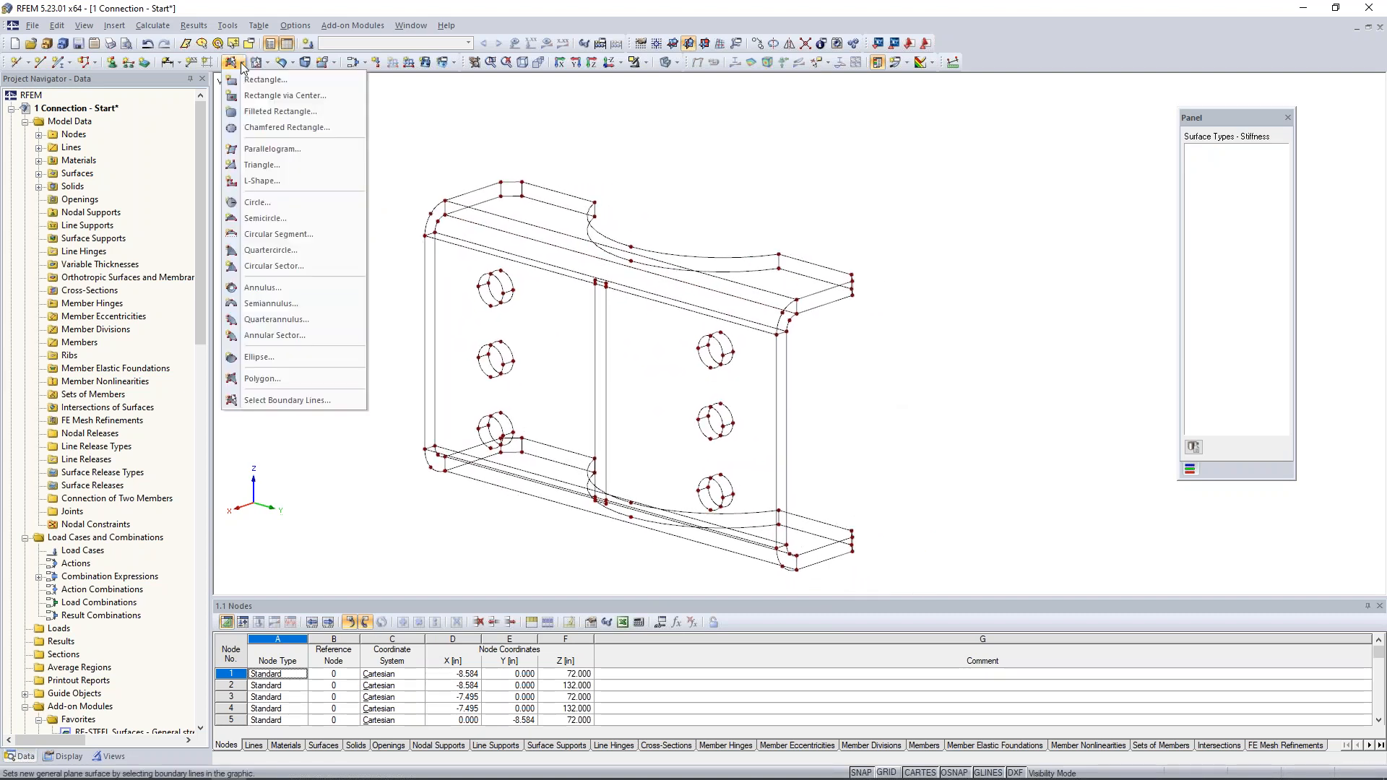
{"action": "left_click", "coordinate": [269, 401]}
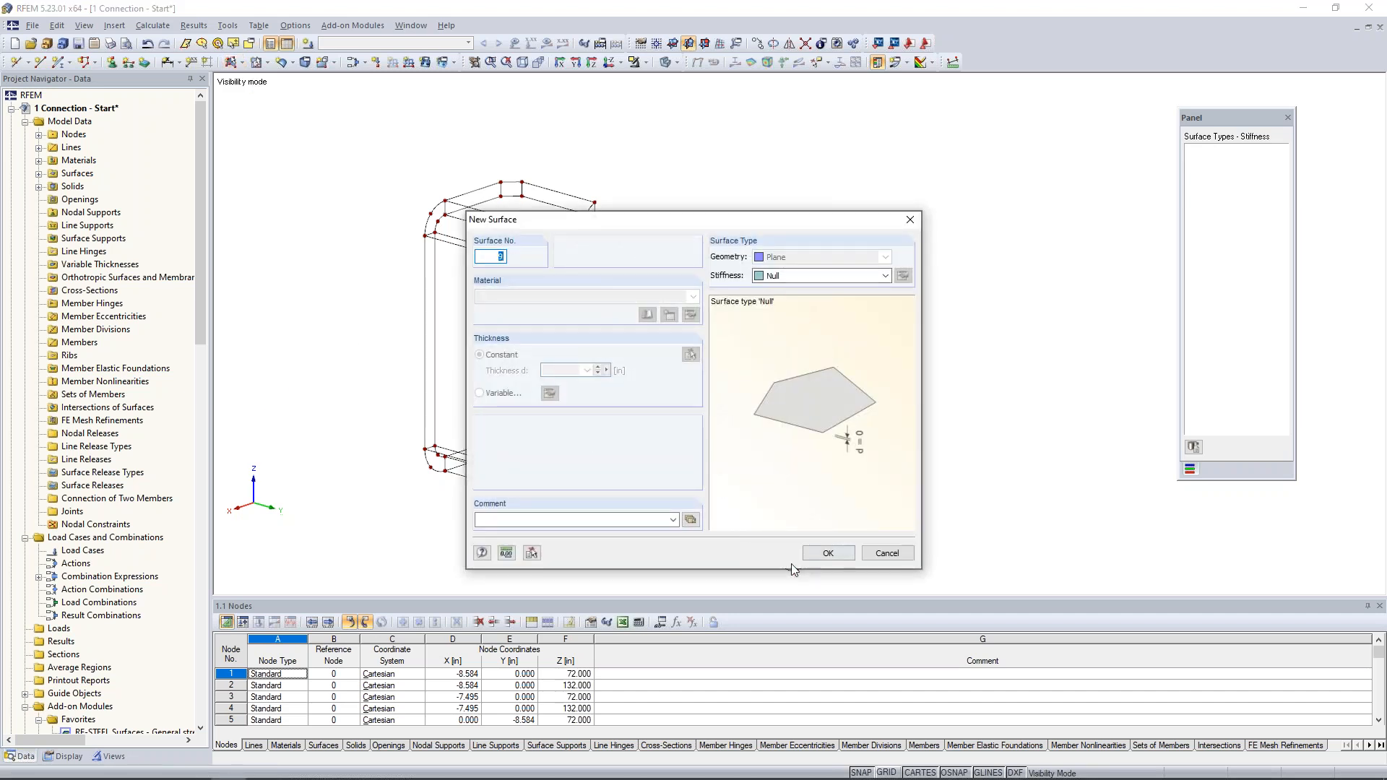
{"action": "left_click", "coordinate": [823, 553]}
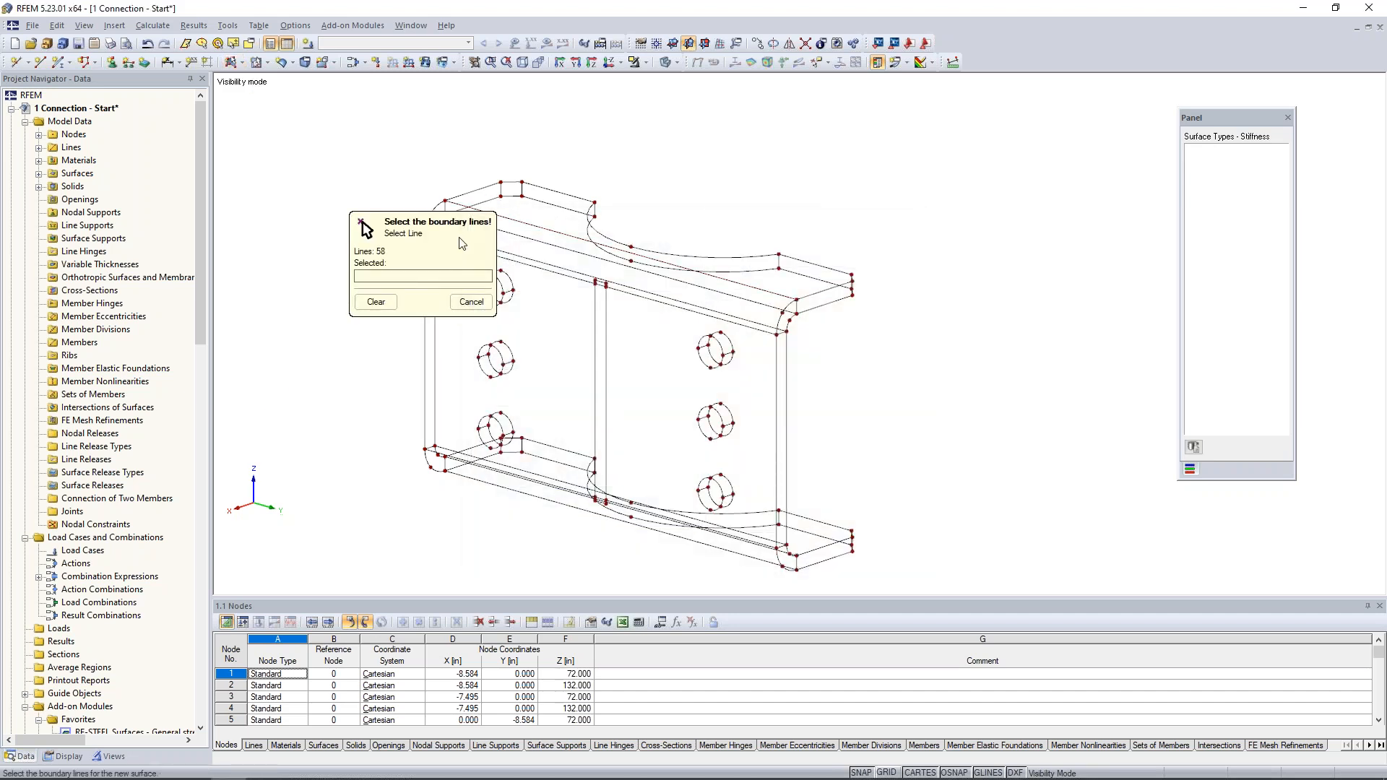
{"action": "scroll", "coordinate": [399, 234], "scroll_direction": "up", "scroll_amount": 3}
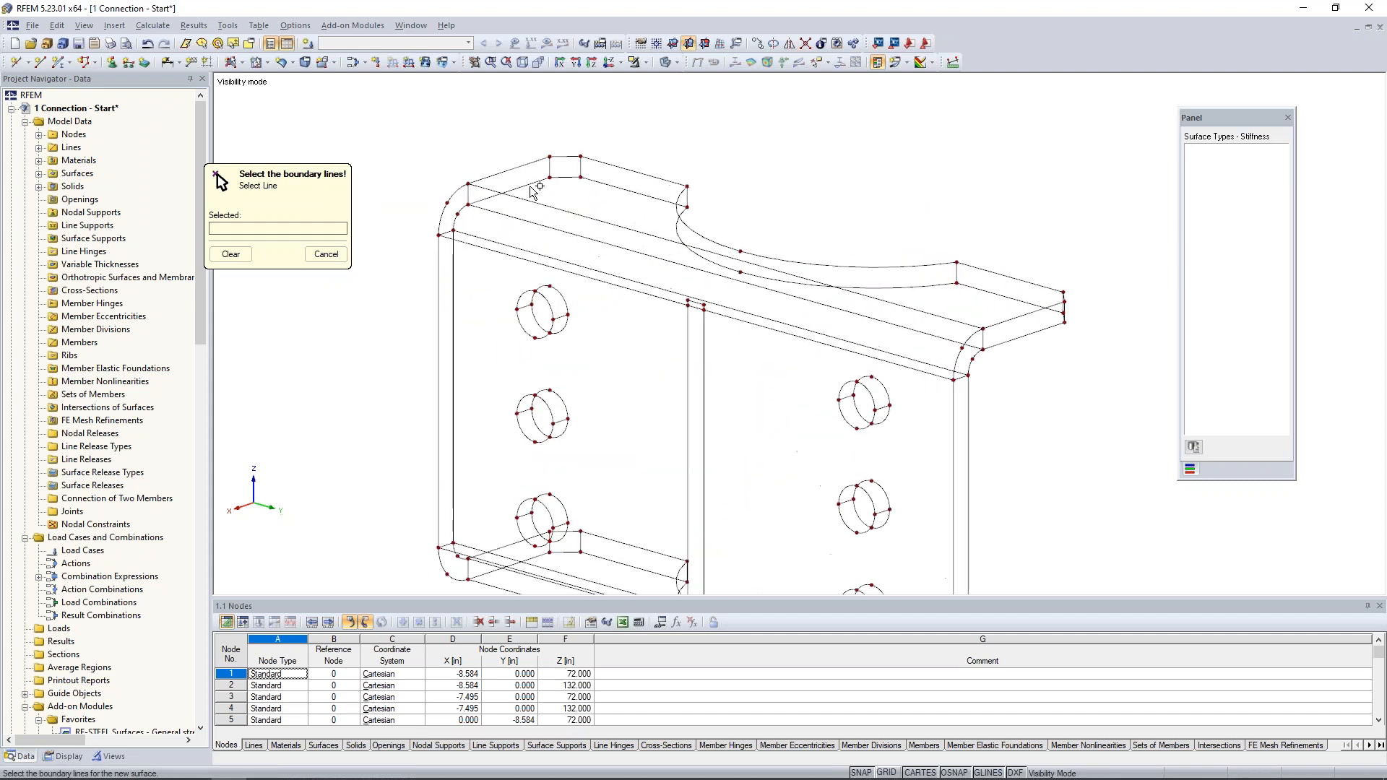
{"action": "left_click", "coordinate": [565, 156]}
{"action": "left_click", "coordinate": [603, 164]}
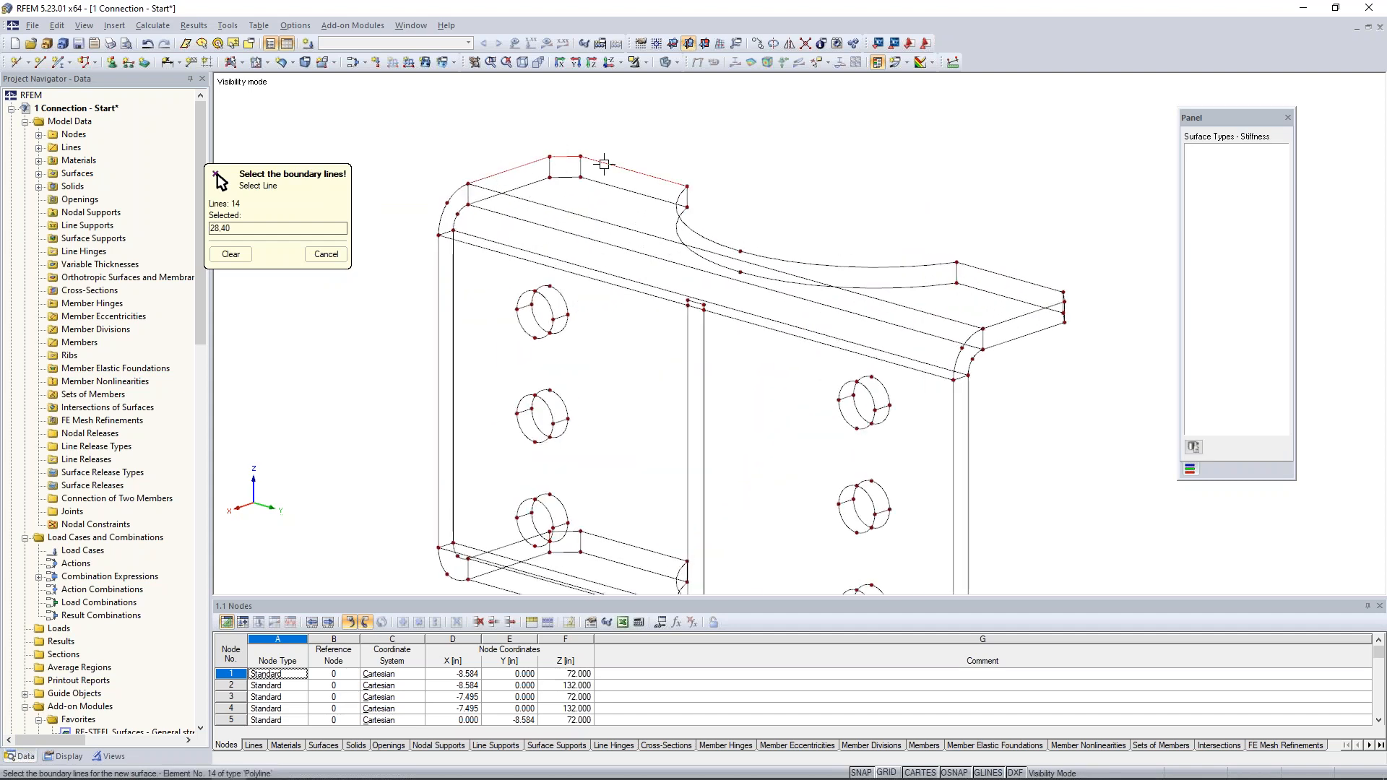
{"action": "left_click", "coordinate": [677, 206]}
{"action": "left_click", "coordinate": [994, 273]}
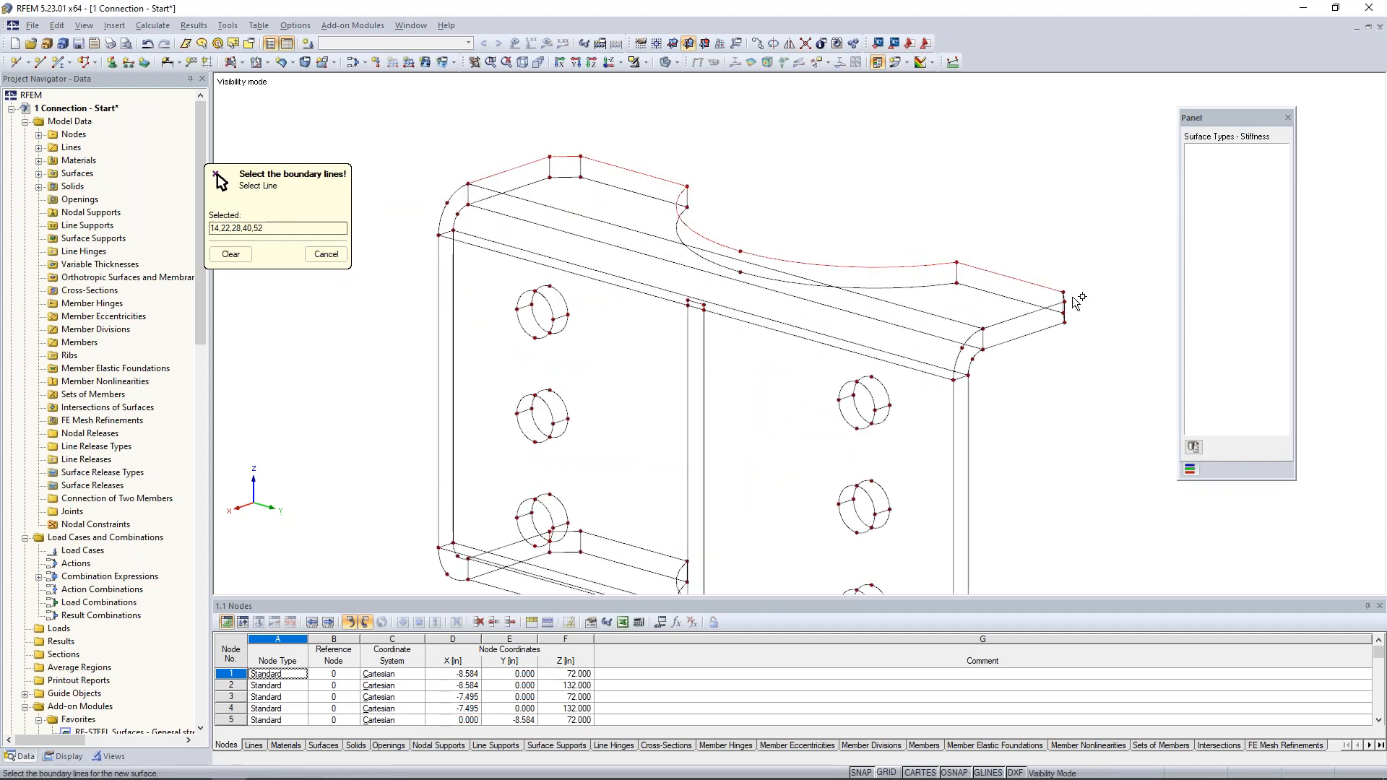
{"action": "middle_click_drag", "start_coordinate": [1011, 340], "coordinate": [890, 369], "text": "ctrl"}
{"action": "left_click", "coordinate": [962, 373]}
{"action": "left_click", "coordinate": [918, 383]}
{"action": "left_click", "coordinate": [850, 390]}
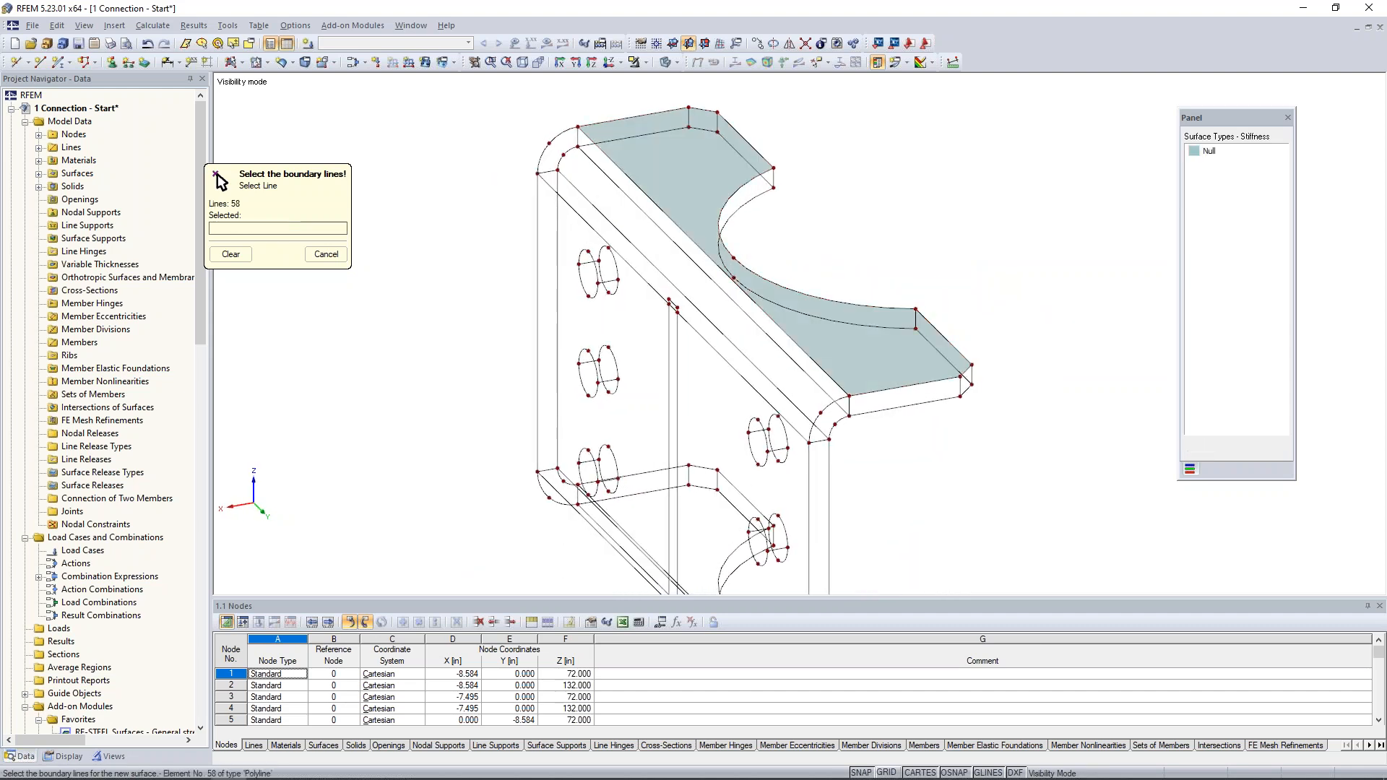
- Create a Null surface on the side edge face of the upper flange, at the far end of the plate
{"action": "left_click", "coordinate": [600, 122]}
{"action": "left_click", "coordinate": [603, 143]}
{"action": "left_click", "coordinate": [603, 145]}
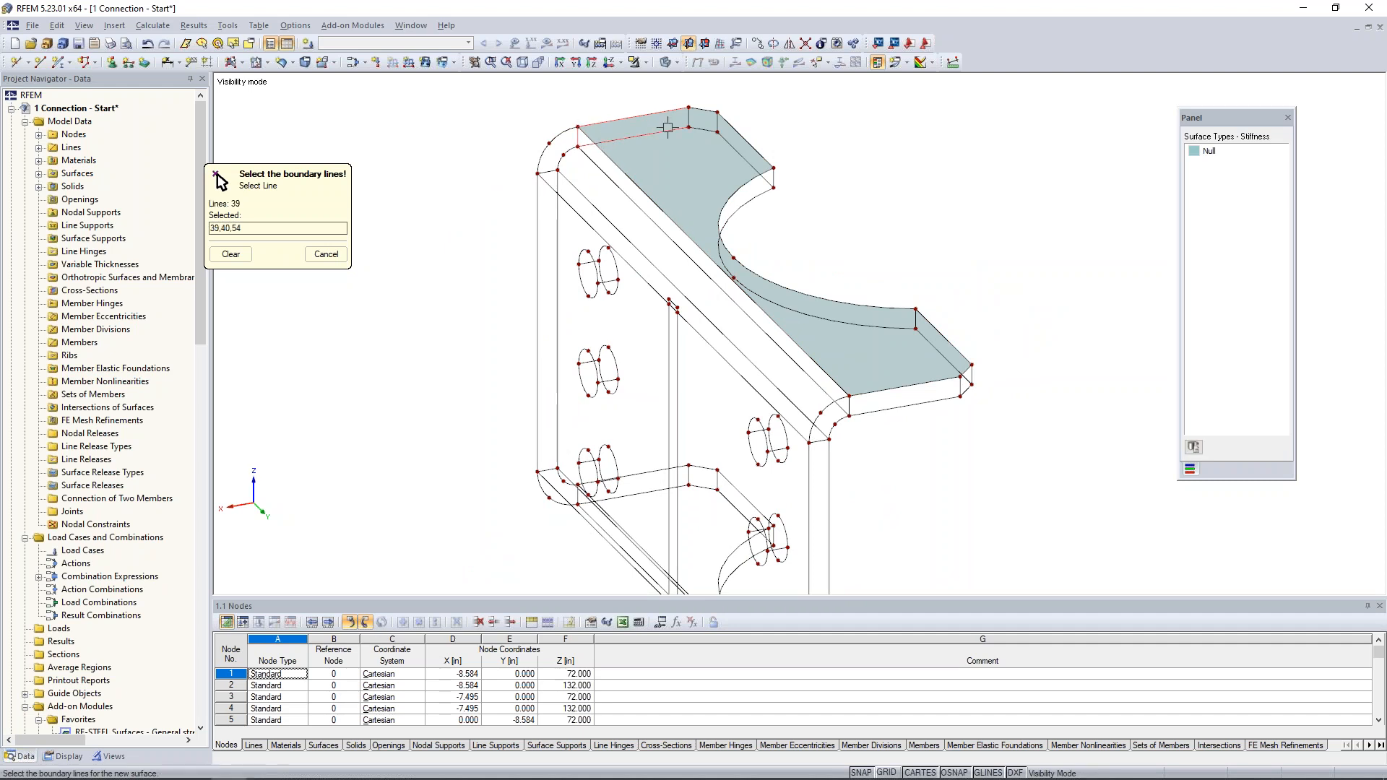
{"action": "left_click", "coordinate": [689, 117]}
- Create Null surfaces on the narrow corner face and the adjoining straight edge face leading to the curved notch
{"action": "left_click", "coordinate": [715, 121]}
{"action": "left_click", "coordinate": [703, 130]}
{"action": "left_click", "coordinate": [688, 118]}
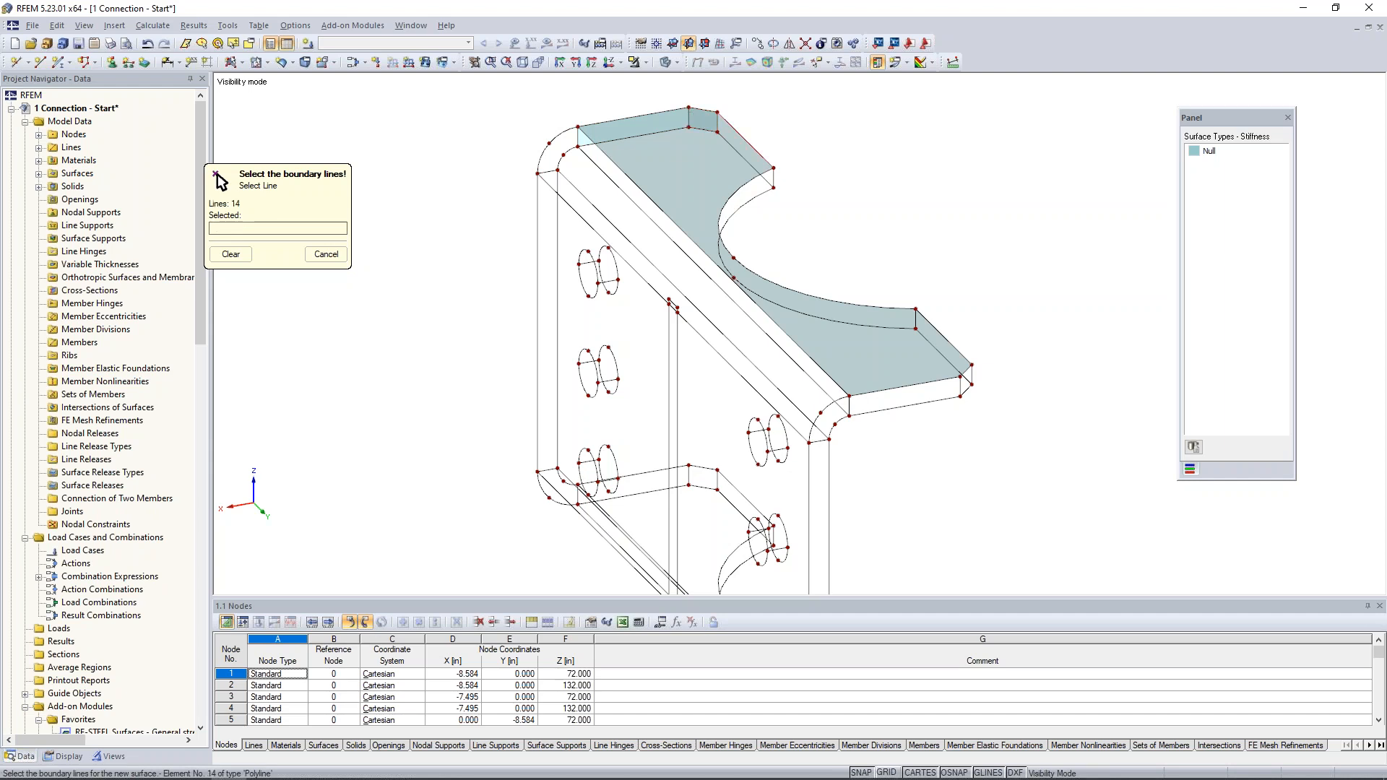
{"action": "left_click", "coordinate": [717, 122]}
{"action": "left_click", "coordinate": [727, 142]}
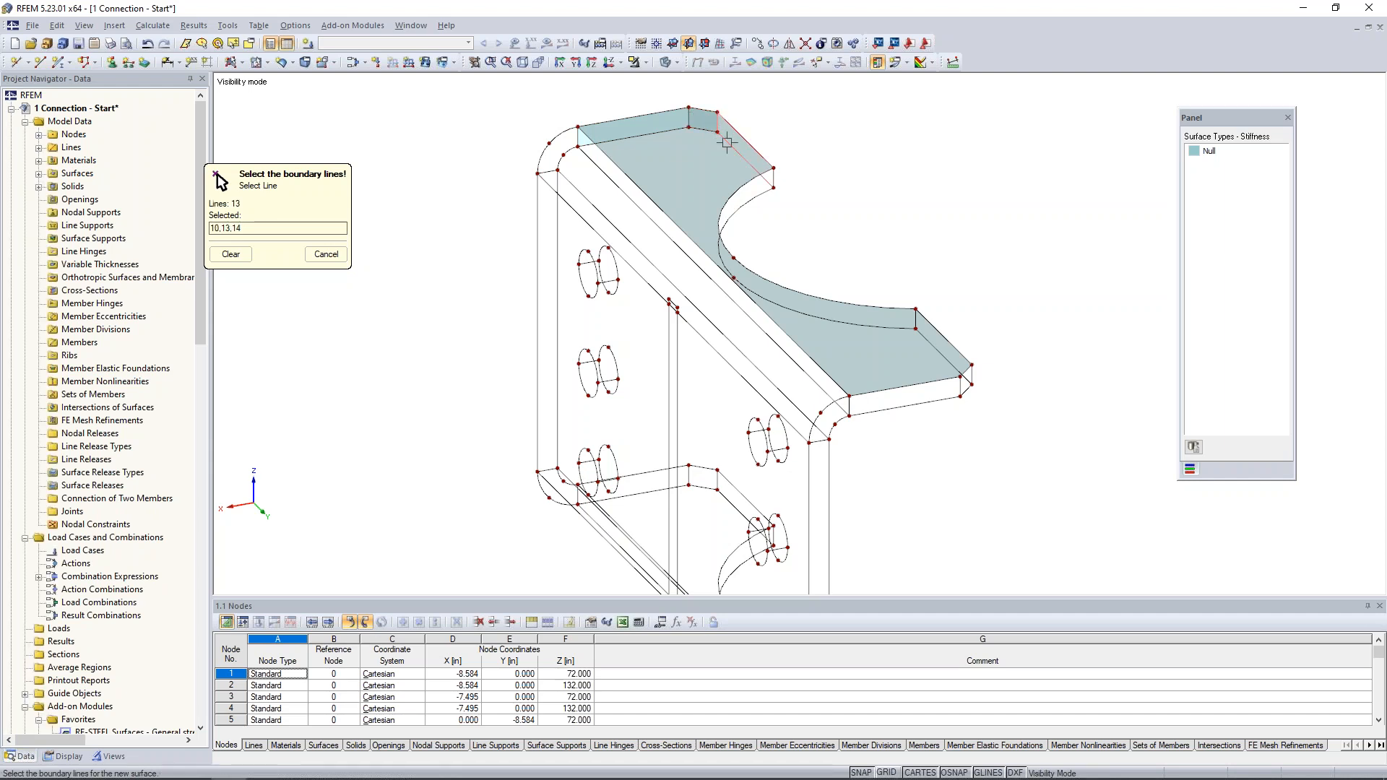
{"action": "left_click", "coordinate": [772, 175]}
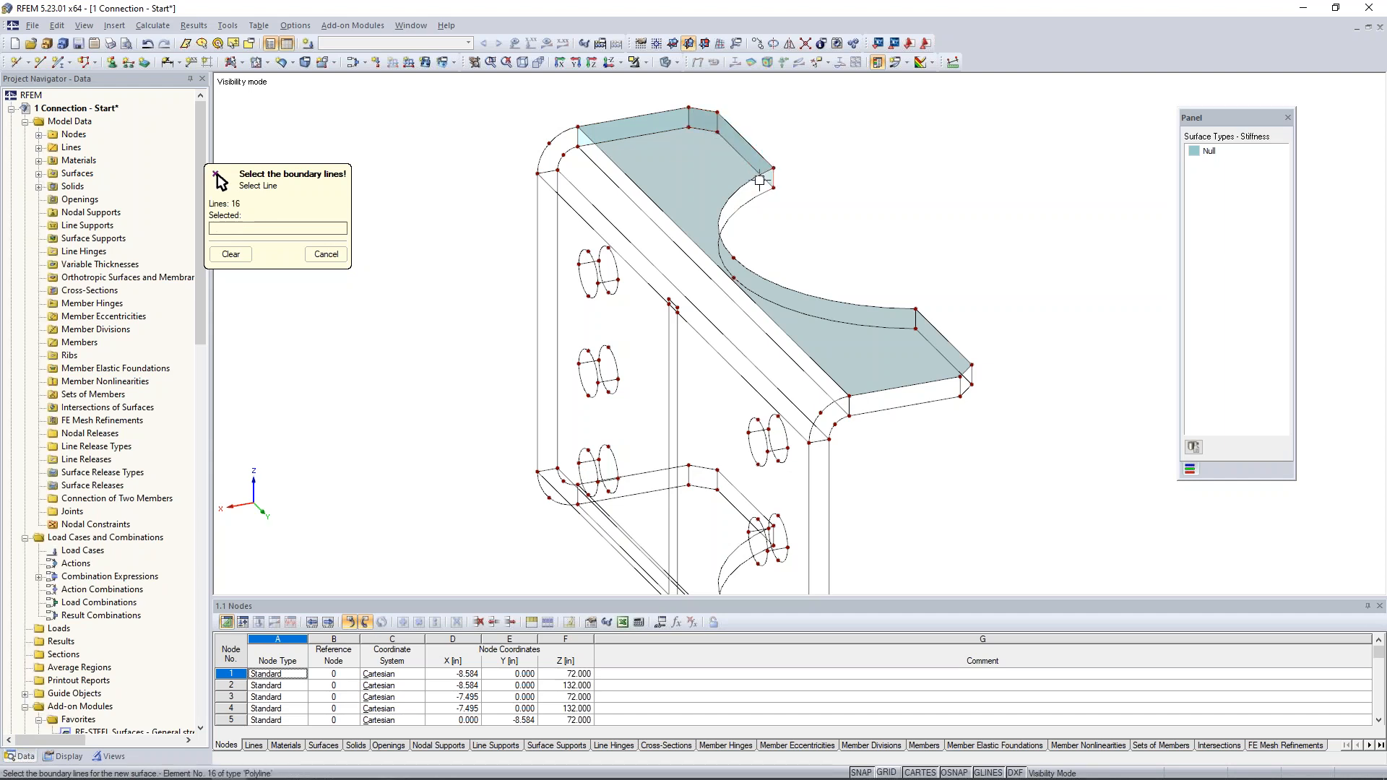
- Create Null surfaces on the near straight edge face beside the curved notch and on the adjoining narrow corner face
{"action": "left_click", "coordinate": [923, 327]}
{"action": "left_click", "coordinate": [922, 331]}
{"action": "left_click", "coordinate": [943, 337]}
{"action": "left_click", "coordinate": [972, 375]}
{"action": "left_click", "coordinate": [971, 381]}
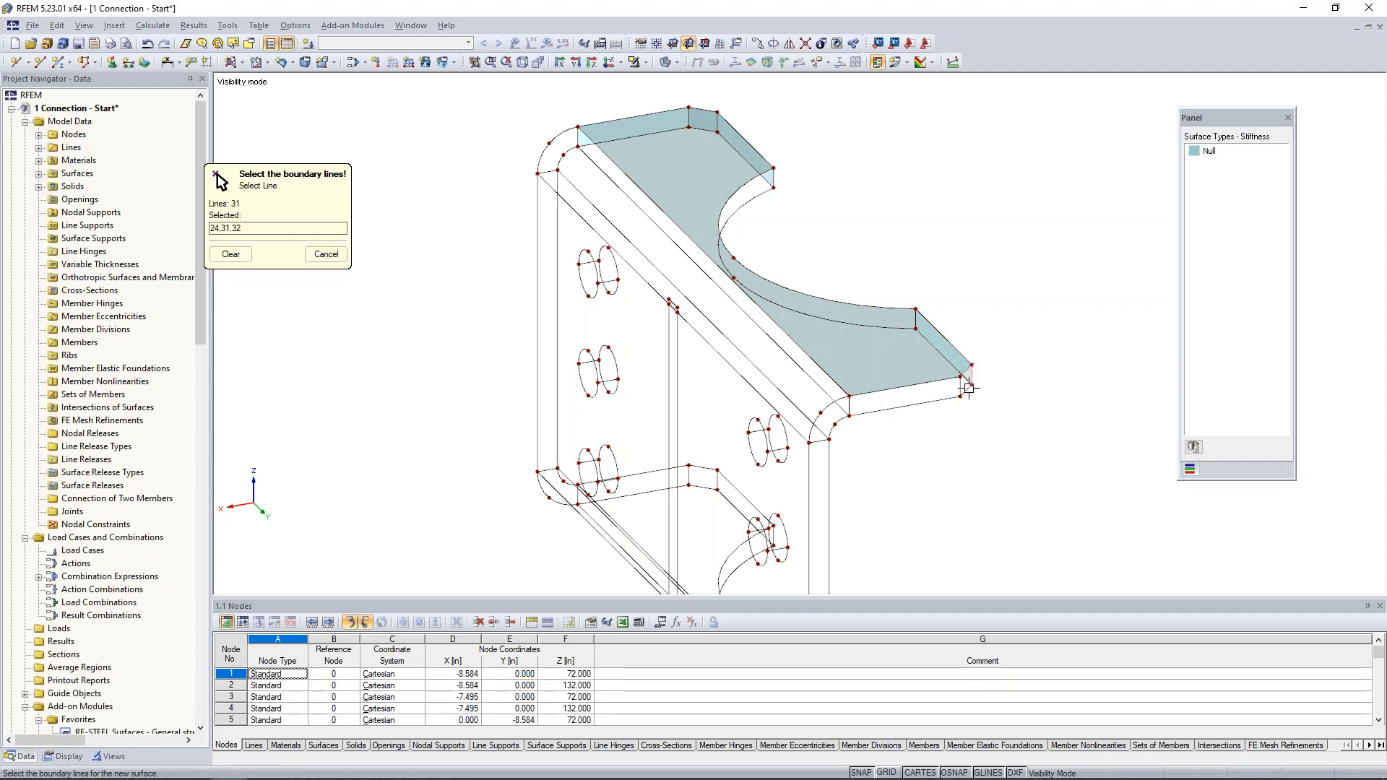
- Create a Null surface on the upper flange's side edge face at the near end of the plate
{"action": "left_click", "coordinate": [952, 382]}
{"action": "left_click", "coordinate": [851, 406]}
{"action": "left_click", "coordinate": [874, 410]}
{"action": "left_click", "coordinate": [960, 388]}
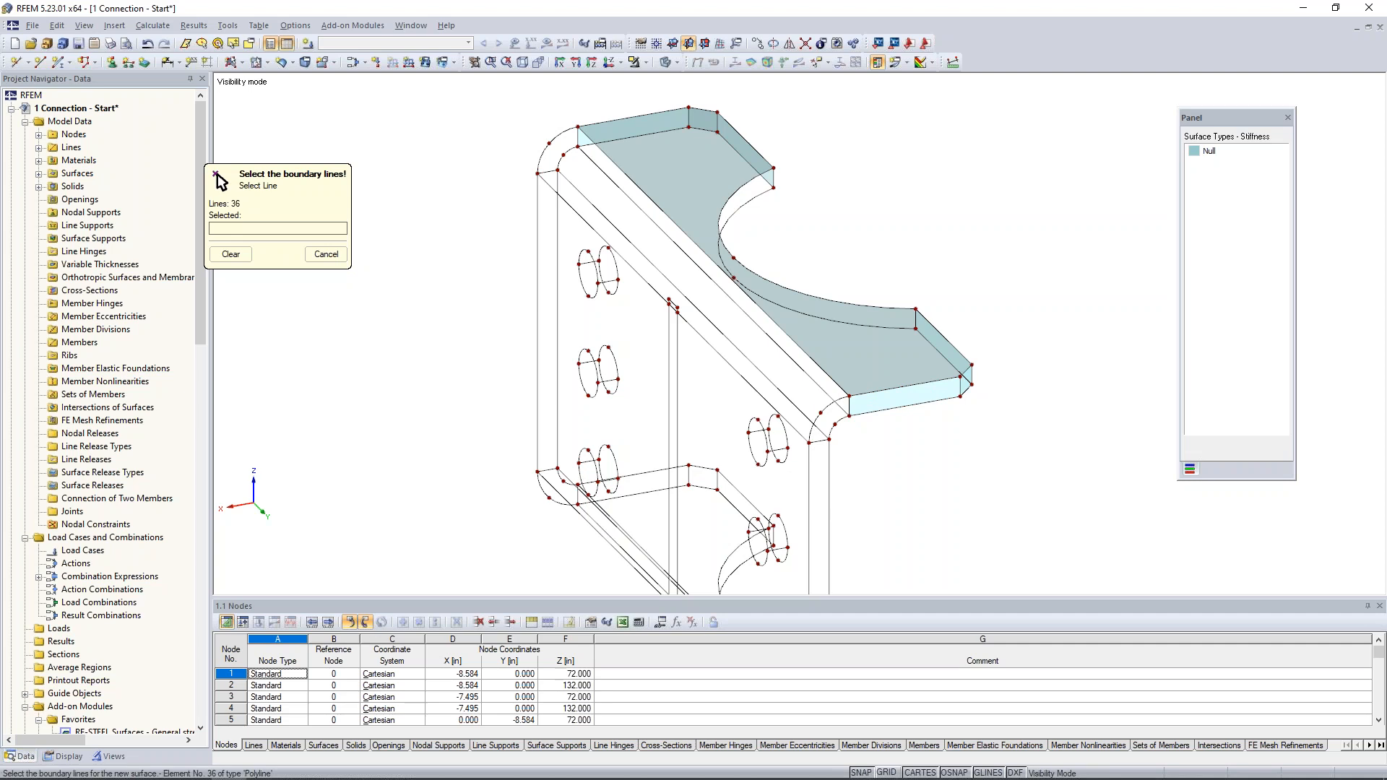
- Create Null surfaces on the curved end faces of the upper bend at both ends of the plate
{"action": "left_click", "coordinate": [849, 406]}
{"action": "left_click", "coordinate": [831, 403]}
{"action": "left_click", "coordinate": [819, 441]}
{"action": "left_click", "coordinate": [836, 423]}
{"action": "left_click", "coordinate": [557, 136]}
{"action": "left_click", "coordinate": [578, 138]}
{"action": "left_click", "coordinate": [562, 158]}
{"action": "left_click", "coordinate": [547, 172]}
{"action": "right_click", "coordinate": [461, 327]}
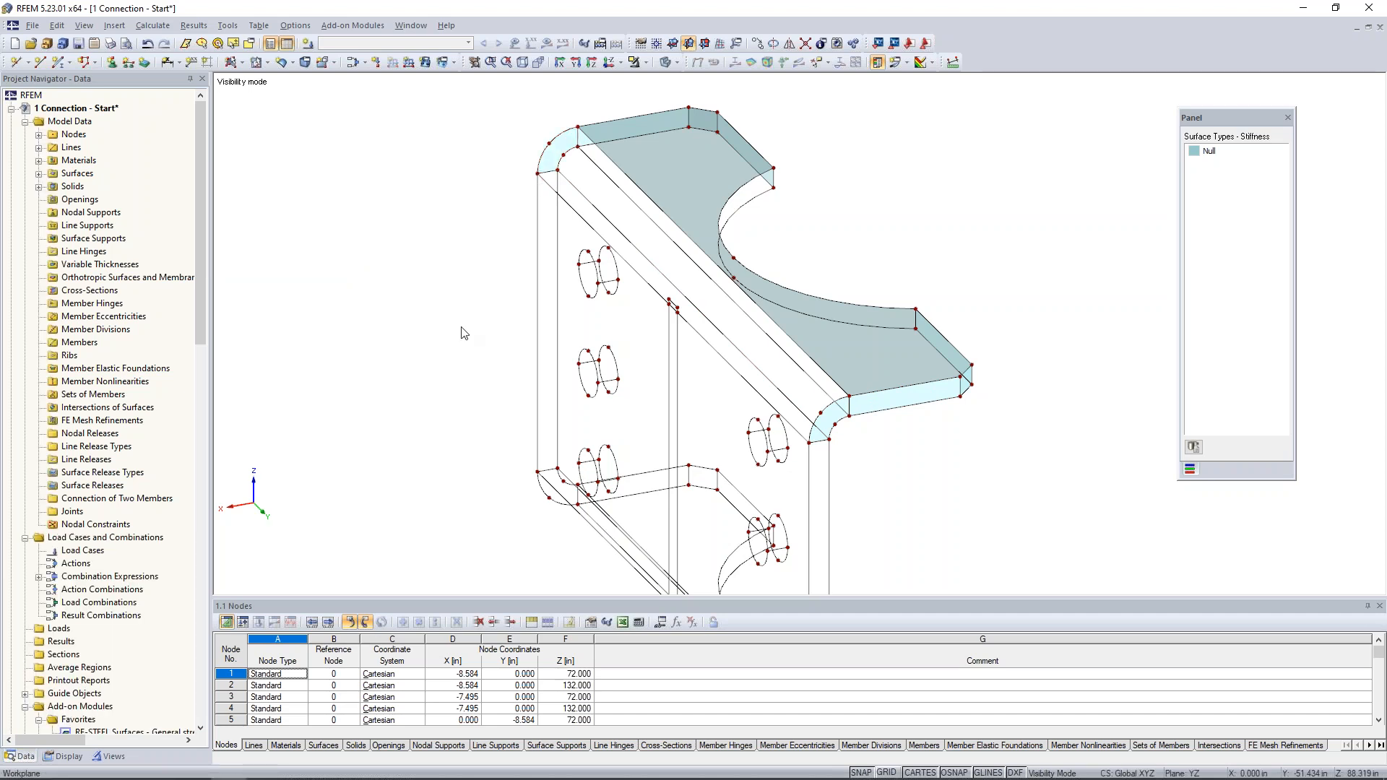
- Copy the upper flange's top surface down to its lower corner node to form the underside, undoing any misplaced copy
{"action": "left_click", "coordinate": [881, 336]}
{"action": "middle_click_drag", "start_coordinate": [1012, 445], "coordinate": [879, 414]}
{"action": "scroll", "coordinate": [879, 415], "scroll_direction": "down", "scroll_amount": 1}
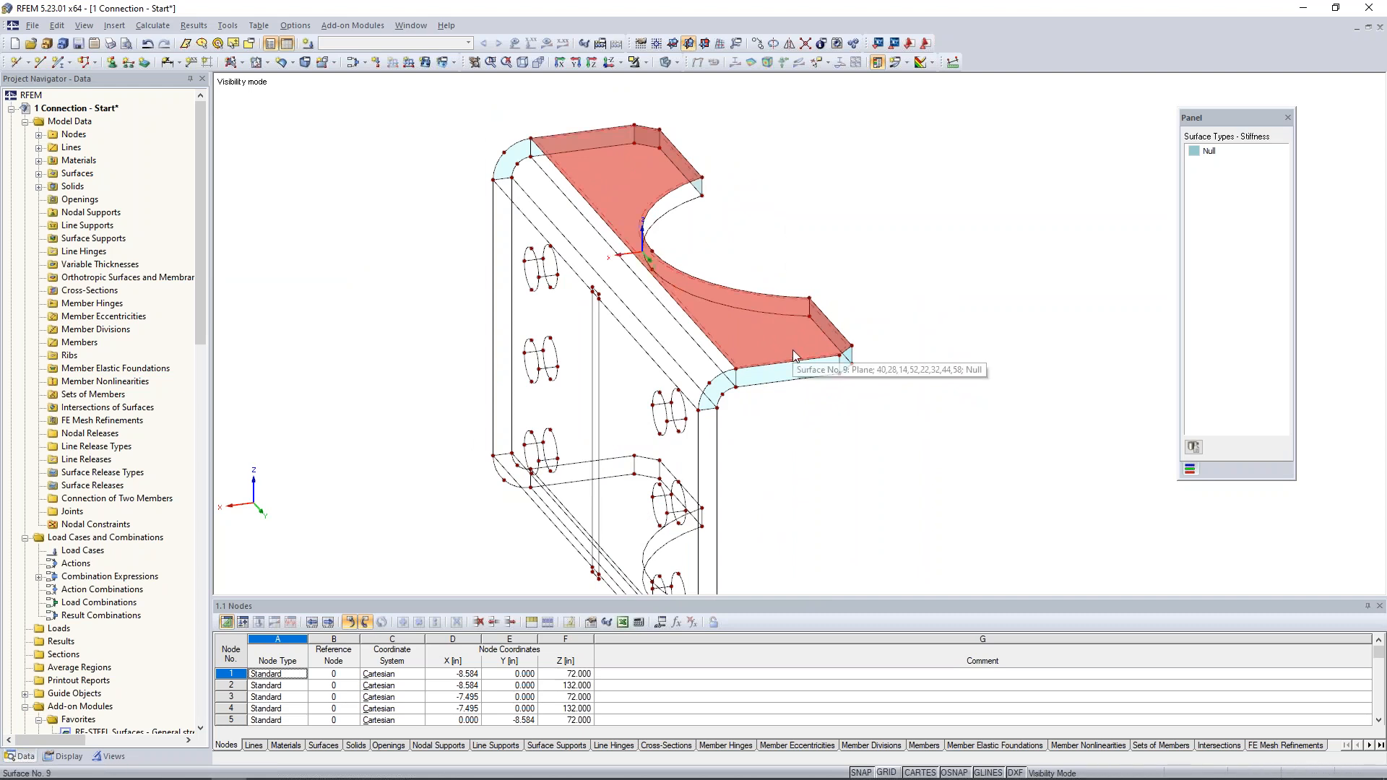
{"action": "mouse_move", "coordinate": [857, 350]}
{"action": "left_mouse_down"}
{"action": "mouse_move", "coordinate": [856, 384]}
{"action": "mouse_move", "coordinate": [853, 366]}
{"action": "left_mouse_up"}
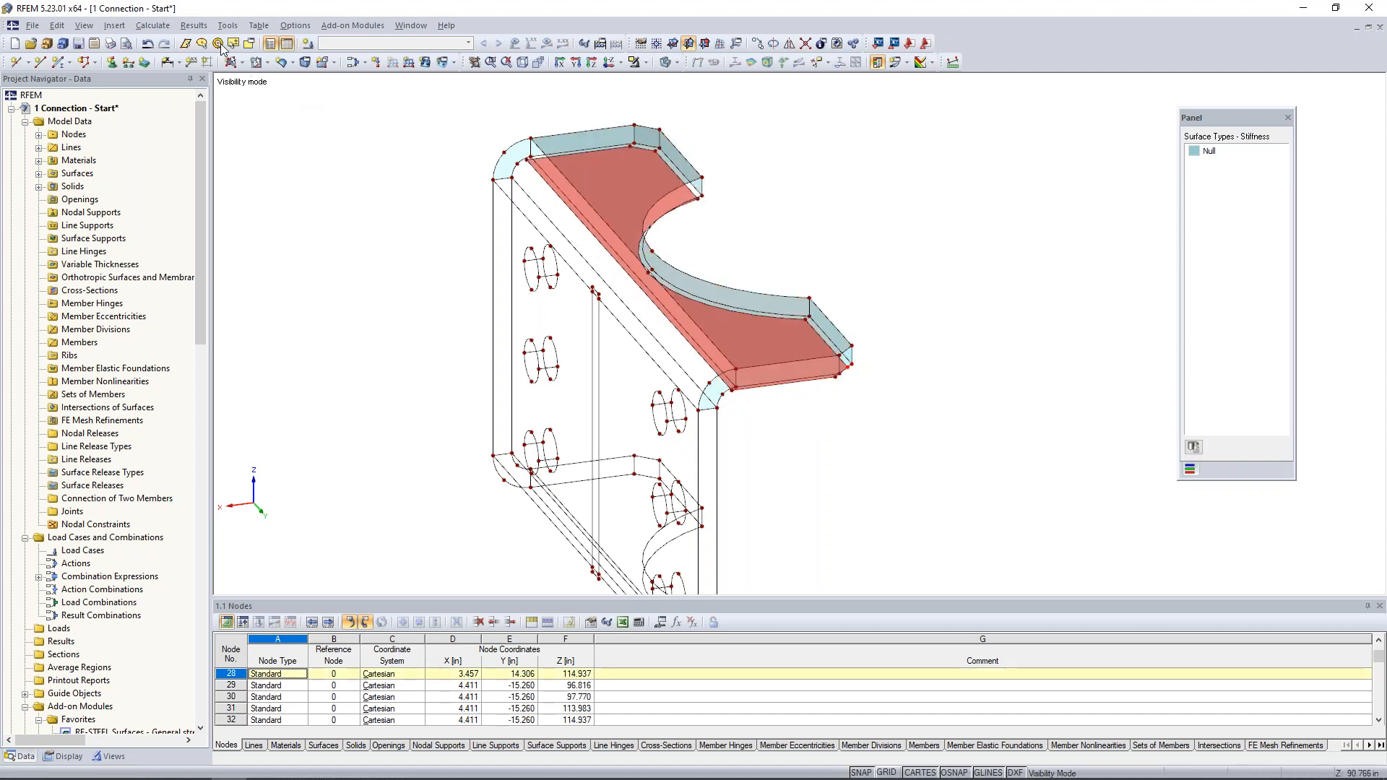
{"action": "left_click", "coordinate": [150, 45]}
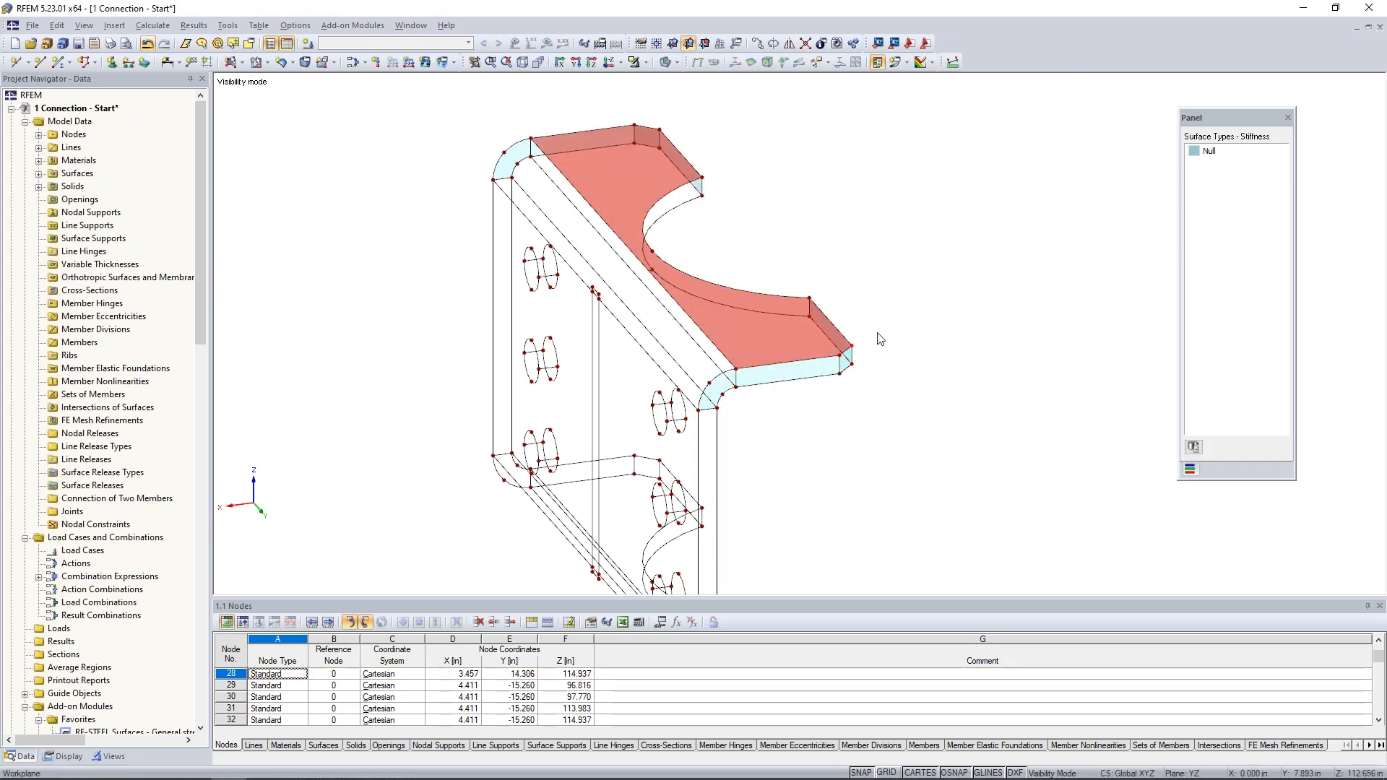
{"action": "scroll", "coordinate": [857, 362], "scroll_direction": "up", "scroll_amount": 1}
{"action": "scroll", "coordinate": [858, 368], "scroll_direction": "up", "scroll_amount": 3}
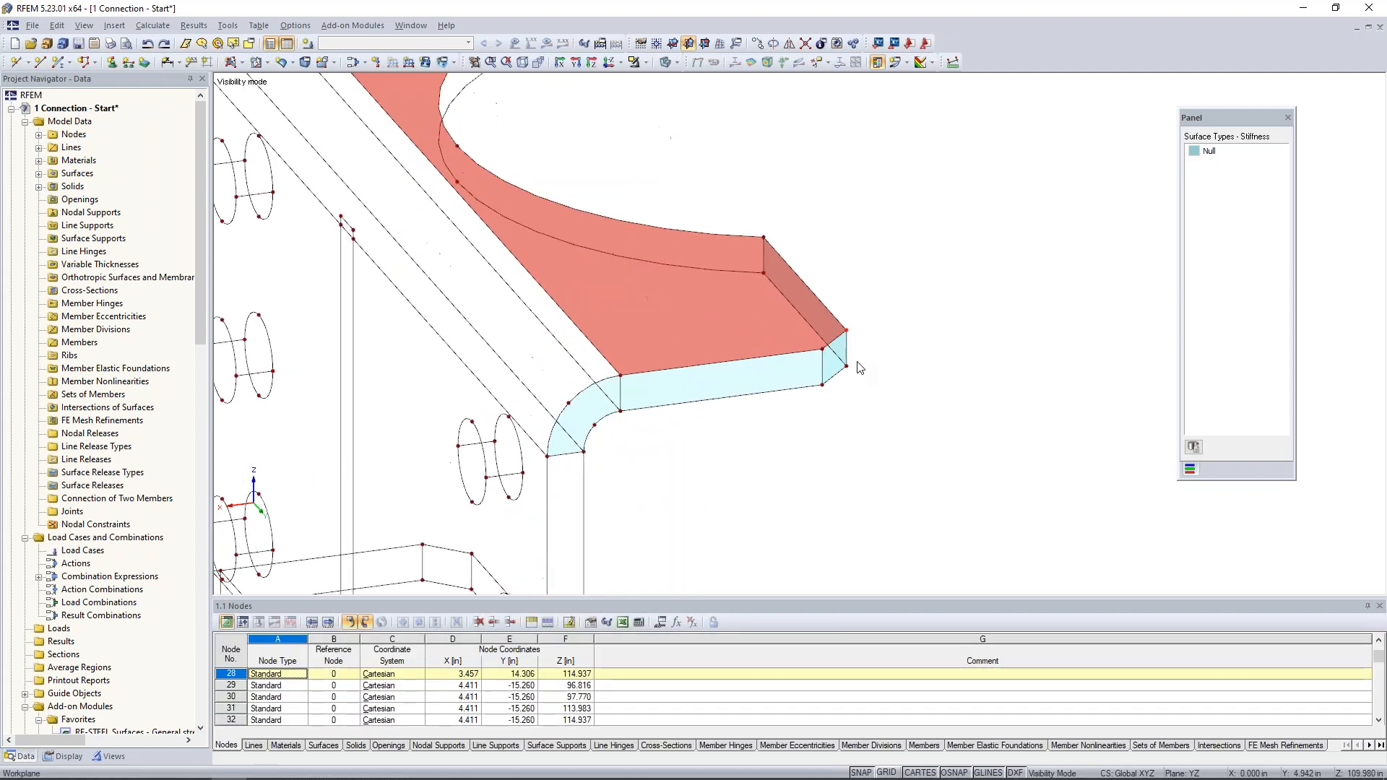
{"action": "mouse_move", "coordinate": [873, 376]}
{"action": "left_mouse_down", "text": "ctrl"}
{"action": "mouse_move", "coordinate": [862, 394]}
{"action": "mouse_move", "coordinate": [847, 369]}
{"action": "mouse_move", "coordinate": [831, 423]}
{"action": "mouse_move", "coordinate": [849, 369]}
{"action": "left_mouse_up", "text": "ctrl"}
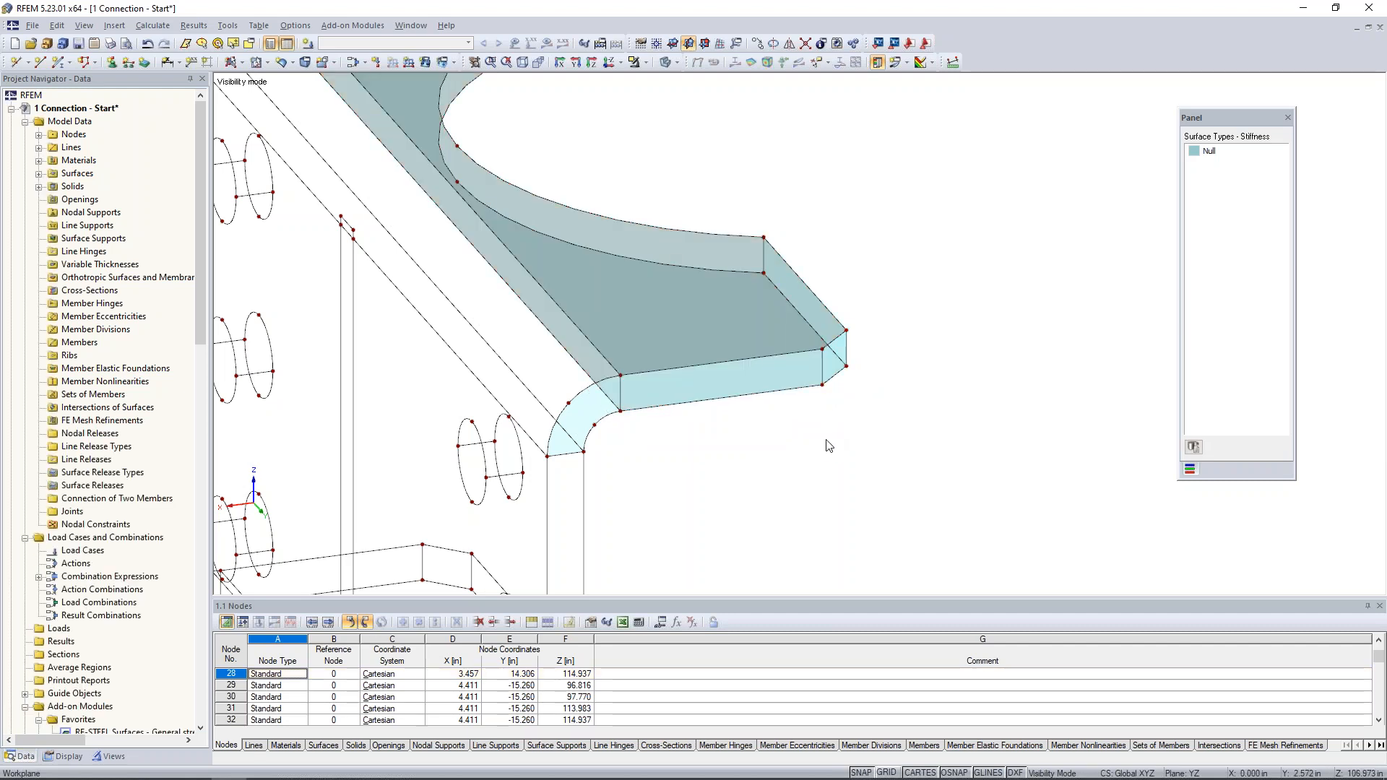
- Create a quadrangle Null surface on the curved notch face of the upper flange from its boundary lines
{"action": "middle_click_drag", "start_coordinate": [842, 433], "coordinate": [928, 494]}
{"action": "scroll", "coordinate": [901, 455], "scroll_direction": "down", "scroll_amount": 4}
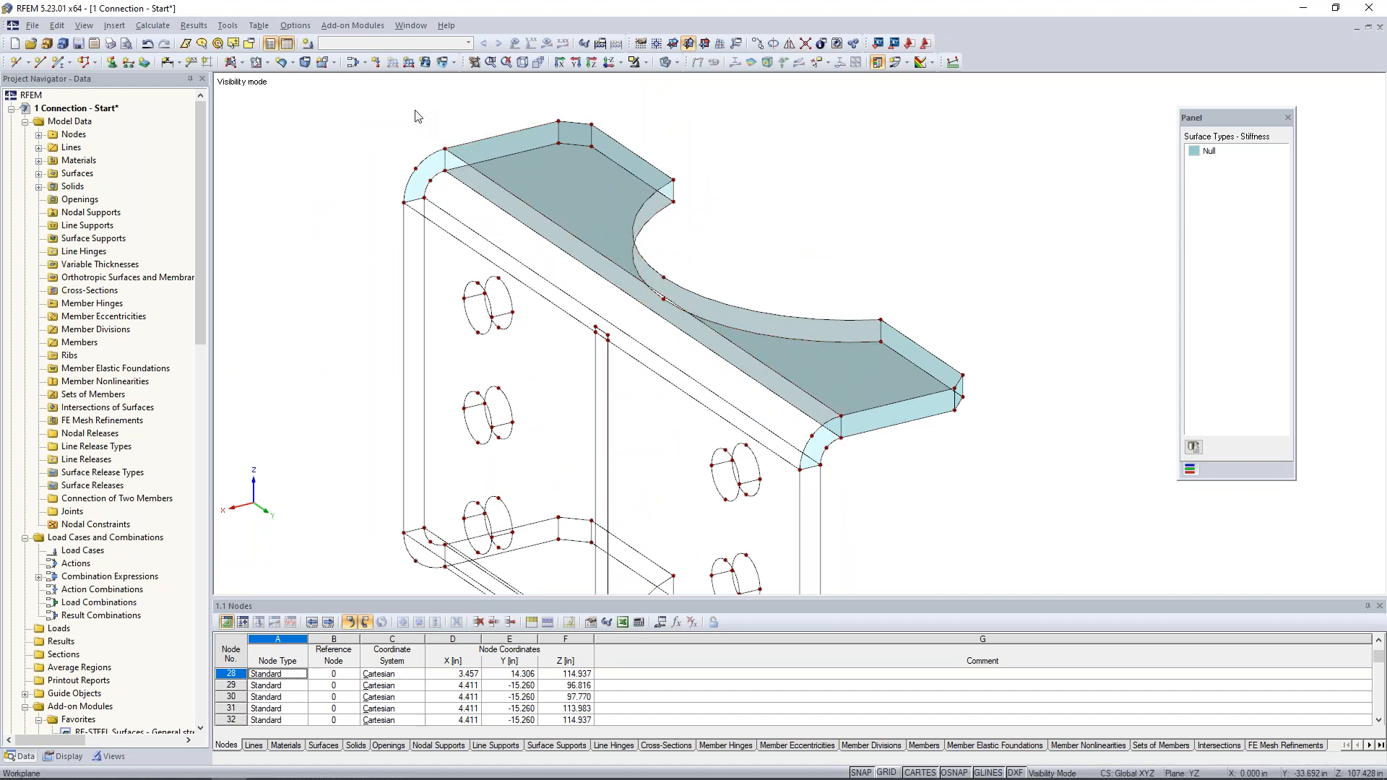
{"action": "left_click", "coordinate": [281, 63]}
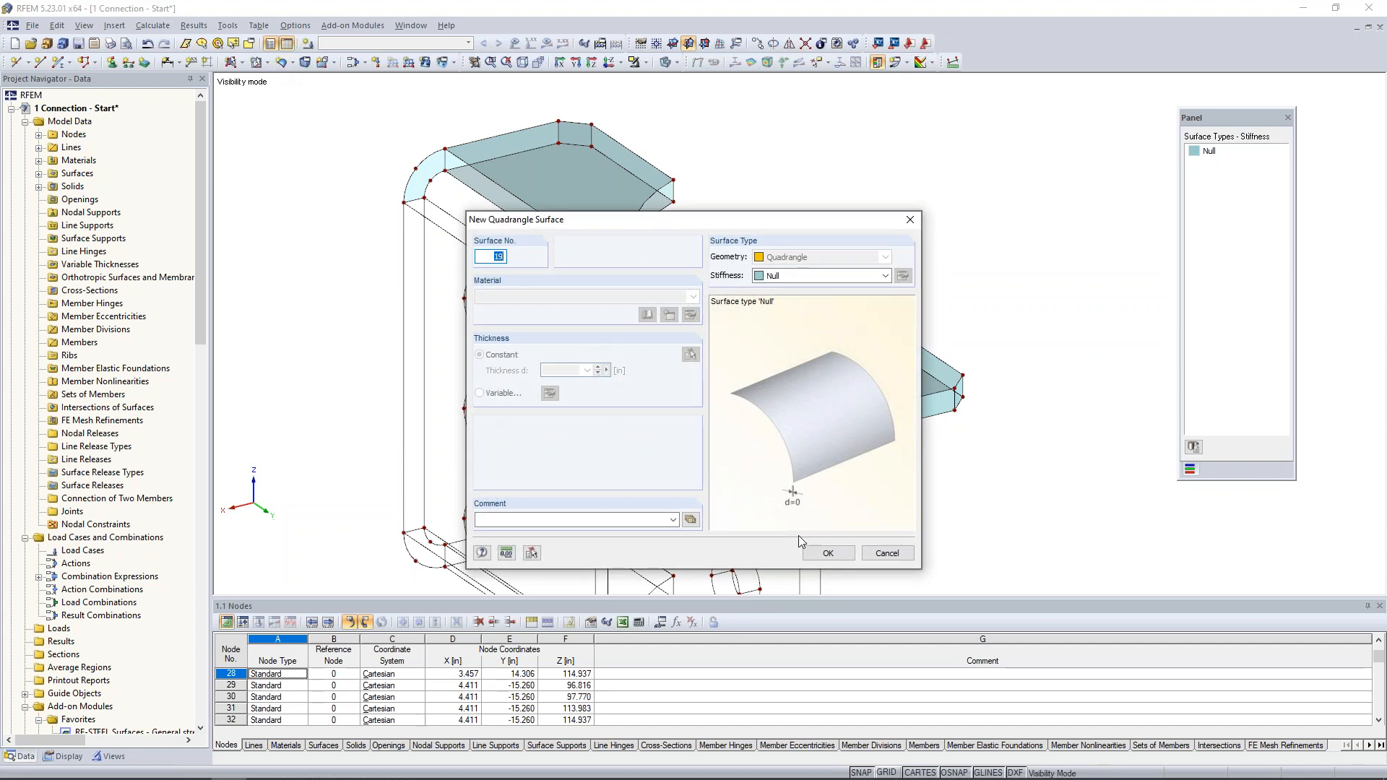
{"action": "left_click", "coordinate": [828, 554]}
{"action": "left_click", "coordinate": [674, 191]}
{"action": "left_click", "coordinate": [651, 194]}
{"action": "left_click", "coordinate": [881, 332]}
{"action": "left_click", "coordinate": [870, 341]}
- Create a quadrangle Null surface on the outer side of the upper bend, including the short middle segment of its lower edge
{"action": "left_click", "coordinate": [815, 433]}
{"action": "left_click", "coordinate": [811, 406]}
{"action": "left_click", "coordinate": [765, 438]}
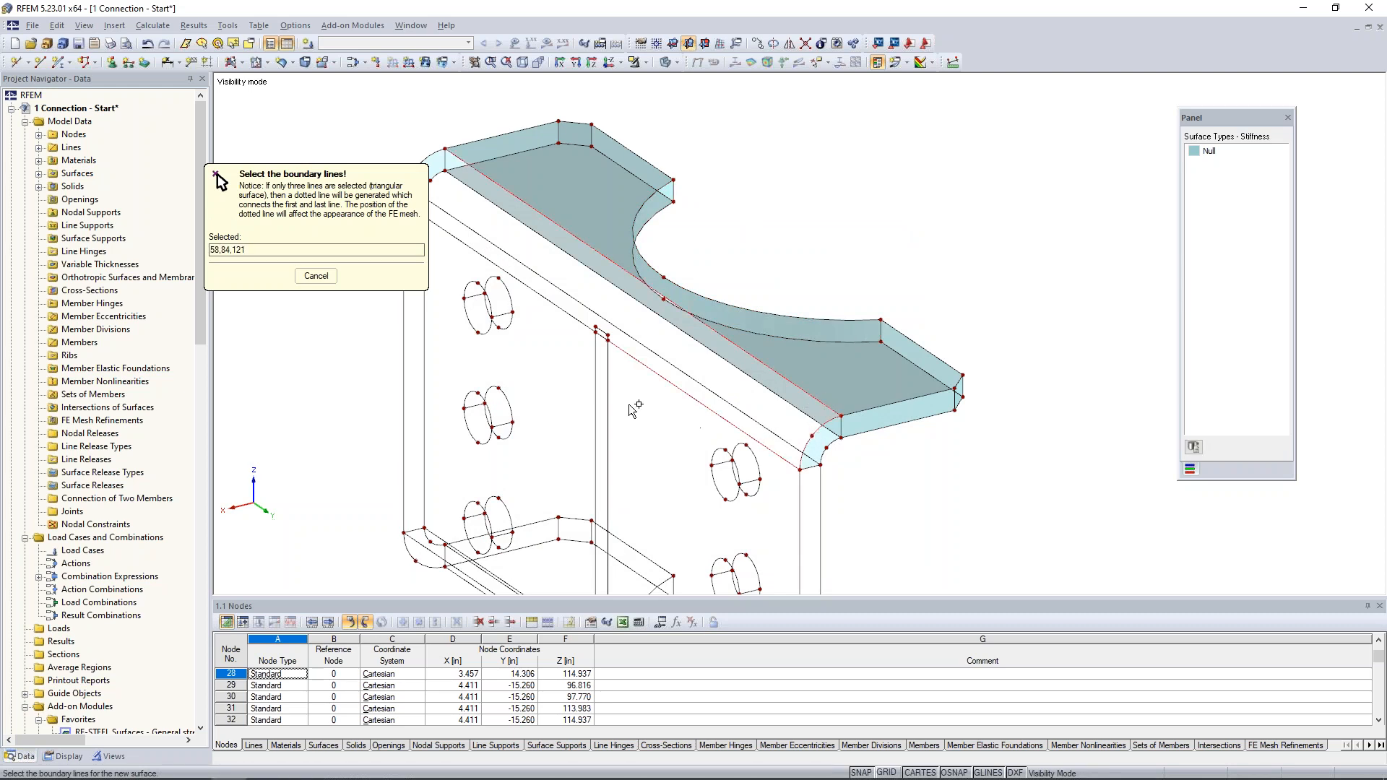
{"action": "scroll", "coordinate": [619, 418], "scroll_direction": "up", "scroll_amount": 5}
{"action": "left_click", "coordinate": [720, 348]}
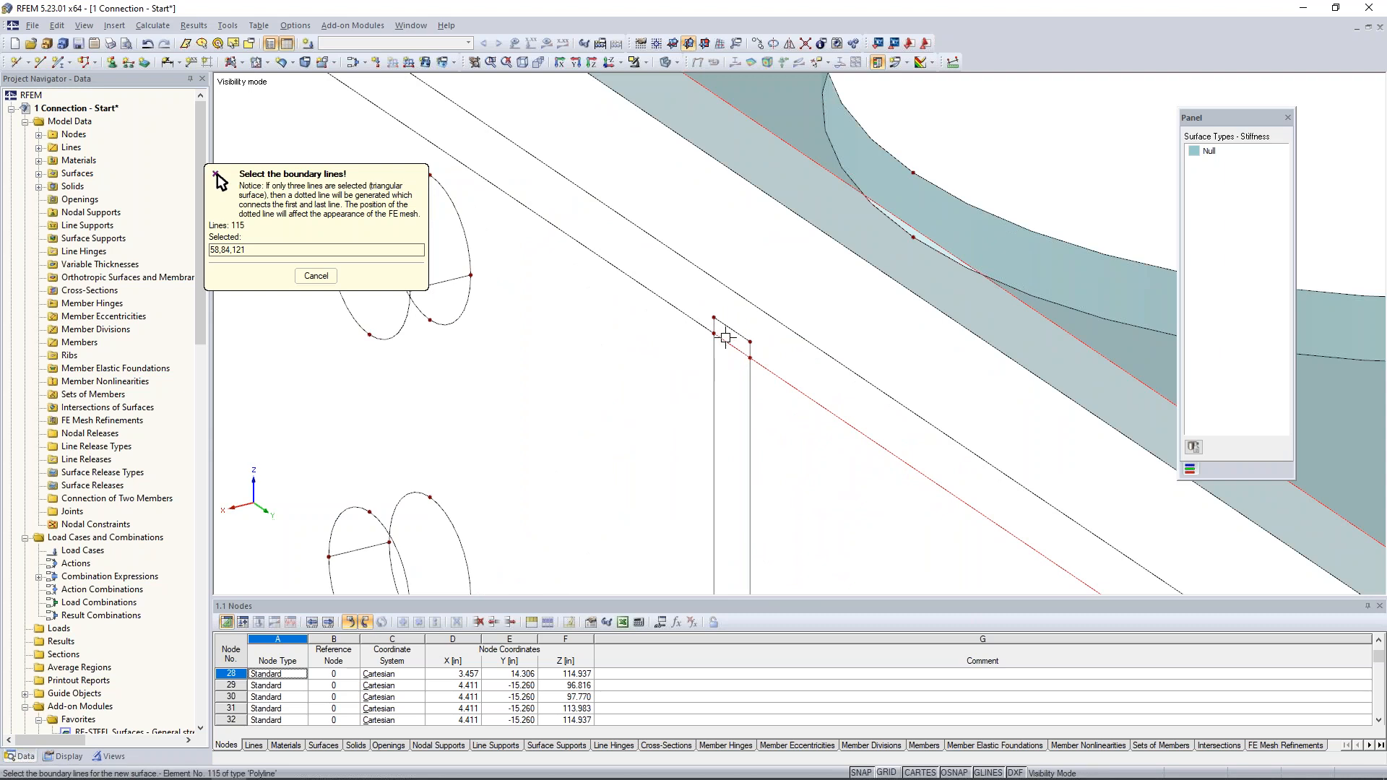
{"action": "scroll", "coordinate": [723, 346], "scroll_direction": "down", "scroll_amount": 5}
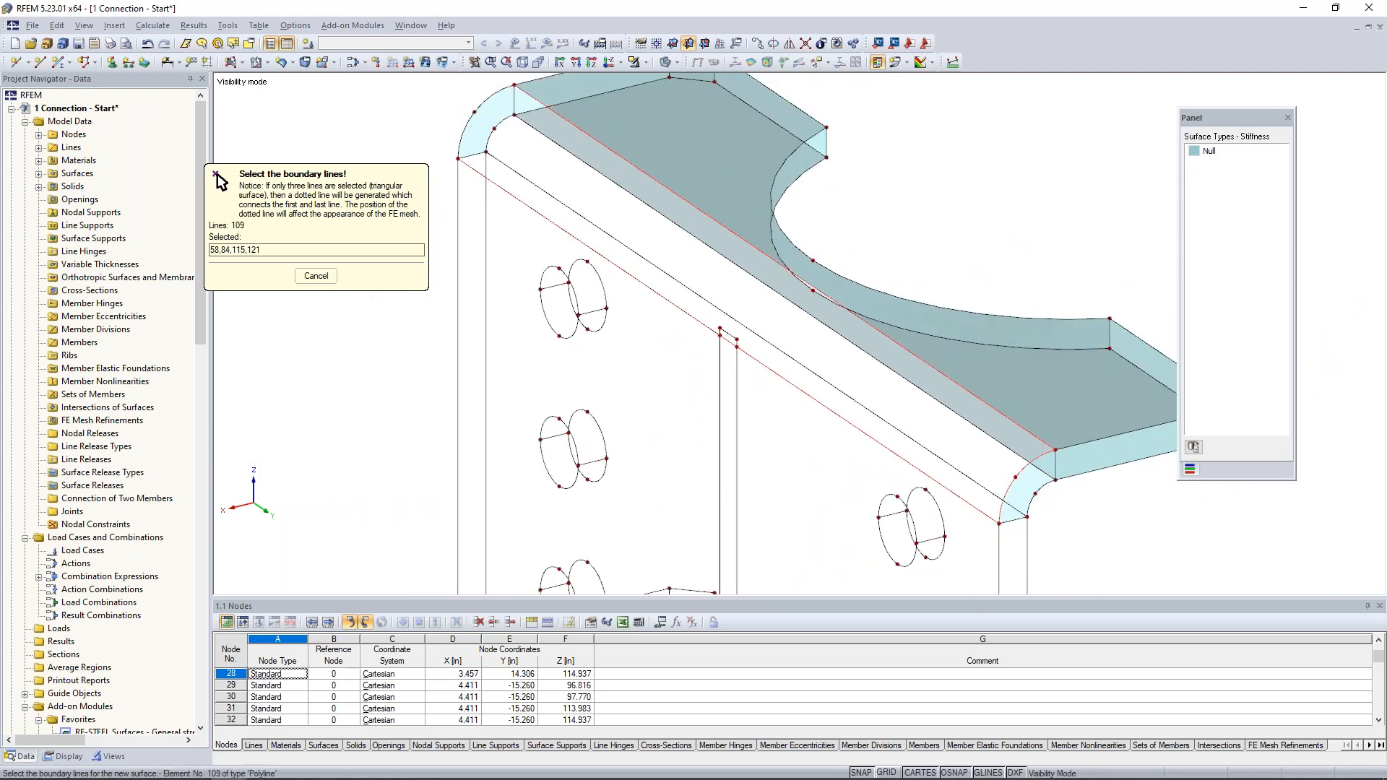
{"action": "left_click", "coordinate": [470, 125]}
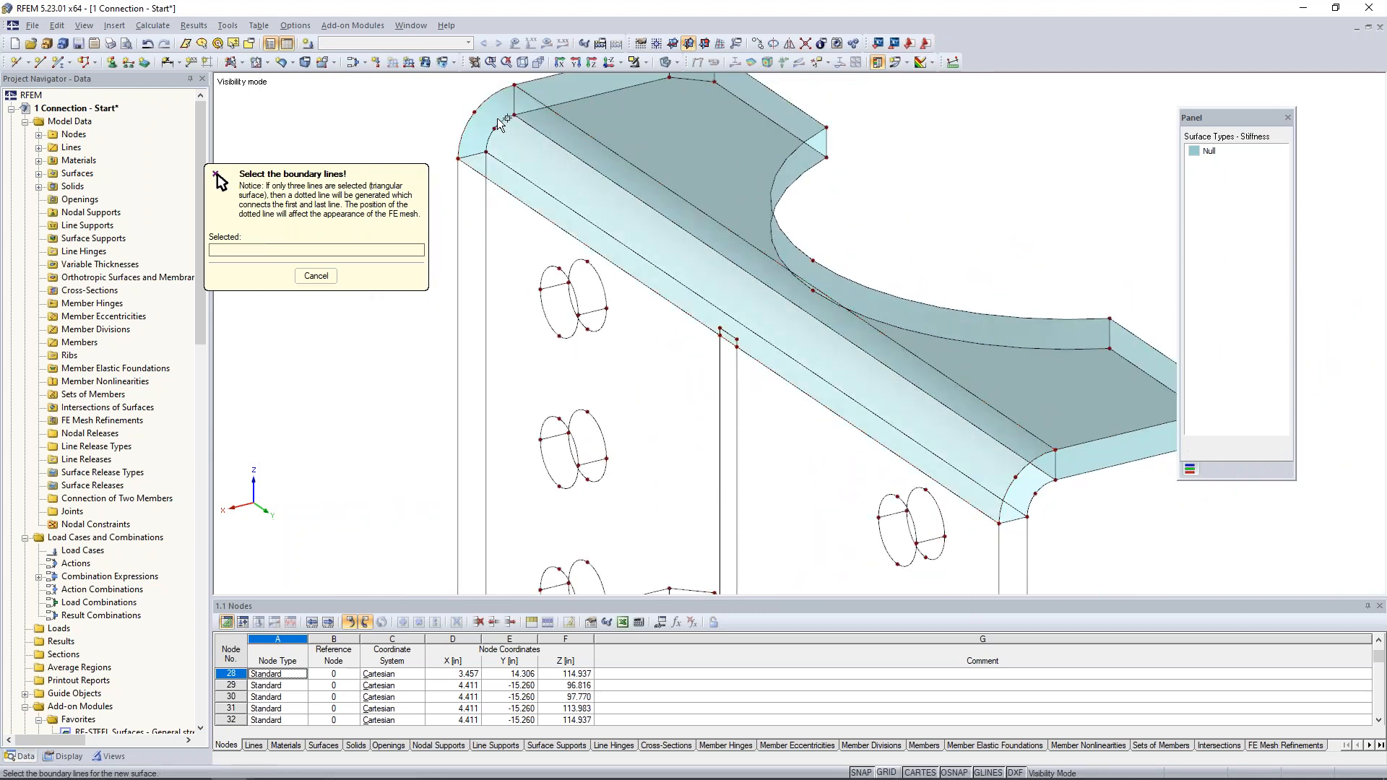
- Create a quadrangle Null surface on the inner side of the upper bend from its two arcs and two long edges
{"action": "left_click", "coordinate": [501, 121]}
{"action": "left_click", "coordinate": [530, 125]}
{"action": "left_click", "coordinate": [510, 171]}
{"action": "left_click", "coordinate": [1031, 483]}
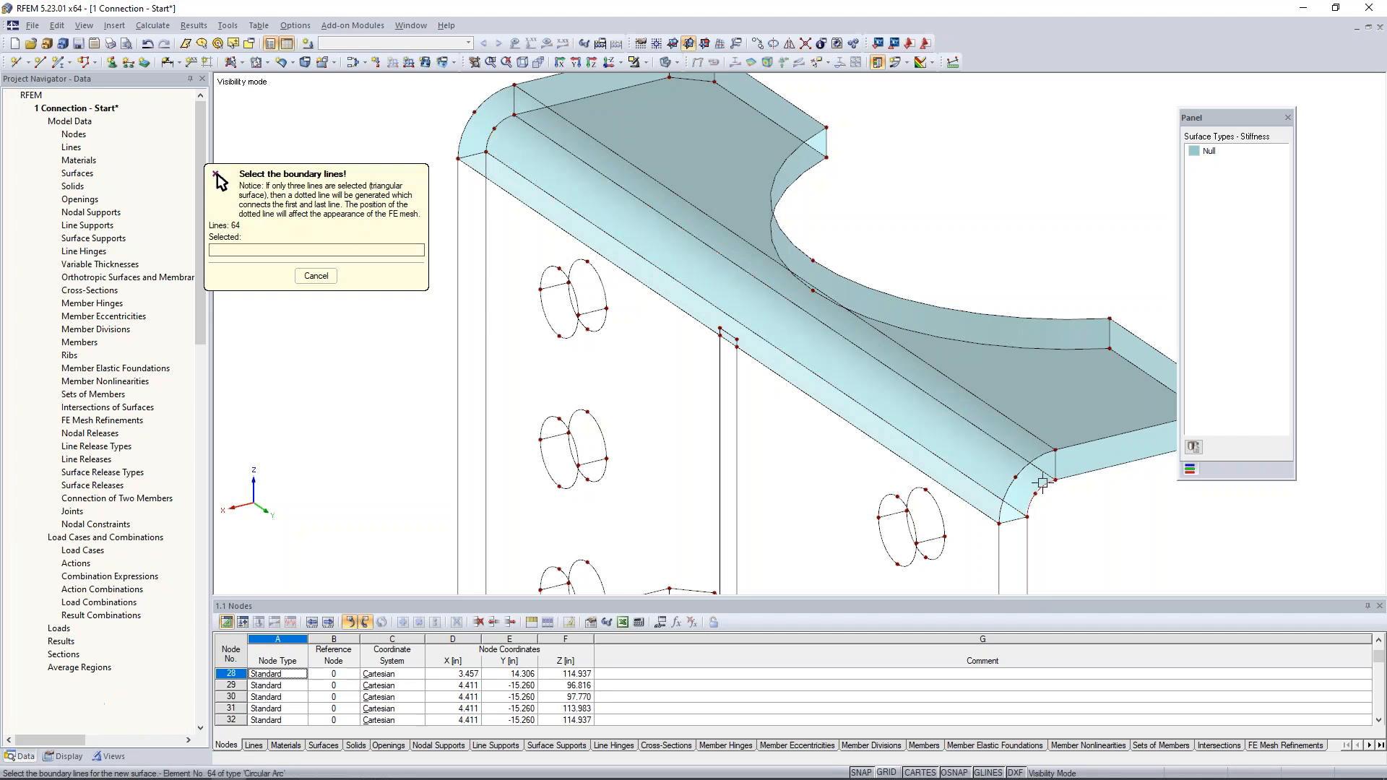
{"action": "scroll", "coordinate": [1034, 482], "scroll_direction": "down", "scroll_amount": 5}
{"action": "scroll", "coordinate": [946, 510], "scroll_direction": "down", "scroll_amount": 1}
{"action": "middle_click_drag", "start_coordinate": [1132, 531], "coordinate": [765, 377]}
{"action": "key", "text": "Escape"}
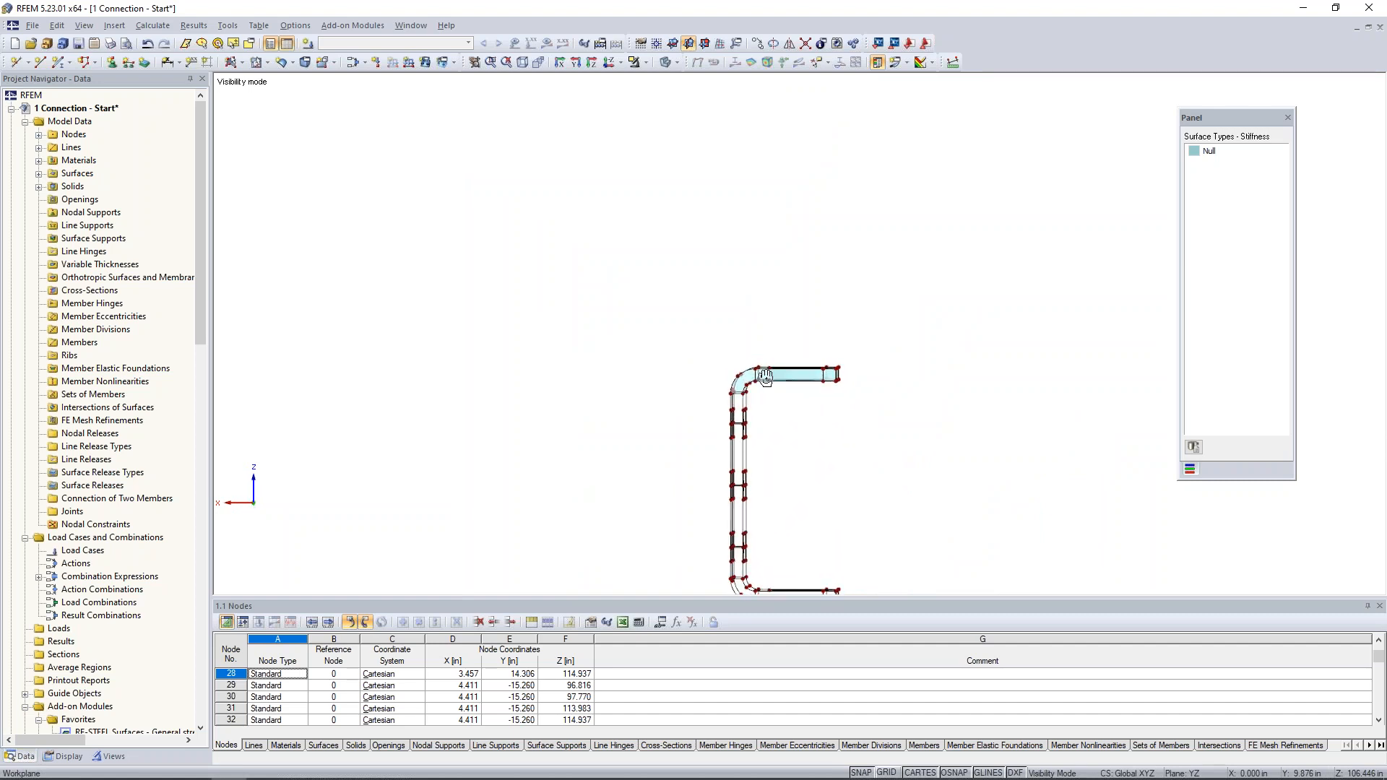
- Mirror a copy of the upper flange and bend about the X-Y plane through the midpoint of the web's vertical edge (Z 105.877 in)
{"action": "scroll", "coordinate": [725, 336], "scroll_direction": "up", "scroll_amount": 4}
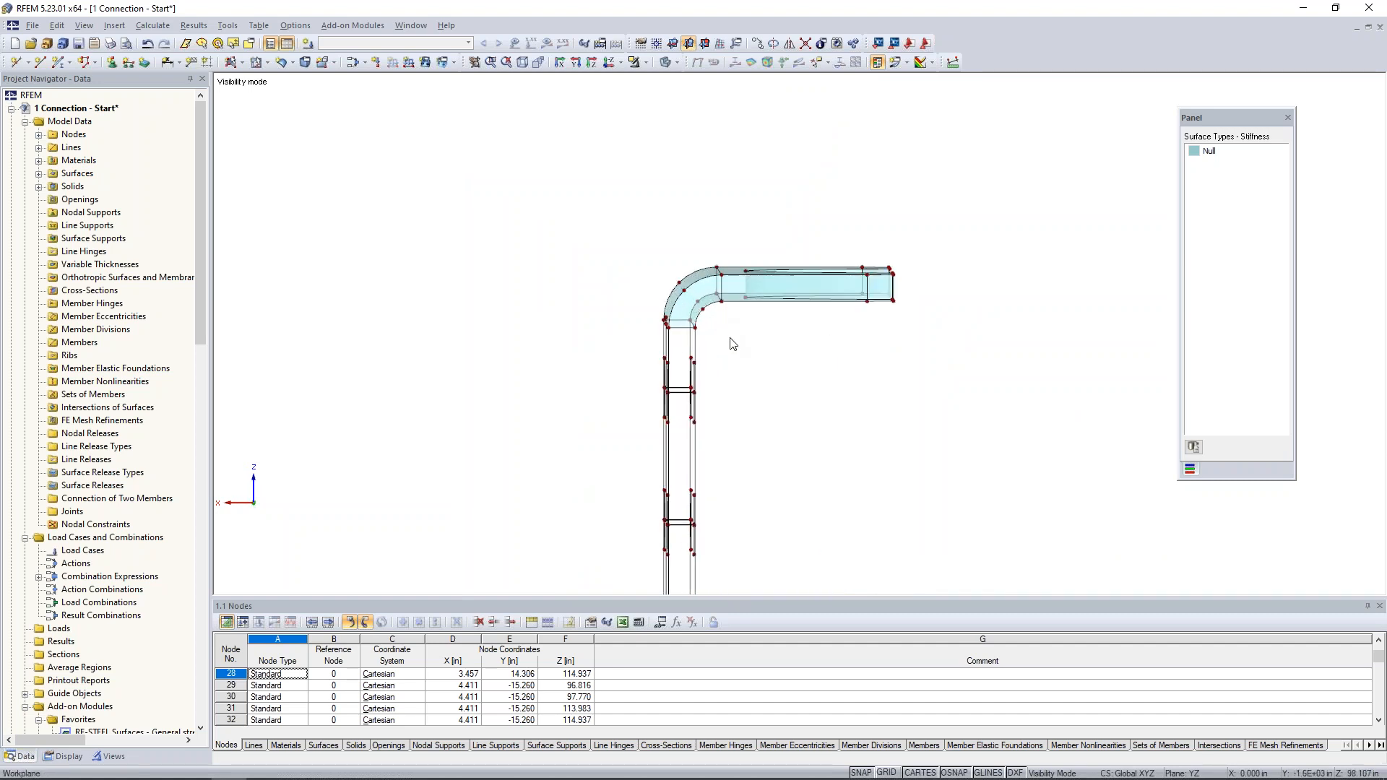
{"action": "middle_click_drag", "start_coordinate": [721, 334], "coordinate": [653, 287], "text": "ctrl"}
{"action": "left_click_drag", "start_coordinate": [619, 235], "coordinate": [909, 336]}
{"action": "middle_click_drag", "start_coordinate": [792, 367], "coordinate": [832, 324], "text": "ctrl"}
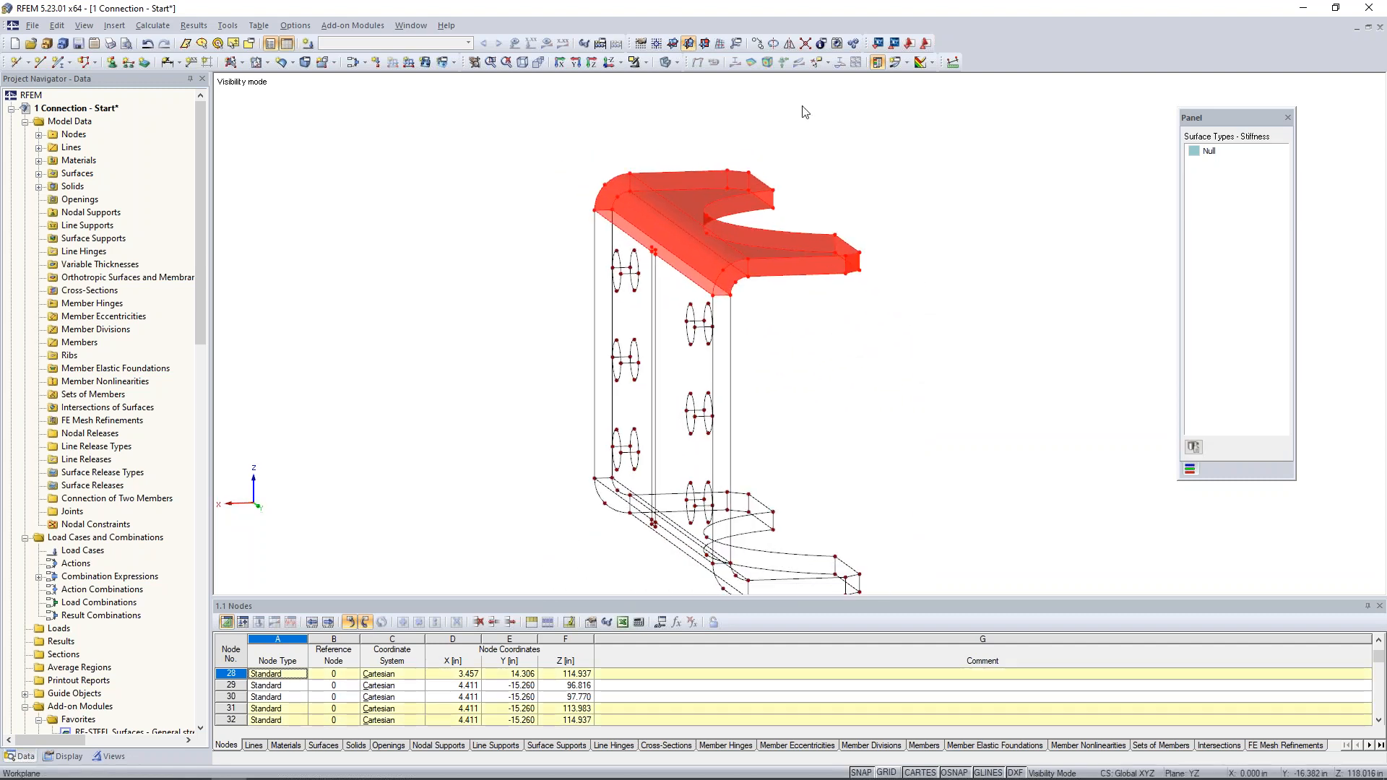
{"action": "left_click", "coordinate": [787, 50]}
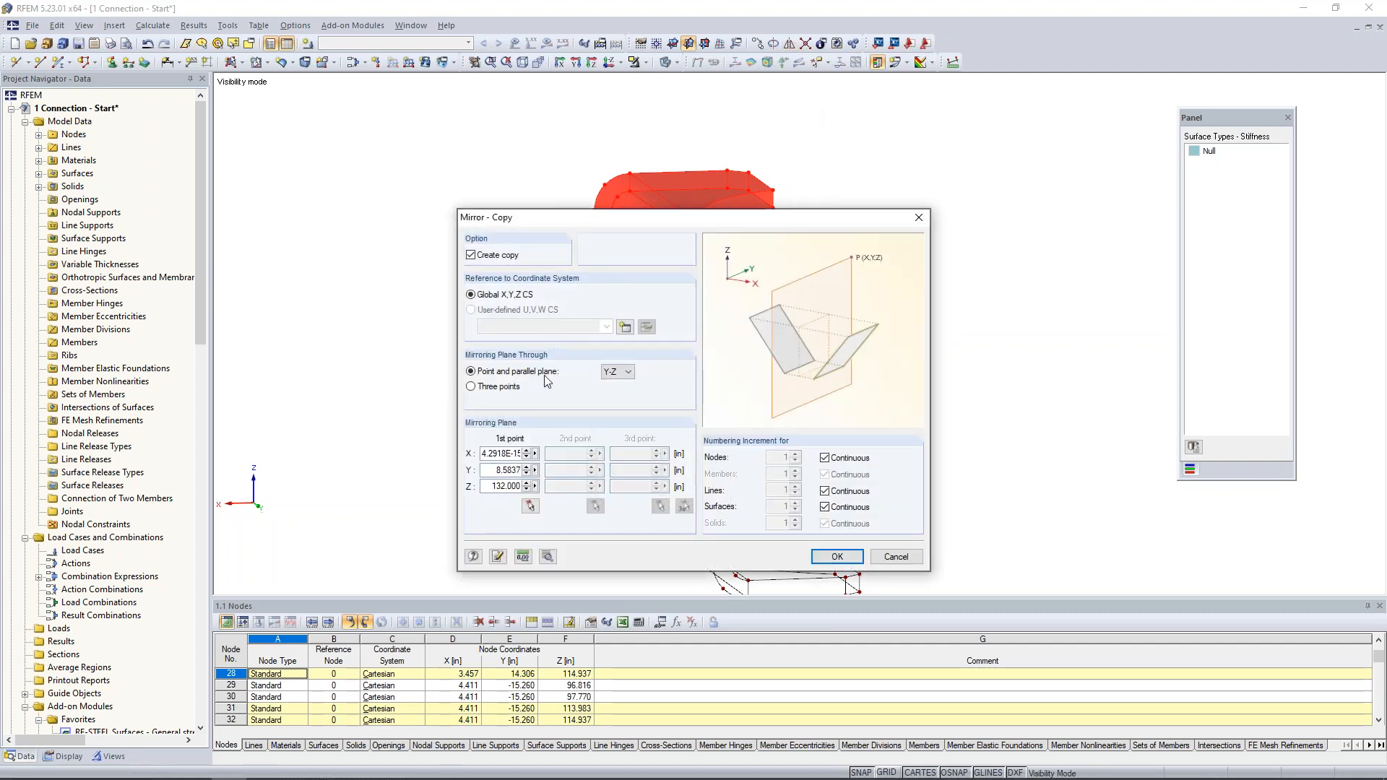
{"action": "left_click", "coordinate": [616, 372]}
{"action": "left_click", "coordinate": [612, 383]}
{"action": "left_click", "coordinate": [531, 505]}
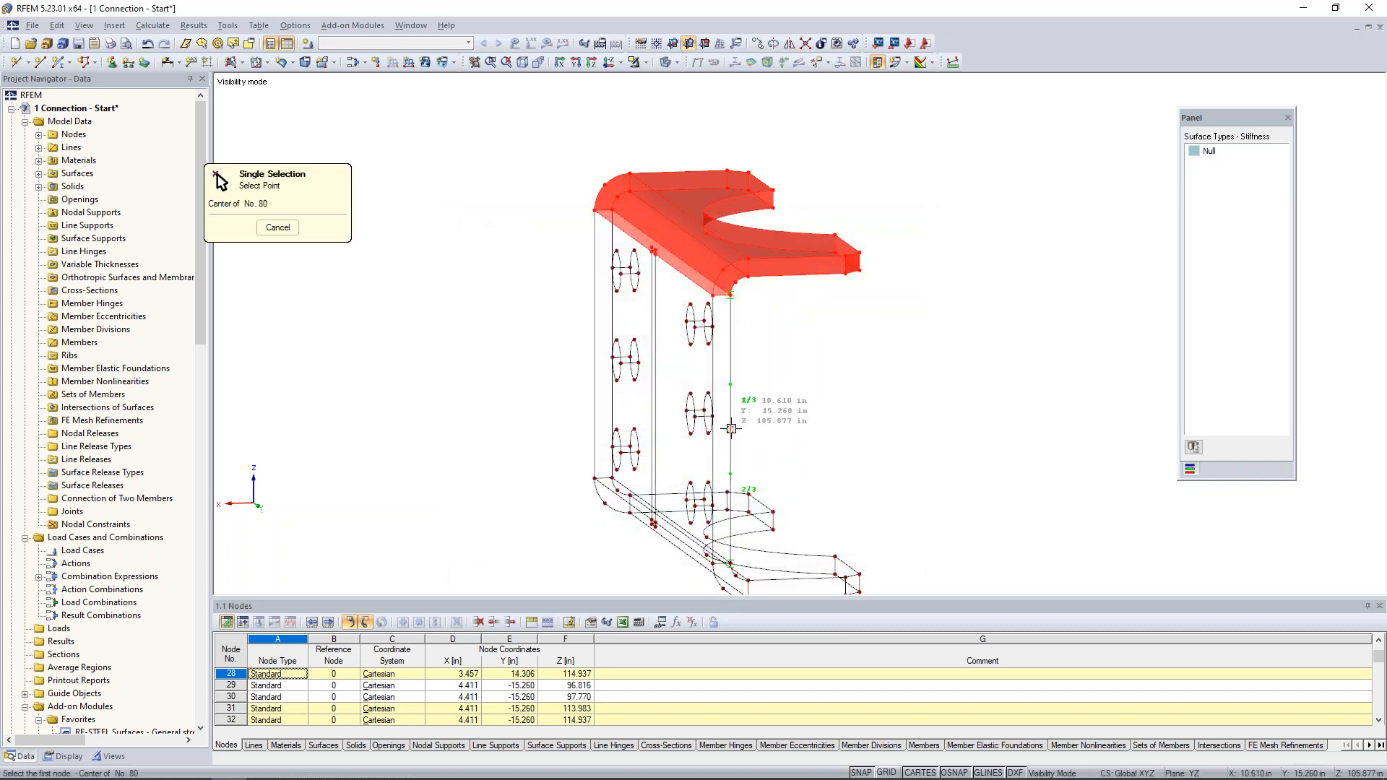
{"action": "left_click", "coordinate": [731, 429]}
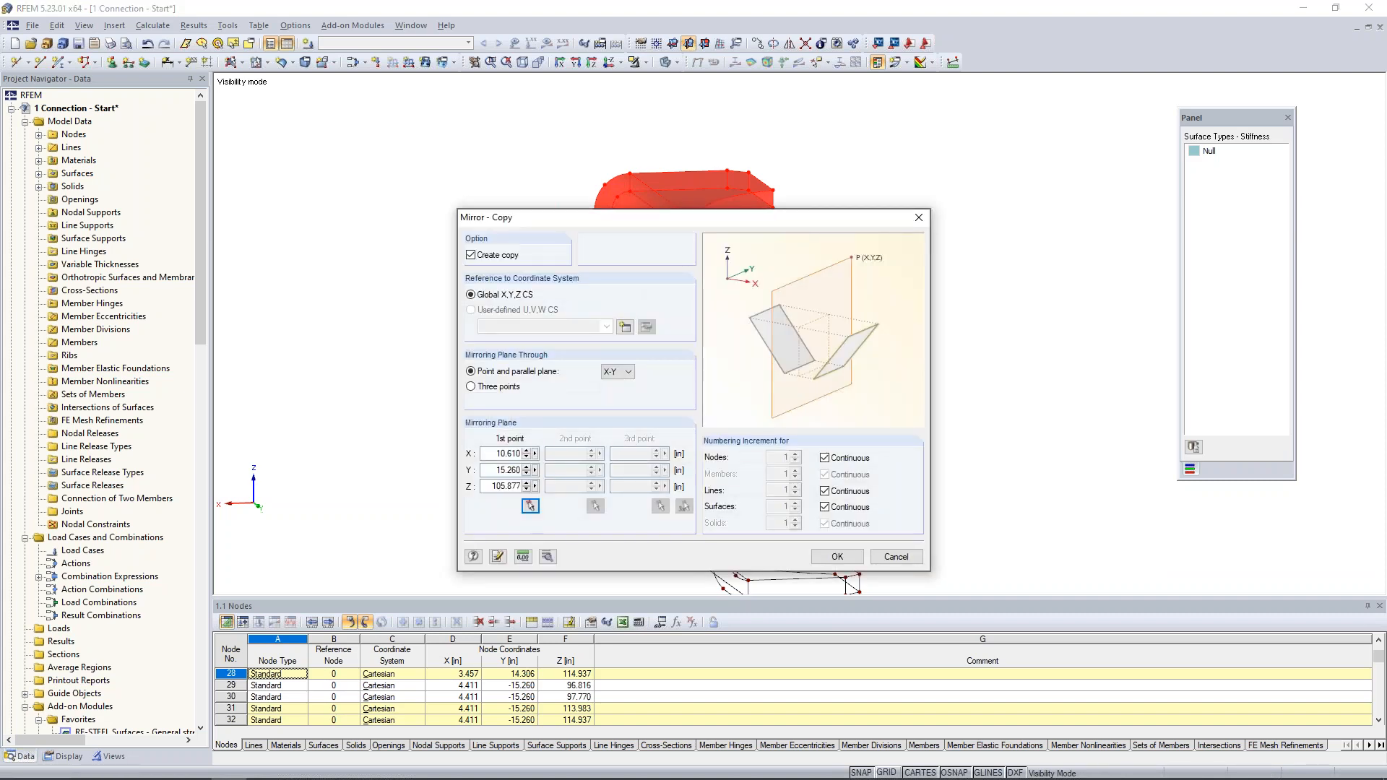
{"action": "key", "text": "Return"}
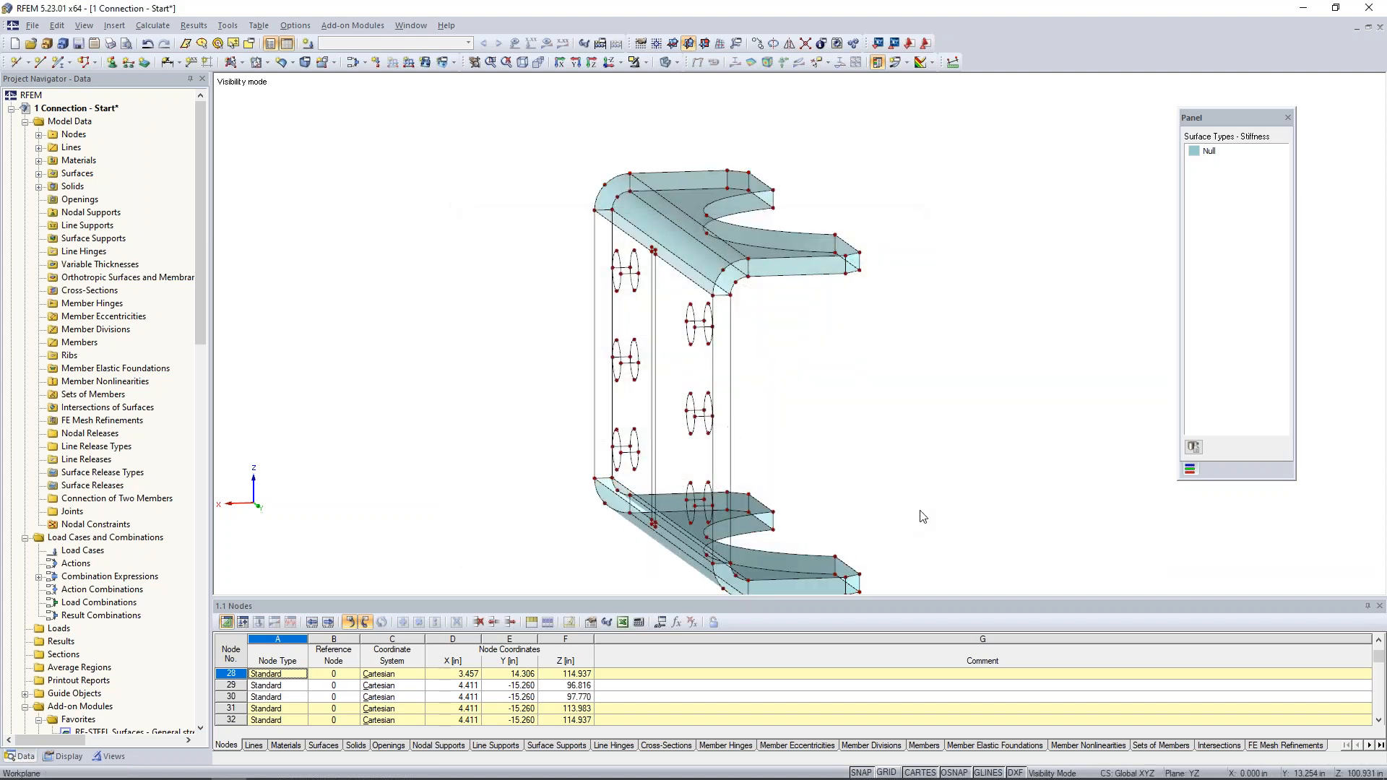
- Create a plane Null surface on the web's outer face from its vertical edges and the segmented lines along both bends
{"action": "middle_click_drag", "start_coordinate": [902, 412], "coordinate": [982, 422], "text": "ctrl"}
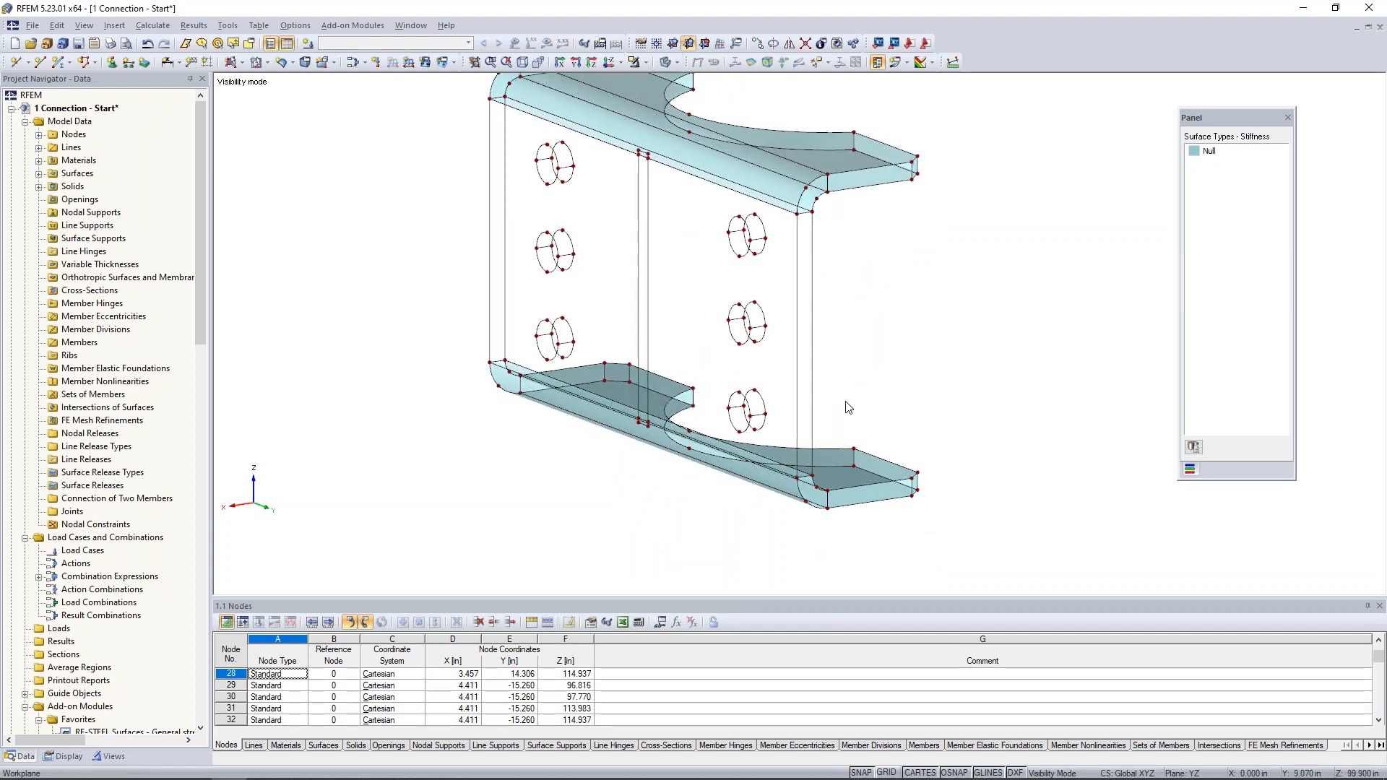
{"action": "scroll", "coordinate": [855, 392], "scroll_direction": "up", "scroll_amount": 3}
{"action": "scroll", "coordinate": [856, 393], "scroll_direction": "down", "scroll_amount": 2}
{"action": "middle_click_drag", "start_coordinate": [856, 392], "coordinate": [902, 466]}
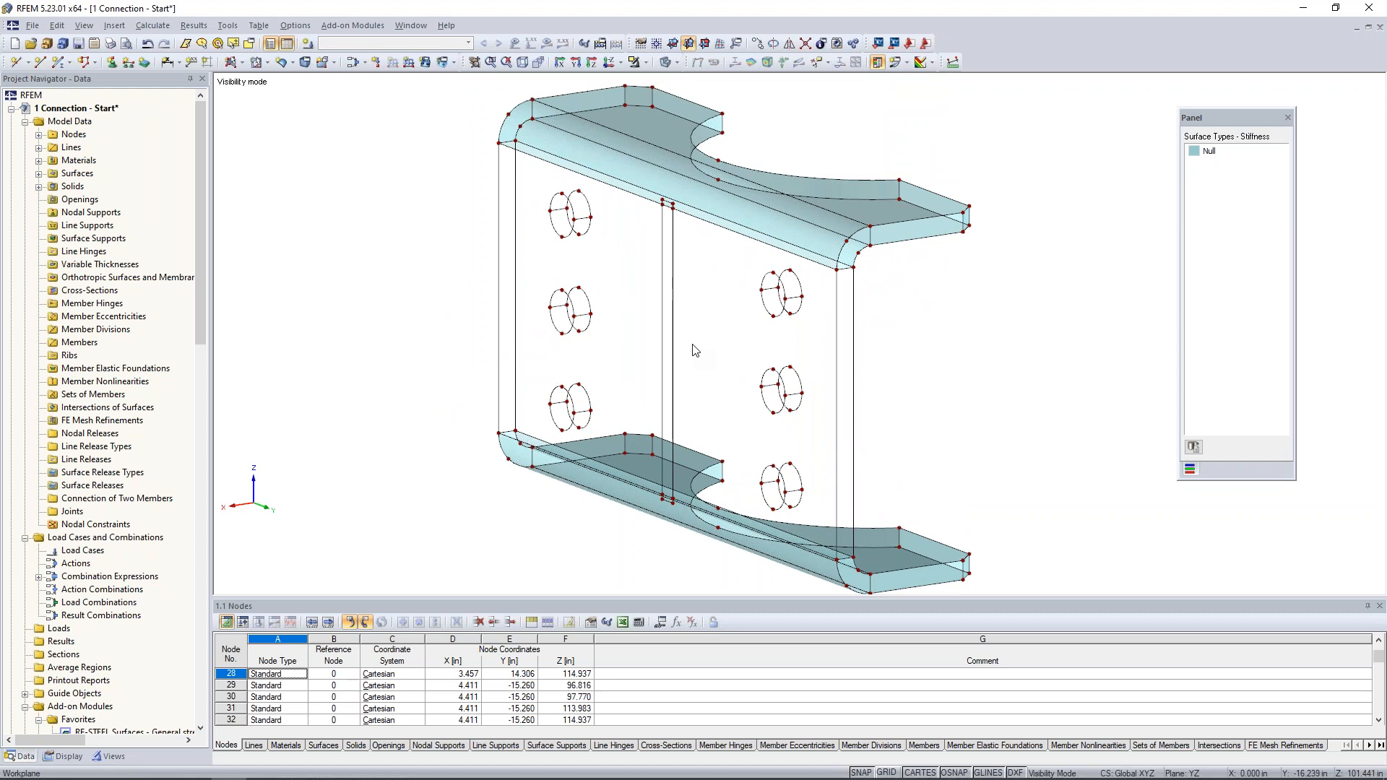
{"action": "left_click", "coordinate": [233, 63]}
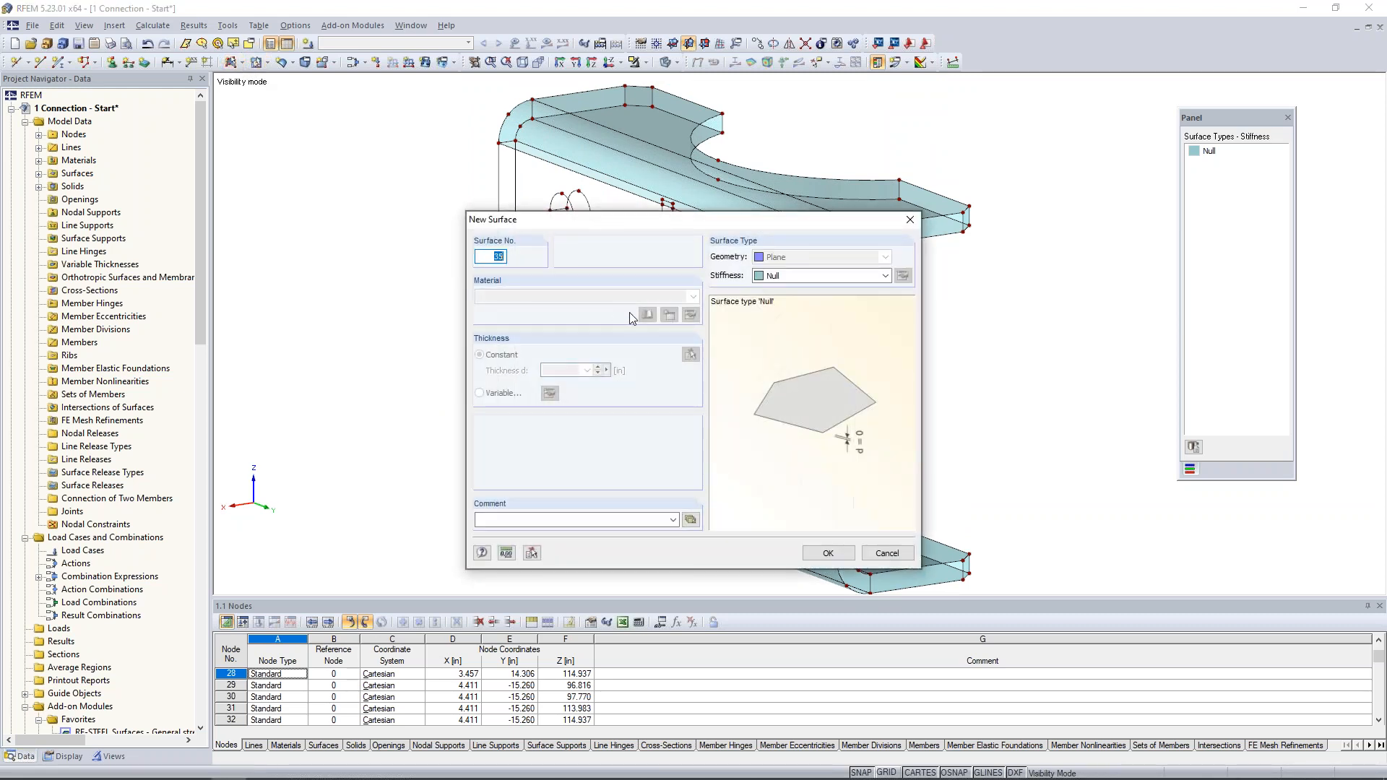
{"action": "left_click", "coordinate": [828, 561]}
{"action": "left_click", "coordinate": [499, 218]}
{"action": "left_click", "coordinate": [523, 153]}
{"action": "scroll", "coordinate": [690, 209], "scroll_direction": "up", "scroll_amount": 3}
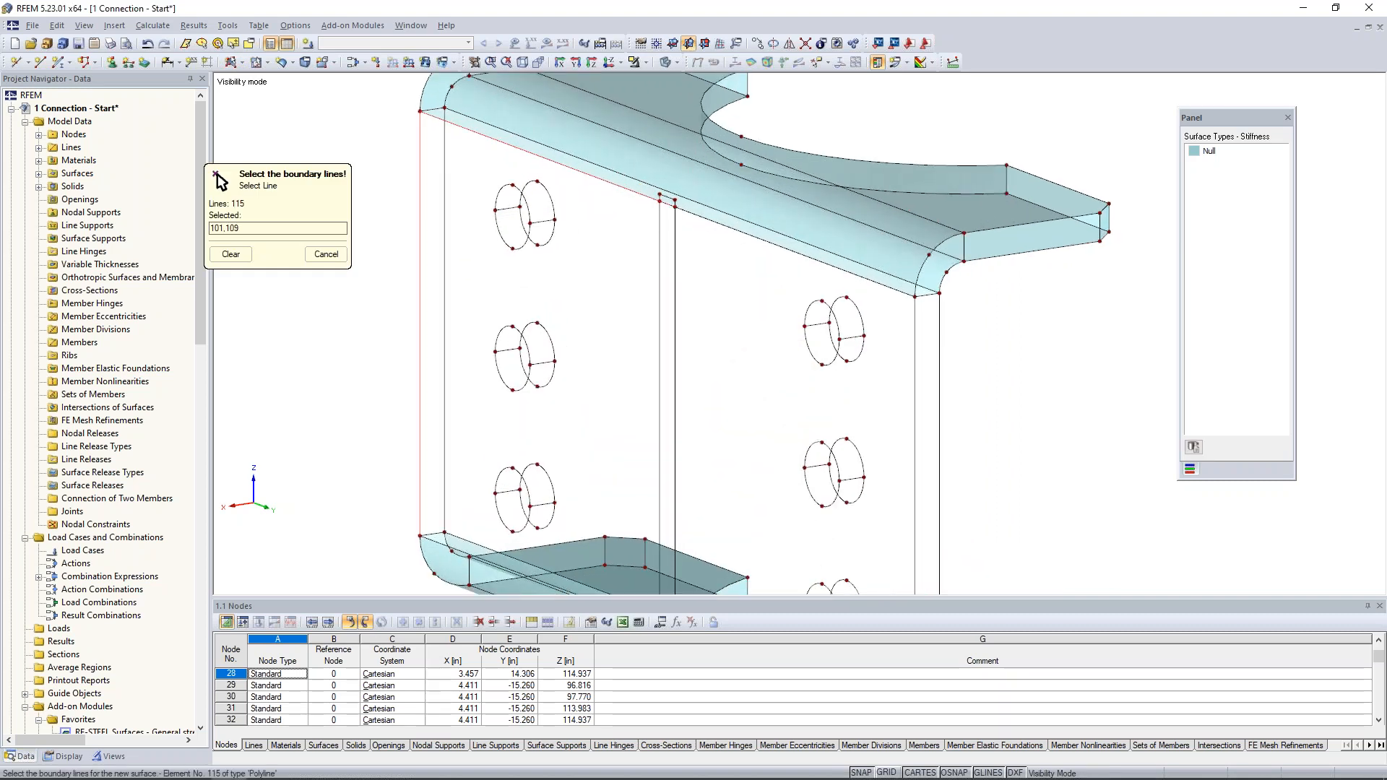
{"action": "left_click", "coordinate": [751, 235]}
{"action": "middle_click_drag", "start_coordinate": [839, 430], "coordinate": [835, 276]}
{"action": "scroll", "coordinate": [835, 276], "scroll_direction": "down", "scroll_amount": 1}
{"action": "left_click", "coordinate": [904, 342]}
{"action": "left_click", "coordinate": [852, 519]}
{"action": "left_click", "coordinate": [678, 456]}
{"action": "left_click", "coordinate": [655, 451]}
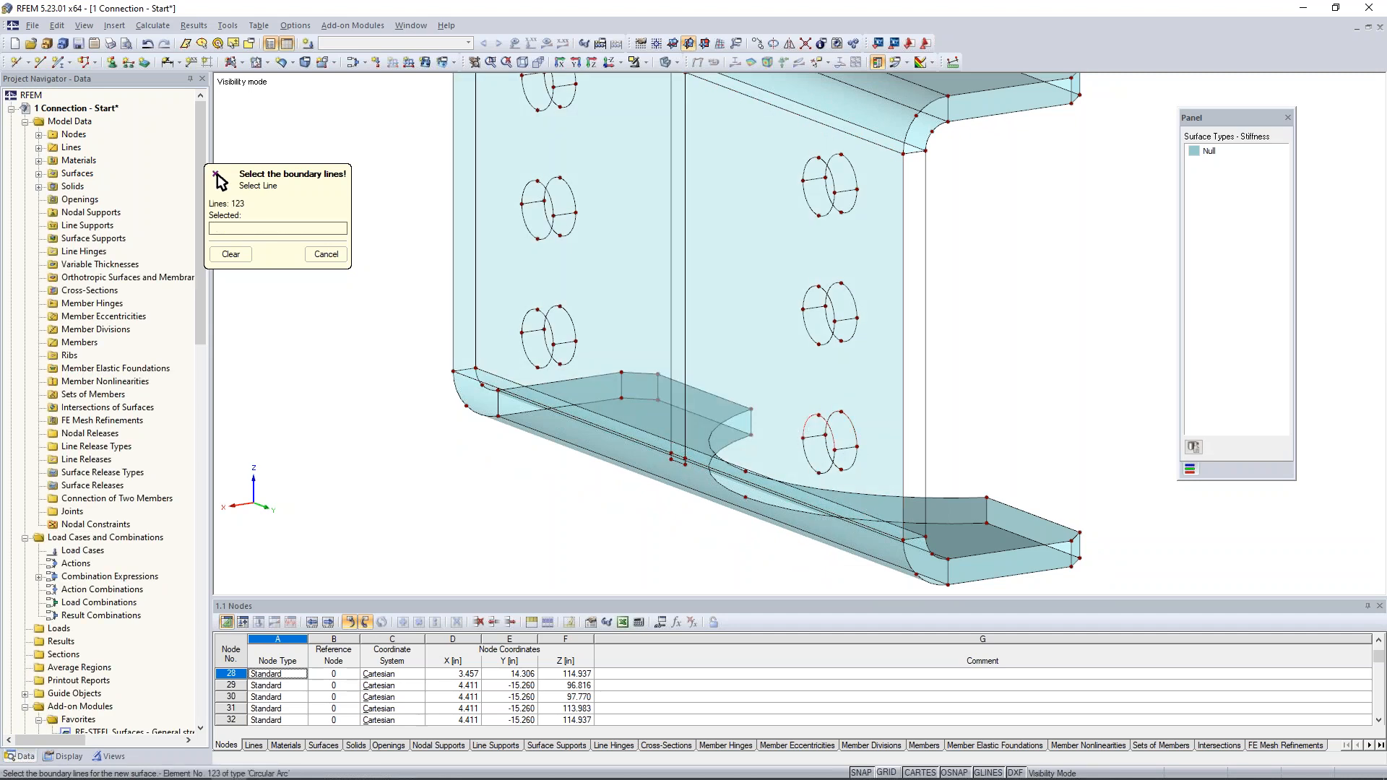
- Create a plane Null surface on the web's vertical side edge face at the near end of the plate
{"action": "left_click", "coordinate": [904, 174]}
{"action": "left_click", "coordinate": [925, 303]}
{"action": "left_click", "coordinate": [722, 466]}
{"action": "left_click", "coordinate": [913, 538]}
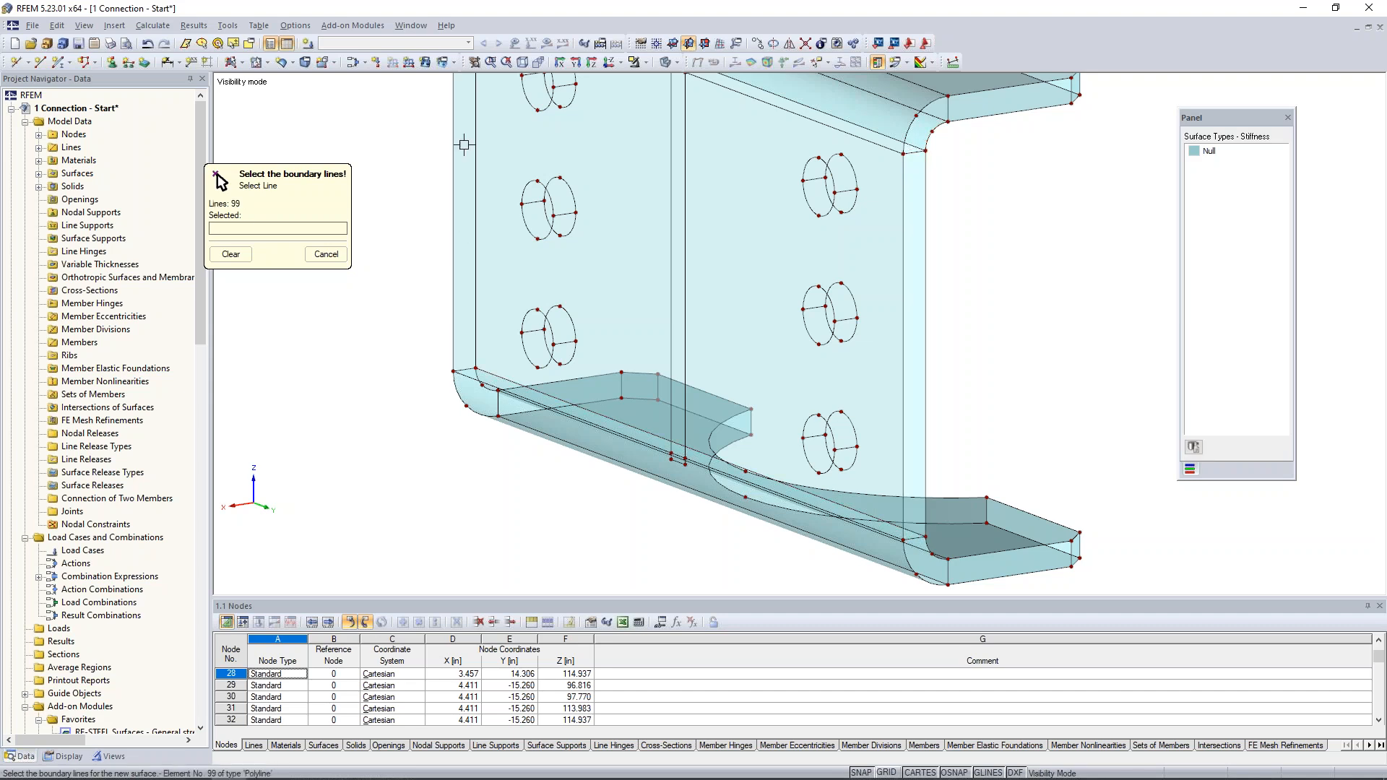
- Create a plane Null surface on the web's vertical side edge face at the far end of the plate
{"action": "left_click", "coordinate": [465, 370]}
{"action": "left_click", "coordinate": [455, 349]}
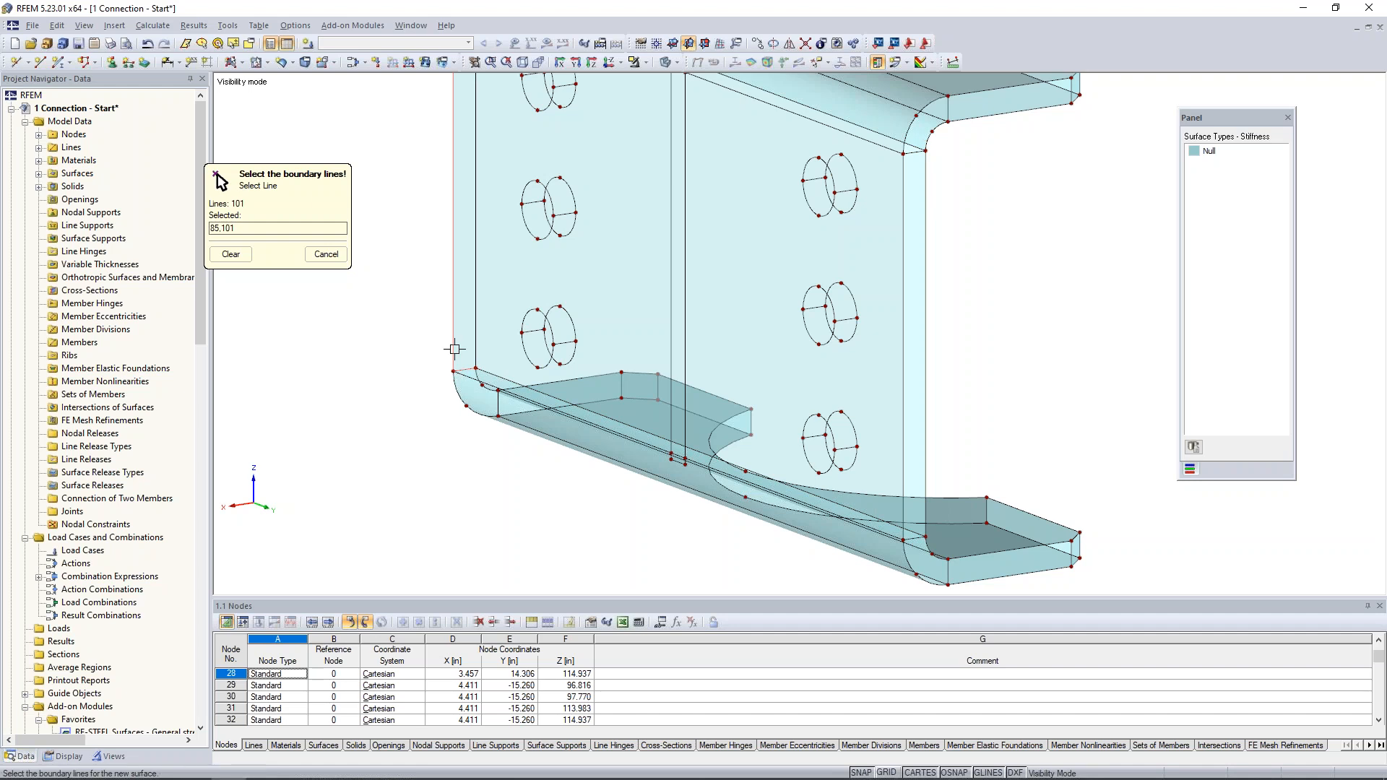
{"action": "left_click", "coordinate": [477, 334]}
{"action": "middle_click_drag", "start_coordinate": [540, 248], "coordinate": [565, 445]}
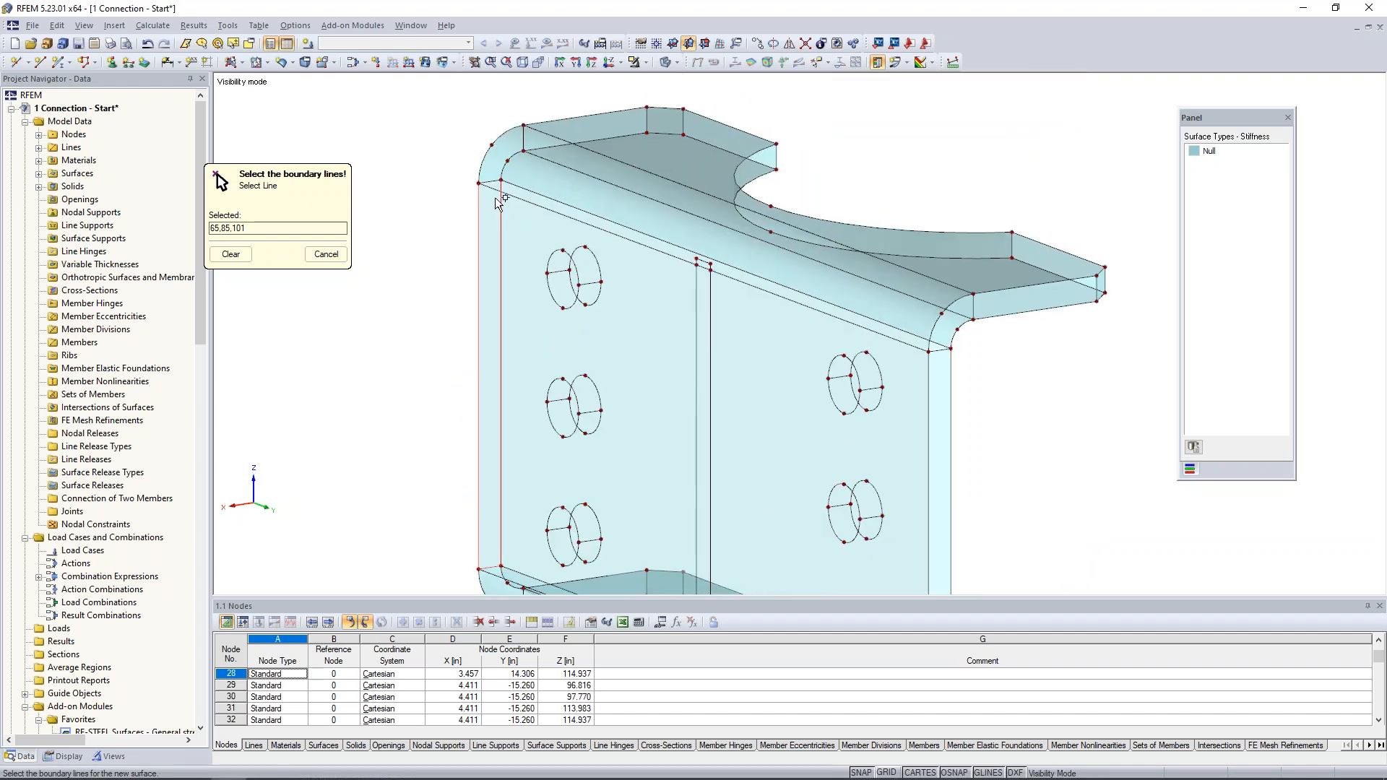
{"action": "left_click", "coordinate": [492, 181]}
{"action": "key", "text": "Escape"}
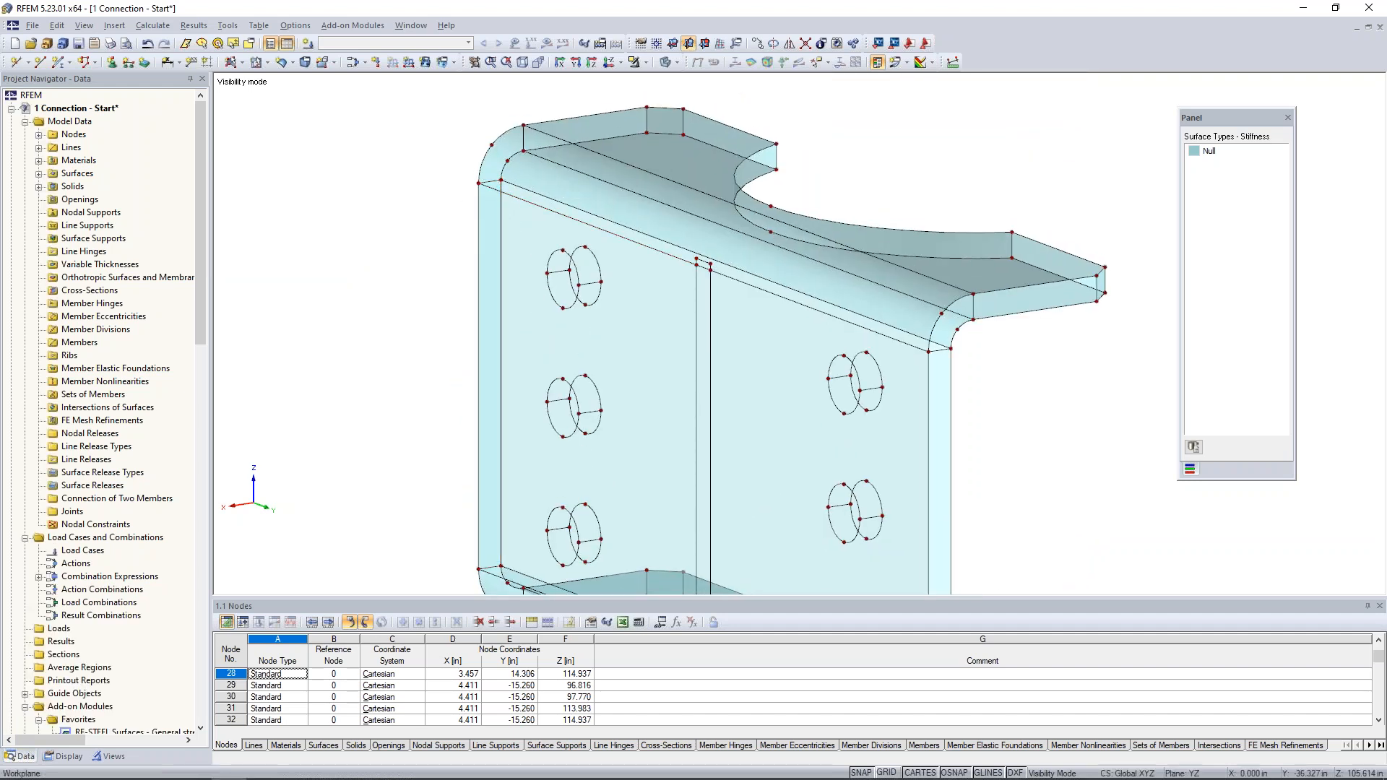
- Cut openings in the web's plane surface by selecting the boundary circles of the three bolt holes in the first column
{"action": "left_click", "coordinate": [266, 64]}
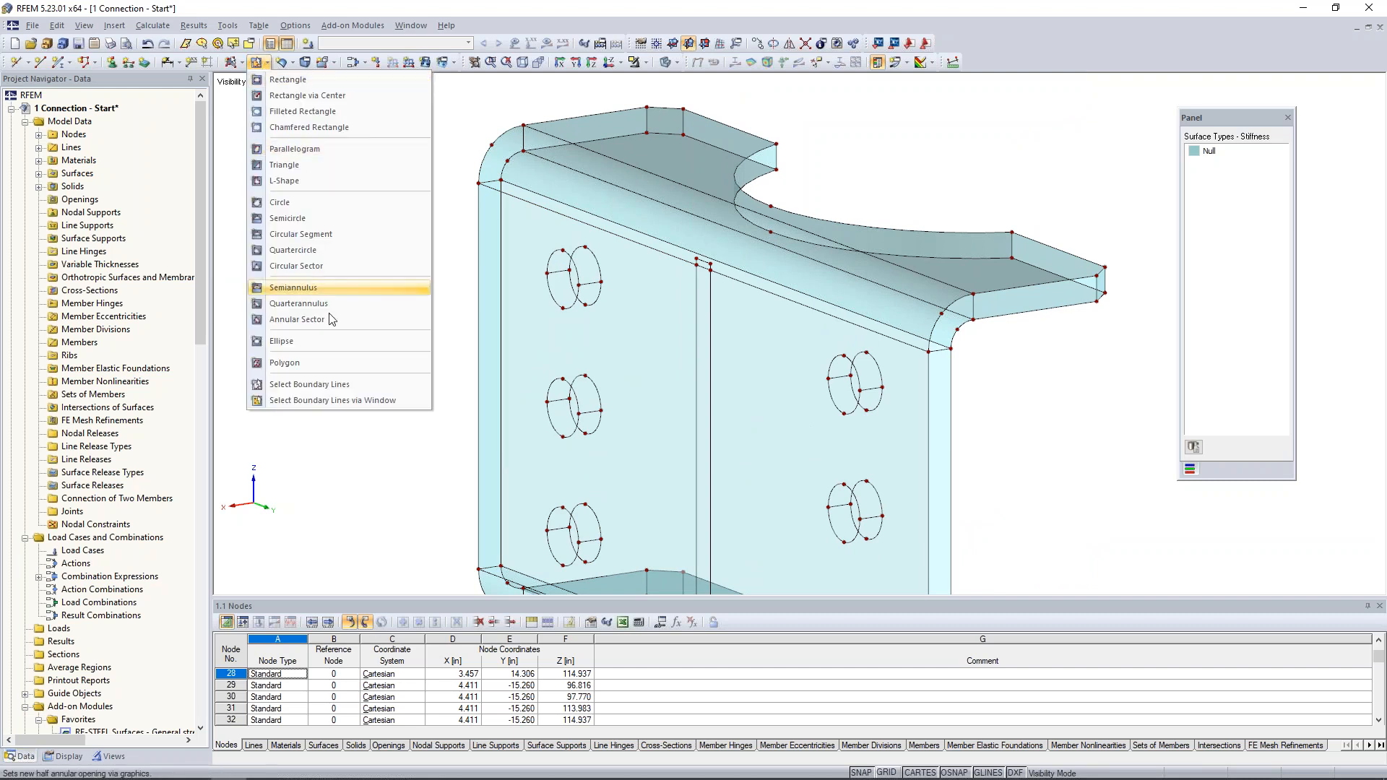
{"action": "left_click", "coordinate": [336, 385]}
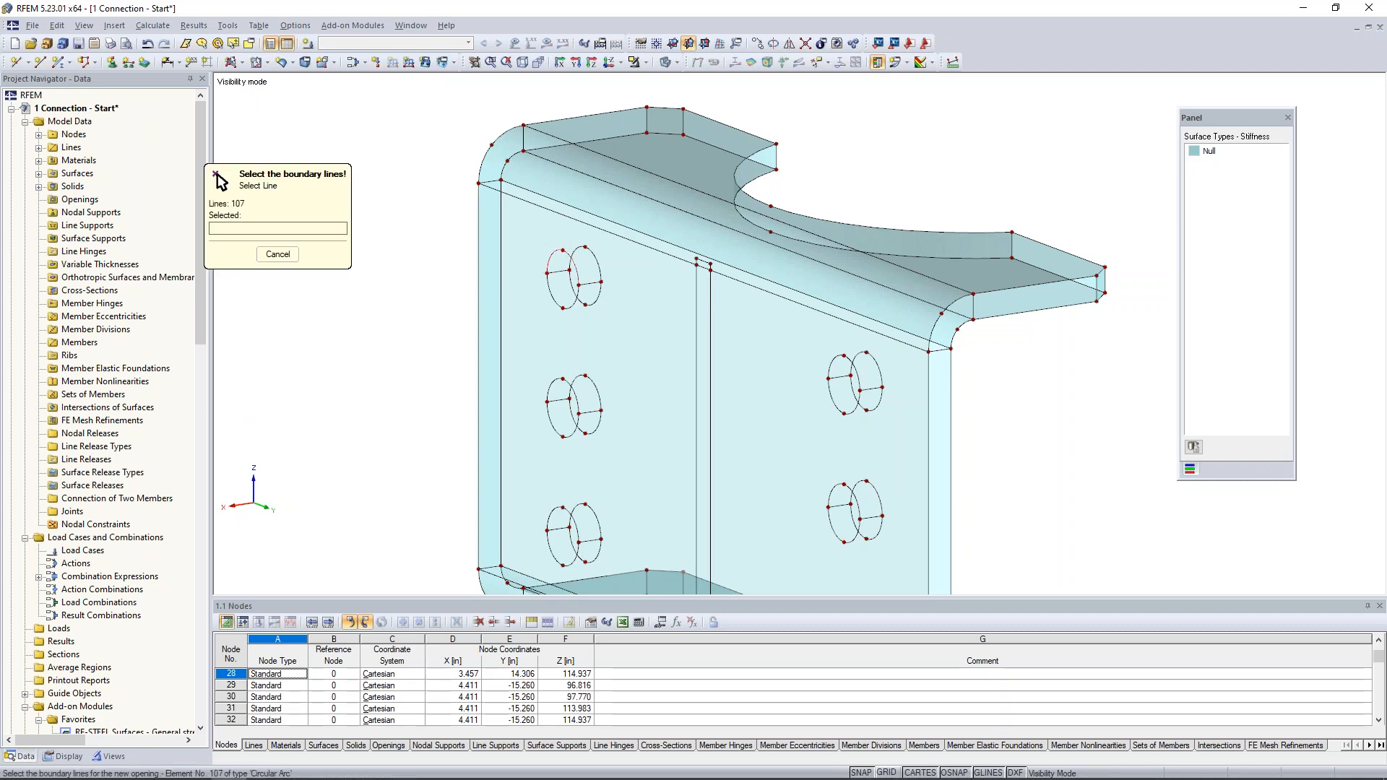
{"action": "left_click", "coordinate": [553, 253]}
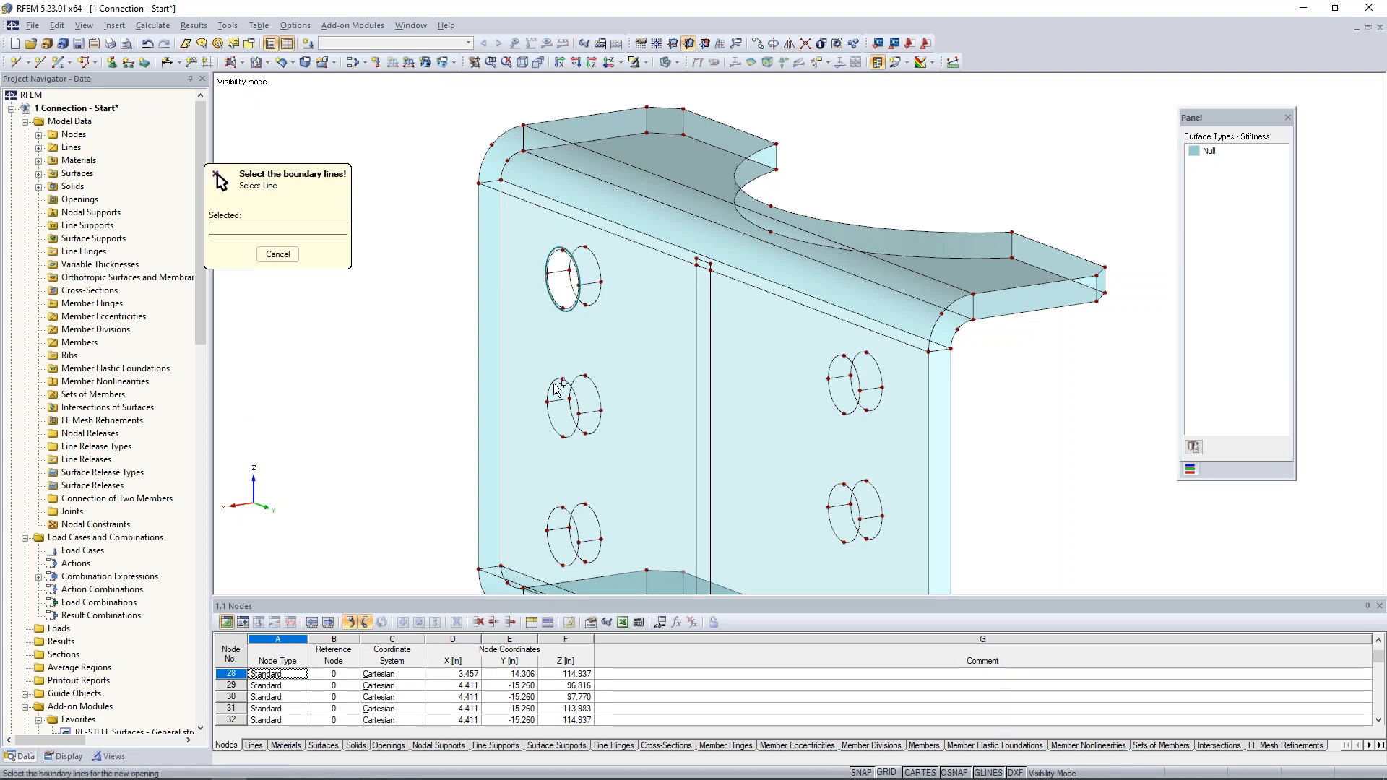
{"action": "left_click", "coordinate": [548, 407]}
{"action": "middle_click_drag", "start_coordinate": [671, 483], "coordinate": [687, 322]}
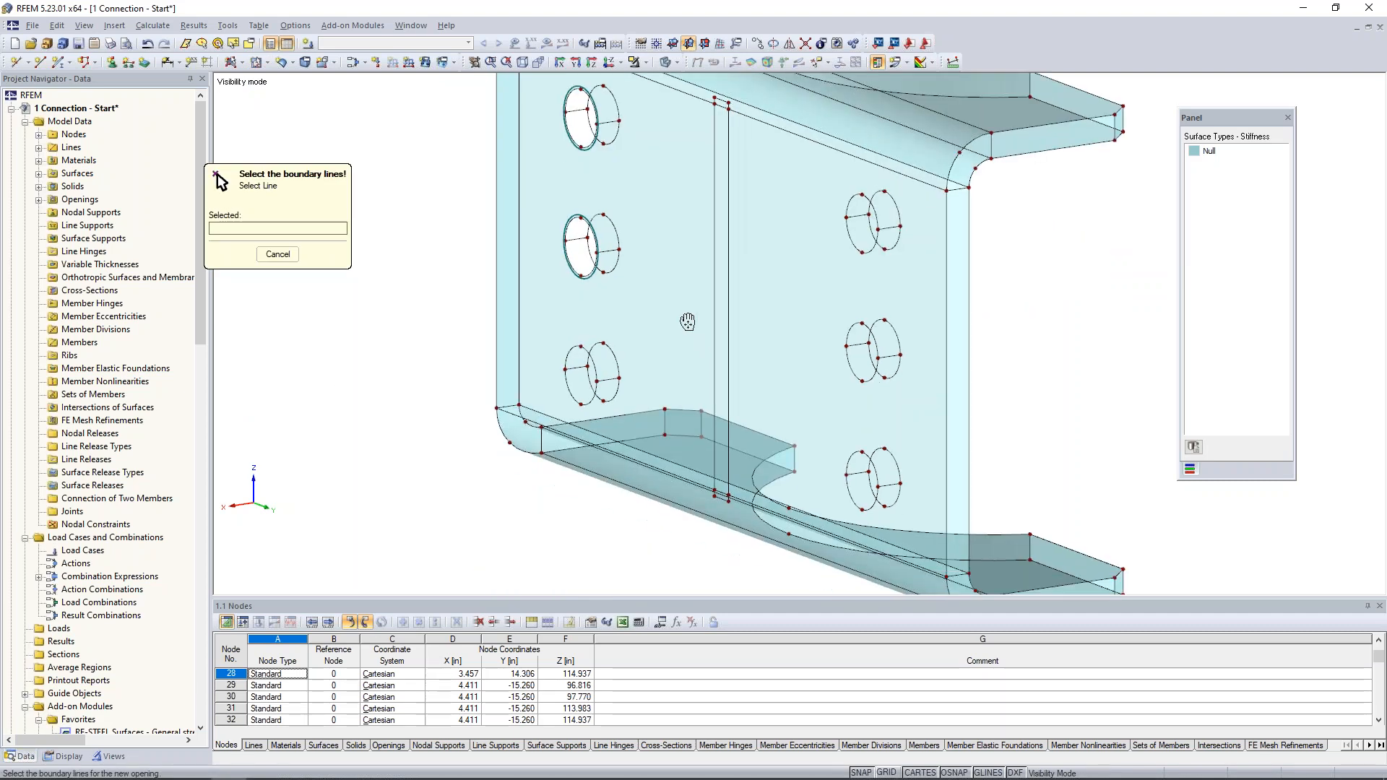
{"action": "scroll", "coordinate": [687, 322], "scroll_direction": "down", "scroll_amount": 1}
{"action": "left_click", "coordinate": [598, 342]}
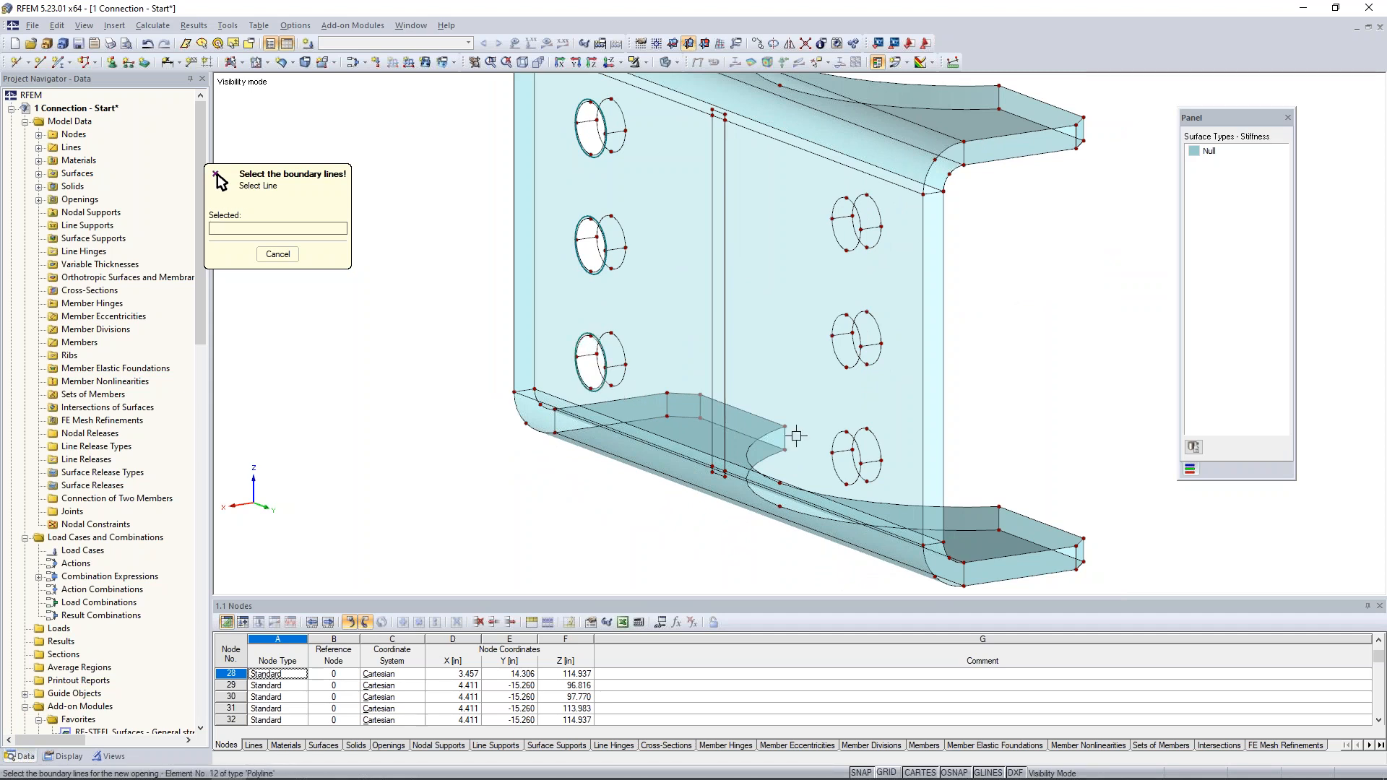
- Cut openings along the boundary circles of the three bolt holes in the web surface's second column
{"action": "left_click", "coordinate": [855, 441]}
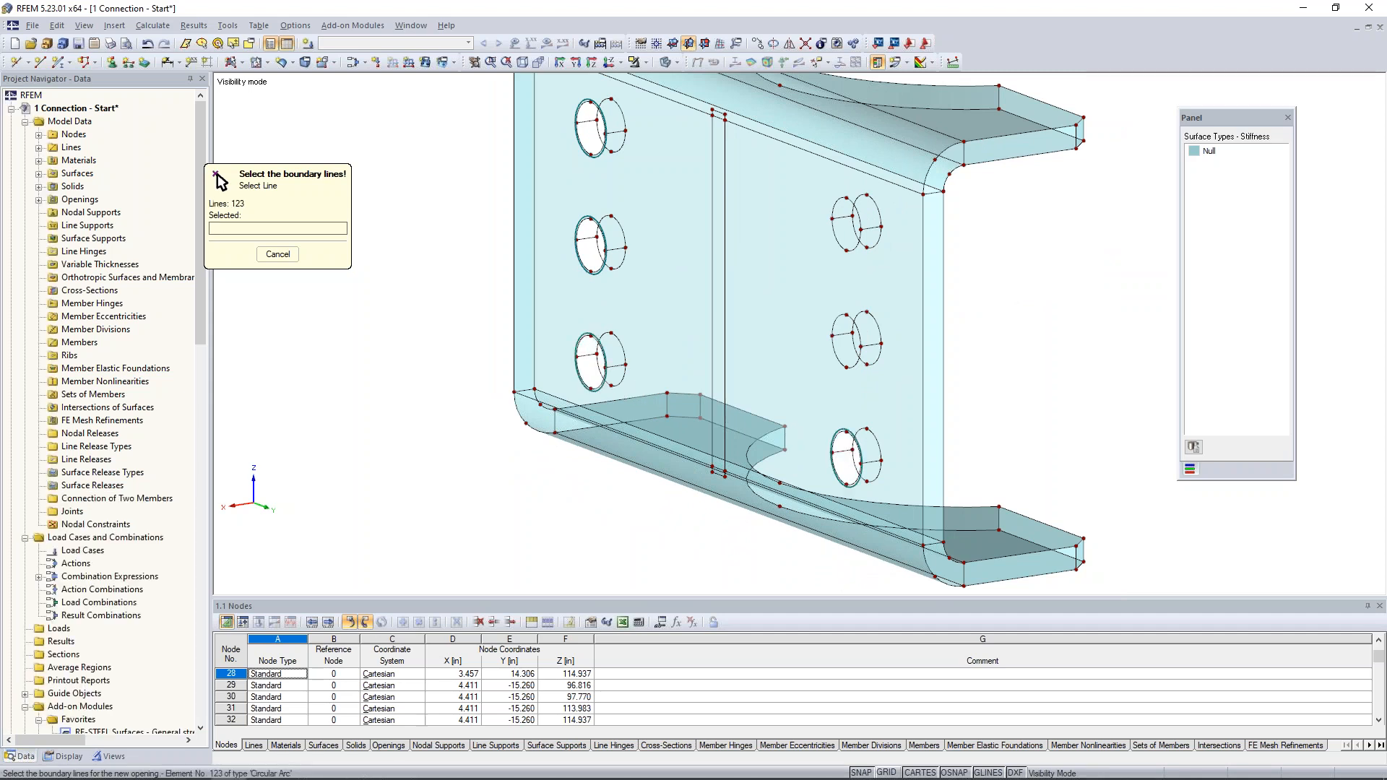
{"action": "left_click", "coordinate": [854, 363]}
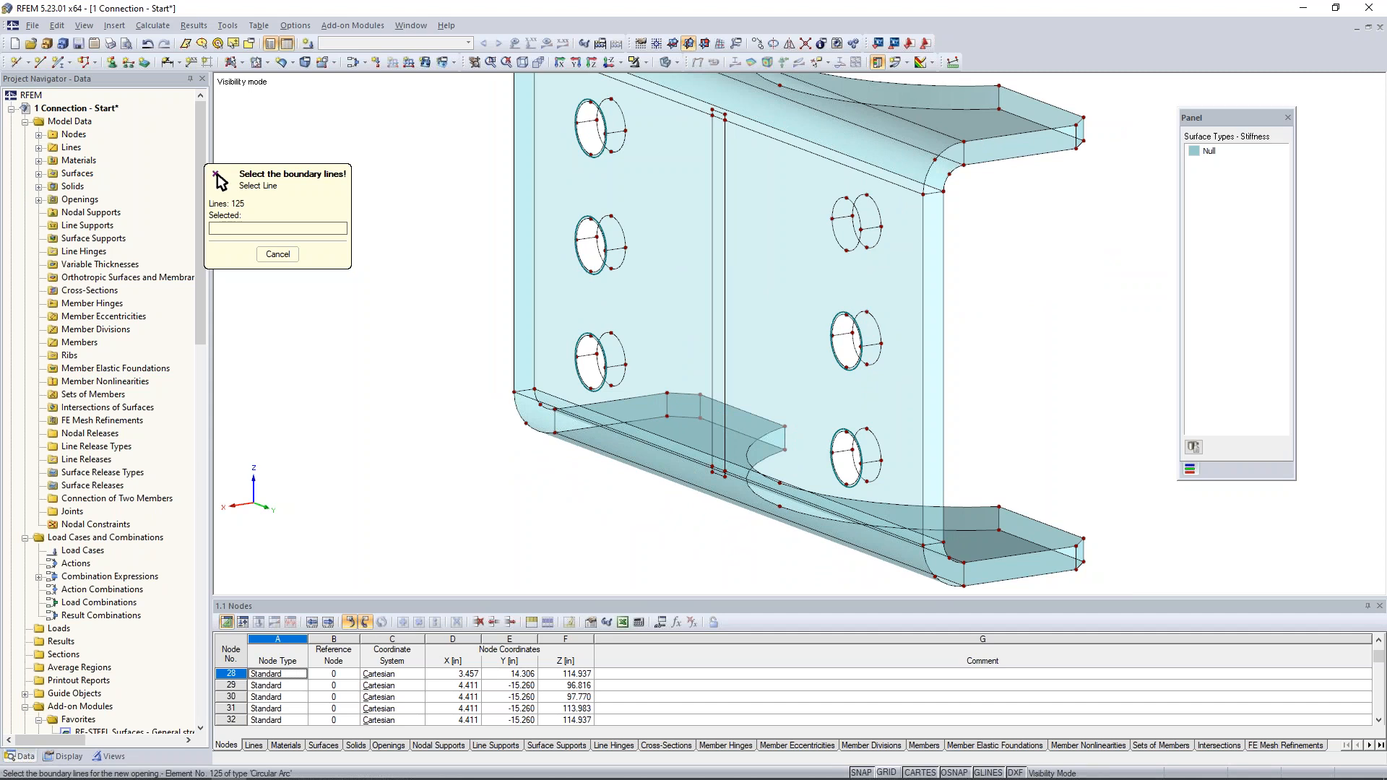
{"action": "left_click", "coordinate": [856, 248]}
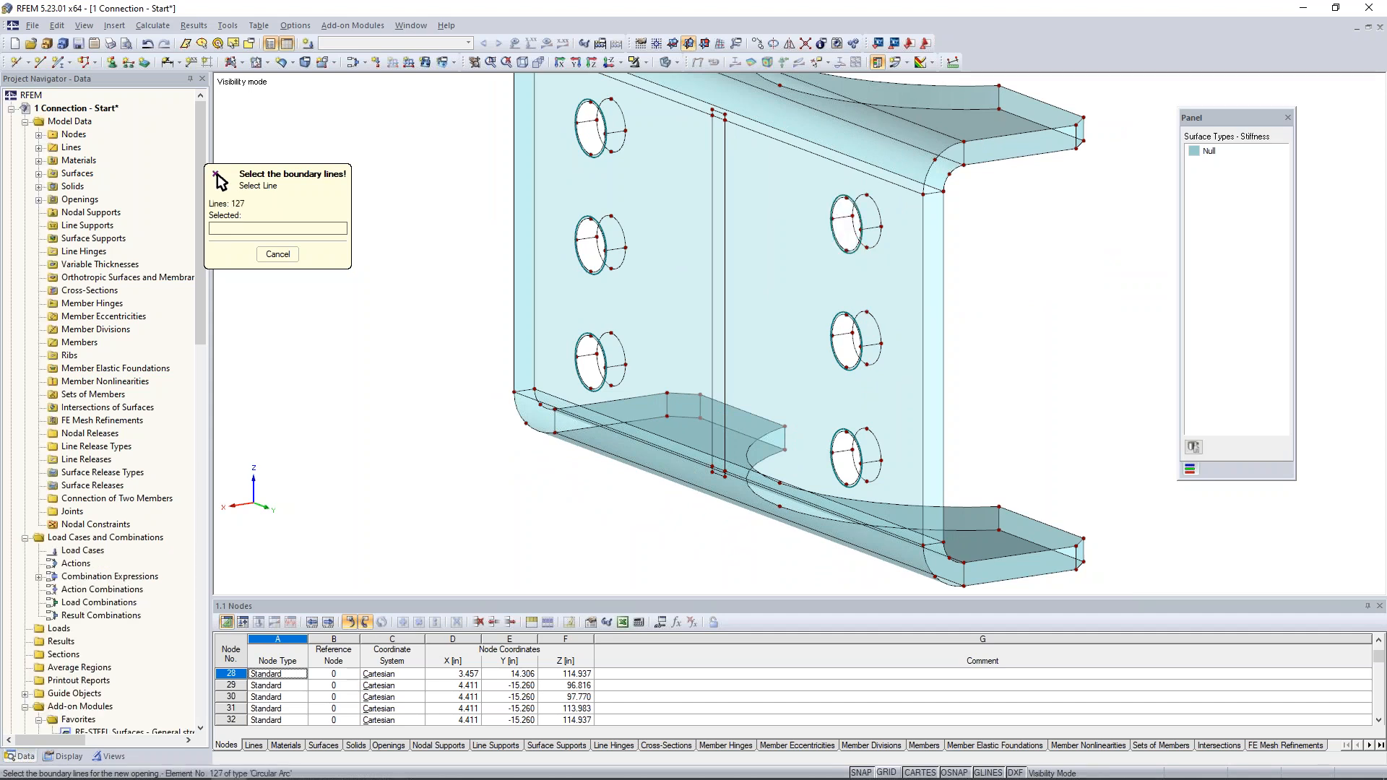
- Copy the web surface with its six bolt-hole openings across the plate thickness, from a hole-edge node to its matching node
{"action": "middle_click_drag", "start_coordinate": [634, 369], "coordinate": [684, 371], "text": "ctrl"}
{"action": "scroll", "coordinate": [684, 371], "scroll_direction": "down", "scroll_amount": 1}
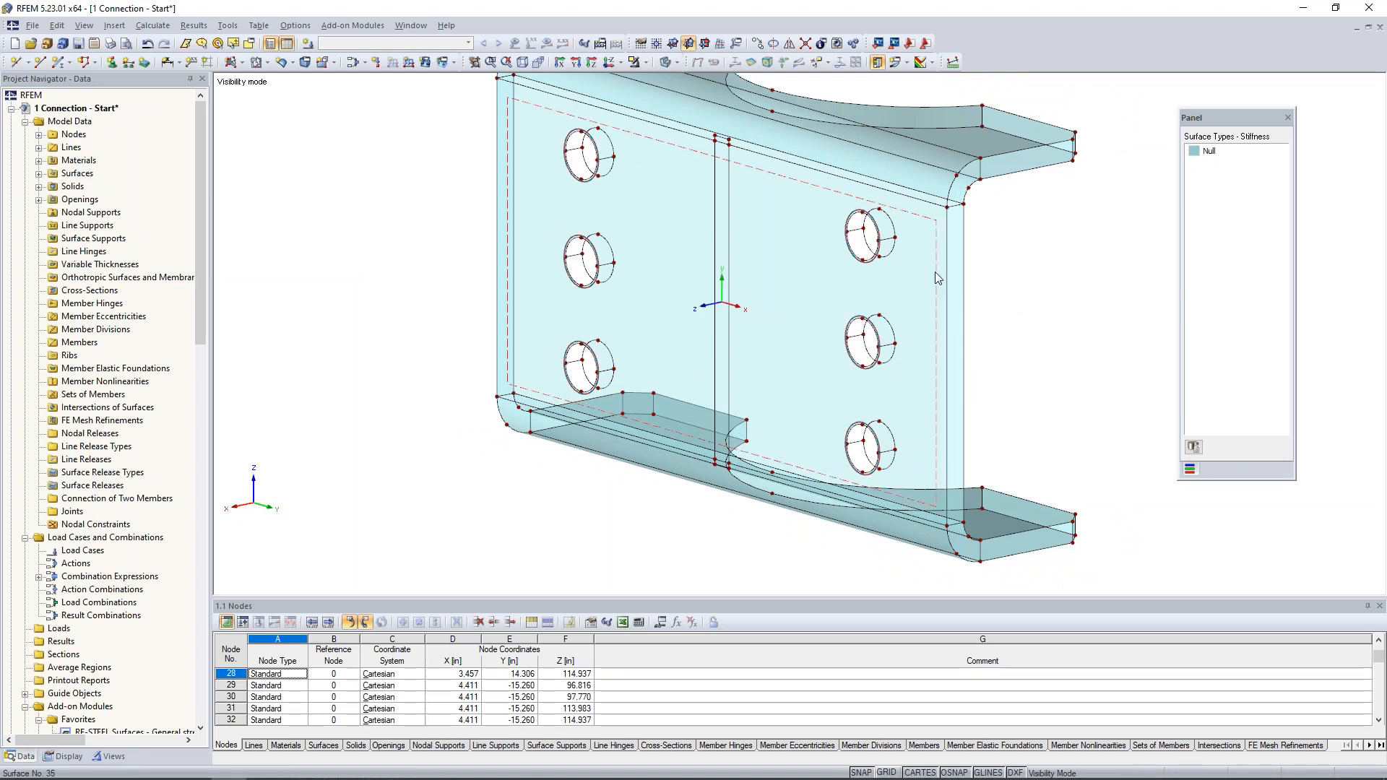
{"action": "left_click", "coordinate": [935, 273]}
{"action": "middle_click_drag", "start_coordinate": [1021, 249], "coordinate": [994, 260]}
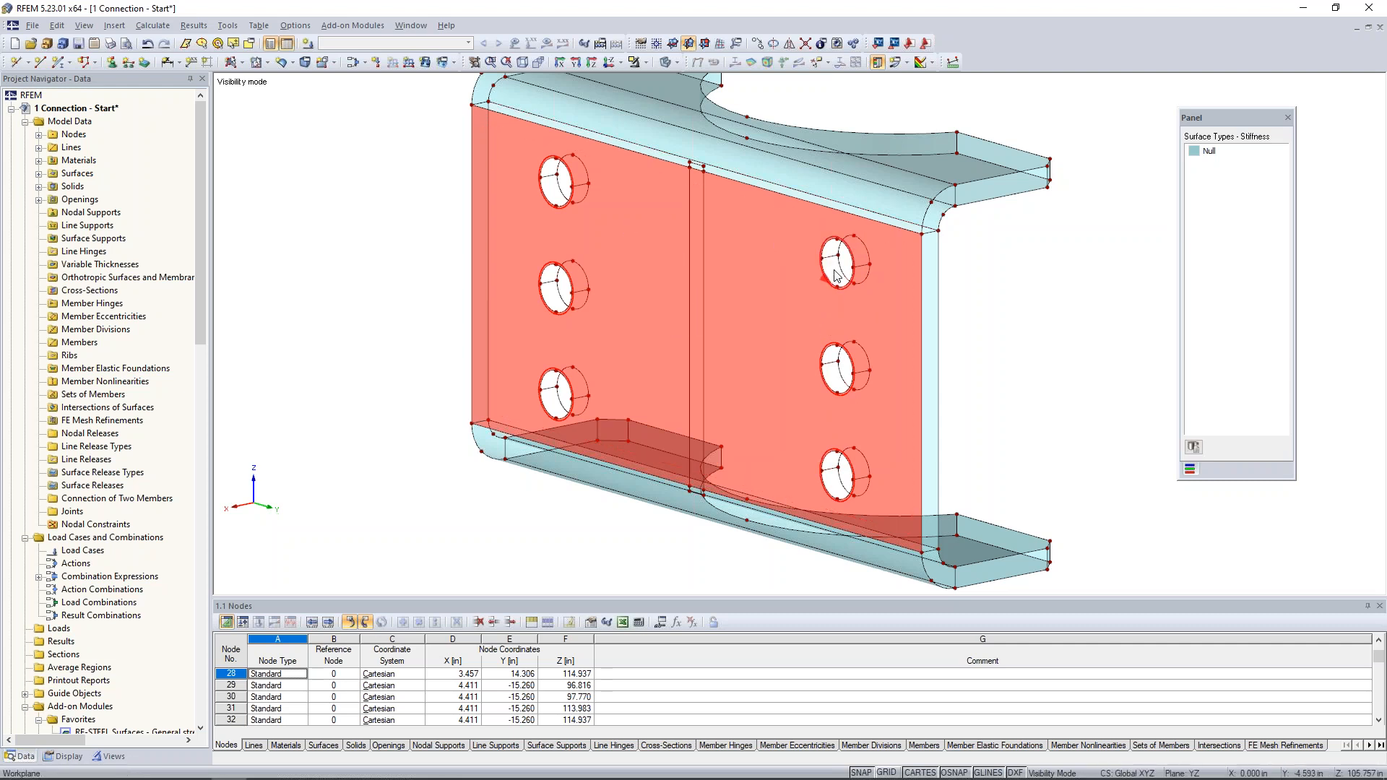
{"action": "scroll", "coordinate": [836, 276], "scroll_direction": "up", "scroll_amount": 2}
{"action": "scroll", "coordinate": [835, 274], "scroll_direction": "up", "scroll_amount": 1}
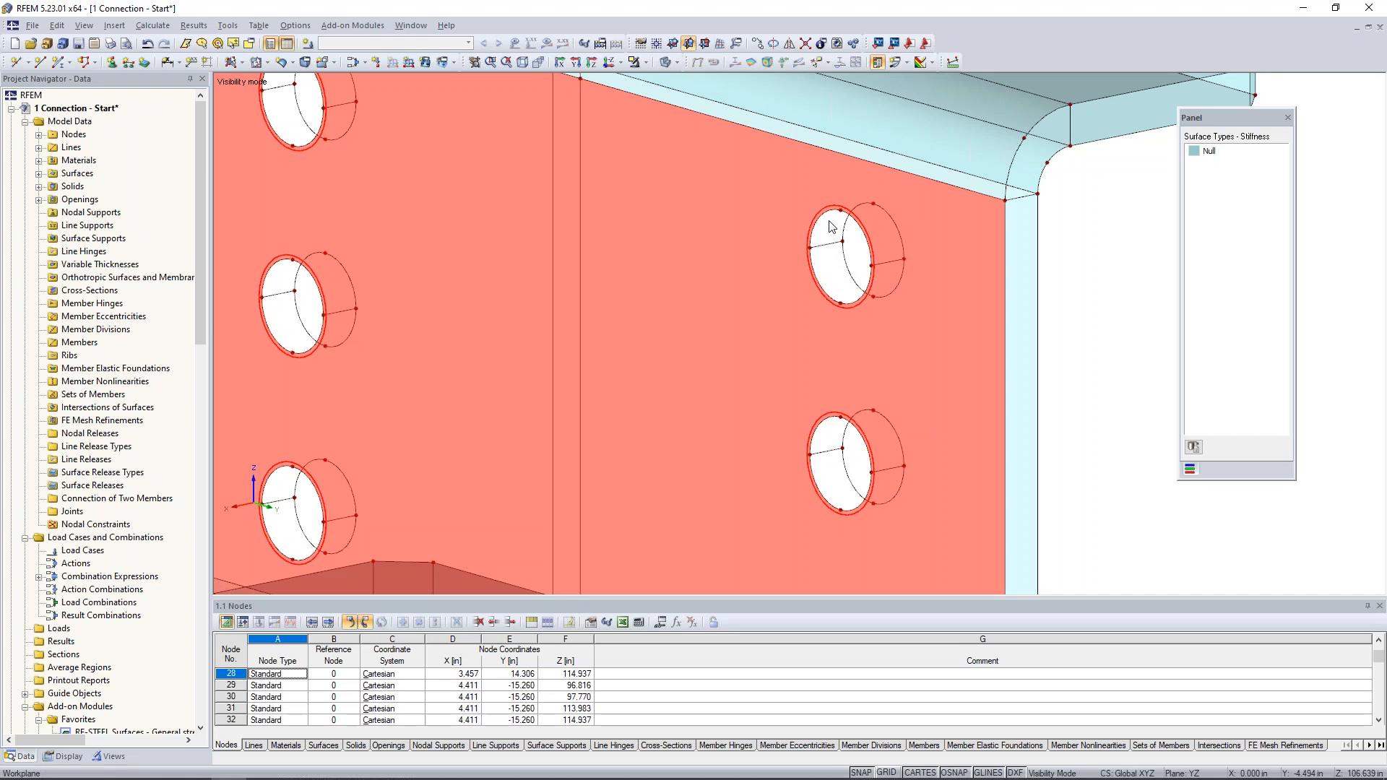
{"action": "left_click_drag", "start_coordinate": [841, 211], "coordinate": [873, 204], "text": "ctrl"}
{"action": "left_click", "coordinate": [1078, 344]}
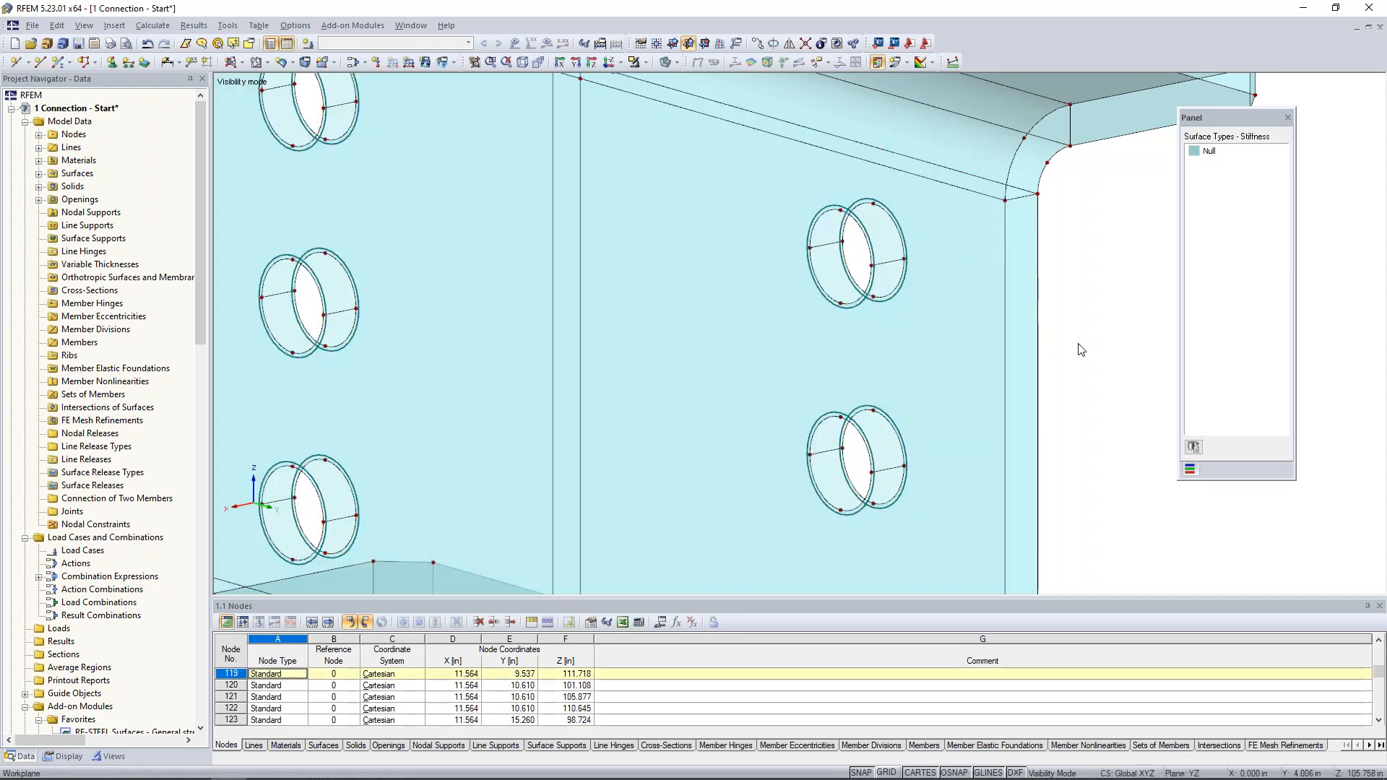
- Start a new solid with Steel A36 (ANSI/AISC 360-16:2016) from the material library as its material
{"action": "scroll", "coordinate": [1078, 344], "scroll_direction": "down", "scroll_amount": 5}
{"action": "middle_click_drag", "start_coordinate": [1064, 365], "coordinate": [894, 367], "text": "ctrl"}
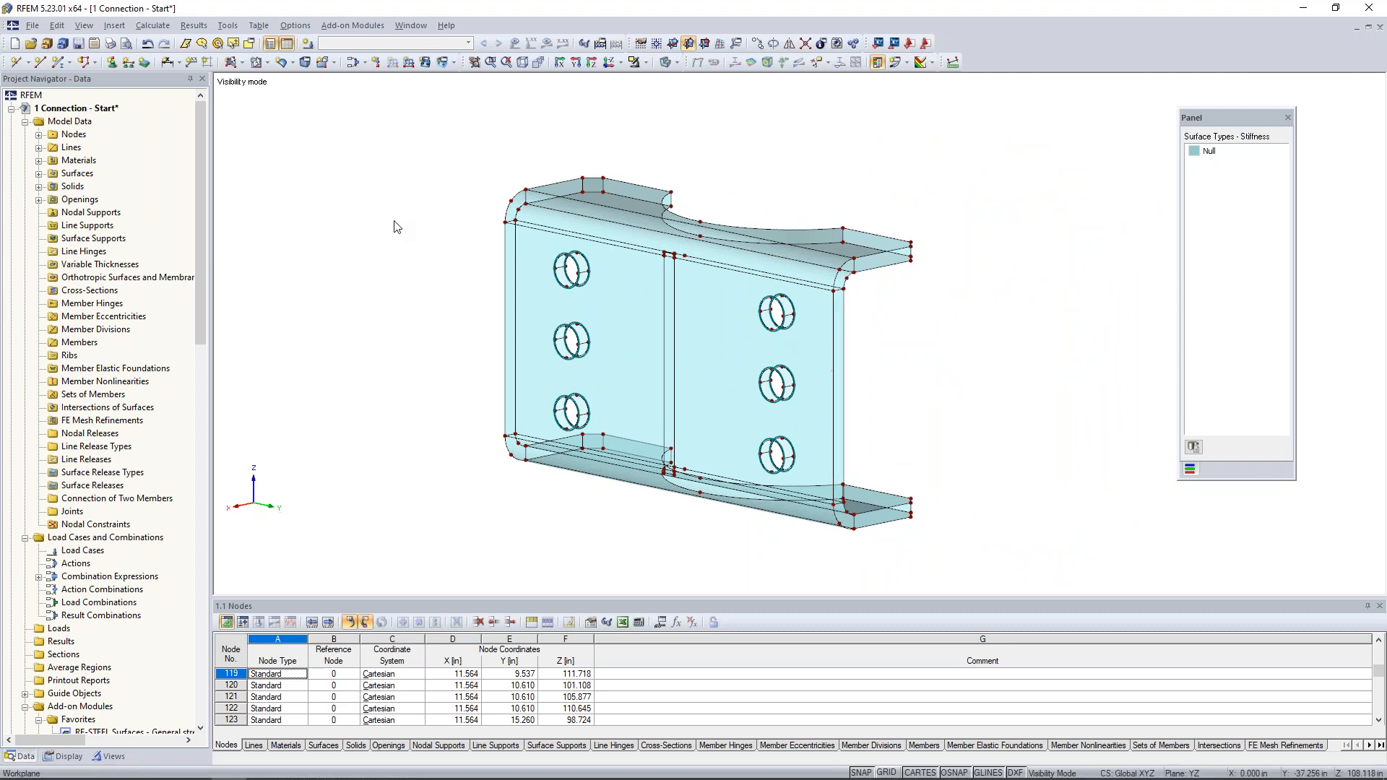
{"action": "left_click", "coordinate": [305, 62]}
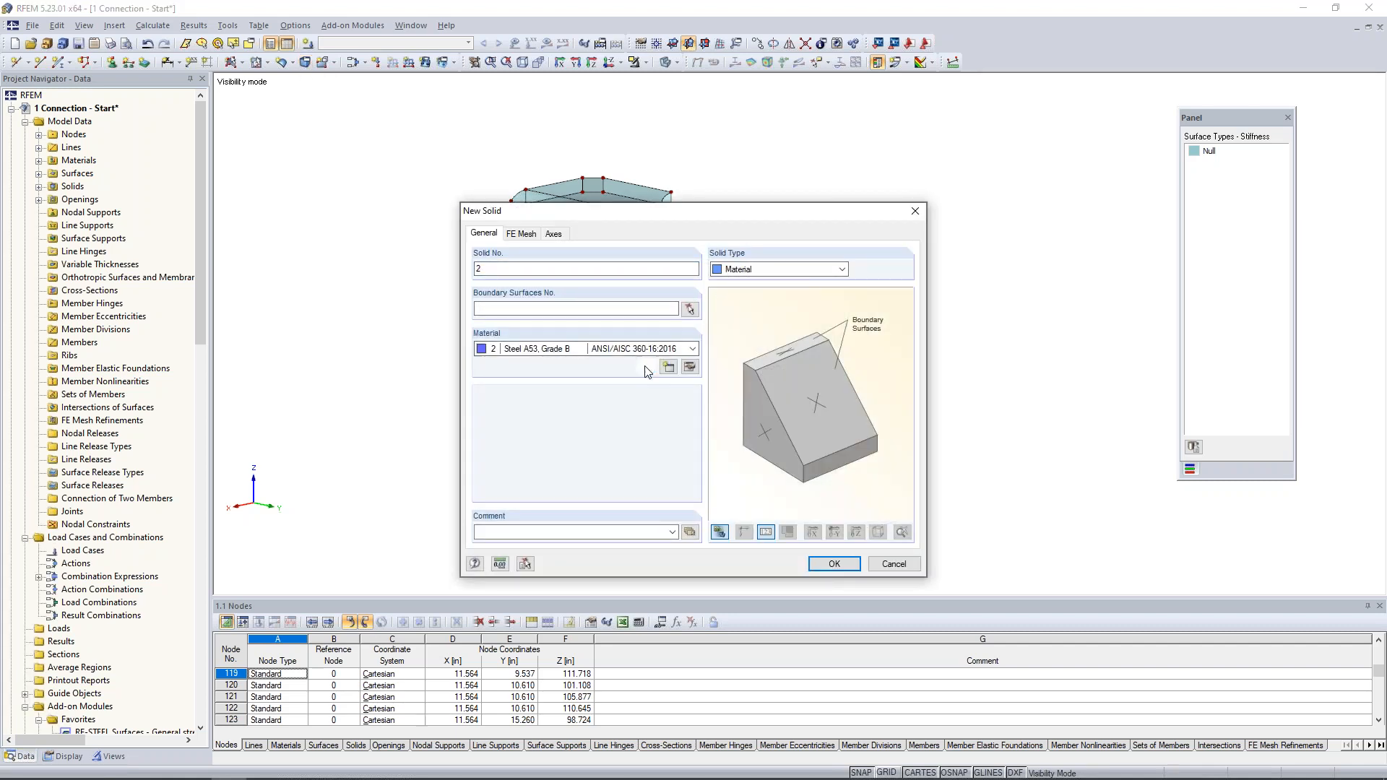
{"action": "left_click", "coordinate": [646, 367]}
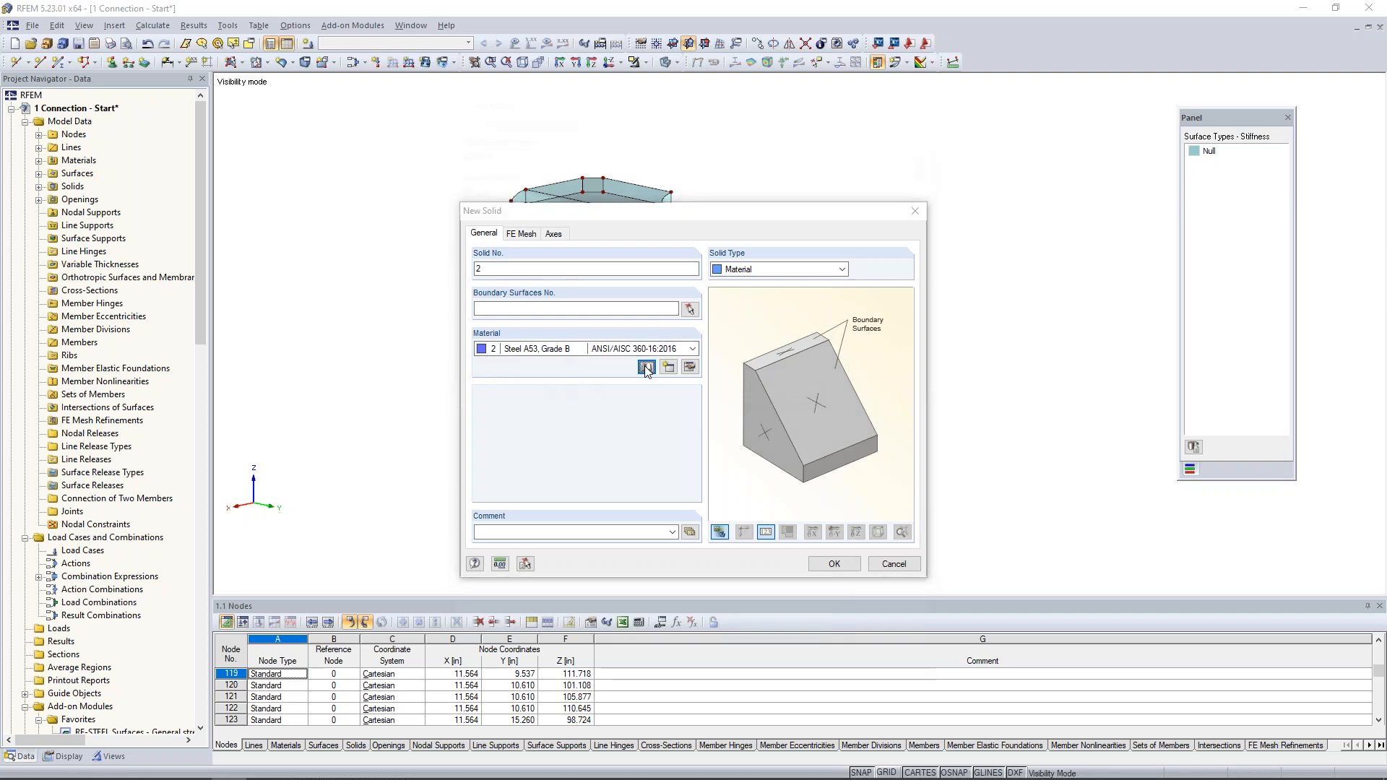
{"action": "scroll", "coordinate": [653, 205], "scroll_direction": "up", "scroll_amount": 2}
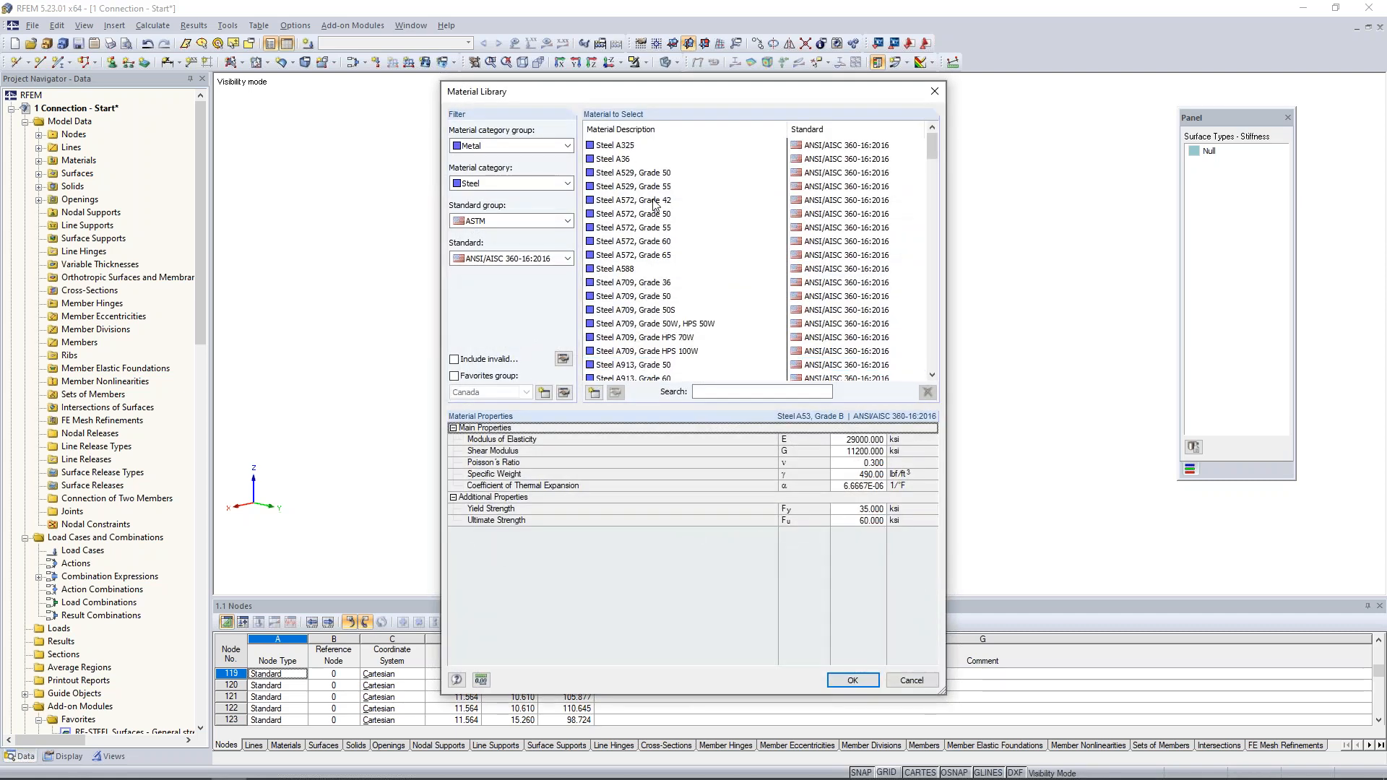
{"action": "left_click", "coordinate": [621, 160]}
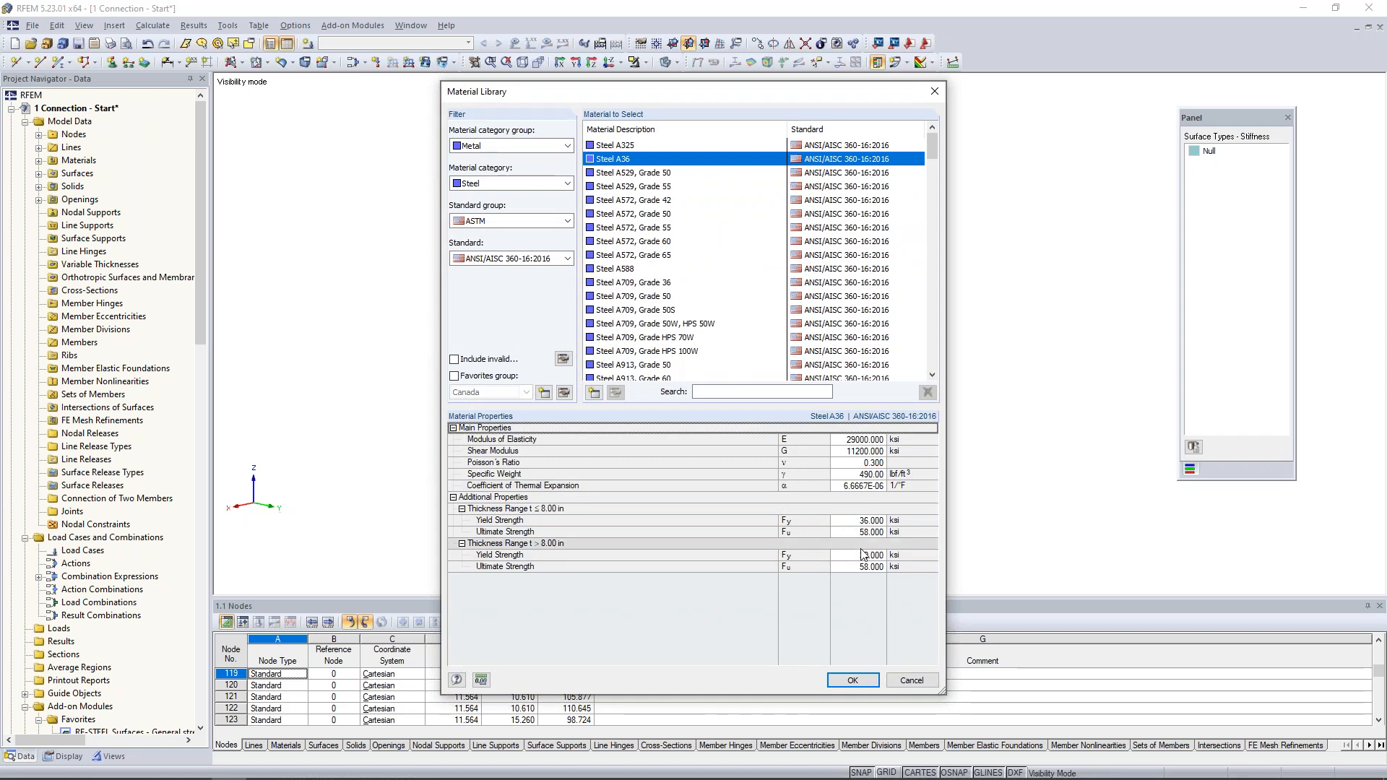
{"action": "left_click", "coordinate": [852, 679]}
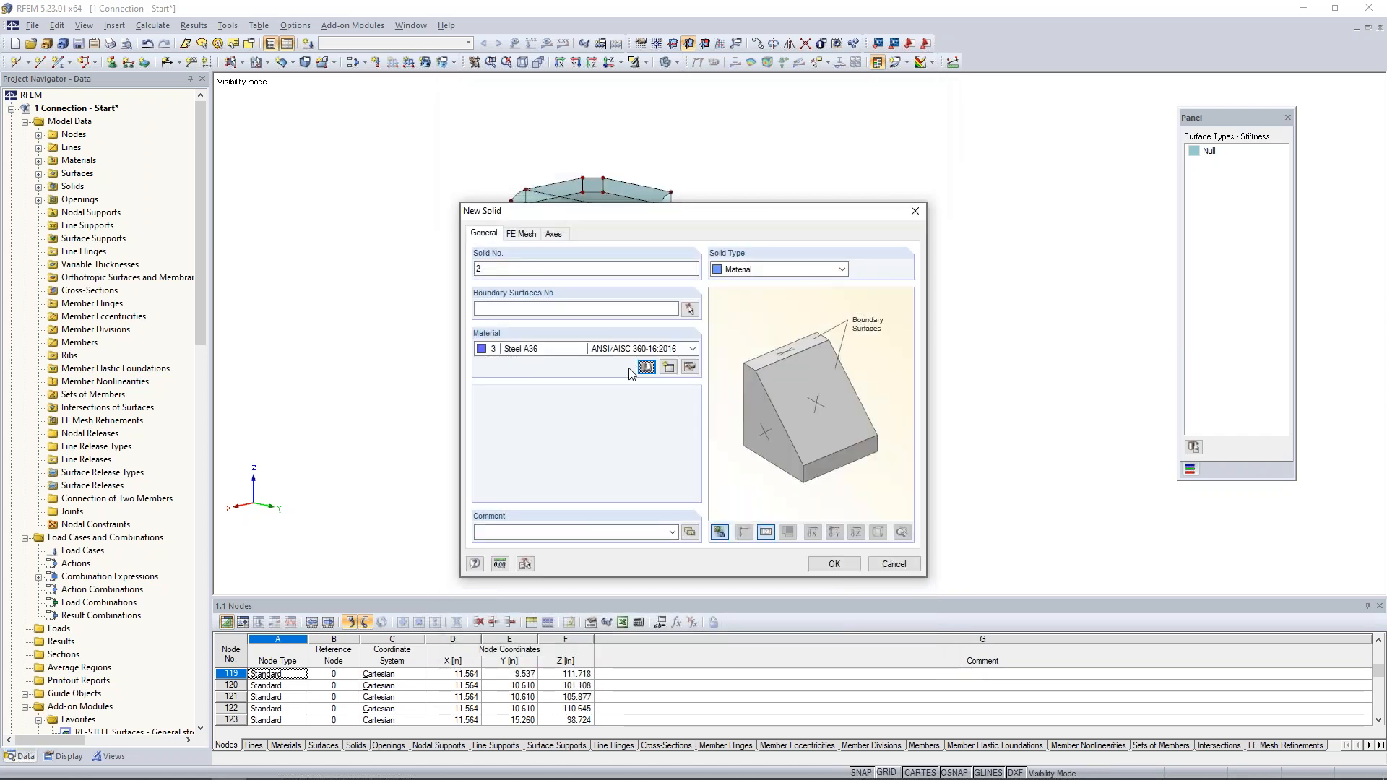
- Try to create the solid from all of the plate's boundary surfaces, 9-38
{"action": "left_click", "coordinate": [690, 309]}
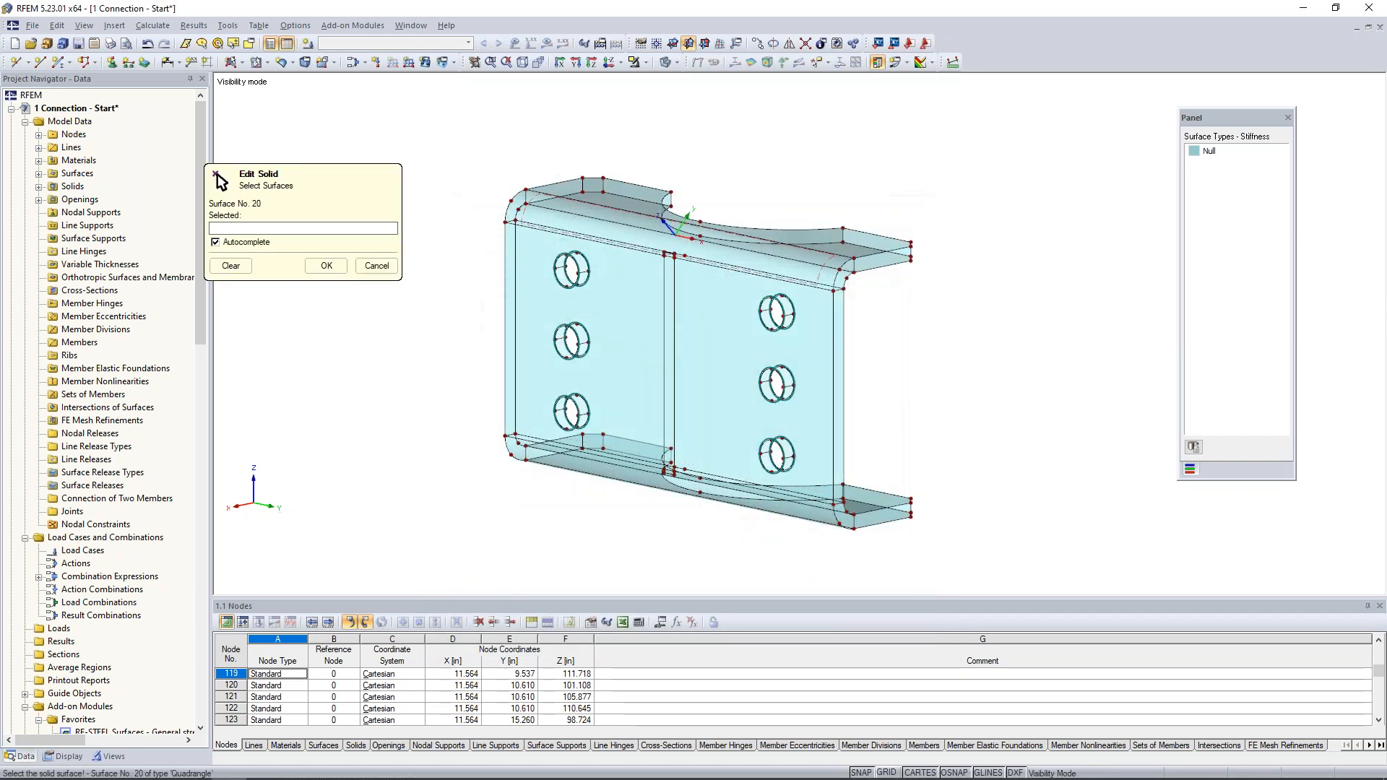
{"action": "left_click_drag", "start_coordinate": [471, 120], "coordinate": [1001, 571]}
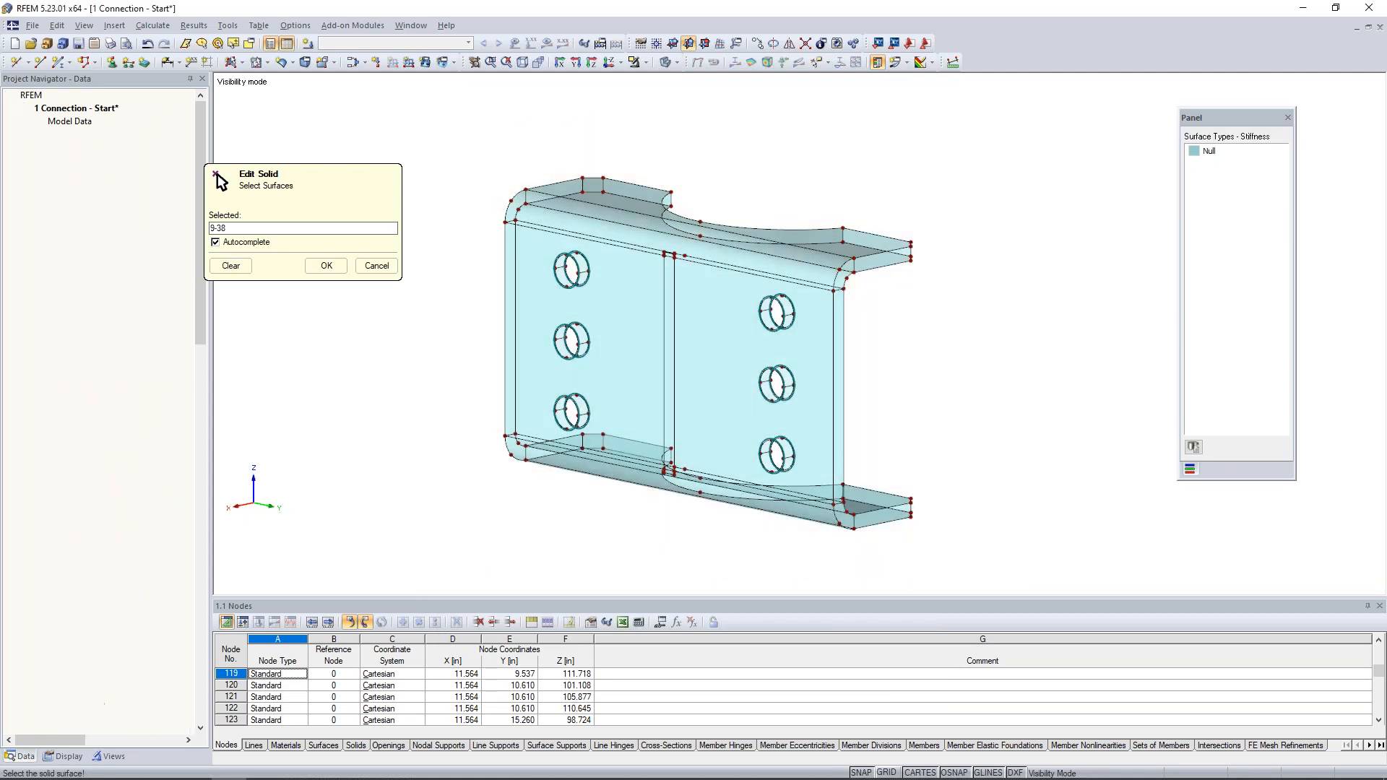
{"action": "left_click", "coordinate": [327, 267]}
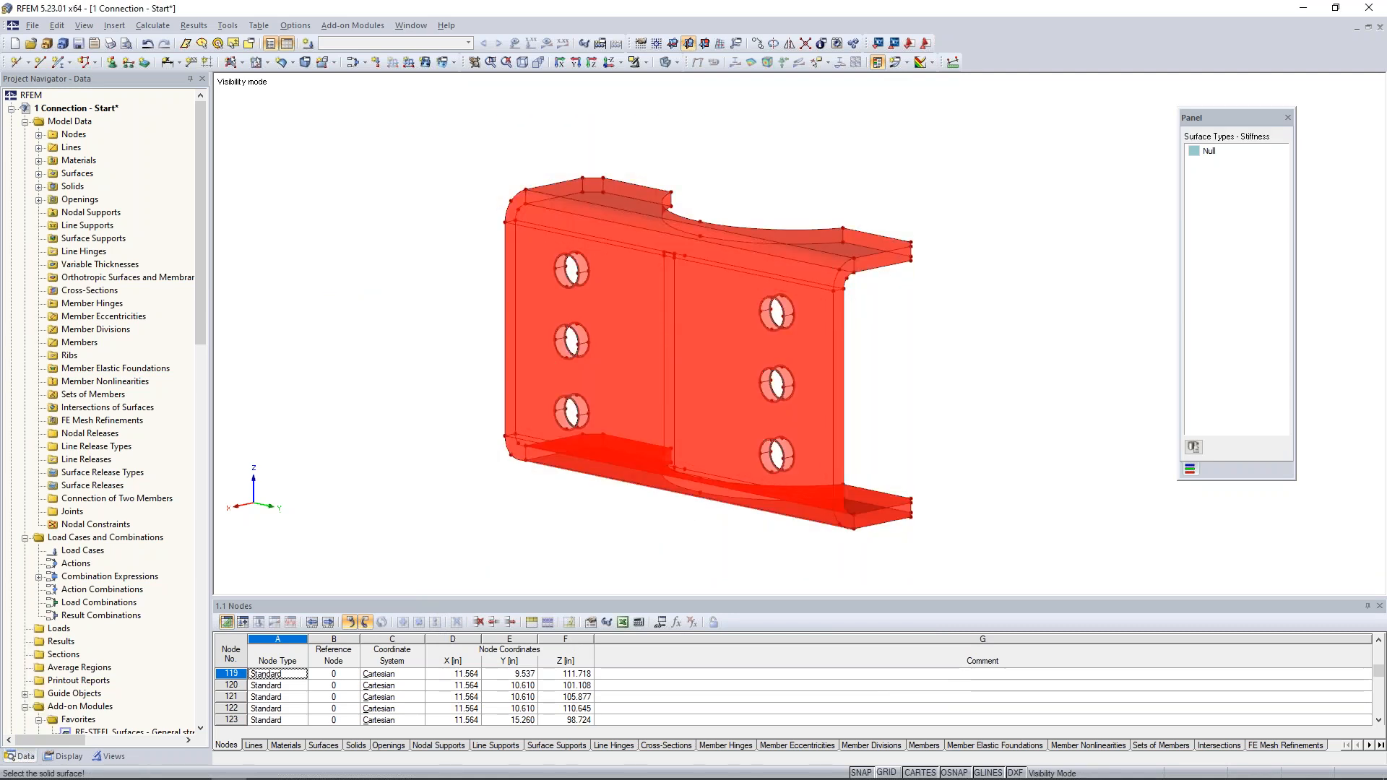
{"action": "left_click", "coordinate": [835, 564]}
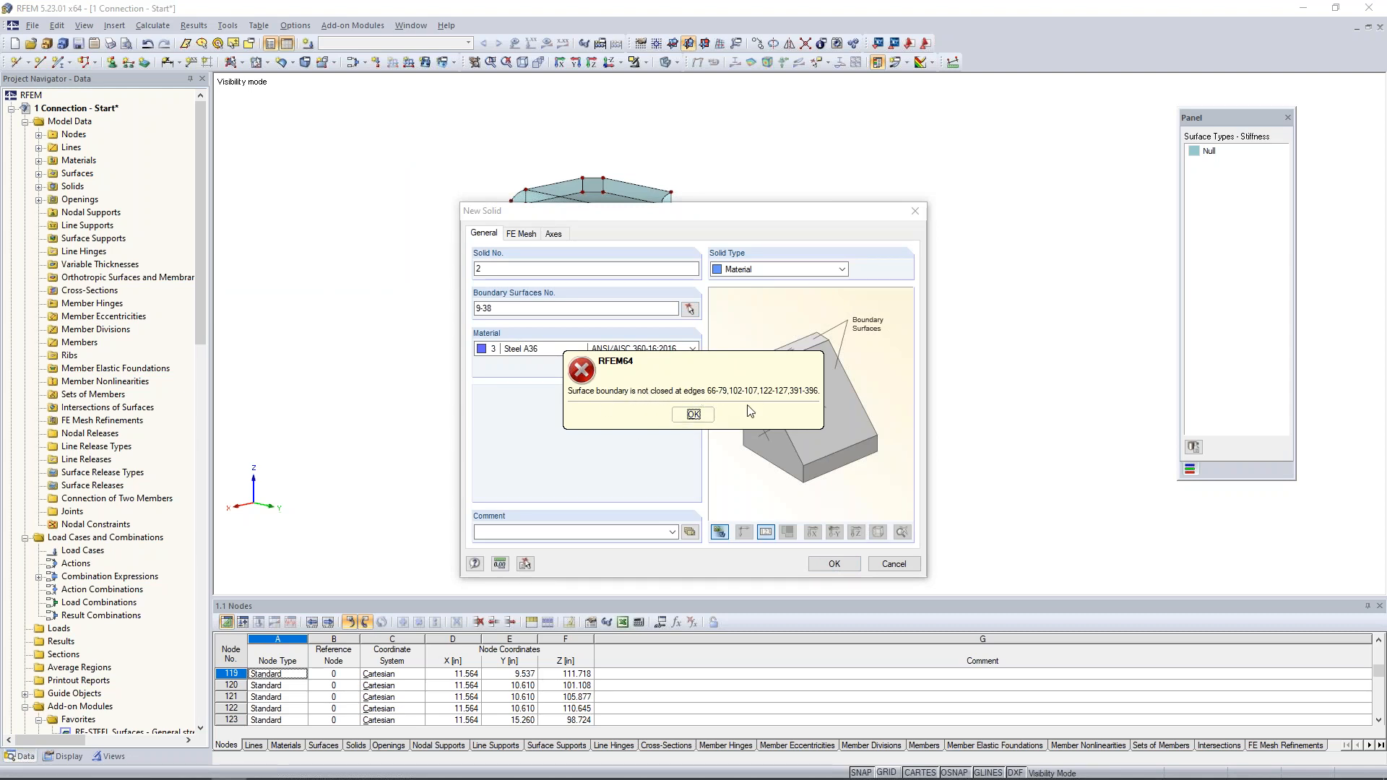
{"action": "left_click", "coordinate": [699, 413]}
{"action": "left_click", "coordinate": [894, 564]}
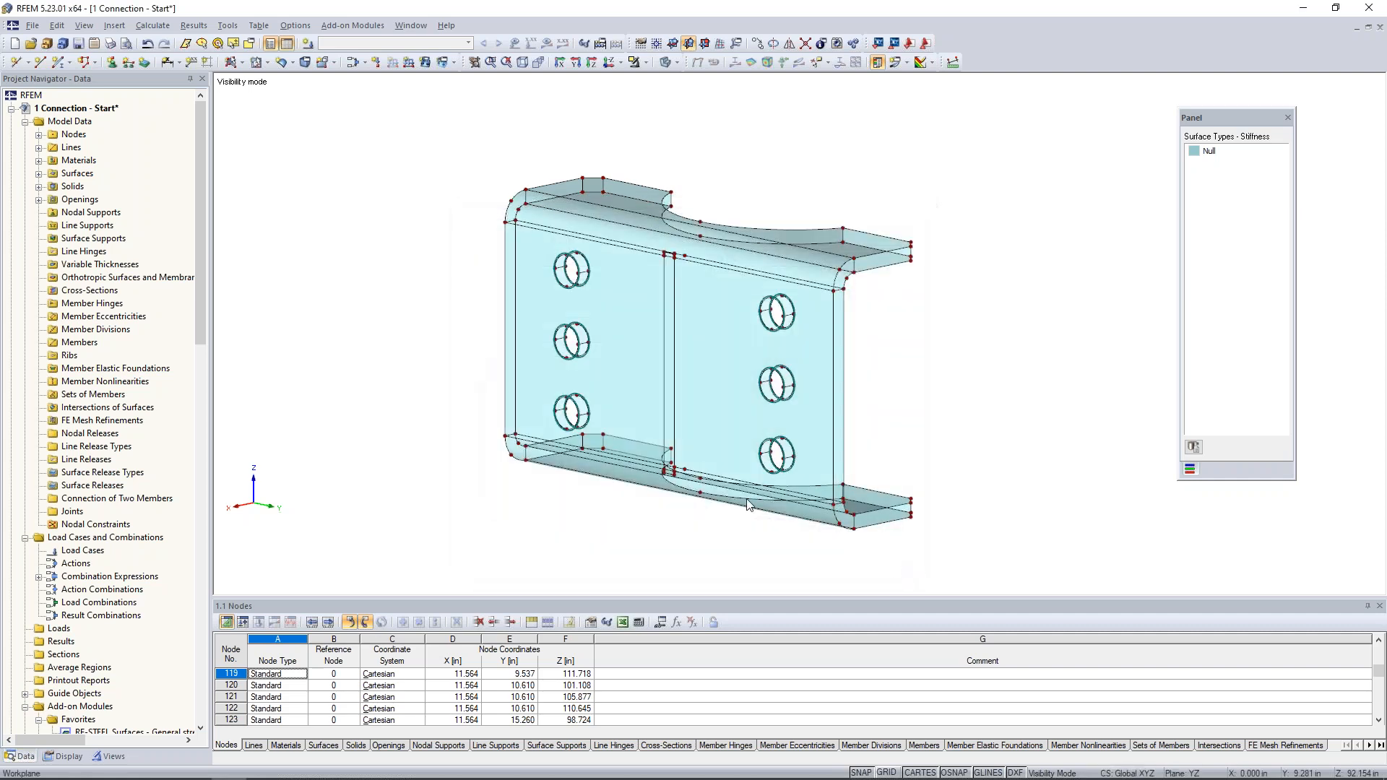
- Create a quadrangle Null surface on the upper half of the first column's top bolt-hole wall from its arcs and connecting lines
{"action": "scroll", "coordinate": [565, 363], "scroll_direction": "up", "scroll_amount": 2}
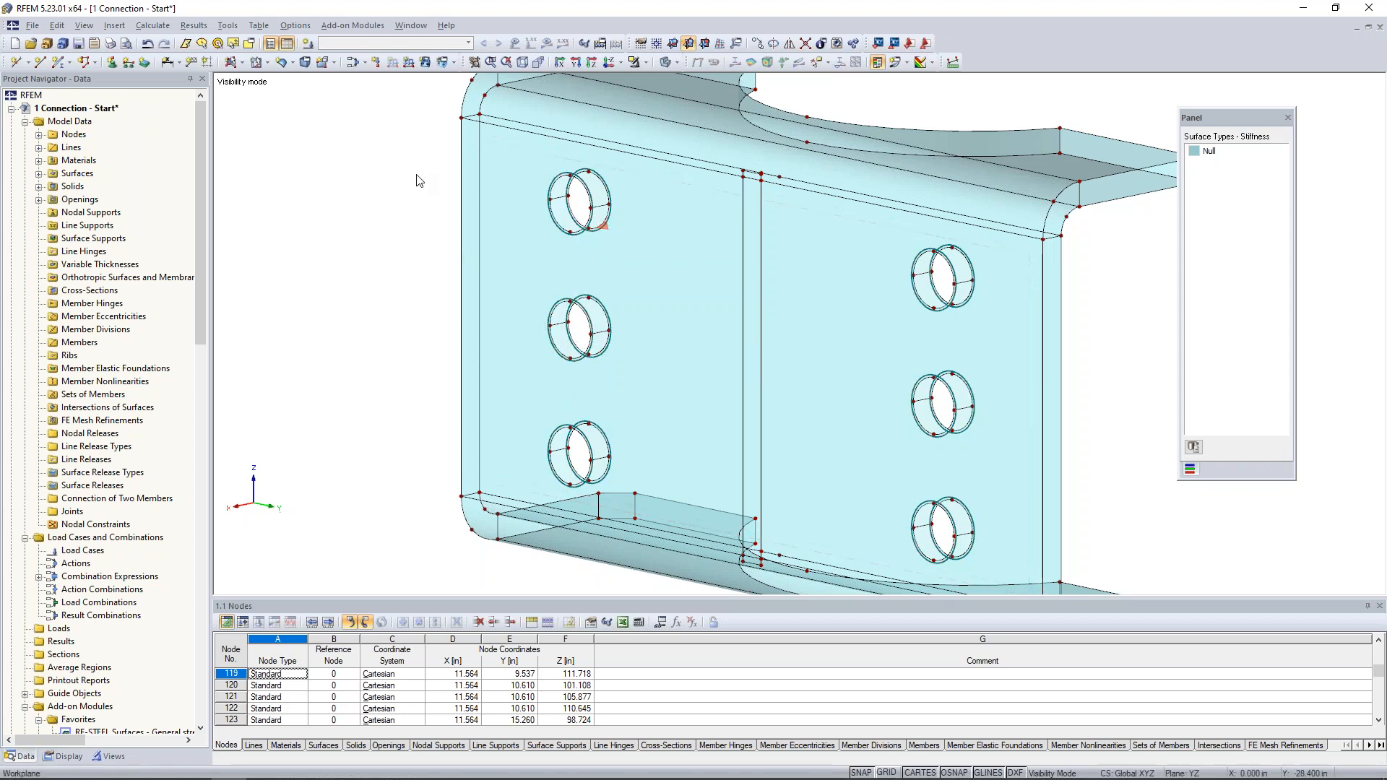
{"action": "middle_click_drag", "start_coordinate": [414, 176], "coordinate": [388, 200]}
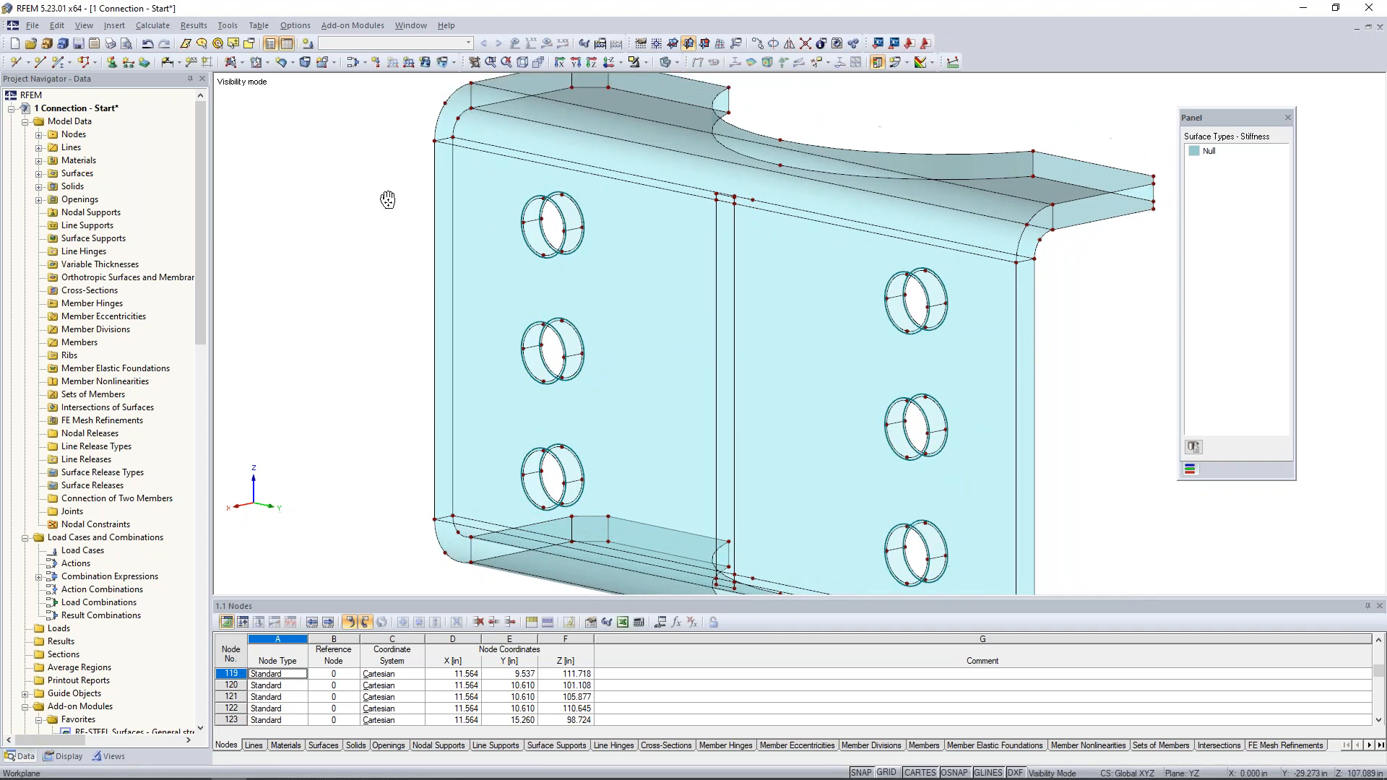
{"action": "left_click", "coordinate": [280, 62]}
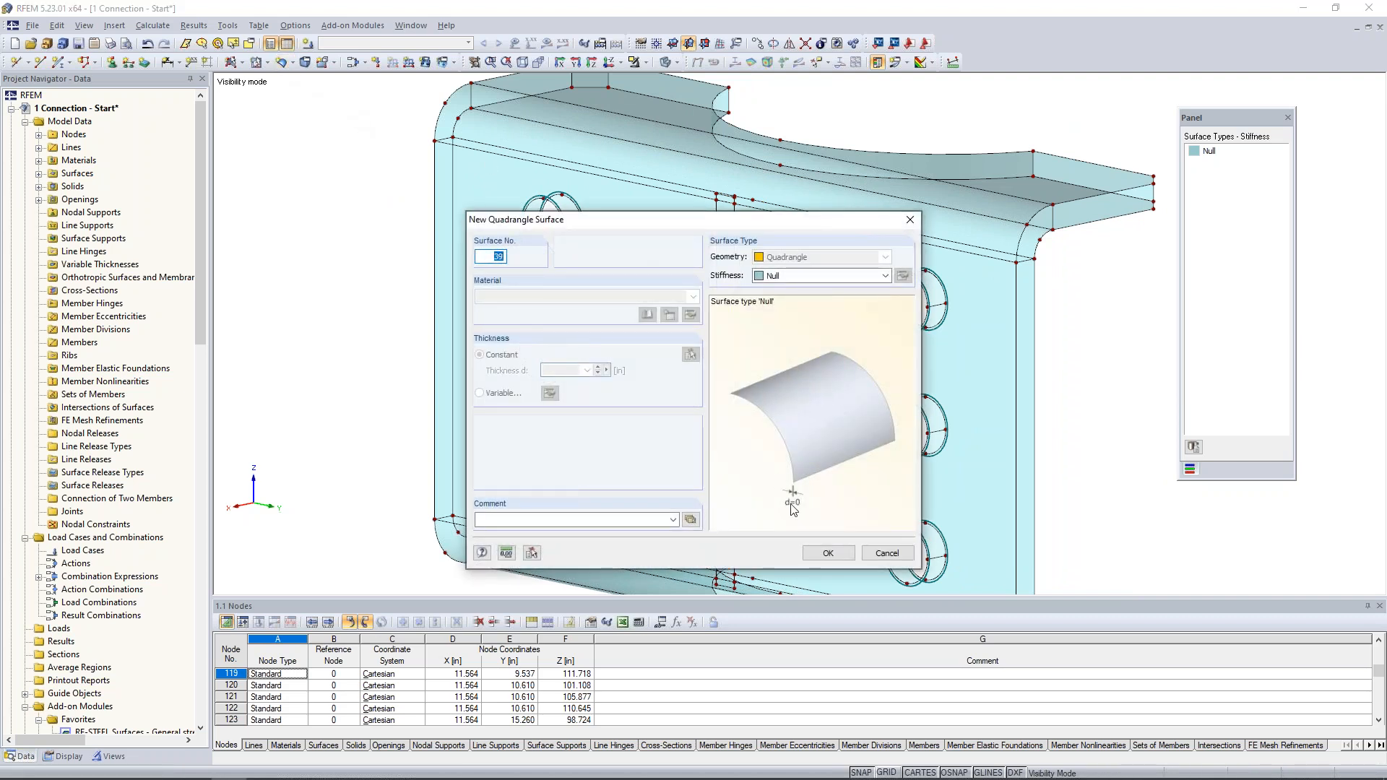
{"action": "left_click", "coordinate": [827, 553]}
{"action": "scroll", "coordinate": [552, 210], "scroll_direction": "up", "scroll_amount": 2}
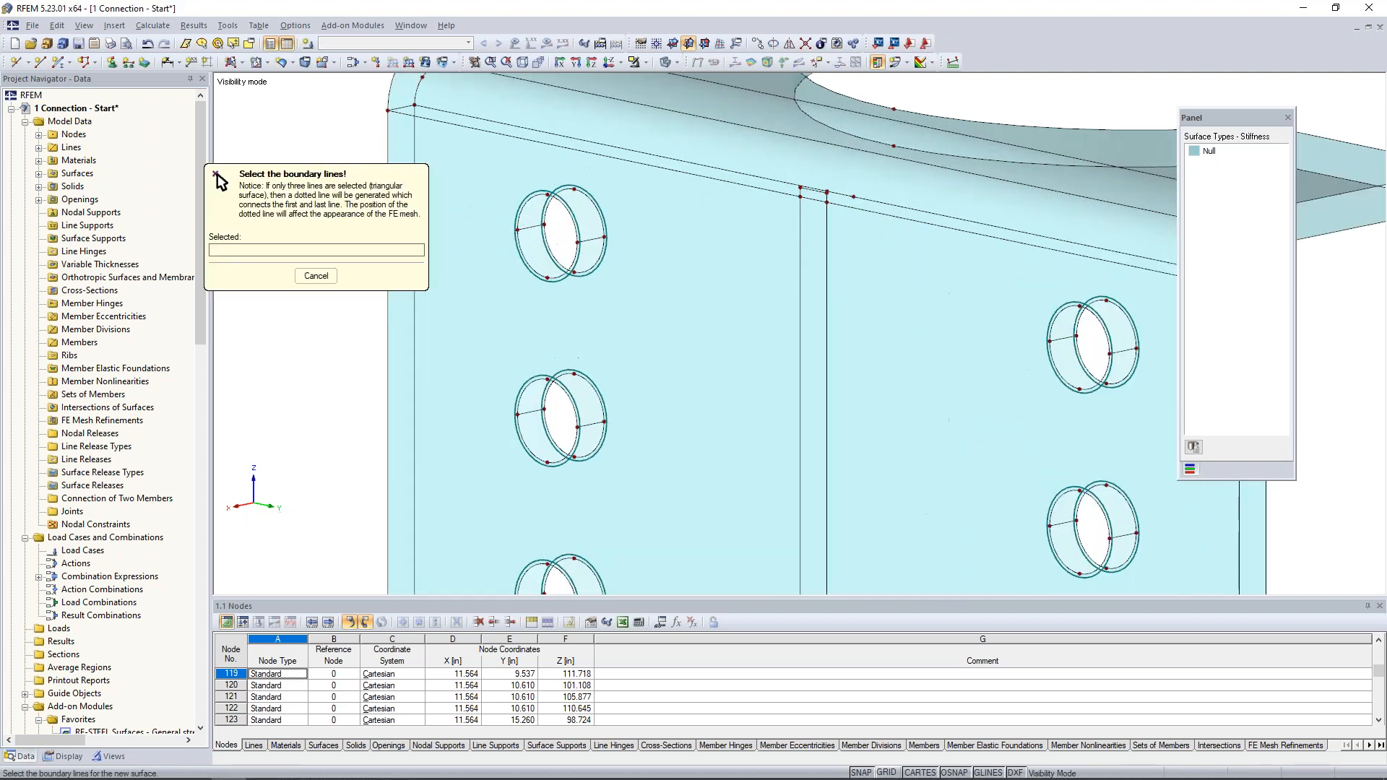
{"action": "left_click", "coordinate": [537, 195]}
{"action": "left_click", "coordinate": [592, 239]}
{"action": "left_click", "coordinate": [596, 215]}
{"action": "left_click", "coordinate": [532, 227]}
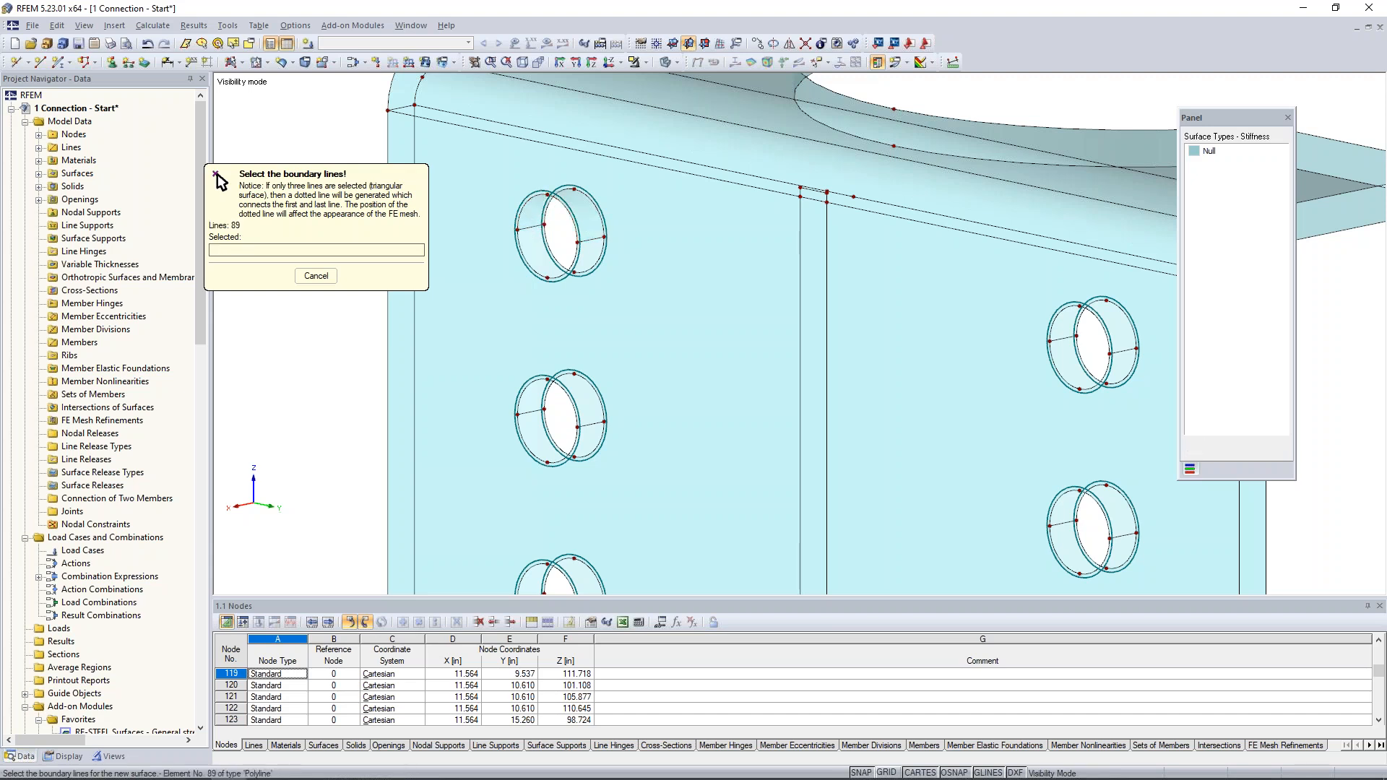
- Create a second quadrangle Null surface closing the lower half of the same bolt hole's wall
{"action": "left_click", "coordinate": [531, 227]}
{"action": "left_click", "coordinate": [531, 267]}
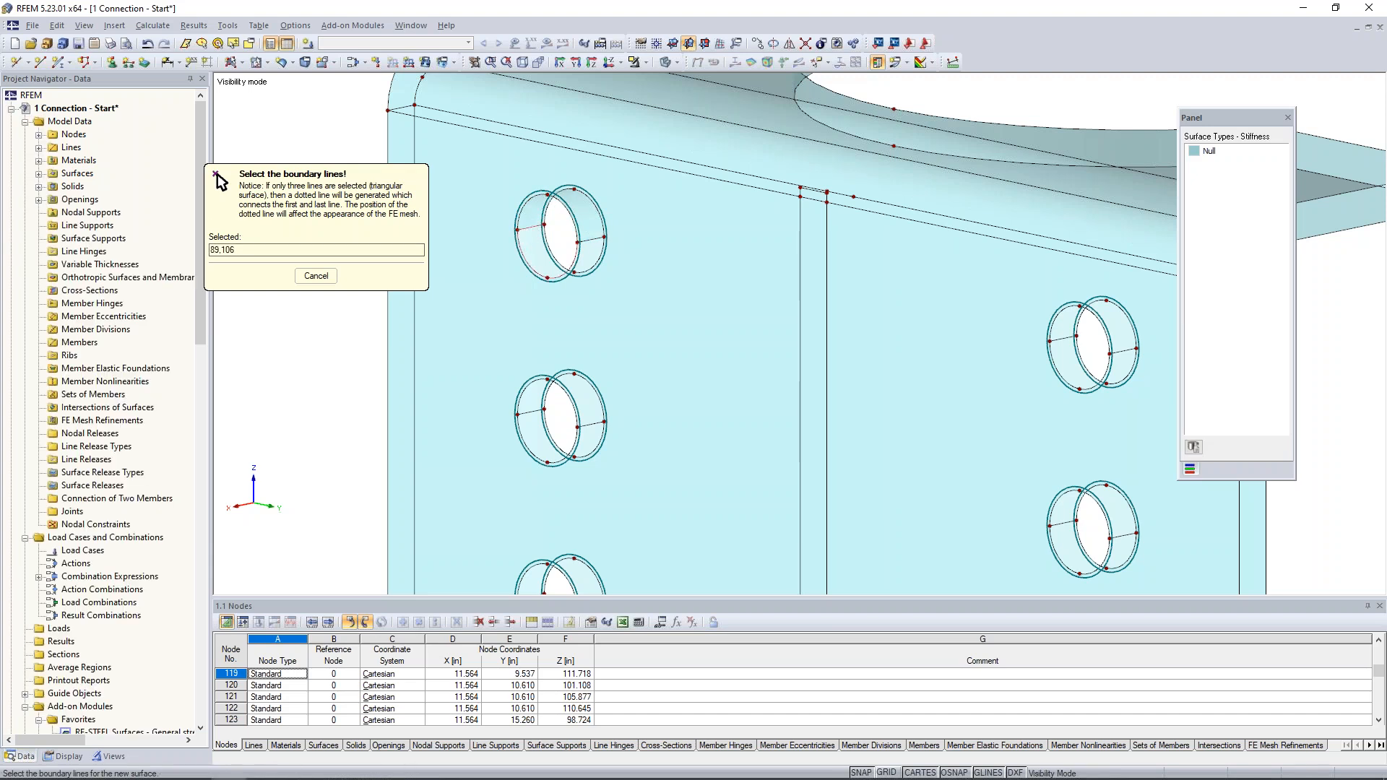
{"action": "left_click", "coordinate": [591, 266]}
{"action": "left_click", "coordinate": [586, 240]}
{"action": "right_click", "coordinate": [350, 100]}
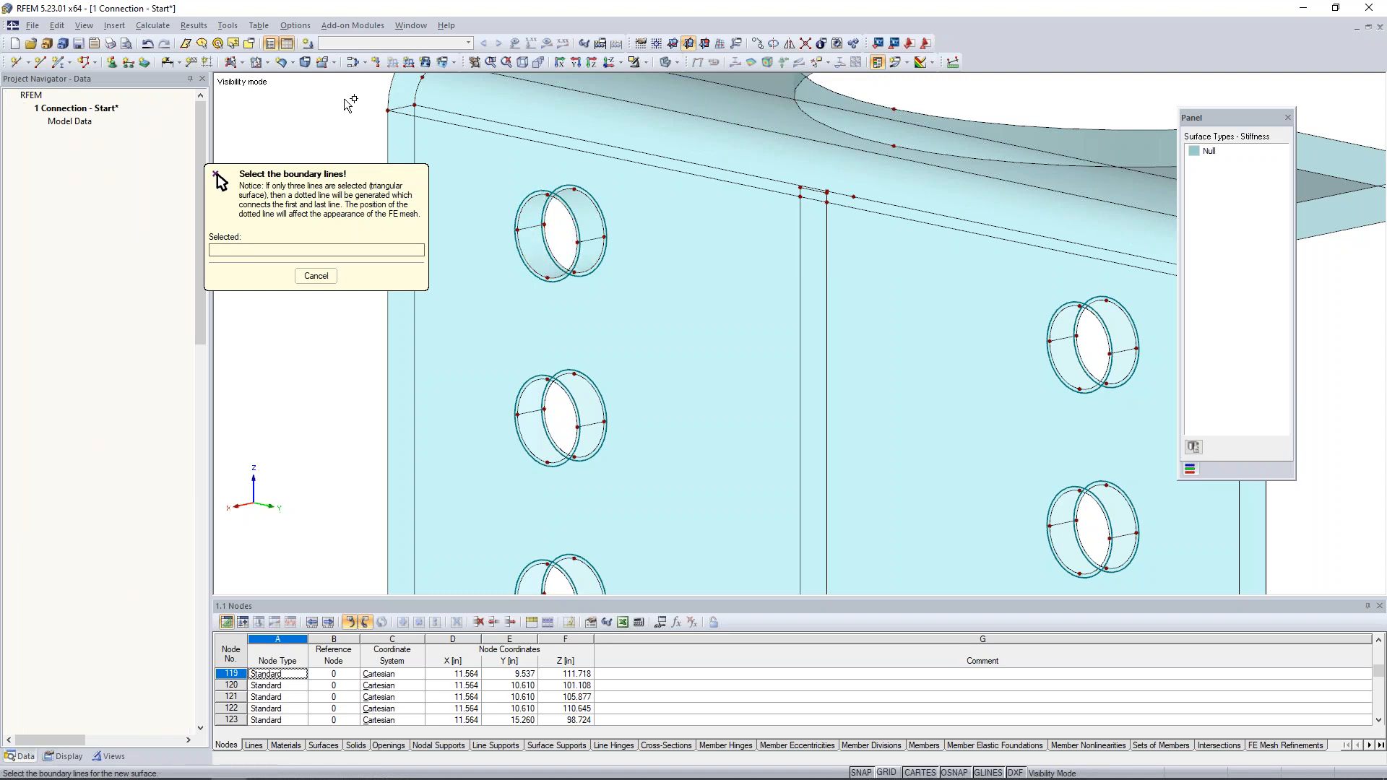
- Copy both half-cylinder wall surfaces of the finished bolt hole to the other five bolt holes in the web
{"action": "left_click", "coordinate": [531, 254]}
{"action": "left_click", "coordinate": [531, 212], "text": "ctrl"}
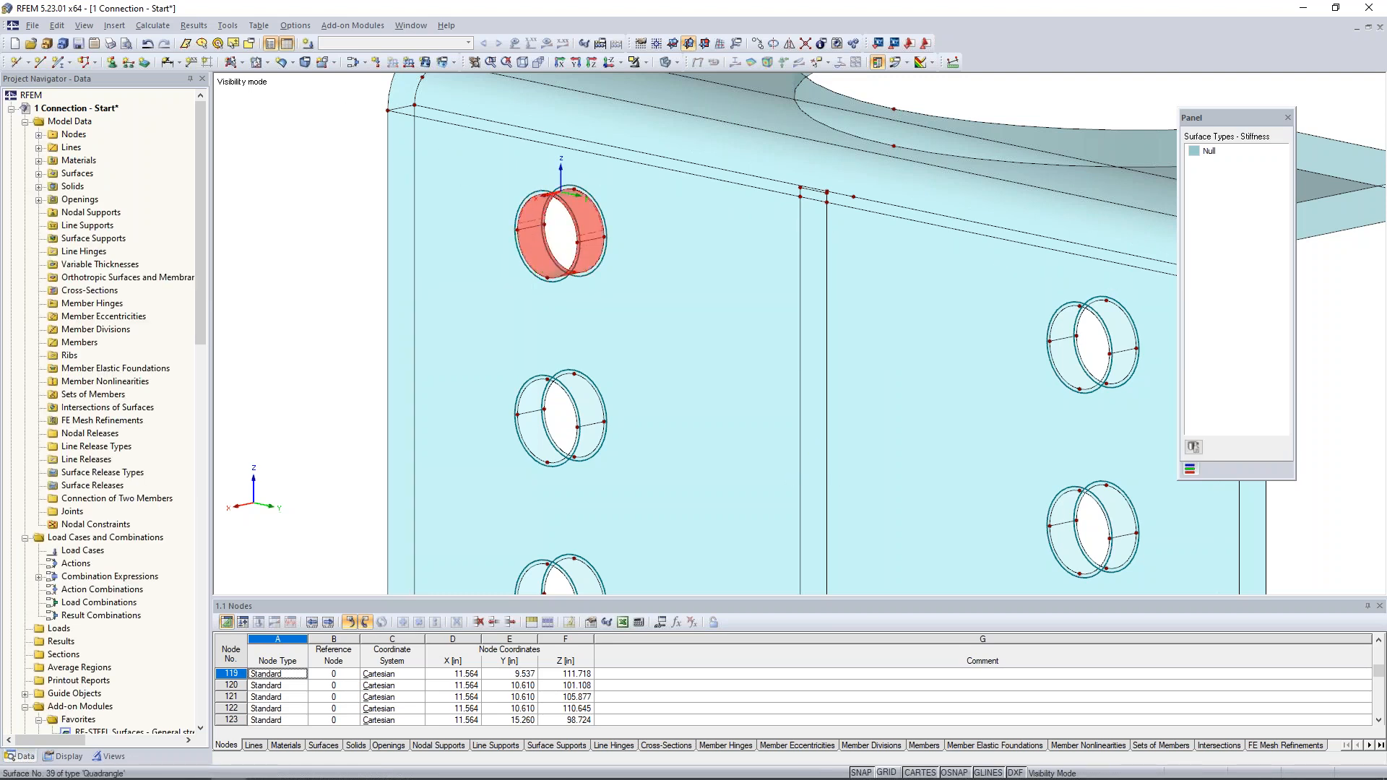
{"action": "middle_click_drag", "start_coordinate": [605, 302], "coordinate": [591, 212]}
{"action": "scroll", "coordinate": [591, 212], "scroll_direction": "down", "scroll_amount": 1}
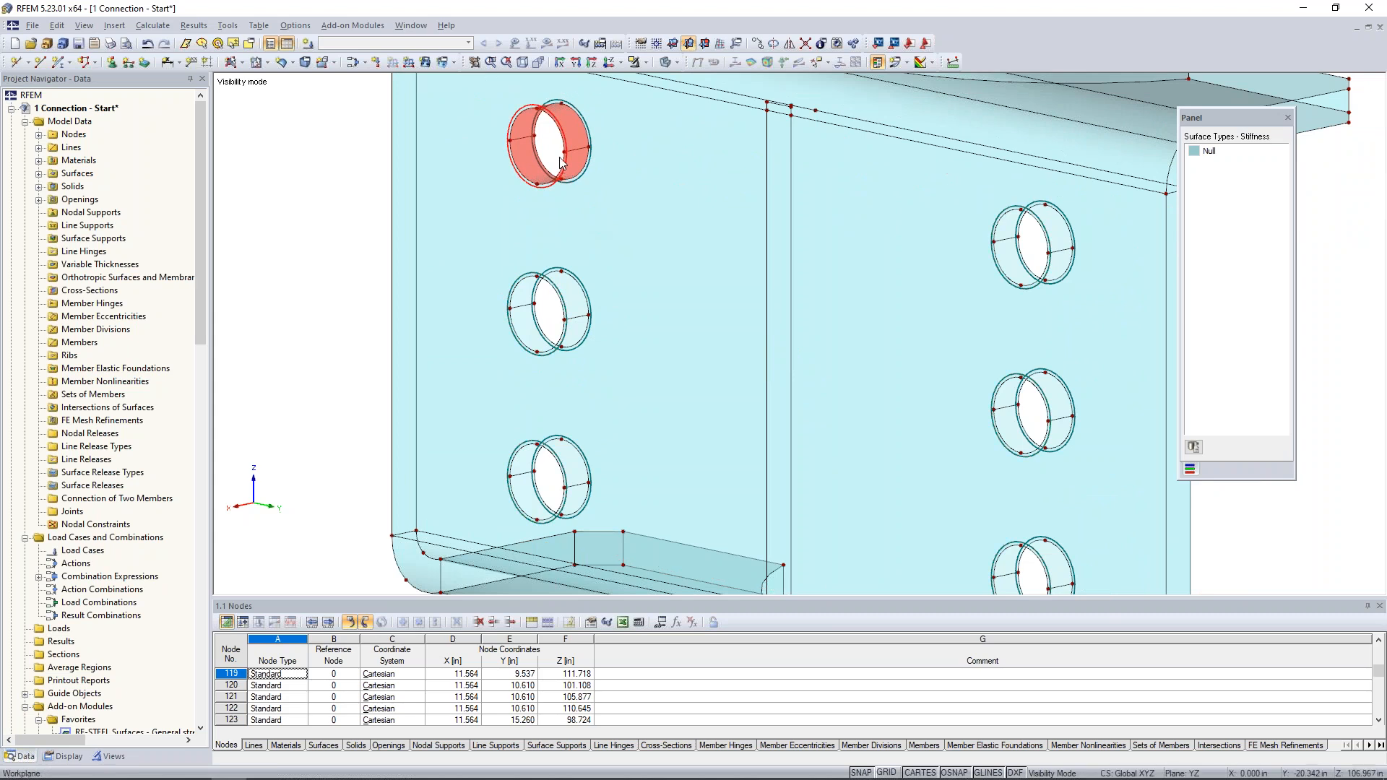
{"action": "left_click_drag", "start_coordinate": [563, 152], "coordinate": [1056, 254], "text": "ctrl"}
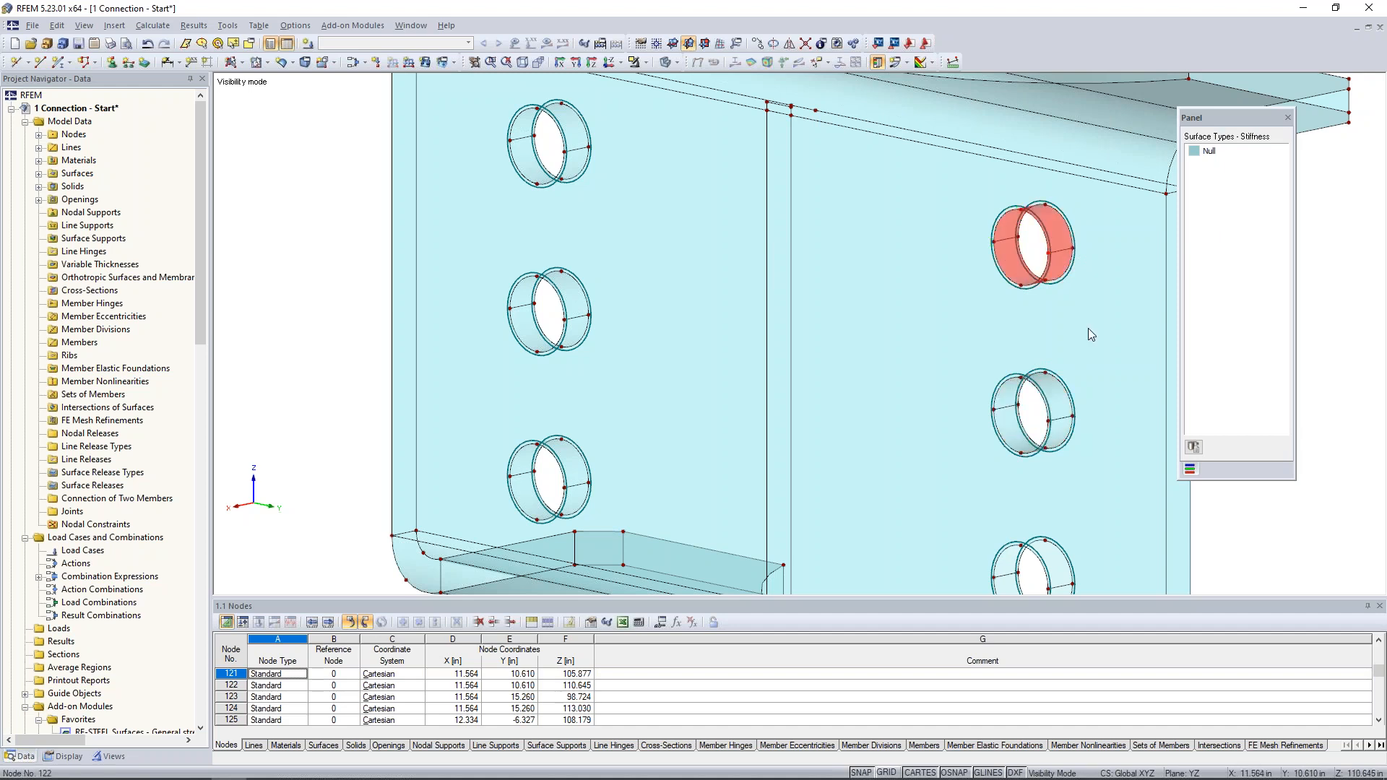
{"action": "middle_click_drag", "start_coordinate": [925, 190], "coordinate": [877, 141]}
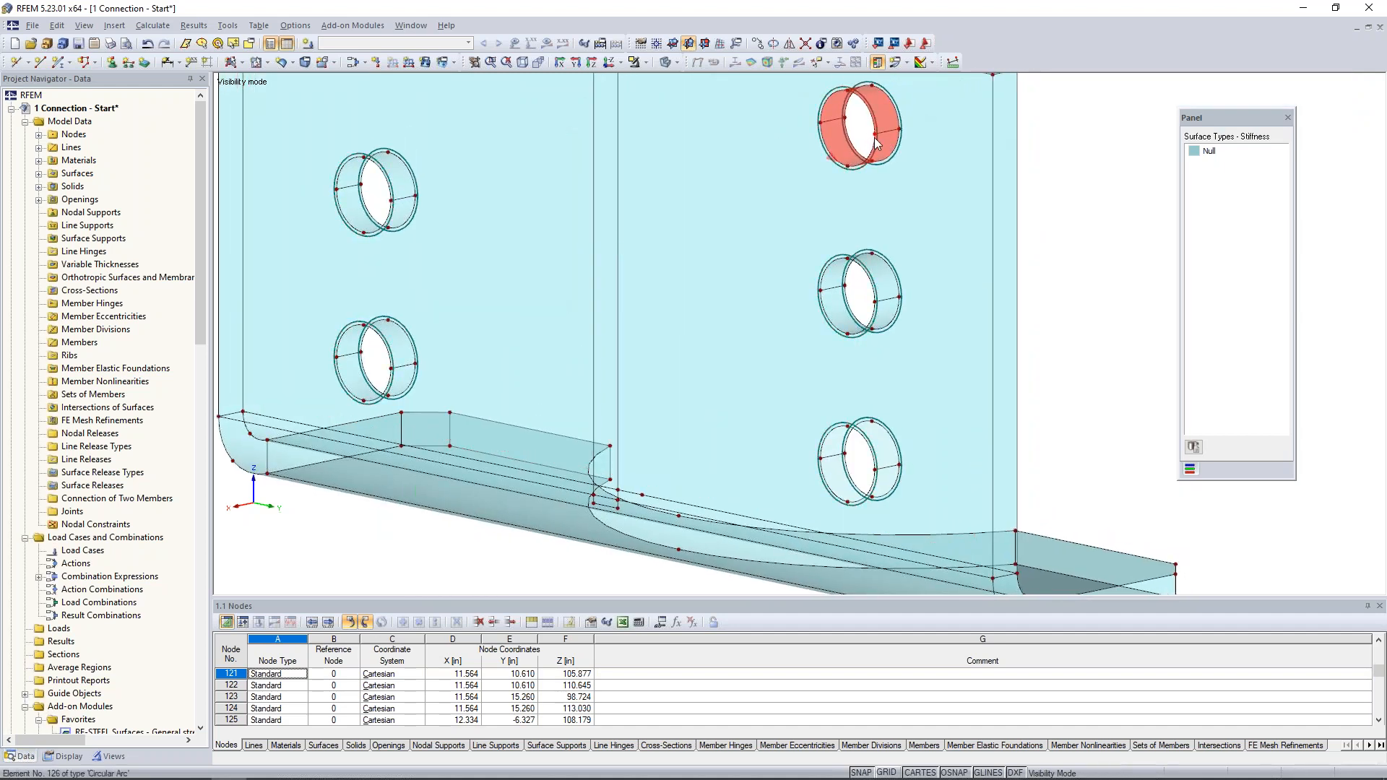
{"action": "left_click_drag", "start_coordinate": [875, 135], "coordinate": [875, 470], "text": "ctrl"}
{"action": "scroll", "coordinate": [1079, 371], "scroll_direction": "down", "scroll_amount": 6}
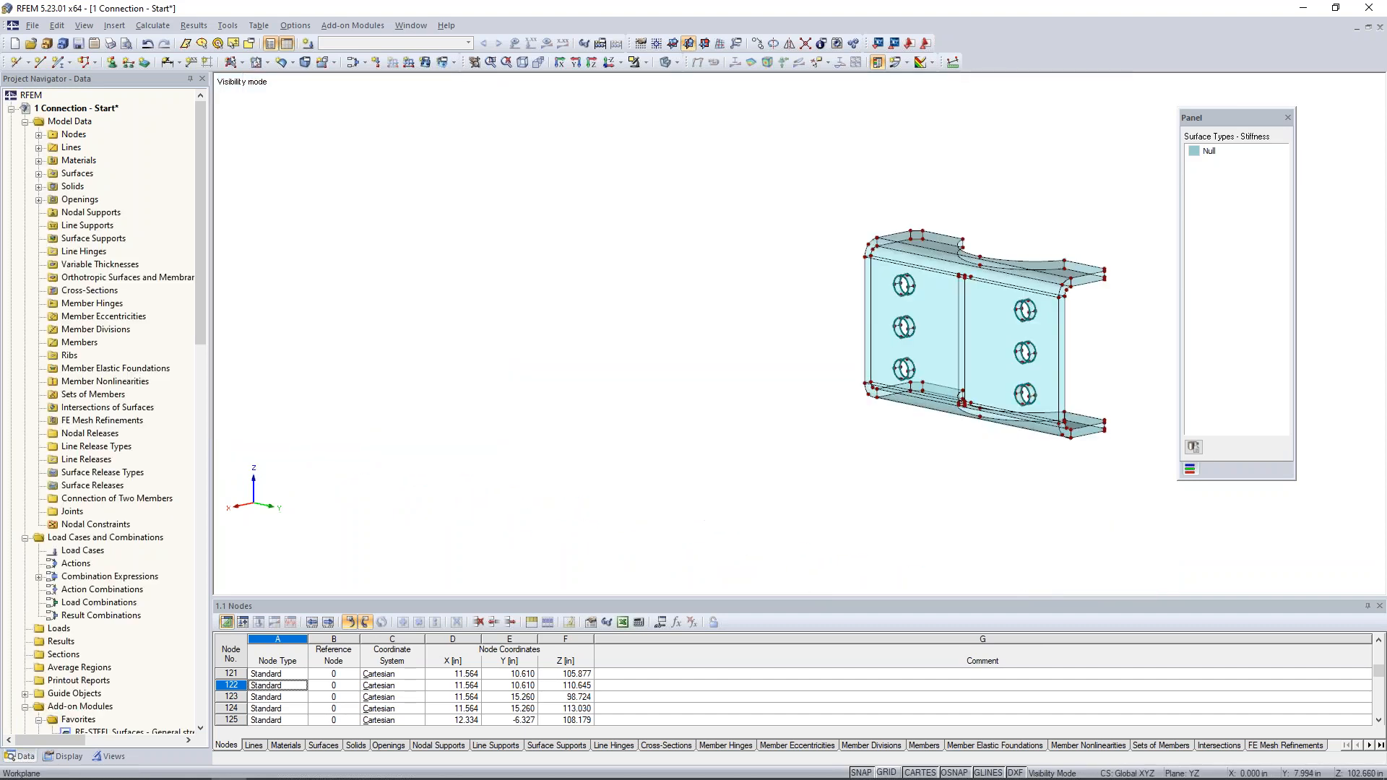
- Connect the crossing and touching lines across the entire bent plate
{"action": "middle_click_drag", "start_coordinate": [1074, 357], "coordinate": [848, 355]}
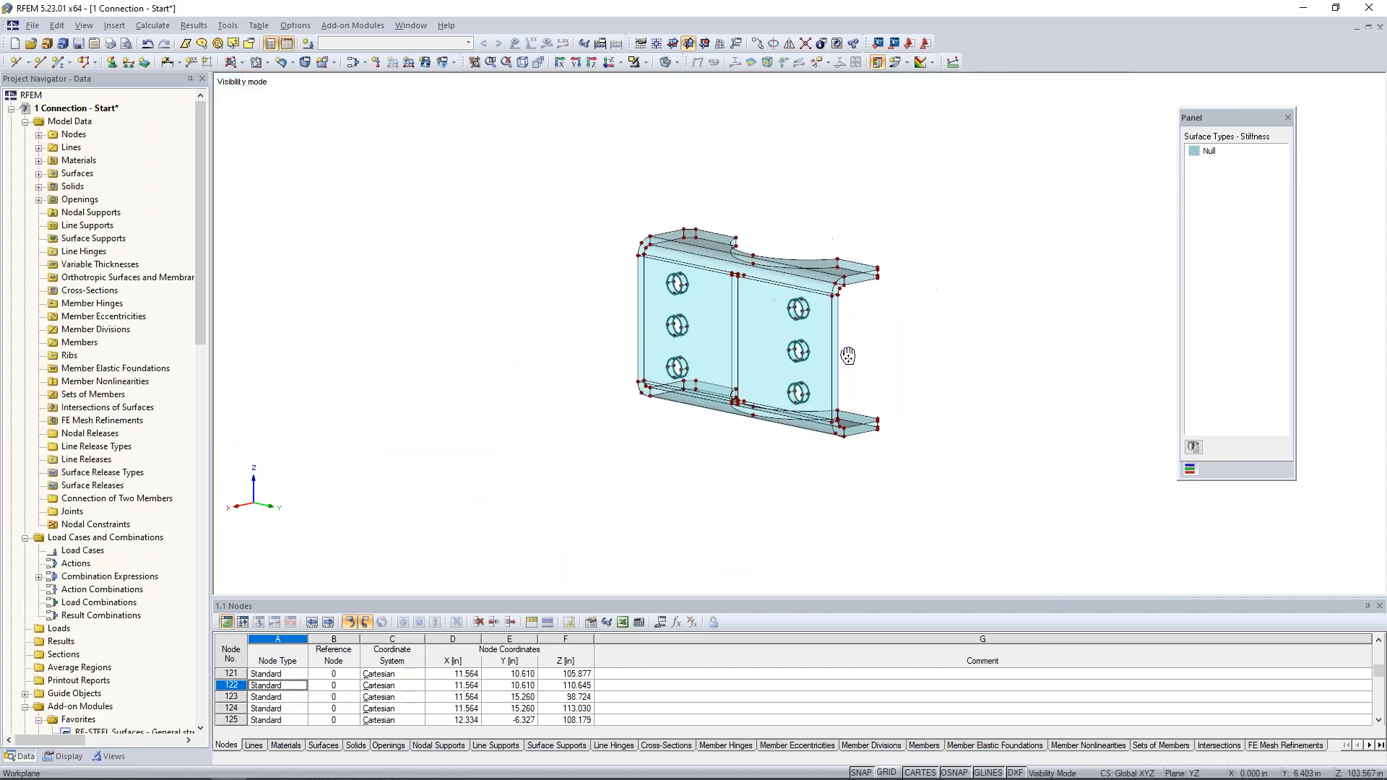
{"action": "left_click", "coordinate": [806, 44]}
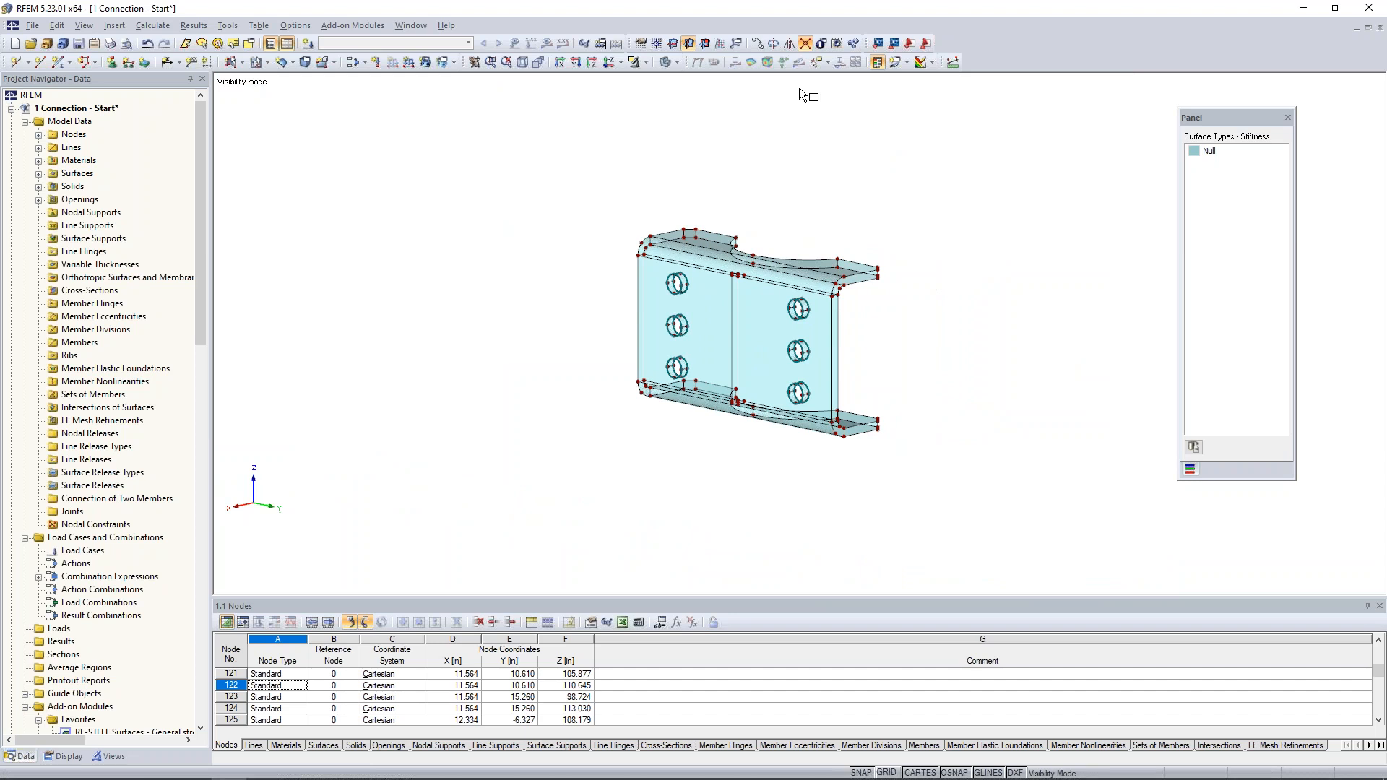
{"action": "left_click_drag", "start_coordinate": [564, 154], "coordinate": [1028, 520]}
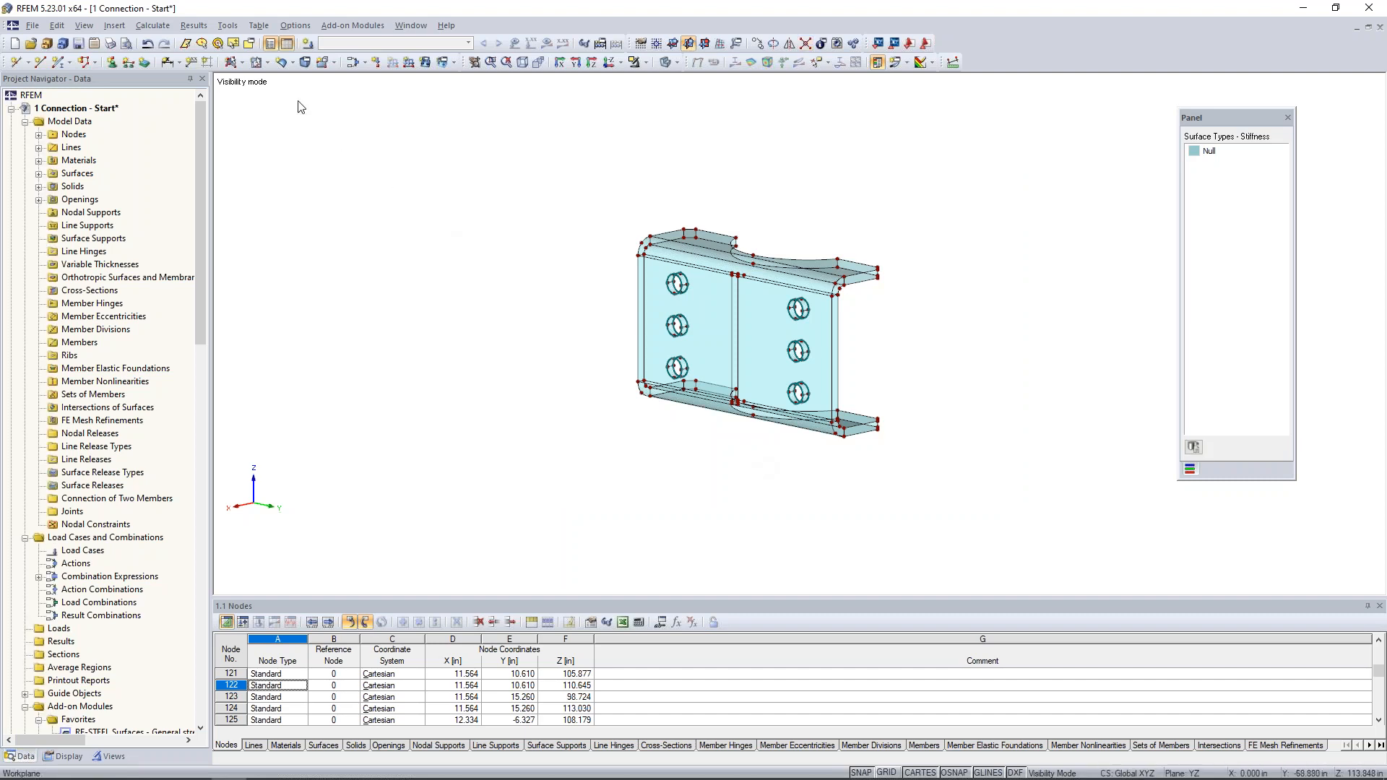
- Create solid 2 for the bent plate in Steel A36 from all of its boundary surfaces, 9-50
{"action": "left_click", "coordinate": [304, 61]}
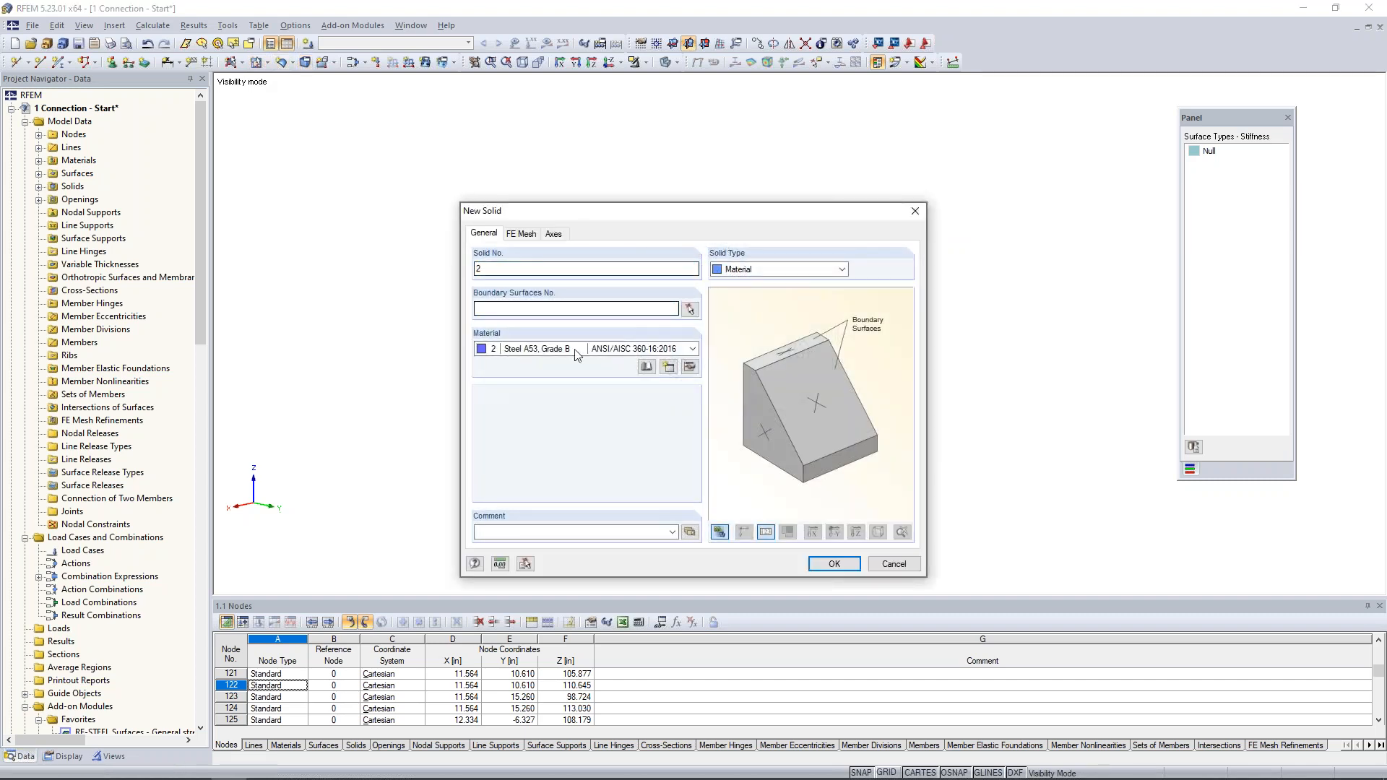
{"action": "left_click", "coordinate": [575, 349]}
{"action": "left_click", "coordinate": [541, 385]}
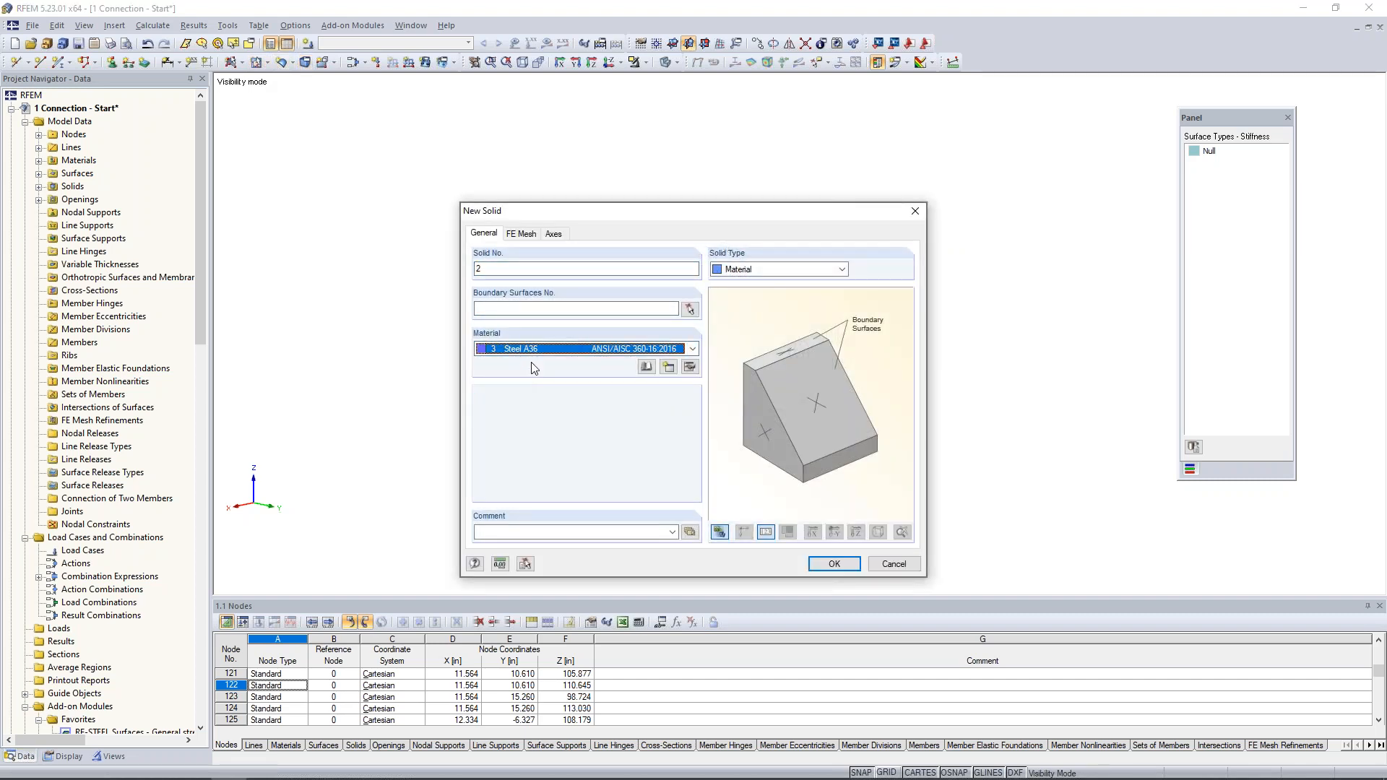
{"action": "left_click", "coordinate": [690, 309]}
{"action": "left_click_drag", "start_coordinate": [596, 181], "coordinate": [935, 494]}
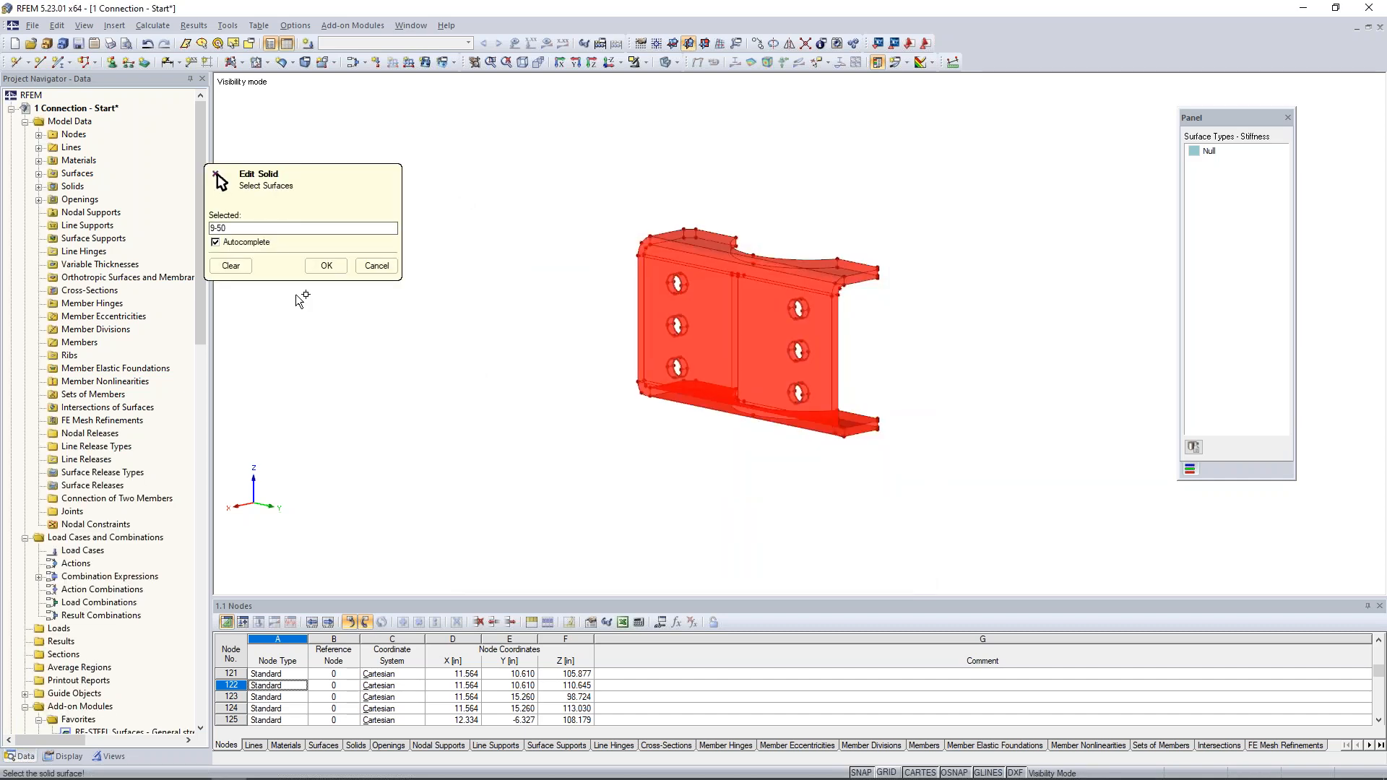
{"action": "left_click", "coordinate": [323, 266]}
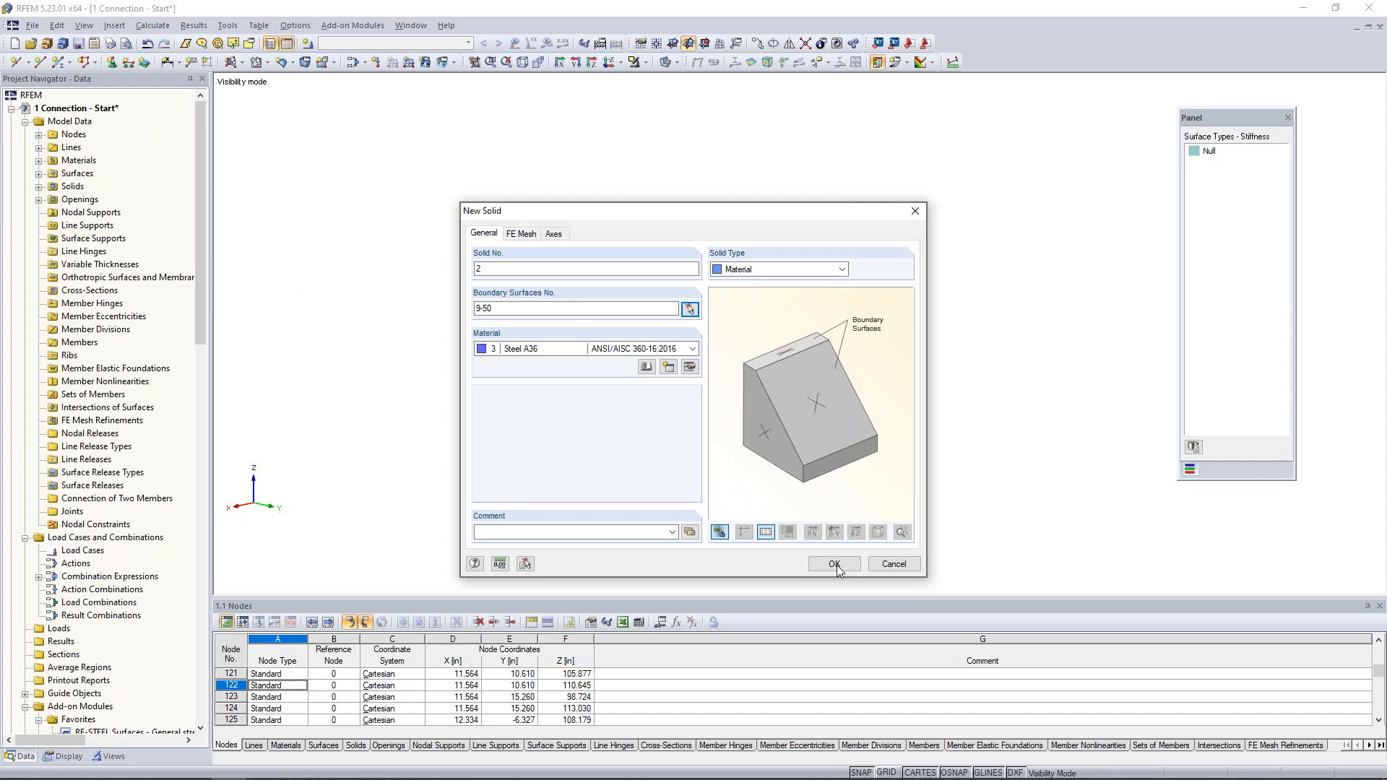
{"action": "left_click", "coordinate": [834, 564]}
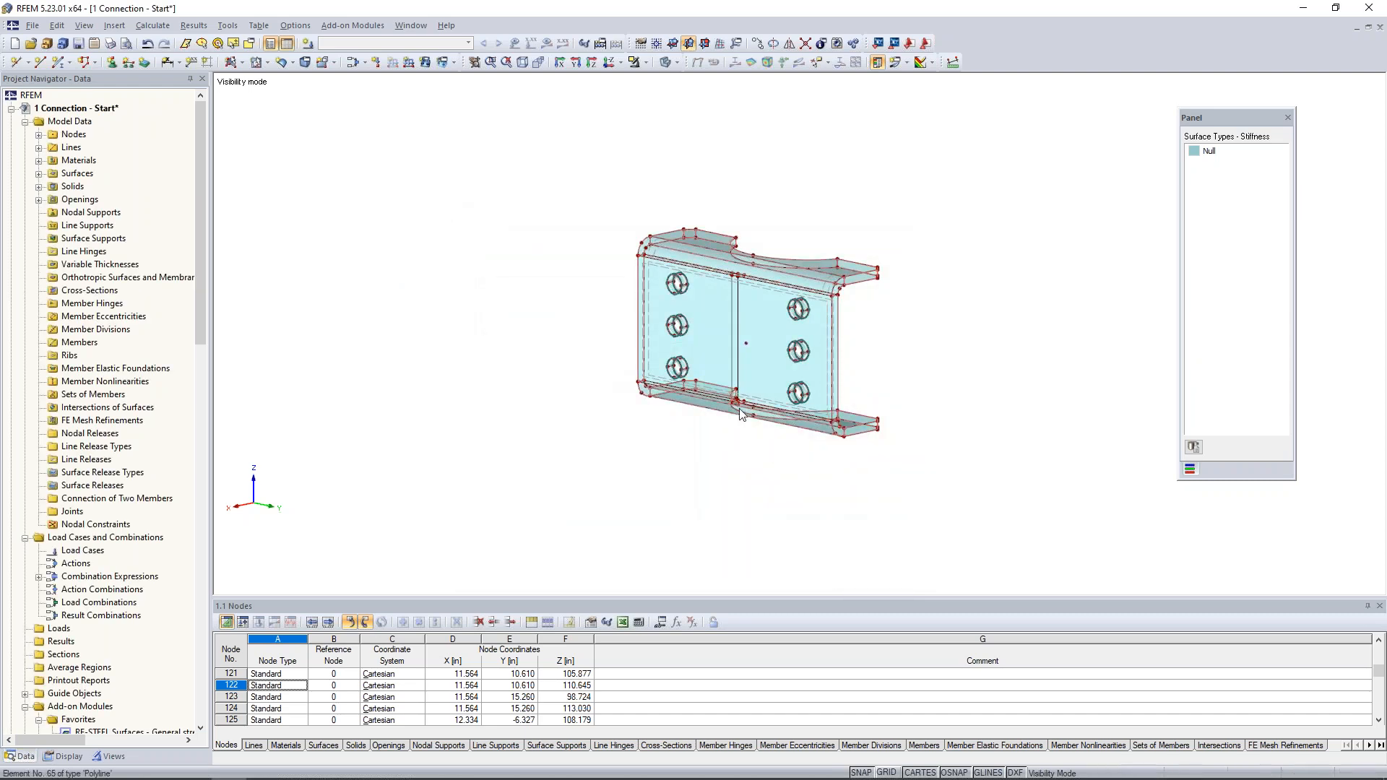
- Leave visibility mode to show the whole model and colour the graphics according to material
{"action": "scroll", "coordinate": [740, 465], "scroll_direction": "up", "scroll_amount": 3}
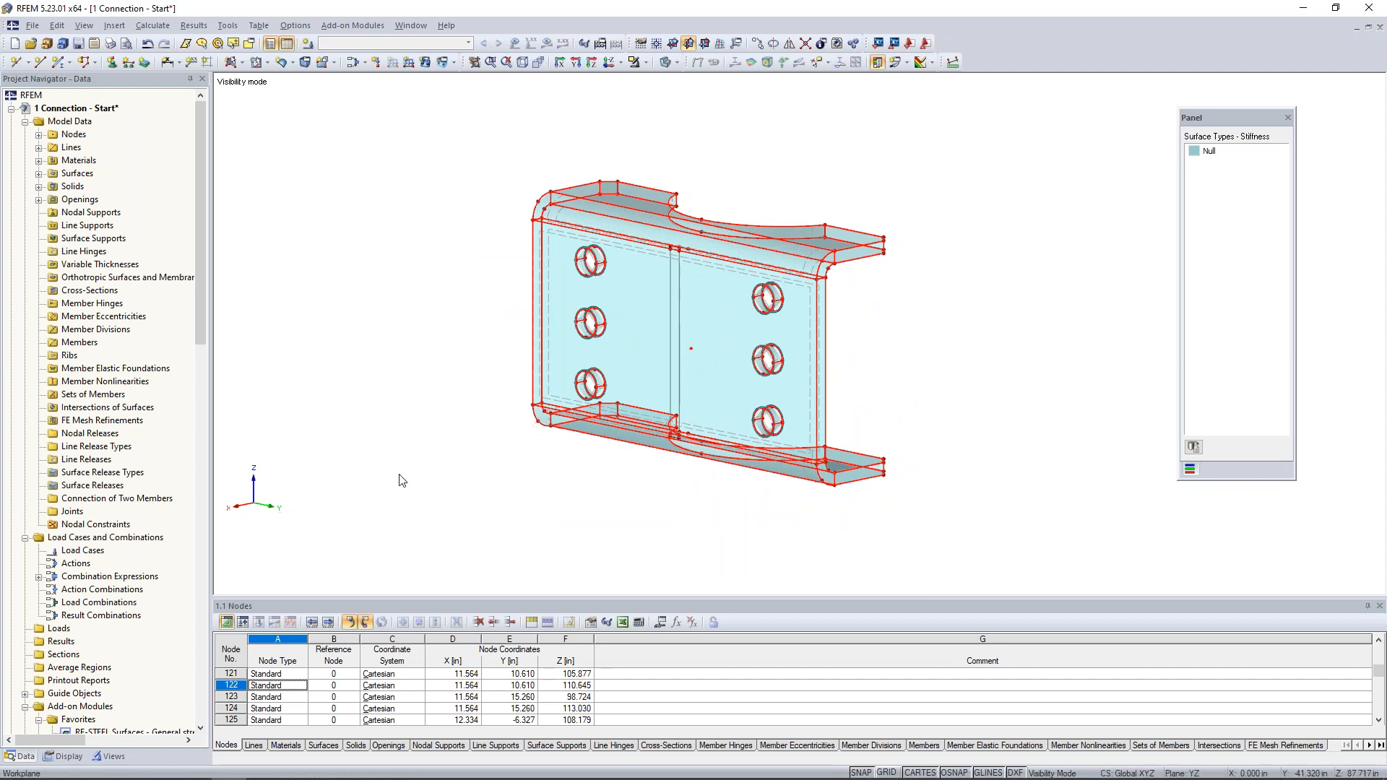
{"action": "left_click", "coordinate": [636, 63]}
{"action": "left_click", "coordinate": [658, 186]}
{"action": "left_click", "coordinate": [66, 756]}
{"action": "scroll", "coordinate": [106, 553], "scroll_direction": "down", "scroll_amount": 10}
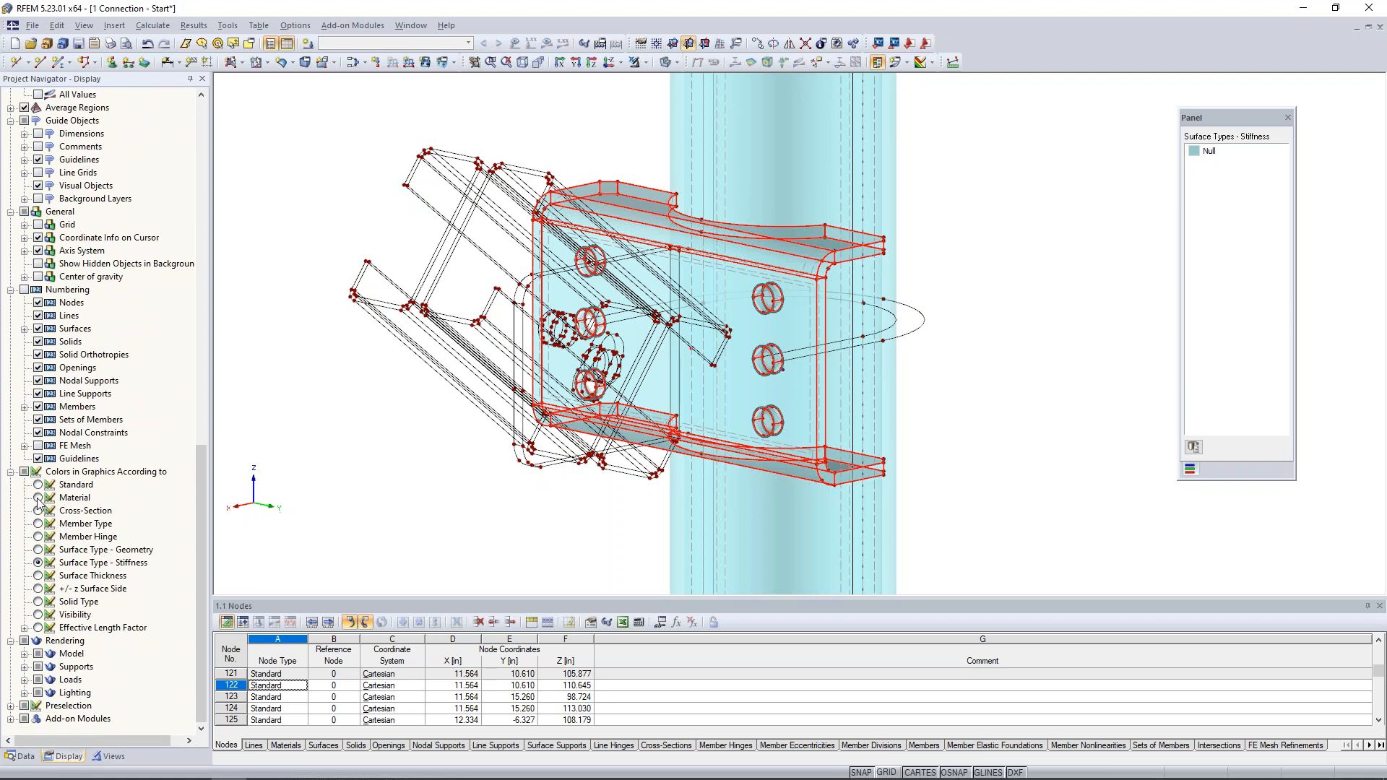
{"action": "left_click", "coordinate": [39, 498]}
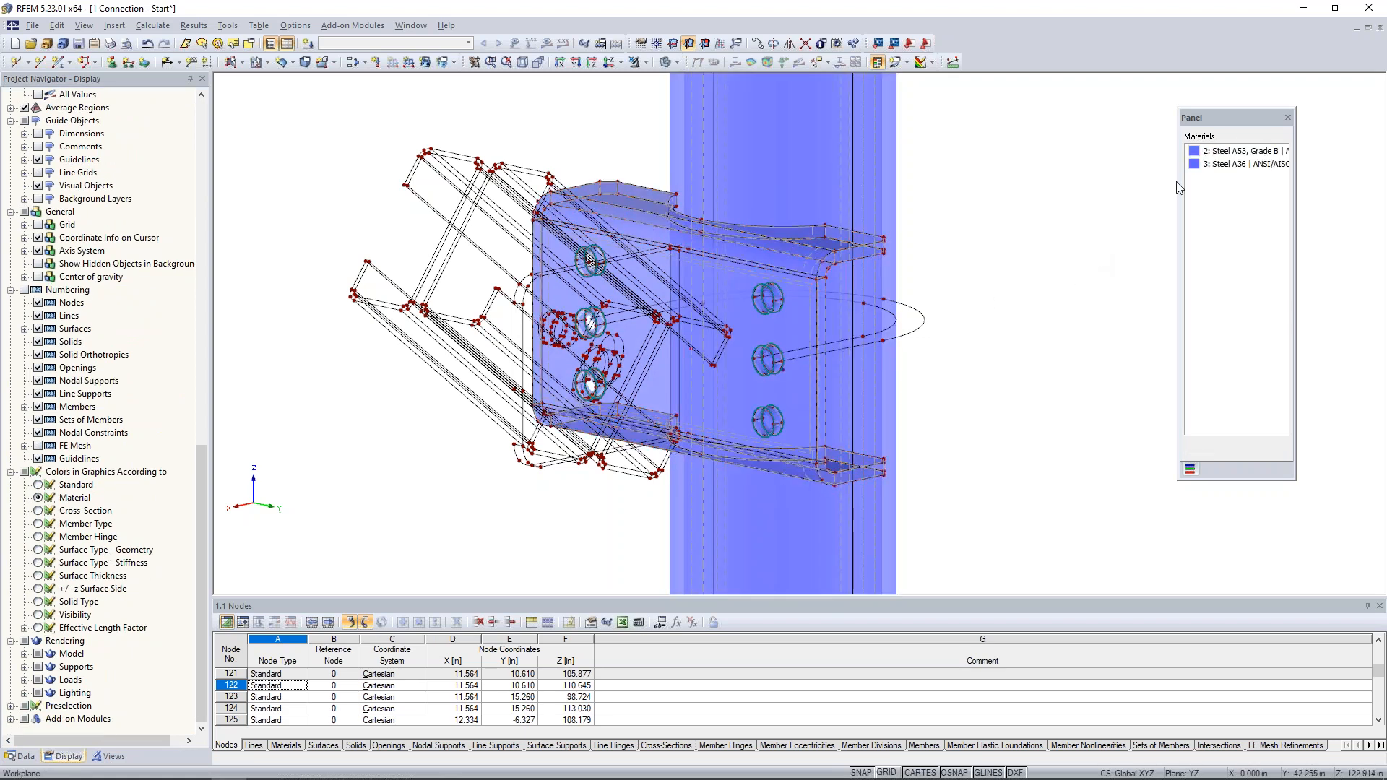
- Set the display colour of the Steel A53, Grade B material to bright green
{"action": "left_click", "coordinate": [1193, 152]}
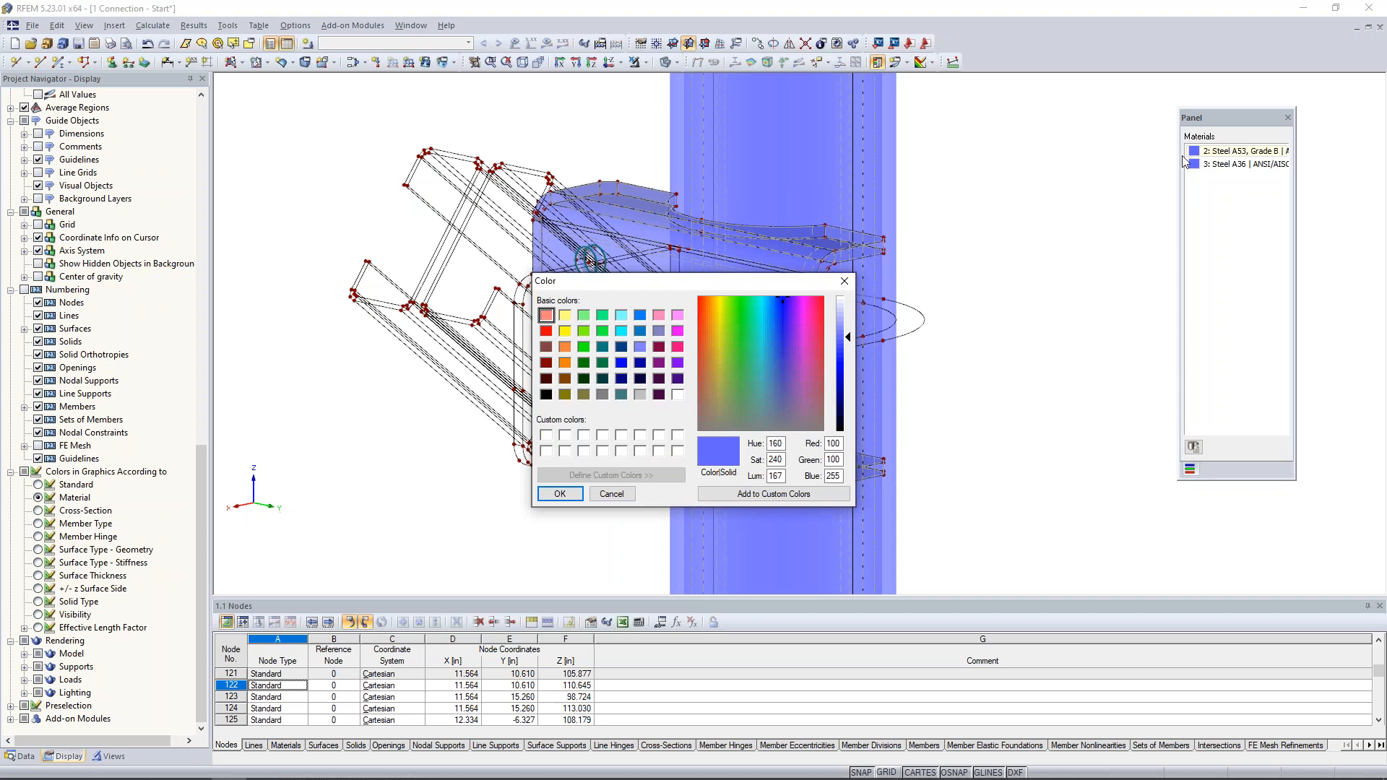
{"action": "left_click", "coordinate": [583, 346]}
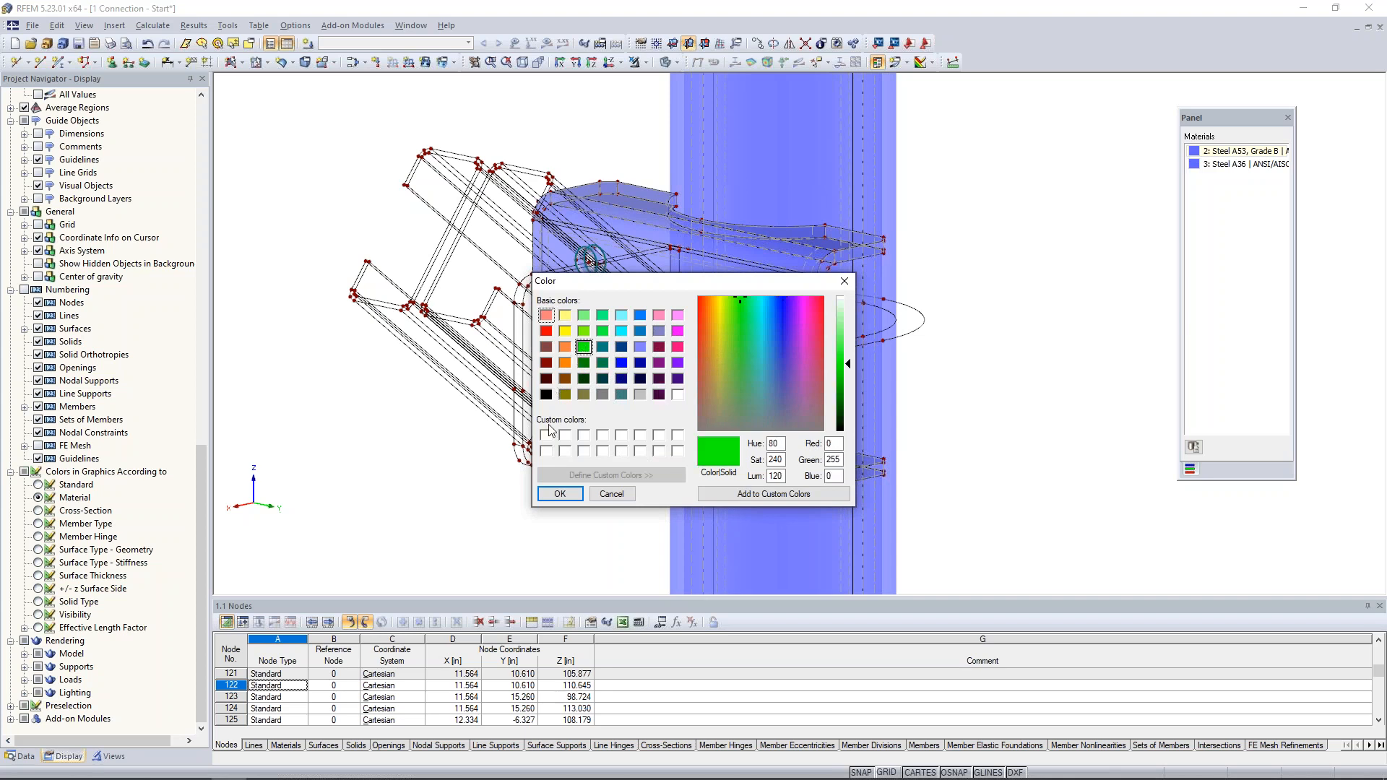
{"action": "left_click", "coordinate": [559, 493]}
- Examine how the curved cutout of the plate's upper flange meets the pipe's outer surface
{"action": "middle_click_drag", "start_coordinate": [1032, 323], "coordinate": [879, 429], "text": "ctrl"}
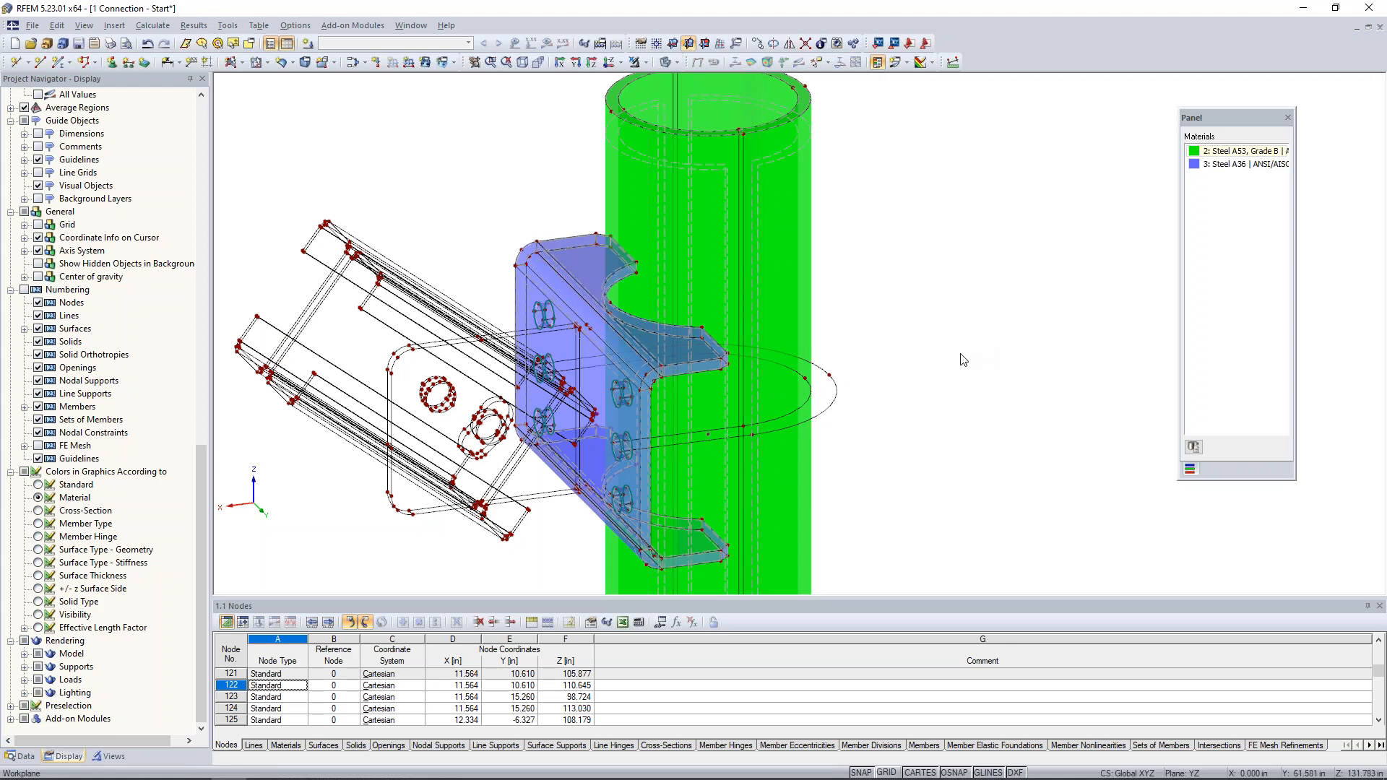
{"action": "scroll", "coordinate": [892, 338], "scroll_direction": "up", "scroll_amount": 2}
{"action": "middle_click_drag", "start_coordinate": [899, 325], "coordinate": [905, 332], "text": "ctrl"}
{"action": "scroll", "coordinate": [905, 332], "scroll_direction": "down", "scroll_amount": 1}
{"action": "scroll", "coordinate": [560, 303], "scroll_direction": "up", "scroll_amount": 4}
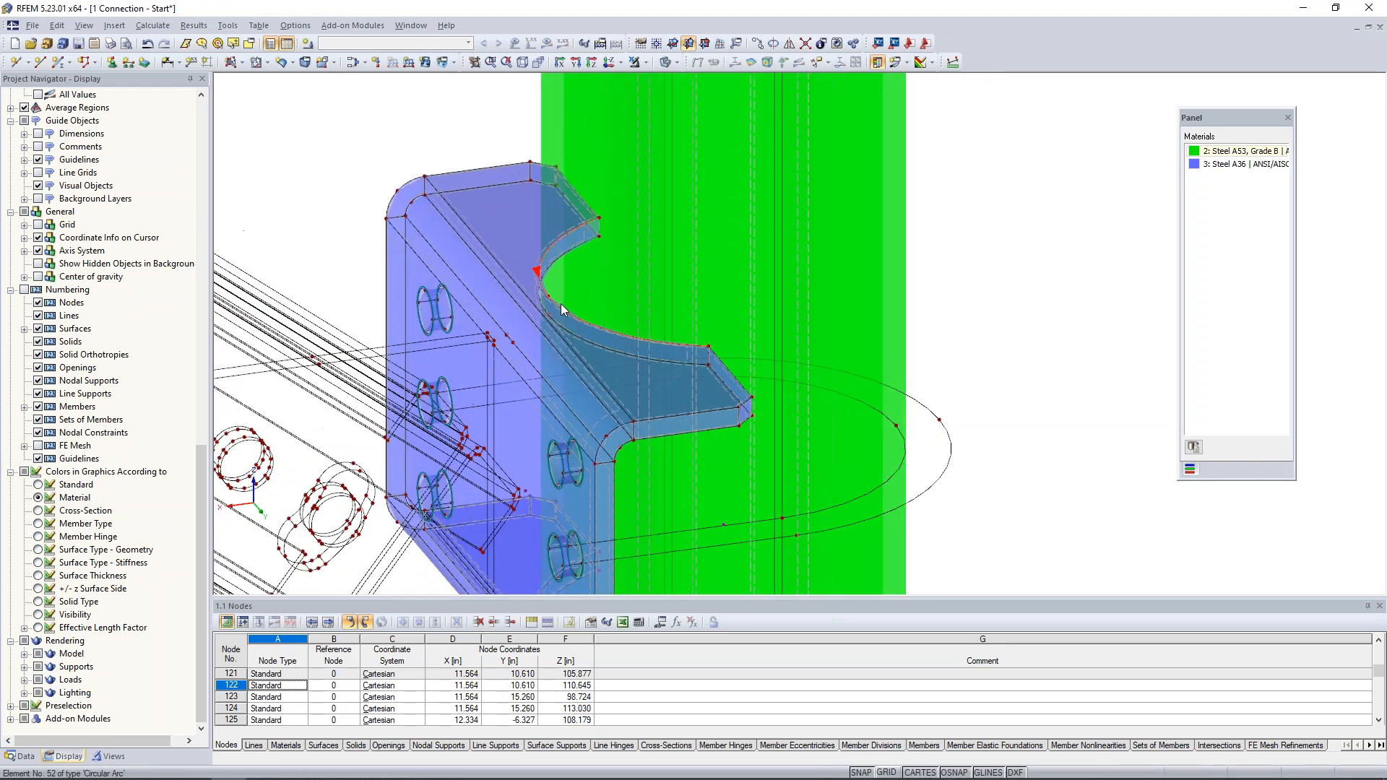
{"action": "scroll", "coordinate": [560, 303], "scroll_direction": "up", "scroll_amount": 2}
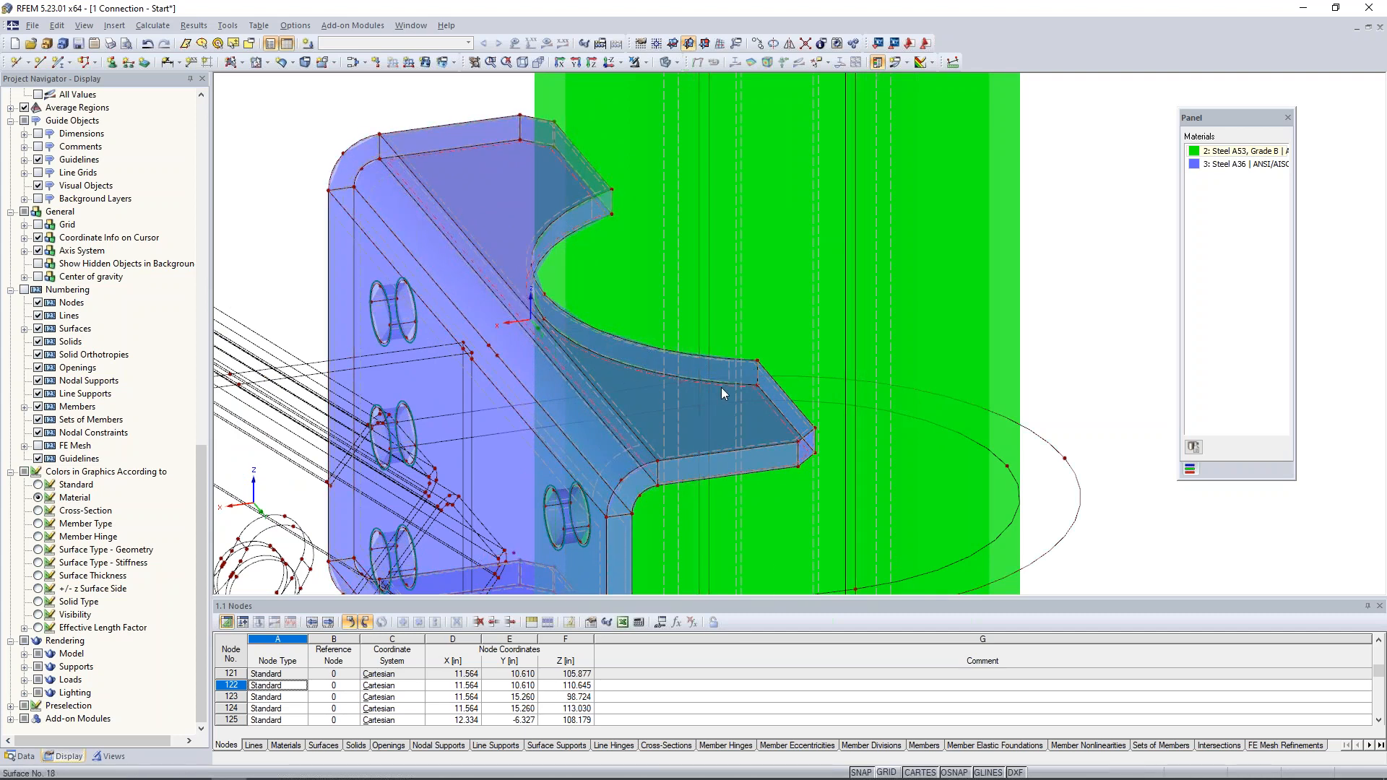
{"action": "scroll", "coordinate": [721, 393], "scroll_direction": "down", "scroll_amount": 2}
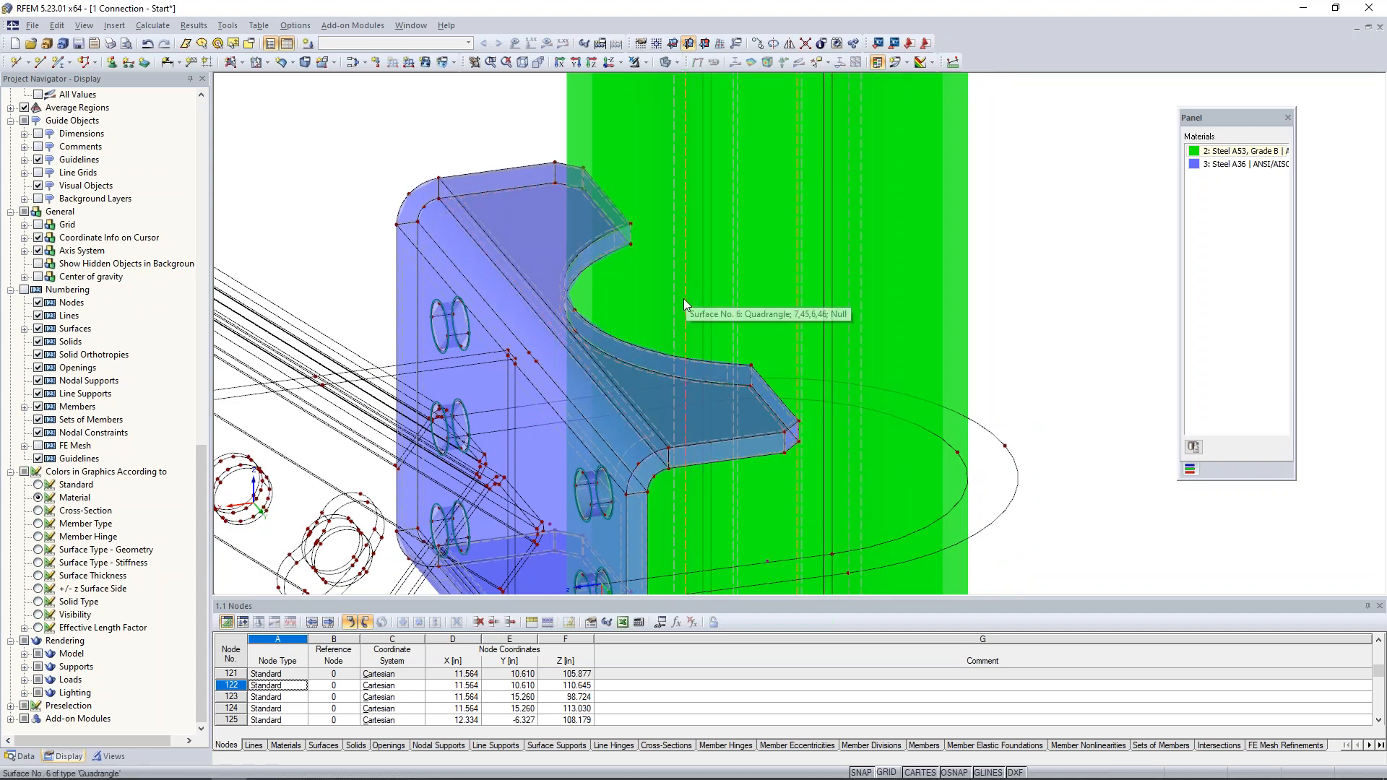
{"action": "scroll", "coordinate": [684, 298], "scroll_direction": "down", "scroll_amount": 1}
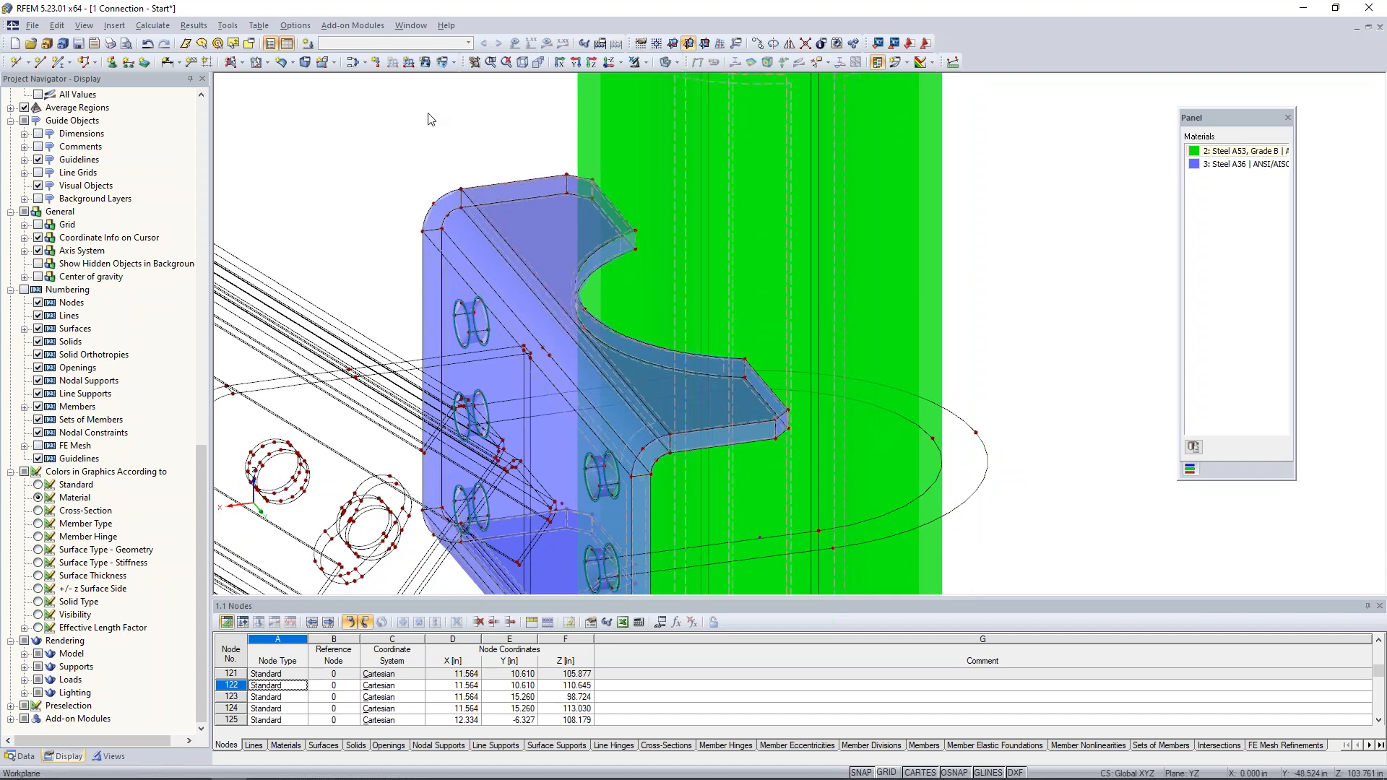
- In wireframe display, create an opening from the four boundary lines of the upper flange's curved contact face against the pipe
{"action": "left_click", "coordinate": [267, 62]}
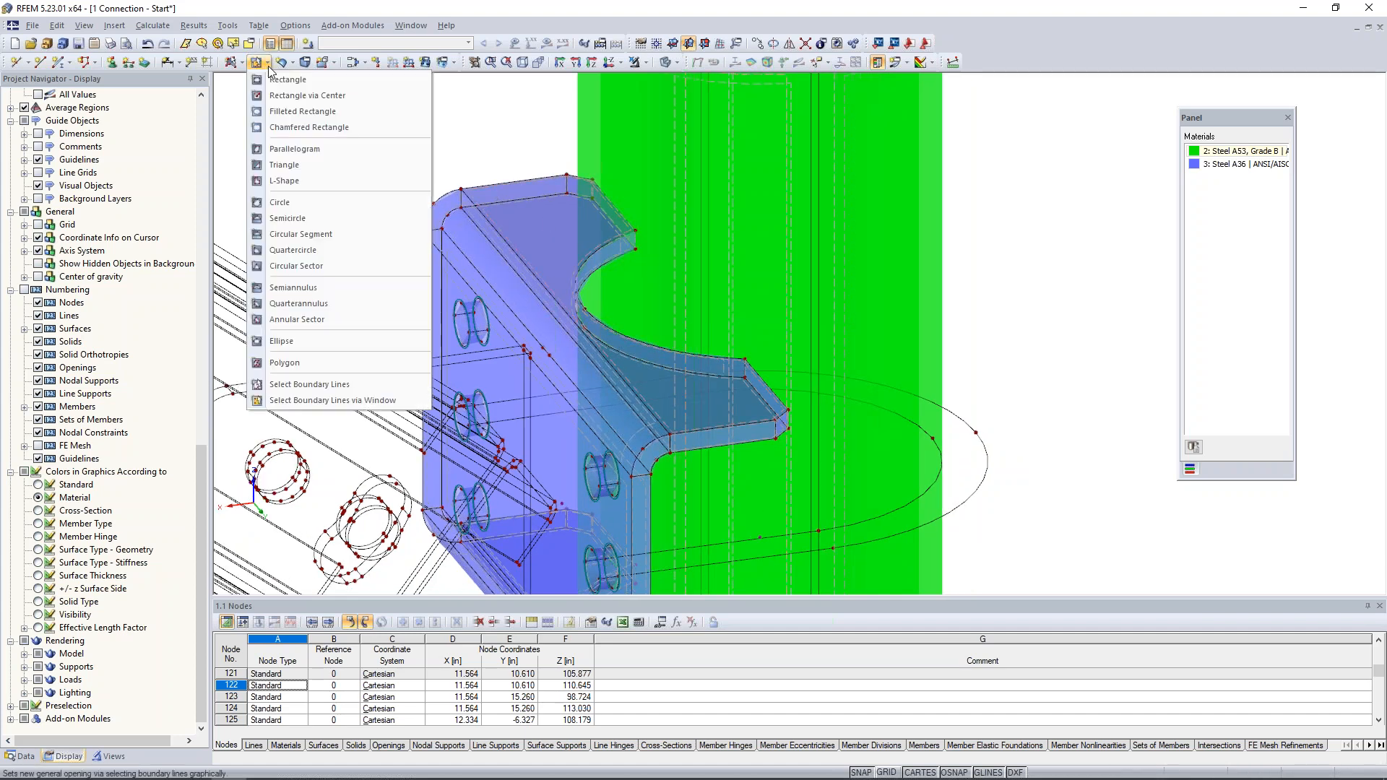
{"action": "left_click", "coordinate": [302, 385]}
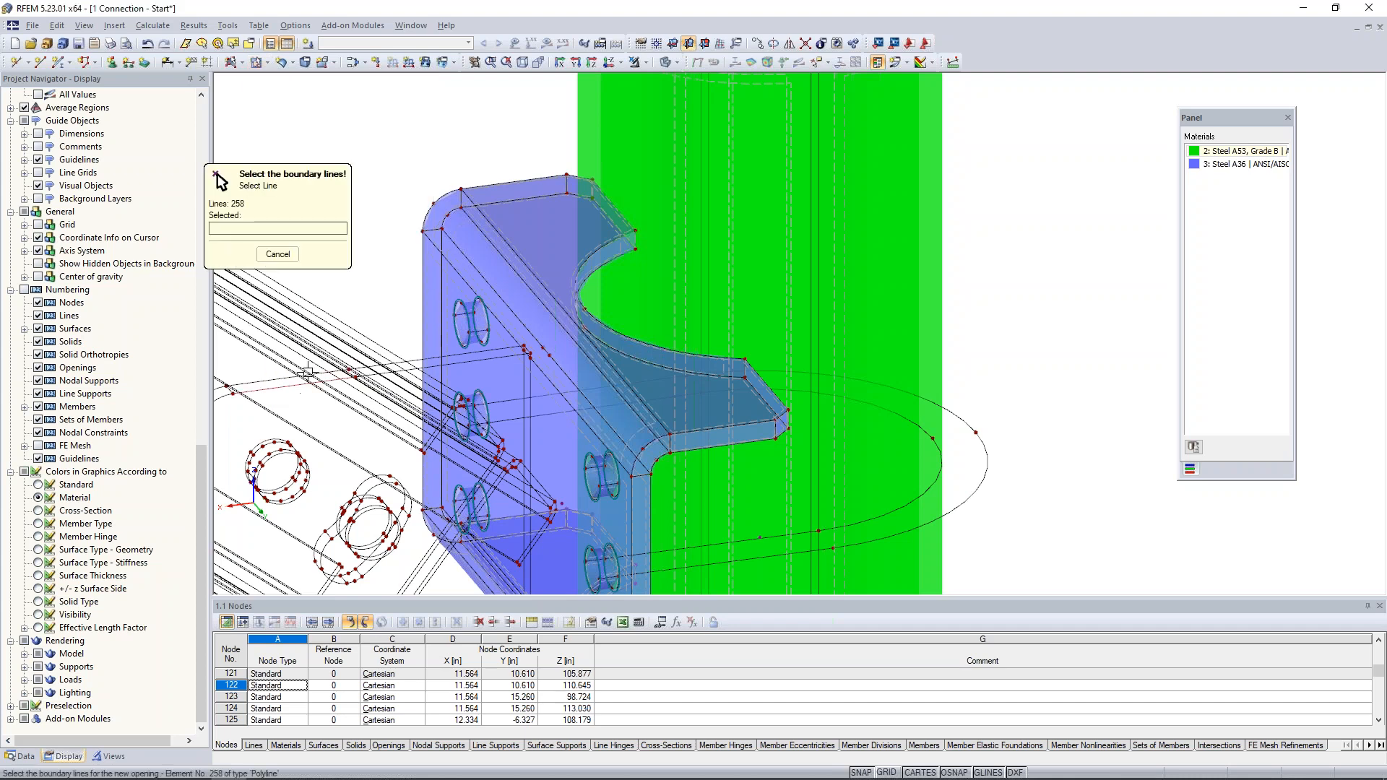
{"action": "left_click", "coordinate": [672, 62]}
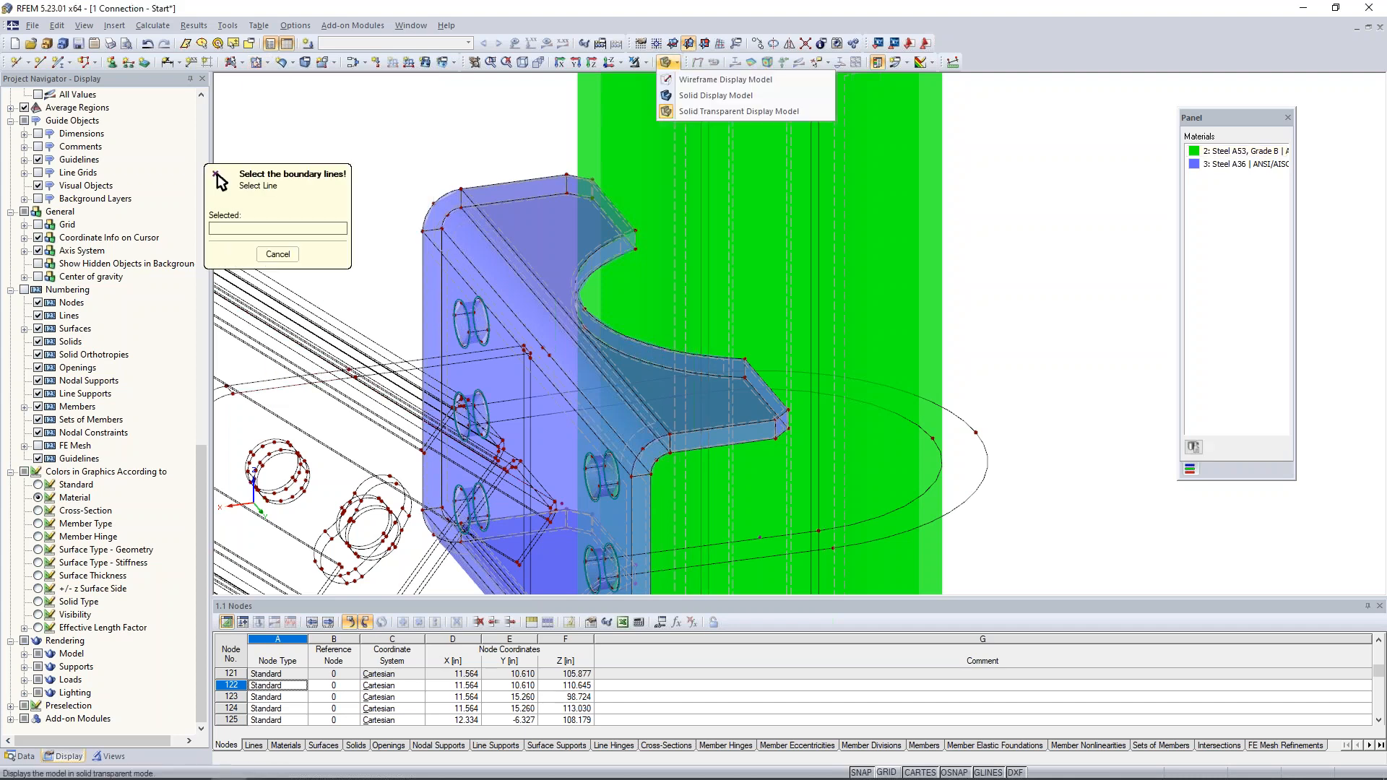
{"action": "left_click", "coordinate": [681, 82]}
{"action": "left_click", "coordinate": [596, 251]}
{"action": "left_click", "coordinate": [635, 239]}
{"action": "left_click", "coordinate": [616, 255]}
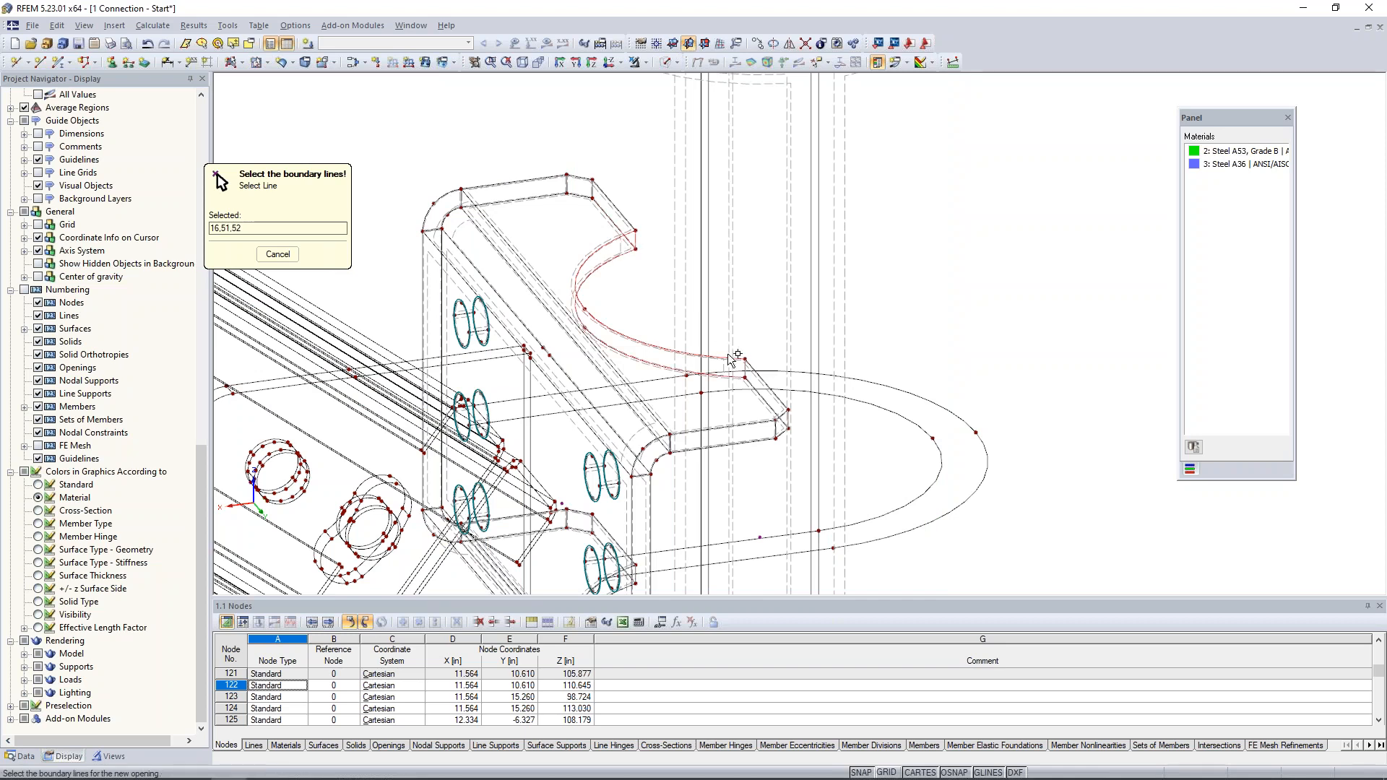
{"action": "left_click", "coordinate": [746, 372]}
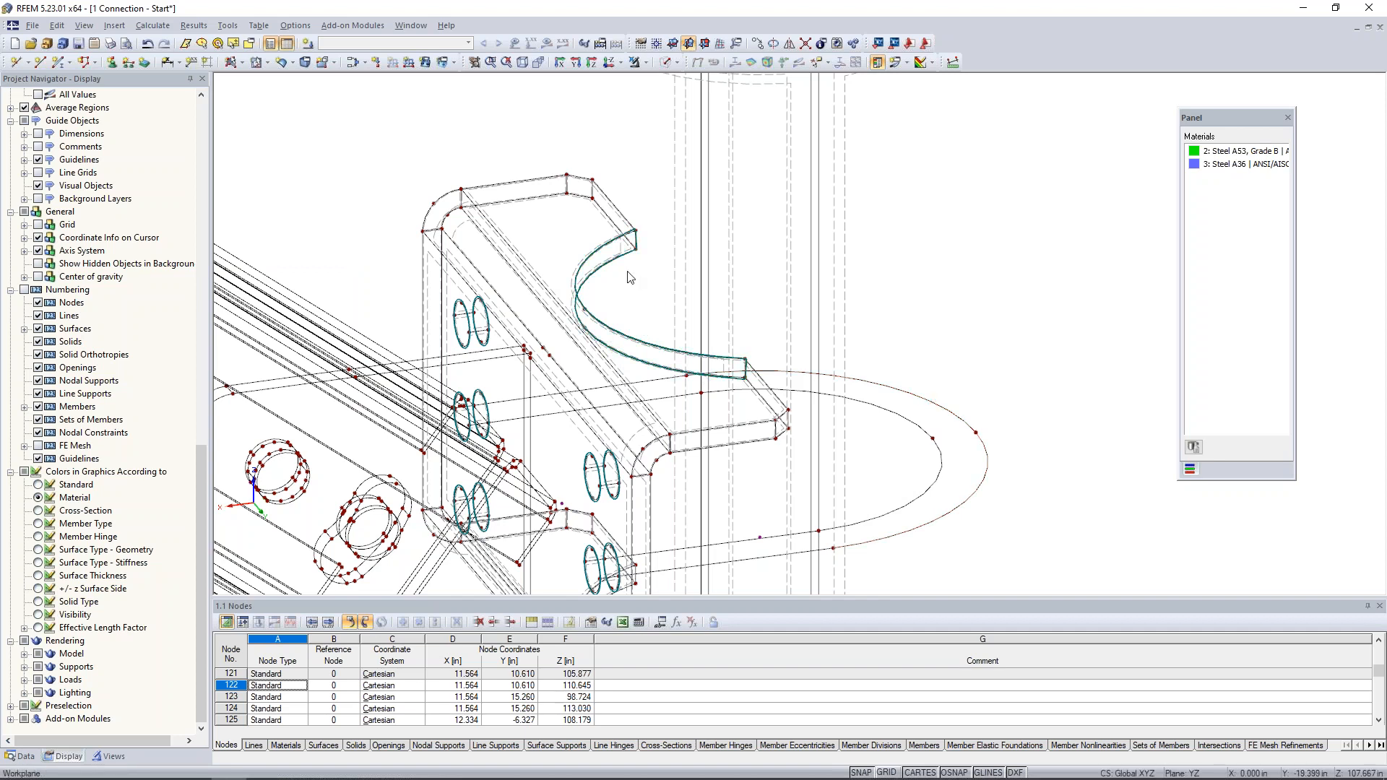
{"action": "scroll", "coordinate": [630, 276], "scroll_direction": "up", "scroll_amount": 2}
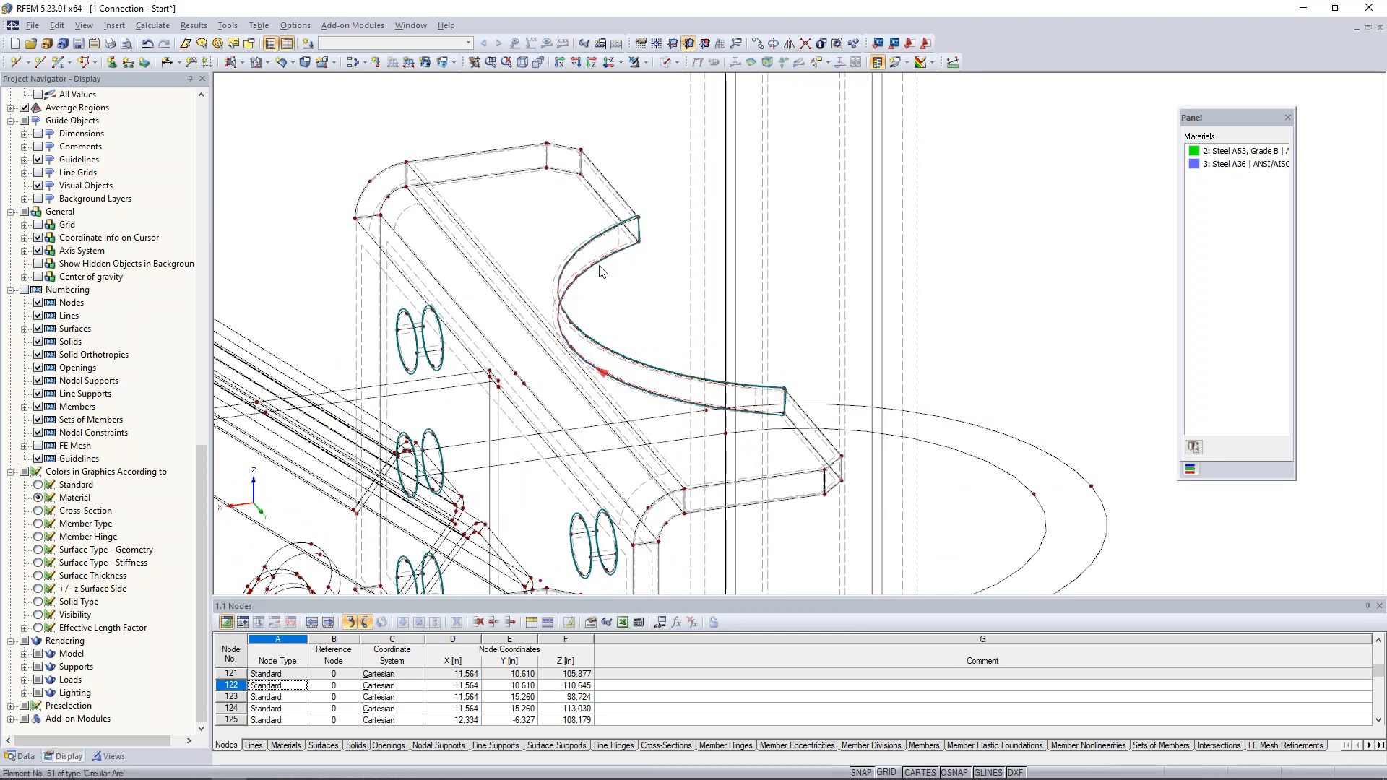
{"action": "scroll", "coordinate": [614, 266], "scroll_direction": "down", "scroll_amount": 1}
{"action": "scroll", "coordinate": [614, 266], "scroll_direction": "down", "scroll_amount": 2}
{"action": "middle_click_drag", "start_coordinate": [928, 334], "coordinate": [923, 226]}
{"action": "scroll", "coordinate": [912, 286], "scroll_direction": "down", "scroll_amount": 1}
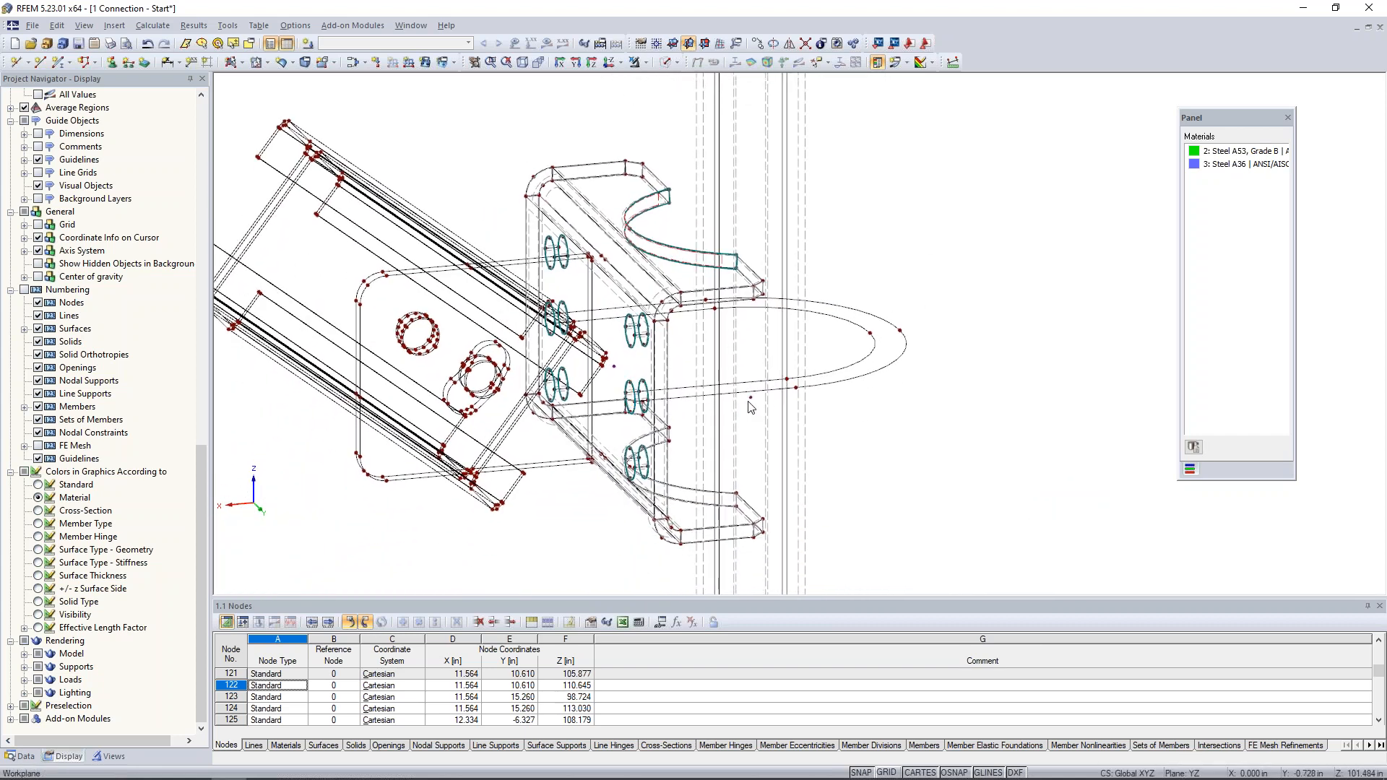
{"action": "double_click", "coordinate": [750, 404]}
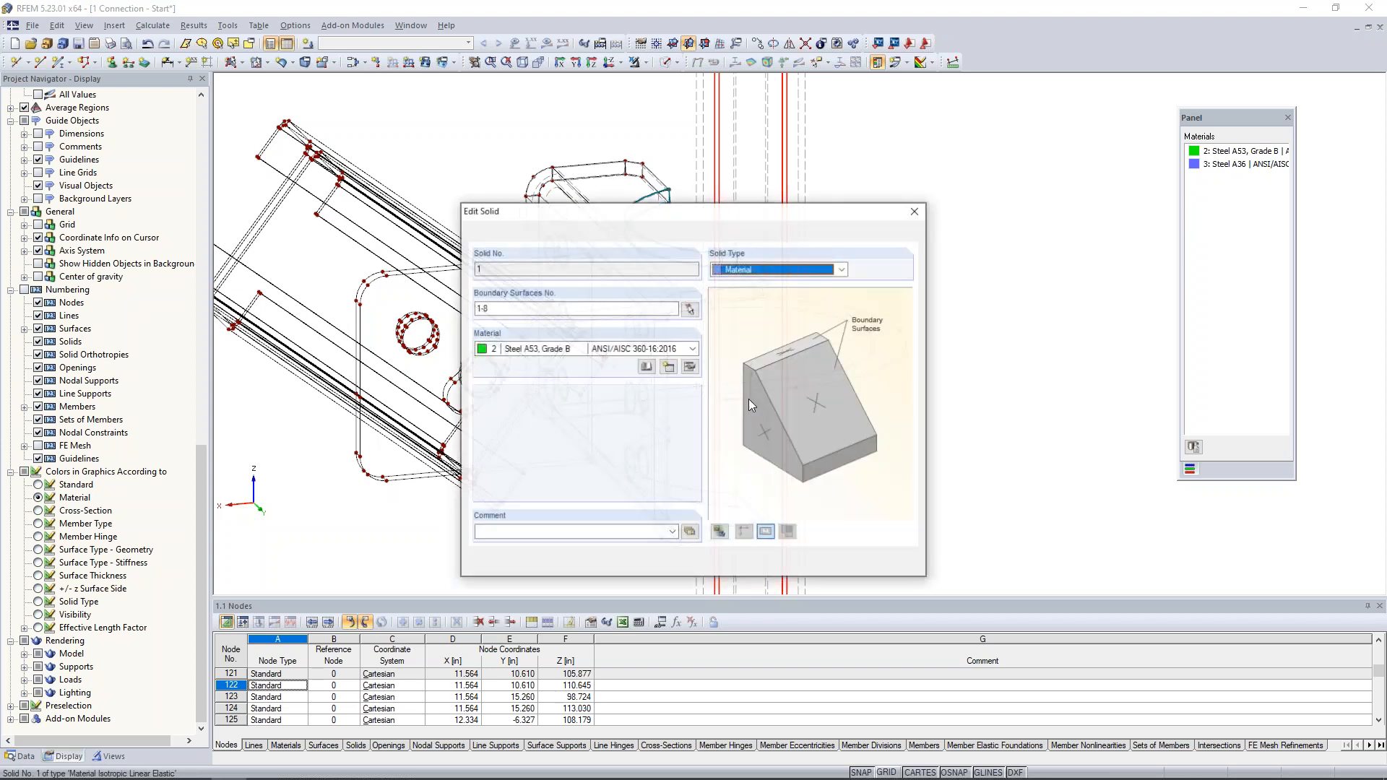
{"action": "left_click", "coordinate": [915, 211]}
- Check in the solid transparent display which pipe surface lies against the plate's flange cutouts
{"action": "middle_click_drag", "start_coordinate": [917, 211], "coordinate": [953, 241], "text": "ctrl"}
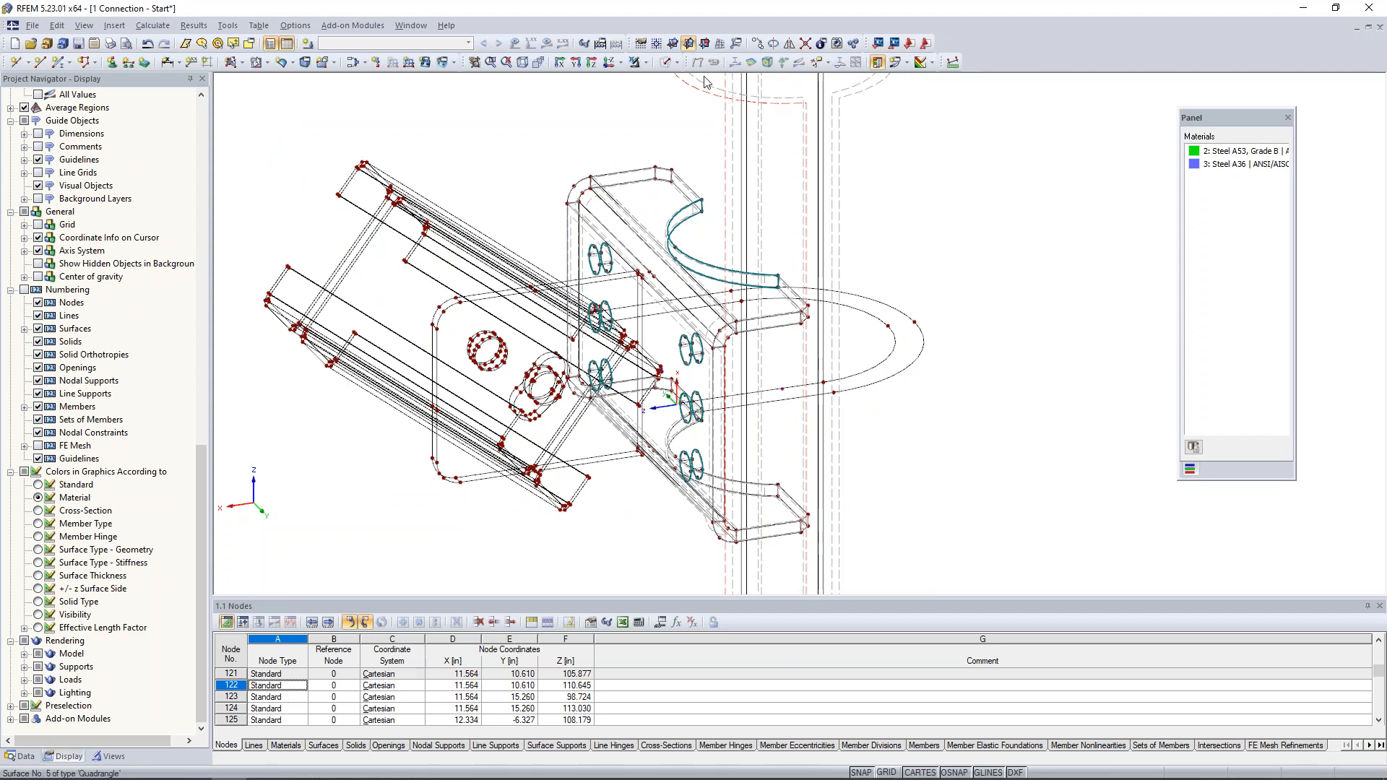
{"action": "left_click", "coordinate": [676, 63]}
{"action": "left_click", "coordinate": [691, 111]}
{"action": "mouse_move", "coordinate": [1026, 195]}
{"action": "middle_mouse_down", "text": "ctrl"}
{"action": "mouse_move", "coordinate": [954, 221]}
{"action": "mouse_move", "coordinate": [1008, 198]}
{"action": "middle_mouse_up", "text": "ctrl"}
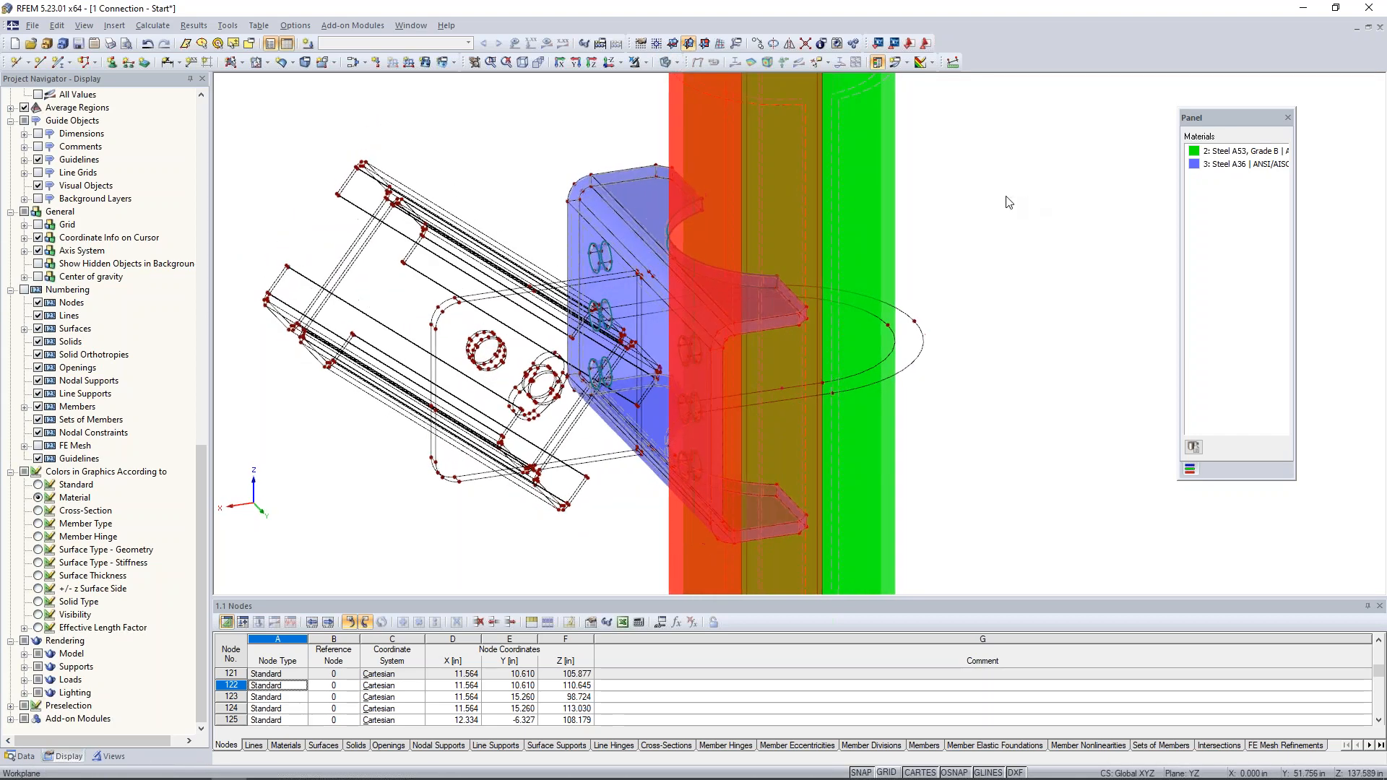
- Return to wireframe display and integrate the upper flange contact opening, number 13, into the pipe's quadrangle surface 5
{"action": "left_click", "coordinate": [676, 63]}
{"action": "left_click", "coordinate": [722, 75]}
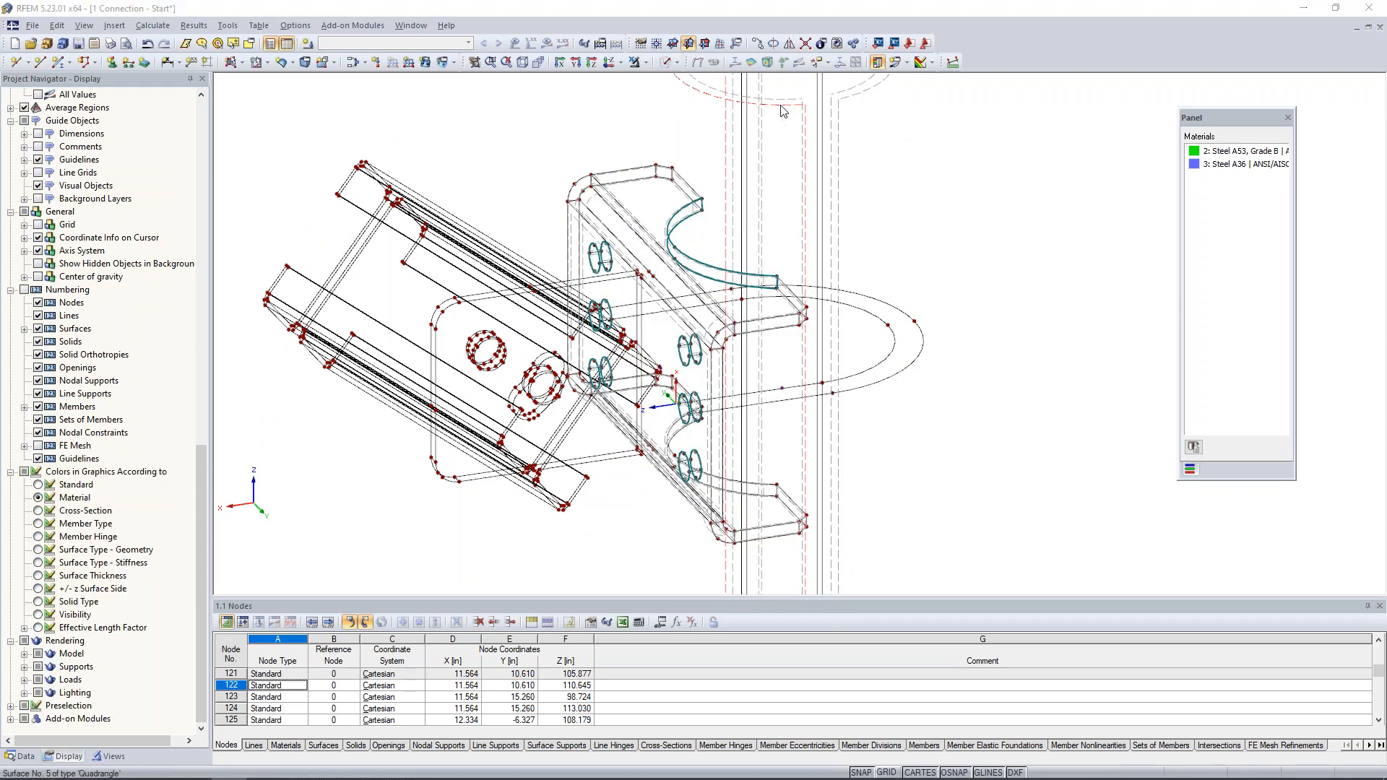
{"action": "double_click", "coordinate": [783, 110]}
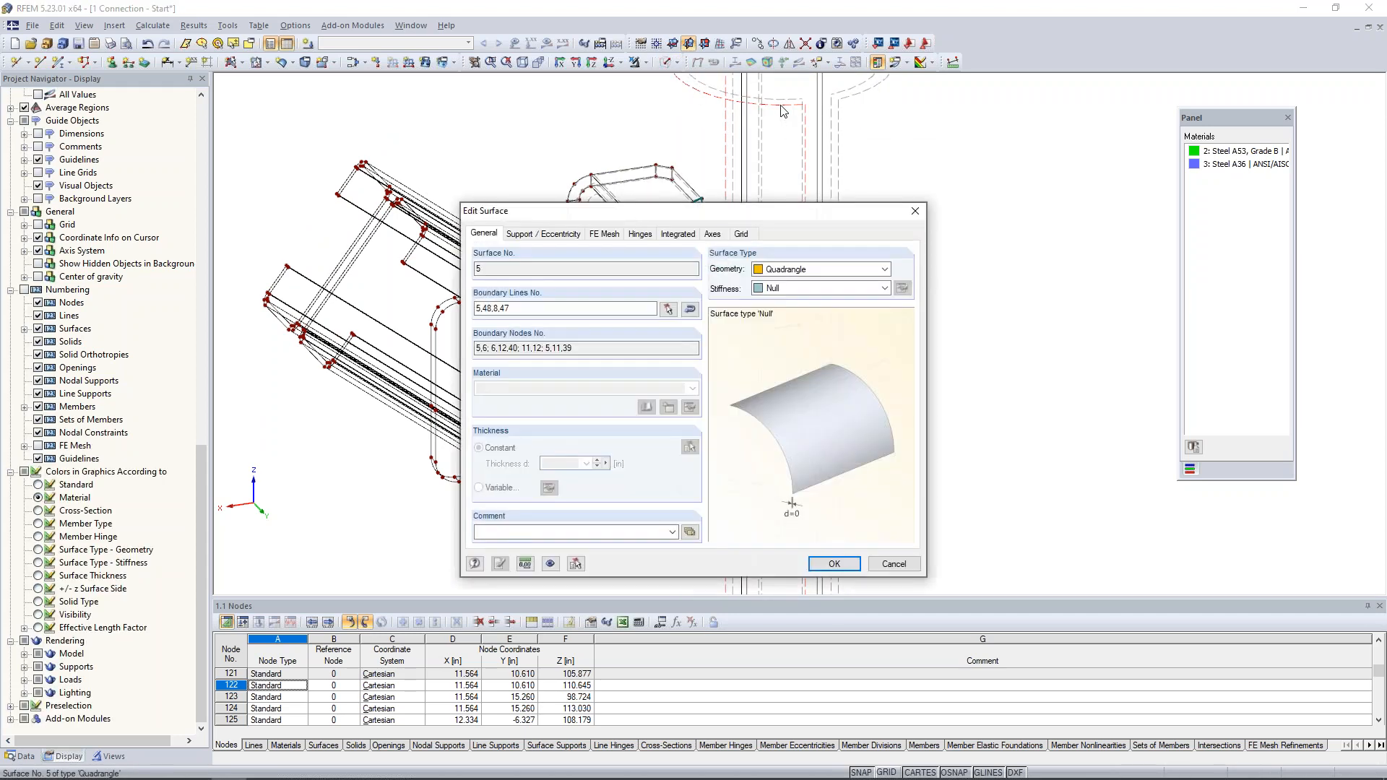
{"action": "left_click", "coordinate": [678, 233]}
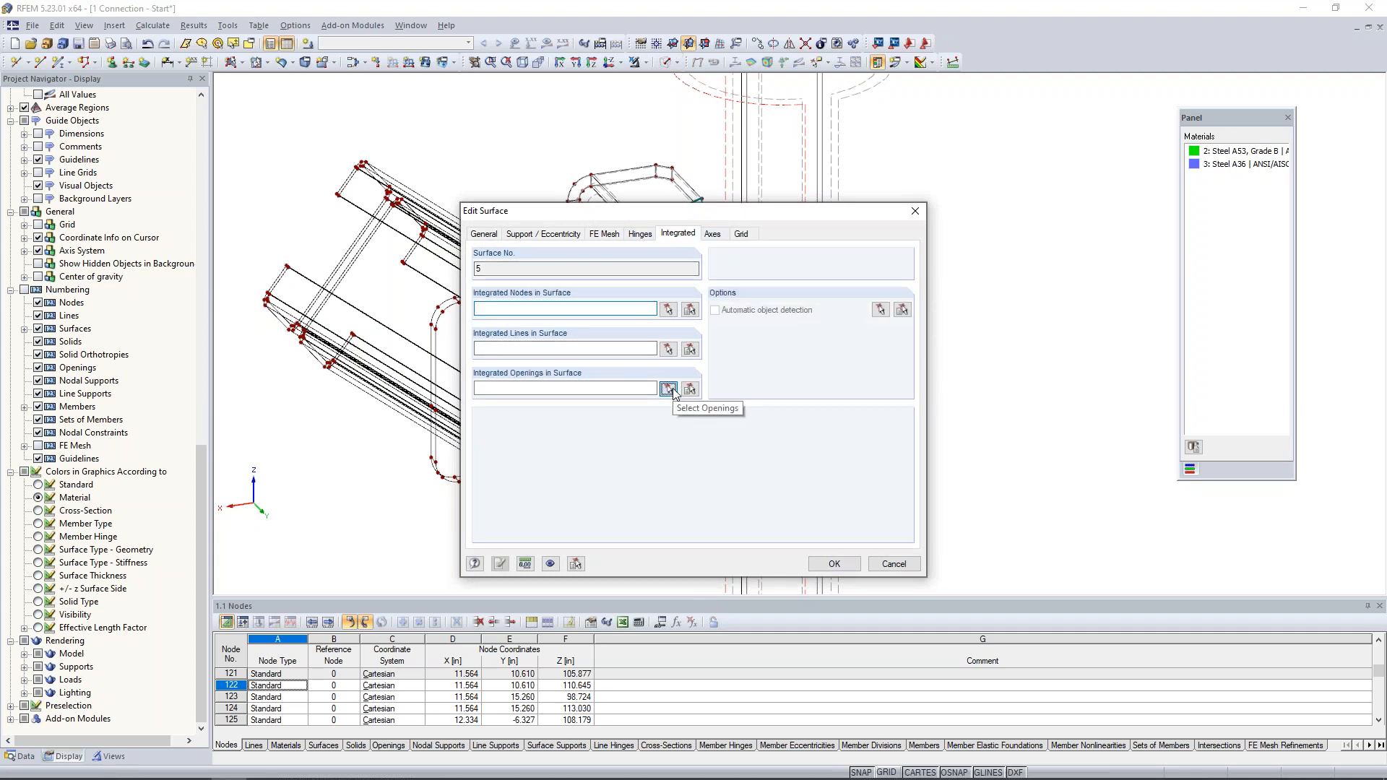
{"action": "left_click", "coordinate": [668, 389]}
{"action": "left_click", "coordinate": [671, 242]}
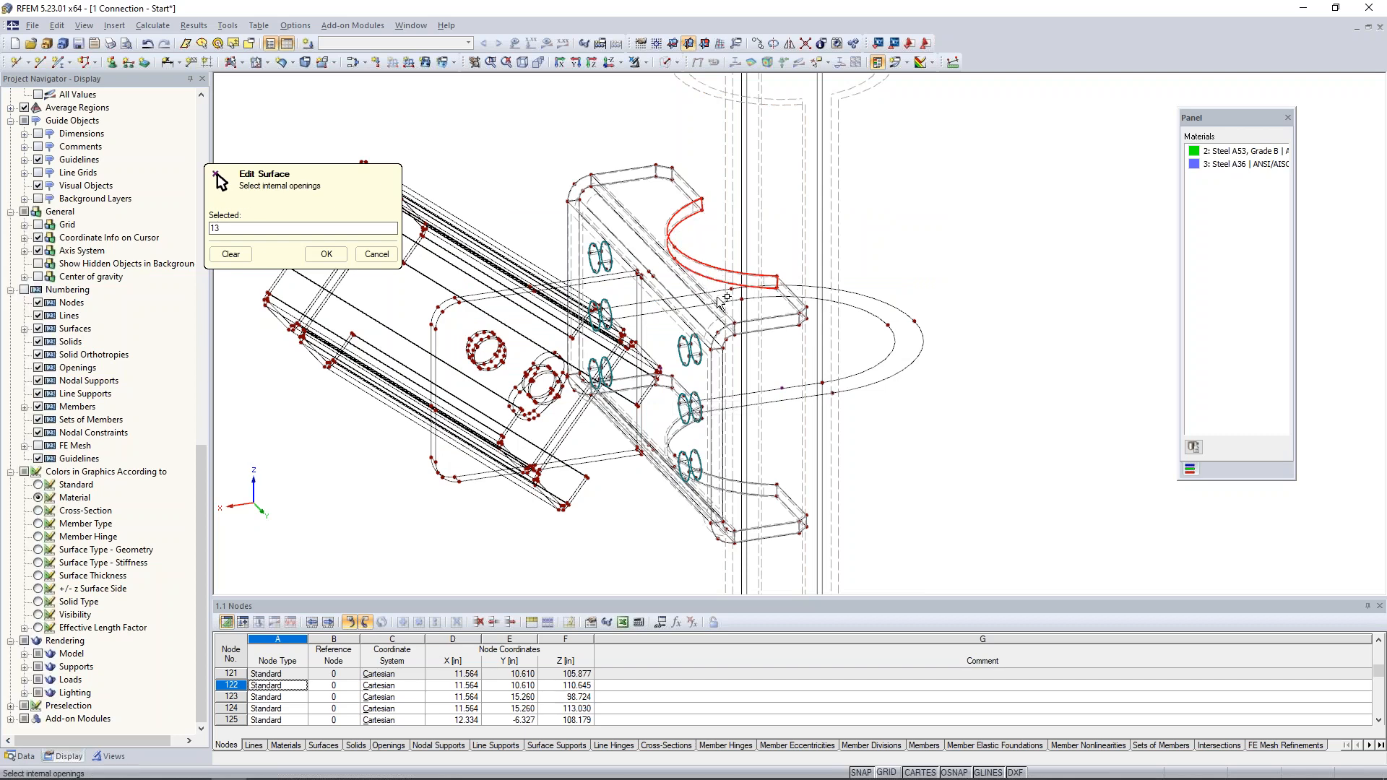
{"action": "left_click", "coordinate": [326, 254]}
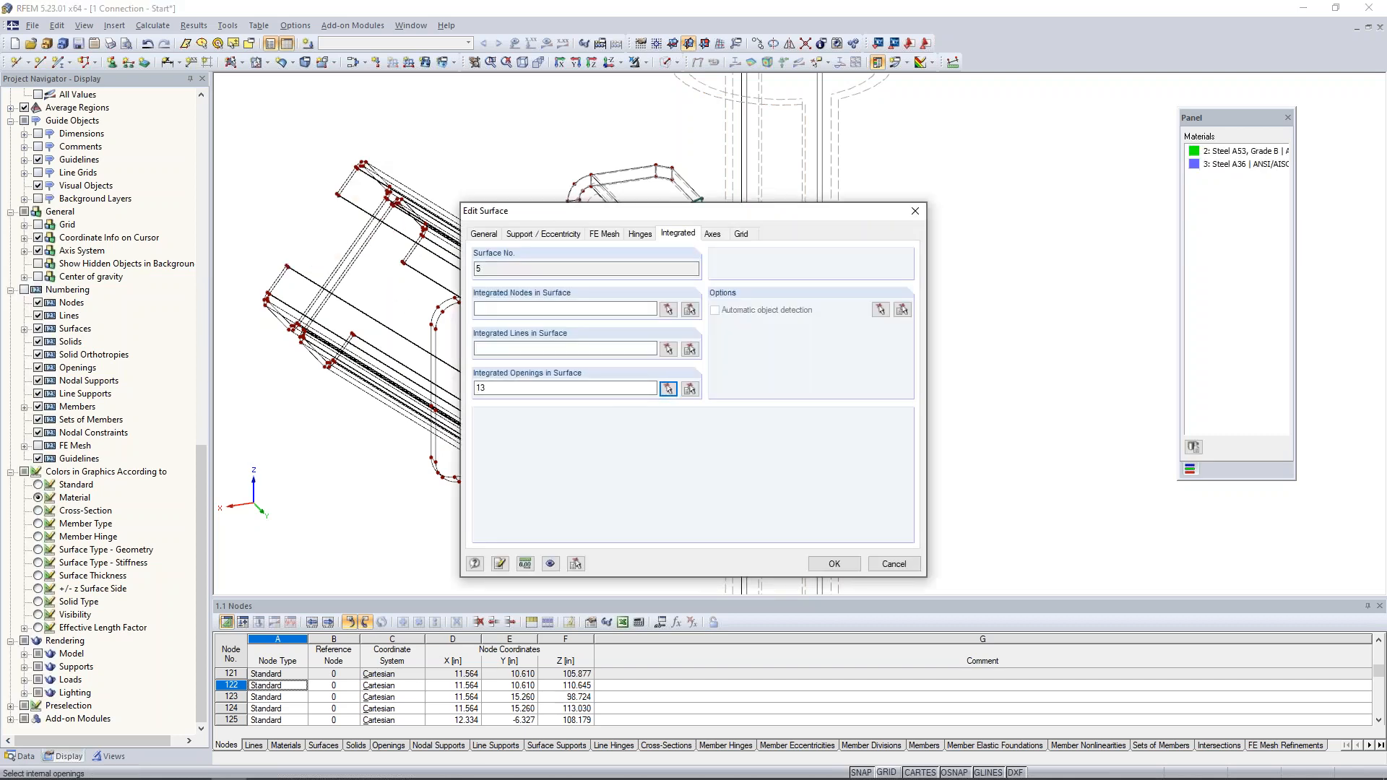
{"action": "left_click", "coordinate": [833, 564]}
{"action": "middle_click_drag", "start_coordinate": [913, 399], "coordinate": [887, 387]}
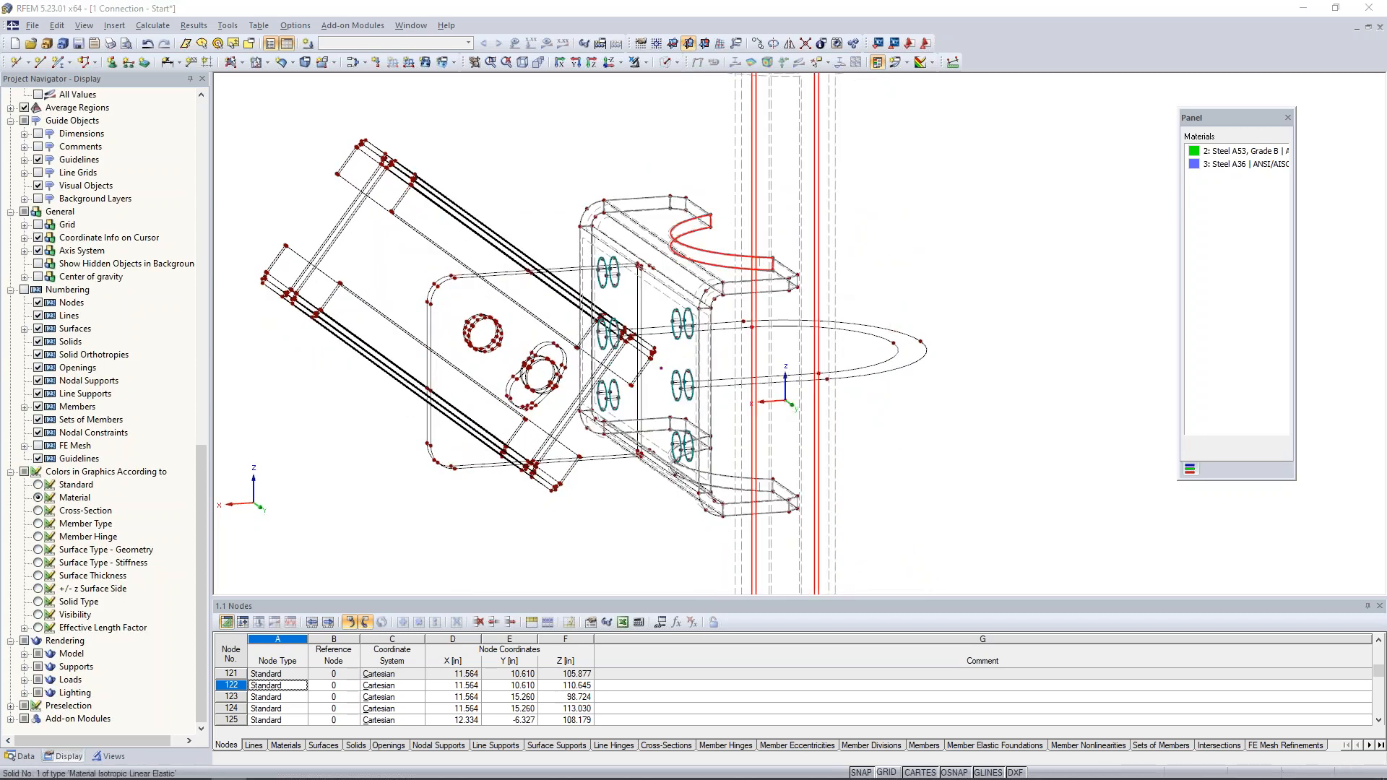
- Add surface 19, the upper flange's curved contact face, to the boundary surfaces of pipe solid 1
{"action": "double_click", "coordinate": [786, 399]}
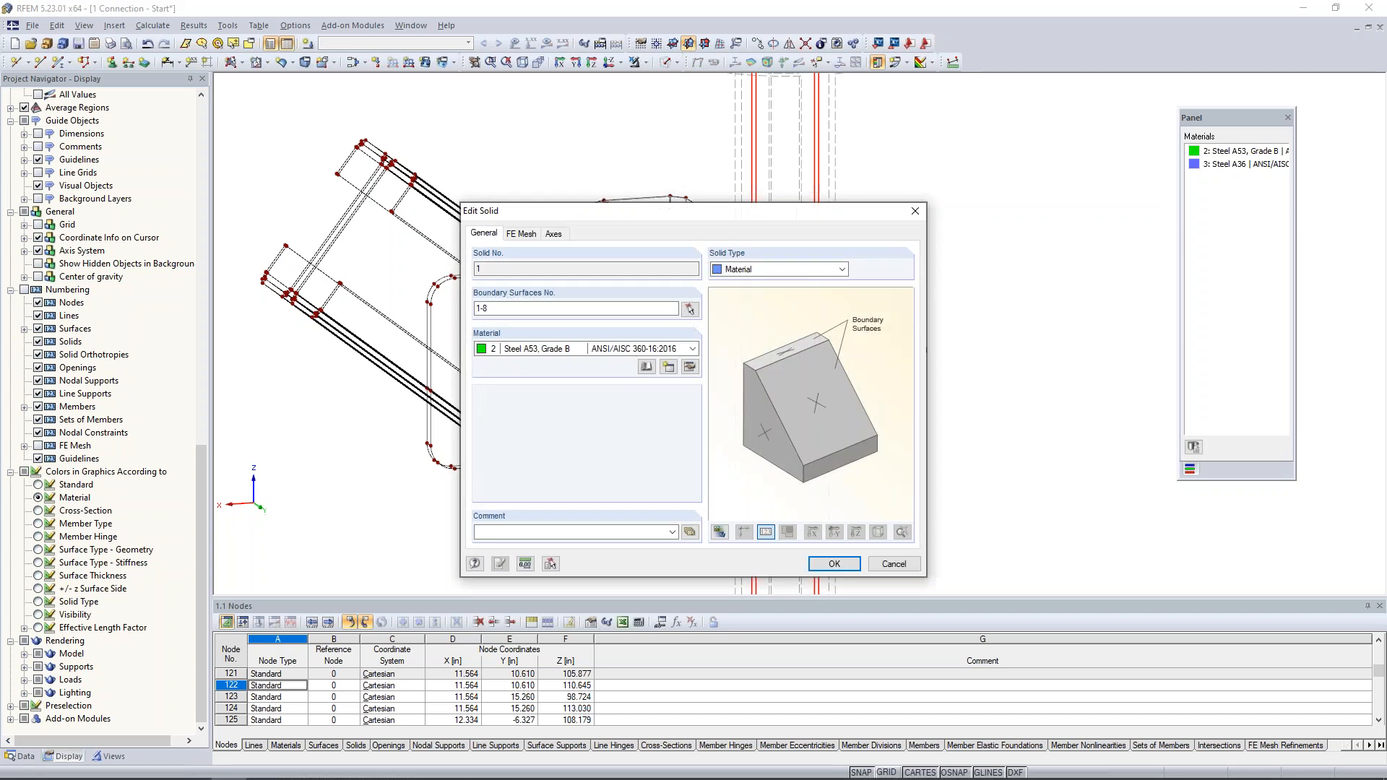
{"action": "left_click", "coordinate": [574, 309]}
{"action": "left_click", "coordinate": [689, 310]}
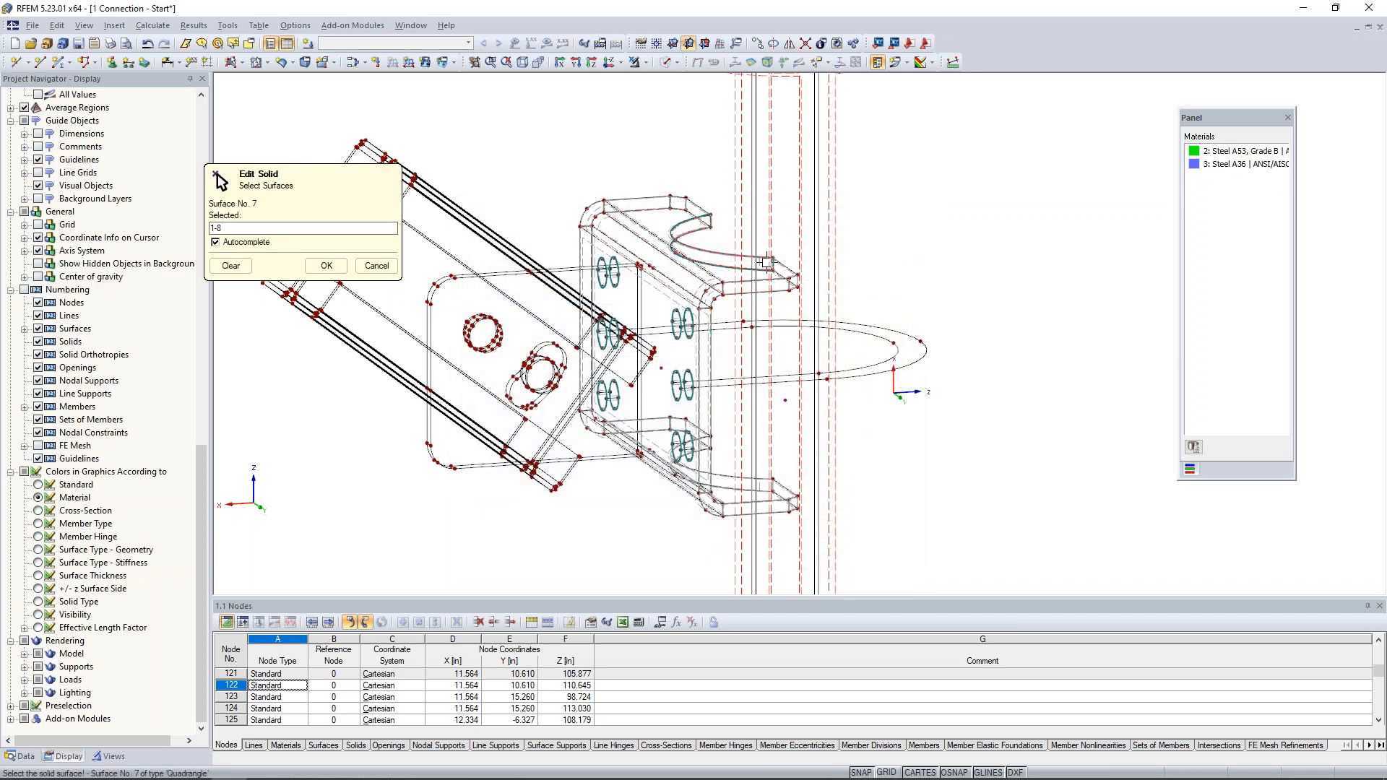
{"action": "scroll", "coordinate": [748, 250], "scroll_direction": "up", "scroll_amount": 2}
{"action": "scroll", "coordinate": [748, 251], "scroll_direction": "up", "scroll_amount": 3}
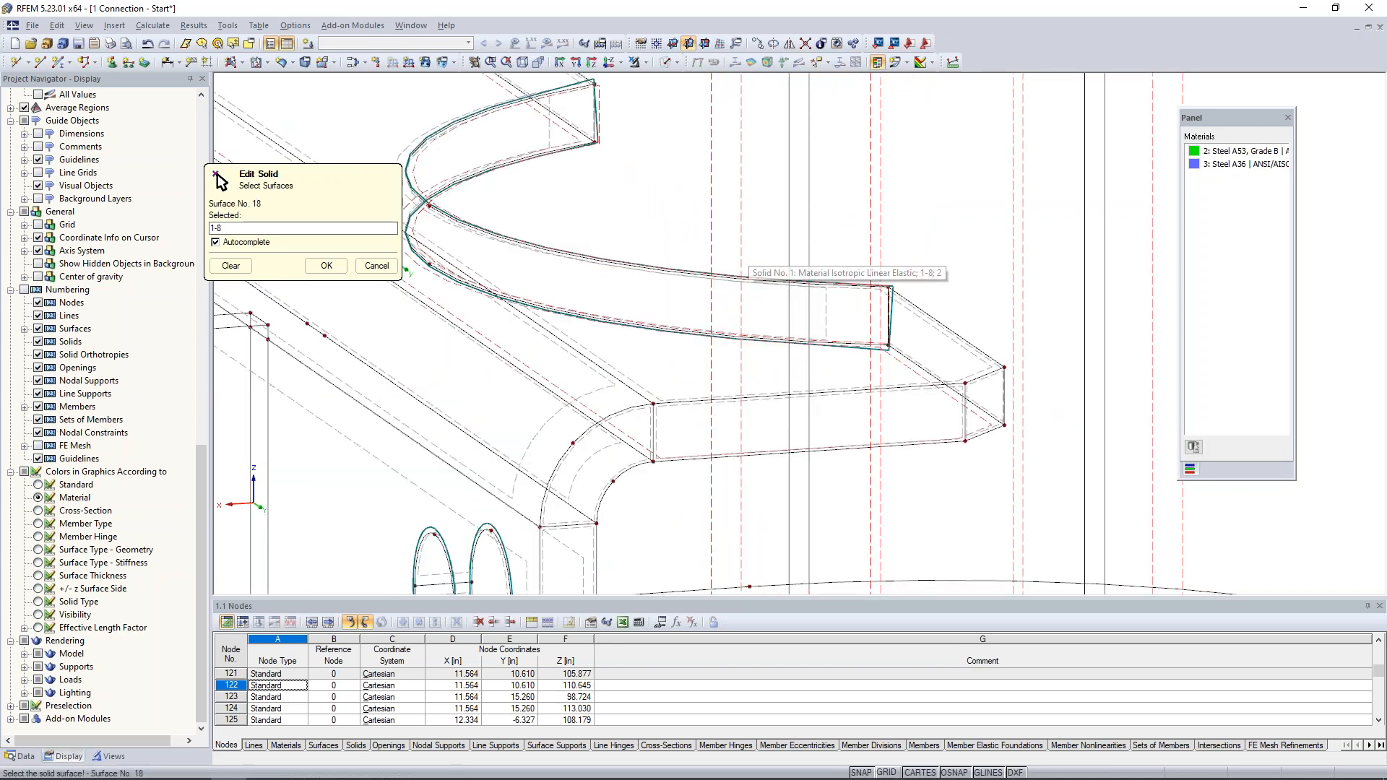
{"action": "left_click", "coordinate": [549, 135]}
{"action": "scroll", "coordinate": [549, 135], "scroll_direction": "down", "scroll_amount": 3}
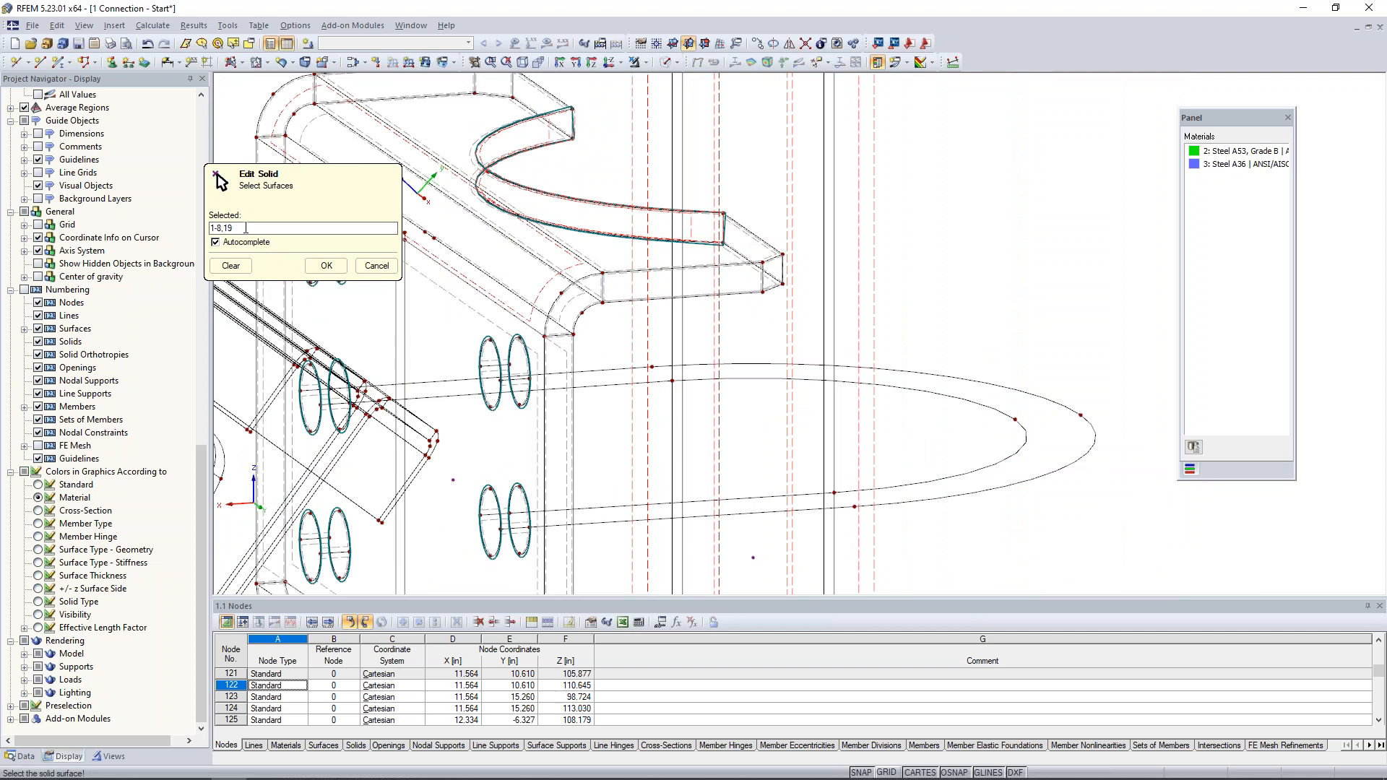
{"action": "left_click", "coordinate": [326, 265]}
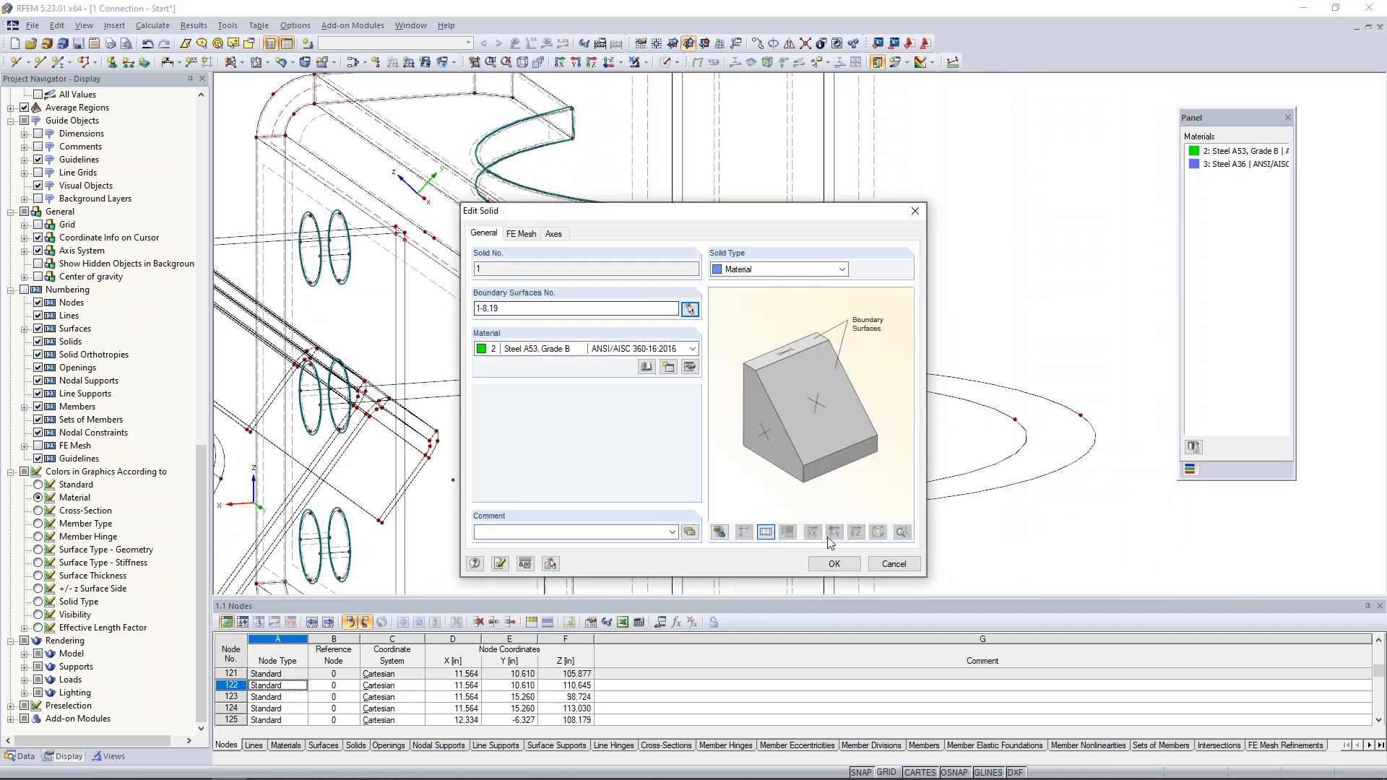
{"action": "key", "text": "Return"}
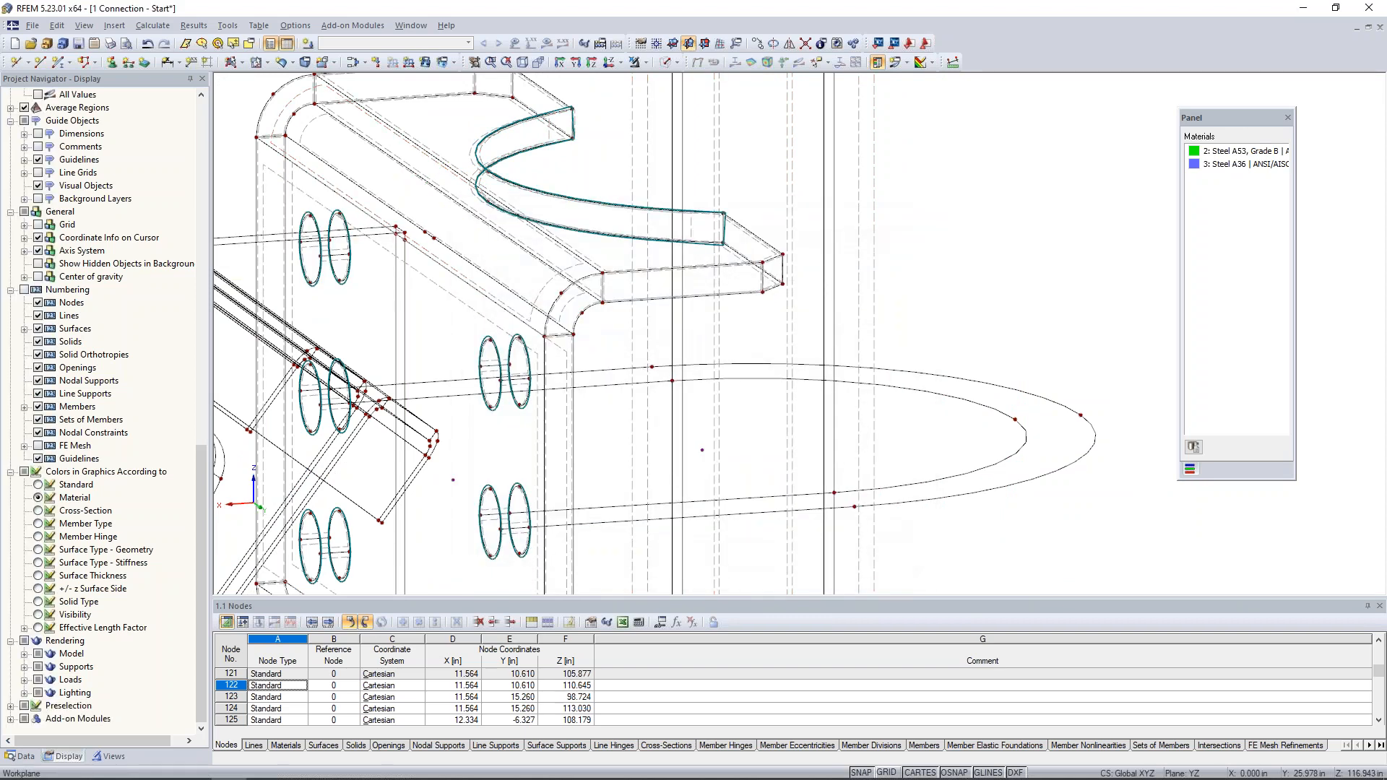
- Switch to the model 2 Connection - Solids and view the complete connection around the pipe
{"action": "scroll", "coordinate": [999, 262], "scroll_direction": "down", "scroll_amount": 3}
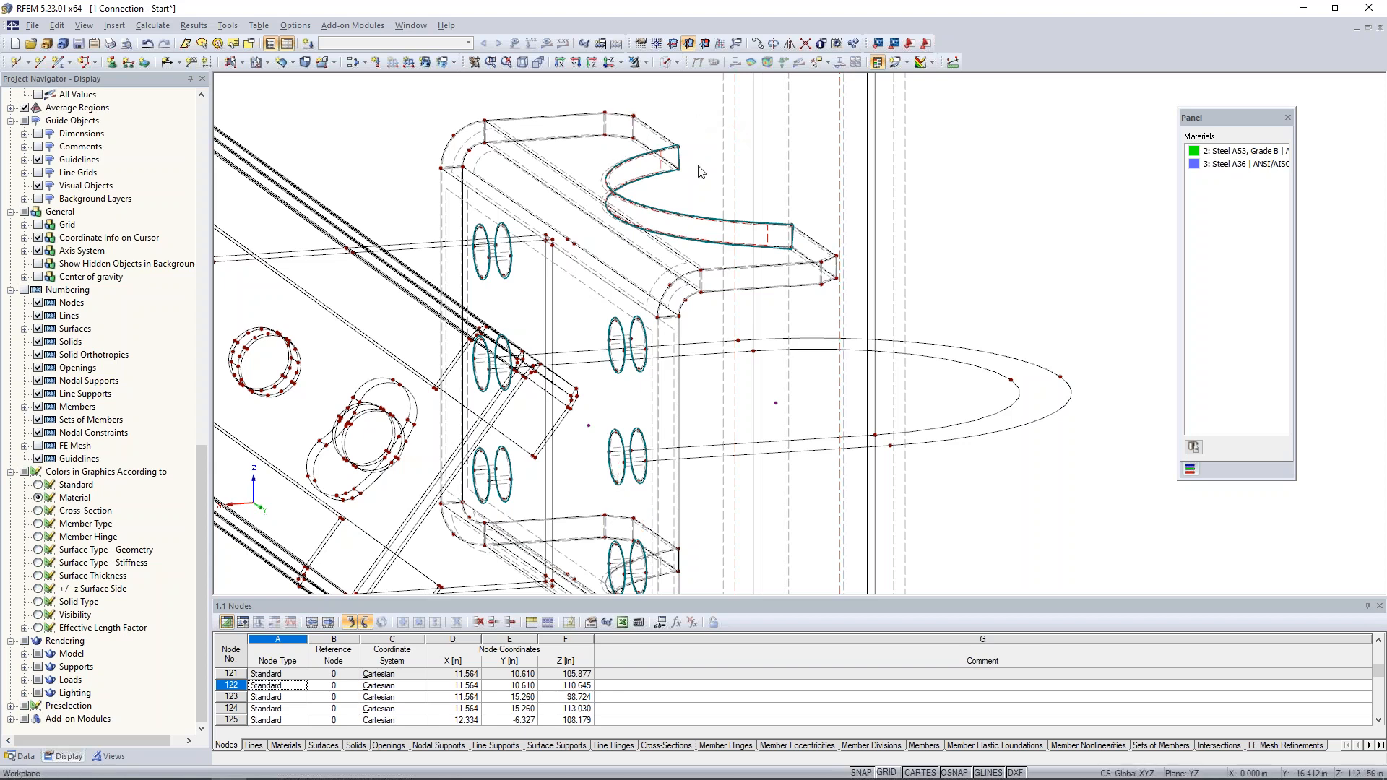
{"action": "scroll", "coordinate": [698, 167], "scroll_direction": "down", "scroll_amount": 2}
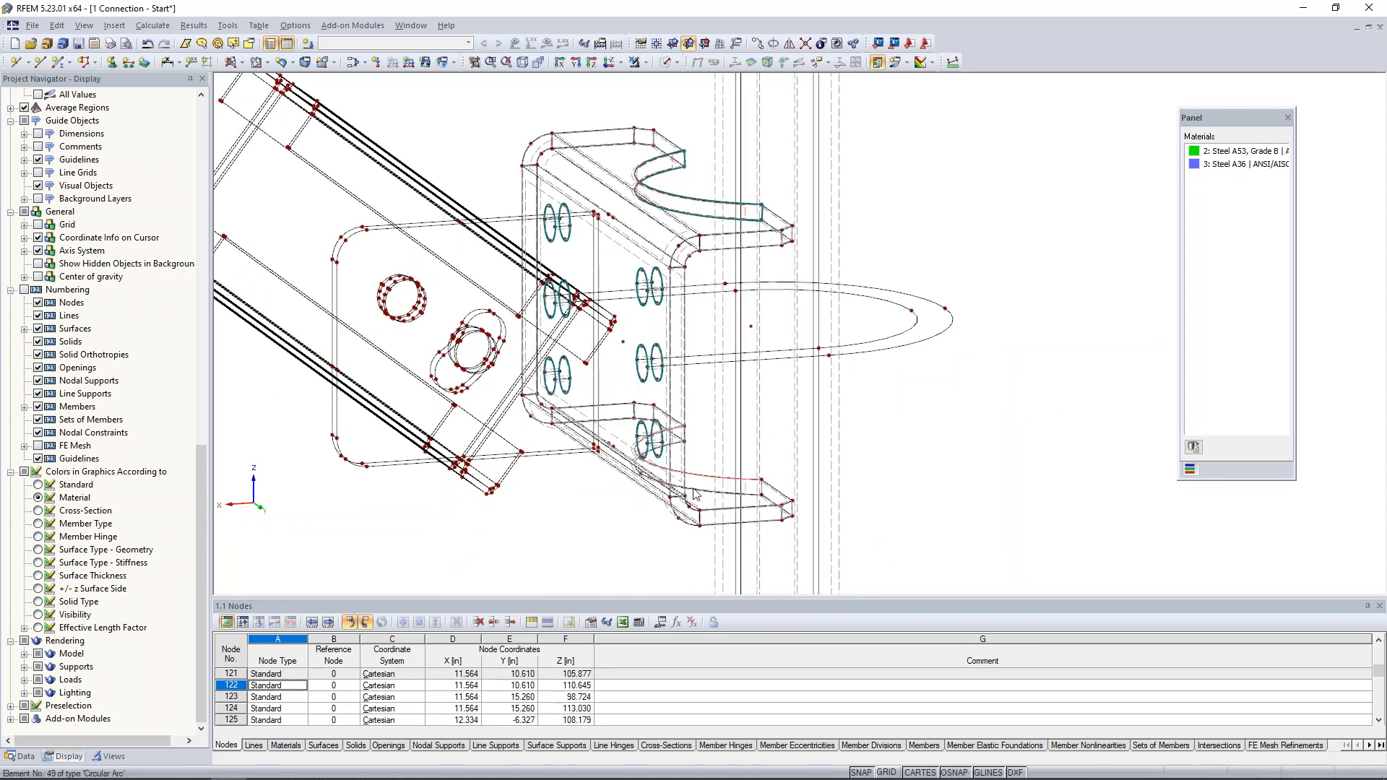
{"action": "left_click", "coordinate": [410, 25]}
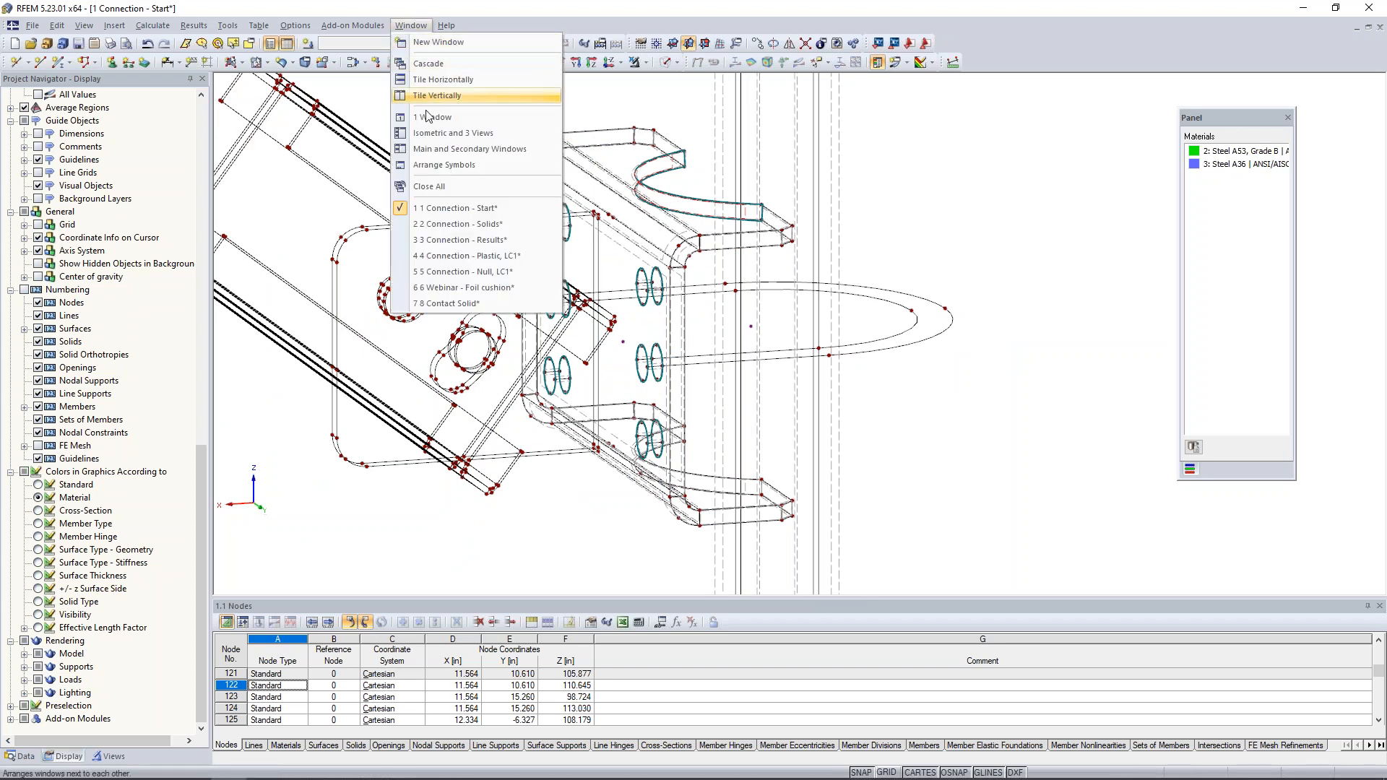
{"action": "left_click", "coordinate": [436, 225]}
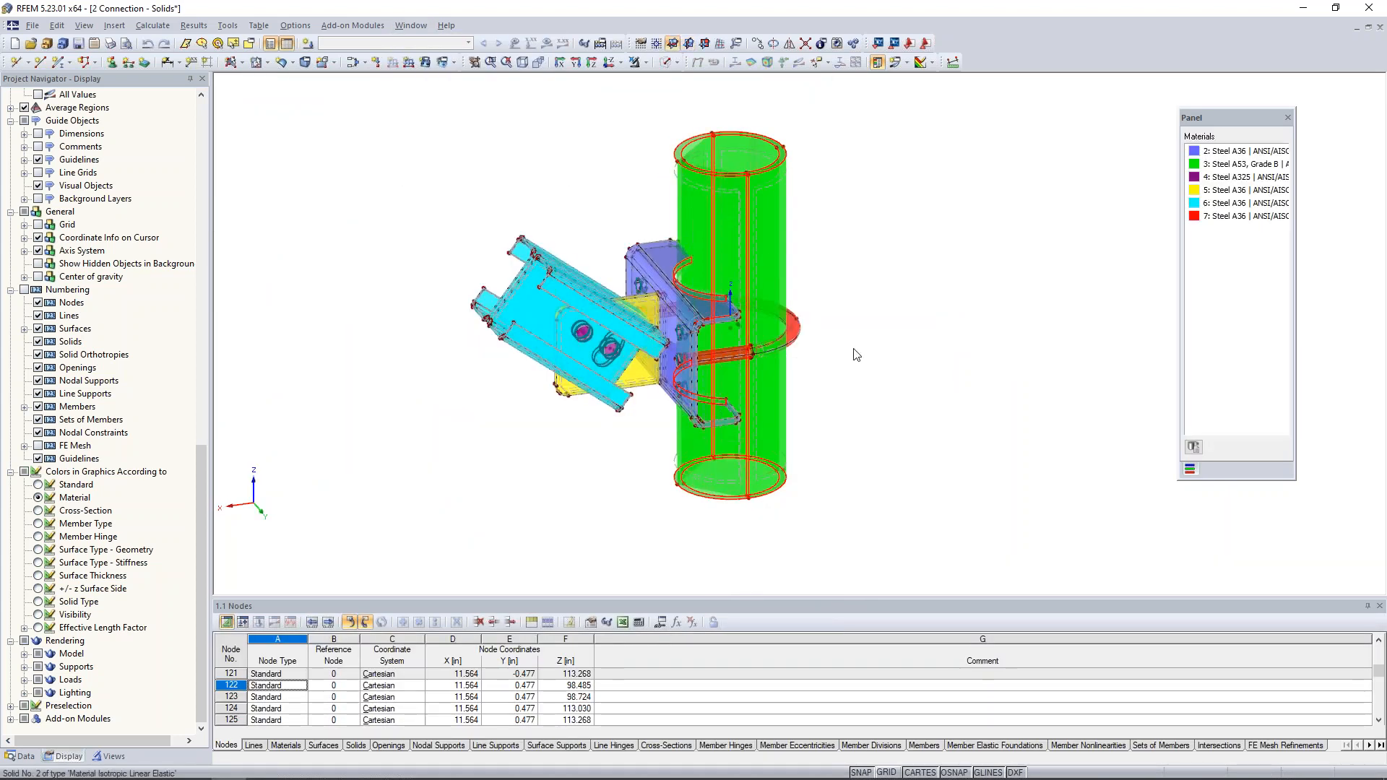
{"action": "middle_click_drag", "start_coordinate": [869, 402], "coordinate": [907, 380], "text": "ctrl"}
{"action": "scroll", "coordinate": [876, 352], "scroll_direction": "down", "scroll_amount": 1}
{"action": "scroll", "coordinate": [874, 352], "scroll_direction": "up", "scroll_amount": 3}
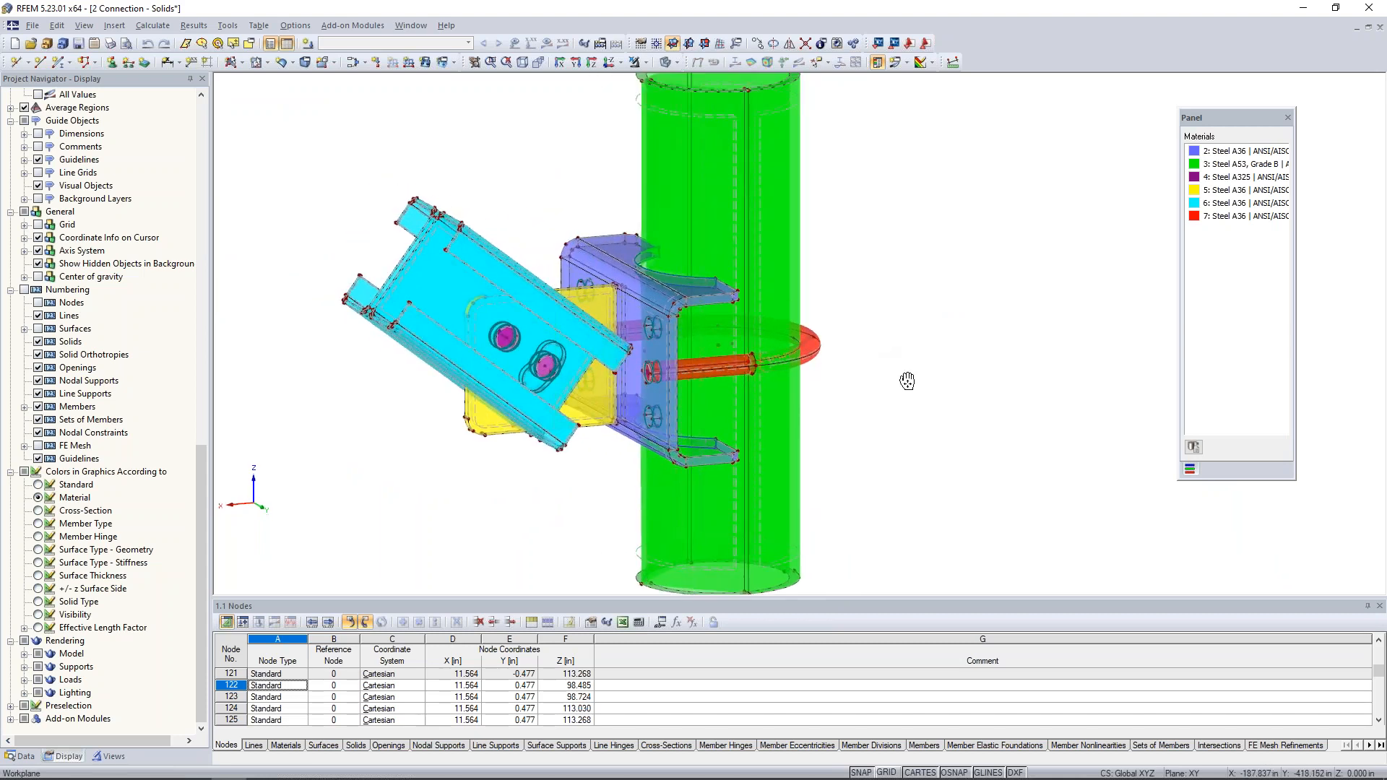
{"action": "scroll", "coordinate": [907, 381], "scroll_direction": "down", "scroll_amount": 1}
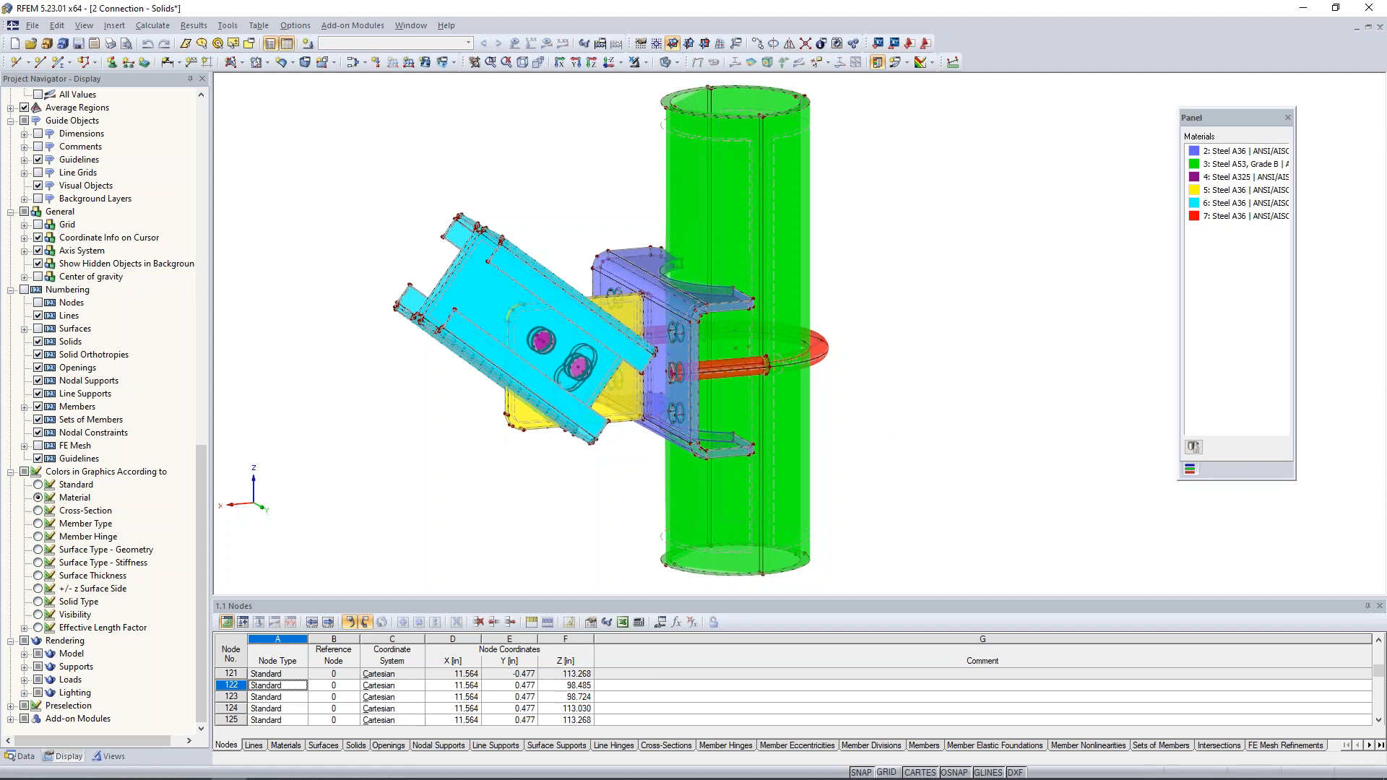
- Highlight solids 1, 2, 3 and 5 one by one to examine which connection part each represents
{"action": "left_click", "coordinate": [24, 756]}
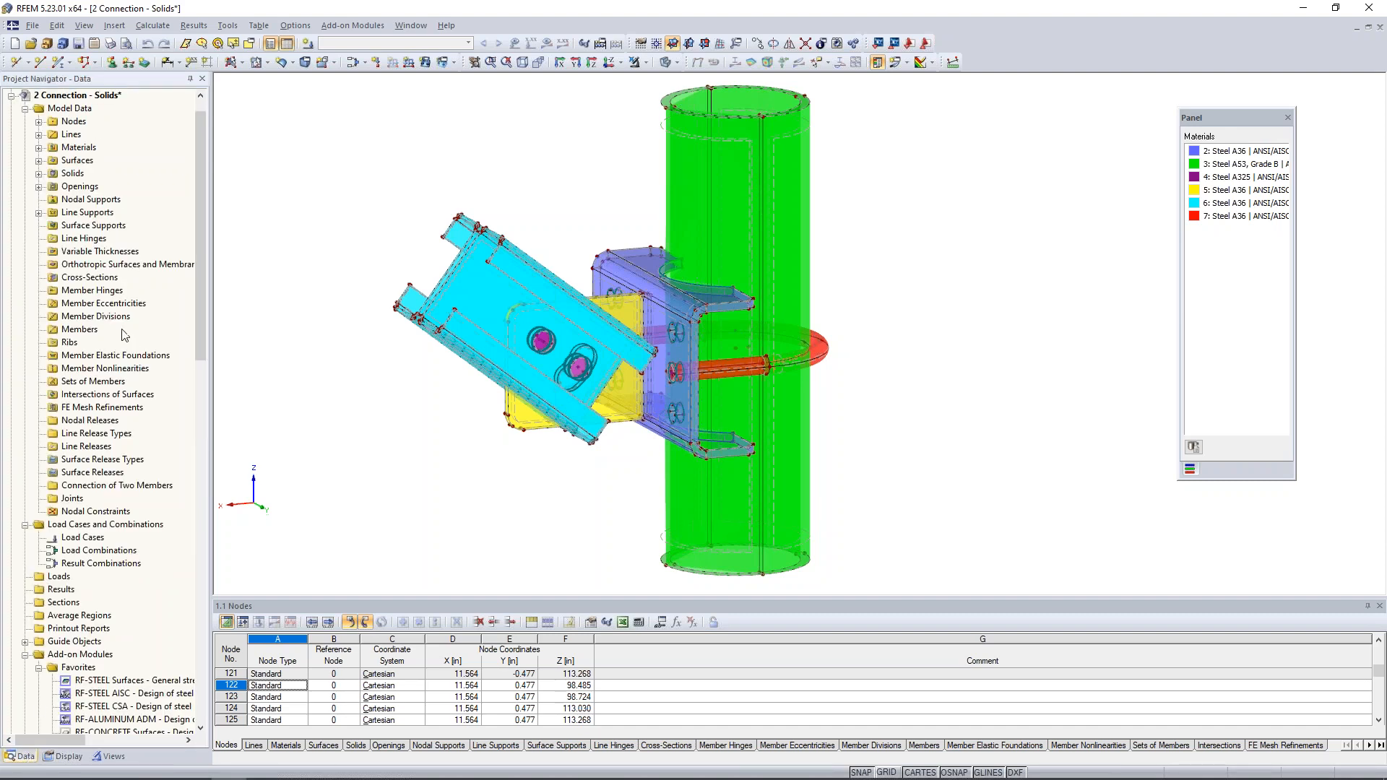
{"action": "left_click", "coordinate": [39, 174]}
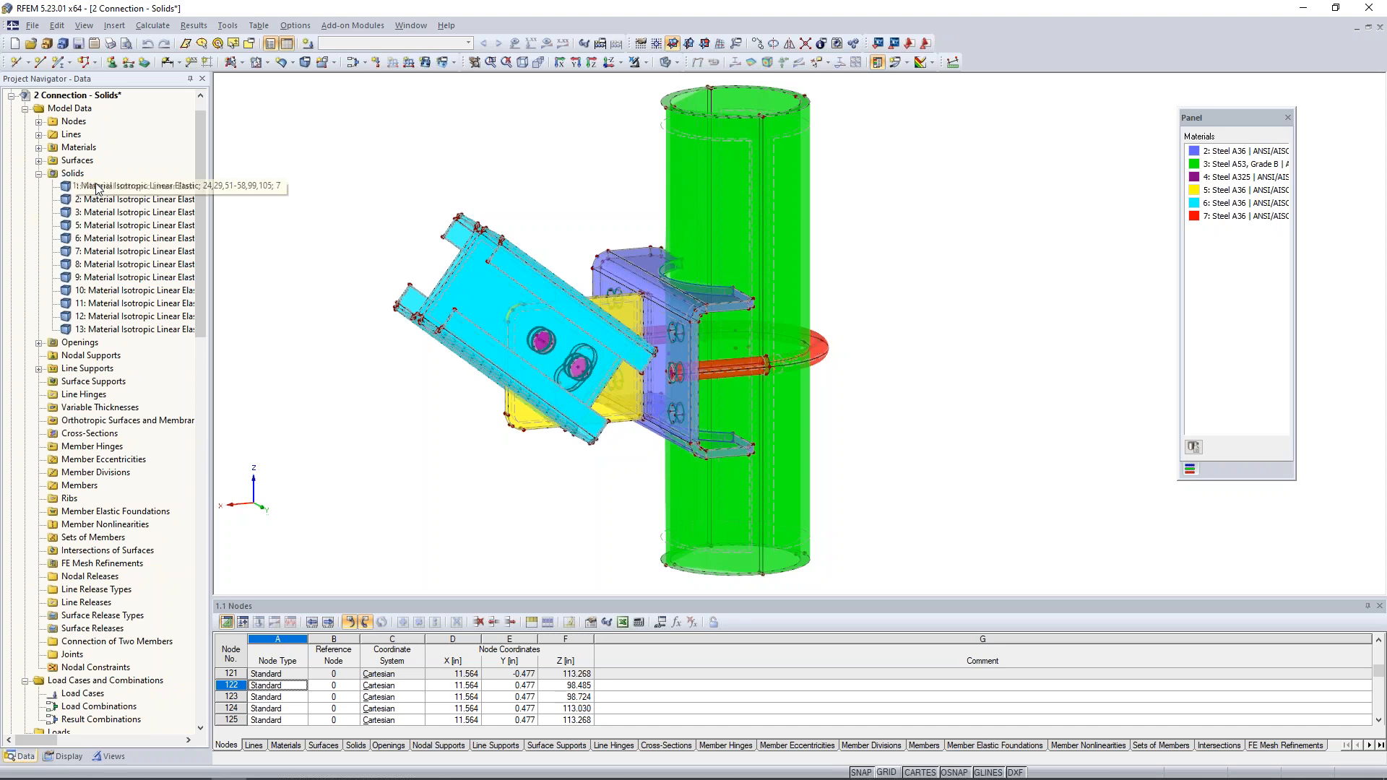
{"action": "middle_click_drag", "start_coordinate": [923, 301], "coordinate": [844, 296], "text": "ctrl"}
{"action": "scroll", "coordinate": [838, 350], "scroll_direction": "up", "scroll_amount": 3}
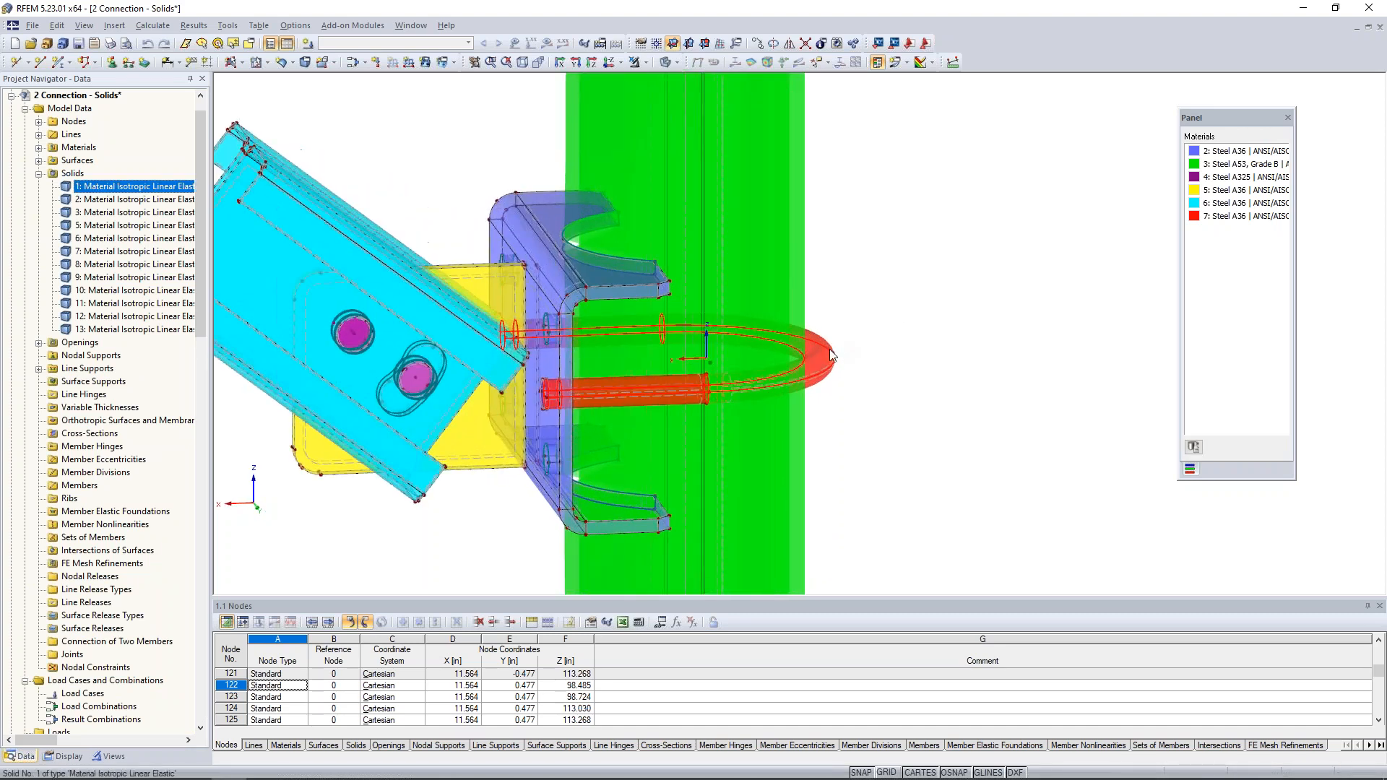
{"action": "middle_click_drag", "start_coordinate": [801, 303], "coordinate": [1039, 278], "text": "ctrl"}
{"action": "scroll", "coordinate": [894, 405], "scroll_direction": "down", "scroll_amount": 1}
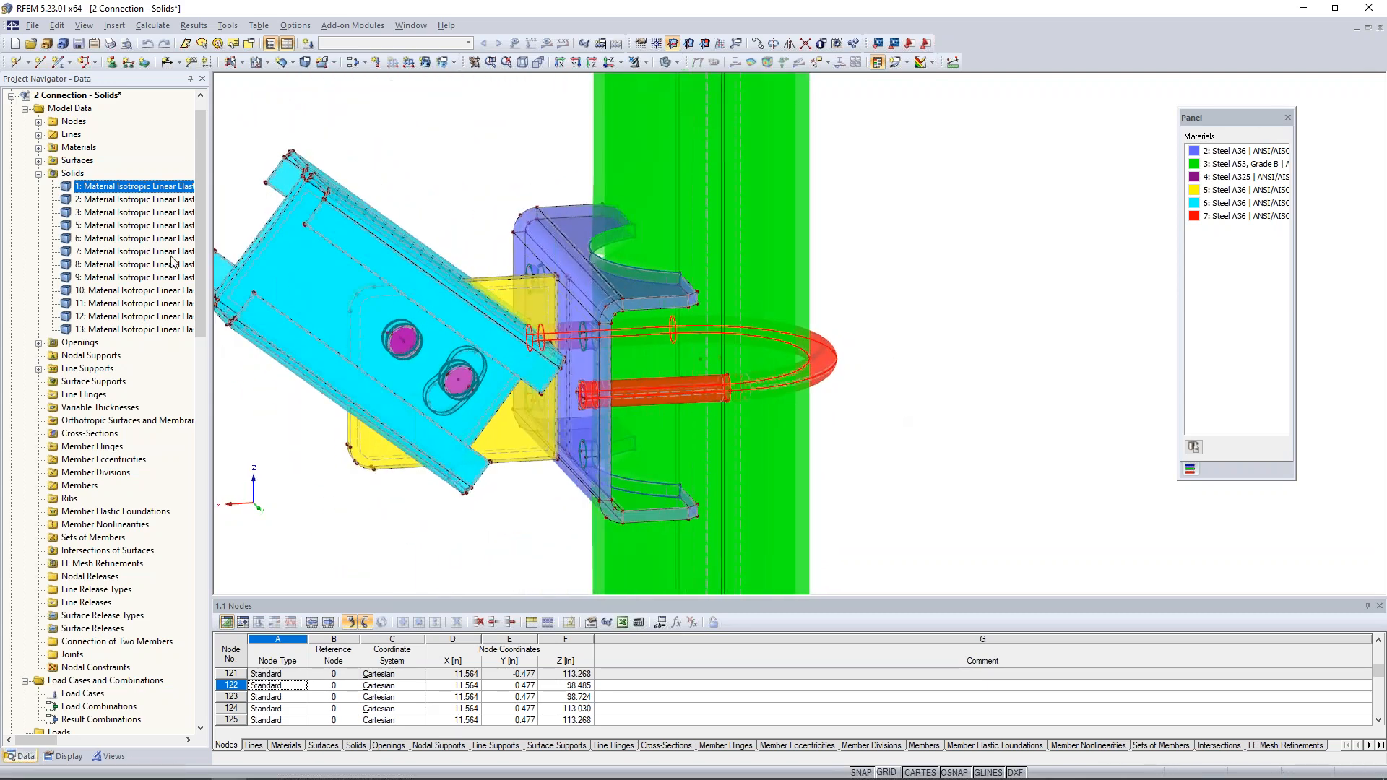
{"action": "left_click", "coordinate": [152, 199]}
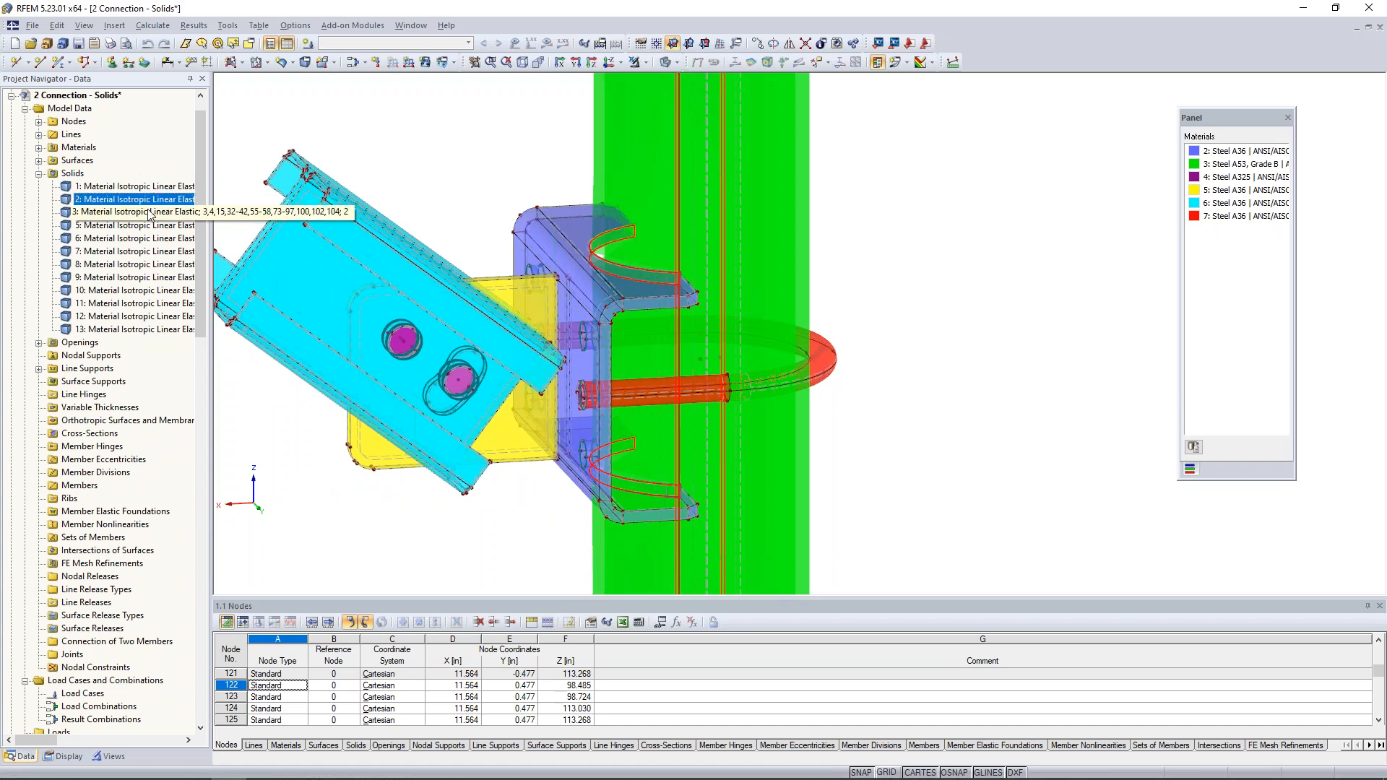
{"action": "left_click", "coordinate": [149, 212]}
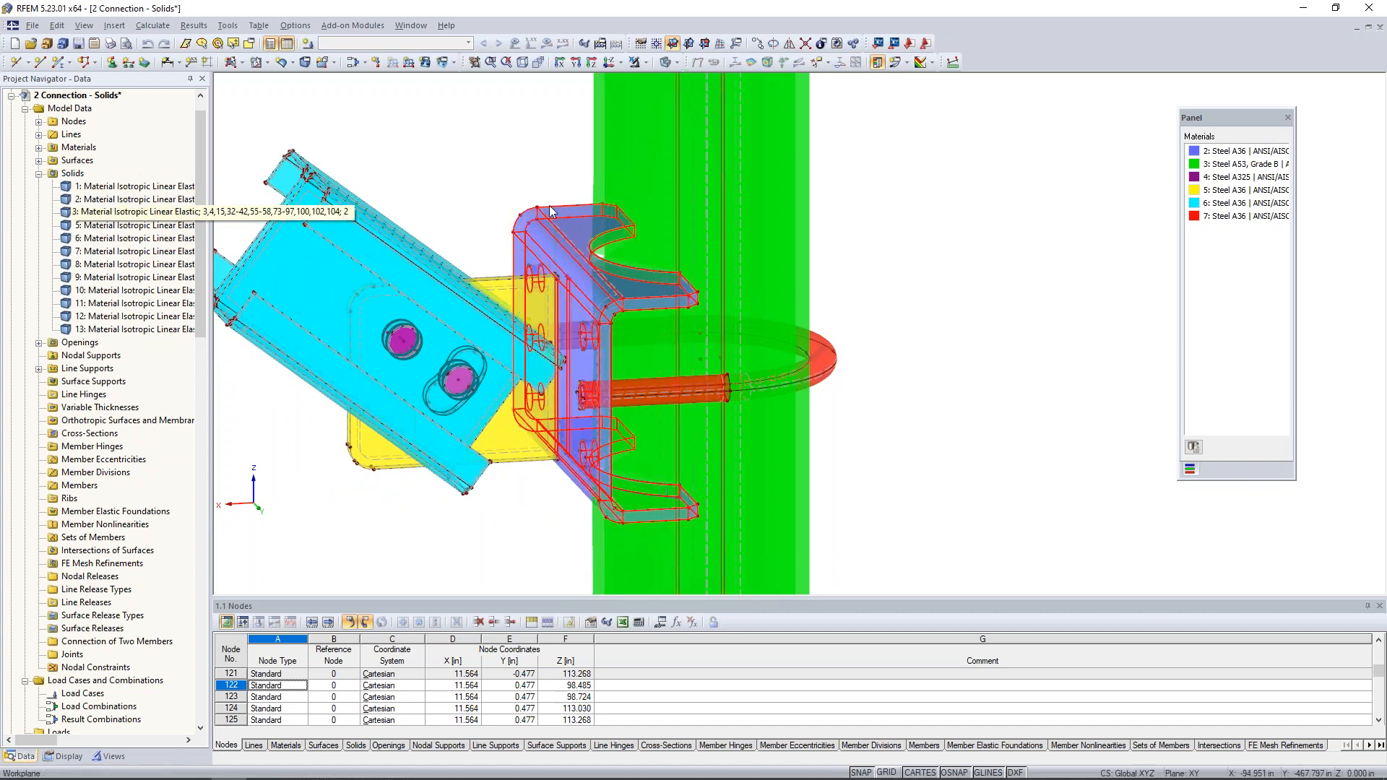
{"action": "left_click", "coordinate": [120, 227]}
{"action": "middle_click_drag", "start_coordinate": [310, 247], "coordinate": [988, 214], "text": "ctrl"}
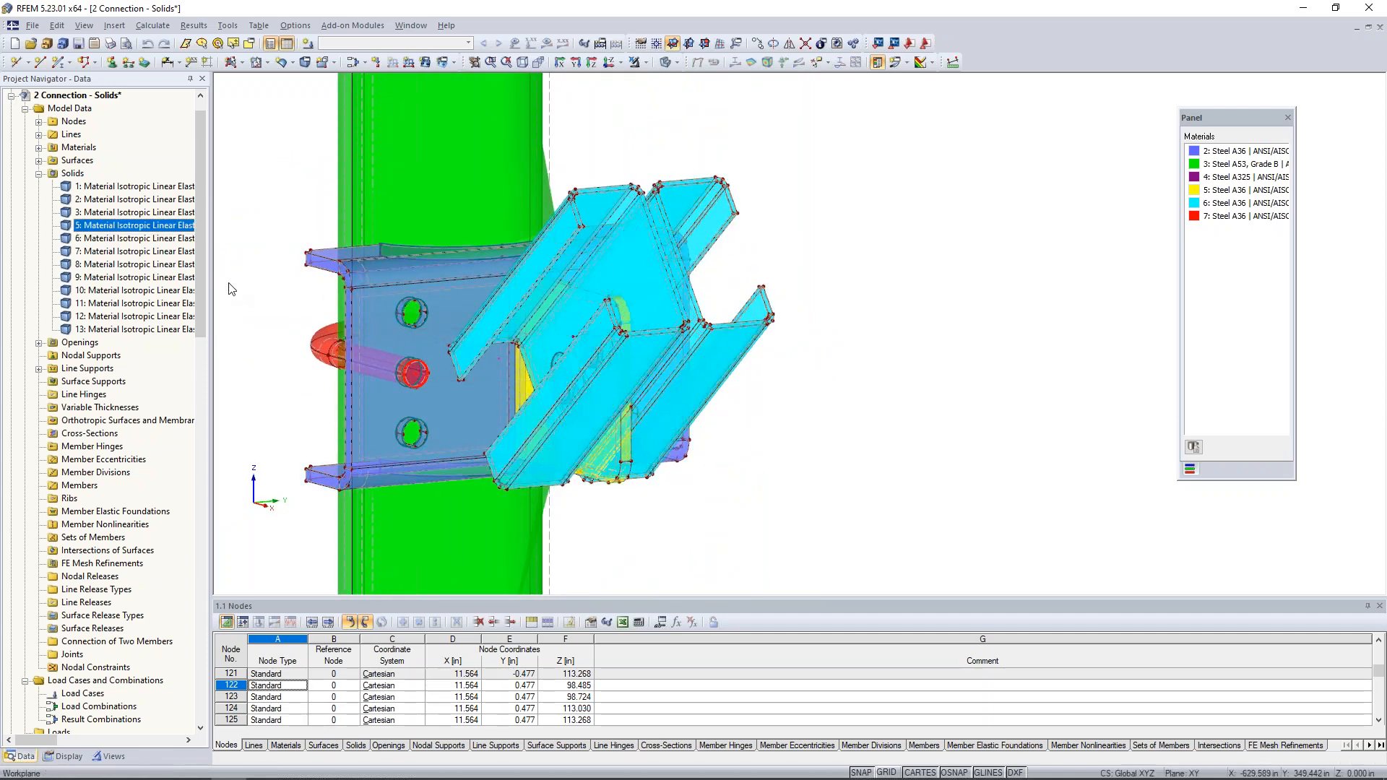
- Highlight the remaining solids from number 6 to 12 in turn to examine the plate, bolt parts and channel, and clear the selection
{"action": "left_click", "coordinate": [165, 239]}
{"action": "middle_click_drag", "start_coordinate": [830, 376], "coordinate": [404, 390], "text": "ctrl"}
{"action": "left_click", "coordinate": [136, 251]}
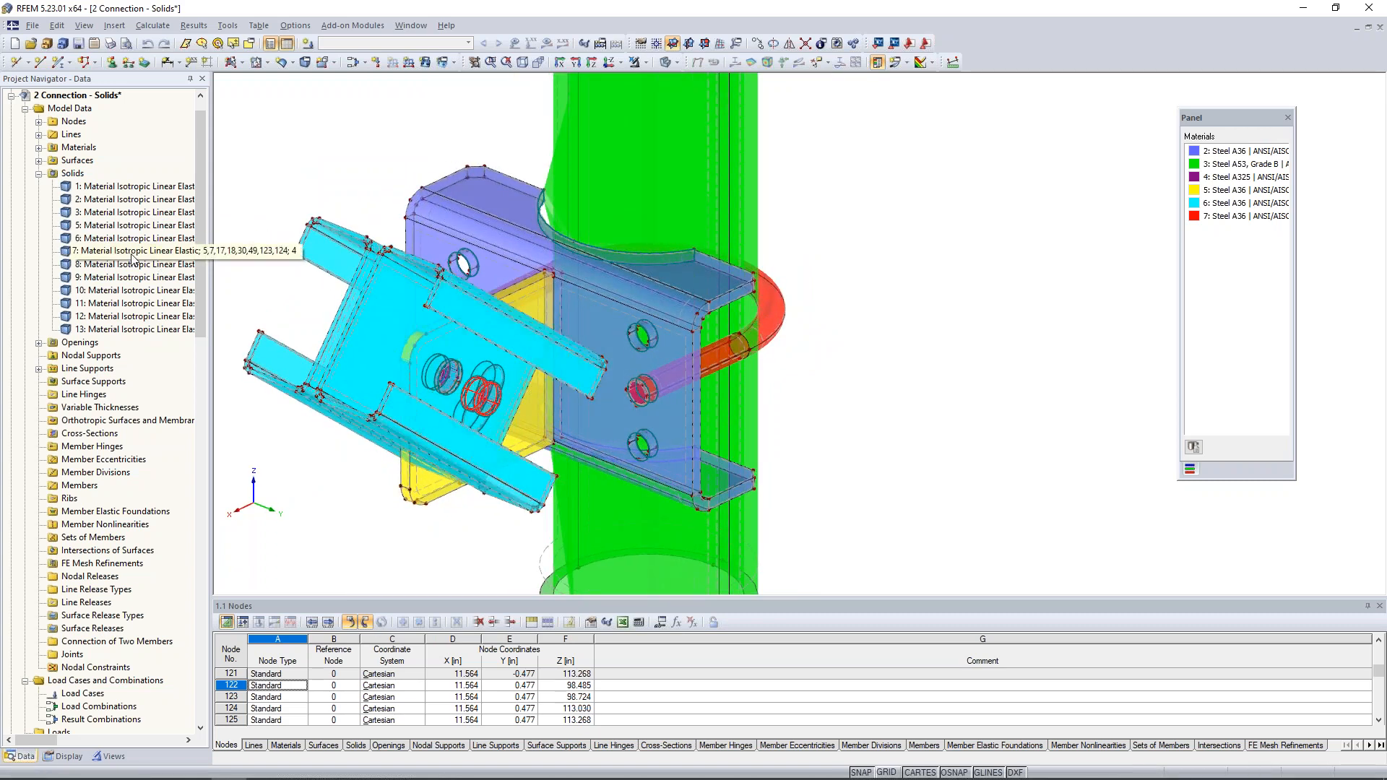
{"action": "left_click", "coordinate": [135, 265]}
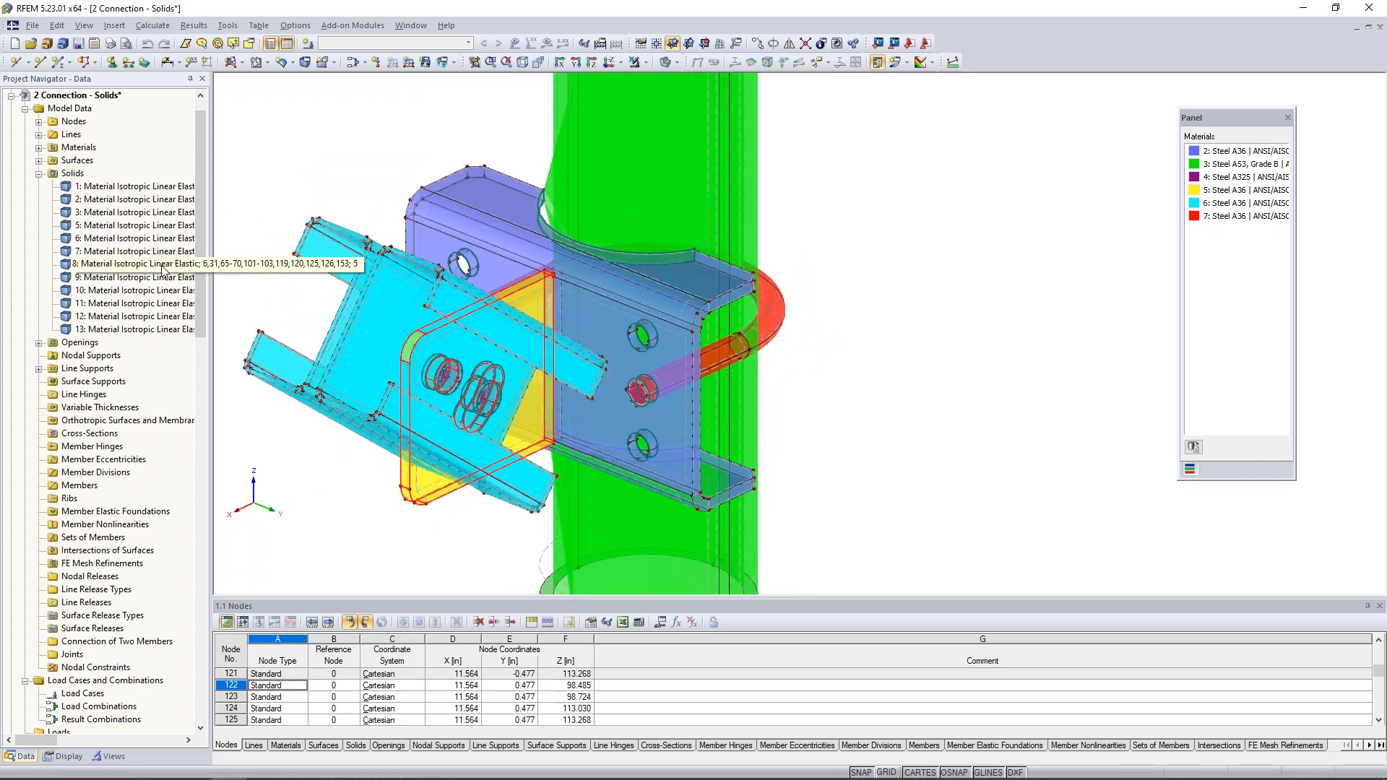
{"action": "middle_click_drag", "start_coordinate": [332, 489], "coordinate": [276, 470], "text": "ctrl"}
{"action": "middle_click_drag", "start_coordinate": [306, 443], "coordinate": [492, 391]}
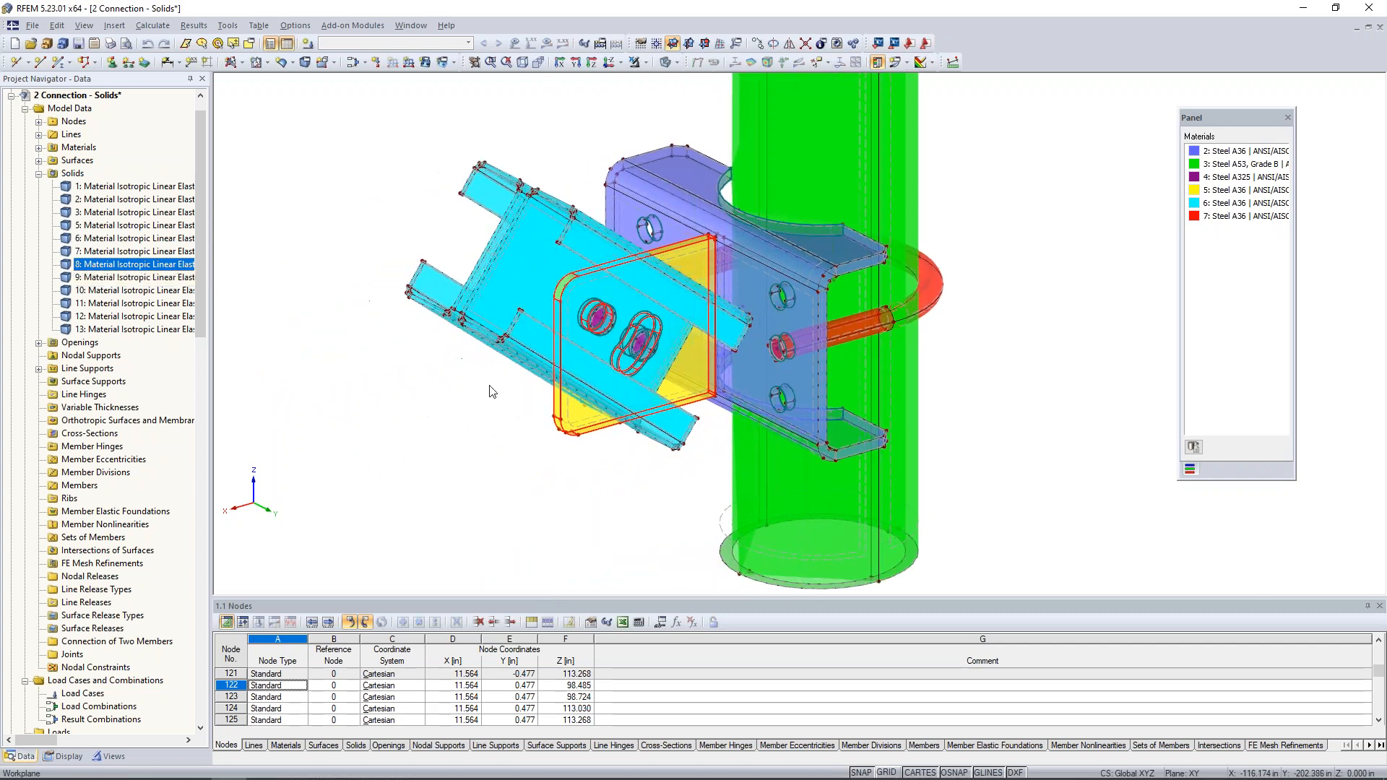
{"action": "middle_click_drag", "start_coordinate": [519, 437], "coordinate": [343, 372], "text": "ctrl"}
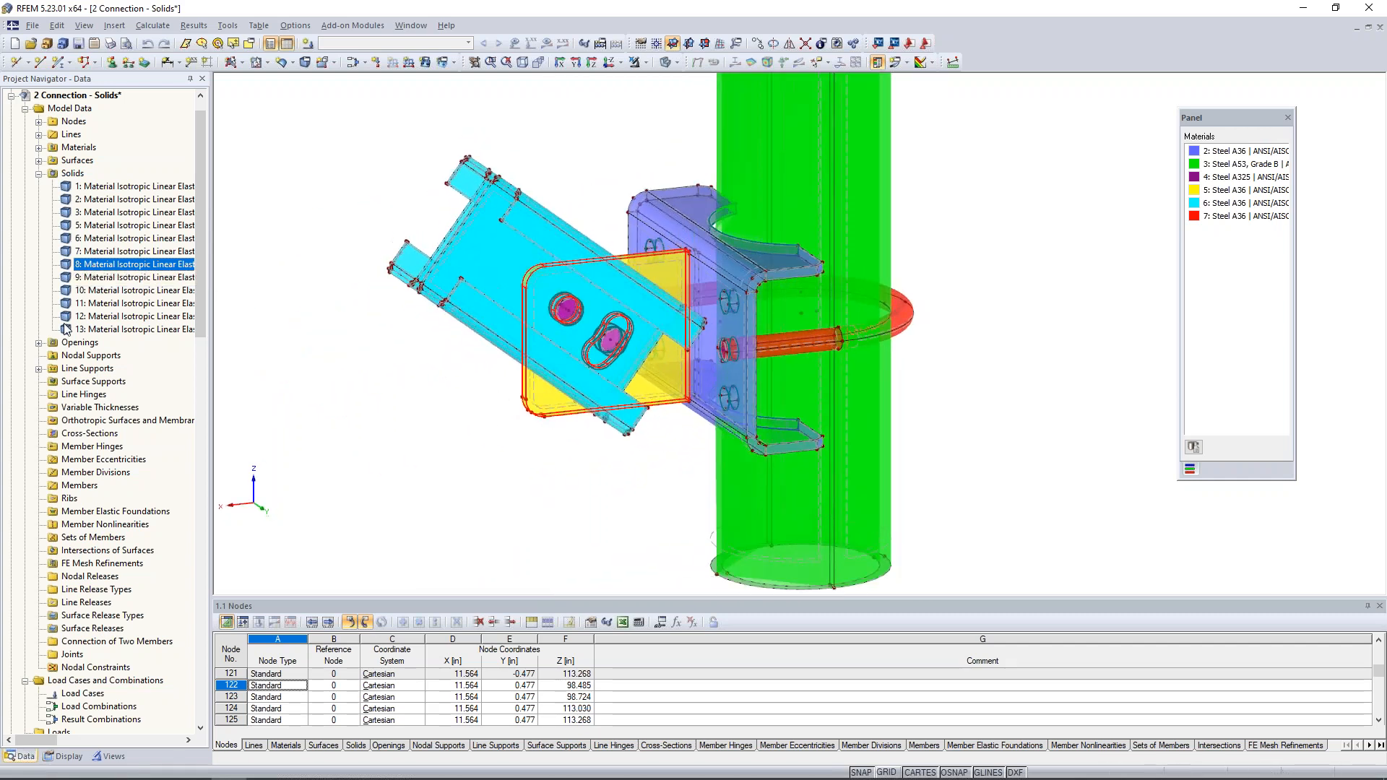
{"action": "left_click", "coordinate": [90, 277]}
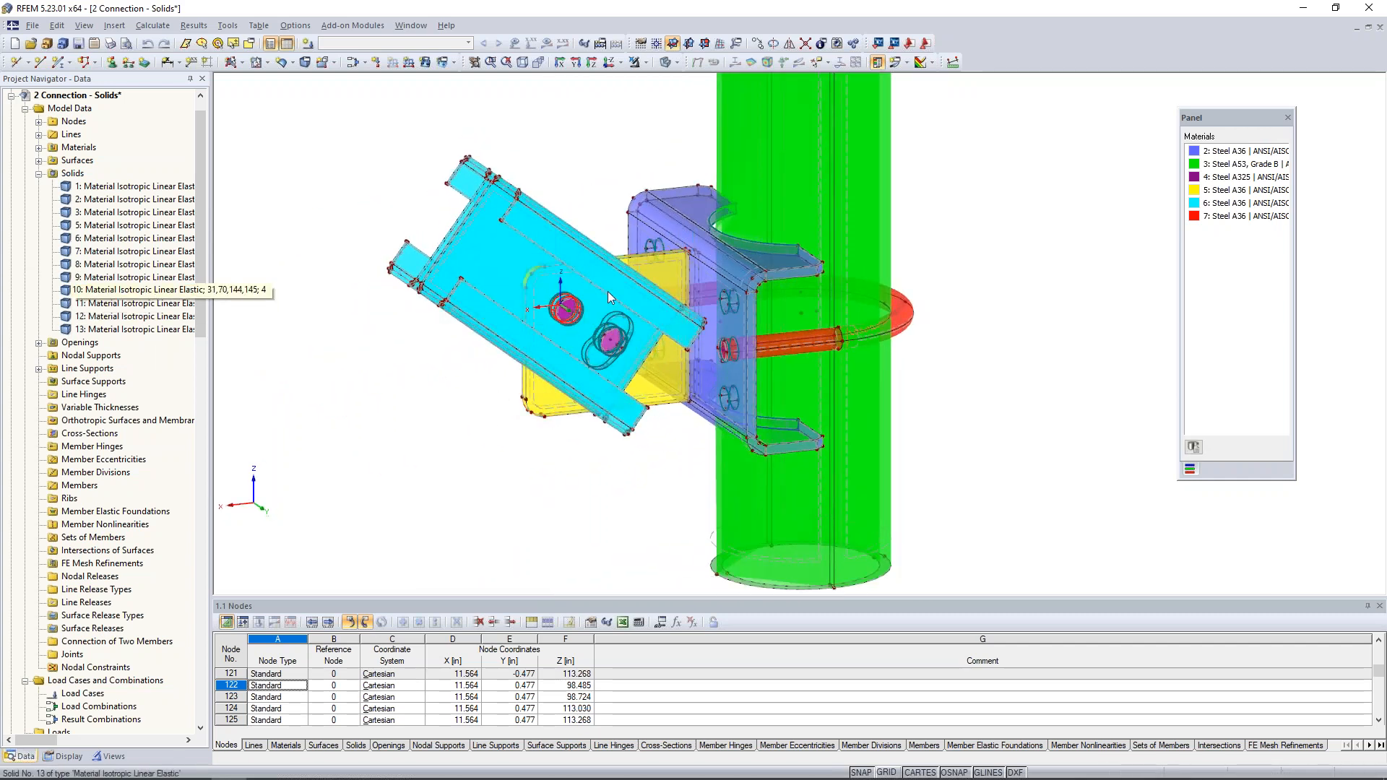
{"action": "left_click", "coordinate": [130, 308]}
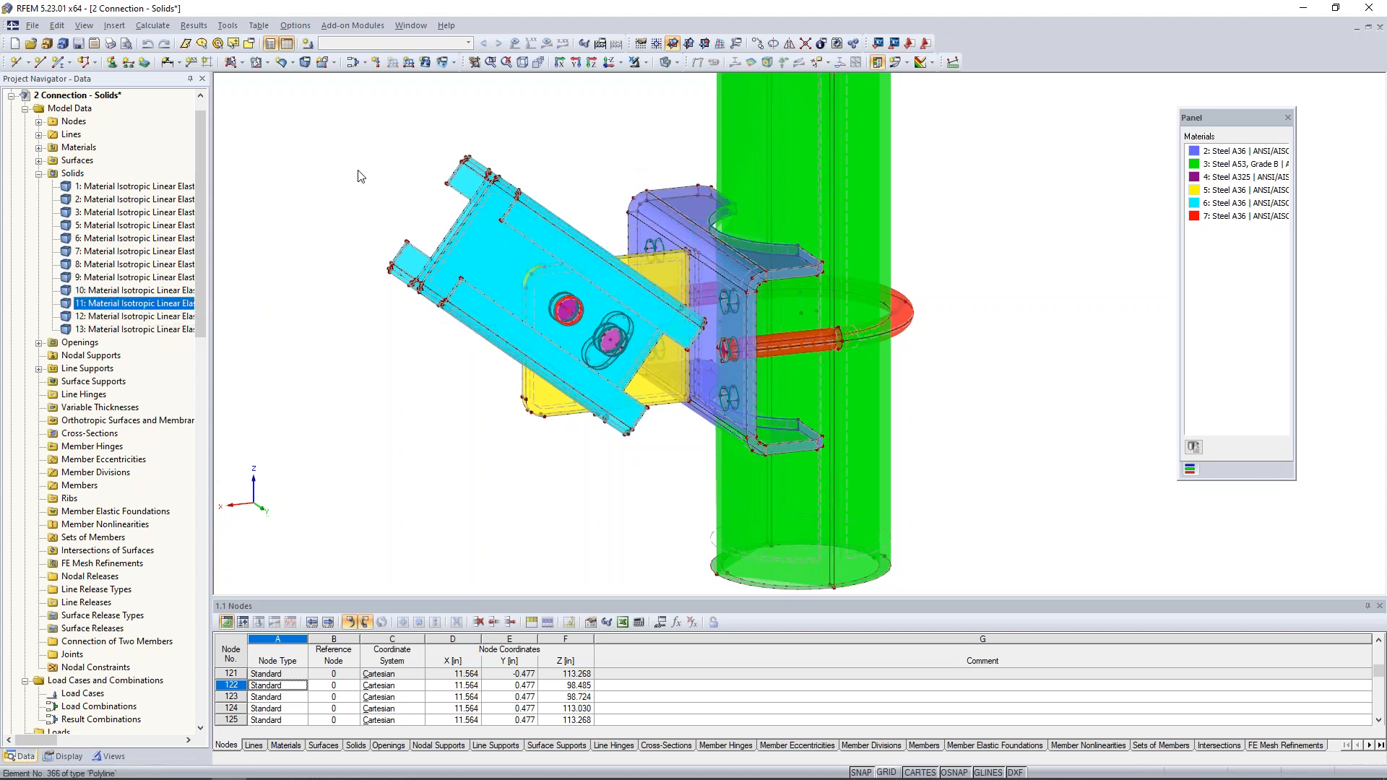
{"action": "mouse_move", "coordinate": [412, 369]}
{"action": "middle_mouse_down", "text": "ctrl"}
{"action": "mouse_move", "coordinate": [489, 399]}
{"action": "mouse_move", "coordinate": [949, 399]}
{"action": "mouse_move", "coordinate": [967, 437]}
{"action": "mouse_move", "coordinate": [882, 465]}
{"action": "mouse_move", "coordinate": [428, 381]}
{"action": "middle_mouse_up", "text": "ctrl"}
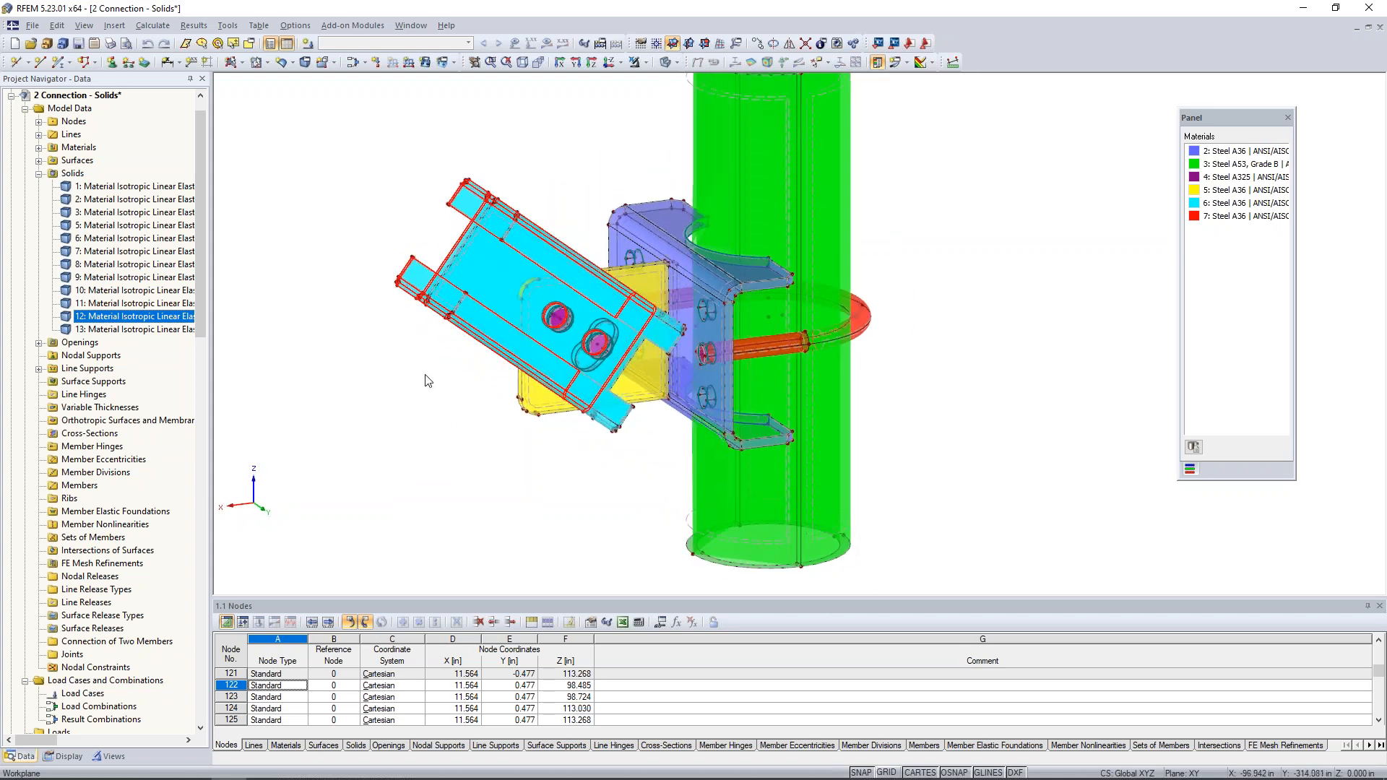
{"action": "left_click", "coordinate": [421, 444]}
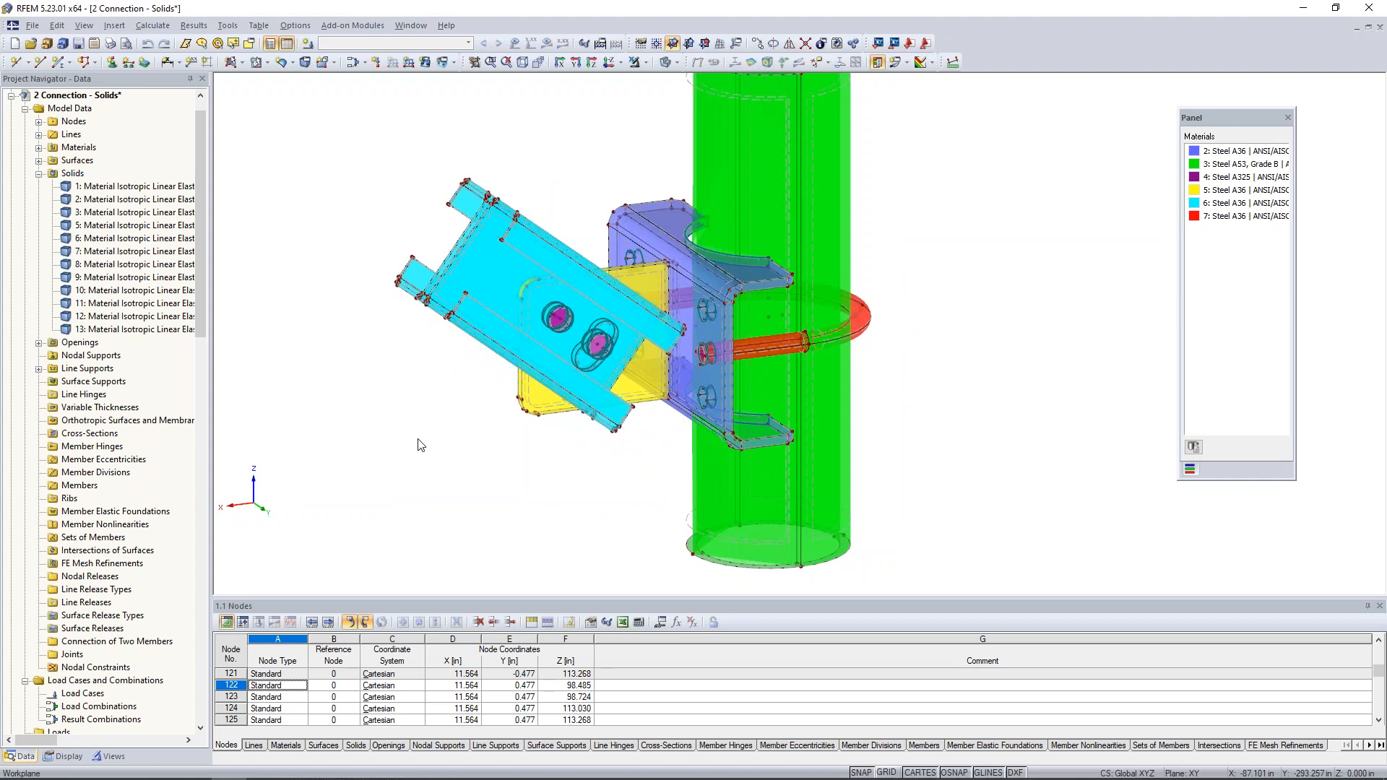
- Define a new line support using the global Hinged support type
{"action": "scroll", "coordinate": [419, 440], "scroll_direction": "down", "scroll_amount": 2}
{"action": "middle_click_drag", "start_coordinate": [453, 420], "coordinate": [461, 447]}
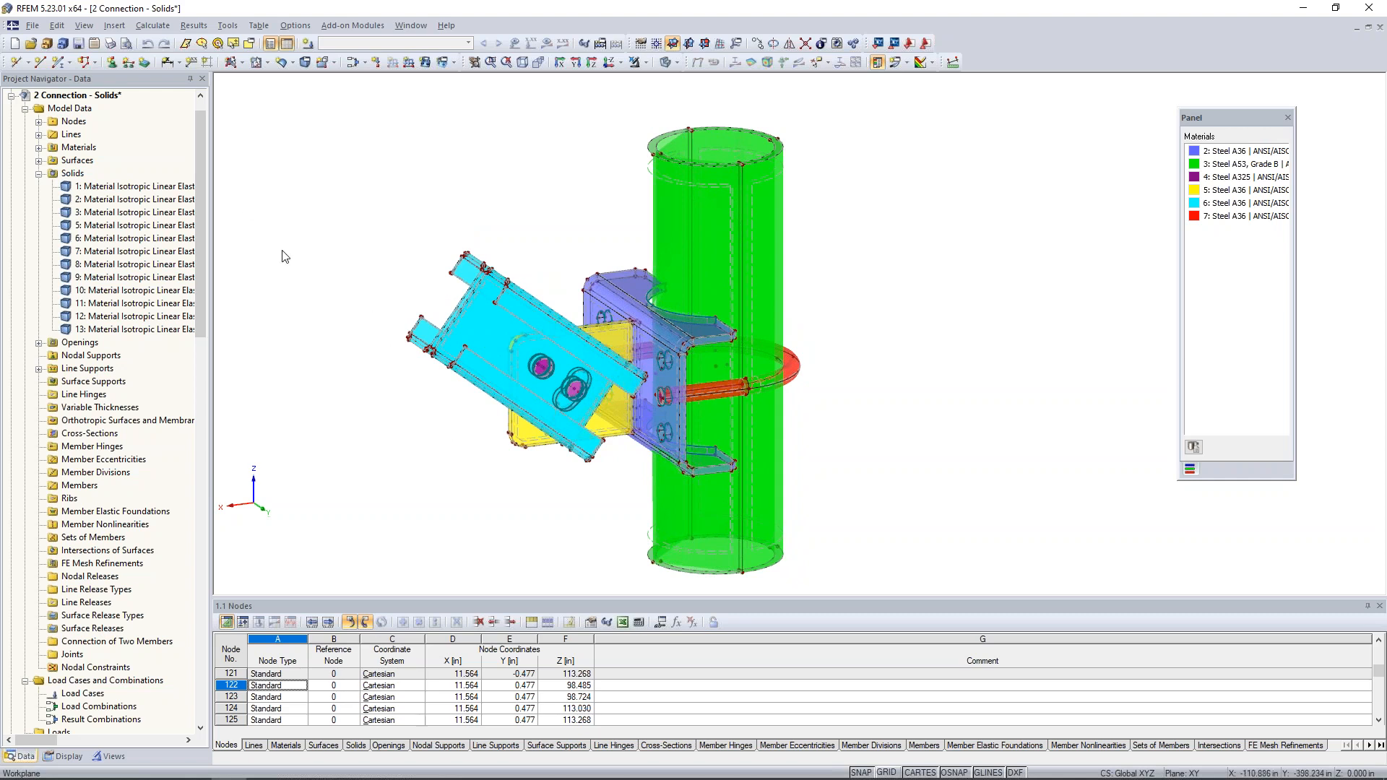
{"action": "left_click", "coordinate": [127, 64]}
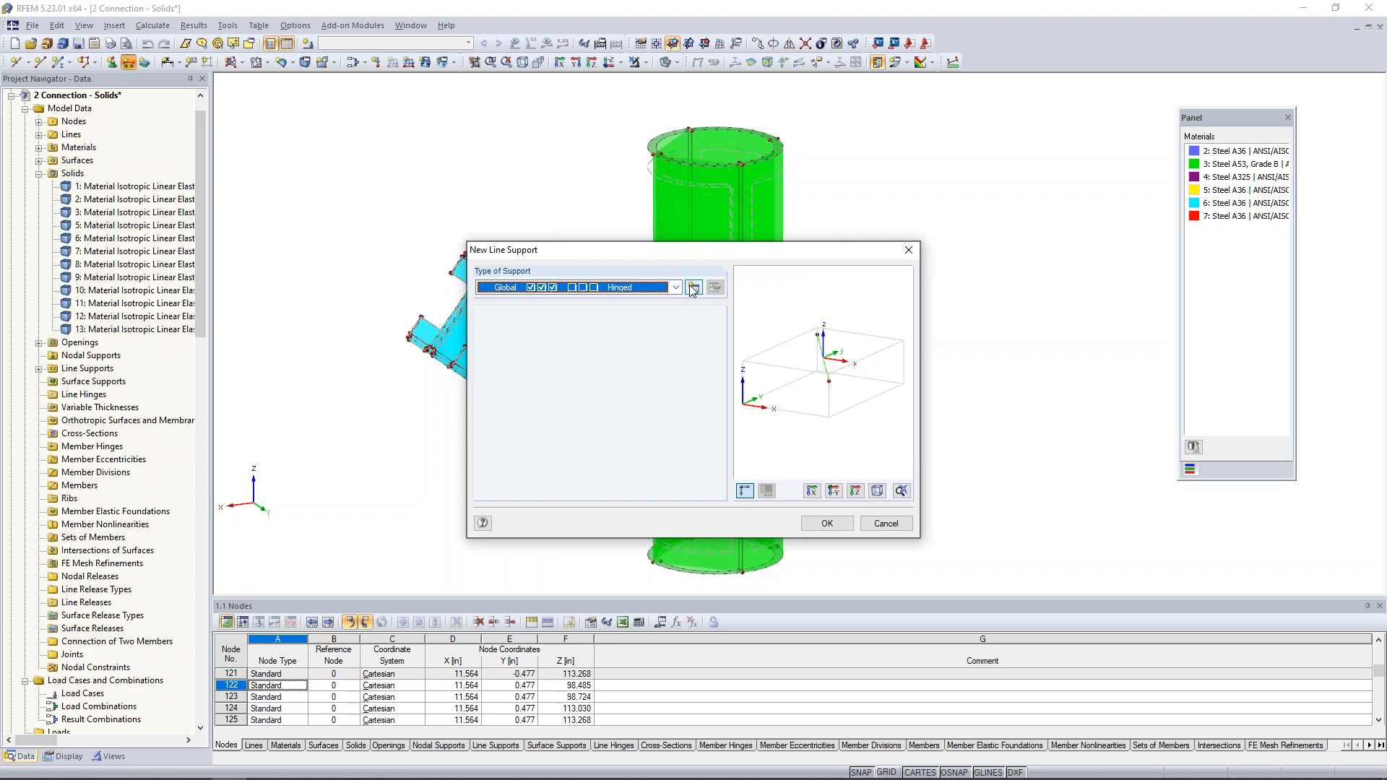
{"action": "left_click", "coordinate": [675, 287]}
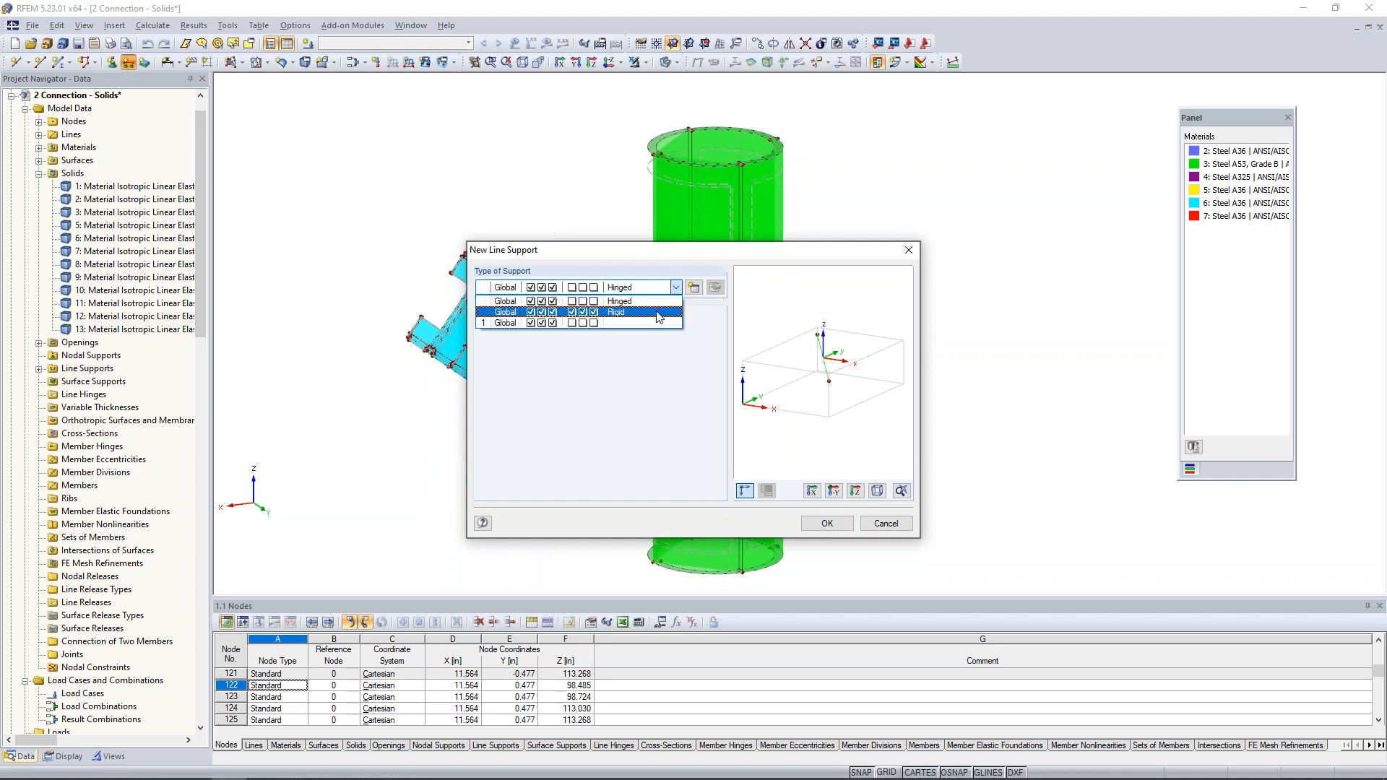
{"action": "left_click", "coordinate": [691, 292]}
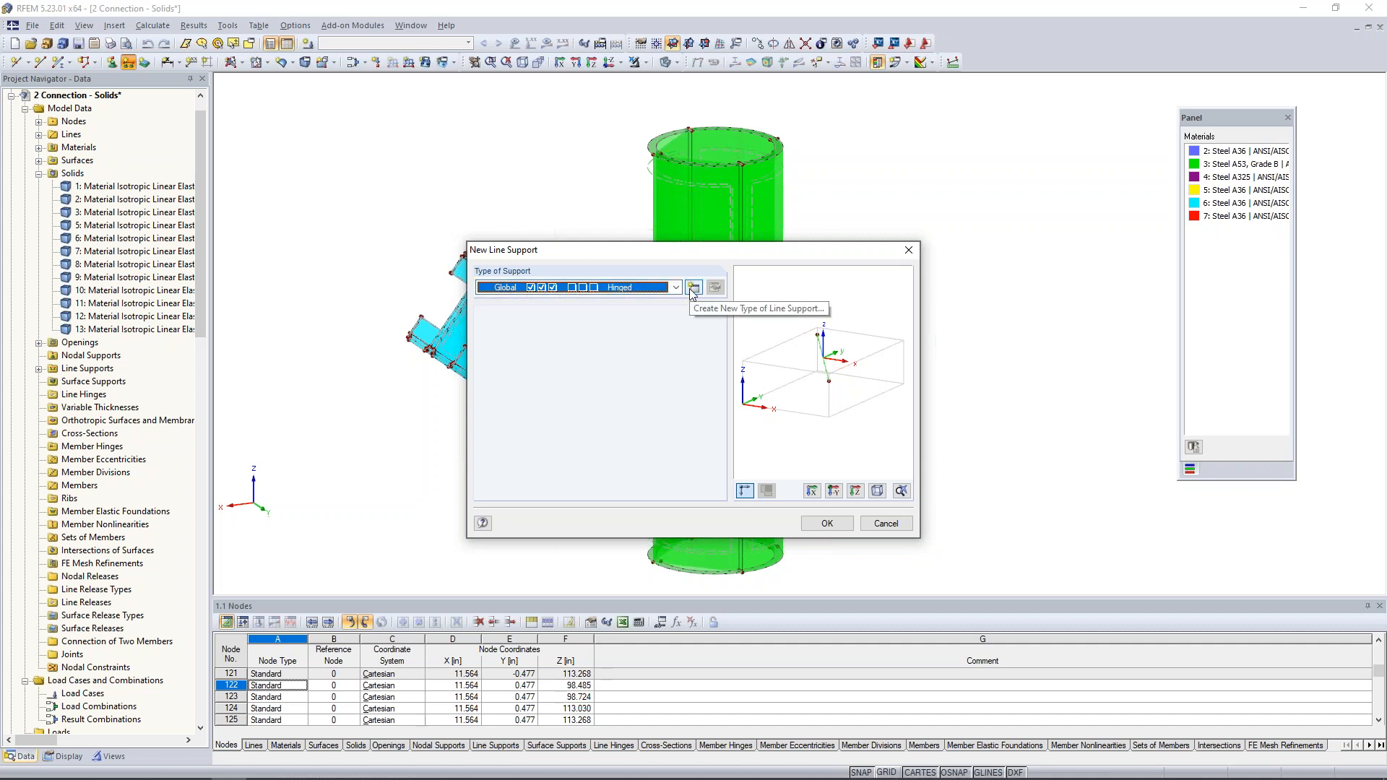
{"action": "left_click", "coordinate": [694, 290]}
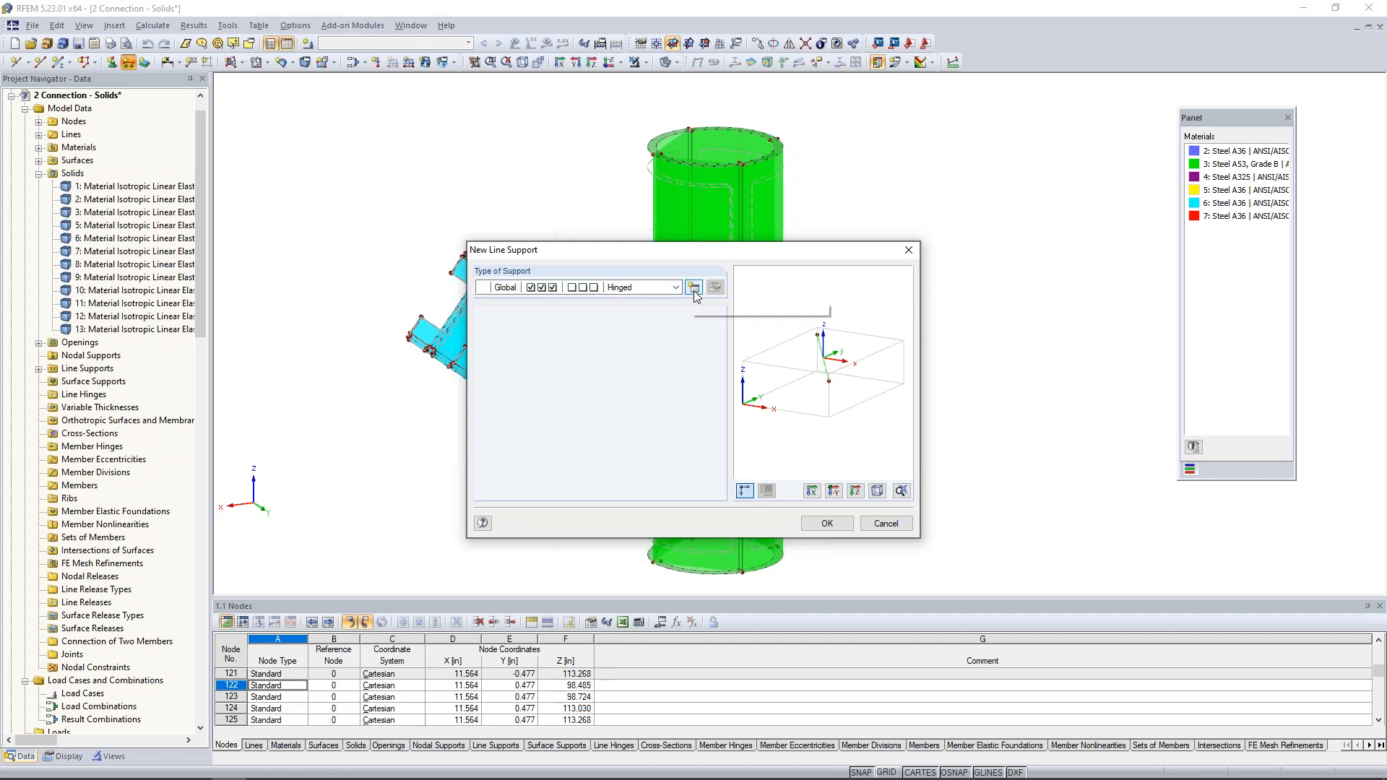
{"action": "left_click", "coordinate": [694, 290]}
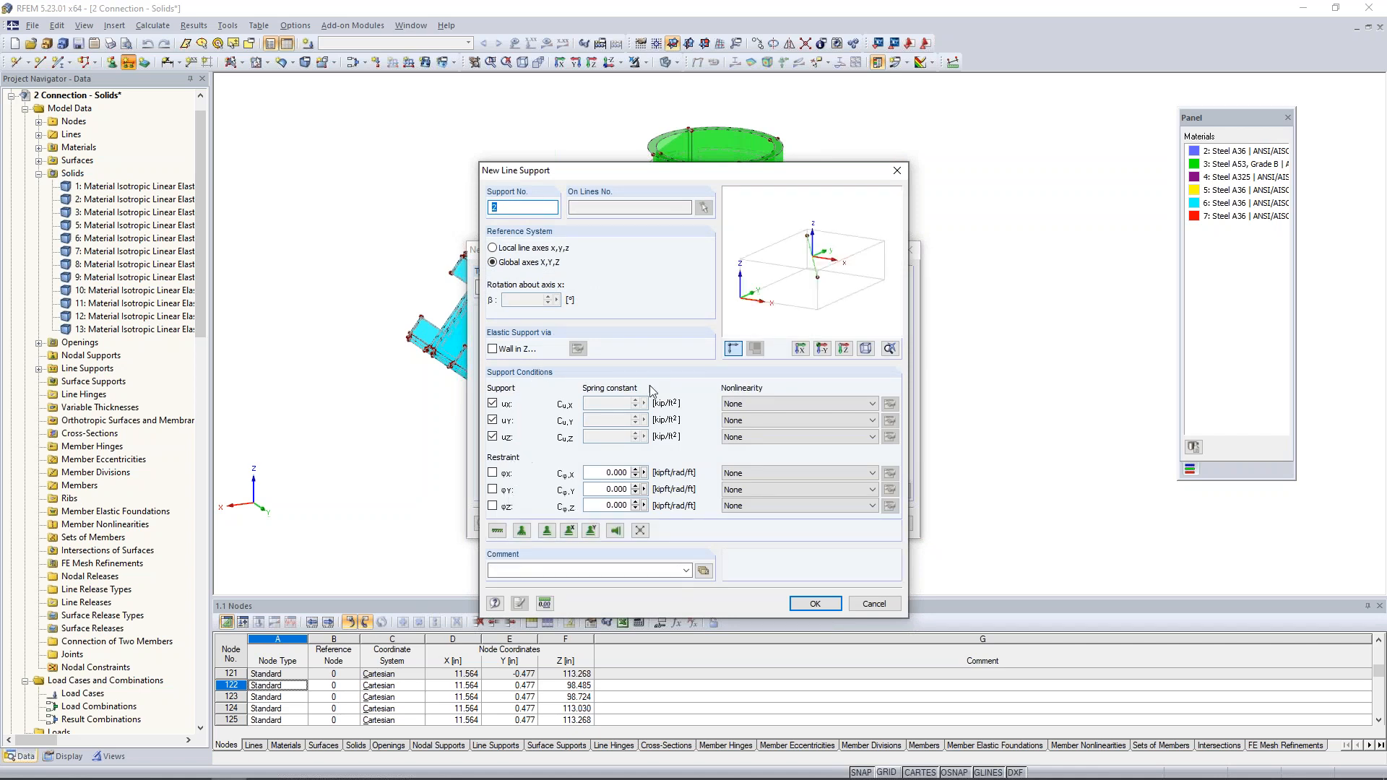
{"action": "left_click", "coordinate": [877, 604]}
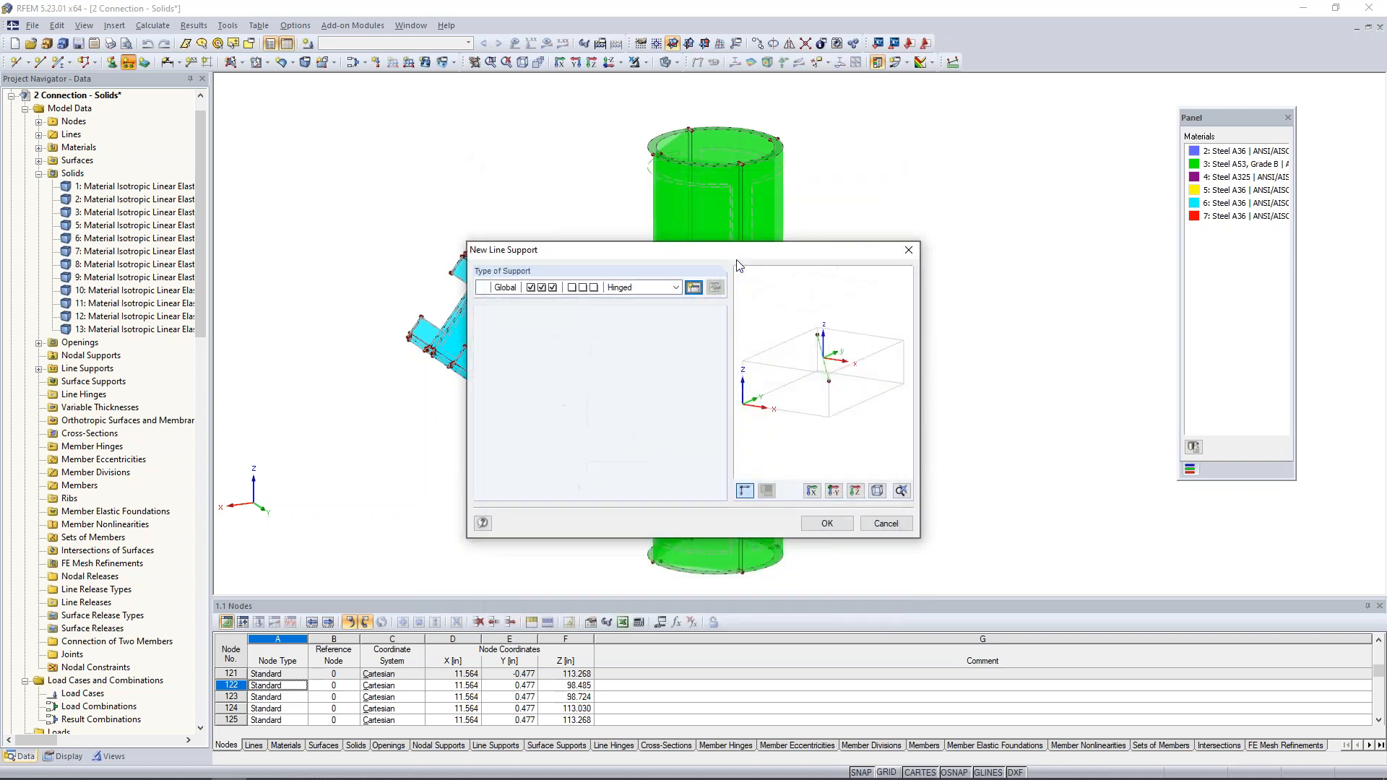
{"action": "left_click", "coordinate": [826, 523]}
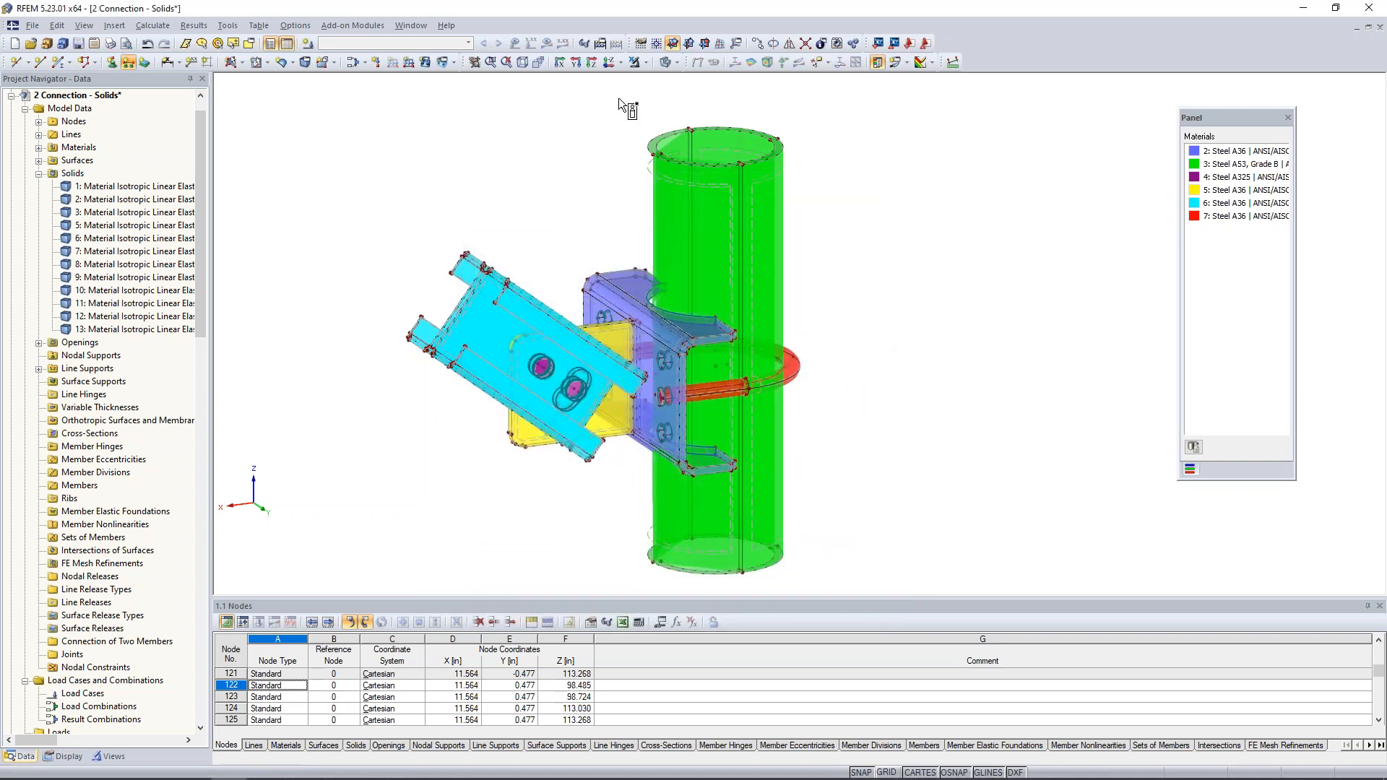
- Assign the hinged line support to all the lines around the pipe's bottom end
{"action": "middle_click_drag", "start_coordinate": [894, 347], "coordinate": [869, 269]}
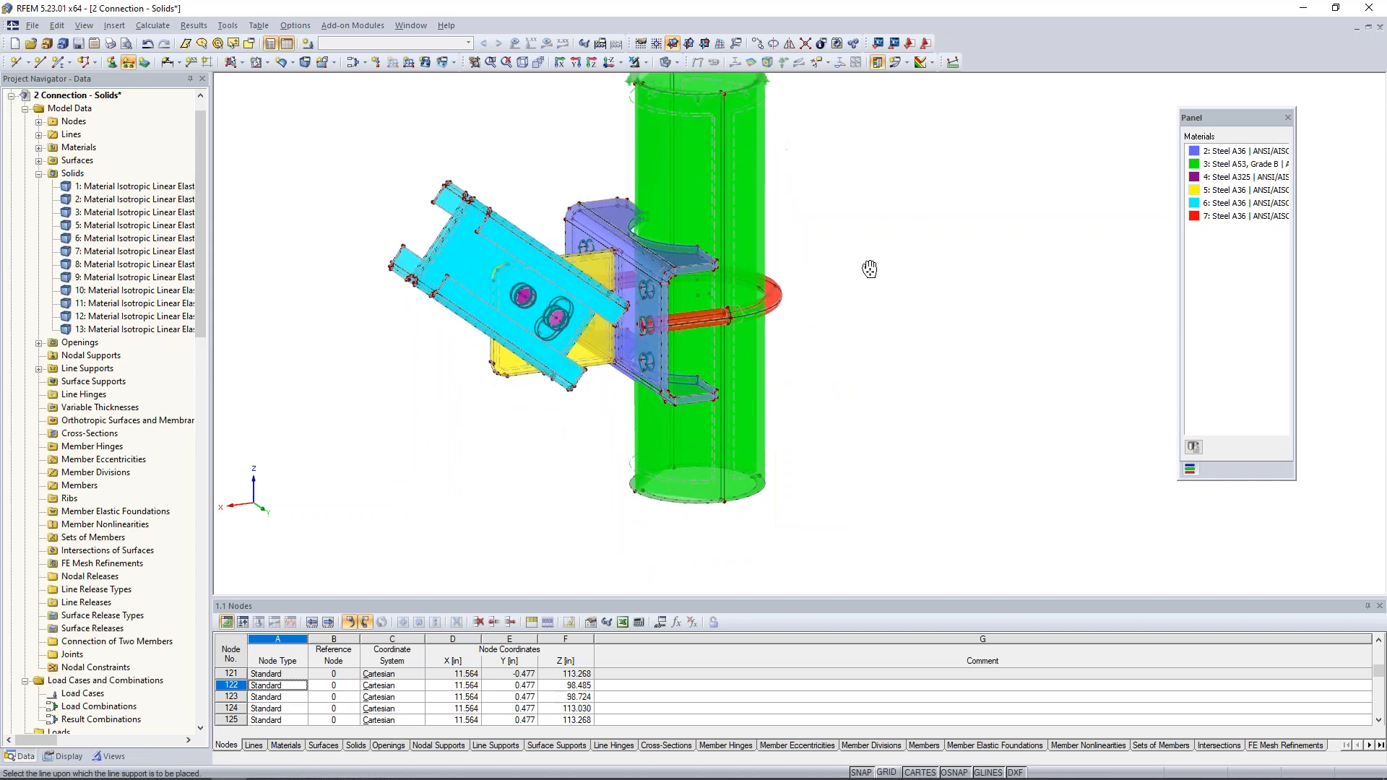
{"action": "left_click_drag", "start_coordinate": [595, 416], "coordinate": [850, 533]}
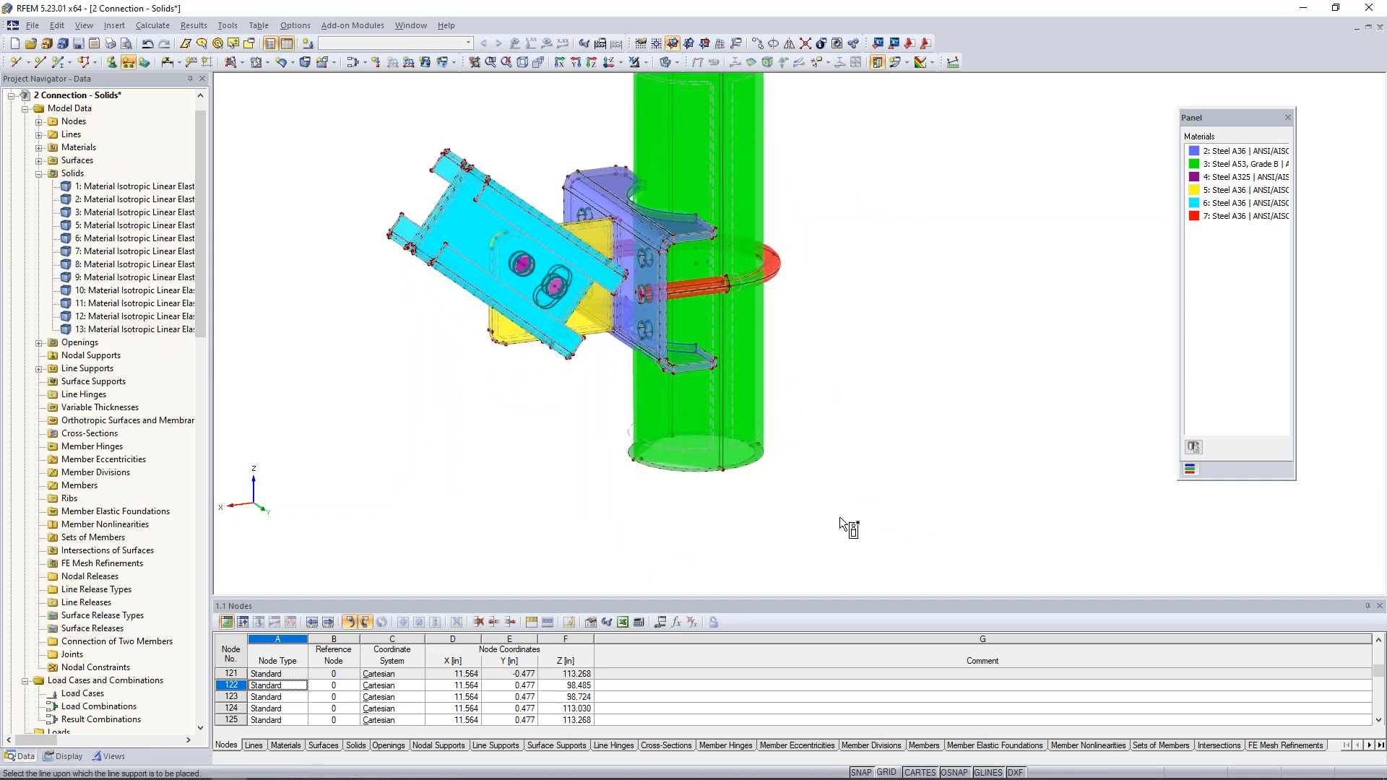
{"action": "key", "text": "Escape"}
{"action": "scroll", "coordinate": [696, 507], "scroll_direction": "up", "scroll_amount": 6}
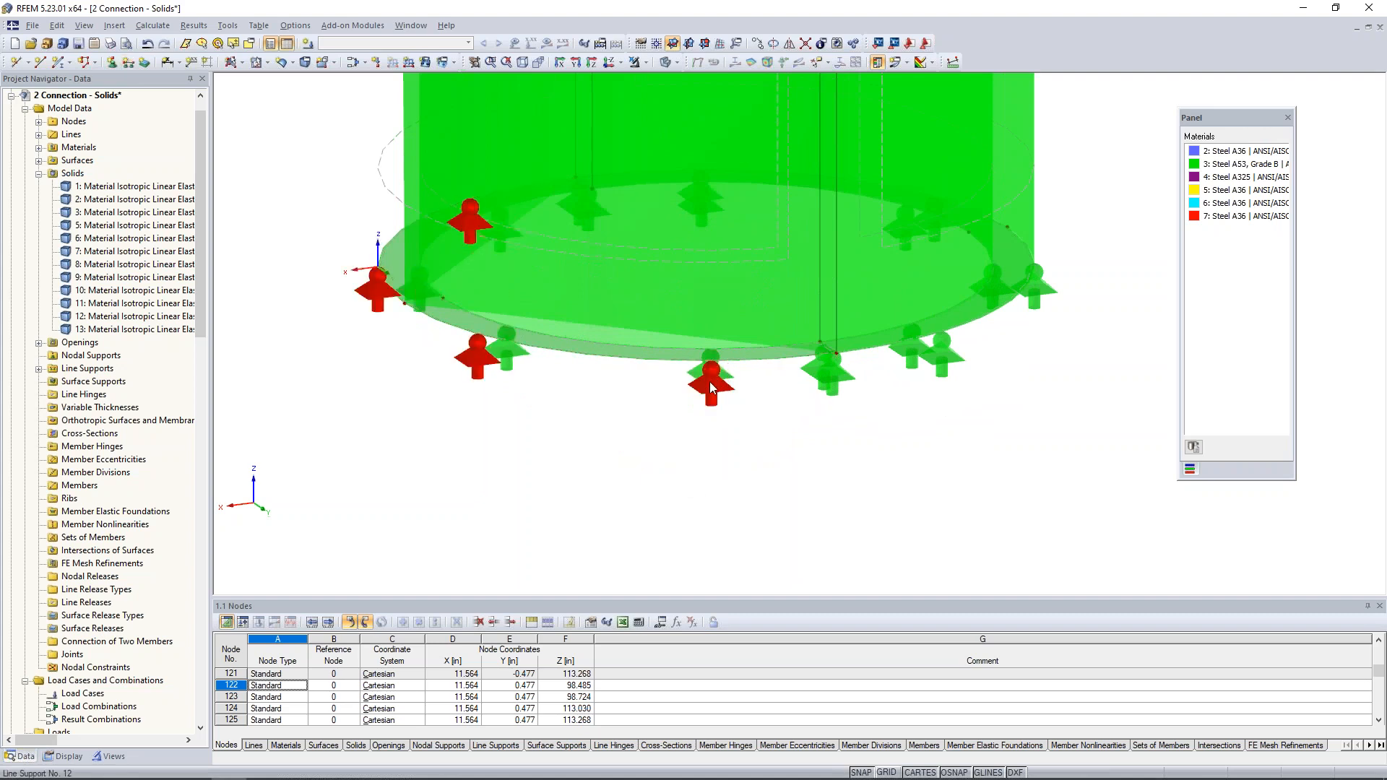
{"action": "scroll", "coordinate": [663, 450], "scroll_direction": "down", "scroll_amount": 2}
{"action": "scroll", "coordinate": [662, 452], "scroll_direction": "down", "scroll_amount": 5}
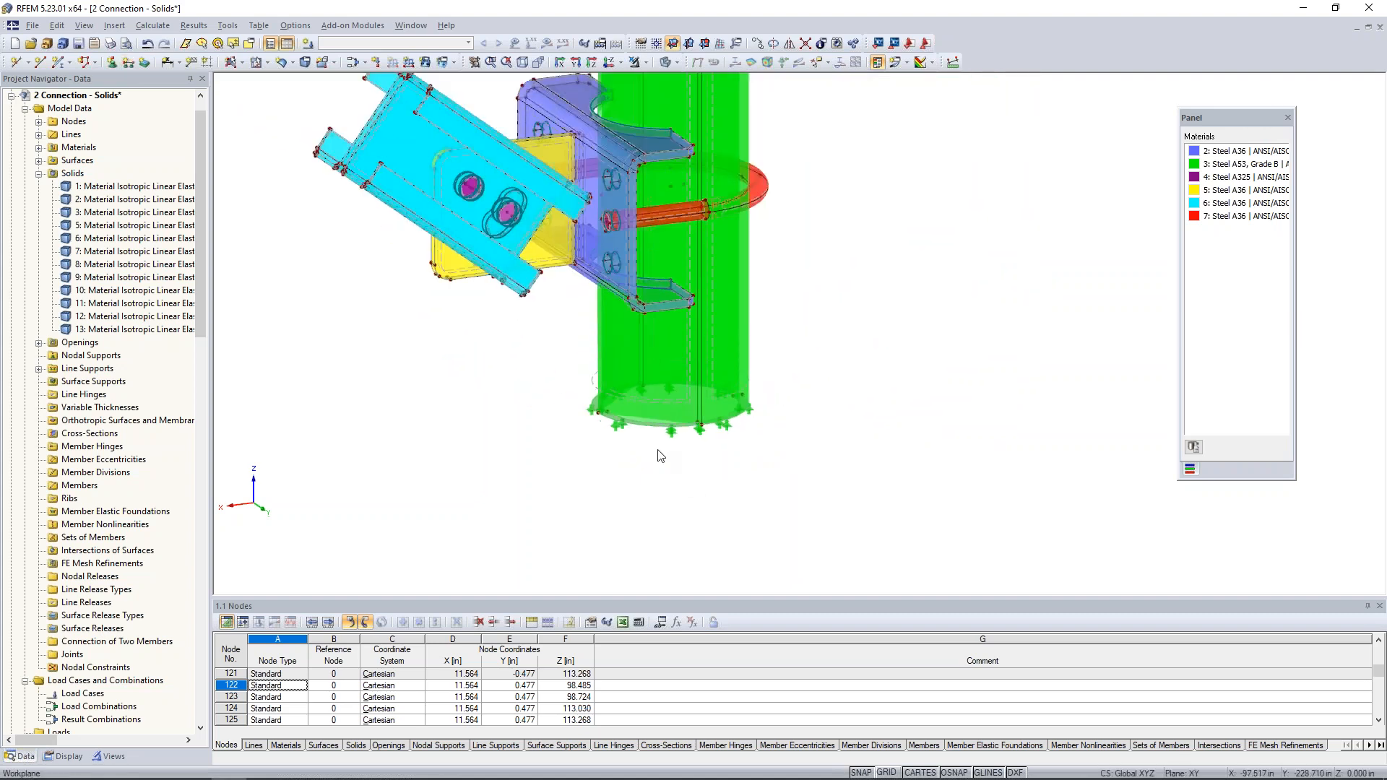
- Select the free end faces of the two channels and display only these selected objects
{"action": "middle_click_drag", "start_coordinate": [578, 390], "coordinate": [591, 446]}
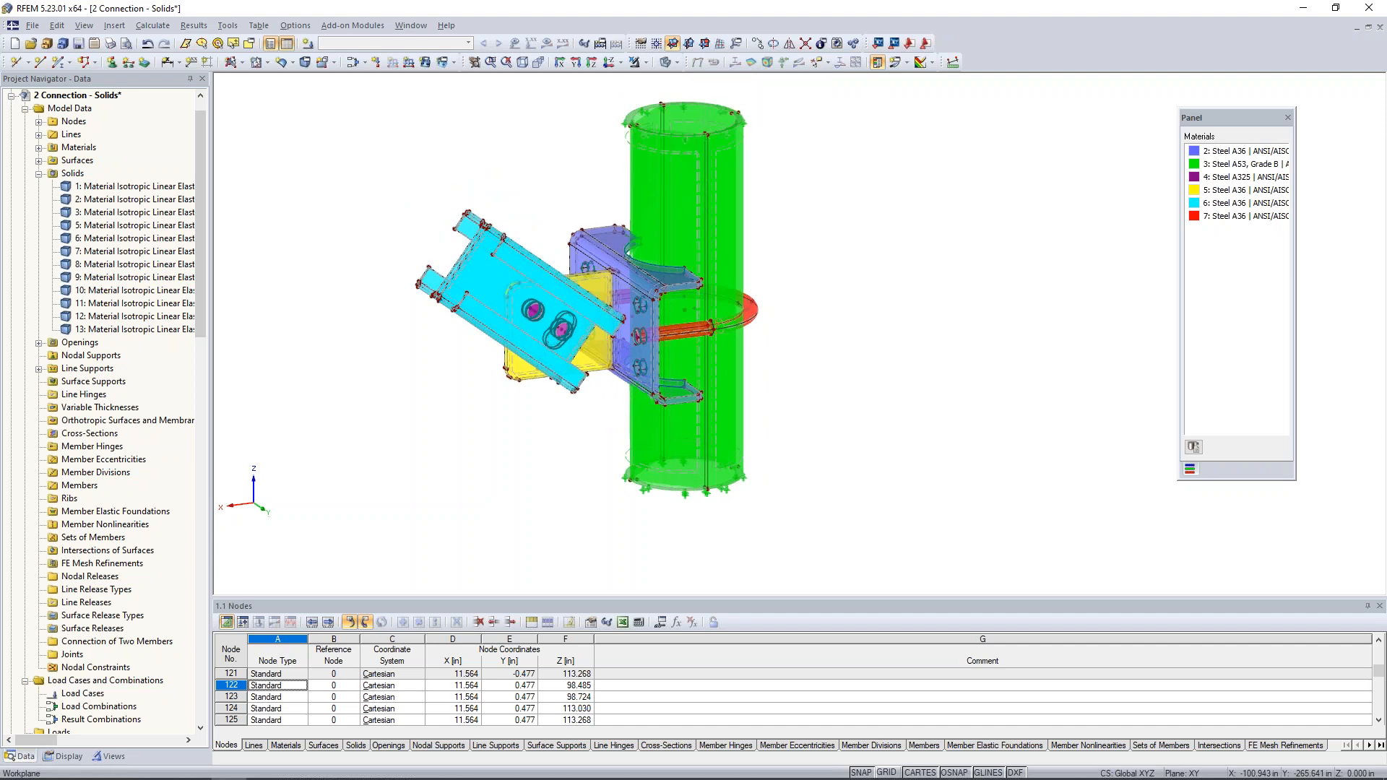
{"action": "mouse_move", "coordinate": [575, 448]}
{"action": "middle_mouse_down", "text": "ctrl"}
{"action": "mouse_move", "coordinate": [487, 407]}
{"action": "mouse_move", "coordinate": [600, 448]}
{"action": "middle_mouse_up", "text": "ctrl"}
{"action": "scroll", "coordinate": [606, 427], "scroll_direction": "up", "scroll_amount": 2}
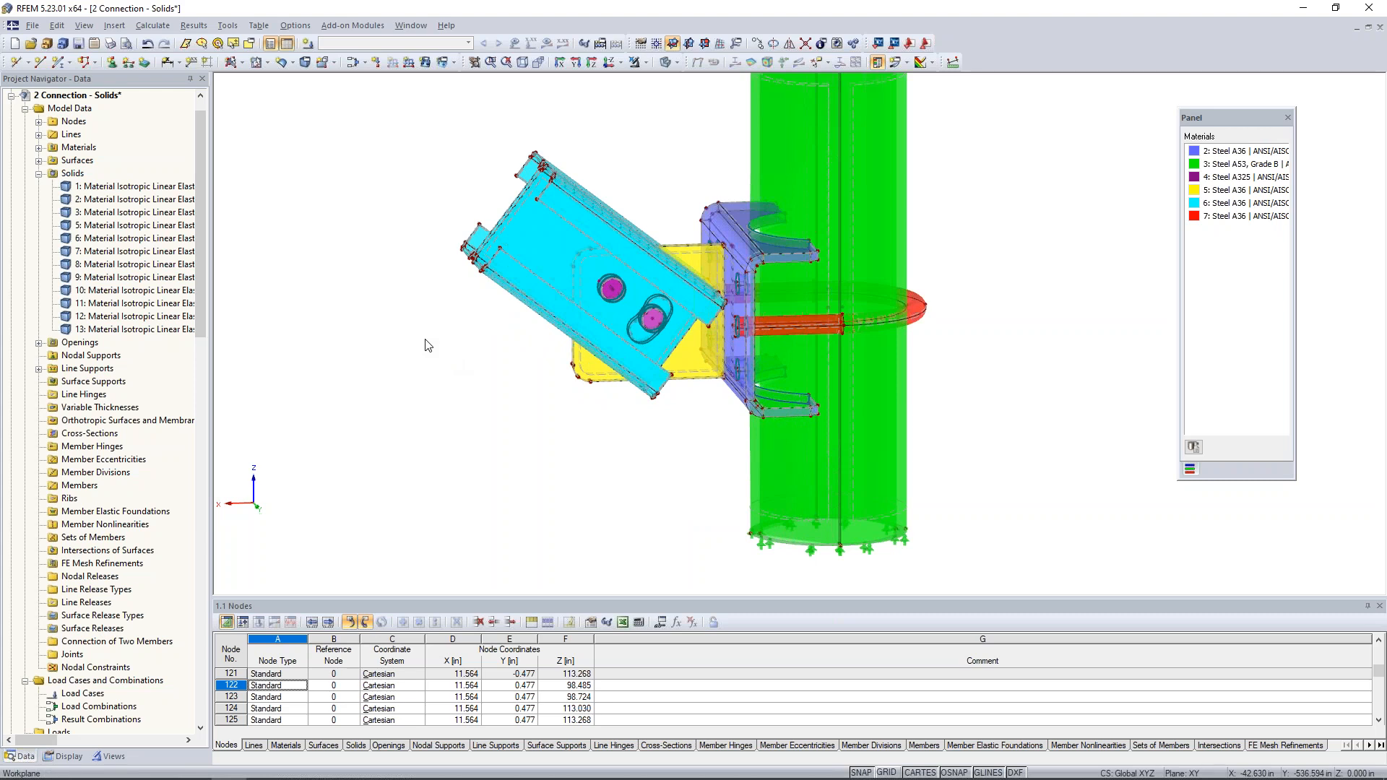
{"action": "middle_click_drag", "start_coordinate": [446, 295], "coordinate": [546, 365], "text": "ctrl"}
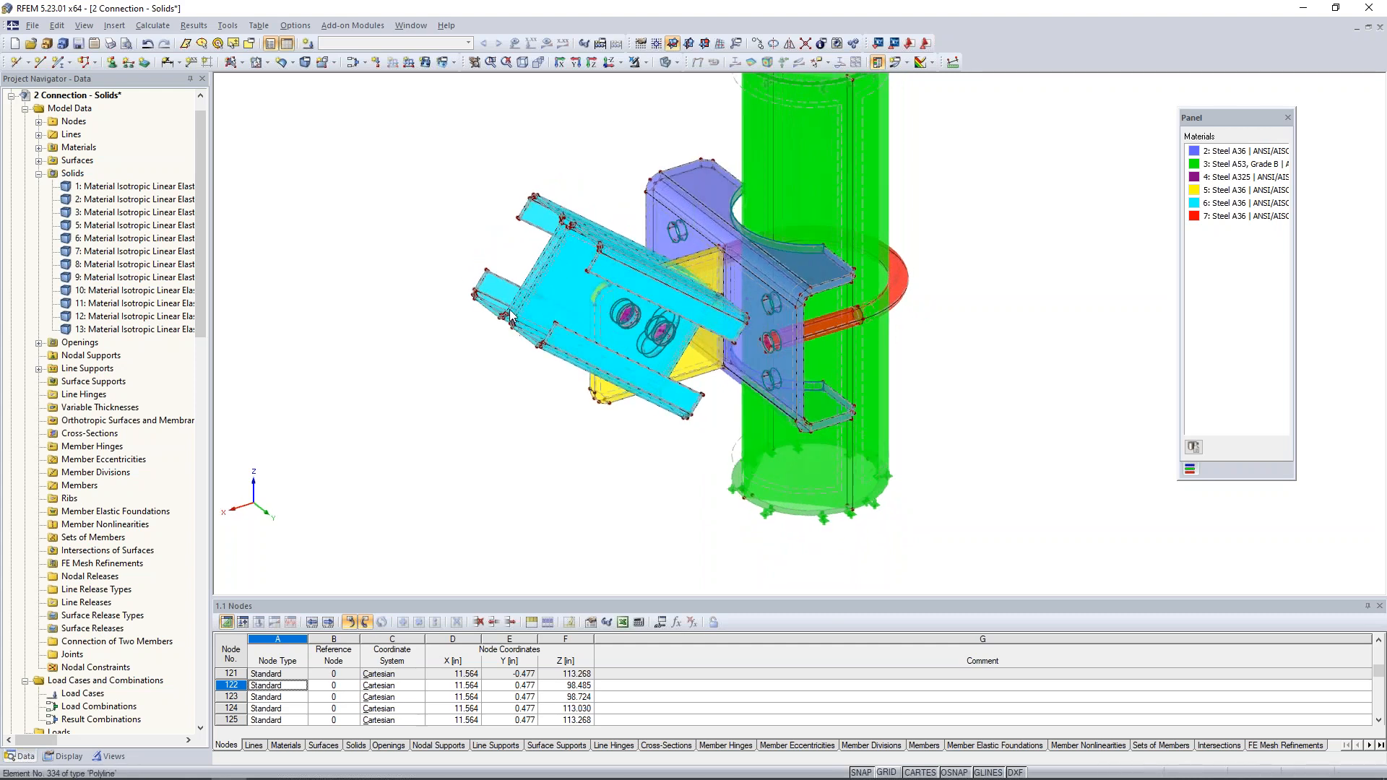
{"action": "scroll", "coordinate": [527, 288], "scroll_direction": "up", "scroll_amount": 3}
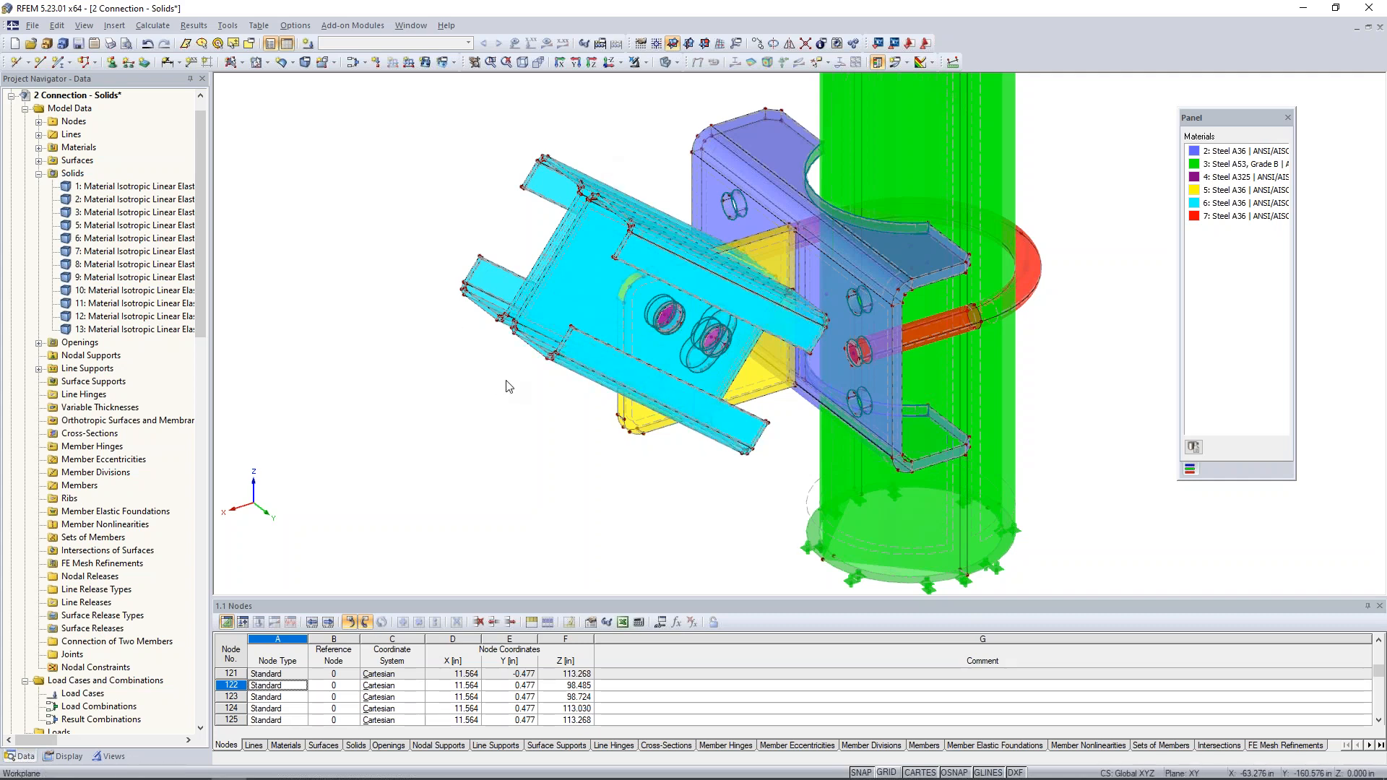
{"action": "middle_click_drag", "start_coordinate": [533, 431], "coordinate": [595, 400], "text": "ctrl"}
{"action": "left_click_drag", "start_coordinate": [639, 178], "coordinate": [764, 354]}
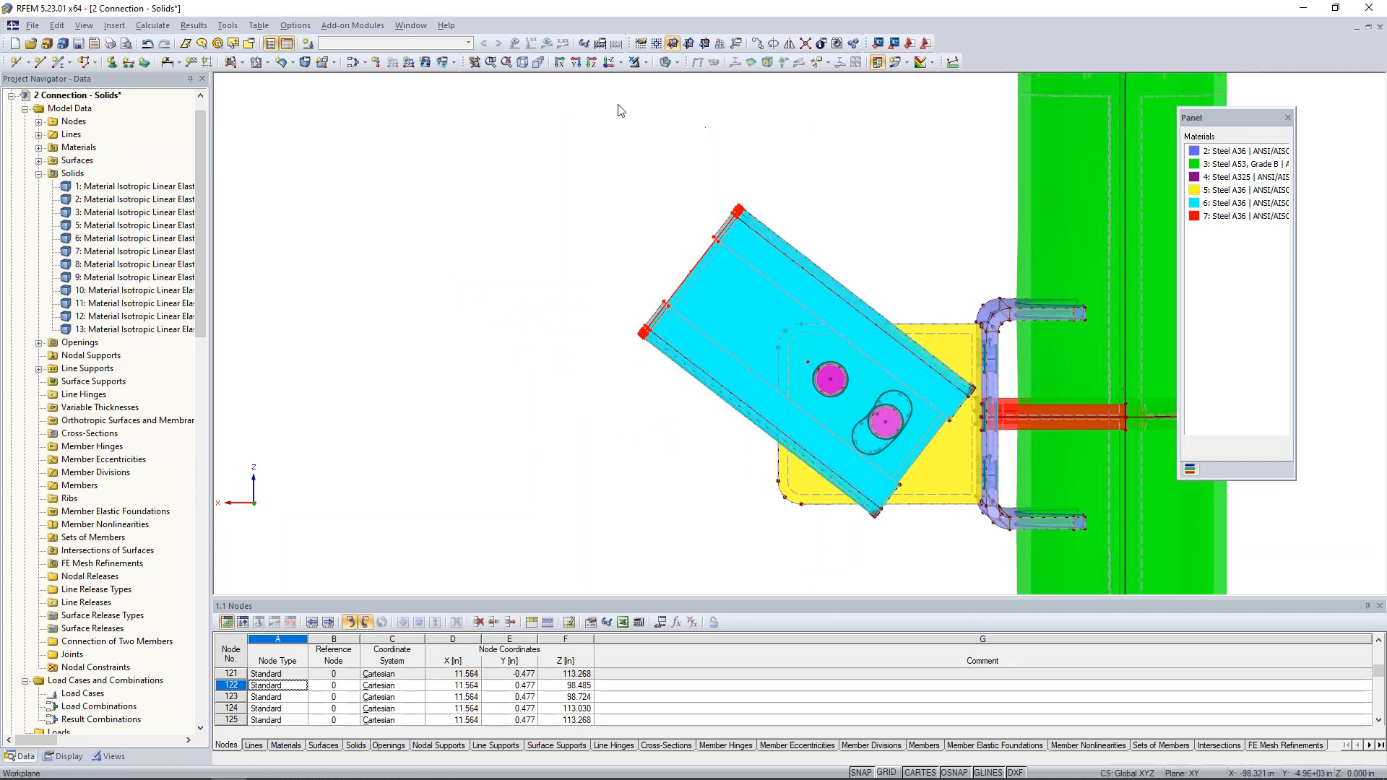
{"action": "left_click", "coordinate": [644, 62]}
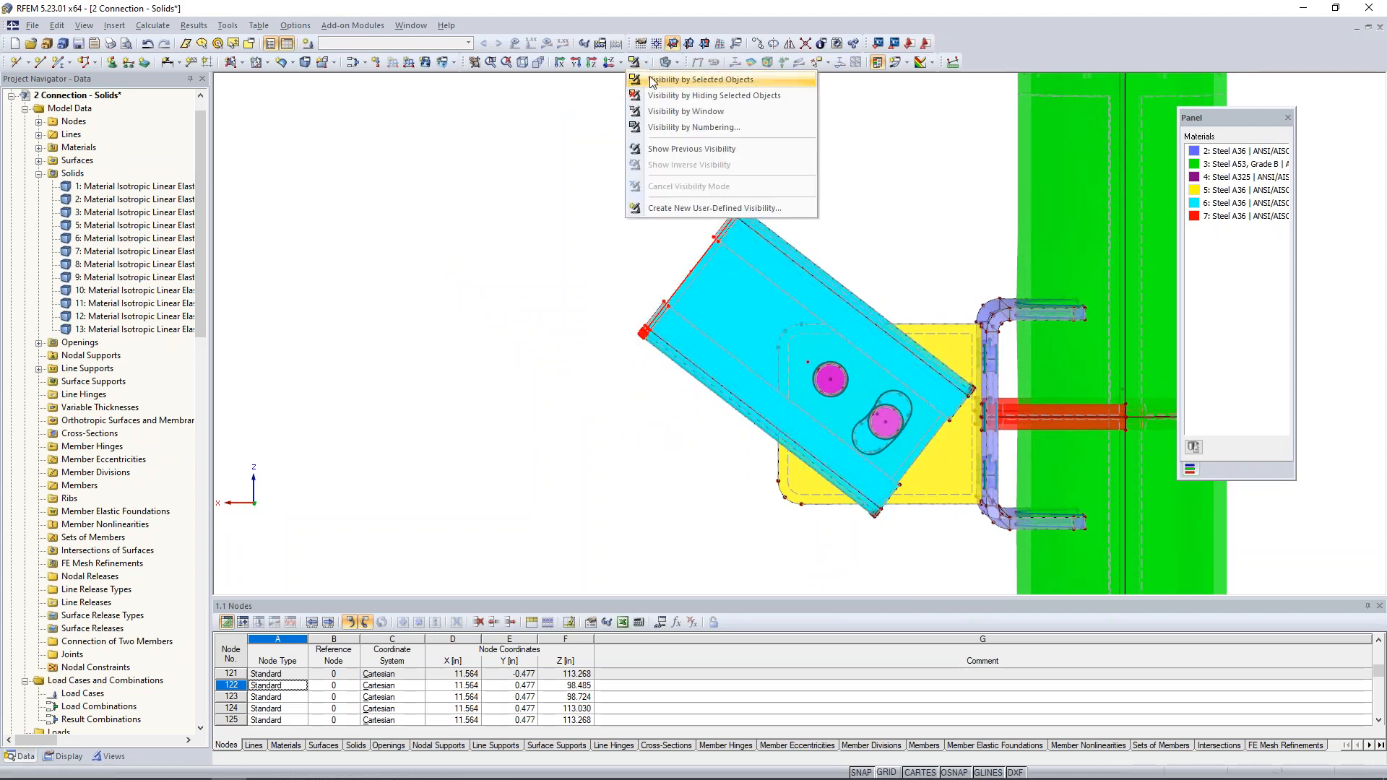
{"action": "left_click", "coordinate": [652, 81]}
- Set the stiffness type of all the channels' free end surfaces, 162-179, to Rigid
{"action": "middle_click_drag", "start_coordinate": [521, 232], "coordinate": [639, 292], "text": "ctrl"}
{"action": "scroll", "coordinate": [695, 286], "scroll_direction": "down", "scroll_amount": 1}
{"action": "scroll", "coordinate": [696, 284], "scroll_direction": "up", "scroll_amount": 5}
{"action": "middle_click_drag", "start_coordinate": [620, 194], "coordinate": [601, 230]}
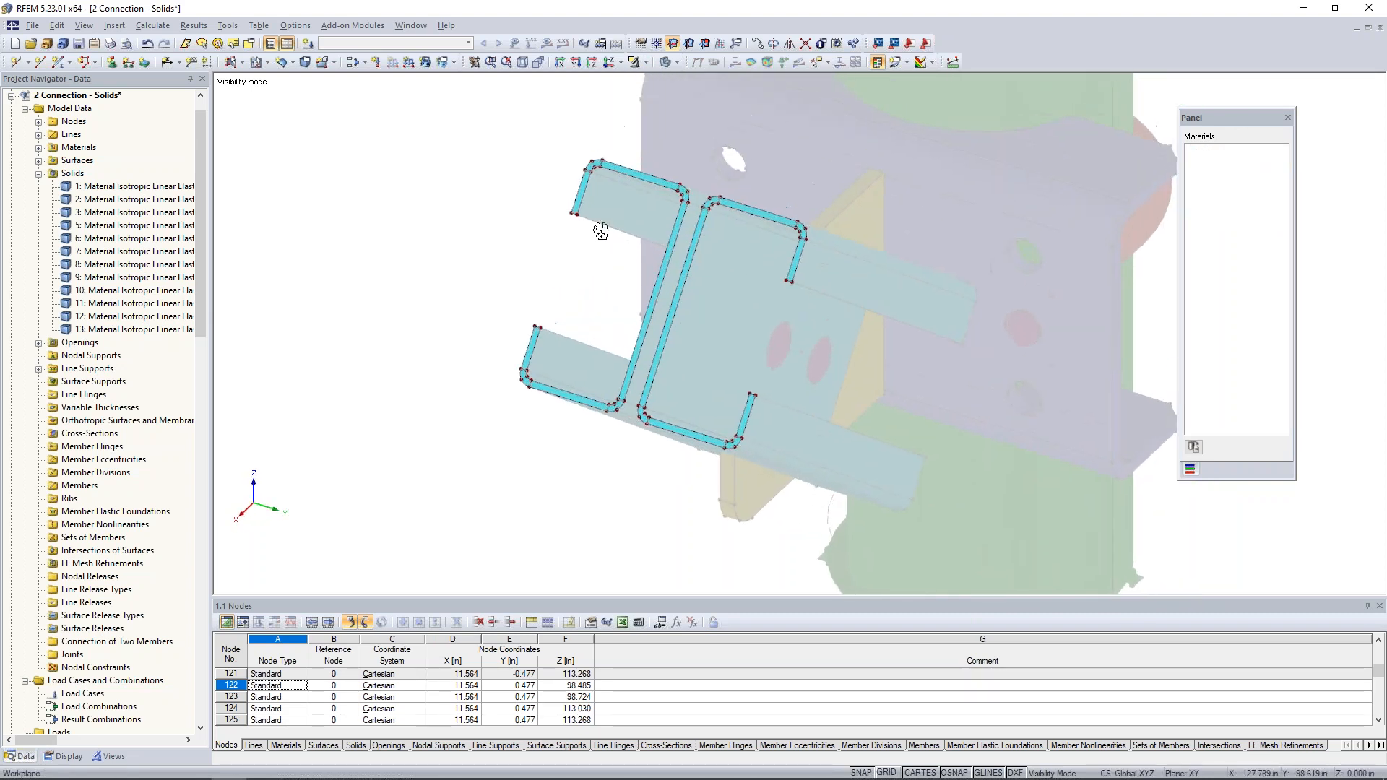
{"action": "scroll", "coordinate": [601, 230], "scroll_direction": "down", "scroll_amount": 1}
{"action": "left_click_drag", "start_coordinate": [505, 117], "coordinate": [853, 490]}
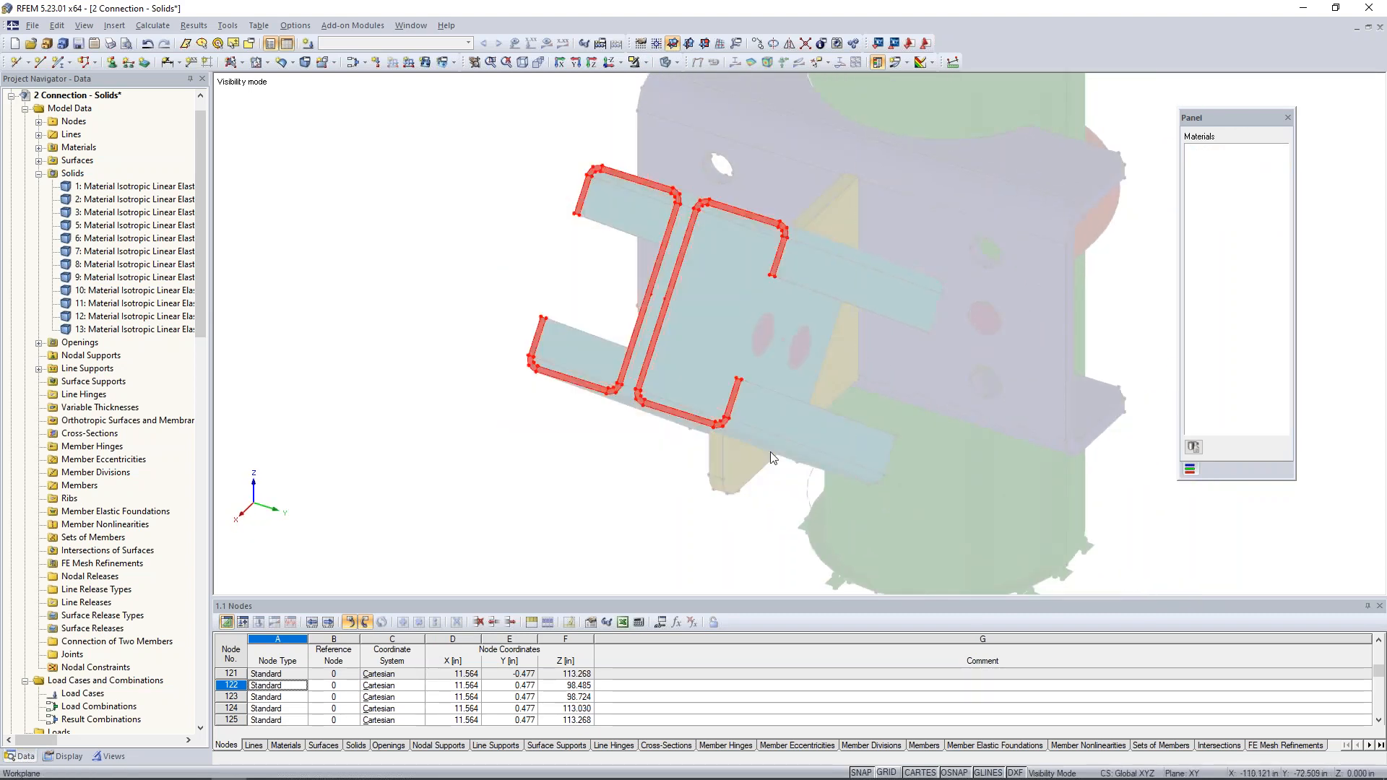
{"action": "scroll", "coordinate": [732, 419], "scroll_direction": "up", "scroll_amount": 2}
{"action": "right_click", "coordinate": [732, 410]}
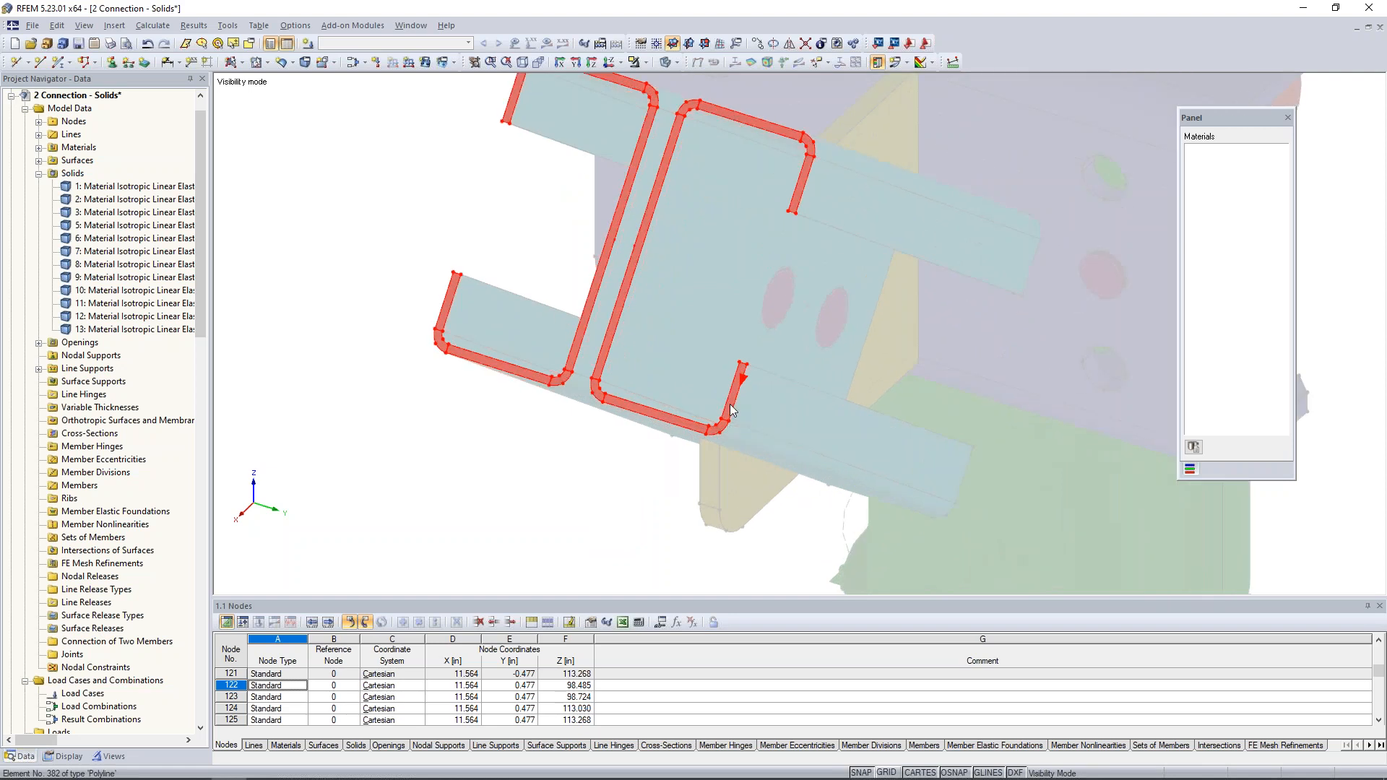
{"action": "mouse_move", "coordinate": [788, 415]}
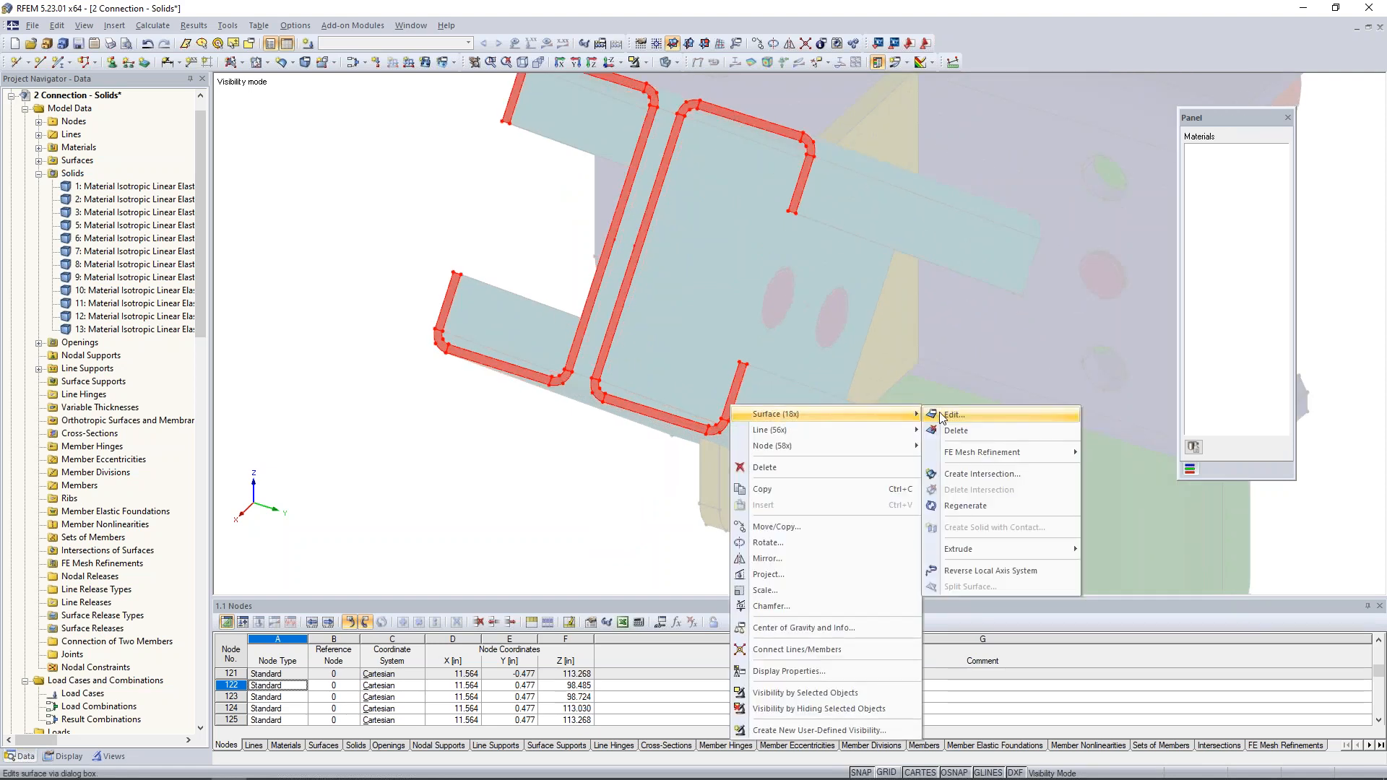
{"action": "left_click", "coordinate": [938, 415]}
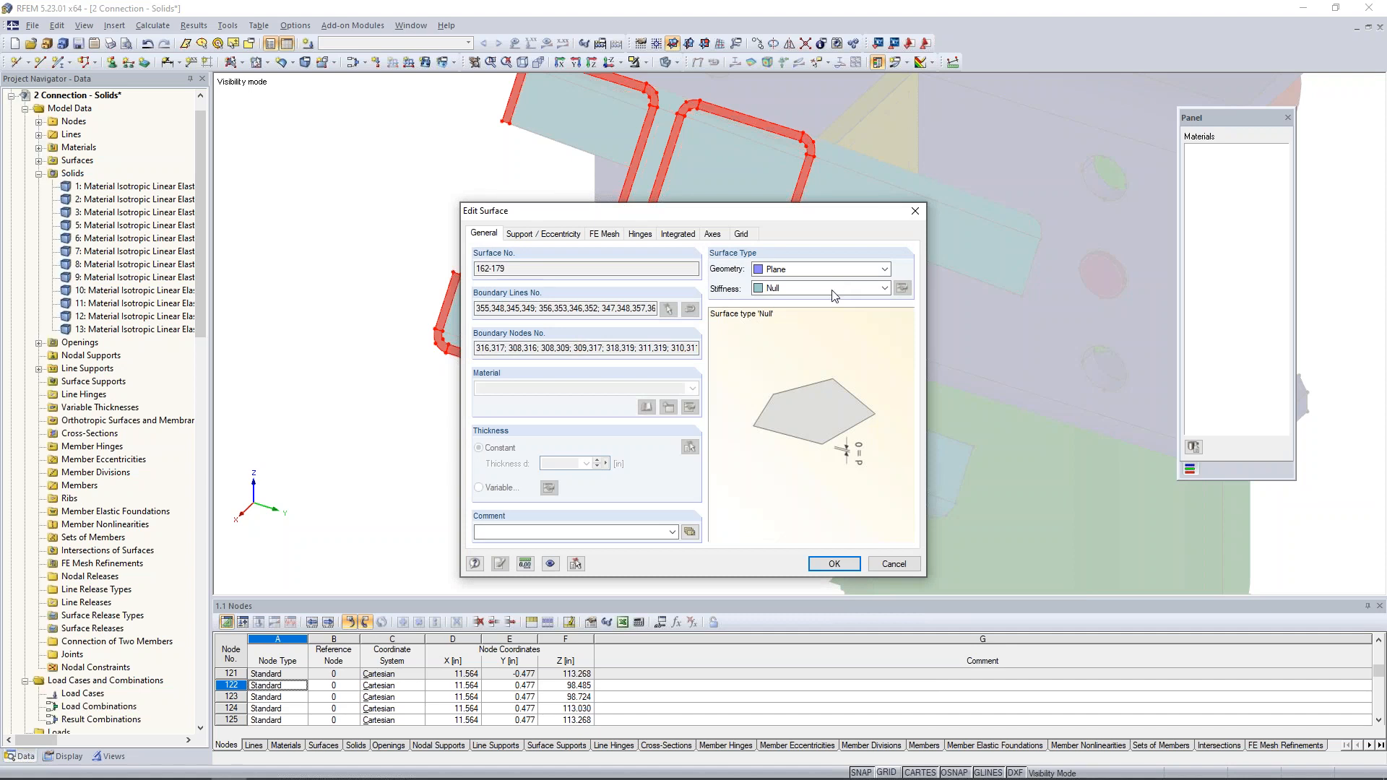
{"action": "left_click", "coordinate": [884, 288]}
{"action": "left_click", "coordinate": [793, 356]}
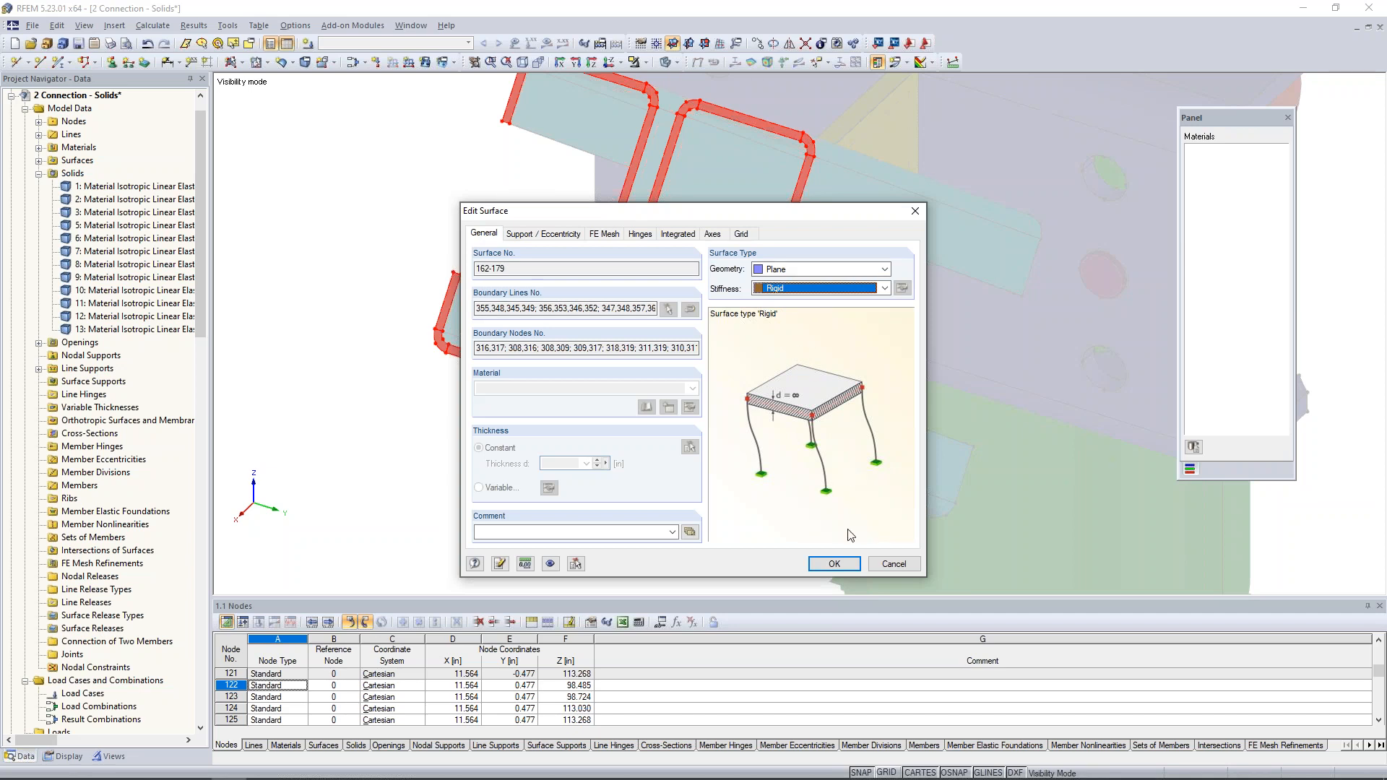
{"action": "left_click", "coordinate": [838, 565]}
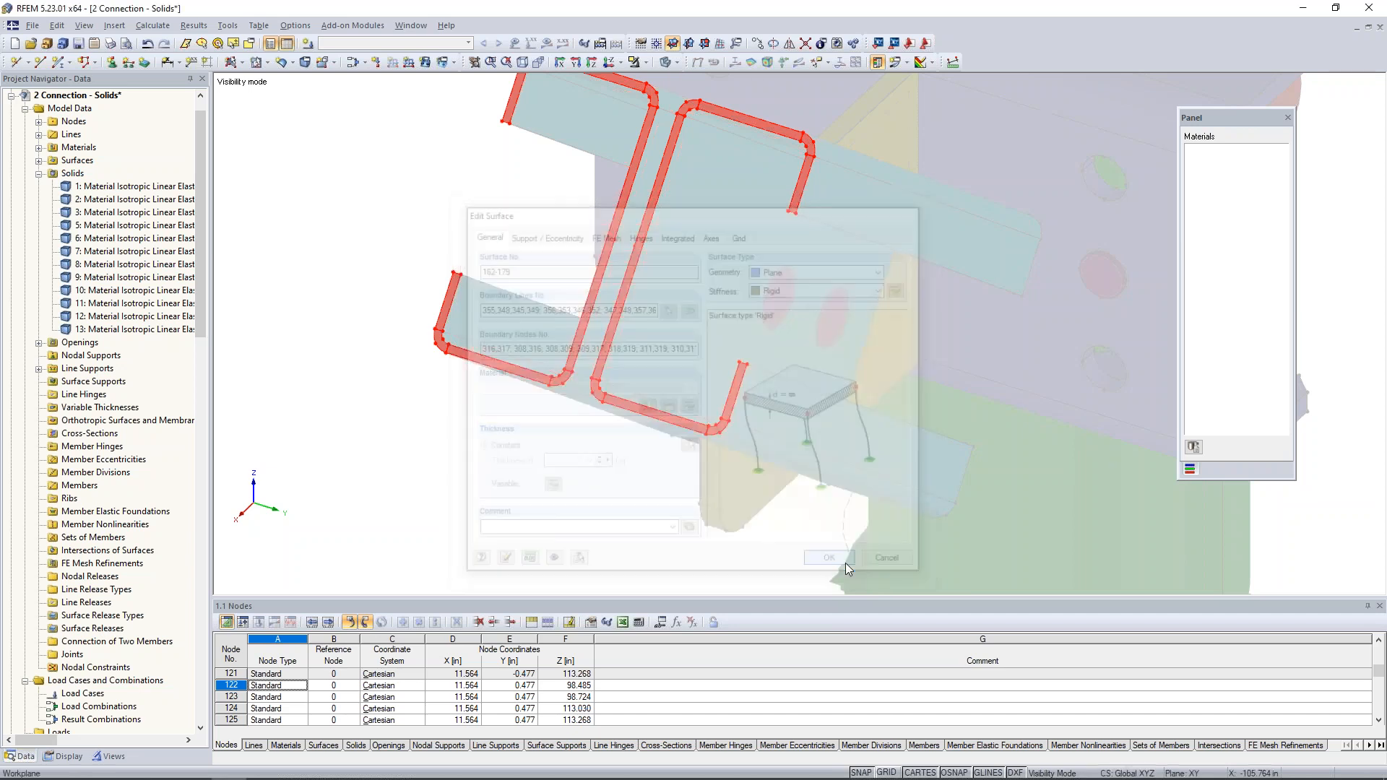
{"action": "left_click", "coordinate": [634, 468]}
{"action": "middle_click_drag", "start_coordinate": [635, 478], "coordinate": [663, 540]}
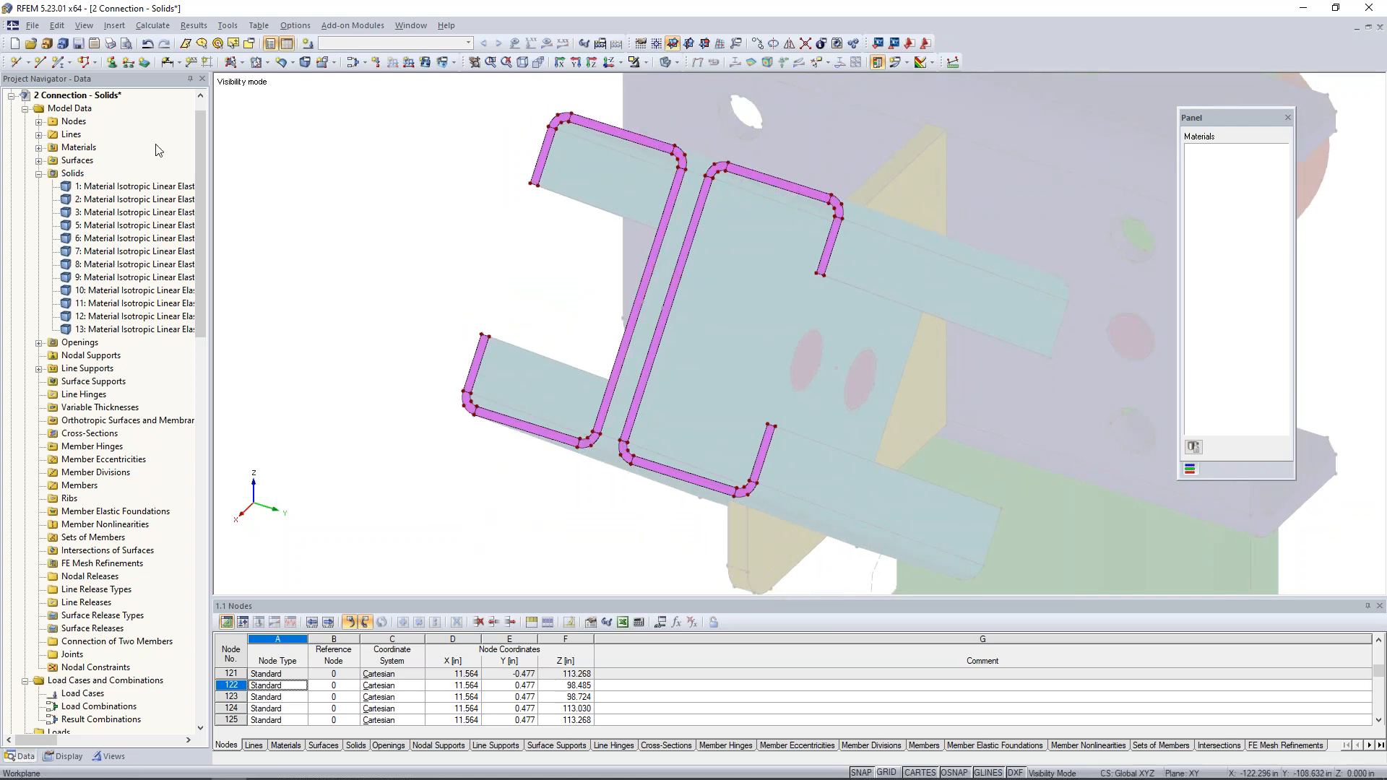
- Draw a line connecting the two channels' end faces between the midpoint nodes of their facing lower outer corner arcs
{"action": "left_click", "coordinate": [40, 64]}
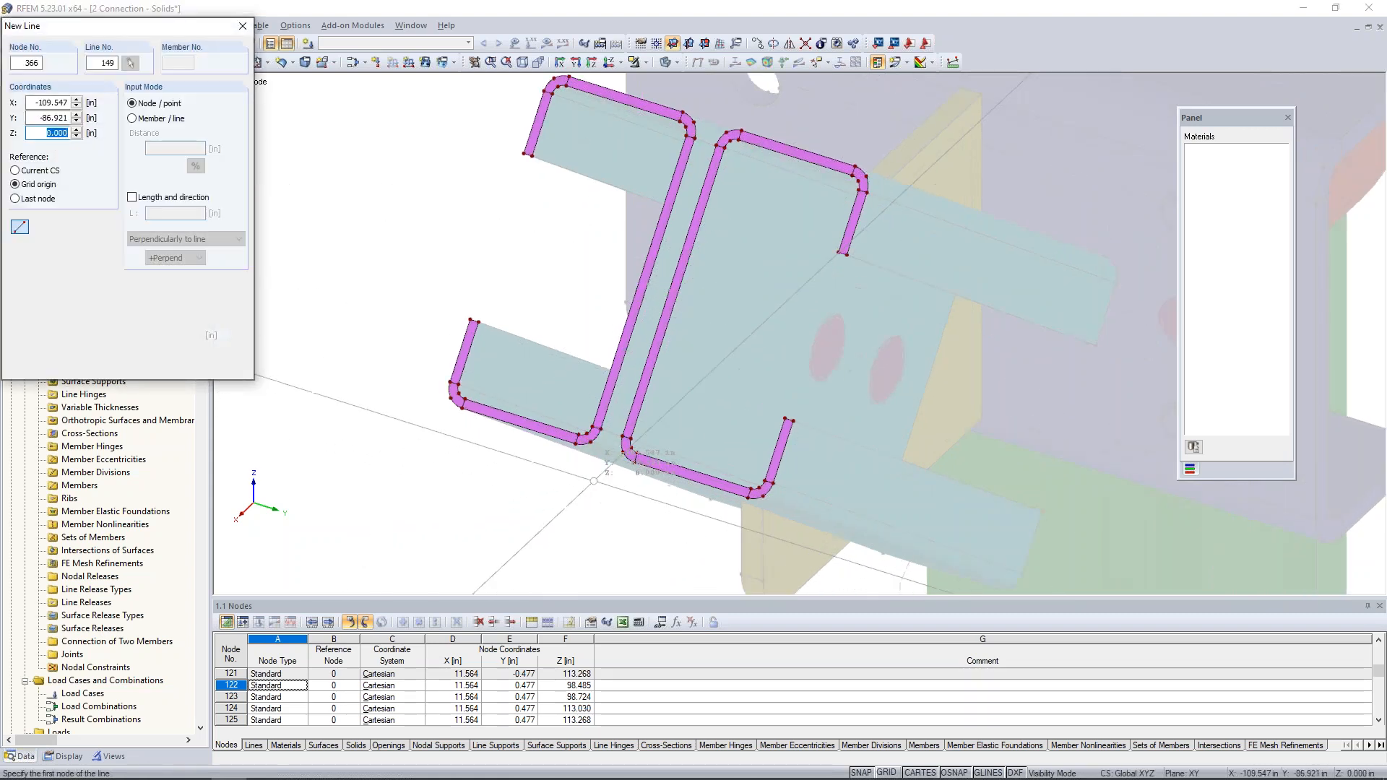
{"action": "scroll", "coordinate": [590, 491], "scroll_direction": "up", "scroll_amount": 4}
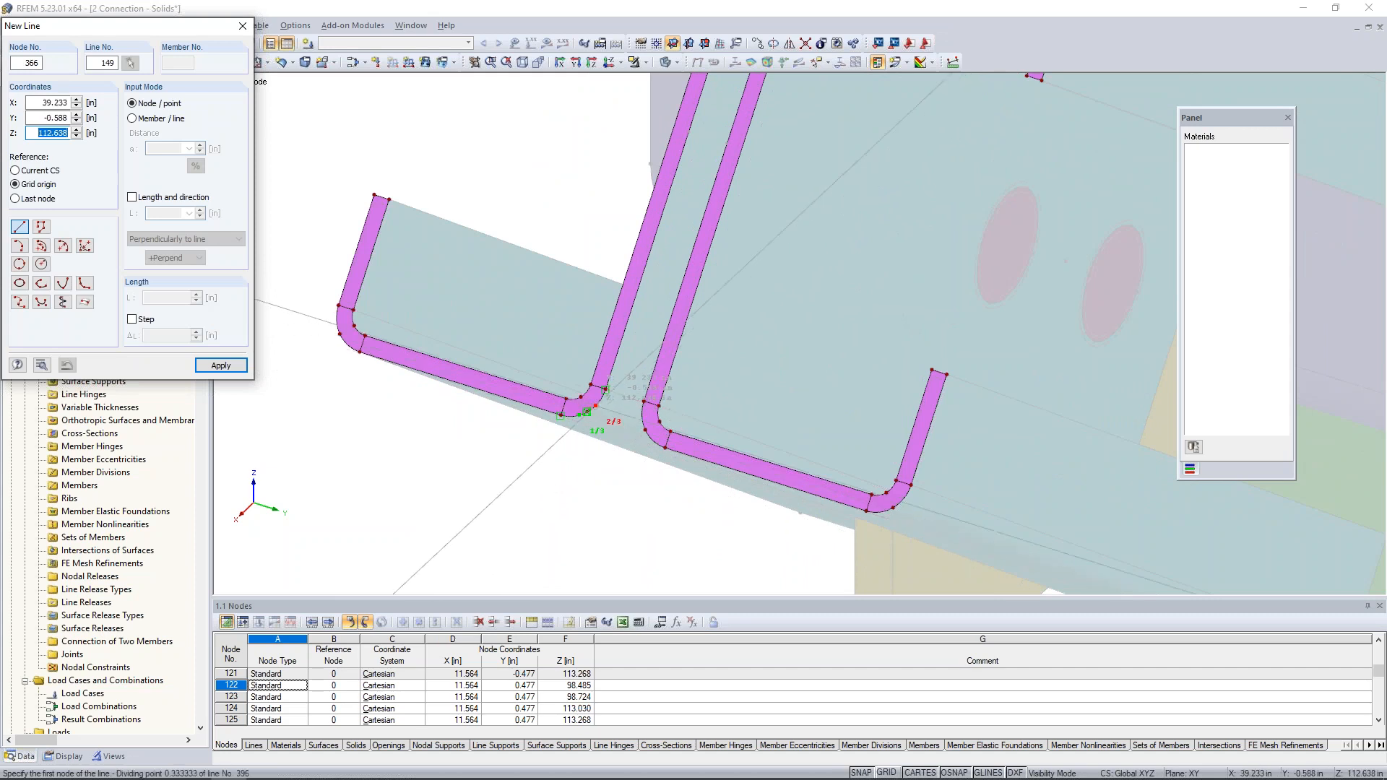
{"action": "scroll", "coordinate": [583, 442], "scroll_direction": "up", "scroll_amount": 2}
{"action": "scroll", "coordinate": [581, 446], "scroll_direction": "up", "scroll_amount": 2}
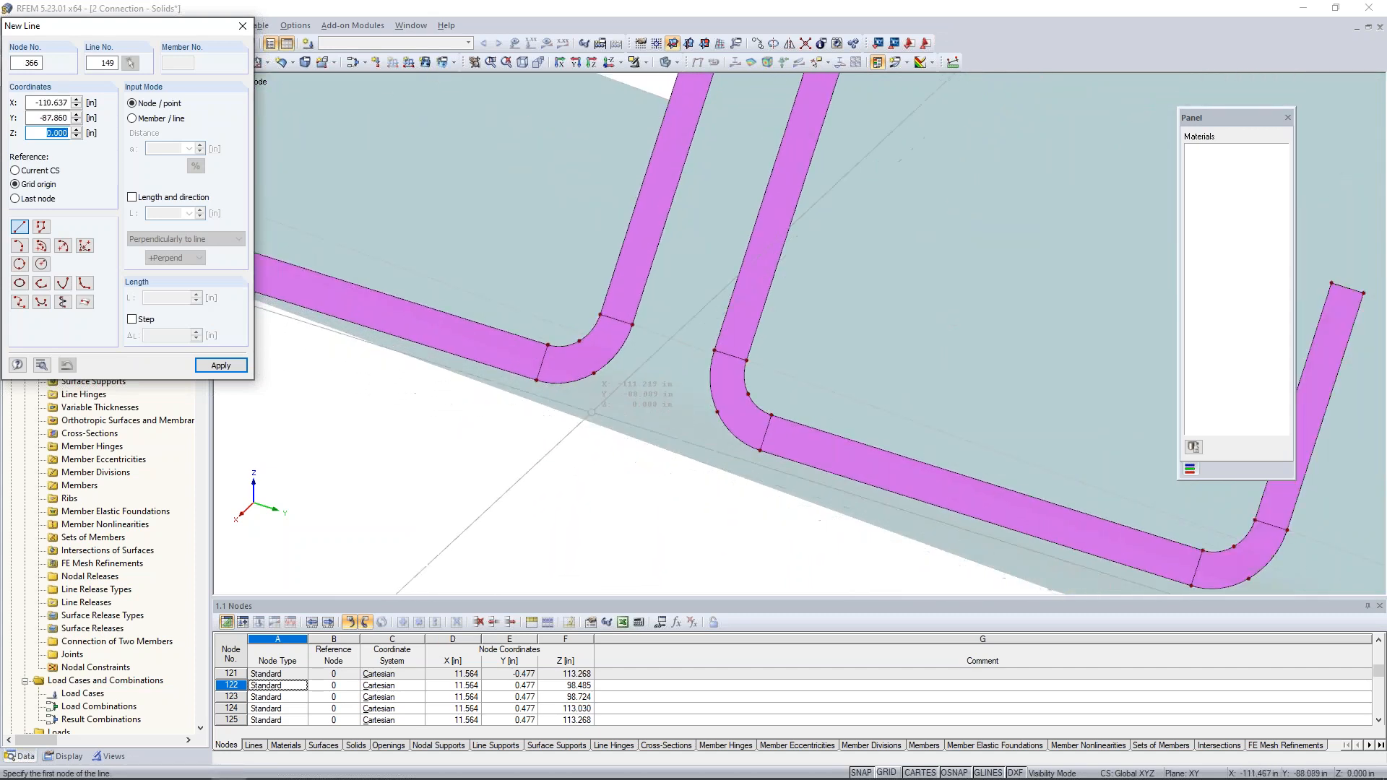
{"action": "left_click", "coordinate": [594, 373]}
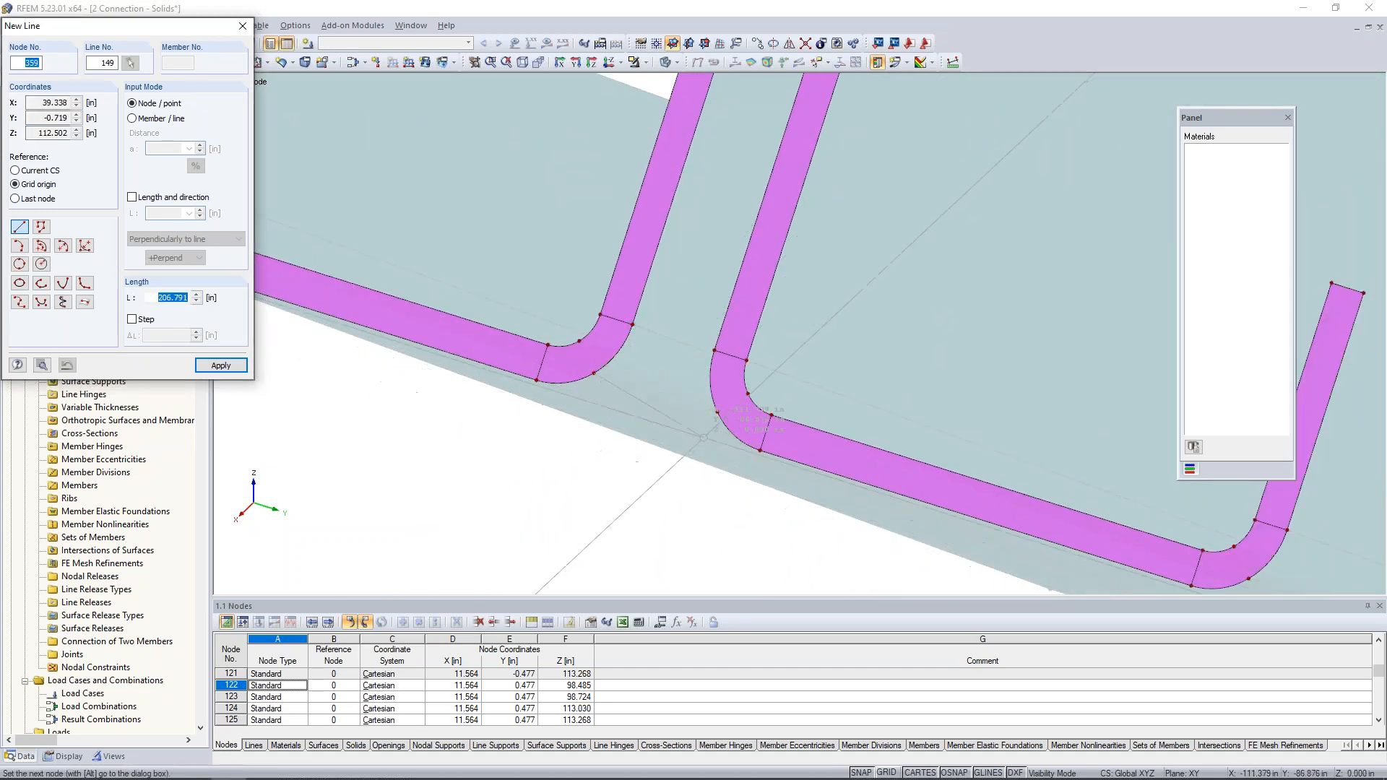
{"action": "left_click", "coordinate": [717, 413]}
{"action": "left_click", "coordinate": [717, 412]}
{"action": "right_click", "coordinate": [835, 328]}
- Draw a matching line between the midpoint nodes of the two channels' facing upper outer corner arcs
{"action": "scroll", "coordinate": [836, 328], "scroll_direction": "down", "scroll_amount": 5}
{"action": "middle_click_drag", "start_coordinate": [900, 179], "coordinate": [781, 440]}
{"action": "scroll", "coordinate": [803, 400], "scroll_direction": "up", "scroll_amount": 5}
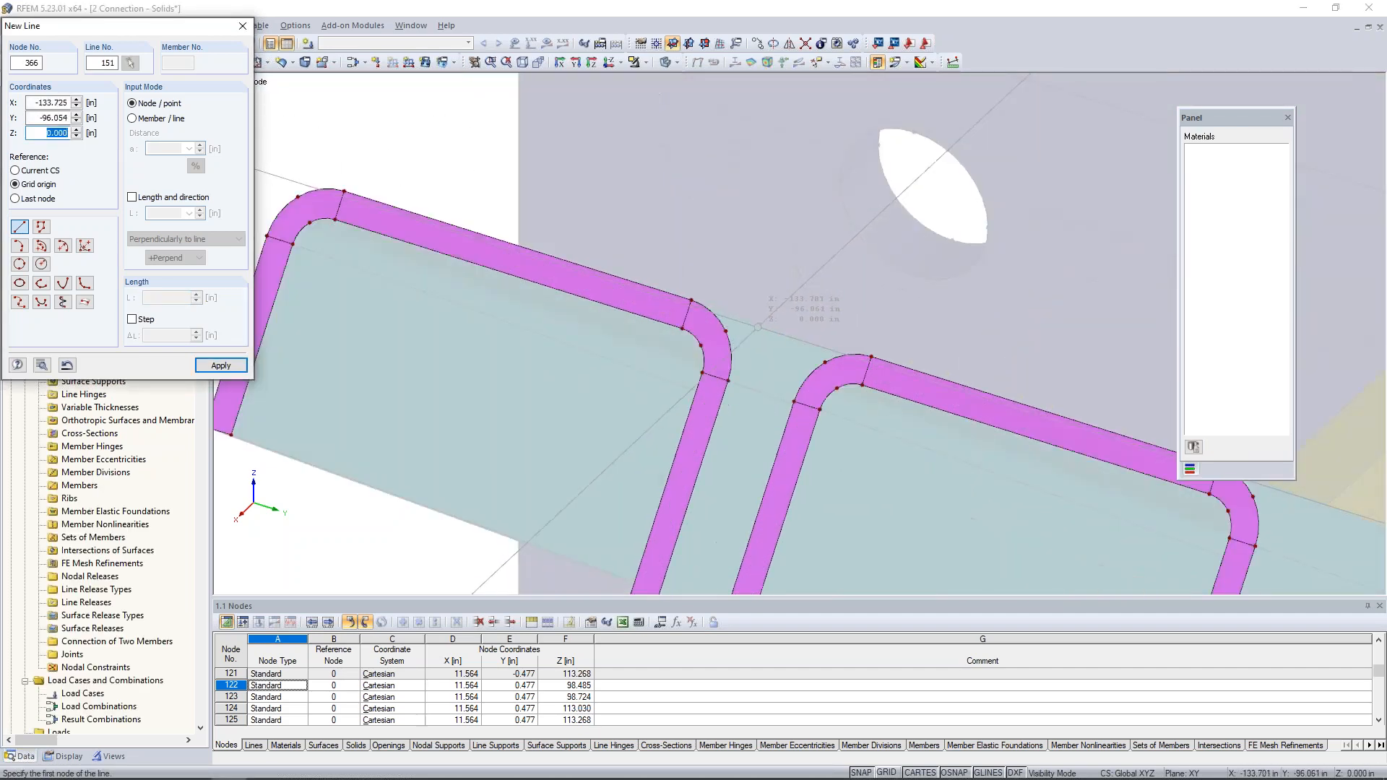
{"action": "left_click", "coordinate": [726, 331]}
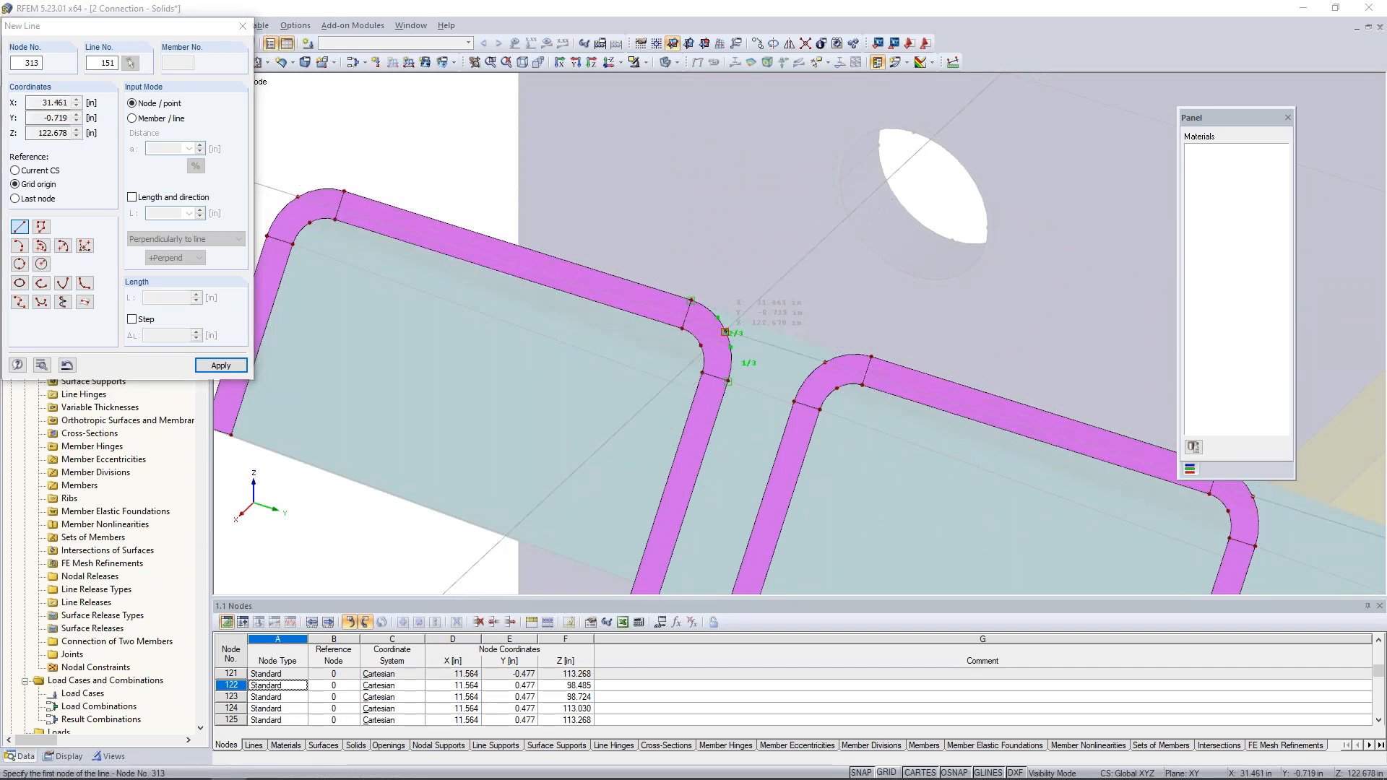
{"action": "left_click", "coordinate": [824, 360]}
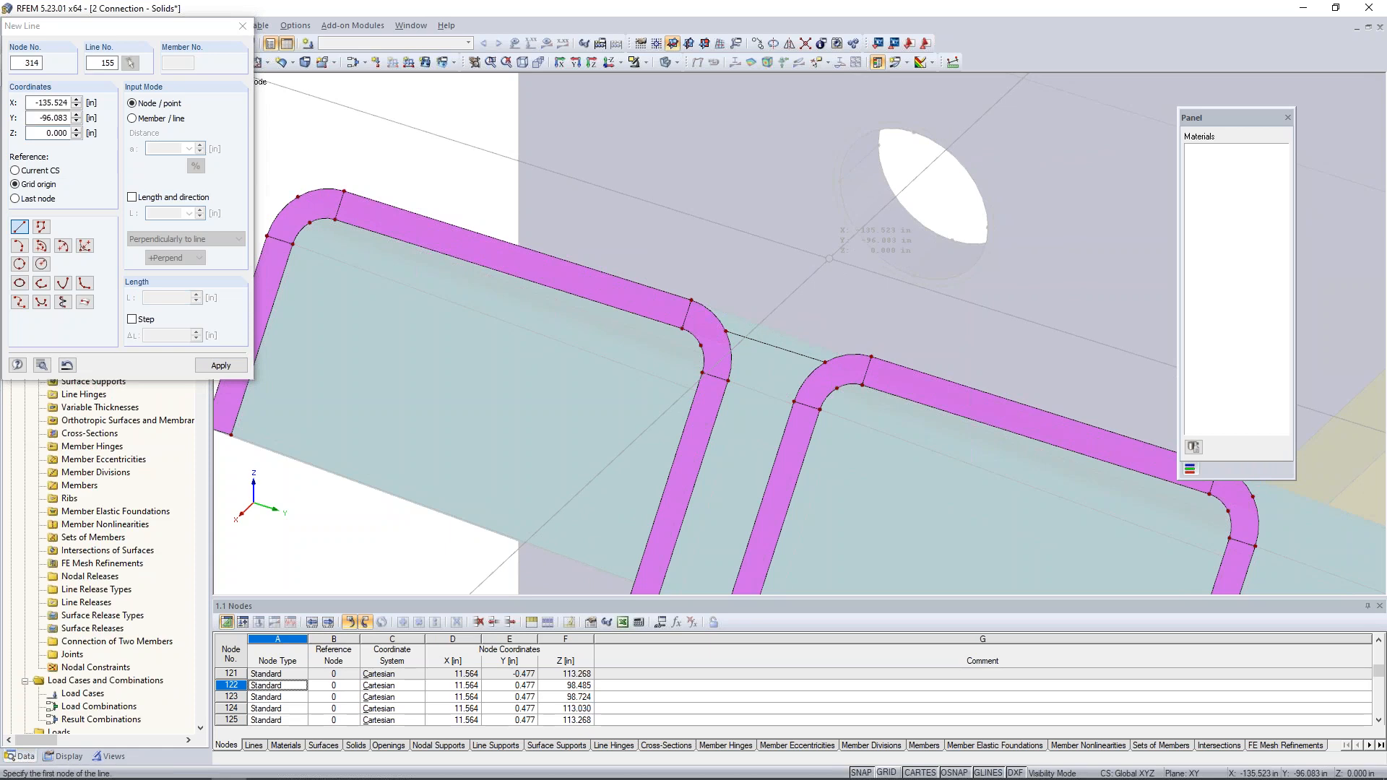
{"action": "scroll", "coordinate": [829, 258], "scroll_direction": "down", "scroll_amount": 4}
{"action": "scroll", "coordinate": [829, 258], "scroll_direction": "down", "scroll_amount": 2}
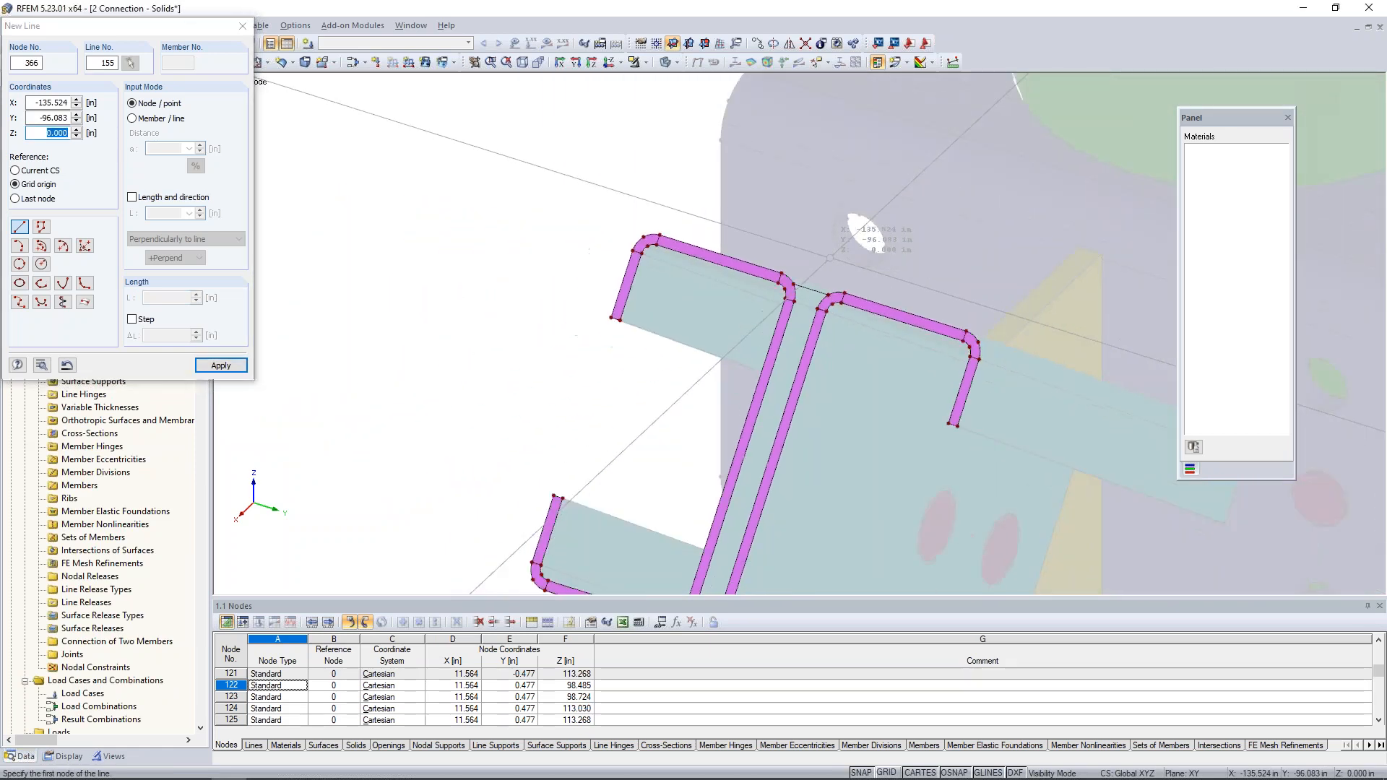
{"action": "key", "text": "Escape"}
{"action": "middle_click_drag", "start_coordinate": [799, 385], "coordinate": [707, 261]}
{"action": "scroll", "coordinate": [710, 252], "scroll_direction": "down", "scroll_amount": 2}
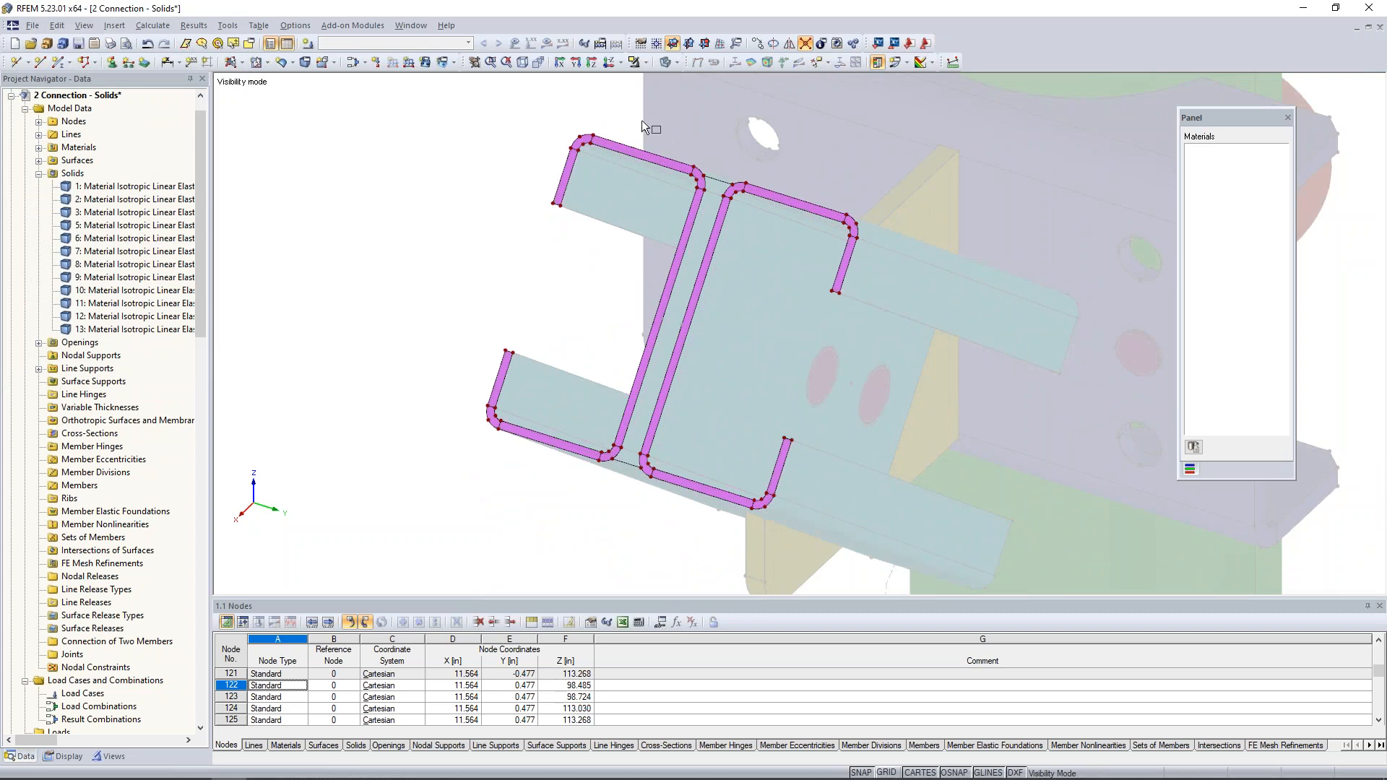
- Create a plane surface with Rigid stiffness bounded by the two connecting lines and the channels' facing web edges and corner arcs
{"action": "left_click_drag", "start_coordinate": [511, 107], "coordinate": [880, 528]}
{"action": "left_click", "coordinate": [243, 66]}
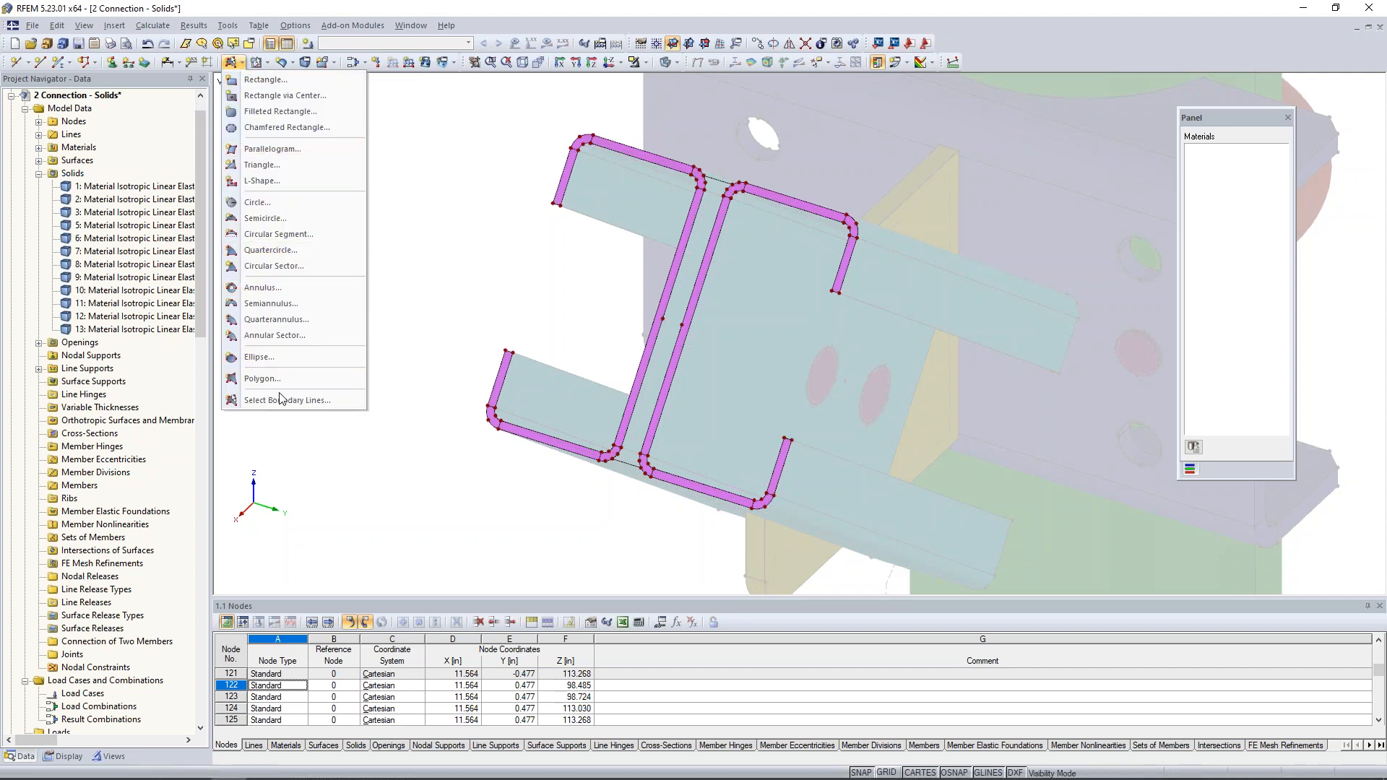
{"action": "left_click", "coordinate": [362, 390]}
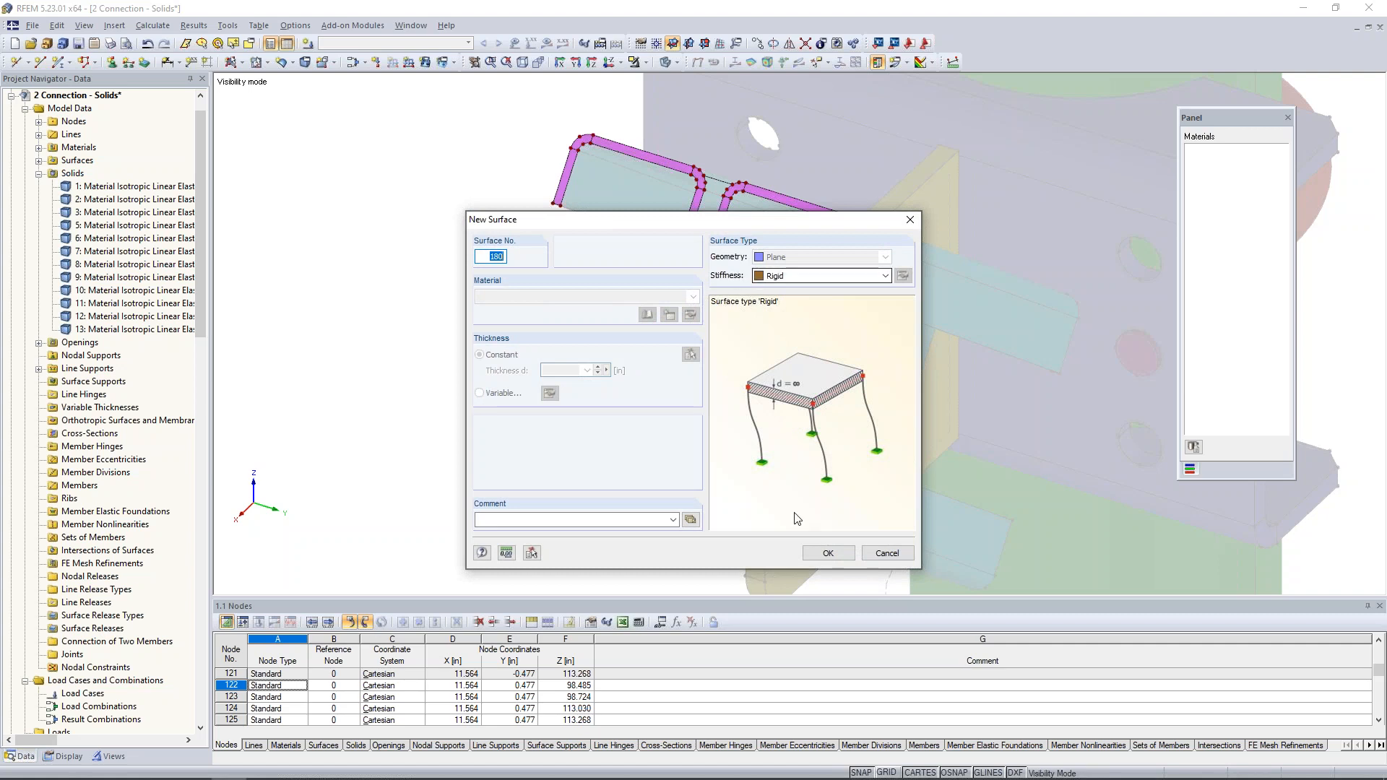
{"action": "left_click", "coordinate": [828, 552]}
{"action": "left_click", "coordinate": [720, 182]}
{"action": "scroll", "coordinate": [715, 184], "scroll_direction": "up", "scroll_amount": 4}
{"action": "left_click", "coordinate": [704, 186]}
{"action": "left_click", "coordinate": [738, 197]}
{"action": "left_click", "coordinate": [725, 232]}
{"action": "left_click", "coordinate": [689, 232]}
{"action": "middle_click_drag", "start_coordinate": [673, 462], "coordinate": [715, 216]}
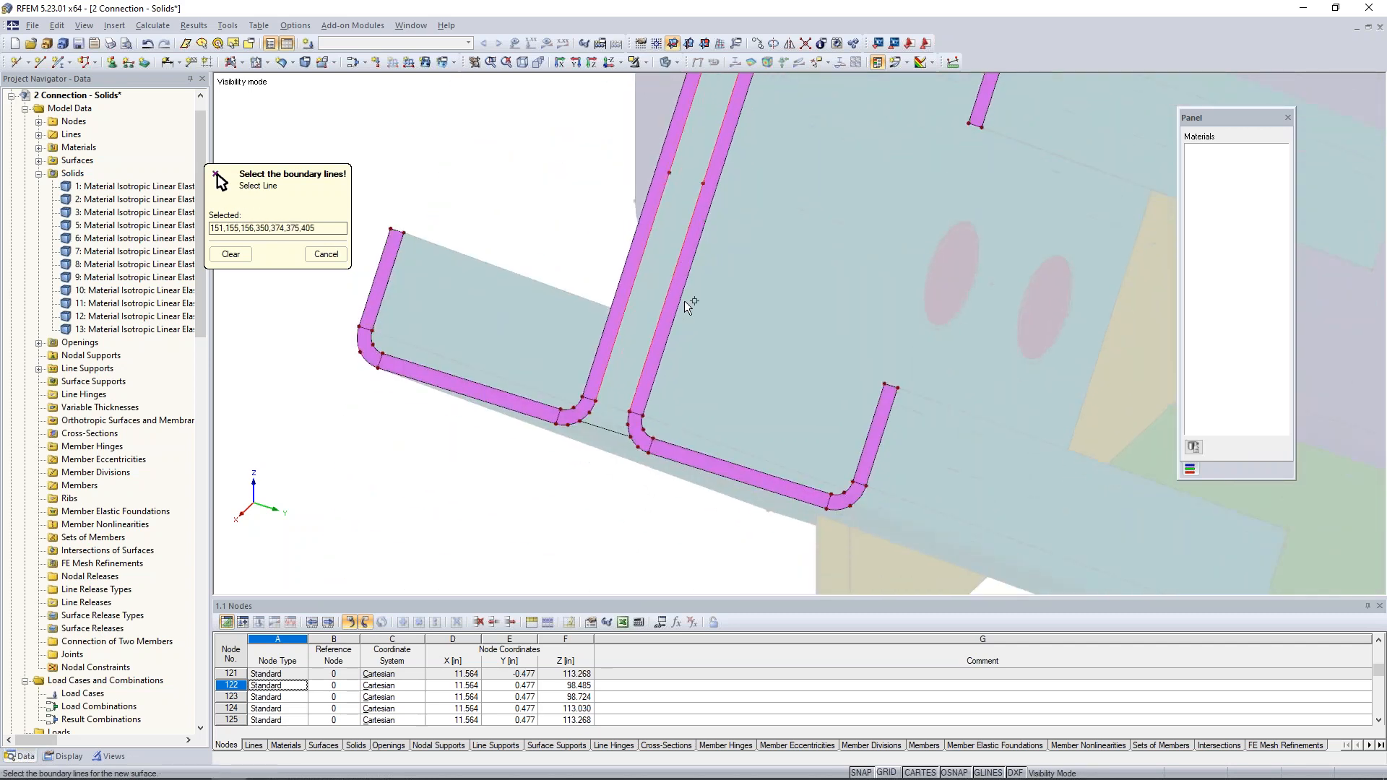
{"action": "left_click", "coordinate": [589, 413]}
{"action": "left_click", "coordinate": [605, 429]}
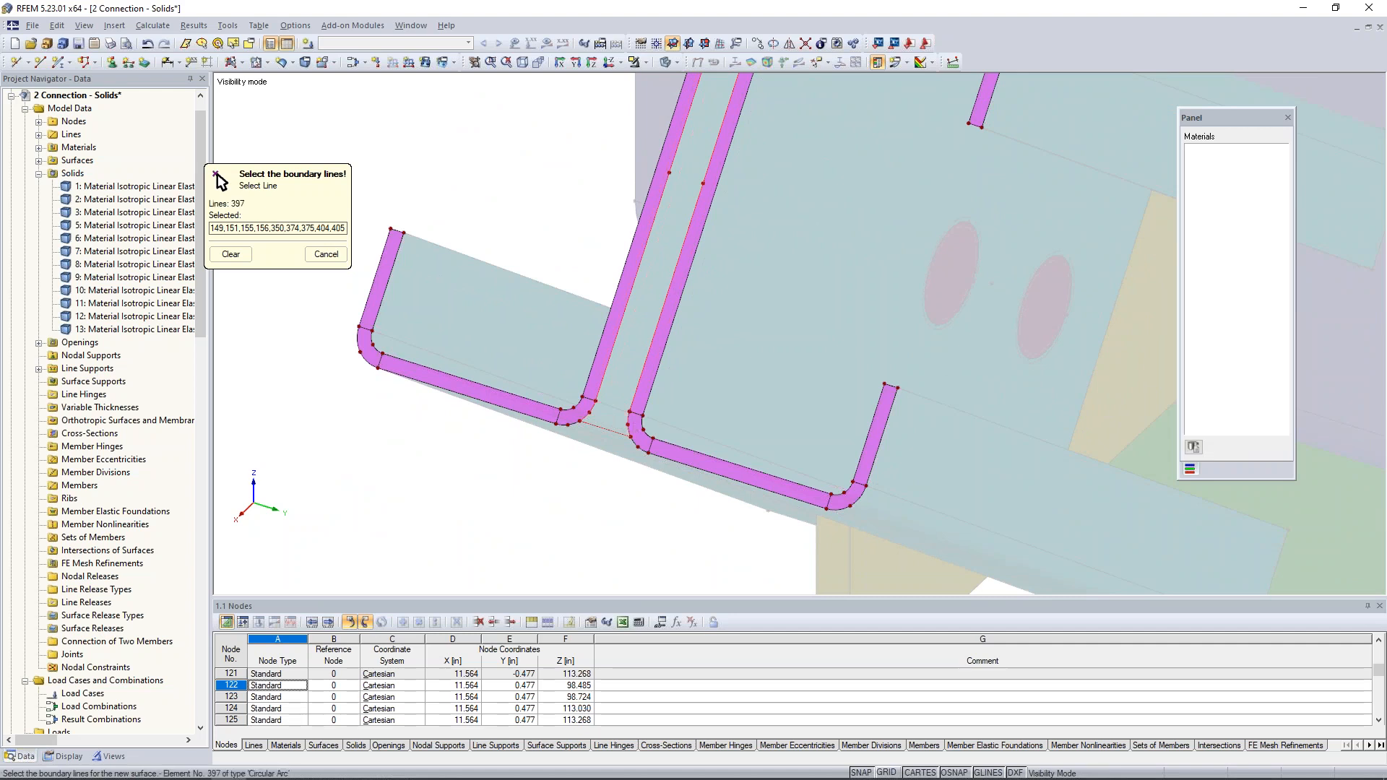
{"action": "left_click", "coordinate": [627, 425]}
{"action": "scroll", "coordinate": [757, 352], "scroll_direction": "down", "scroll_amount": 4}
{"action": "middle_click_drag", "start_coordinate": [763, 334], "coordinate": [736, 394]}
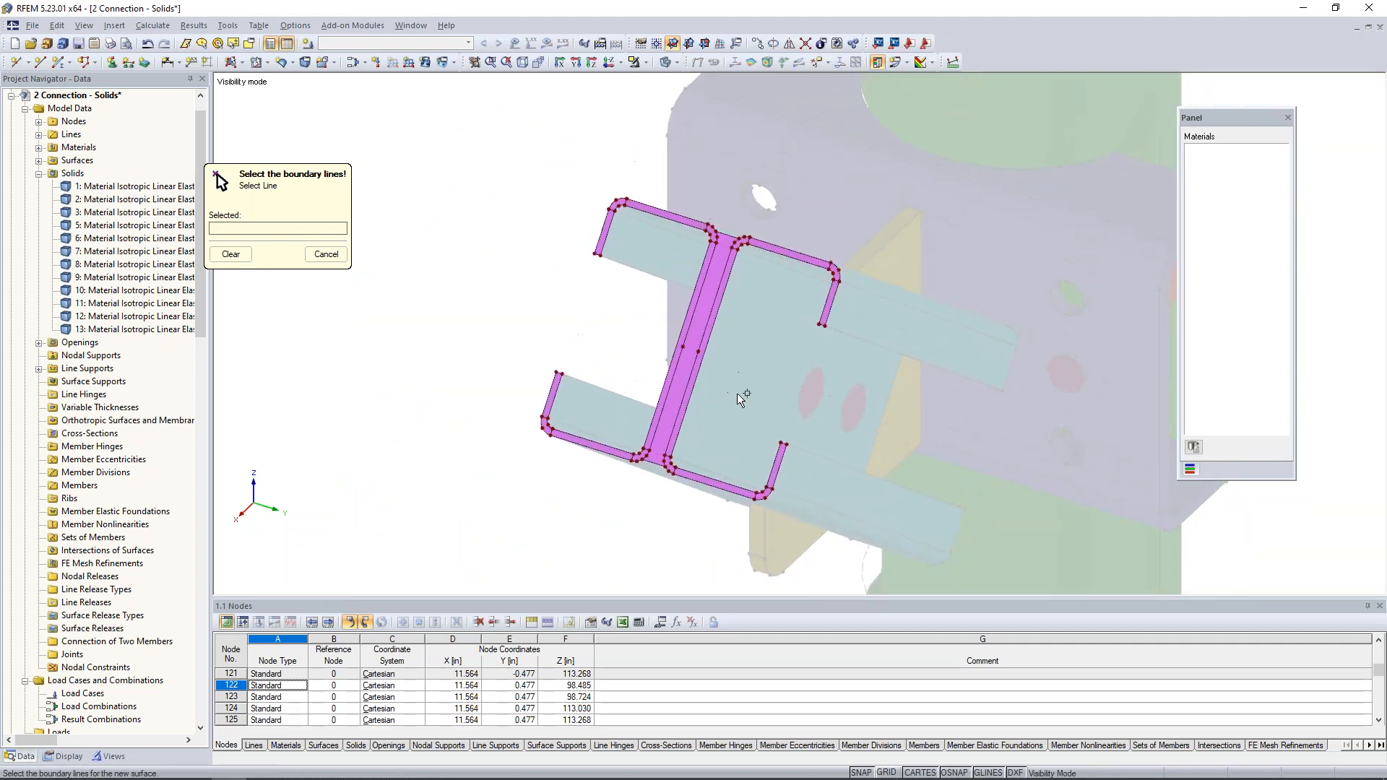
{"action": "key", "text": "Escape"}
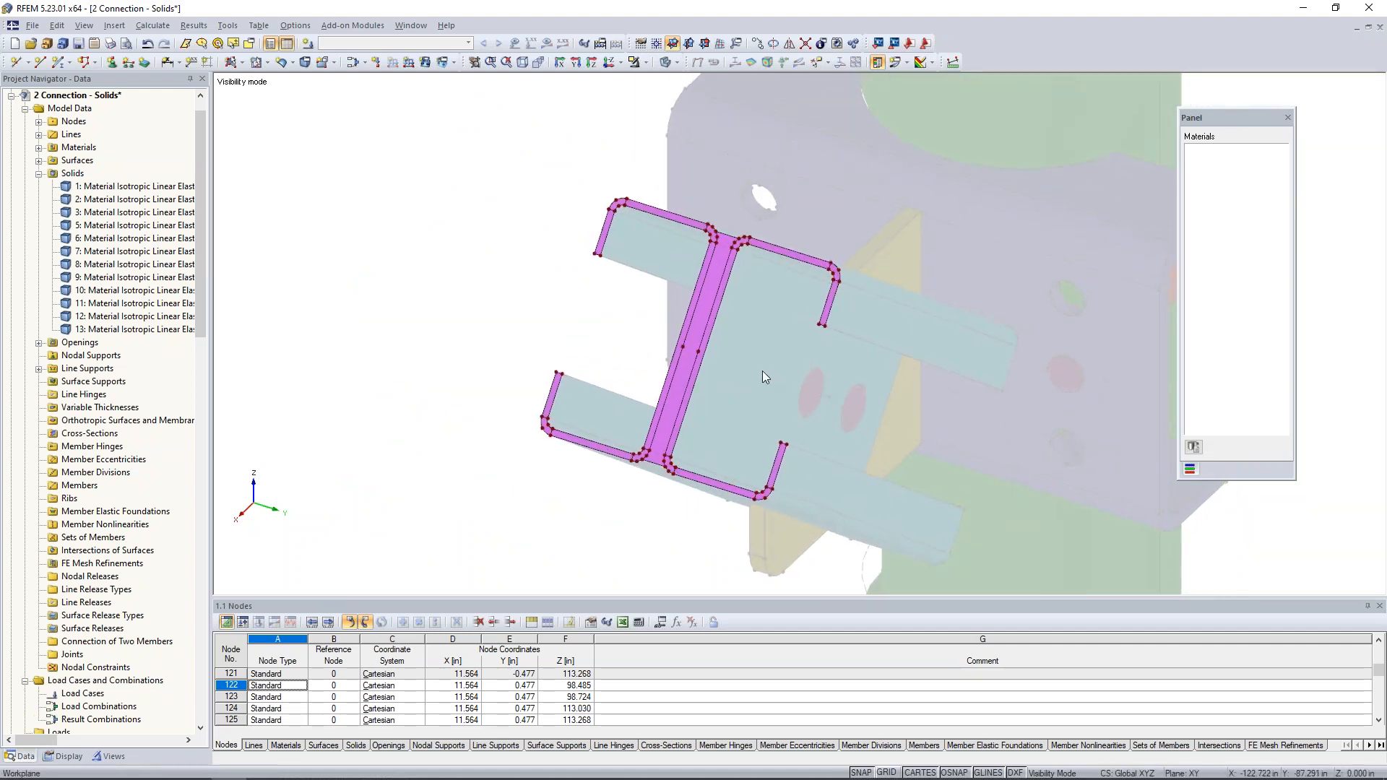
- Insert a node at 50% between the midpoint nodes of the two channels' facing web edges
{"action": "scroll", "coordinate": [717, 380], "scroll_direction": "up", "scroll_amount": 2}
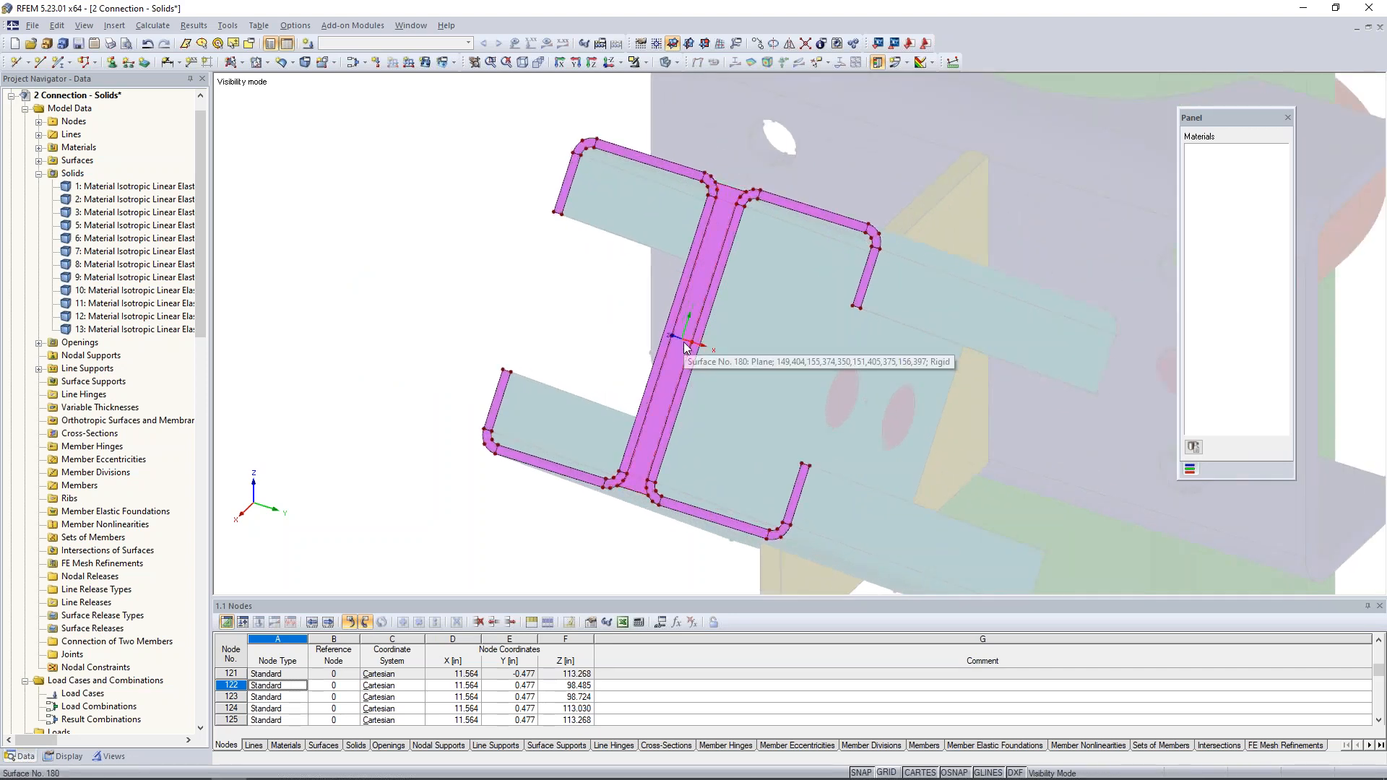
{"action": "left_click", "coordinate": [29, 64]}
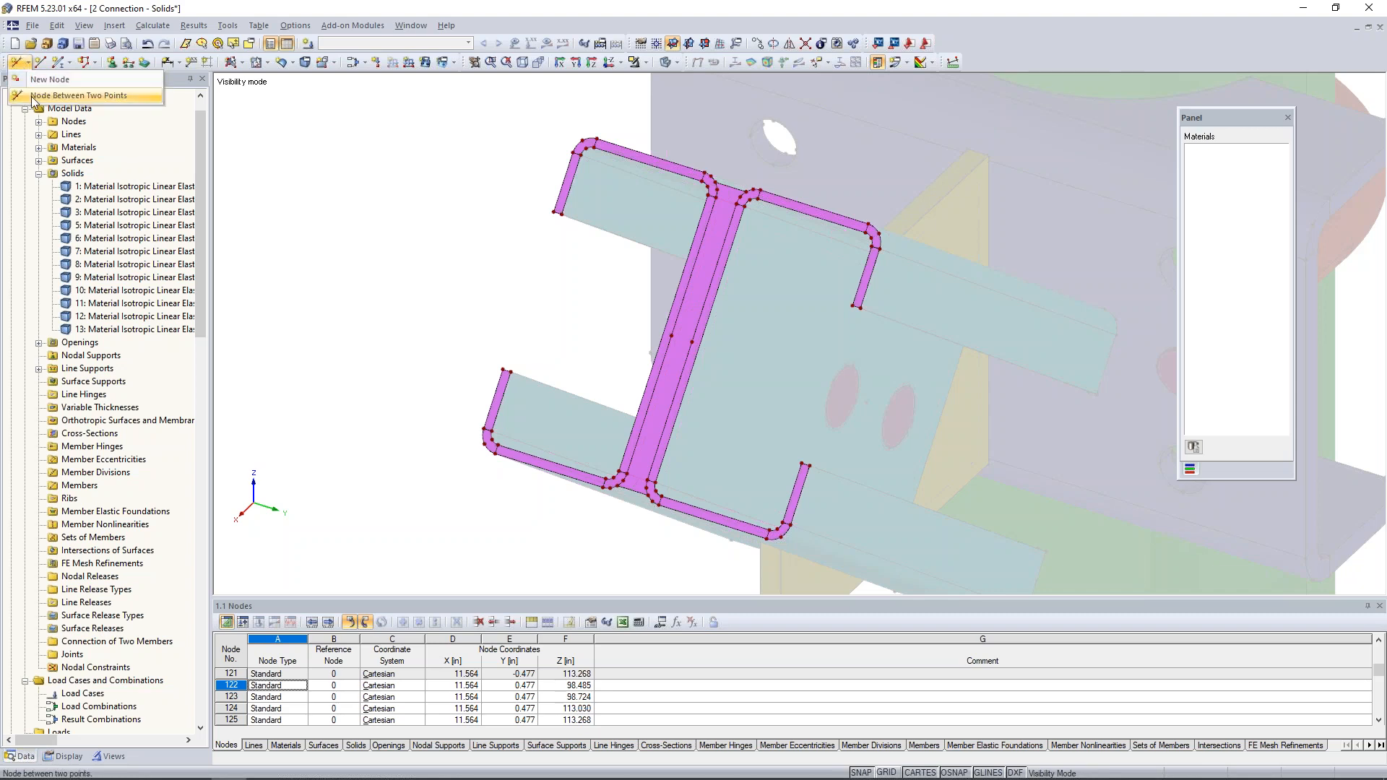
{"action": "left_click", "coordinate": [33, 96]}
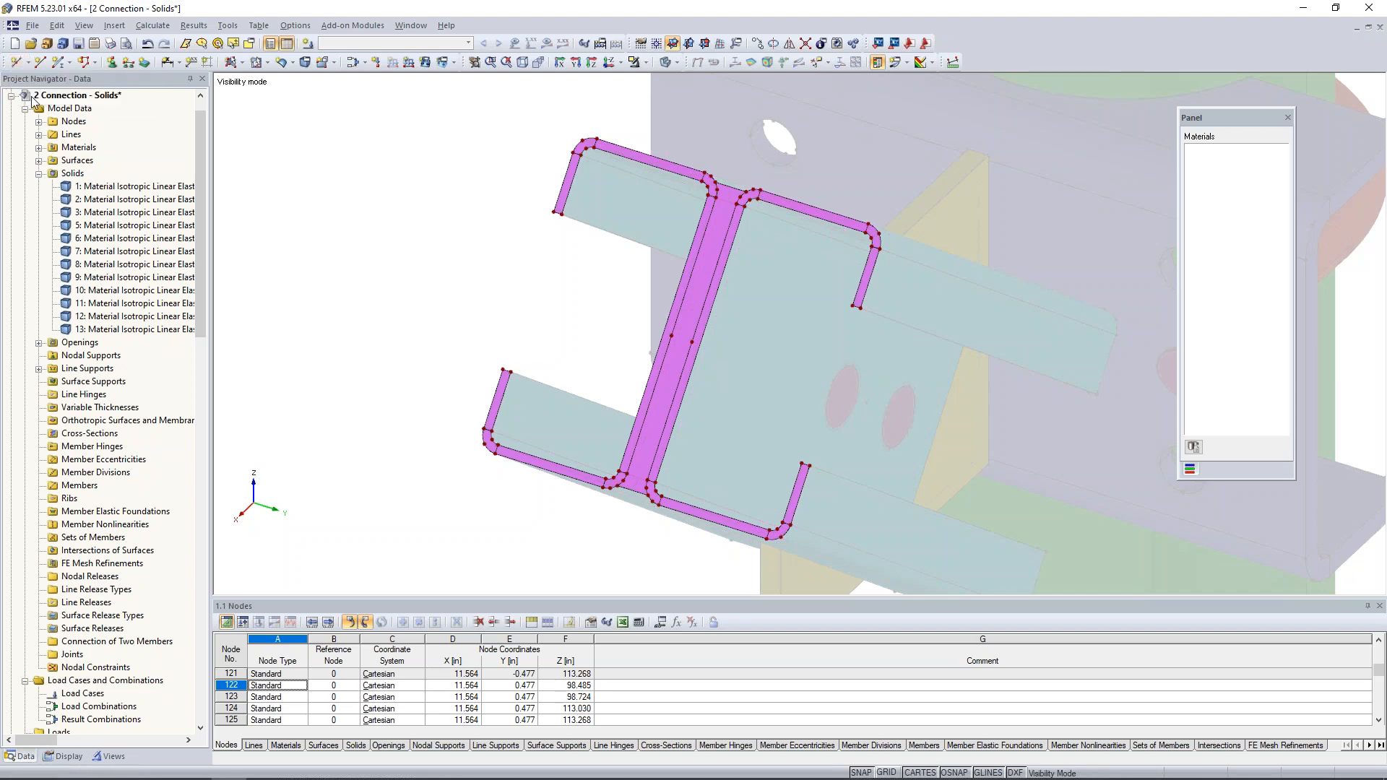
{"action": "scroll", "coordinate": [676, 327], "scroll_direction": "up", "scroll_amount": 3}
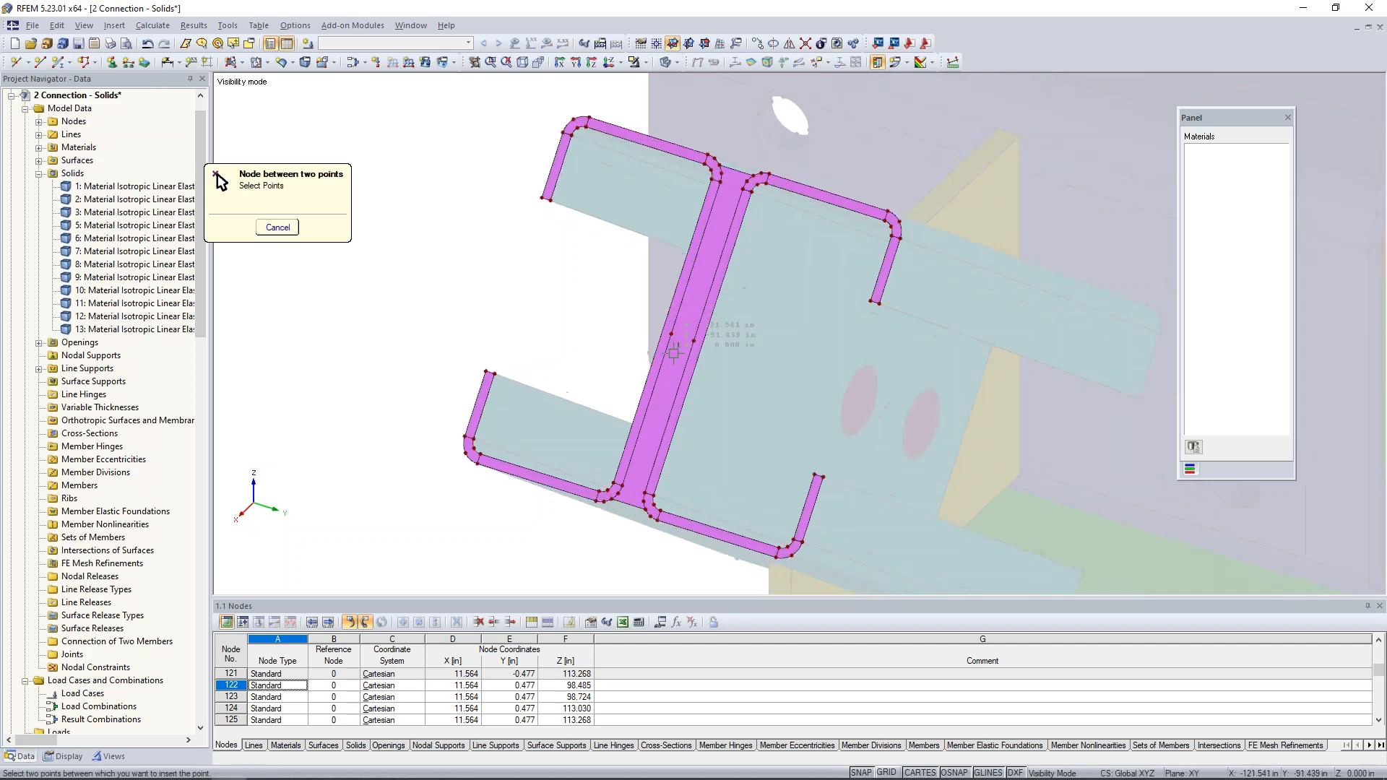
{"action": "left_click", "coordinate": [671, 326]}
{"action": "left_click", "coordinate": [705, 336]}
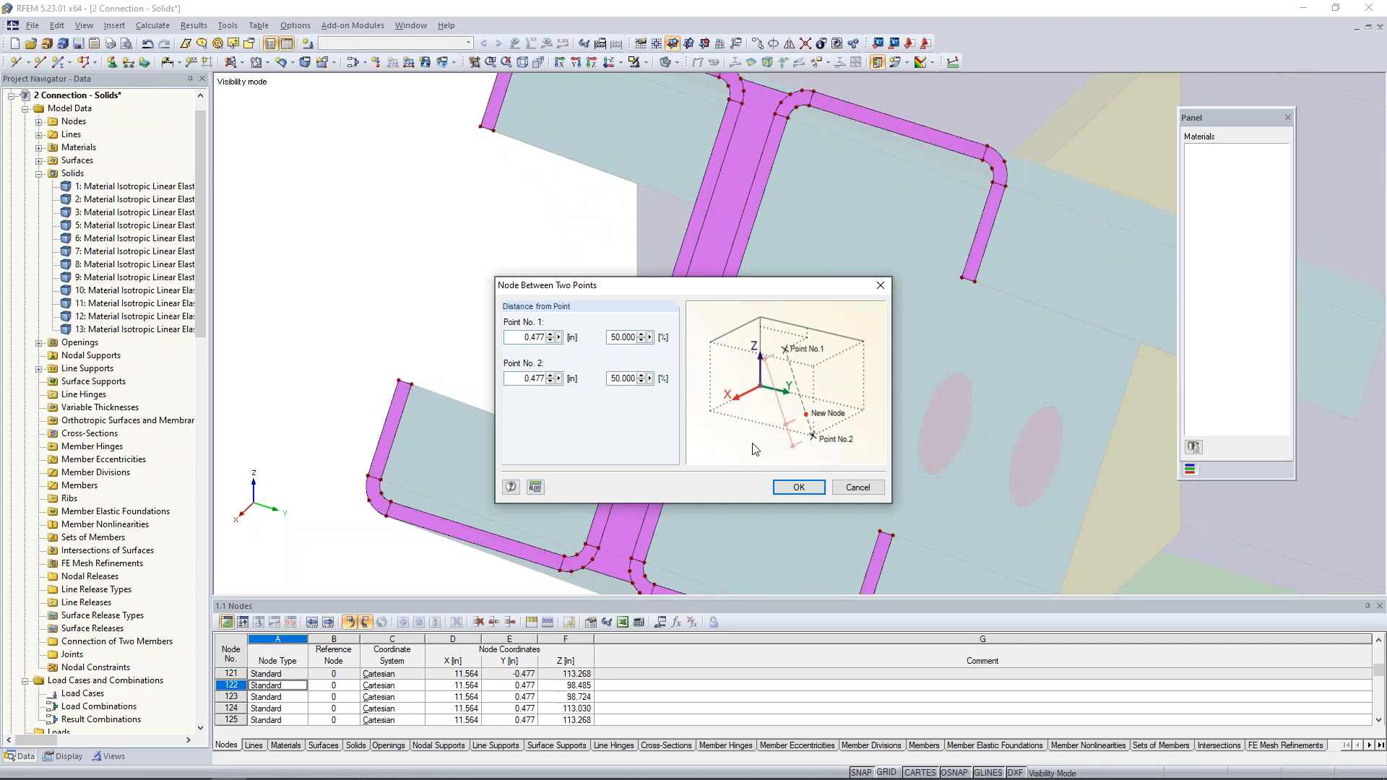
{"action": "left_click", "coordinate": [798, 487]}
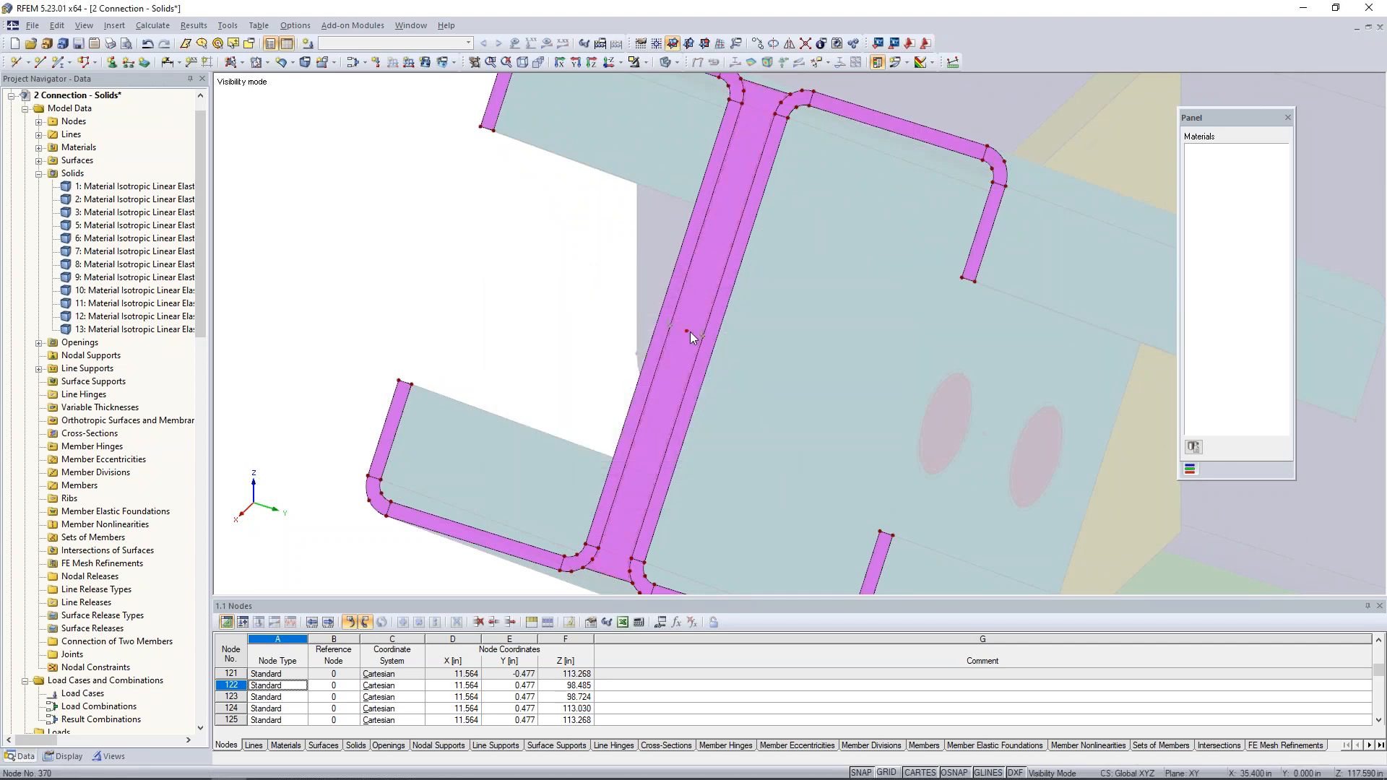
{"action": "scroll", "coordinate": [721, 336], "scroll_direction": "down", "scroll_amount": 5}
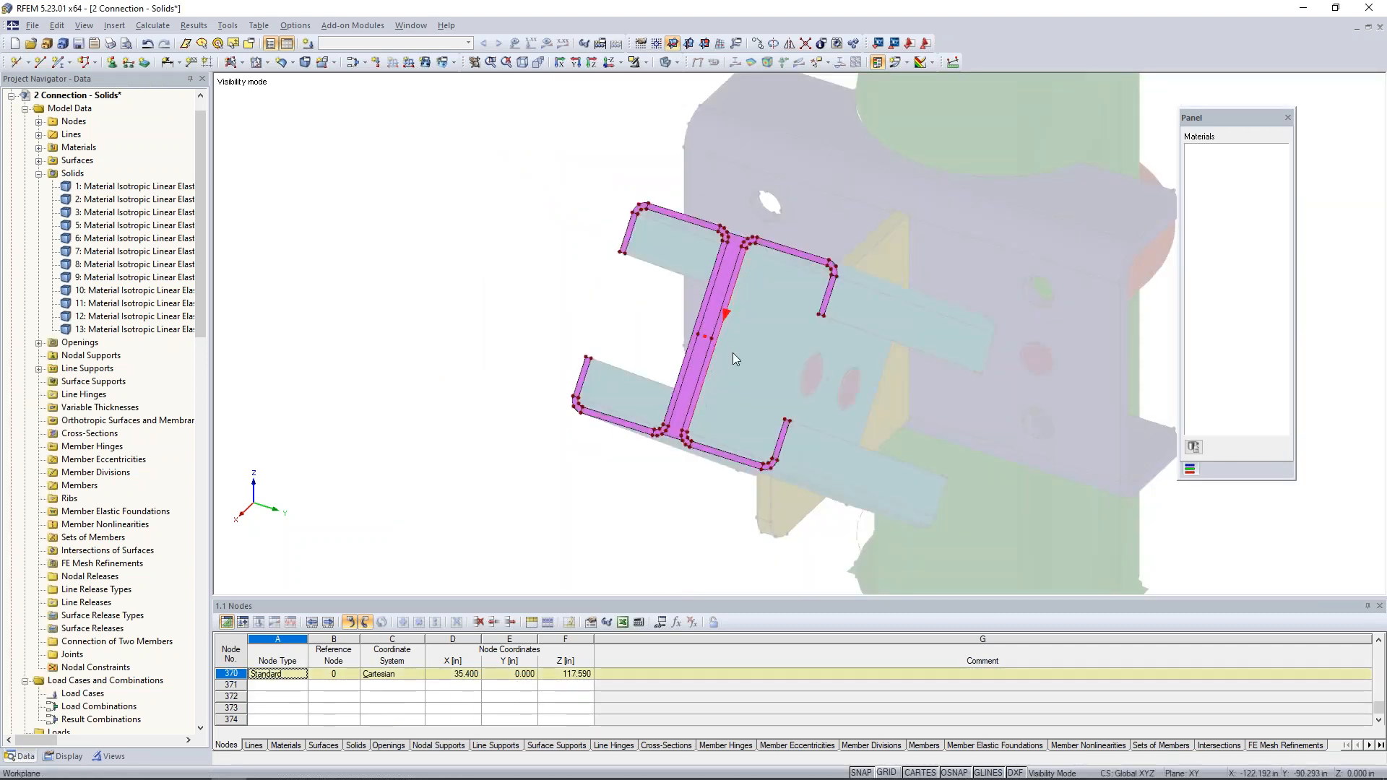
- Create three load cases in the Dead action category, LC1 to LC3, described as Up, Down and Tension
{"action": "middle_click_drag", "start_coordinate": [769, 365], "coordinate": [650, 378], "text": "ctrl"}
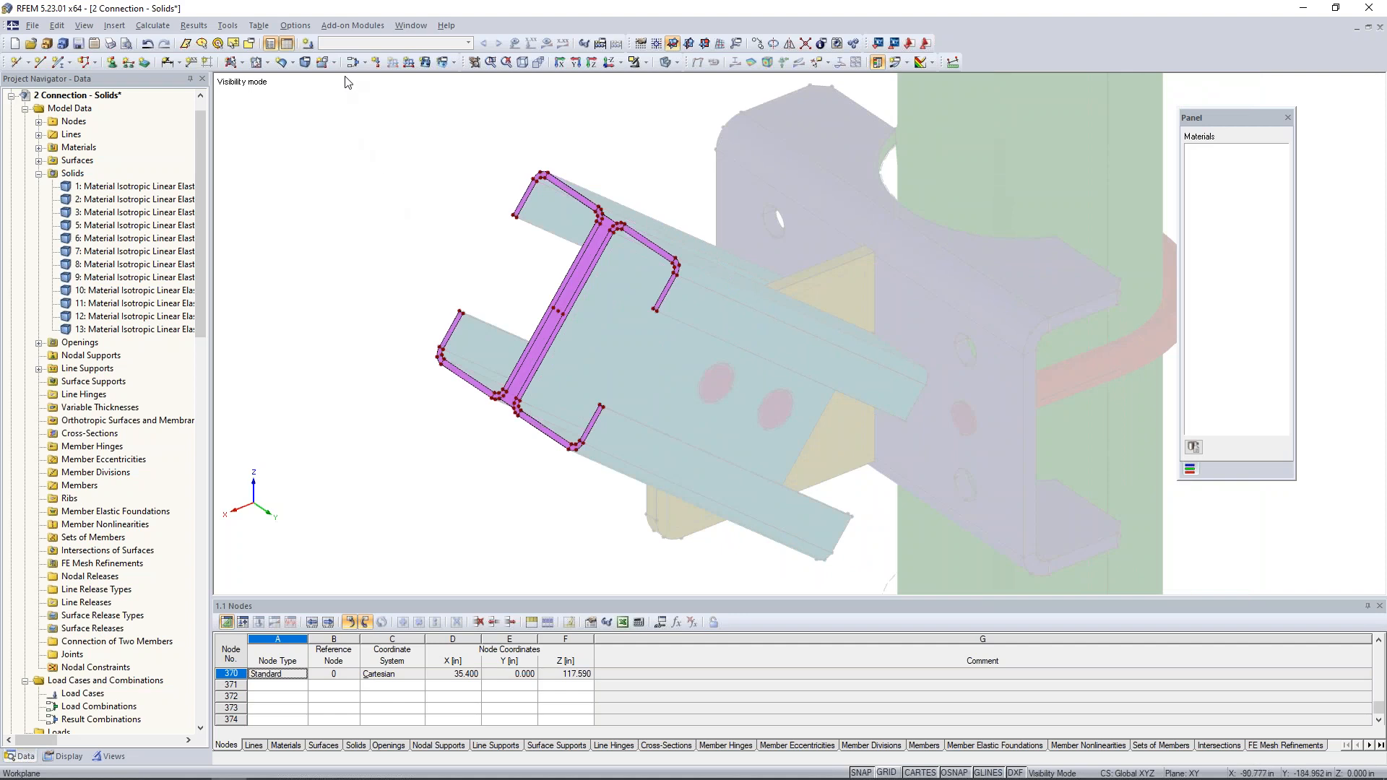
{"action": "left_click", "coordinate": [308, 48]}
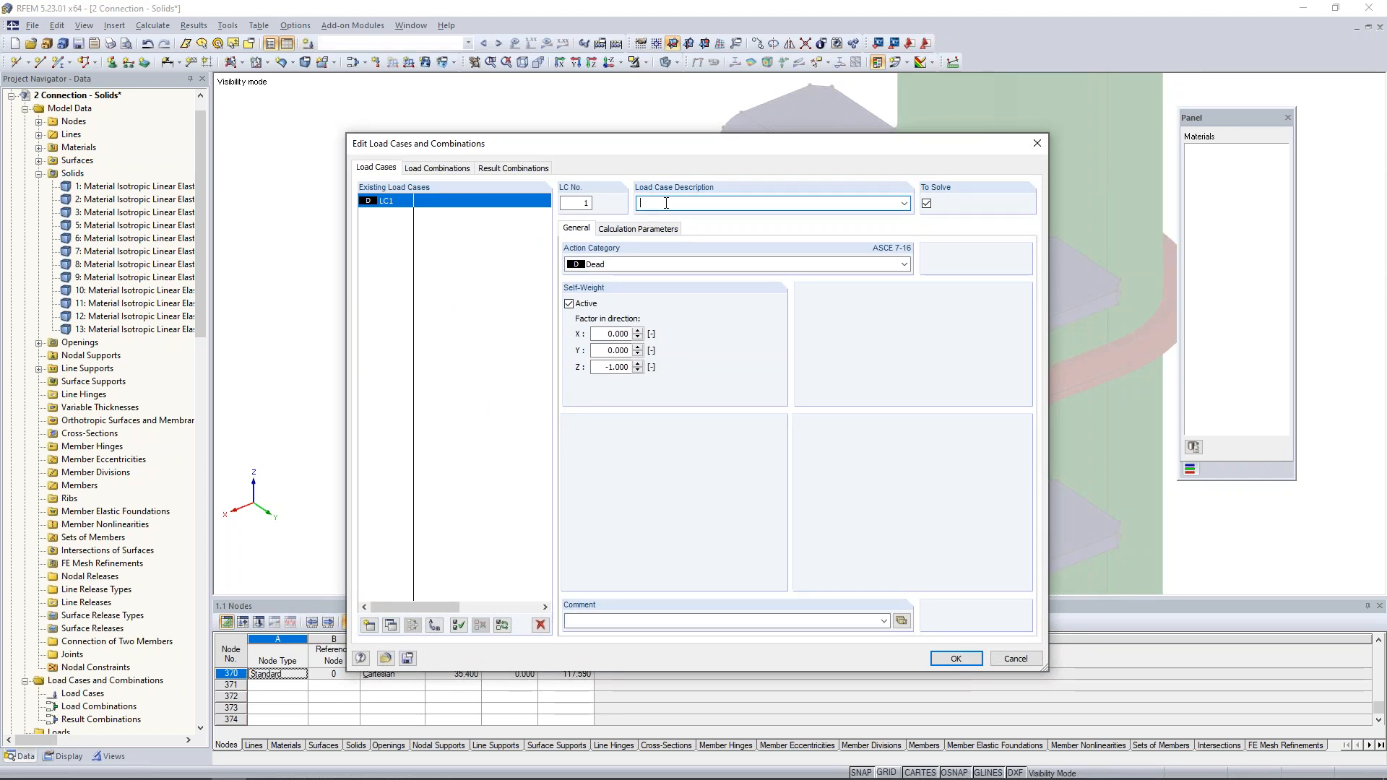
{"action": "type", "text": "Up"}
{"action": "double_click", "coordinate": [646, 203]}
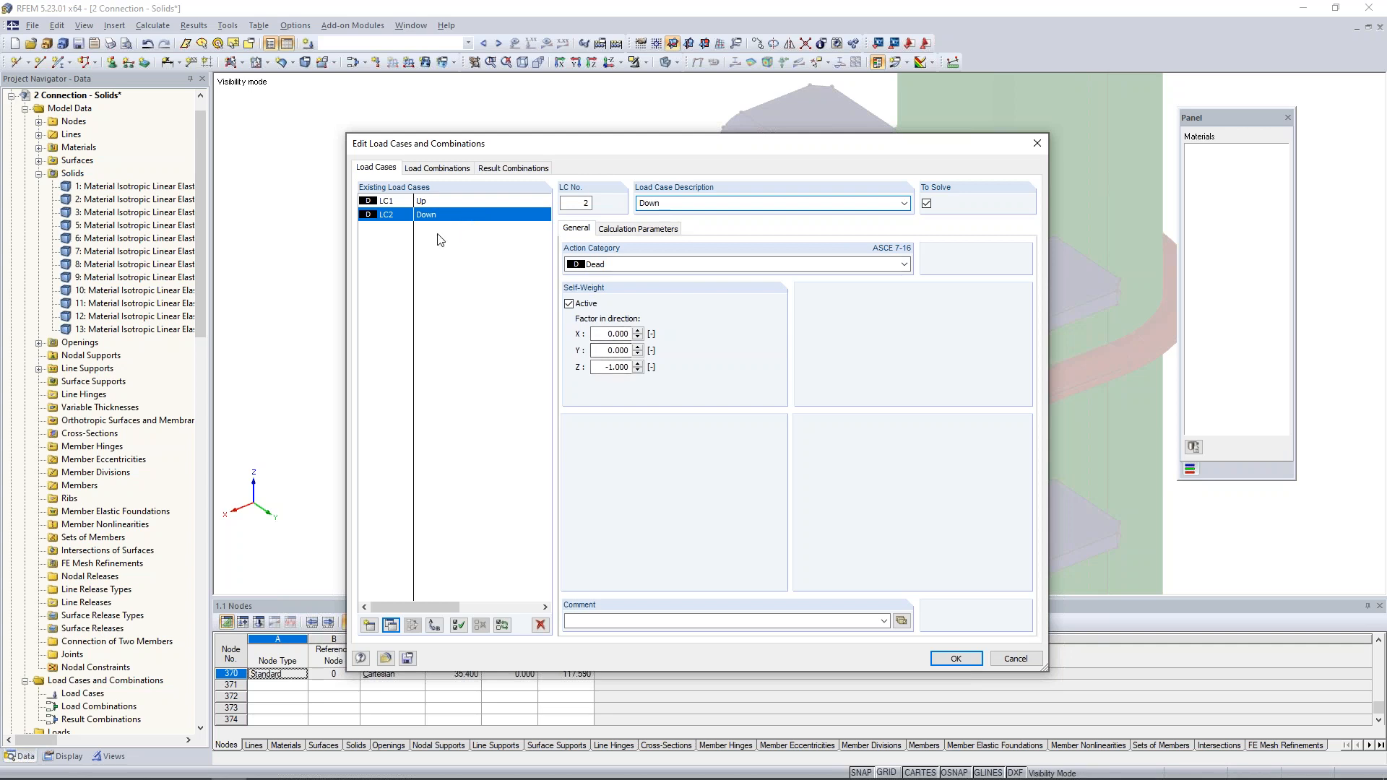
{"action": "left_click", "coordinate": [391, 625]}
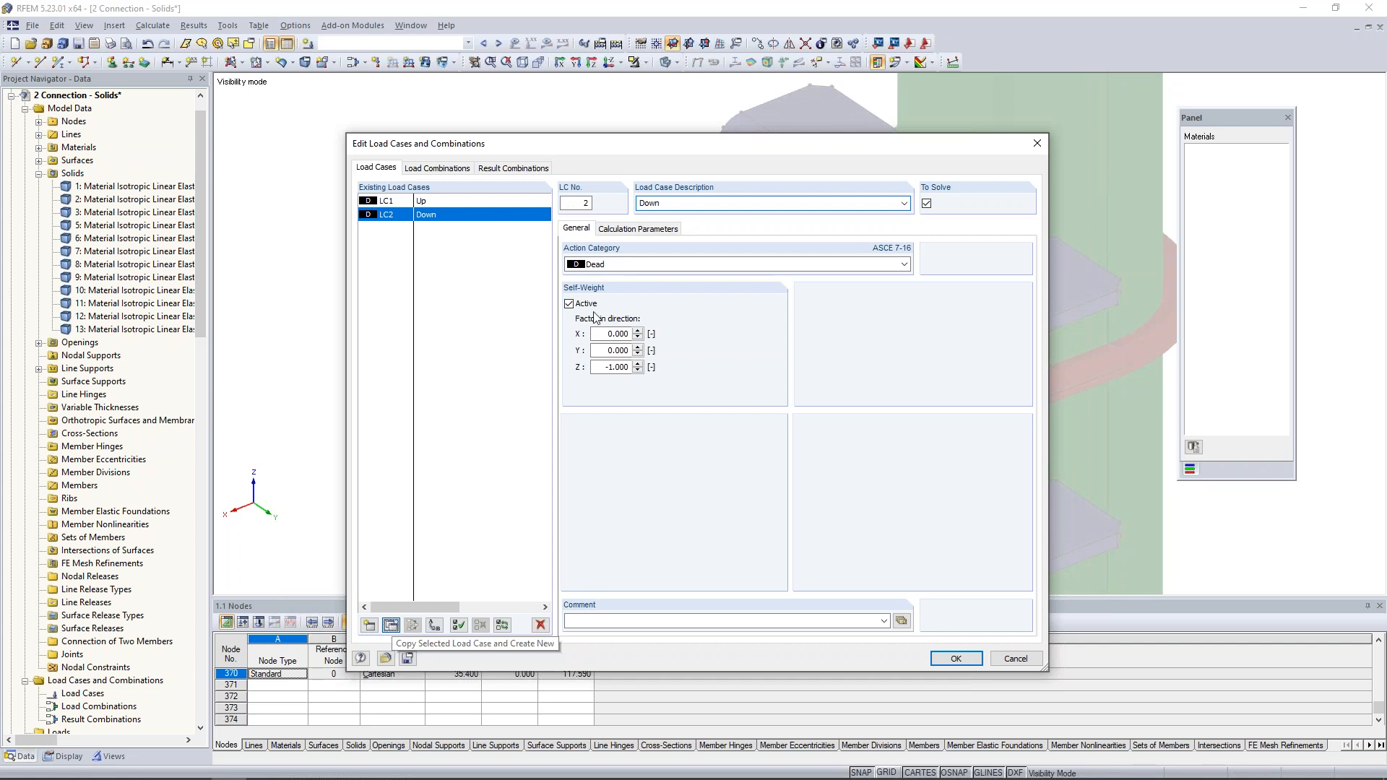
{"action": "double_click", "coordinate": [648, 202]}
{"action": "type", "text": "Tensi"}
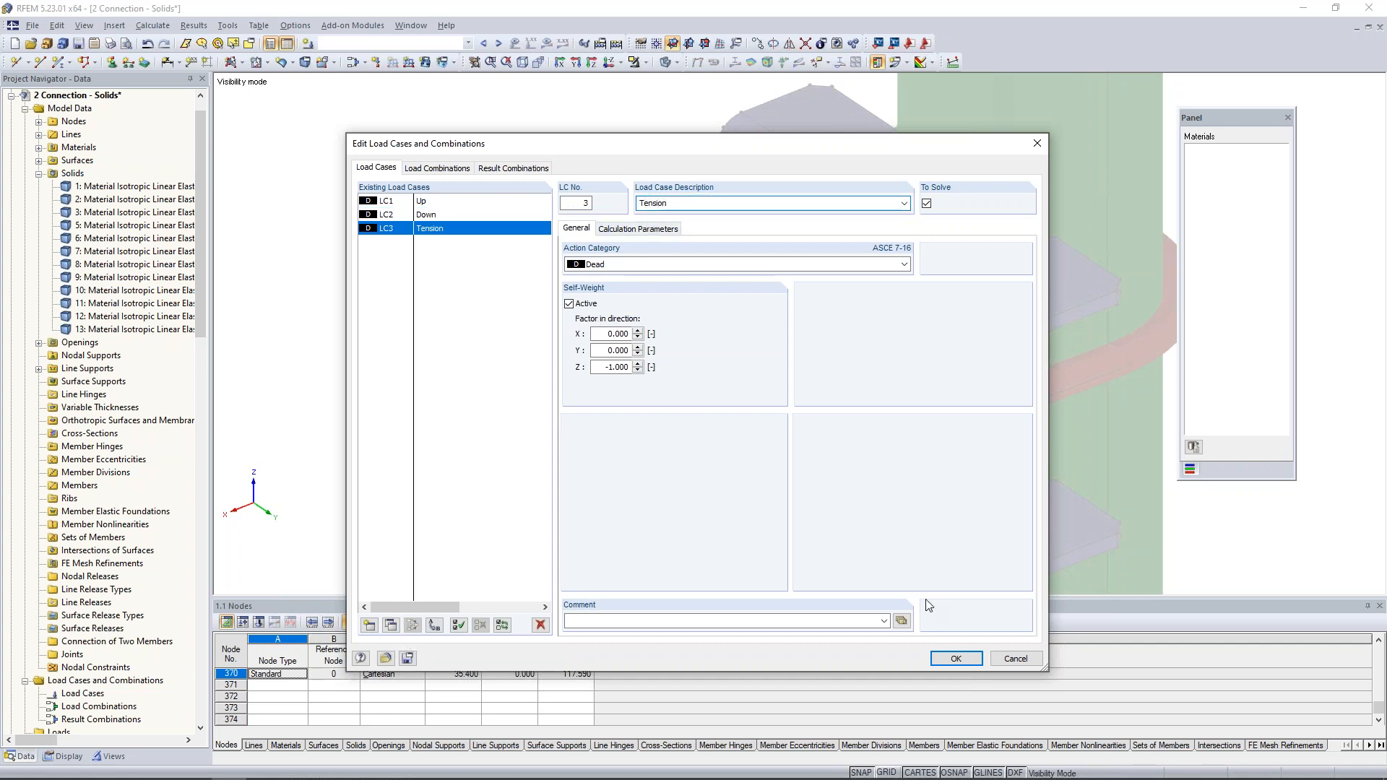
{"action": "left_click", "coordinate": [956, 658]}
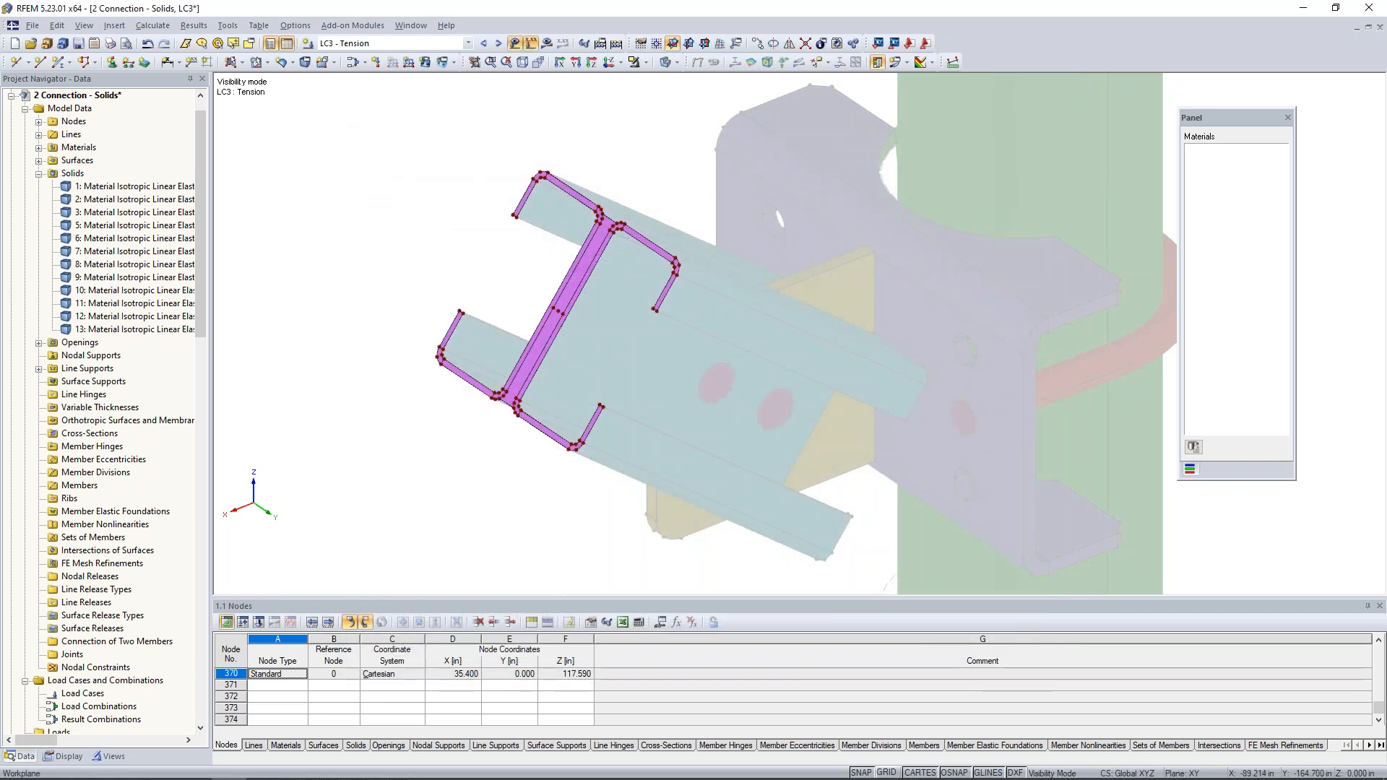
- In load case LC1, apply a nodal load of PZ 20 kip to the central node of the rigid end face
{"action": "left_click", "coordinate": [433, 44]}
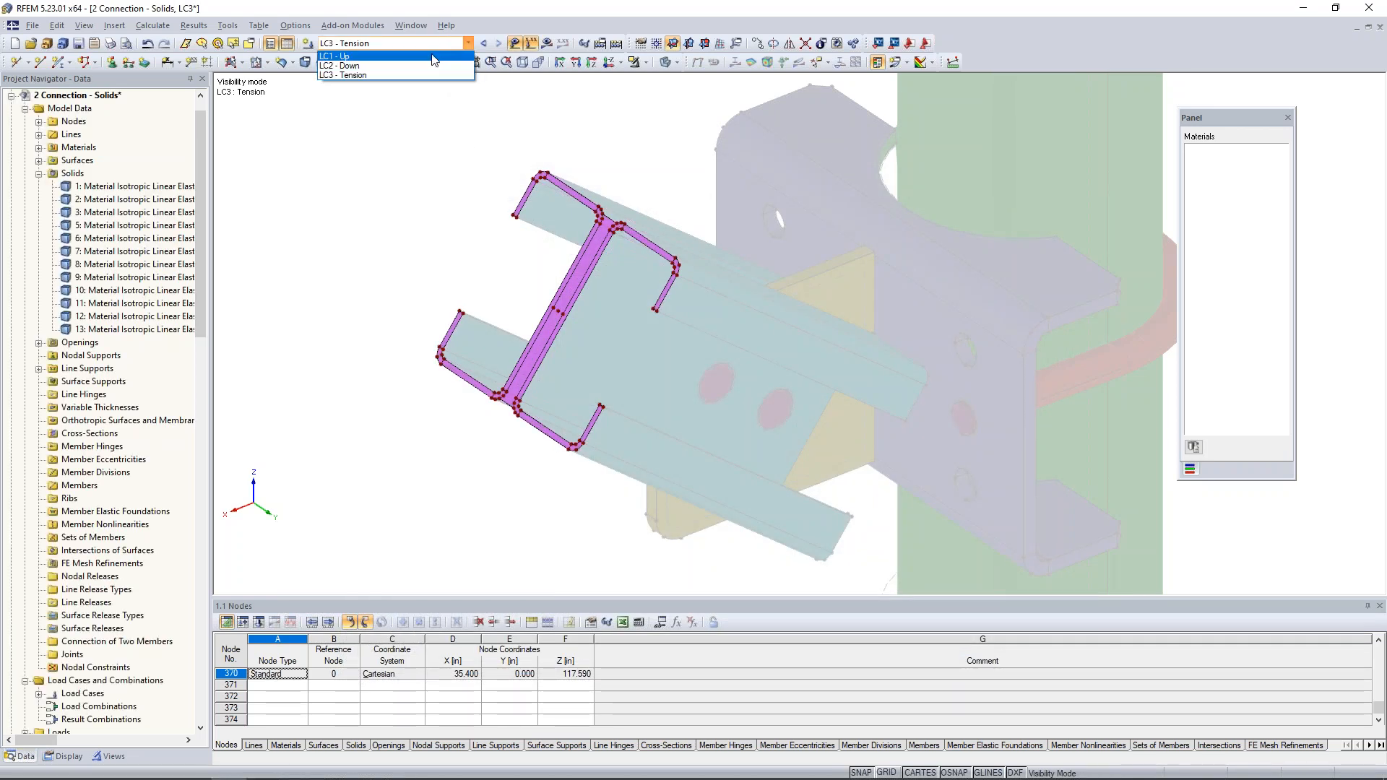
{"action": "left_click", "coordinate": [433, 56]}
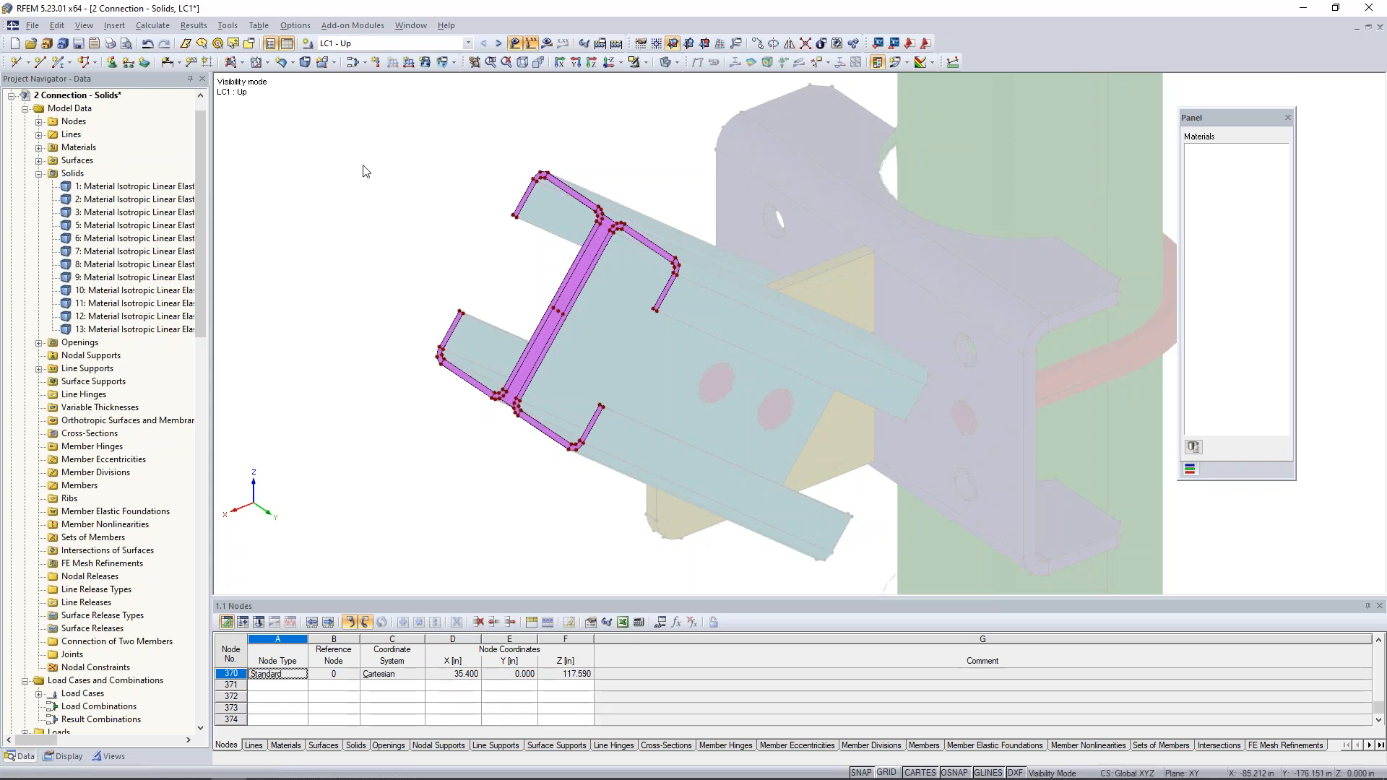
{"action": "left_click", "coordinate": [376, 61]}
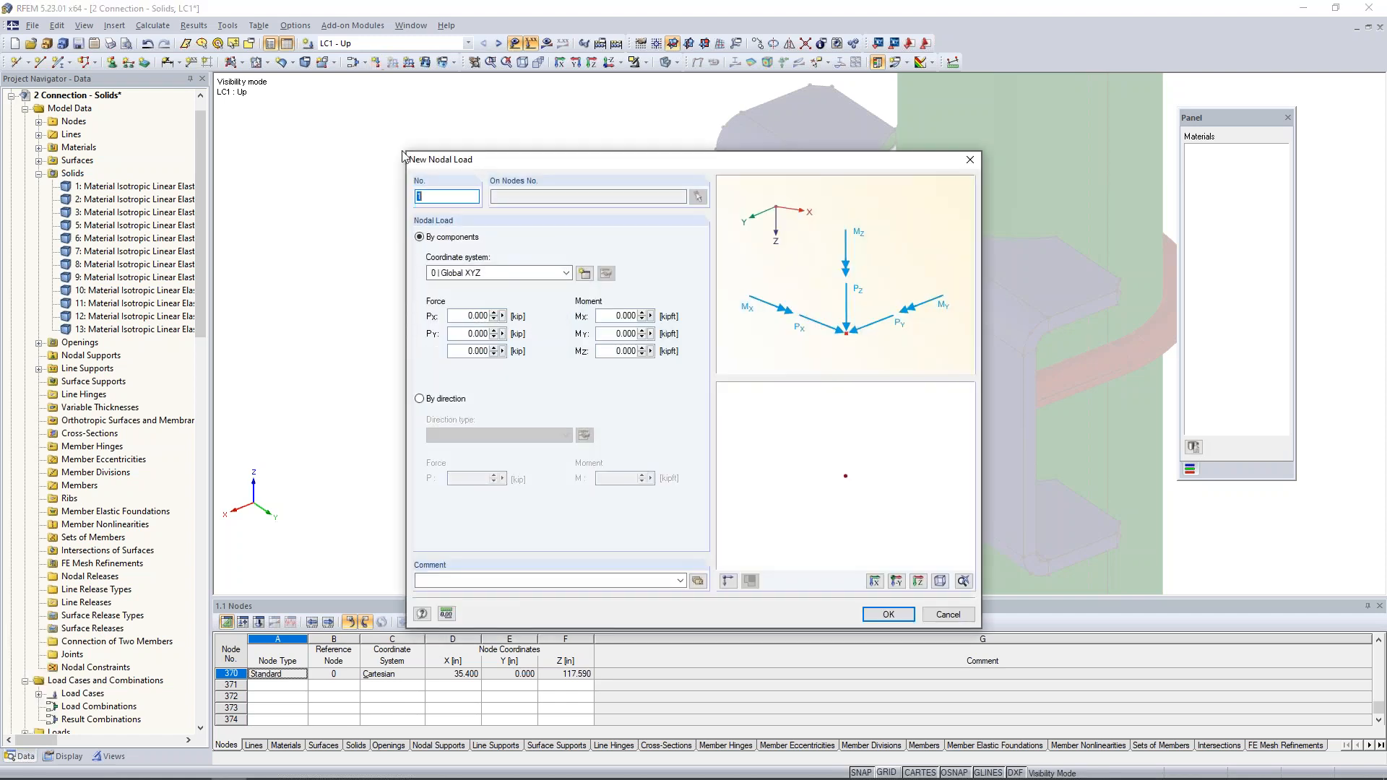
{"action": "left_click", "coordinate": [471, 351]}
{"action": "type", "text": "20"}
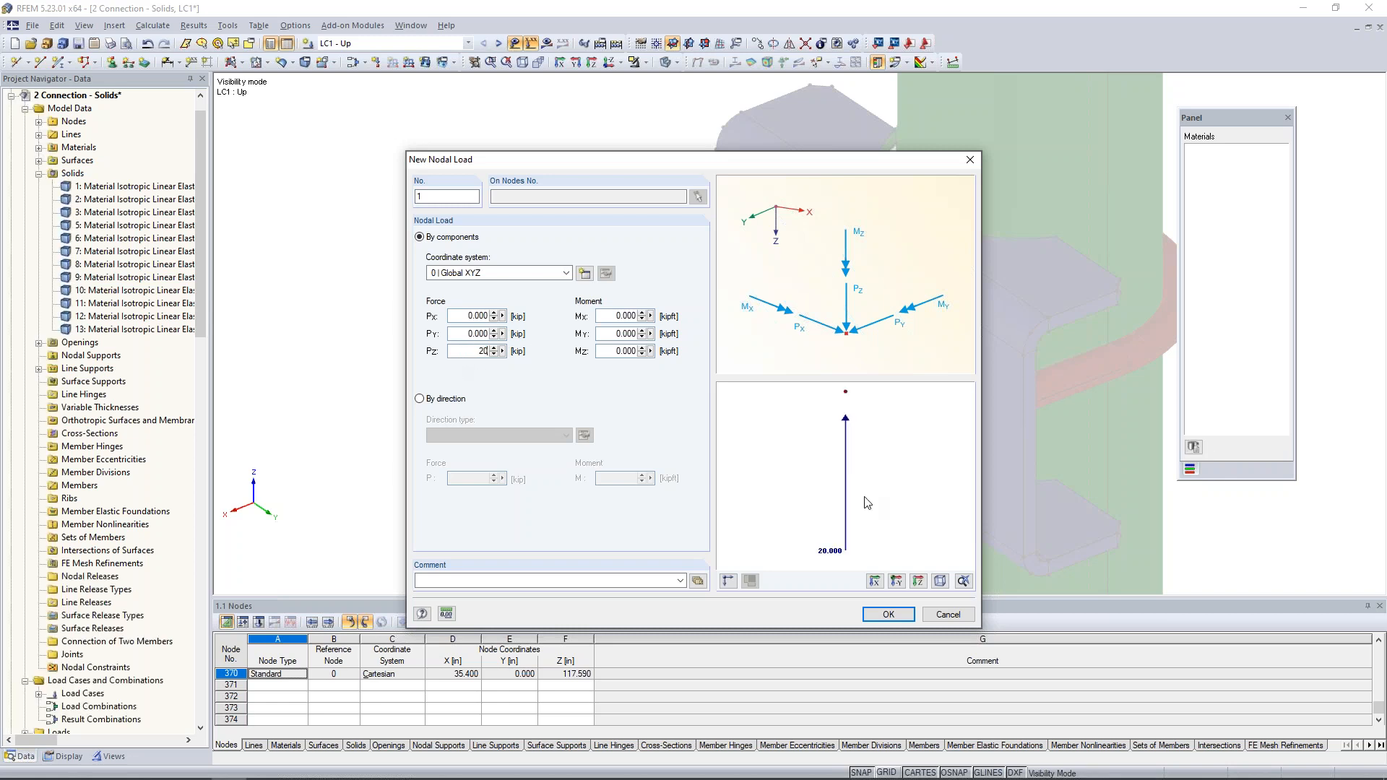
{"action": "left_click", "coordinate": [888, 614]}
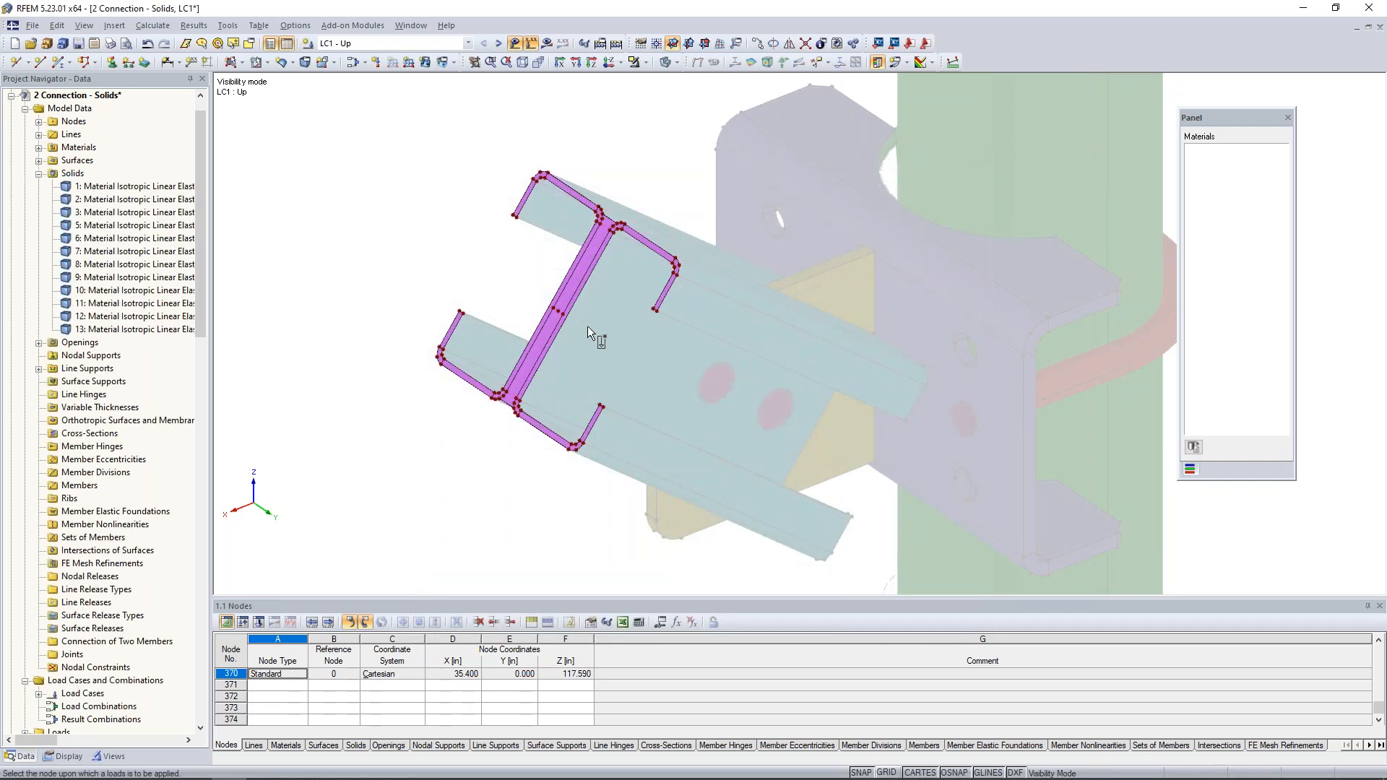
{"action": "scroll", "coordinate": [574, 323], "scroll_direction": "up", "scroll_amount": 5}
{"action": "left_click", "coordinate": [556, 296]}
{"action": "scroll", "coordinate": [697, 302], "scroll_direction": "down", "scroll_amount": 3}
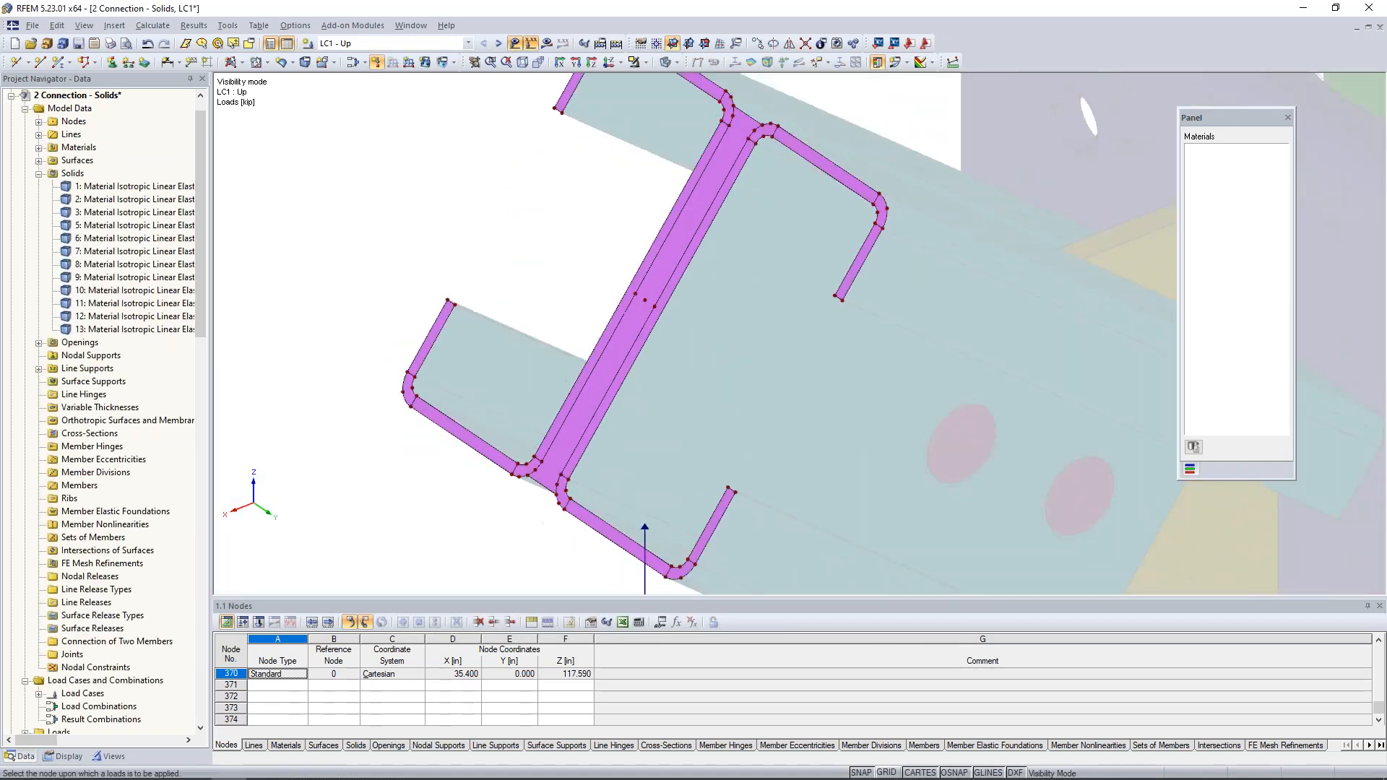
- In load case LC2, apply a nodal load of PZ -20 kip to the central node of the rigid end face
{"action": "scroll", "coordinate": [698, 301], "scroll_direction": "down", "scroll_amount": 5}
{"action": "middle_click_drag", "start_coordinate": [717, 466], "coordinate": [642, 409]}
{"action": "left_click", "coordinate": [498, 44]}
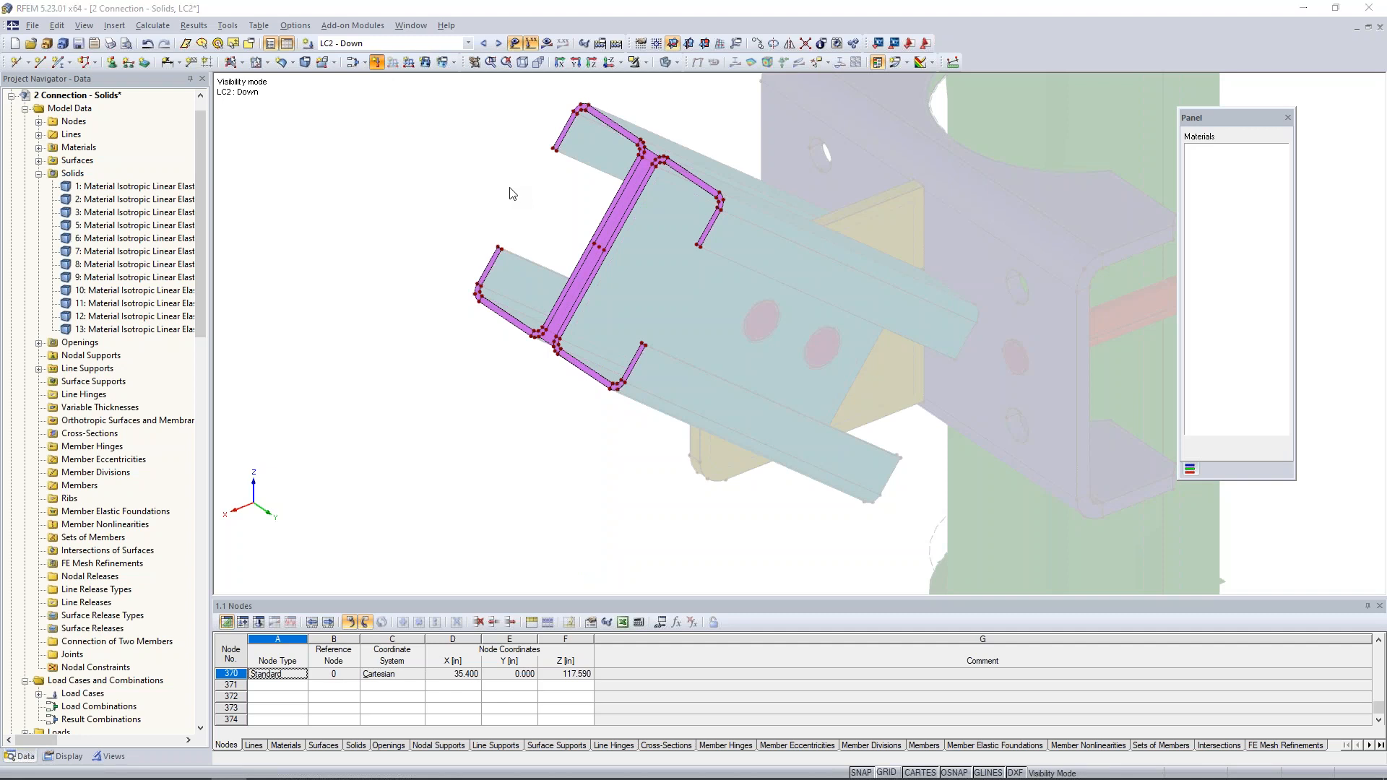
{"action": "left_click", "coordinate": [376, 63]}
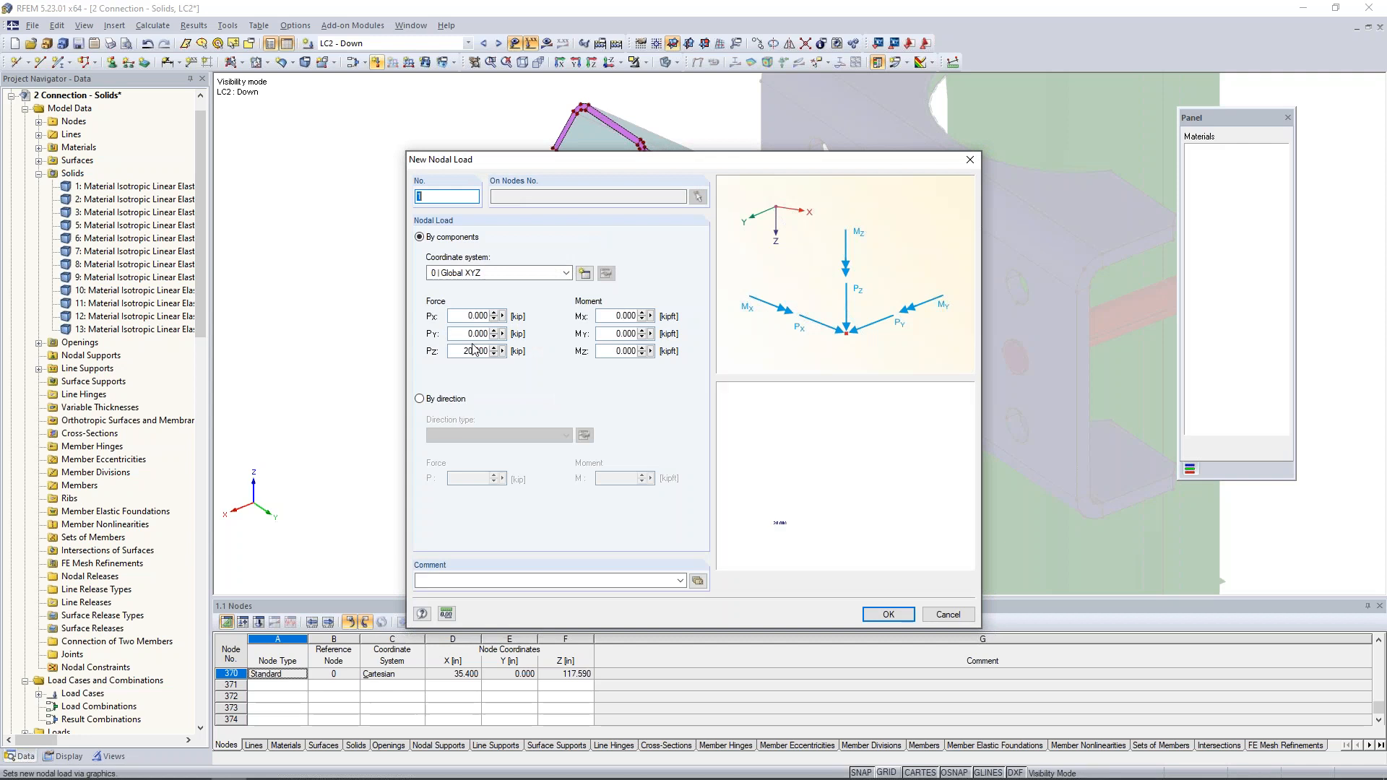
{"action": "left_click", "coordinate": [464, 351]}
{"action": "type", "text": "-"}
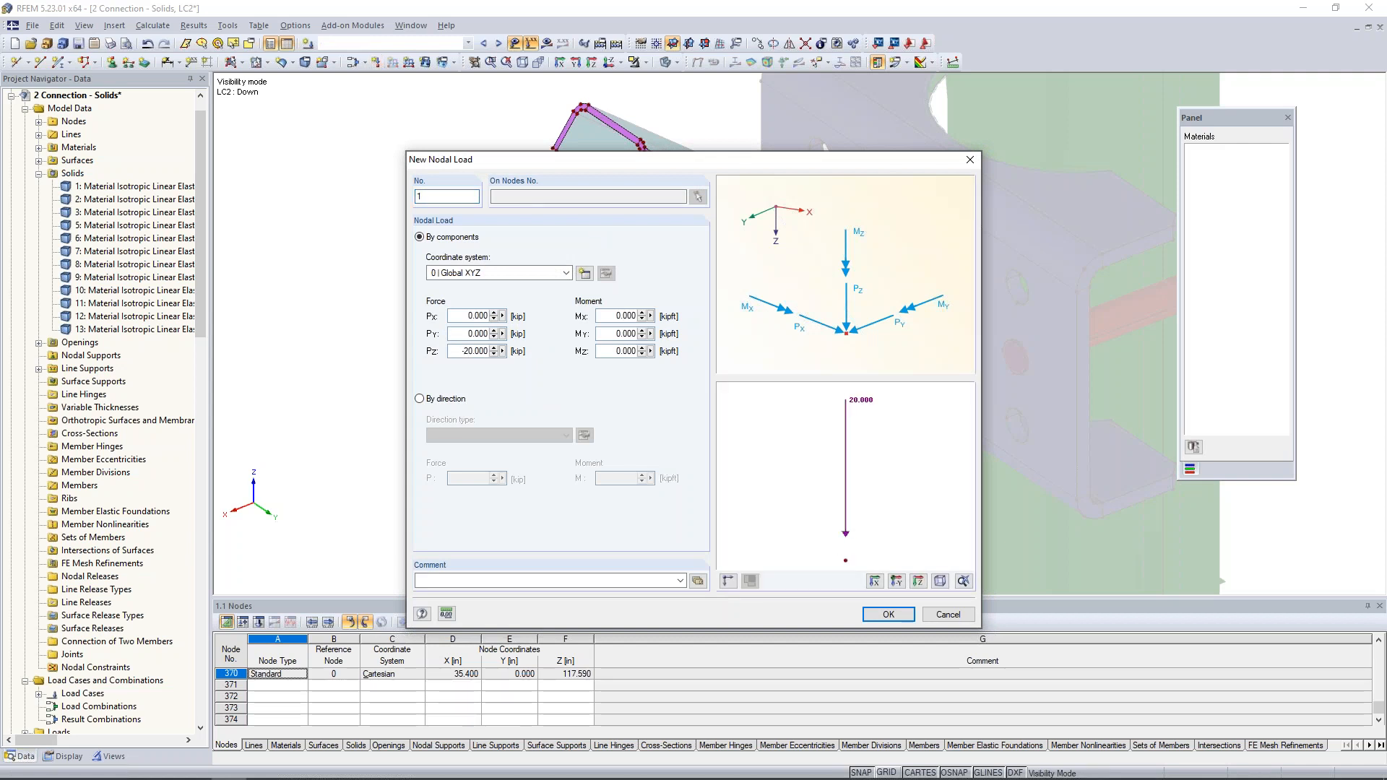
{"action": "left_click", "coordinate": [887, 615]}
{"action": "left_click", "coordinate": [599, 246]}
{"action": "key", "text": "Escape"}
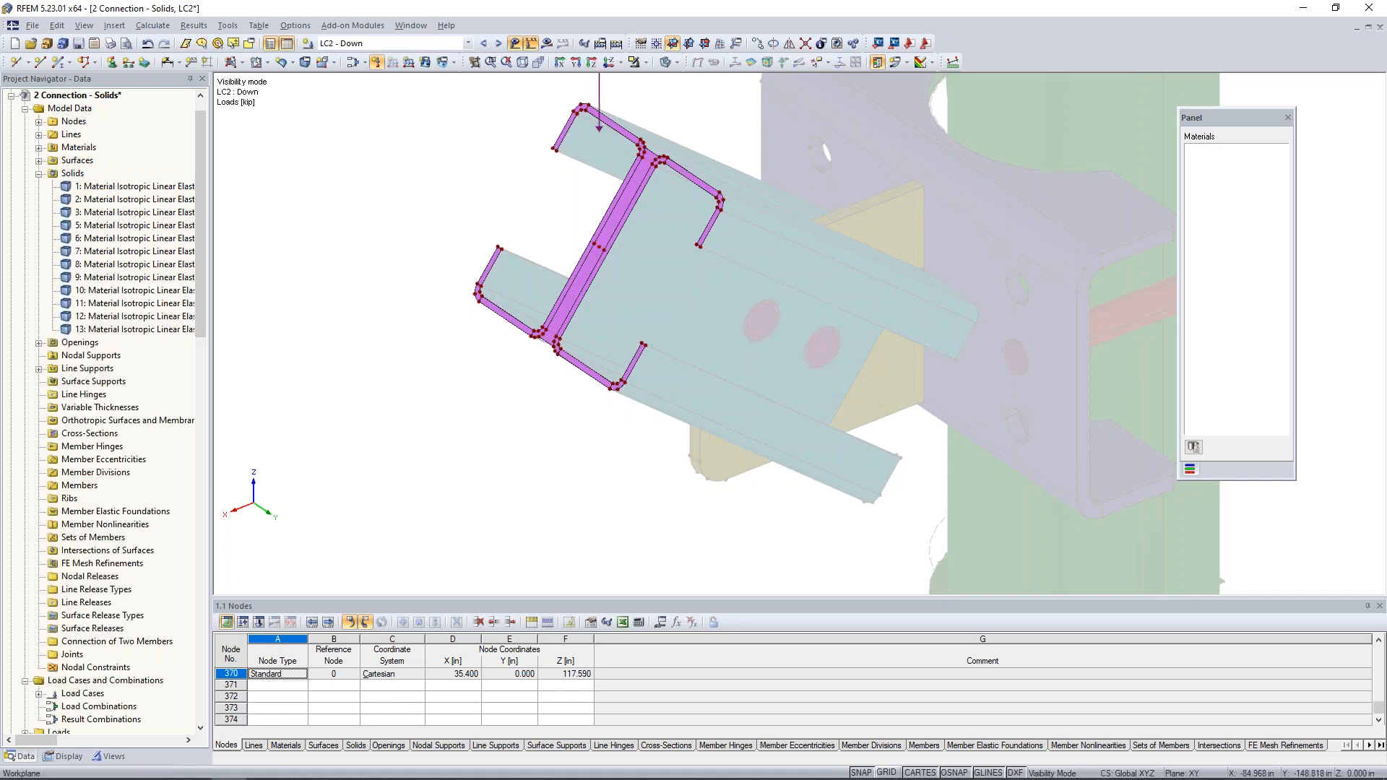
- Switch to load case LC3 and cancel the visibility mode to display the whole connection
{"action": "middle_click_drag", "start_coordinate": [672, 282], "coordinate": [601, 283]}
{"action": "scroll", "coordinate": [653, 364], "scroll_direction": "down", "scroll_amount": 2}
{"action": "scroll", "coordinate": [657, 349], "scroll_direction": "down", "scroll_amount": 1}
{"action": "scroll", "coordinate": [601, 283], "scroll_direction": "down", "scroll_amount": 1}
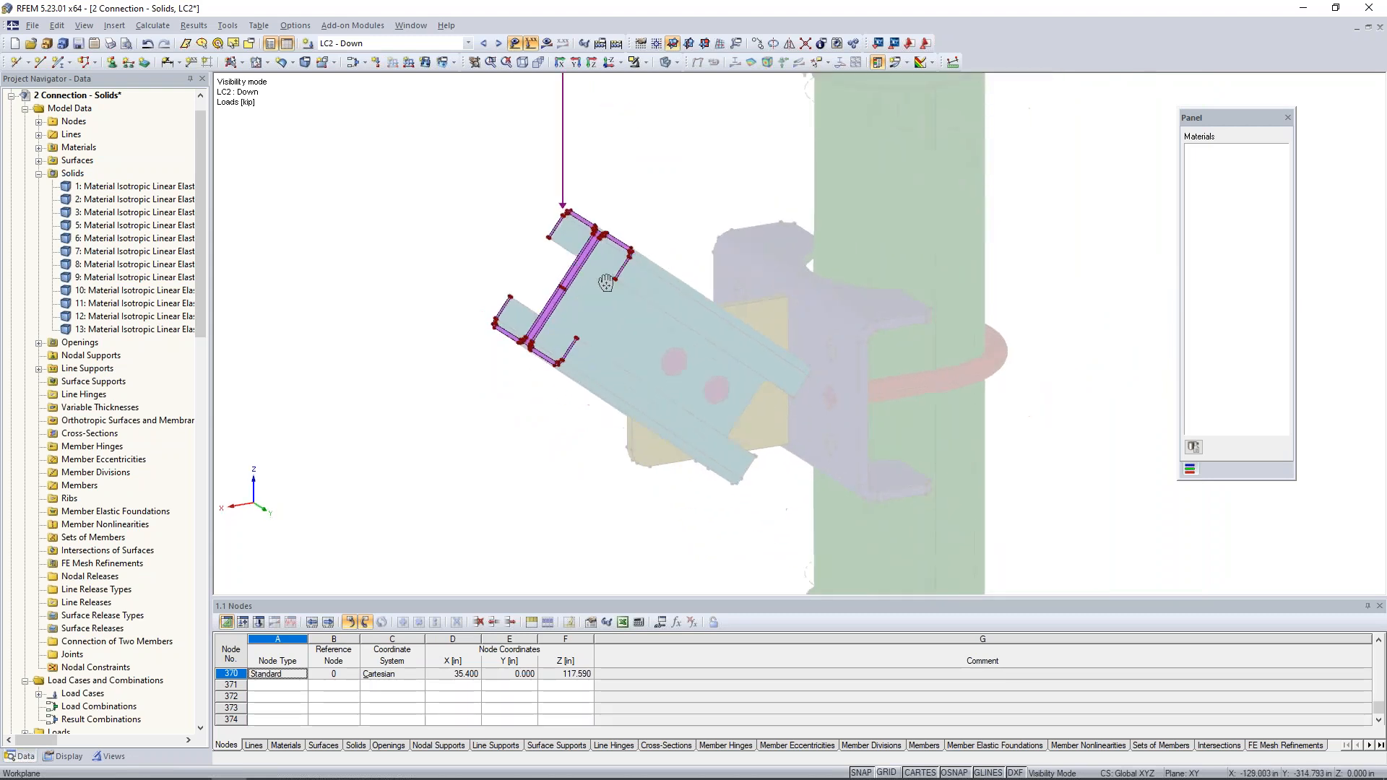
{"action": "left_click", "coordinate": [498, 44]}
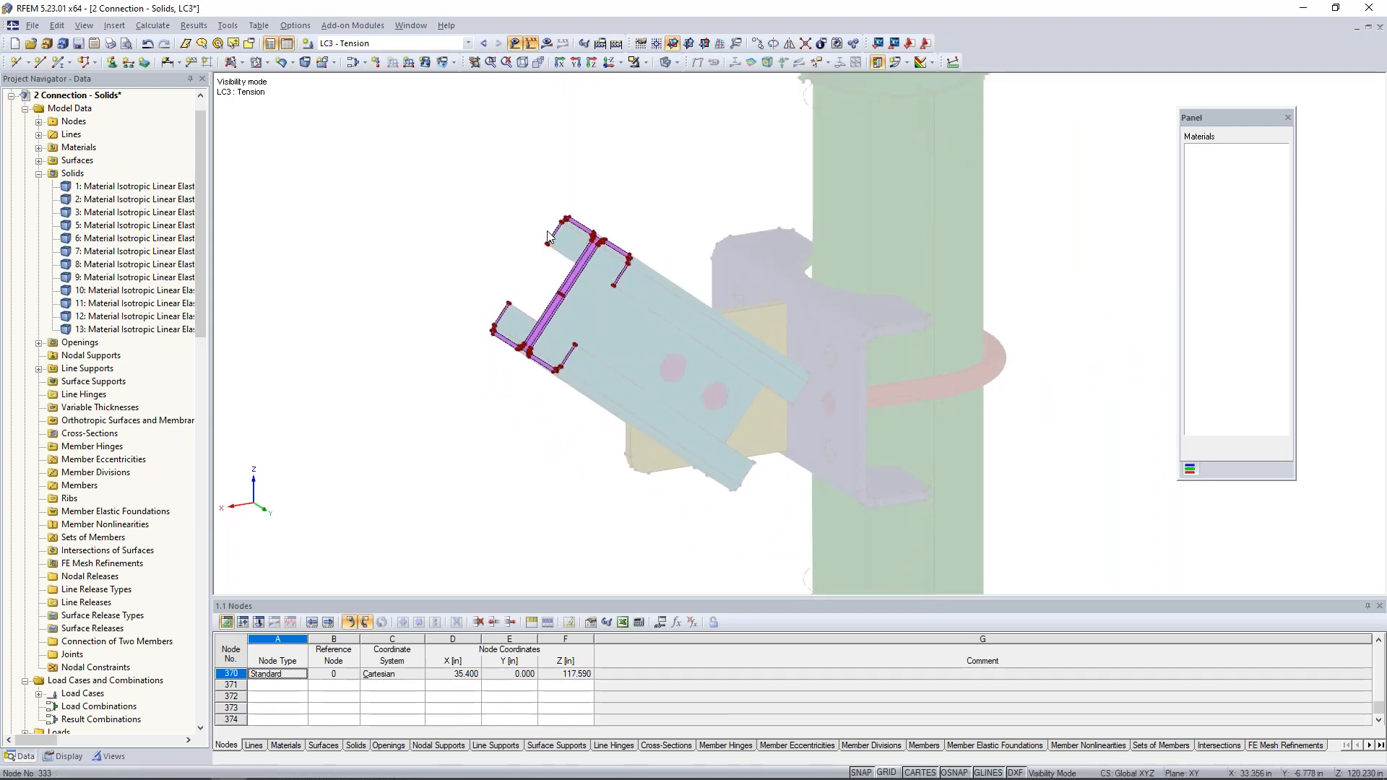
{"action": "left_click", "coordinate": [643, 62]}
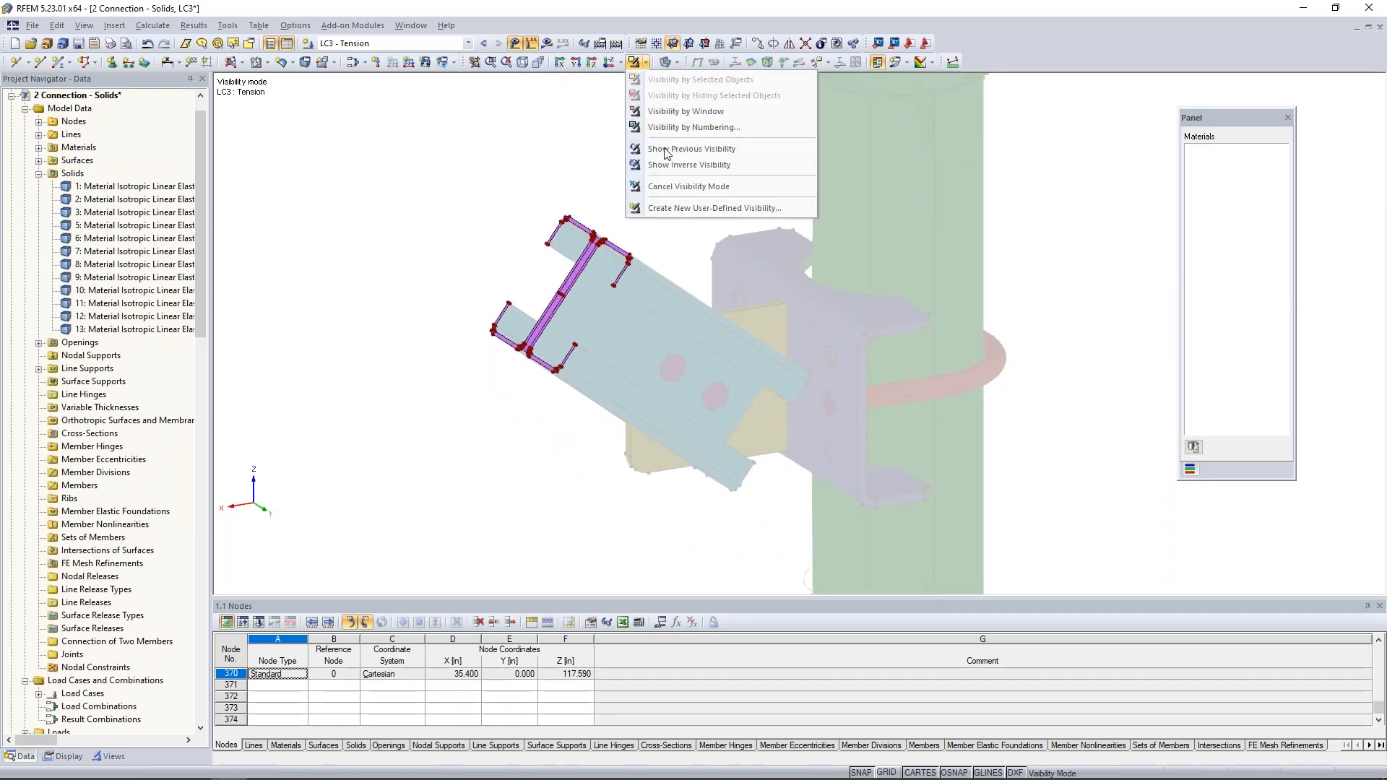
{"action": "left_click", "coordinate": [670, 186]}
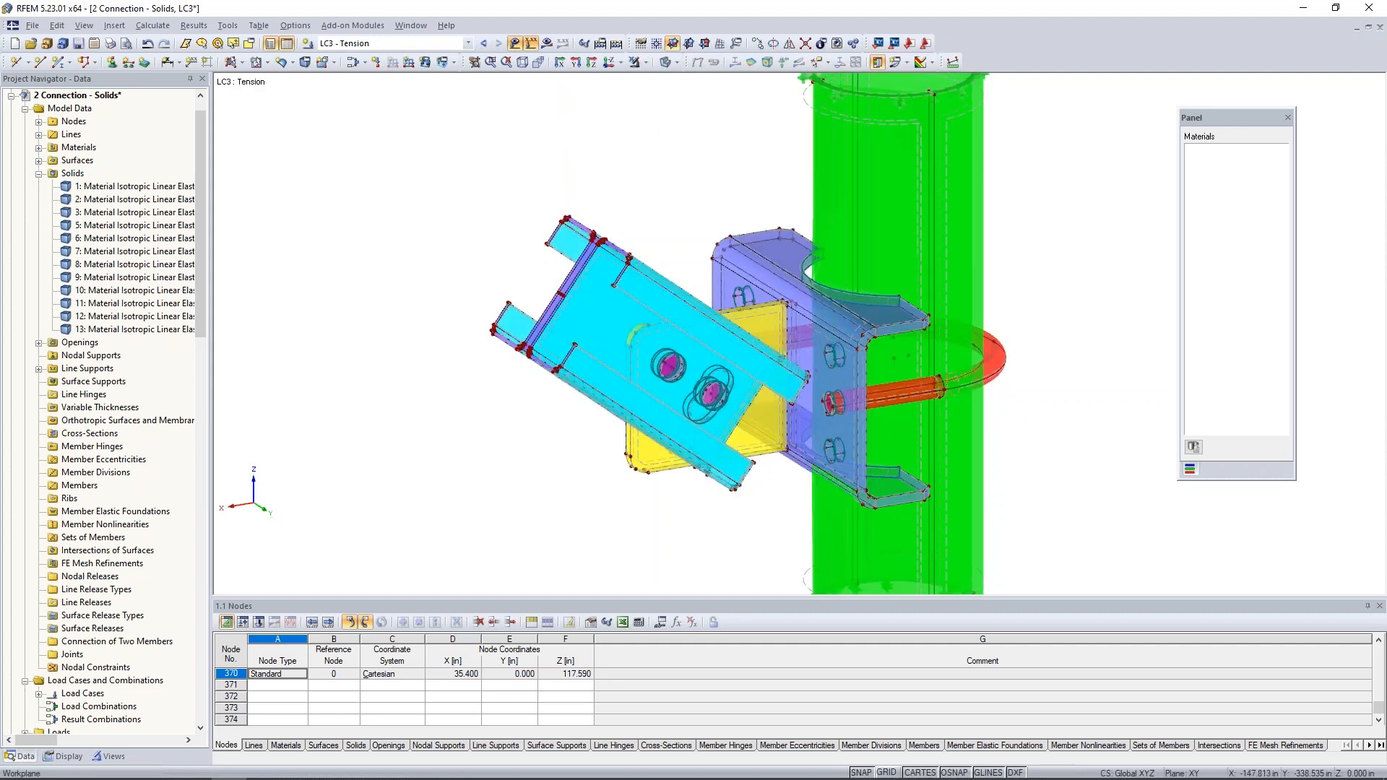
- Start a new nodal load in LC3, defined by direction, and align it with line 324 running lengthwise along the channel
{"action": "middle_click_drag", "start_coordinate": [578, 483], "coordinate": [596, 409], "text": "ctrl"}
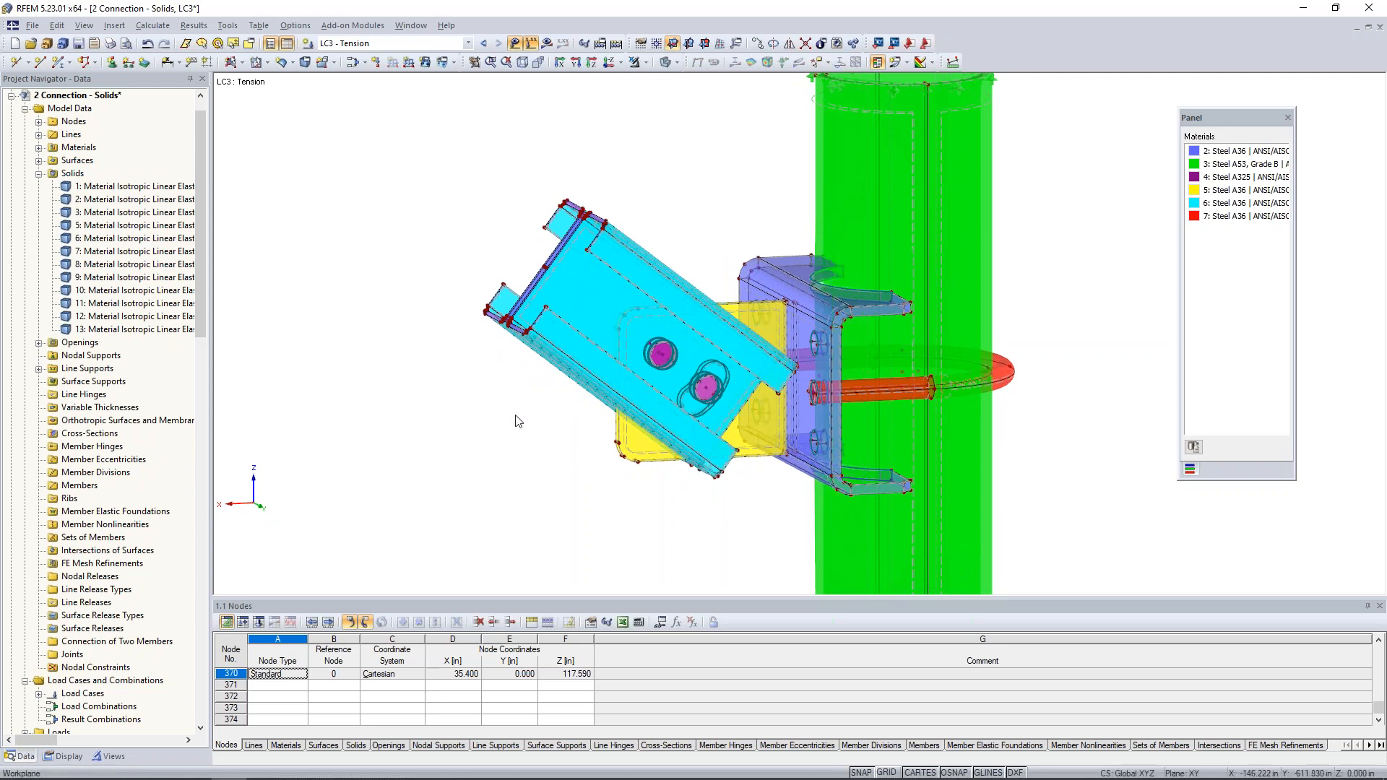
{"action": "left_click", "coordinate": [376, 61]}
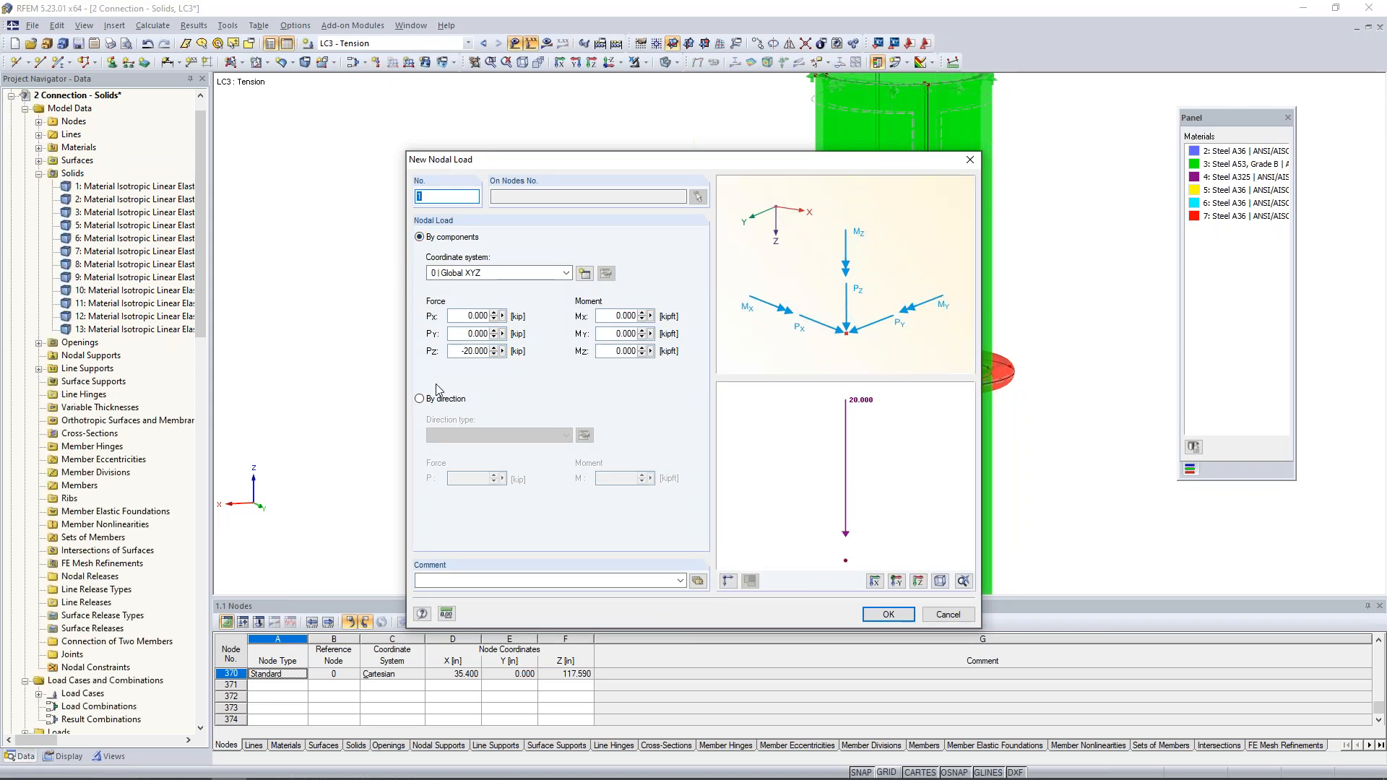
{"action": "left_click", "coordinate": [420, 399]}
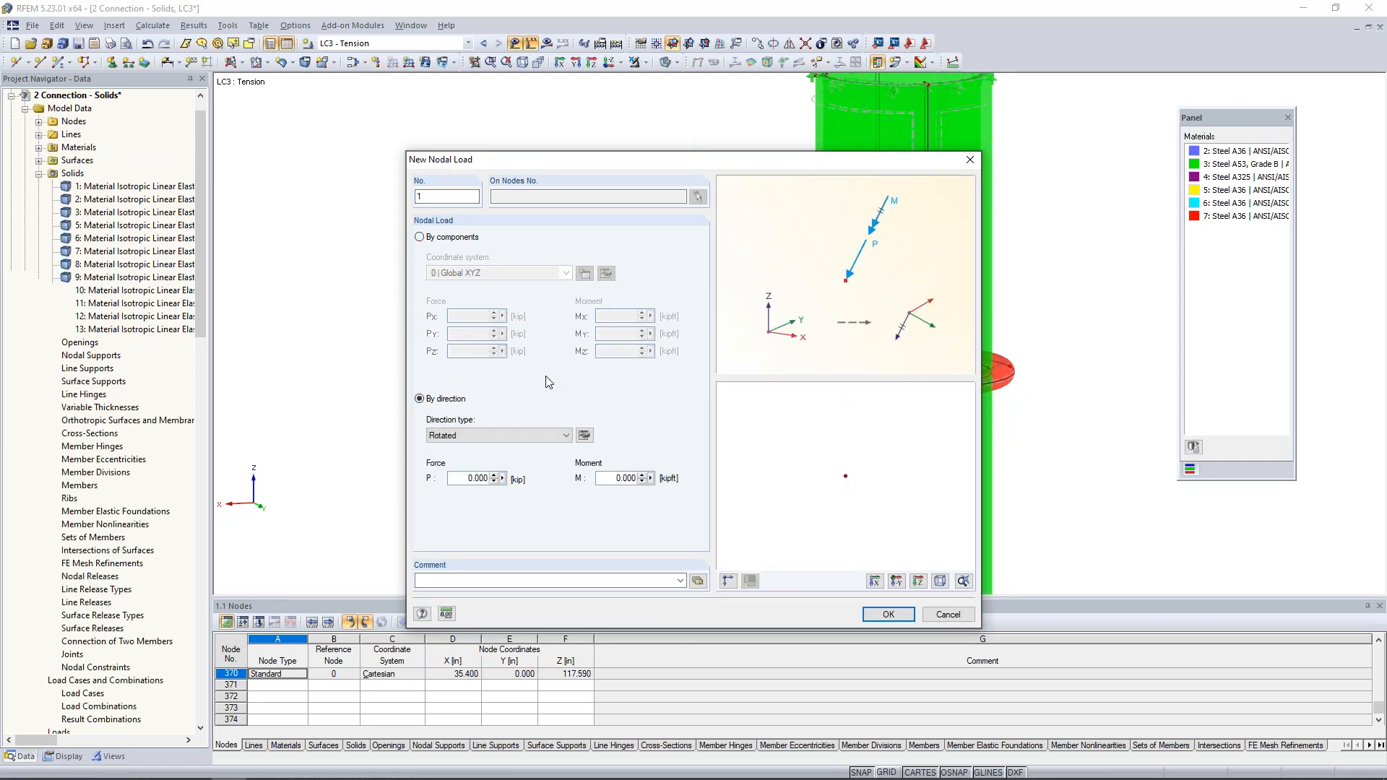
{"action": "left_click", "coordinate": [585, 434]}
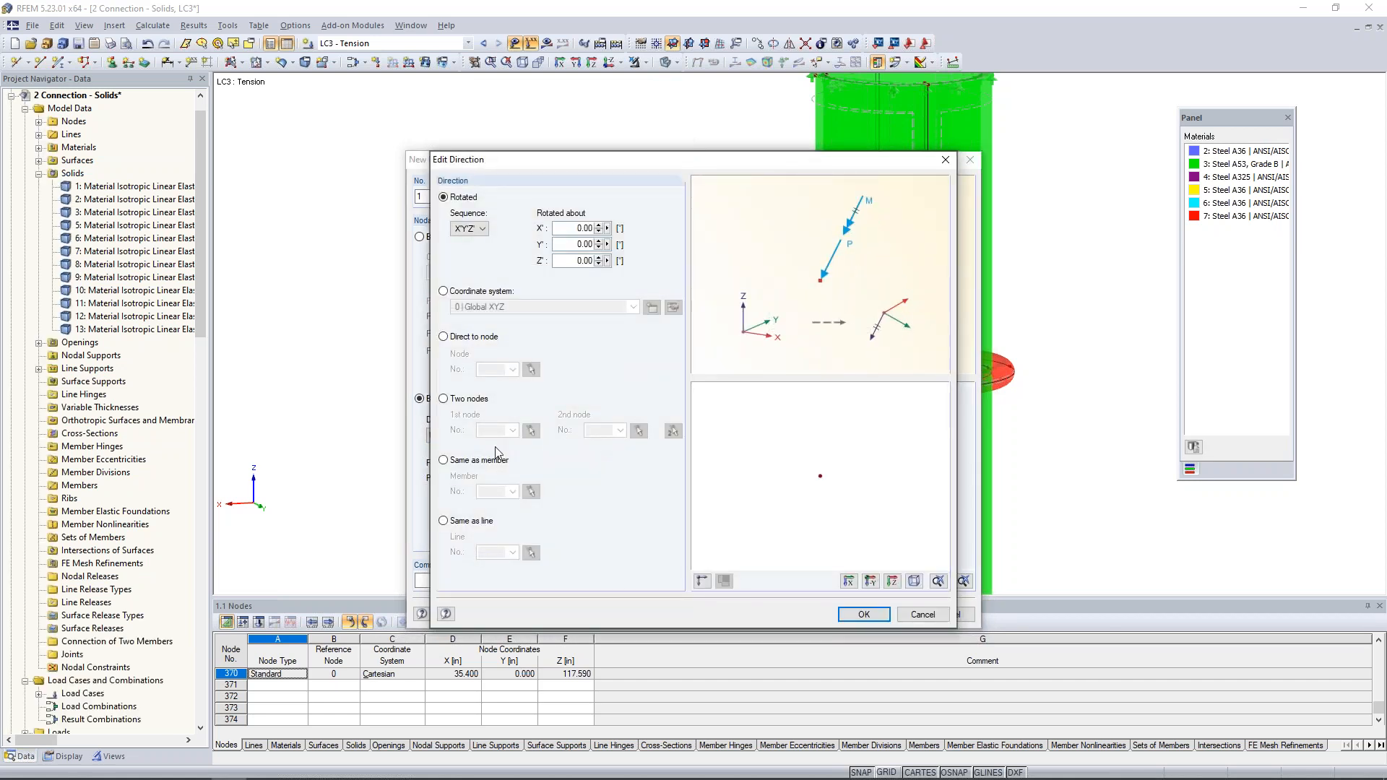
{"action": "left_click", "coordinate": [444, 521]}
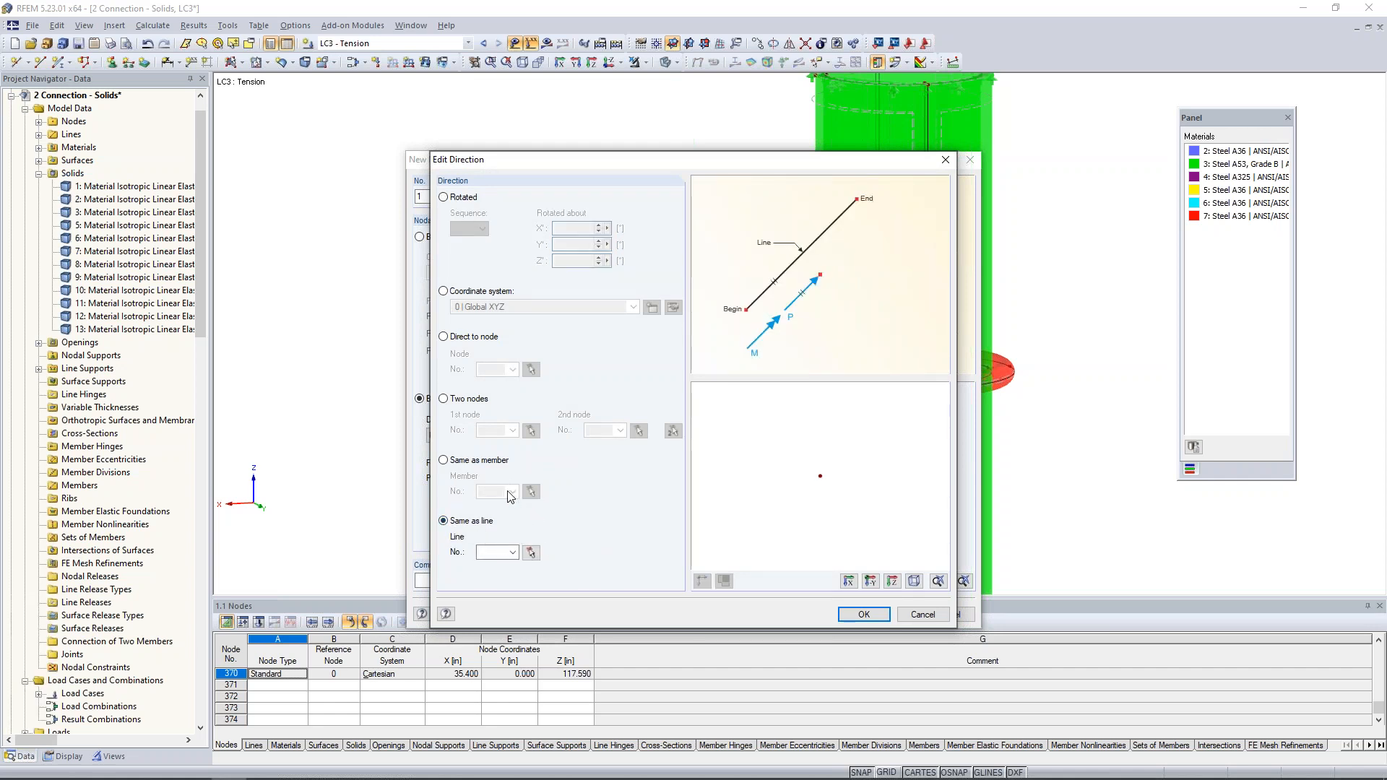
{"action": "left_click", "coordinate": [536, 555]}
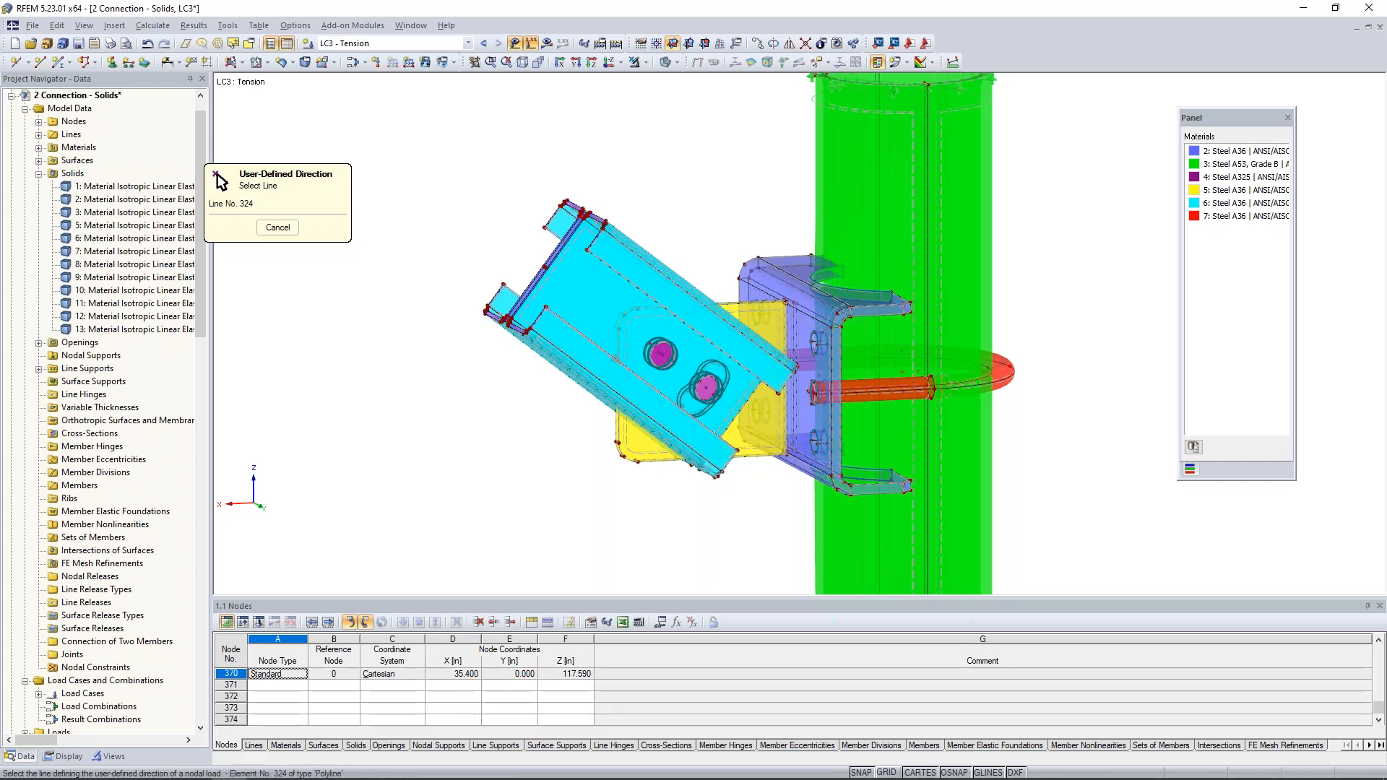
{"action": "left_click", "coordinate": [586, 337]}
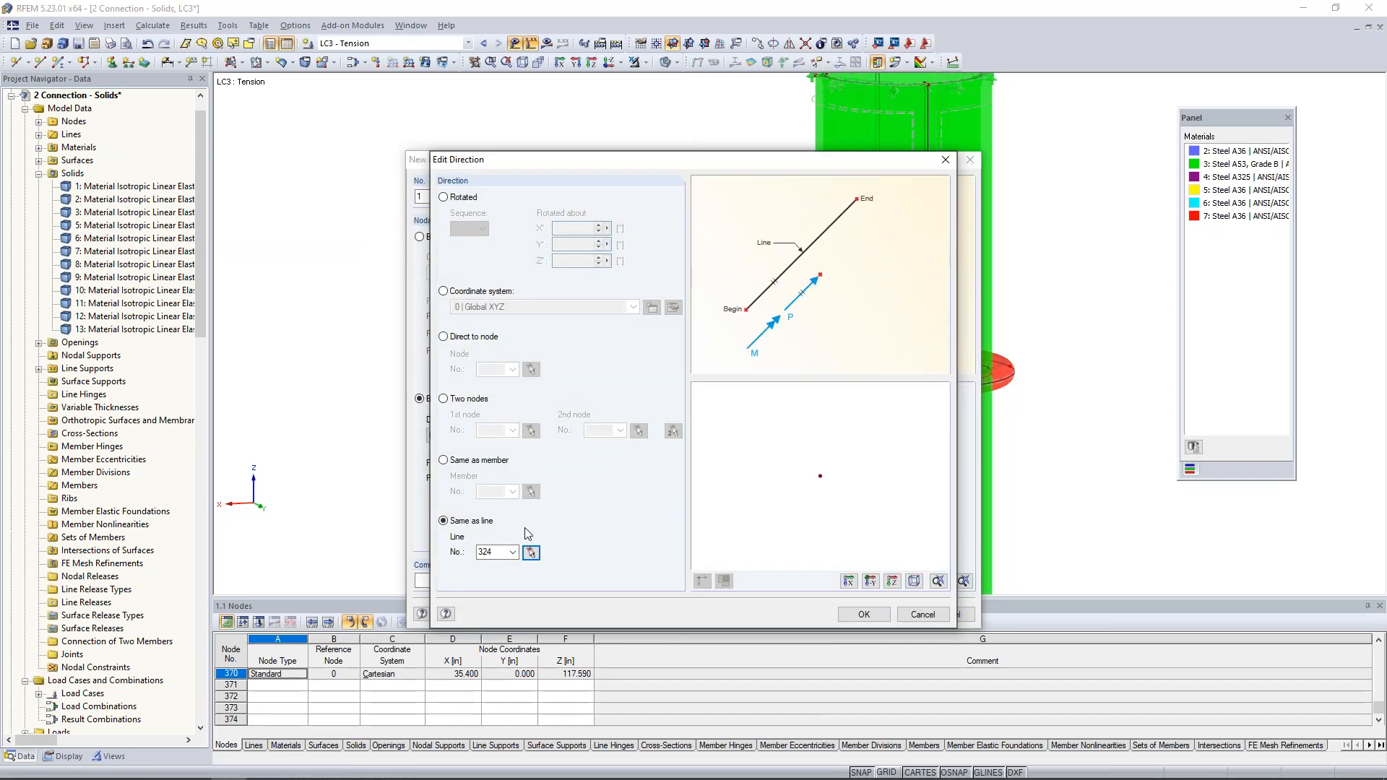
{"action": "left_click", "coordinate": [864, 615]}
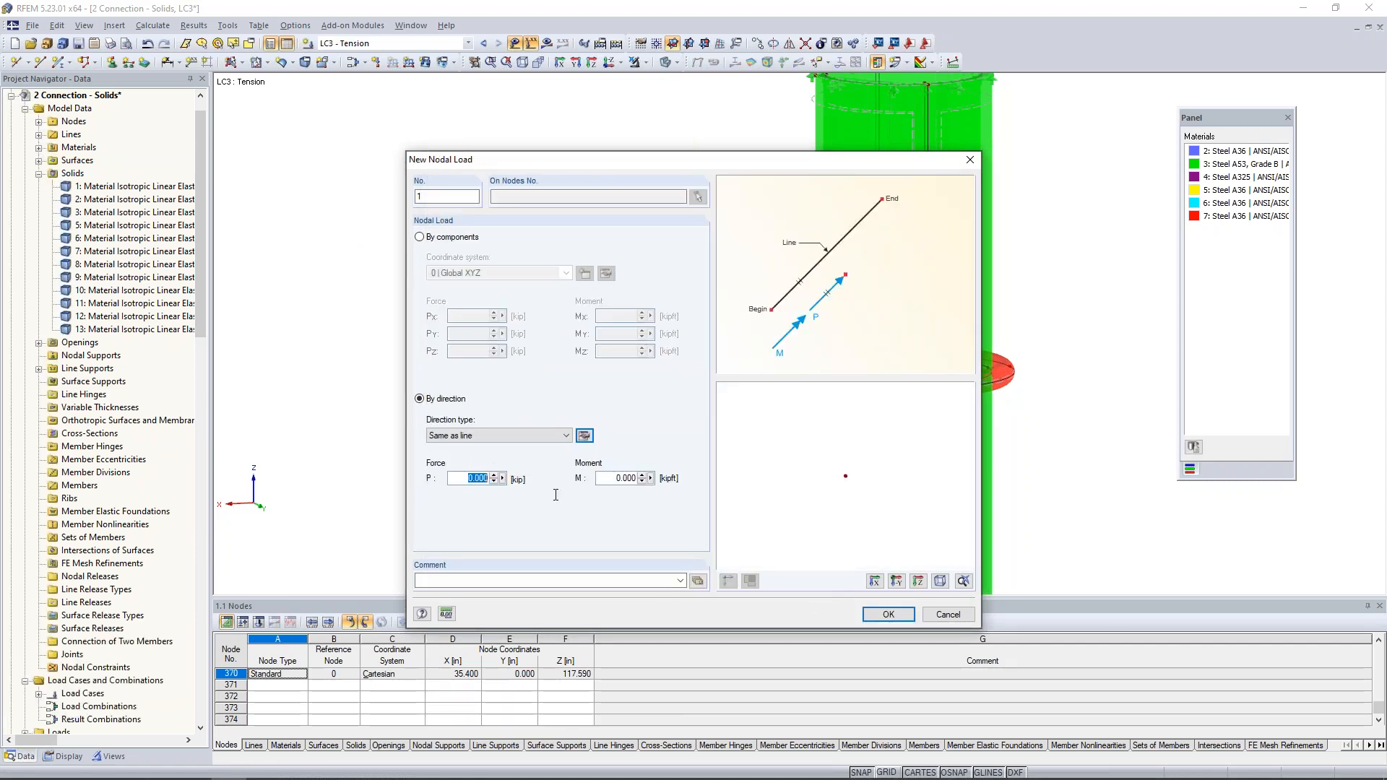
- Set the directional force P to -40 kip and apply the load to the central node of the rigid end face
{"action": "type", "text": "-40"}
{"action": "left_click", "coordinate": [888, 614]}
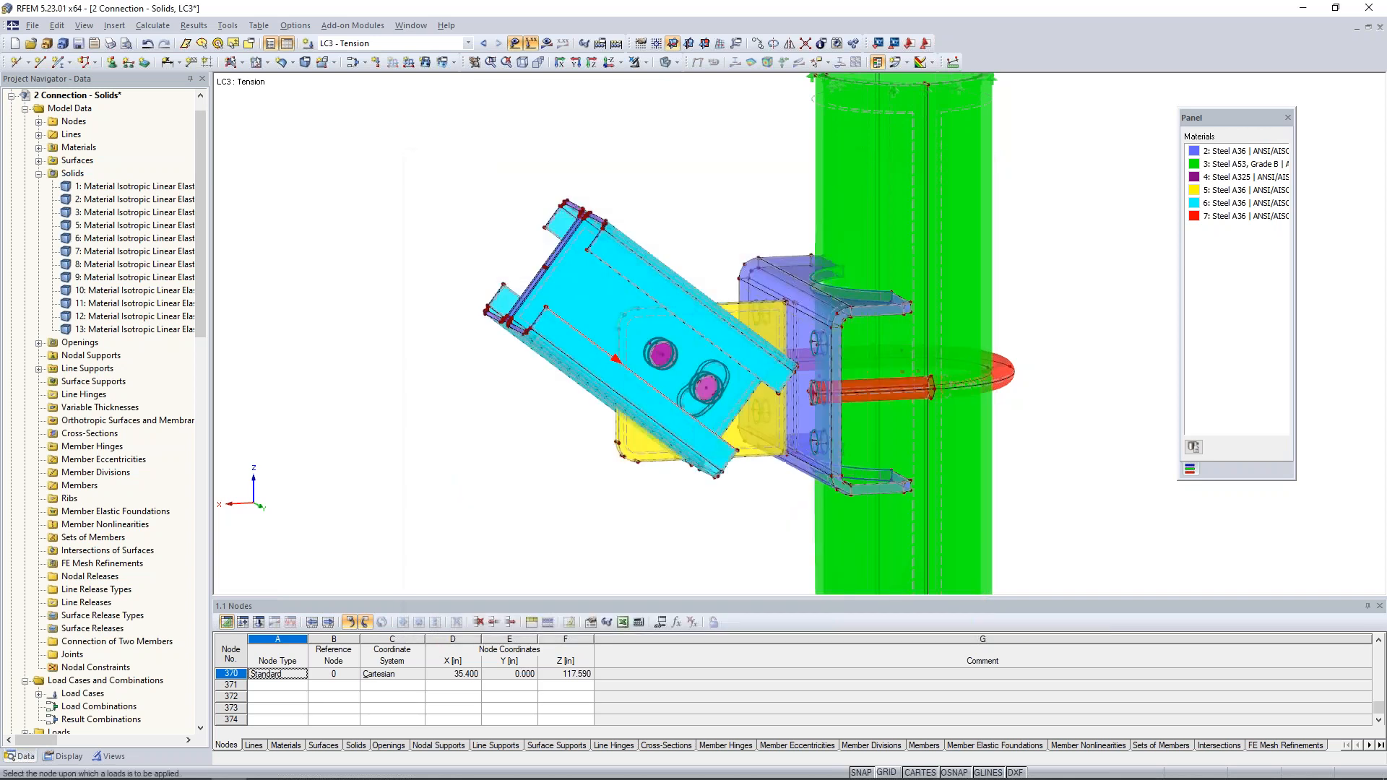
{"action": "scroll", "coordinate": [556, 279], "scroll_direction": "up", "scroll_amount": 5}
{"action": "middle_click_drag", "start_coordinate": [567, 284], "coordinate": [626, 341]}
{"action": "left_click", "coordinate": [577, 320]}
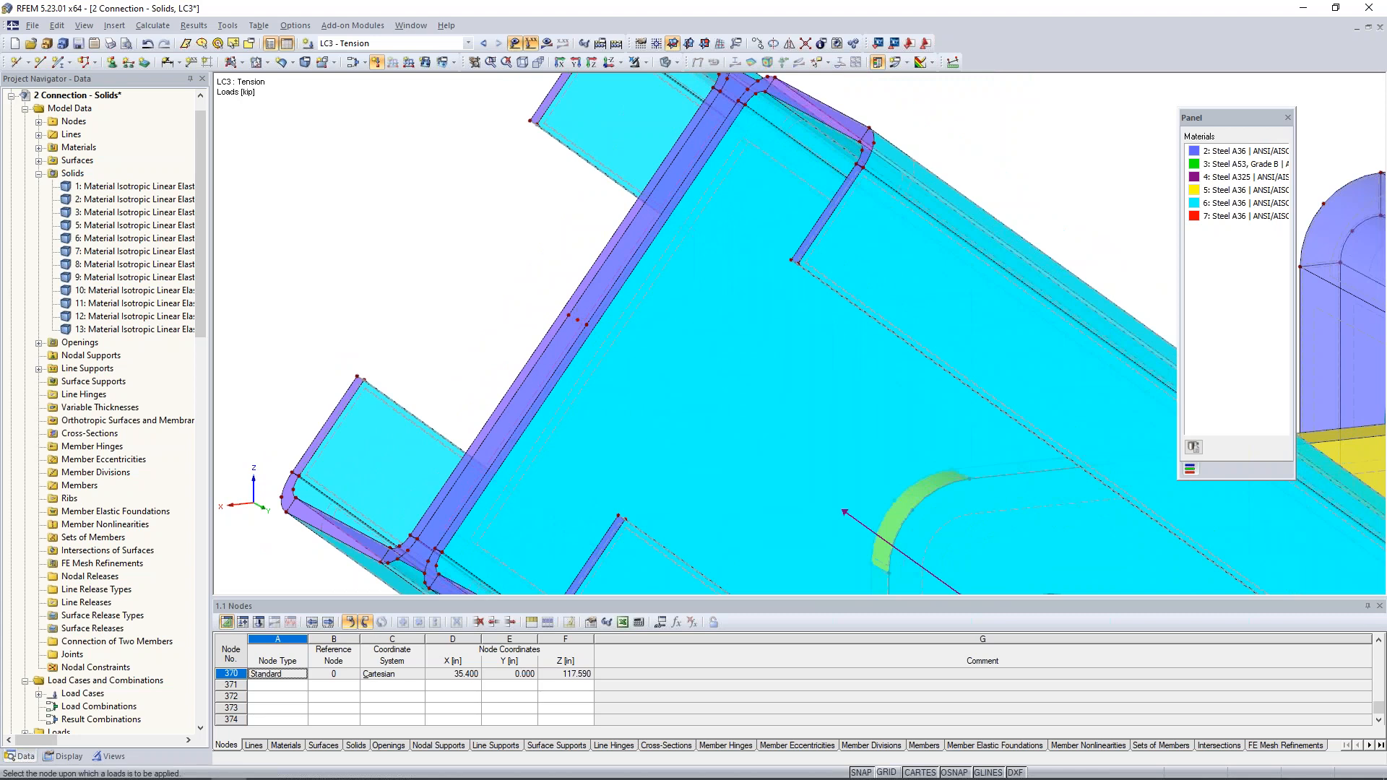
{"action": "scroll", "coordinate": [660, 319], "scroll_direction": "down", "scroll_amount": 5}
{"action": "key", "text": "Escape"}
- Set the target length of finite elements to 1 in and regenerate the FE mesh with the new setting
{"action": "middle_click_drag", "start_coordinate": [754, 242], "coordinate": [711, 254], "text": "ctrl"}
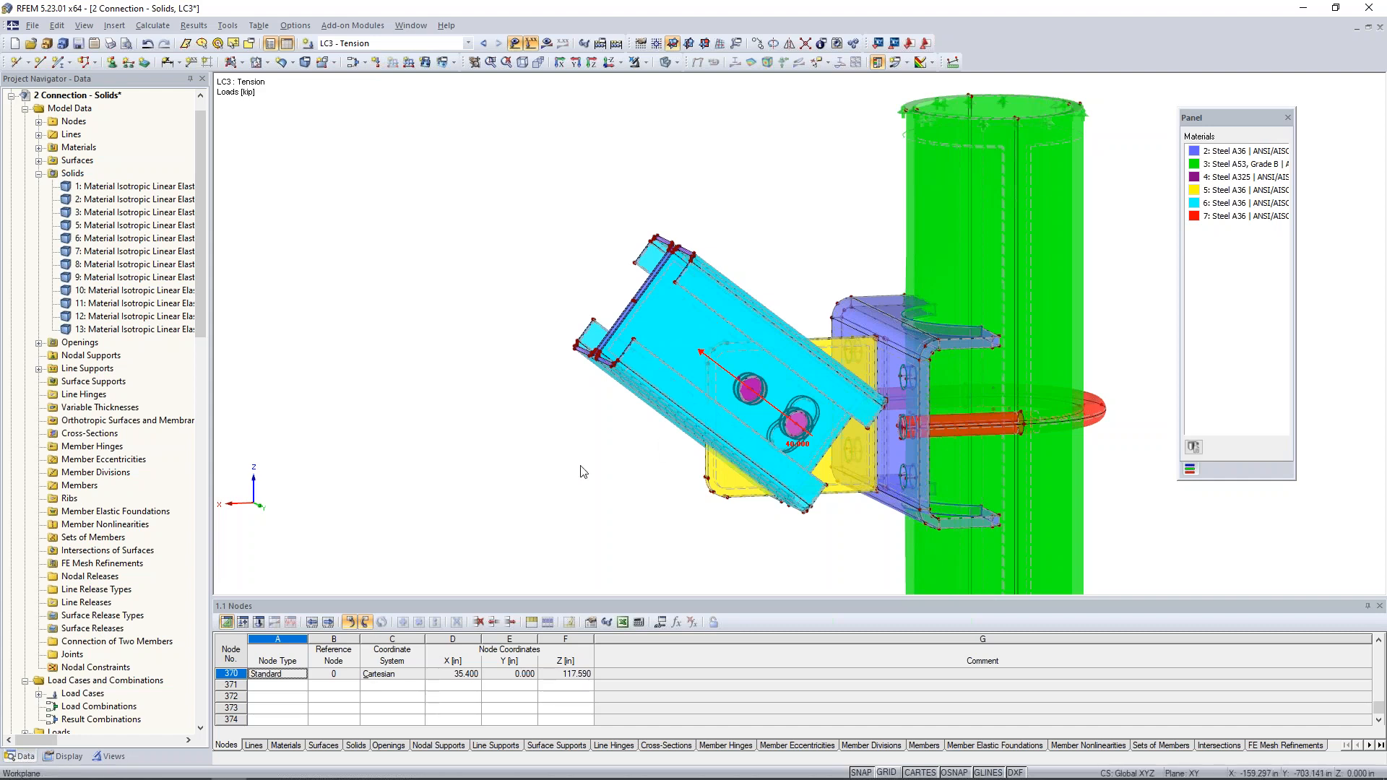
{"action": "middle_click_drag", "start_coordinate": [579, 469], "coordinate": [511, 448]}
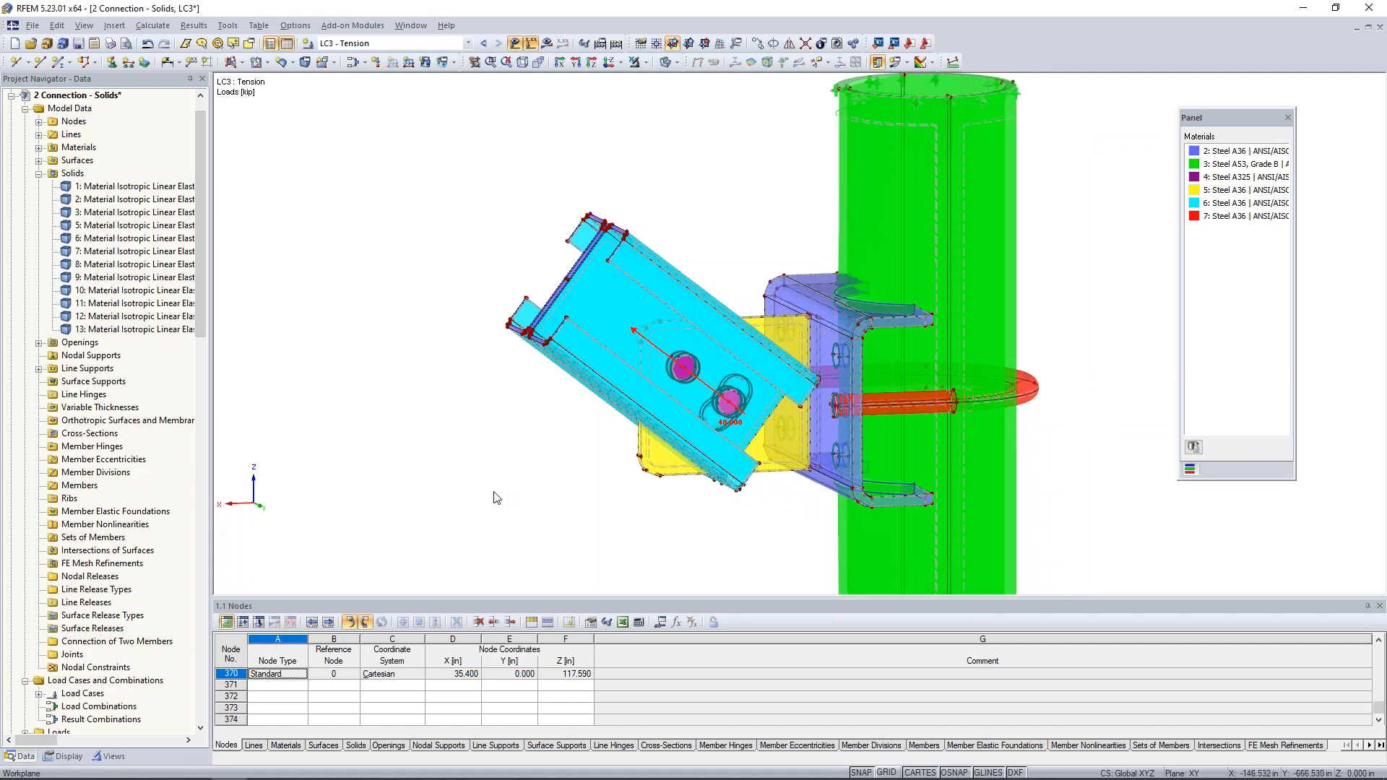
{"action": "scroll", "coordinate": [513, 481], "scroll_direction": "down", "scroll_amount": 1}
{"action": "mouse_move", "coordinate": [569, 460]}
{"action": "middle_mouse_down"}
{"action": "mouse_move", "coordinate": [501, 411]}
{"action": "mouse_move", "coordinate": [572, 460]}
{"action": "middle_mouse_up"}
{"action": "scroll", "coordinate": [511, 421], "scroll_direction": "down", "scroll_amount": 2}
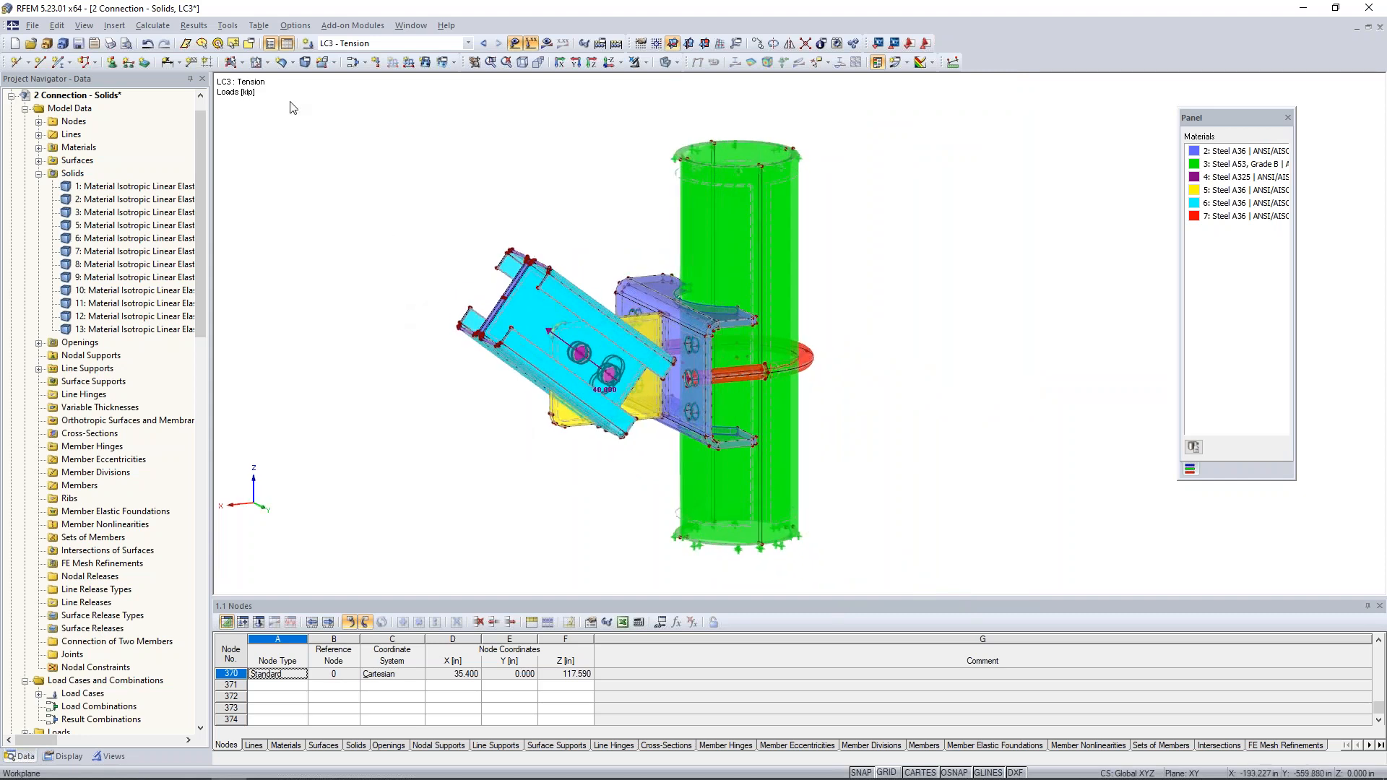
{"action": "left_click", "coordinate": [153, 25]}
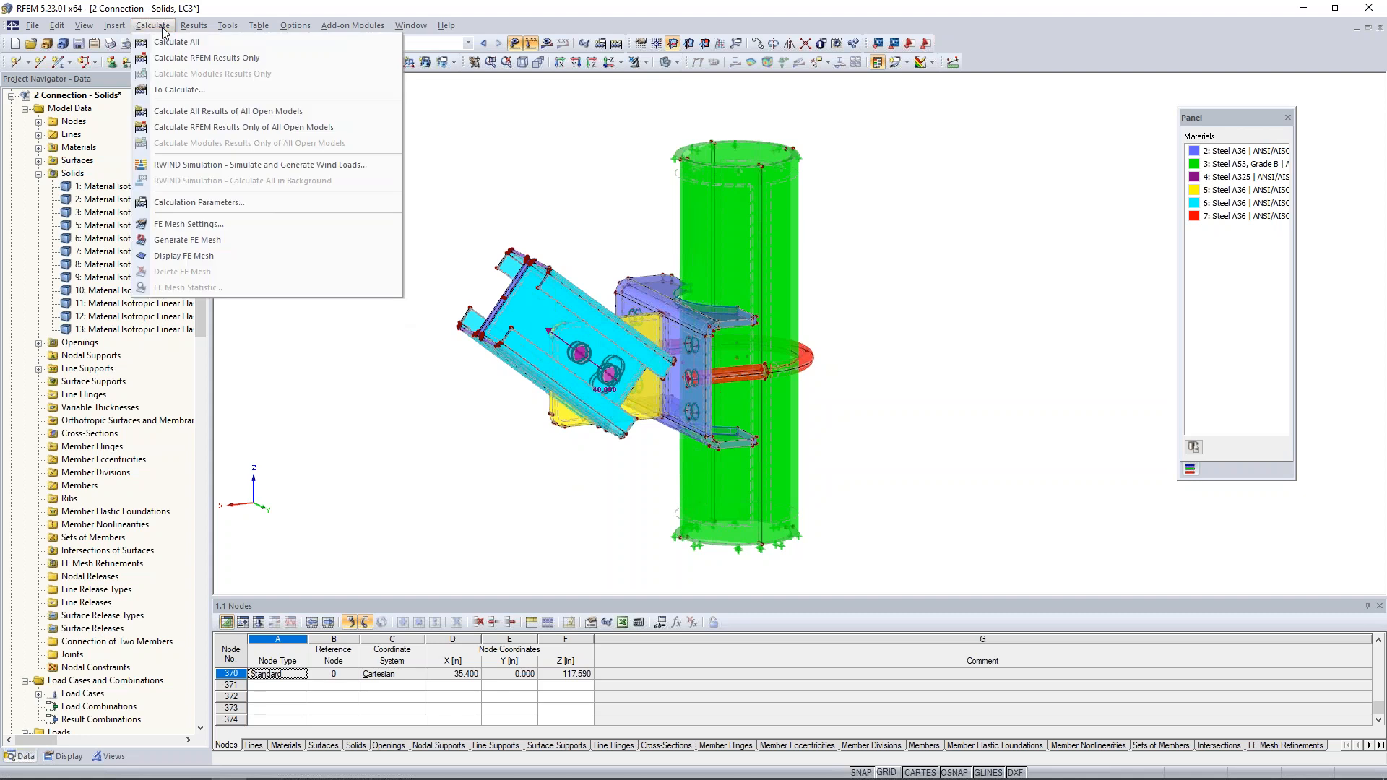
{"action": "left_click", "coordinate": [187, 227]}
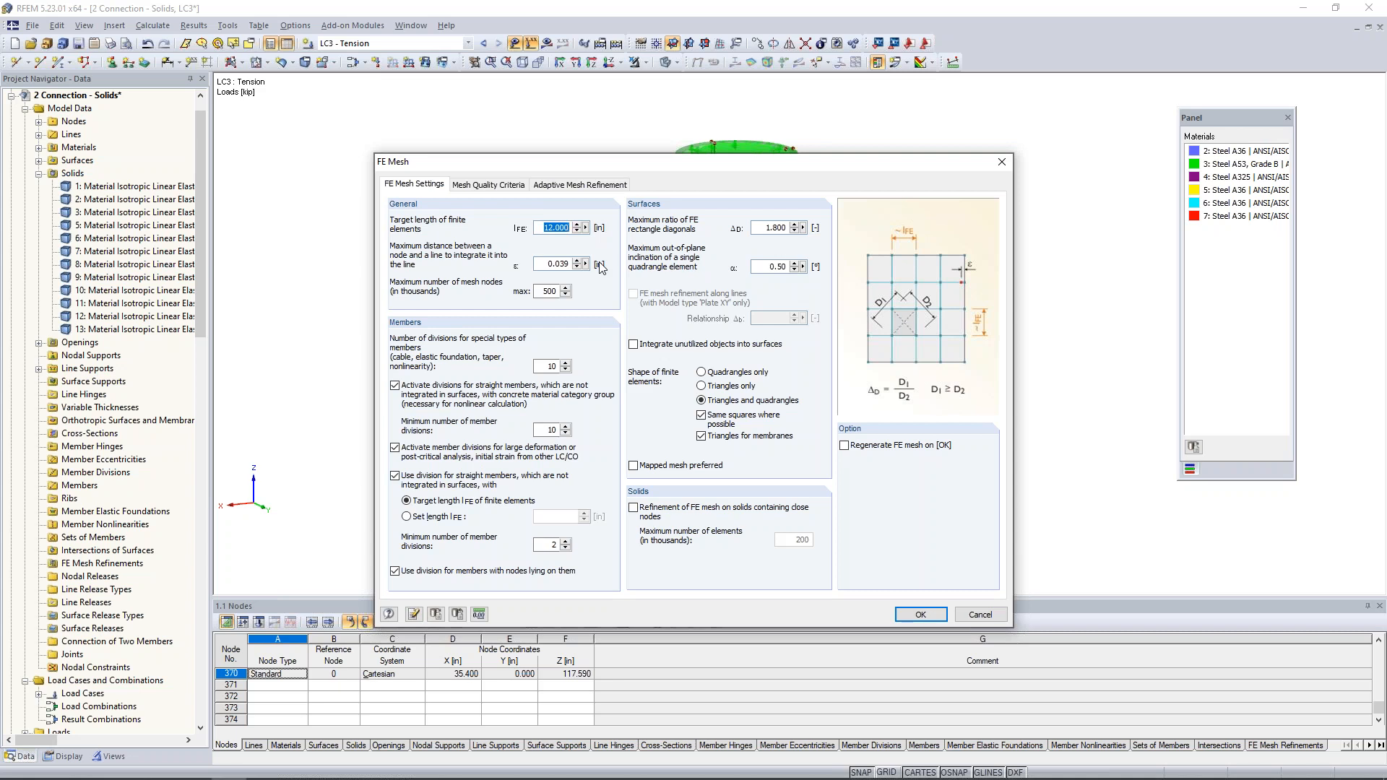
{"action": "type", "text": "1"}
{"action": "left_click", "coordinate": [844, 446]}
{"action": "left_click", "coordinate": [928, 619]}
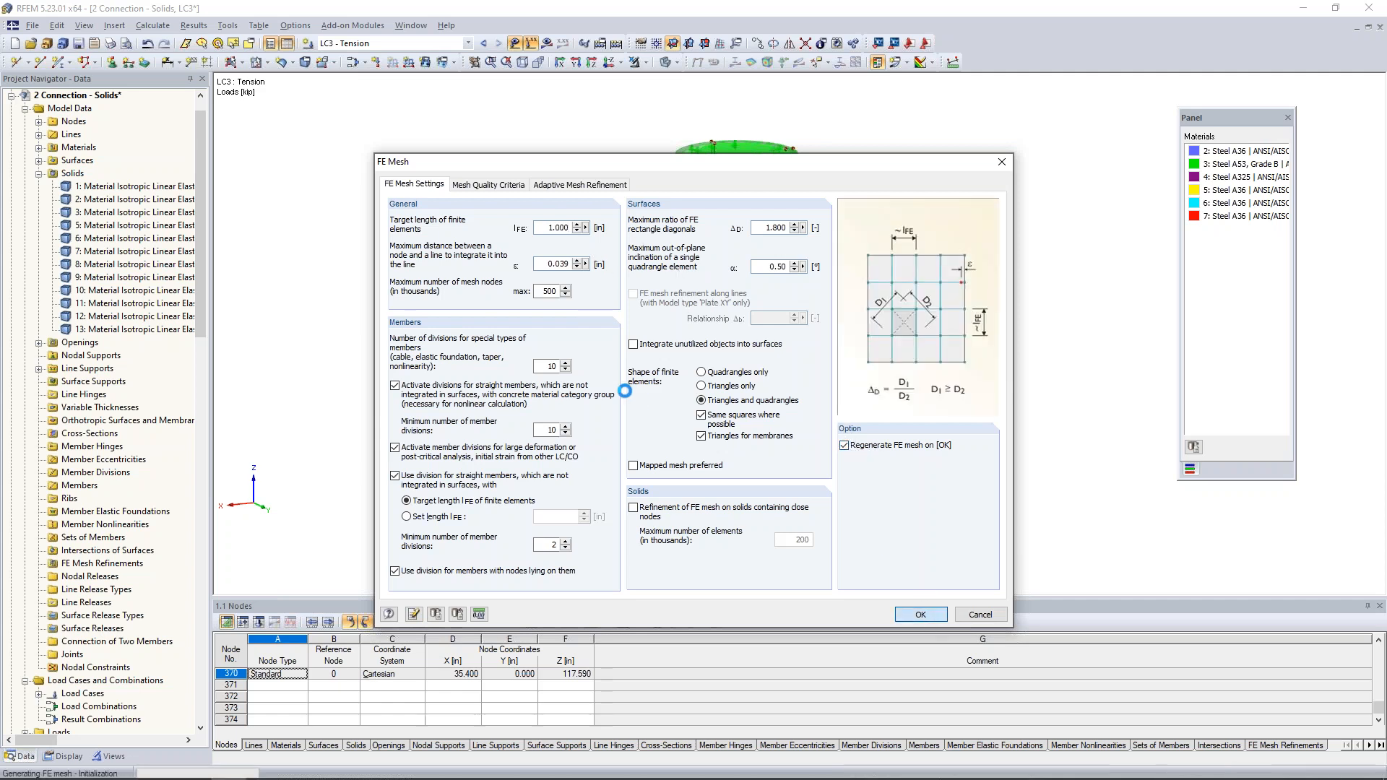
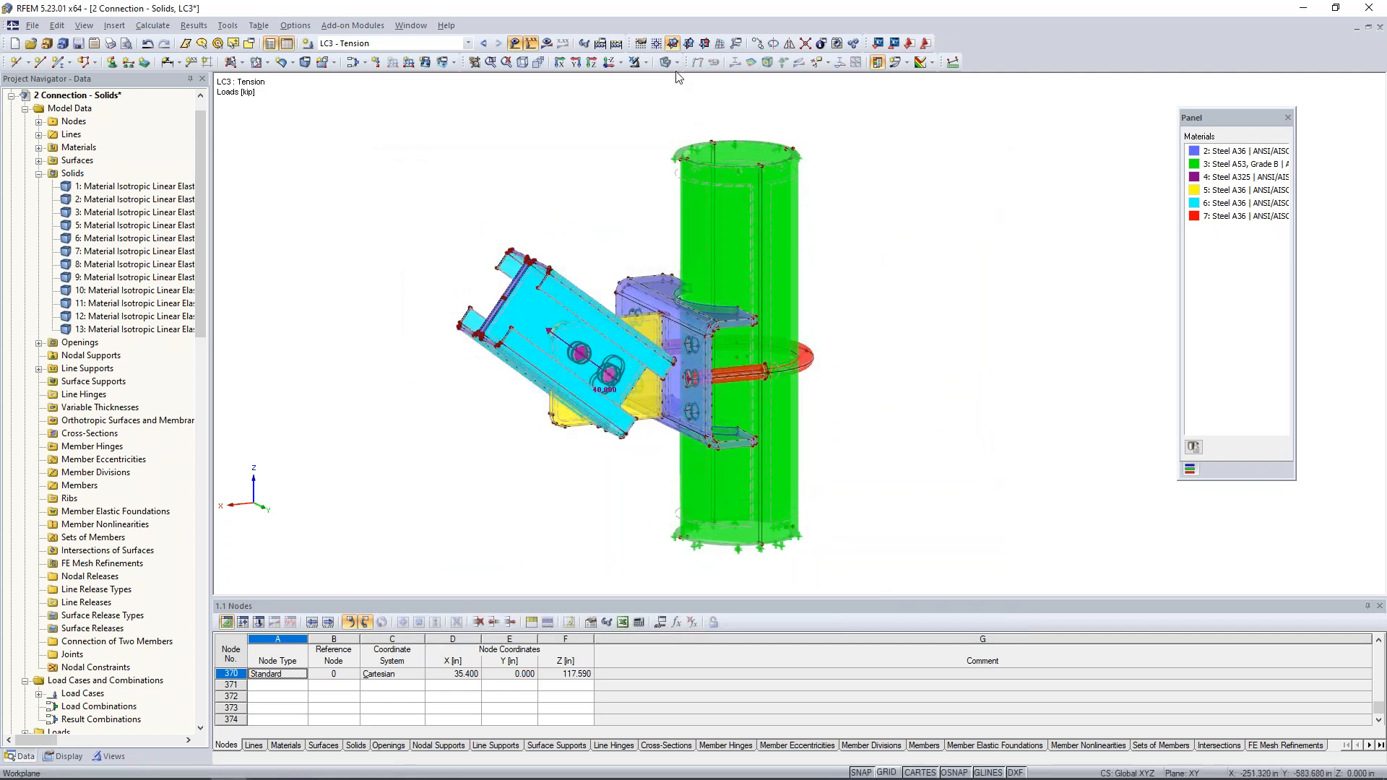
- Show the FE mesh on the whole connection in the wireframe display model, with the loads hidden
{"action": "left_click", "coordinate": [64, 756]}
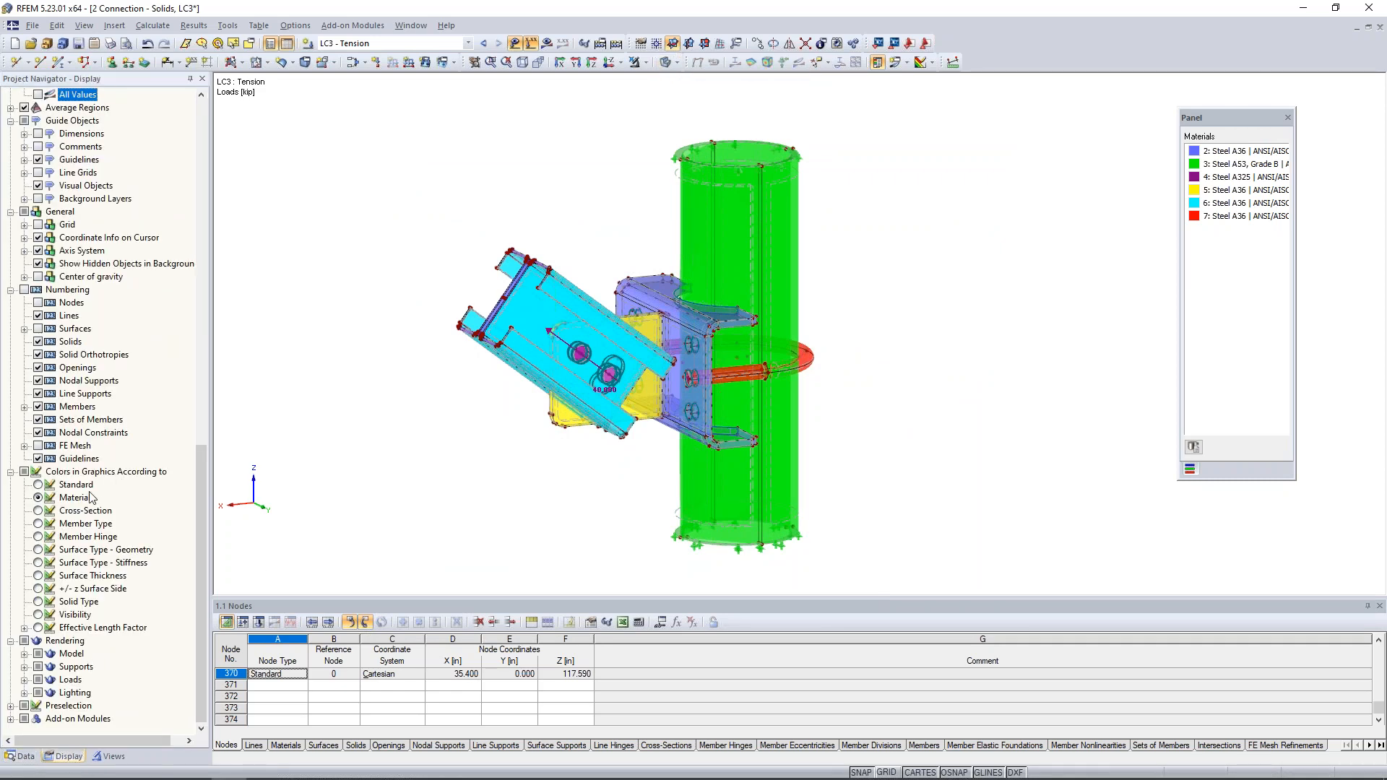
{"action": "scroll", "coordinate": [90, 497], "scroll_direction": "up", "scroll_amount": 9}
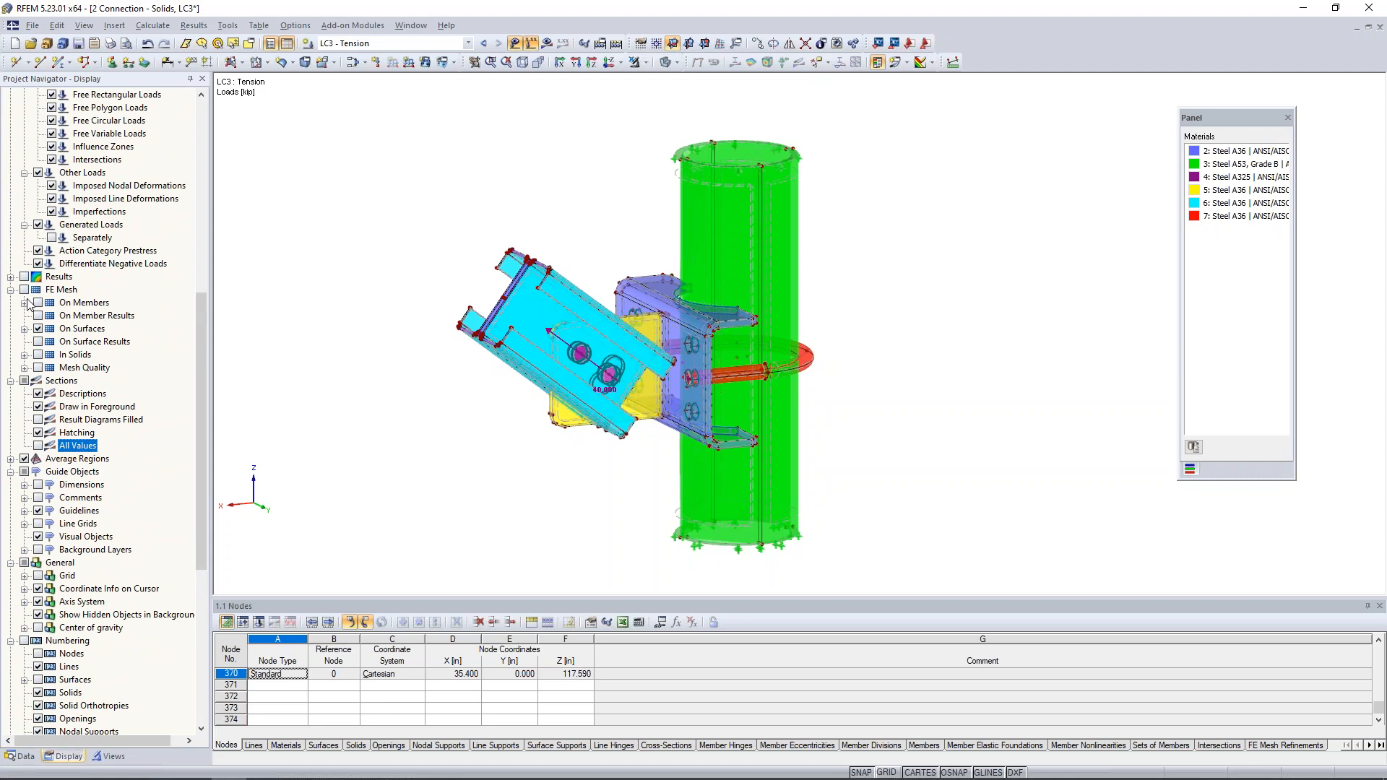
{"action": "left_click", "coordinate": [675, 63]}
{"action": "left_click", "coordinate": [722, 80]}
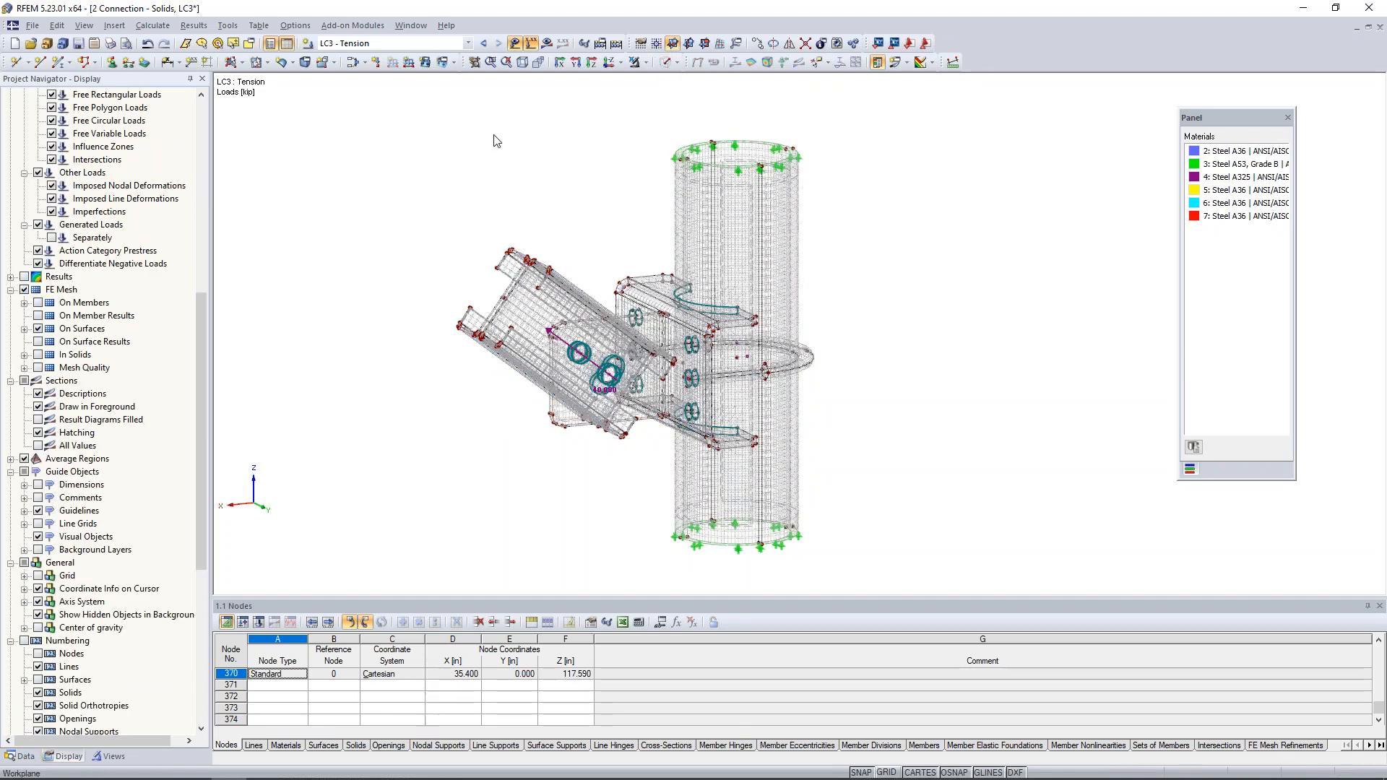
{"action": "scroll", "coordinate": [646, 466], "scroll_direction": "up", "scroll_amount": 3}
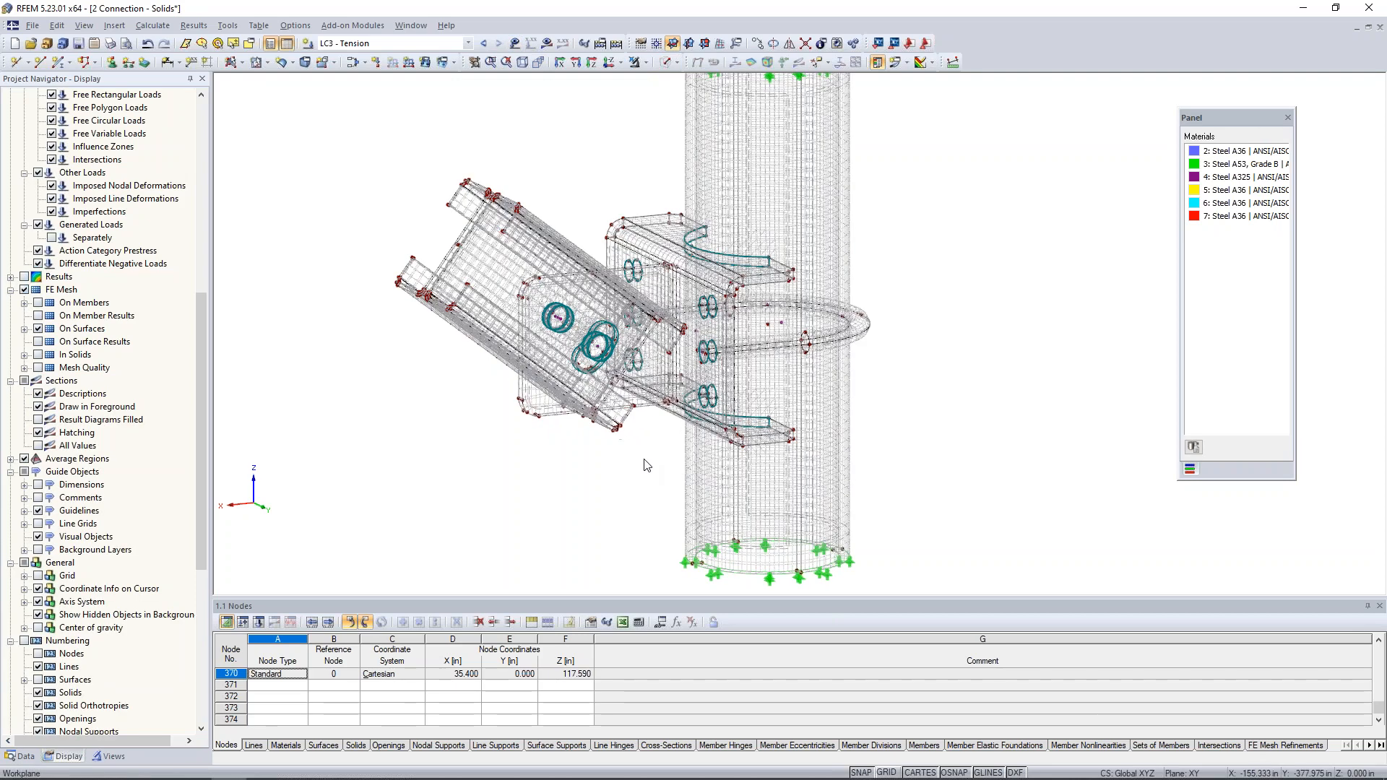
{"action": "scroll", "coordinate": [646, 466], "scroll_direction": "down", "scroll_amount": 1}
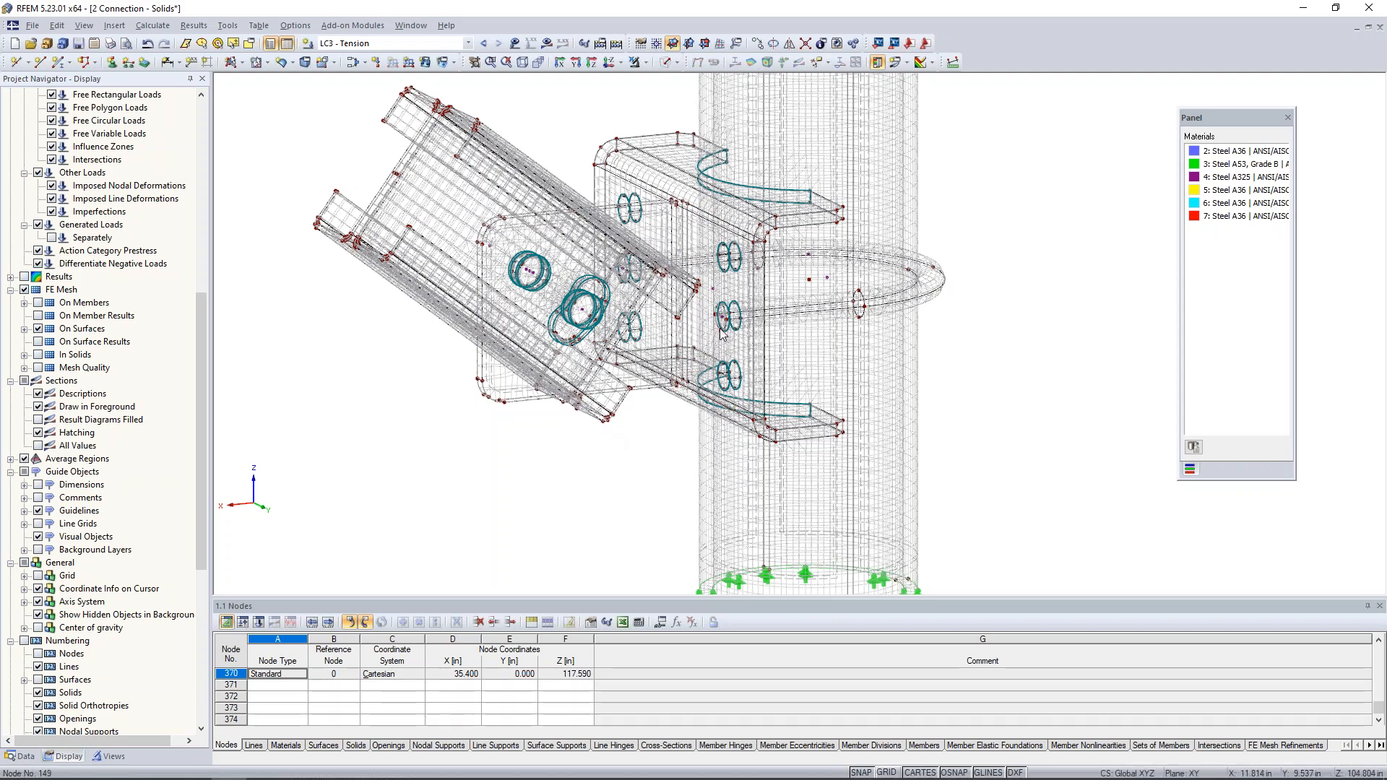
- Isolate the bolt solid in the bracket's middle hole to examine it, and cancel the visibility mode
{"action": "scroll", "coordinate": [722, 328], "scroll_direction": "up", "scroll_amount": 3}
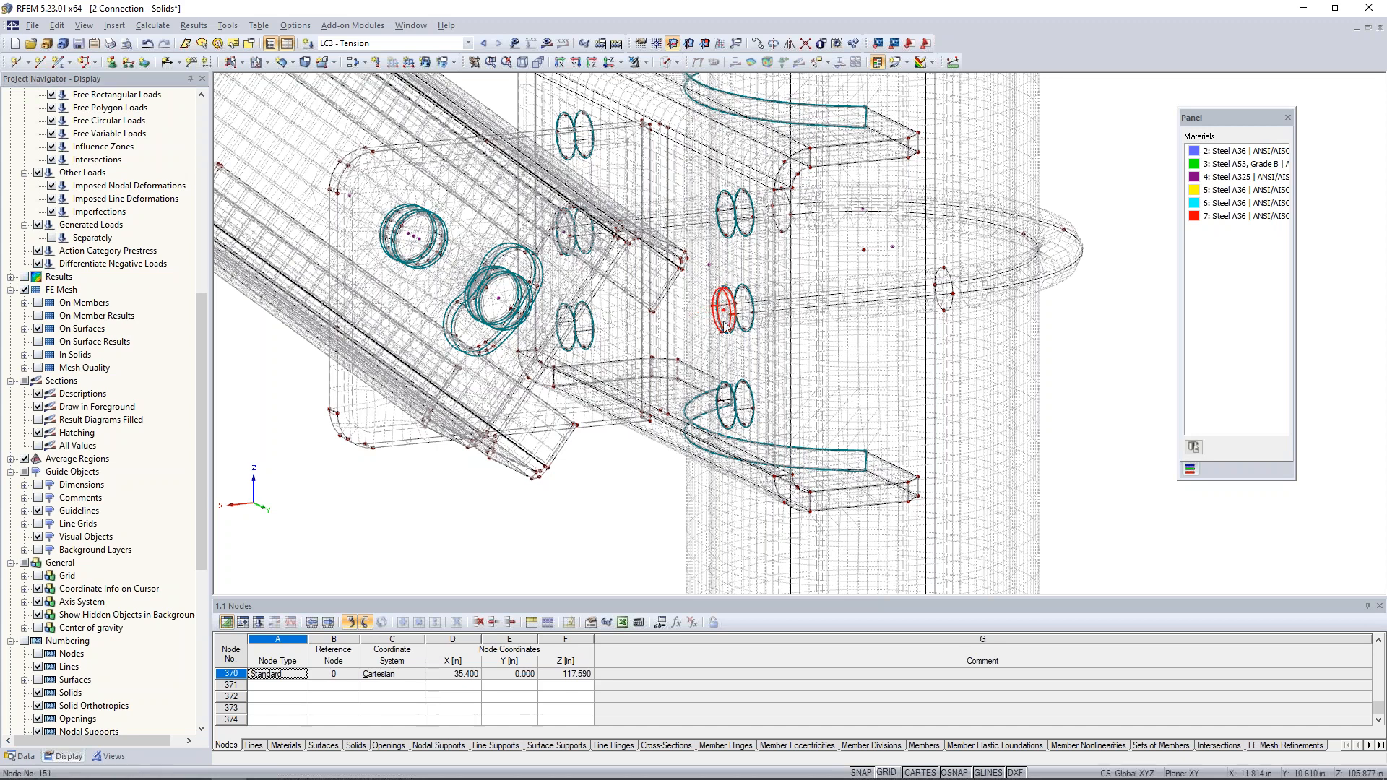
{"action": "left_click", "coordinate": [645, 63]}
{"action": "left_click", "coordinate": [694, 79]}
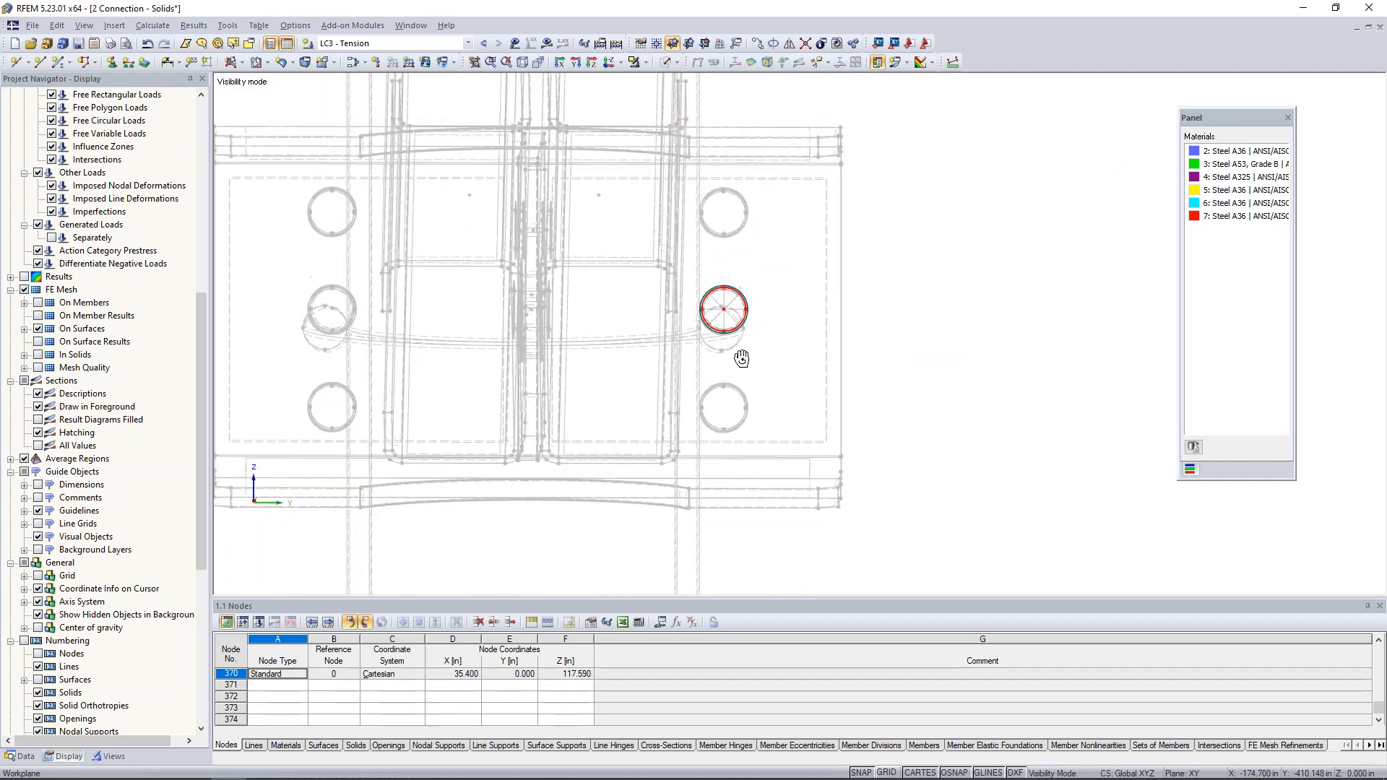
{"action": "scroll", "coordinate": [723, 312], "scroll_direction": "up", "scroll_amount": 5}
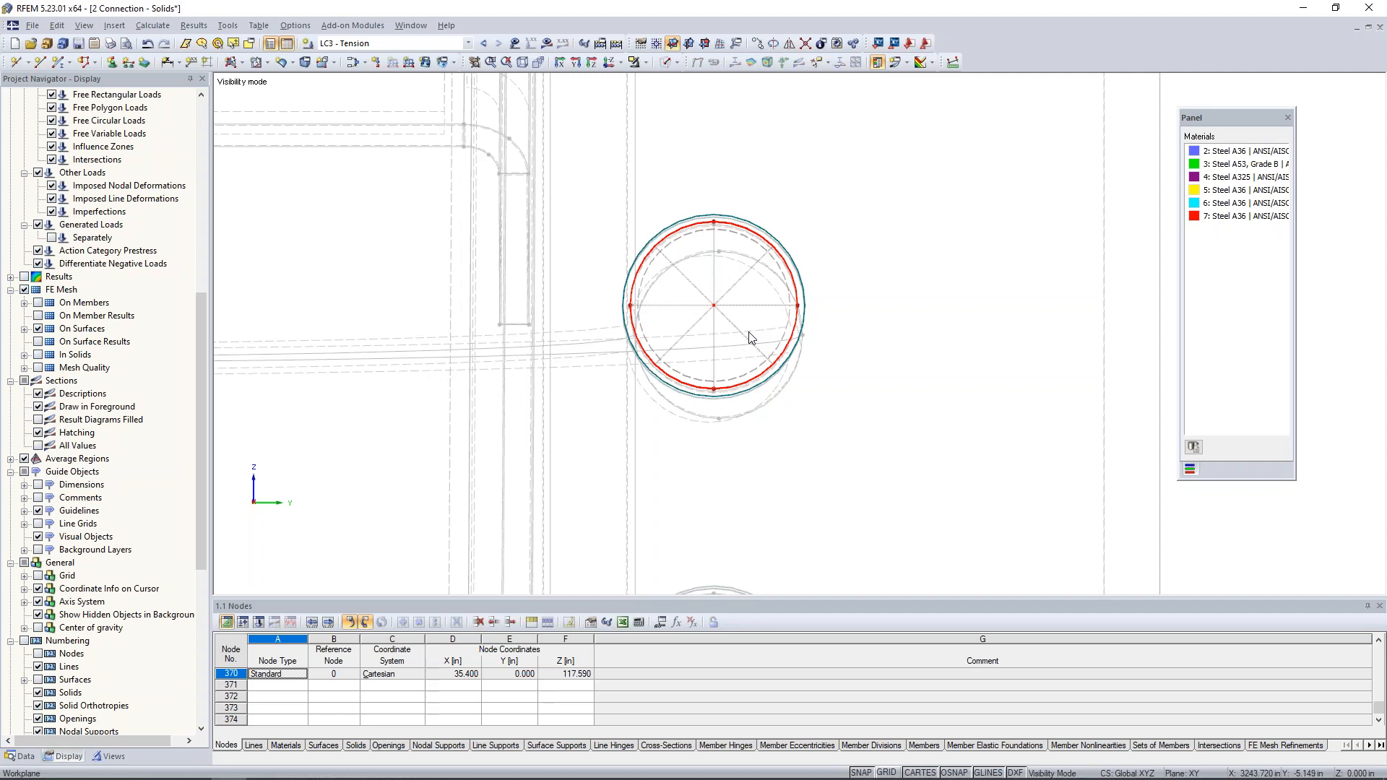
{"action": "scroll", "coordinate": [769, 302], "scroll_direction": "down", "scroll_amount": 3}
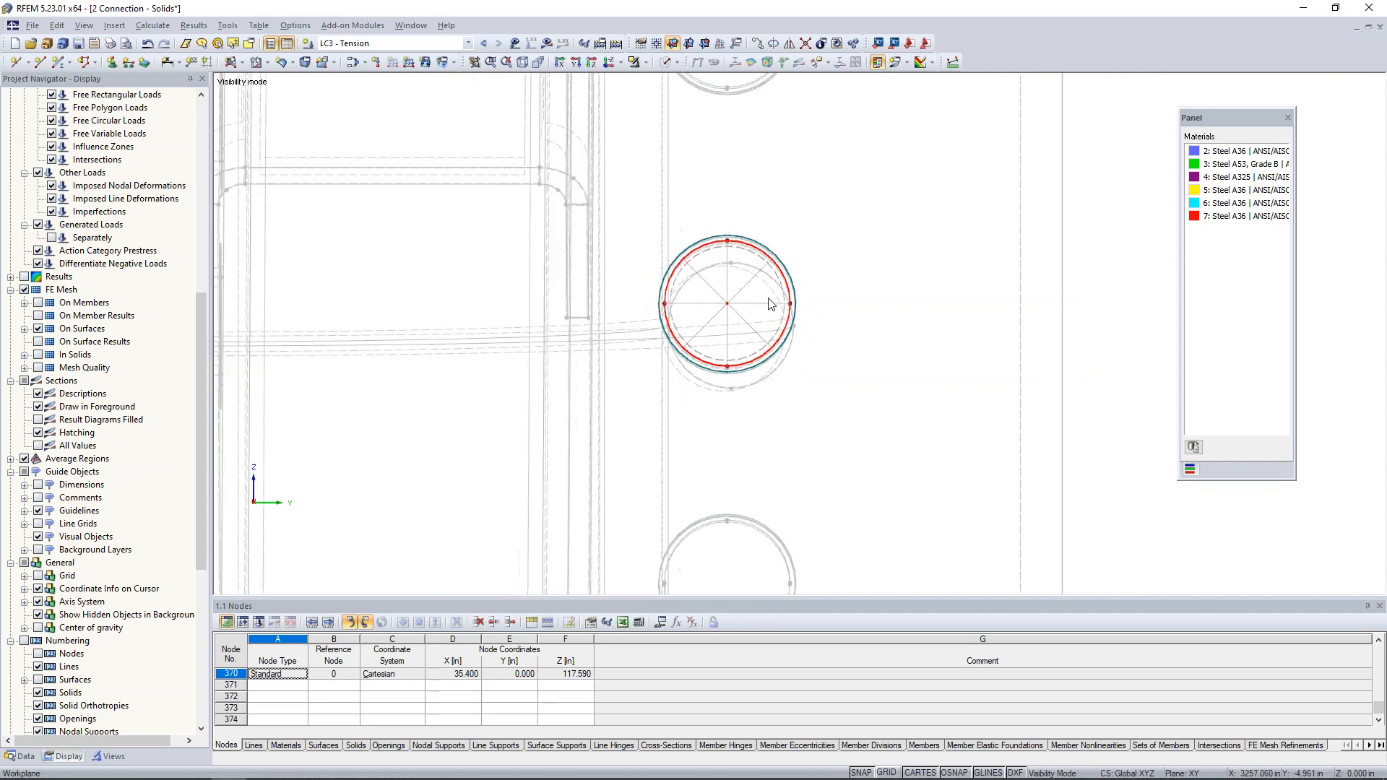
{"action": "left_click", "coordinate": [646, 65]}
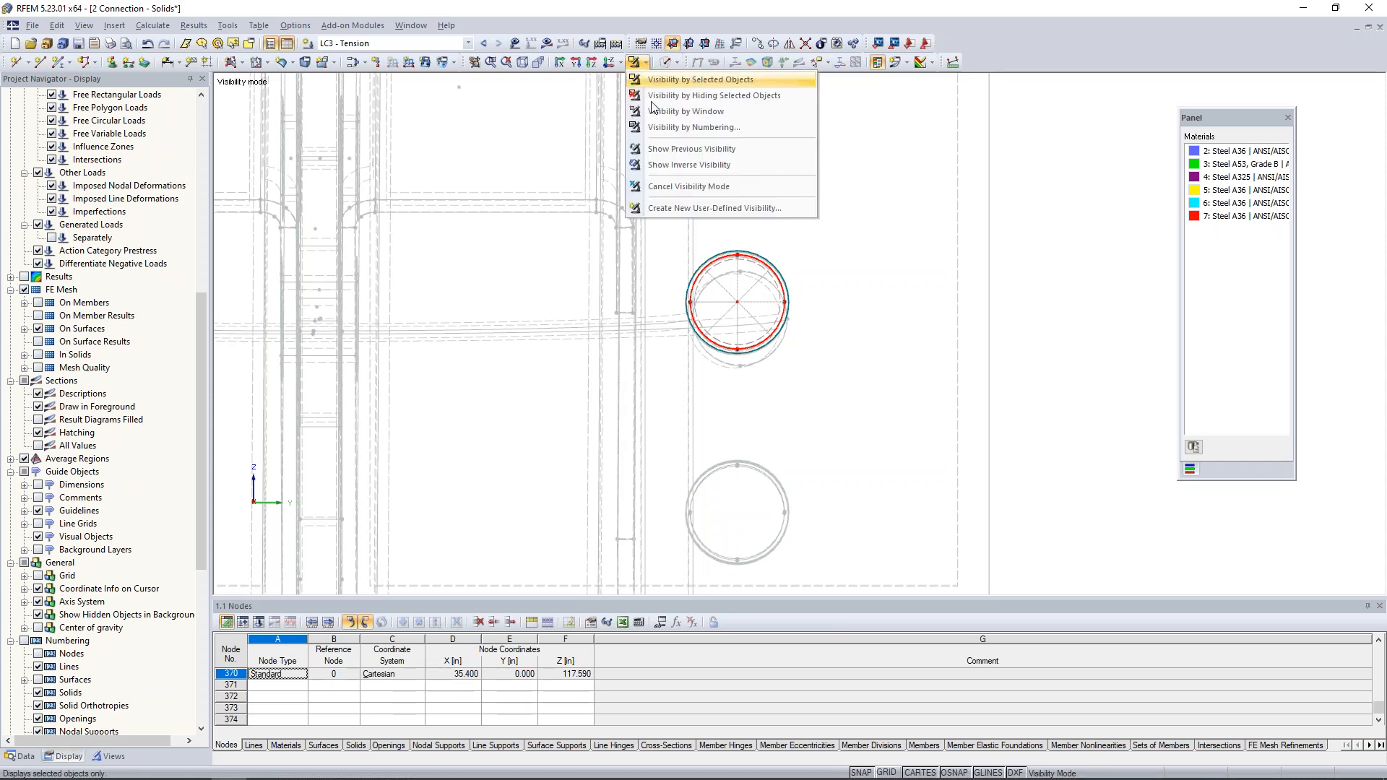
{"action": "left_click", "coordinate": [688, 187]}
- Select the bolt solids in the bracket's two middle holes and in the channel connection, and isolate them by selected objects
{"action": "scroll", "coordinate": [686, 303], "scroll_direction": "down", "scroll_amount": 4}
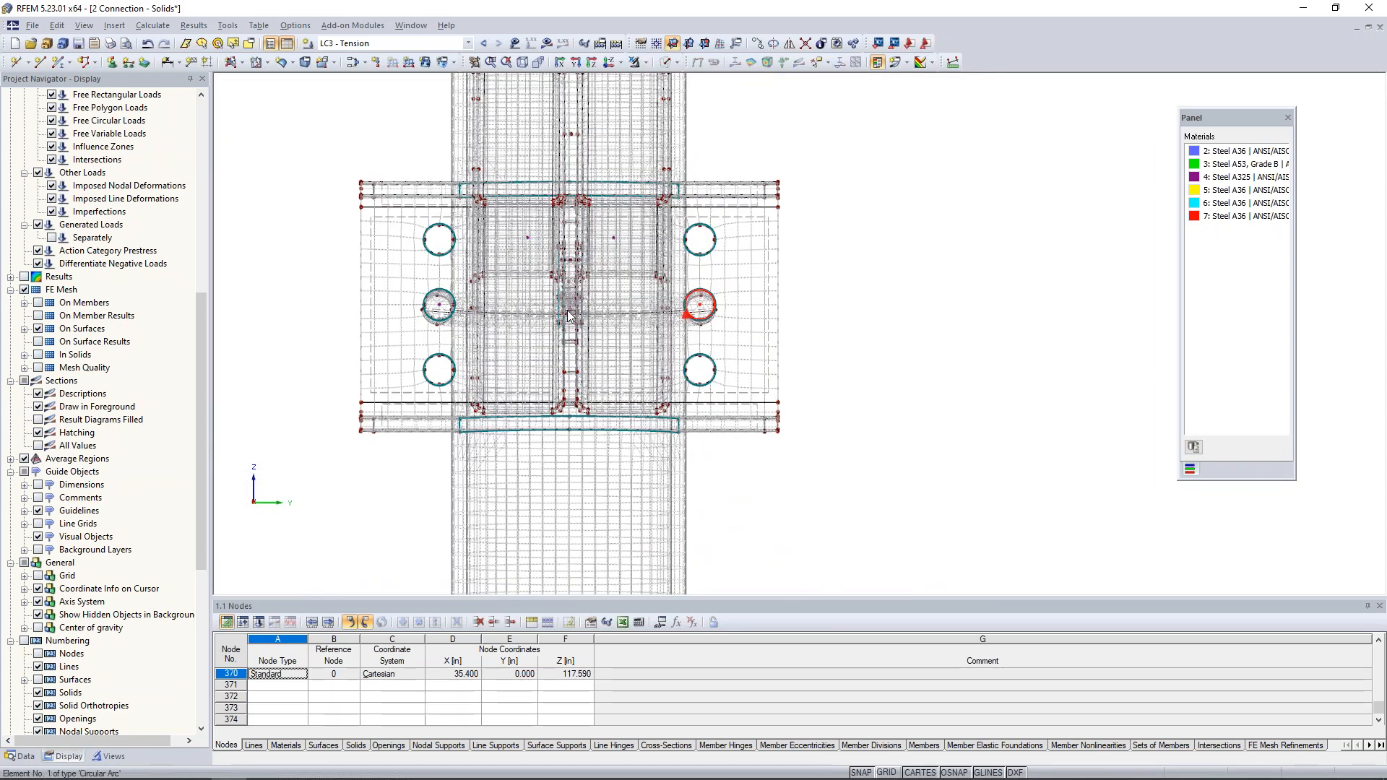
{"action": "middle_click_drag", "start_coordinate": [727, 334], "coordinate": [383, 337], "text": "ctrl"}
{"action": "scroll", "coordinate": [559, 311], "scroll_direction": "up", "scroll_amount": 5}
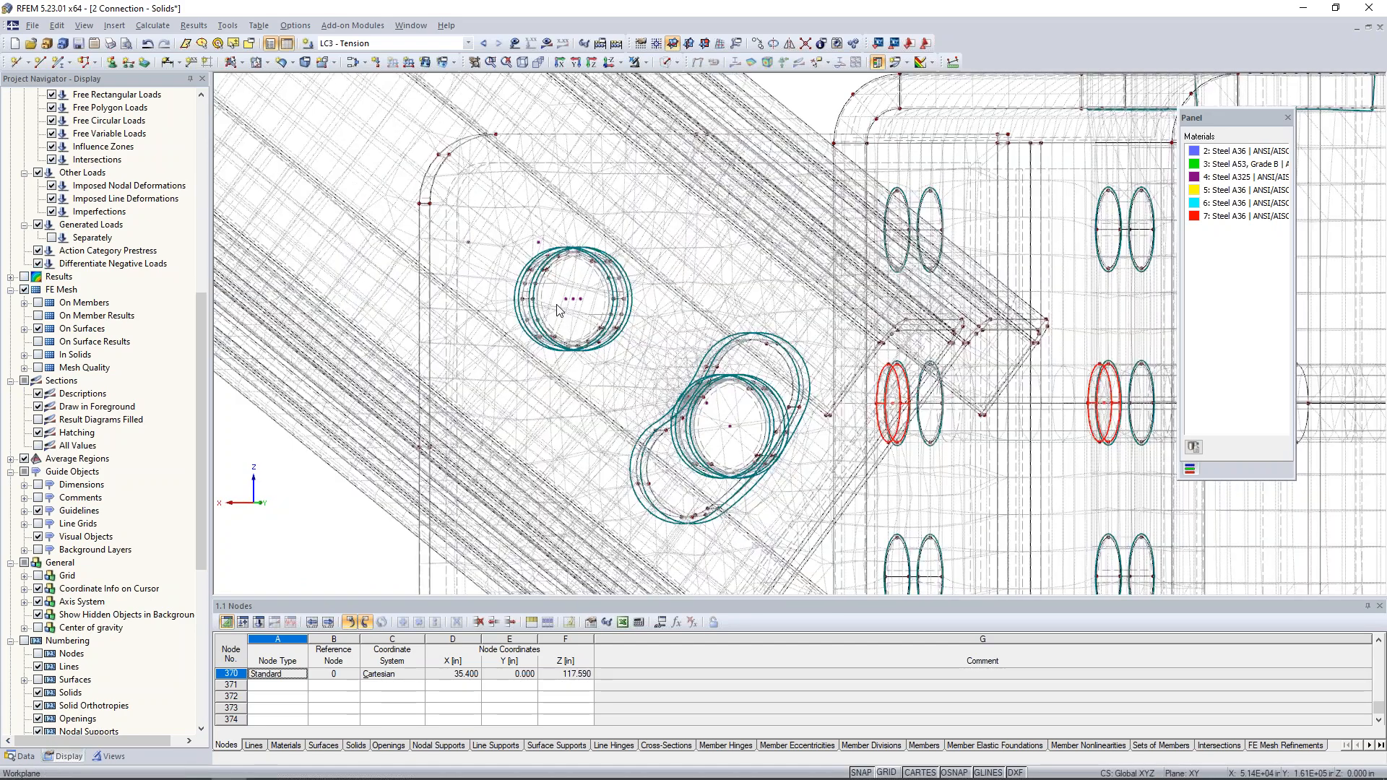
{"action": "scroll", "coordinate": [559, 310], "scroll_direction": "up", "scroll_amount": 1}
{"action": "left_click", "coordinate": [576, 302]}
{"action": "left_click", "coordinate": [765, 452], "text": "ctrl"}
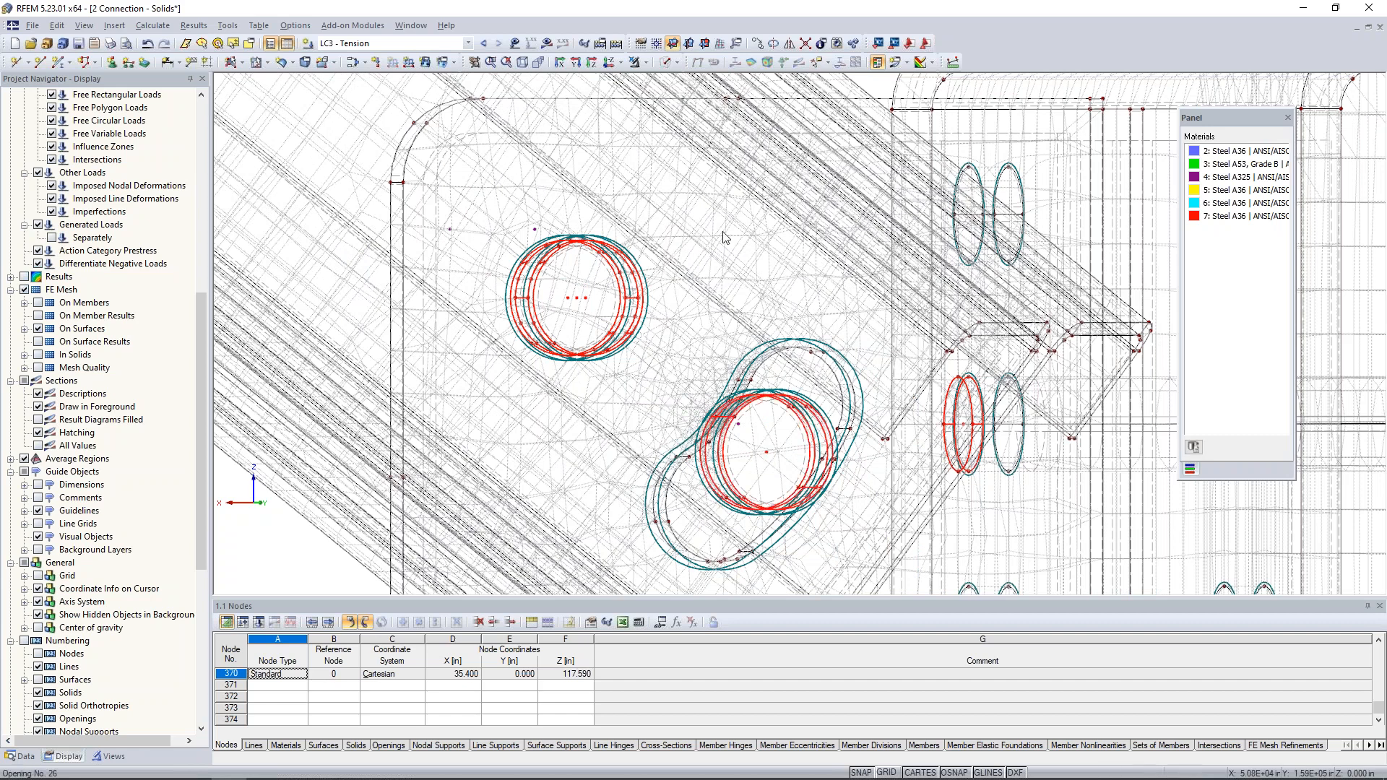
{"action": "left_click", "coordinate": [648, 64]}
{"action": "left_click", "coordinate": [655, 85]}
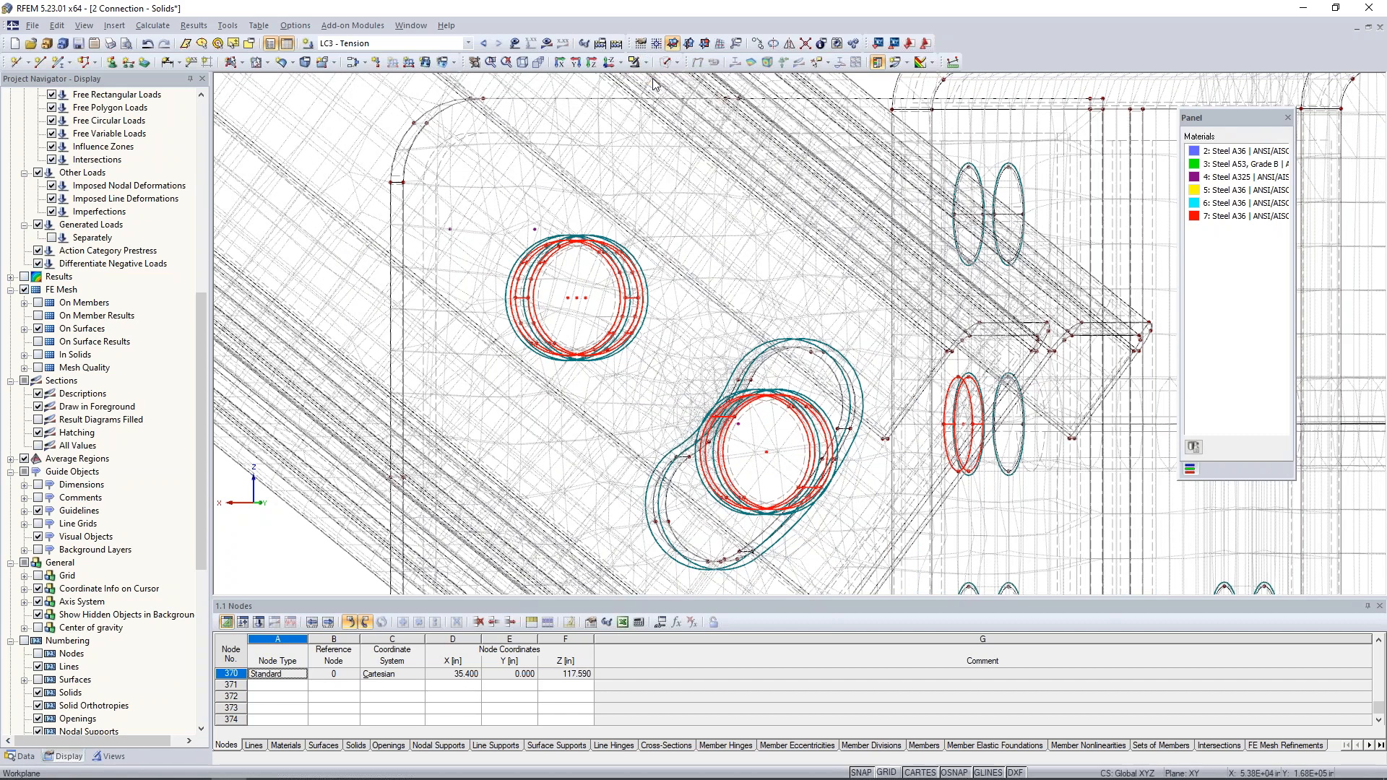
- Assign a new FE mesh refinement with a target FE length of 0.3 in to the selected bolt solids
{"action": "right_click", "coordinate": [580, 303]}
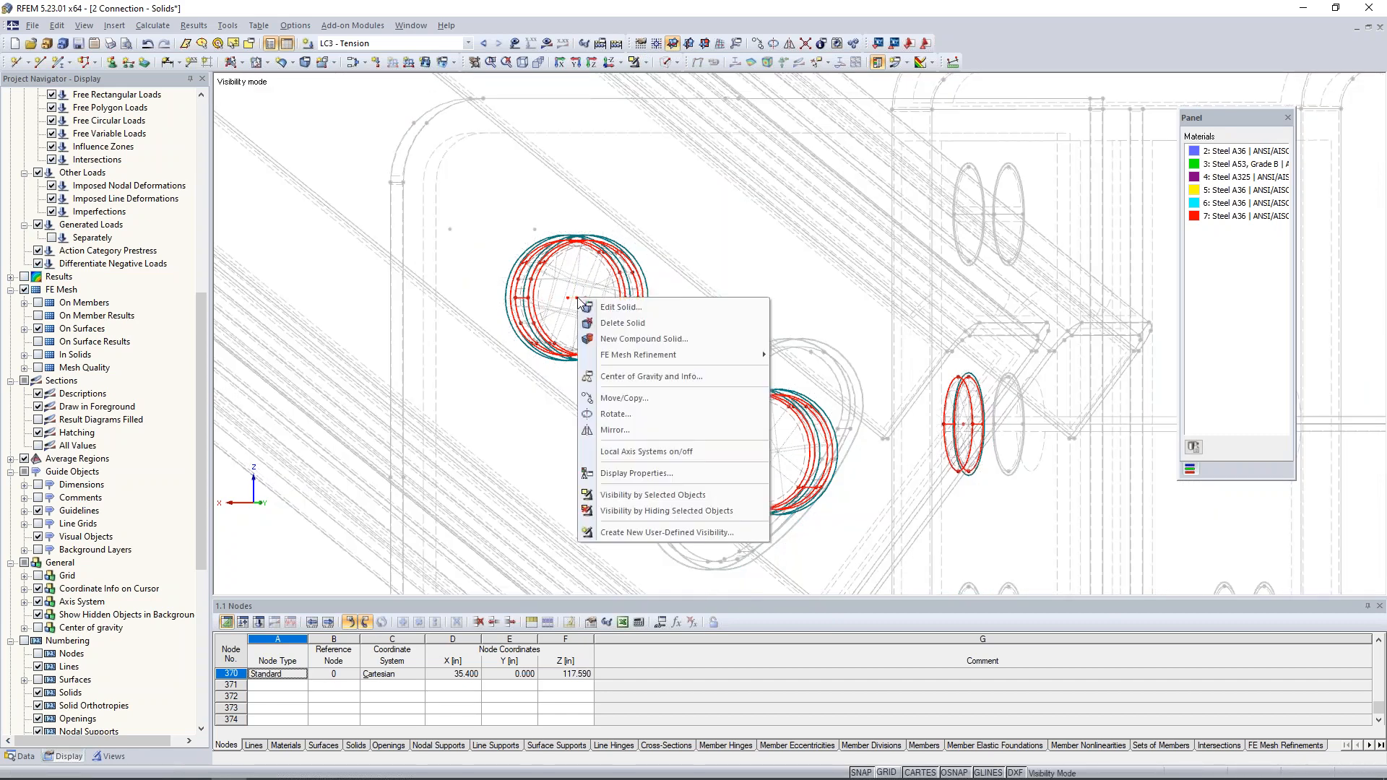
{"action": "left_click", "coordinate": [597, 308]}
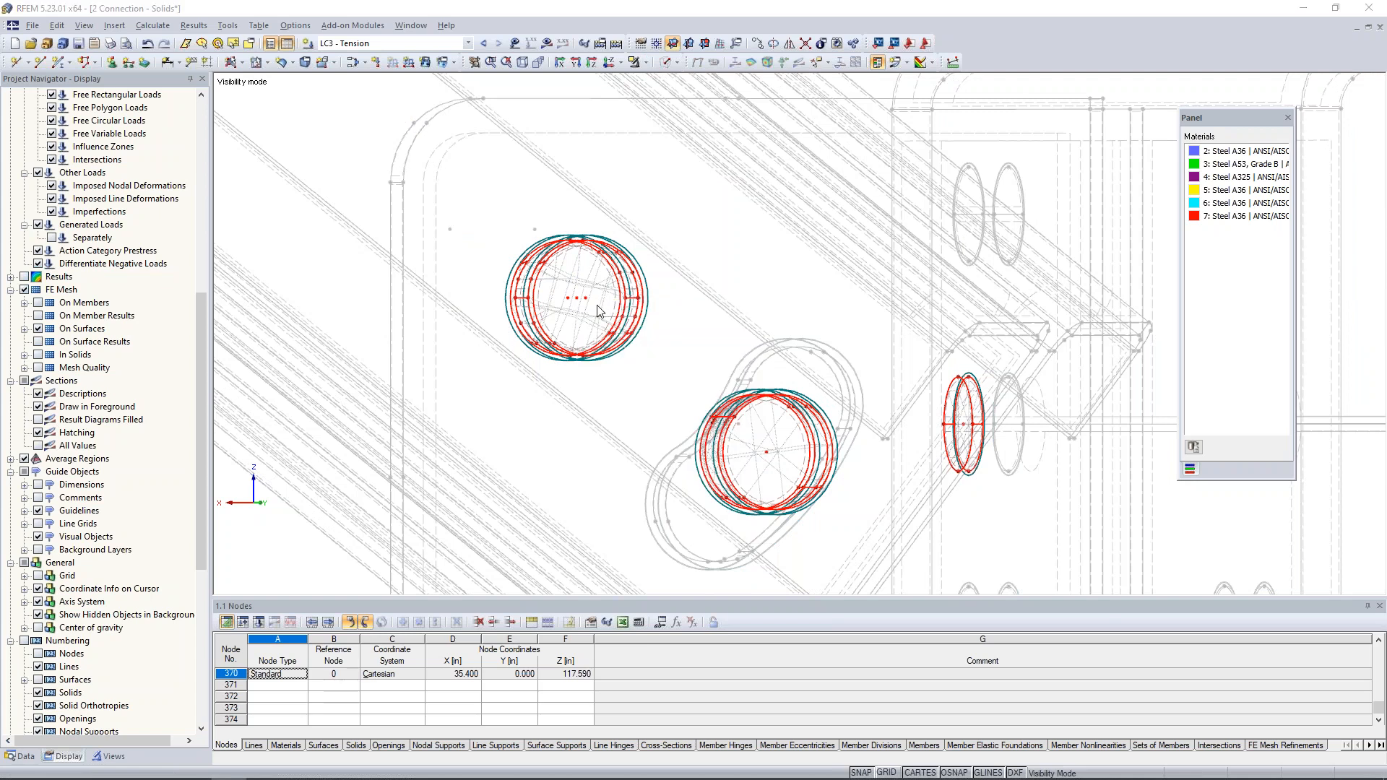
{"action": "left_click", "coordinate": [521, 235]}
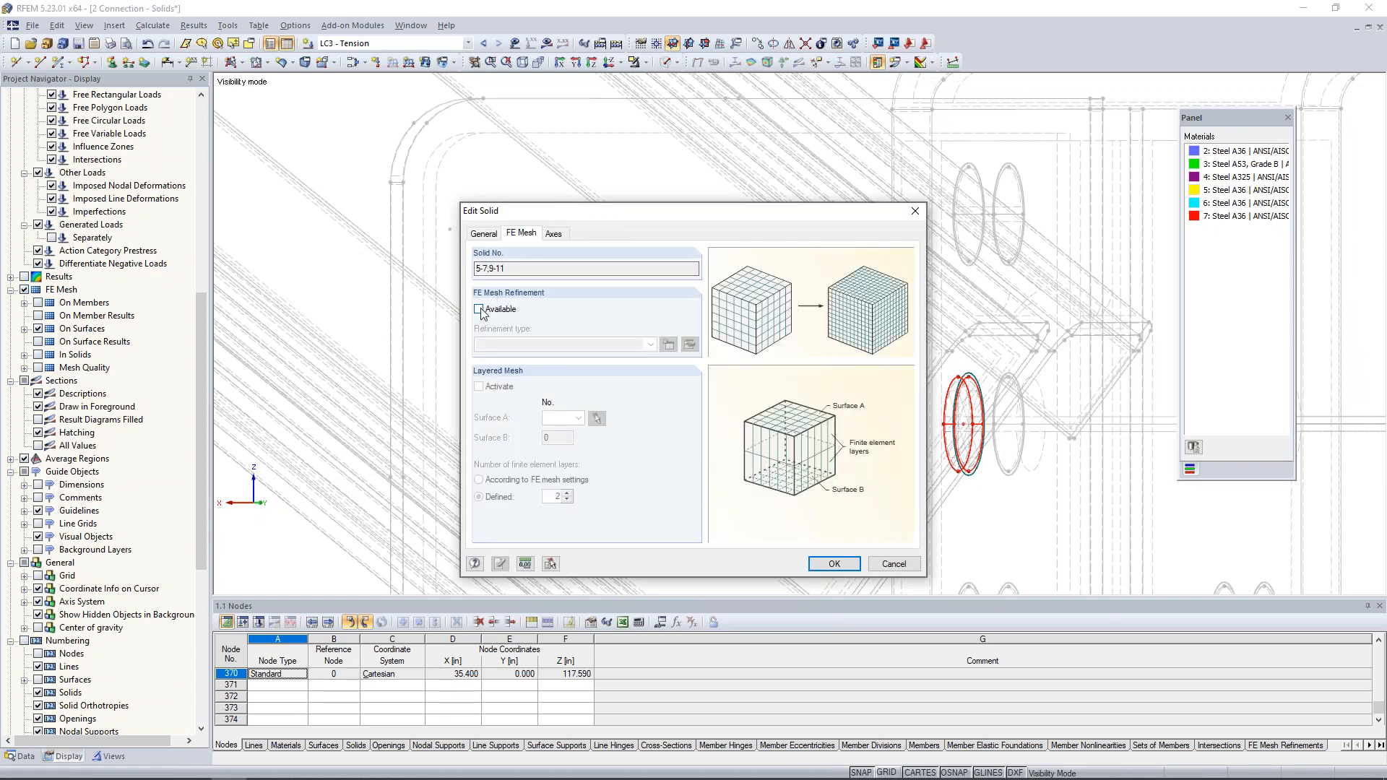
{"action": "left_click", "coordinate": [523, 310]}
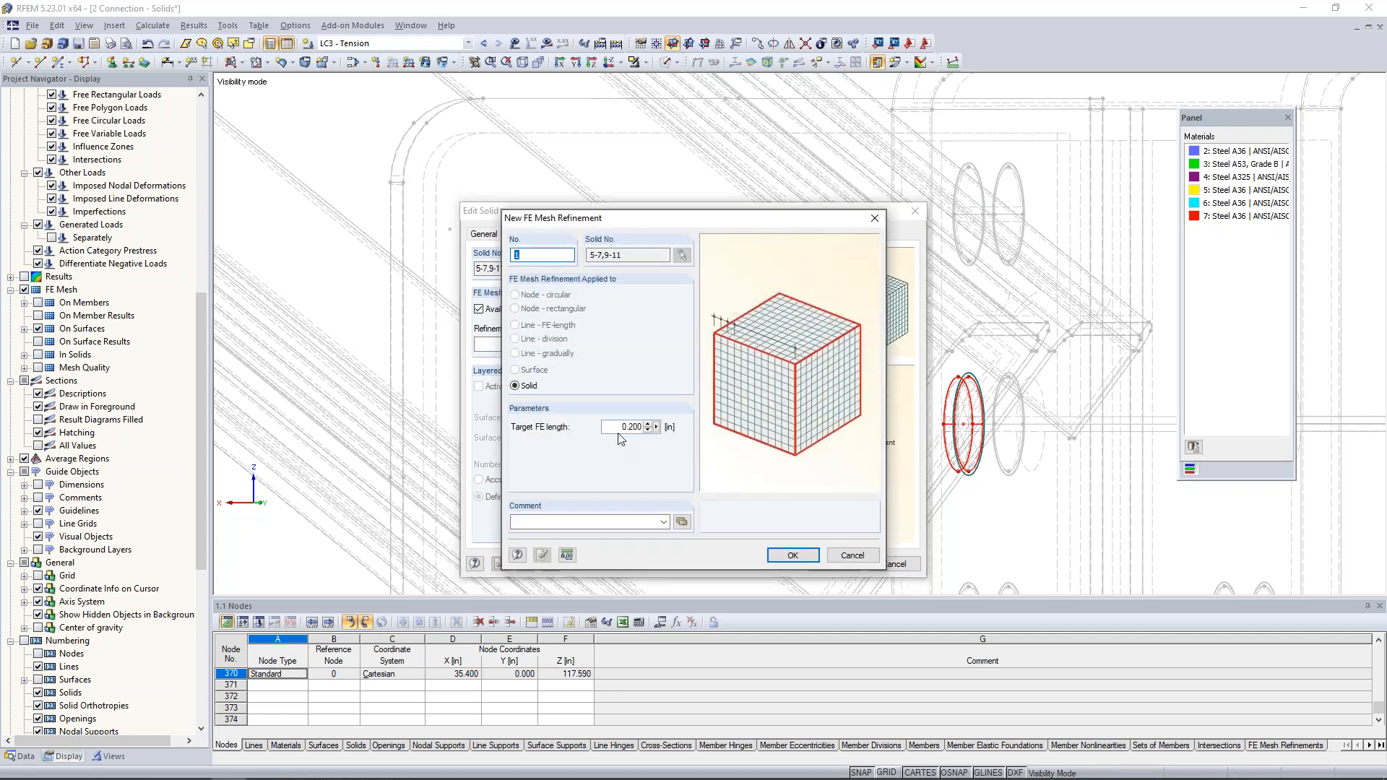
{"action": "type", "text": "0.3"}
{"action": "left_click", "coordinate": [792, 554]}
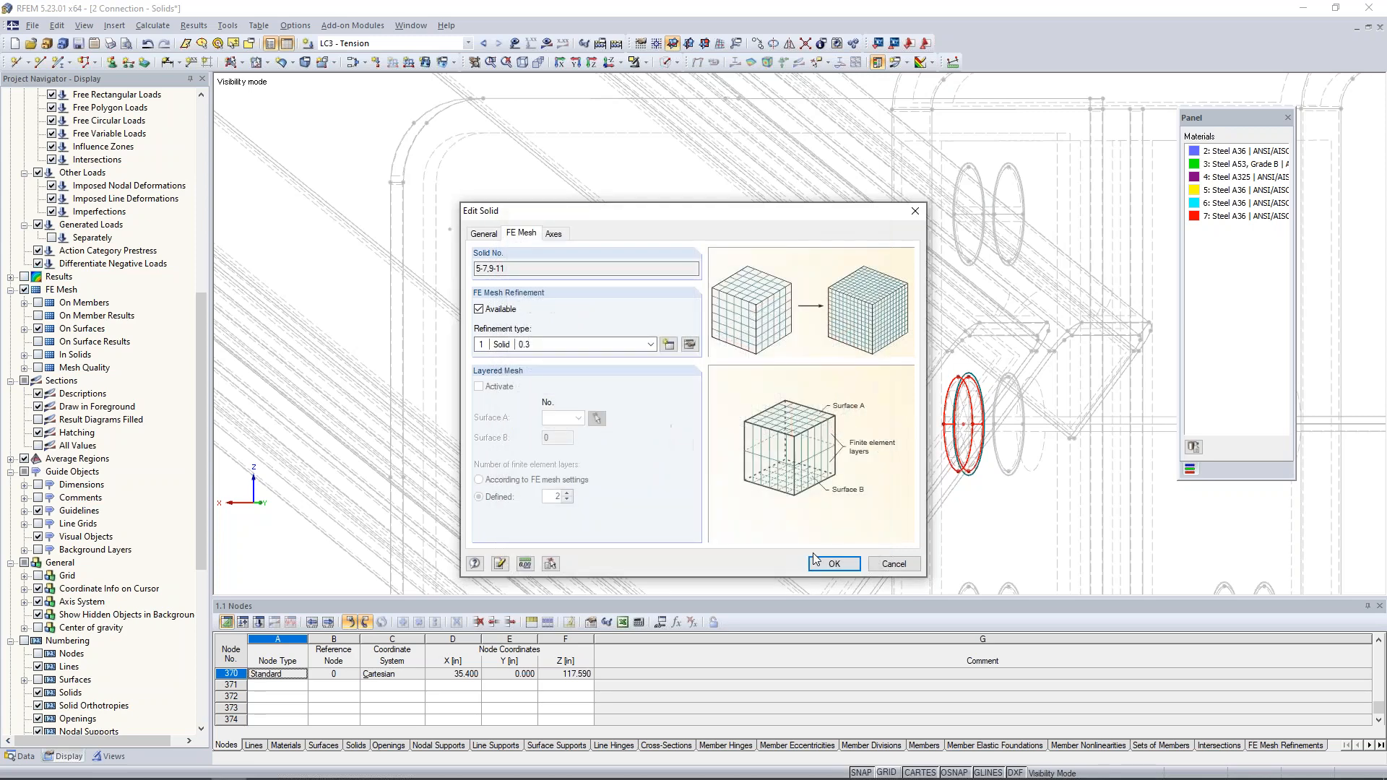
{"action": "left_click", "coordinate": [832, 564]}
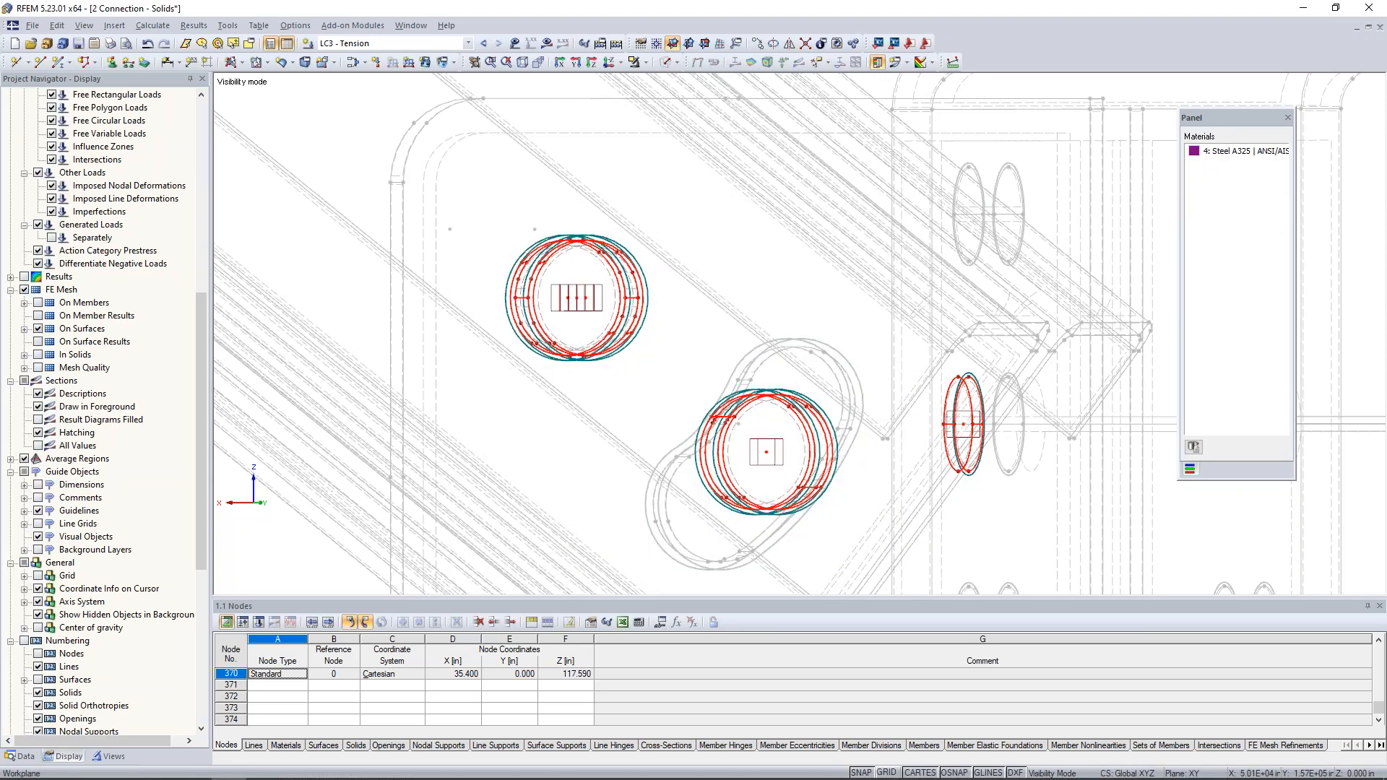
- Examine the isolated bolts in the solid display model and return to the wireframe display model
{"action": "scroll", "coordinate": [821, 449], "scroll_direction": "down", "scroll_amount": 3}
{"action": "scroll", "coordinate": [821, 449], "scroll_direction": "up", "scroll_amount": 3}
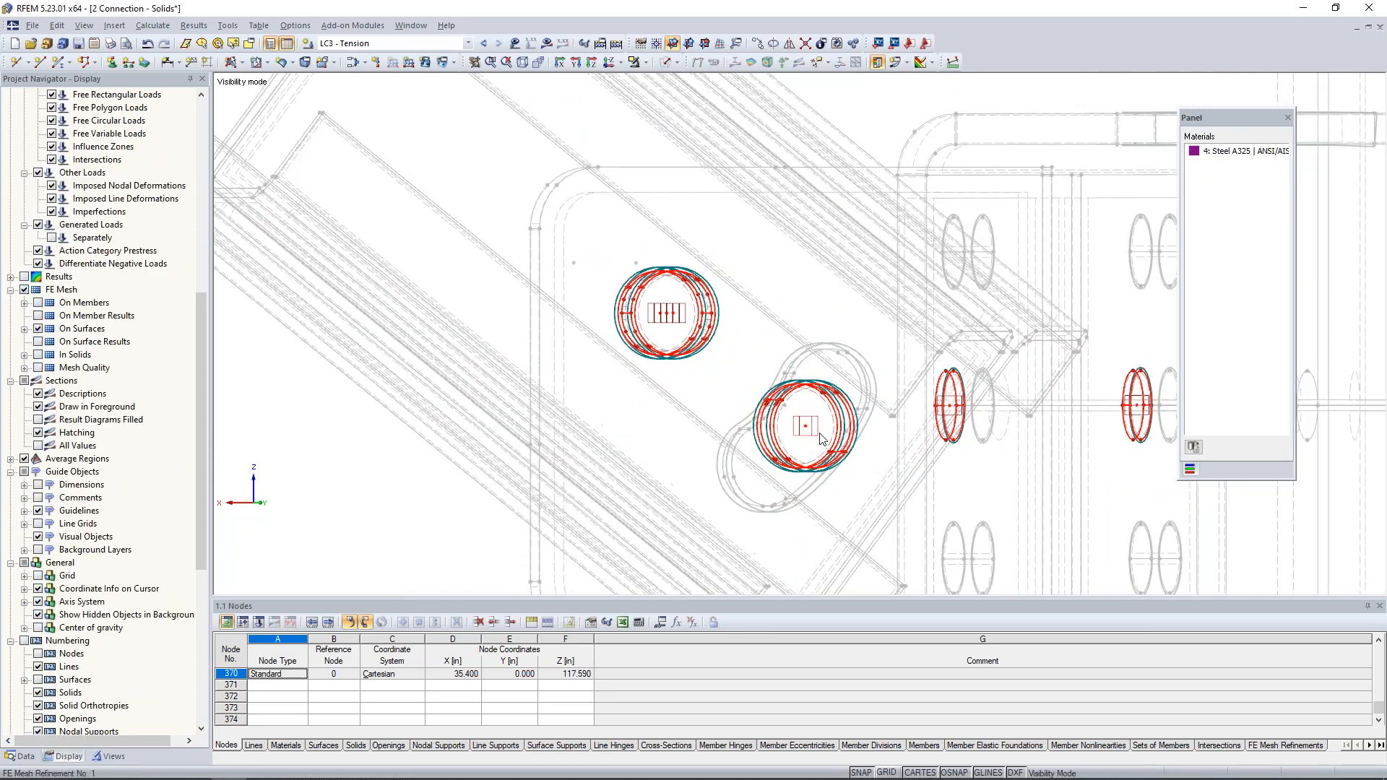
{"action": "middle_click_drag", "start_coordinate": [819, 436], "coordinate": [644, 408], "text": "ctrl"}
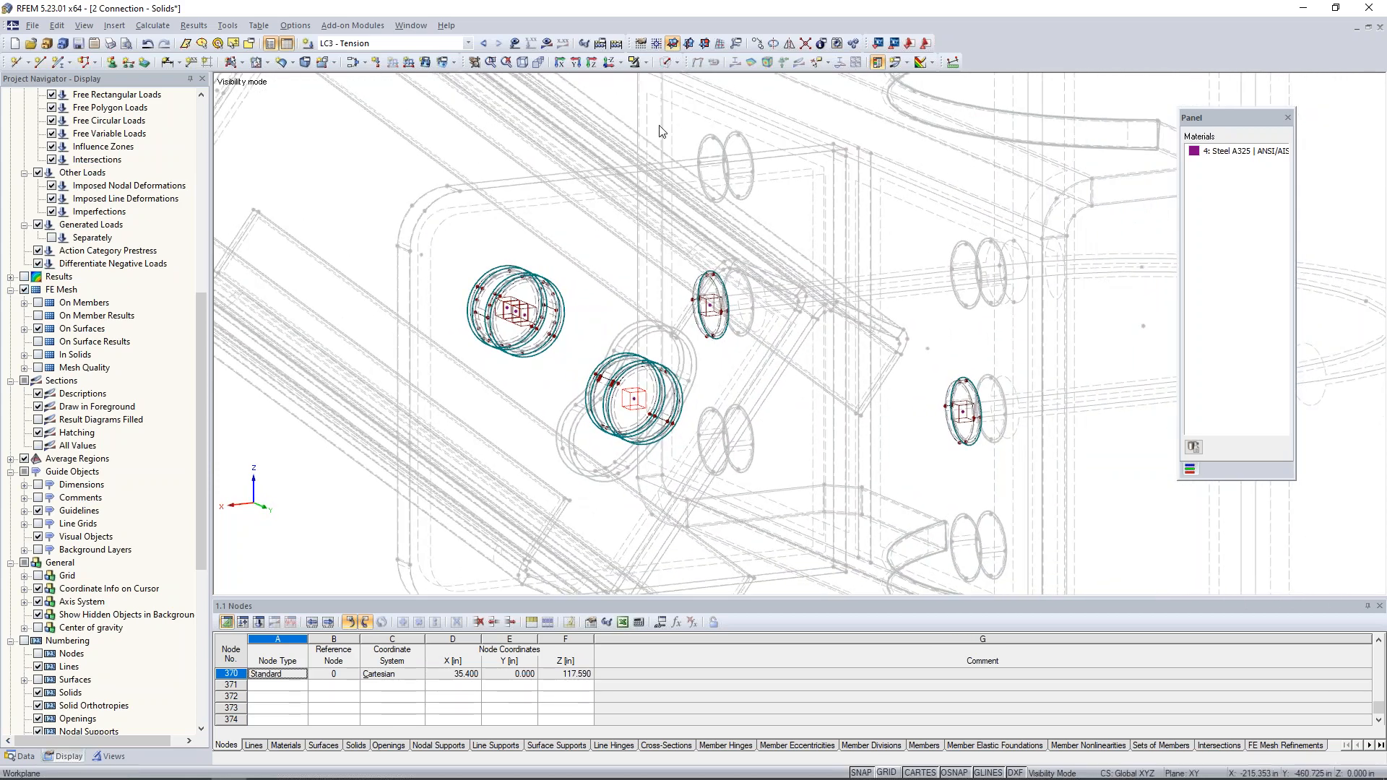
{"action": "left_click", "coordinate": [666, 63]}
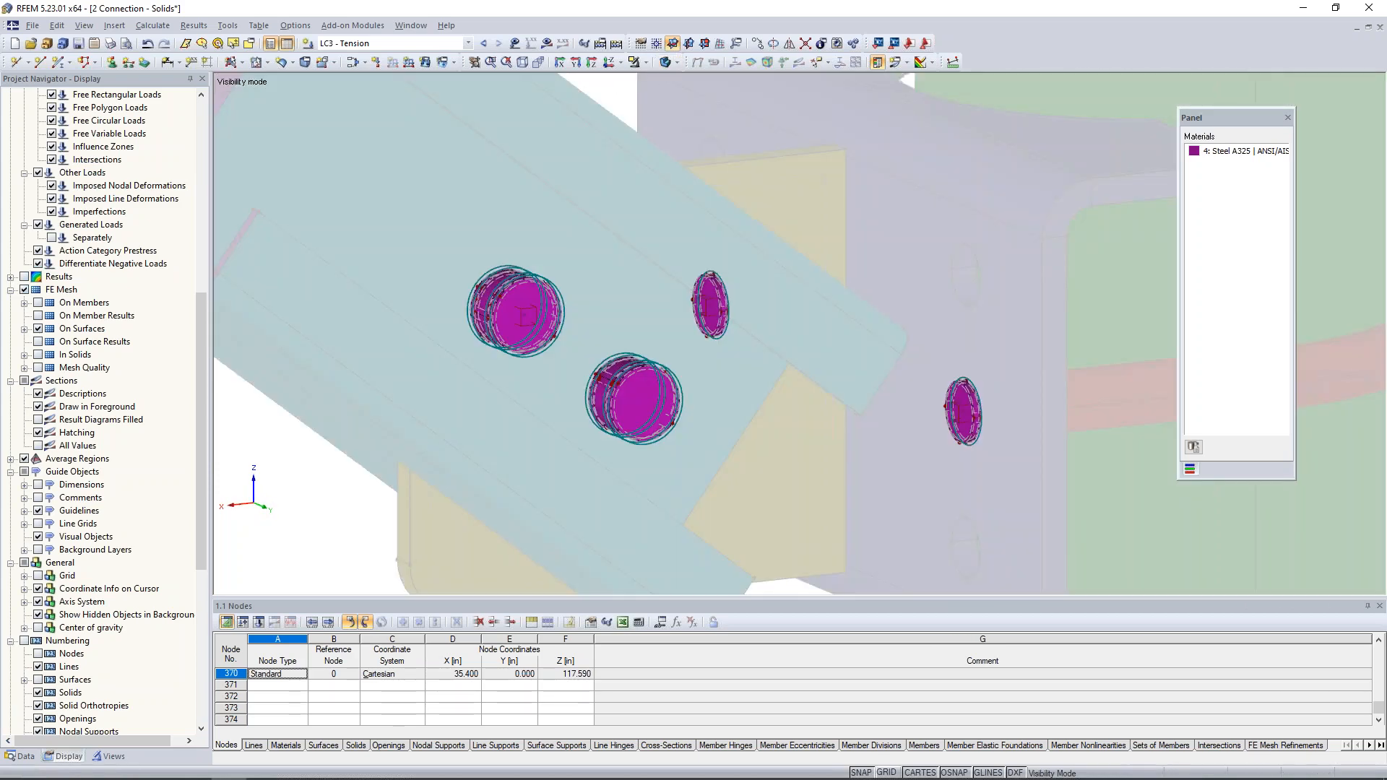
{"action": "left_click", "coordinate": [673, 63]}
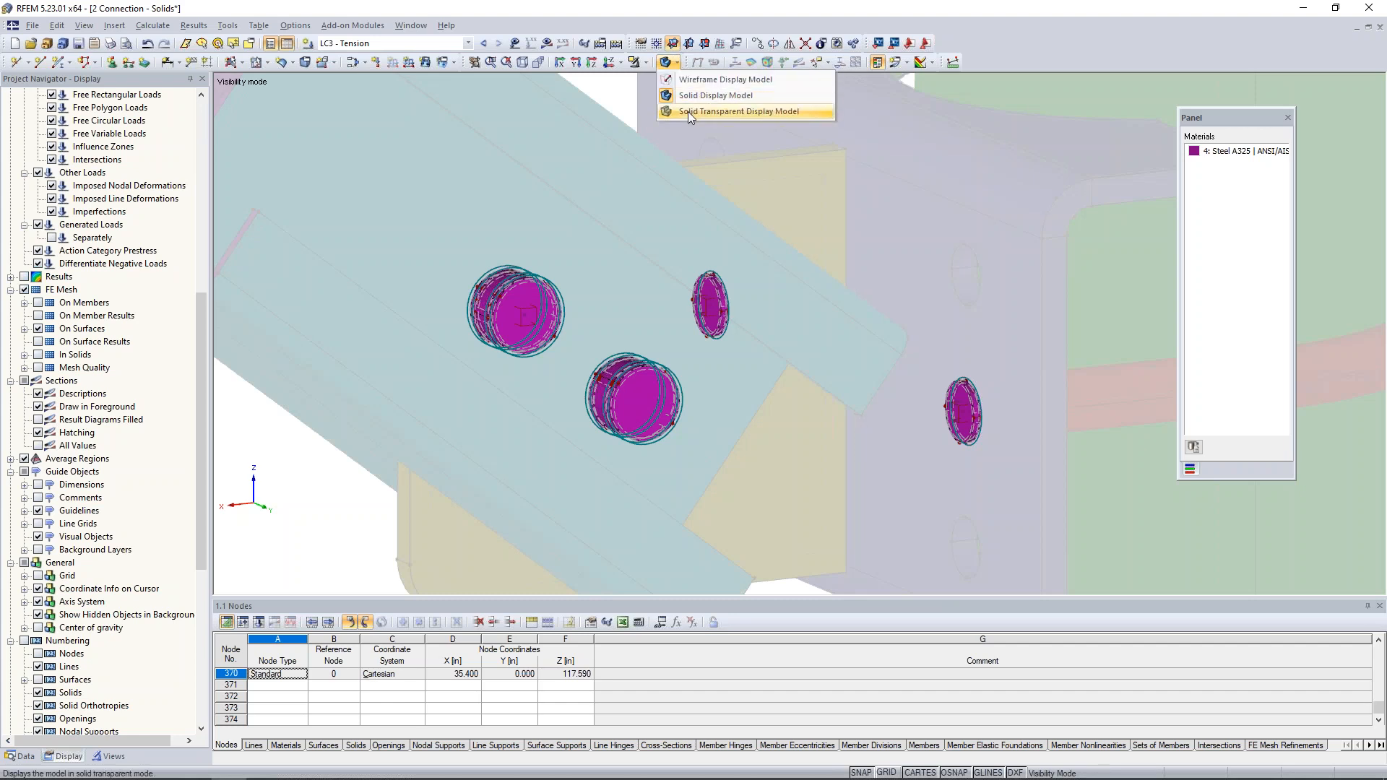
{"action": "left_click", "coordinate": [688, 81]}
- Cancel the visibility mode and assign a new FE mesh refinement with a 1.6 in target length to the vertical pipe solid
{"action": "left_click", "coordinate": [643, 62]}
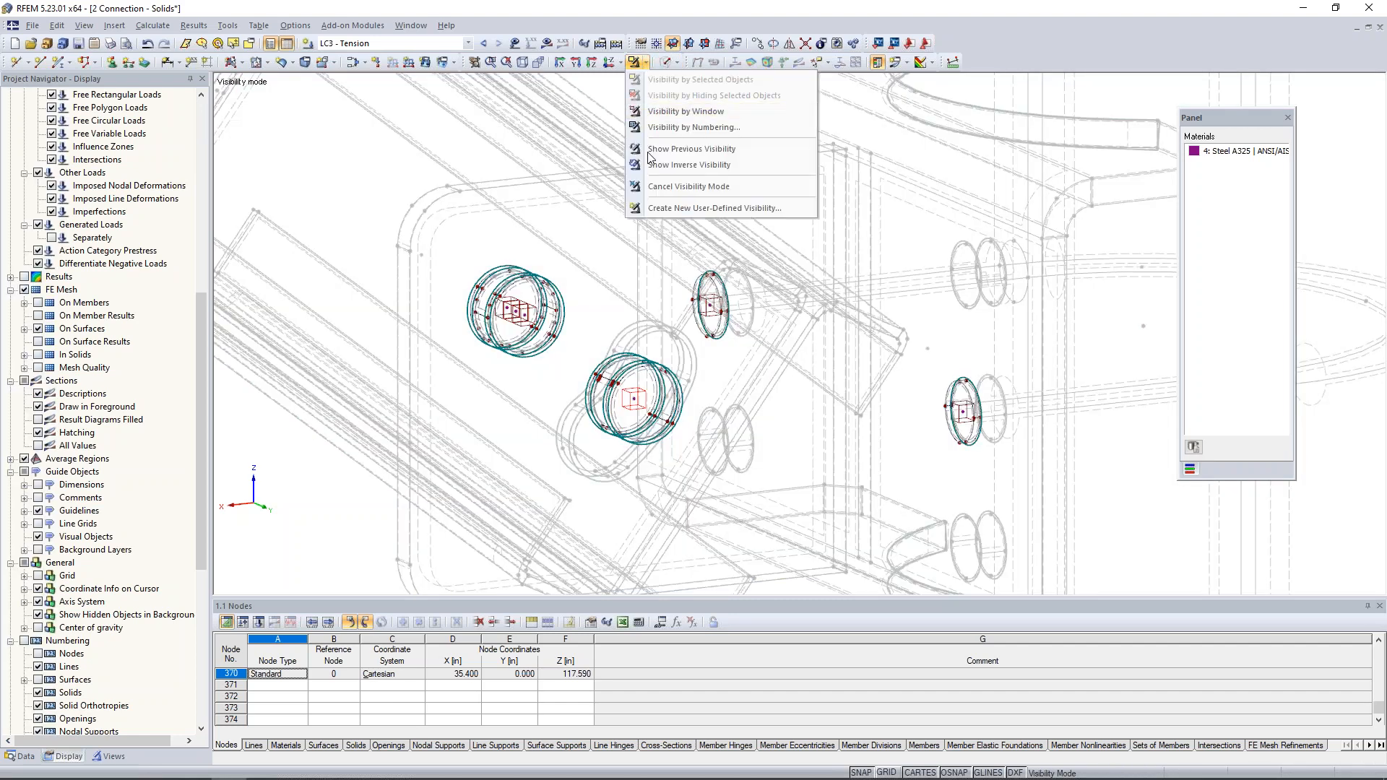
{"action": "left_click", "coordinate": [678, 186]}
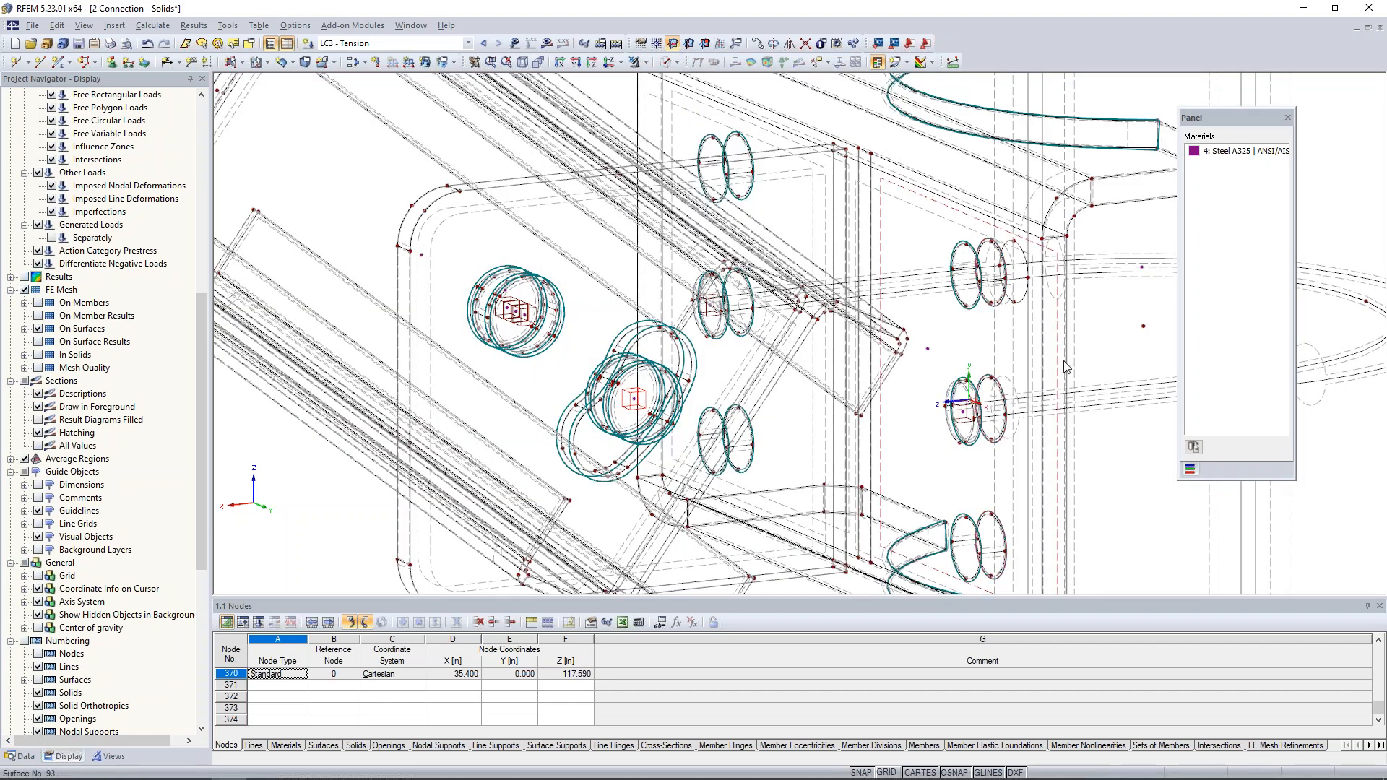
{"action": "scroll", "coordinate": [1058, 359], "scroll_direction": "down", "scroll_amount": 1}
{"action": "middle_click_drag", "start_coordinate": [1011, 342], "coordinate": [675, 293]}
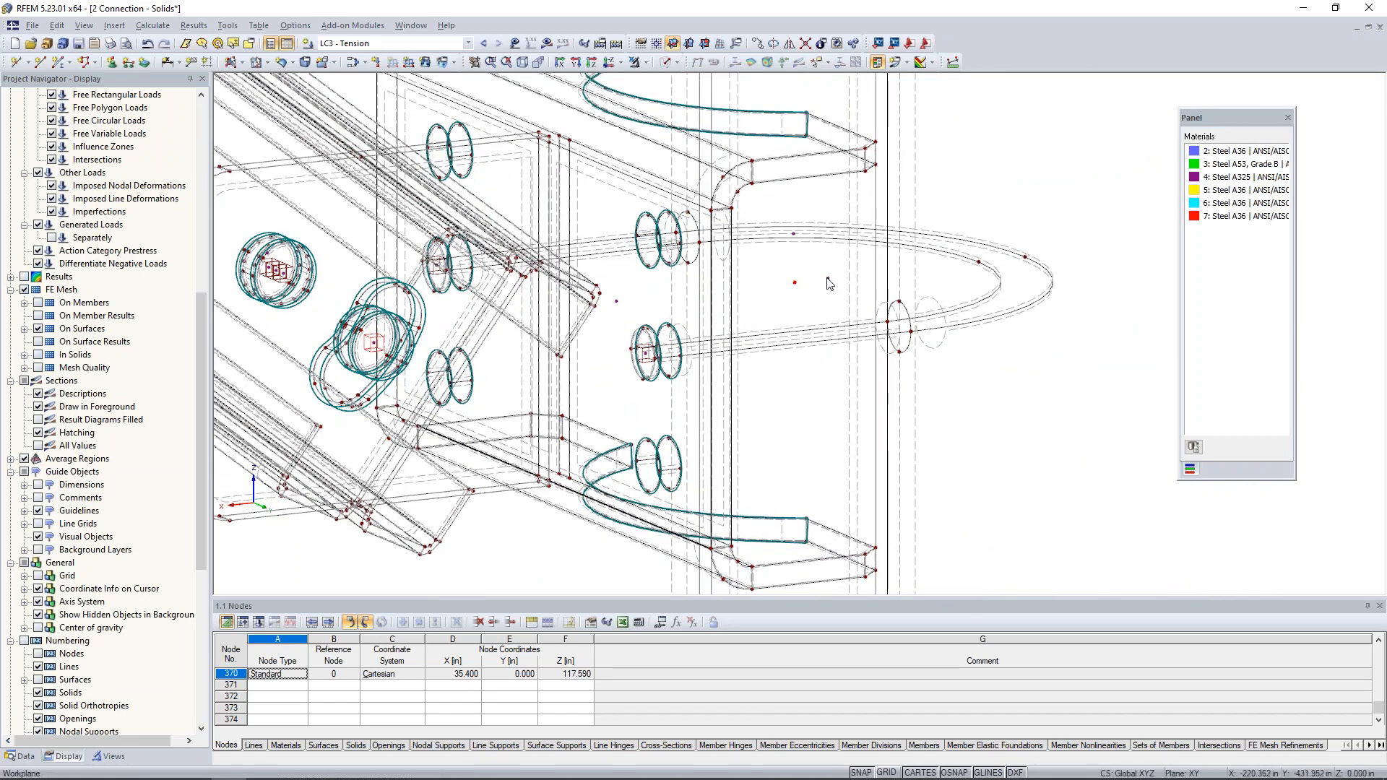
{"action": "double_click", "coordinate": [794, 237]}
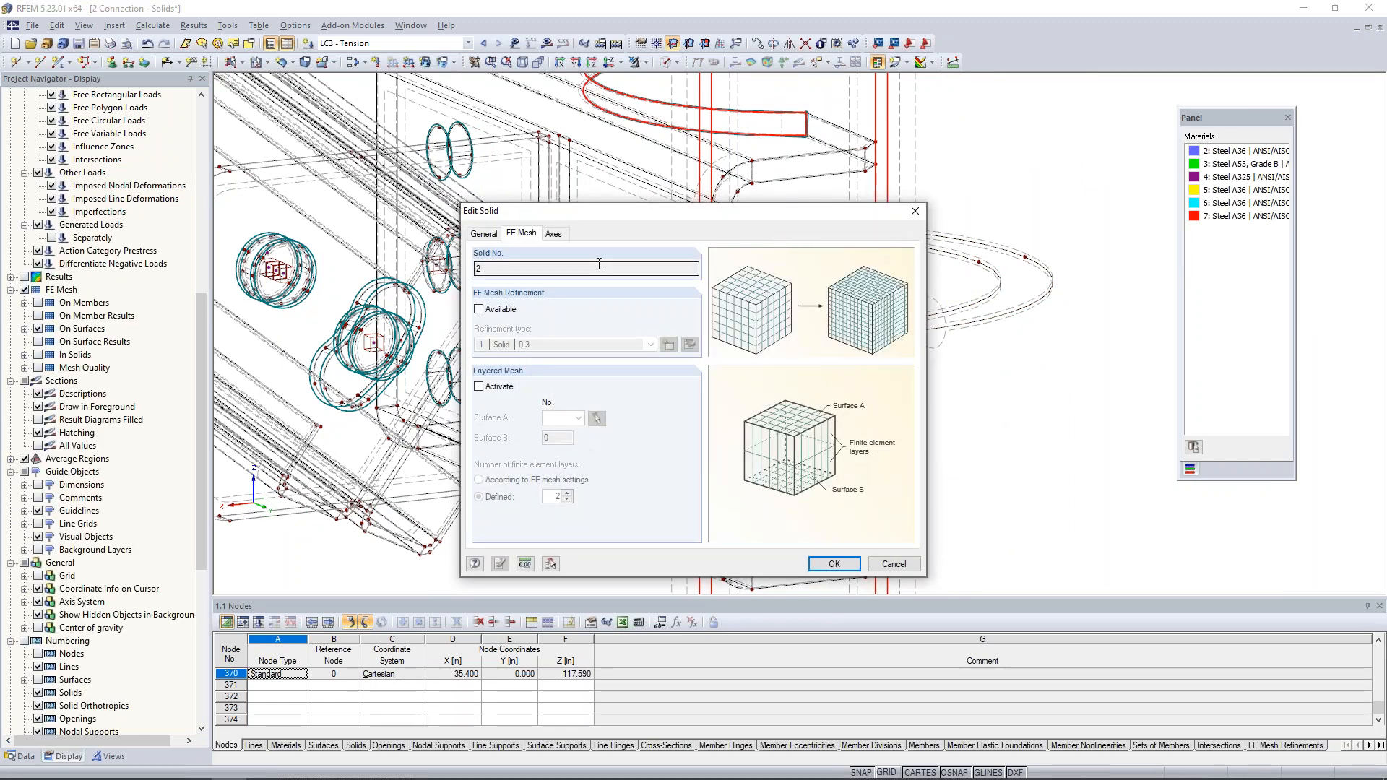
{"action": "left_click", "coordinate": [479, 310]}
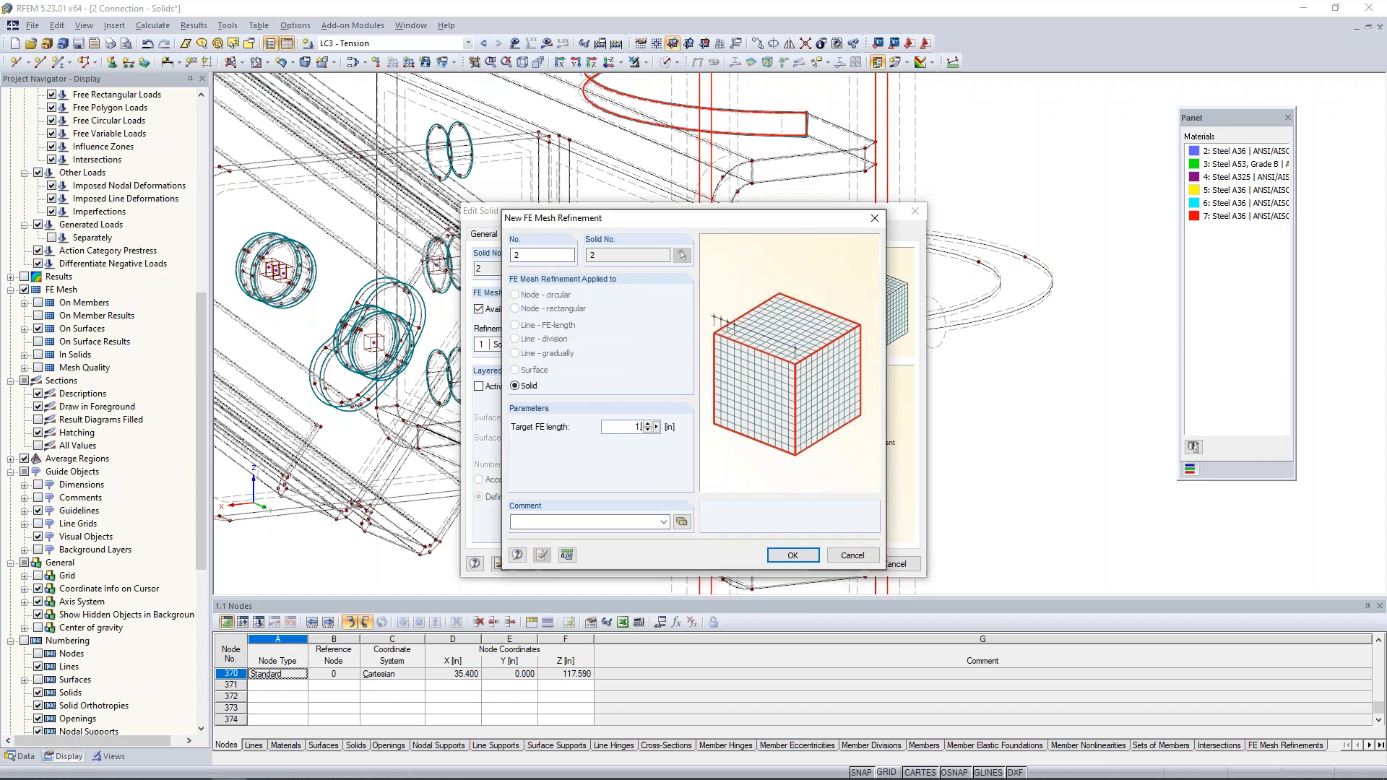
{"action": "left_click", "coordinate": [787, 555]}
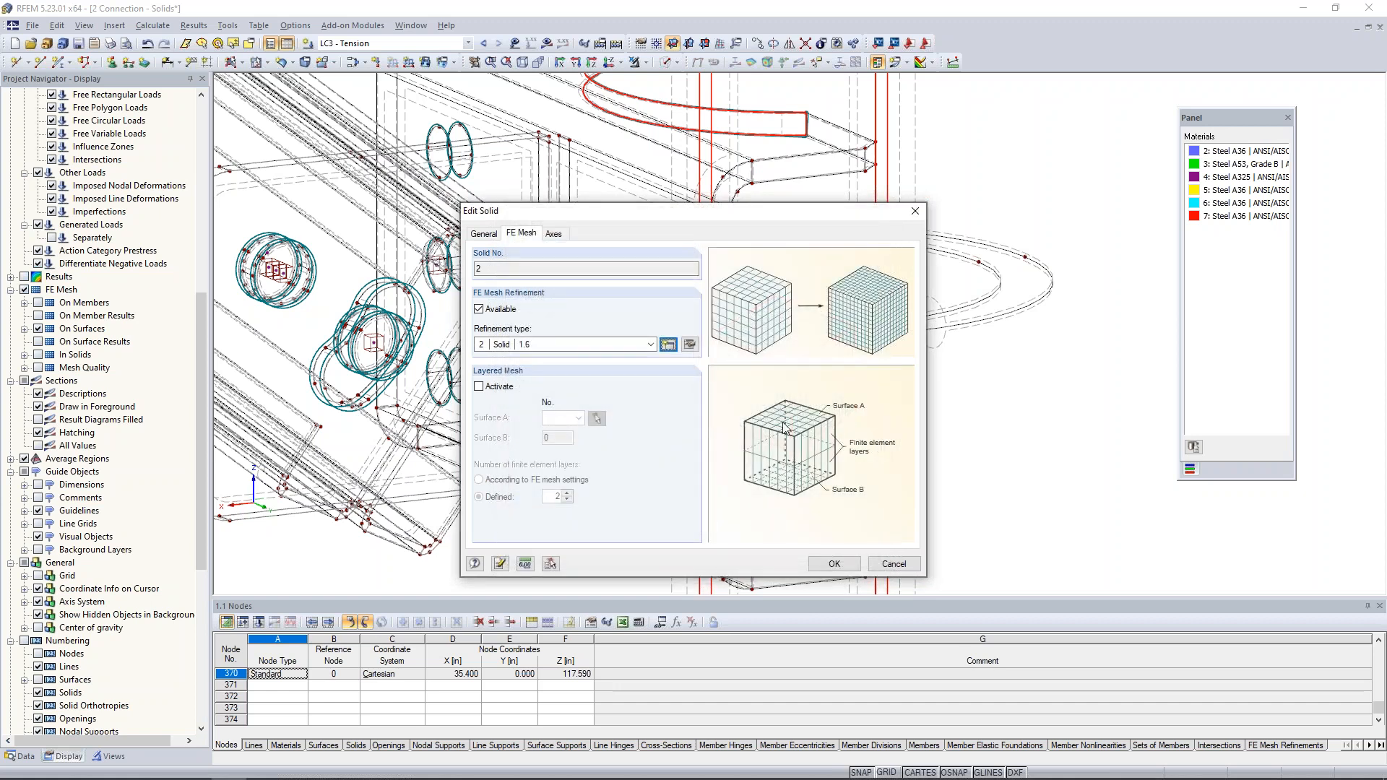
{"action": "left_click", "coordinate": [838, 560]}
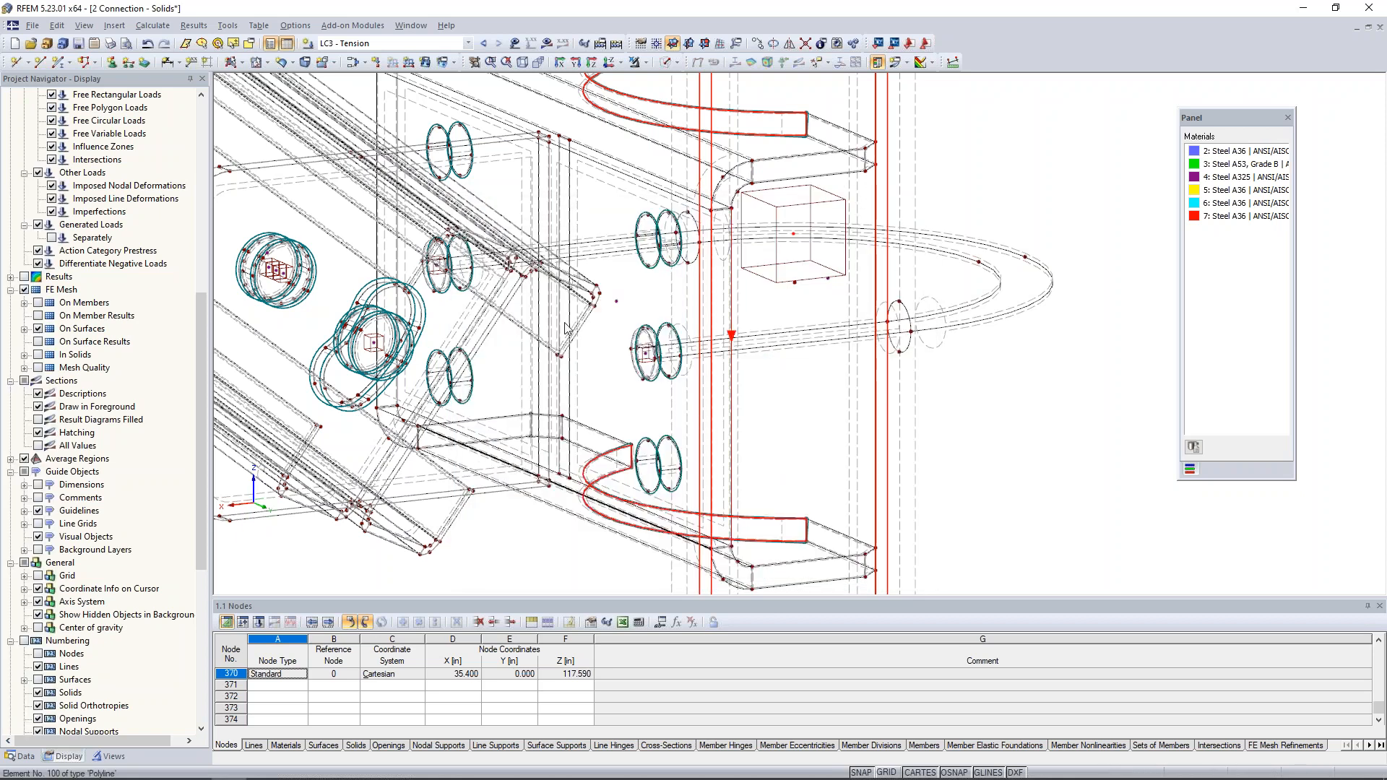
- Generate the FE mesh of the connection with the solid refinements applied
{"action": "scroll", "coordinate": [782, 361], "scroll_direction": "down", "scroll_amount": 2}
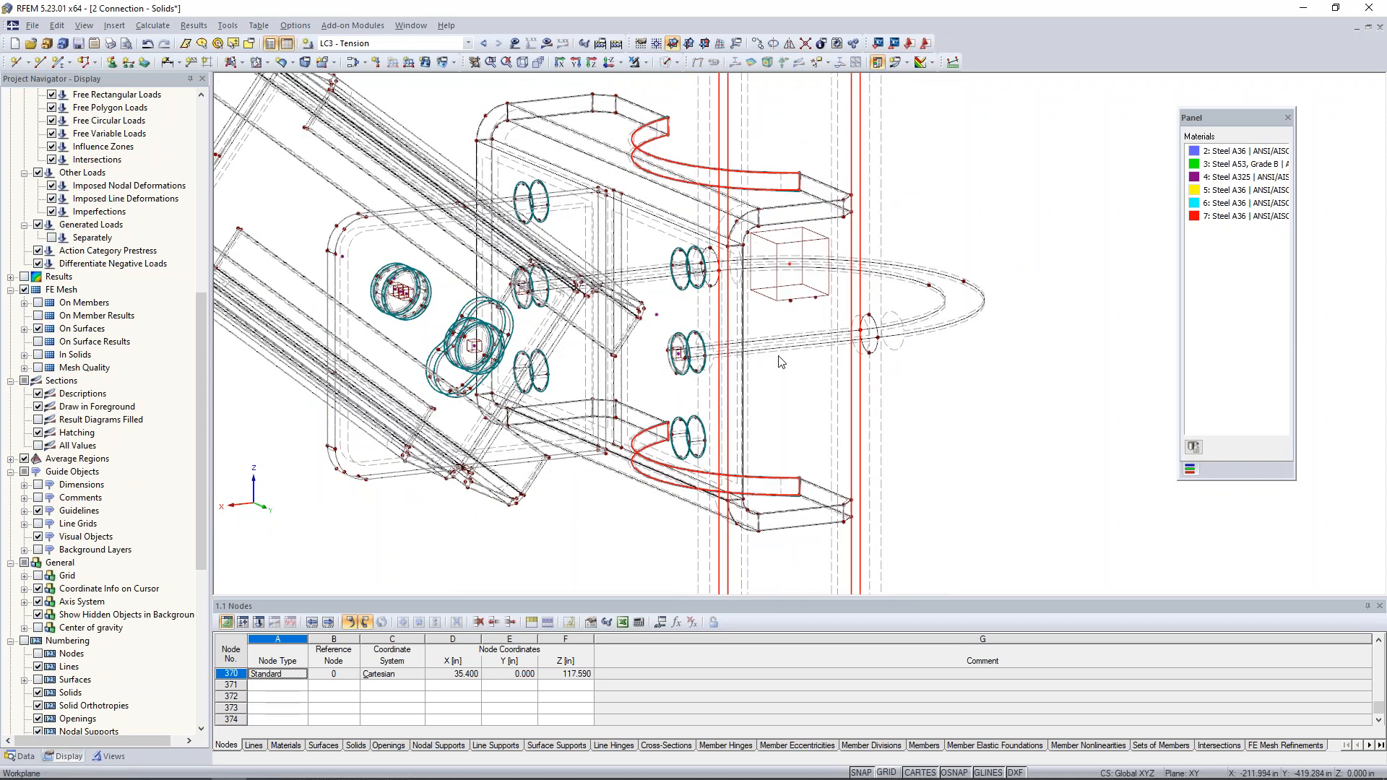
{"action": "scroll", "coordinate": [782, 361], "scroll_direction": "down", "scroll_amount": 2}
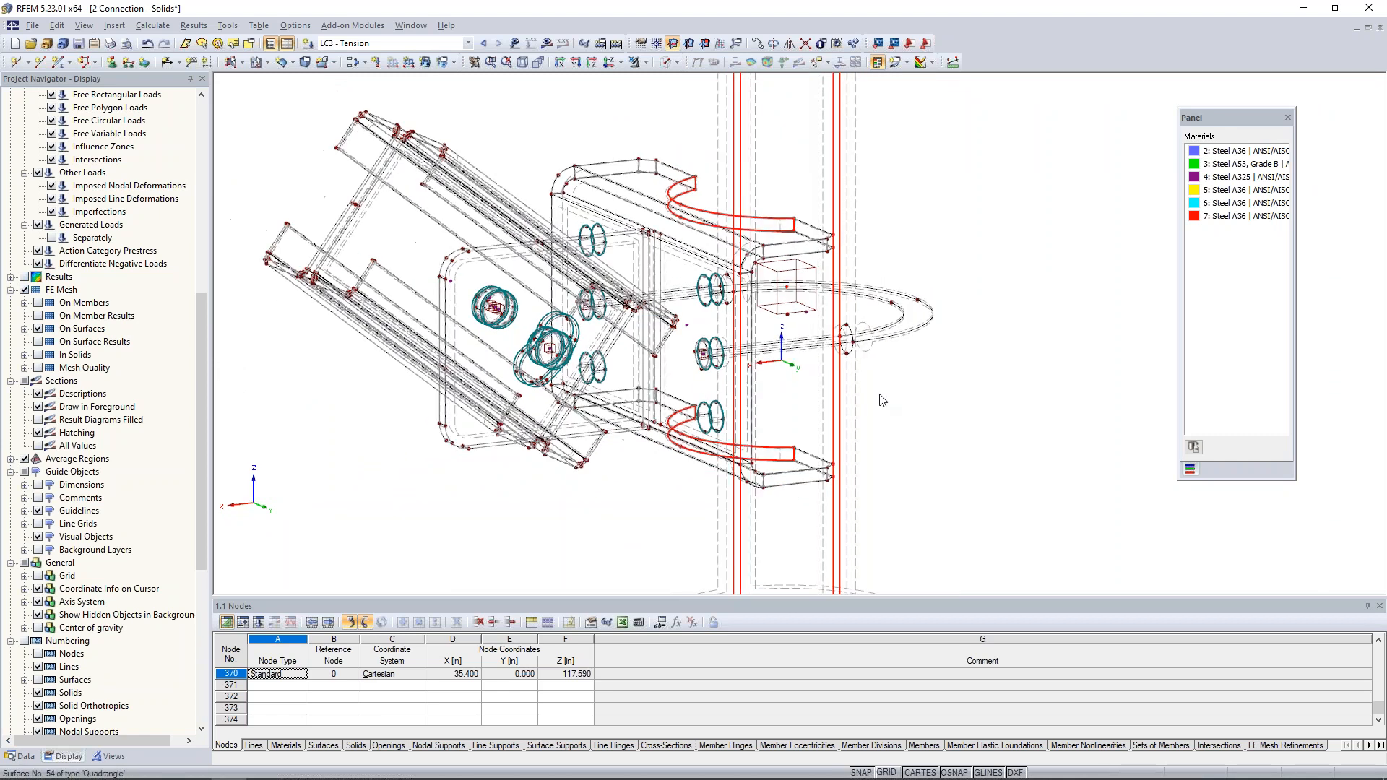
{"action": "left_click", "coordinate": [153, 25]}
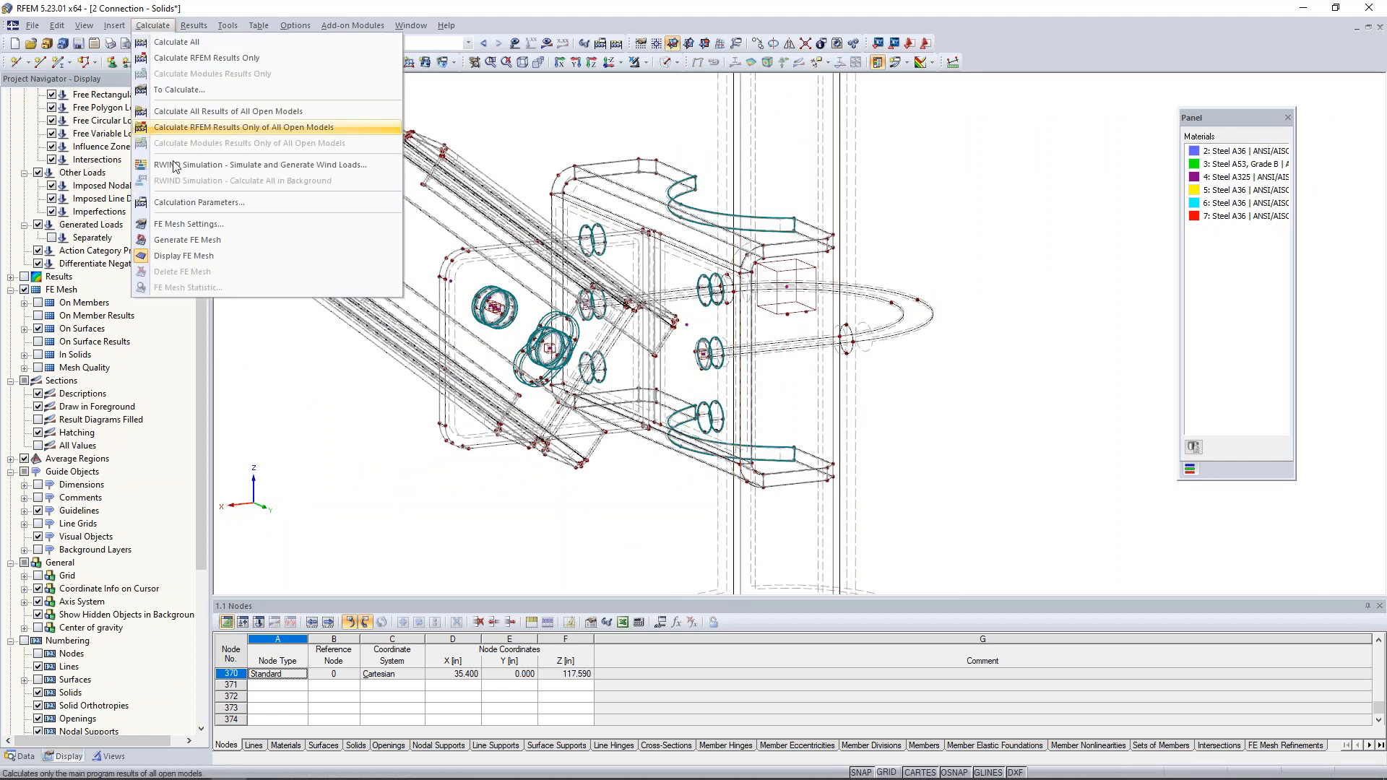
{"action": "left_click", "coordinate": [301, 241]}
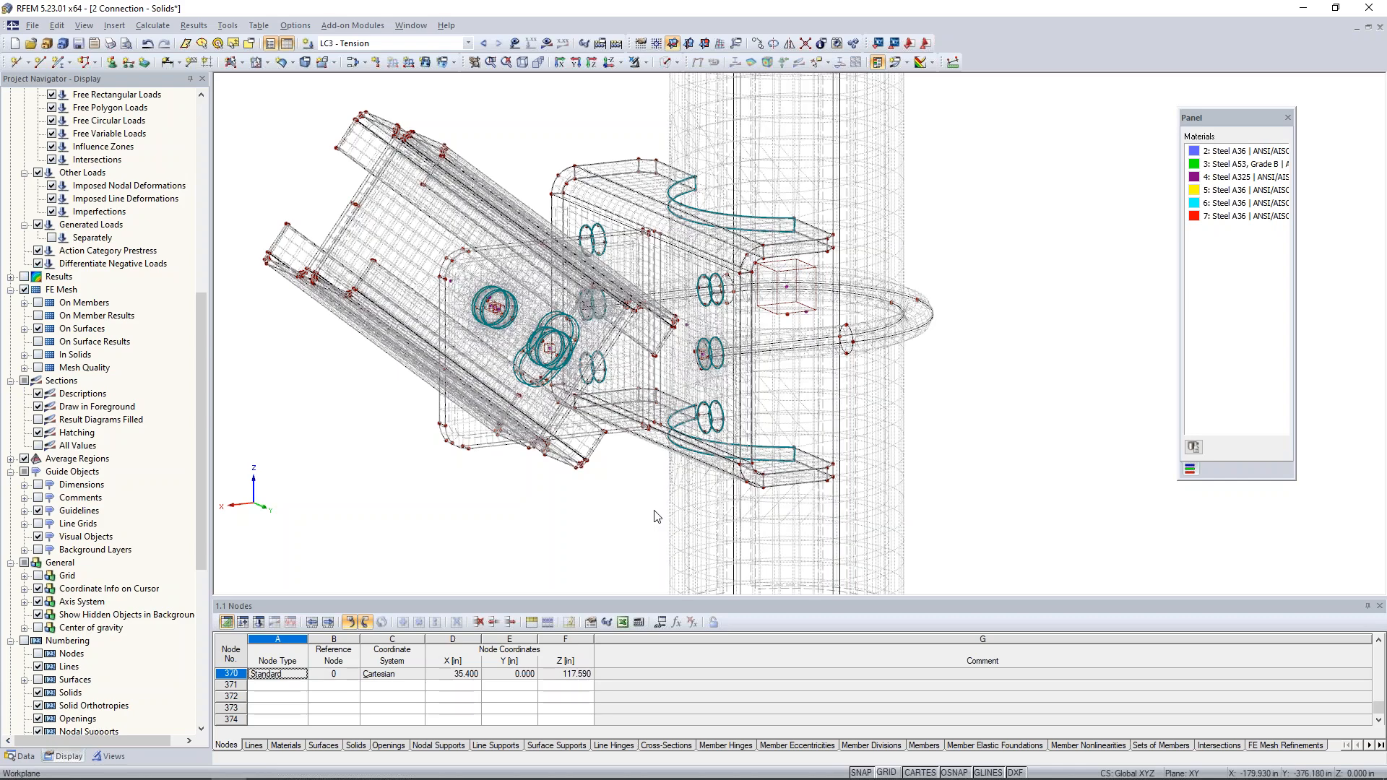
- Examine the generated FE mesh around the bolts, bolt holes and connection plates
{"action": "scroll", "coordinate": [721, 370], "scroll_direction": "down", "scroll_amount": 2}
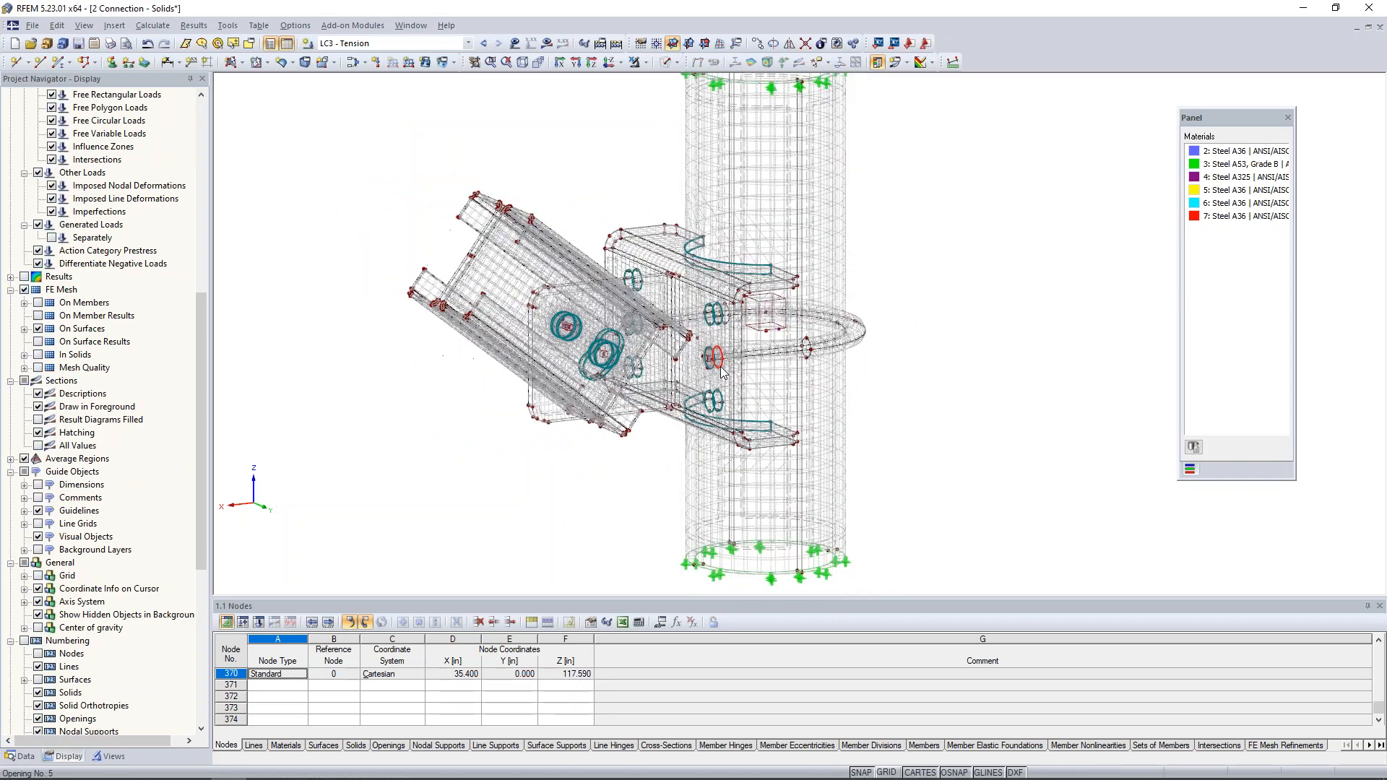
{"action": "scroll", "coordinate": [601, 361], "scroll_direction": "up", "scroll_amount": 4}
{"action": "scroll", "coordinate": [600, 371], "scroll_direction": "up", "scroll_amount": 5}
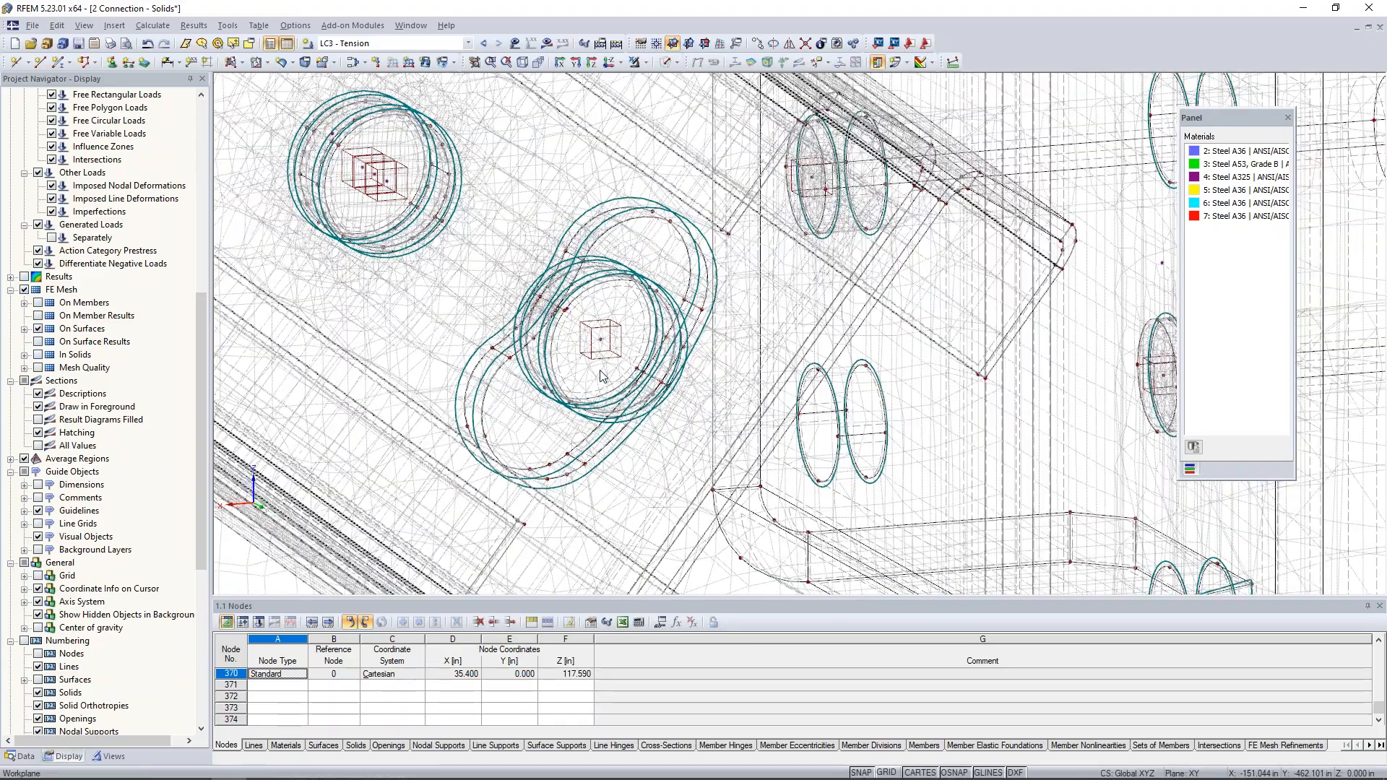
{"action": "scroll", "coordinate": [592, 347], "scroll_direction": "down", "scroll_amount": 6}
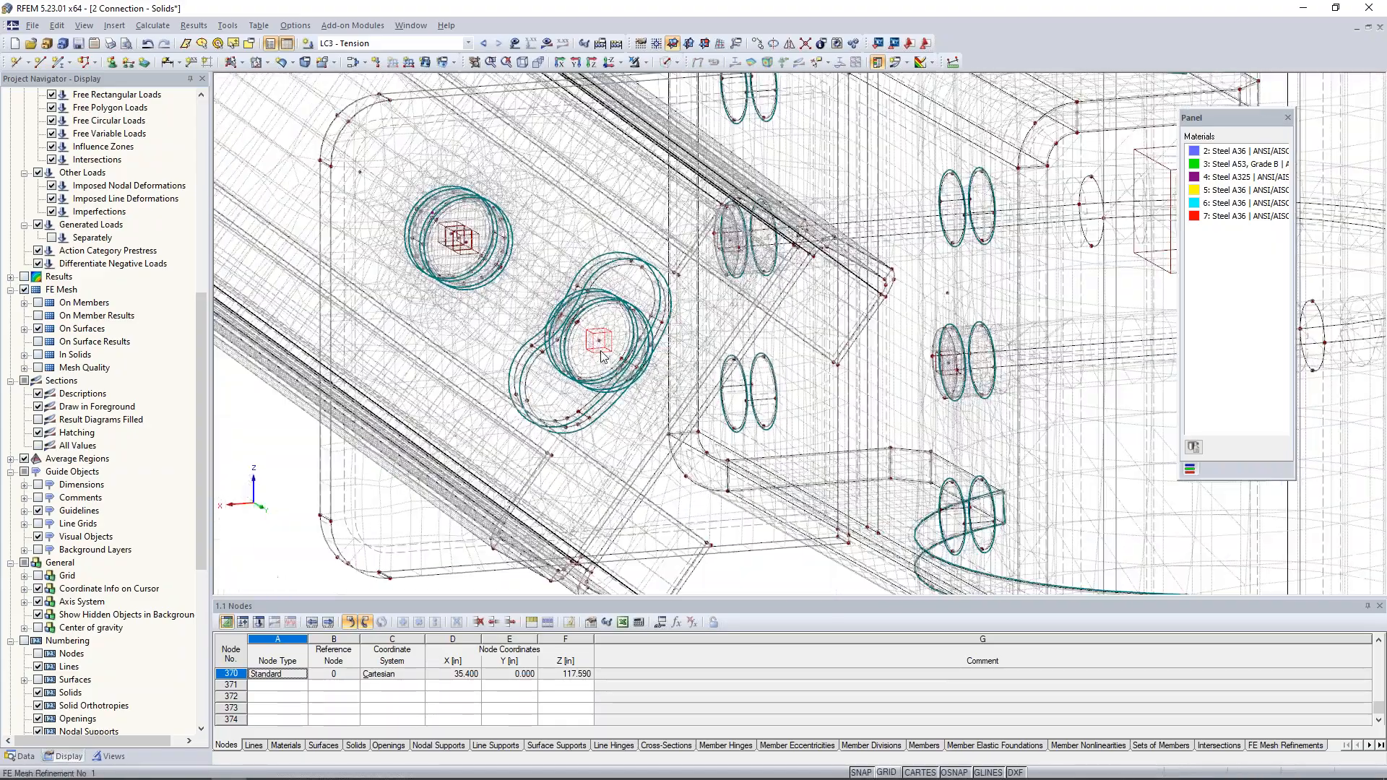
{"action": "scroll", "coordinate": [602, 356], "scroll_direction": "down", "scroll_amount": 4}
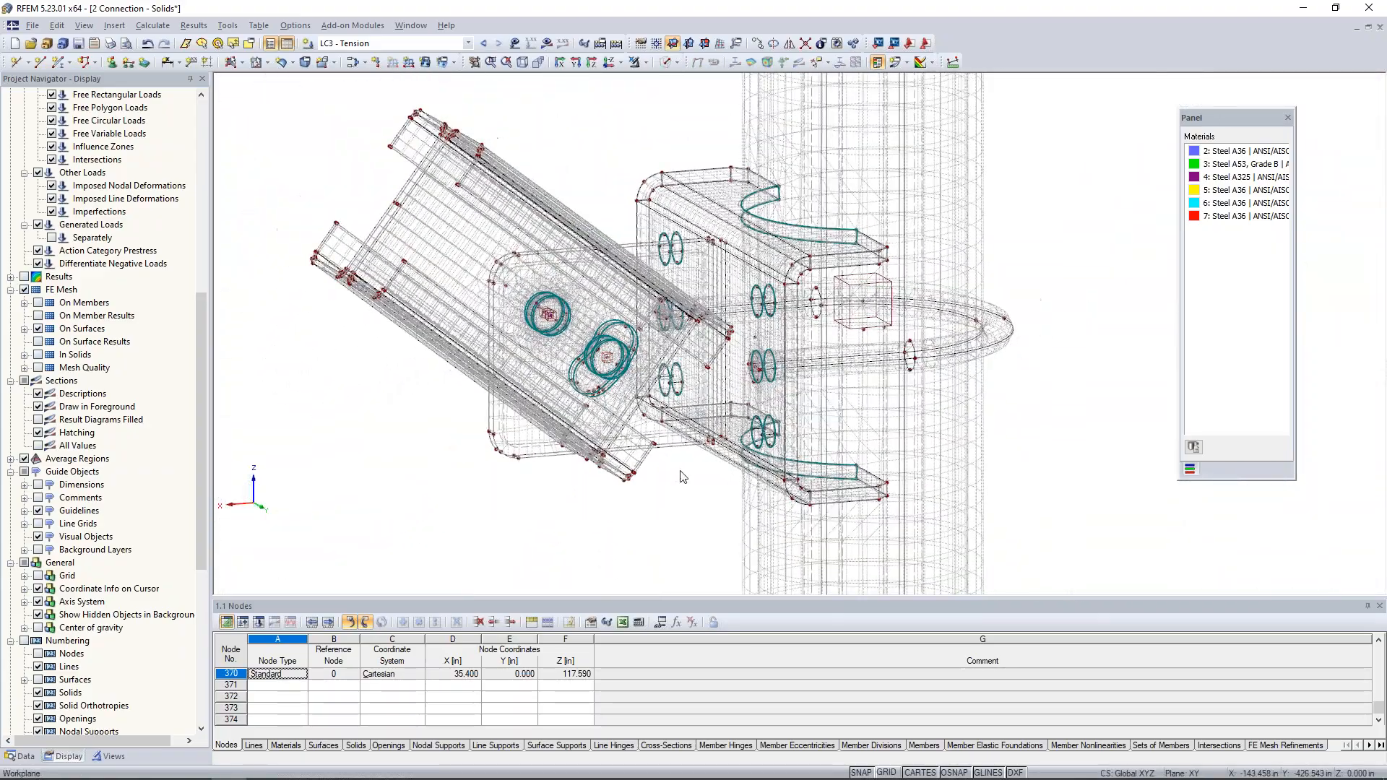
{"action": "scroll", "coordinate": [942, 217], "scroll_direction": "down", "scroll_amount": 1}
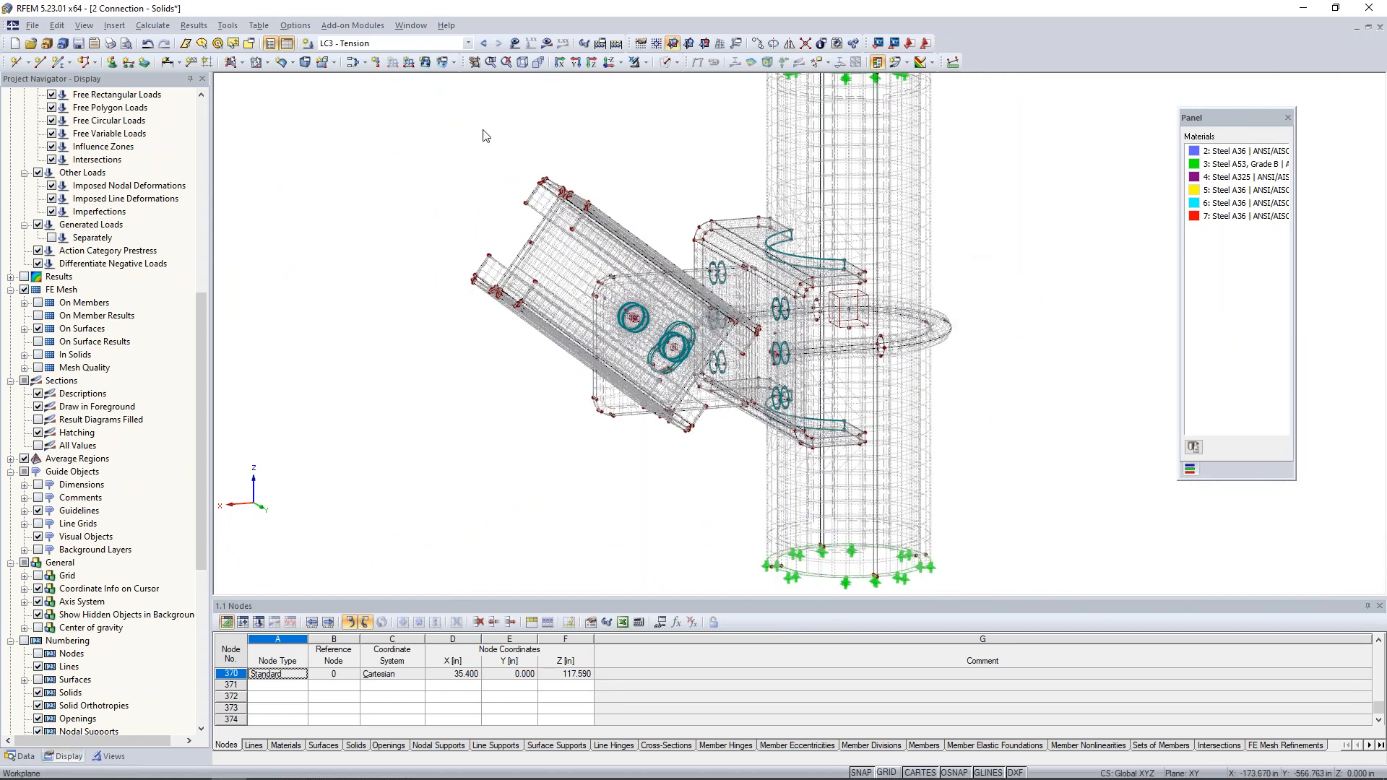
- Switch to load case LC1 - Up, calculate it and display its global deformation results with the loads
{"action": "left_click", "coordinate": [457, 44]}
{"action": "left_click", "coordinate": [455, 57]}
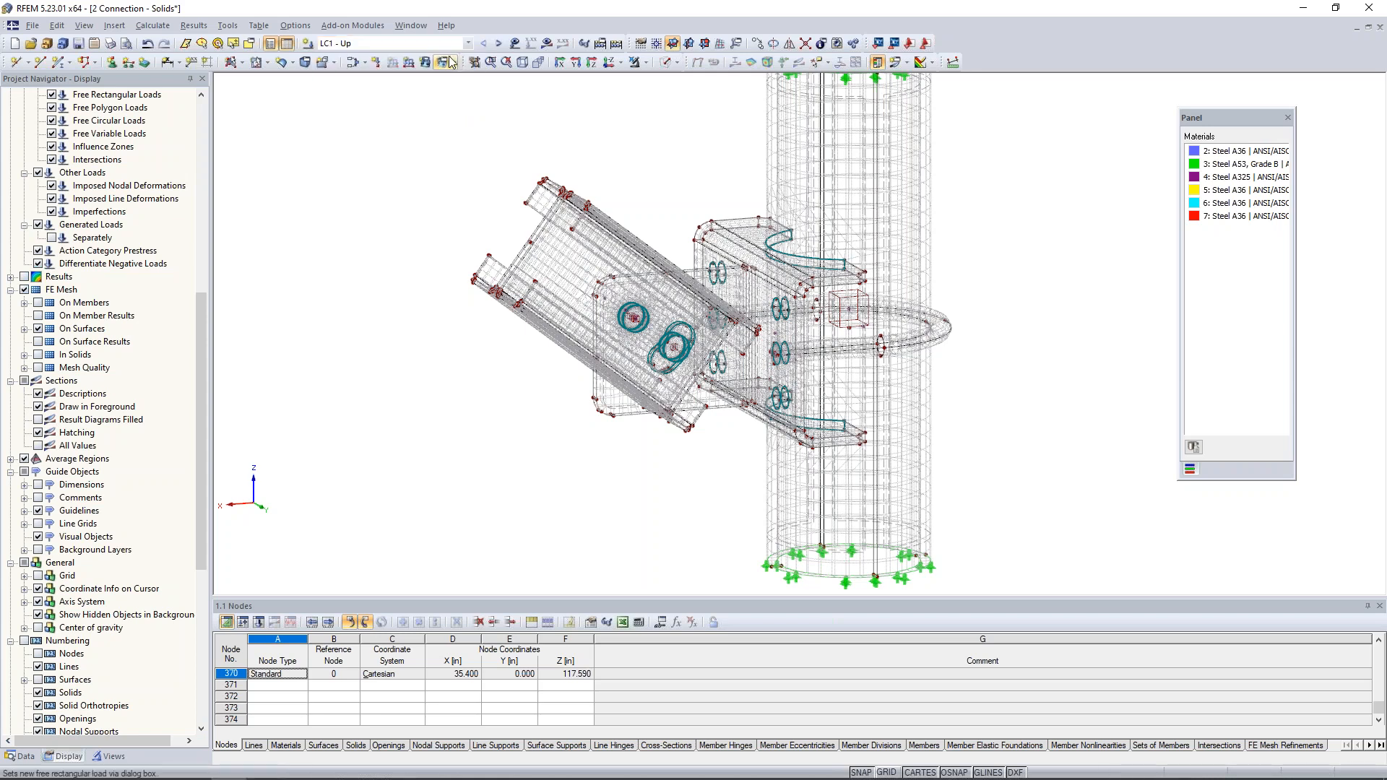
{"action": "left_click", "coordinate": [515, 45]}
{"action": "left_click", "coordinate": [547, 45]}
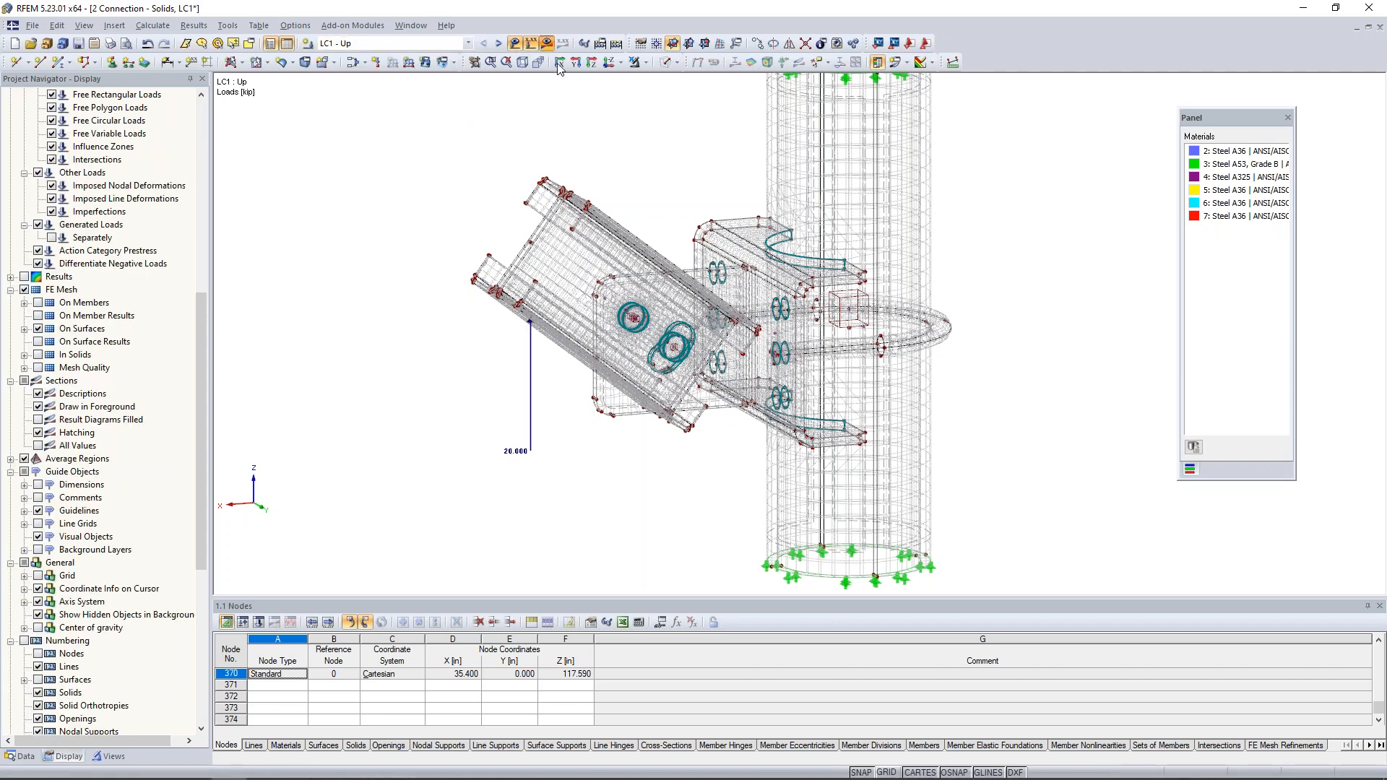
{"action": "left_click", "coordinate": [668, 418]}
{"action": "left_click", "coordinate": [583, 438]}
{"action": "left_click", "coordinate": [673, 462]}
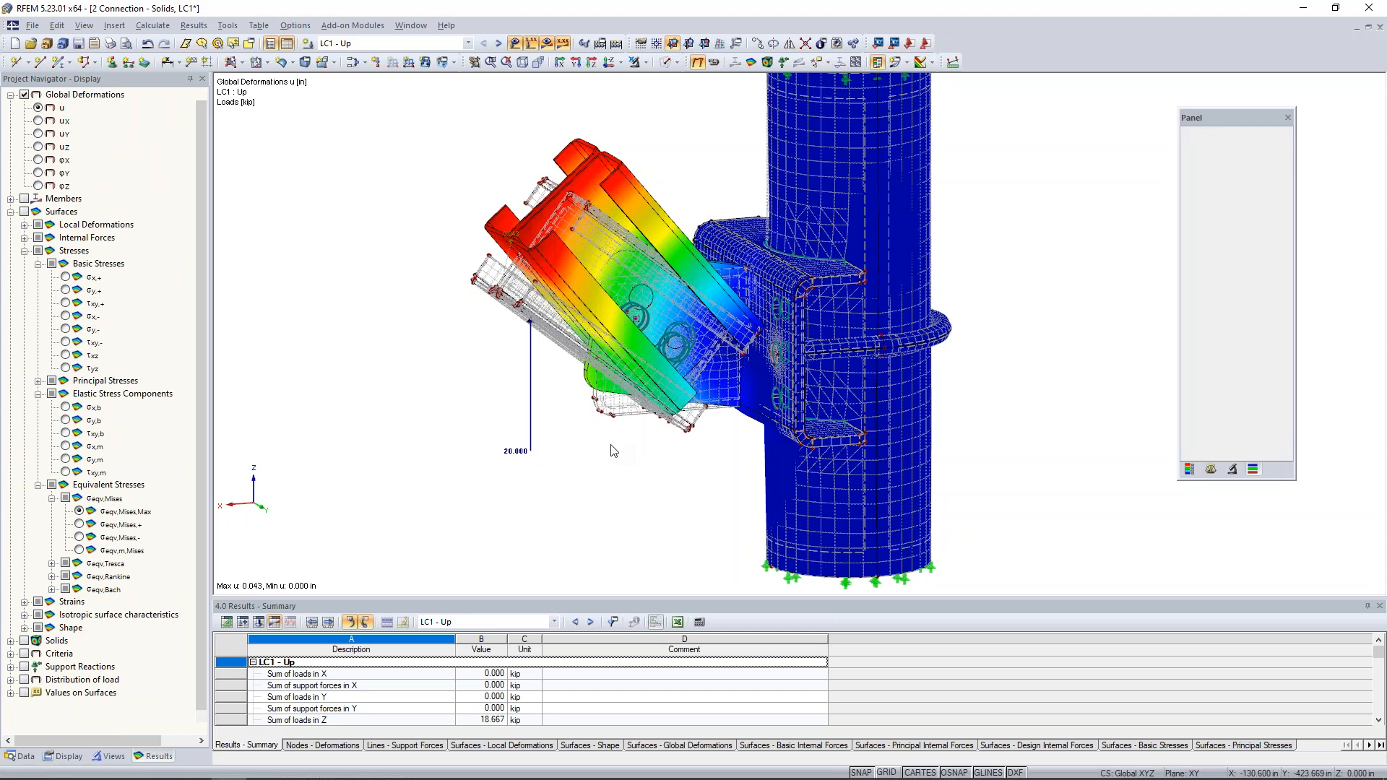
- Isolate the vertical pipe, U-bolt and bent plate using visibility by selected objects, and turn off the hidden objects in the background
{"action": "scroll", "coordinate": [613, 450], "scroll_direction": "down", "scroll_amount": 2}
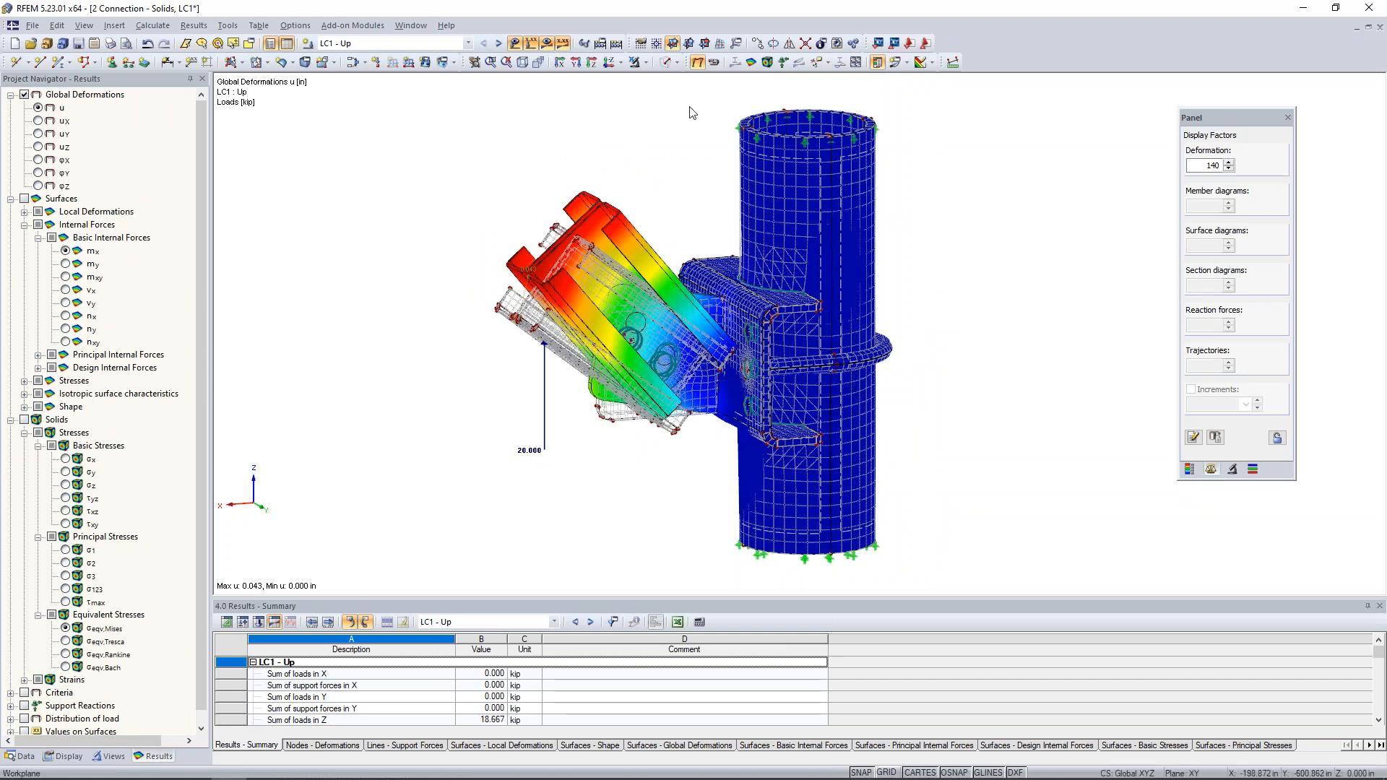
{"action": "left_click", "coordinate": [714, 62]}
{"action": "middle_click_drag", "start_coordinate": [911, 316], "coordinate": [823, 255], "text": "ctrl"}
{"action": "left_click_drag", "start_coordinate": [713, 261], "coordinate": [934, 441]}
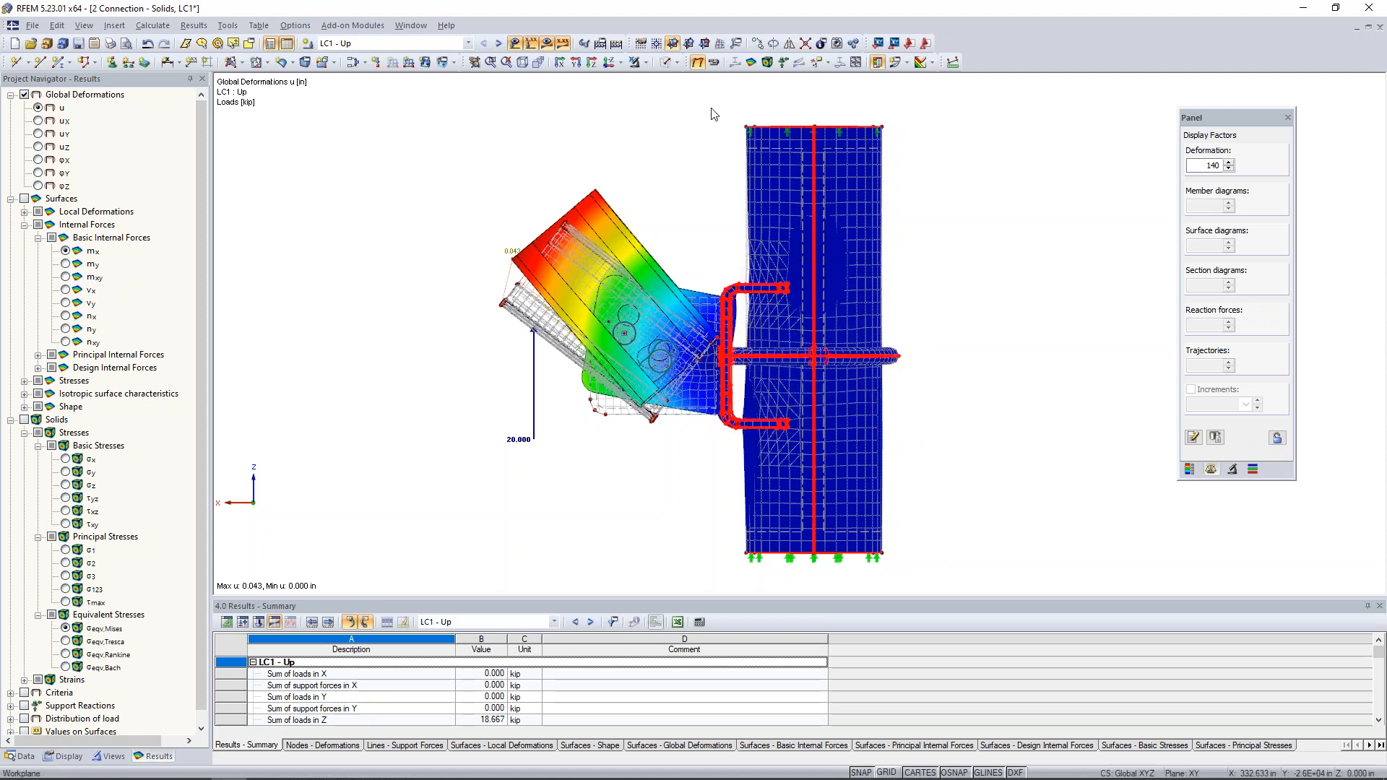
{"action": "left_click", "coordinate": [645, 62]}
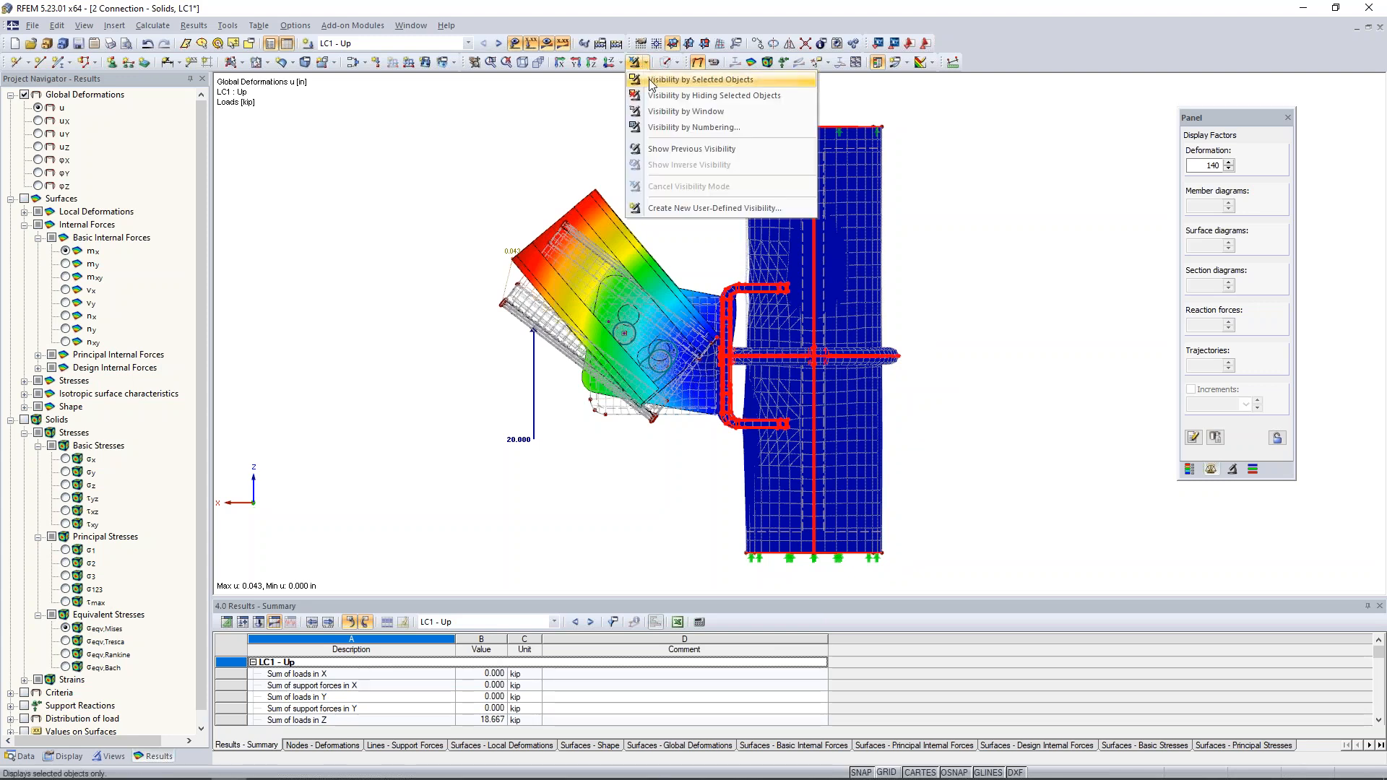
{"action": "left_click", "coordinate": [652, 81]}
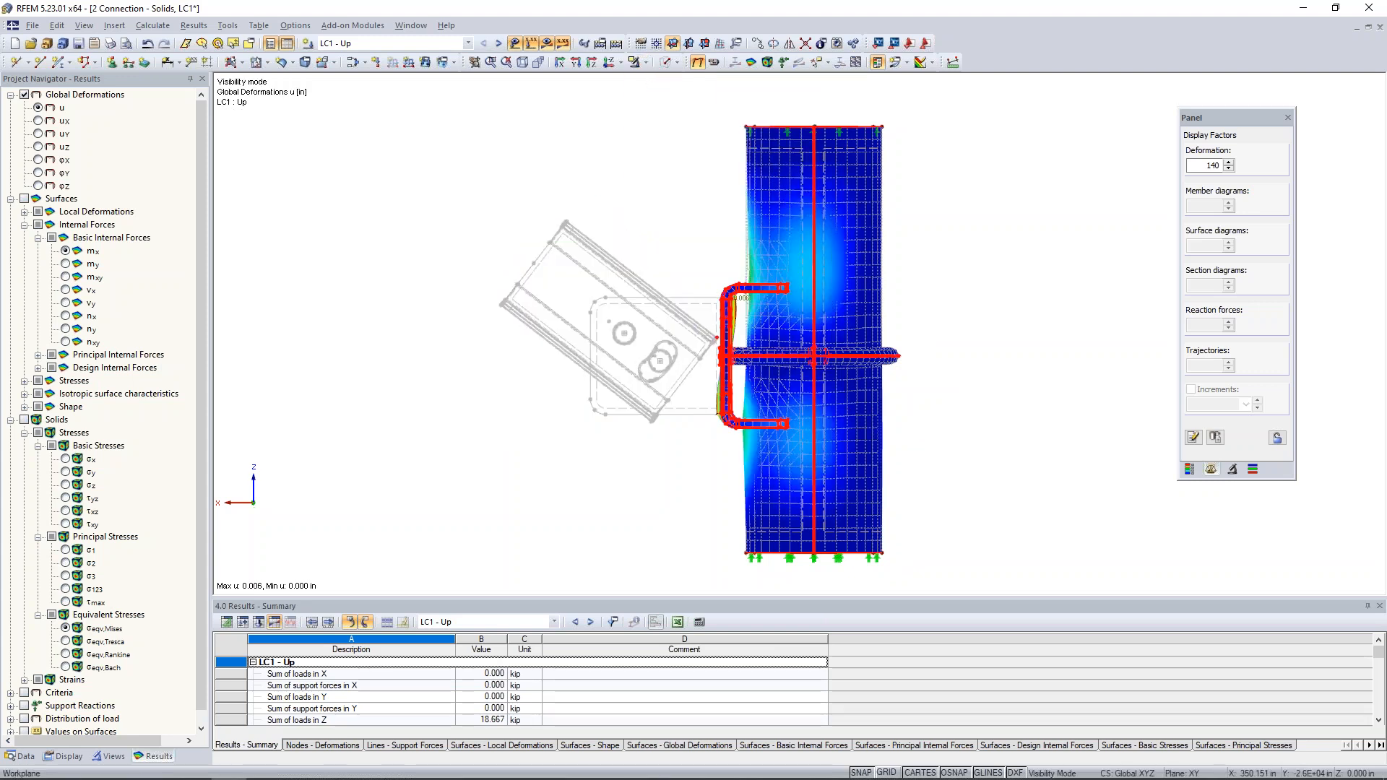
{"action": "right_click", "coordinate": [625, 193]}
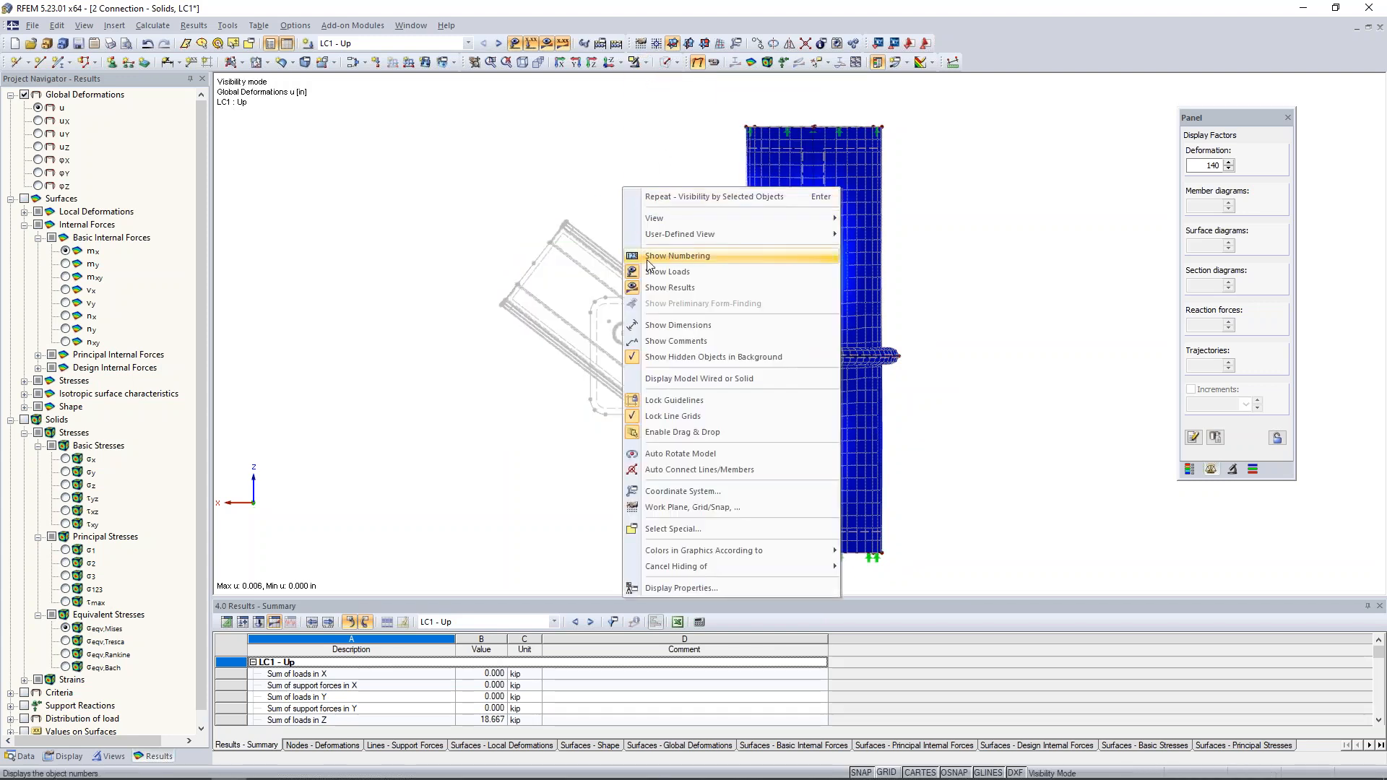
{"action": "left_click", "coordinate": [661, 356]}
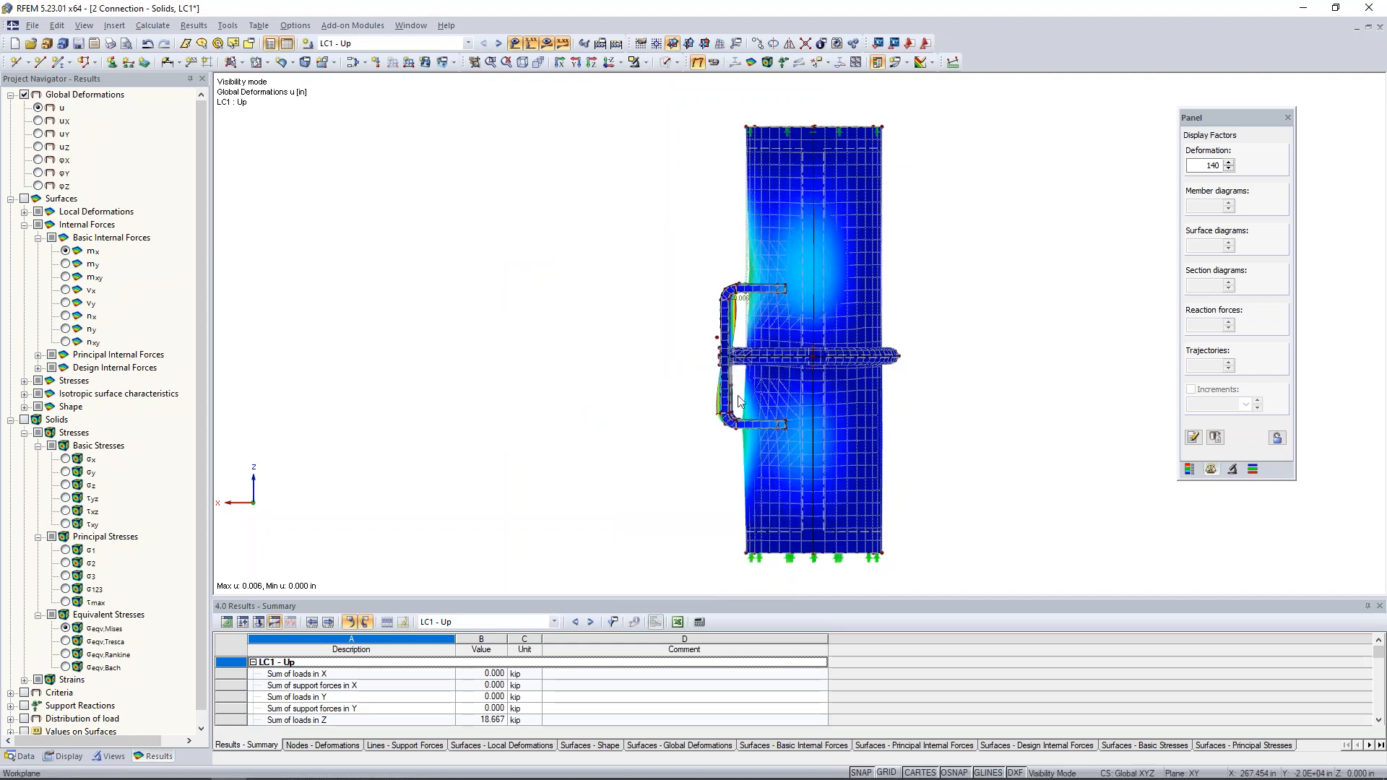
- Raise the deformation display factor to 1120 and examine the deformation where the bent plate meets the pipe
{"action": "middle_click_drag", "start_coordinate": [772, 419], "coordinate": [791, 423], "text": "ctrl"}
{"action": "middle_click_drag", "start_coordinate": [874, 409], "coordinate": [816, 409]}
{"action": "scroll", "coordinate": [722, 426], "scroll_direction": "up", "scroll_amount": 3}
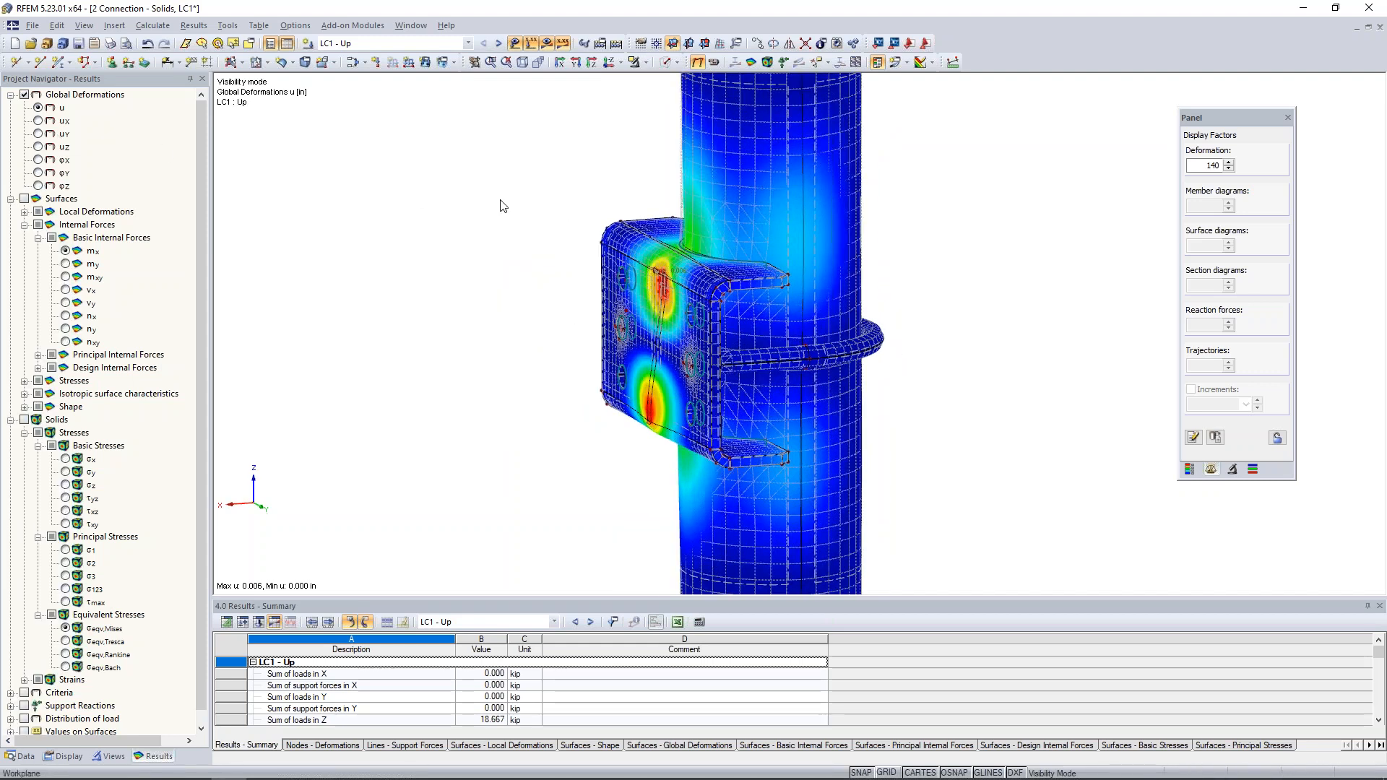
{"action": "left_click", "coordinate": [1229, 163]}
{"action": "left_click", "coordinate": [1229, 163]}
{"action": "left_click", "coordinate": [1228, 163]}
{"action": "middle_click_drag", "start_coordinate": [943, 423], "coordinate": [736, 461], "text": "ctrl"}
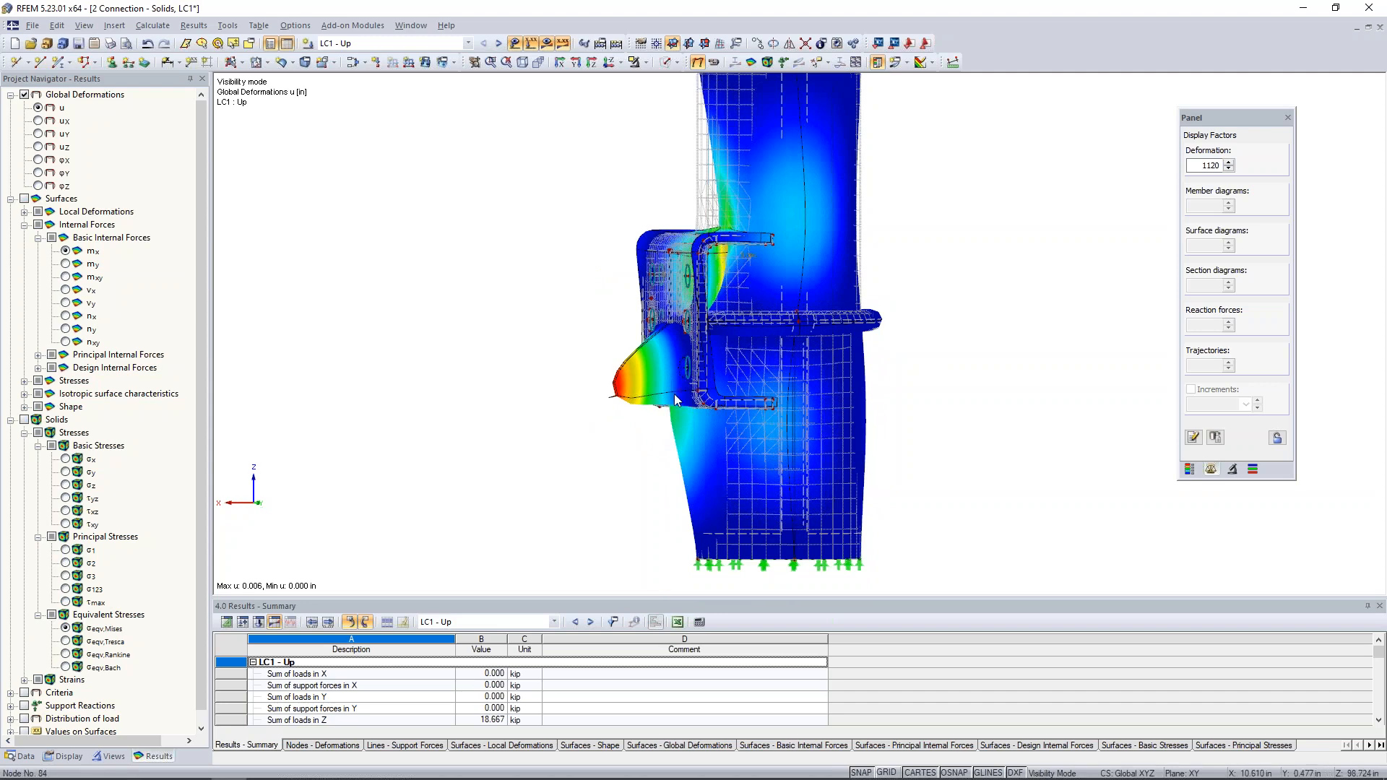
{"action": "scroll", "coordinate": [656, 423], "scroll_direction": "up", "scroll_amount": 3}
{"action": "middle_click_drag", "start_coordinate": [654, 446], "coordinate": [751, 487], "text": "ctrl"}
{"action": "scroll", "coordinate": [678, 454], "scroll_direction": "up", "scroll_amount": 3}
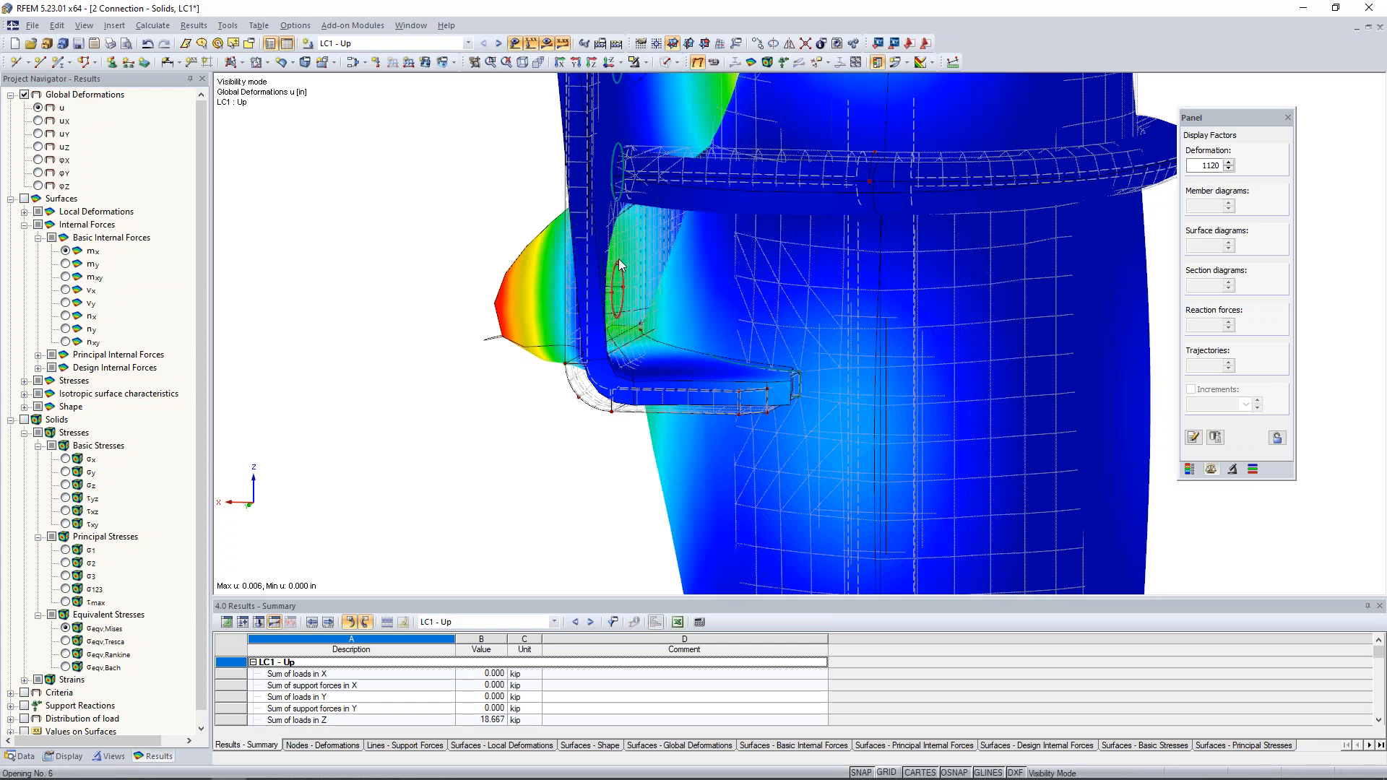
{"action": "middle_click_drag", "start_coordinate": [628, 263], "coordinate": [860, 283], "text": "ctrl"}
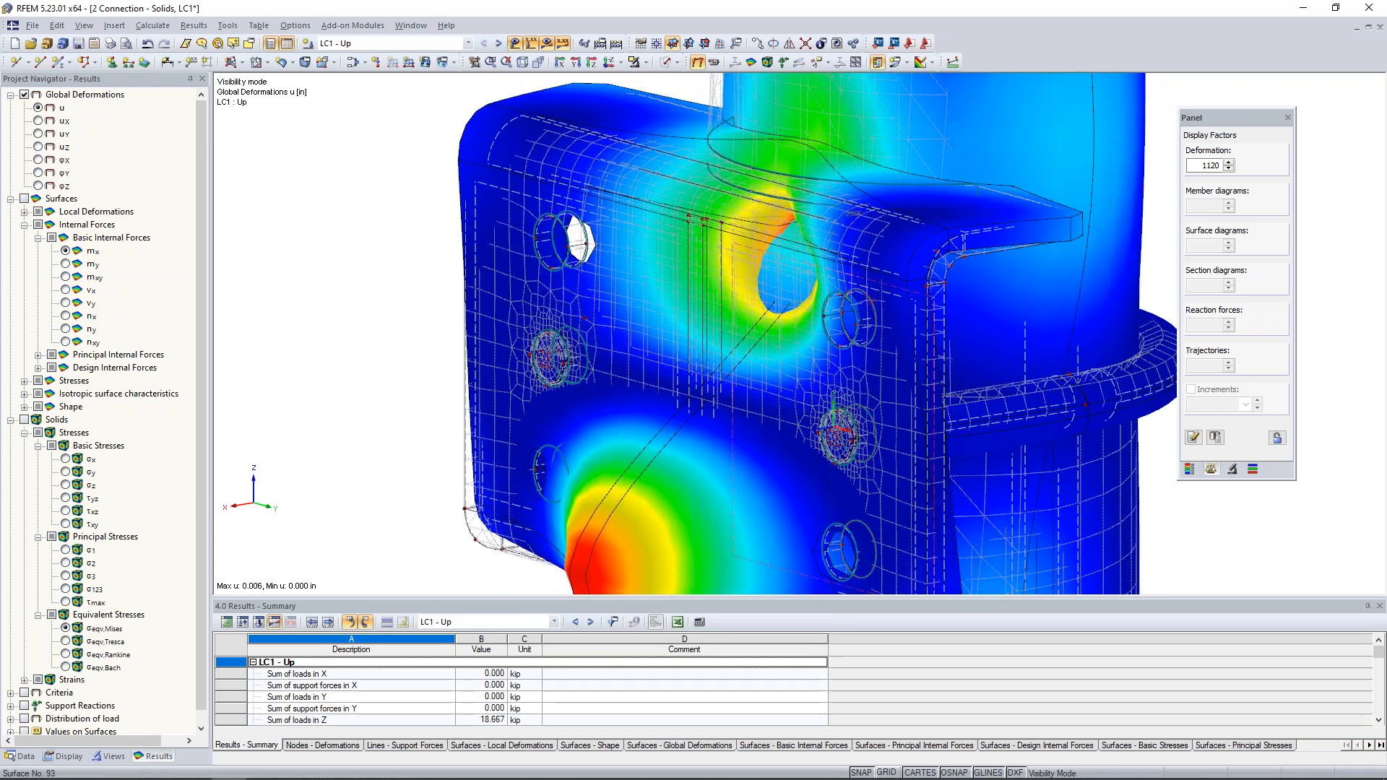
- Reduce the deformation display factor to 280 and hide the results of LC1
{"action": "scroll", "coordinate": [859, 284], "scroll_direction": "down", "scroll_amount": 2}
{"action": "scroll", "coordinate": [861, 285], "scroll_direction": "down", "scroll_amount": 2}
{"action": "left_click", "coordinate": [1228, 168]}
{"action": "left_click", "coordinate": [1228, 168]}
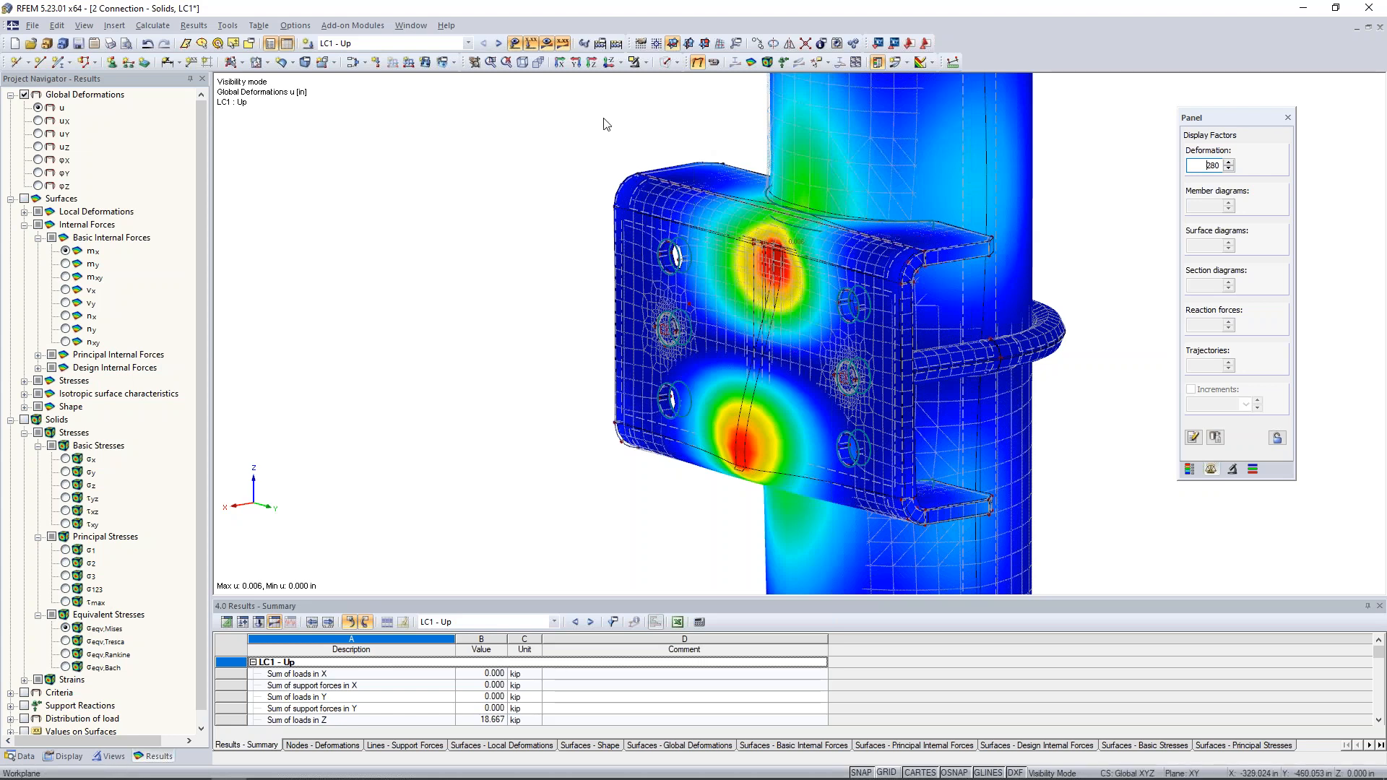
{"action": "left_click", "coordinate": [547, 44]}
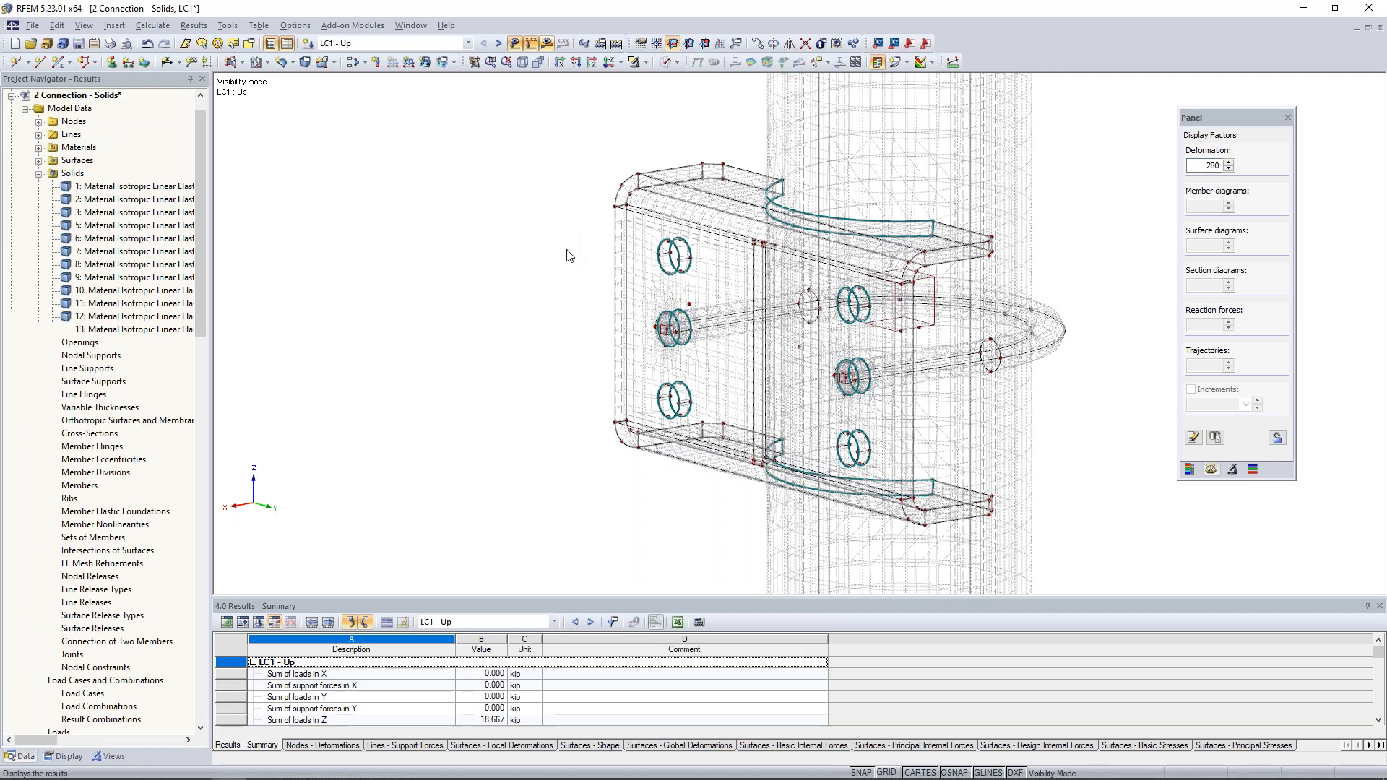
- Start a new surface release and assign it to surface 15, the curved contact surface between the upper plate flange and the pipe
{"action": "middle_click_drag", "start_coordinate": [472, 252], "coordinate": [328, 367]}
{"action": "scroll", "coordinate": [247, 484], "scroll_direction": "down", "scroll_amount": 1}
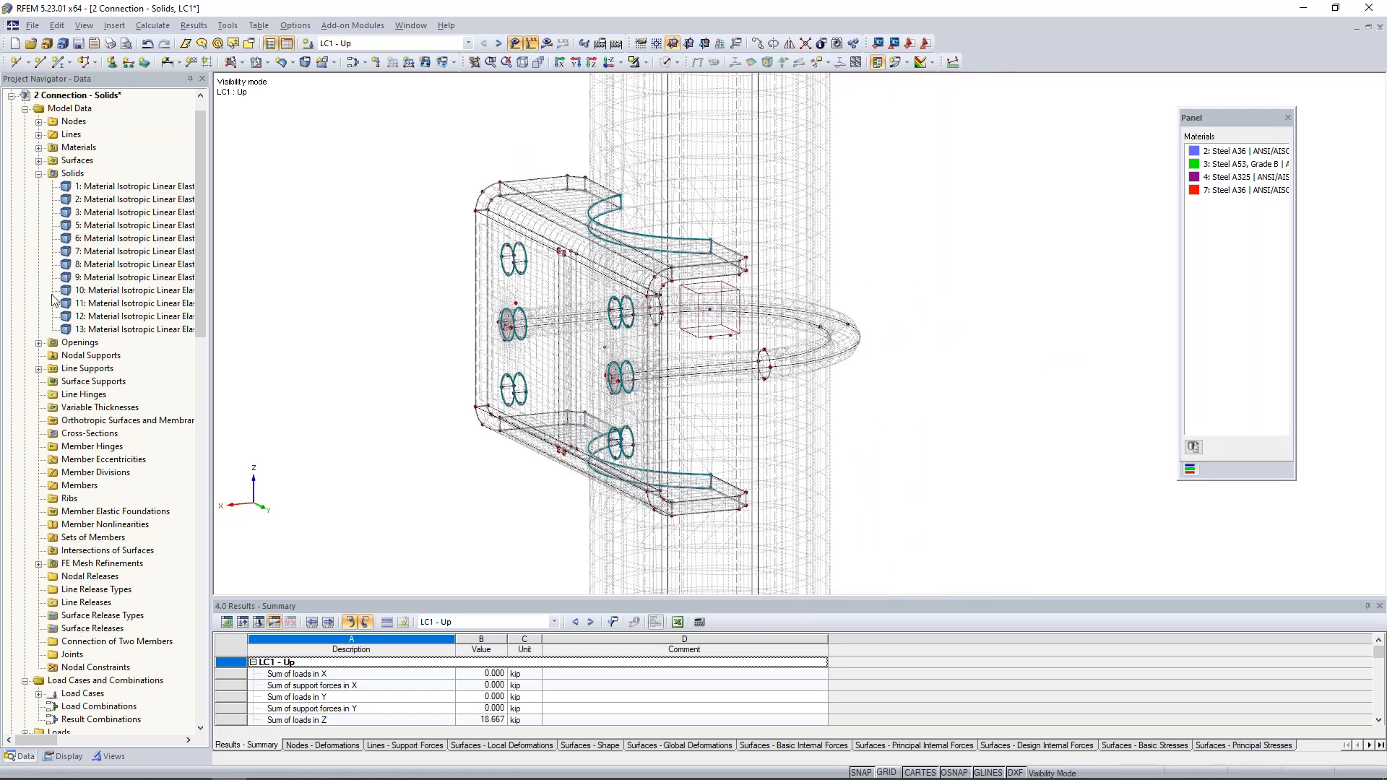
{"action": "left_click", "coordinate": [41, 175]}
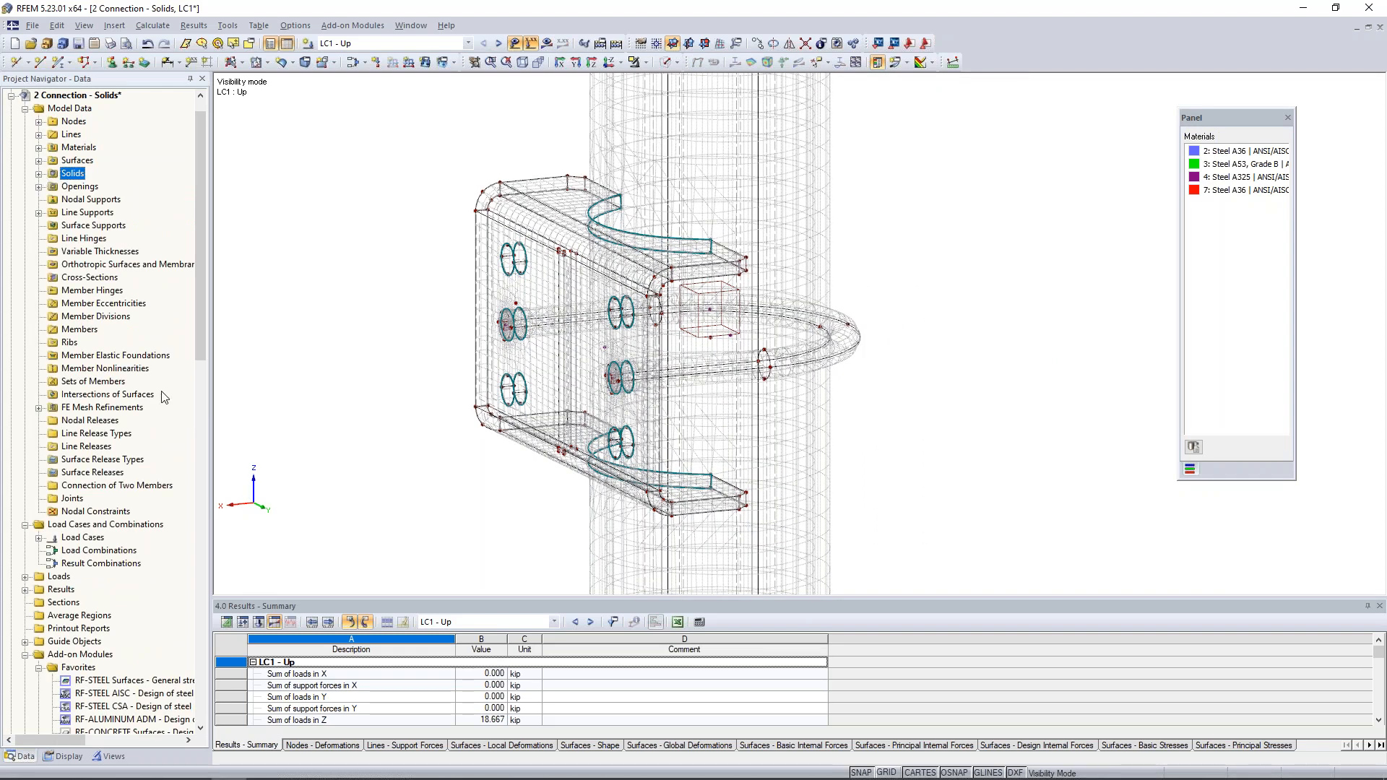
{"action": "right_click", "coordinate": [97, 477]}
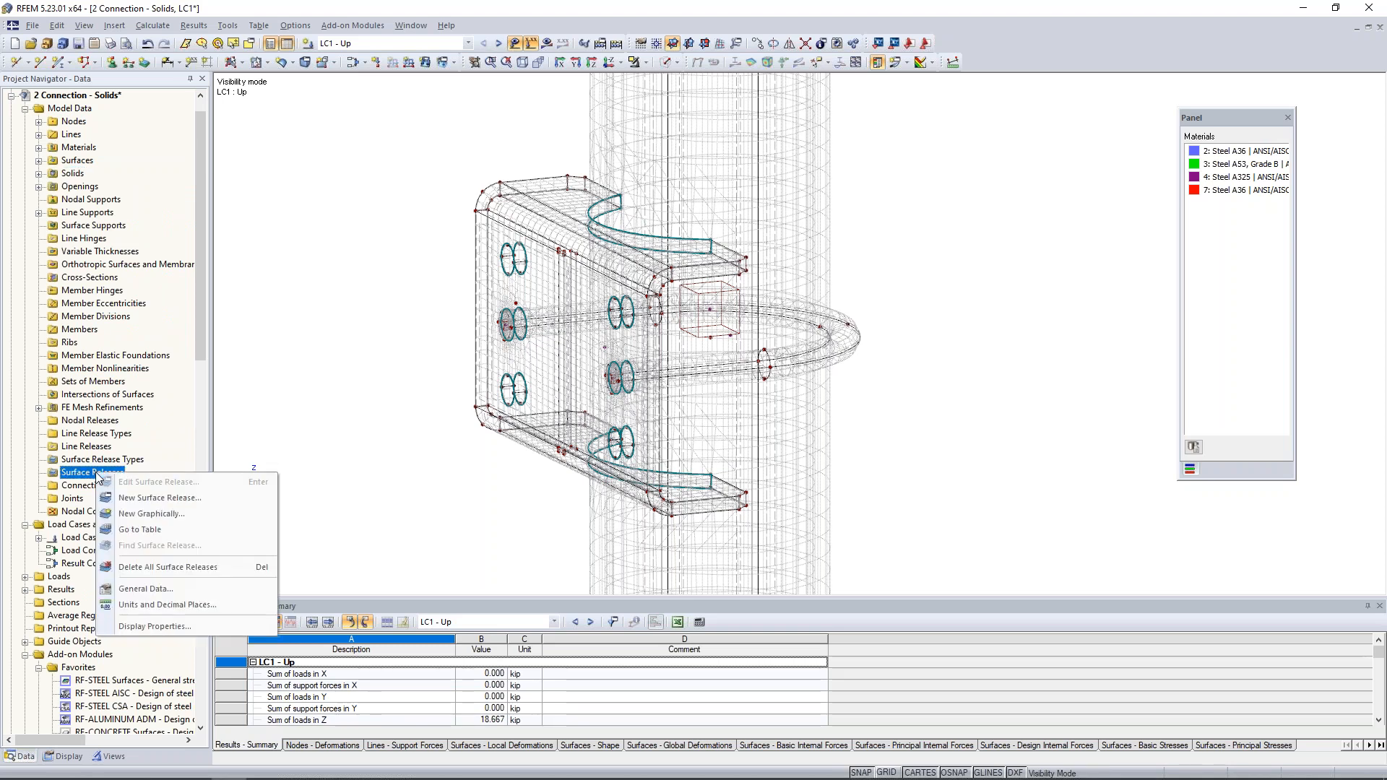
{"action": "left_click", "coordinate": [130, 499]}
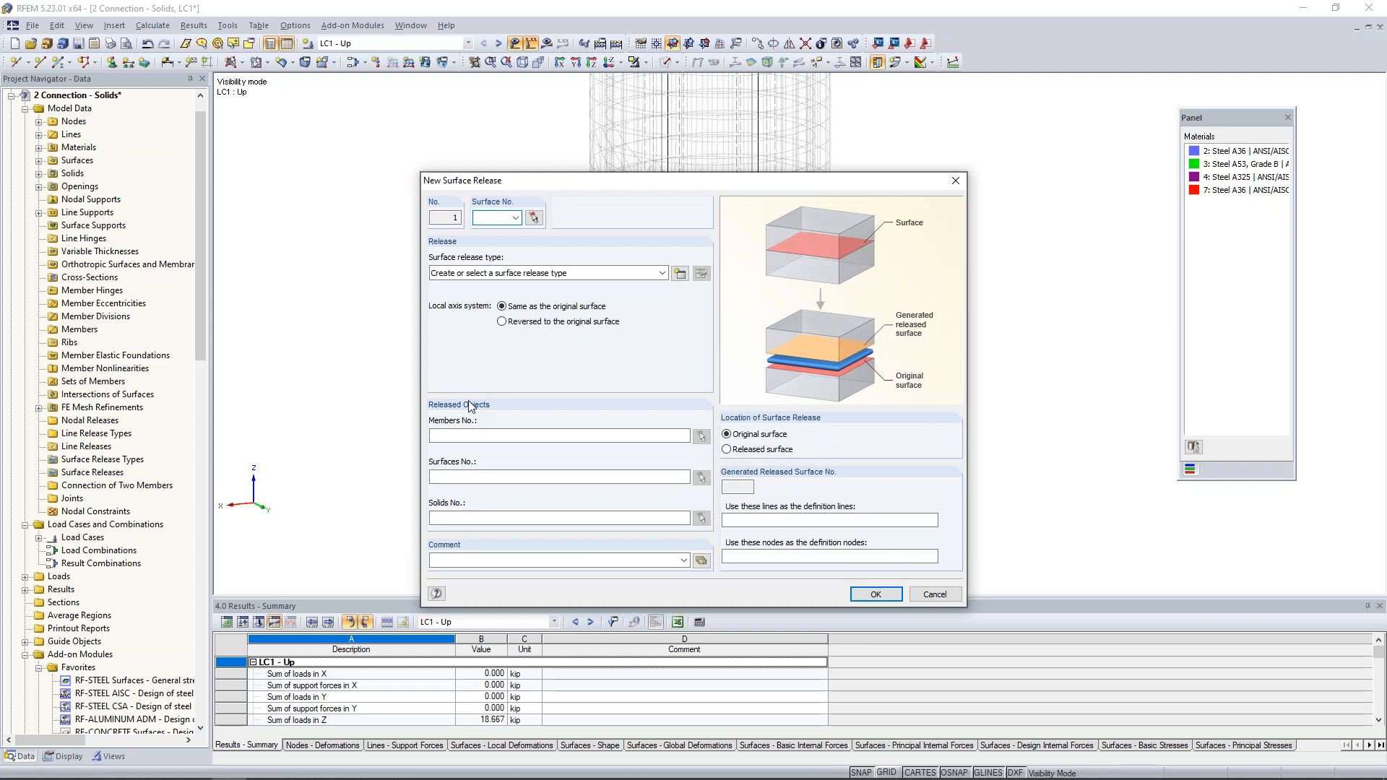
{"action": "left_click", "coordinate": [533, 218]}
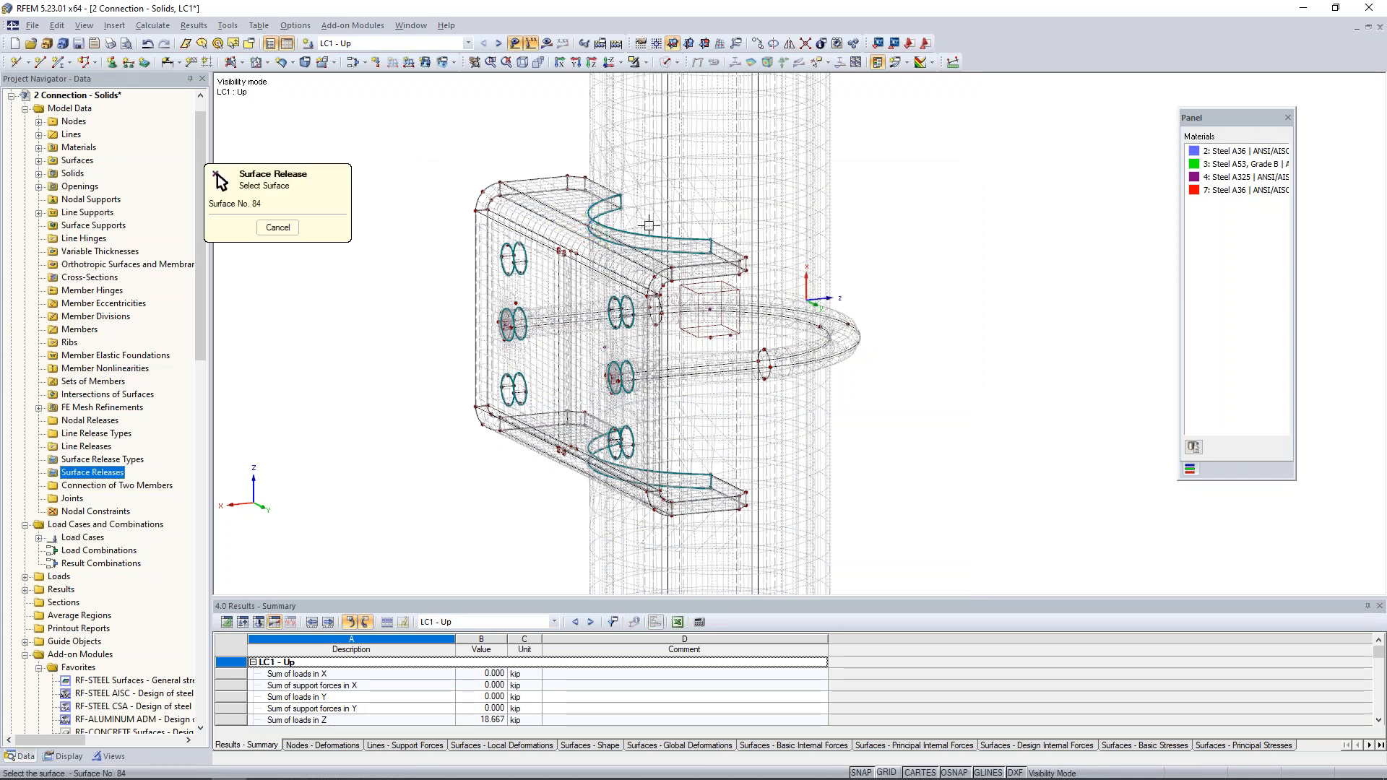
{"action": "scroll", "coordinate": [649, 225], "scroll_direction": "up", "scroll_amount": 5}
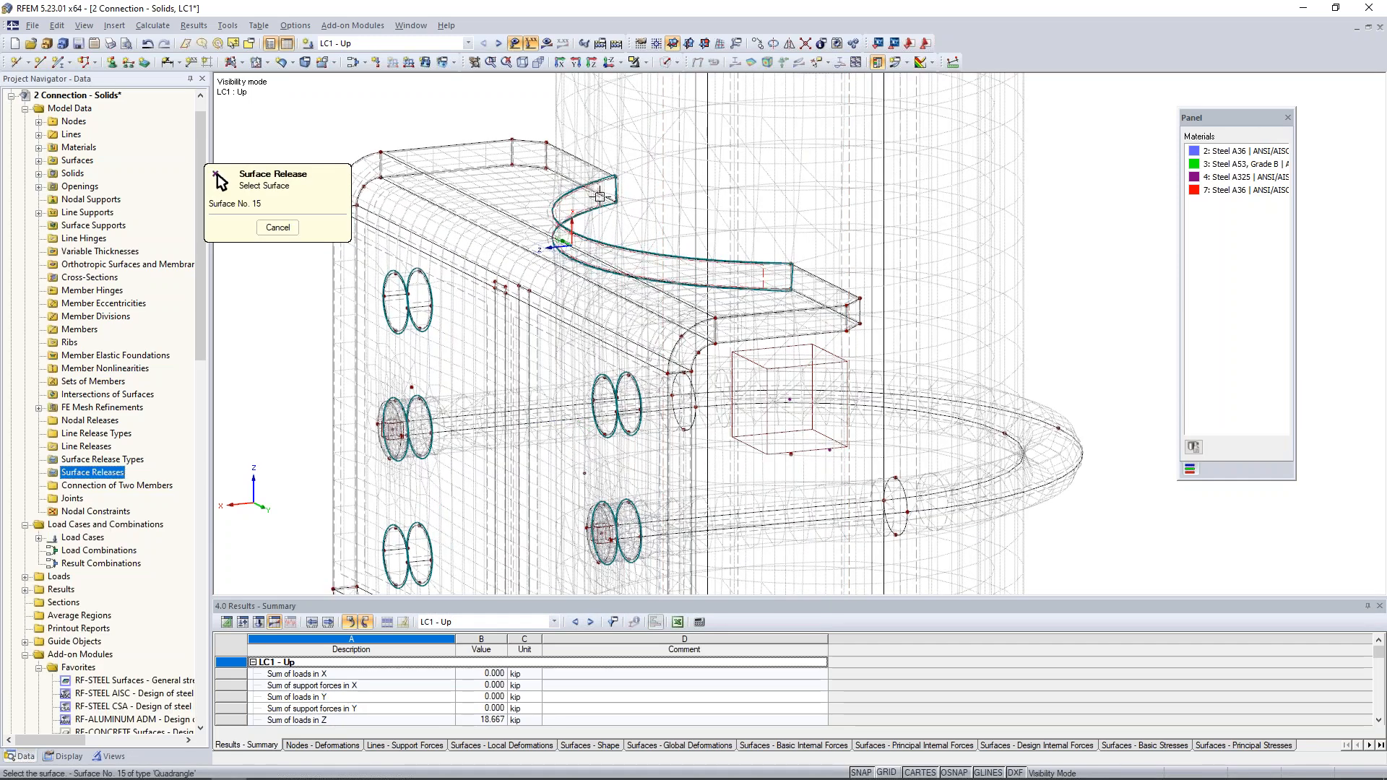
{"action": "left_click", "coordinate": [600, 196]}
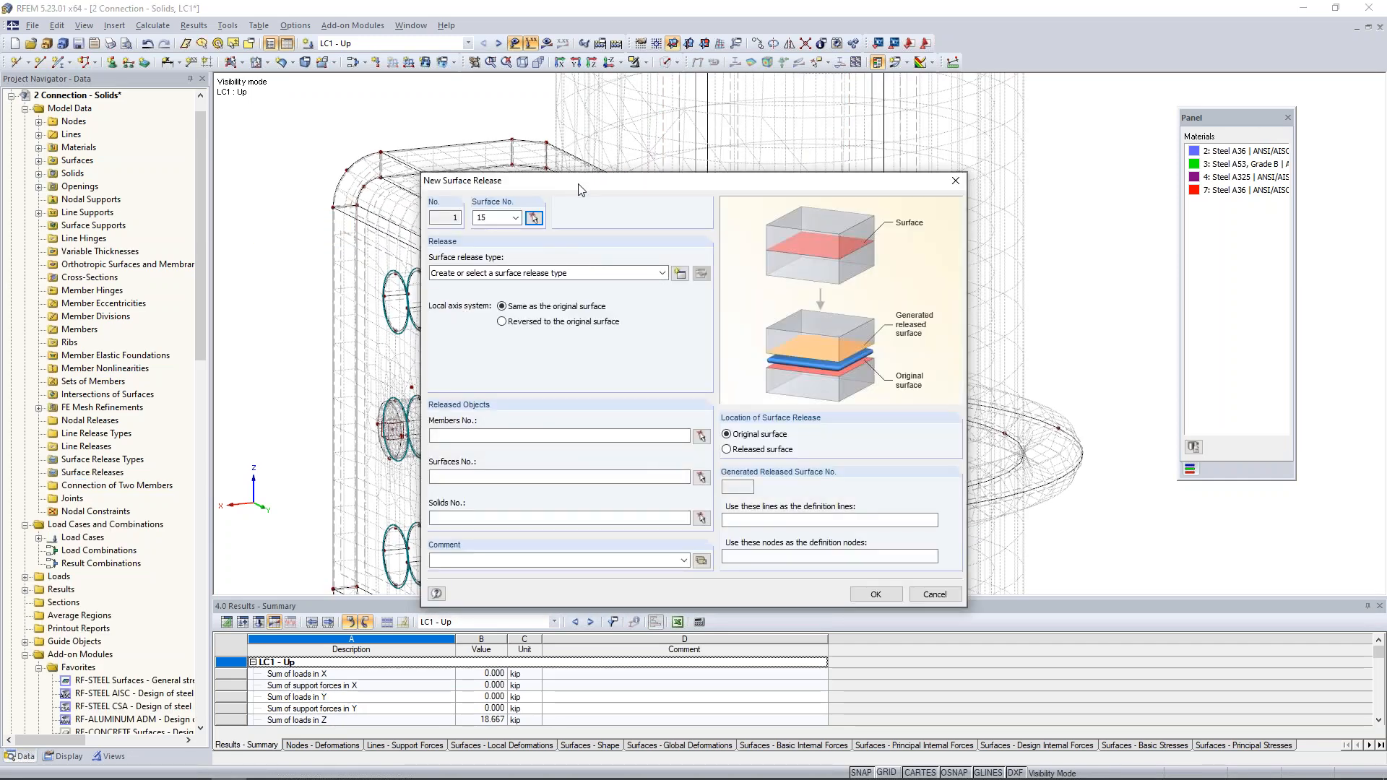
{"action": "left_click_drag", "start_coordinate": [579, 182], "coordinate": [579, 353]}
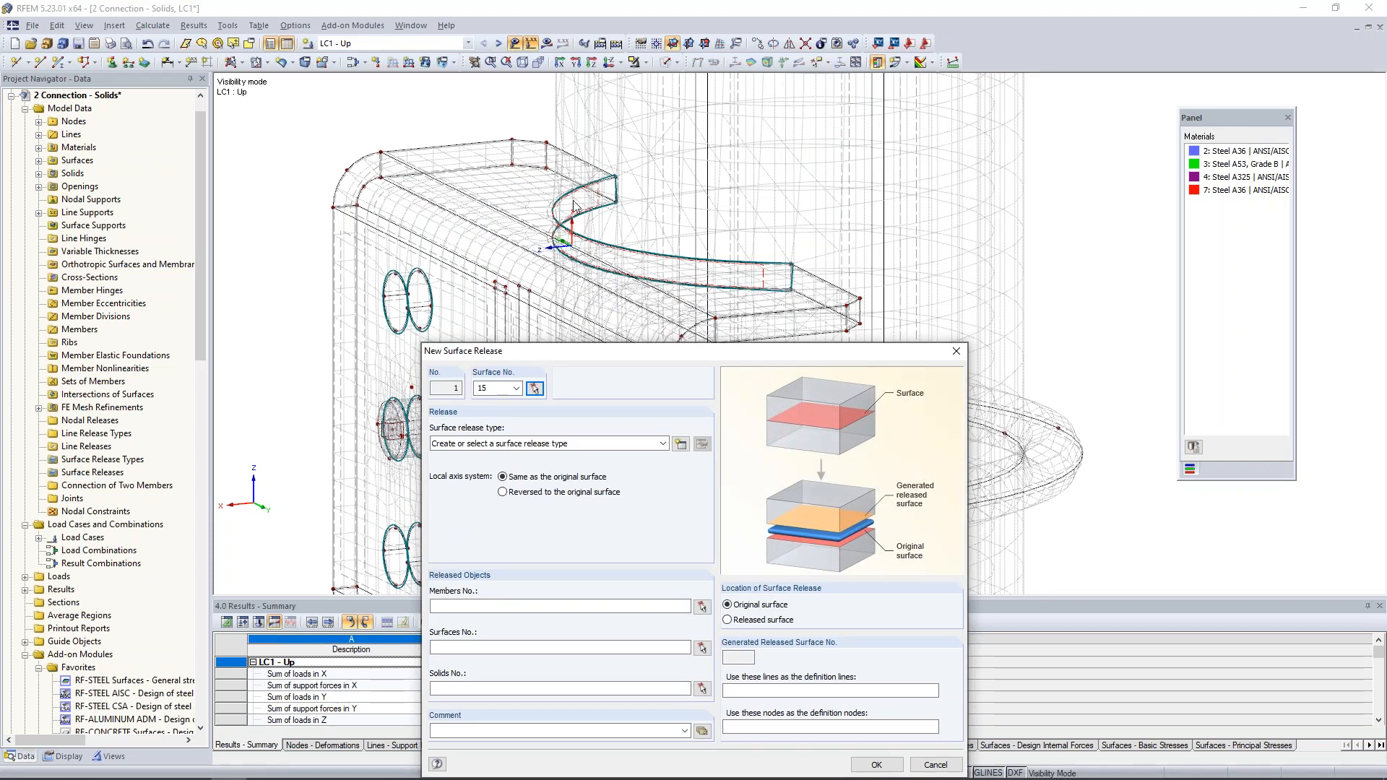
{"action": "left_click_drag", "start_coordinate": [700, 349], "coordinate": [703, 176]}
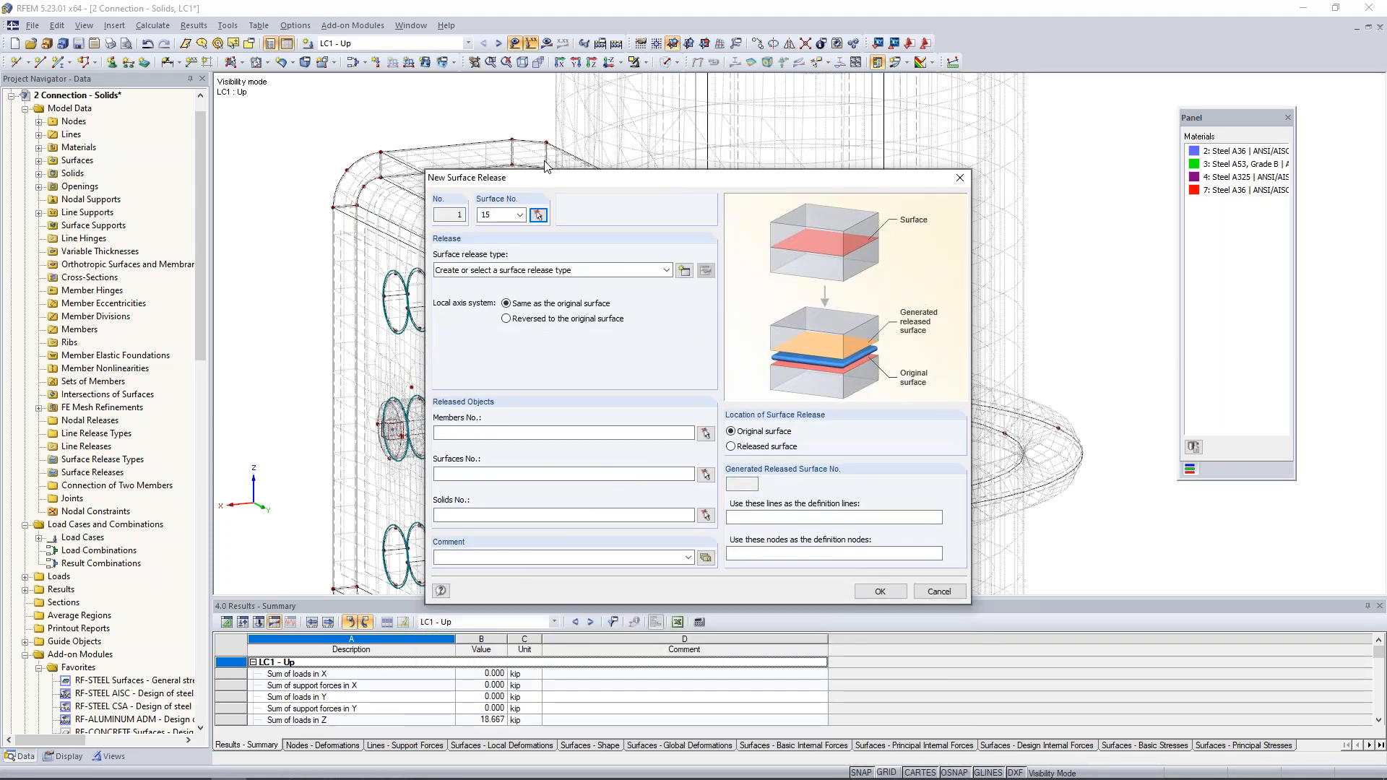
- Create a surface release type with uz released and the nonlinearity "Fixed if positive pz"
{"action": "left_click", "coordinate": [684, 271]}
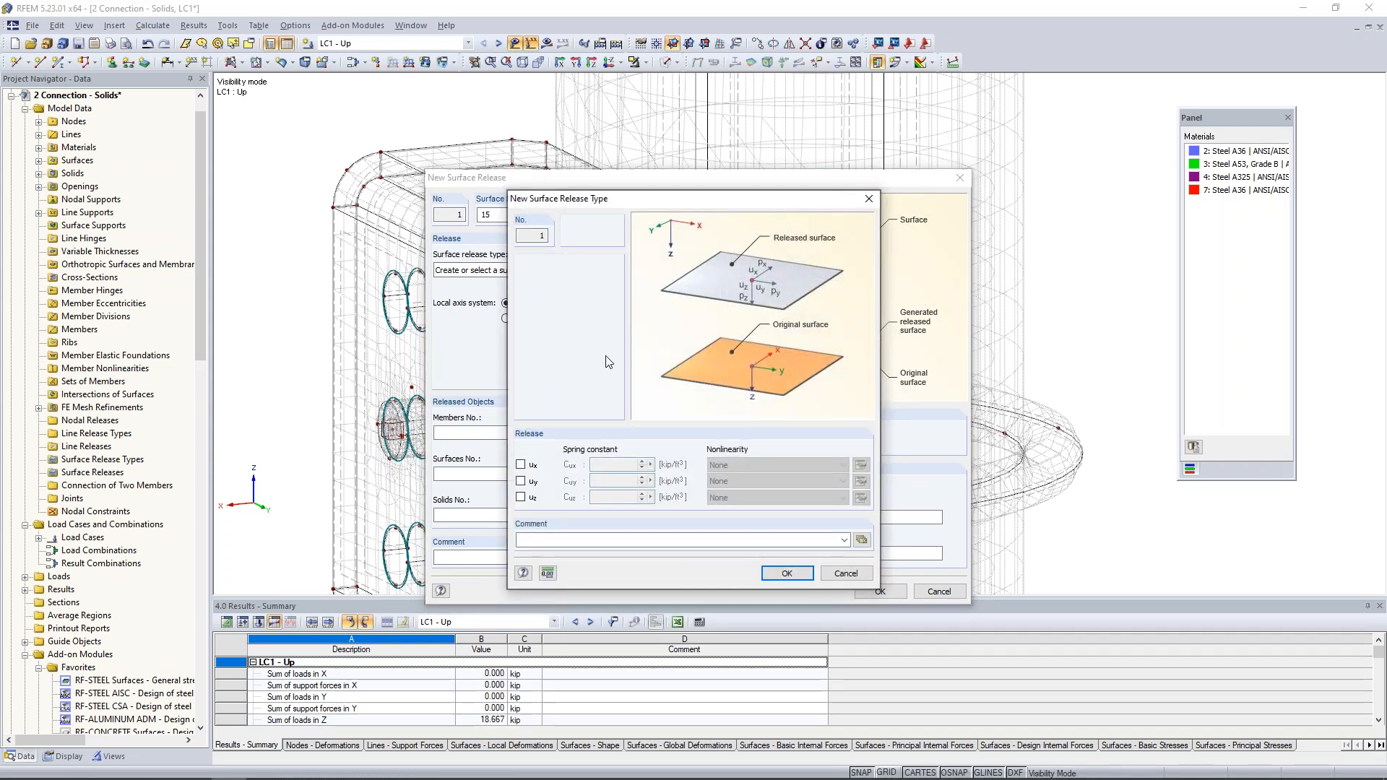
{"action": "left_click", "coordinate": [522, 498]}
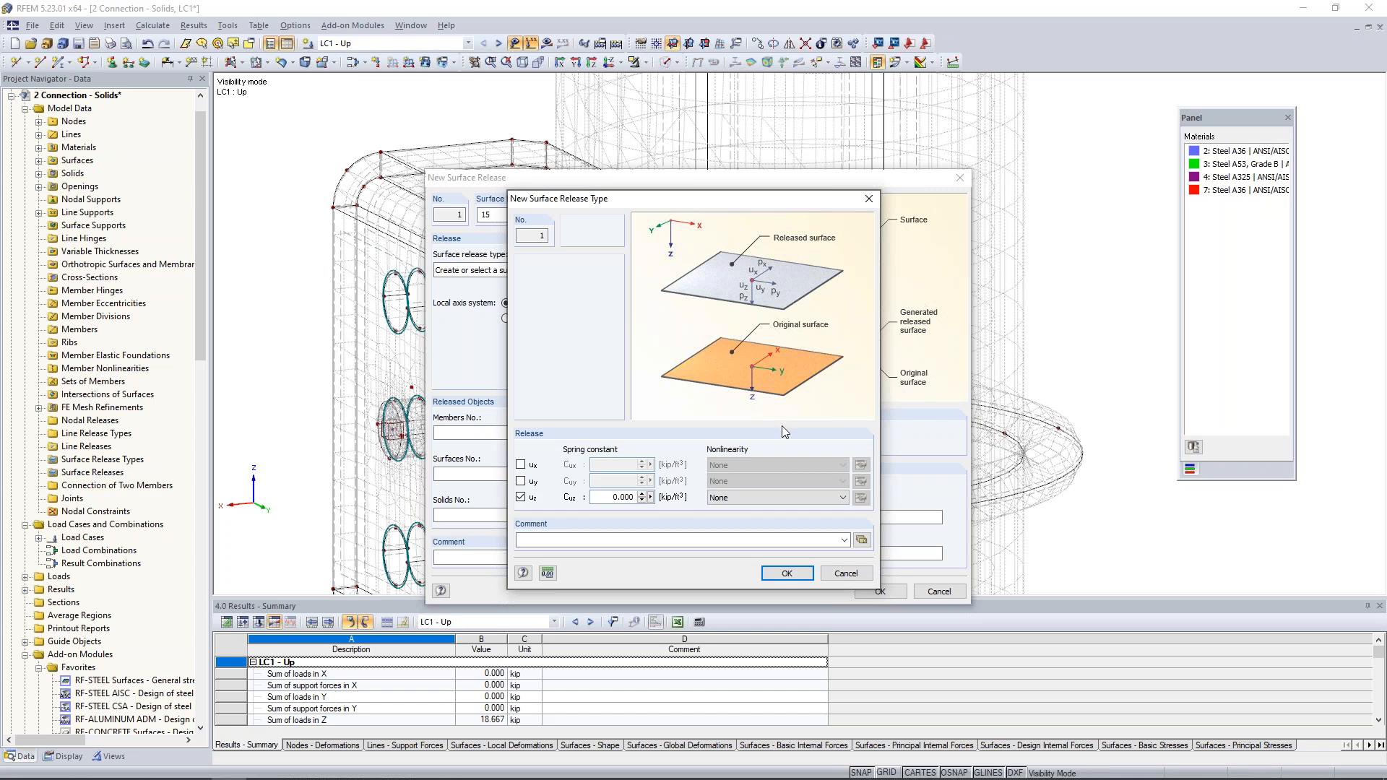
{"action": "left_click", "coordinate": [764, 499]}
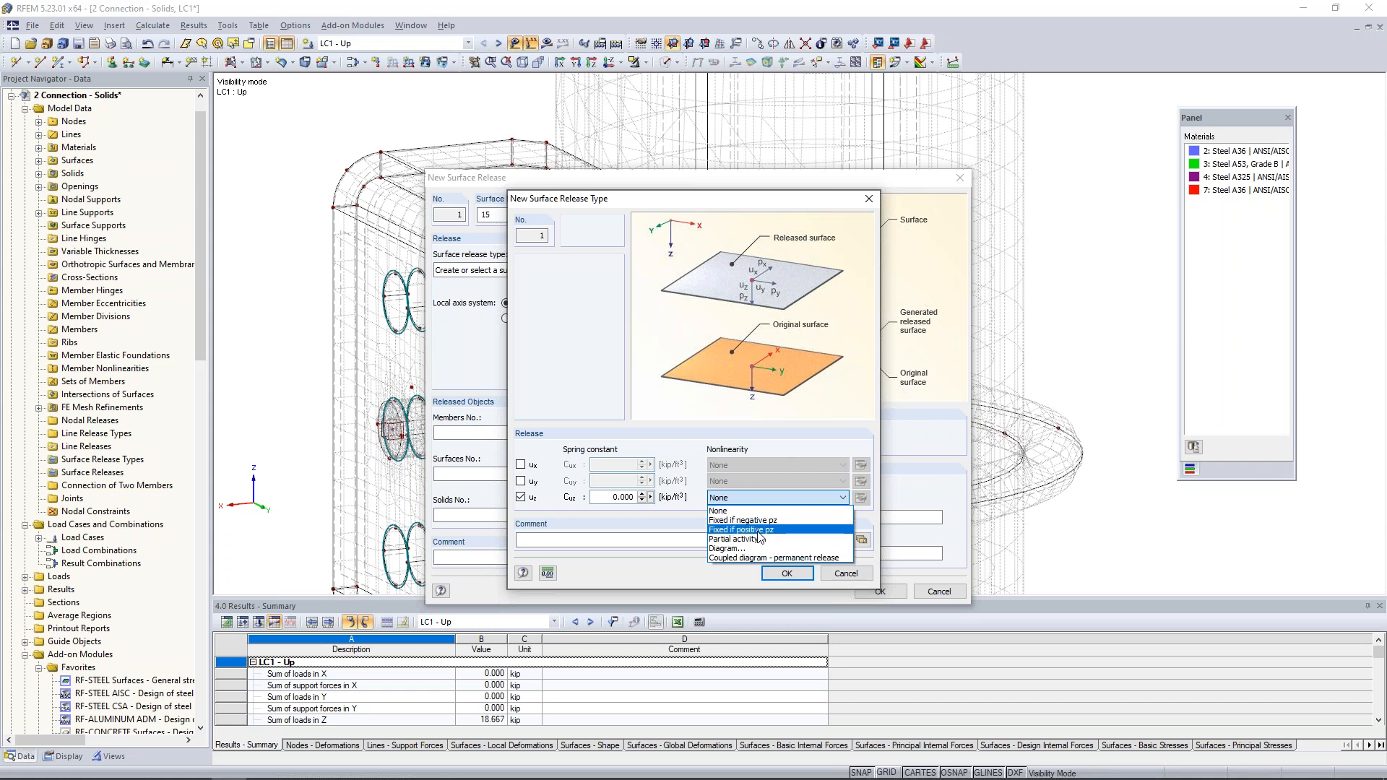
{"action": "left_click", "coordinate": [757, 530]}
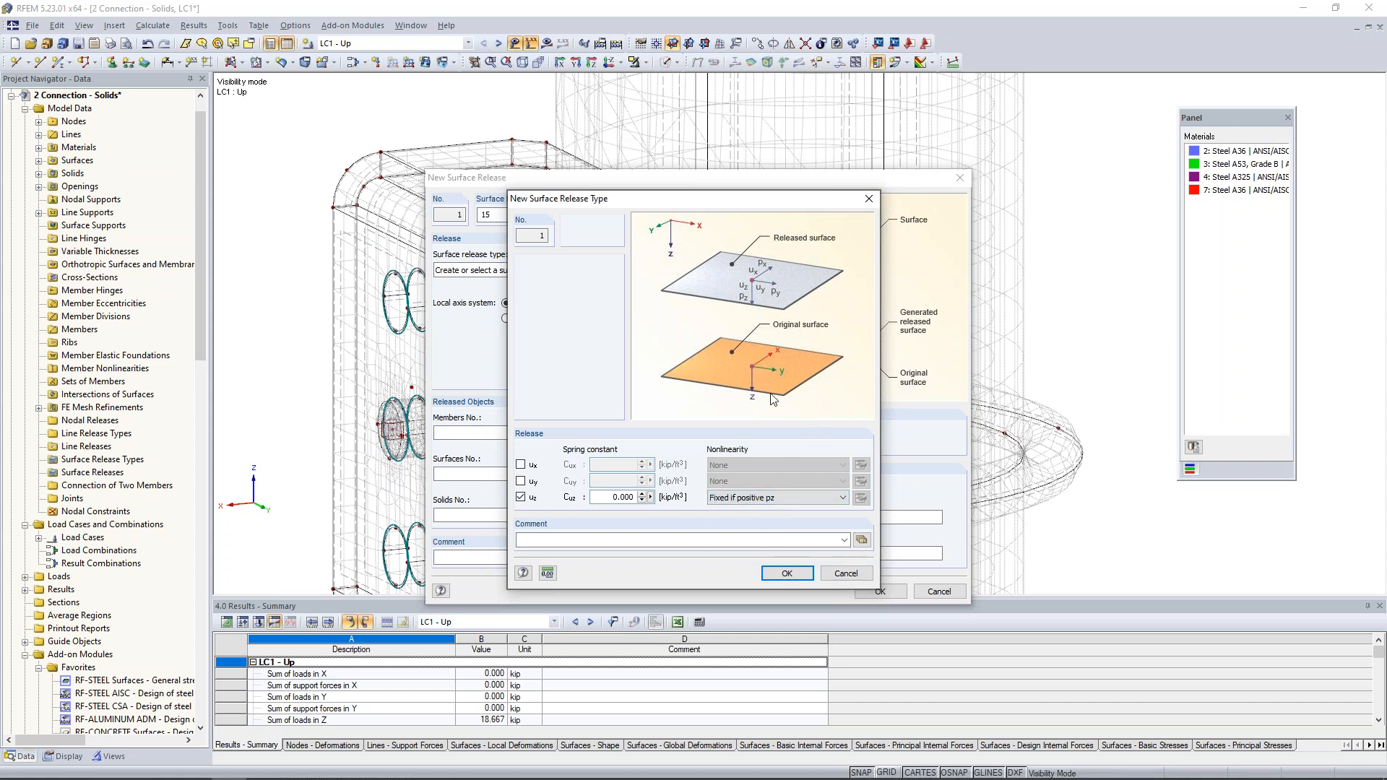
{"action": "left_click", "coordinate": [789, 573]}
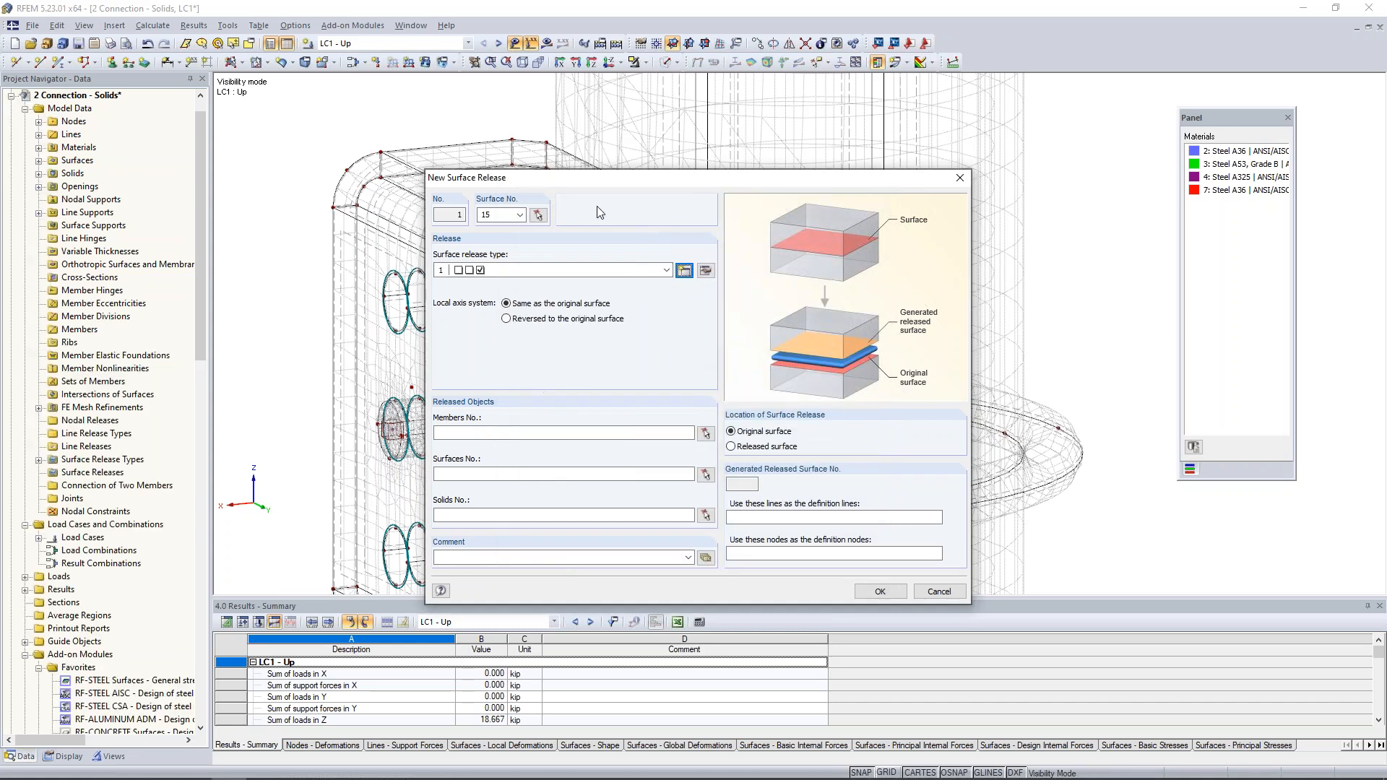
- Assign solid 2, the pipe, as the released object and create the surface release on surface 15
{"action": "left_click", "coordinate": [488, 514]}
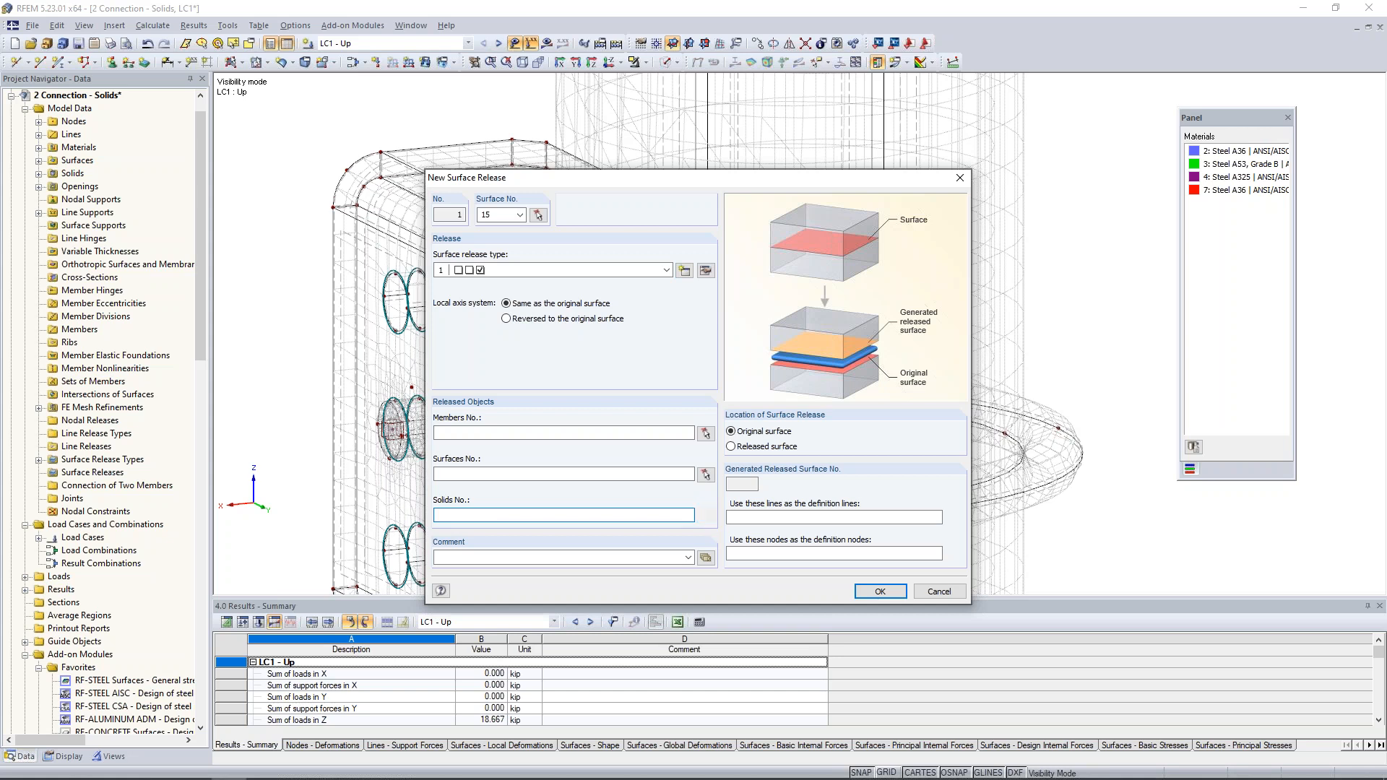
{"action": "left_click", "coordinate": [705, 515]}
{"action": "left_click", "coordinate": [791, 397]}
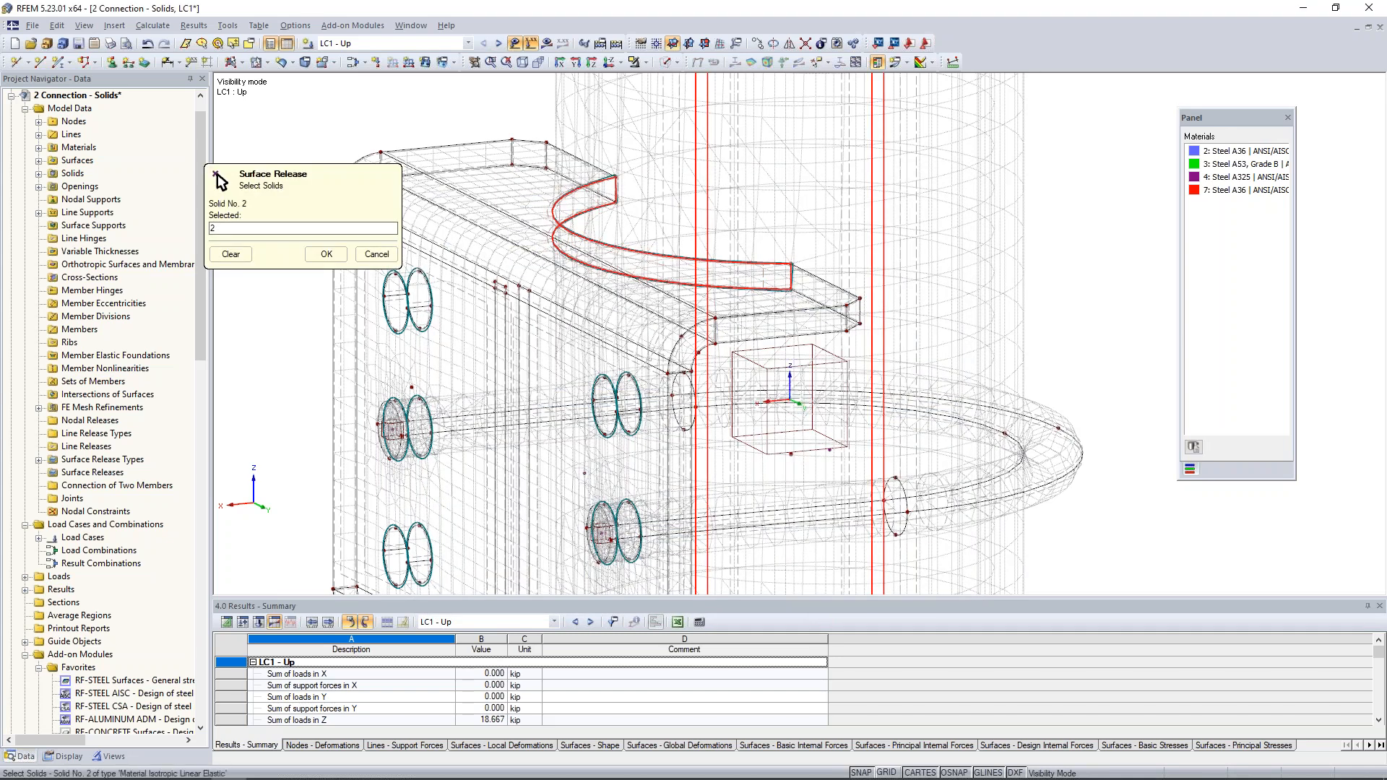
{"action": "left_click", "coordinate": [326, 254]}
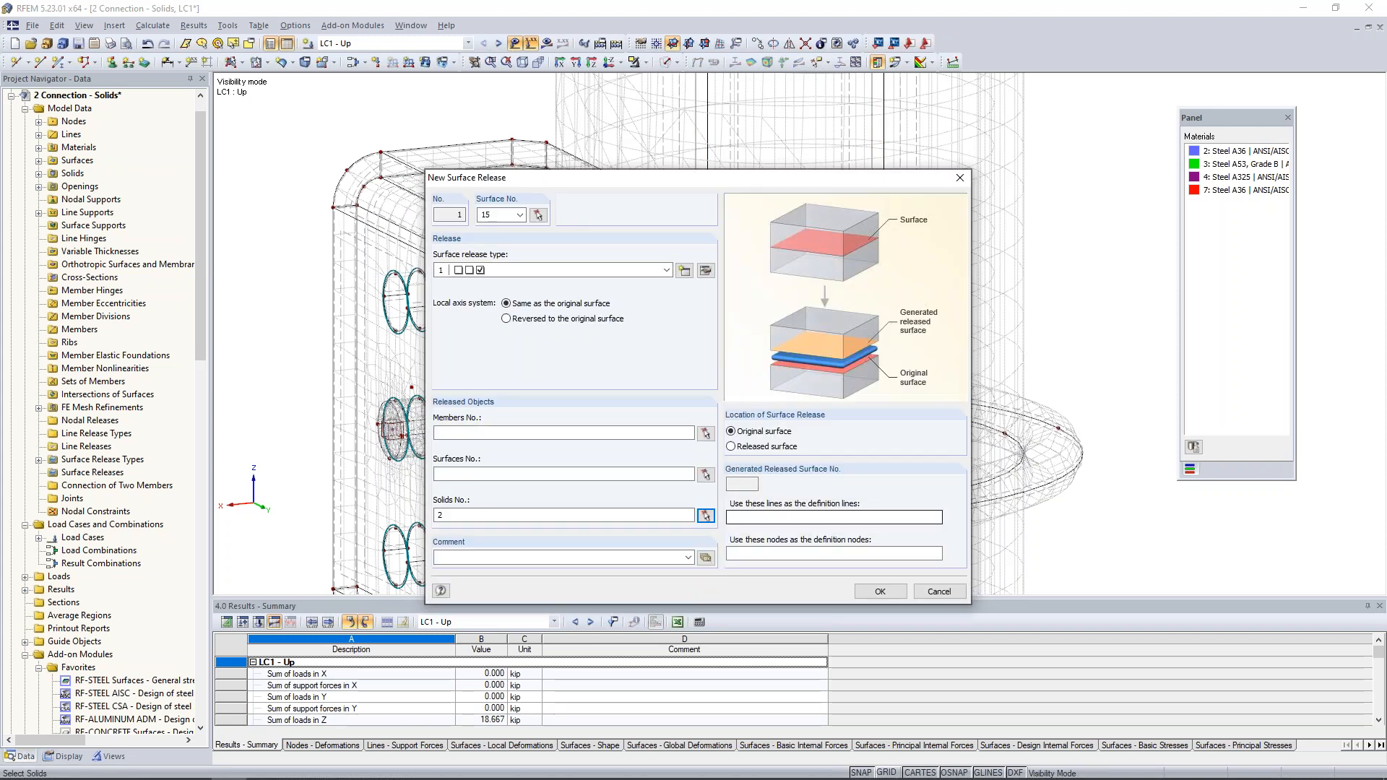
{"action": "left_click", "coordinate": [880, 590]}
{"action": "left_click", "coordinate": [672, 420]}
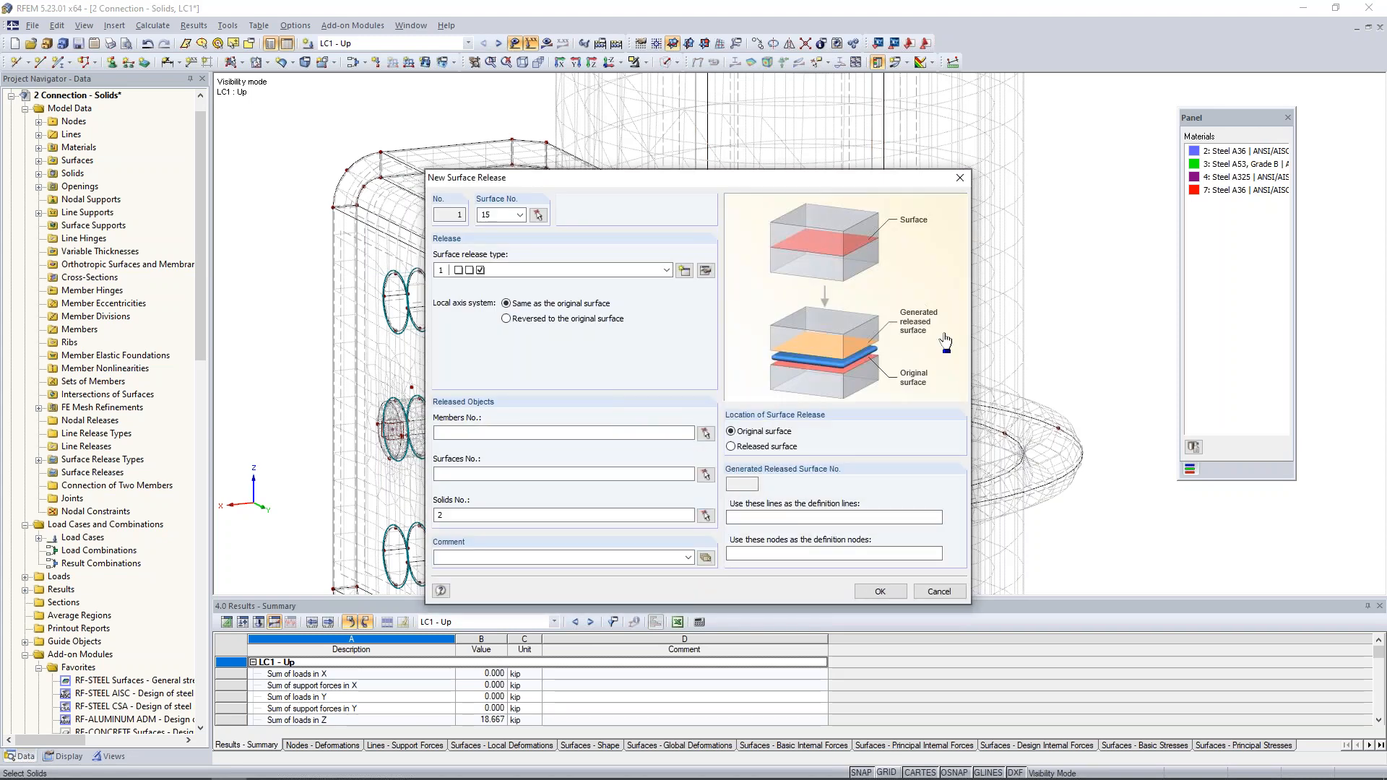
- Start a new surface release and assign it to surface 32, the curved contact surface between the lower plate flange and the pipe
{"action": "middle_click_drag", "start_coordinate": [1027, 328], "coordinate": [943, 356], "text": "ctrl"}
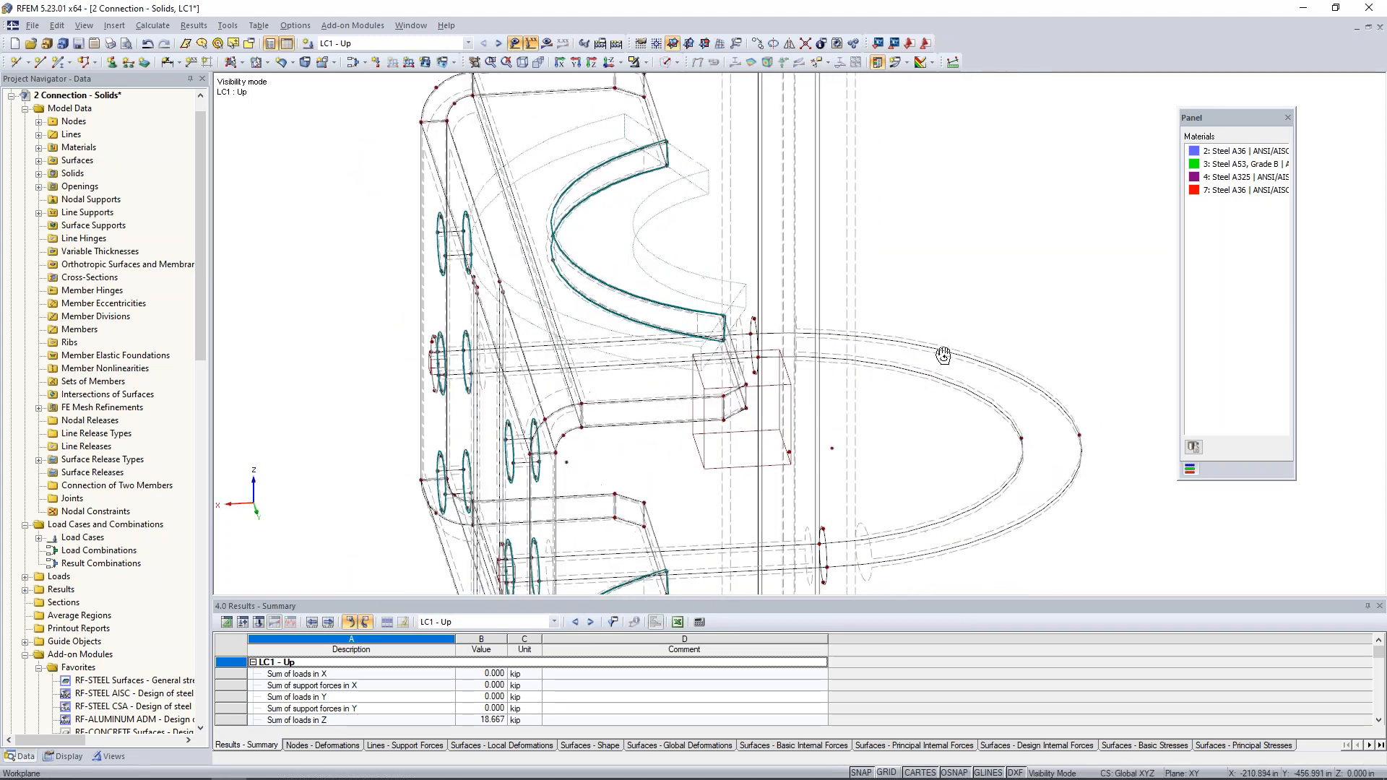
{"action": "scroll", "coordinate": [678, 267], "scroll_direction": "down", "scroll_amount": 1}
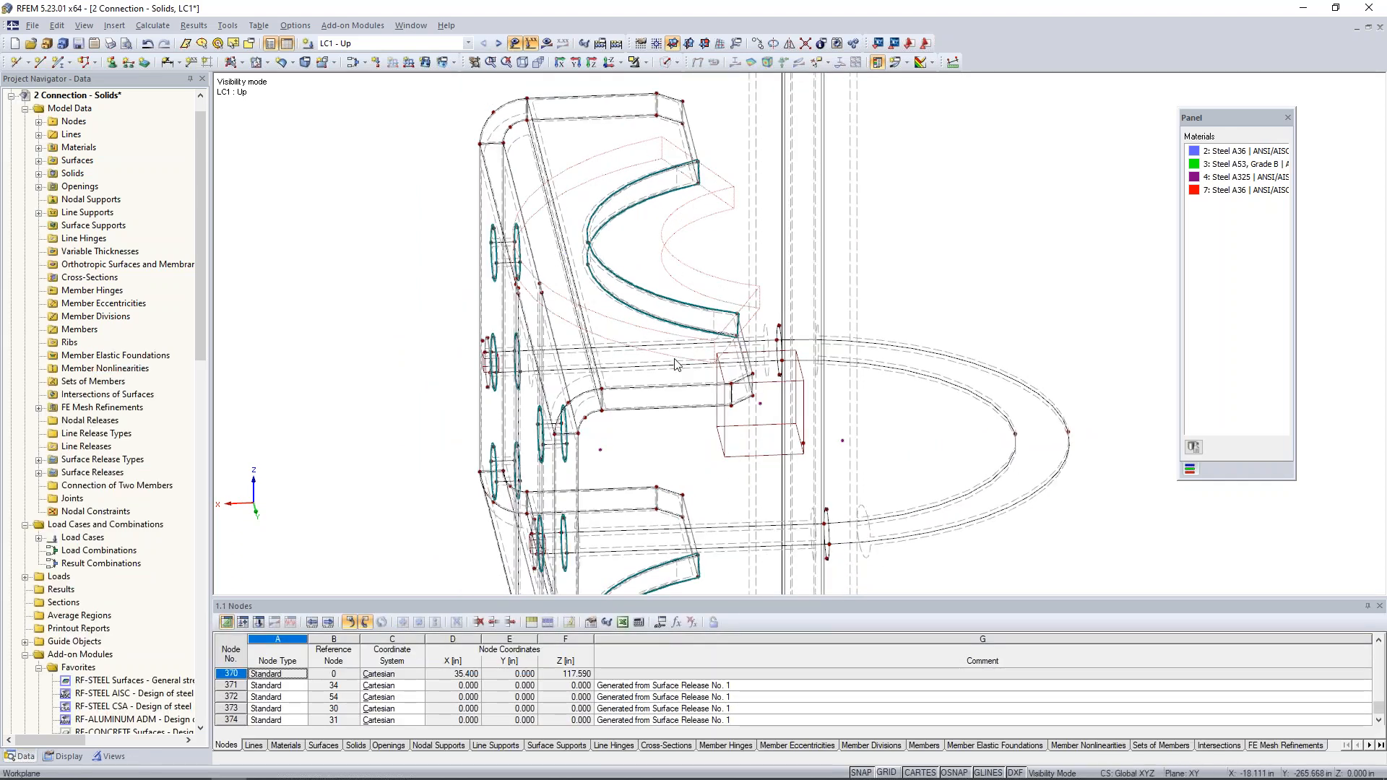
{"action": "scroll", "coordinate": [738, 276], "scroll_direction": "down", "scroll_amount": 2}
{"action": "middle_click_drag", "start_coordinate": [741, 531], "coordinate": [730, 351]}
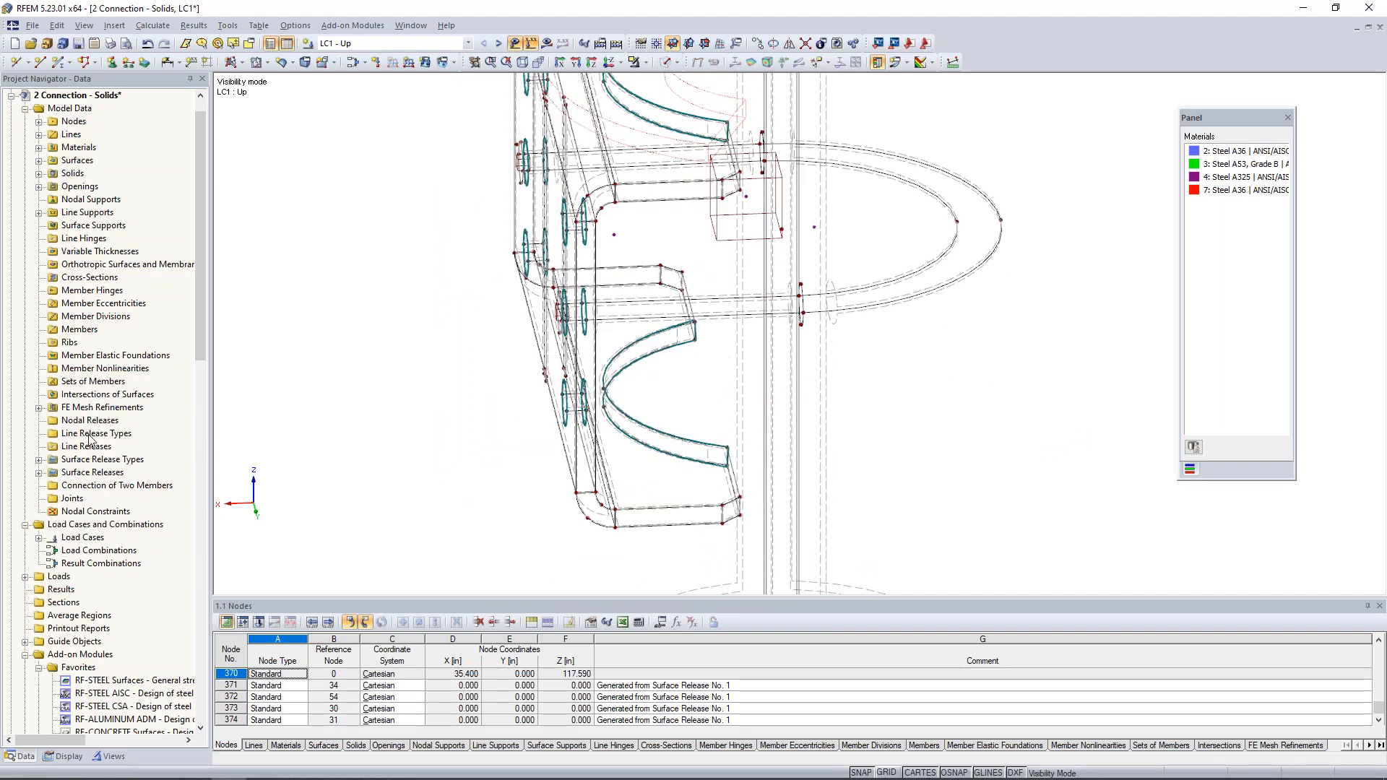
{"action": "right_click", "coordinate": [92, 472]}
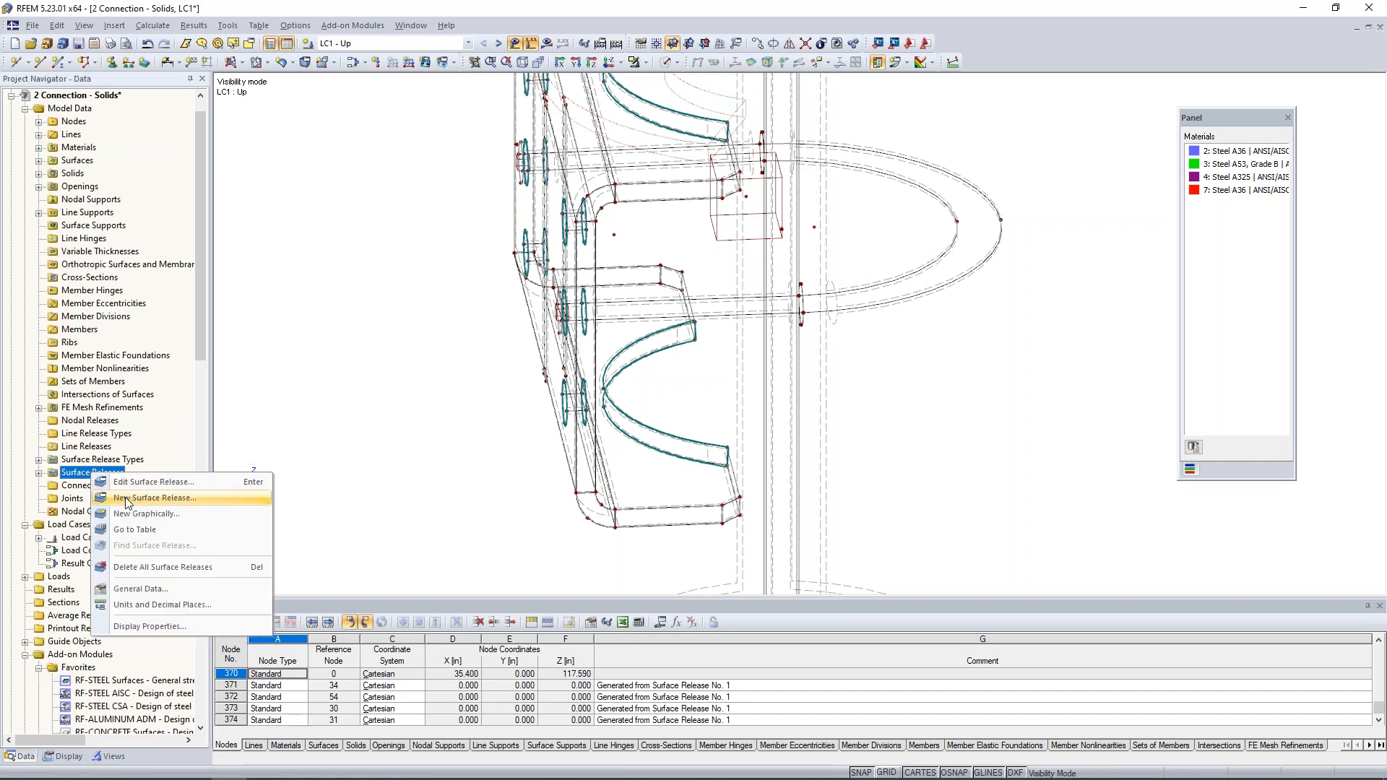
{"action": "left_click", "coordinate": [127, 499]}
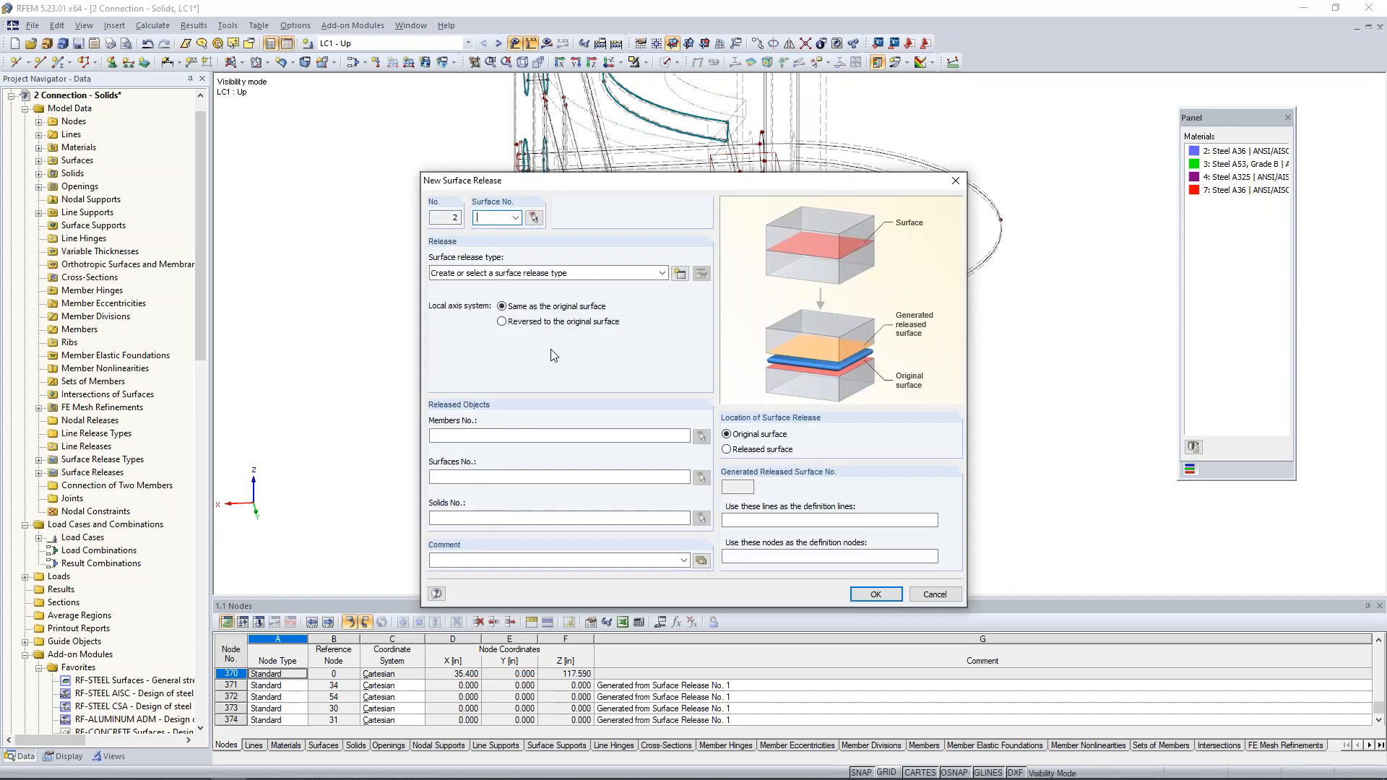
{"action": "left_click", "coordinate": [533, 218]}
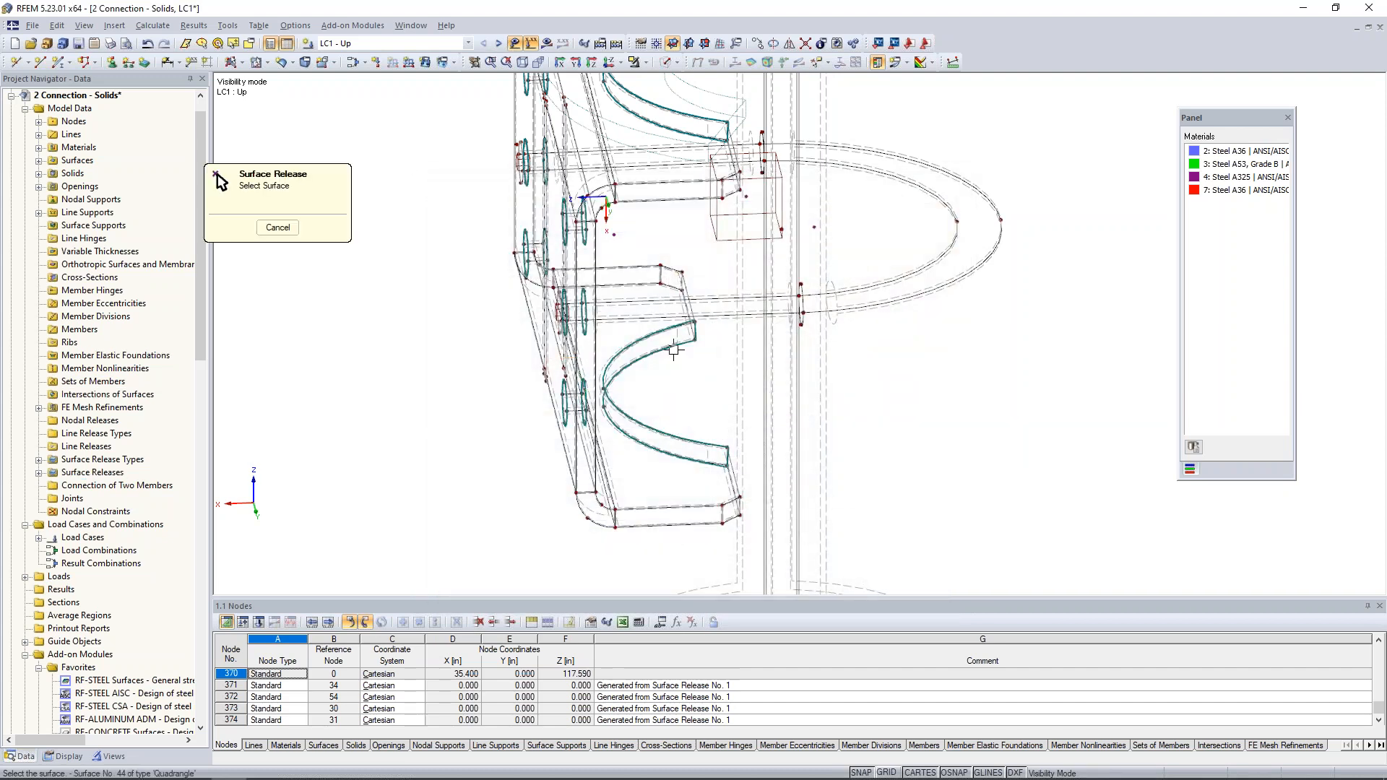
{"action": "left_click", "coordinate": [678, 336]}
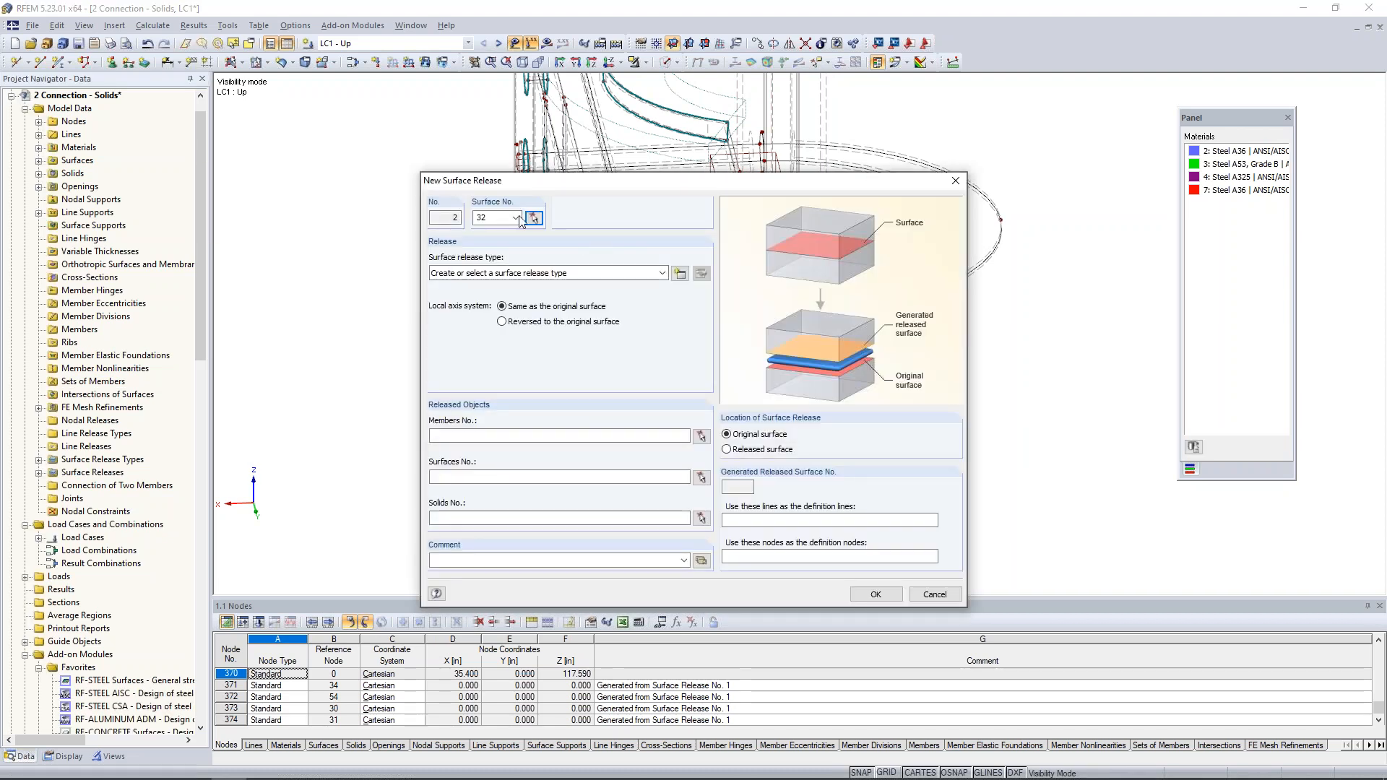
- Give the surface release on surface 32 release type 1 and solid 2 as the released object, and create it
{"action": "left_click", "coordinate": [617, 273]}
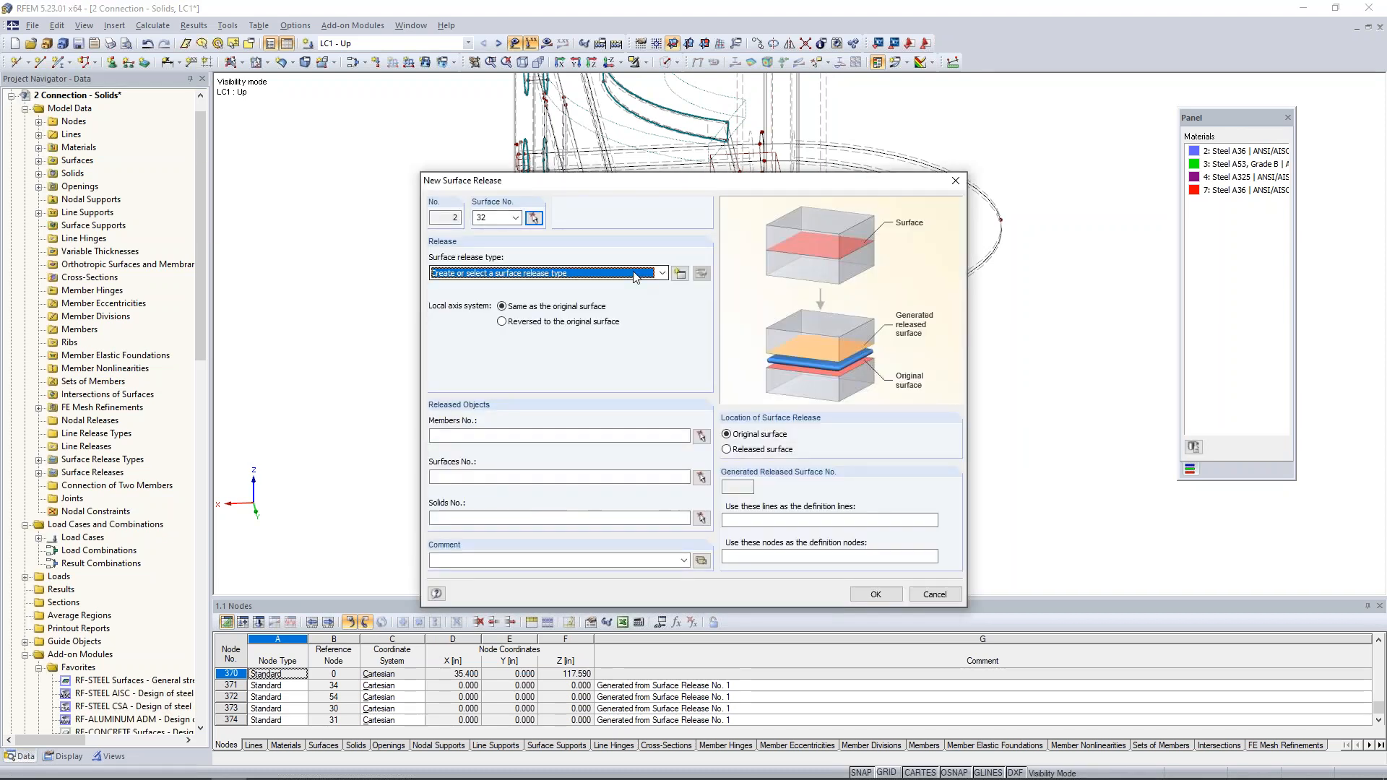
{"action": "left_click", "coordinate": [619, 299]}
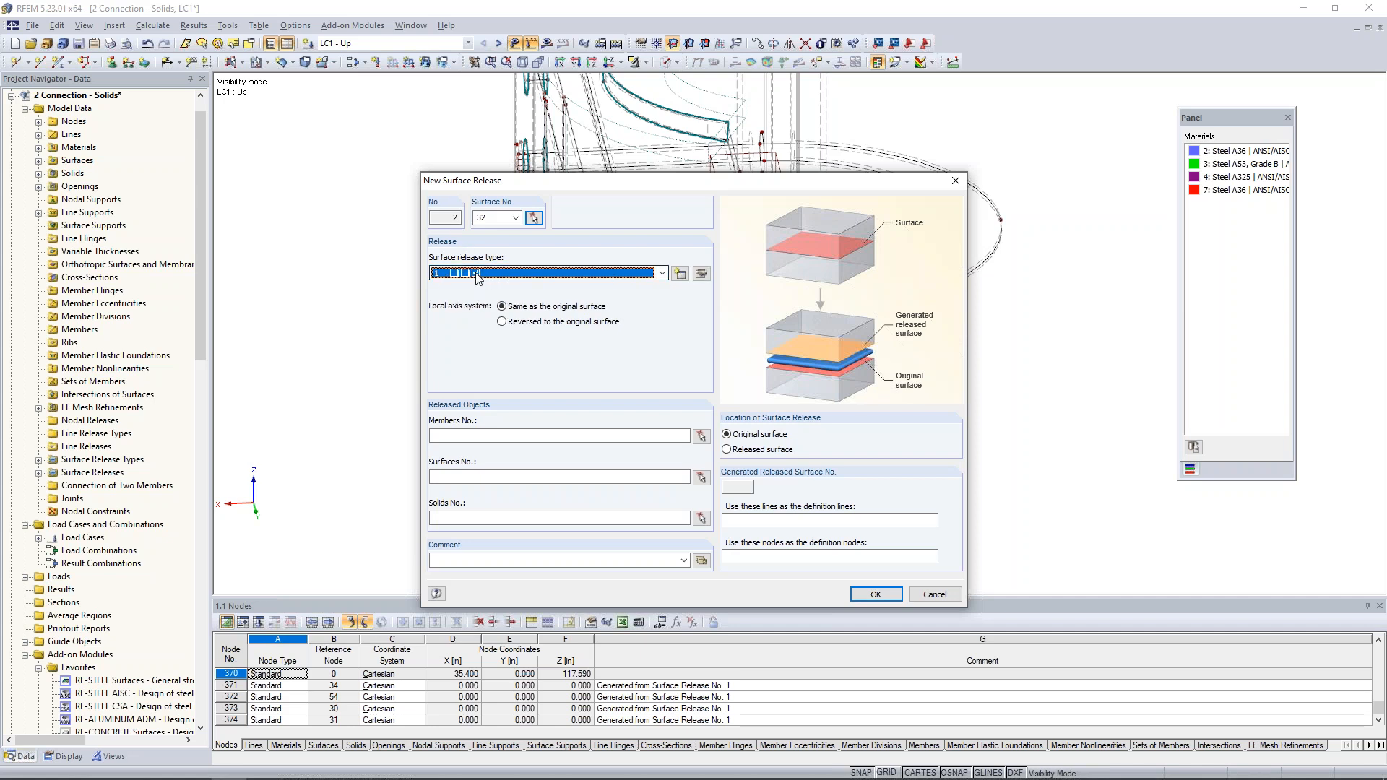
{"action": "left_click", "coordinate": [505, 518]}
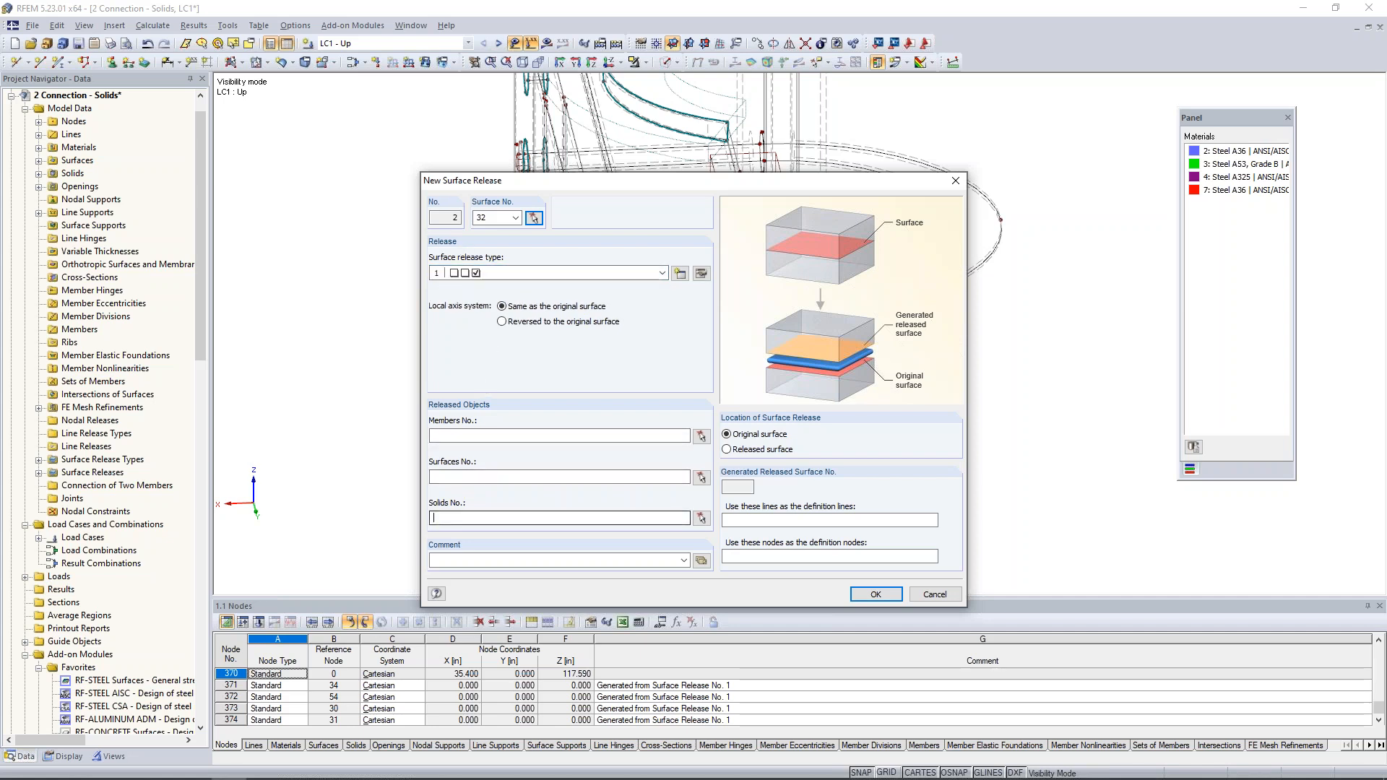
{"action": "type", "text": "2"}
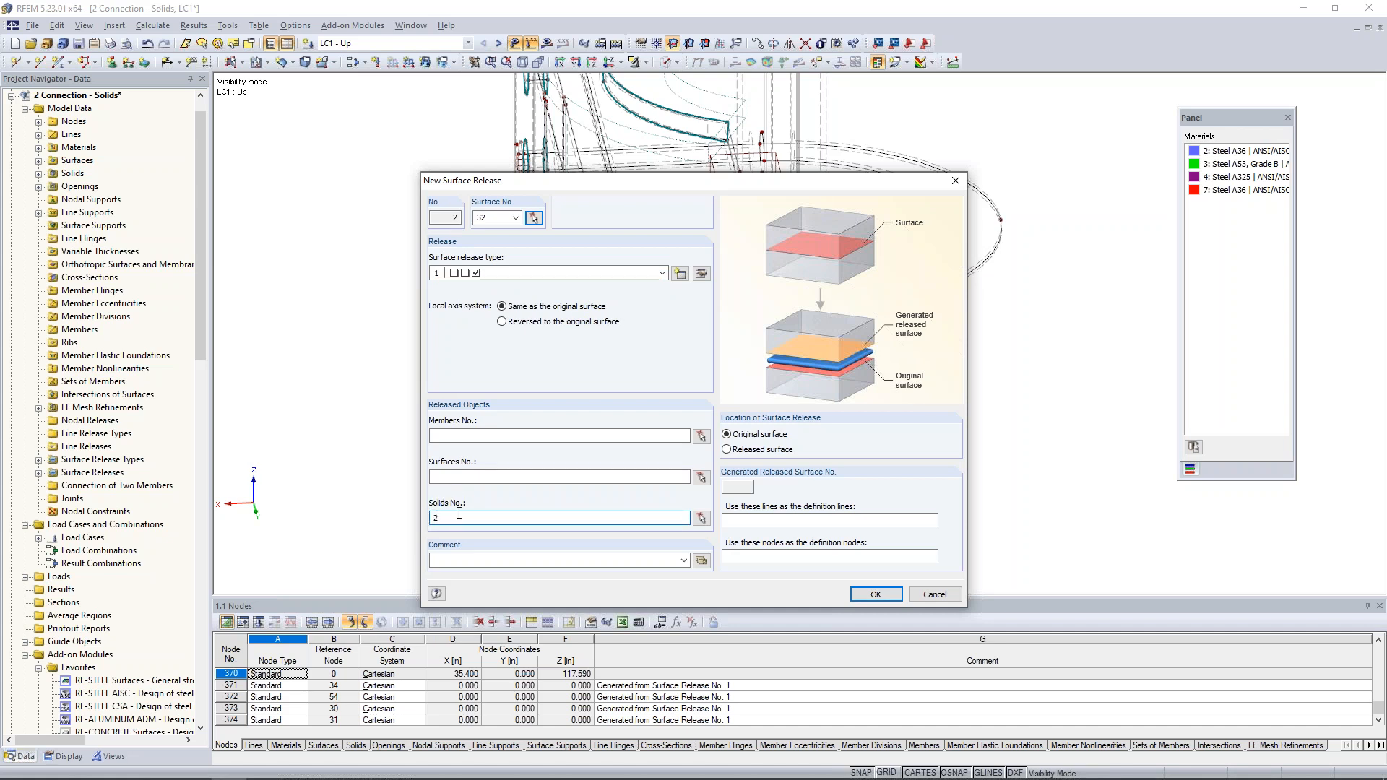
{"action": "left_click", "coordinate": [870, 594]}
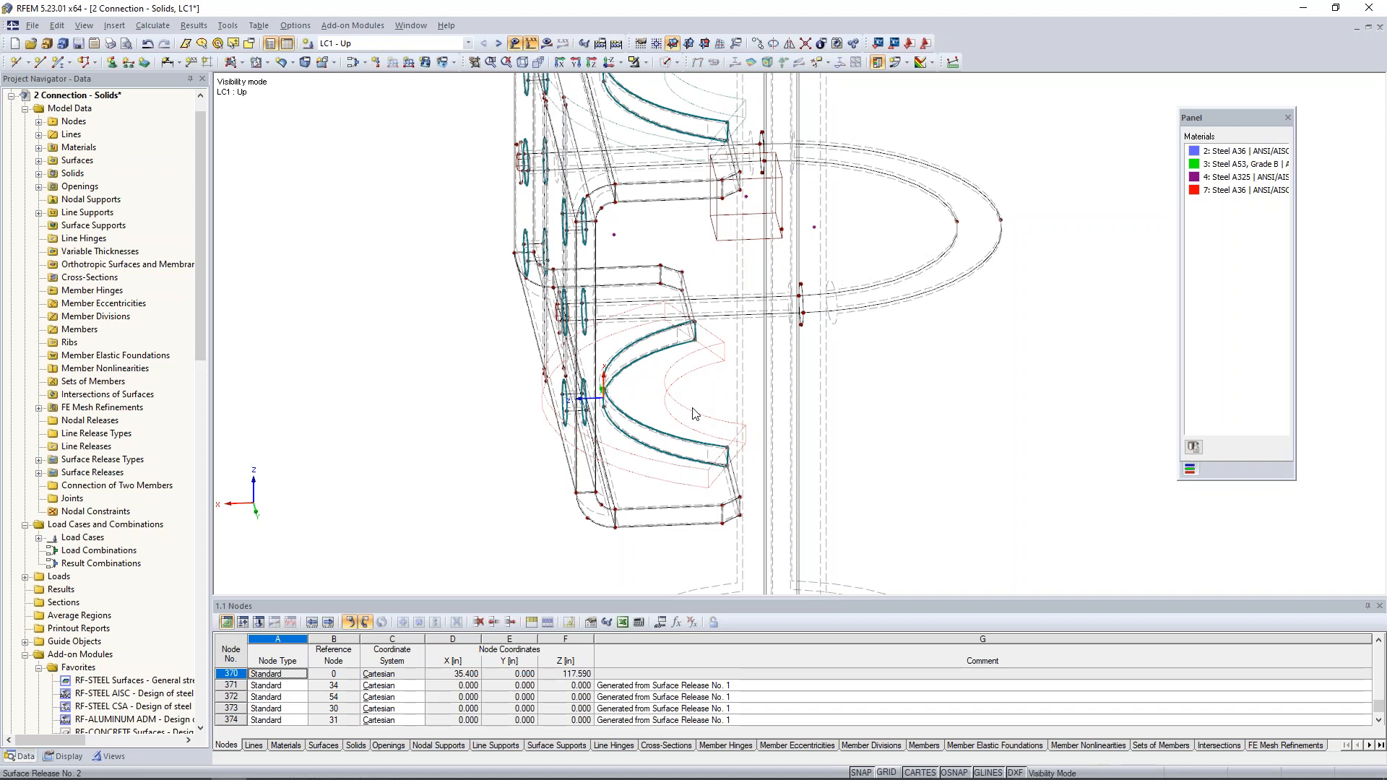
- Display the connection model as transparent solids around the U-bolt and pipe
{"action": "middle_click_drag", "start_coordinate": [980, 414], "coordinate": [931, 413], "text": "ctrl"}
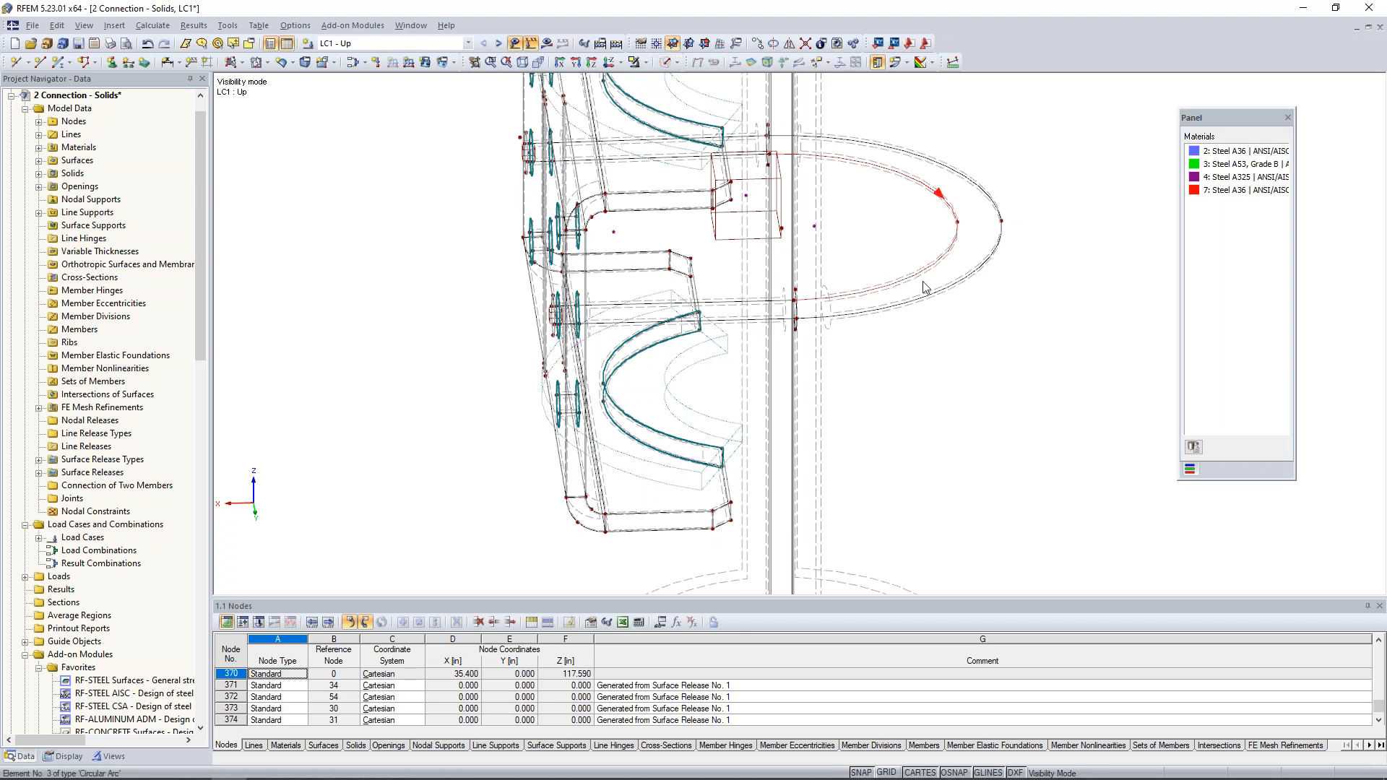
{"action": "left_click", "coordinate": [667, 63]}
{"action": "left_click", "coordinate": [692, 110]}
{"action": "middle_click_drag", "start_coordinate": [998, 383], "coordinate": [998, 341], "text": "ctrl"}
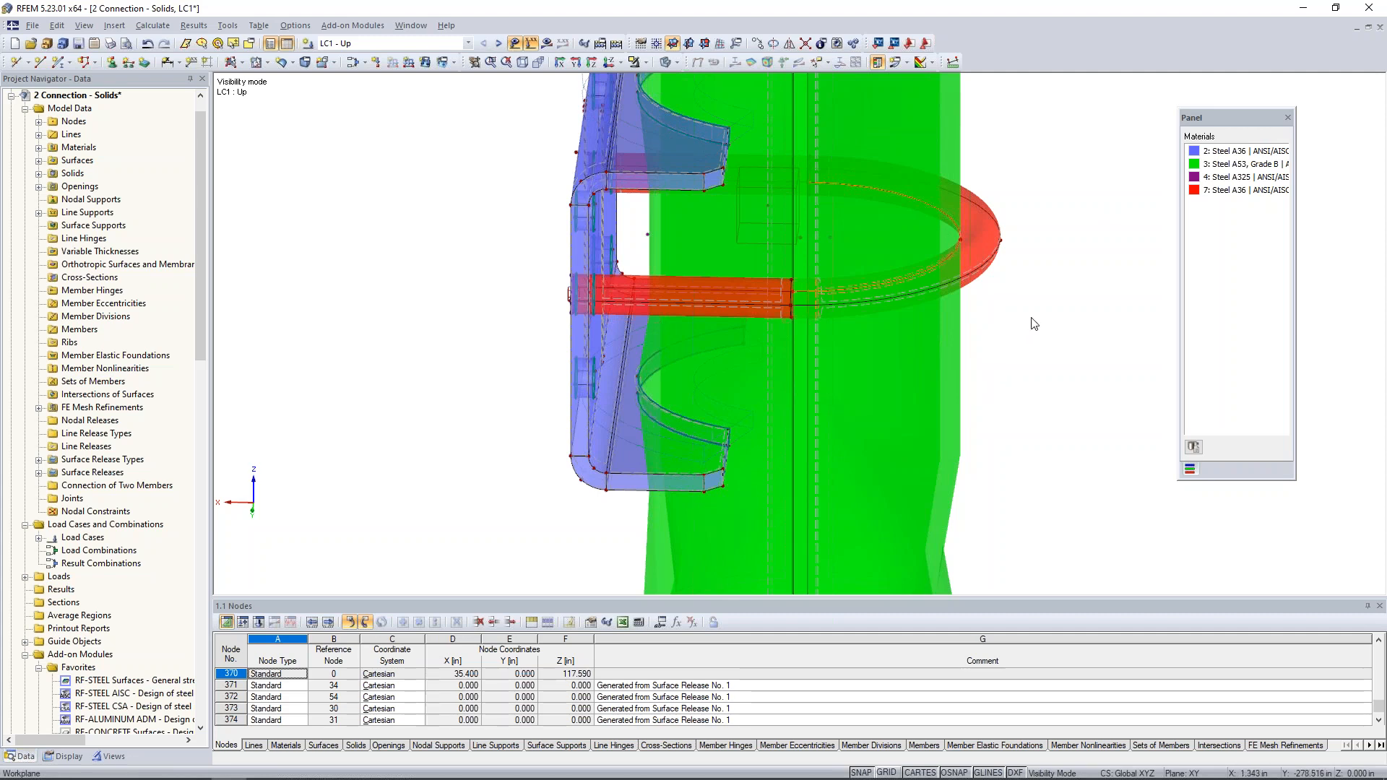
- Isolate the selected U-bolt contact arc and show the hidden objects in the background
{"action": "left_click", "coordinate": [645, 62]}
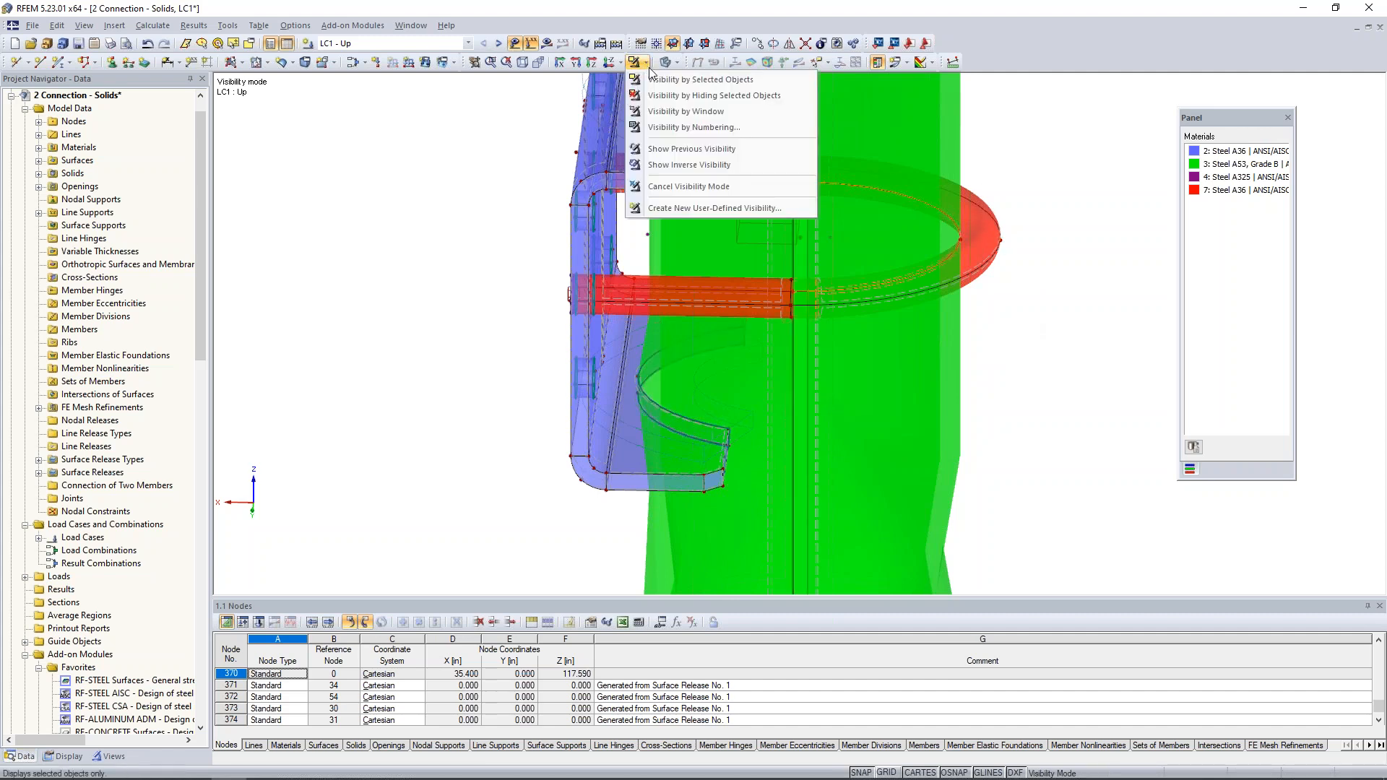
{"action": "left_click", "coordinate": [689, 81]}
{"action": "right_click", "coordinate": [759, 224]}
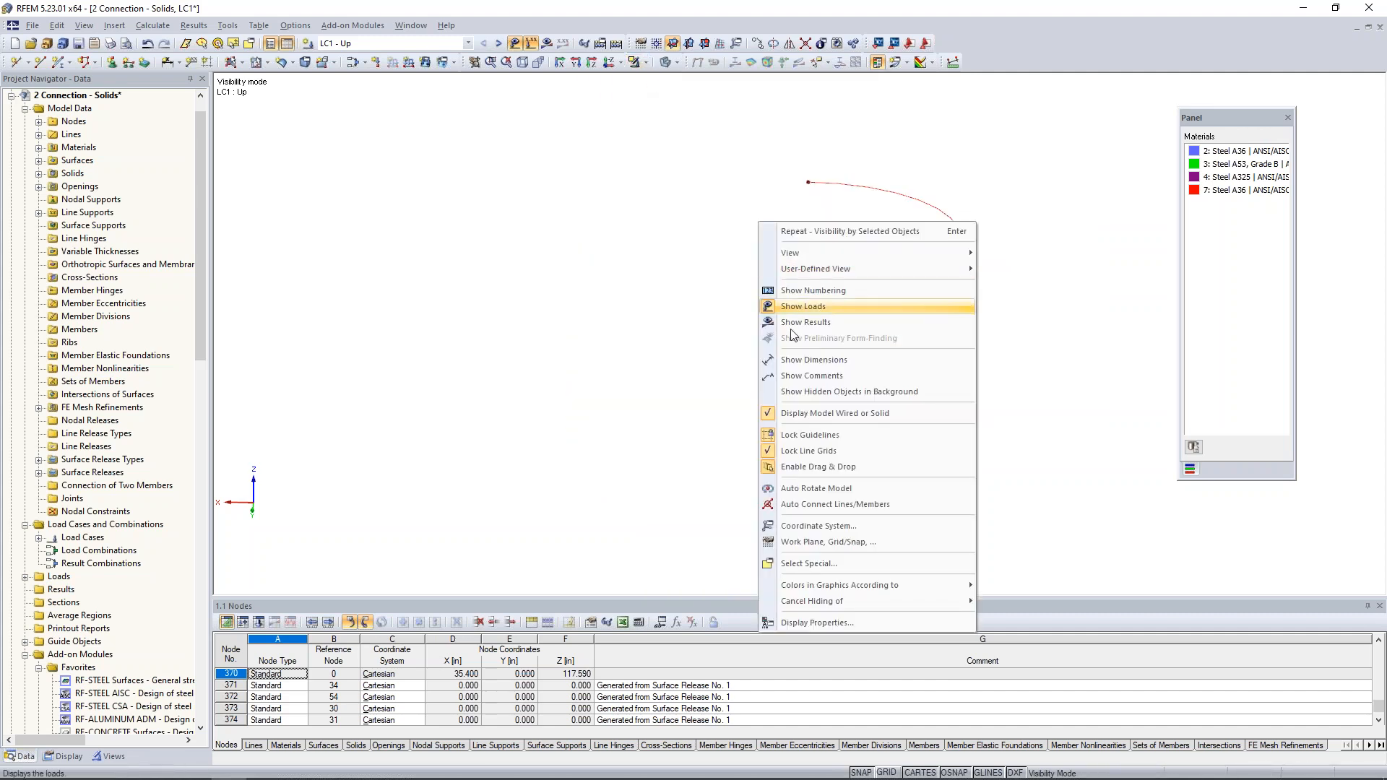
{"action": "left_click", "coordinate": [794, 394]}
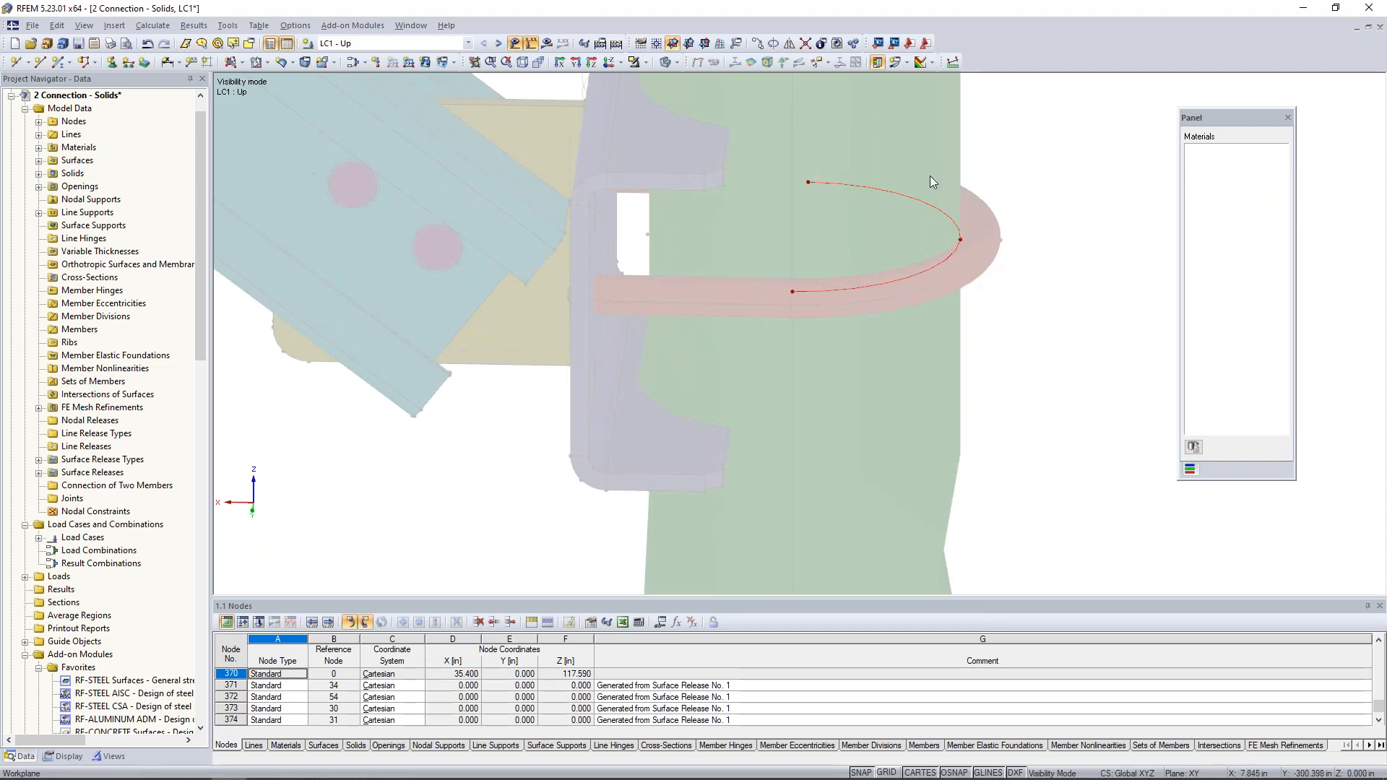
- Turn on the local axis systems of the isolated U-bolt contact arc
{"action": "right_click", "coordinate": [907, 197]}
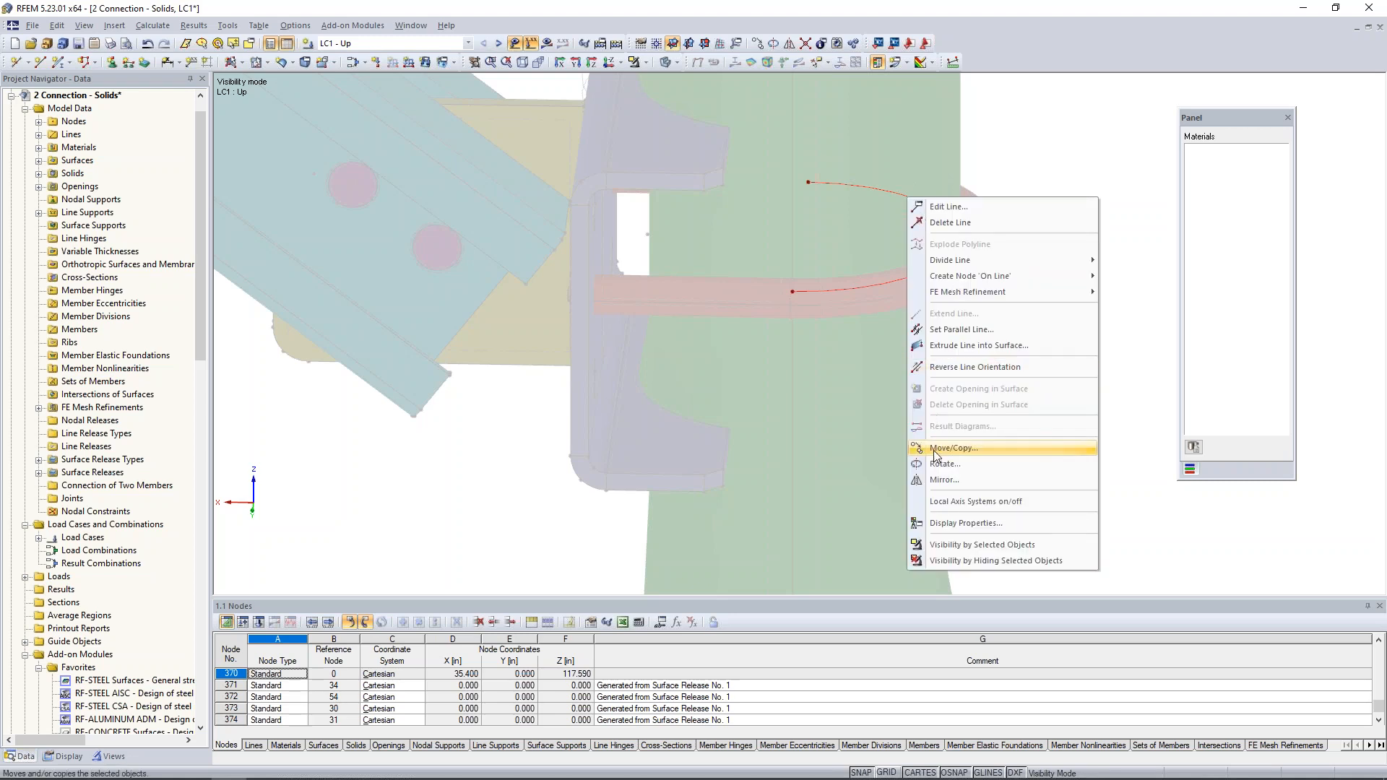
{"action": "left_click", "coordinate": [947, 500]}
{"action": "middle_click_drag", "start_coordinate": [1011, 296], "coordinate": [1098, 269]}
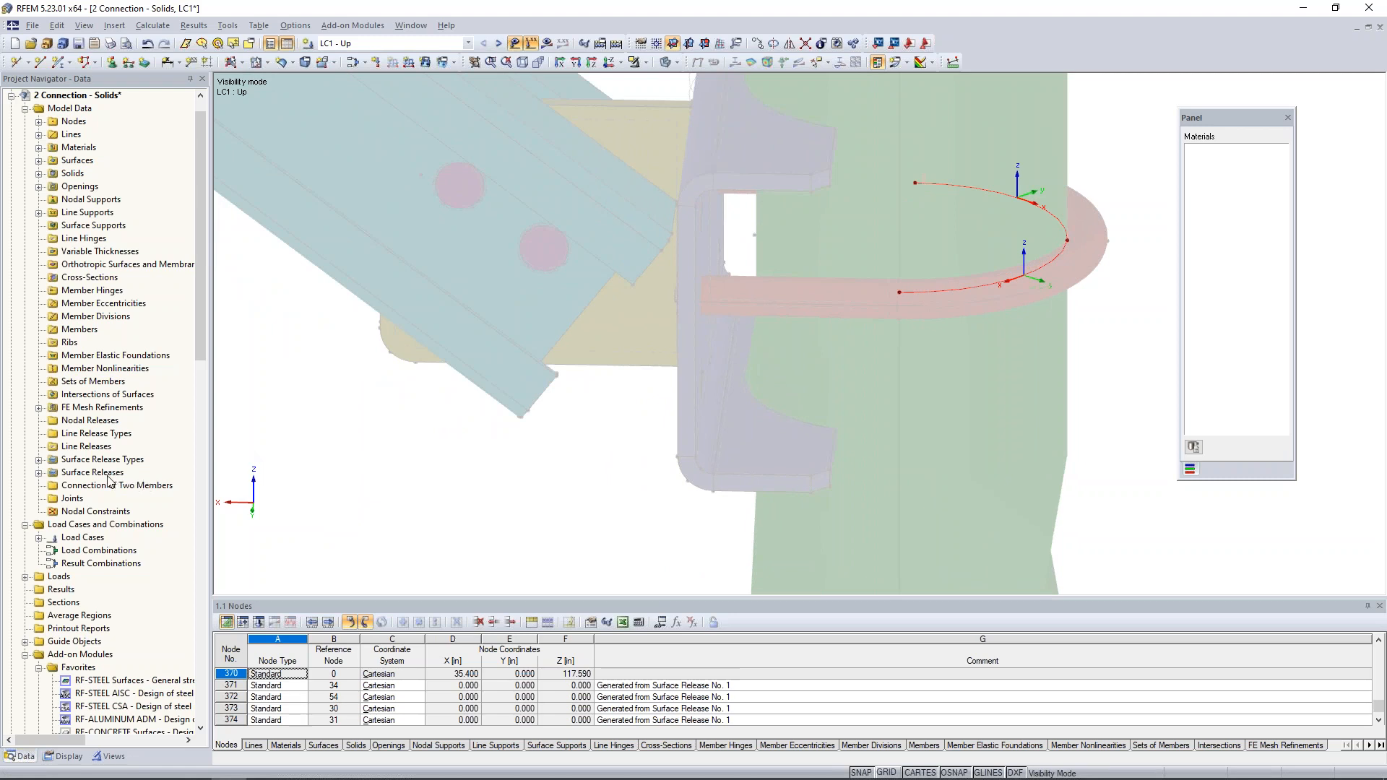
- Start a new line release and assign it to line 3, the inner arc where the U-bolt touches the pipe
{"action": "right_click", "coordinate": [102, 448]}
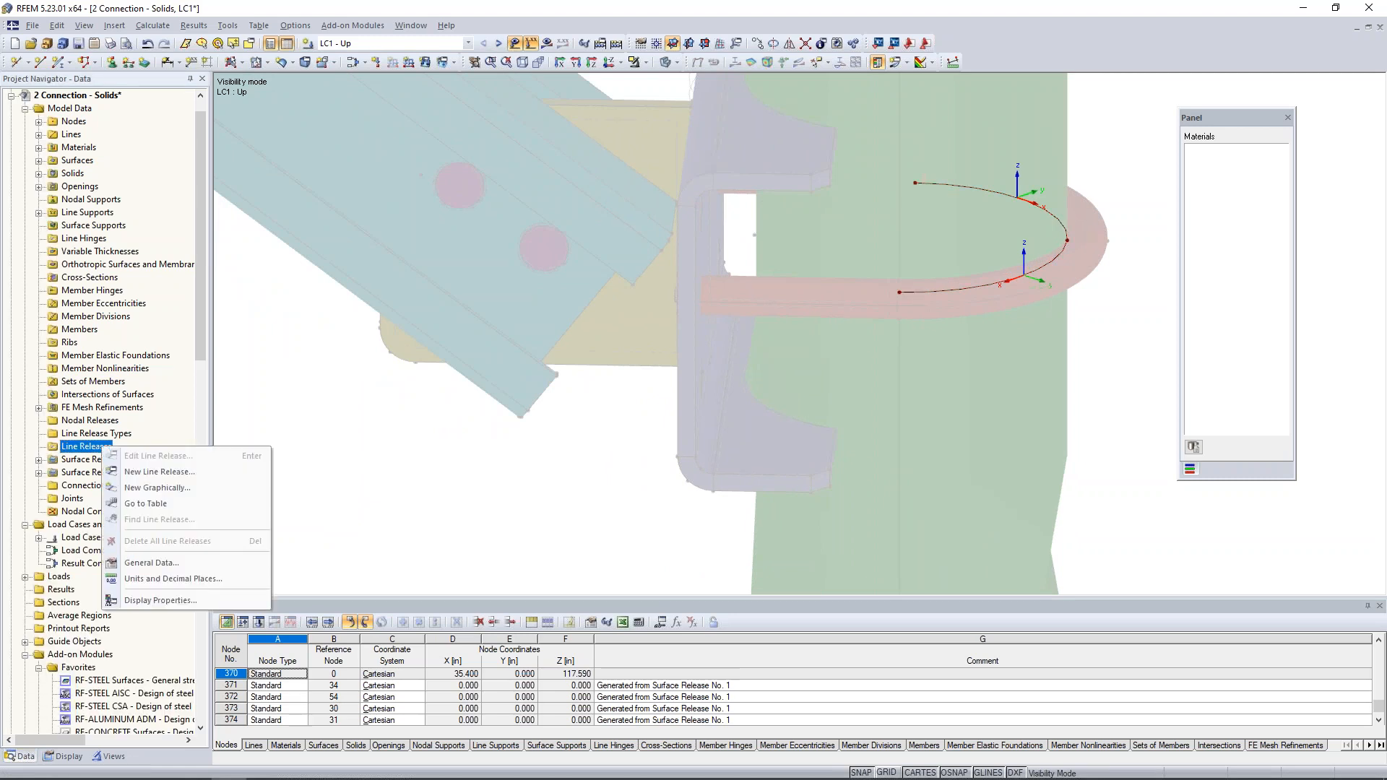
{"action": "left_click", "coordinate": [151, 473]}
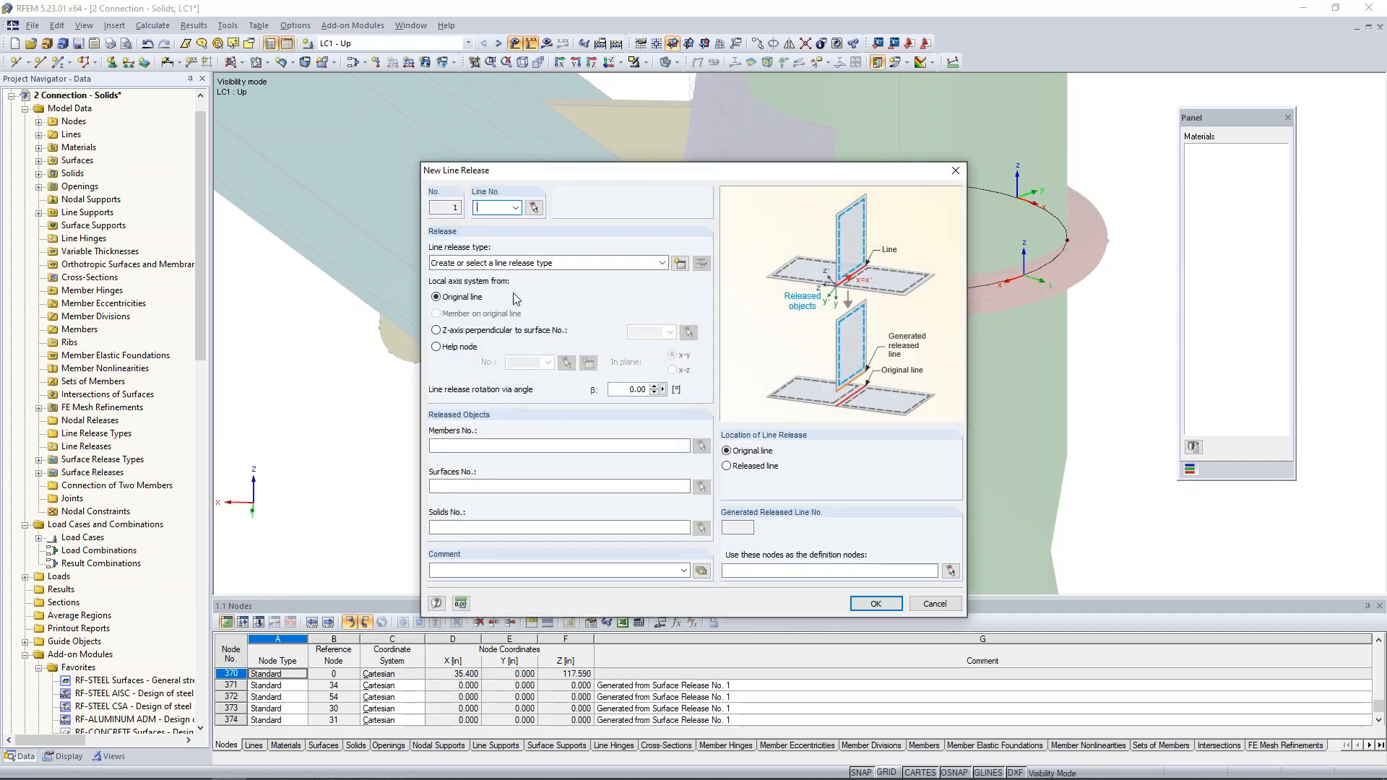
{"action": "left_click", "coordinate": [537, 212]}
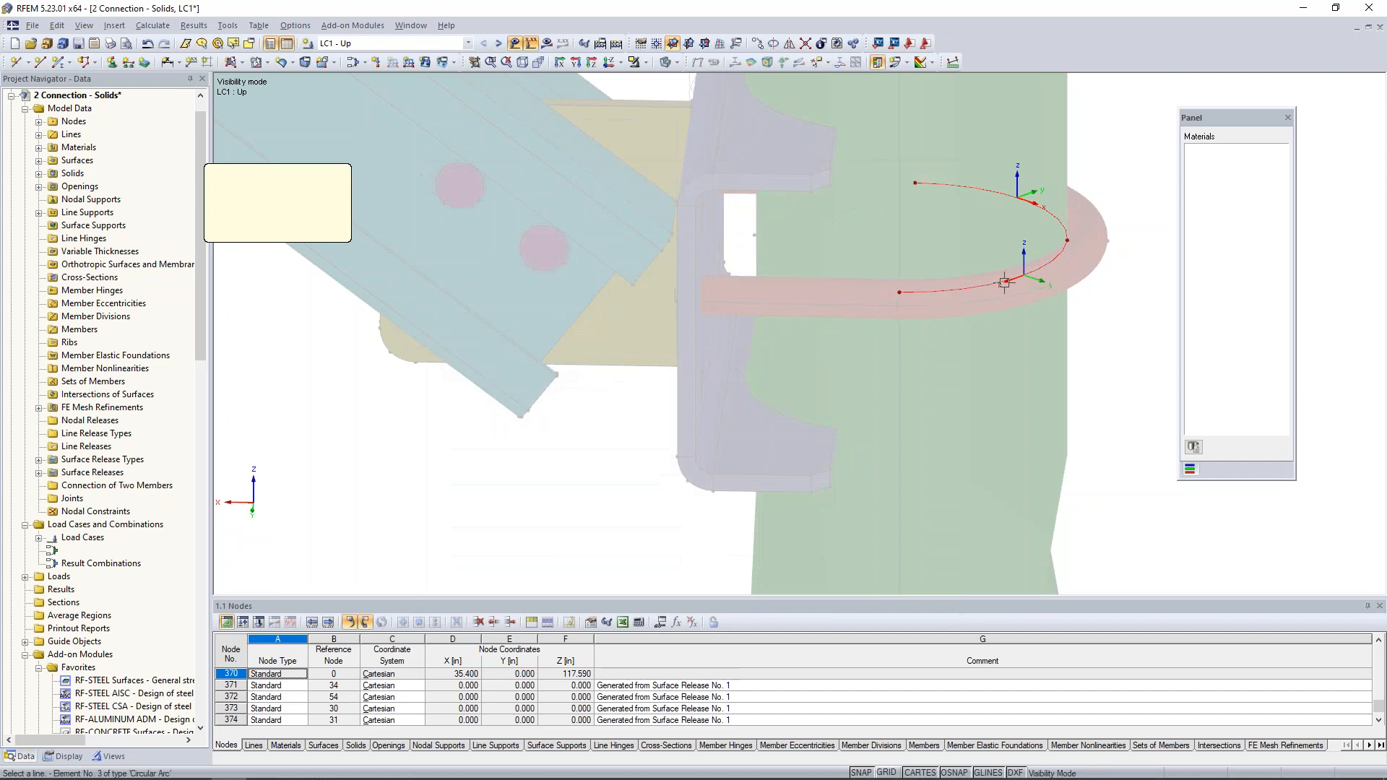
{"action": "left_click", "coordinate": [938, 289]}
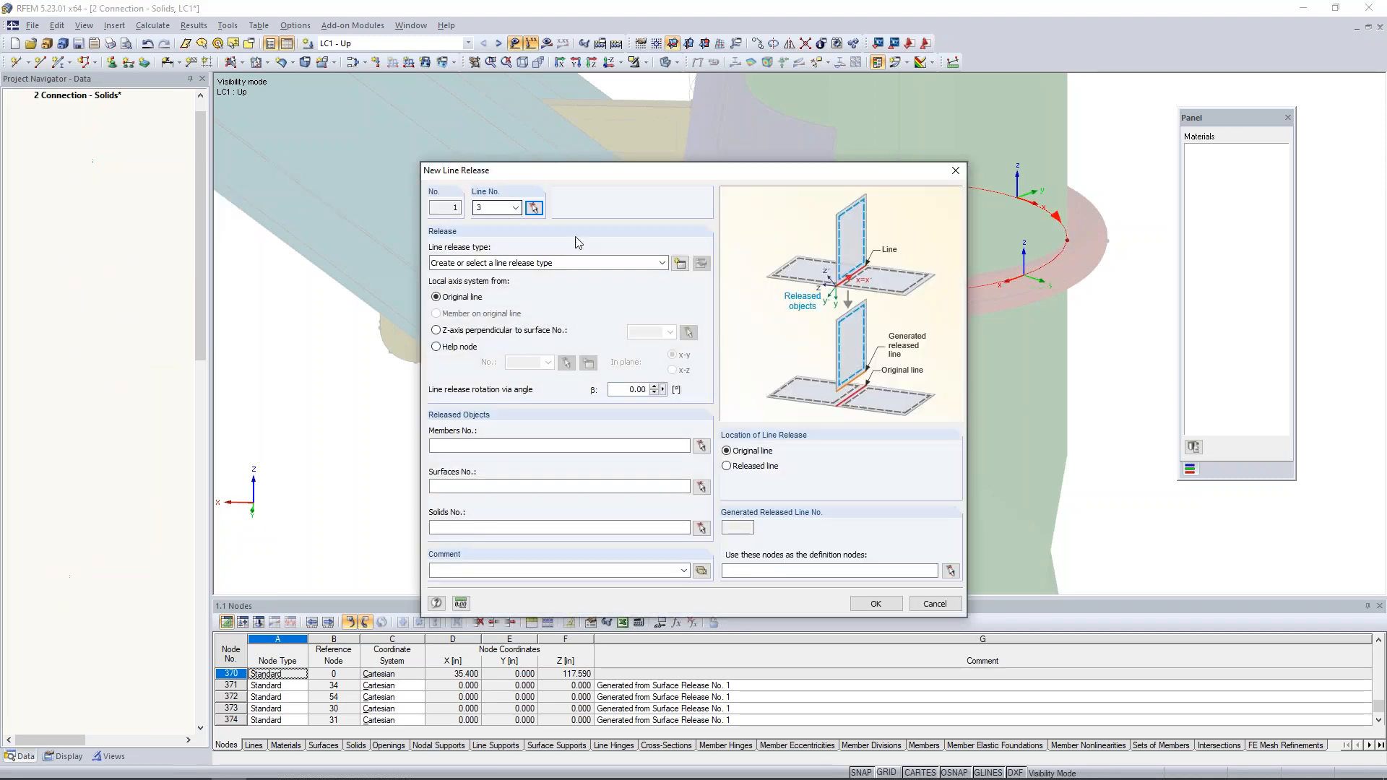
- Start a new line release type with ux, uy, uz and the rotation φx released
{"action": "left_click", "coordinate": [678, 267]}
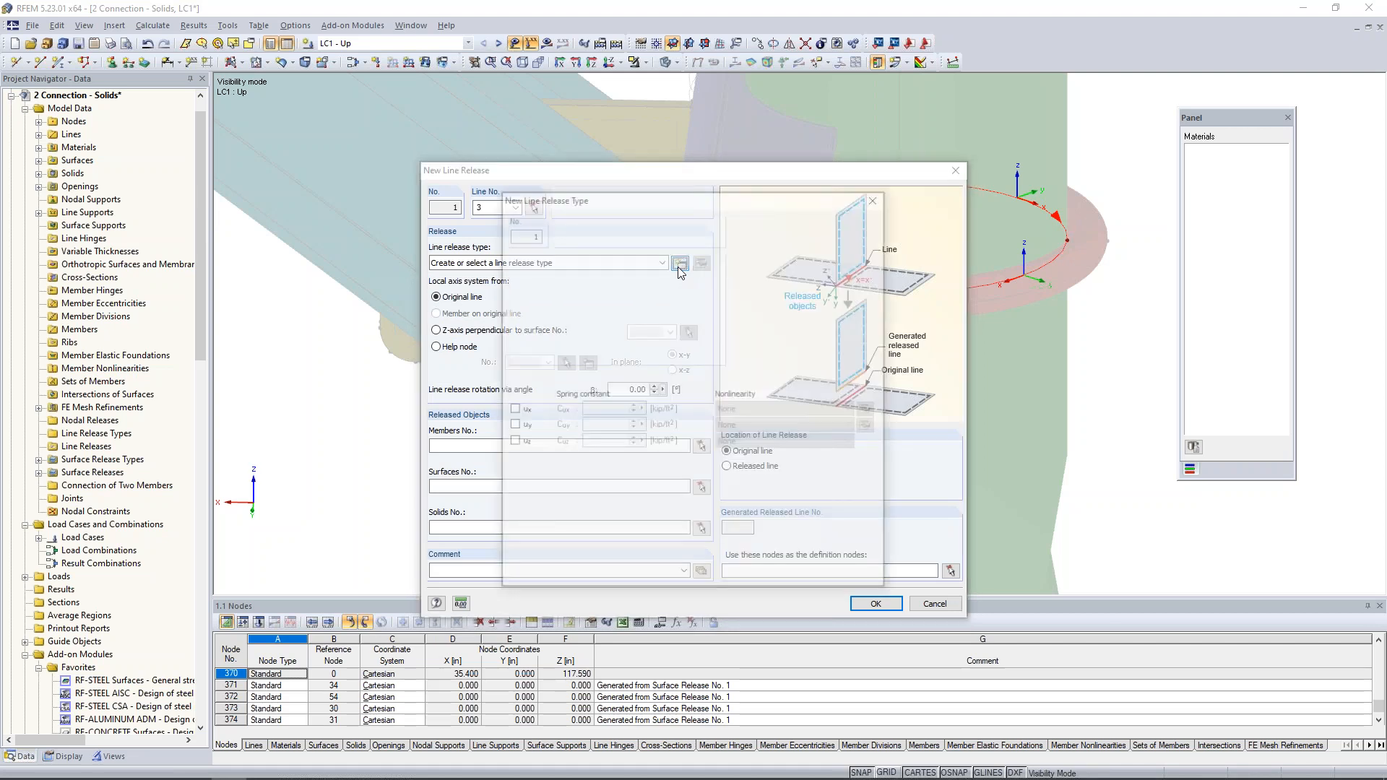
{"action": "left_click_drag", "start_coordinate": [695, 199], "coordinate": [525, 199]}
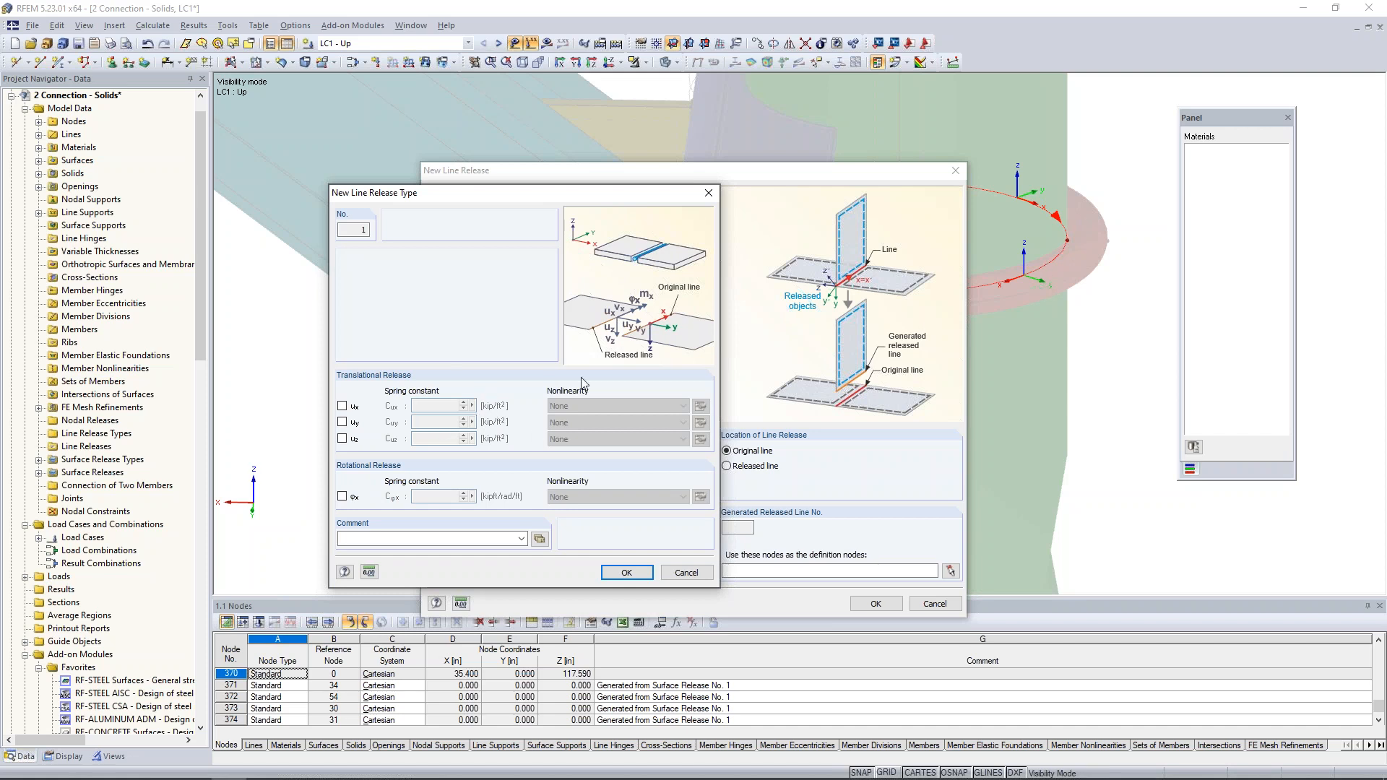
{"action": "left_click", "coordinate": [342, 405]}
{"action": "left_click", "coordinate": [342, 422]}
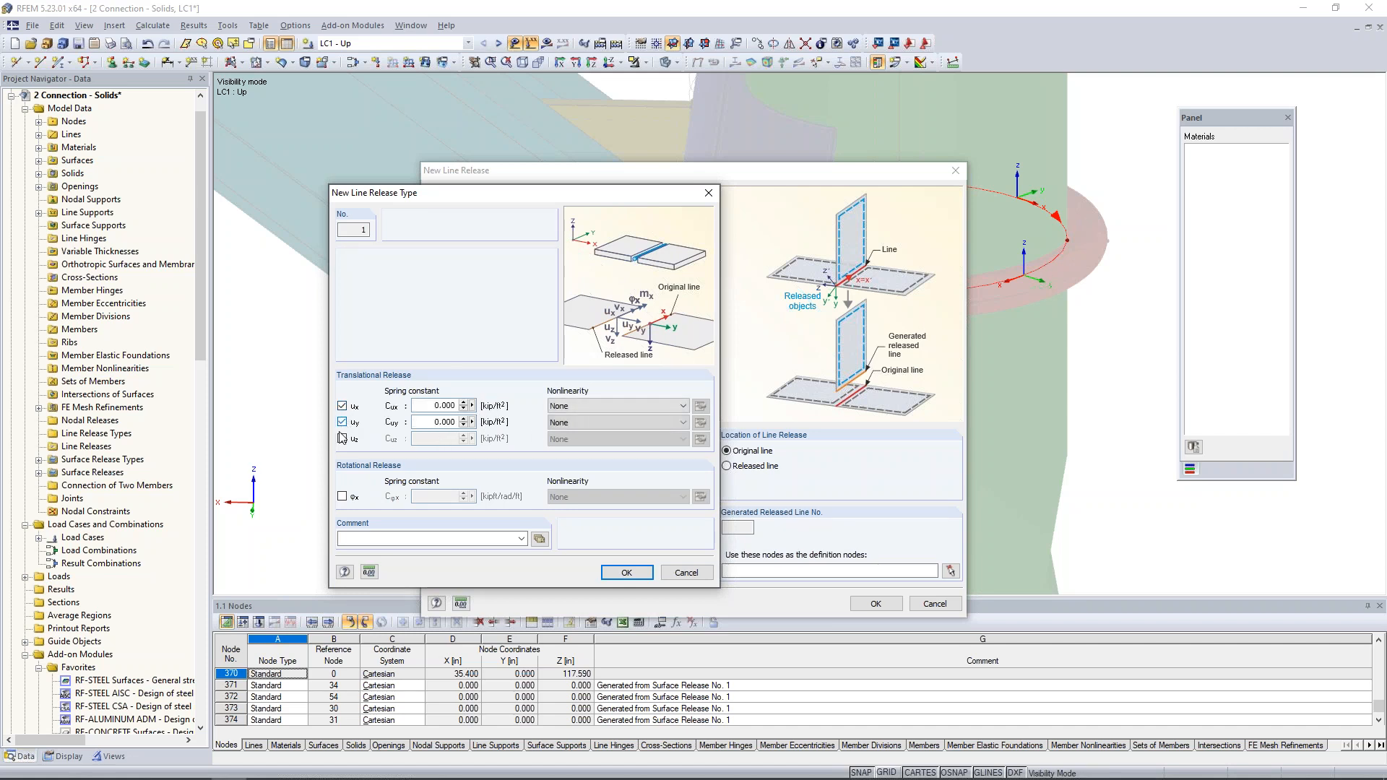
{"action": "left_click", "coordinate": [343, 438]}
{"action": "left_click", "coordinate": [343, 496]}
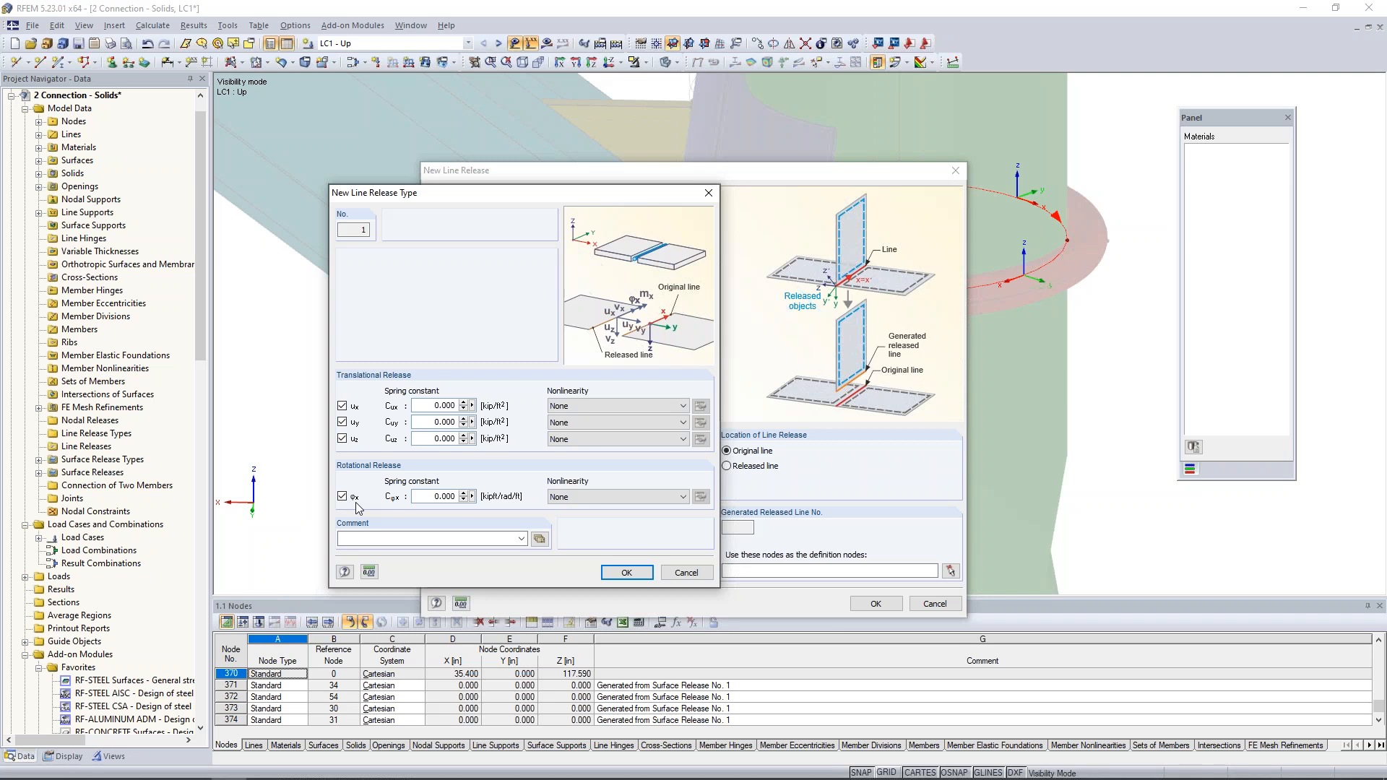
- Assign the Friction vy nonlinearity to uz, set its spring constant to 10e6 kip/ft², and edit the friction coefficient
{"action": "left_click", "coordinate": [563, 446]}
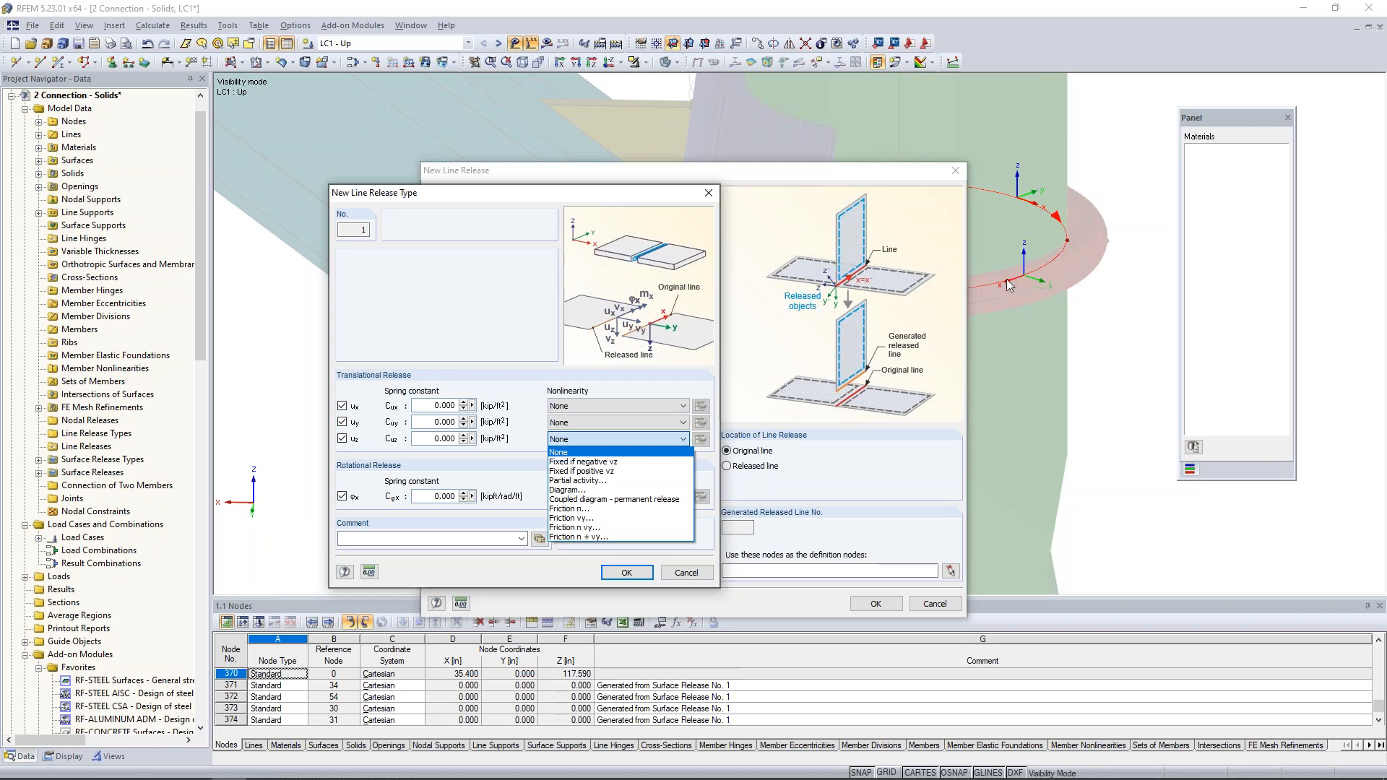
{"action": "left_click", "coordinate": [570, 518]}
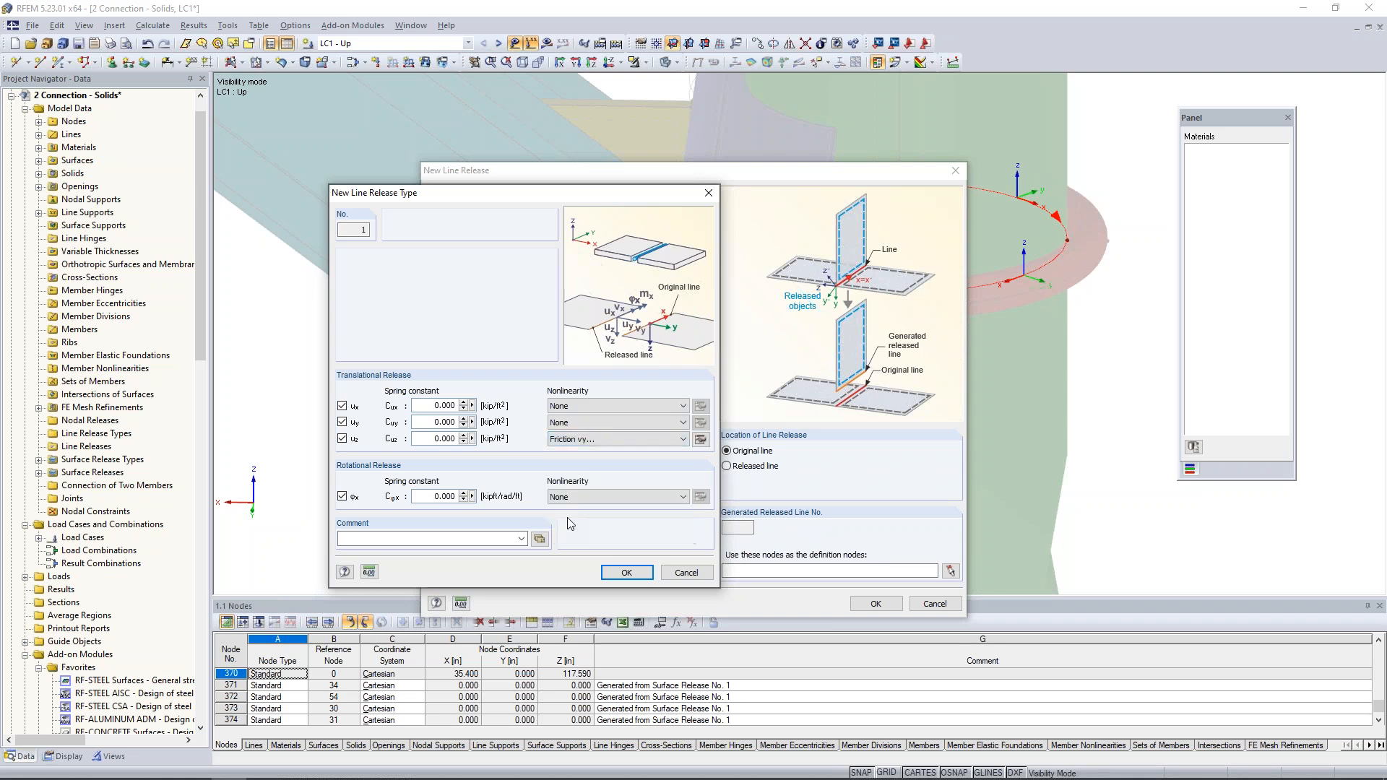
{"action": "left_click", "coordinate": [700, 439]}
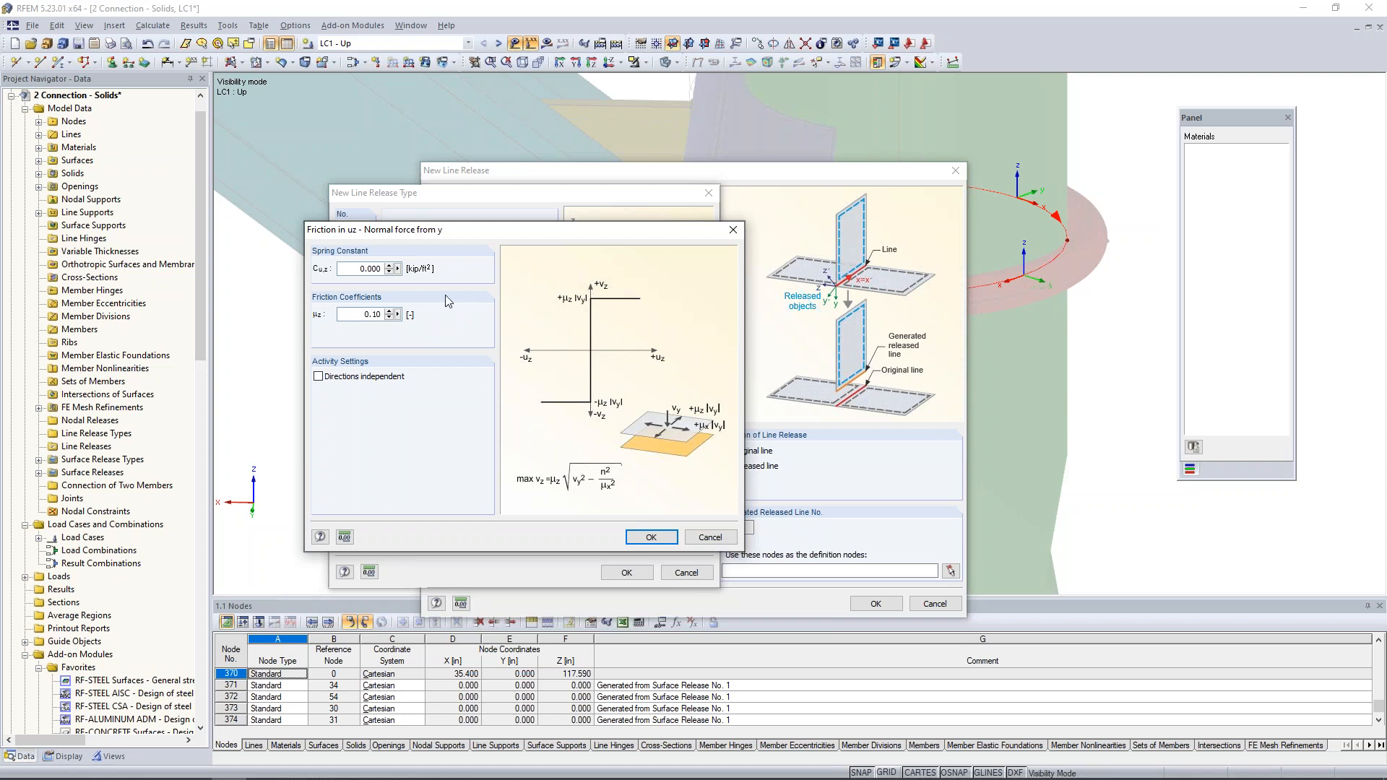
{"action": "double_click", "coordinate": [353, 271]}
{"action": "type", "text": "10e6"}
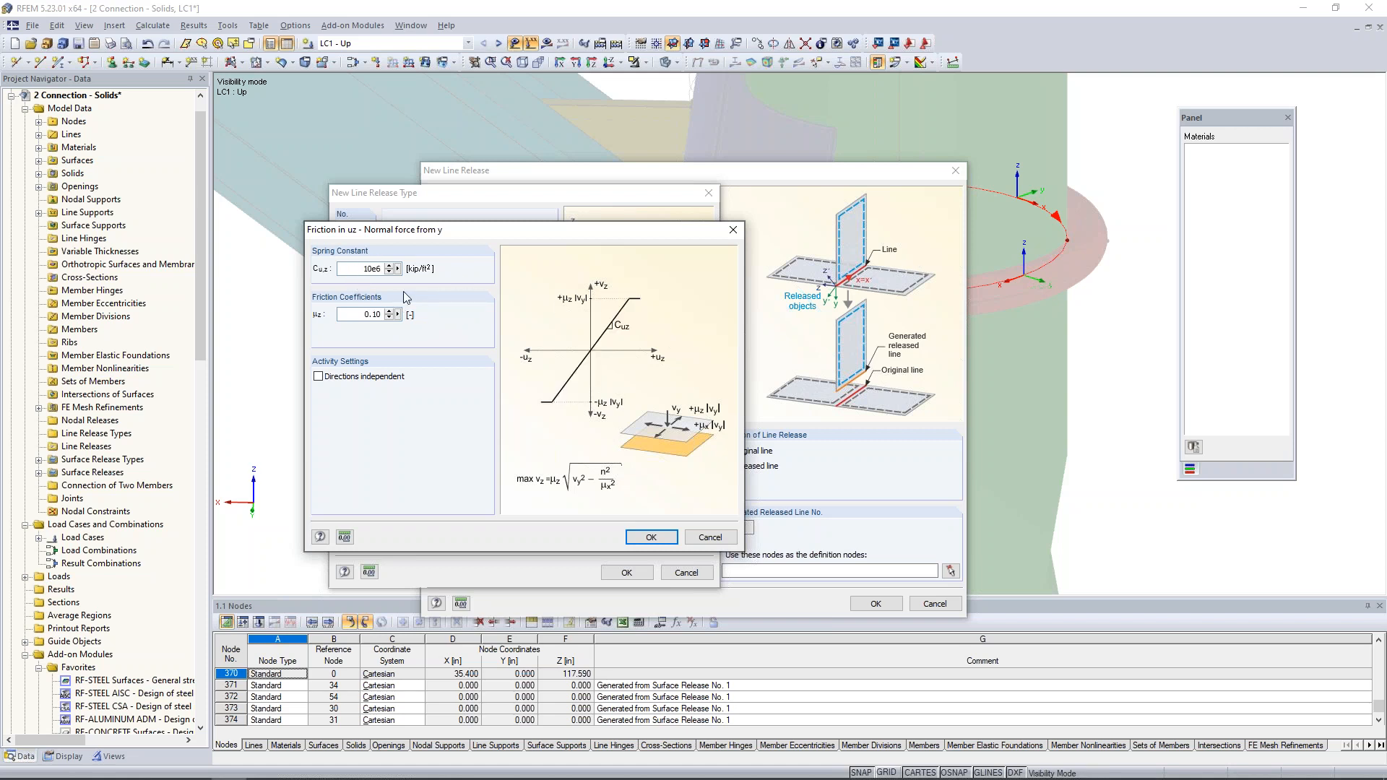
{"action": "left_click", "coordinate": [362, 314]}
{"action": "type", "text": ".8"}
{"action": "left_click", "coordinate": [666, 536]}
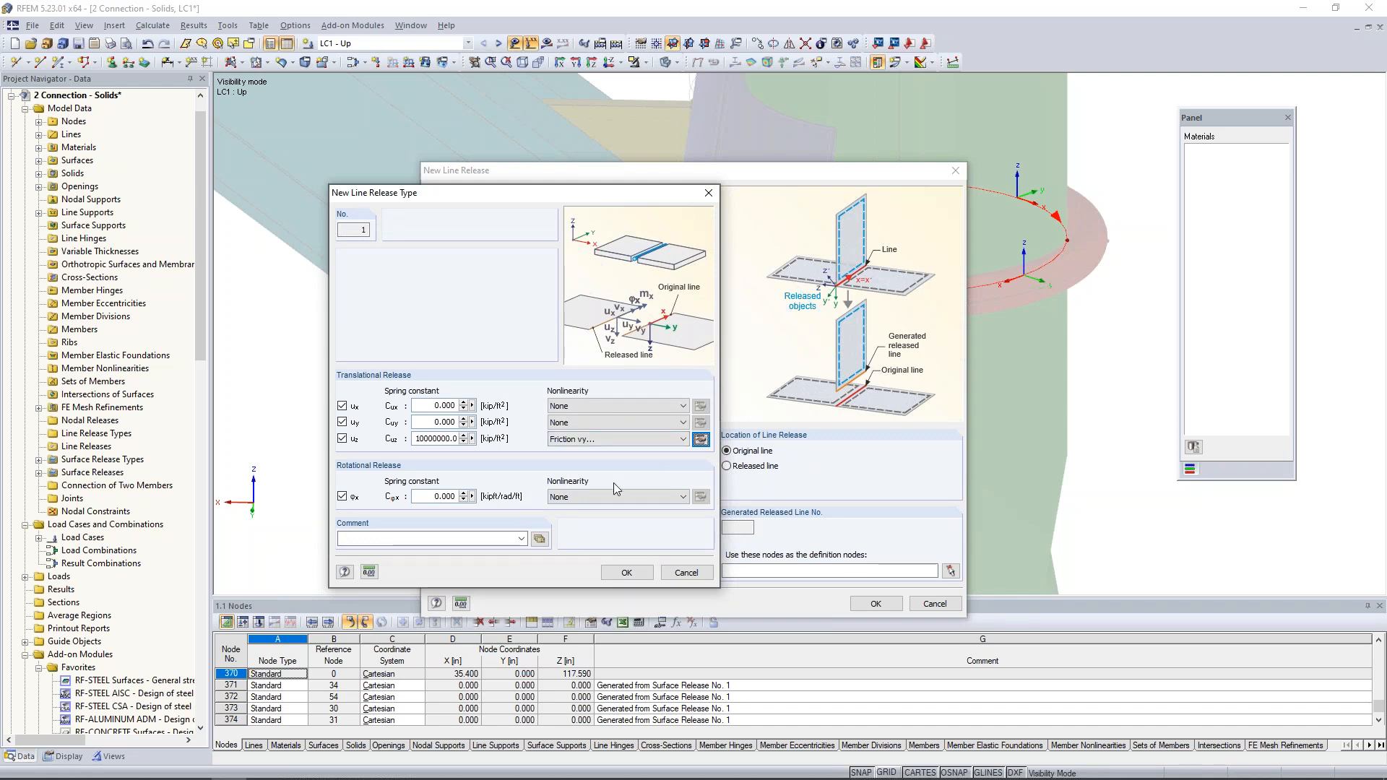
- Accept the line release type and create the line release with solid 2 as the released object
{"action": "left_click", "coordinate": [624, 572]}
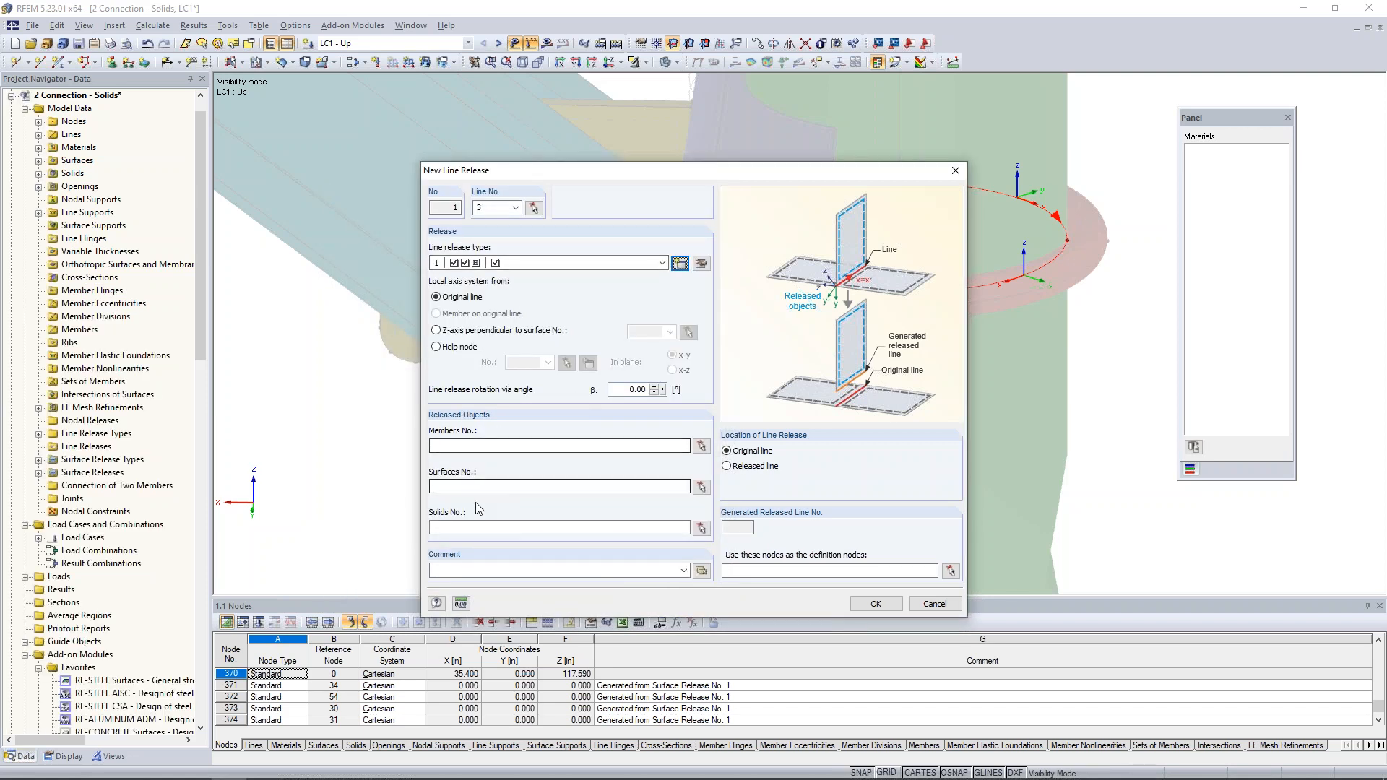
{"action": "left_click", "coordinate": [433, 528]}
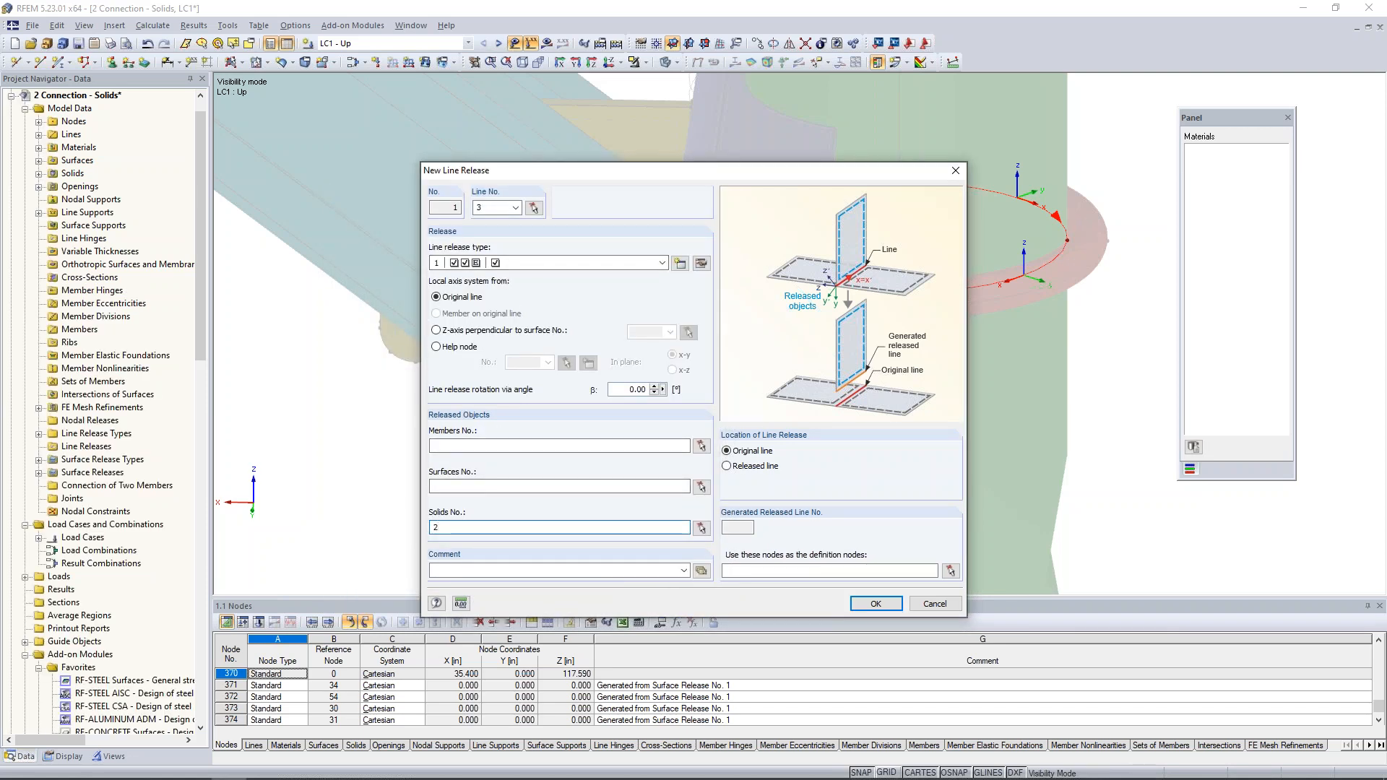
{"action": "left_click", "coordinate": [875, 603]}
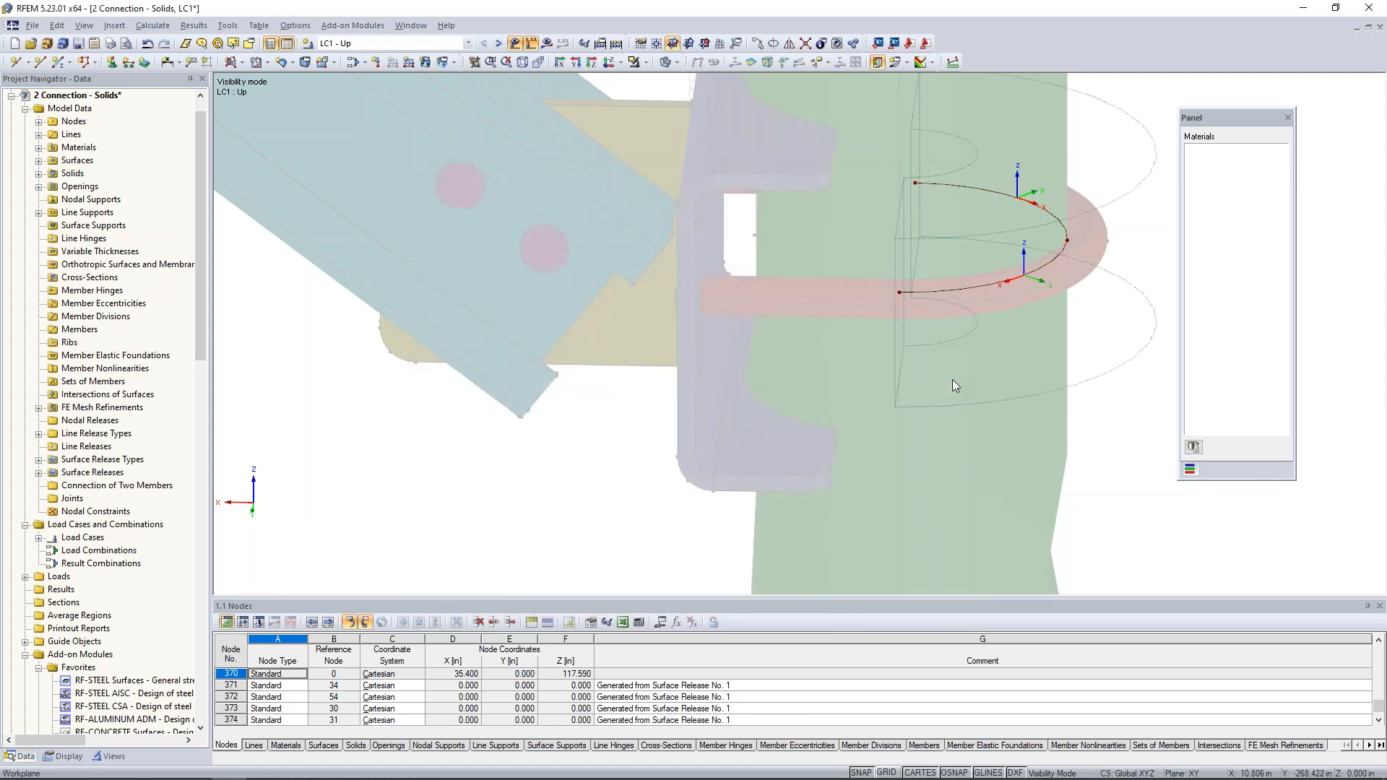
- Turn off the local axis systems of the U-bolt contact arc and cancel visibility mode to show the full model
{"action": "middle_click_drag", "start_coordinate": [1029, 443], "coordinate": [834, 505], "text": "ctrl"}
{"action": "middle_click_drag", "start_coordinate": [831, 408], "coordinate": [845, 433]}
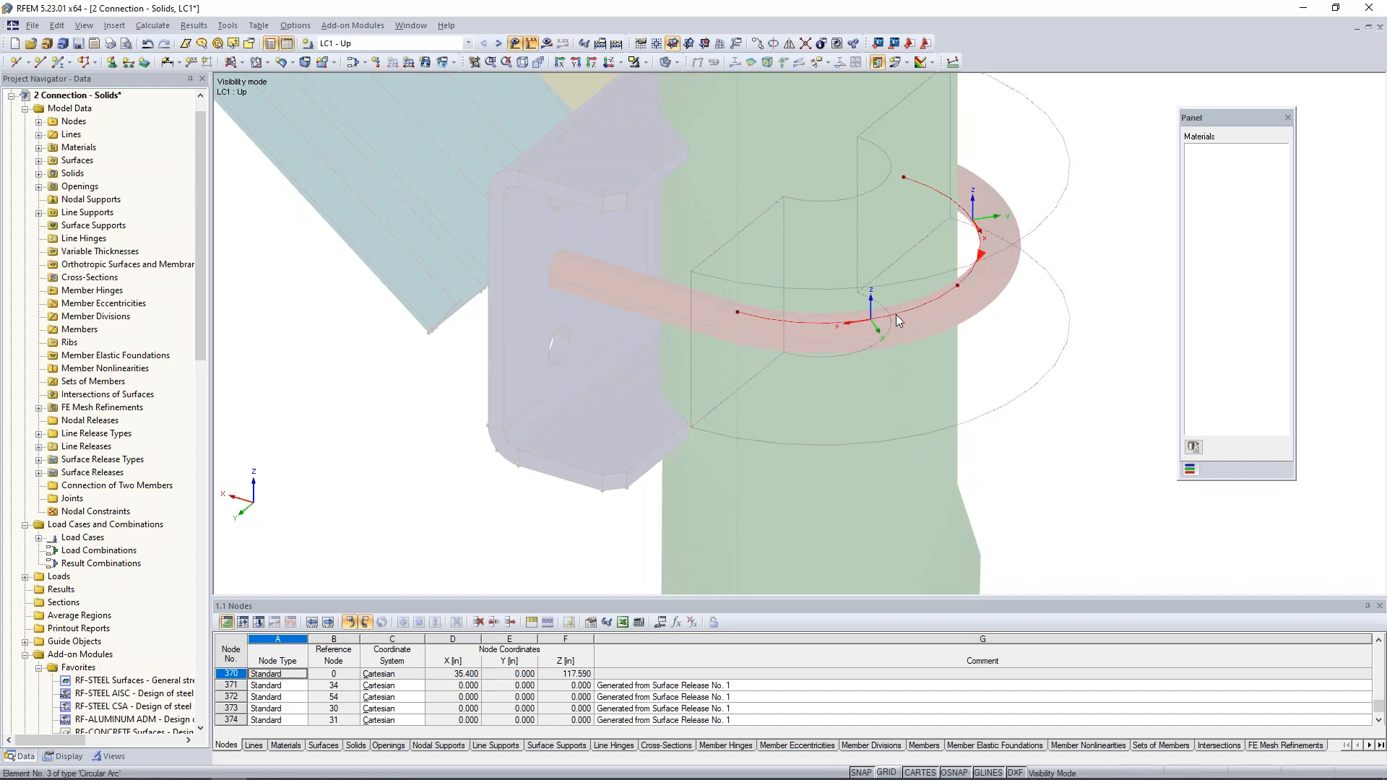
{"action": "right_click", "coordinate": [896, 314]}
{"action": "left_click", "coordinate": [965, 619]}
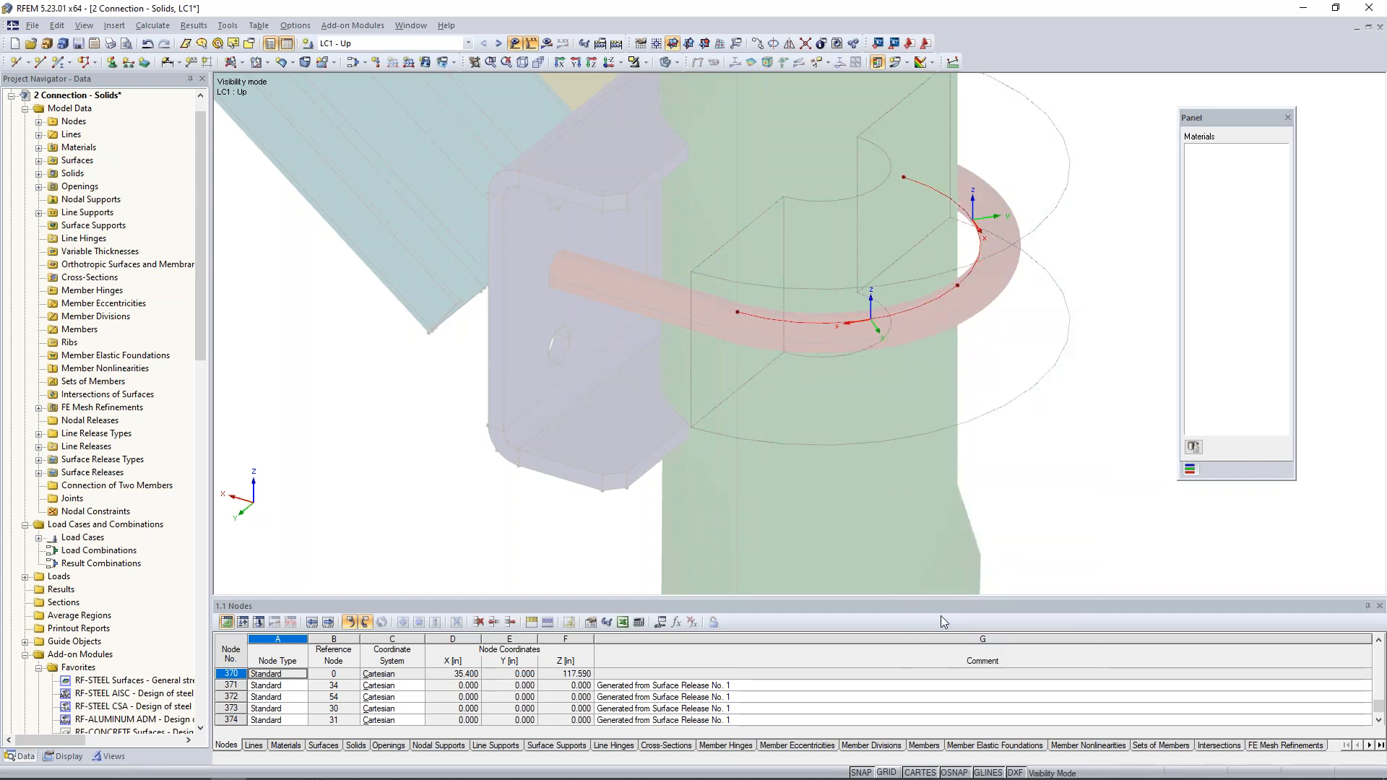
{"action": "left_click", "coordinate": [645, 63]}
{"action": "left_click", "coordinate": [670, 184]}
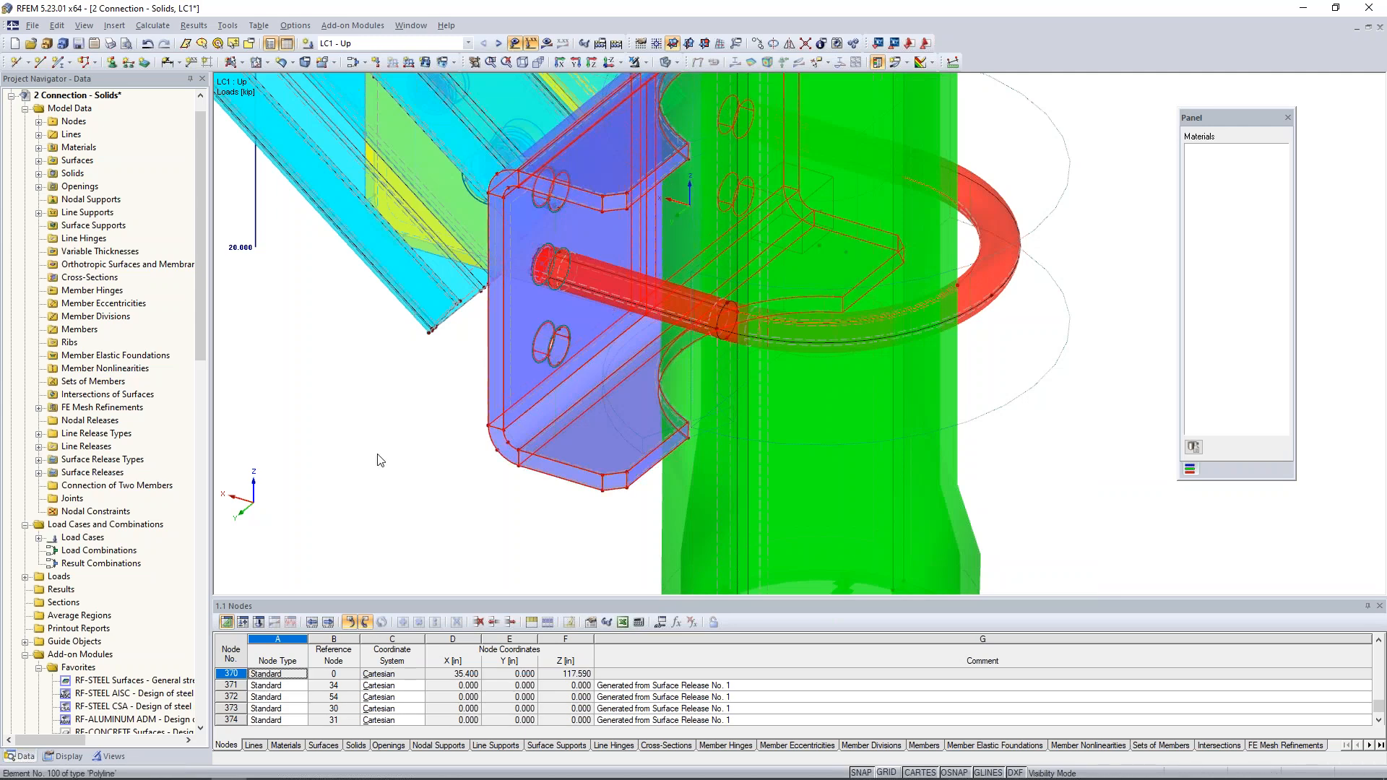
- Switch to the open model 3 Connection - Results and display its global deformations for LC1 - Up
{"action": "middle_click_drag", "start_coordinate": [404, 426], "coordinate": [632, 411], "text": "ctrl"}
{"action": "middle_click_drag", "start_coordinate": [688, 352], "coordinate": [673, 440]}
{"action": "scroll", "coordinate": [672, 439], "scroll_direction": "down", "scroll_amount": 3}
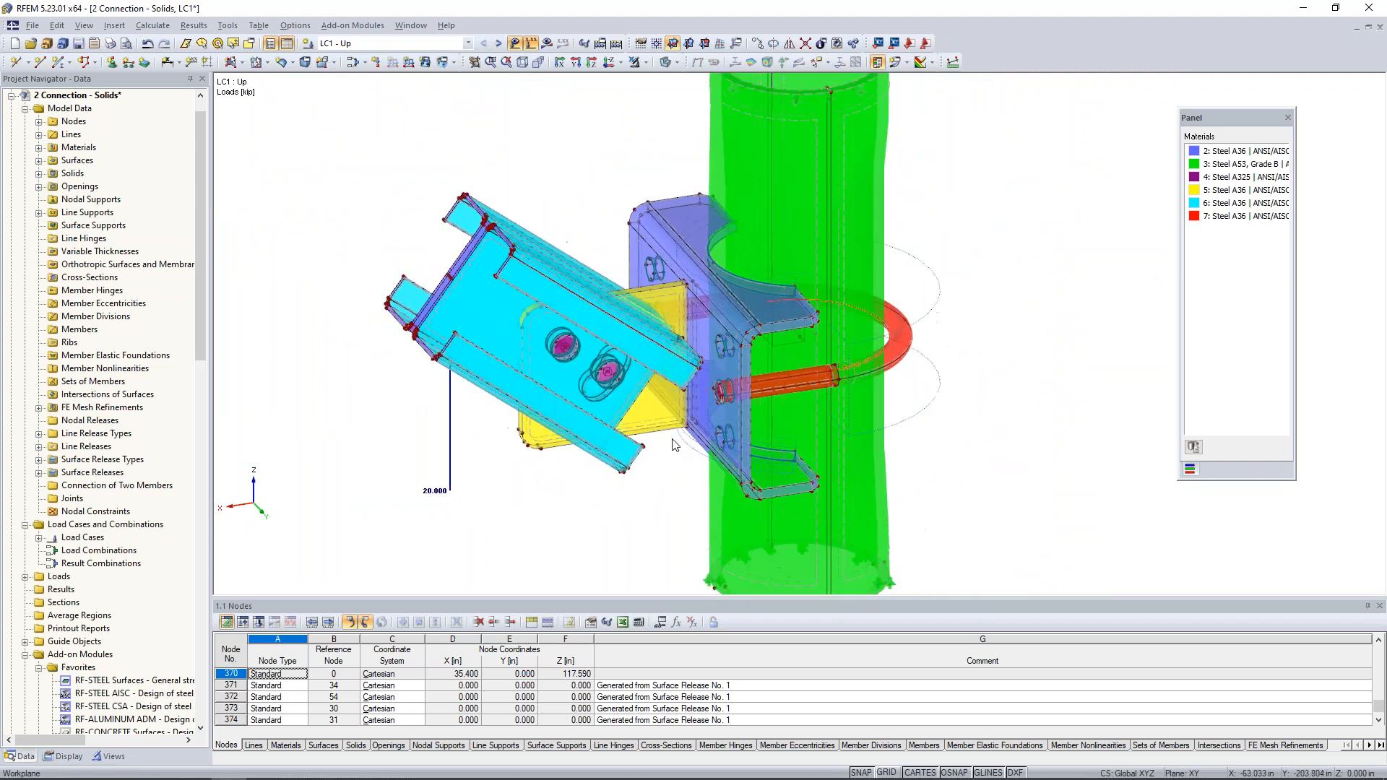
{"action": "left_click", "coordinate": [411, 25]}
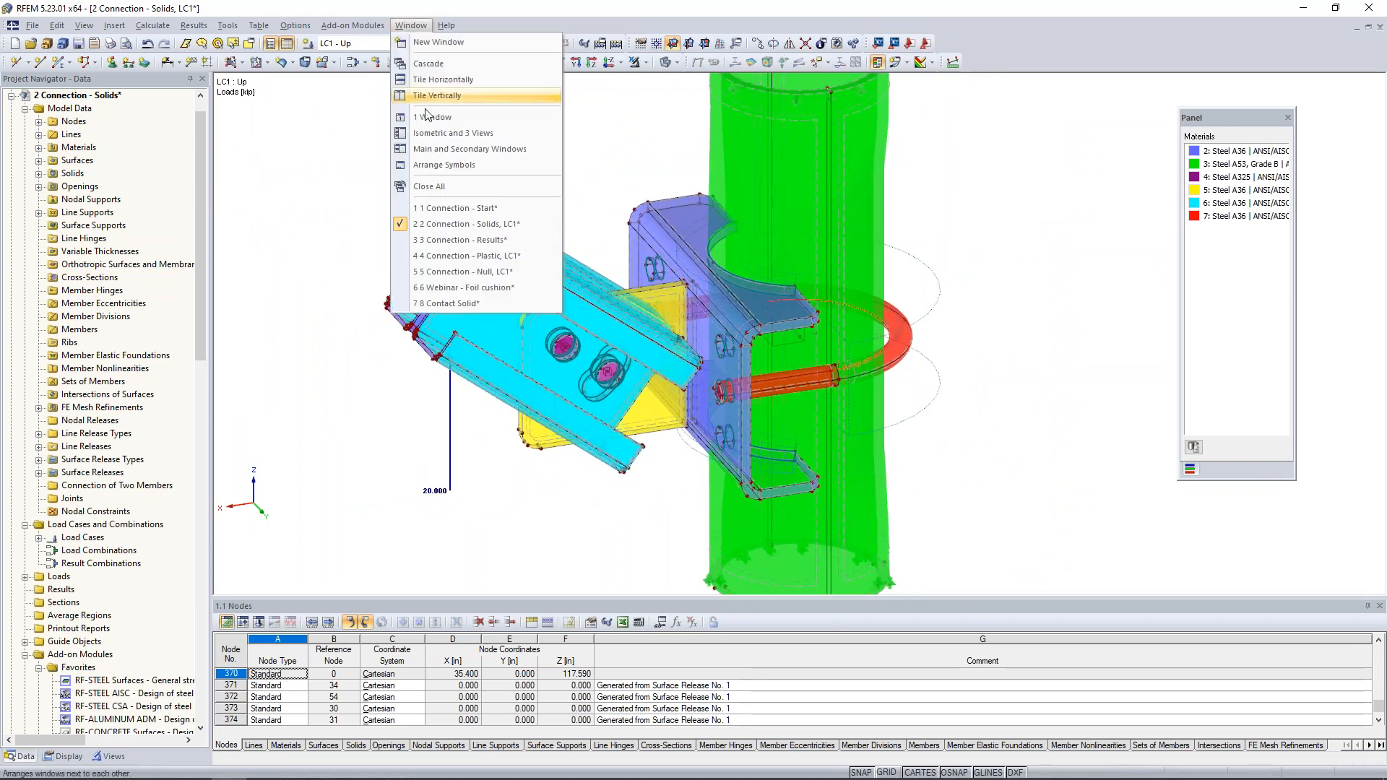
{"action": "left_click", "coordinate": [440, 237]}
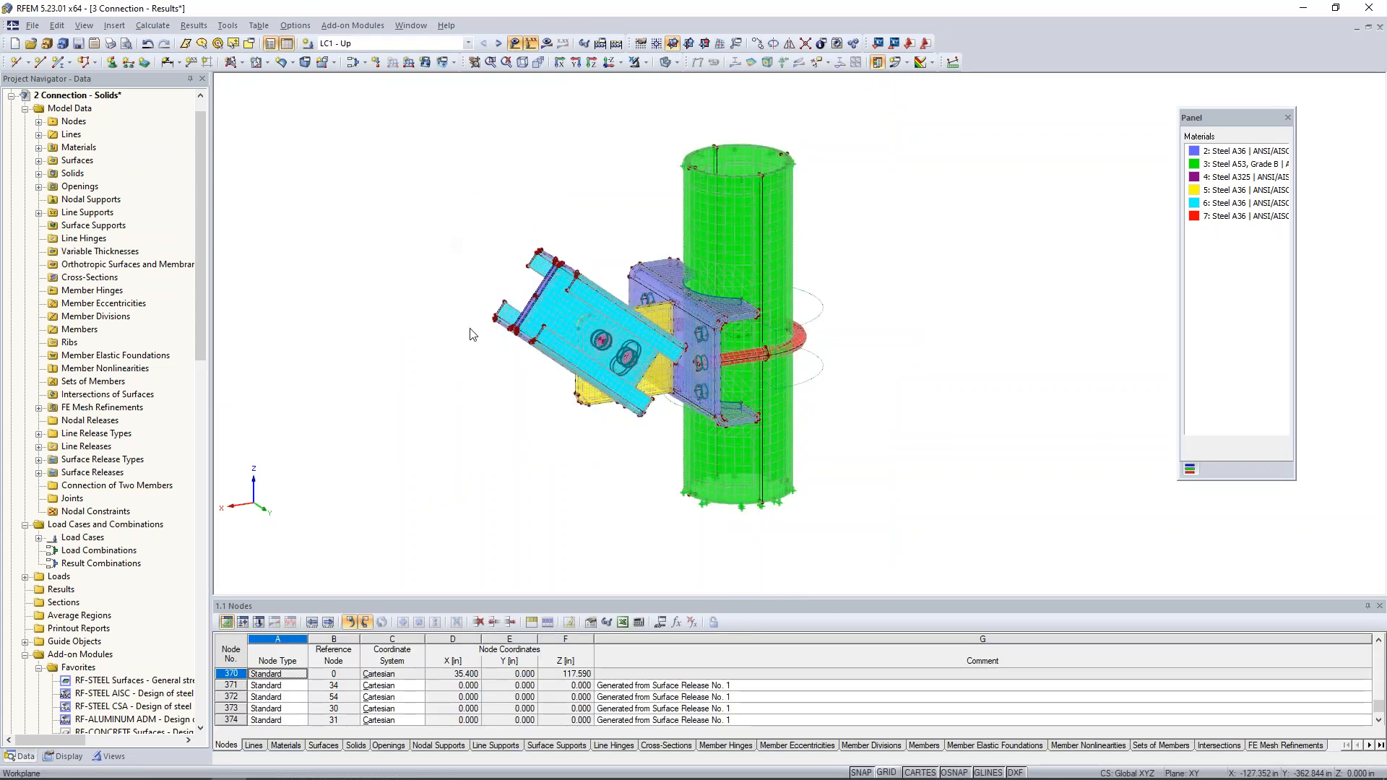
{"action": "left_click", "coordinate": [547, 42]}
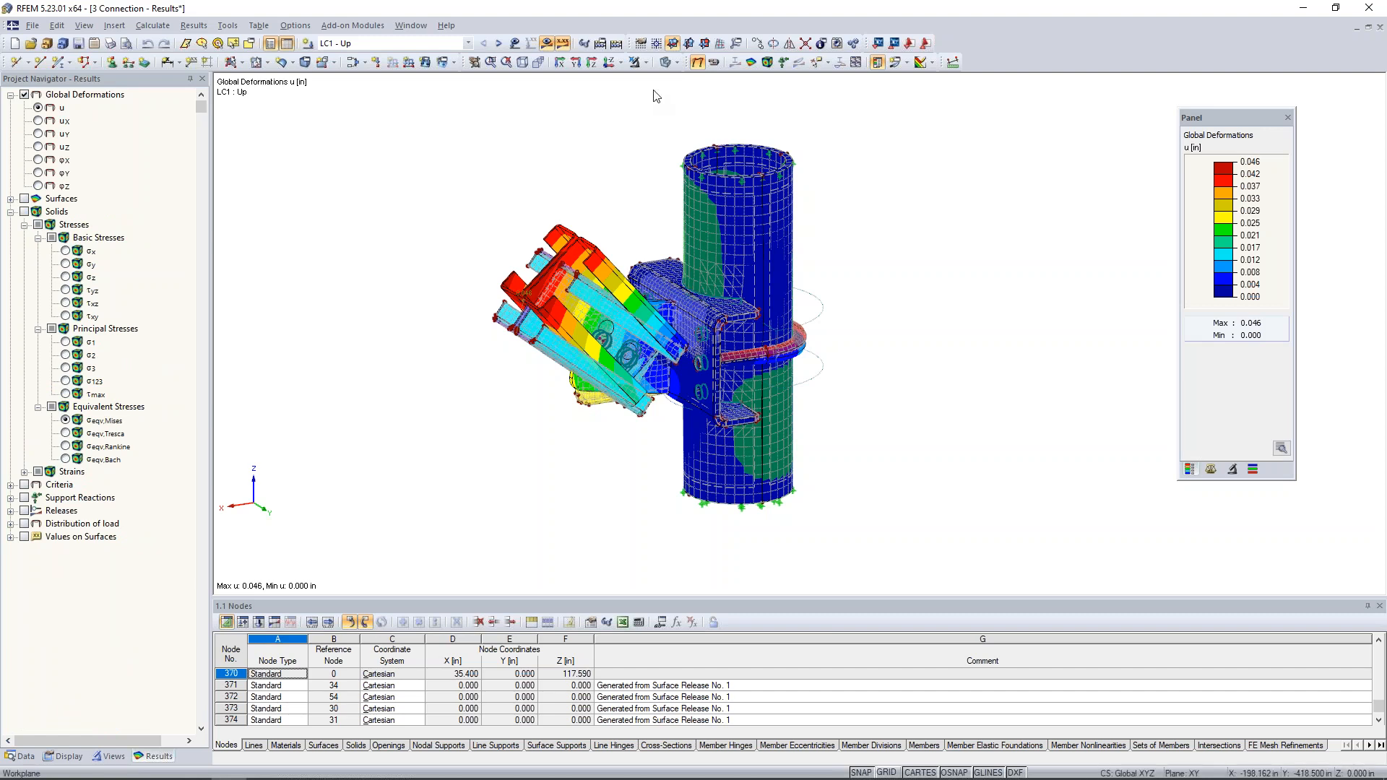
- Animate the LC1 global deformations of the connection and view them from the side
{"action": "left_click", "coordinate": [516, 47]}
{"action": "left_click", "coordinate": [515, 46]}
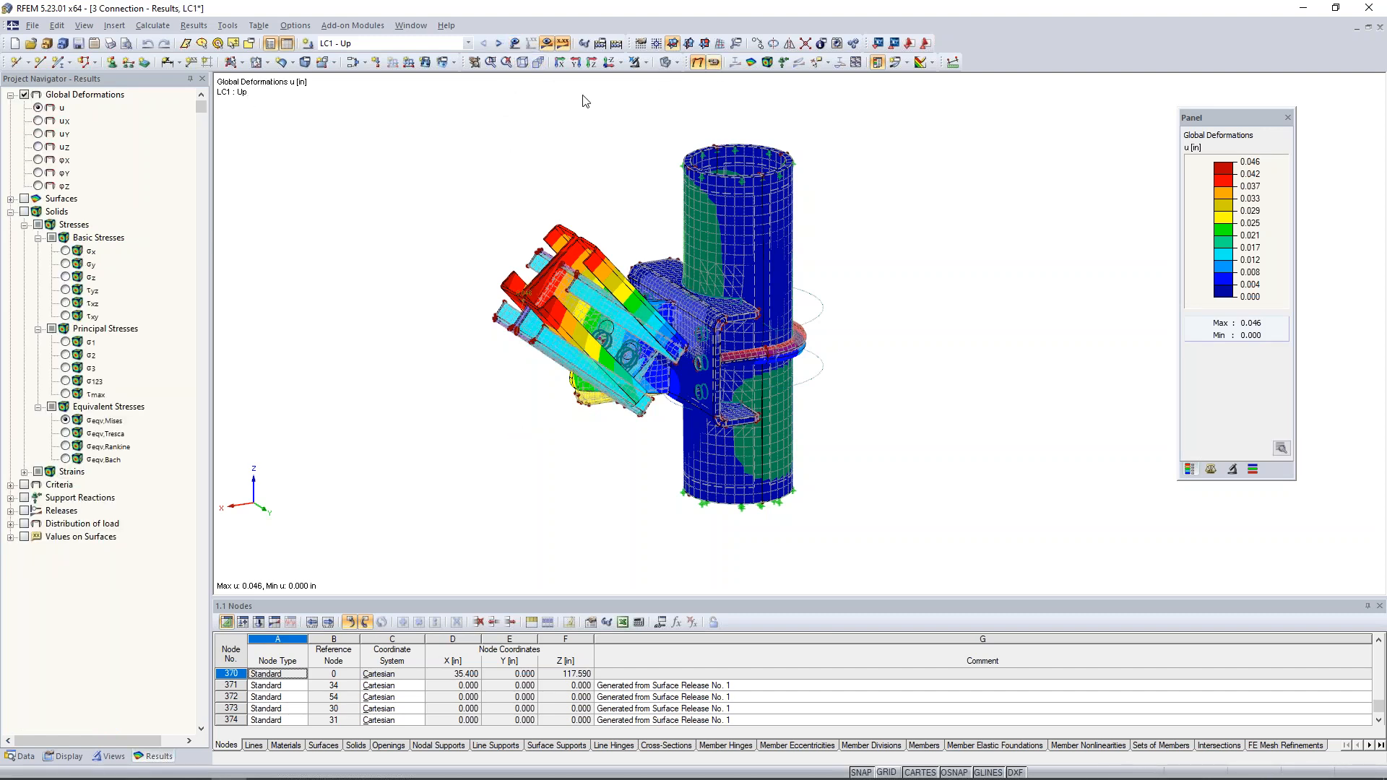
{"action": "middle_click_drag", "start_coordinate": [523, 403], "coordinate": [453, 364], "text": "ctrl"}
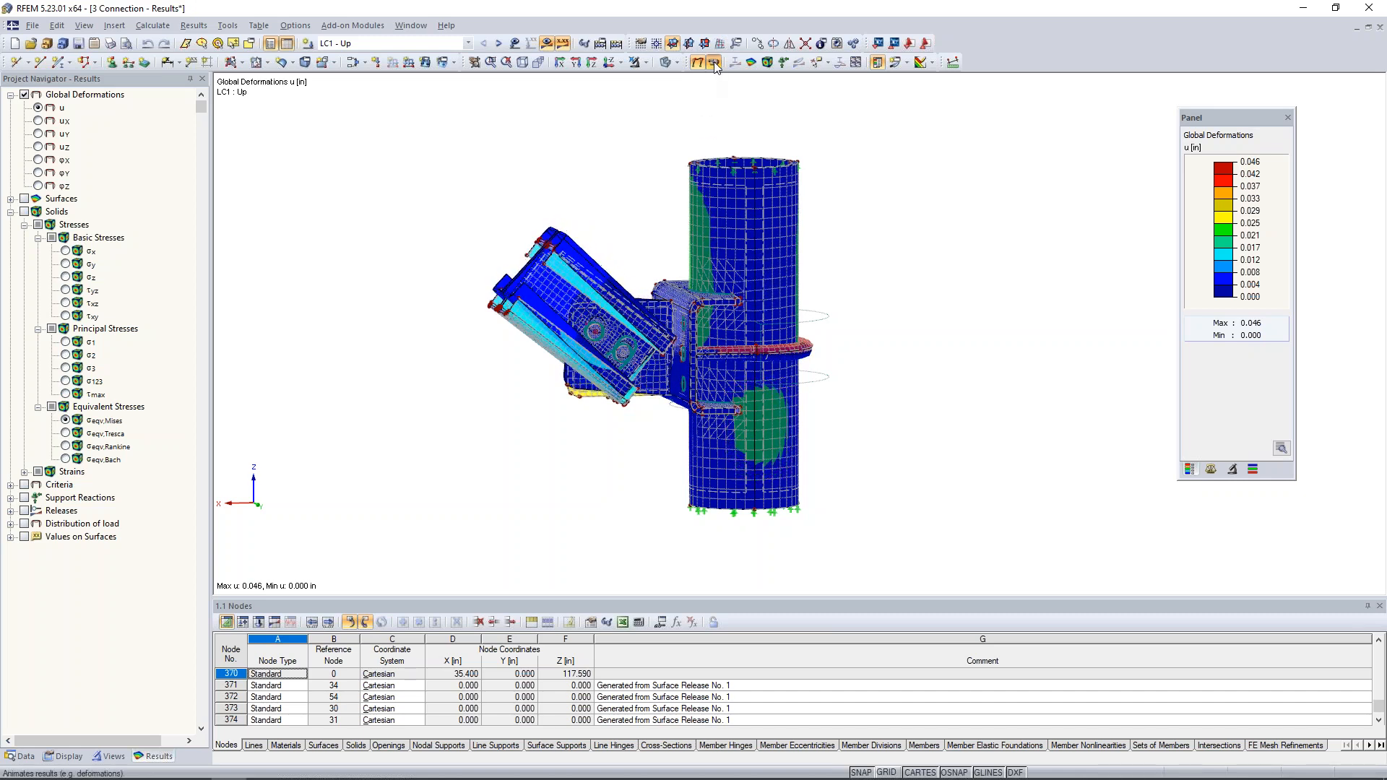
- Select the bracket plate, U-bolt and pipe with a window and isolate them using Visibility by Selected Objects
{"action": "middle_click_drag", "start_coordinate": [682, 275], "coordinate": [659, 266], "text": "ctrl"}
{"action": "left_click_drag", "start_coordinate": [659, 268], "coordinate": [878, 433]}
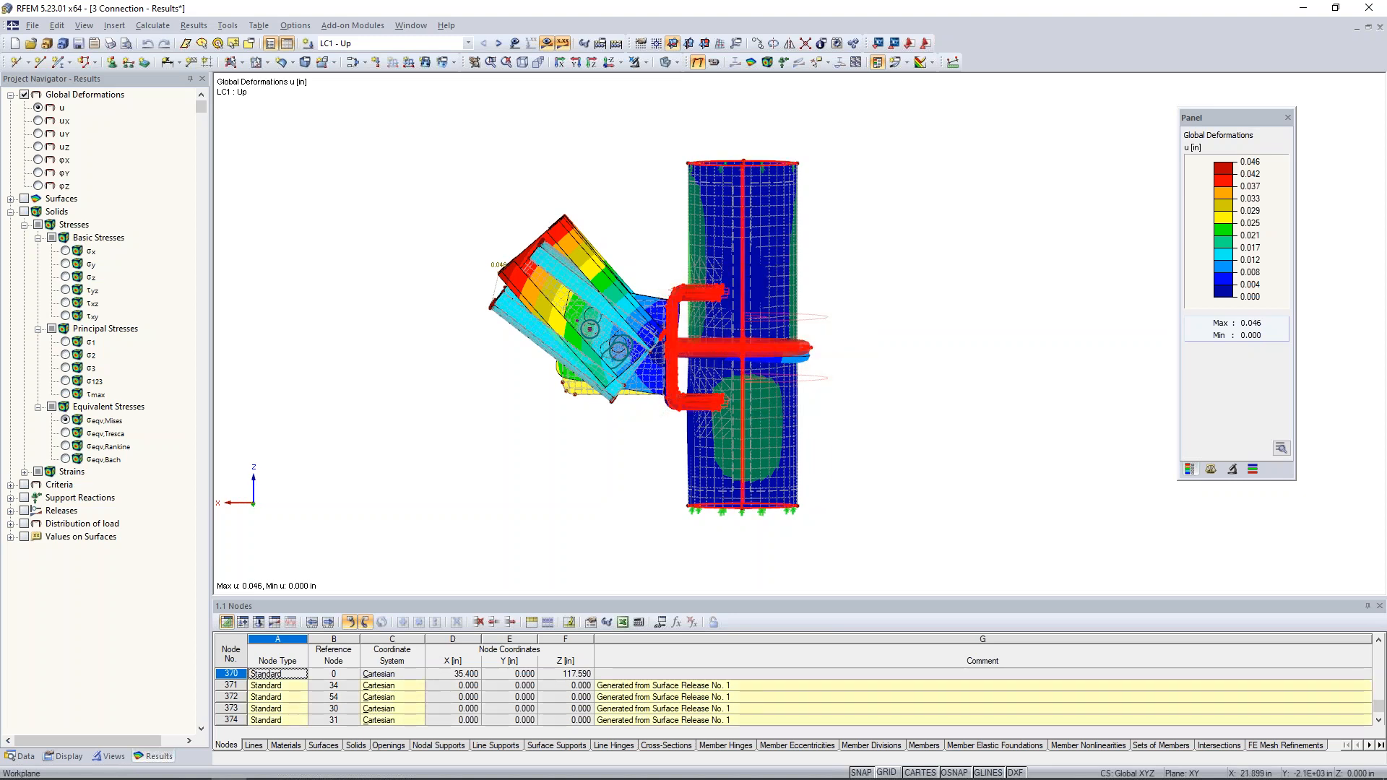
{"action": "scroll", "coordinate": [734, 360], "scroll_direction": "up", "scroll_amount": 2}
{"action": "middle_click_drag", "start_coordinate": [734, 361], "coordinate": [903, 364]}
{"action": "middle_click_drag", "start_coordinate": [1002, 316], "coordinate": [823, 331]}
{"action": "middle_click_drag", "start_coordinate": [824, 331], "coordinate": [871, 355], "text": "ctrl"}
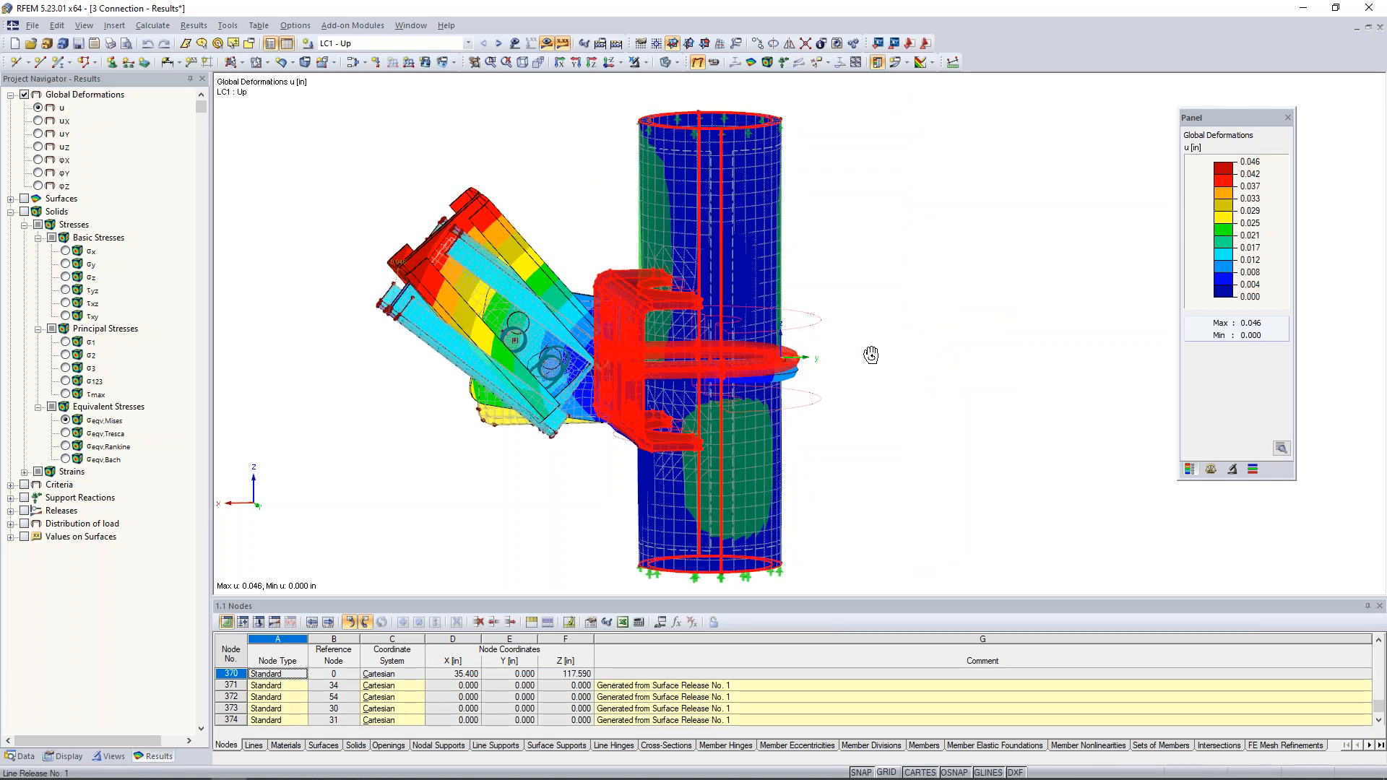
{"action": "left_click", "coordinate": [644, 62]}
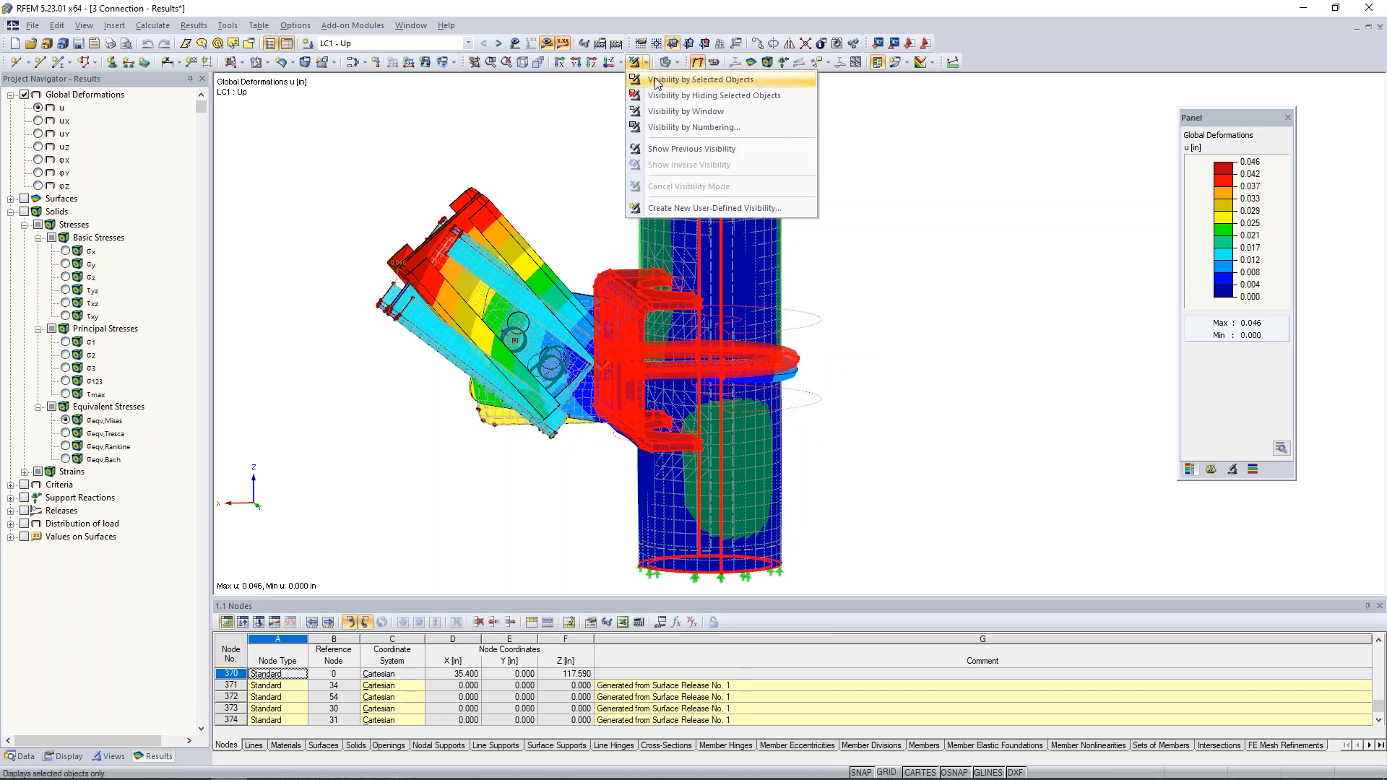
{"action": "left_click", "coordinate": [655, 80]}
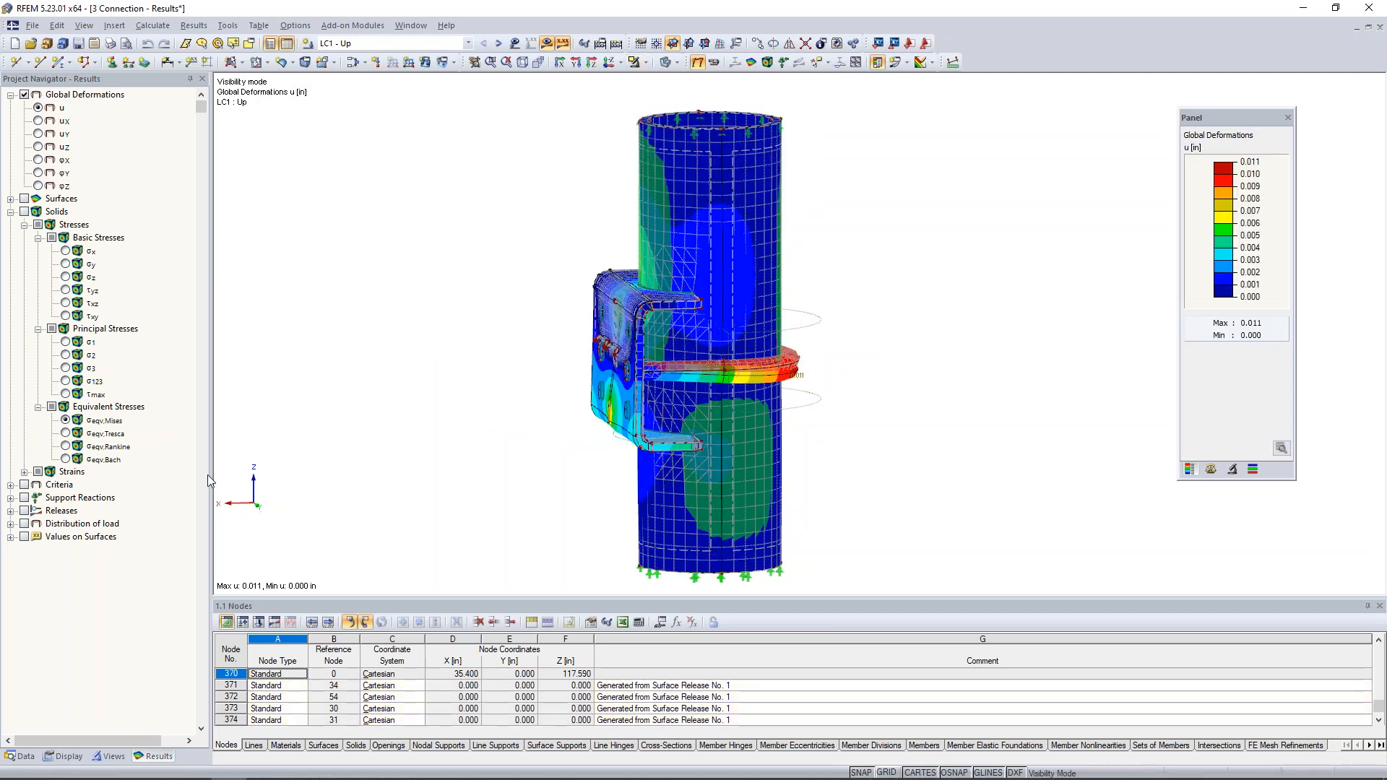
- Hide the FE mesh and the model objects so that only the deformation results are displayed
{"action": "left_click", "coordinate": [63, 756]}
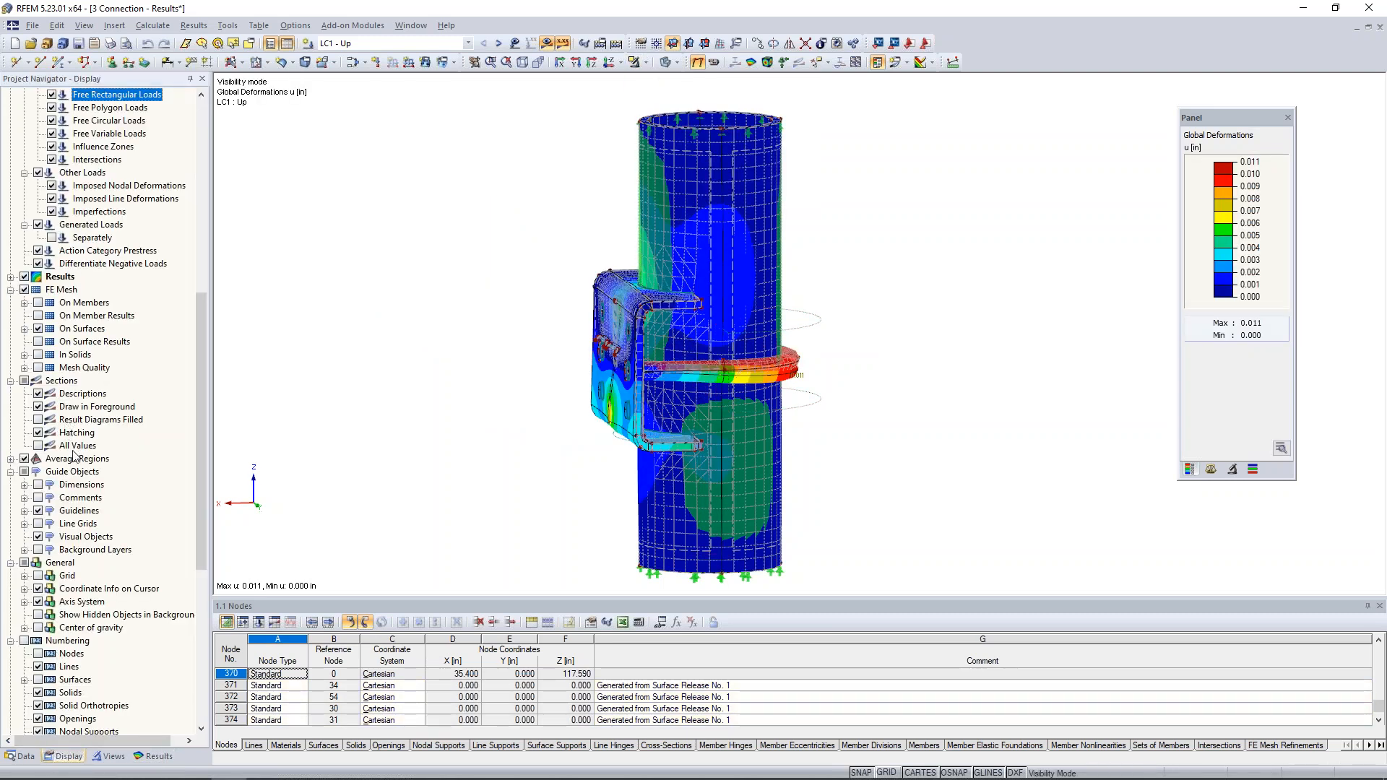
{"action": "left_click", "coordinate": [24, 290]}
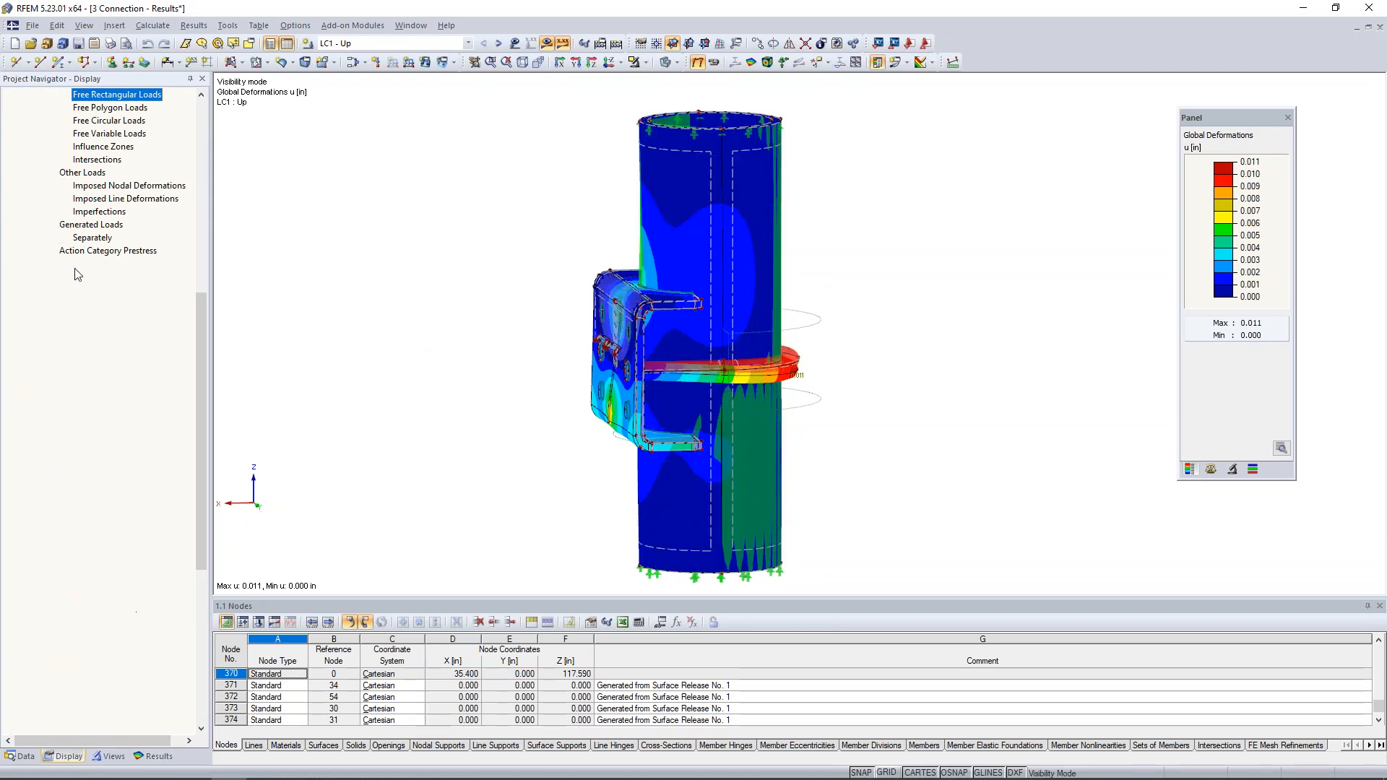
{"action": "scroll", "coordinate": [33, 119], "scroll_direction": "up", "scroll_amount": 11}
{"action": "left_click", "coordinate": [24, 95]}
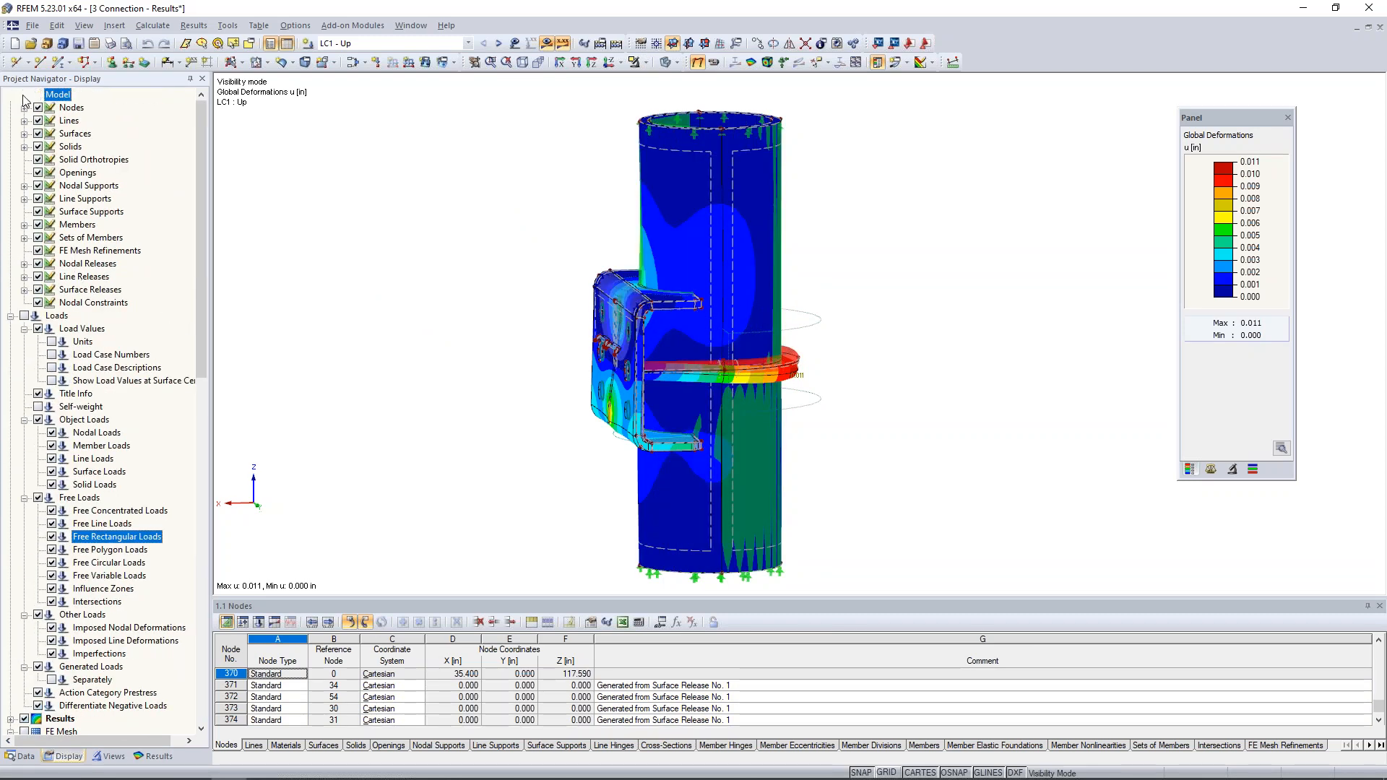
- Raise the deformation display factor to 960 for a close view of the plate and U-bolt
{"action": "middle_click_drag", "start_coordinate": [874, 310], "coordinate": [844, 336], "text": "ctrl"}
{"action": "mouse_move", "coordinate": [828, 396]}
{"action": "middle_mouse_down", "text": "ctrl"}
{"action": "mouse_move", "coordinate": [852, 381]}
{"action": "mouse_move", "coordinate": [832, 392]}
{"action": "middle_mouse_up", "text": "ctrl"}
{"action": "scroll", "coordinate": [564, 488], "scroll_direction": "up", "scroll_amount": 2}
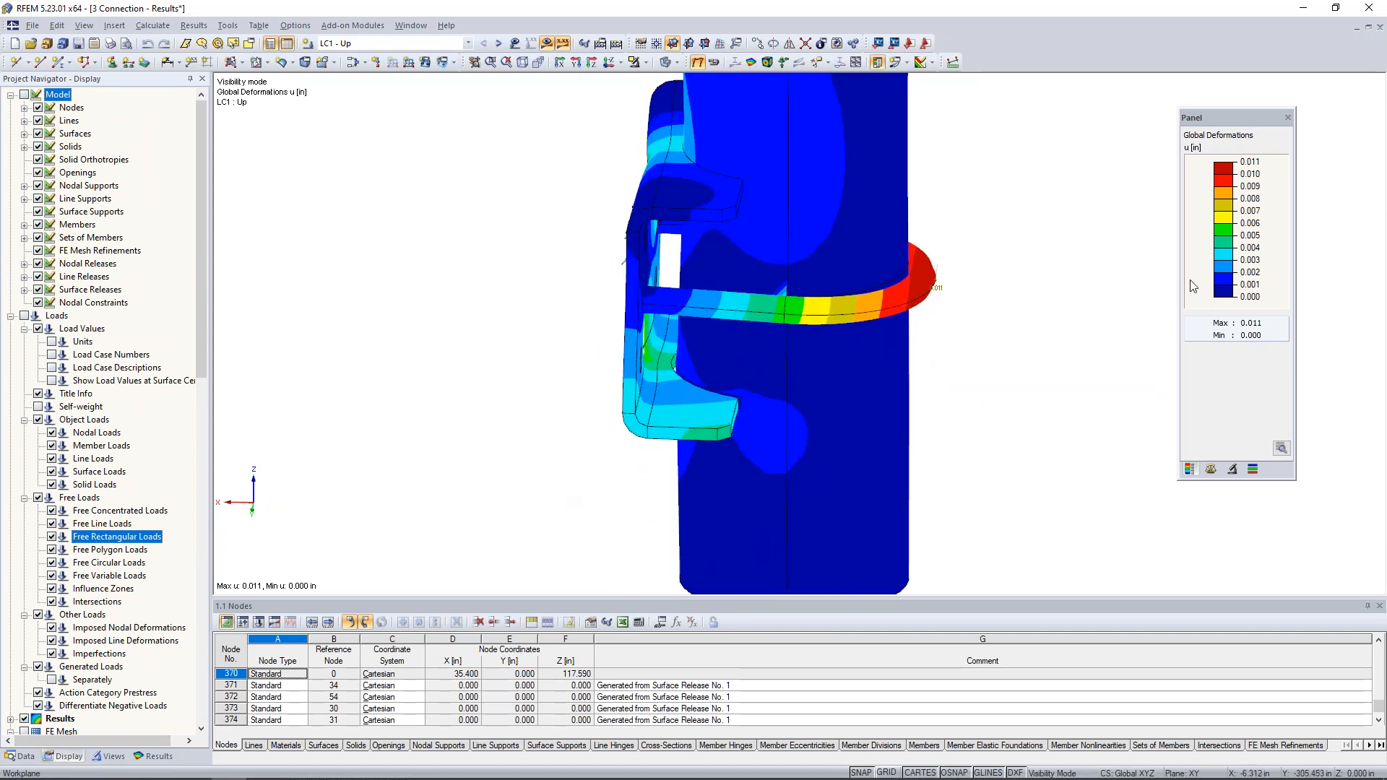
{"action": "left_click", "coordinate": [1210, 469]}
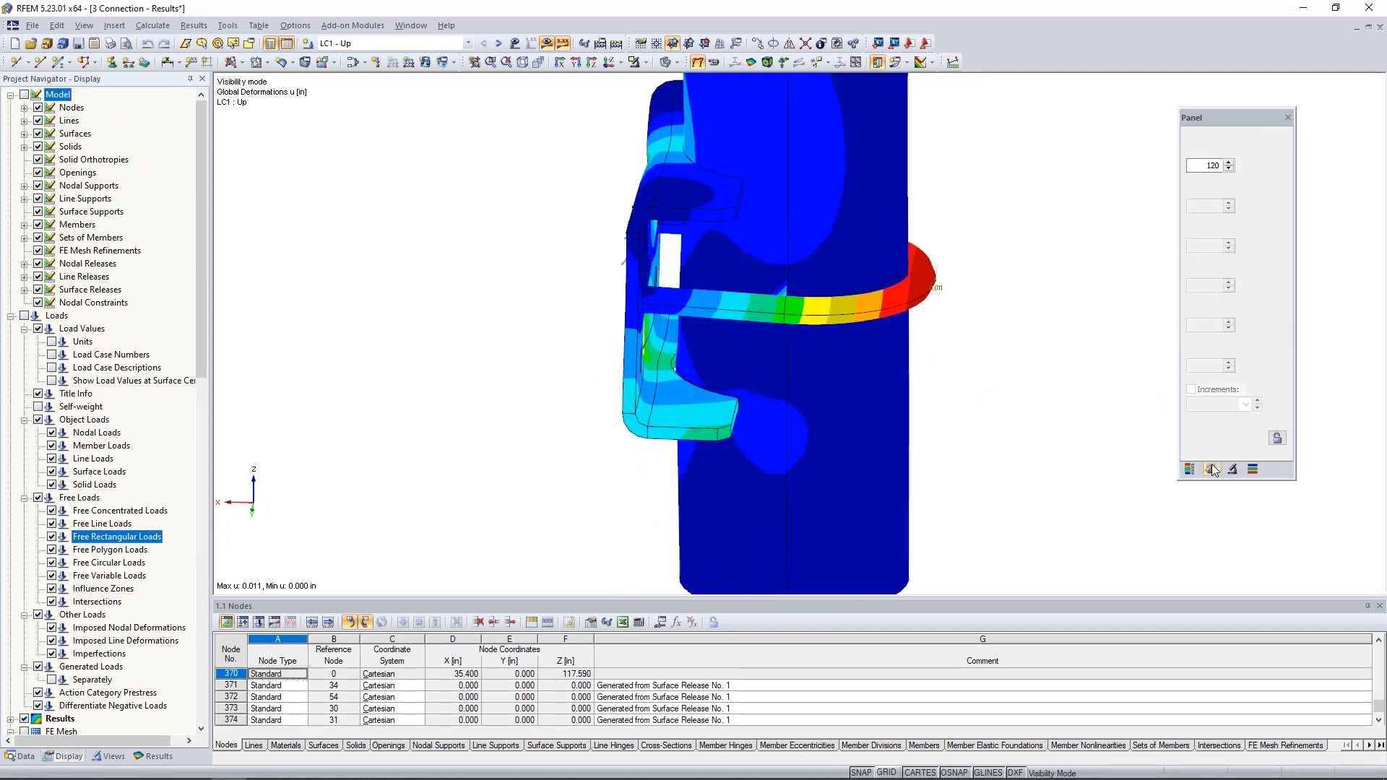
{"action": "left_click", "coordinate": [1229, 163]}
{"action": "left_click", "coordinate": [1228, 163]}
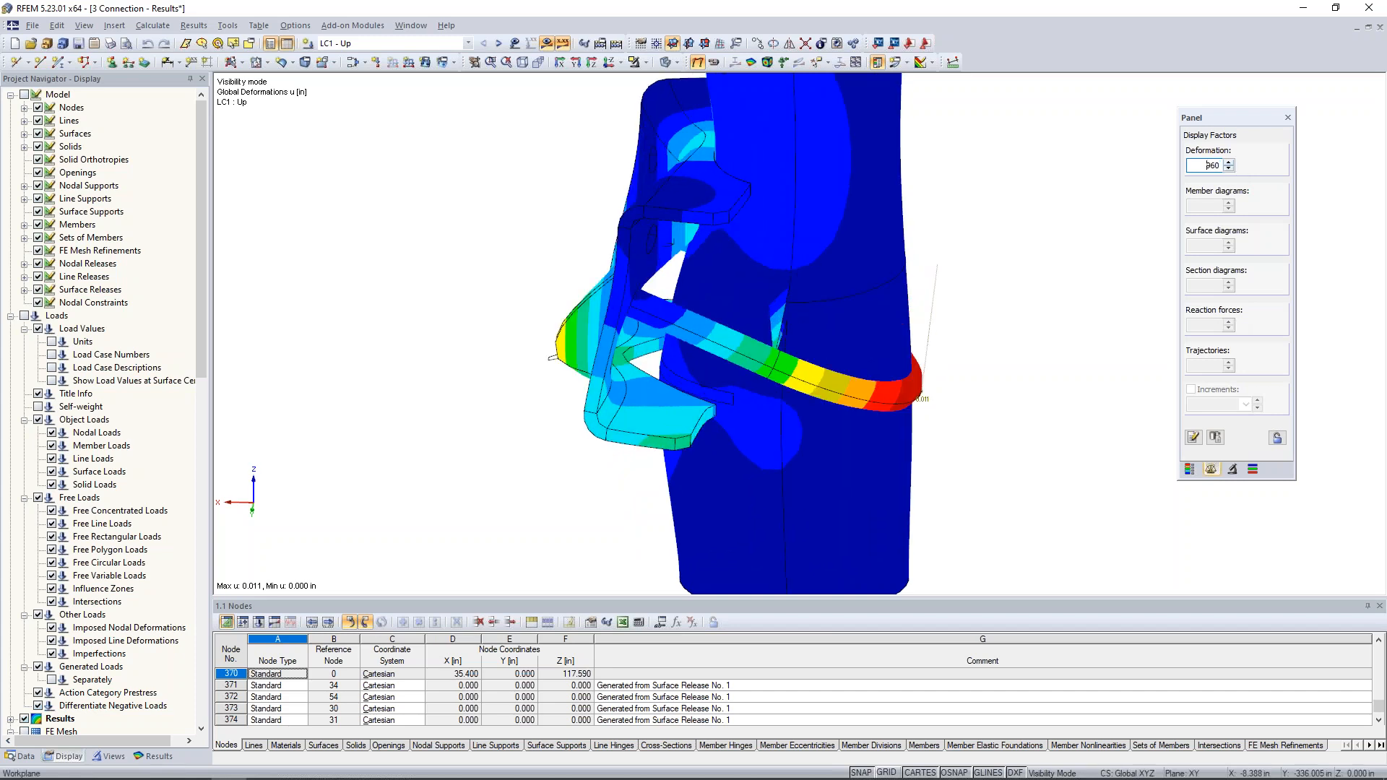
- Examine the magnified LC1 deformations where the bracket plate and U-bolt meet the pipe, from several angles
{"action": "middle_click_drag", "start_coordinate": [657, 412], "coordinate": [644, 410], "text": "ctrl"}
{"action": "scroll", "coordinate": [643, 409], "scroll_direction": "up", "scroll_amount": 3}
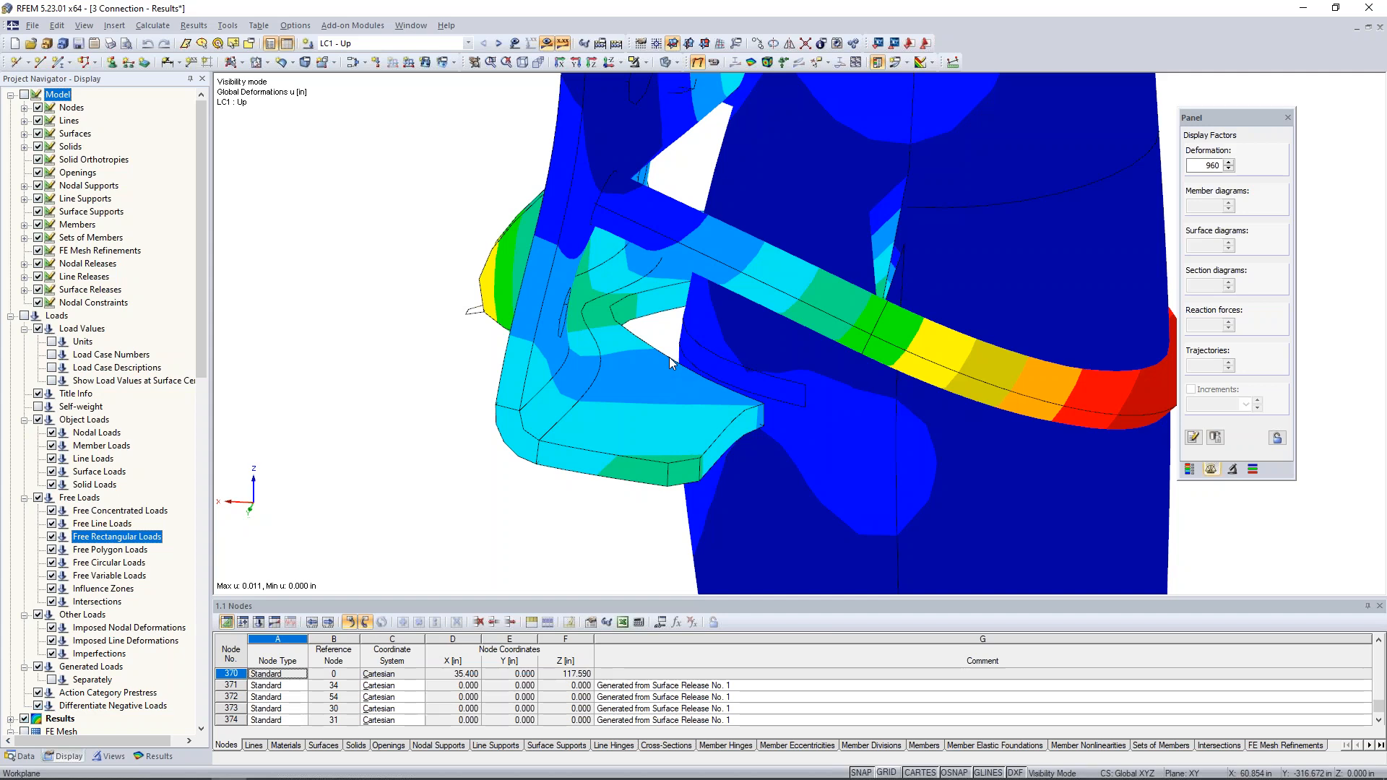
{"action": "middle_click_drag", "start_coordinate": [631, 258], "coordinate": [857, 341], "text": "ctrl"}
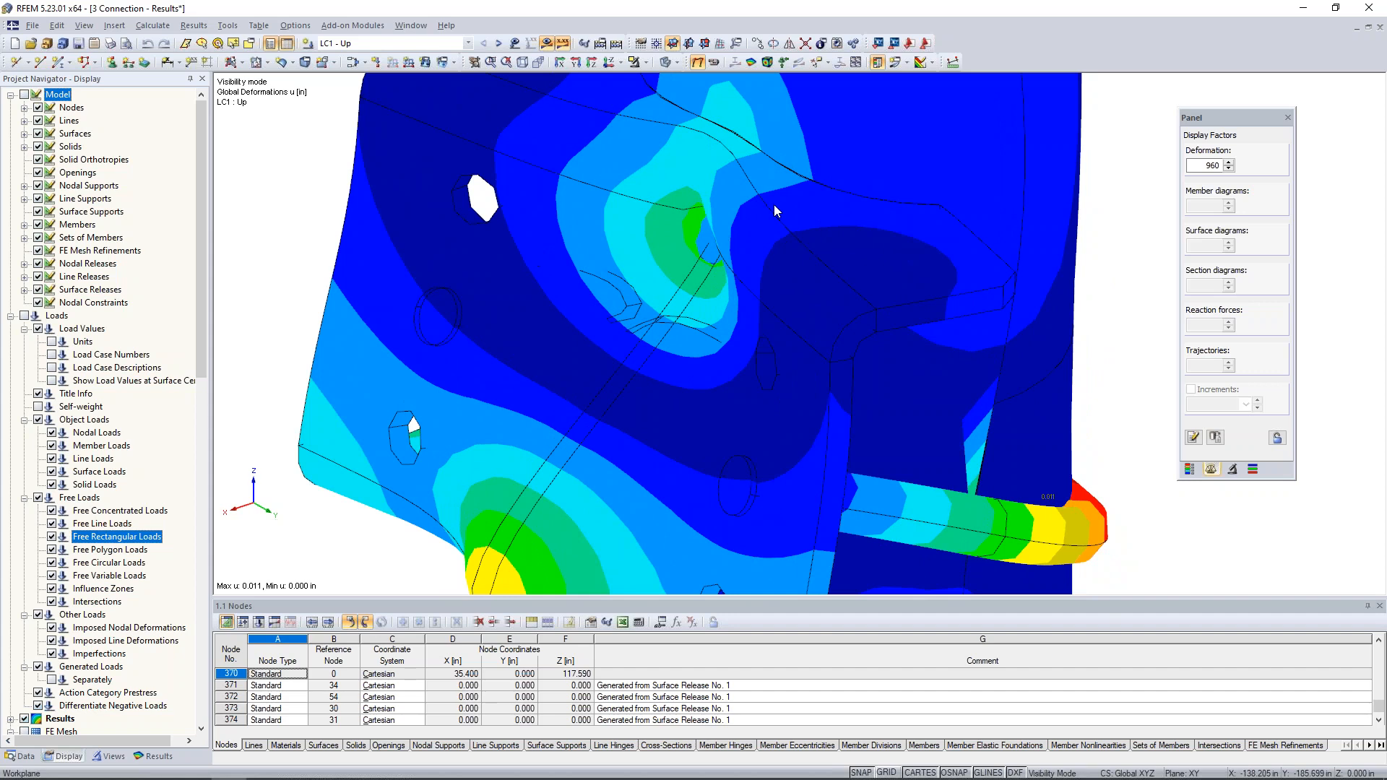
{"action": "scroll", "coordinate": [774, 205], "scroll_direction": "down", "scroll_amount": 1}
{"action": "scroll", "coordinate": [774, 205], "scroll_direction": "down", "scroll_amount": 1}
{"action": "middle_click_drag", "start_coordinate": [802, 279], "coordinate": [675, 229], "text": "ctrl"}
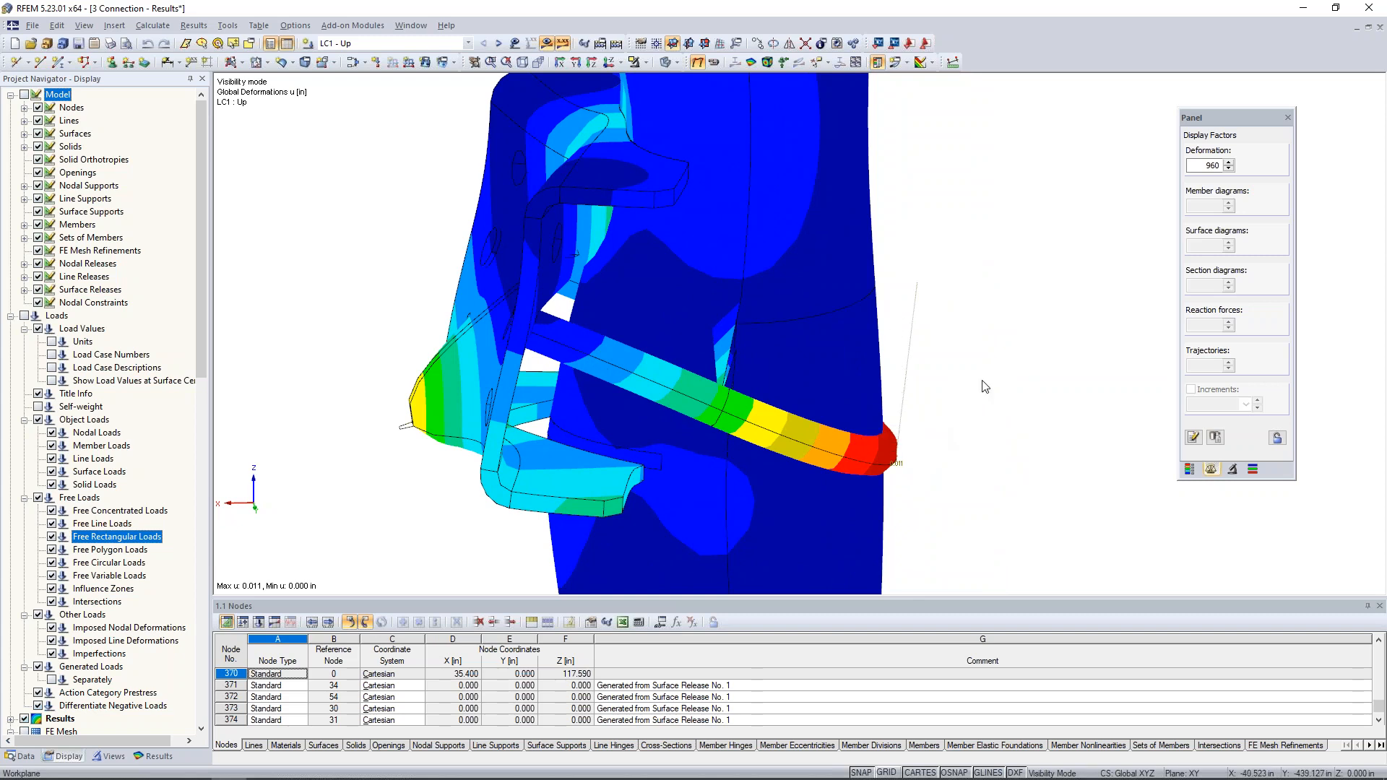
{"action": "middle_click_drag", "start_coordinate": [984, 405], "coordinate": [914, 342]}
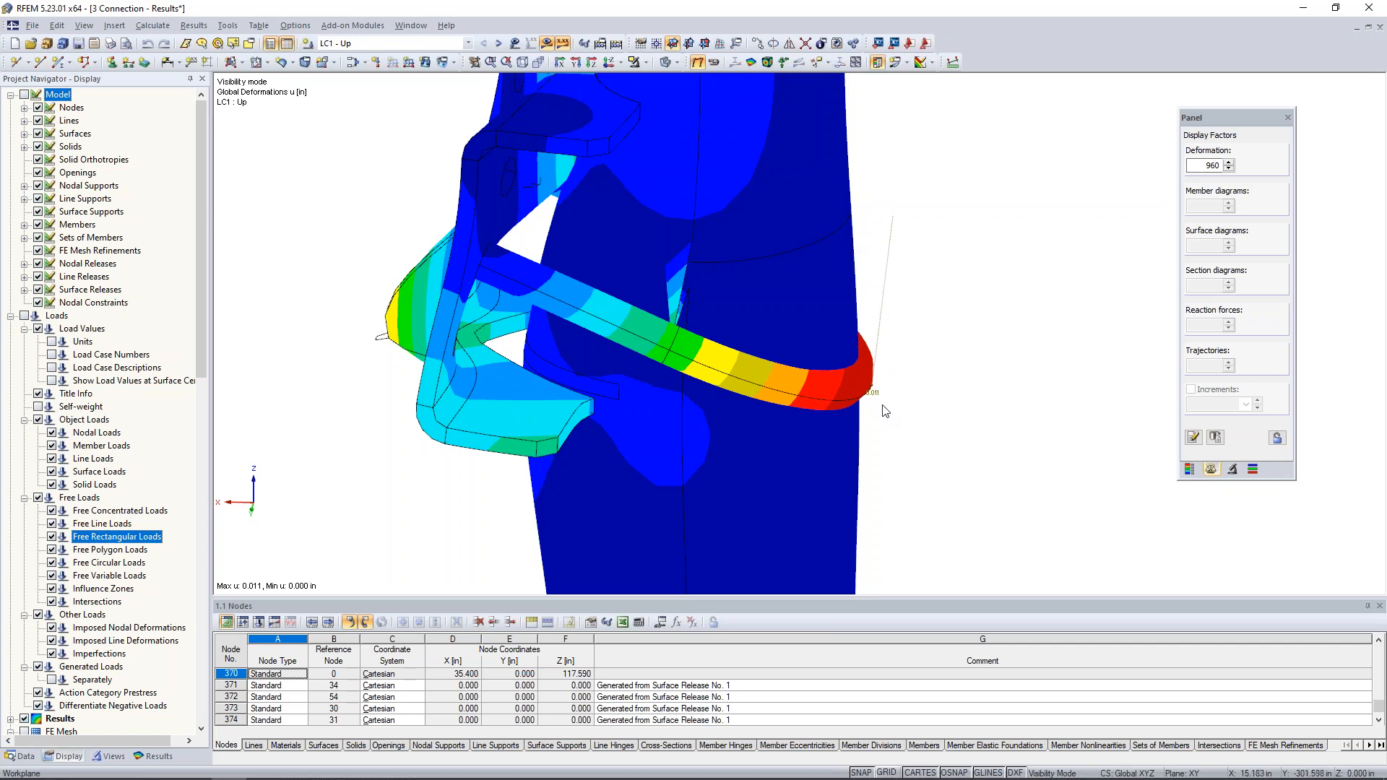
- Display the deformations for LC2 - Down and reduce the deformation display factor to 120
{"action": "left_click", "coordinate": [1228, 169]}
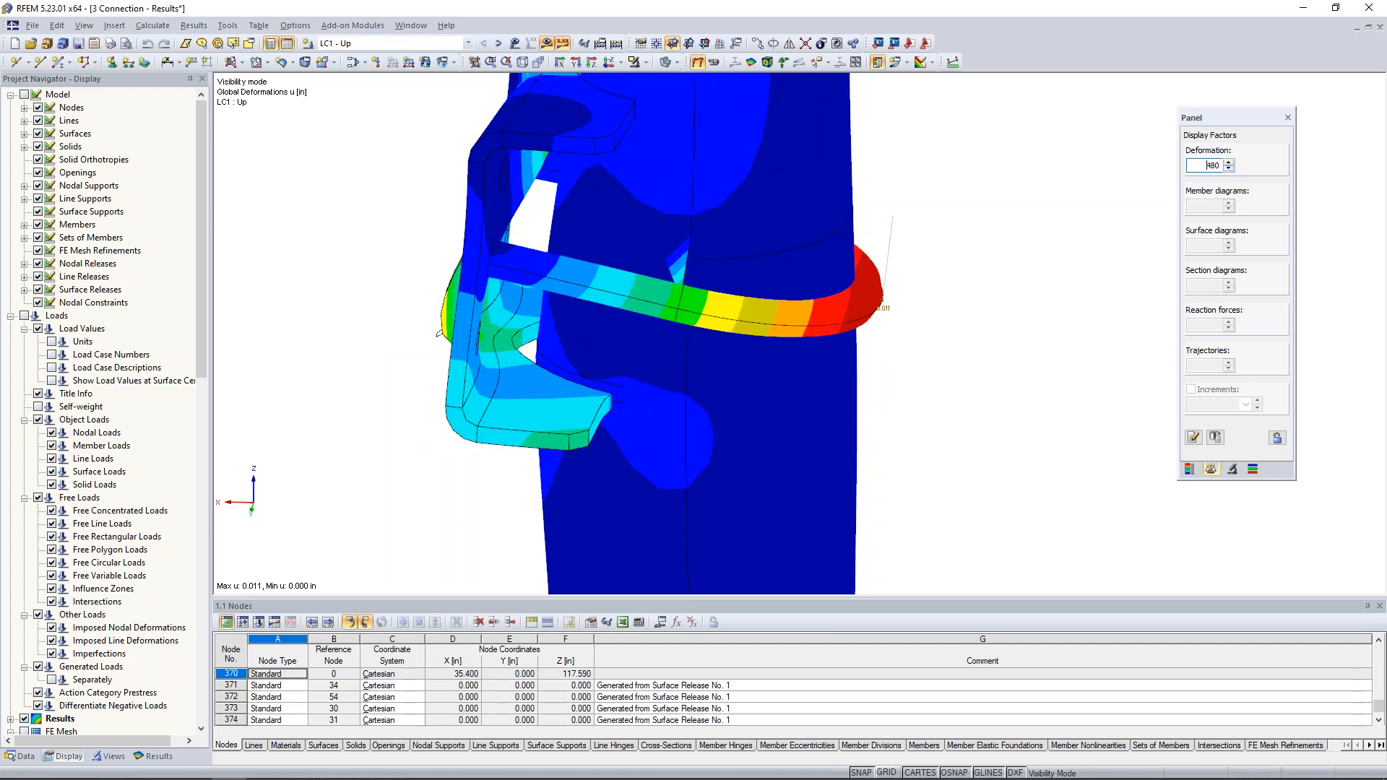
{"action": "left_click", "coordinate": [499, 45]}
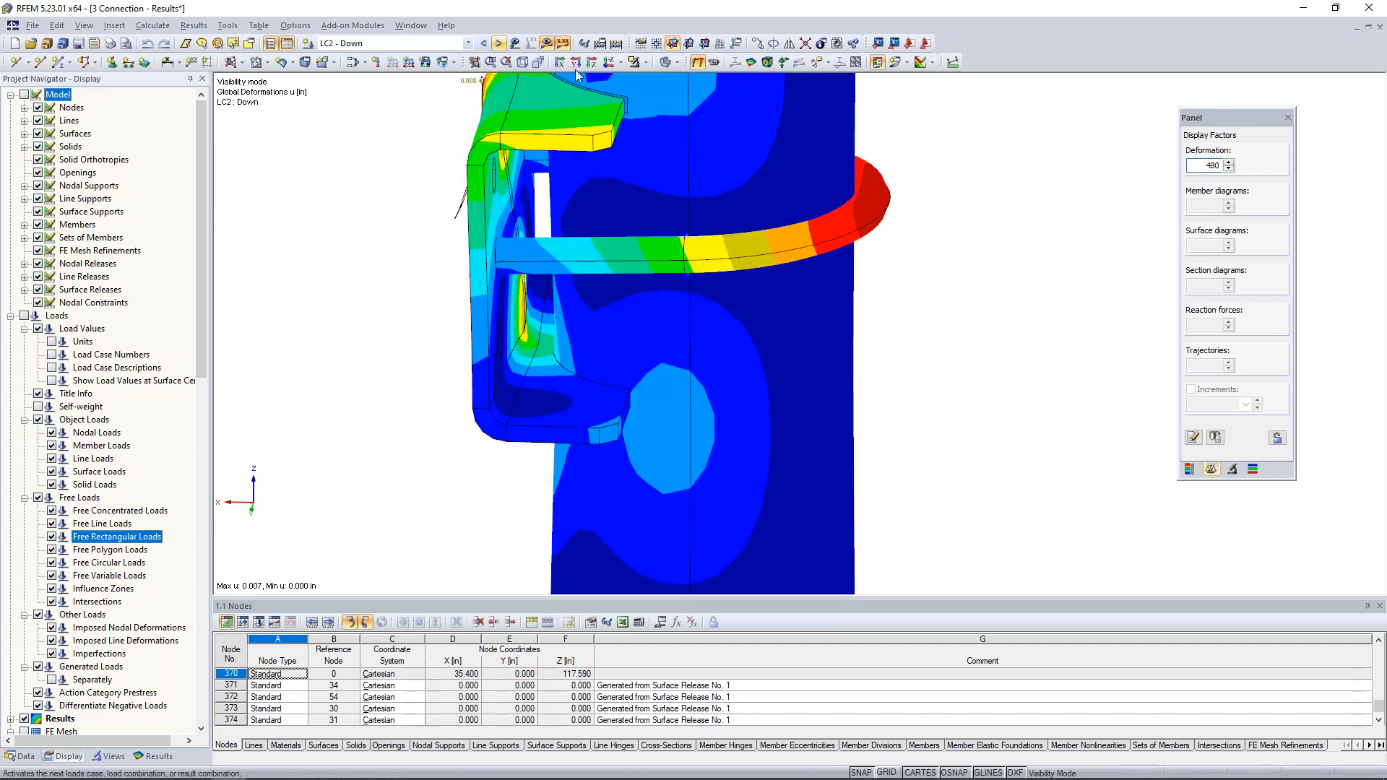
{"action": "scroll", "coordinate": [428, 218], "scroll_direction": "down", "scroll_amount": 2}
{"action": "middle_click_drag", "start_coordinate": [437, 226], "coordinate": [569, 322]}
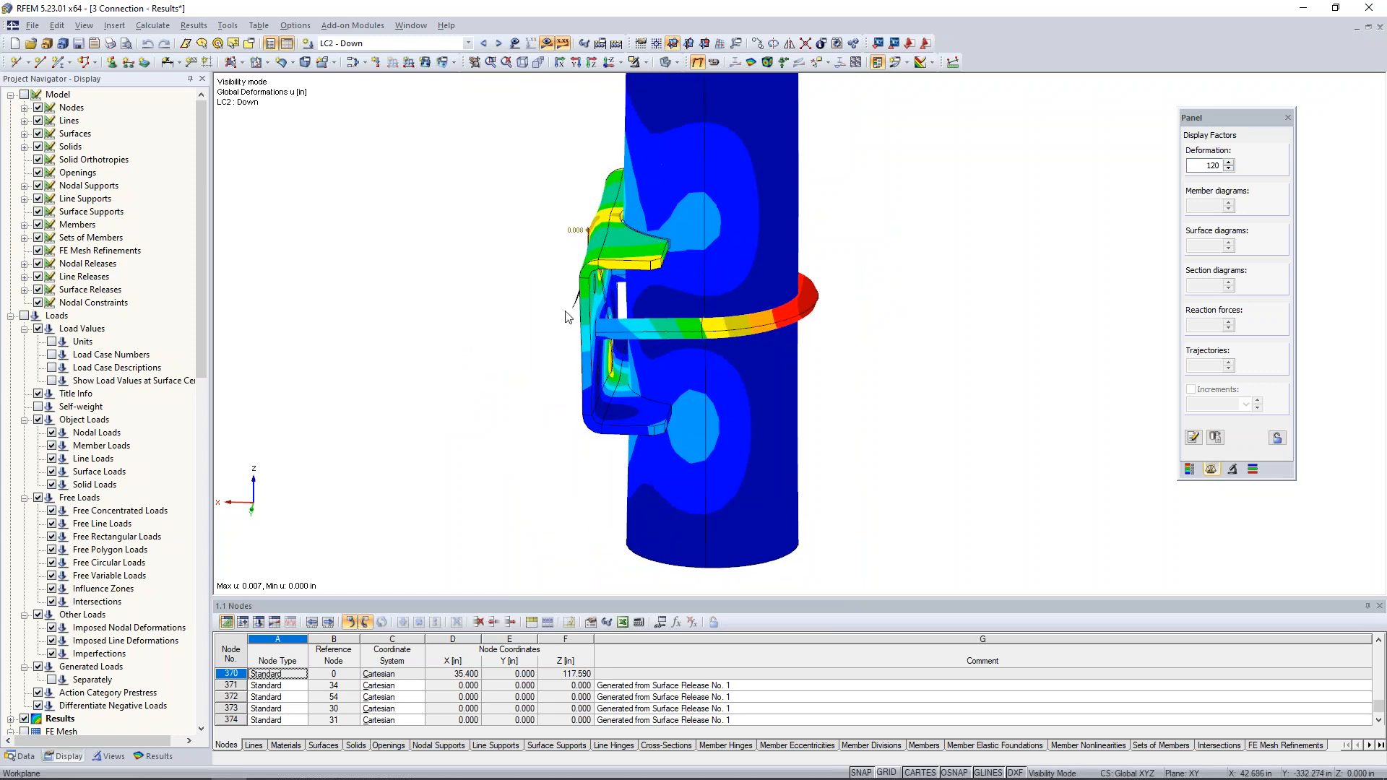
{"action": "scroll", "coordinate": [568, 323], "scroll_direction": "down", "scroll_amount": 1}
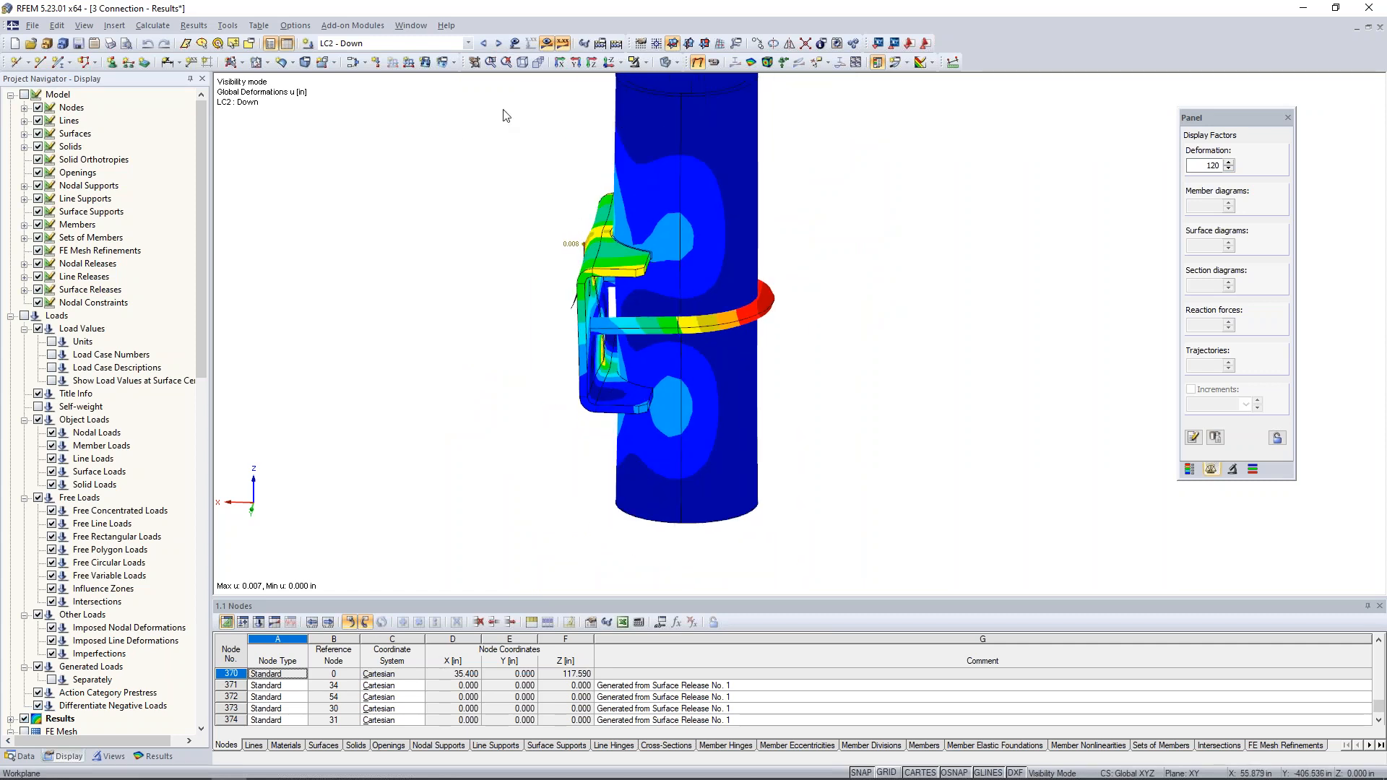
- Cancel the visibility mode so that the LC2 deformations of the whole connection are displayed
{"action": "left_click", "coordinate": [645, 66]}
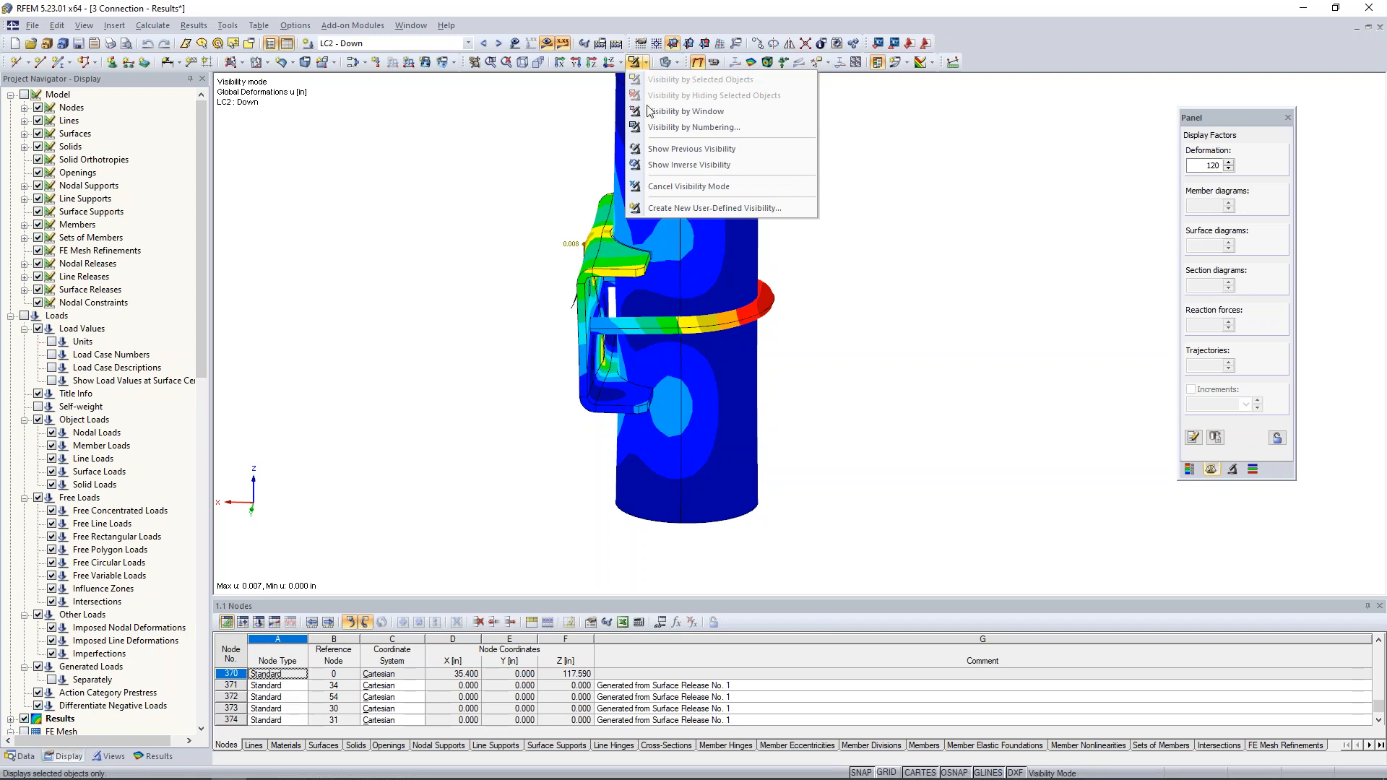
{"action": "left_click", "coordinate": [649, 186]}
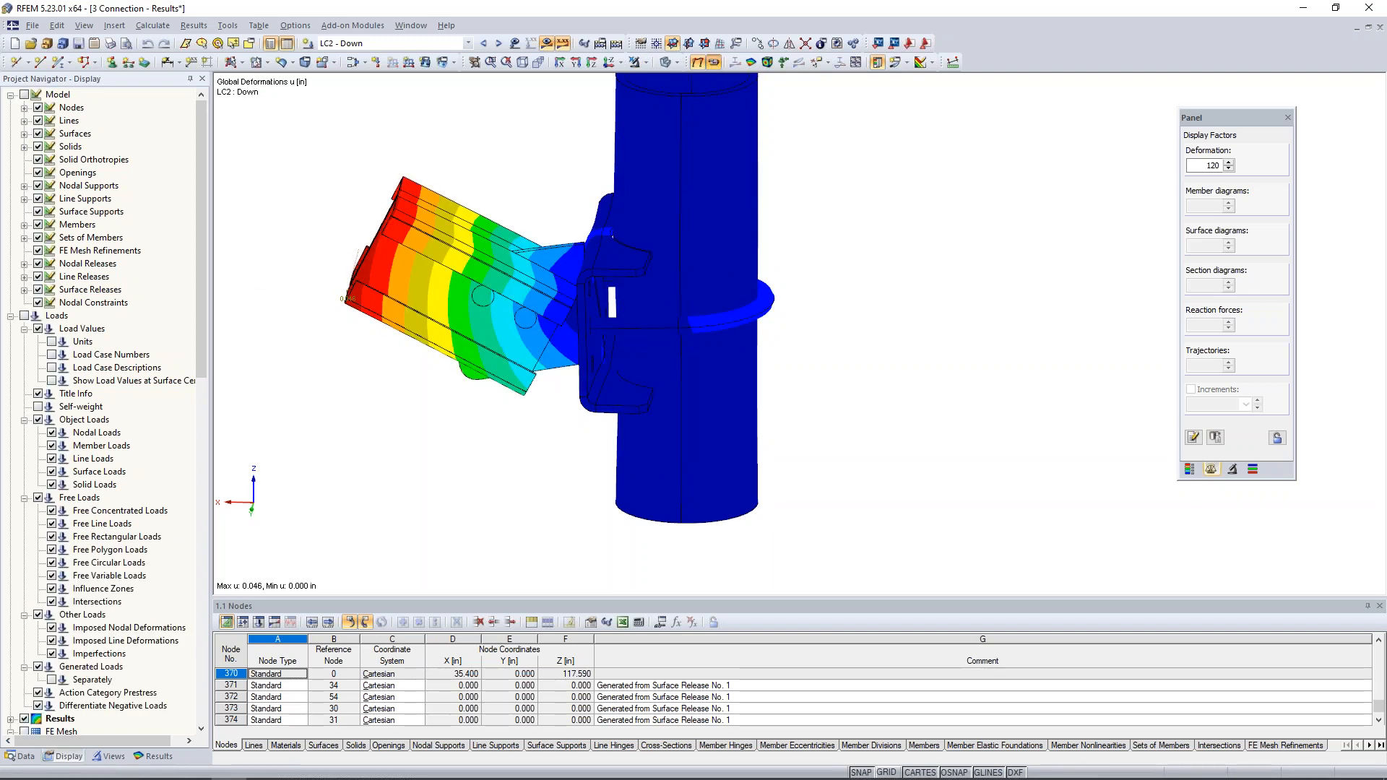
{"action": "left_click", "coordinate": [712, 63]}
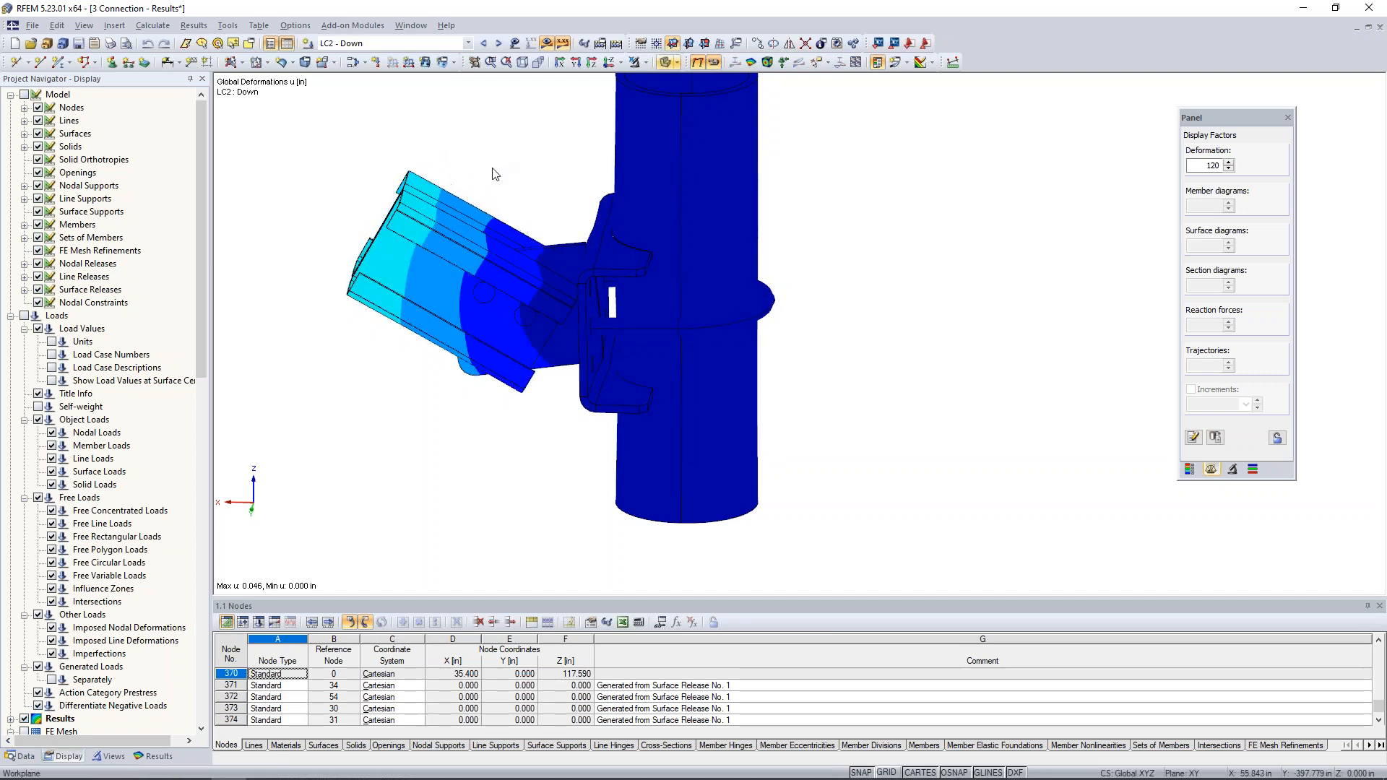
{"action": "left_click", "coordinate": [714, 64]}
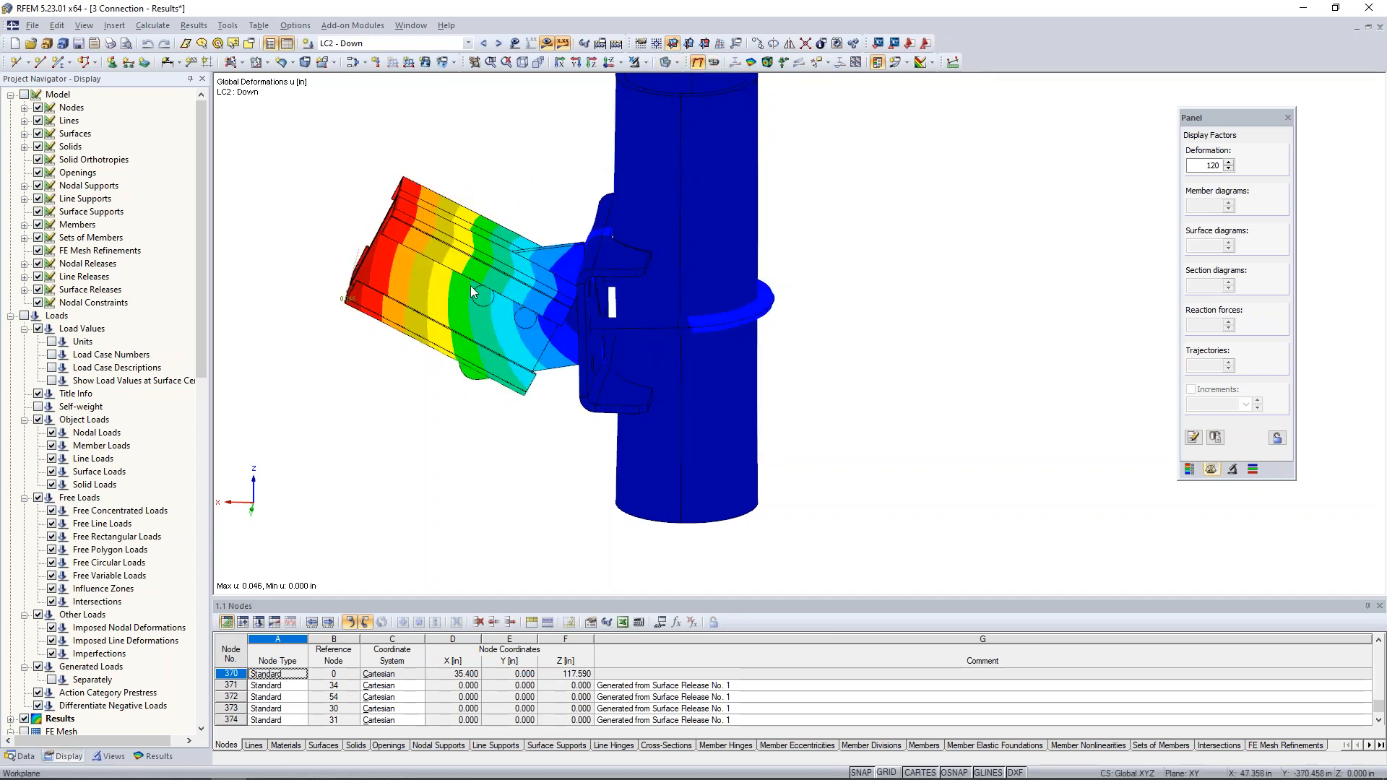
- Raise the deformation display factor to 480 and examine the LC2 deformations where the bracket plate meets the pipe
{"action": "left_click", "coordinate": [1229, 162]}
{"action": "left_click", "coordinate": [1228, 162]}
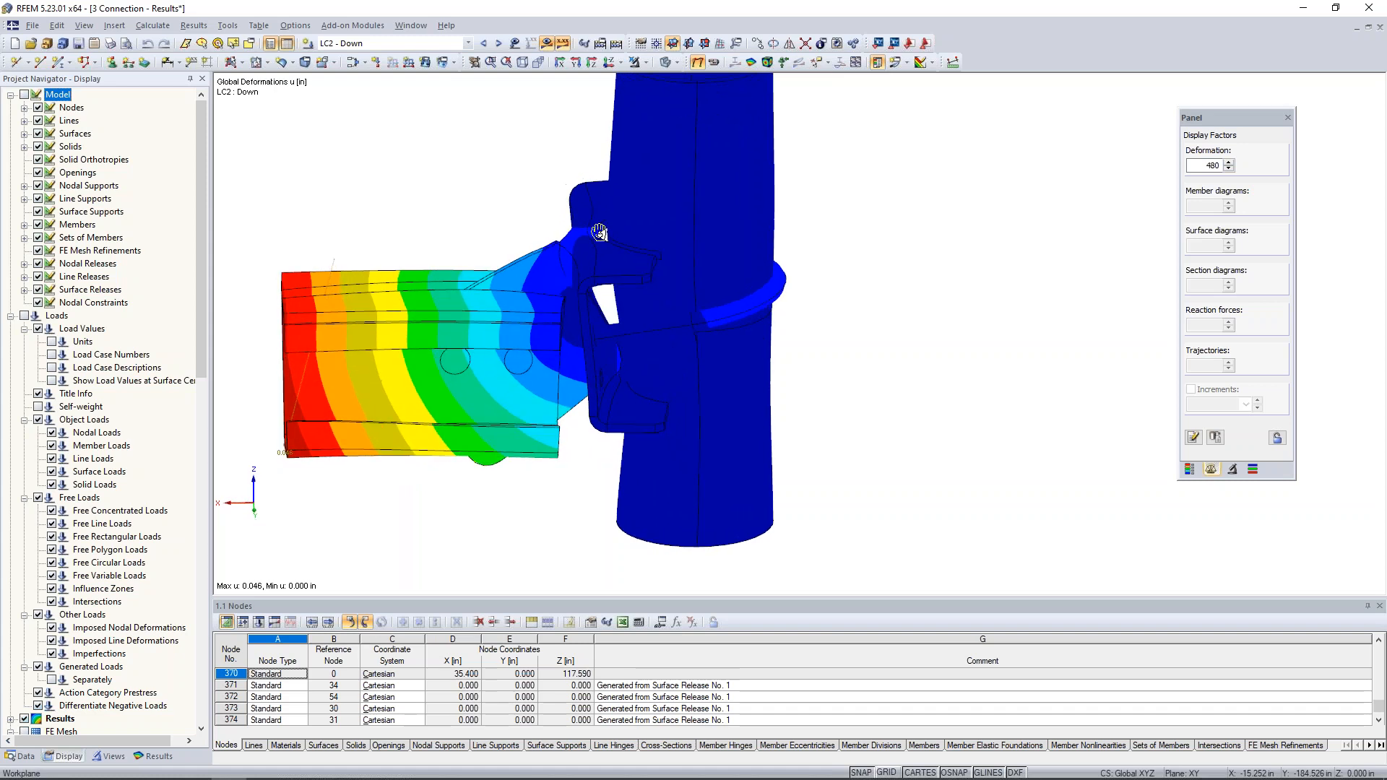
{"action": "scroll", "coordinate": [603, 235], "scroll_direction": "up", "scroll_amount": 5}
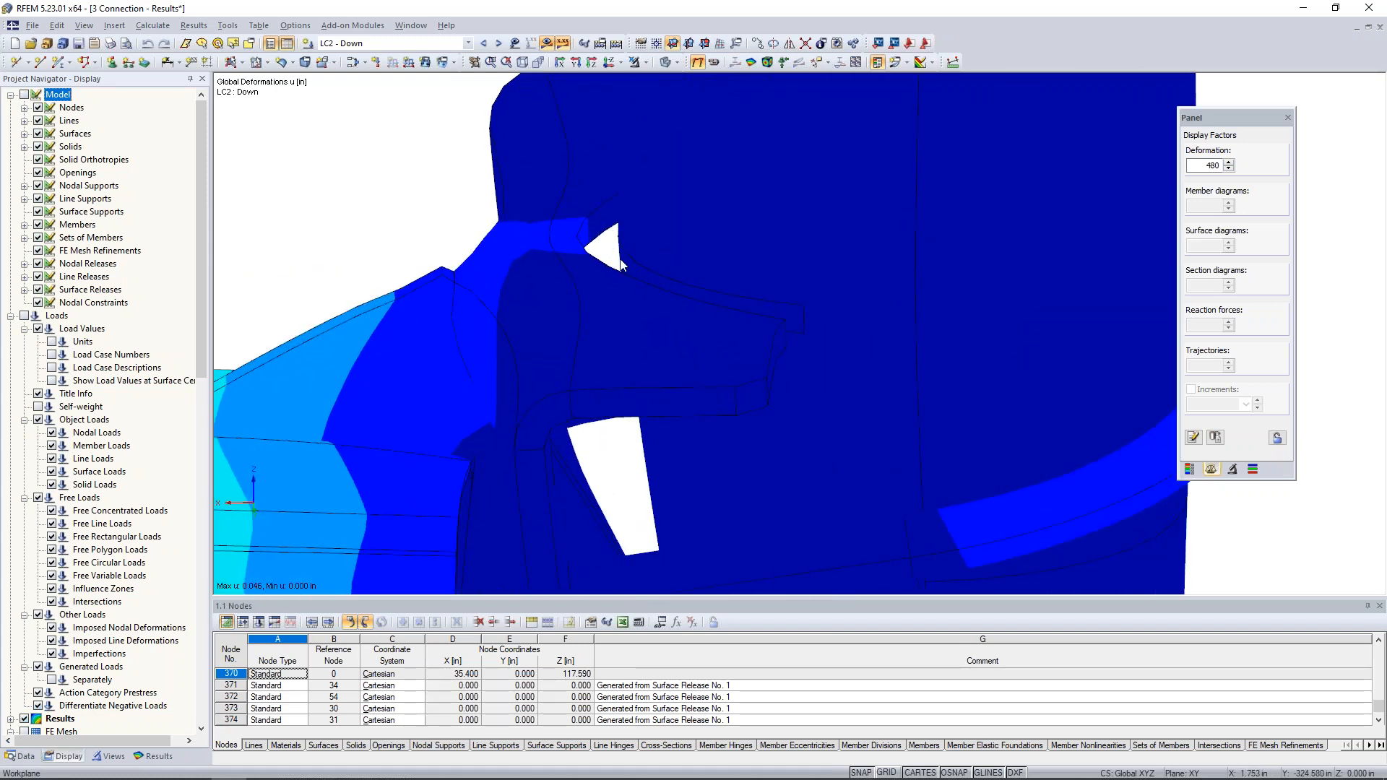
{"action": "scroll", "coordinate": [607, 257], "scroll_direction": "down", "scroll_amount": 5}
{"action": "middle_click_drag", "start_coordinate": [902, 359], "coordinate": [838, 316], "text": "ctrl"}
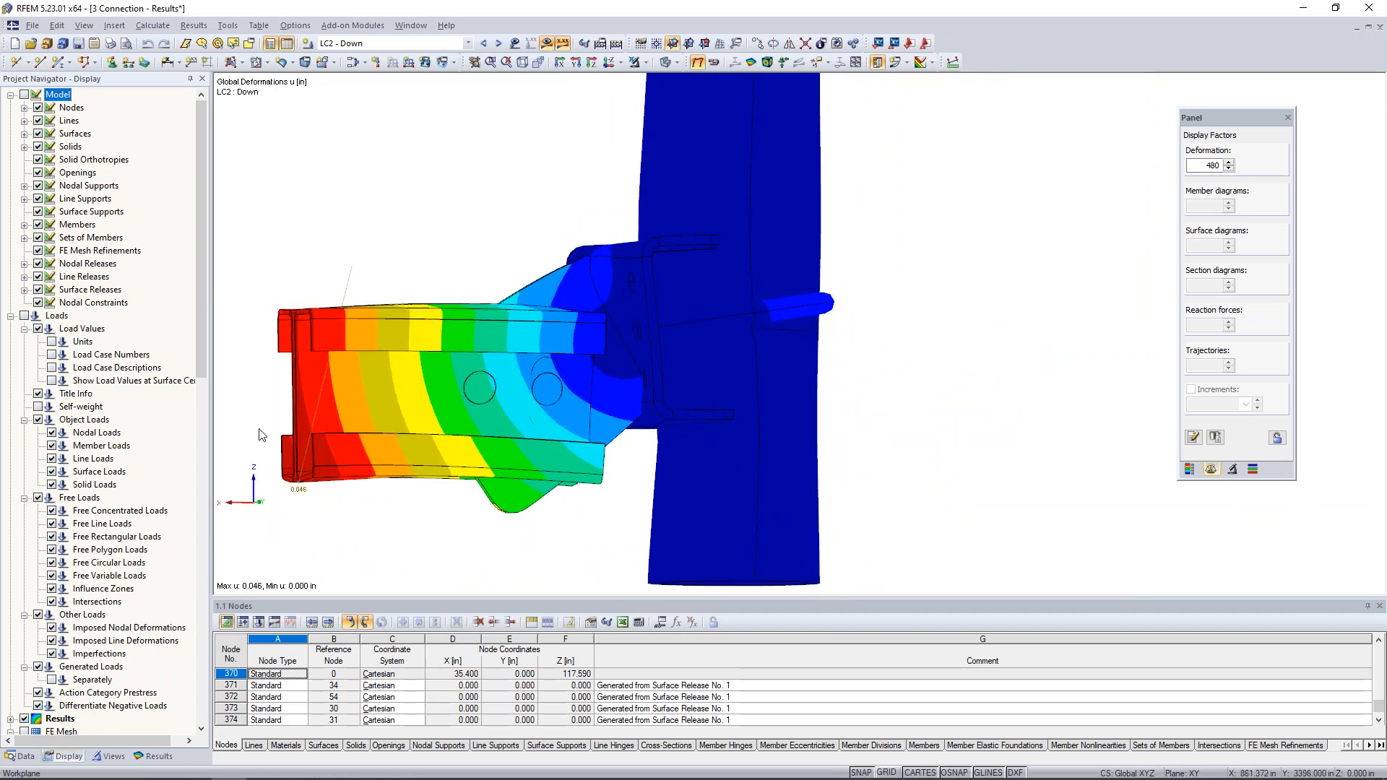
{"action": "middle_click_drag", "start_coordinate": [854, 352], "coordinate": [838, 360], "text": "ctrl"}
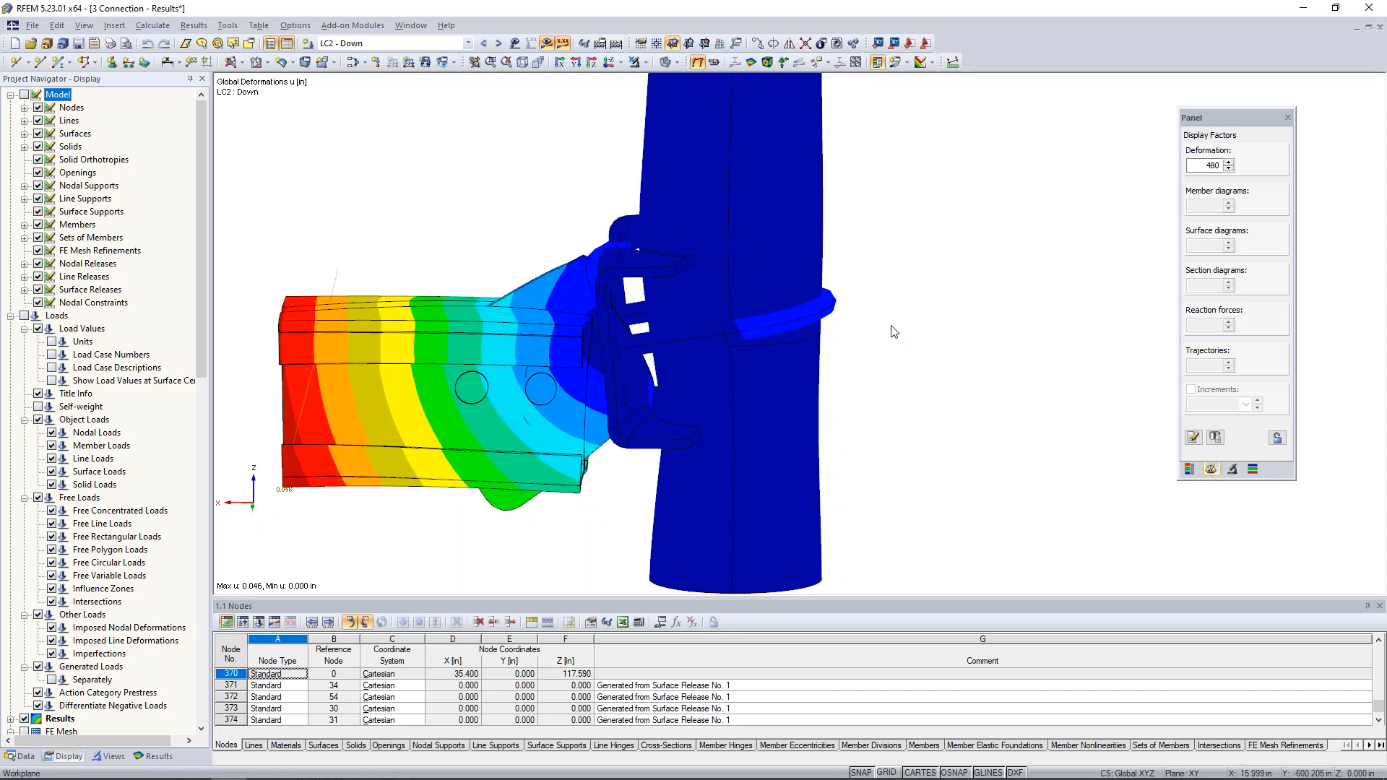
- Display the deformations for LC3 - Tension together with the model objects and the loads
{"action": "left_click", "coordinate": [498, 43]}
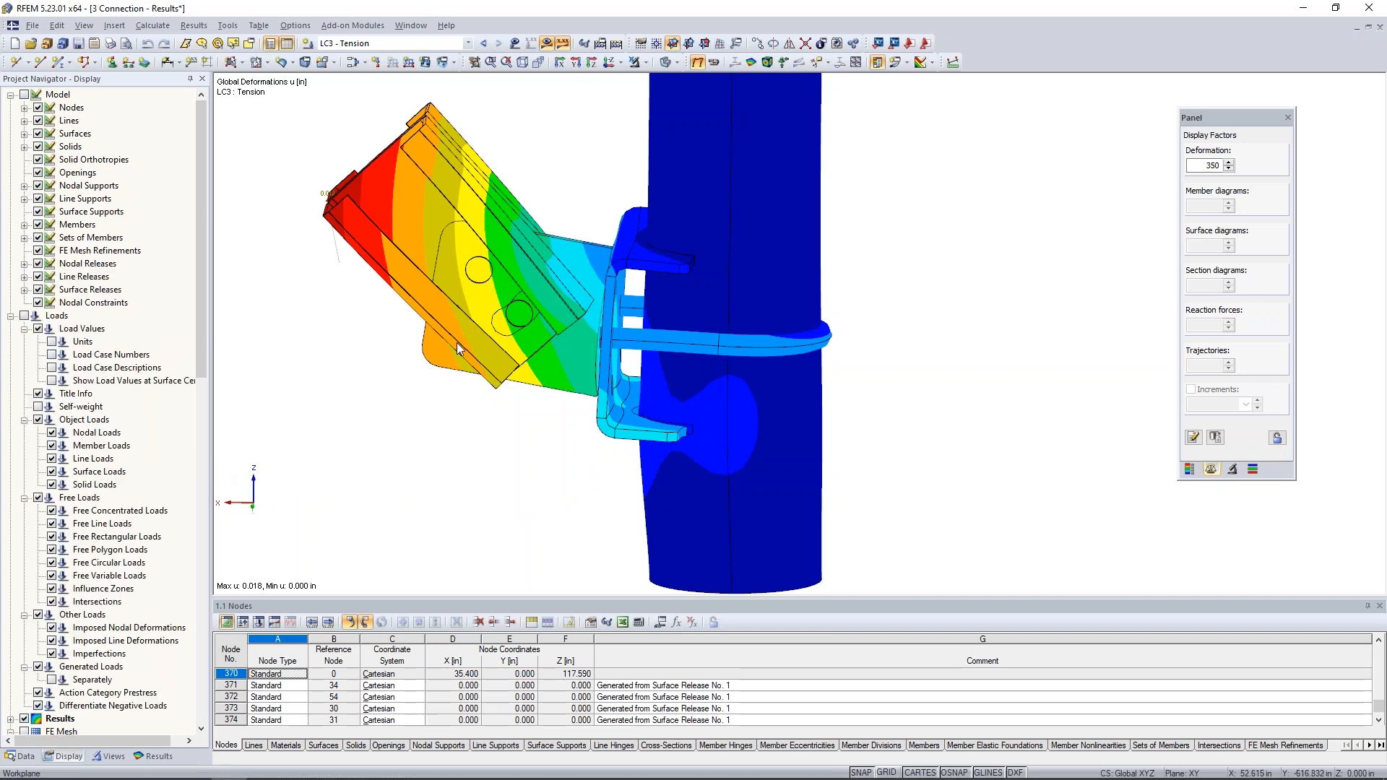
{"action": "left_click", "coordinate": [645, 62]}
{"action": "left_click", "coordinate": [587, 139]}
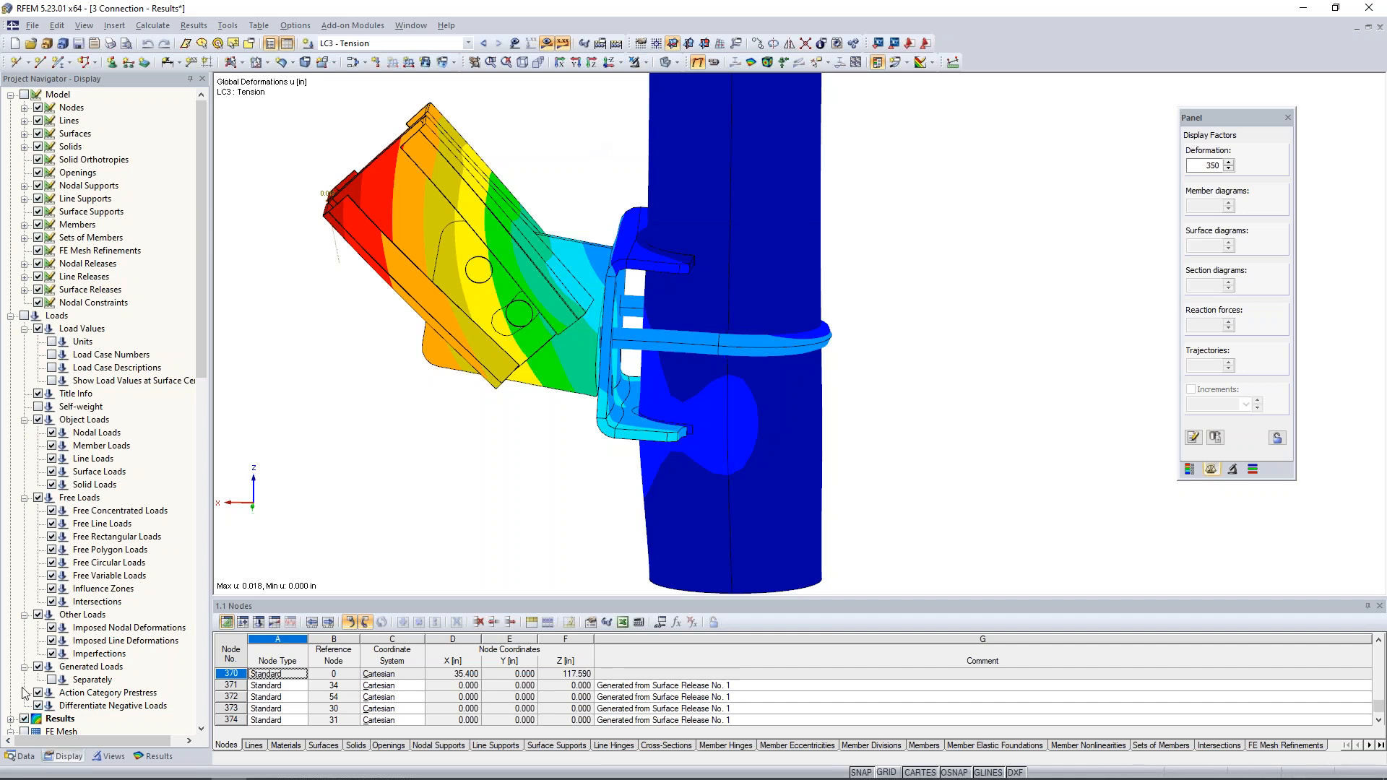
{"action": "left_click", "coordinate": [25, 94]}
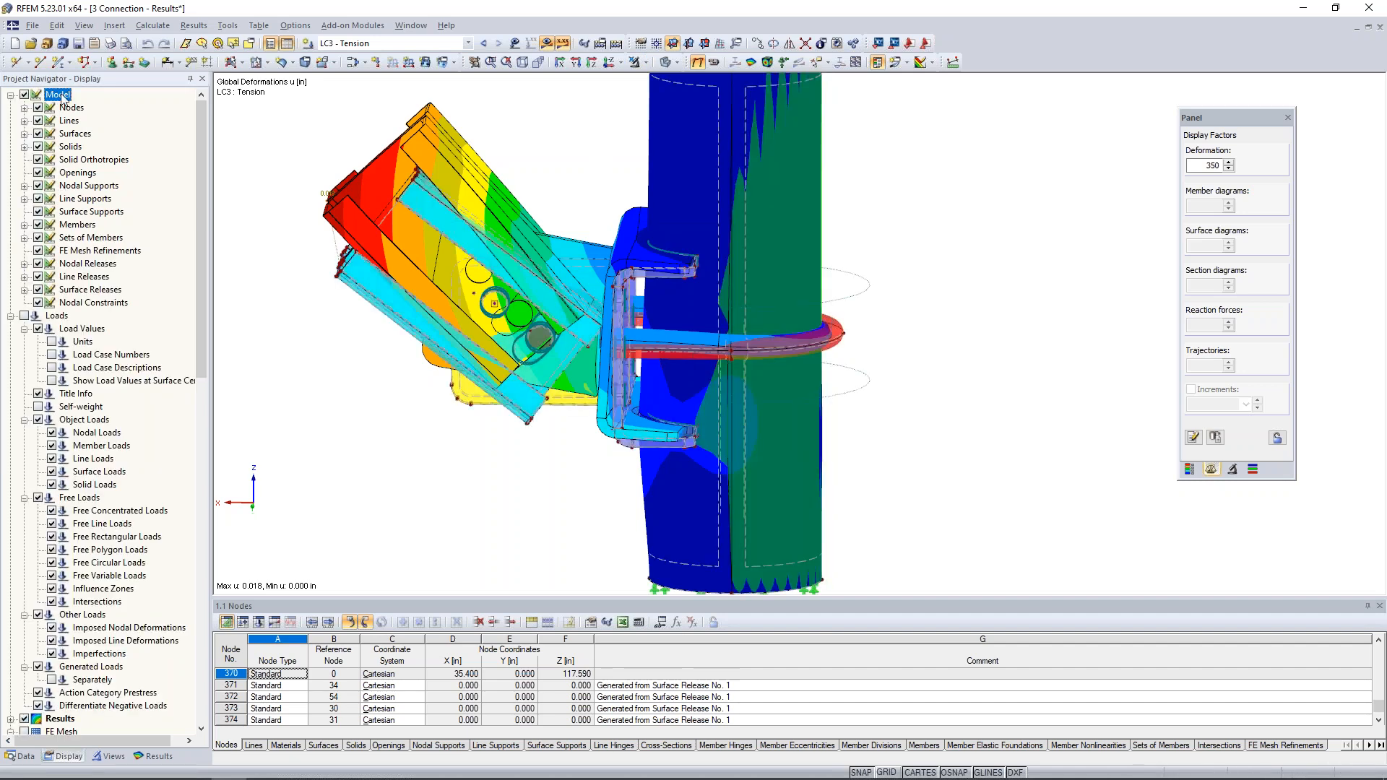
{"action": "left_click", "coordinate": [547, 44]}
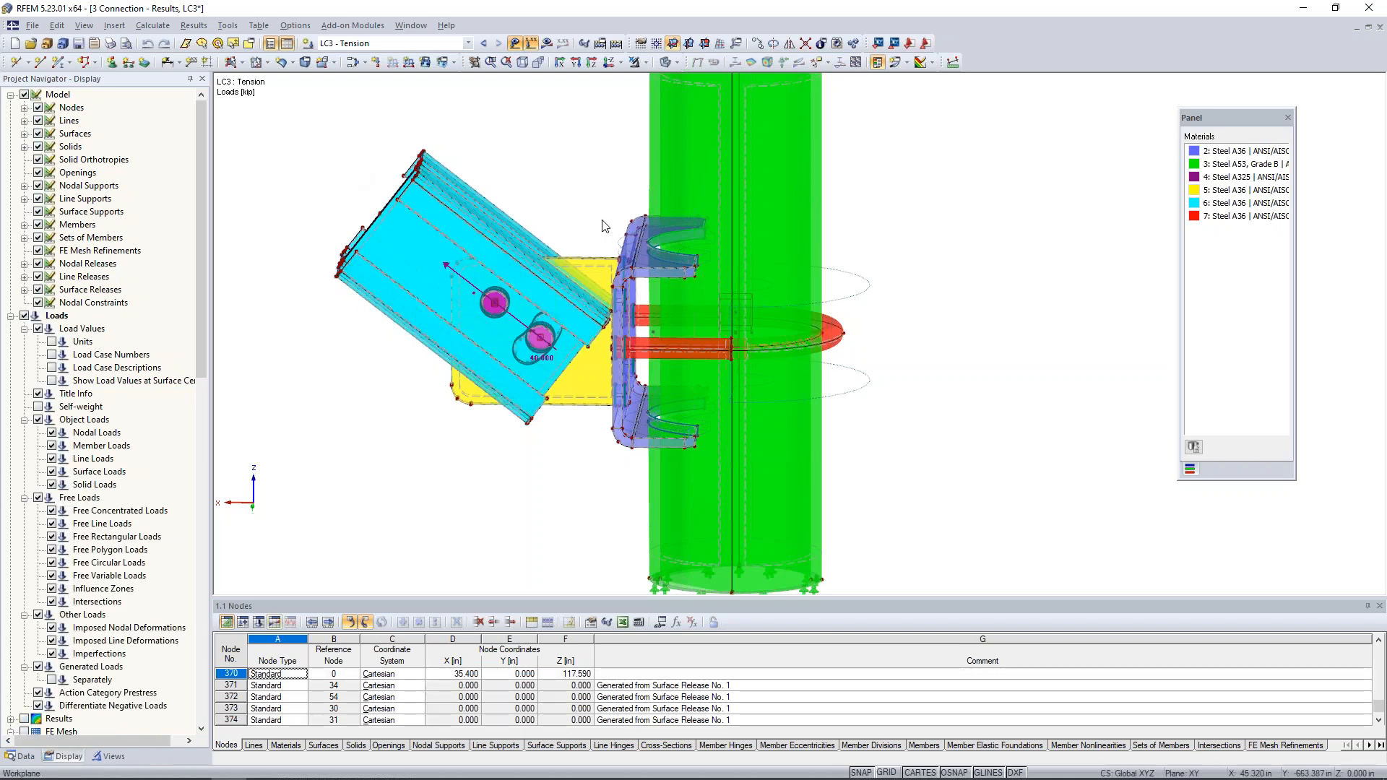
{"action": "left_click", "coordinate": [547, 43]}
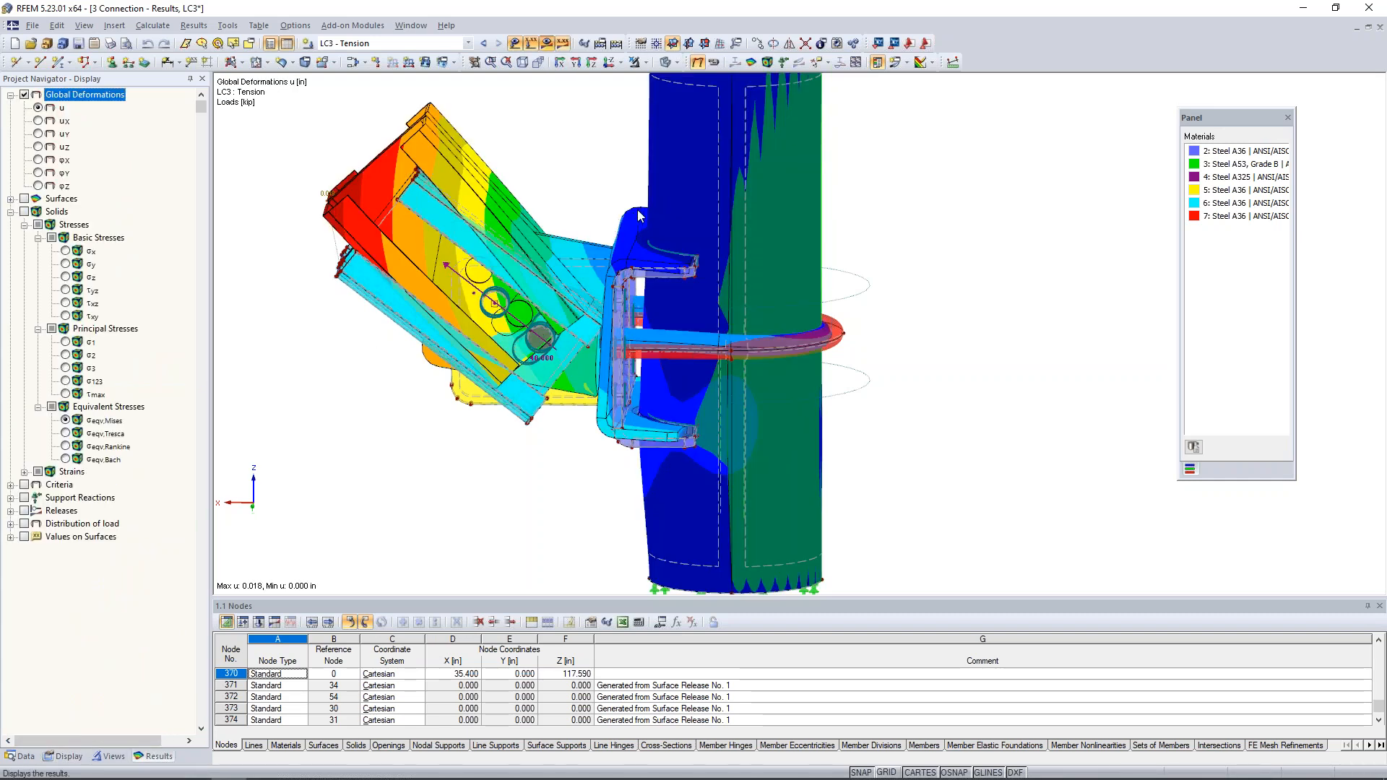
- Isolate the selected bracket plate, U-bolt and pipe by visibility and show them with the wireframe display model
{"action": "middle_click_drag", "start_coordinate": [653, 200], "coordinate": [649, 172], "text": "ctrl"}
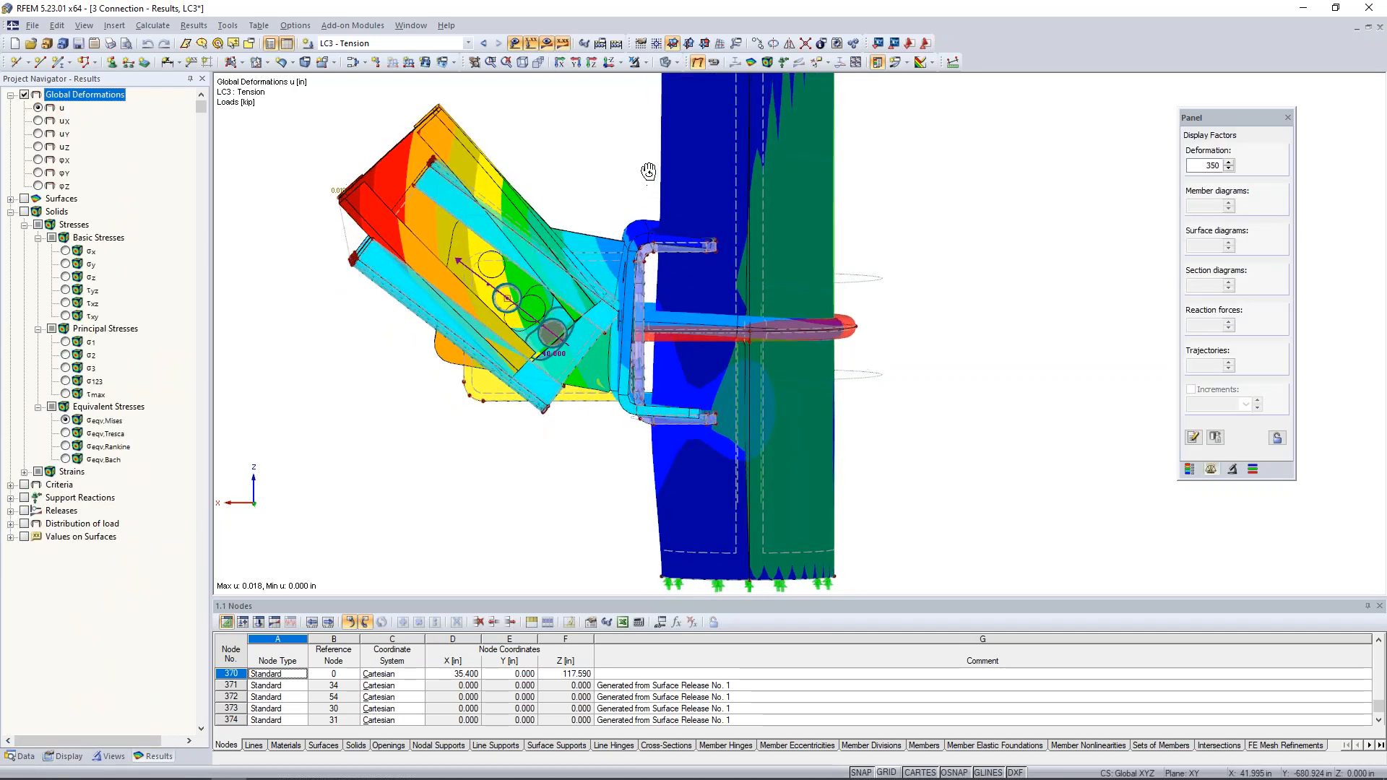
{"action": "left_click_drag", "start_coordinate": [616, 190], "coordinate": [913, 458]}
{"action": "left_click", "coordinate": [642, 62]}
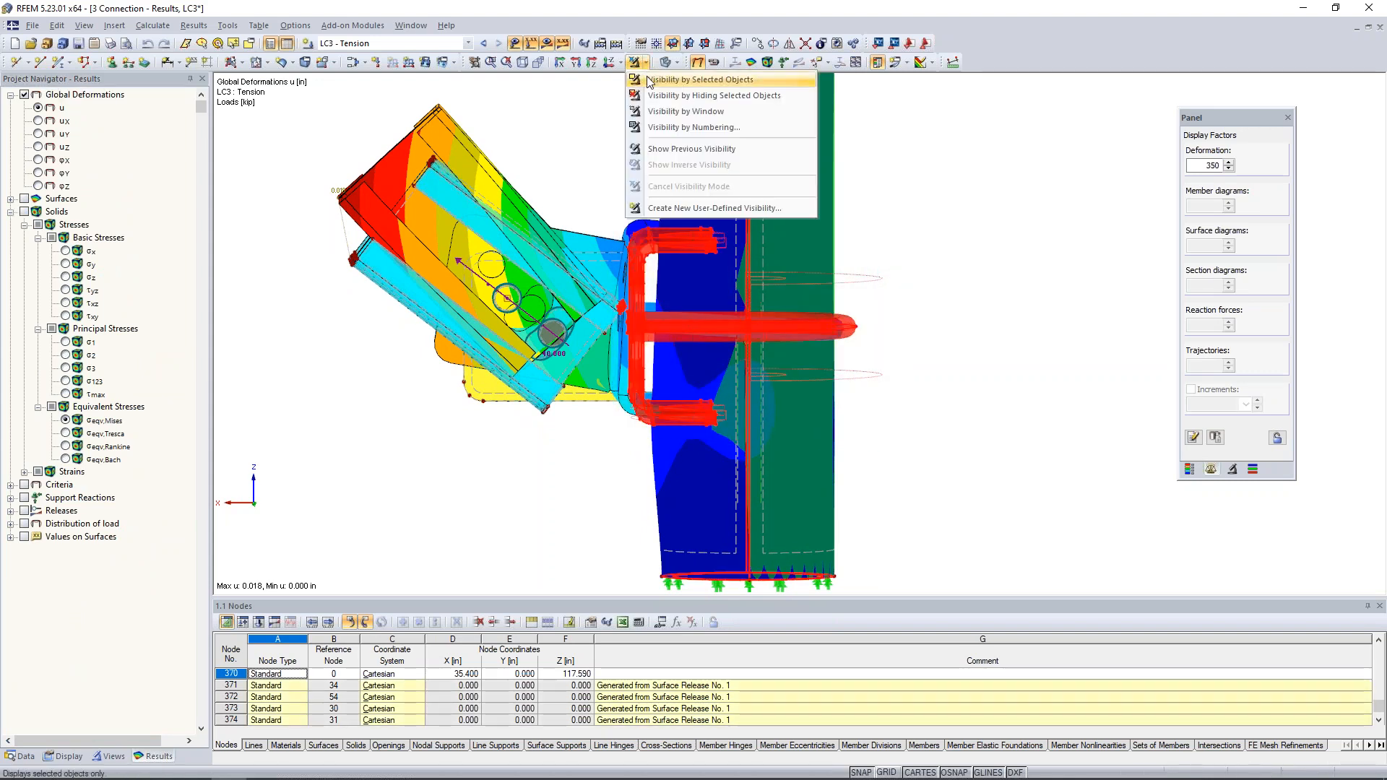
{"action": "left_click", "coordinate": [647, 81]}
{"action": "middle_click_drag", "start_coordinate": [560, 206], "coordinate": [547, 278], "text": "ctrl"}
{"action": "left_click", "coordinate": [671, 62]}
{"action": "left_click", "coordinate": [686, 81]}
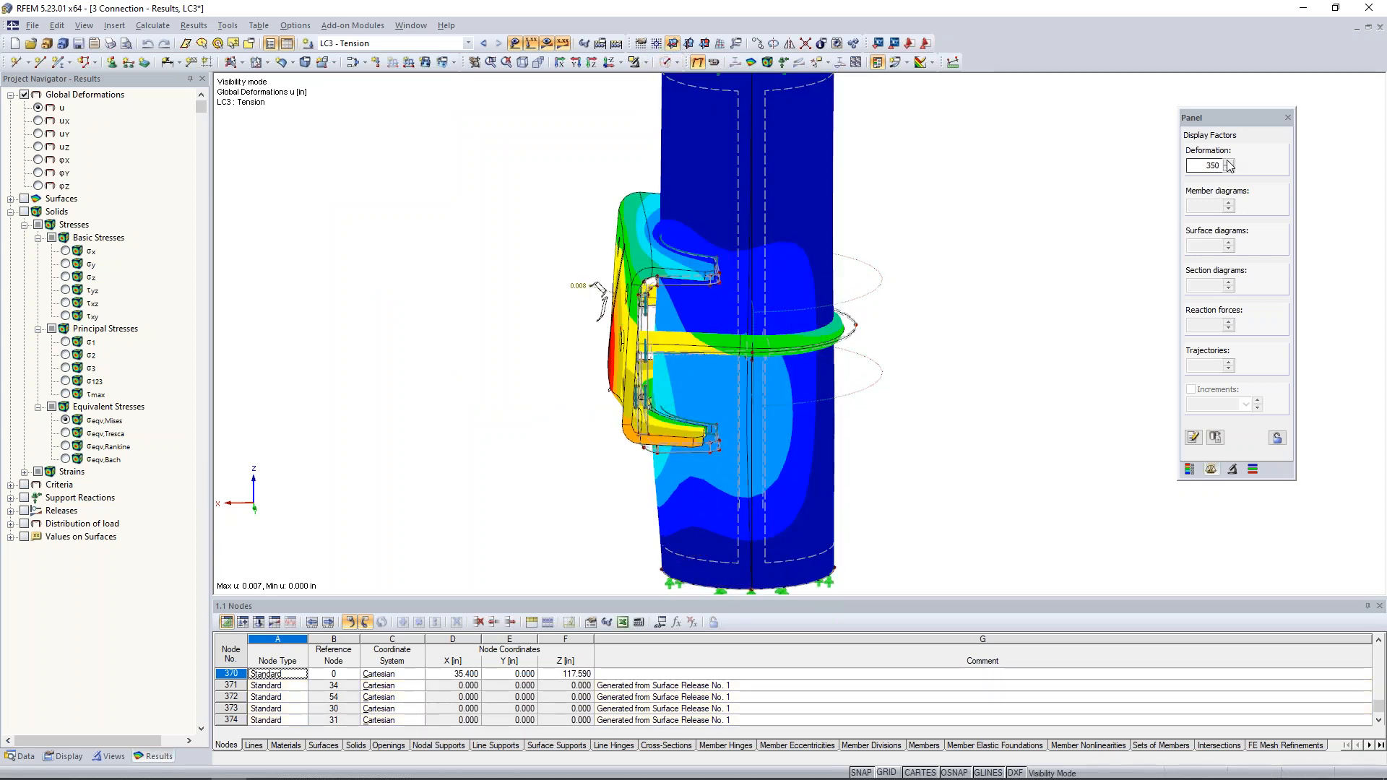
- Raise the deformation display factor to 1400 and examine the LC3 deformations of the bracket plate and U-bolt from several angles
{"action": "left_click", "coordinate": [1228, 162]}
{"action": "left_click", "coordinate": [1228, 163]}
{"action": "middle_click_drag", "start_coordinate": [953, 390], "coordinate": [891, 434], "text": "ctrl"}
{"action": "scroll", "coordinate": [892, 436], "scroll_direction": "down", "scroll_amount": 1}
{"action": "middle_click_drag", "start_coordinate": [605, 455], "coordinate": [601, 543], "text": "ctrl"}
{"action": "scroll", "coordinate": [639, 390], "scroll_direction": "down", "scroll_amount": 1}
{"action": "scroll", "coordinate": [640, 391], "scroll_direction": "up", "scroll_amount": 4}
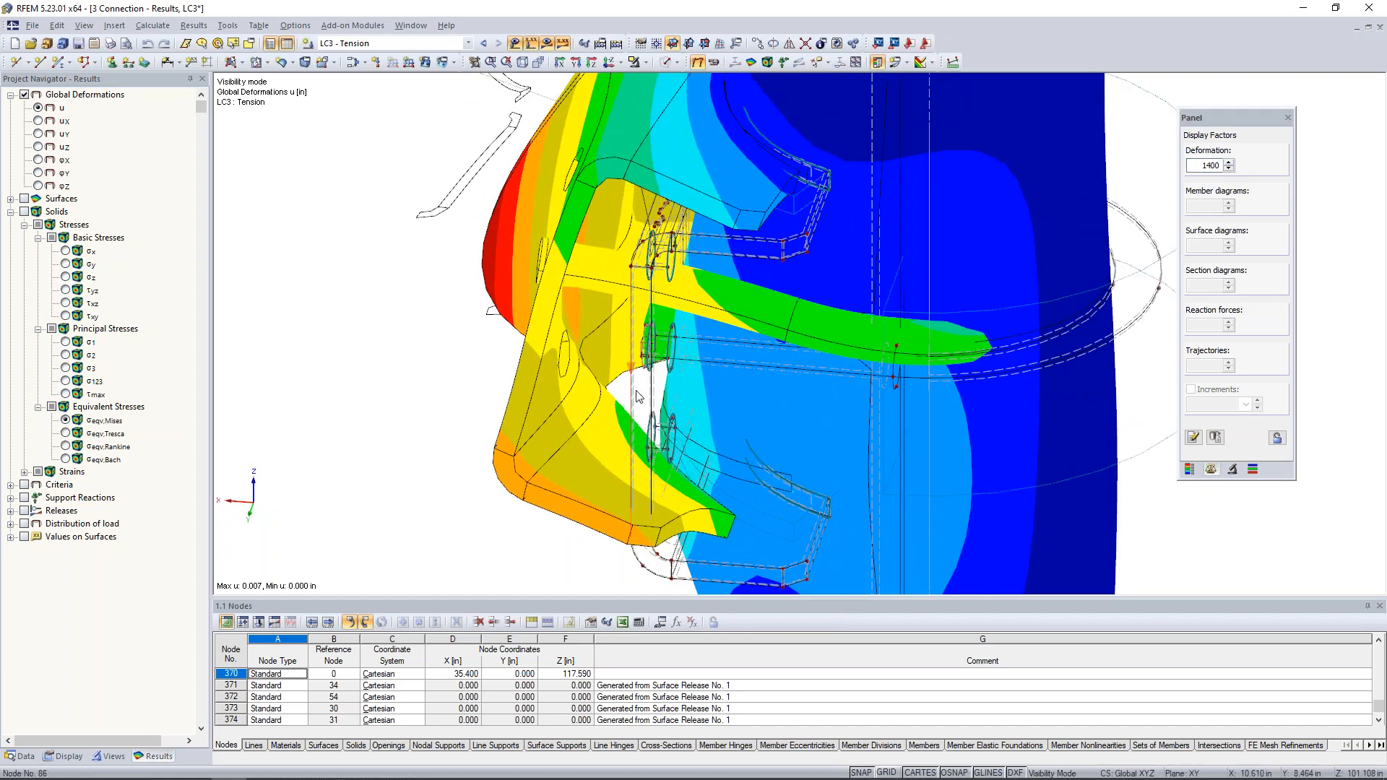
{"action": "scroll", "coordinate": [653, 392], "scroll_direction": "down", "scroll_amount": 3}
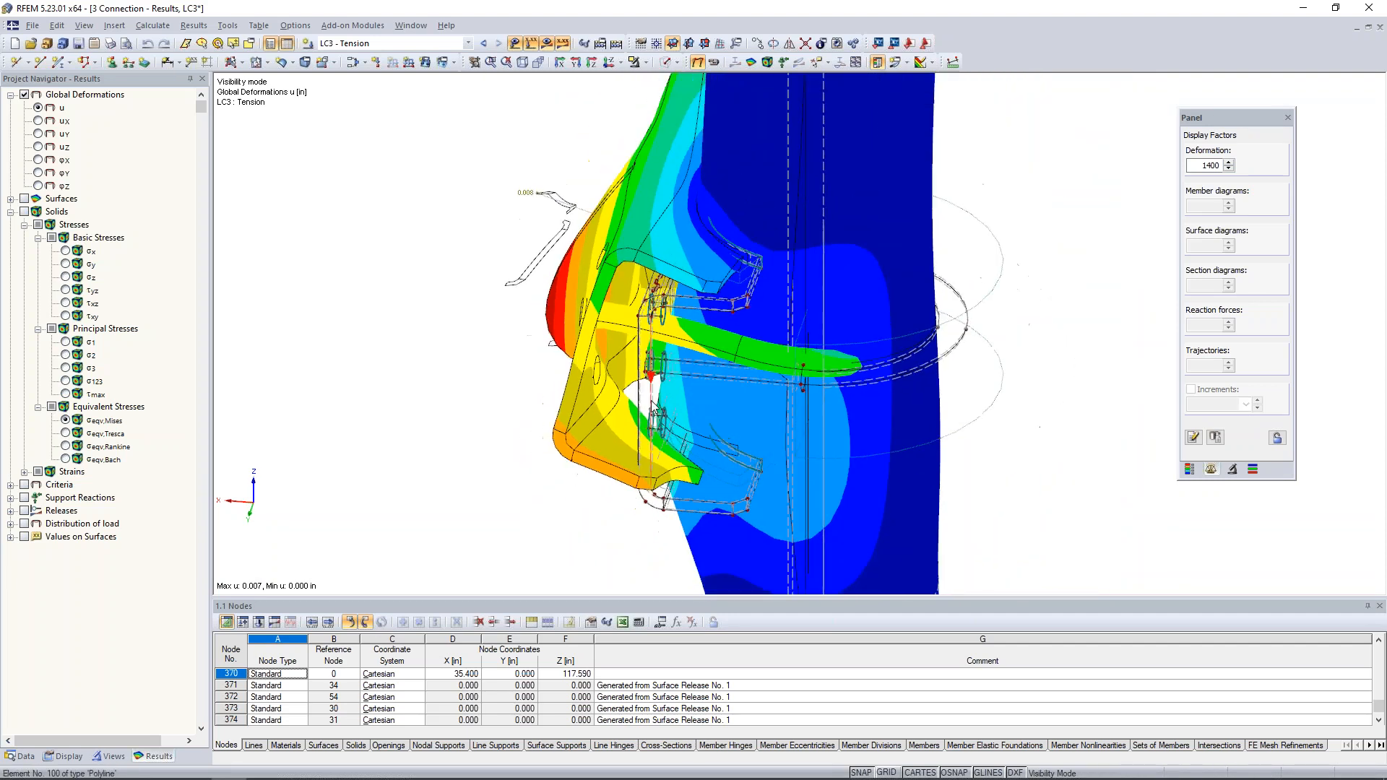
{"action": "middle_click_drag", "start_coordinate": [466, 395], "coordinate": [511, 389], "text": "ctrl"}
{"action": "scroll", "coordinate": [511, 389], "scroll_direction": "down", "scroll_amount": 1}
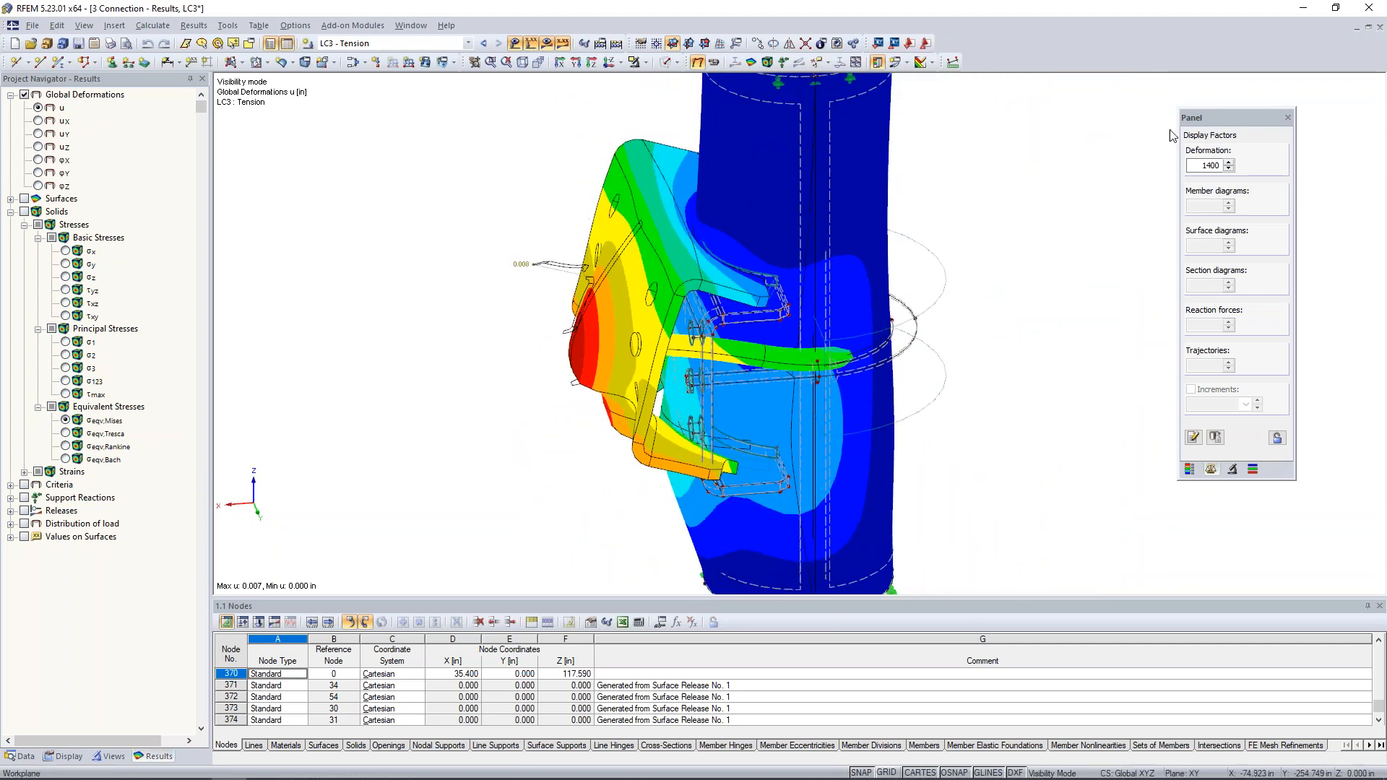
- Reduce the deformation display factor to 175 with the whole pipe length in view
{"action": "left_click", "coordinate": [1228, 169]}
{"action": "left_click", "coordinate": [1228, 168]}
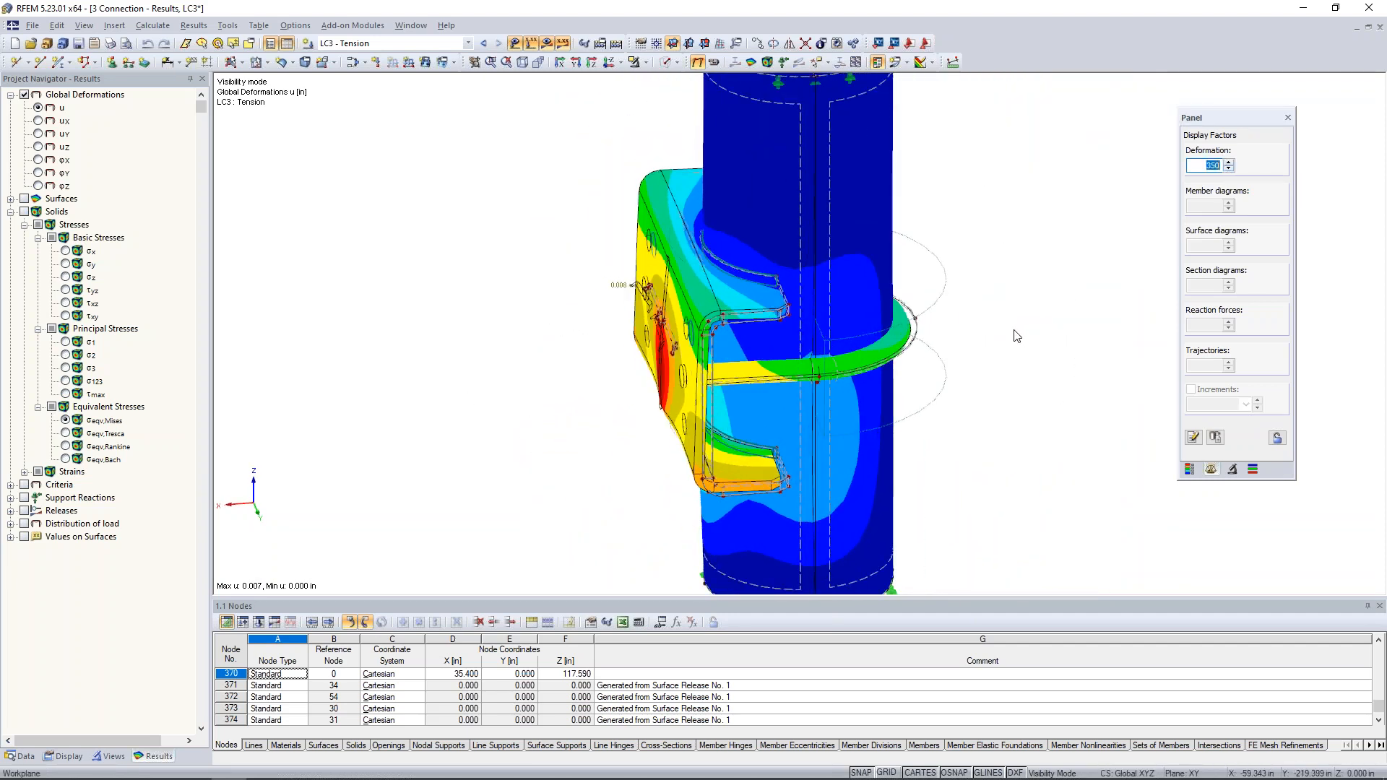
{"action": "middle_click_drag", "start_coordinate": [1015, 330], "coordinate": [905, 309]}
{"action": "scroll", "coordinate": [903, 316], "scroll_direction": "down", "scroll_amount": 3}
{"action": "middle_click_drag", "start_coordinate": [831, 240], "coordinate": [779, 279]}
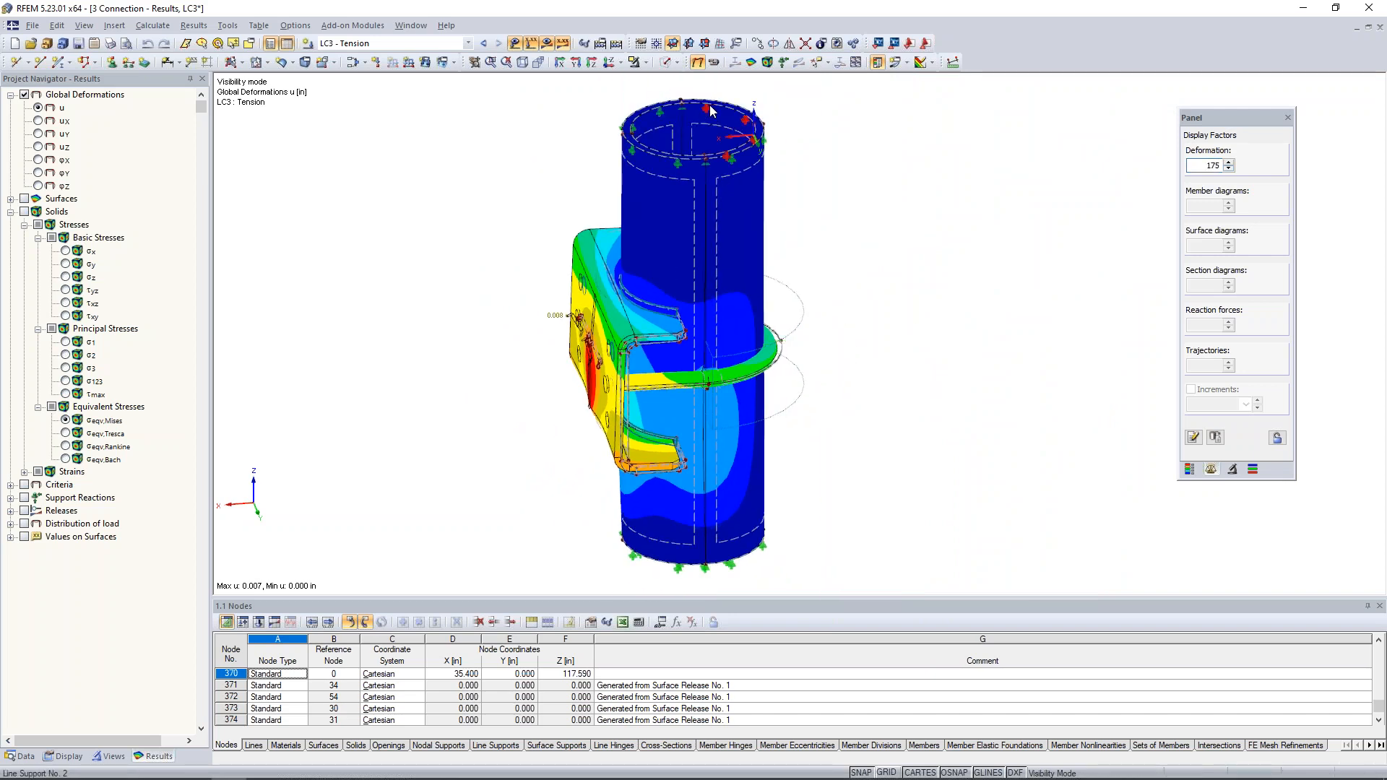
- Switch to the solid transparent display model and cancel the visibility mode to show the whole connection
{"action": "left_click", "coordinate": [676, 63]}
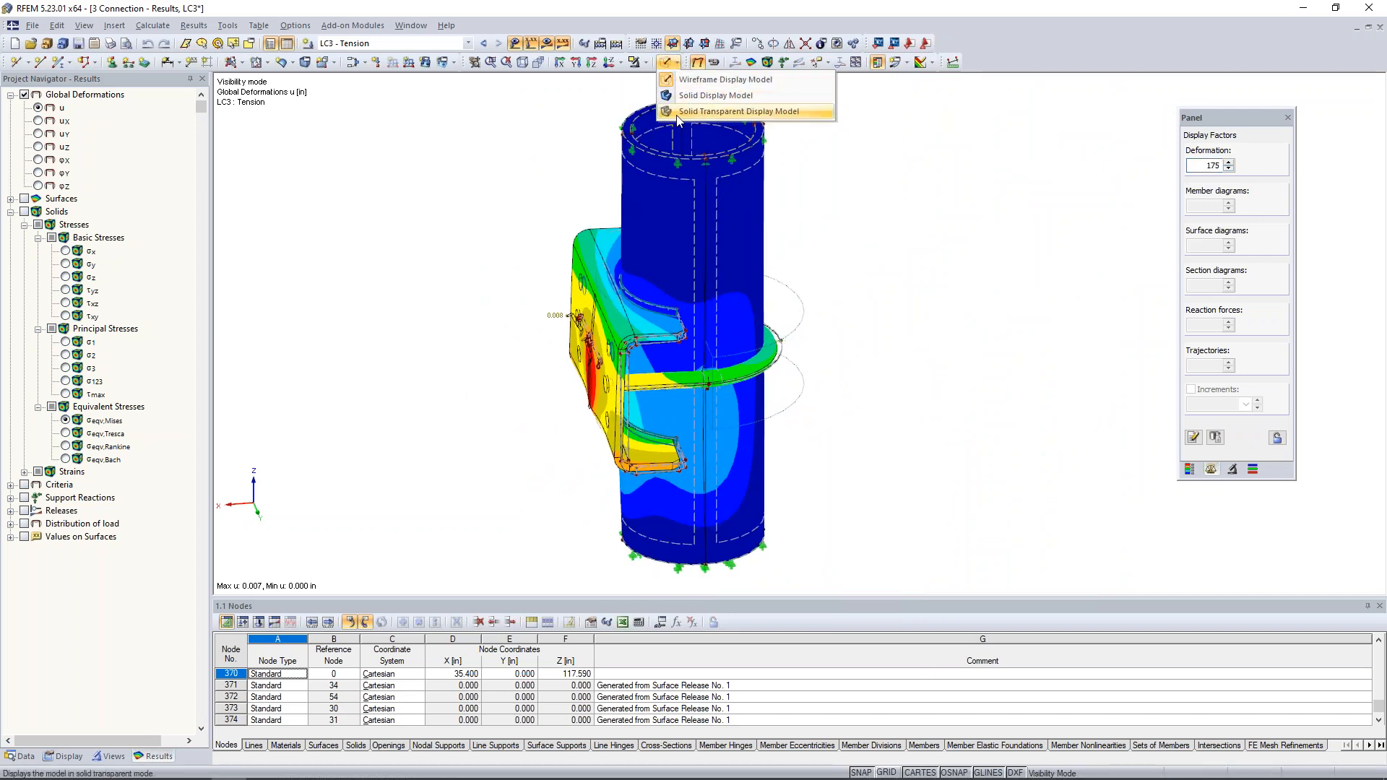
{"action": "left_click", "coordinate": [711, 111]}
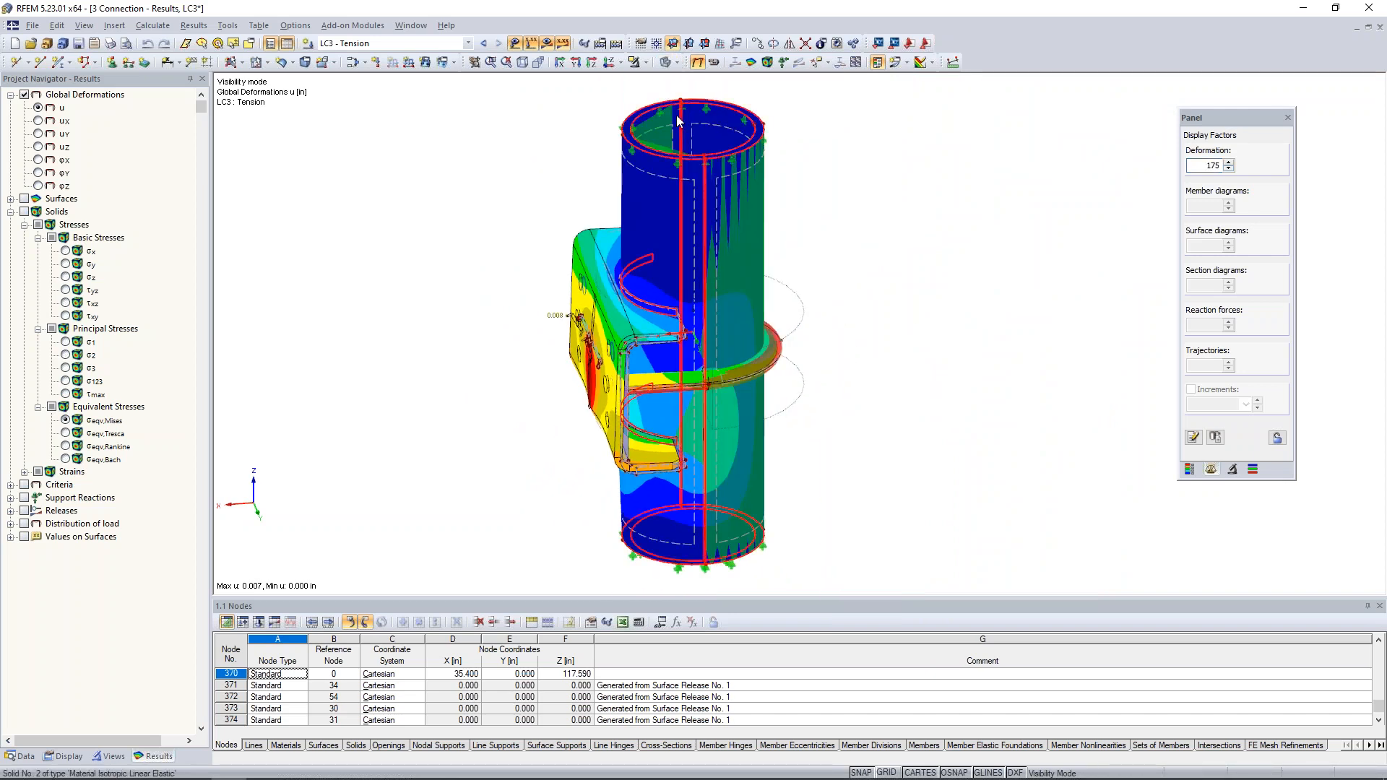
{"action": "left_click", "coordinate": [644, 63]}
{"action": "left_click", "coordinate": [661, 187]}
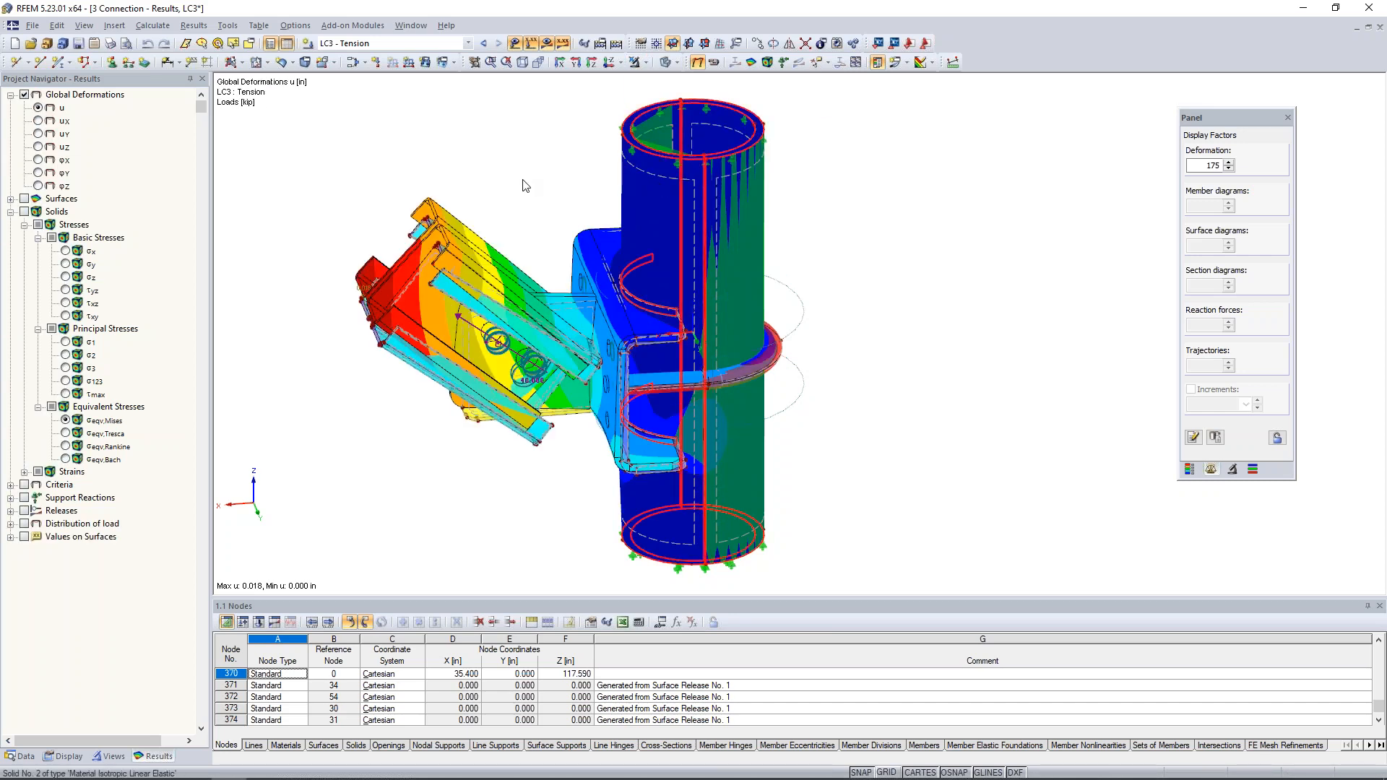
{"action": "left_click", "coordinate": [522, 216]}
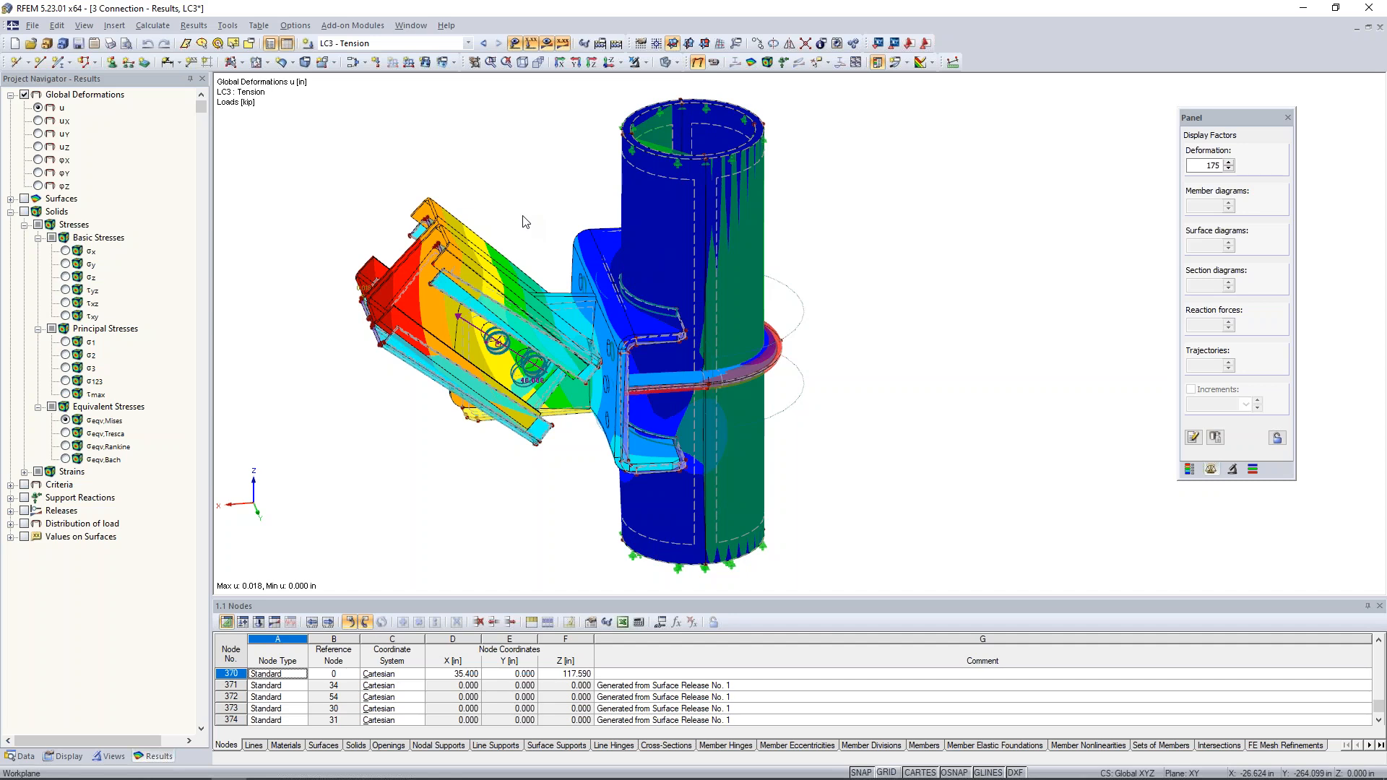
- Return the whole connection to the wireframe display model for the LC3 deformations
{"action": "left_click", "coordinate": [675, 63]}
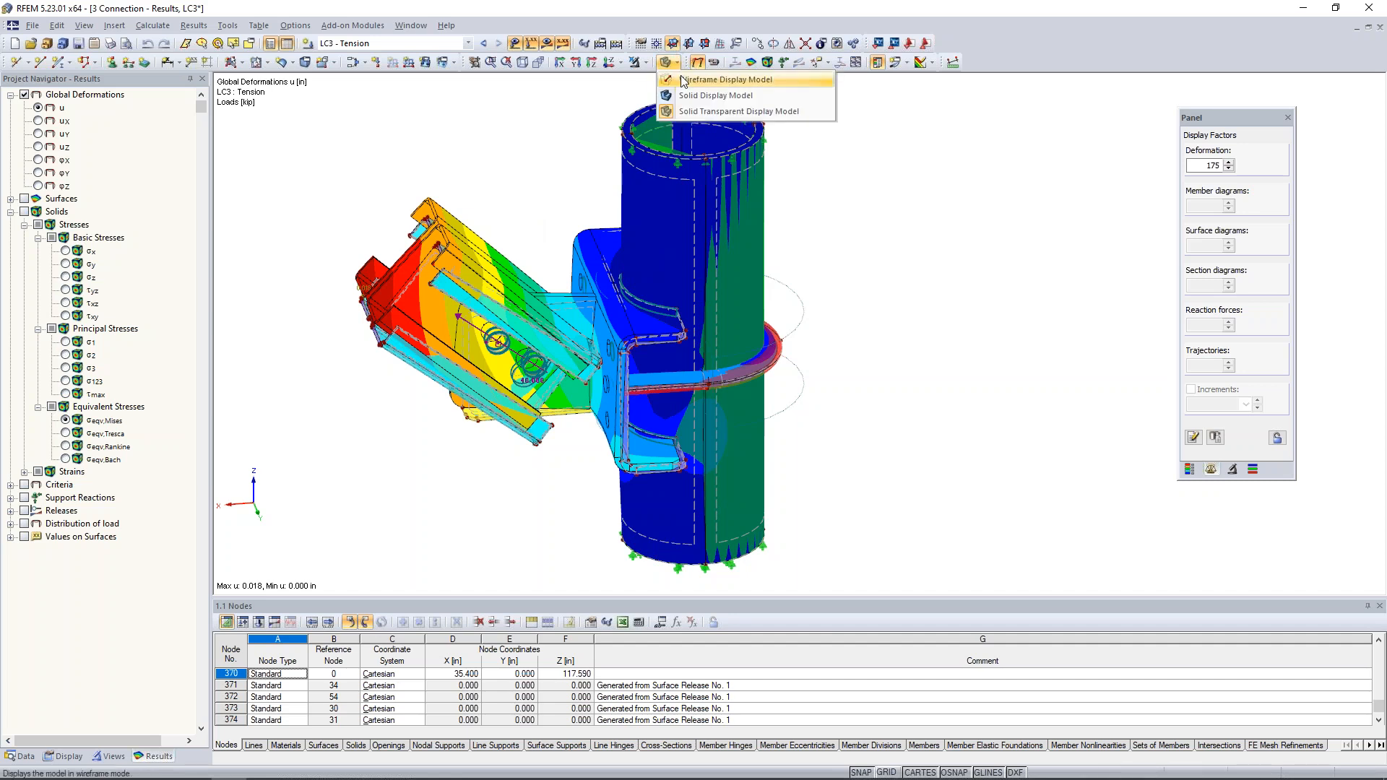
{"action": "left_click", "coordinate": [685, 81]}
{"action": "middle_click_drag", "start_coordinate": [495, 442], "coordinate": [530, 449], "text": "ctrl"}
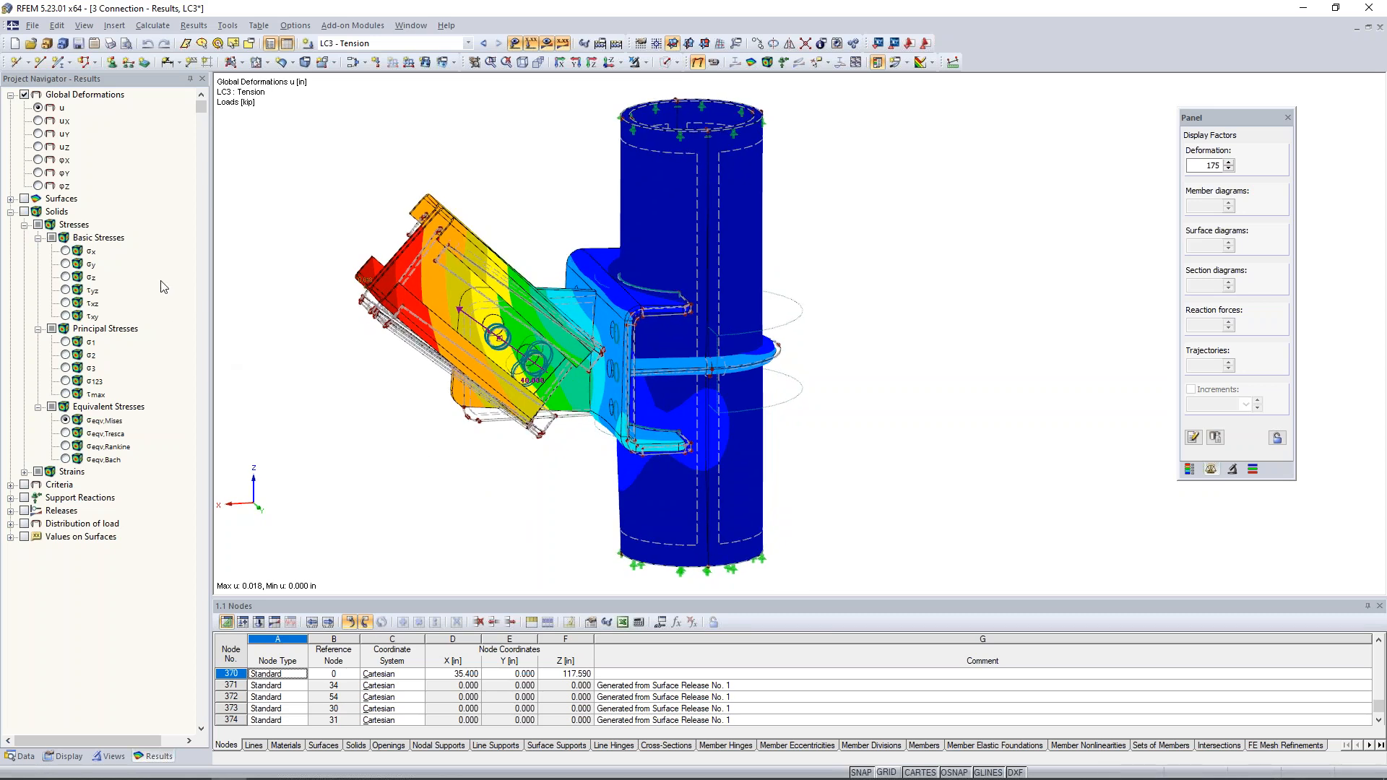
- Show the LC3 solid stresses, review σx, σy, σz and τyz, and leave the von Mises equivalent stresses displayed
{"action": "left_click", "coordinate": [24, 211]}
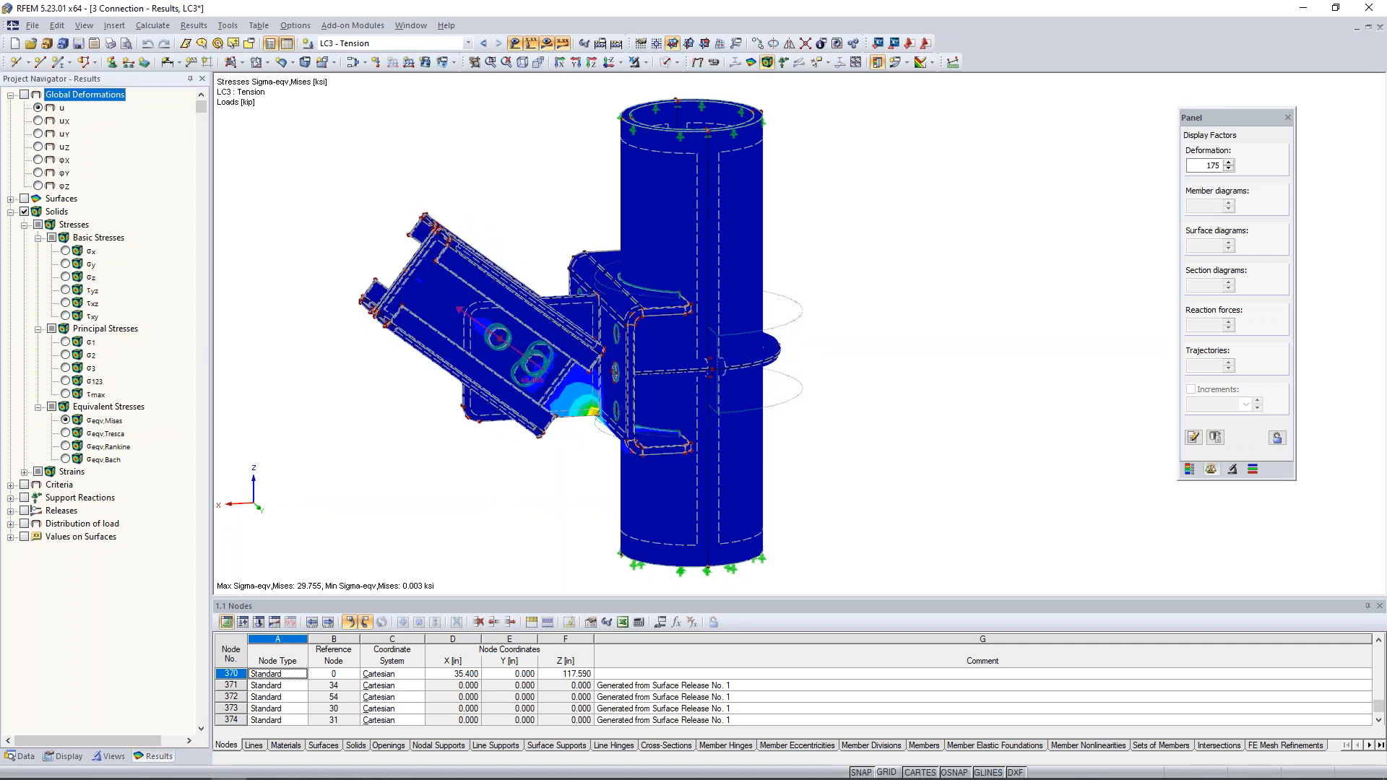
{"action": "left_click", "coordinate": [73, 246]}
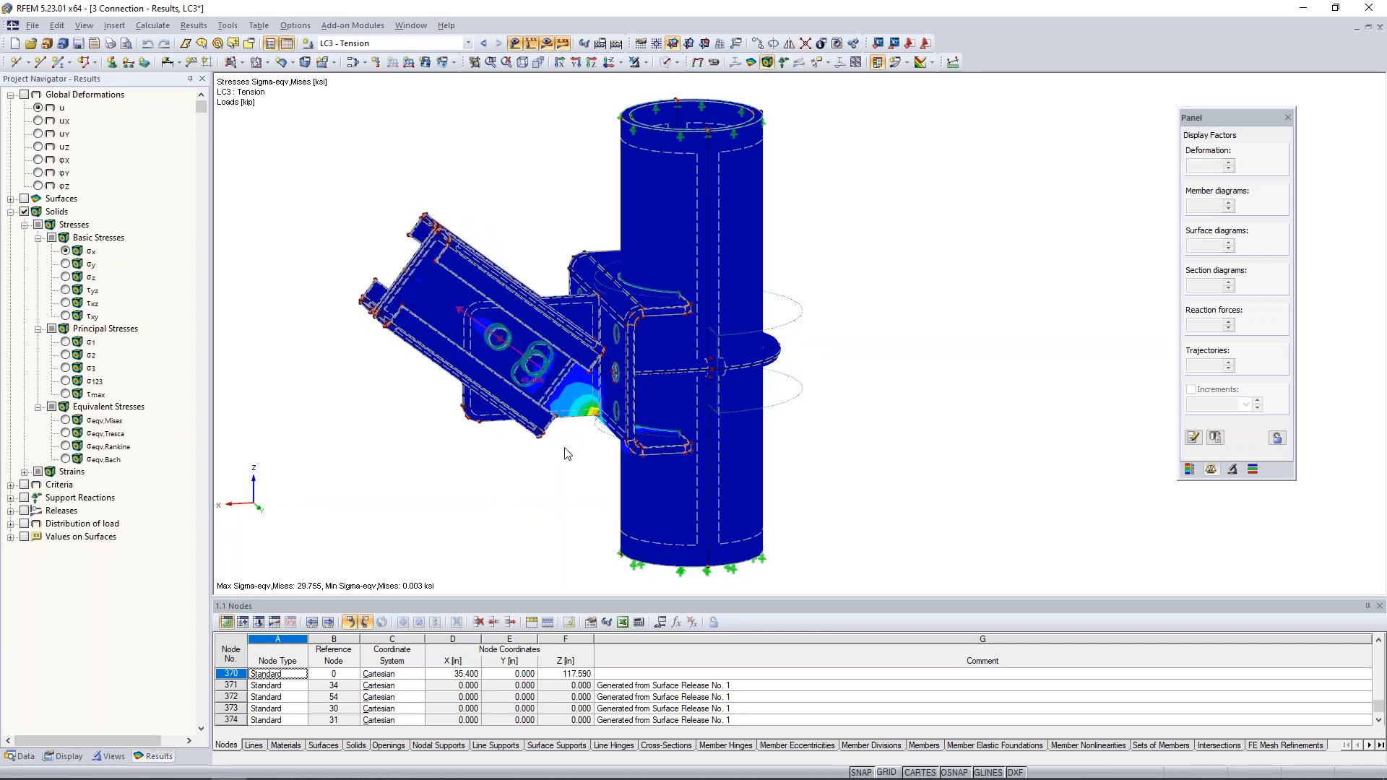
{"action": "middle_click_drag", "start_coordinate": [578, 450], "coordinate": [614, 460], "text": "ctrl"}
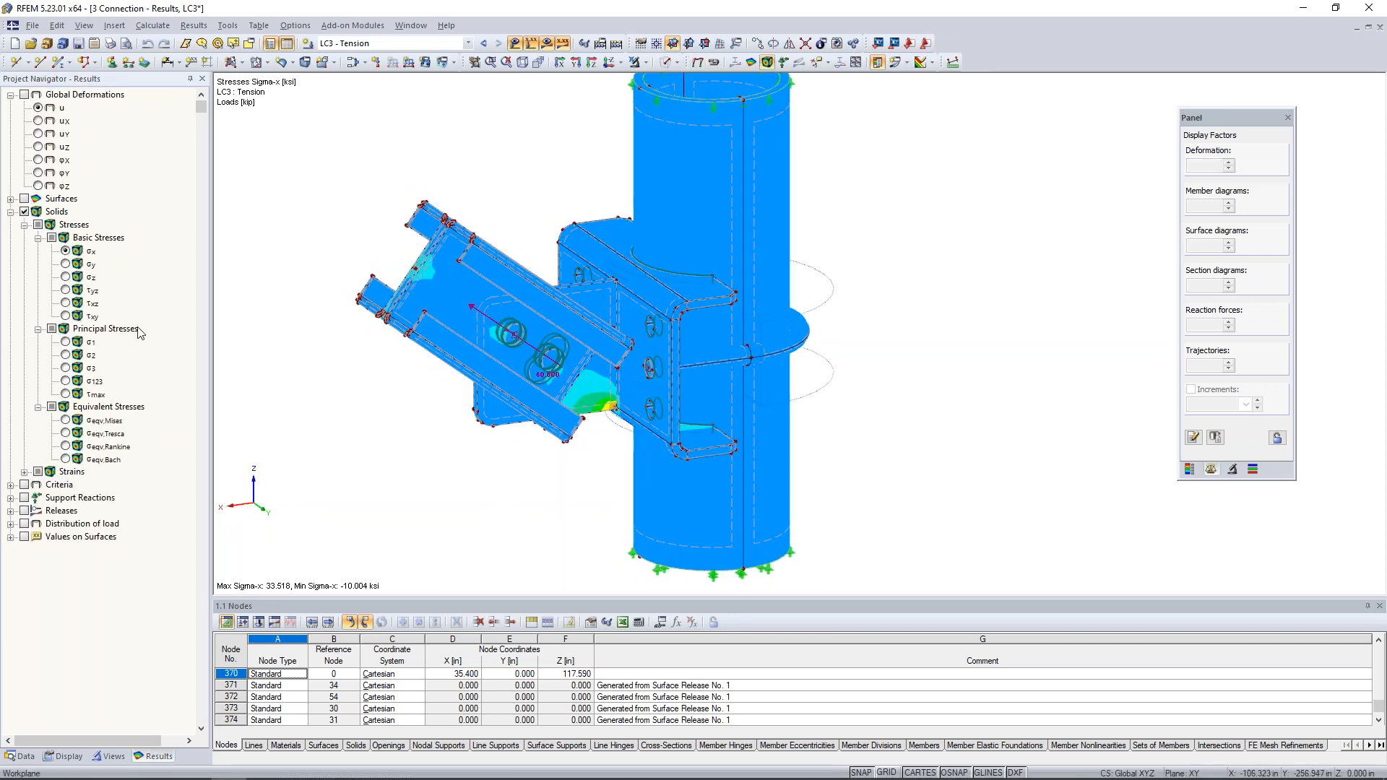
{"action": "left_click", "coordinate": [66, 264]}
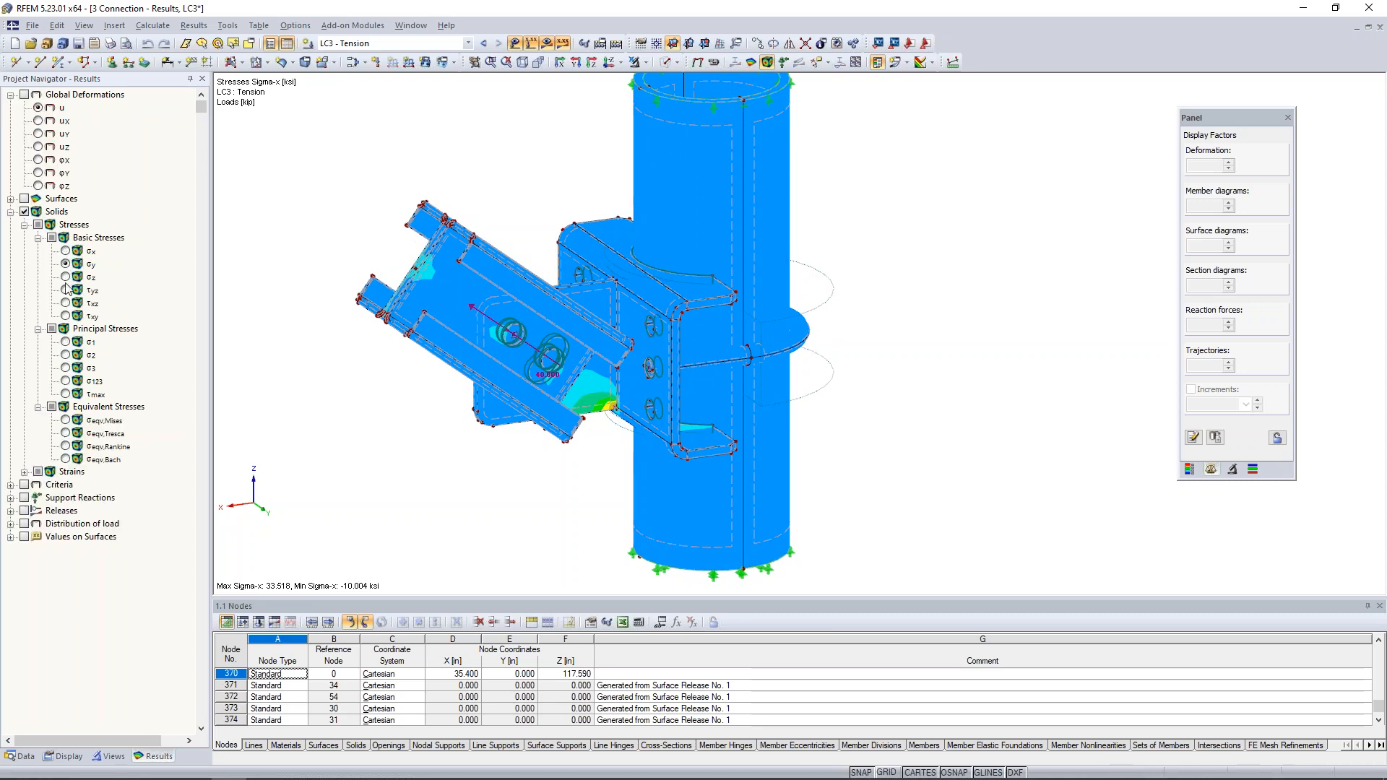
{"action": "left_click", "coordinate": [66, 277]}
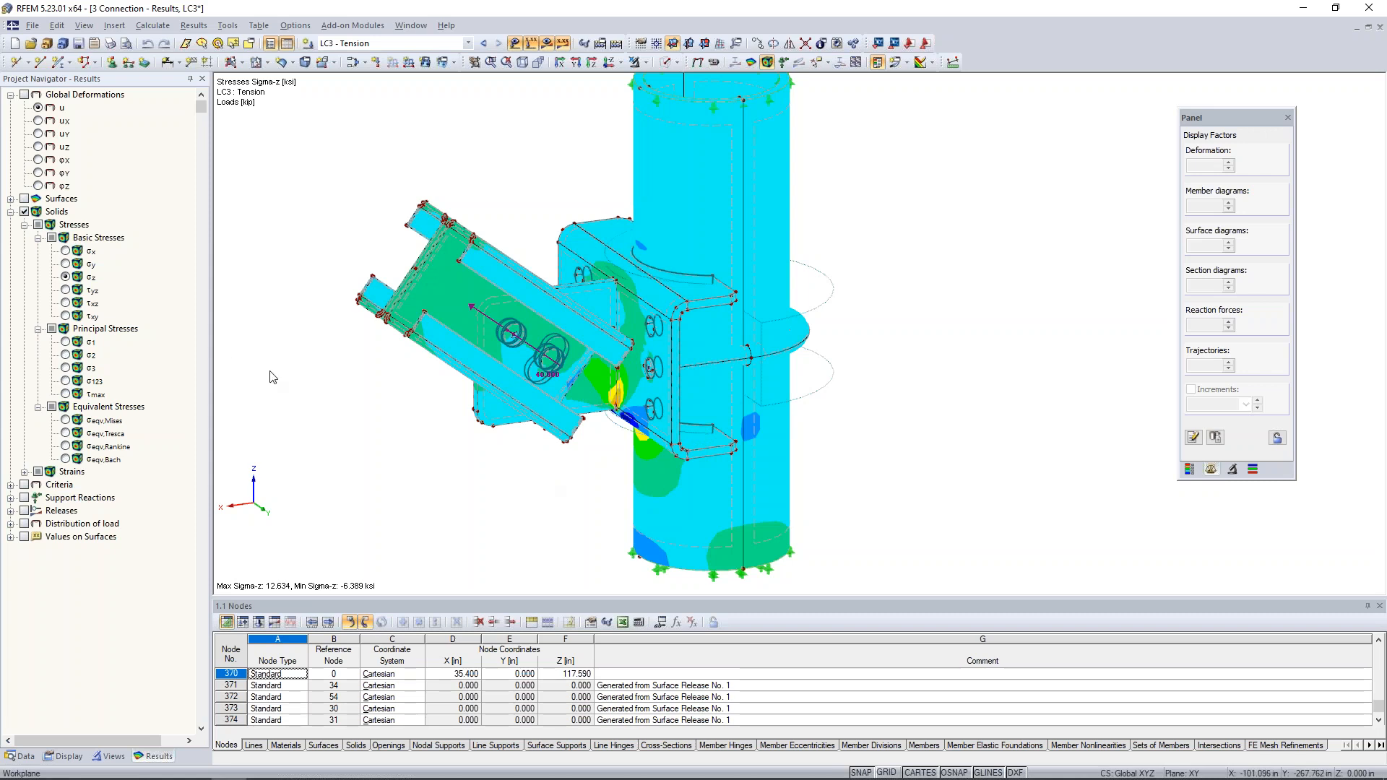
{"action": "left_click", "coordinate": [66, 290]}
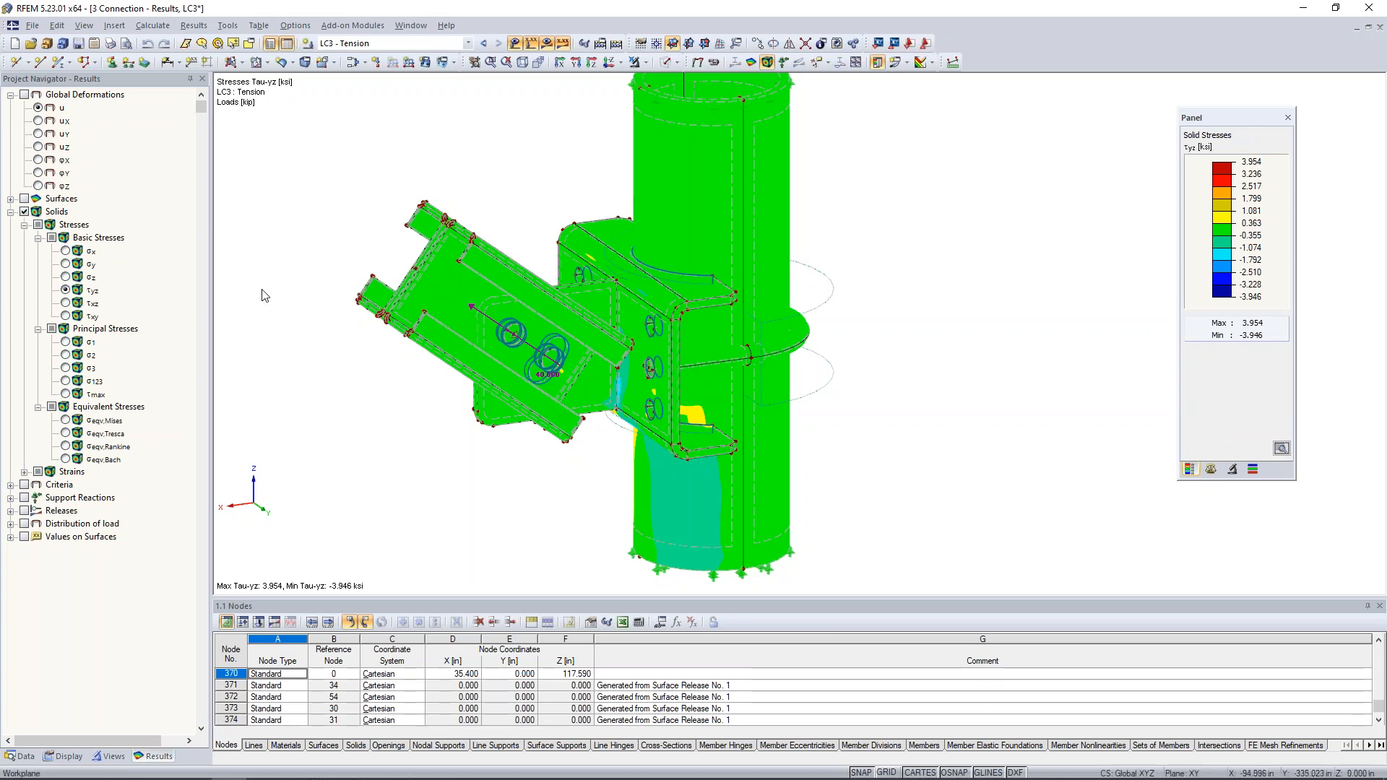
{"action": "left_click", "coordinate": [68, 421]}
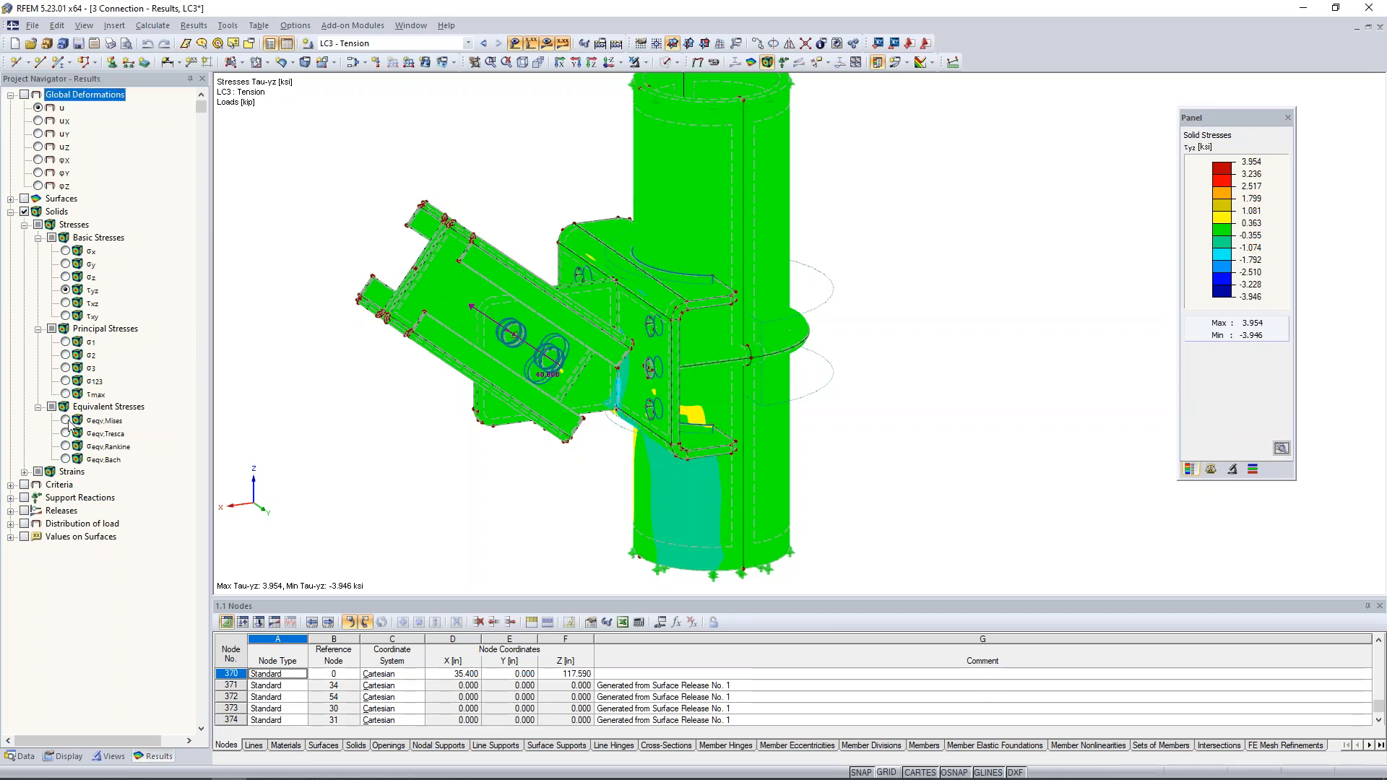
{"action": "left_click", "coordinate": [66, 420]}
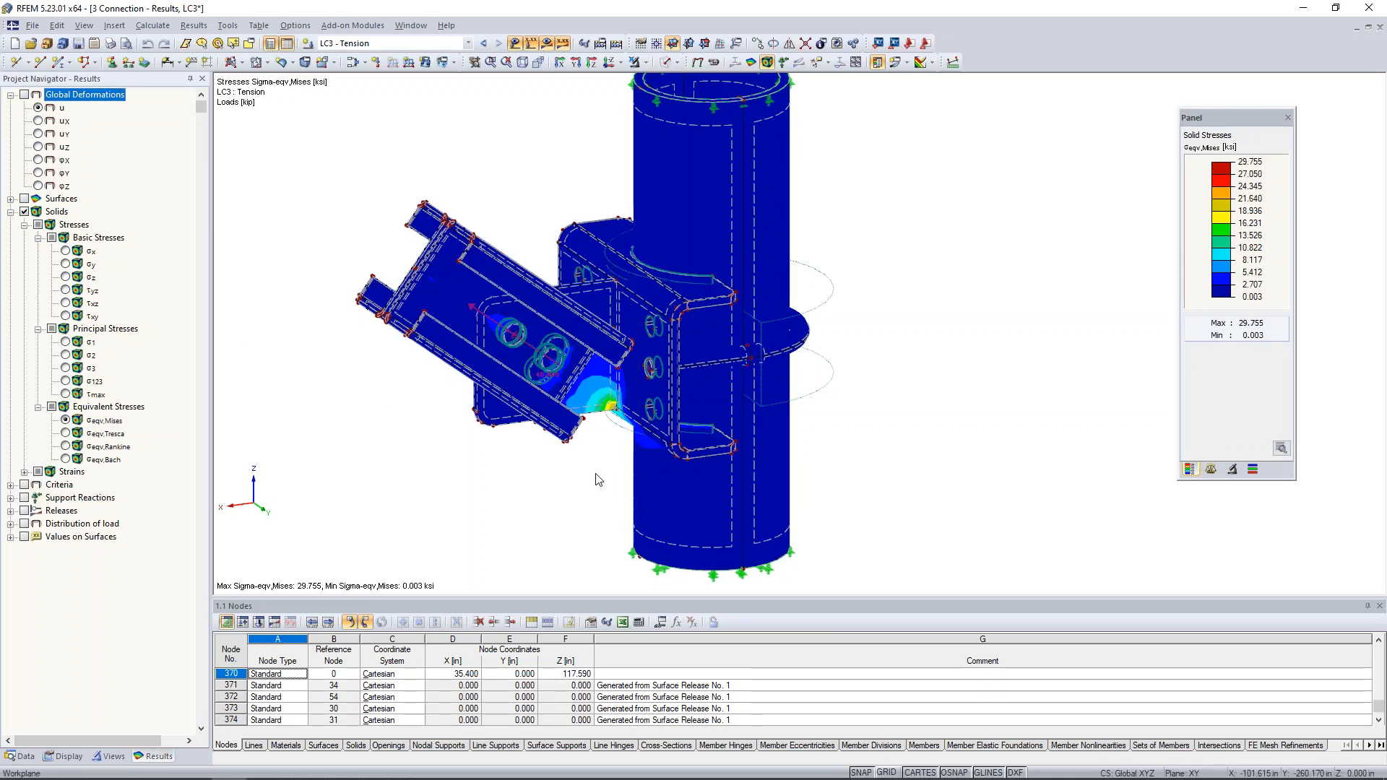
- Switch the von Mises solid stresses to LC1 - Up and examine the stress concentrations where the gusset plate meets the bracket
{"action": "middle_click_drag", "start_coordinate": [535, 488], "coordinate": [644, 497]}
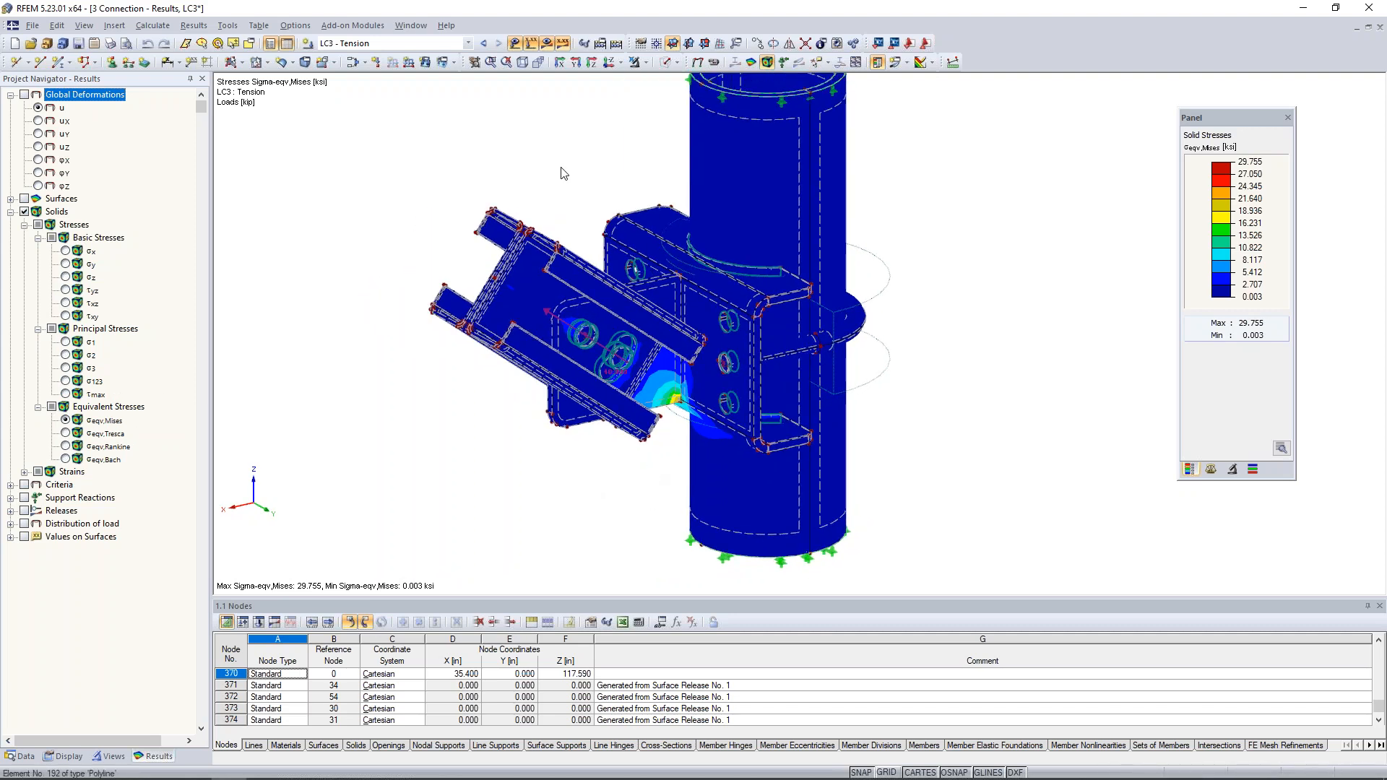
{"action": "left_click", "coordinate": [483, 44]}
{"action": "left_click", "coordinate": [483, 44]}
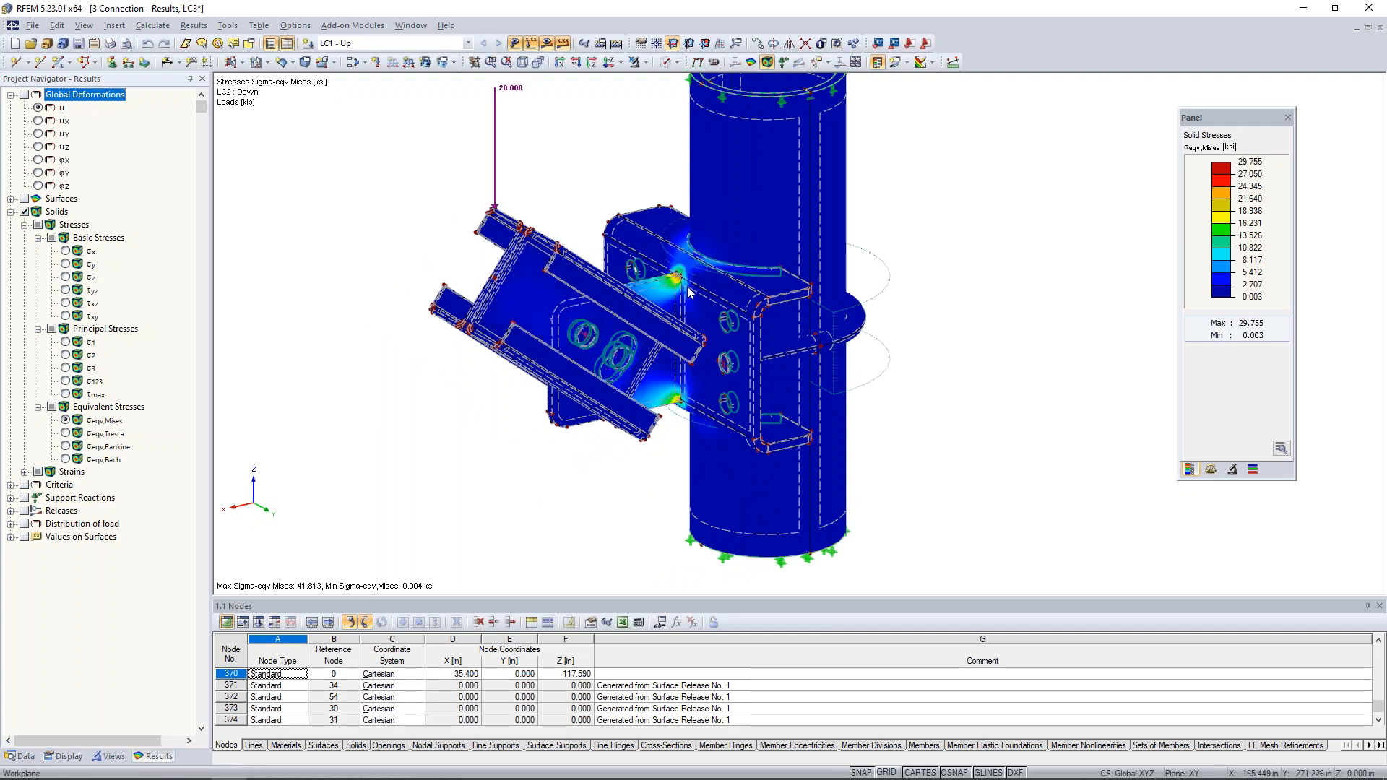
{"action": "scroll", "coordinate": [688, 292], "scroll_direction": "up", "scroll_amount": 3}
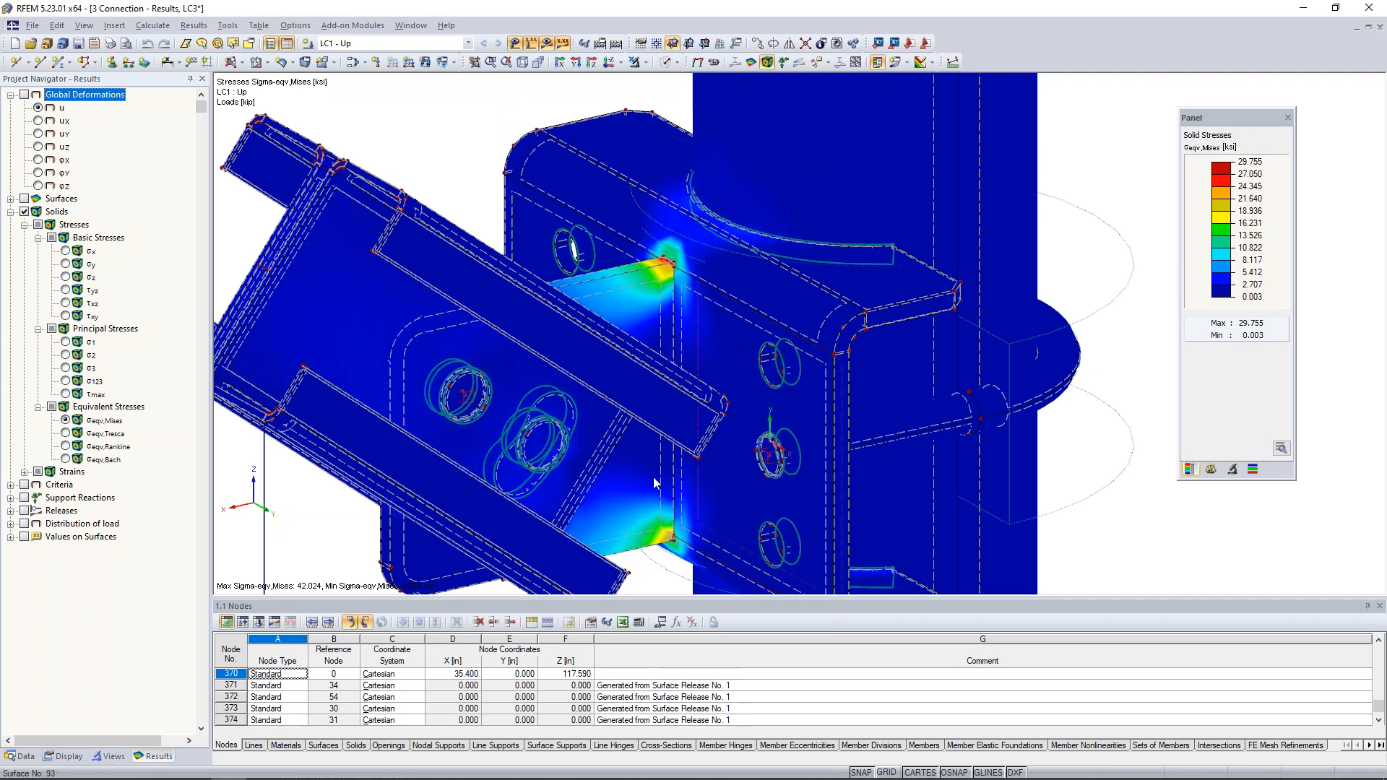
{"action": "scroll", "coordinate": [764, 409], "scroll_direction": "down", "scroll_amount": 2}
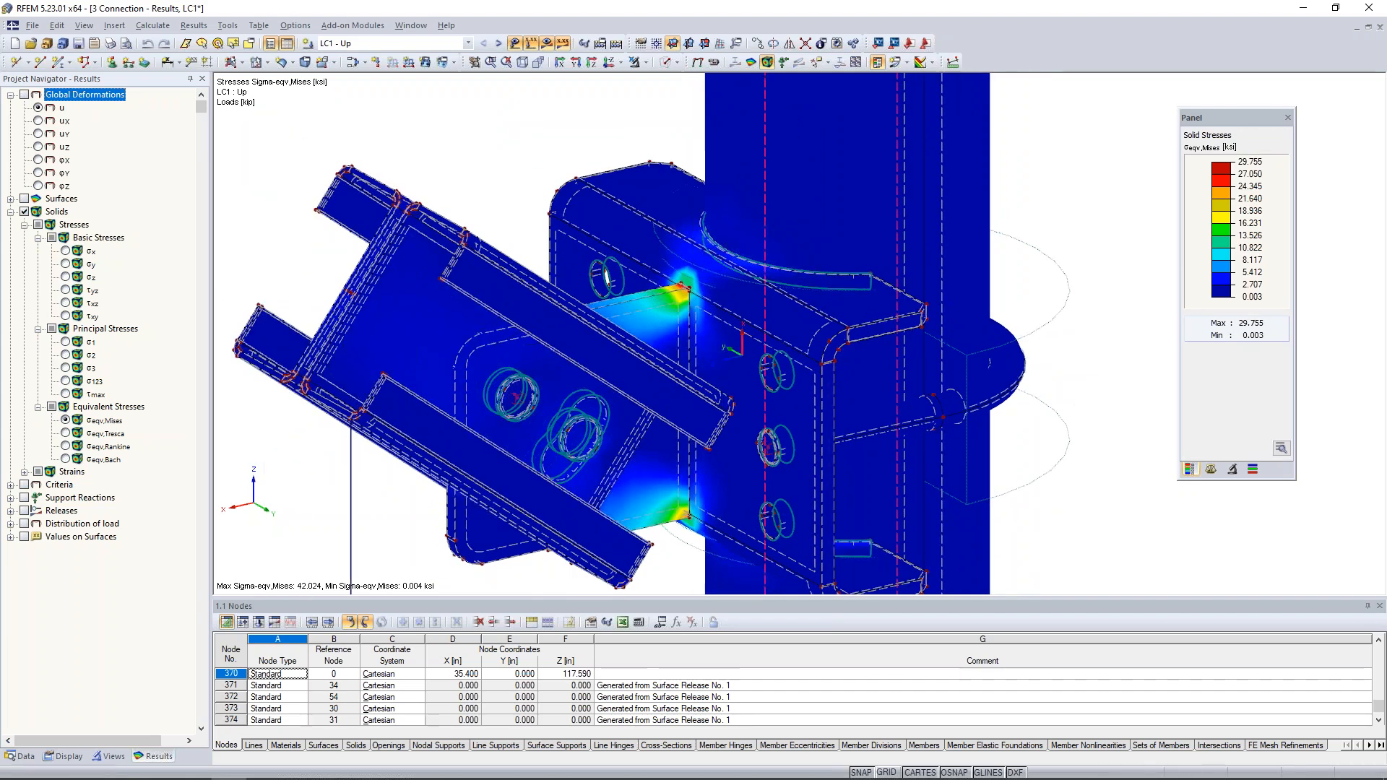
{"action": "scroll", "coordinate": [767, 410], "scroll_direction": "down", "scroll_amount": 5}
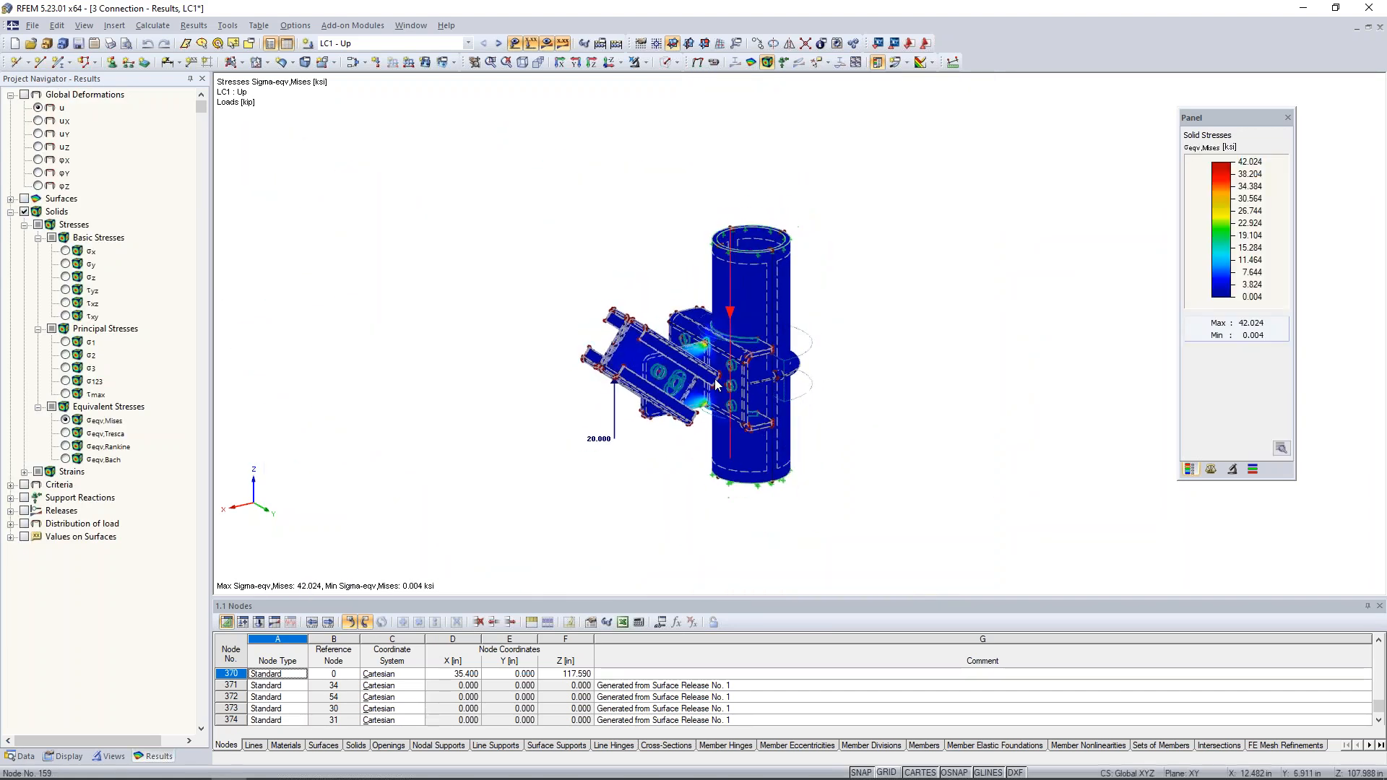
{"action": "scroll", "coordinate": [717, 384], "scroll_direction": "up", "scroll_amount": 1}
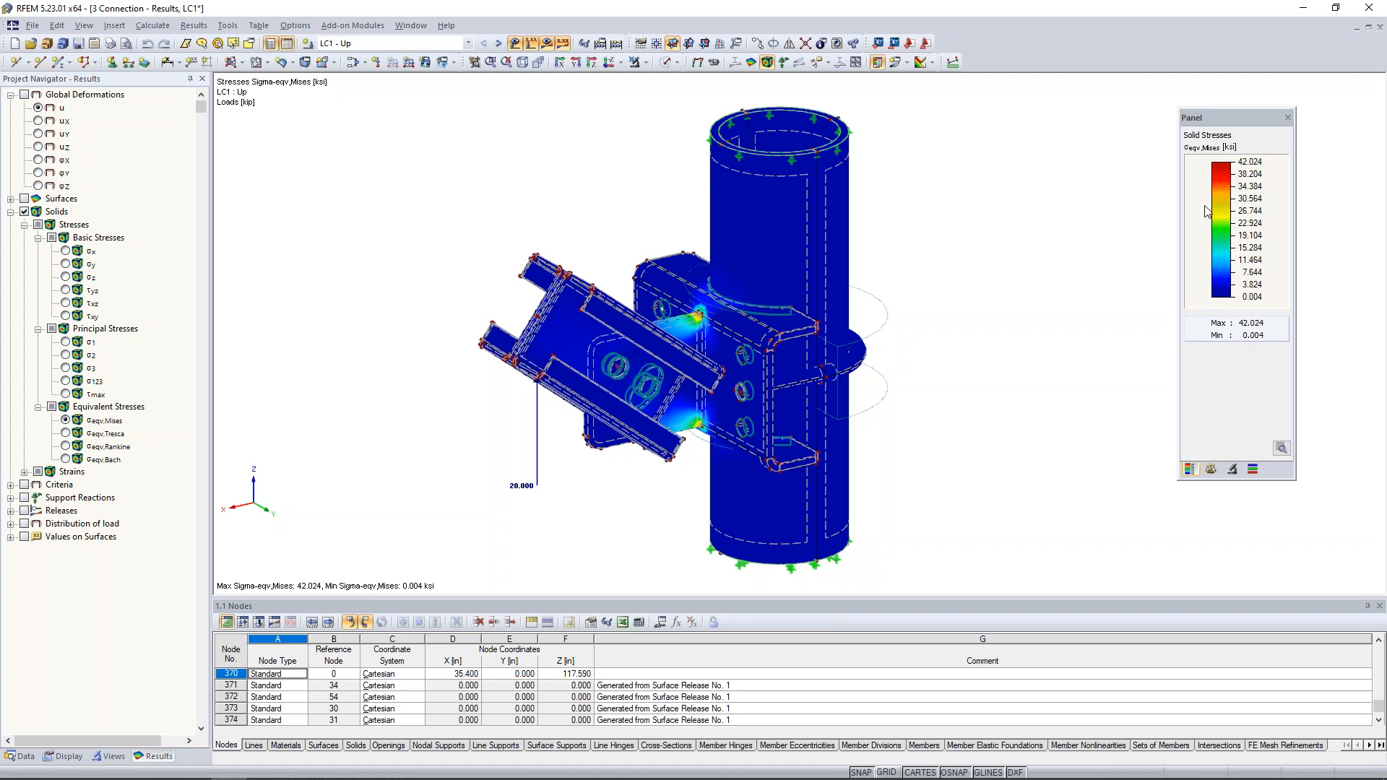
- Show the FE mesh over the LC1 stress results on the whole connection
{"action": "left_click", "coordinate": [64, 757]}
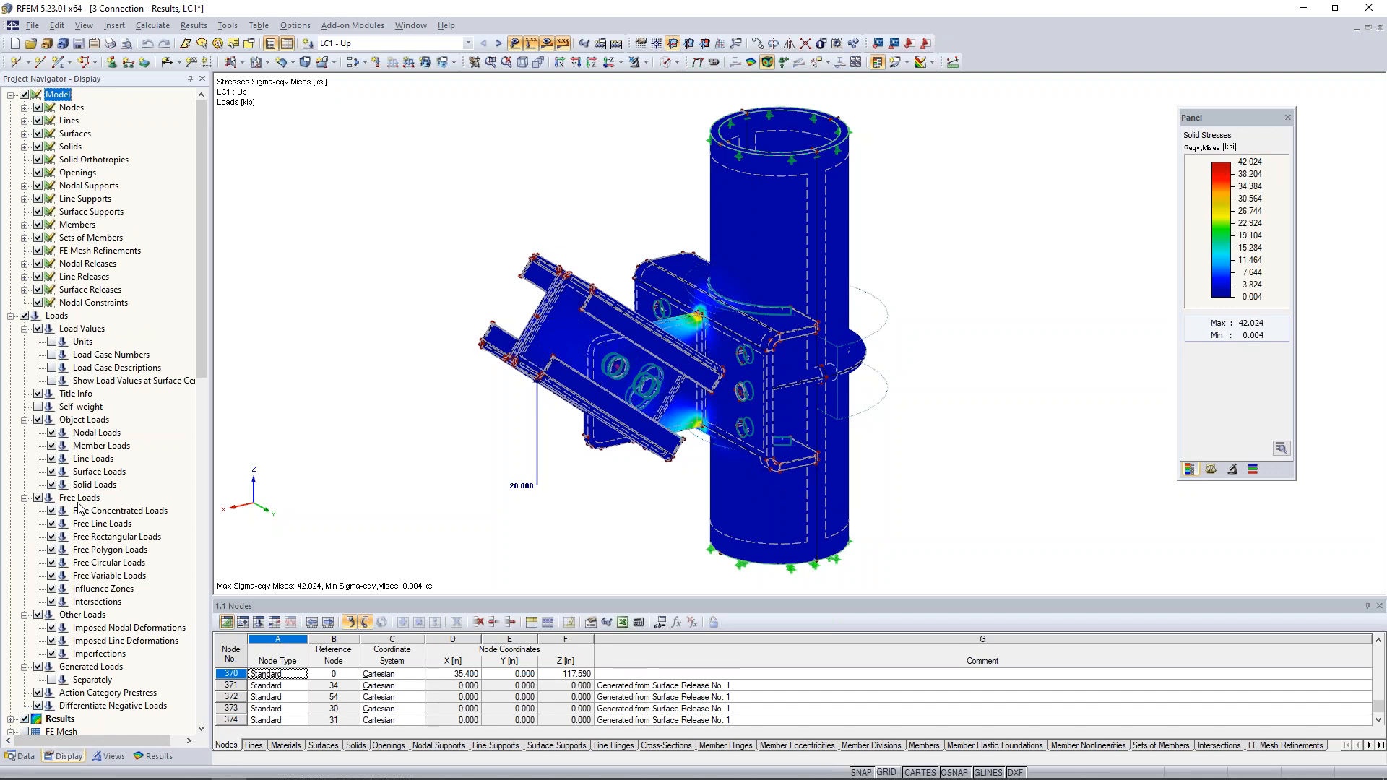
{"action": "scroll", "coordinate": [78, 507], "scroll_direction": "down", "scroll_amount": 5}
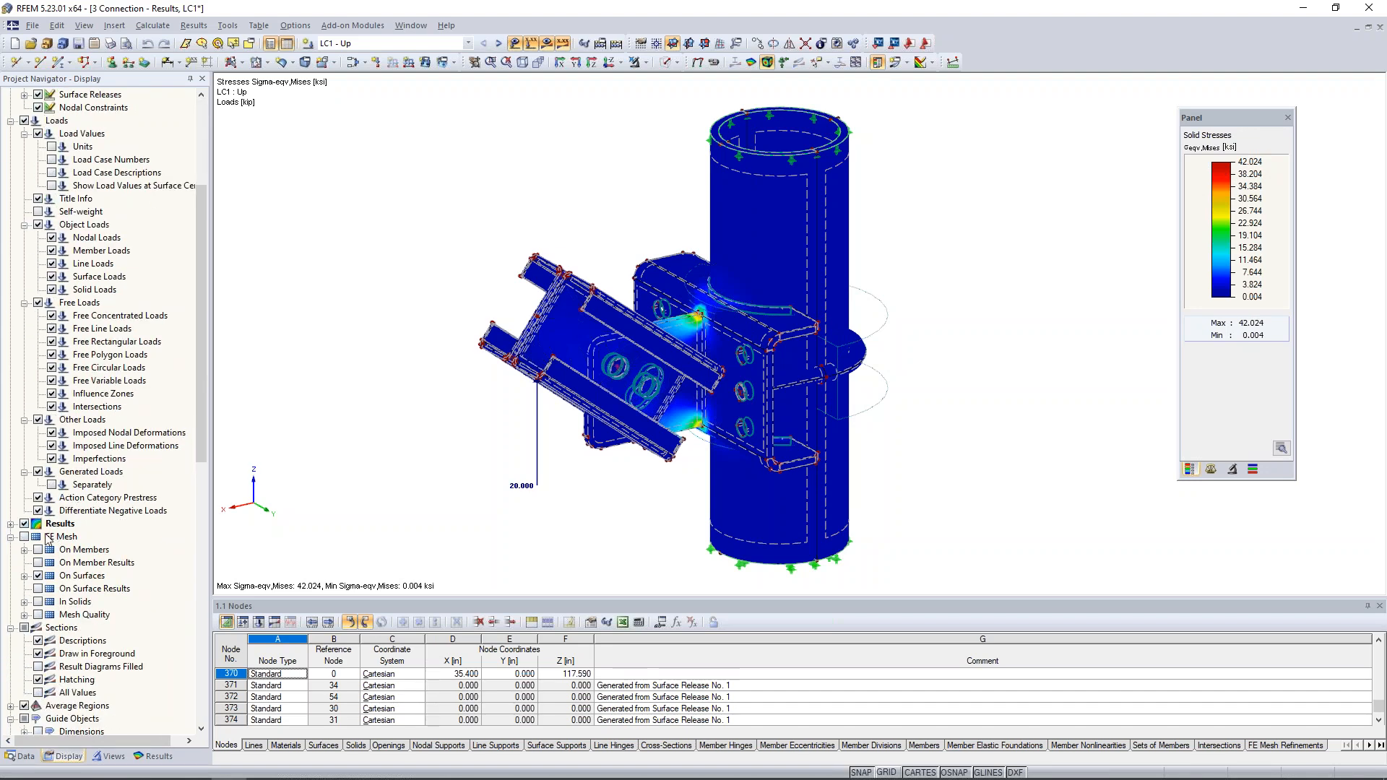
{"action": "left_click", "coordinate": [24, 536]}
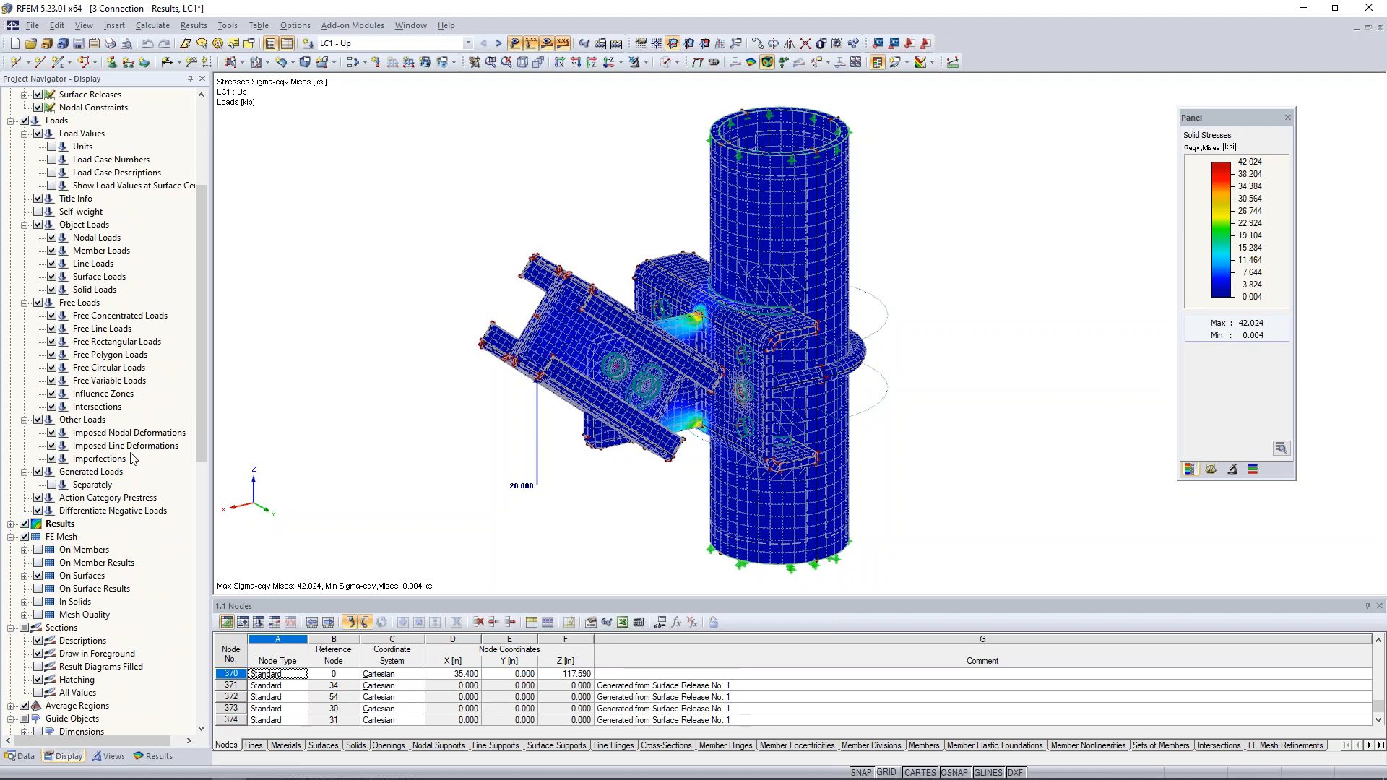
- Set the distribution of internal forces and stresses in solids to Constant on Elements
{"action": "scroll", "coordinate": [132, 458], "scroll_direction": "down", "scroll_amount": 7}
{"action": "scroll", "coordinate": [133, 458], "scroll_direction": "down", "scroll_amount": 3}
{"action": "scroll", "coordinate": [87, 477], "scroll_direction": "up", "scroll_amount": 9}
{"action": "left_click", "coordinate": [11, 485]}
{"action": "scroll", "coordinate": [16, 509], "scroll_direction": "down", "scroll_amount": 2}
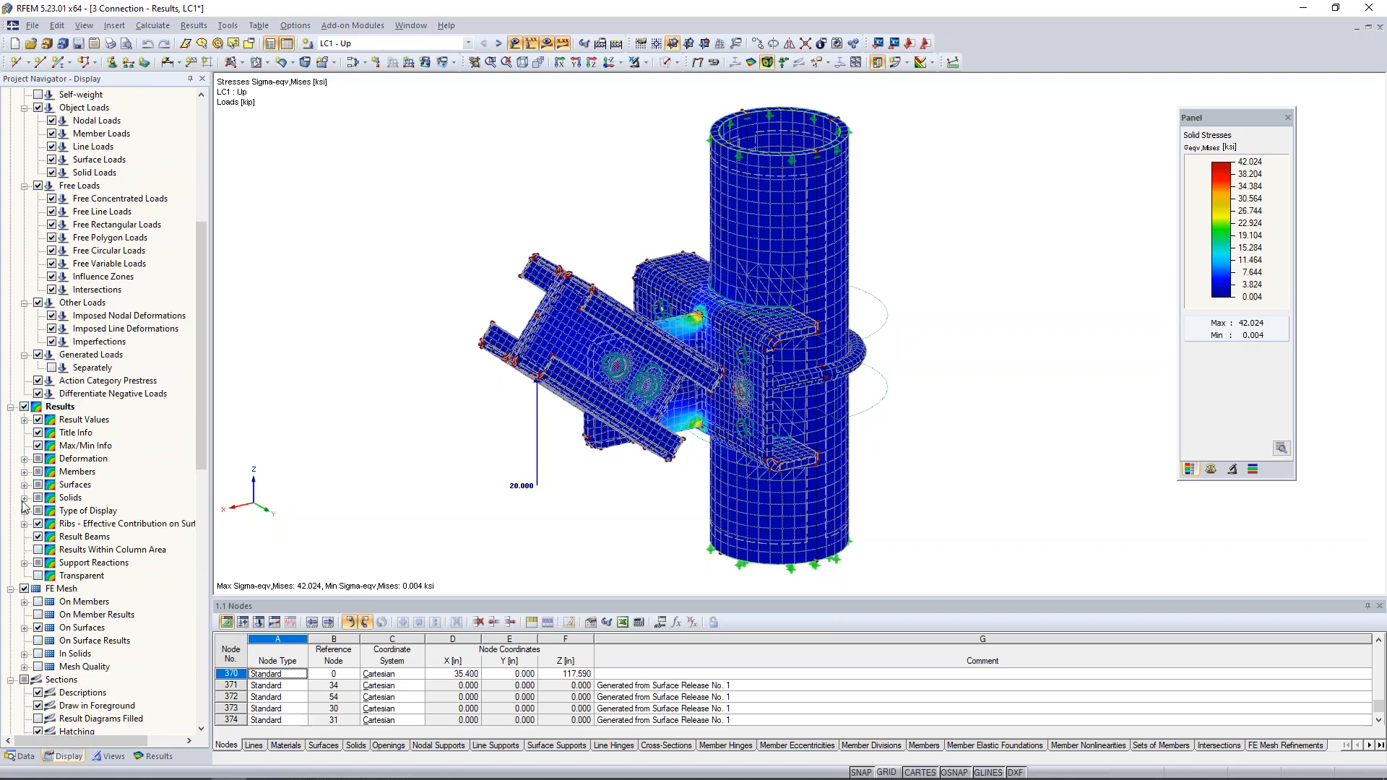
{"action": "left_click", "coordinate": [24, 497]}
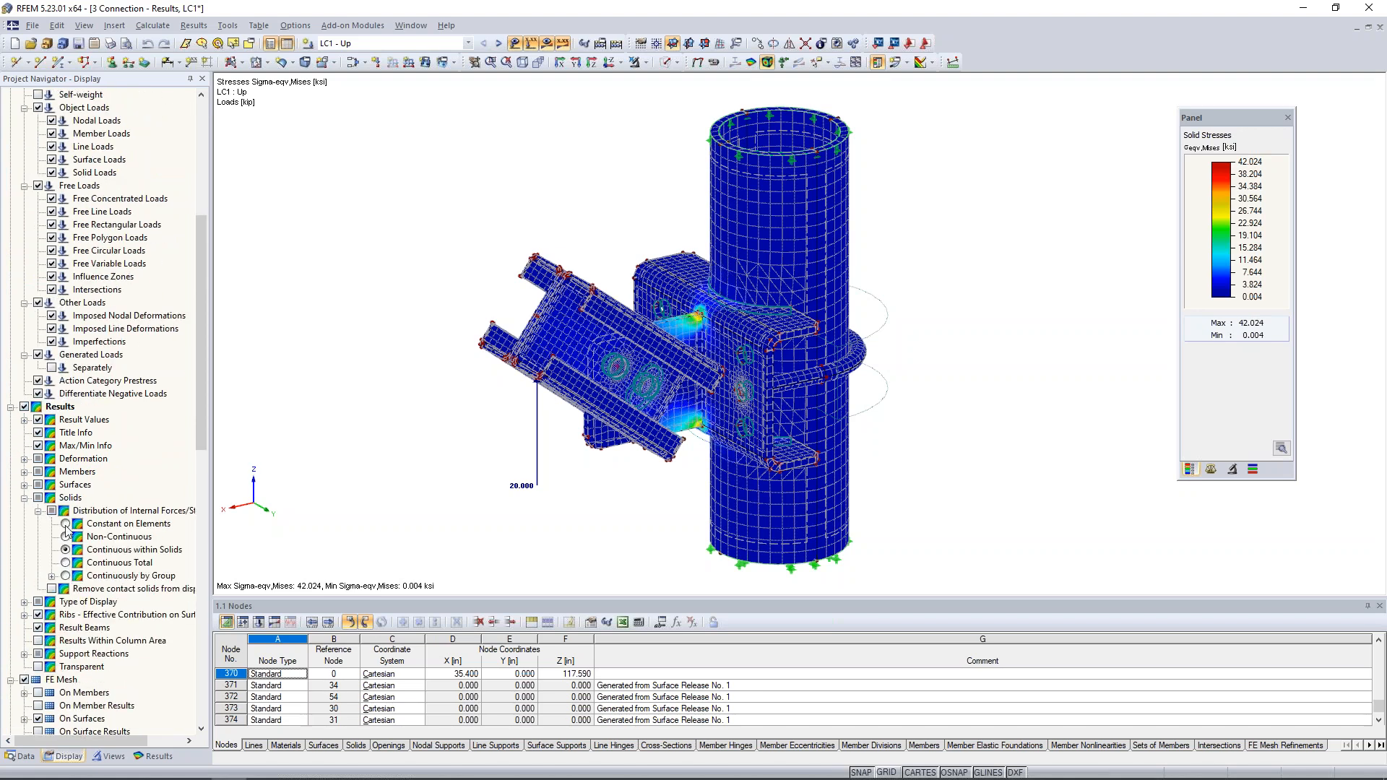
{"action": "scroll", "coordinate": [704, 337], "scroll_direction": "up", "scroll_amount": 4}
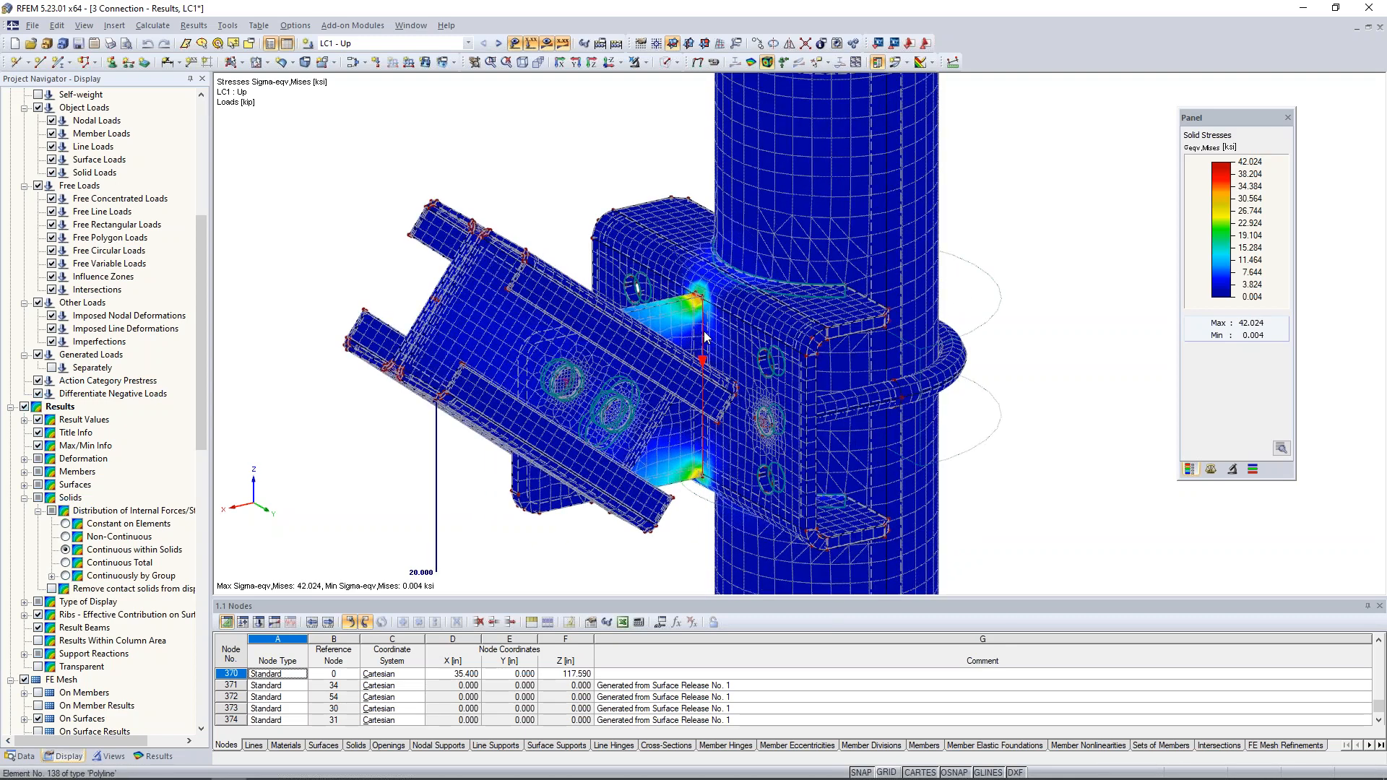
{"action": "scroll", "coordinate": [704, 337], "scroll_direction": "up", "scroll_amount": 2}
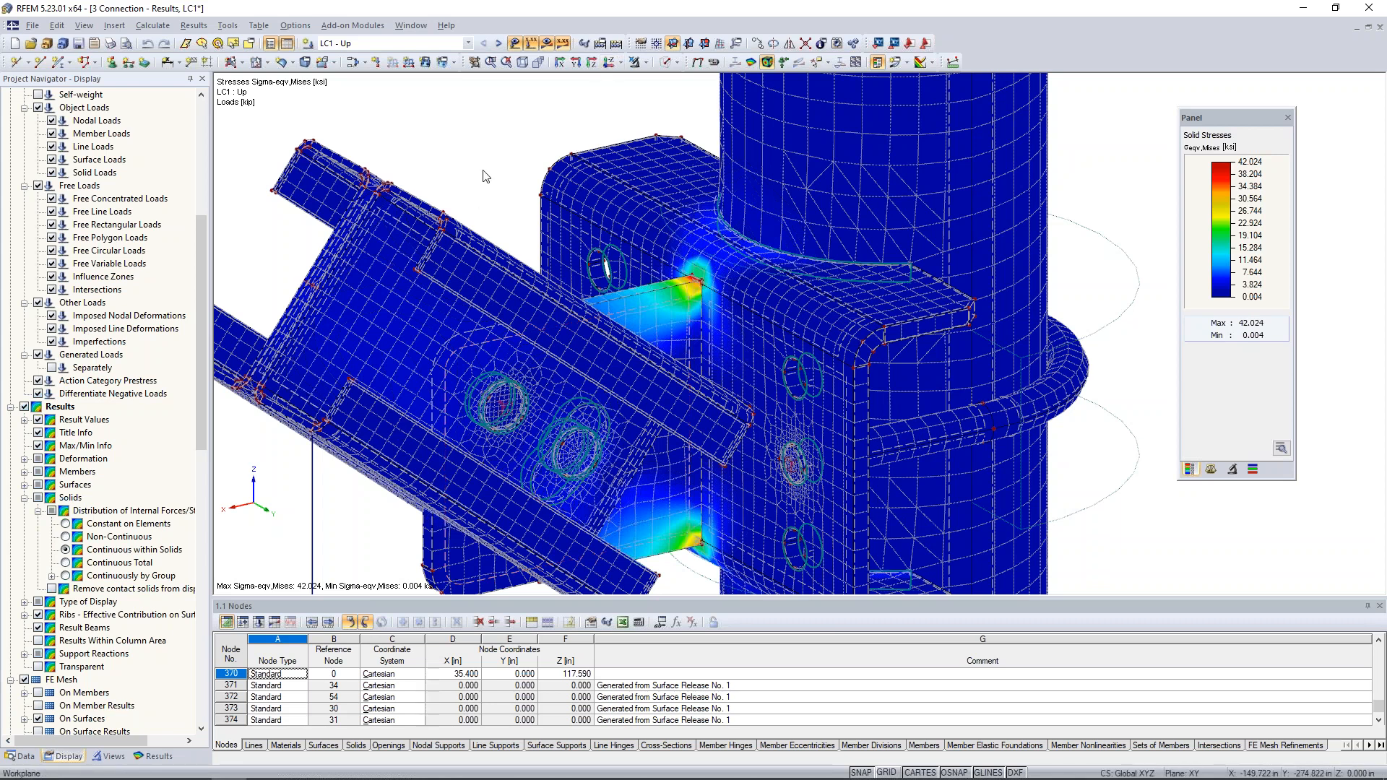
{"action": "left_click", "coordinate": [65, 524]}
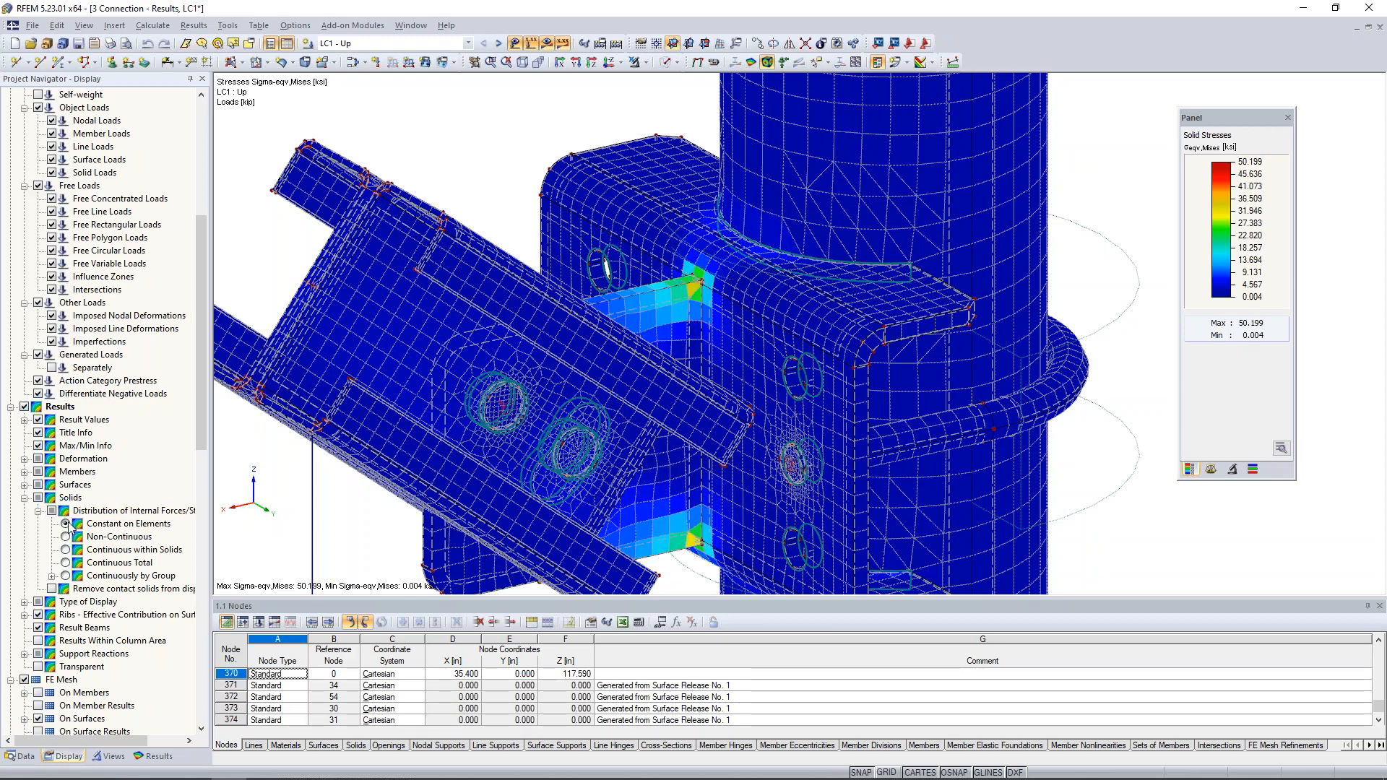
- Examine the element-wise von Mises stresses at the gusset plate corners against the solid stress scale for LC1
{"action": "scroll", "coordinate": [694, 296], "scroll_direction": "up", "scroll_amount": 2}
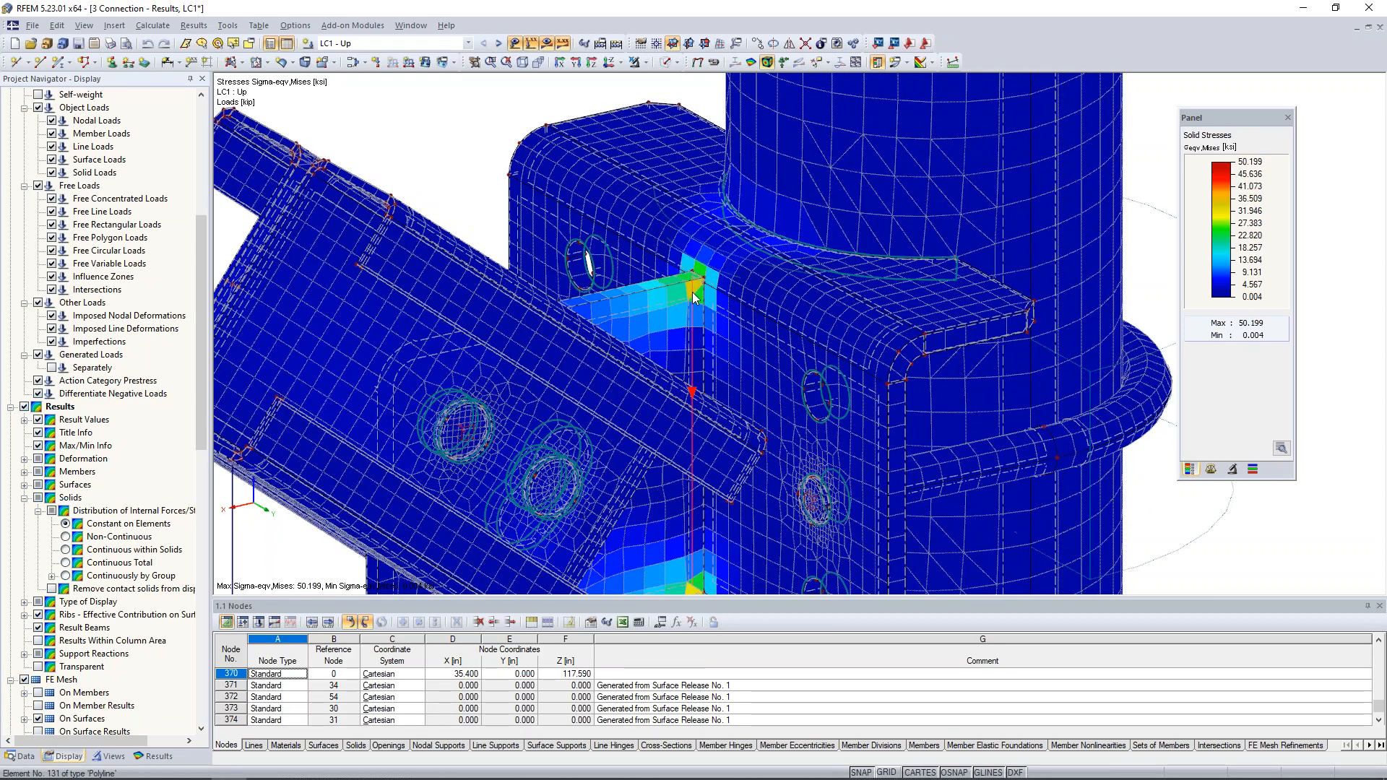
{"action": "scroll", "coordinate": [694, 296], "scroll_direction": "up", "scroll_amount": 2}
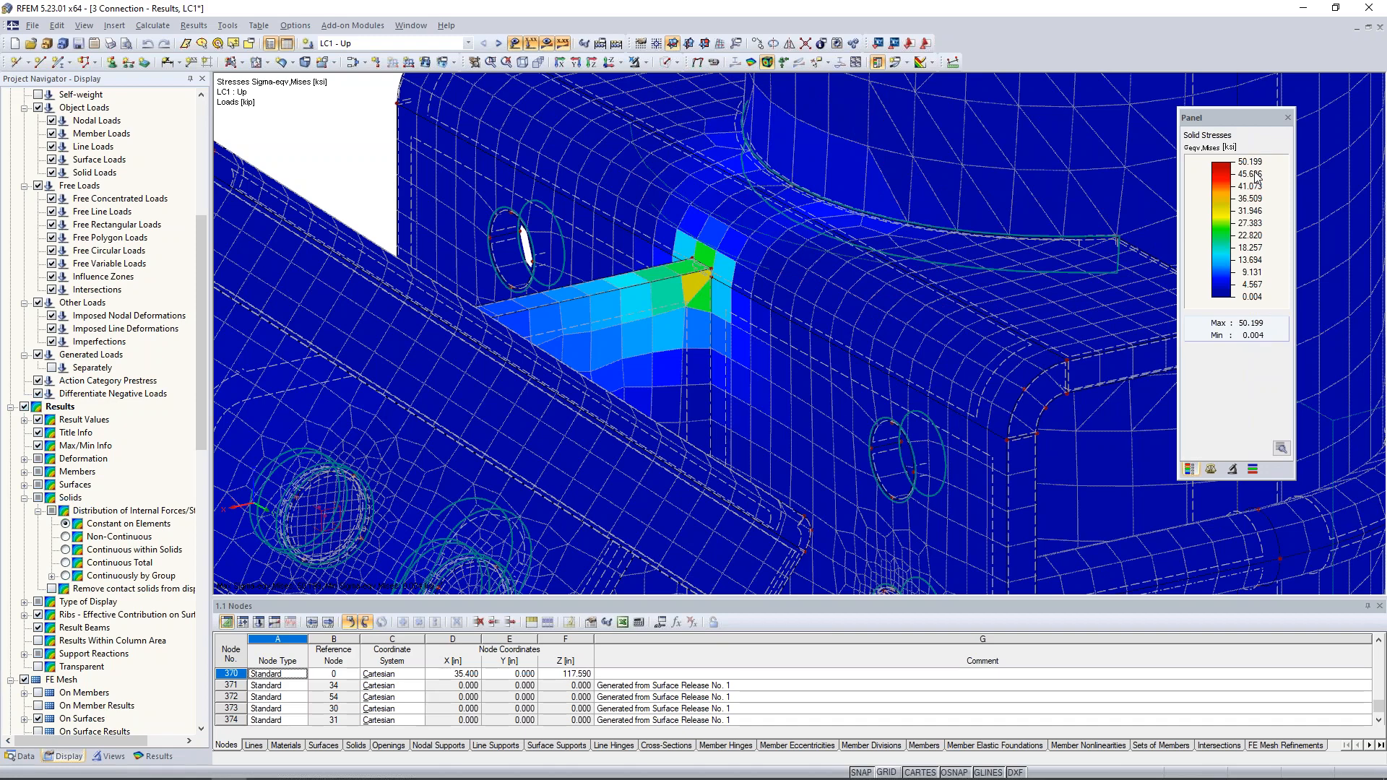
{"action": "scroll", "coordinate": [940, 247], "scroll_direction": "down", "scroll_amount": 3}
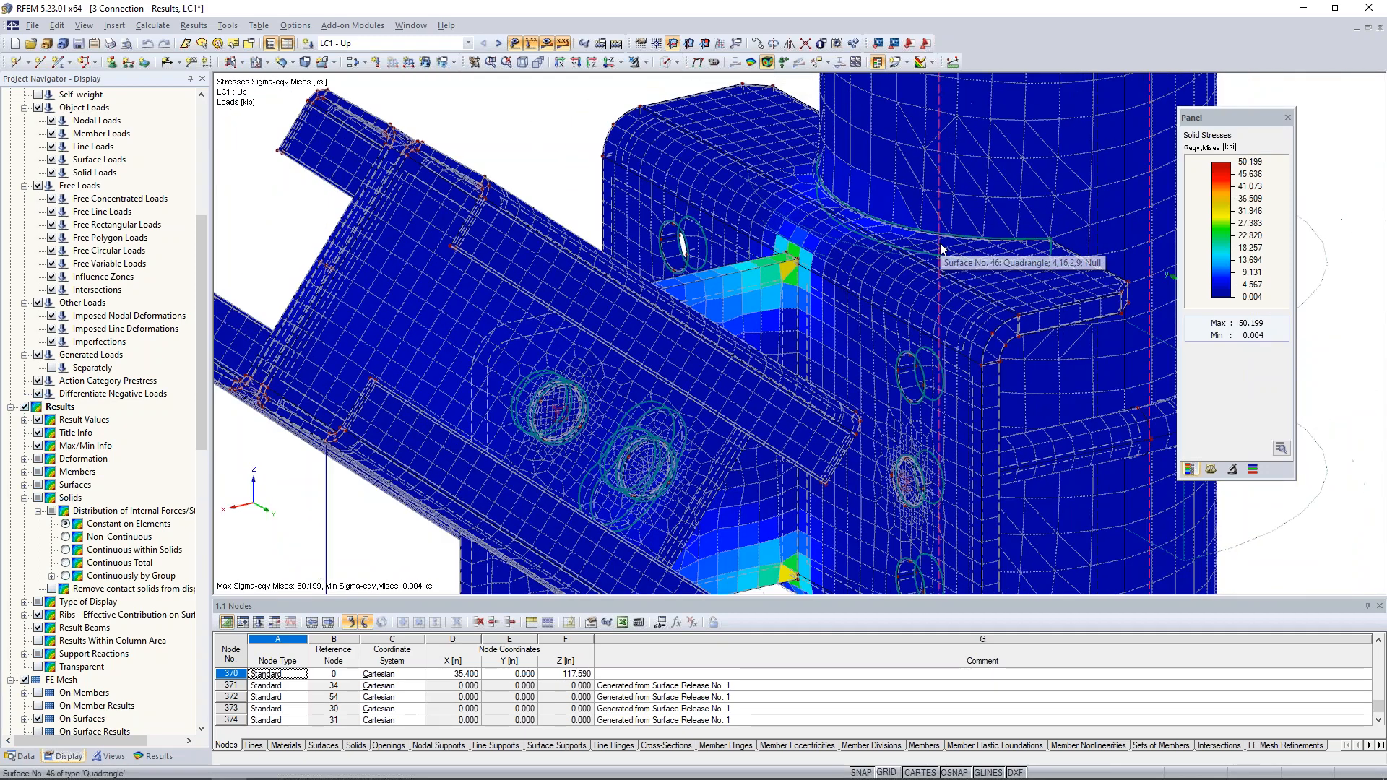
{"action": "scroll", "coordinate": [940, 247], "scroll_direction": "down", "scroll_amount": 2}
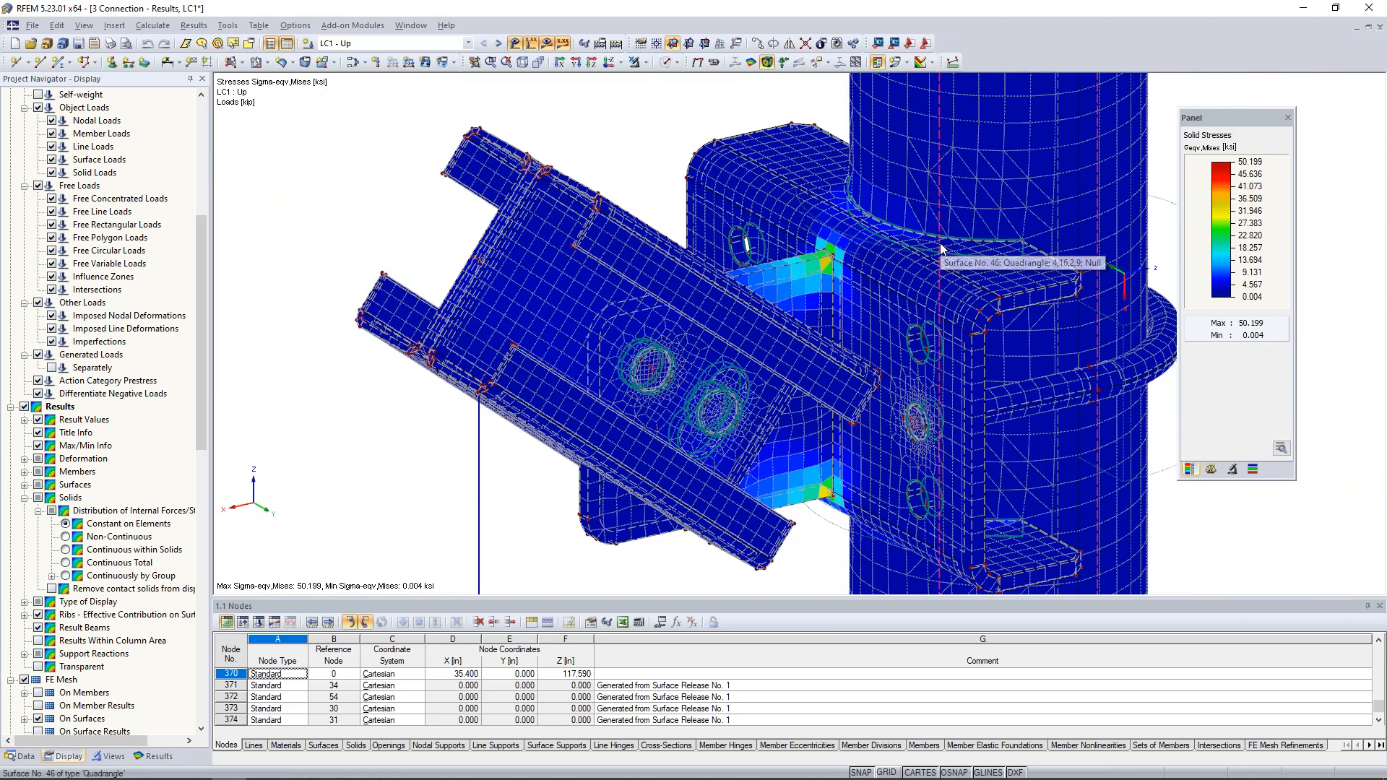
{"action": "scroll", "coordinate": [678, 144], "scroll_direction": "down", "scroll_amount": 1}
{"action": "middle_click_drag", "start_coordinate": [679, 145], "coordinate": [631, 138]}
{"action": "left_click", "coordinate": [155, 756]}
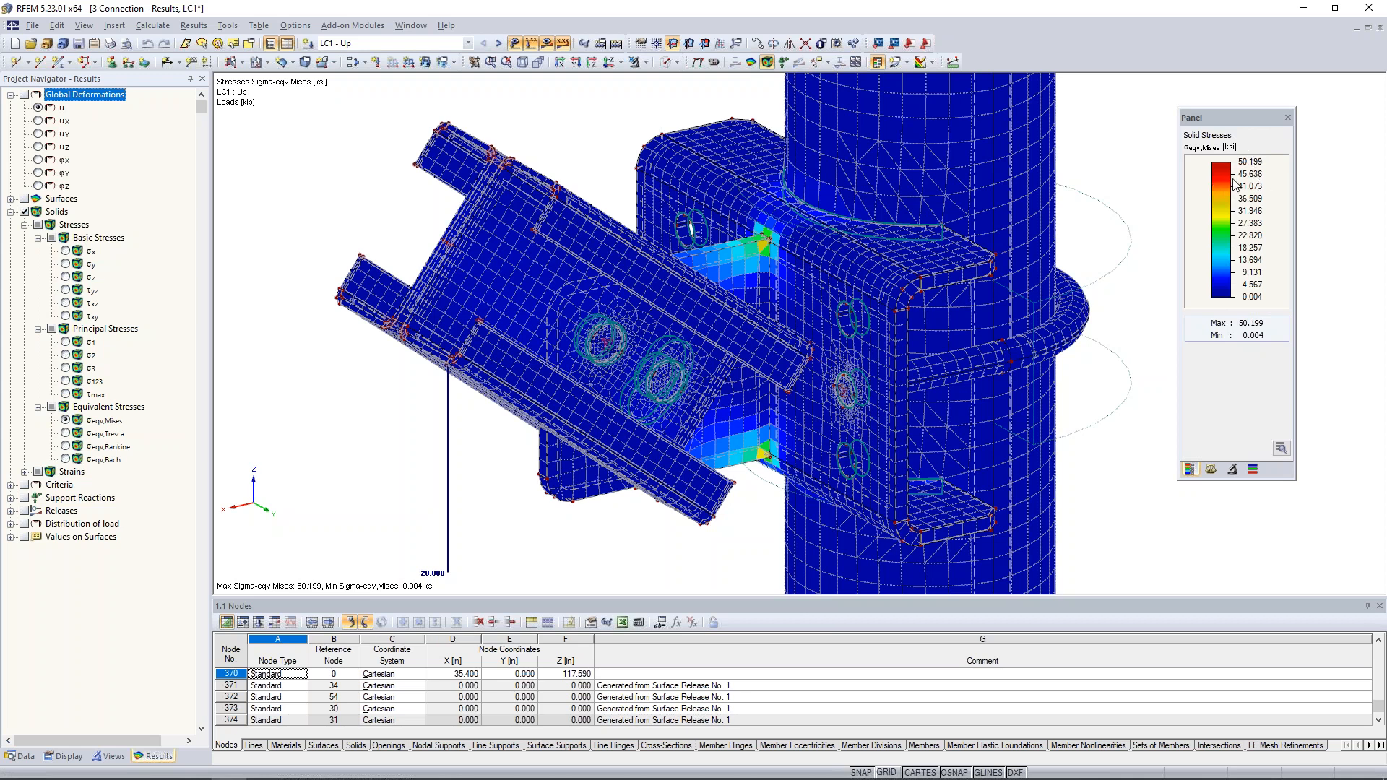
{"action": "scroll", "coordinate": [1148, 198], "scroll_direction": "down", "scroll_amount": 5}
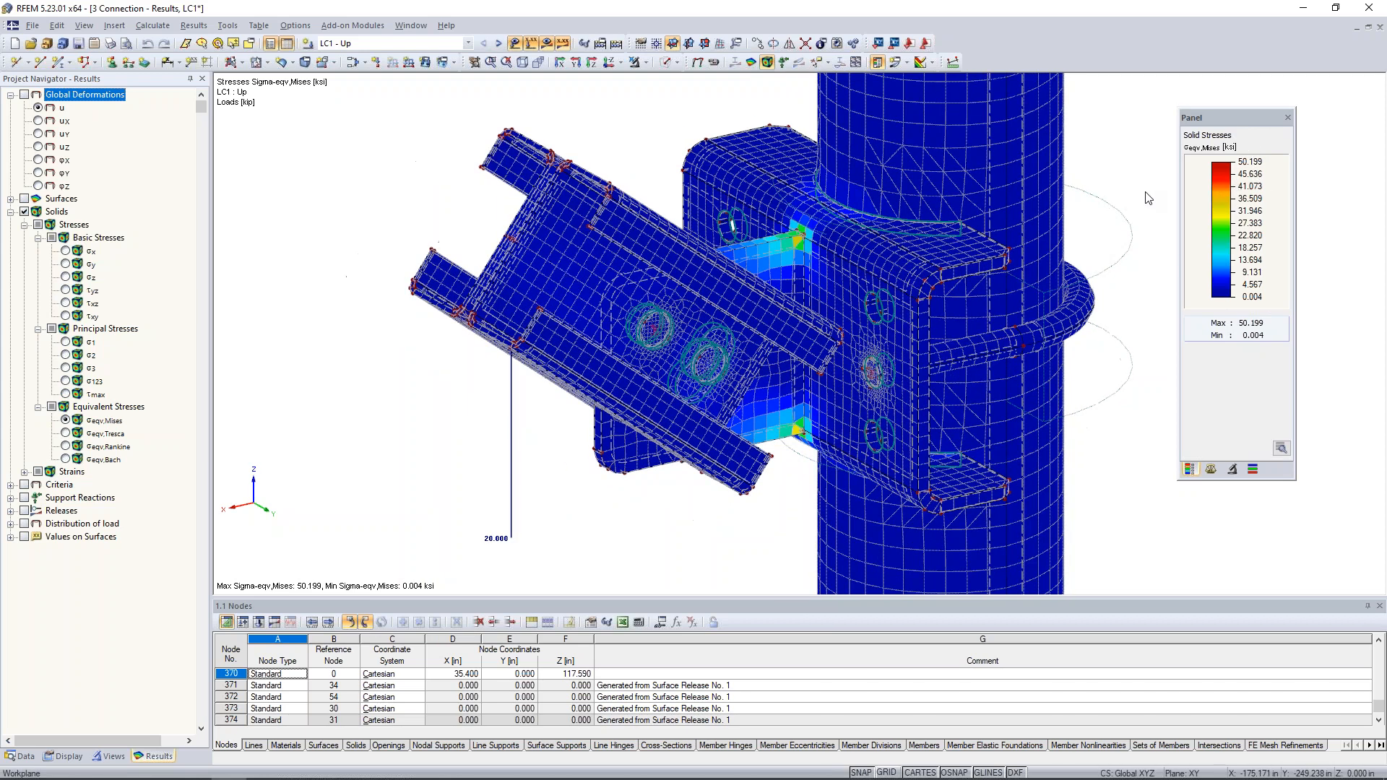
{"action": "middle_click_drag", "start_coordinate": [1025, 223], "coordinate": [835, 259]}
{"action": "scroll", "coordinate": [834, 258], "scroll_direction": "down", "scroll_amount": 1}
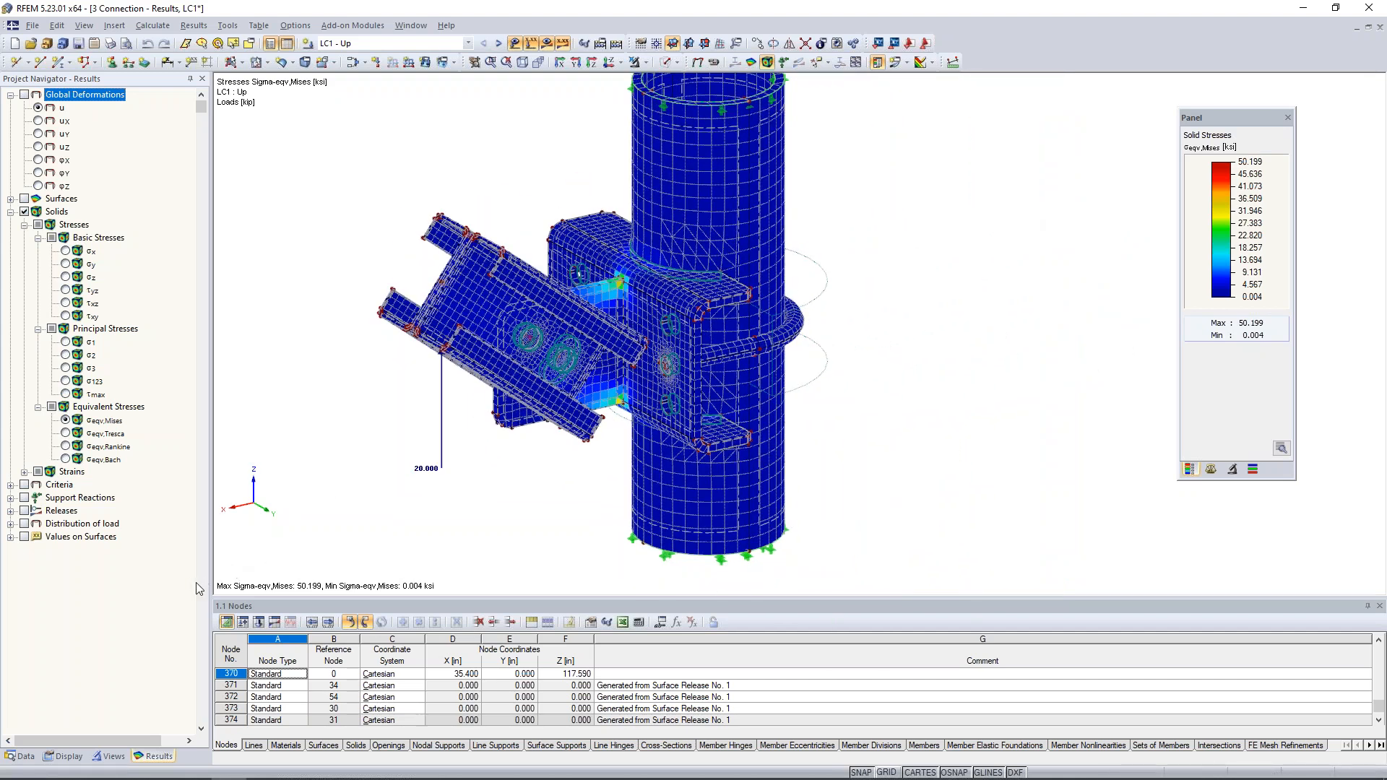
- Change the material model of material 2, Steel A36, to Isotropic Plastic 2D/3D with a 36 ksi yield strength, accepting deletion of the results
{"action": "left_click", "coordinate": [21, 756]}
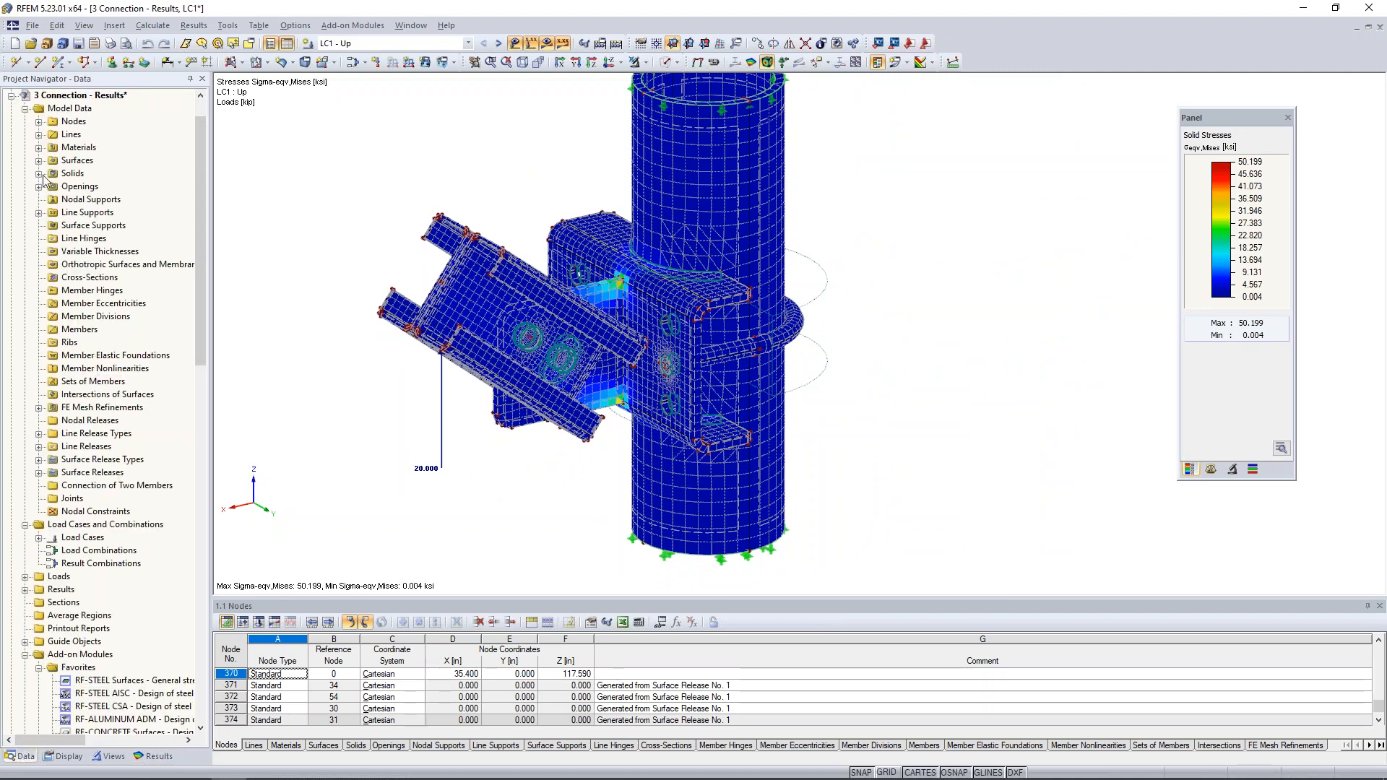
{"action": "left_click", "coordinate": [39, 147]}
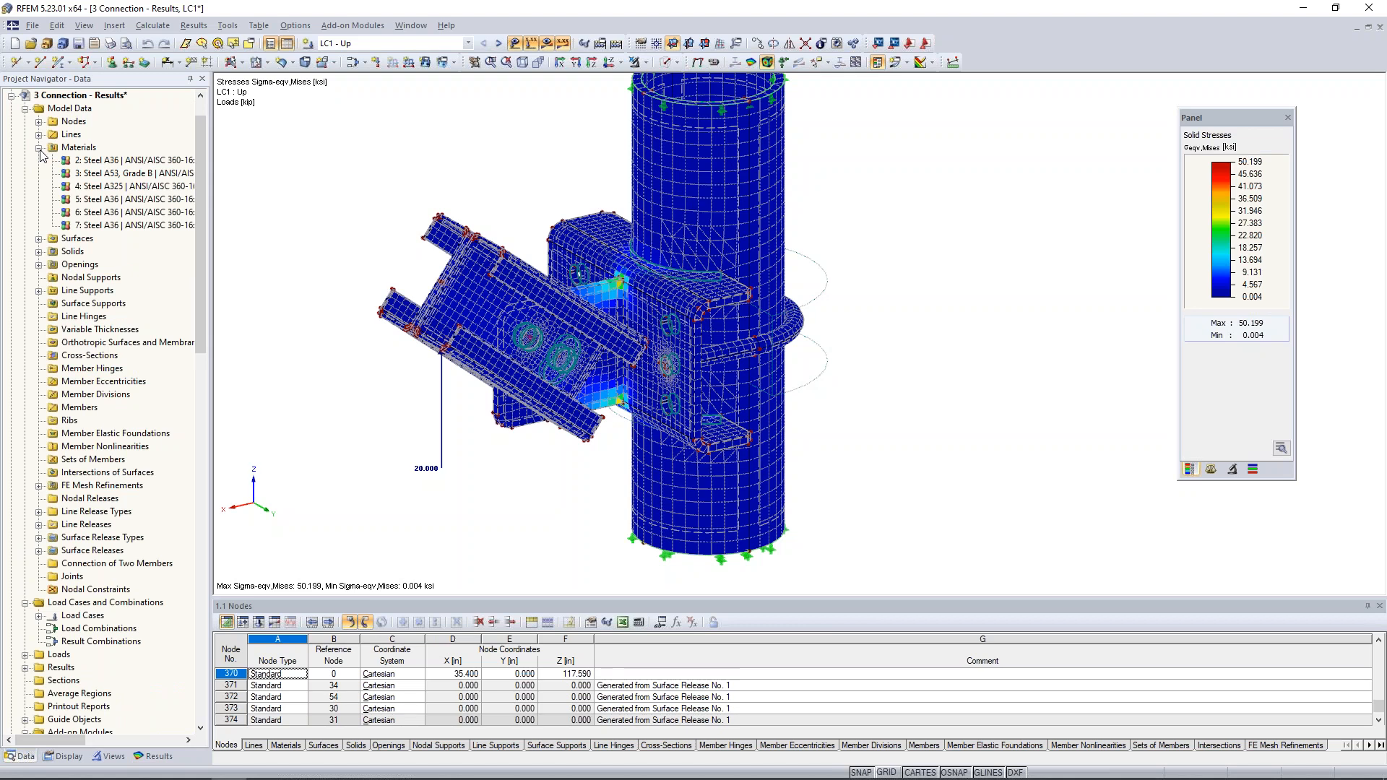
{"action": "left_click", "coordinate": [89, 162]}
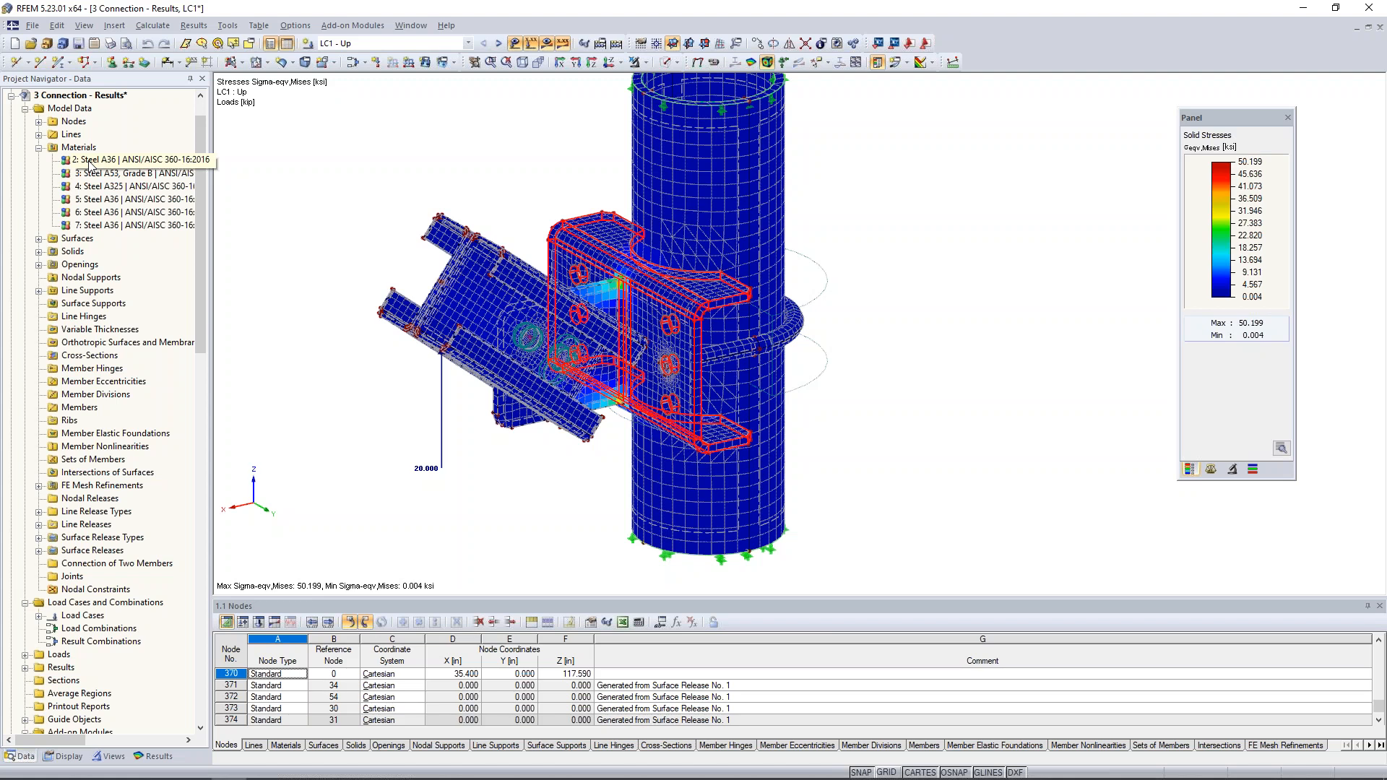
{"action": "left_click", "coordinate": [89, 161]}
{"action": "double_click", "coordinate": [89, 162]}
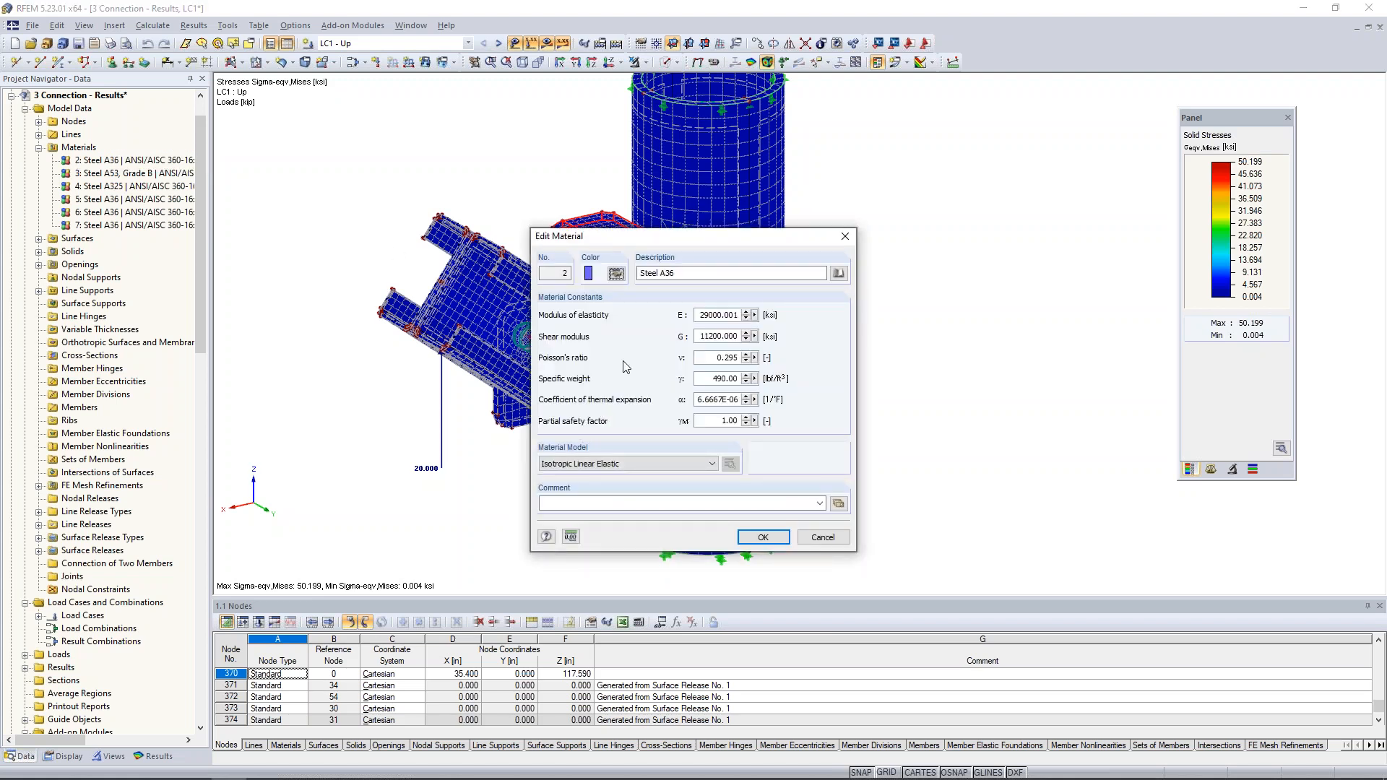
{"action": "left_click", "coordinate": [590, 470]}
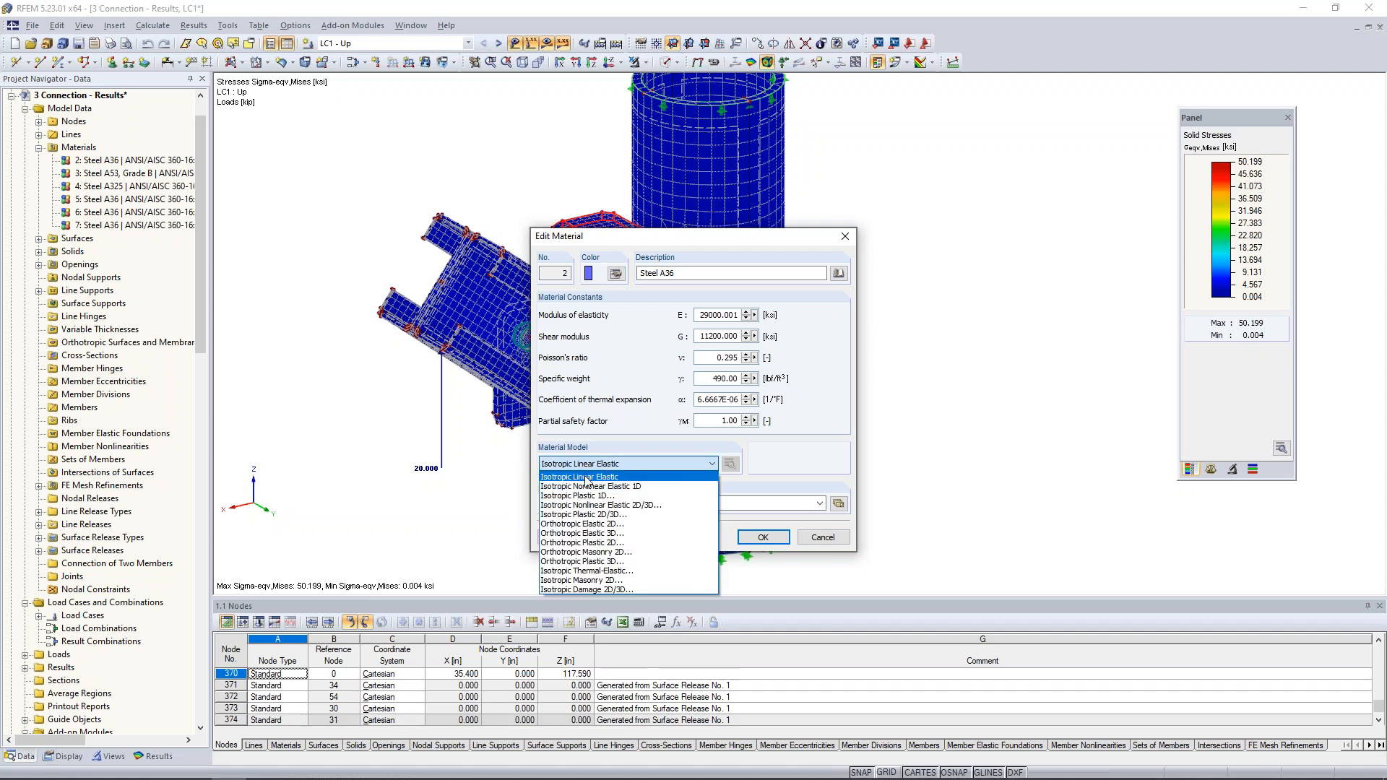
{"action": "left_click", "coordinate": [594, 514]}
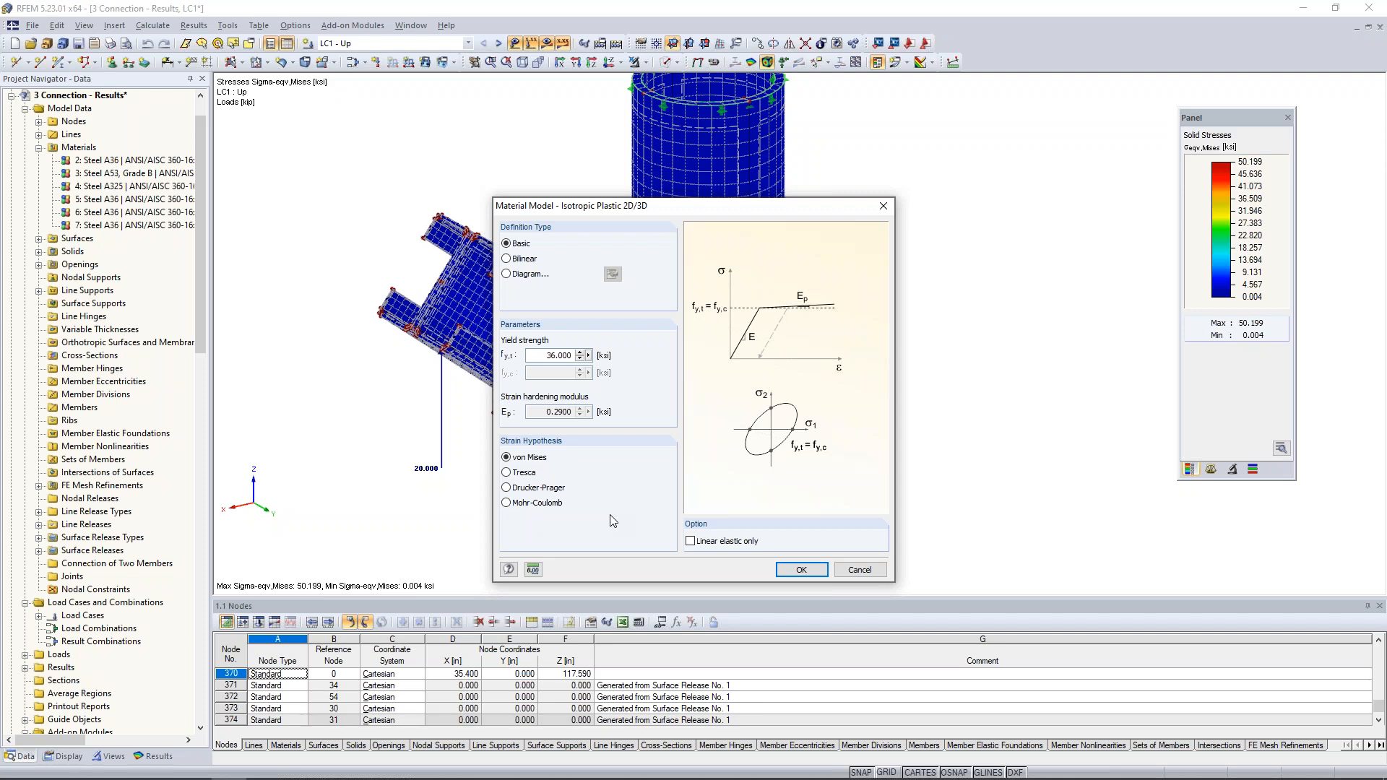
{"action": "left_click_drag", "start_coordinate": [543, 357], "coordinate": [595, 371]}
{"action": "left_click", "coordinate": [543, 356]}
{"action": "left_click", "coordinate": [801, 570]}
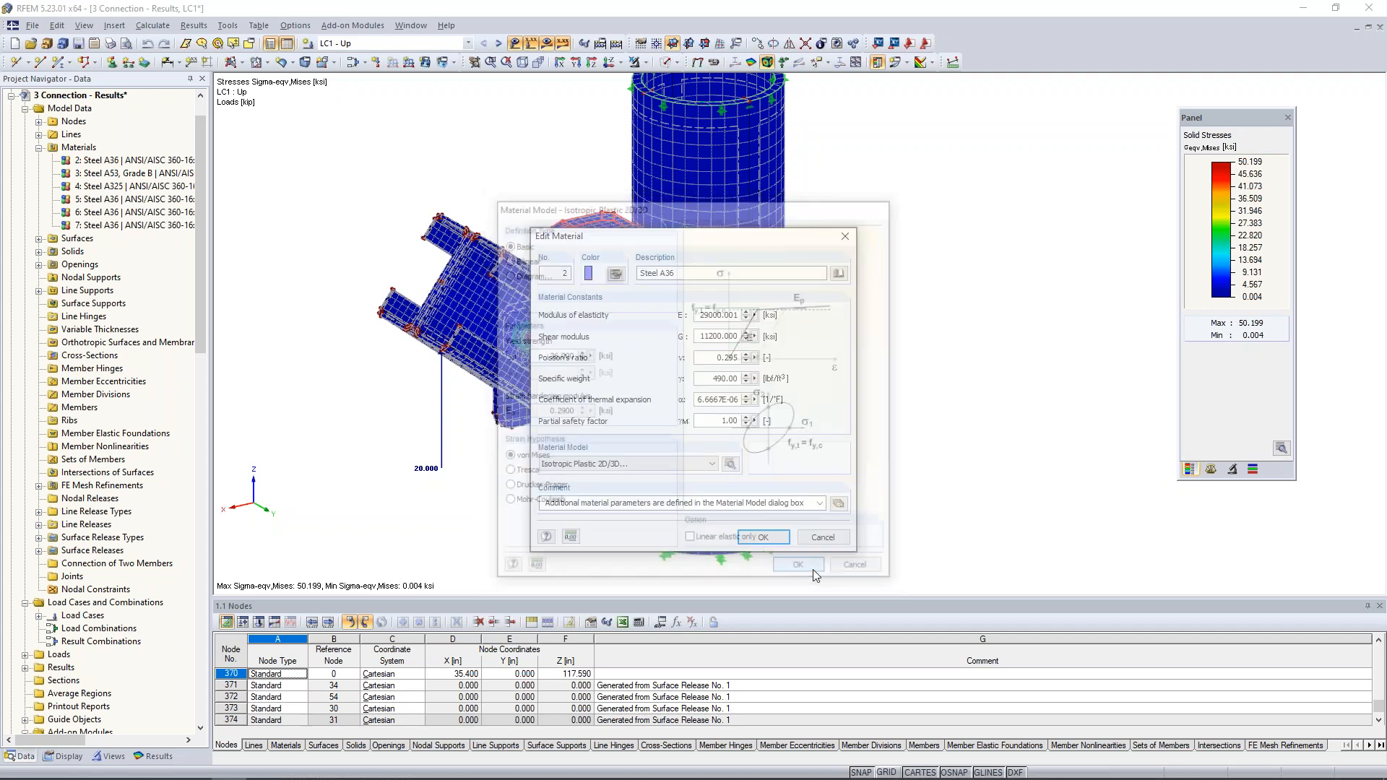
{"action": "left_click", "coordinate": [769, 534]}
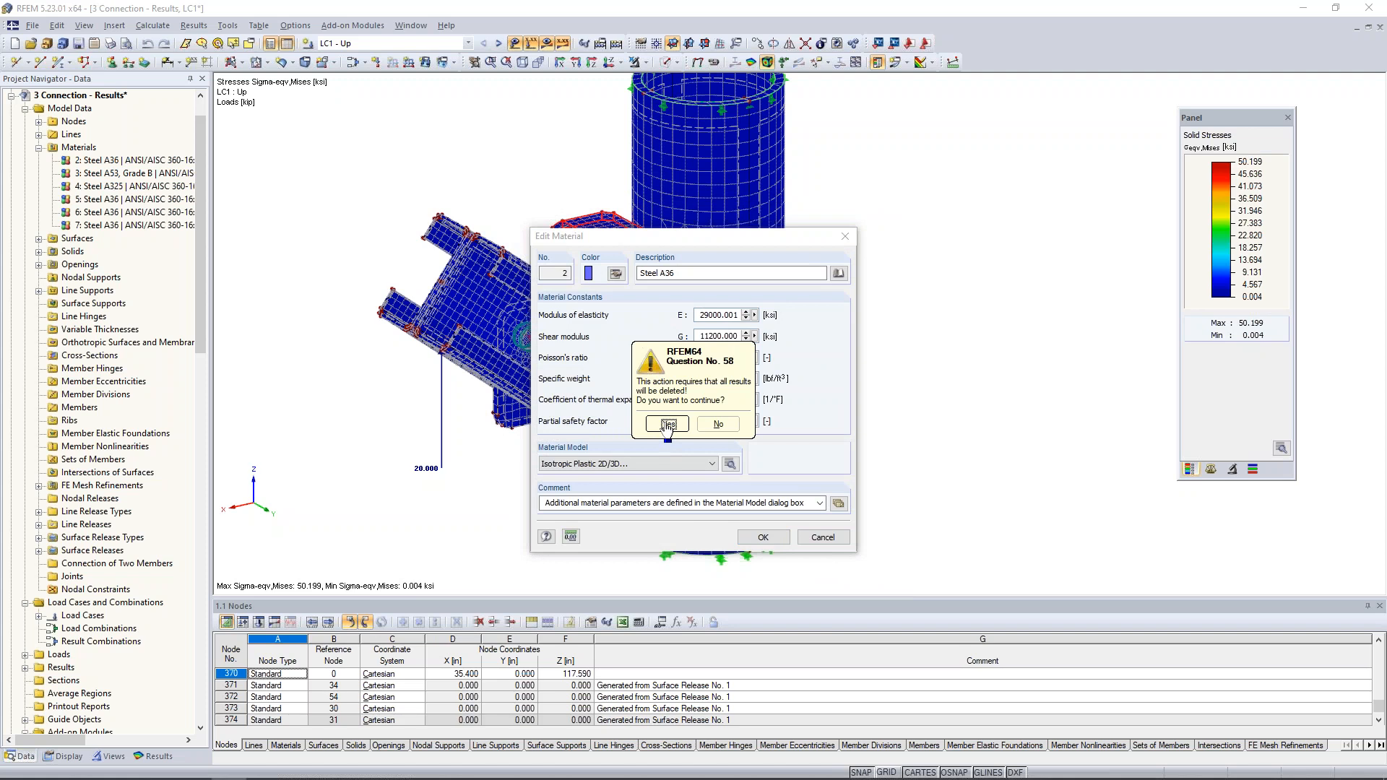
{"action": "left_click", "coordinate": [666, 430]}
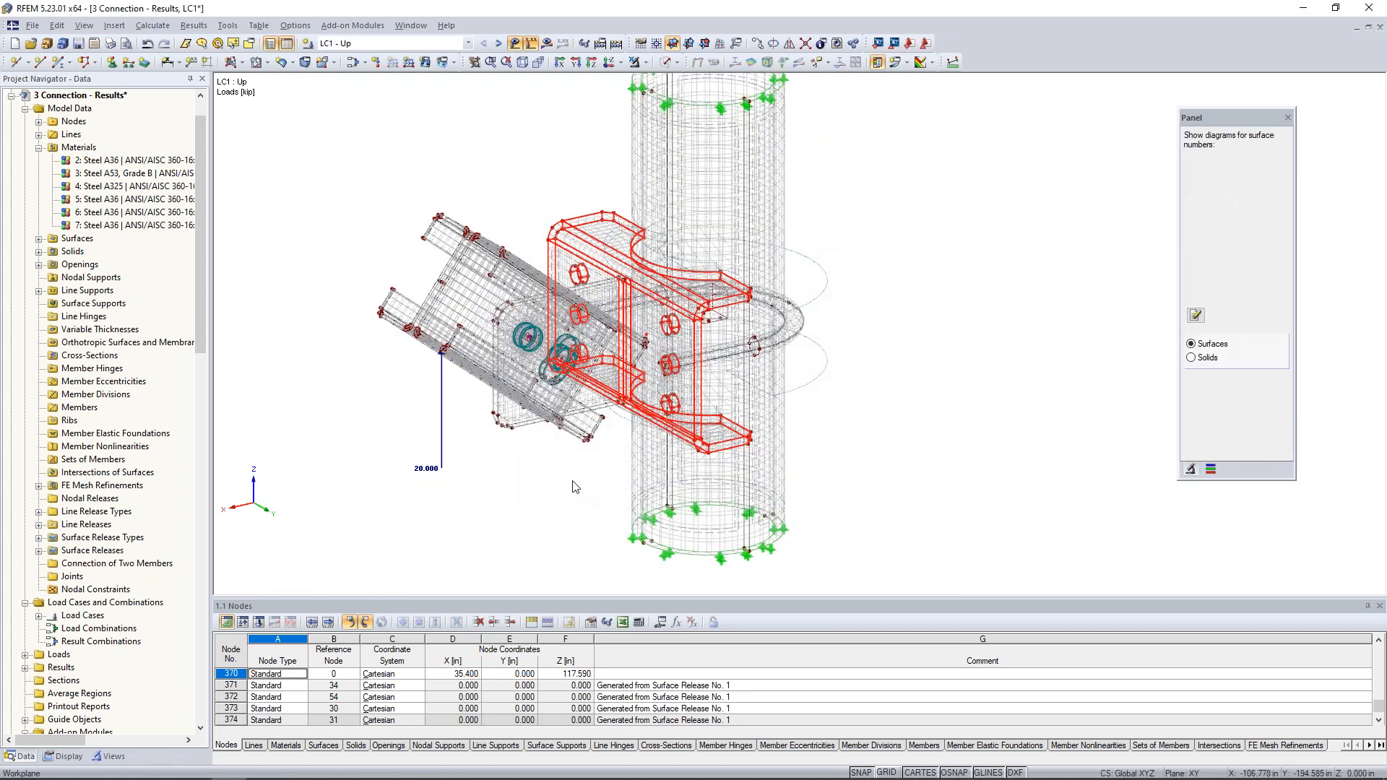
- Show the model as solid transparent and change the material model of material 5, Steel A36, to Isotropic Plastic 2D/3D with a 36 ksi yield strength
{"action": "left_click", "coordinate": [671, 62]}
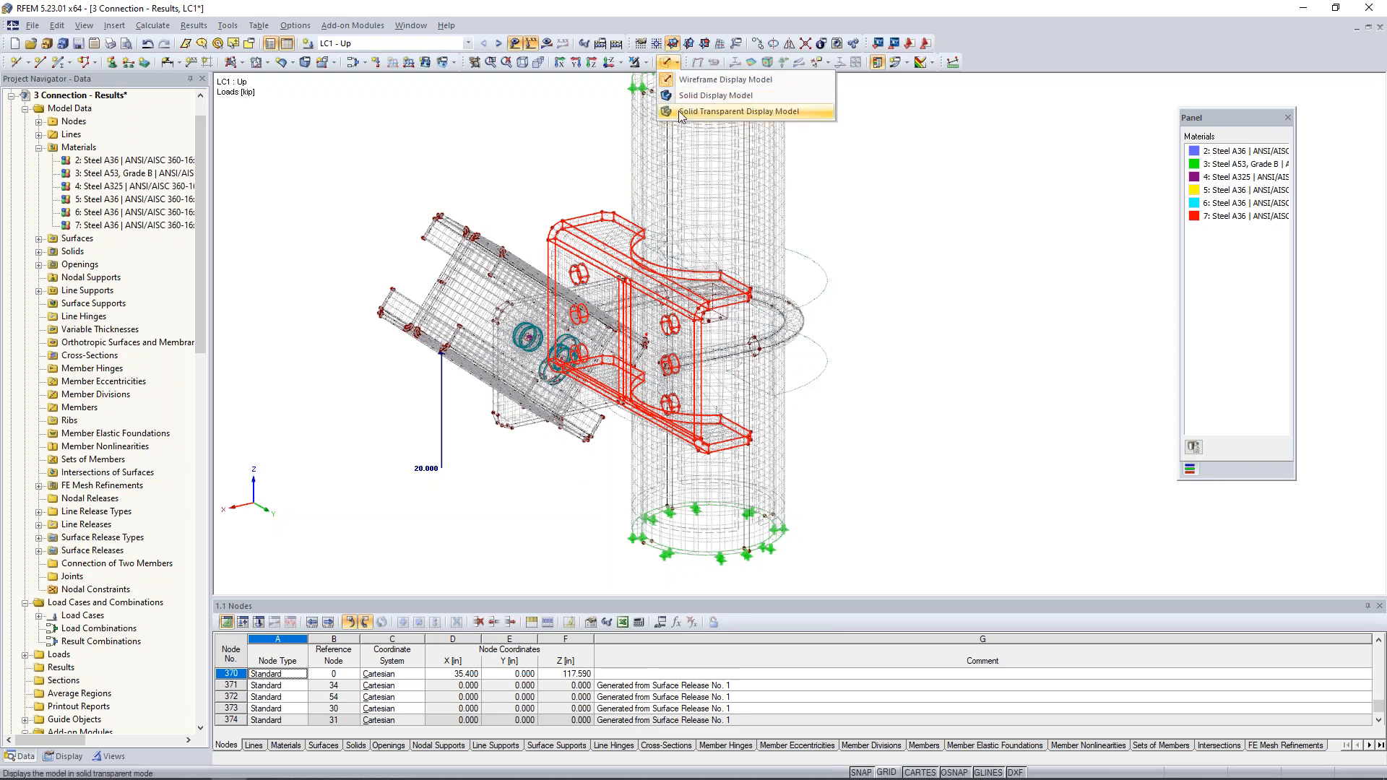
{"action": "left_click", "coordinate": [679, 112]}
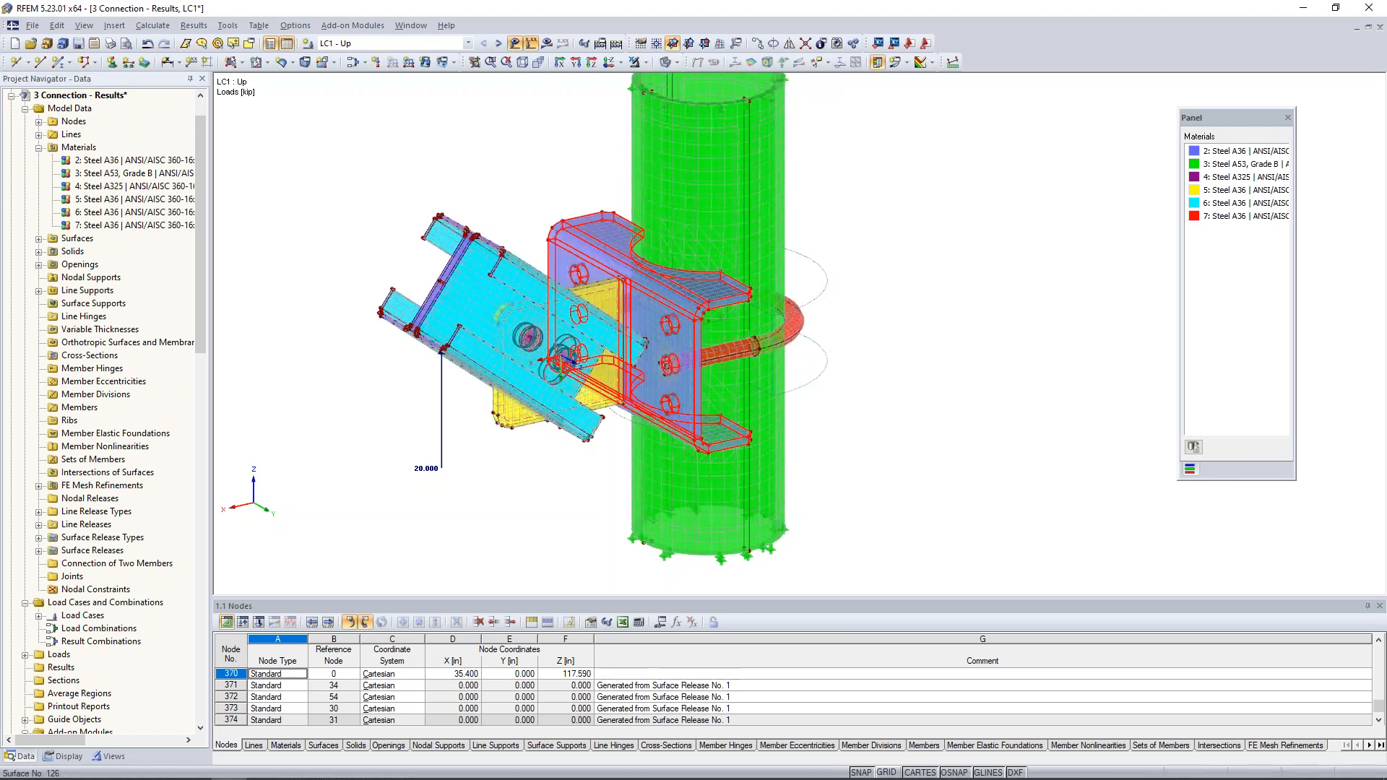
{"action": "left_click", "coordinate": [130, 205]}
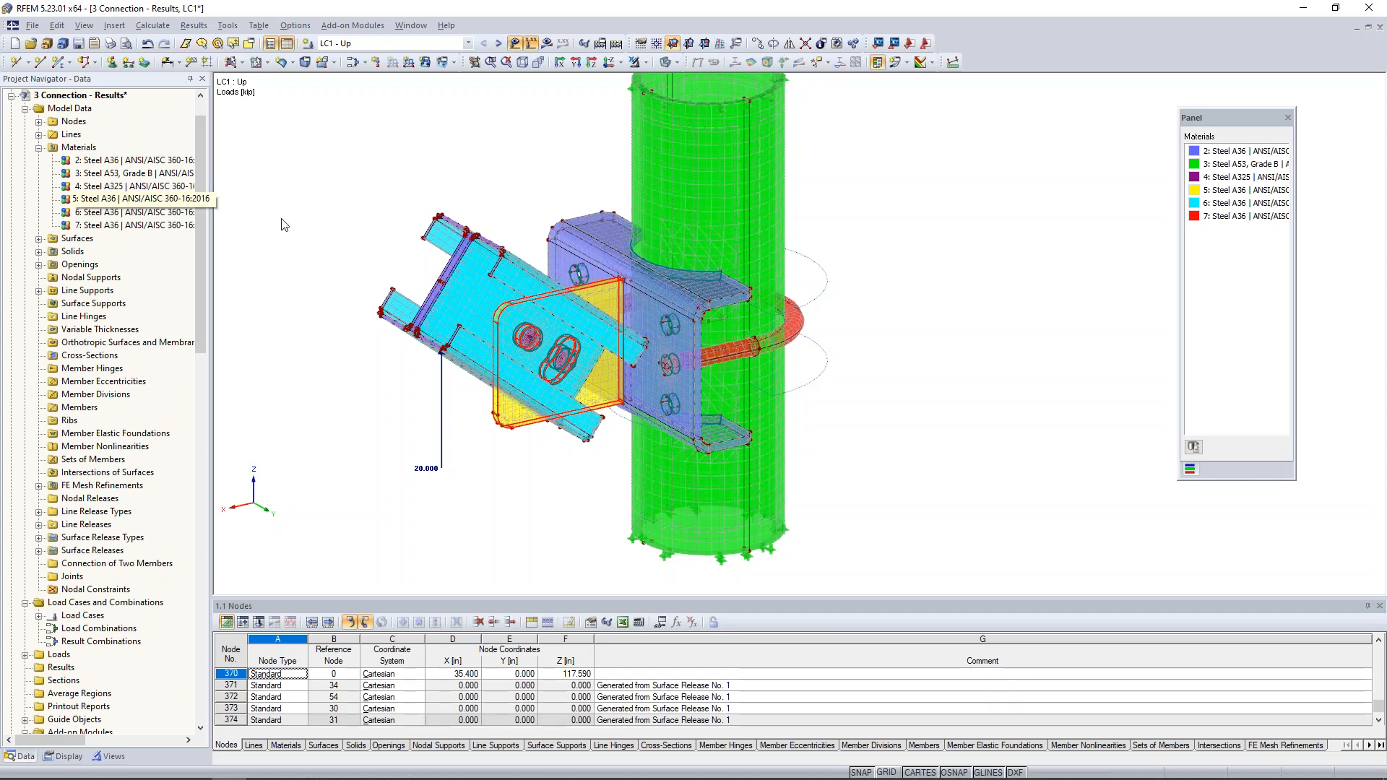
{"action": "double_click", "coordinate": [130, 204]}
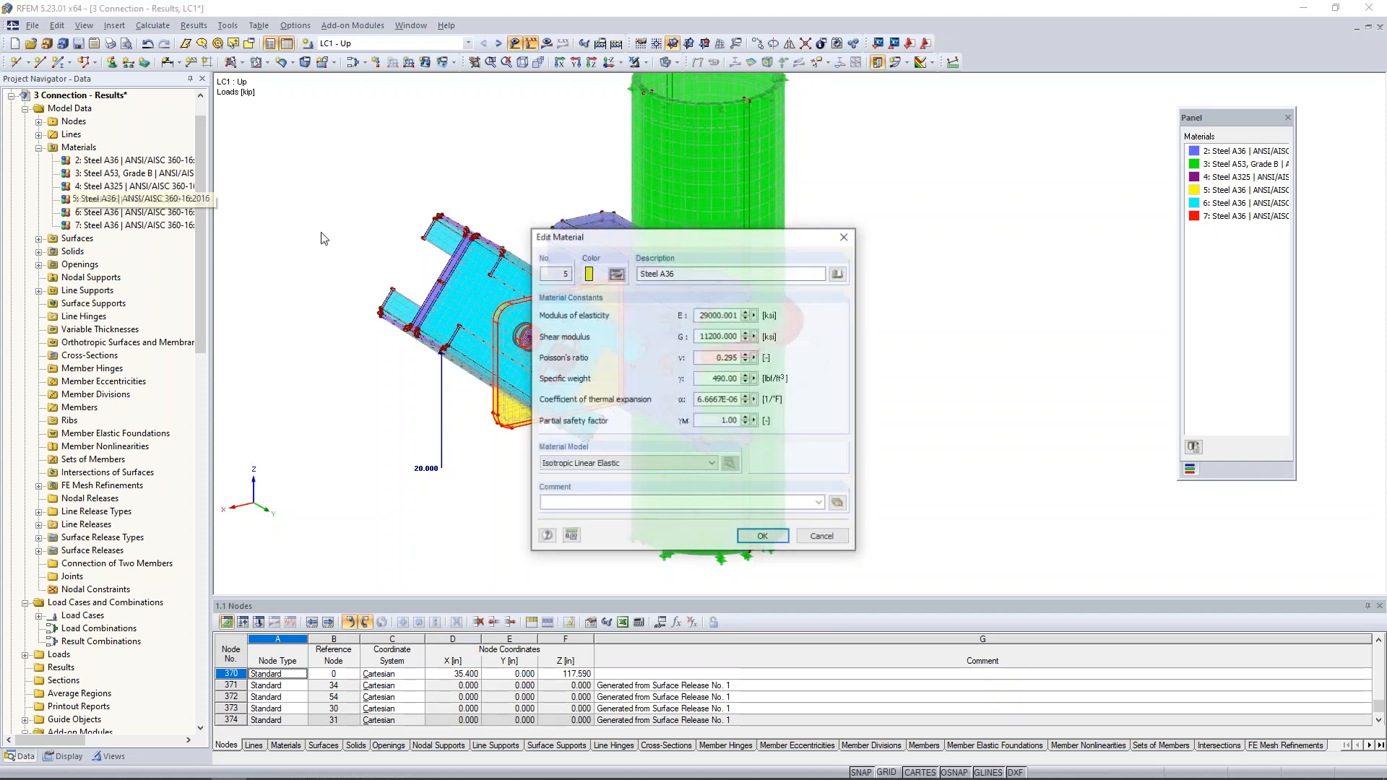
{"action": "left_click", "coordinate": [665, 463]}
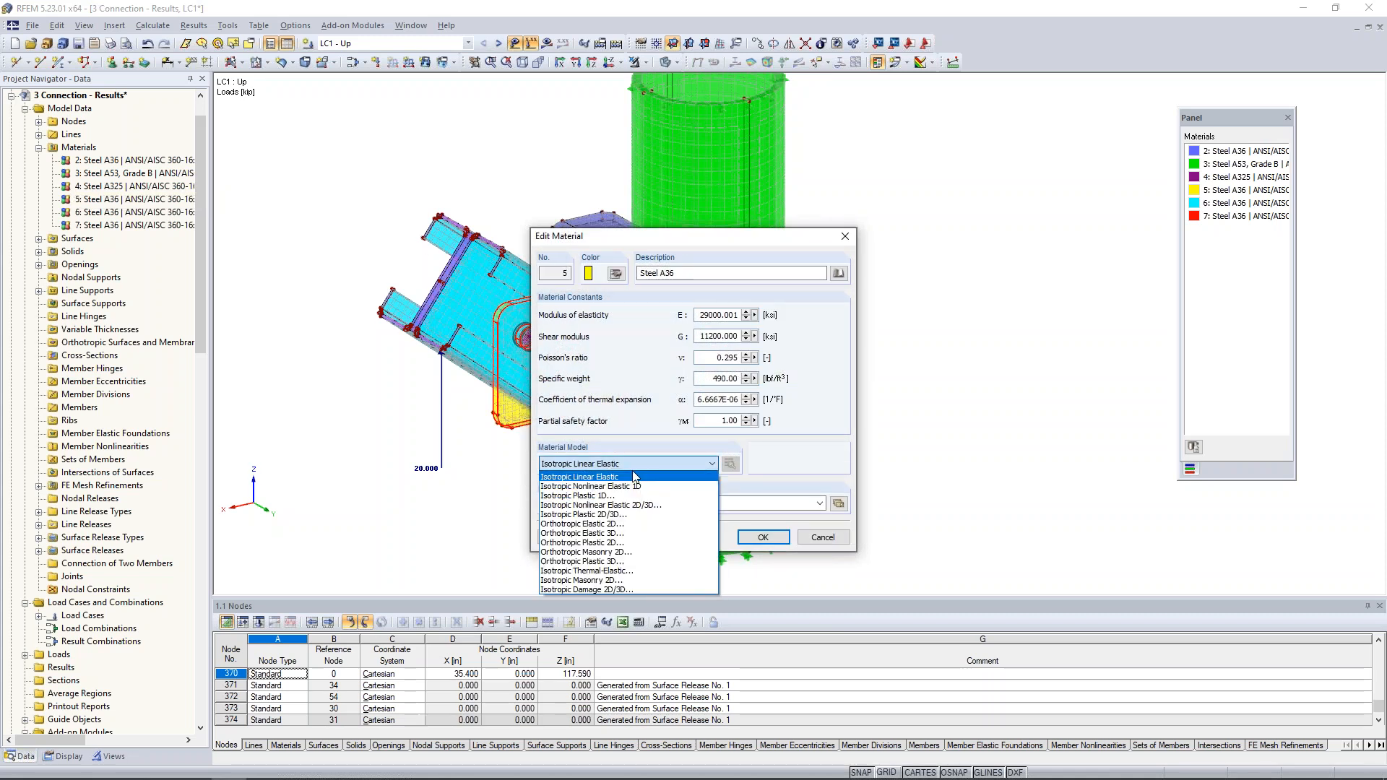
{"action": "left_click", "coordinate": [591, 514]}
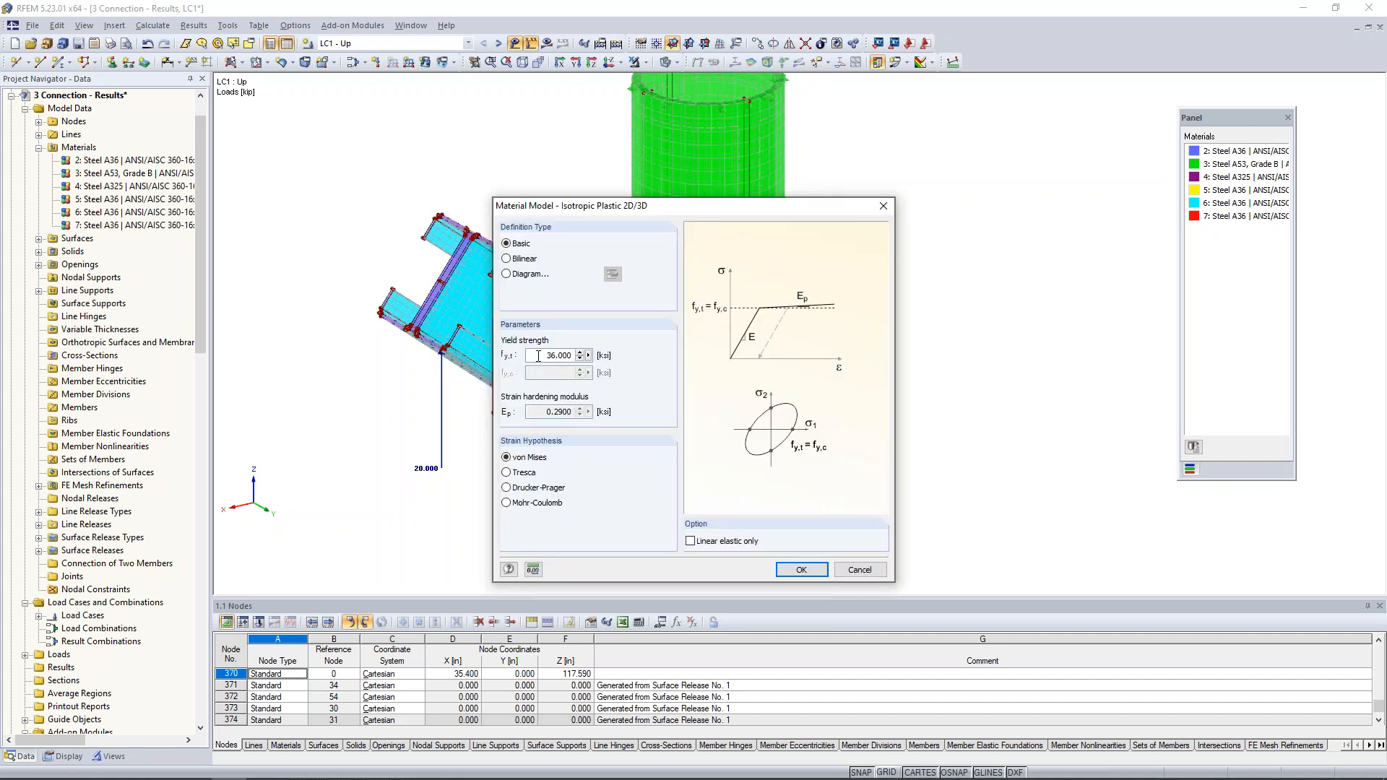
{"action": "left_click", "coordinate": [800, 570]}
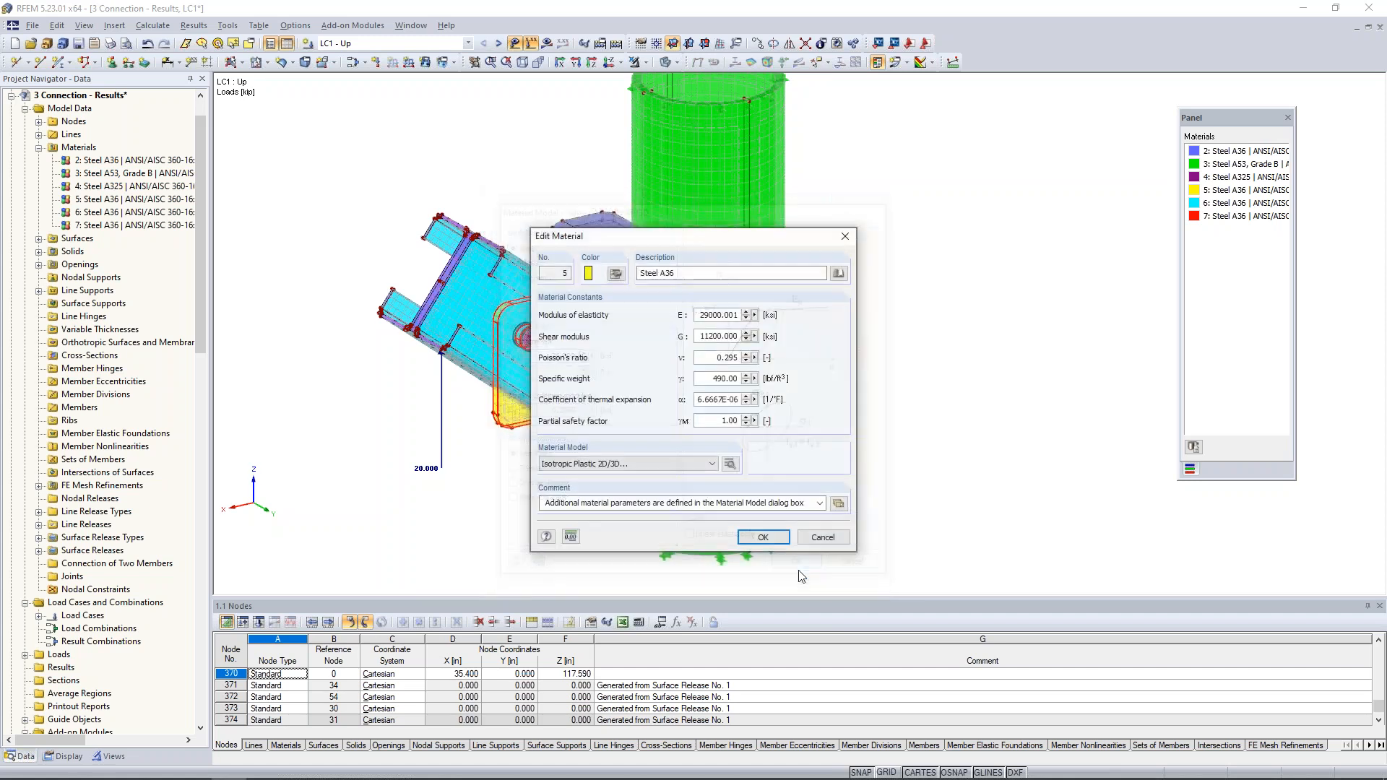
{"action": "left_click", "coordinate": [764, 538]}
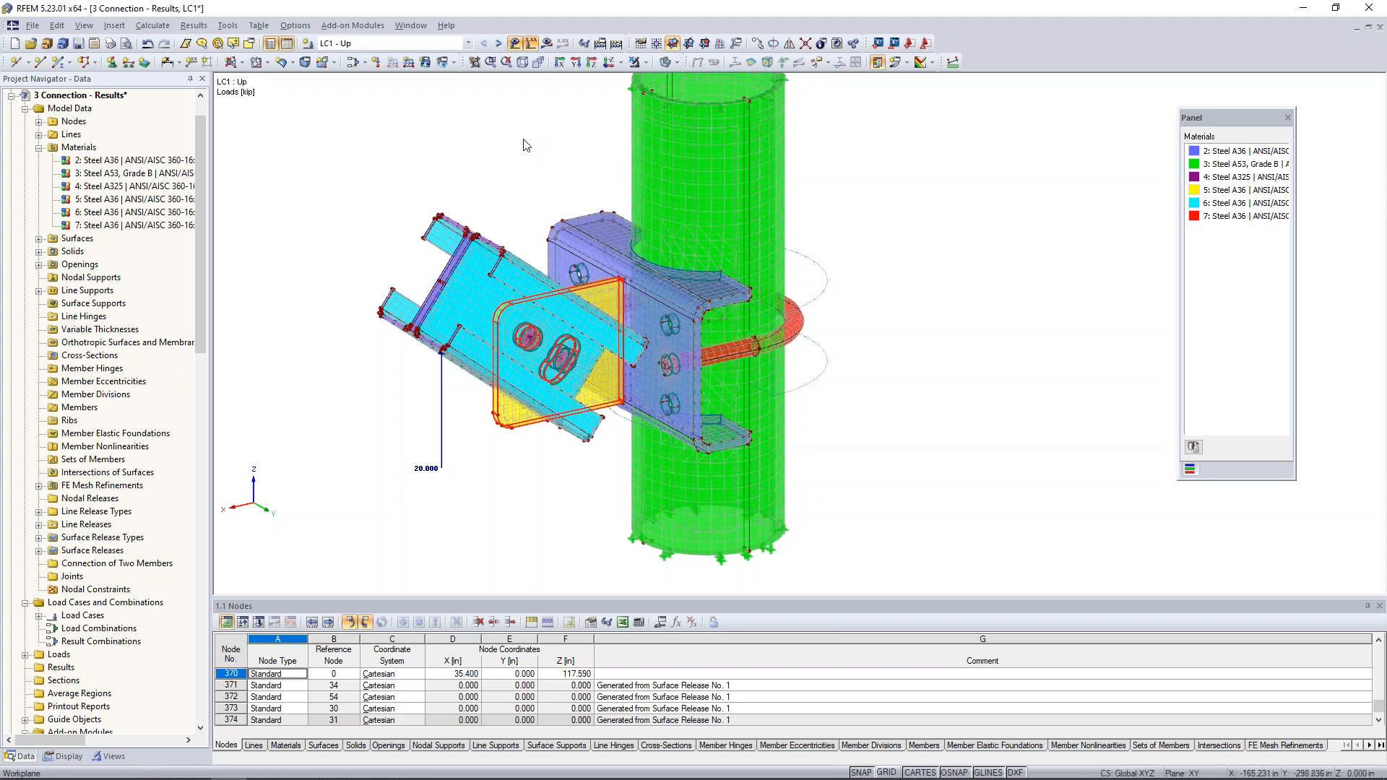
- Switch to the 4 Connection - Plastic model and show its LC1 results
{"action": "left_click", "coordinate": [411, 26]}
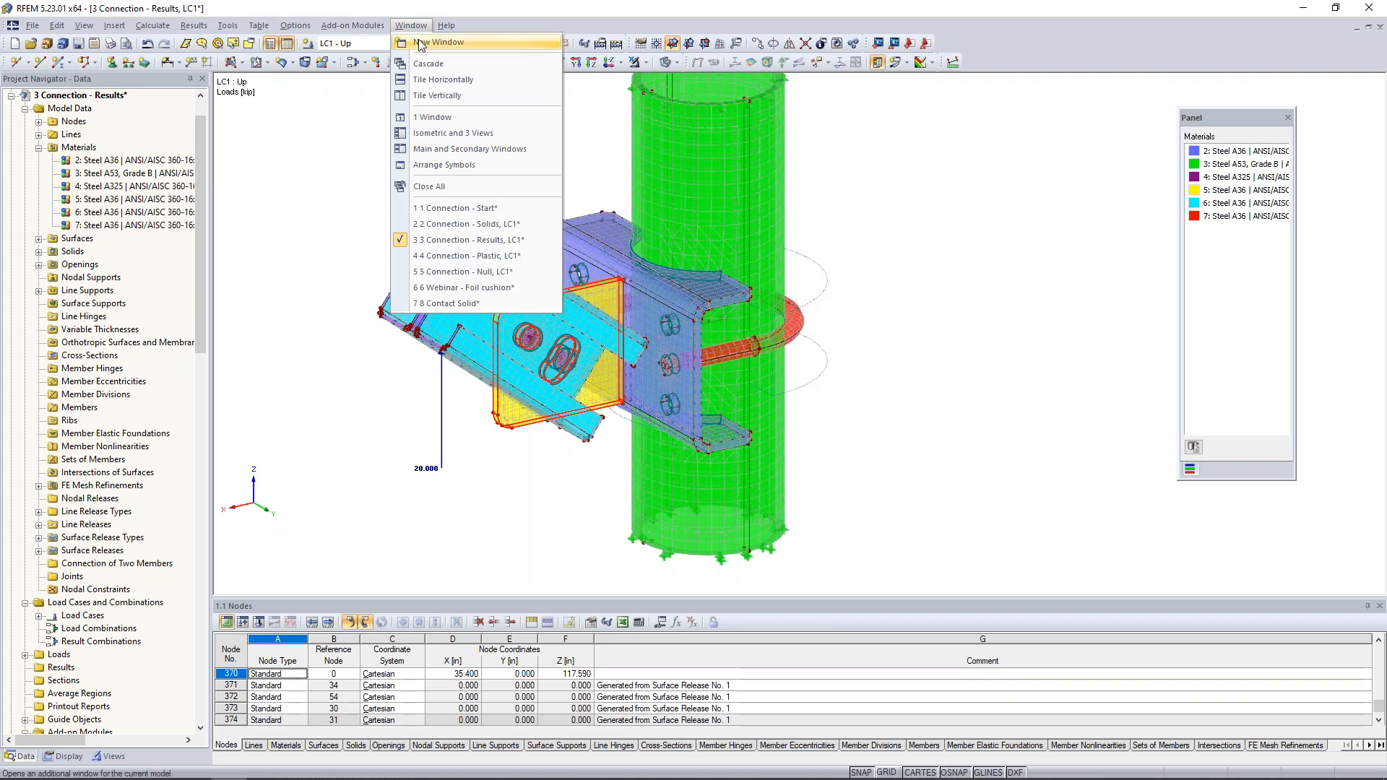
{"action": "left_click", "coordinate": [444, 256]}
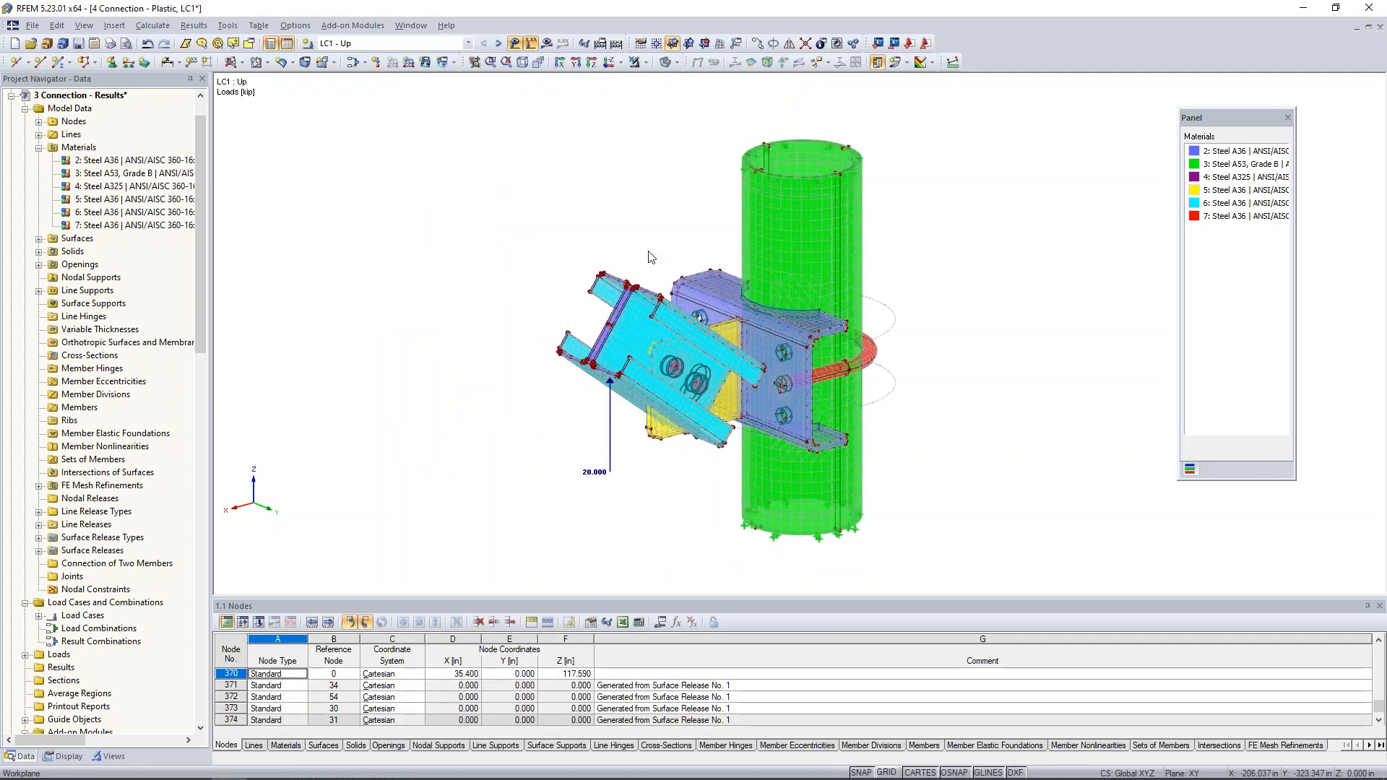
{"action": "middle_click_drag", "start_coordinate": [569, 203], "coordinate": [500, 198]}
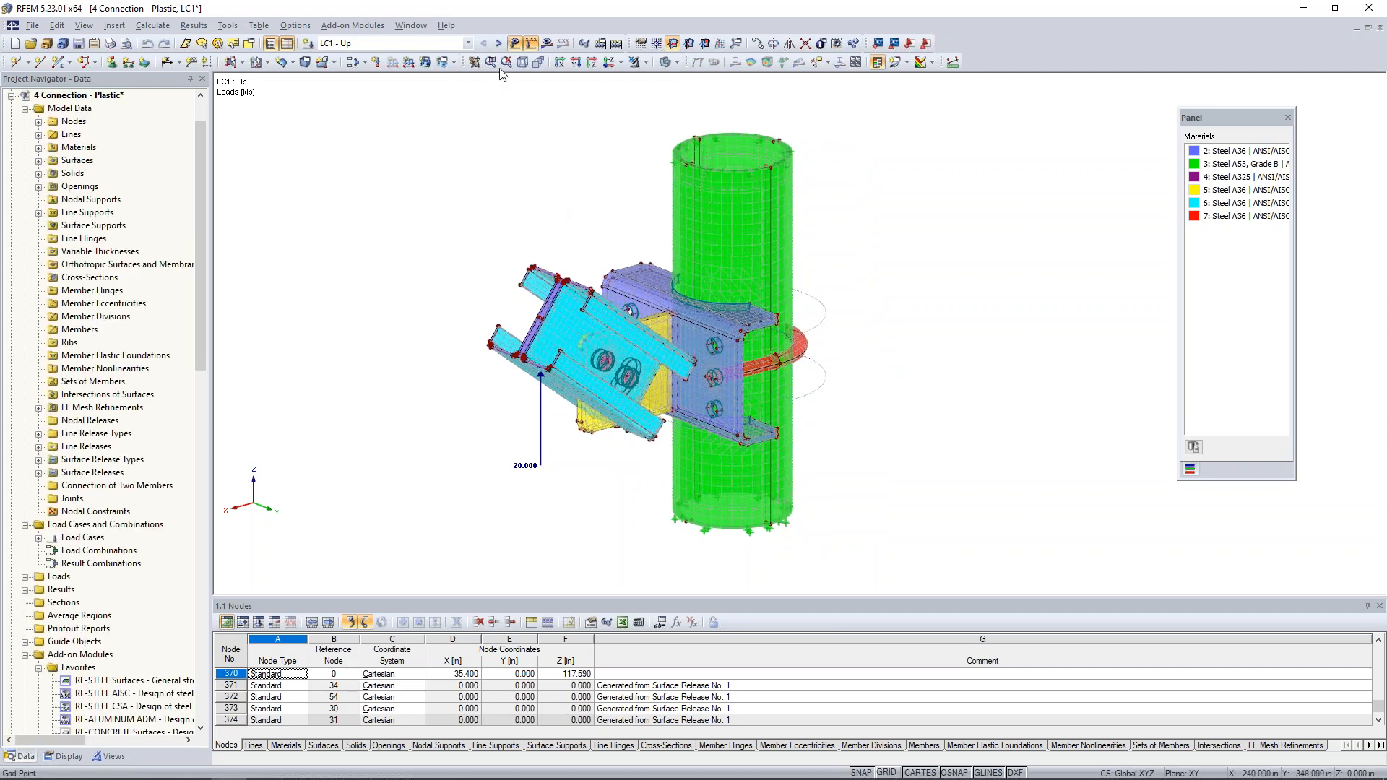
{"action": "left_click", "coordinate": [547, 45]}
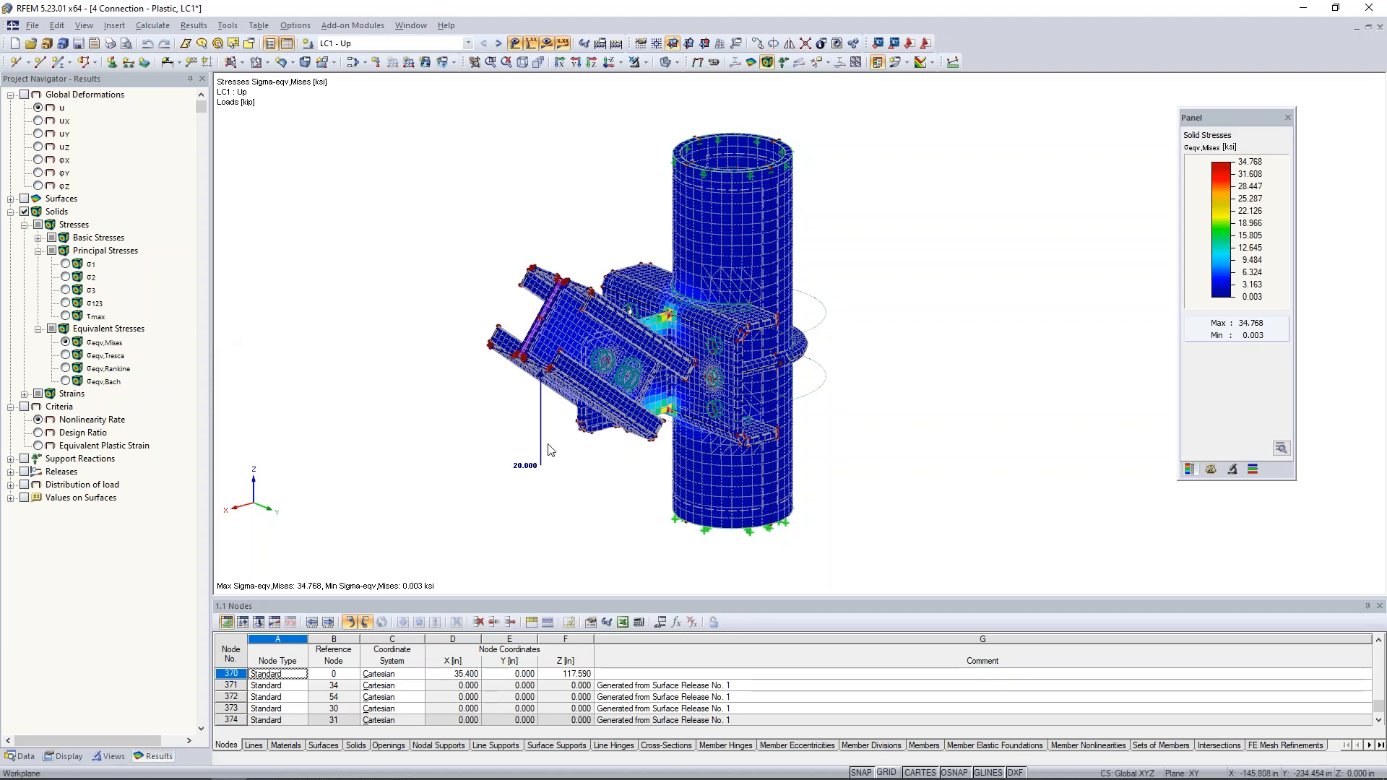
- Examine the LC1 von Mises stresses at the gusset plate corners of the plastic model against the solid stress scale
{"action": "middle_click_drag", "start_coordinate": [622, 488], "coordinate": [586, 500], "text": "ctrl"}
{"action": "scroll", "coordinate": [586, 500], "scroll_direction": "down", "scroll_amount": 1}
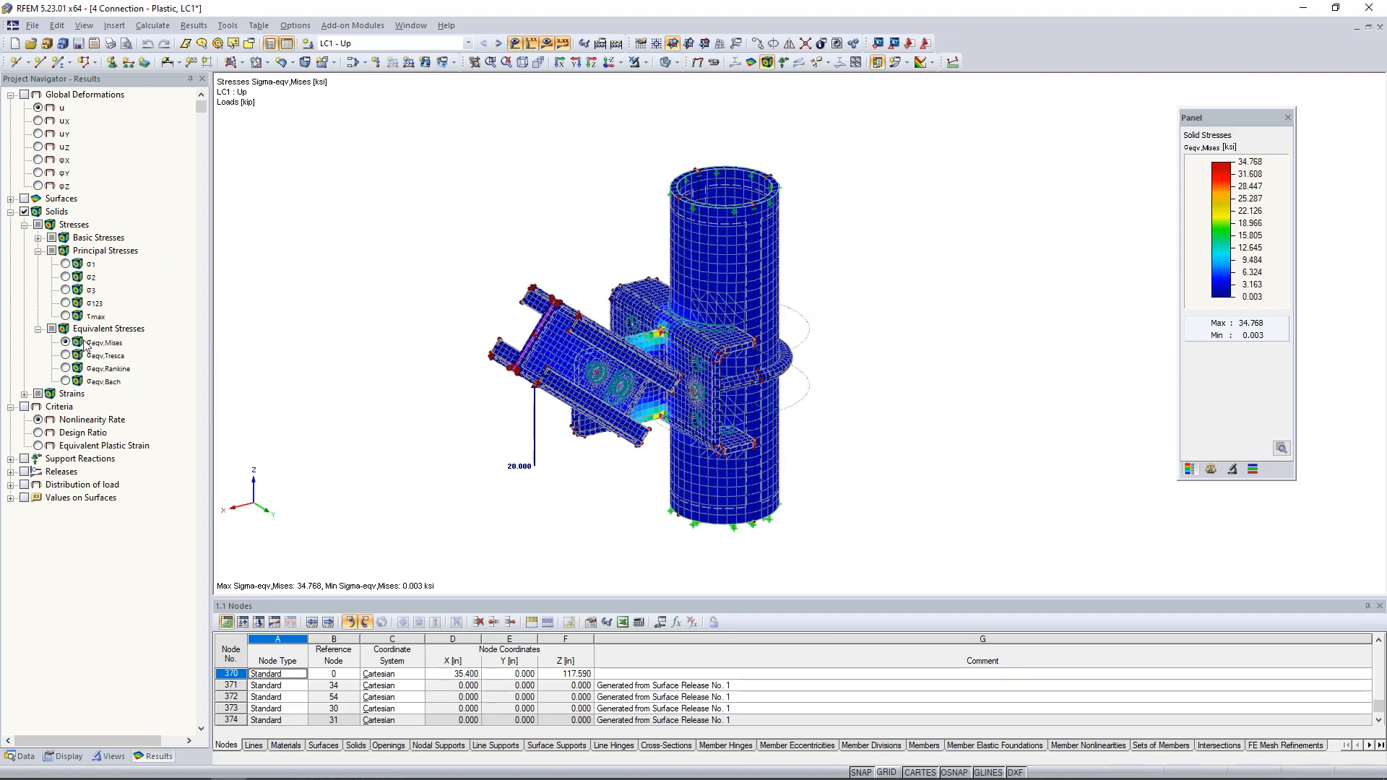
{"action": "scroll", "coordinate": [656, 334], "scroll_direction": "up", "scroll_amount": 3}
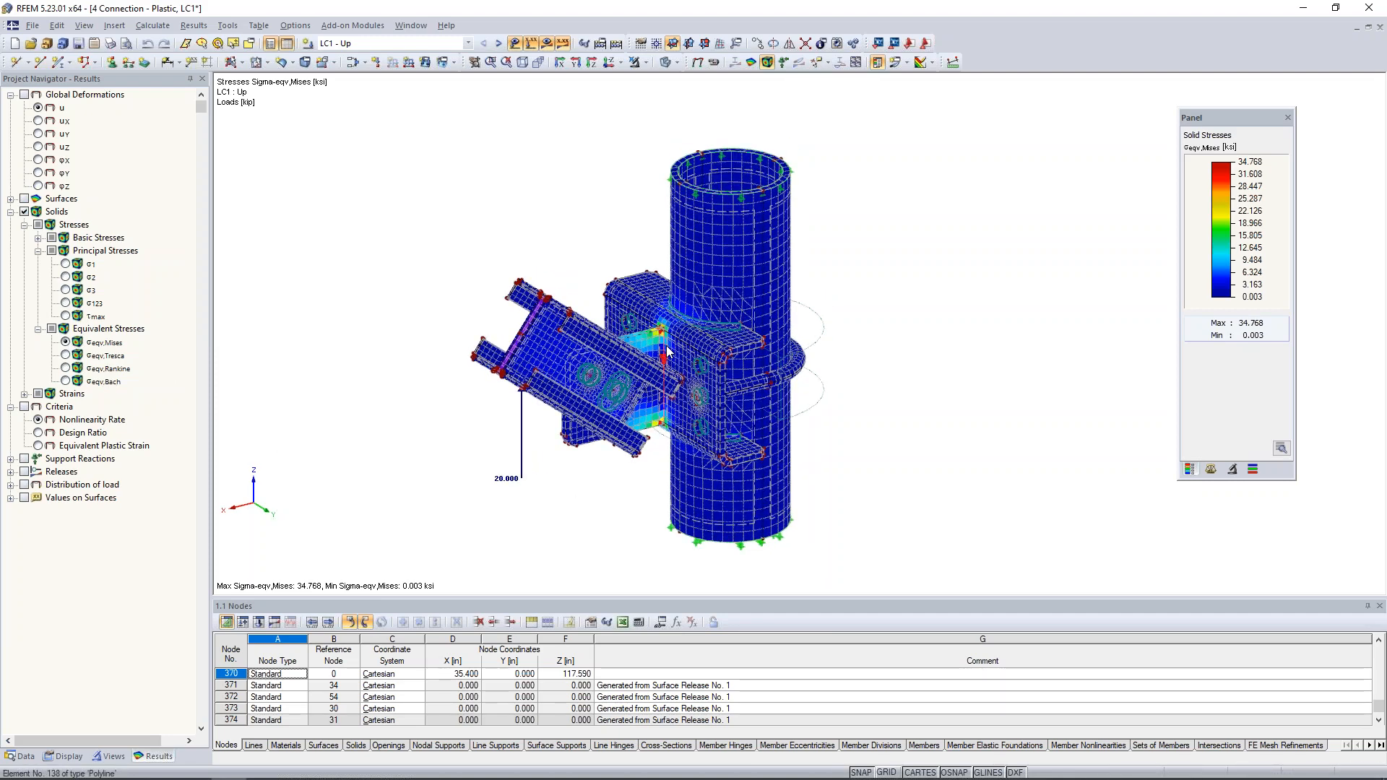
{"action": "scroll", "coordinate": [654, 334], "scroll_direction": "up", "scroll_amount": 3}
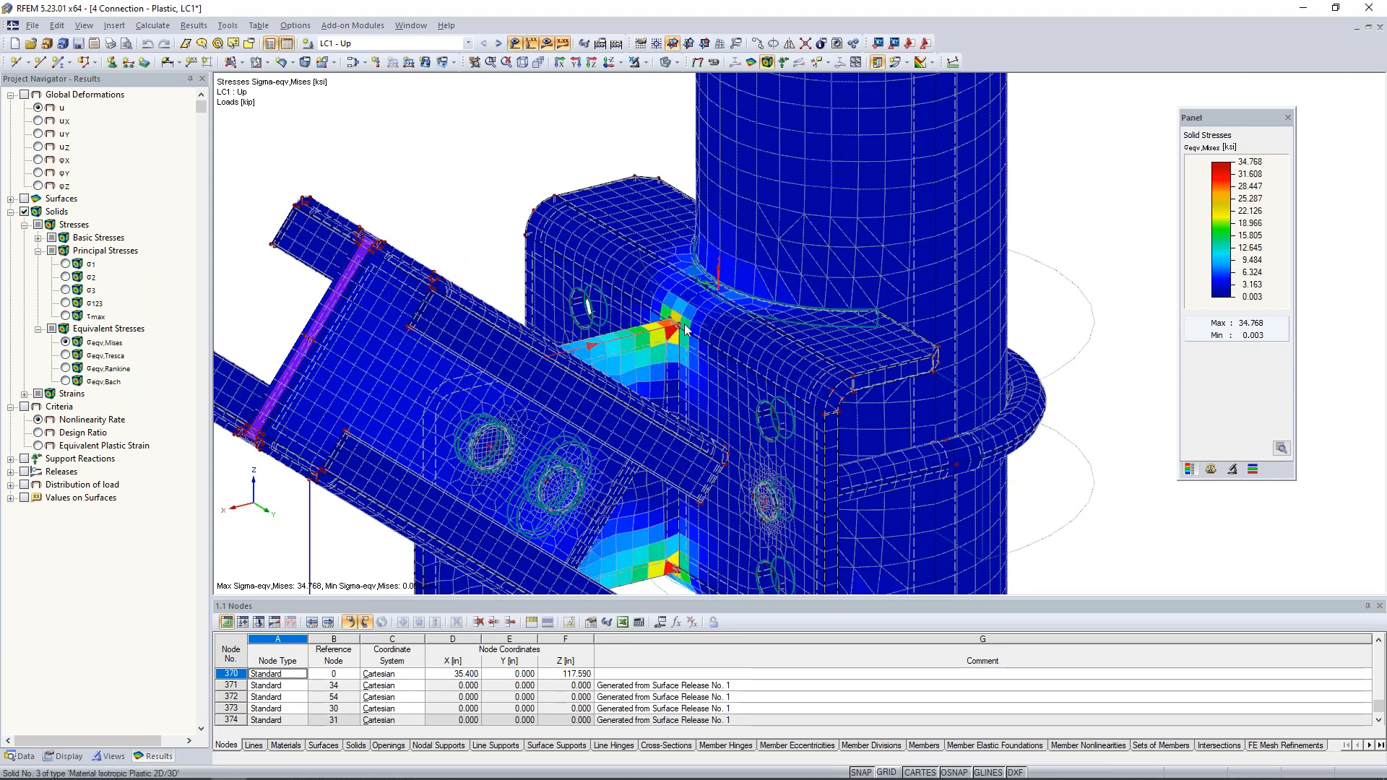
{"action": "scroll", "coordinate": [655, 334], "scroll_direction": "up", "scroll_amount": 2}
{"action": "middle_click_drag", "start_coordinate": [682, 339], "coordinate": [680, 291]}
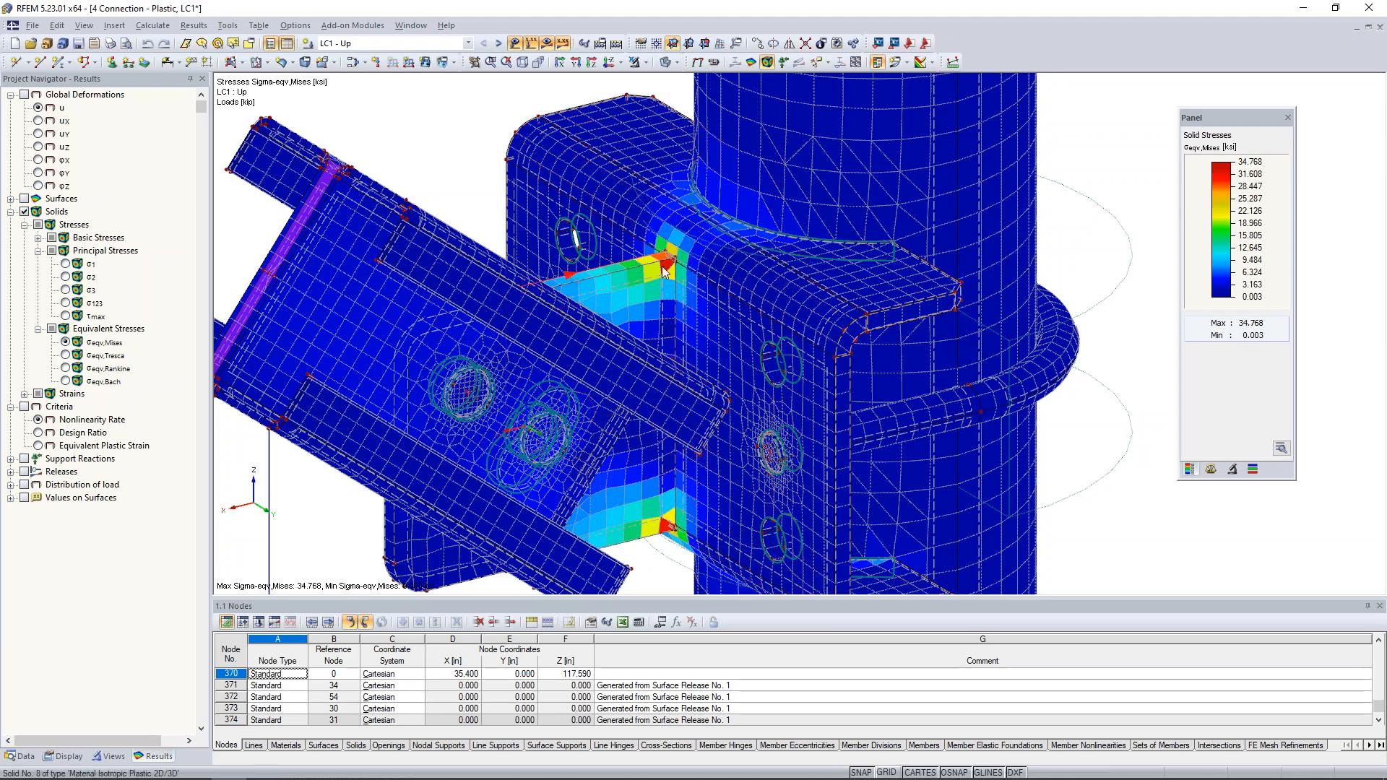
{"action": "mouse_move", "coordinate": [487, 147]}
{"action": "middle_mouse_down", "text": "ctrl"}
{"action": "mouse_move", "coordinate": [436, 121]}
{"action": "mouse_move", "coordinate": [464, 132]}
{"action": "middle_mouse_up", "text": "ctrl"}
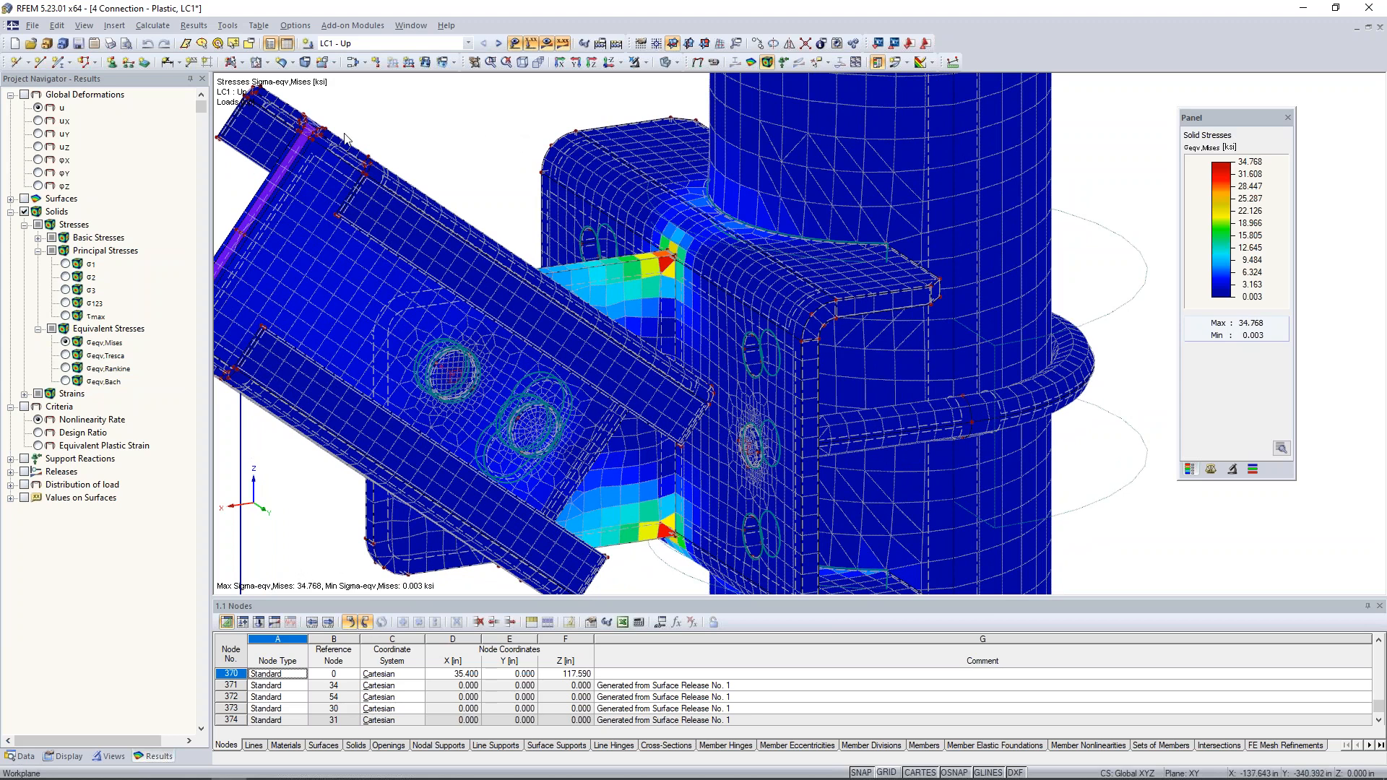
- Display the Nonlinearity Rate criterion on the wireframe model and examine the gusset plate corners for yielded elements
{"action": "left_click", "coordinate": [24, 406]}
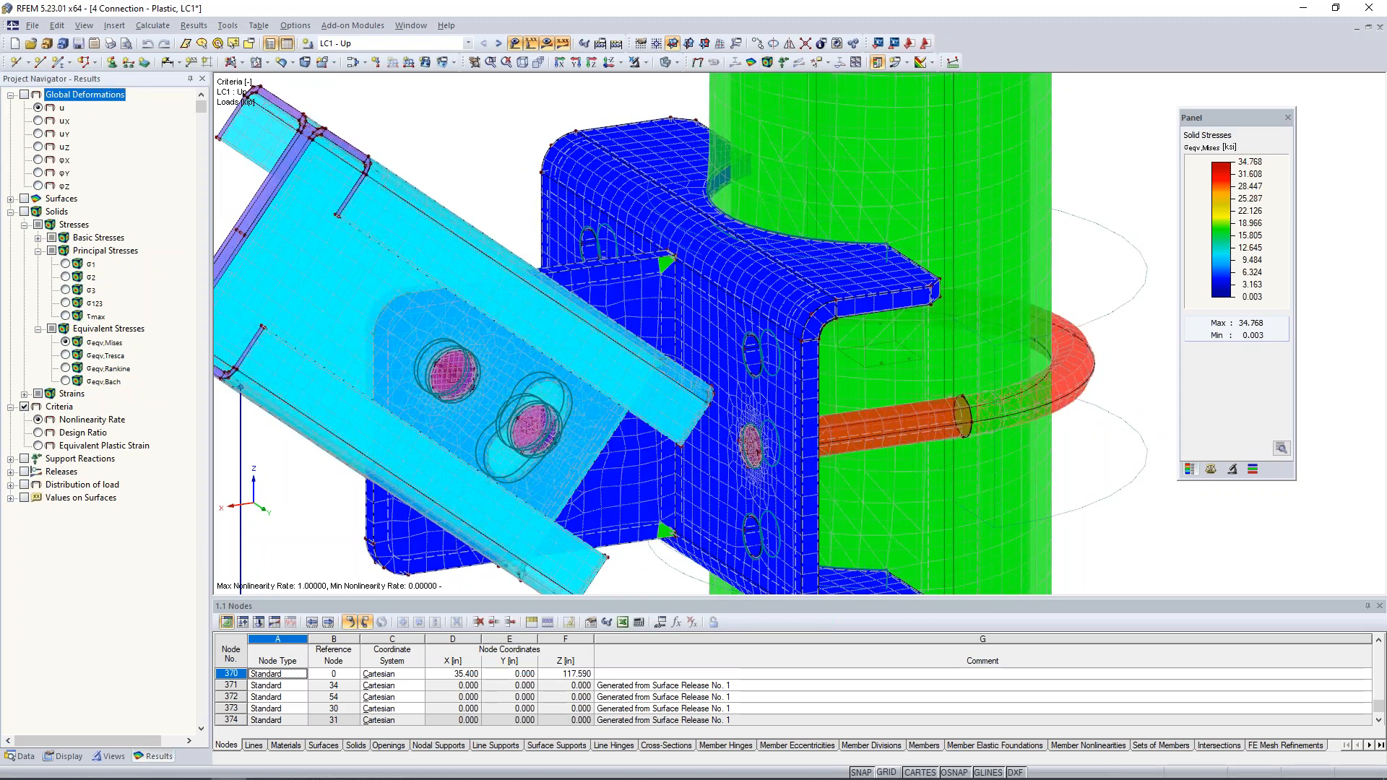
{"action": "left_click", "coordinate": [673, 62]}
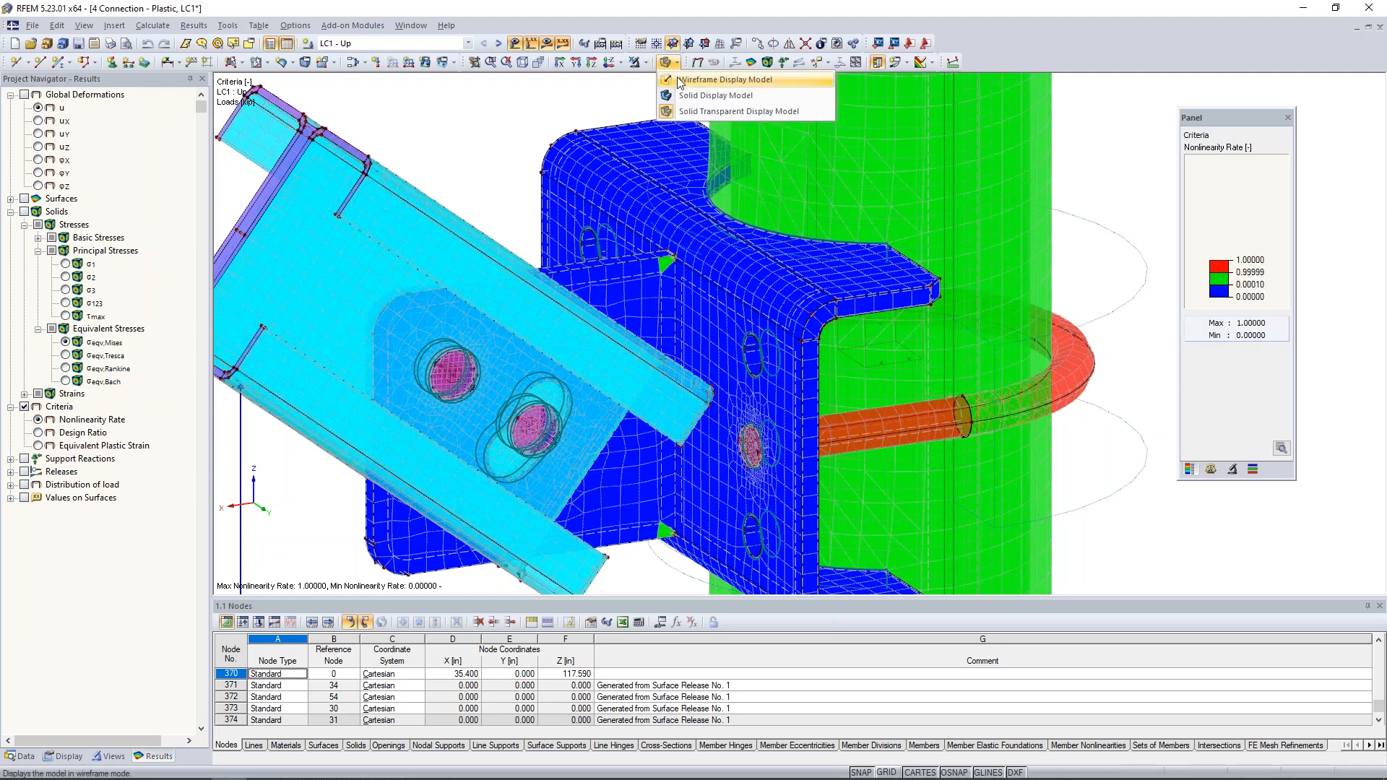
{"action": "left_click", "coordinate": [679, 81]}
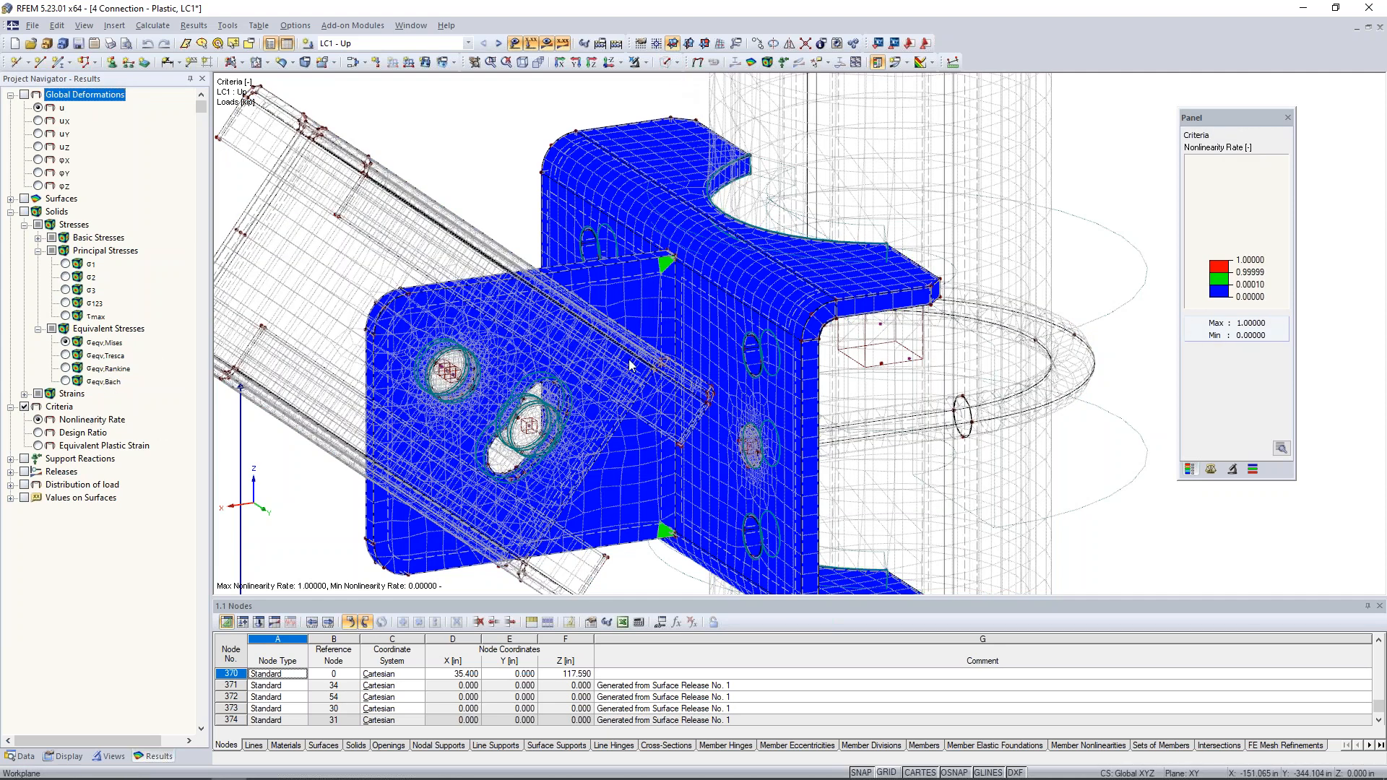
{"action": "scroll", "coordinate": [663, 278], "scroll_direction": "up", "scroll_amount": 3}
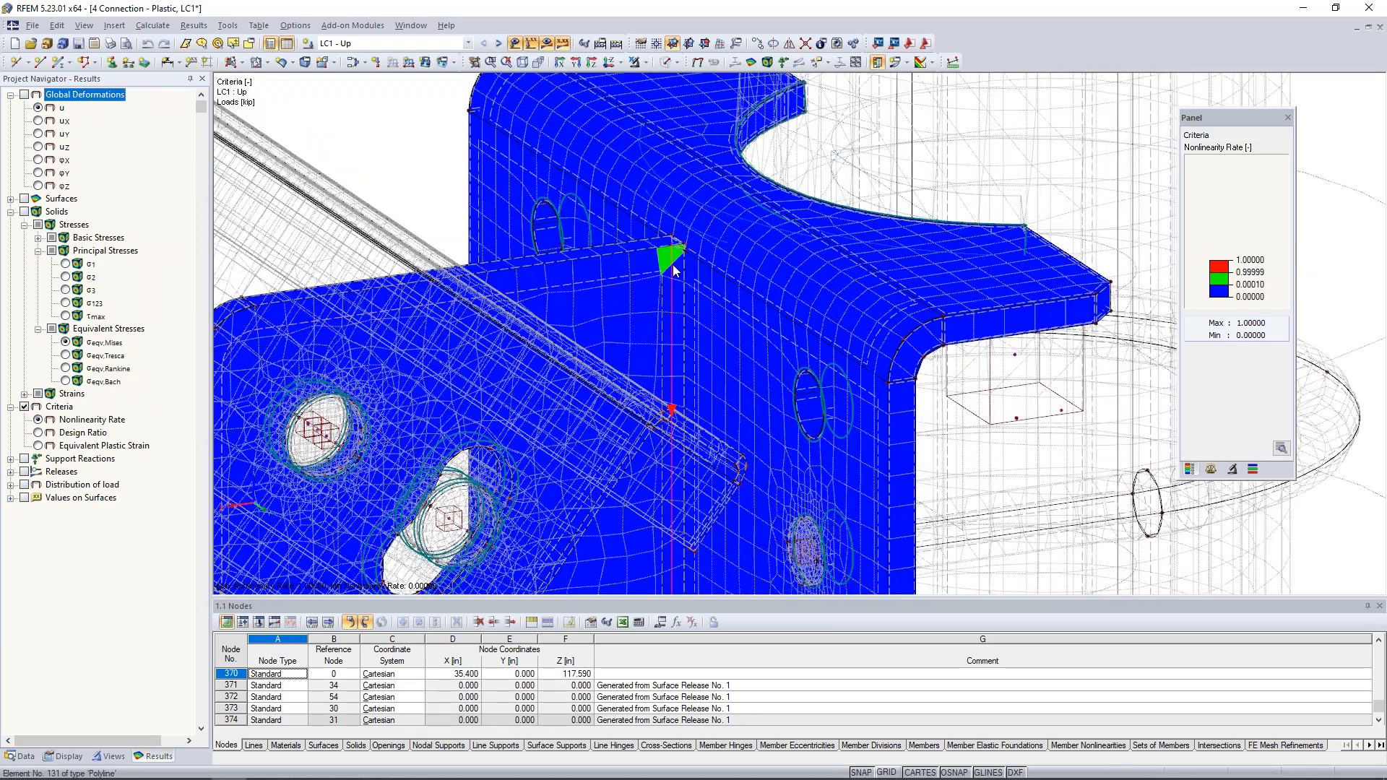
{"action": "scroll", "coordinate": [673, 265], "scroll_direction": "down", "scroll_amount": 4}
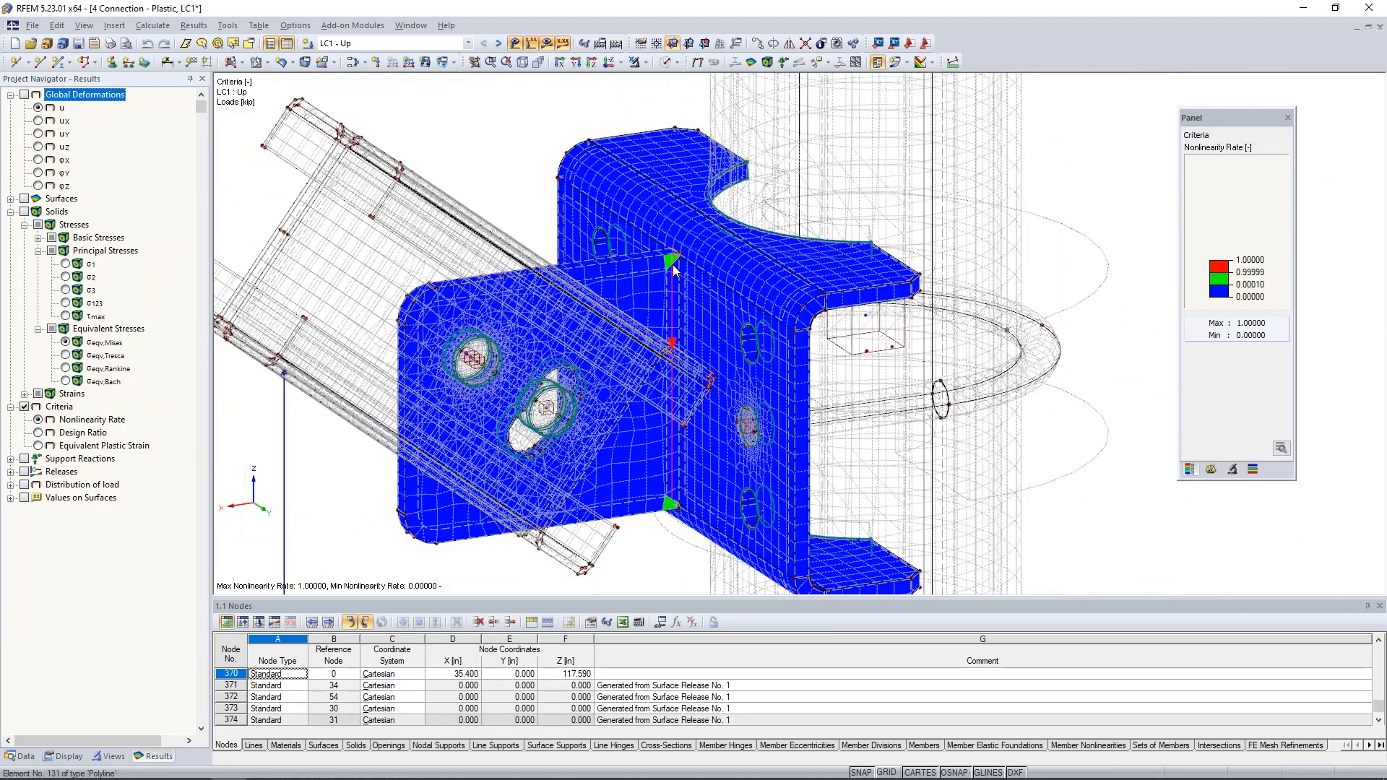
{"action": "middle_click_drag", "start_coordinate": [639, 353], "coordinate": [726, 347], "text": "ctrl"}
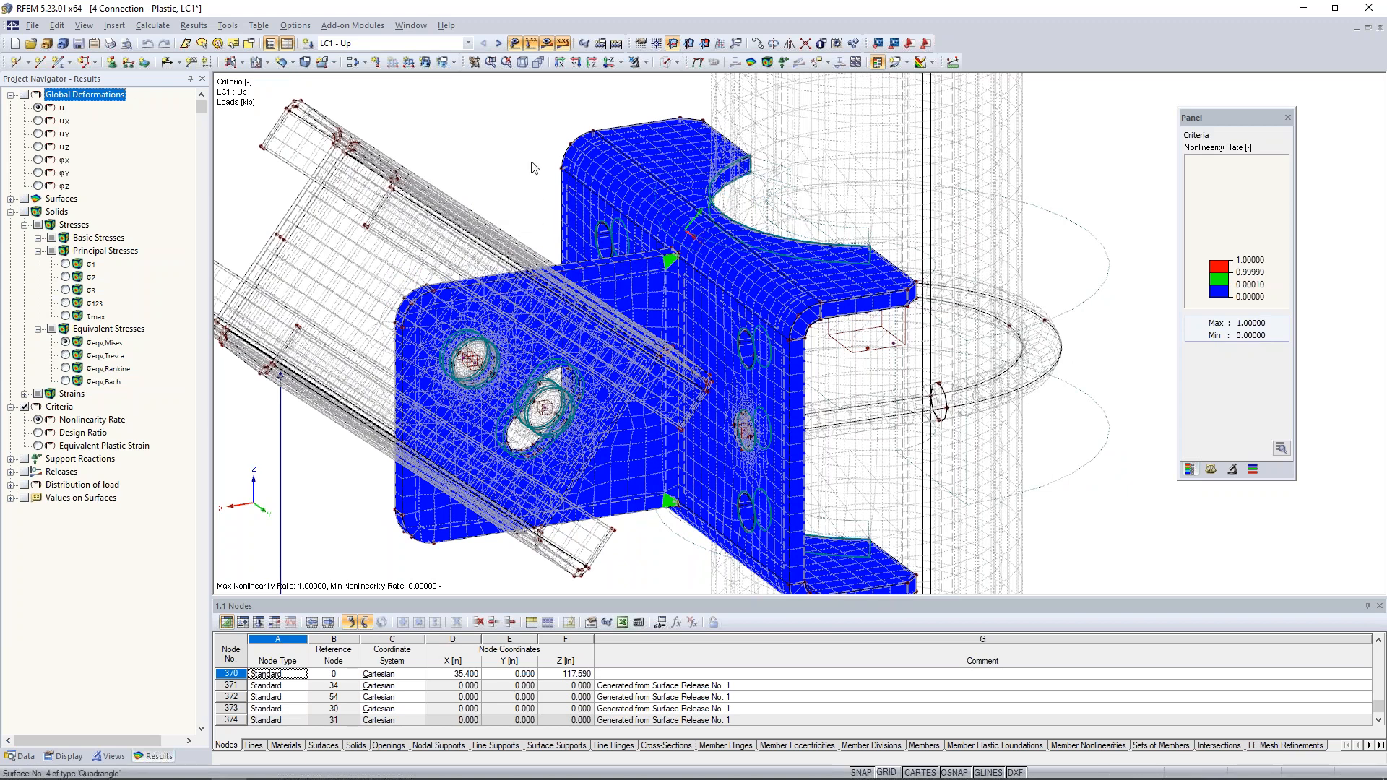
- Return to the von Mises solid stresses and cut the connection with an X-Z clipping plane to inspect the stresses through the gusset plate
{"action": "left_click", "coordinate": [66, 343]}
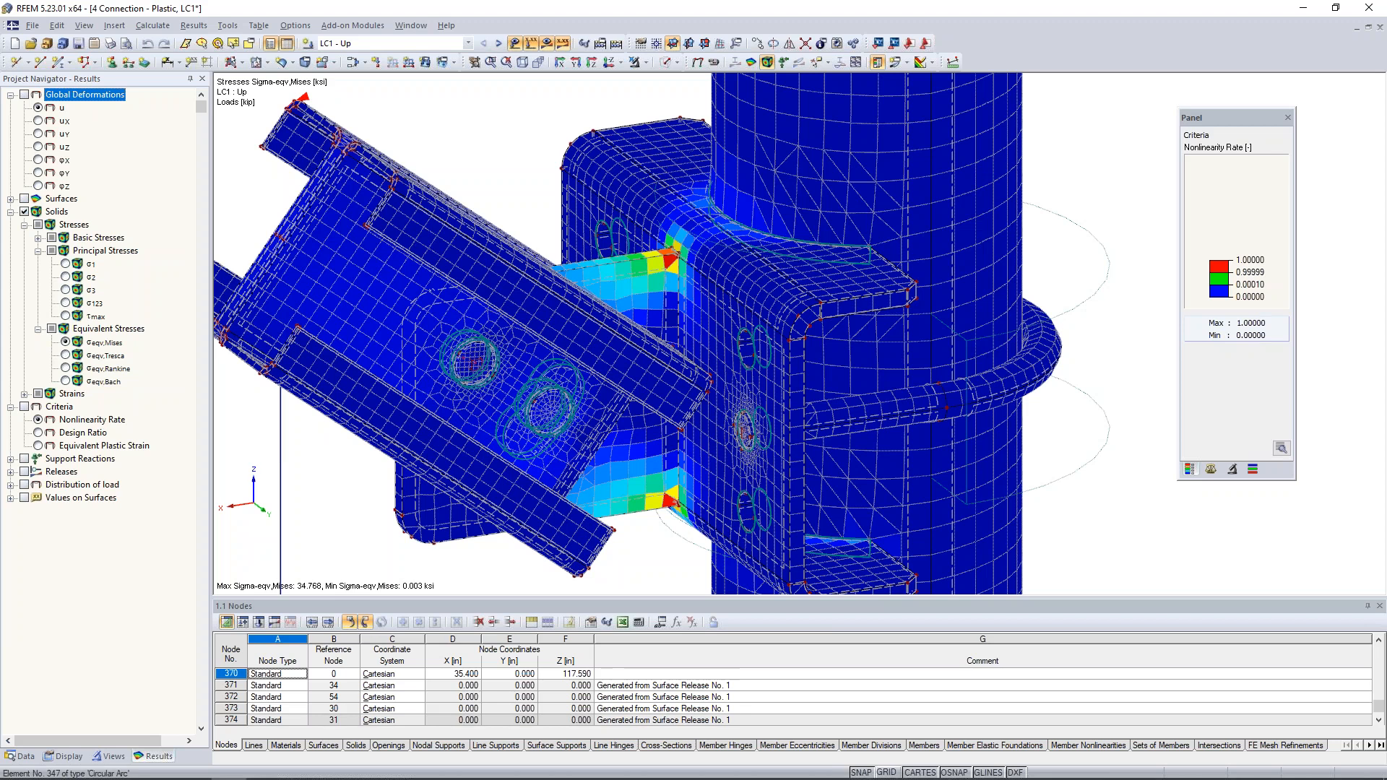
{"action": "left_click", "coordinate": [121, 28]}
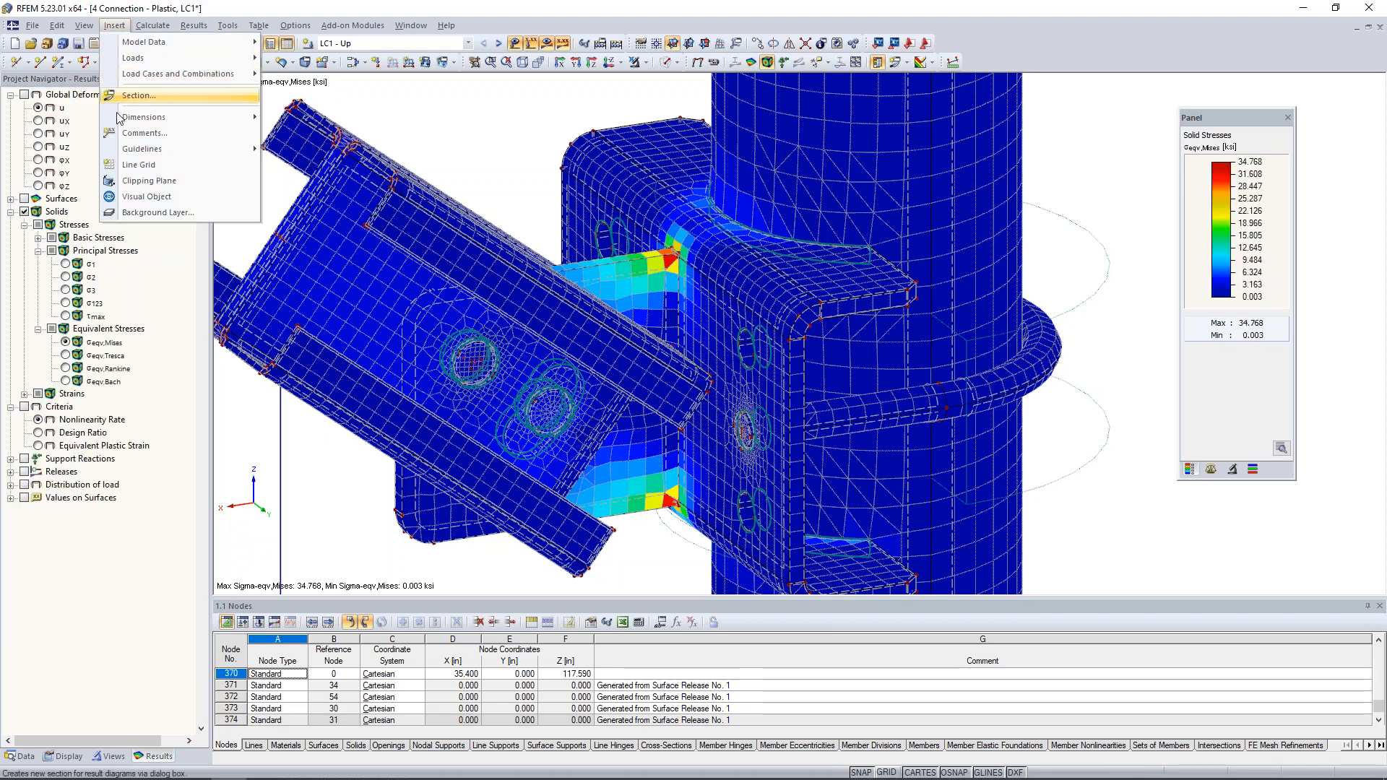
{"action": "left_click", "coordinate": [133, 187]}
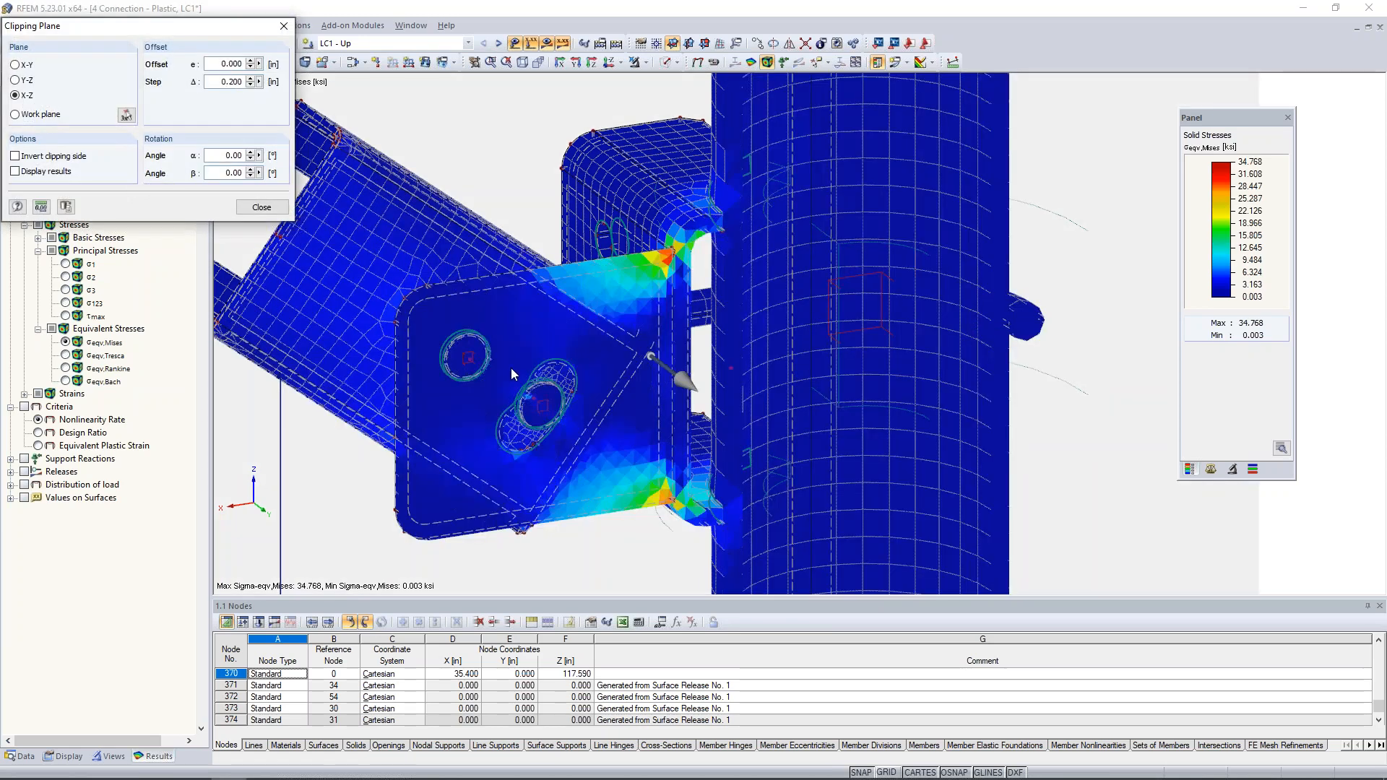
{"action": "middle_click_drag", "start_coordinate": [628, 364], "coordinate": [344, 283], "text": "ctrl"}
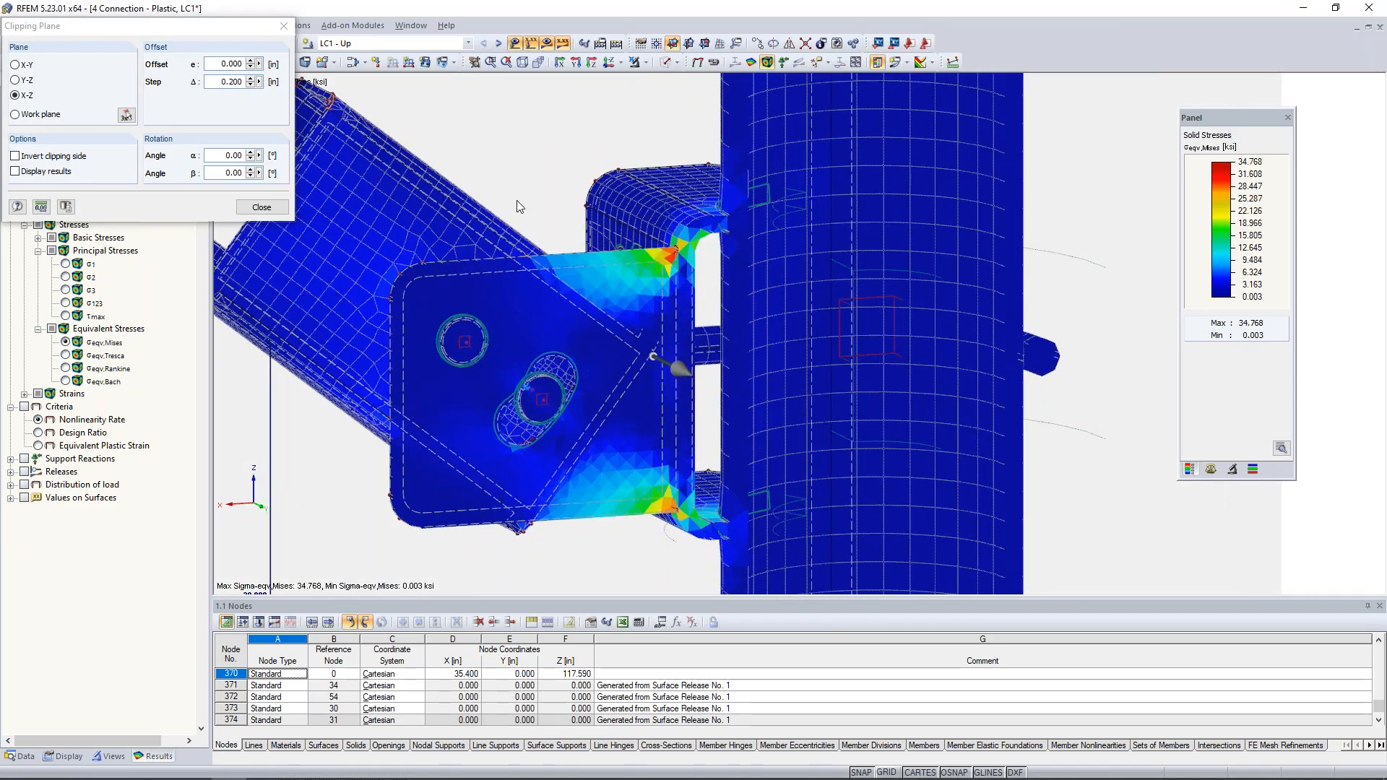
{"action": "middle_click_drag", "start_coordinate": [517, 202], "coordinate": [592, 190]}
{"action": "scroll", "coordinate": [589, 191], "scroll_direction": "up", "scroll_amount": 1}
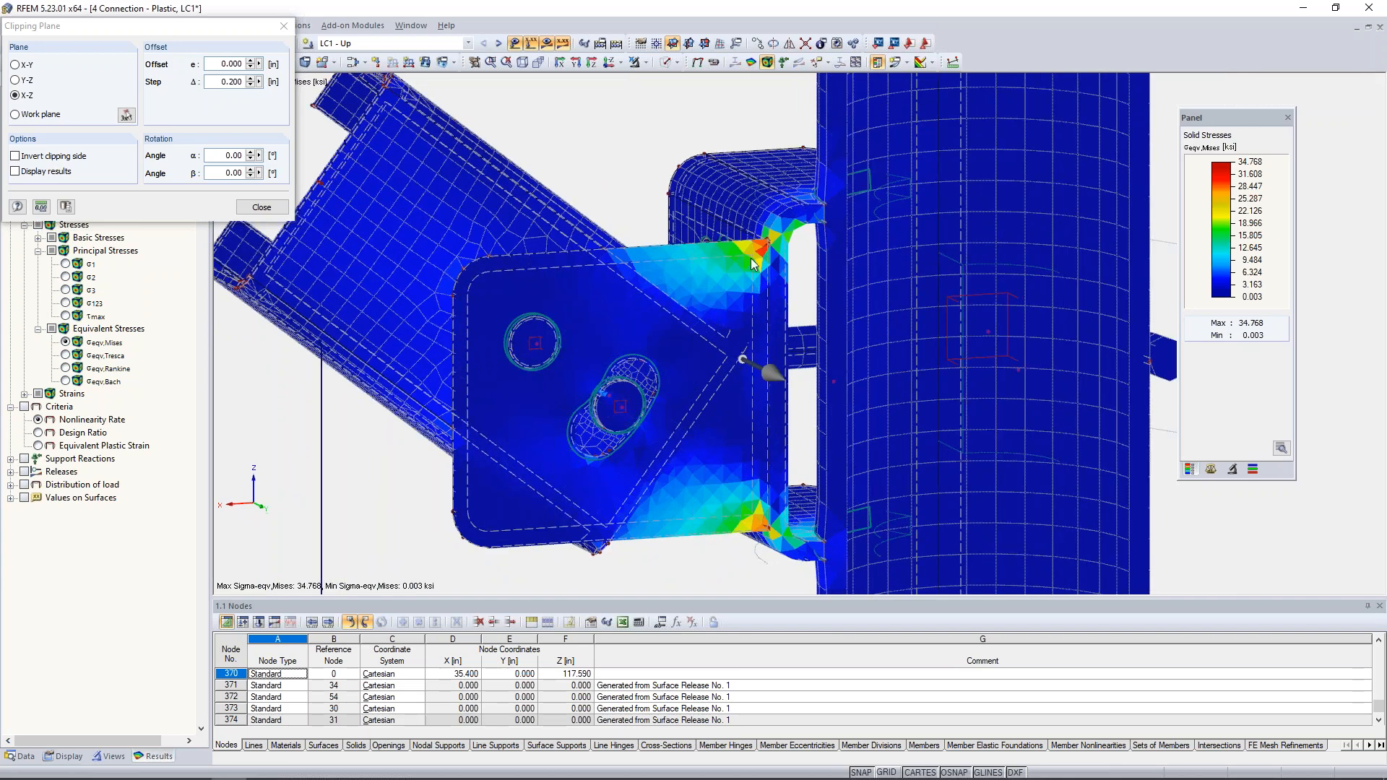
{"action": "scroll", "coordinate": [751, 258], "scroll_direction": "up", "scroll_amount": 4}
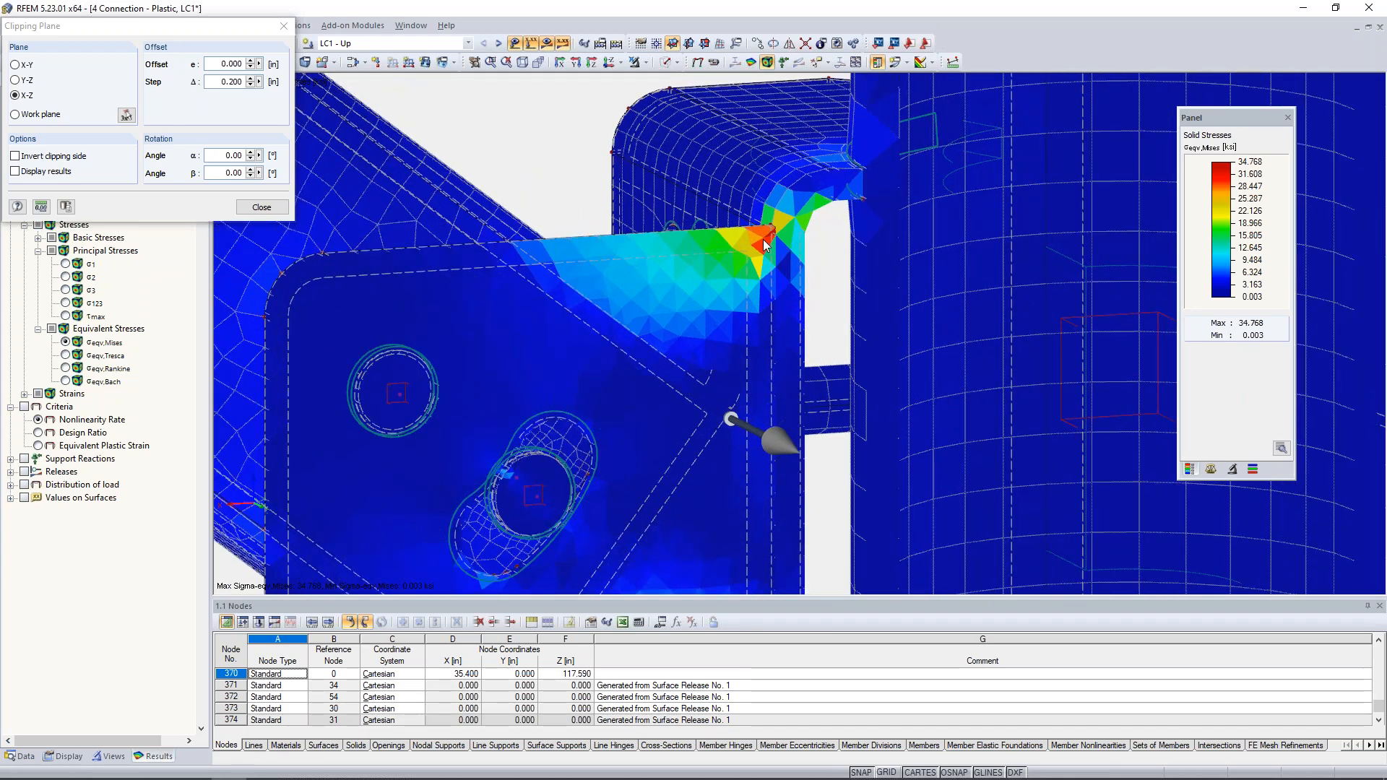
{"action": "scroll", "coordinate": [764, 244], "scroll_direction": "down", "scroll_amount": 3}
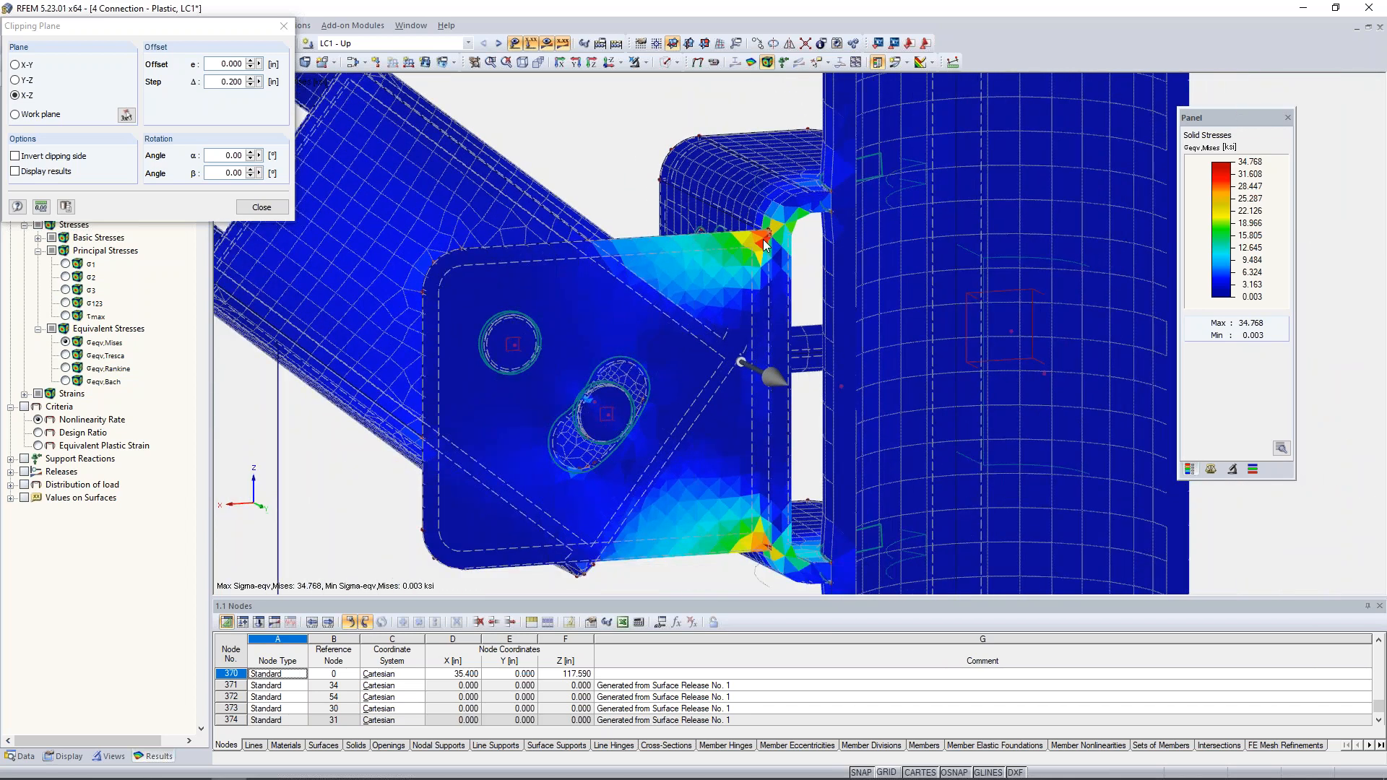
- Move the X-Z clipping plane in 0.200 in steps to a 0.600 in offset to check stresses through the plate thickness
{"action": "left_click", "coordinate": [216, 80]}
{"action": "type", "text": "0"}
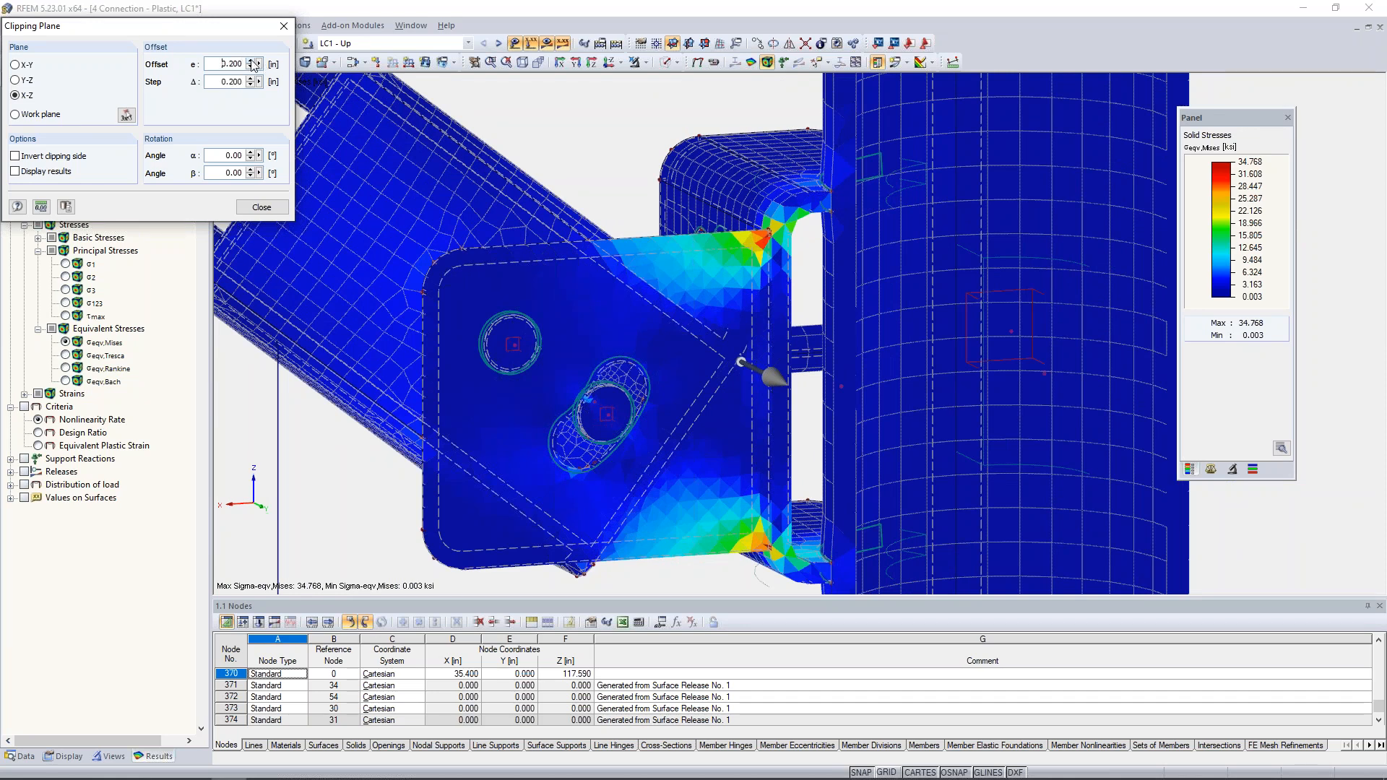
{"action": "left_click", "coordinate": [251, 62]}
{"action": "left_click", "coordinate": [251, 62]}
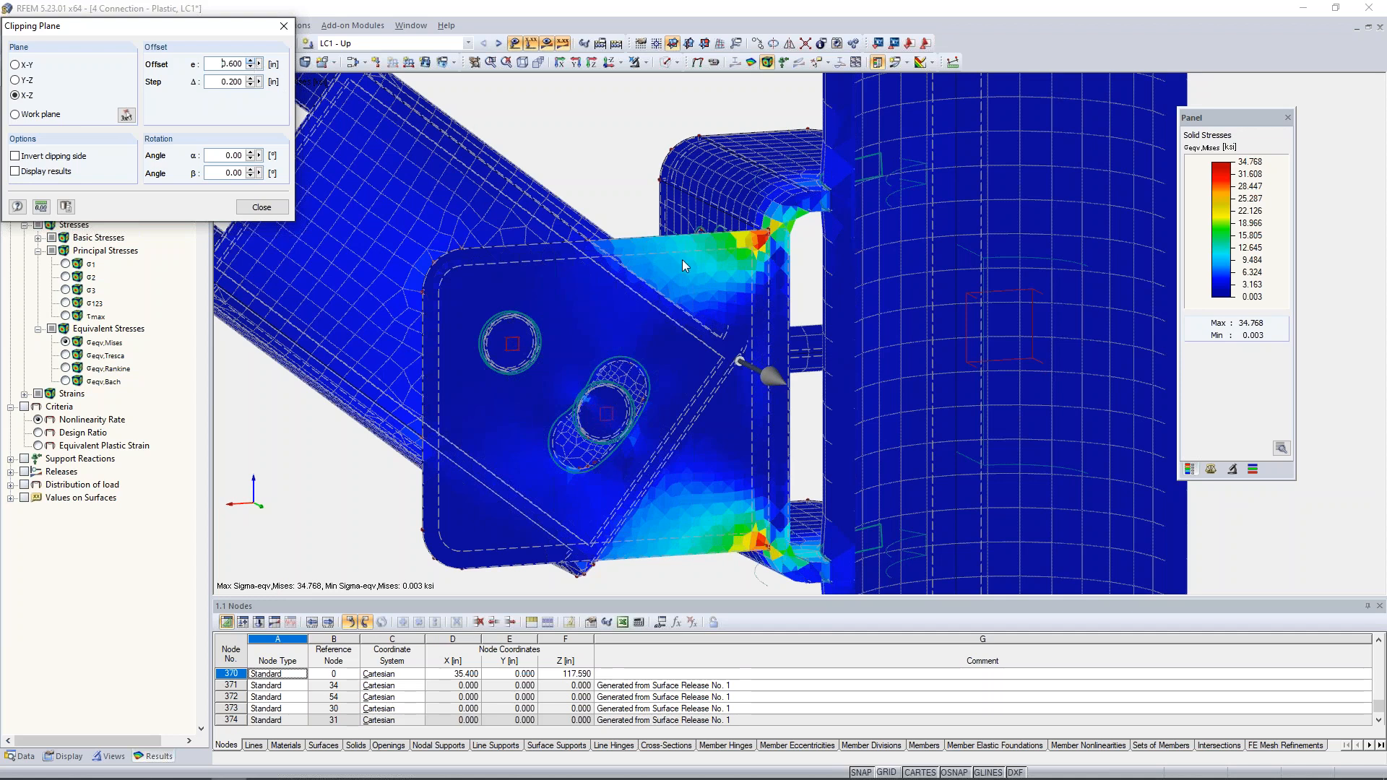
{"action": "left_click", "coordinate": [254, 66]}
- Switch the clipping plane to Y-Z and move it in 0.200 in steps to a 0.600 in offset to inspect the von Mises stresses
{"action": "left_click", "coordinate": [18, 81]}
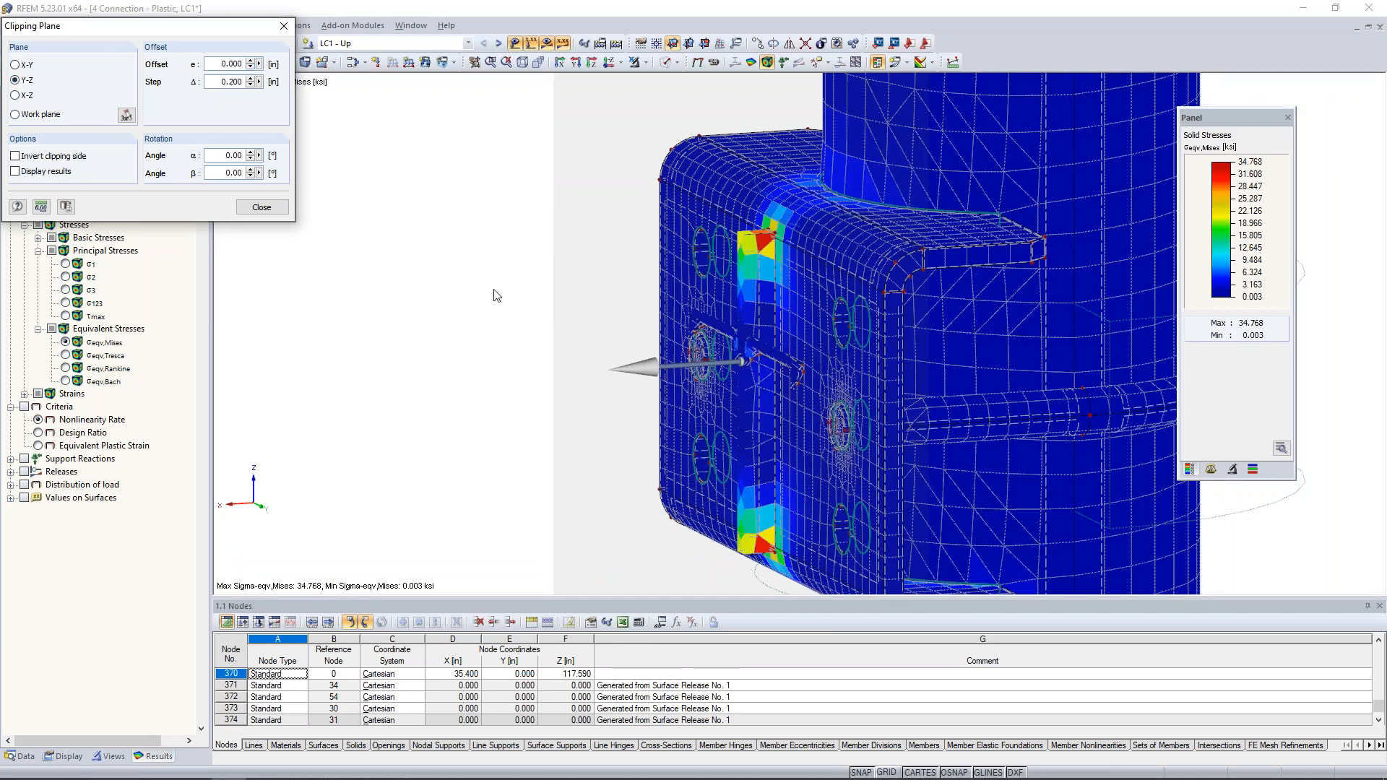
{"action": "scroll", "coordinate": [497, 295], "scroll_direction": "down", "scroll_amount": 2}
{"action": "middle_click_drag", "start_coordinate": [725, 329], "coordinate": [601, 292], "text": "ctrl"}
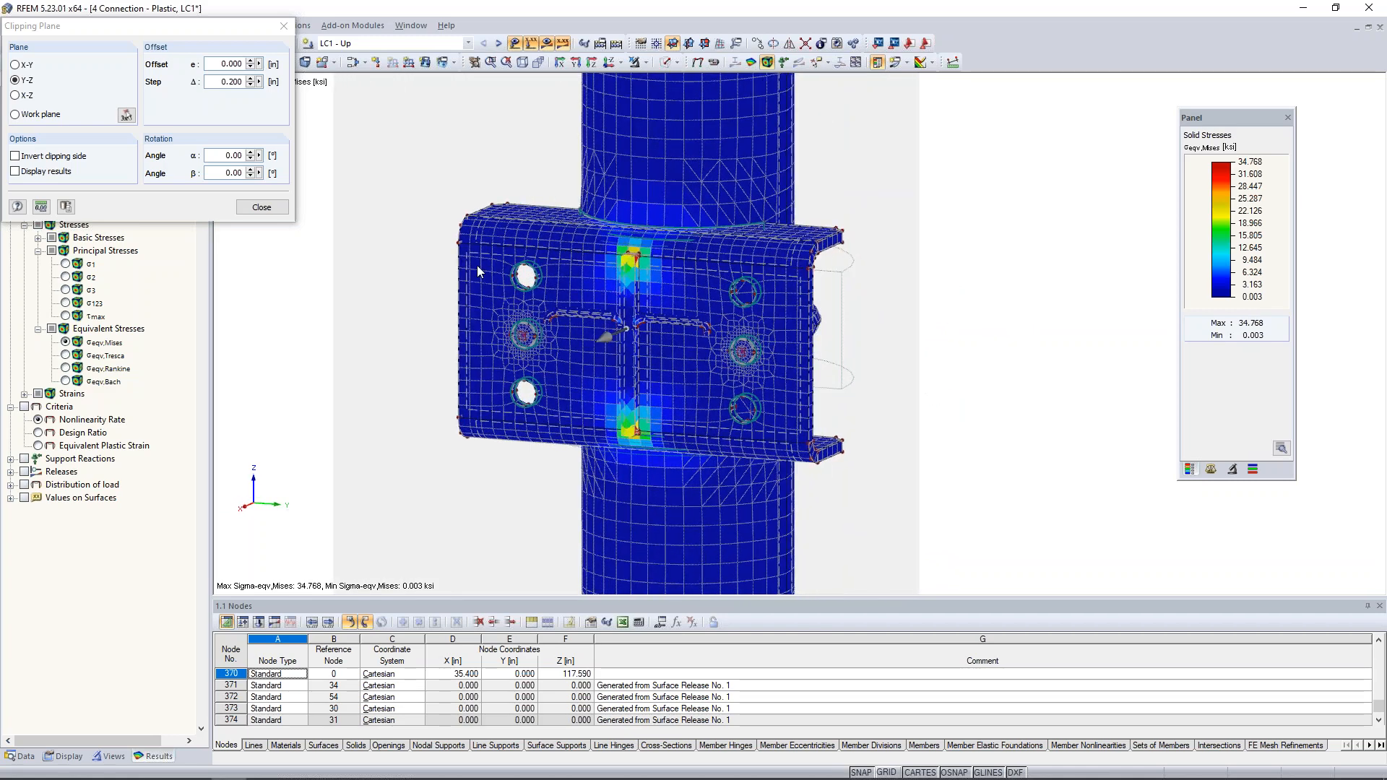
{"action": "left_click", "coordinate": [251, 62]}
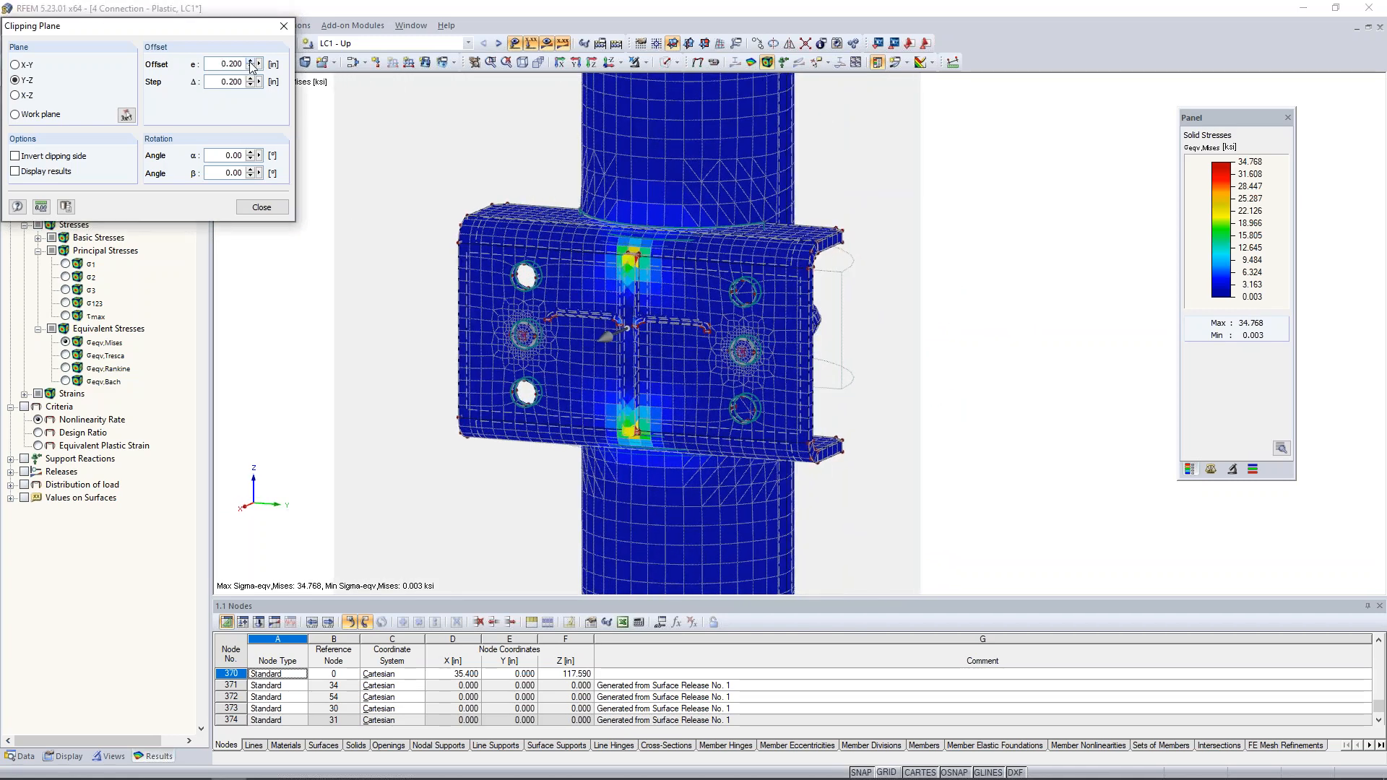
{"action": "left_click", "coordinate": [251, 62]}
{"action": "scroll", "coordinate": [635, 270], "scroll_direction": "up", "scroll_amount": 2}
{"action": "scroll", "coordinate": [634, 271], "scroll_direction": "up", "scroll_amount": 2}
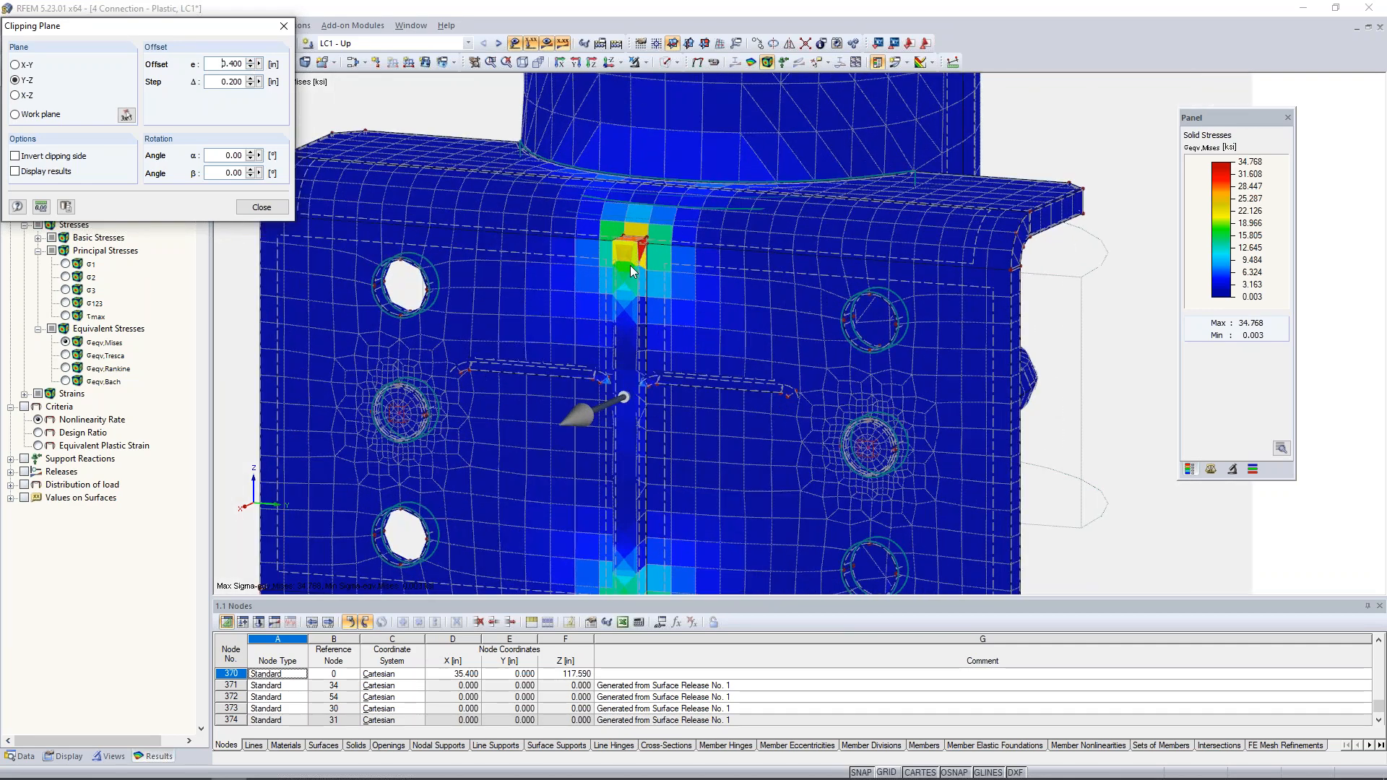
{"action": "left_click", "coordinate": [250, 62]}
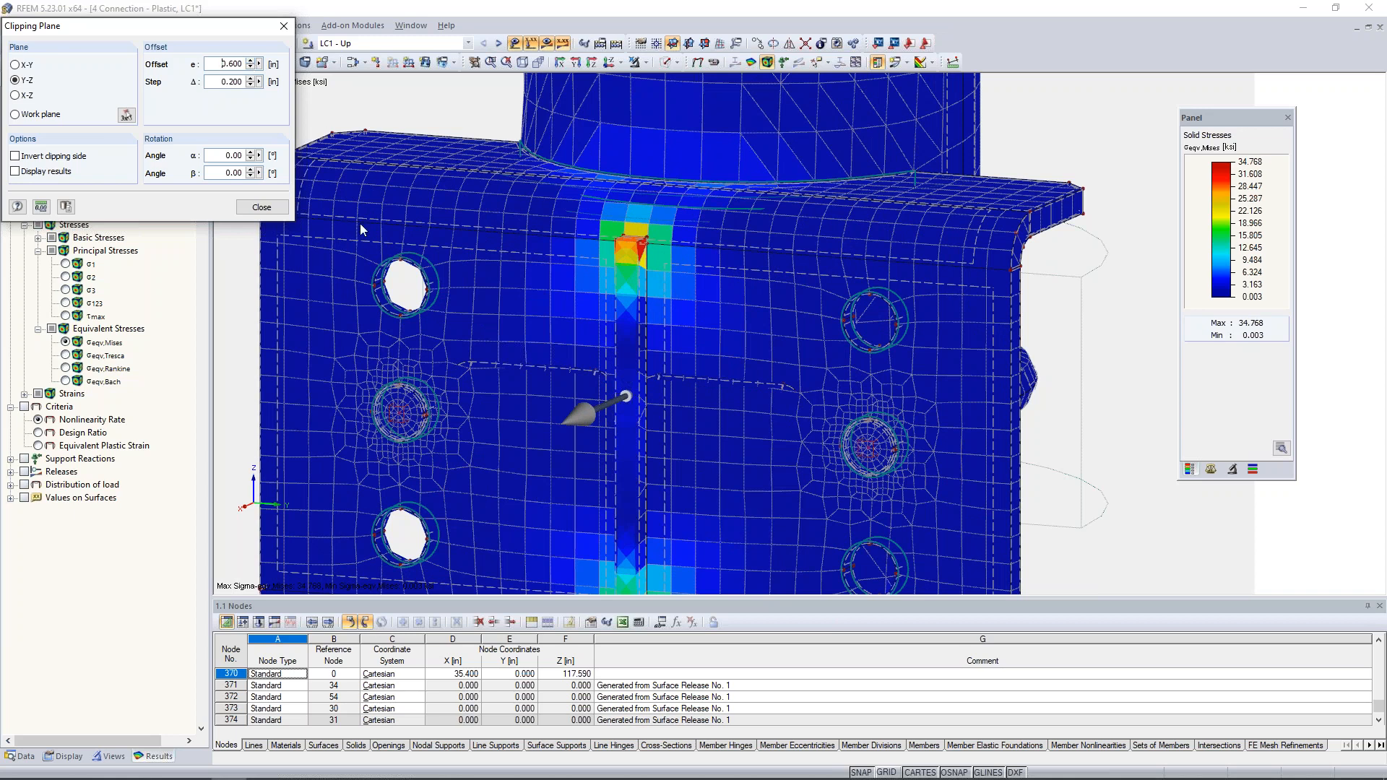
- Display the Nonlinearity Rate criterion and move the Y-Z clipping plane to a 1.400 in offset to check for yielding at the gusset's upper corner
{"action": "left_click", "coordinate": [25, 408]}
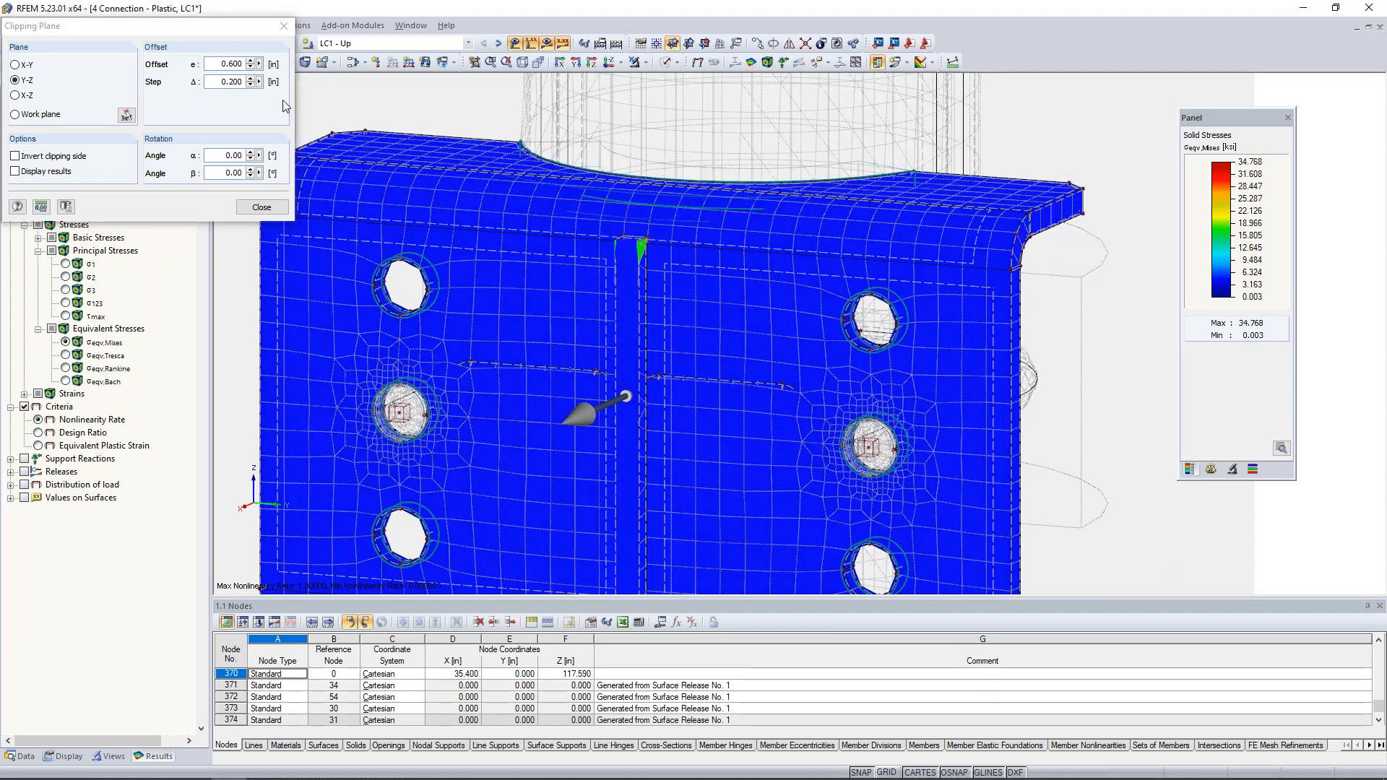
{"action": "left_click", "coordinate": [250, 62]}
{"action": "left_click", "coordinate": [250, 62]}
{"action": "left_click", "coordinate": [250, 62]}
{"action": "scroll", "coordinate": [639, 244], "scroll_direction": "up", "scroll_amount": 5}
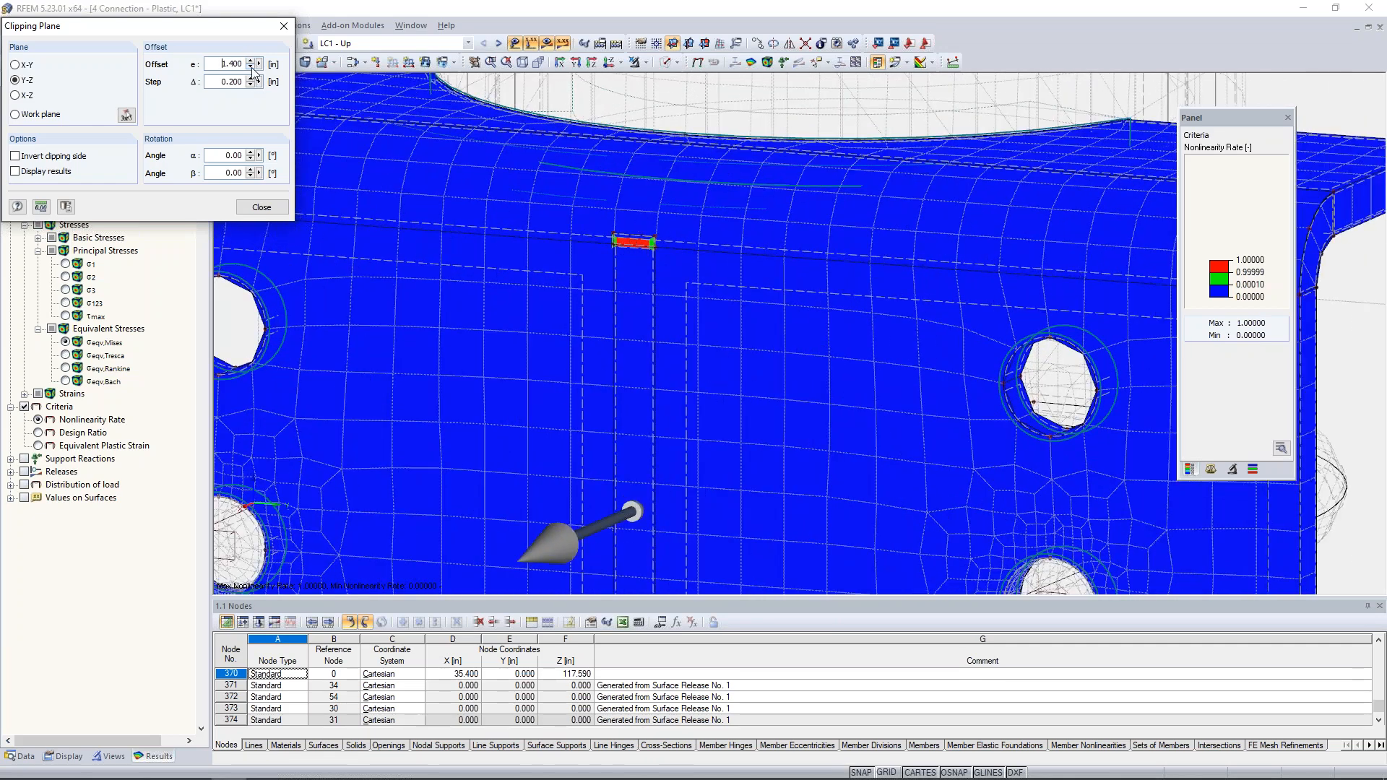
- Return to the von Mises solid stresses and invert the clipping side to inspect the cut face of the gusset plate
{"action": "left_click", "coordinate": [66, 343]}
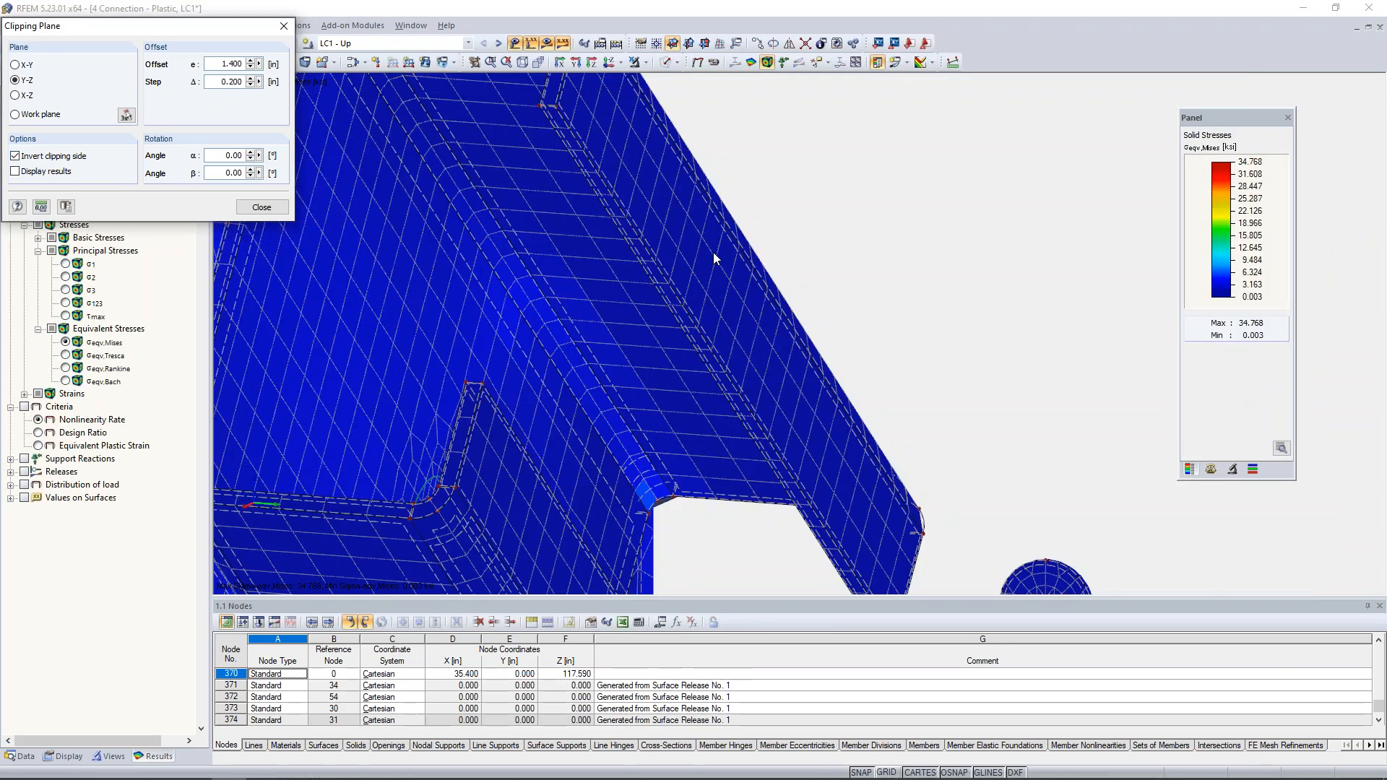
{"action": "scroll", "coordinate": [714, 255], "scroll_direction": "down", "scroll_amount": 8}
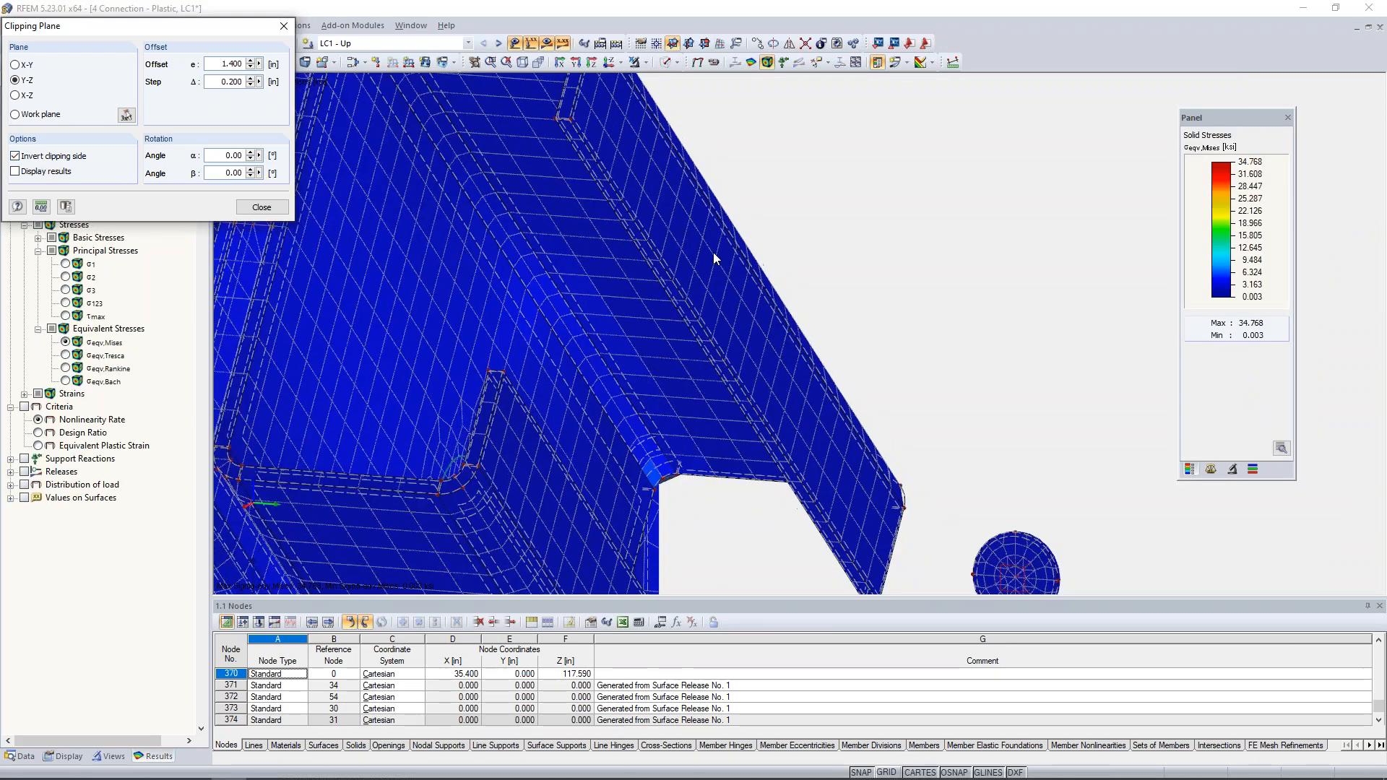
{"action": "scroll", "coordinate": [714, 257], "scroll_direction": "down", "scroll_amount": 2}
{"action": "middle_click_drag", "start_coordinate": [800, 315], "coordinate": [361, 347], "text": "ctrl"}
{"action": "mouse_move", "coordinate": [874, 365]}
{"action": "middle_mouse_down", "text": "ctrl"}
{"action": "mouse_move", "coordinate": [526, 406]}
{"action": "mouse_move", "coordinate": [677, 412]}
{"action": "middle_mouse_up", "text": "ctrl"}
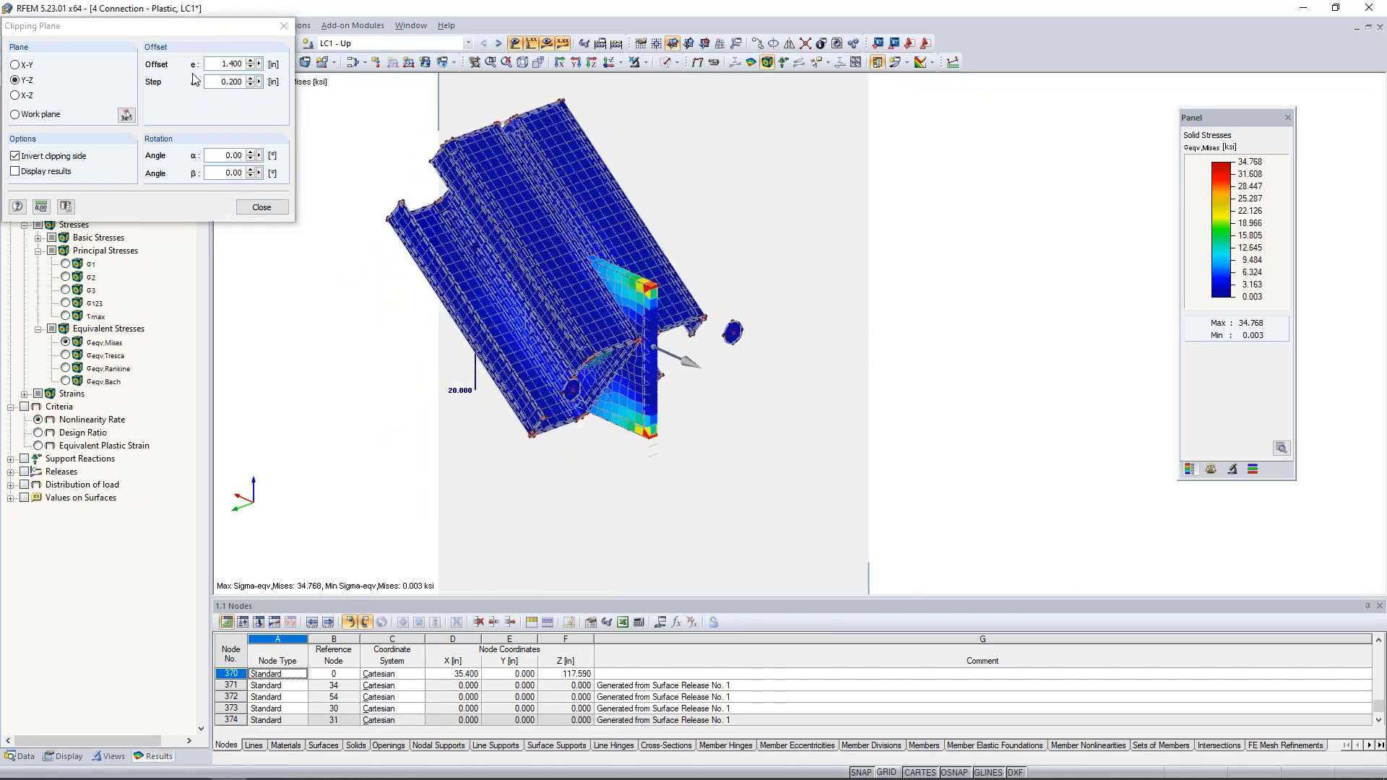
- Close the clipping plane and examine the von Mises stresses on the complete connection
{"action": "left_click", "coordinate": [249, 212]}
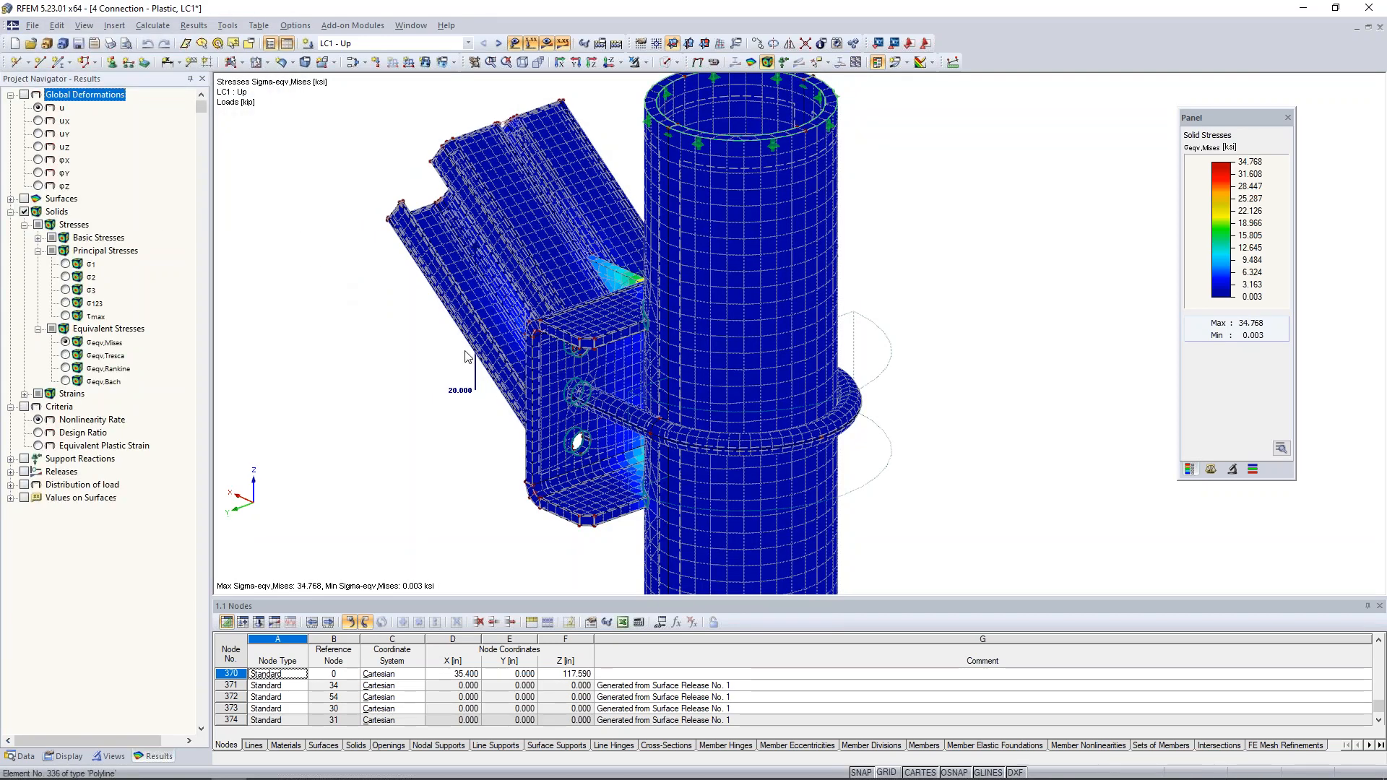
{"action": "middle_click_drag", "start_coordinate": [466, 356], "coordinate": [892, 326], "text": "ctrl"}
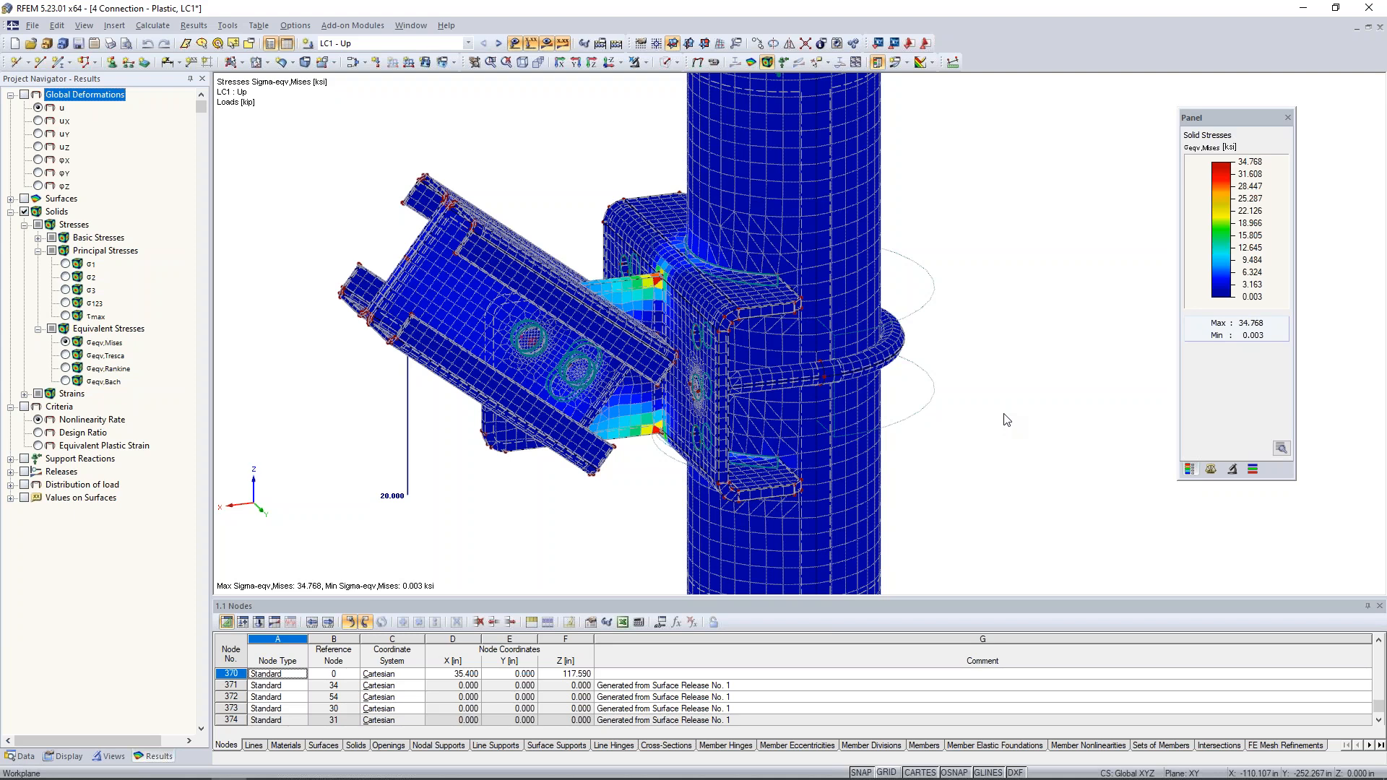
{"action": "middle_click_drag", "start_coordinate": [1006, 419], "coordinate": [896, 400], "text": "ctrl"}
{"action": "scroll", "coordinate": [896, 401], "scroll_direction": "down", "scroll_amount": 2}
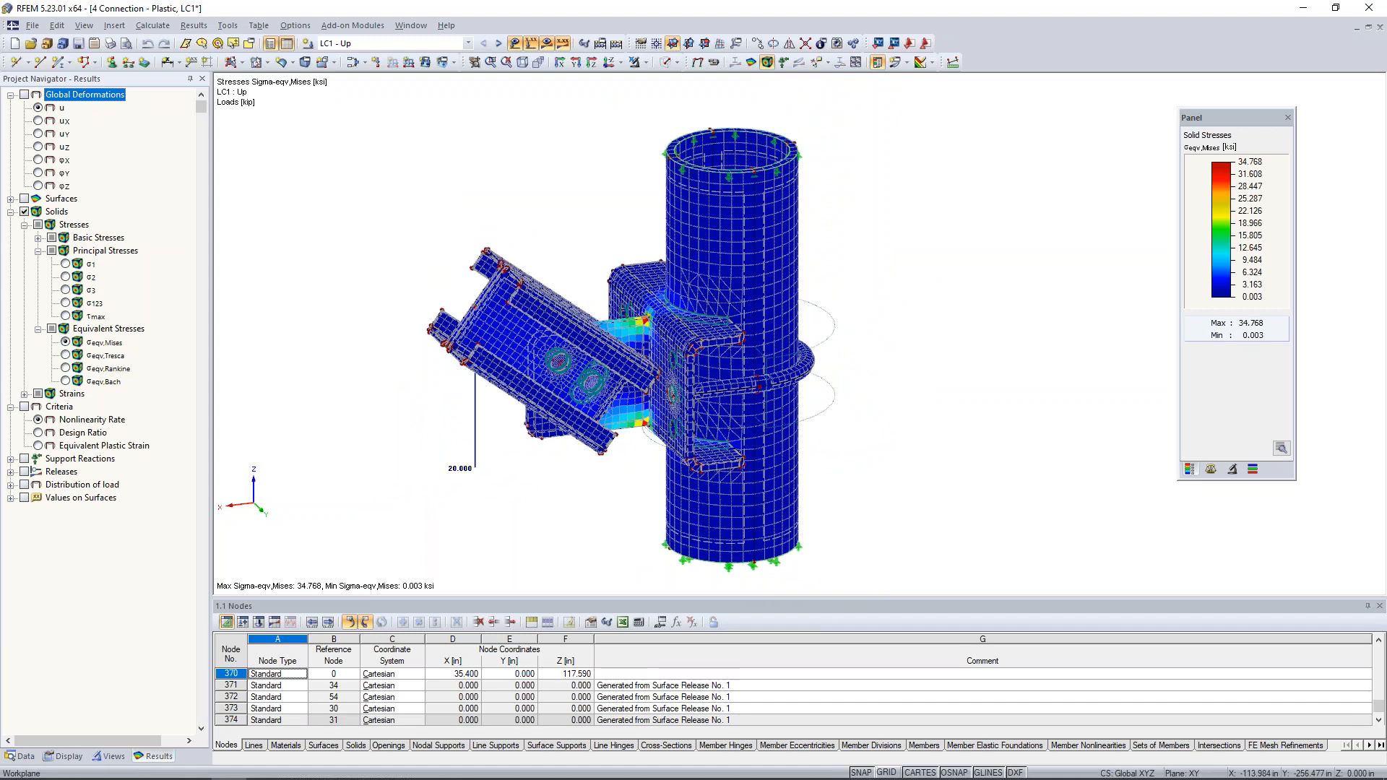
{"action": "mouse_move", "coordinate": [881, 380]}
{"action": "middle_mouse_down", "text": "ctrl"}
{"action": "mouse_move", "coordinate": [928, 386]}
{"action": "mouse_move", "coordinate": [893, 374]}
{"action": "middle_mouse_up", "text": "ctrl"}
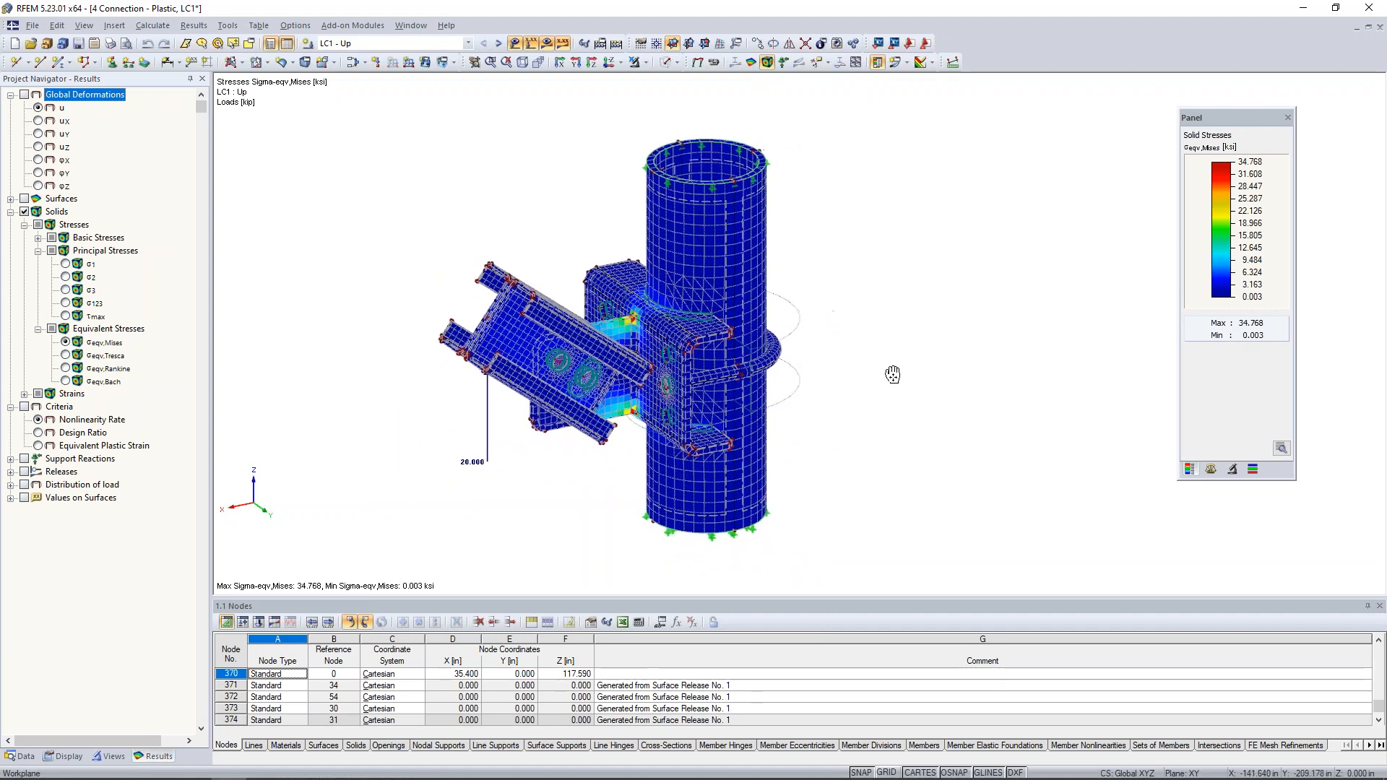
- Hide the results and show the model as transparent solids coloured by material
{"action": "left_click", "coordinate": [546, 45]}
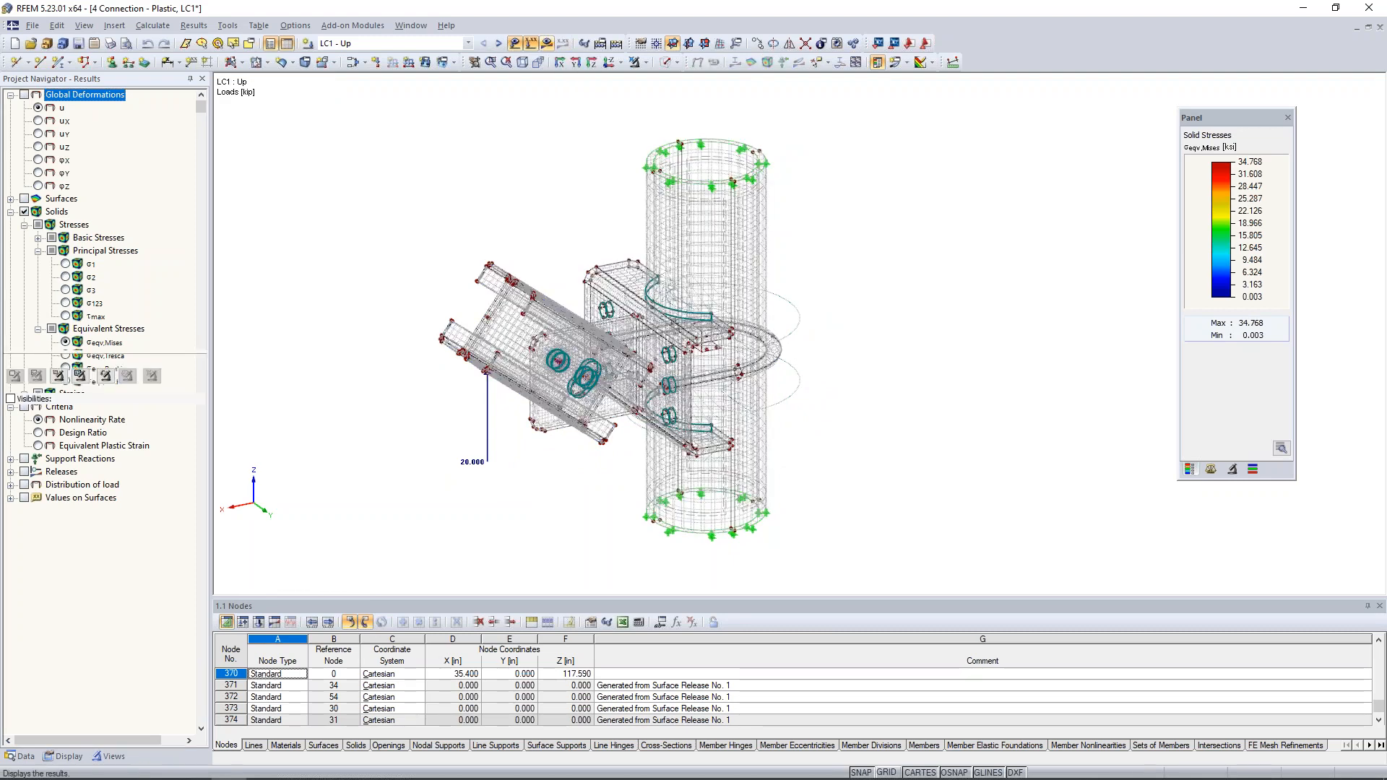
{"action": "left_click", "coordinate": [677, 64]}
{"action": "left_click", "coordinate": [687, 112]}
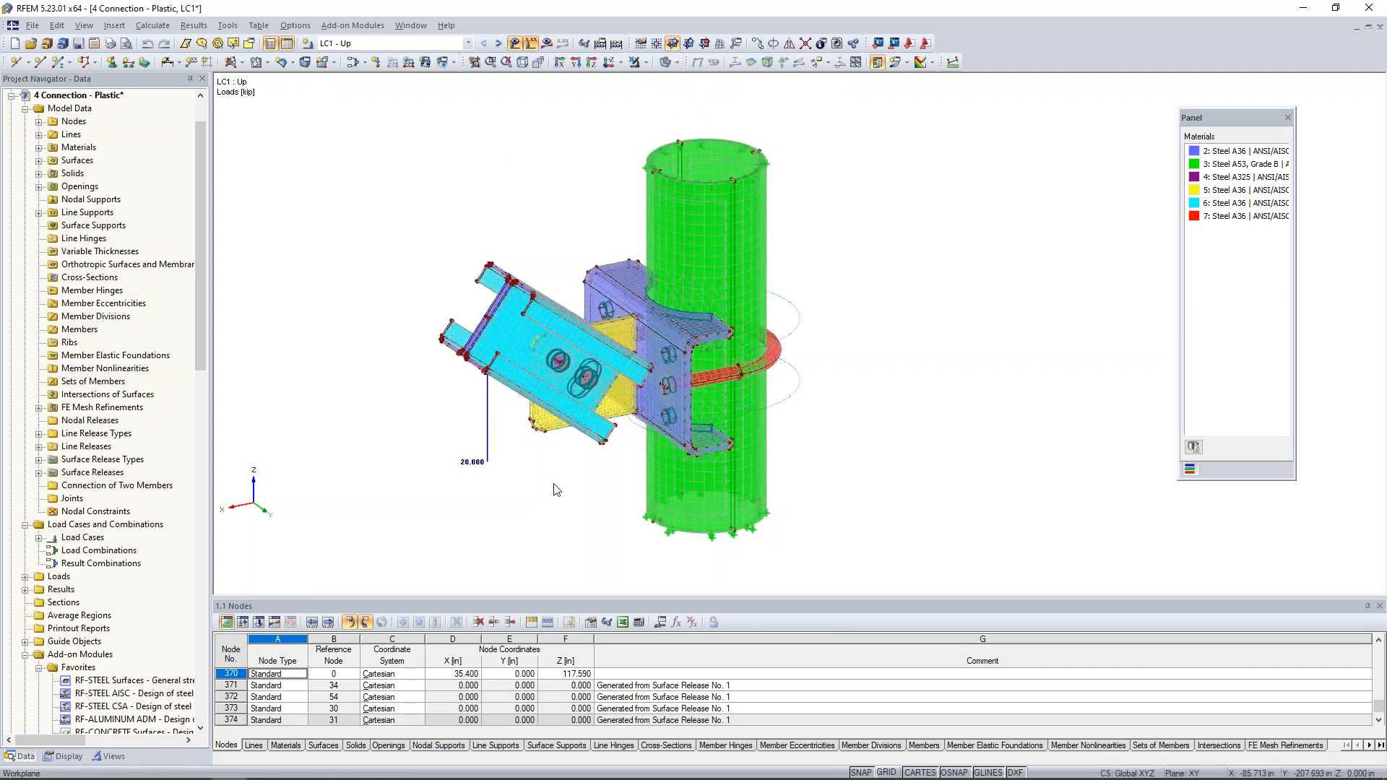
{"action": "scroll", "coordinate": [544, 489], "scroll_direction": "up", "scroll_amount": 2}
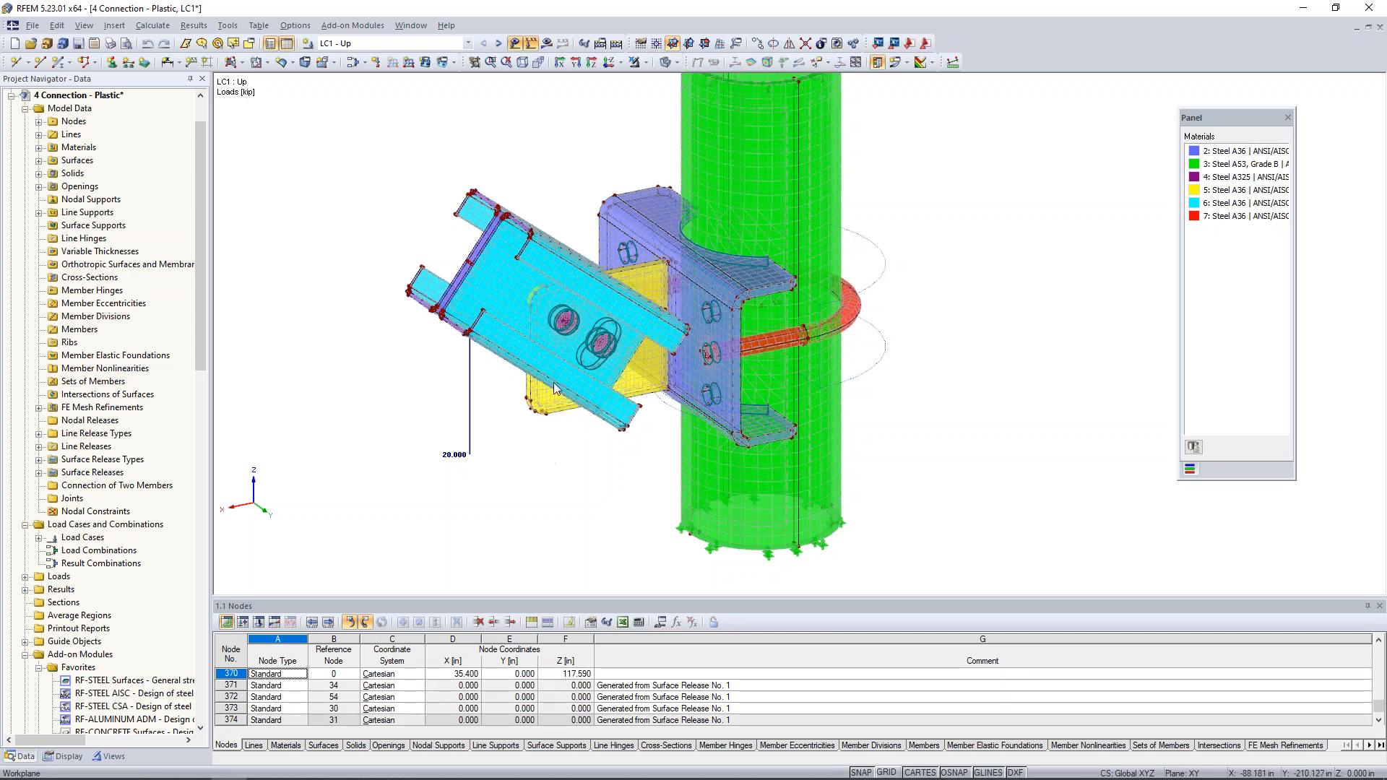
{"action": "mouse_move", "coordinate": [539, 504]}
{"action": "middle_mouse_down", "text": "ctrl"}
{"action": "mouse_move", "coordinate": [973, 440]}
{"action": "mouse_move", "coordinate": [740, 457]}
{"action": "mouse_move", "coordinate": [563, 489]}
{"action": "middle_mouse_up", "text": "ctrl"}
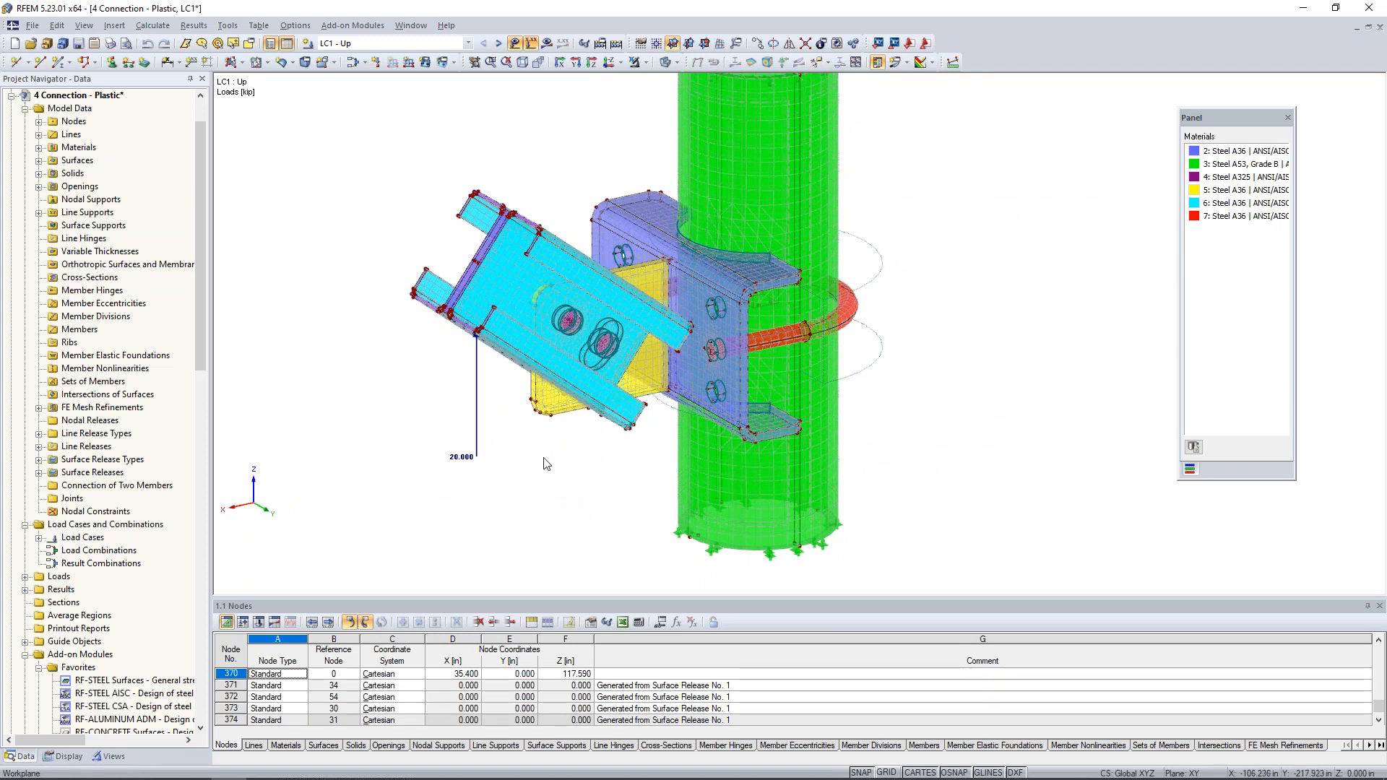
- Change the solid type of brace channel solid No. 13 from Material to Null
{"action": "middle_click_drag", "start_coordinate": [546, 463], "coordinate": [905, 496], "text": "ctrl"}
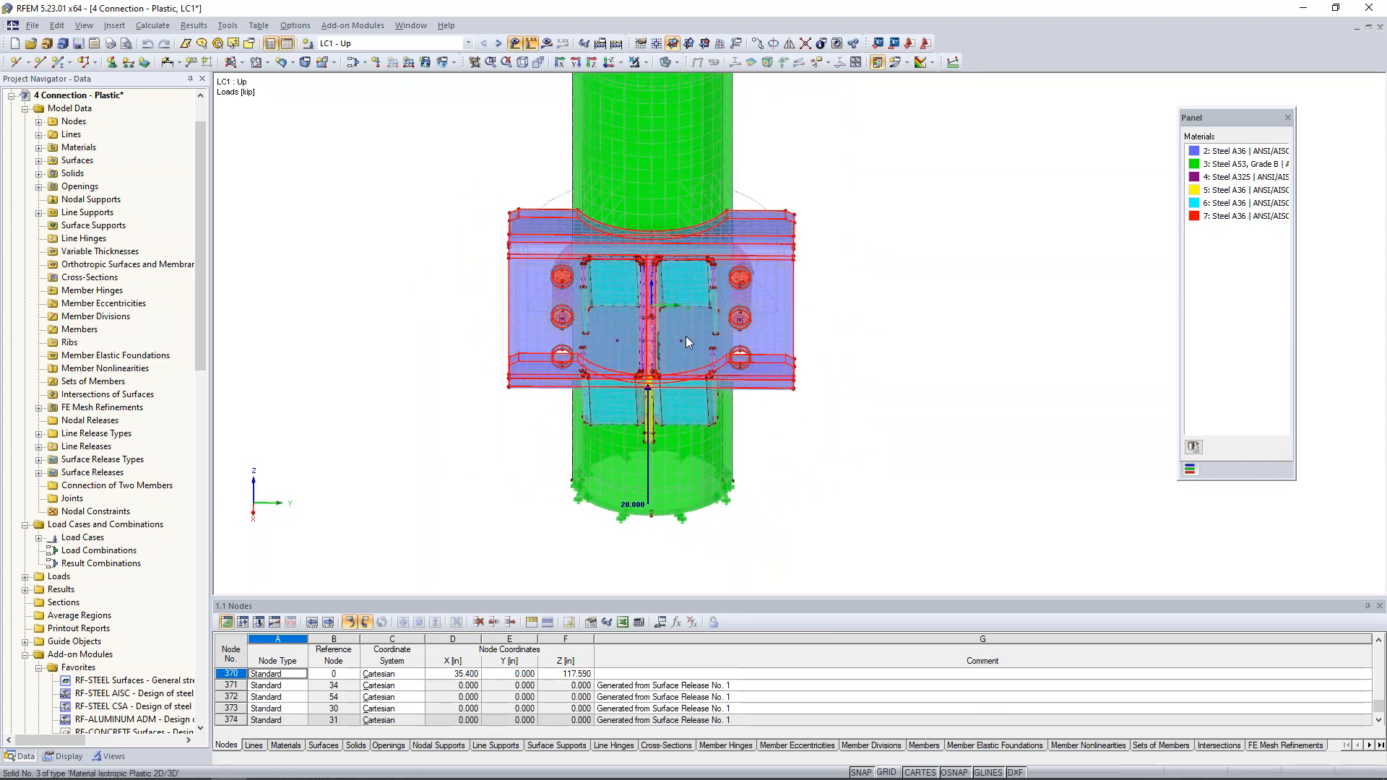
{"action": "mouse_move", "coordinate": [682, 340]}
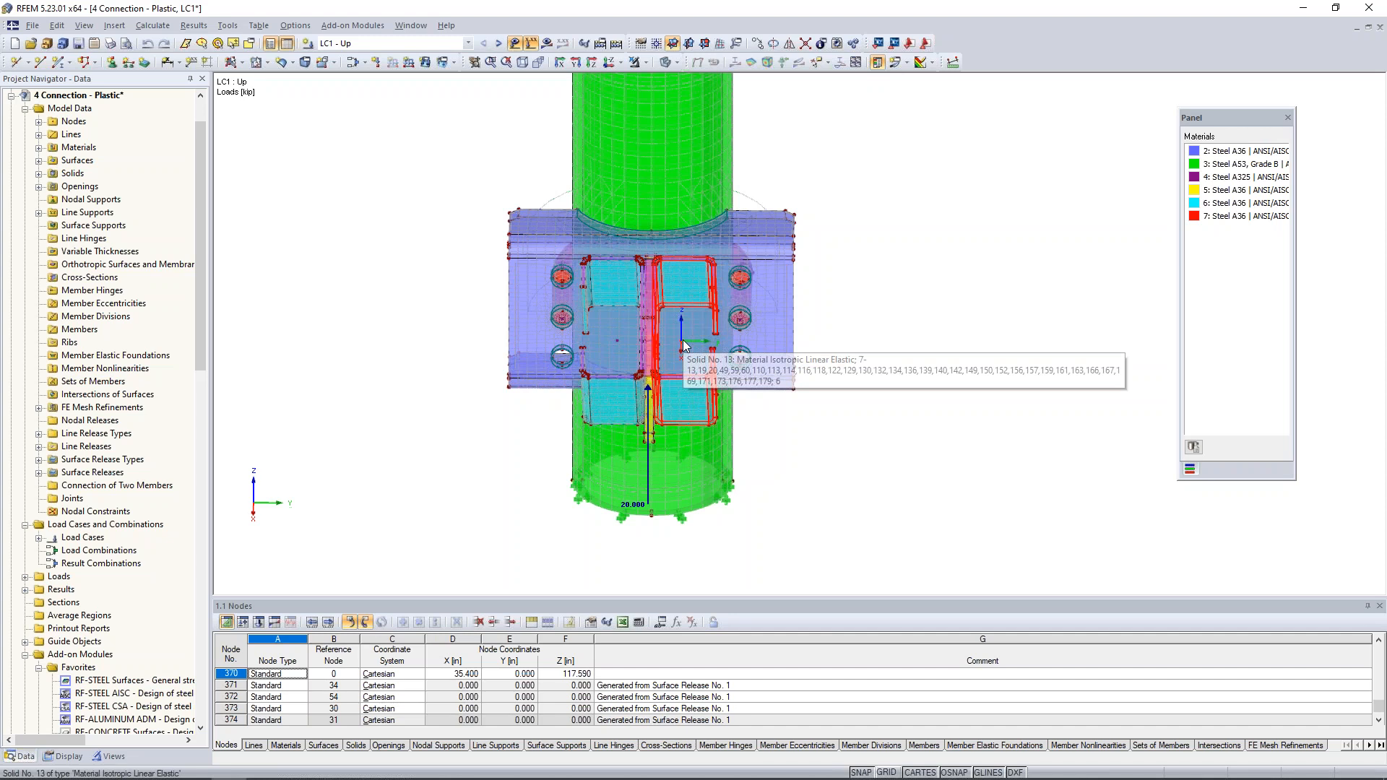
{"action": "double_click", "coordinate": [682, 339]}
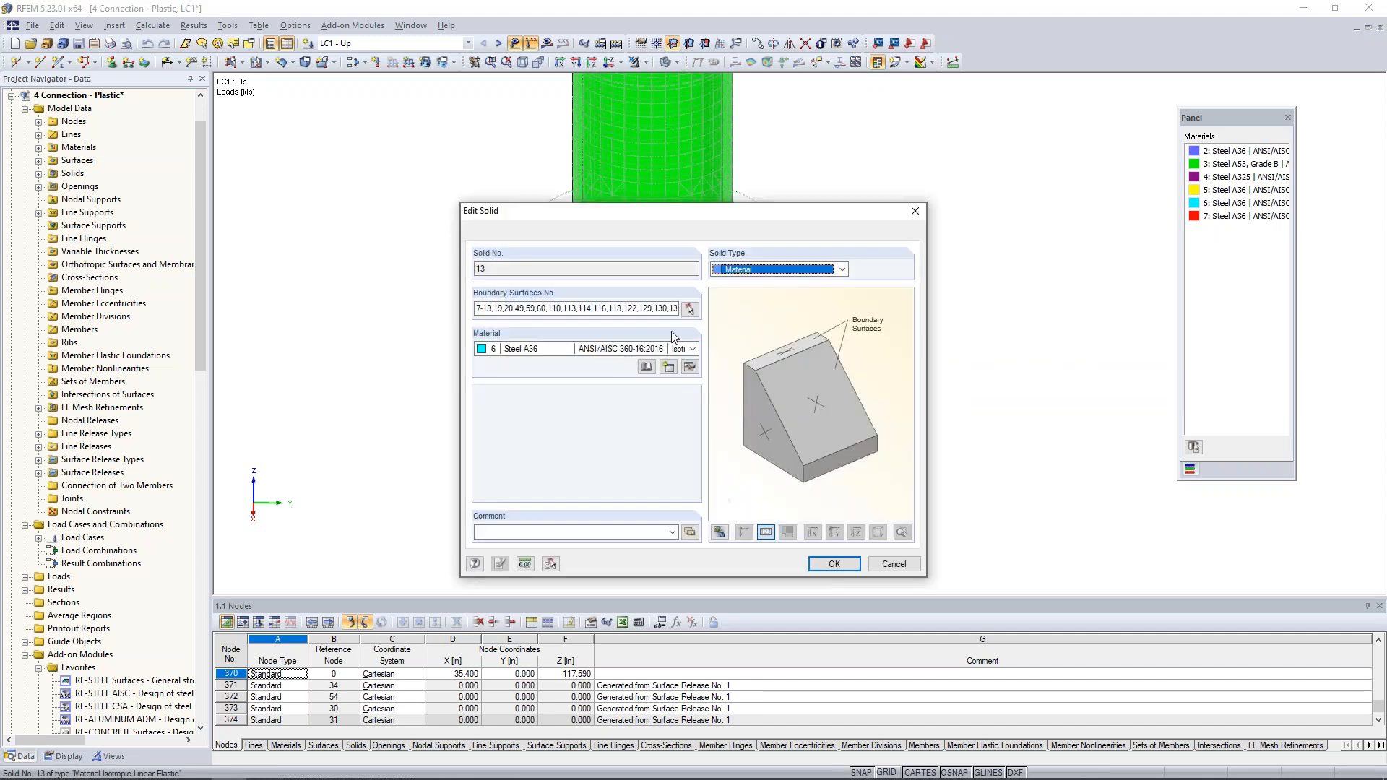
{"action": "left_click", "coordinate": [762, 269]}
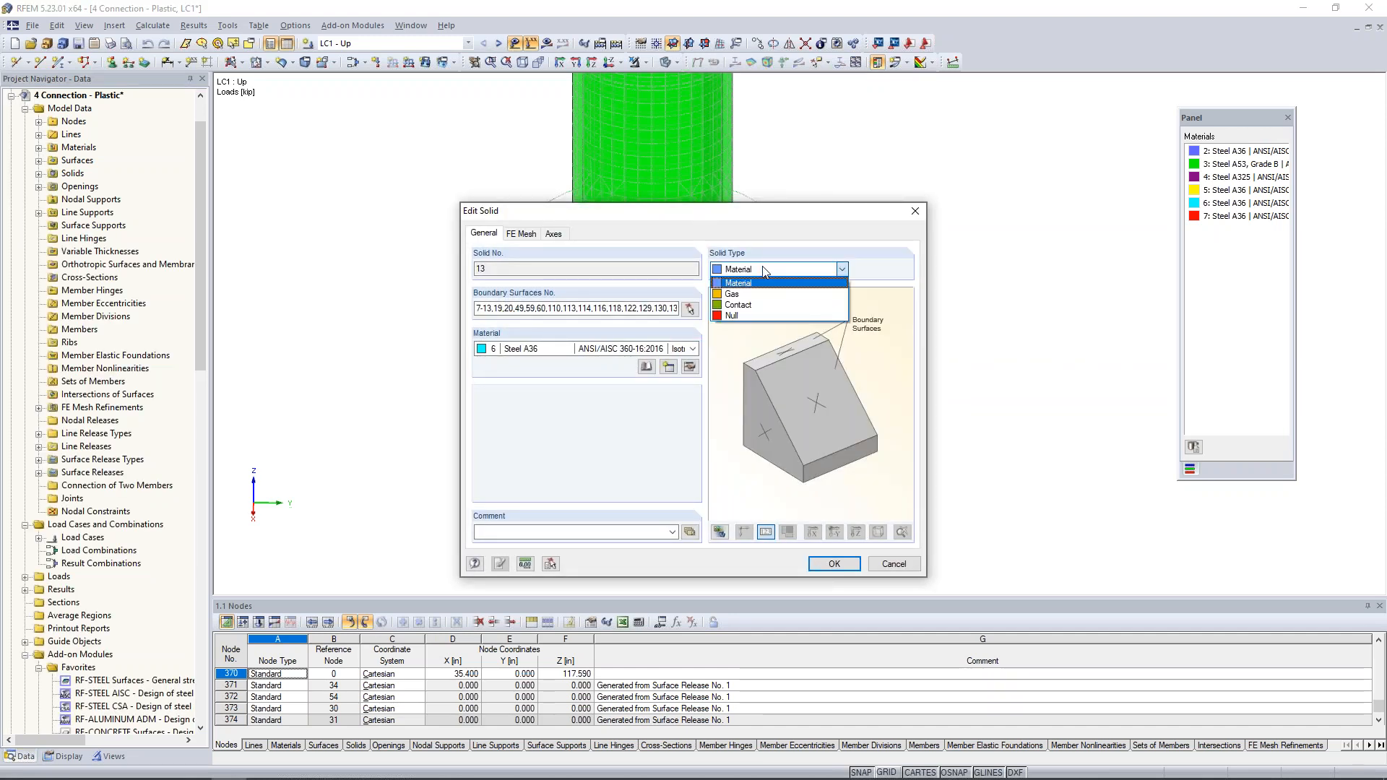
{"action": "left_click", "coordinate": [748, 317]}
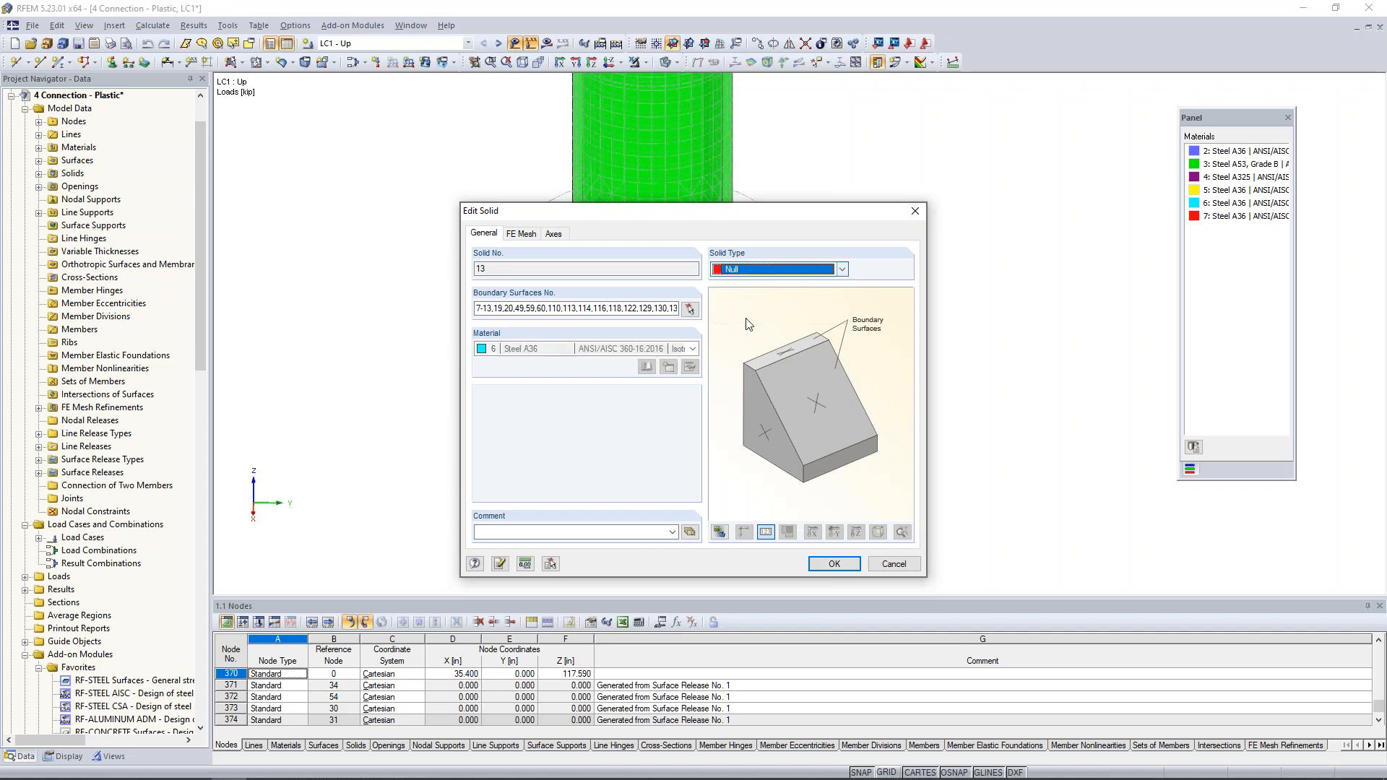
{"action": "left_click", "coordinate": [833, 564]}
{"action": "left_click", "coordinate": [661, 428]}
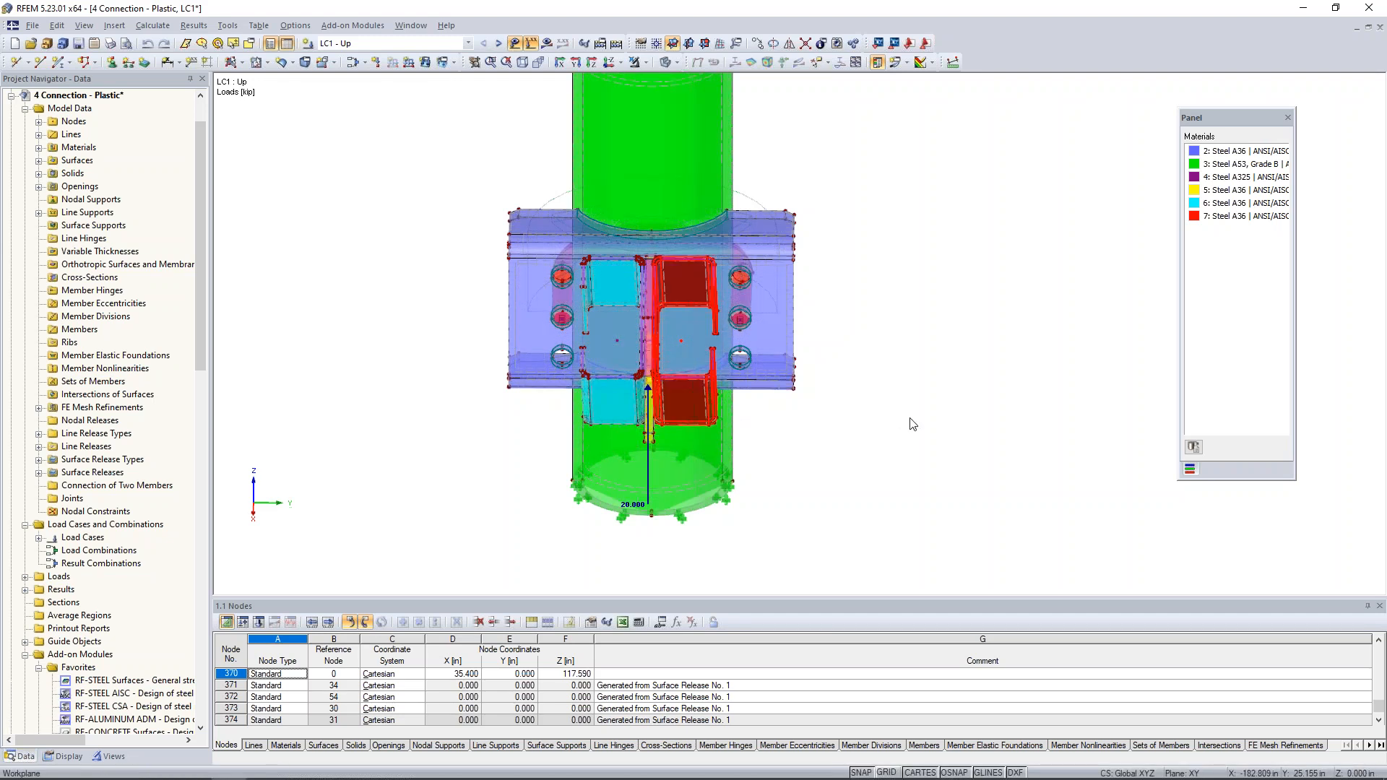
- Isolate the surfaces at the free end of the brace channels with a visibility of the selected objects, and hide the loads
{"action": "middle_click_drag", "start_coordinate": [743, 424], "coordinate": [505, 337], "text": "ctrl"}
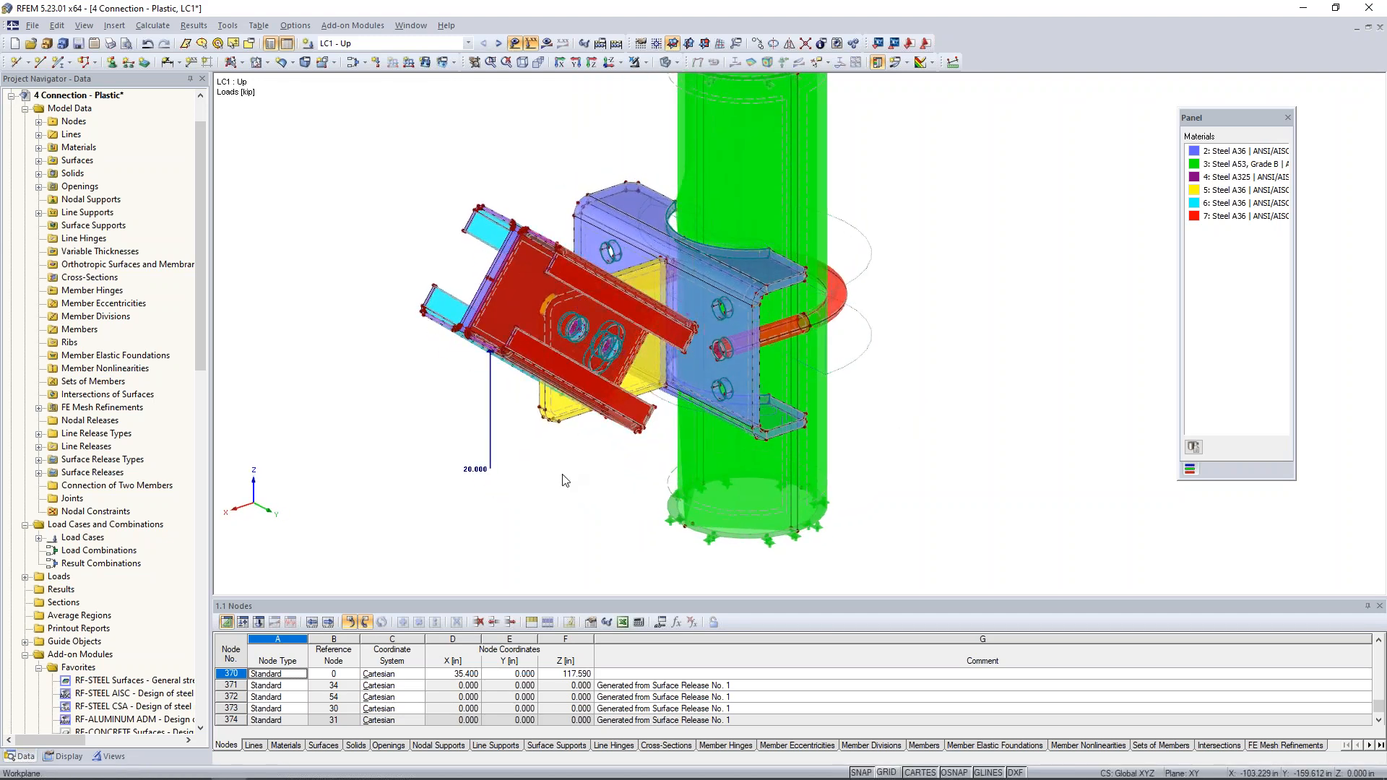
{"action": "middle_click_drag", "start_coordinate": [578, 479], "coordinate": [650, 509]}
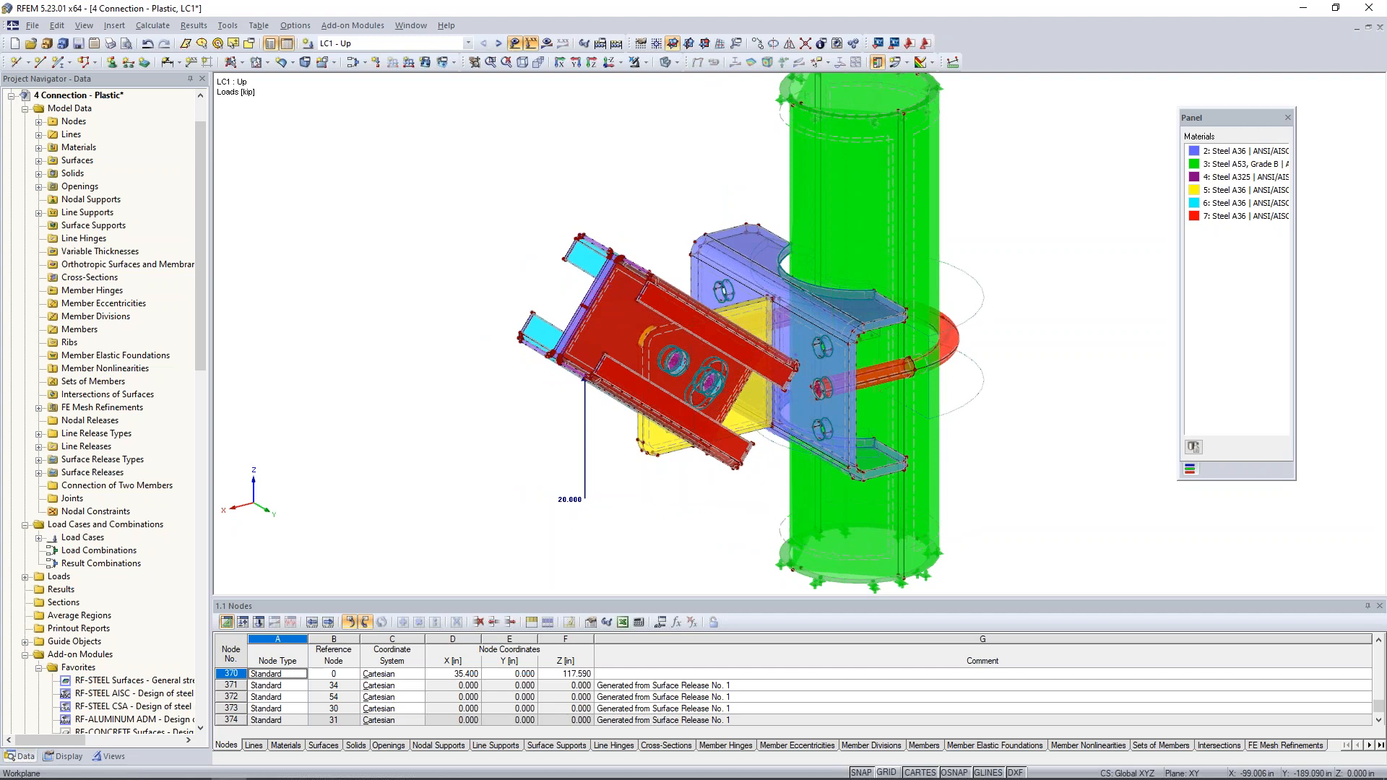
{"action": "middle_click_drag", "start_coordinate": [676, 505], "coordinate": [480, 231], "text": "ctrl"}
{"action": "left_click_drag", "start_coordinate": [444, 152], "coordinate": [603, 318]}
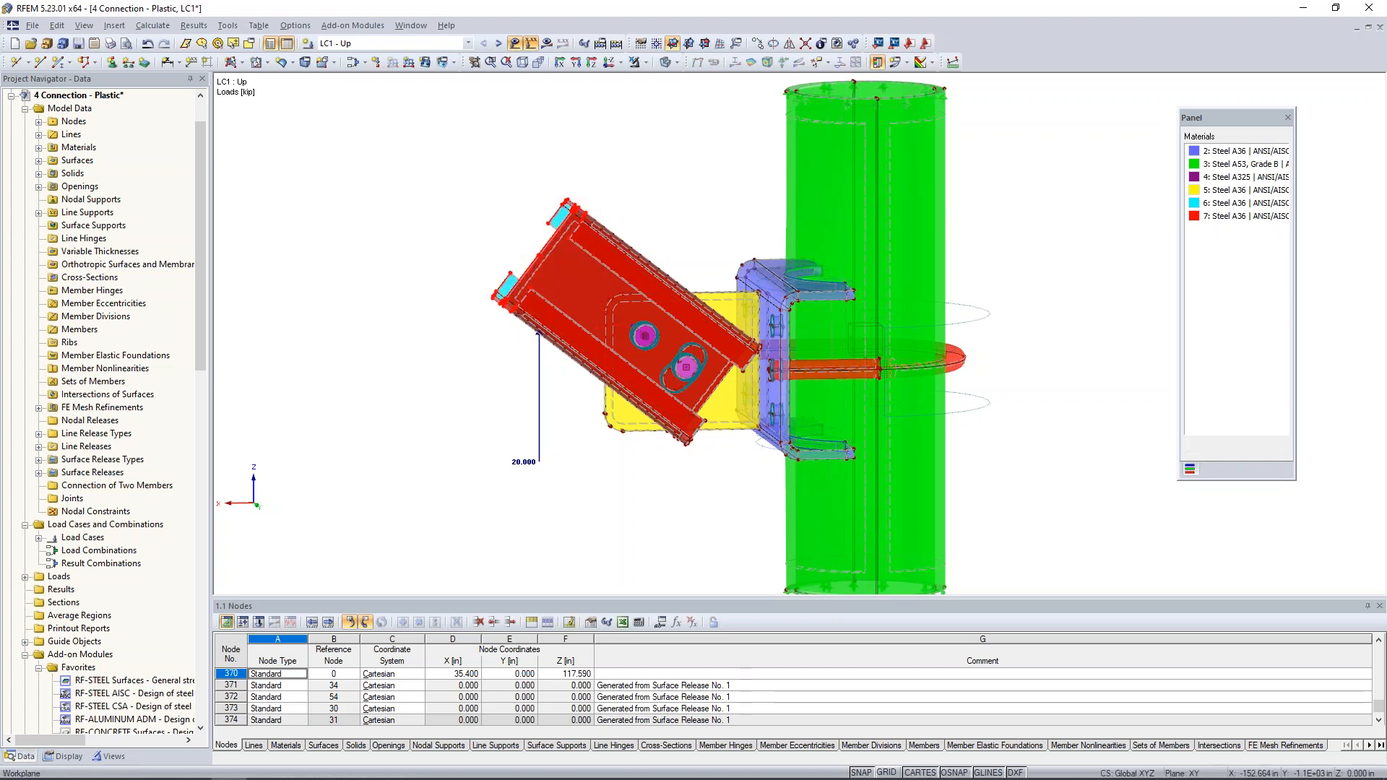
{"action": "left_click", "coordinate": [642, 62]}
{"action": "left_click", "coordinate": [653, 80]}
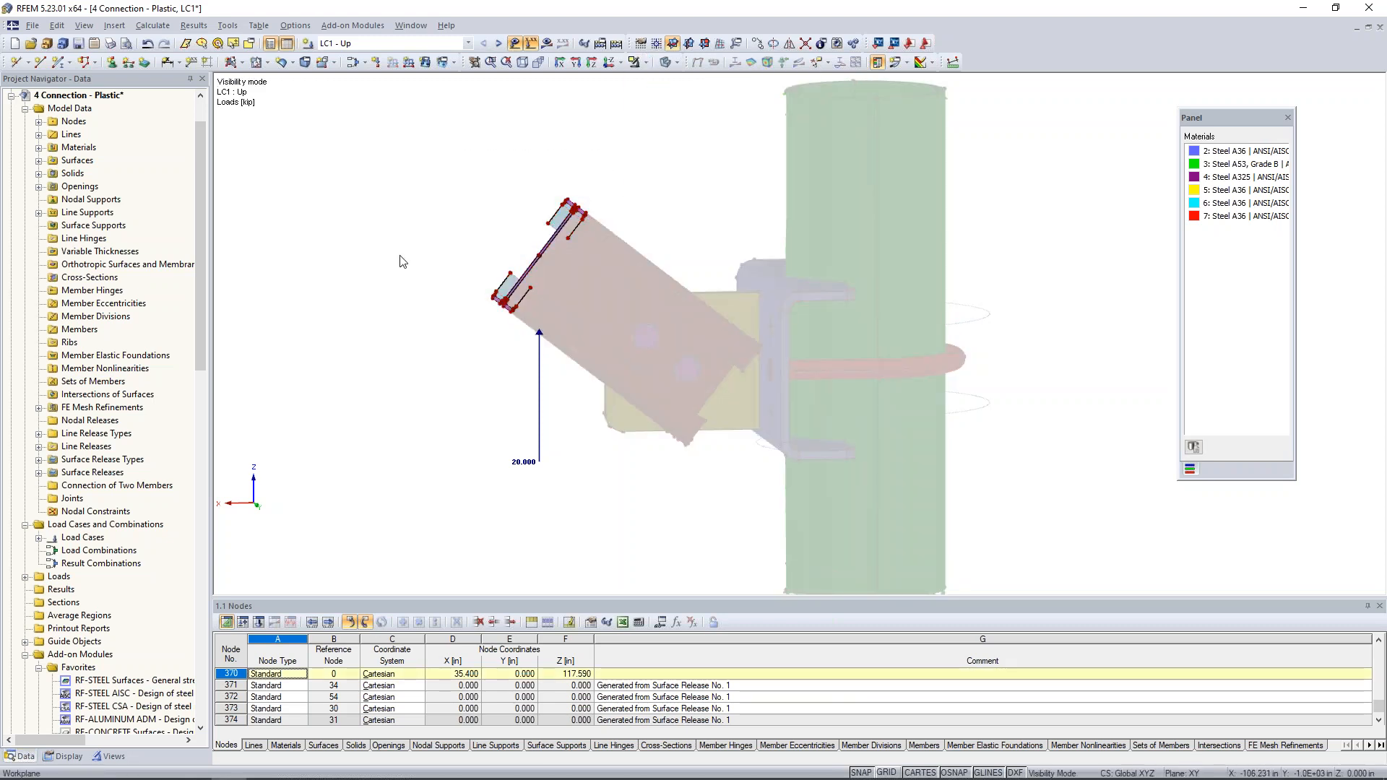
{"action": "middle_click_drag", "start_coordinate": [437, 280], "coordinate": [639, 334], "text": "ctrl"}
{"action": "left_click", "coordinate": [514, 42]}
- Change the stiffness of the ten end surfaces joining the gap and the red brace channel from Rigid to Null
{"action": "scroll", "coordinate": [633, 404], "scroll_direction": "up", "scroll_amount": 3}
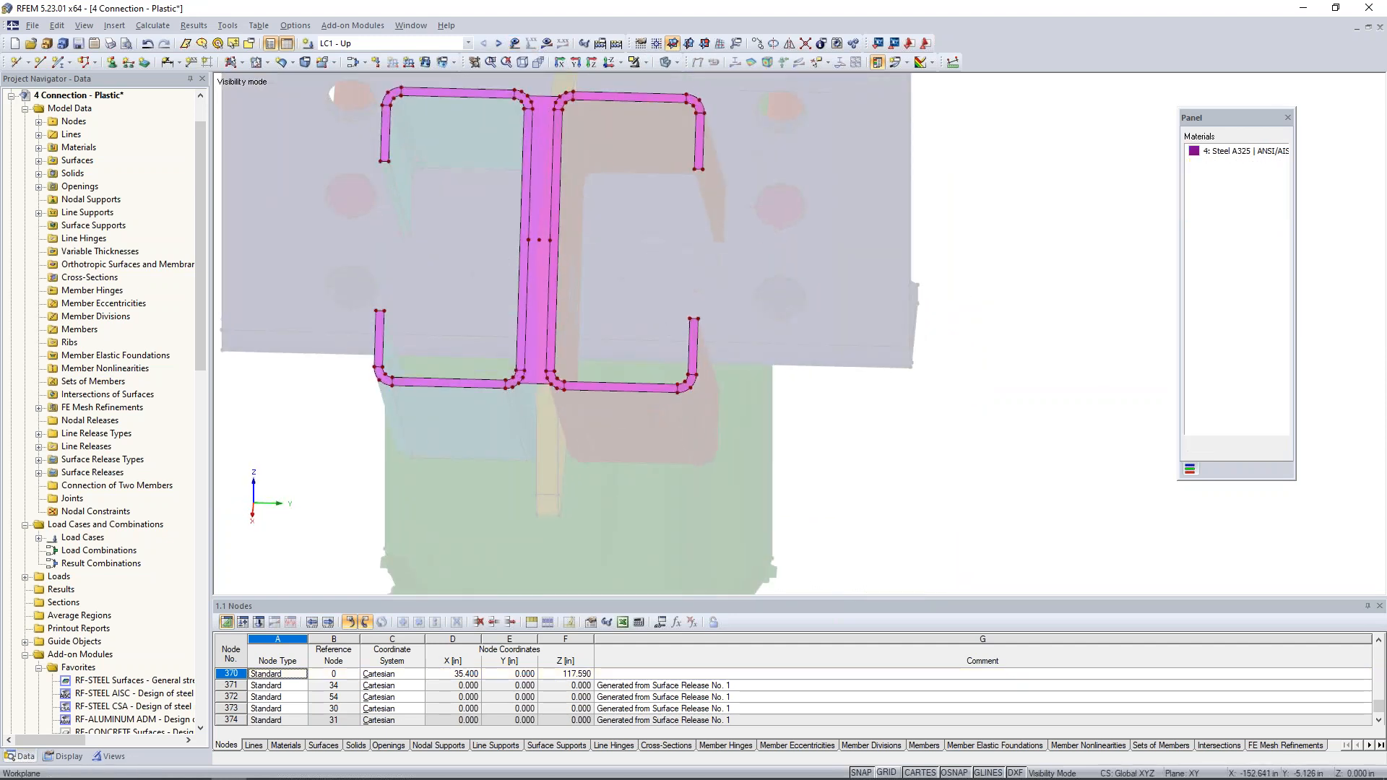
{"action": "scroll", "coordinate": [661, 411], "scroll_direction": "down", "scroll_amount": 1}
{"action": "left_click_drag", "start_coordinate": [773, 442], "coordinate": [551, 90]}
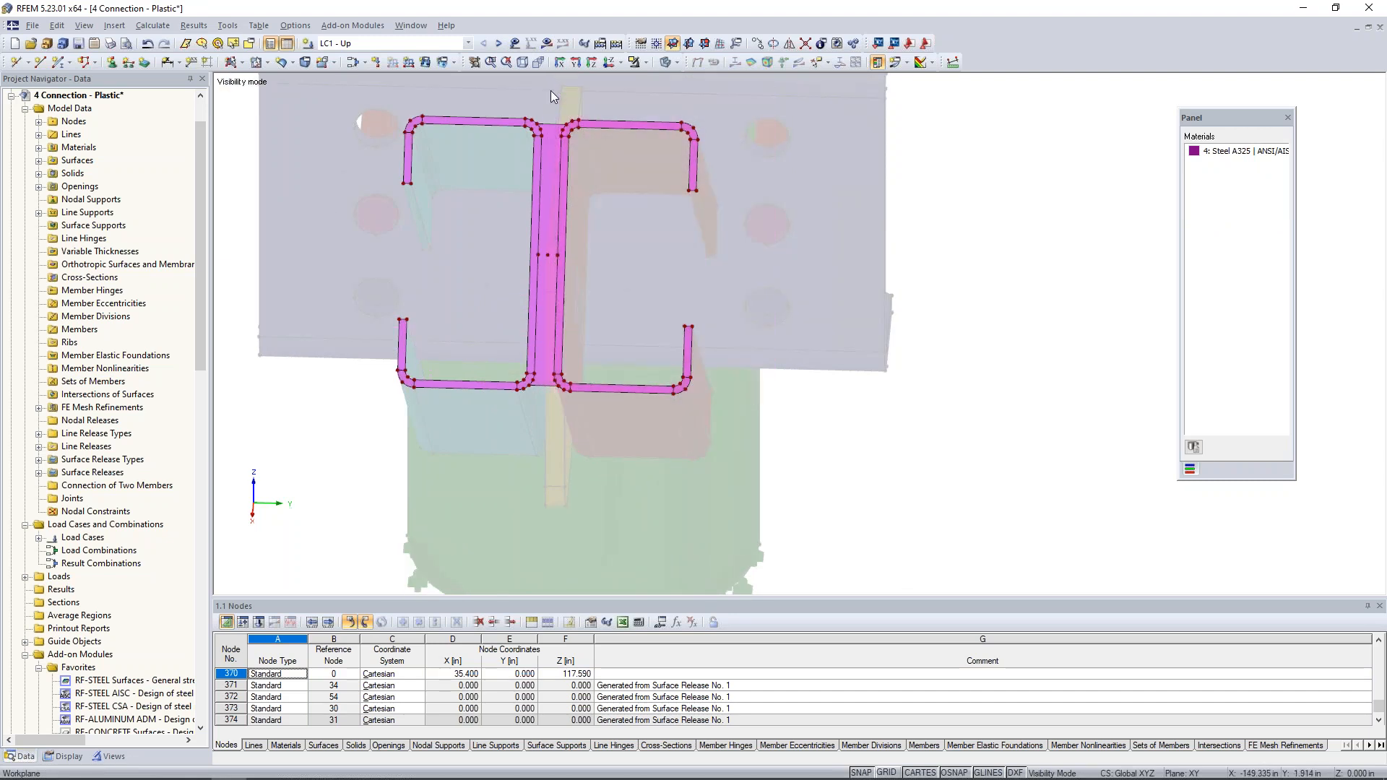
{"action": "double_click", "coordinate": [554, 129]}
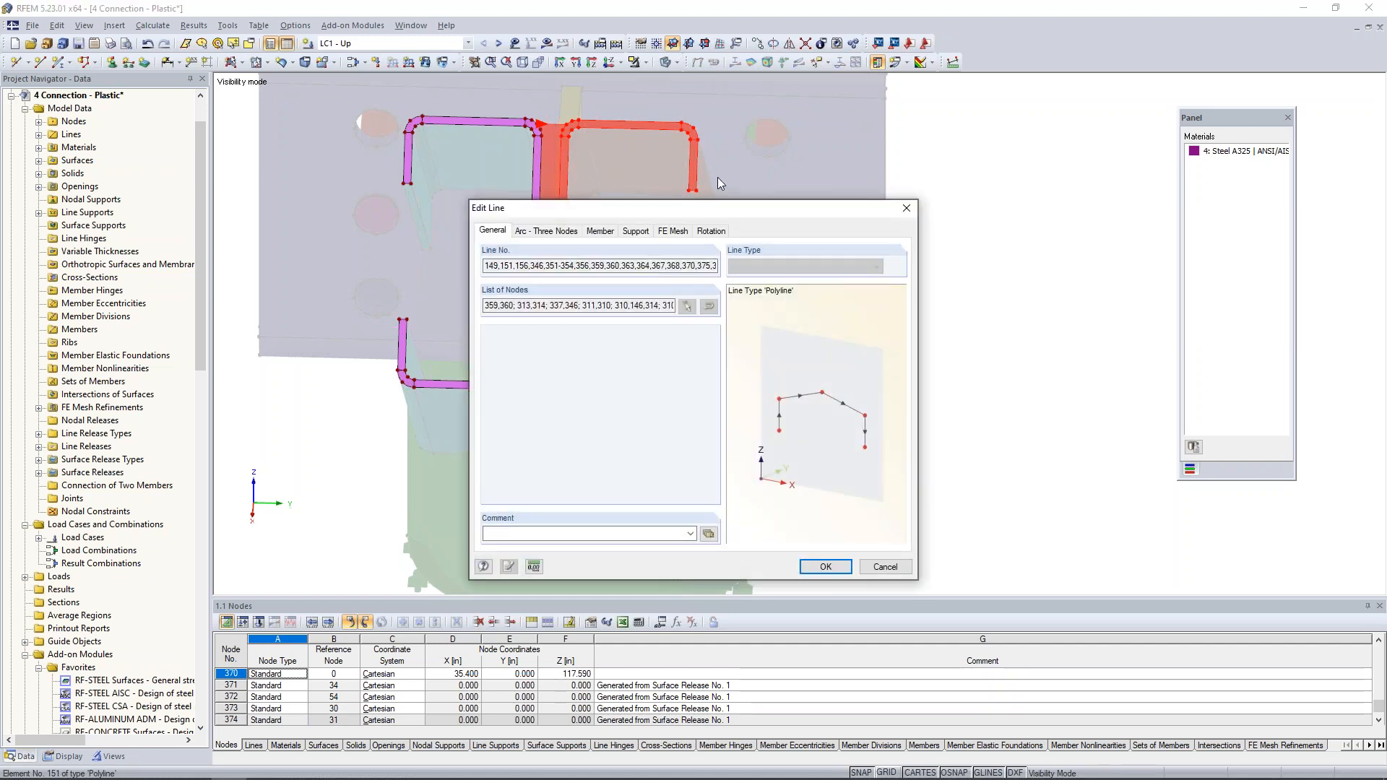
{"action": "left_click", "coordinate": [907, 208]}
{"action": "right_click", "coordinate": [553, 133]}
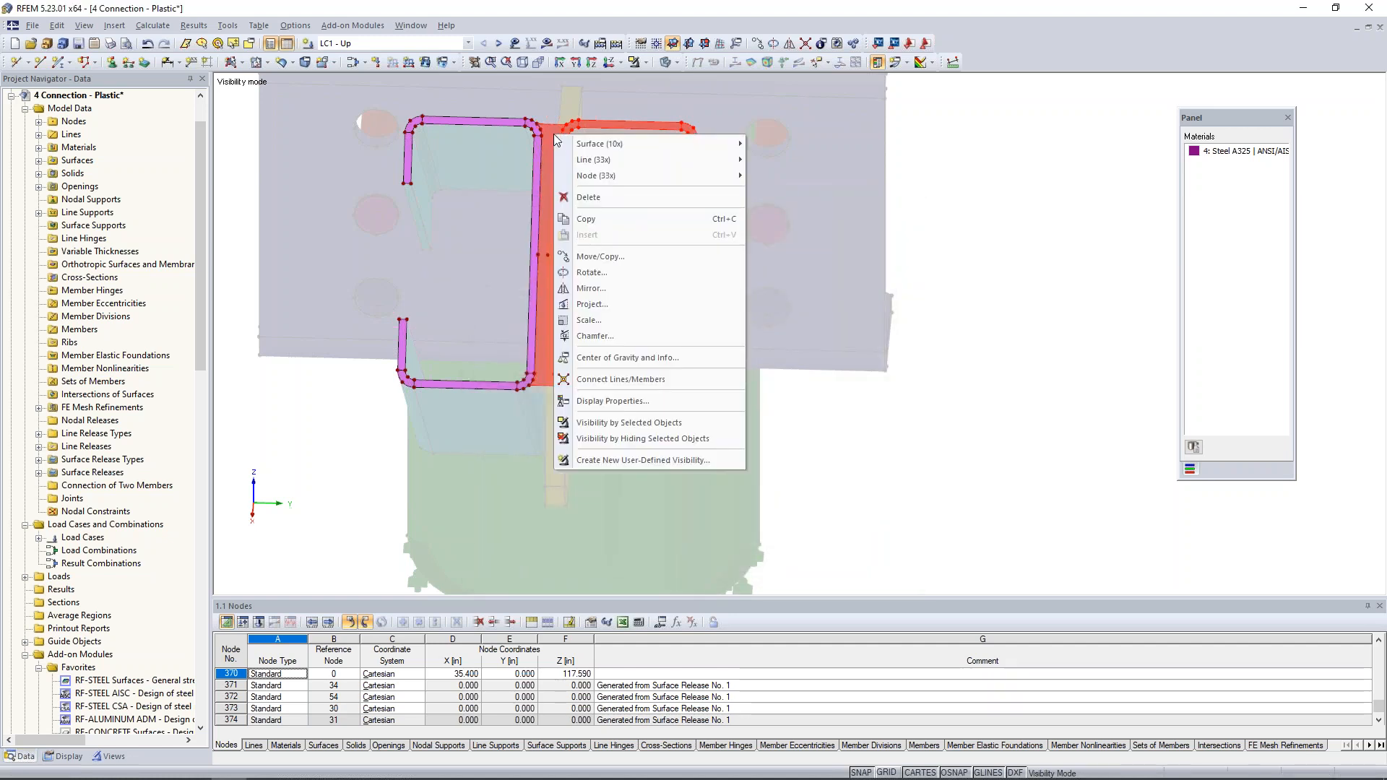
{"action": "mouse_move", "coordinate": [580, 146]}
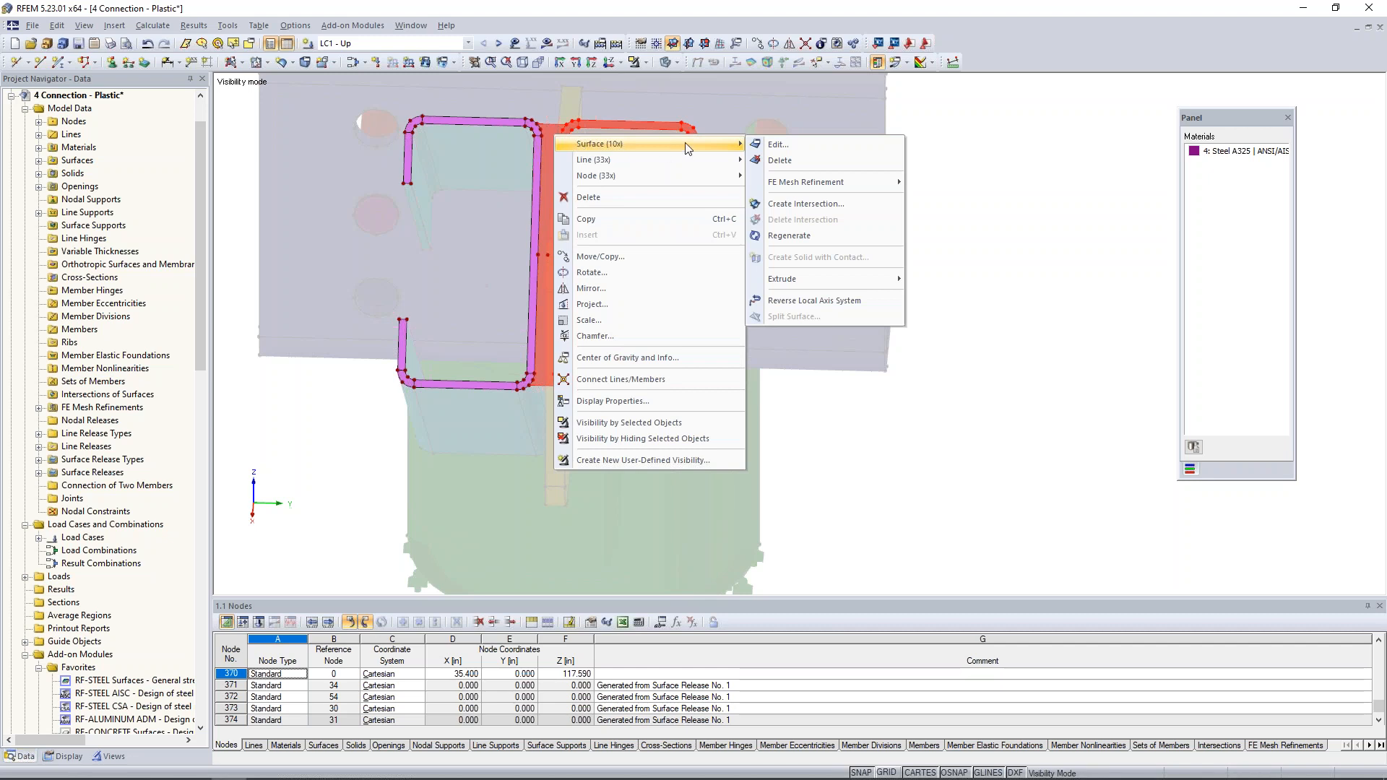
{"action": "left_click", "coordinate": [769, 145]}
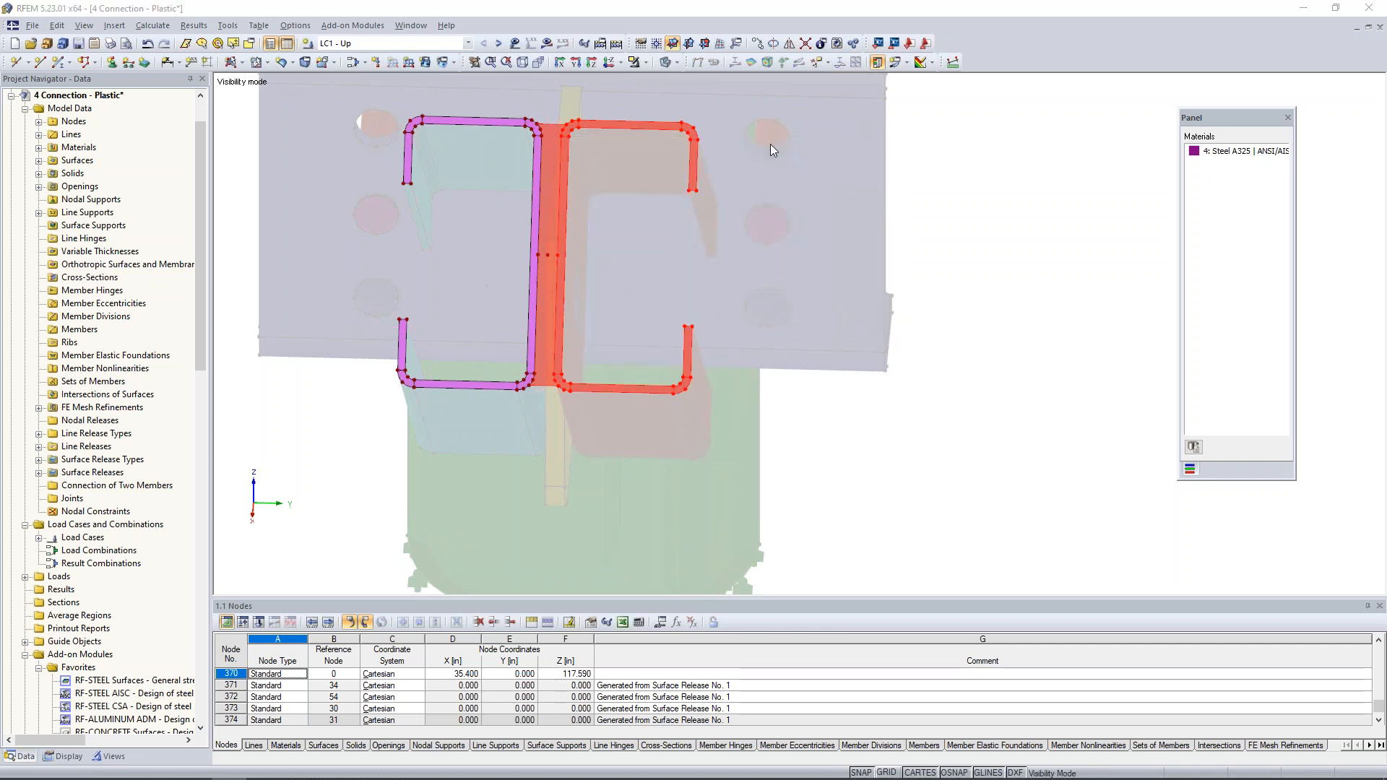
{"action": "left_click", "coordinate": [807, 289]}
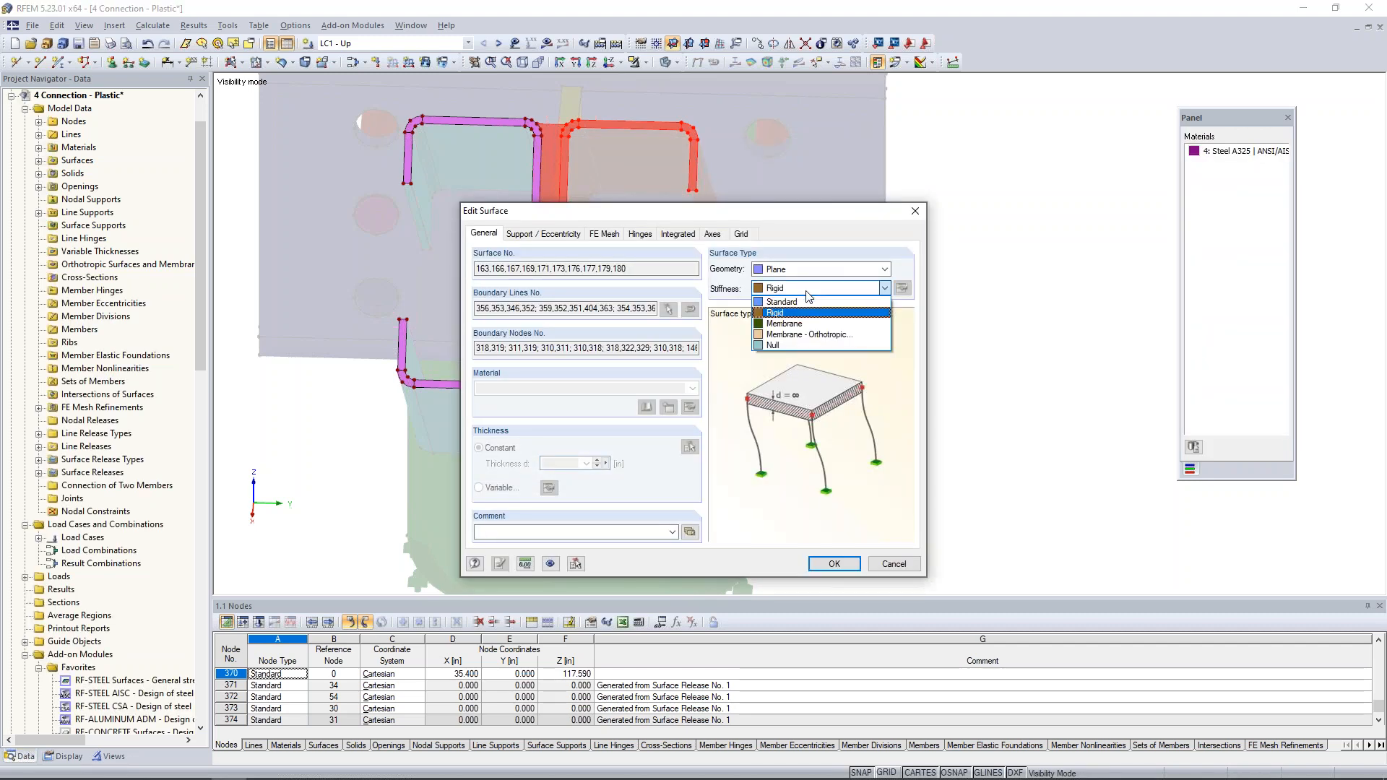
{"action": "left_click", "coordinate": [776, 345]}
{"action": "left_click", "coordinate": [823, 565]}
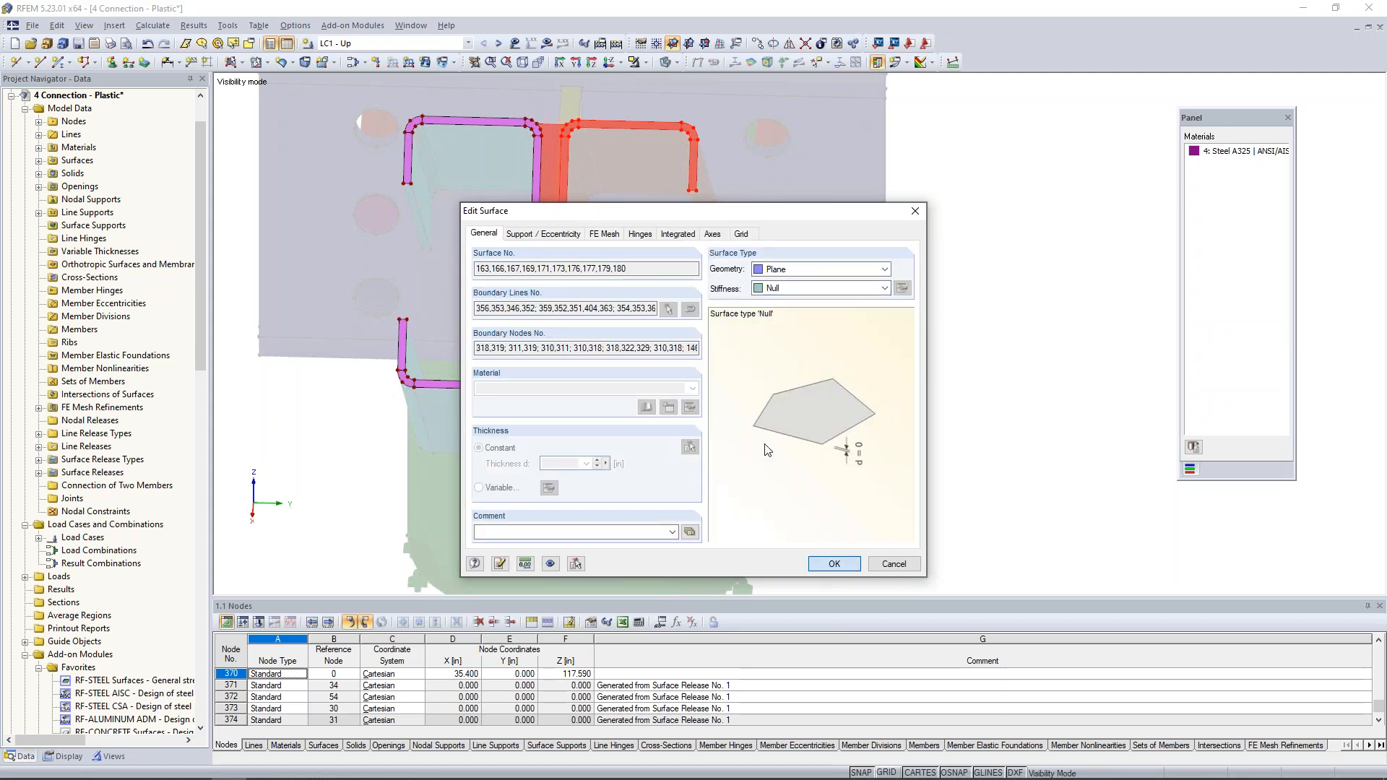
- Show the loads again and examine where the LC1 - Up nodal load acts on the brace end surfaces
{"action": "middle_click_drag", "start_coordinate": [774, 407], "coordinate": [725, 381], "text": "ctrl"}
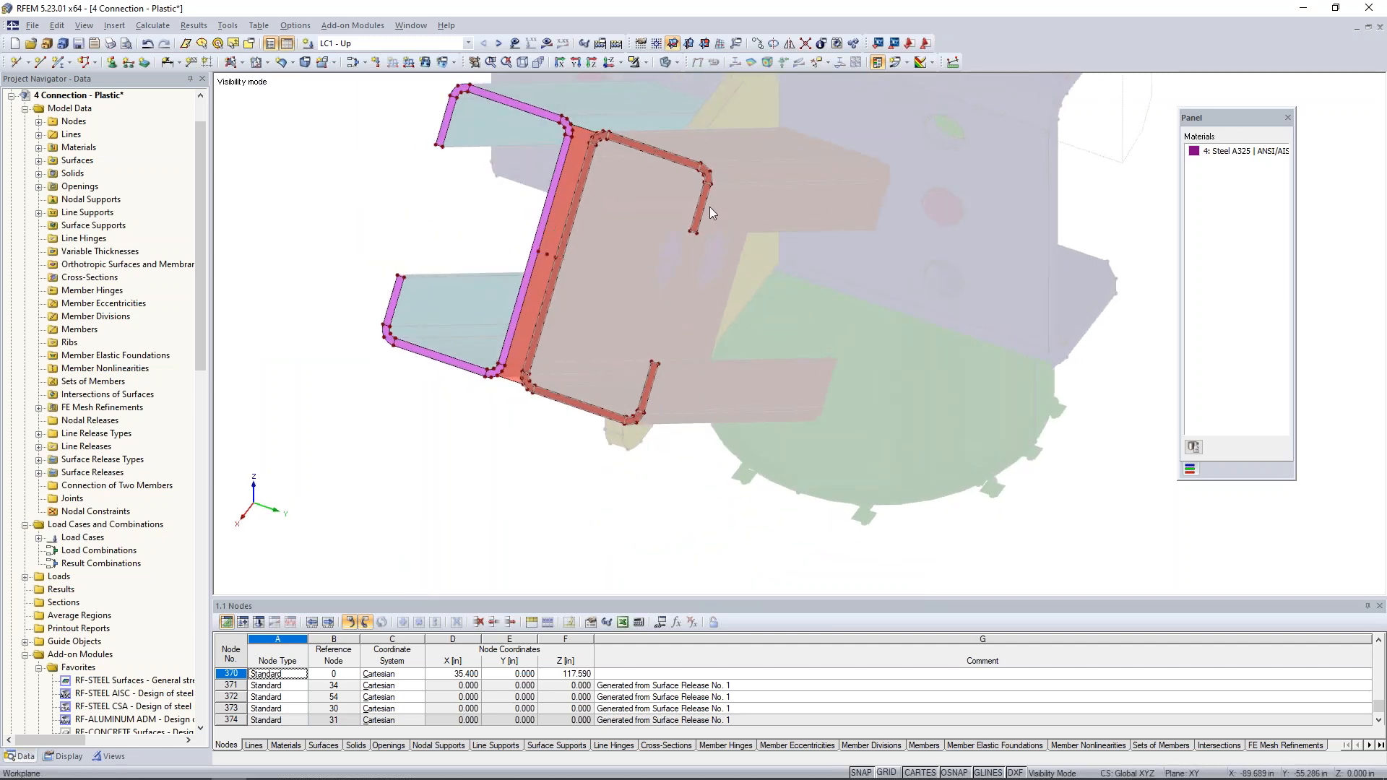
{"action": "left_click", "coordinate": [514, 43]}
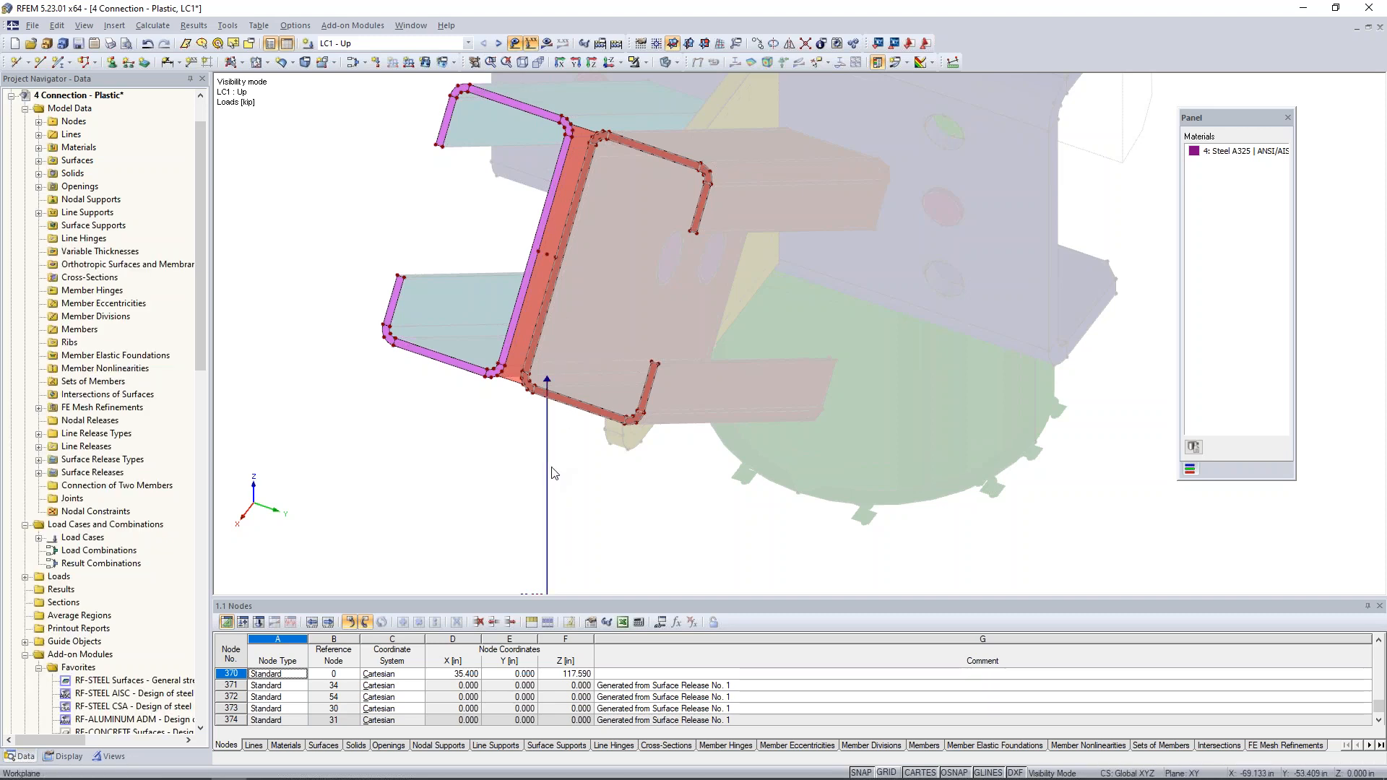
{"action": "scroll", "coordinate": [549, 473], "scroll_direction": "down", "scroll_amount": 1}
{"action": "middle_click_drag", "start_coordinate": [555, 477], "coordinate": [548, 476], "text": "ctrl"}
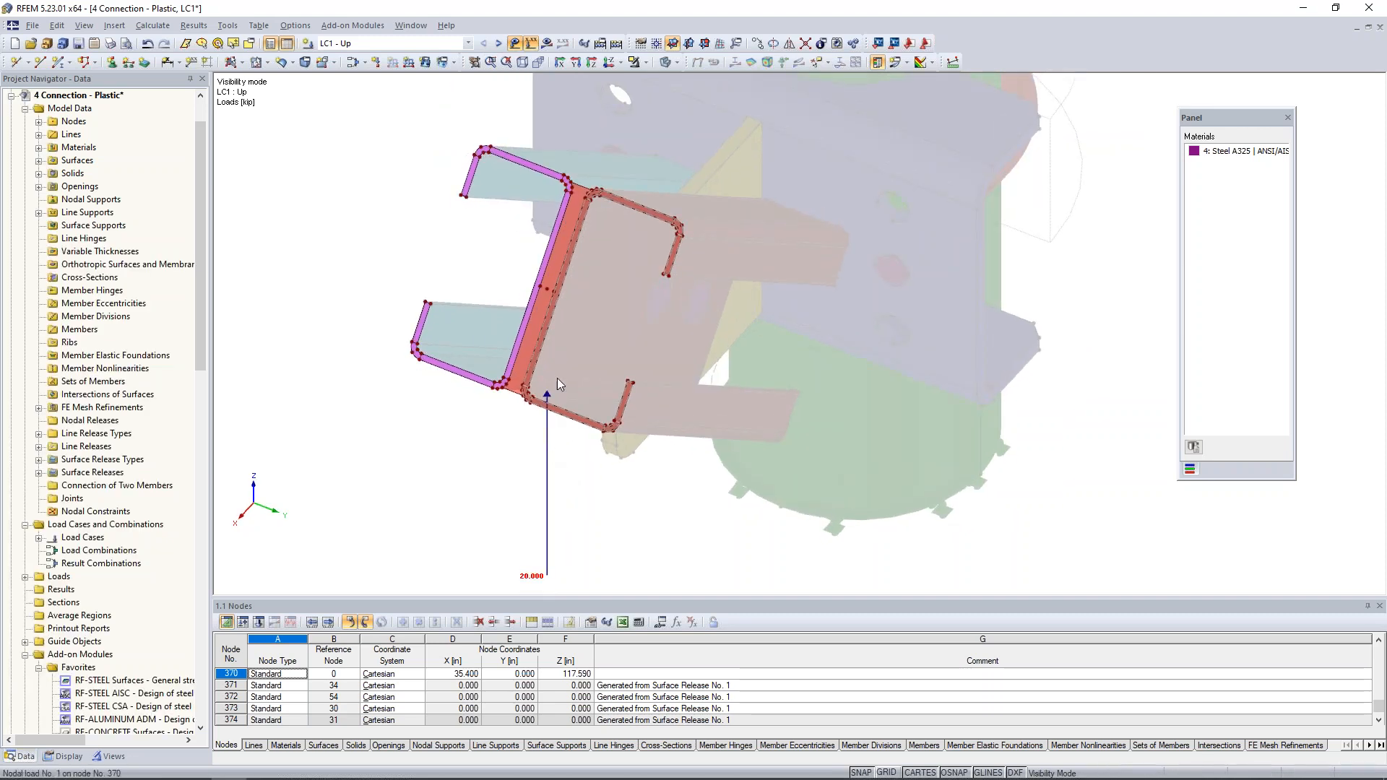
{"action": "mouse_move", "coordinate": [544, 290]}
{"action": "mouse_move", "coordinate": [545, 446]}
{"action": "left_click_drag", "start_coordinate": [545, 446], "coordinate": [559, 216]}
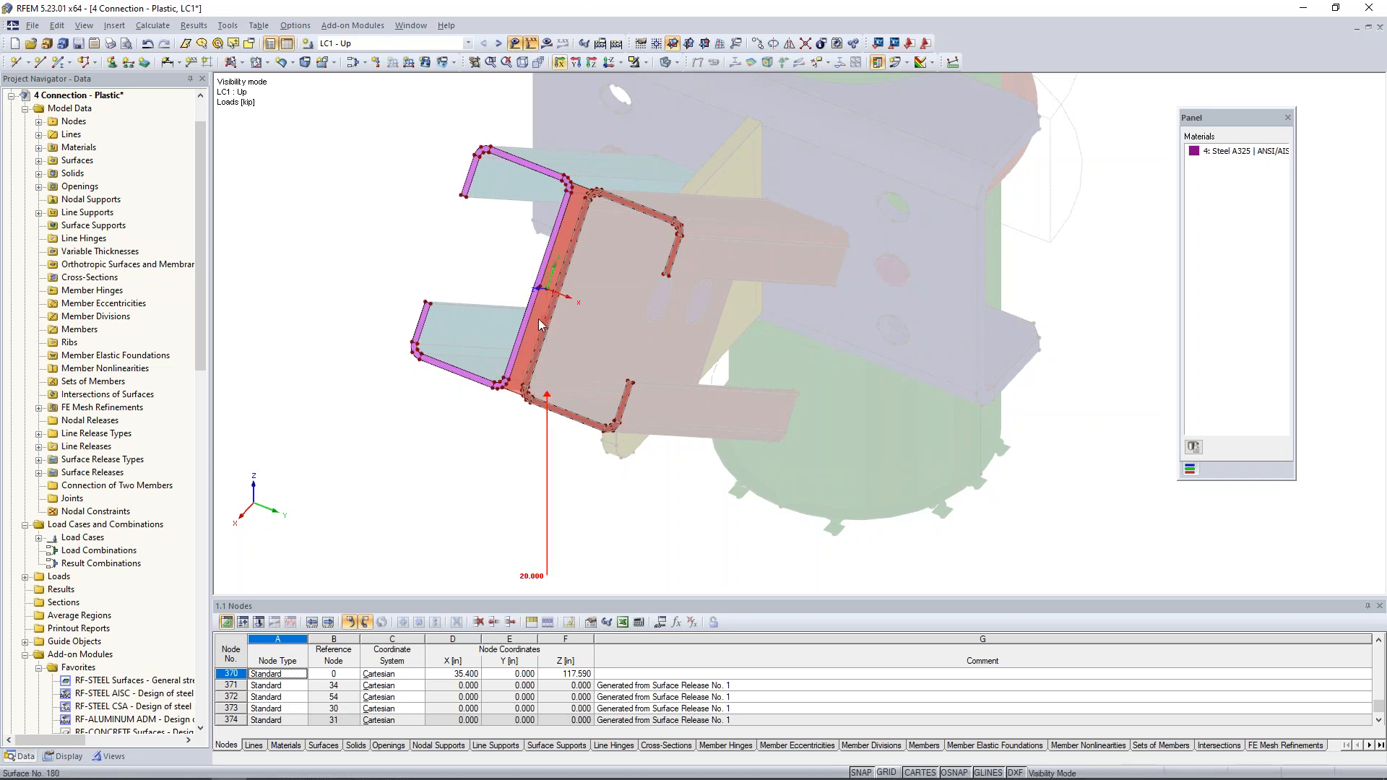
{"action": "scroll", "coordinate": [535, 299], "scroll_direction": "up", "scroll_amount": 5}
{"action": "scroll", "coordinate": [538, 297], "scroll_direction": "down", "scroll_amount": 1}
{"action": "left_click_drag", "start_coordinate": [565, 528], "coordinate": [547, 267]}
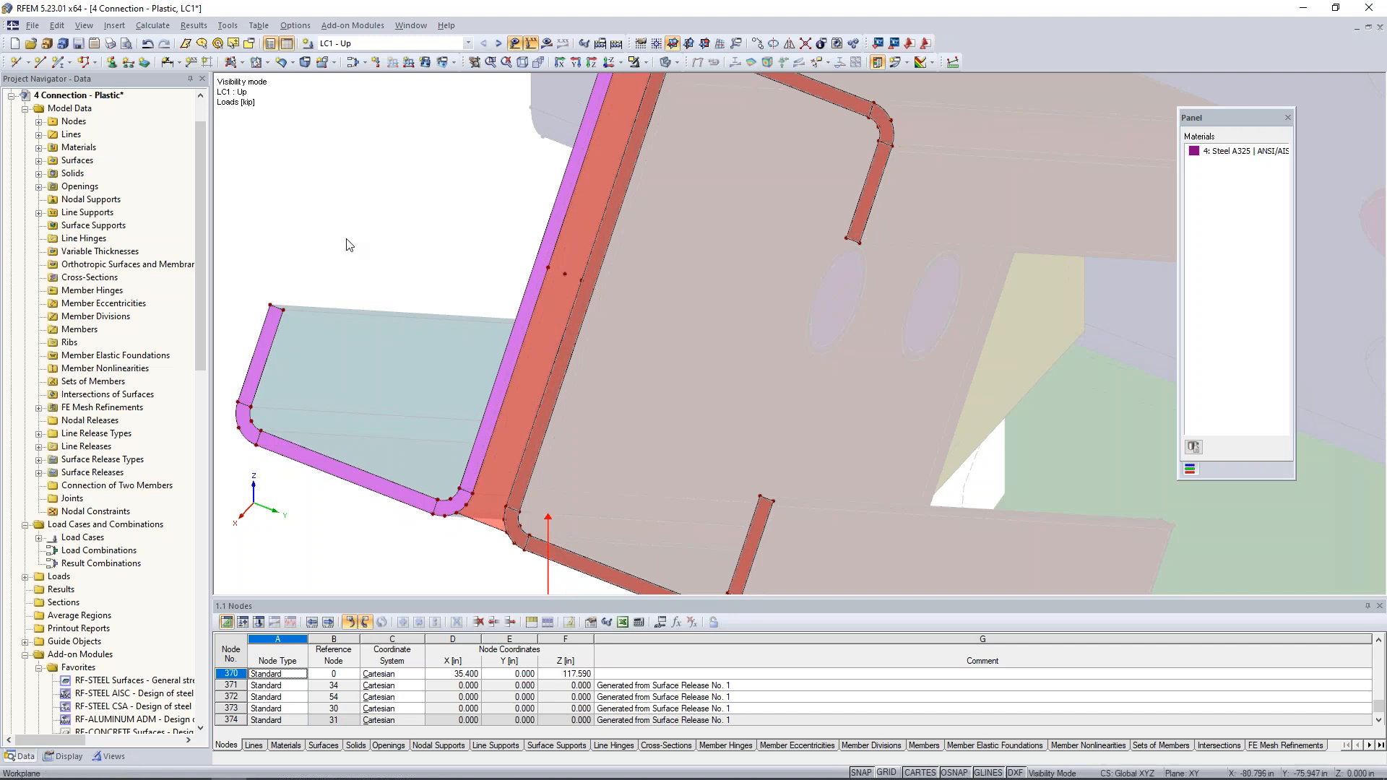
- Switch to load case LC2 - Down and inspect its nodal load at the brace end
{"action": "left_click", "coordinate": [498, 43]}
{"action": "scroll", "coordinate": [605, 410], "scroll_direction": "down", "scroll_amount": 3}
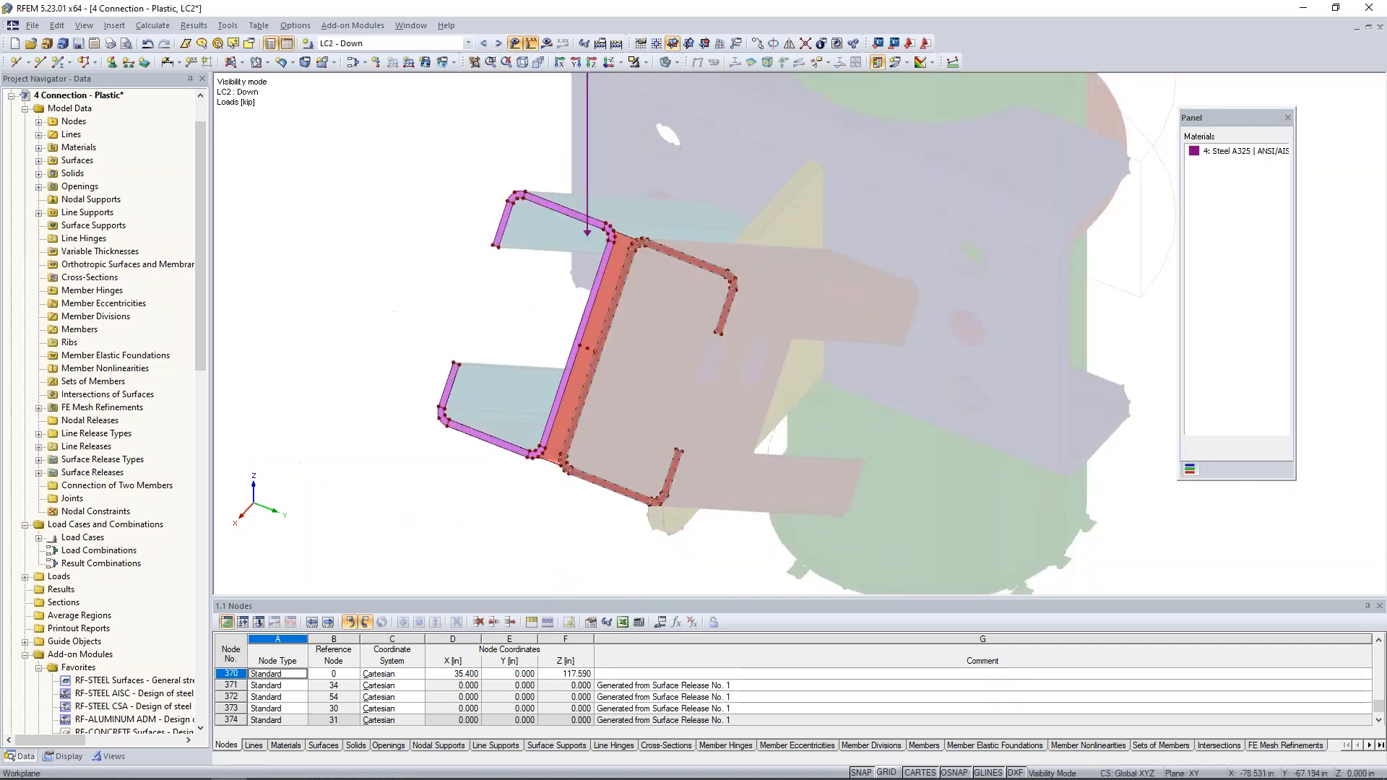
{"action": "scroll", "coordinate": [563, 326], "scroll_direction": "up", "scroll_amount": 1}
{"action": "middle_click_drag", "start_coordinate": [564, 312], "coordinate": [533, 372]}
{"action": "scroll", "coordinate": [545, 346], "scroll_direction": "up", "scroll_amount": 2}
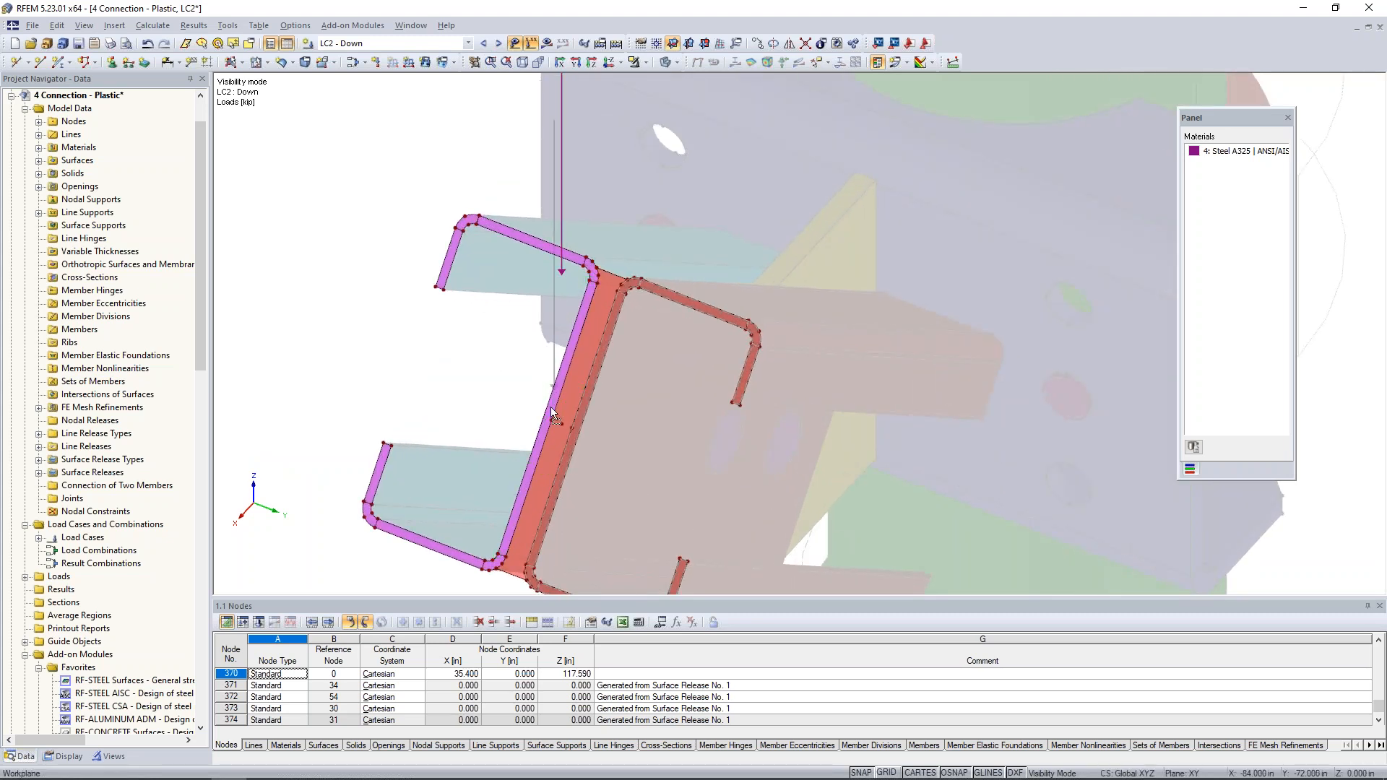
{"action": "scroll", "coordinate": [553, 418], "scroll_direction": "down", "scroll_amount": 4}
- Switch to load case LC3 - Tension and inspect its load direction relative to the brace and the whole connection
{"action": "left_click", "coordinate": [499, 44]}
{"action": "scroll", "coordinate": [587, 436], "scroll_direction": "up", "scroll_amount": 4}
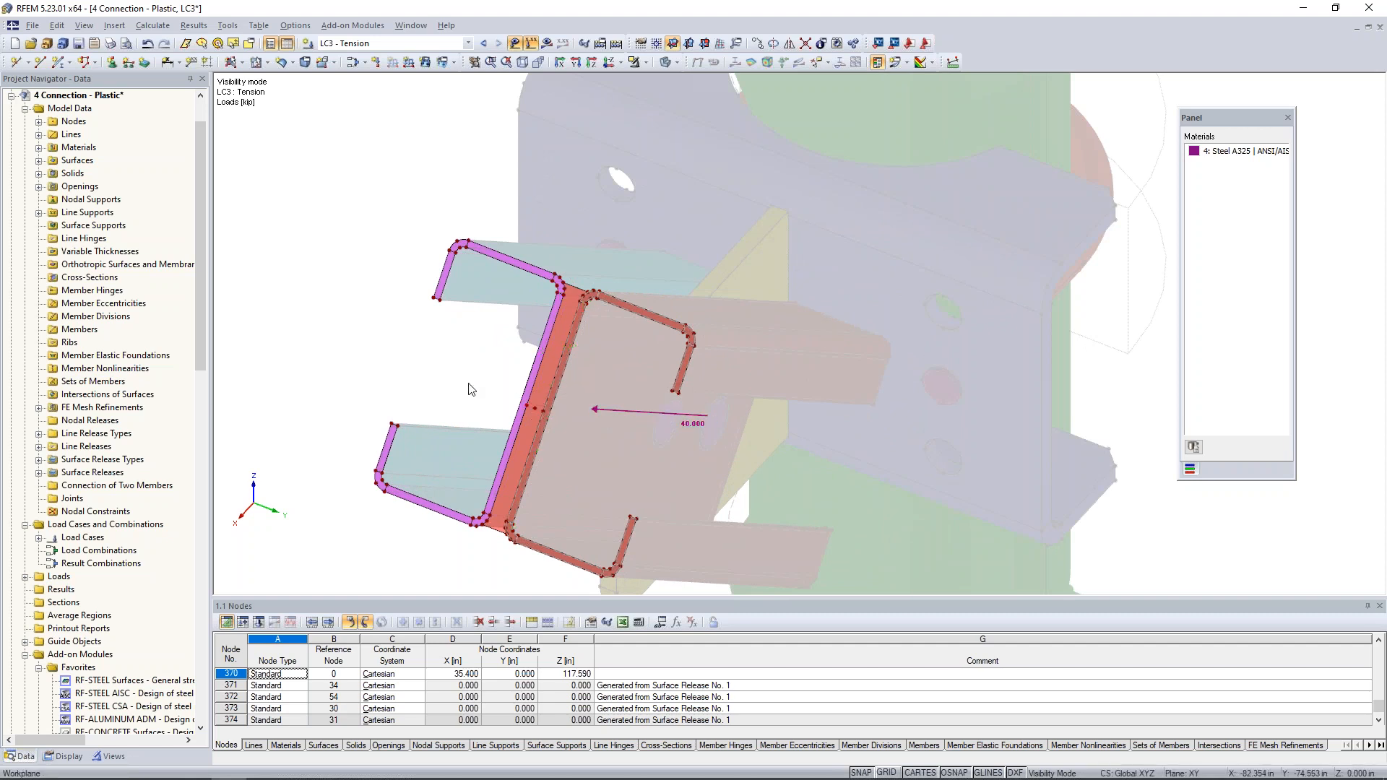
{"action": "scroll", "coordinate": [471, 390], "scroll_direction": "down", "scroll_amount": 4}
{"action": "middle_click_drag", "start_coordinate": [479, 415], "coordinate": [632, 433], "text": "ctrl"}
{"action": "scroll", "coordinate": [547, 388], "scroll_direction": "up", "scroll_amount": 4}
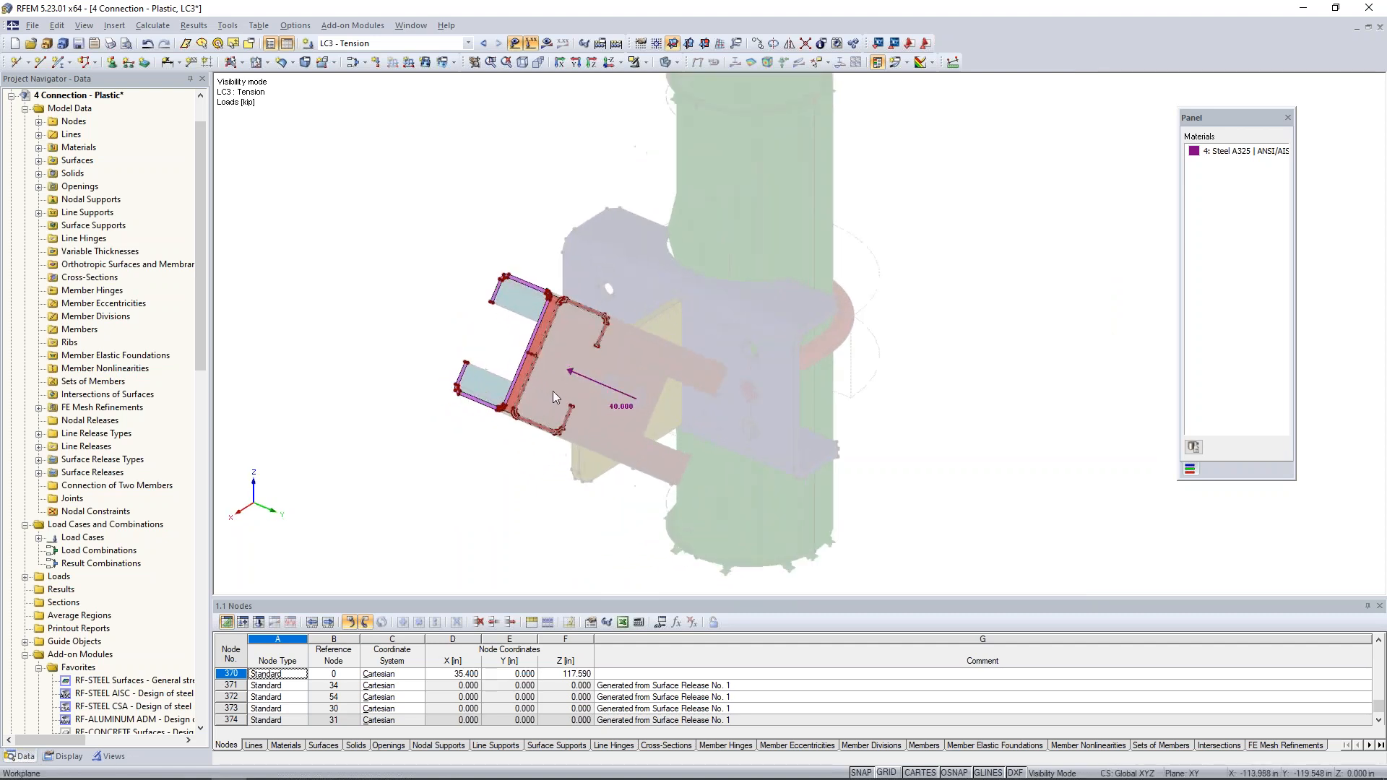
{"action": "scroll", "coordinate": [680, 401], "scroll_direction": "down", "scroll_amount": 1}
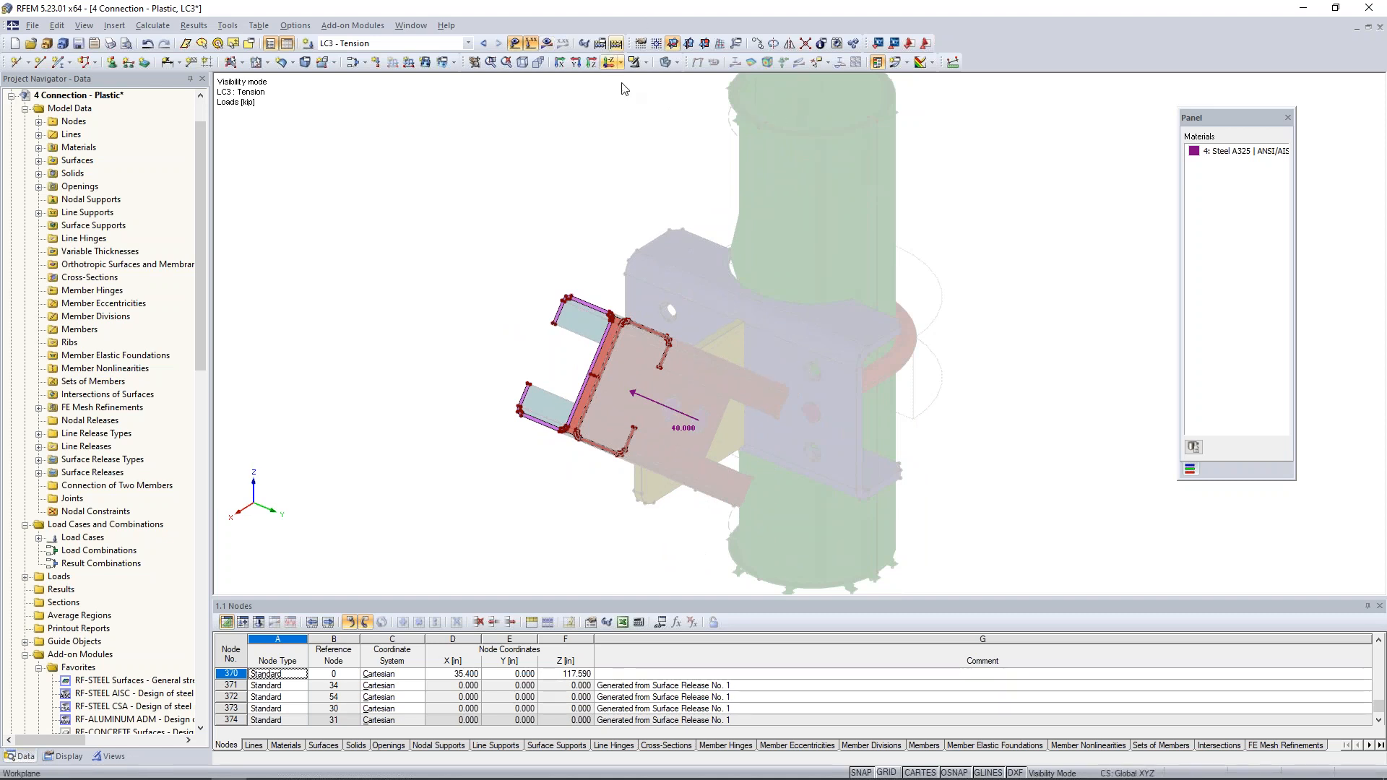
- Switch to the model 5 Connection - Null and display the global deformations u for LC1 - Up
{"action": "left_click", "coordinate": [411, 25]}
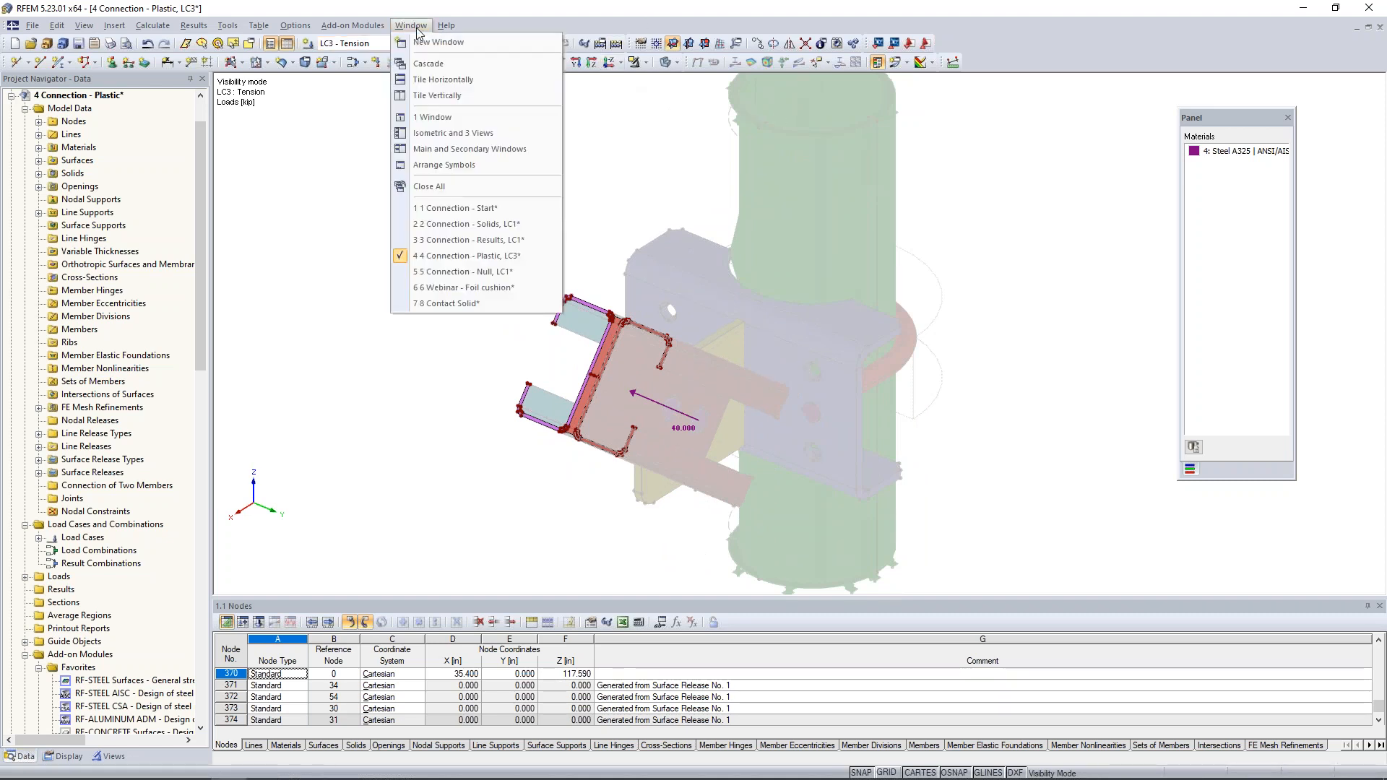
{"action": "left_click", "coordinate": [446, 273]}
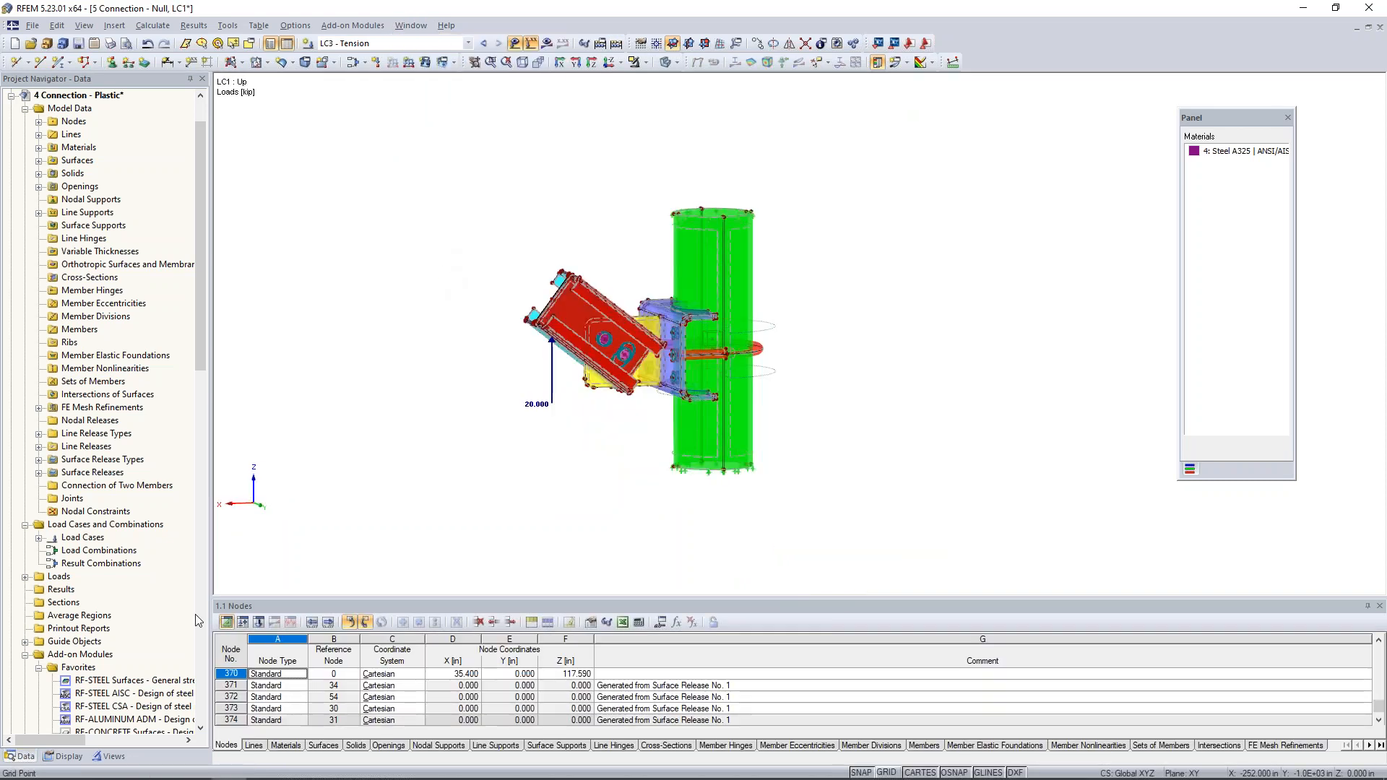
{"action": "left_click", "coordinate": [467, 44]}
{"action": "left_click", "coordinate": [455, 57]}
{"action": "left_click", "coordinate": [546, 44]}
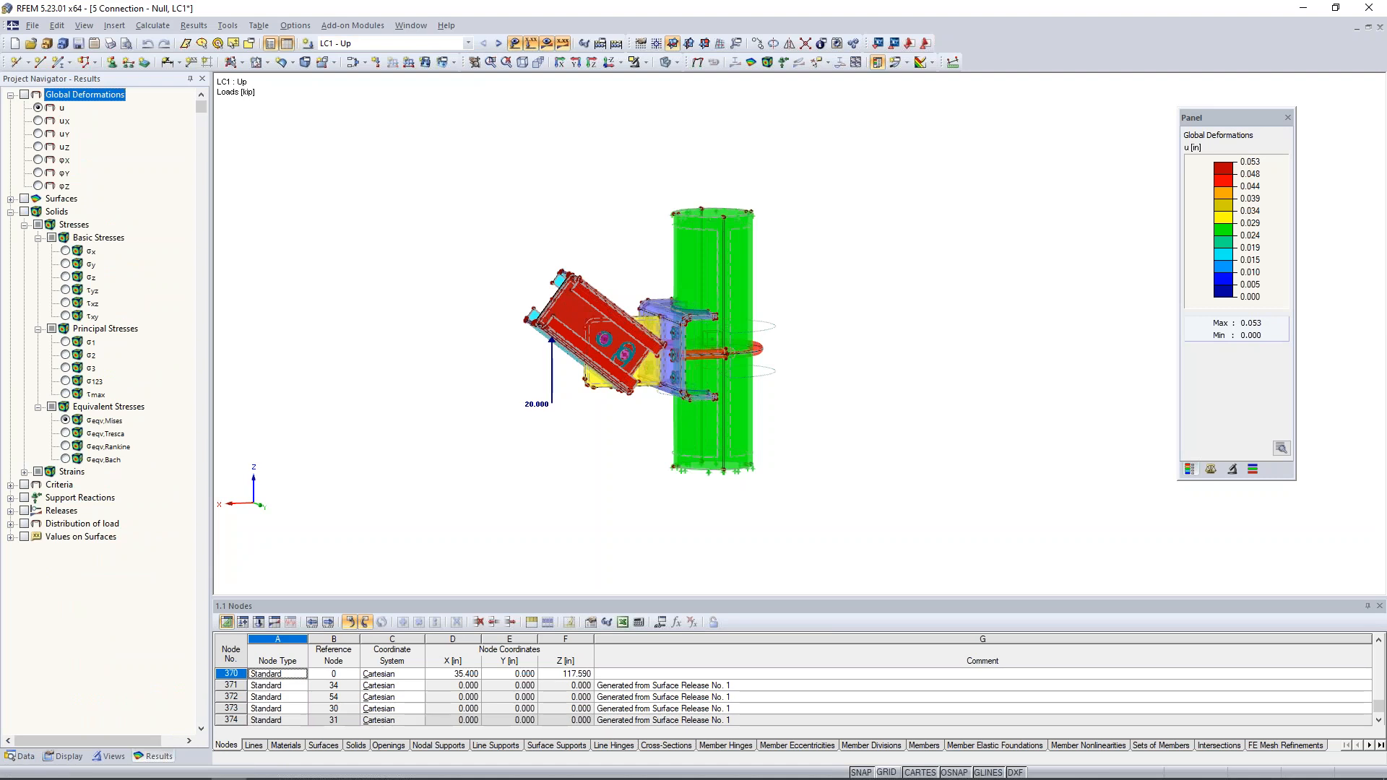
{"action": "left_click", "coordinate": [25, 95]}
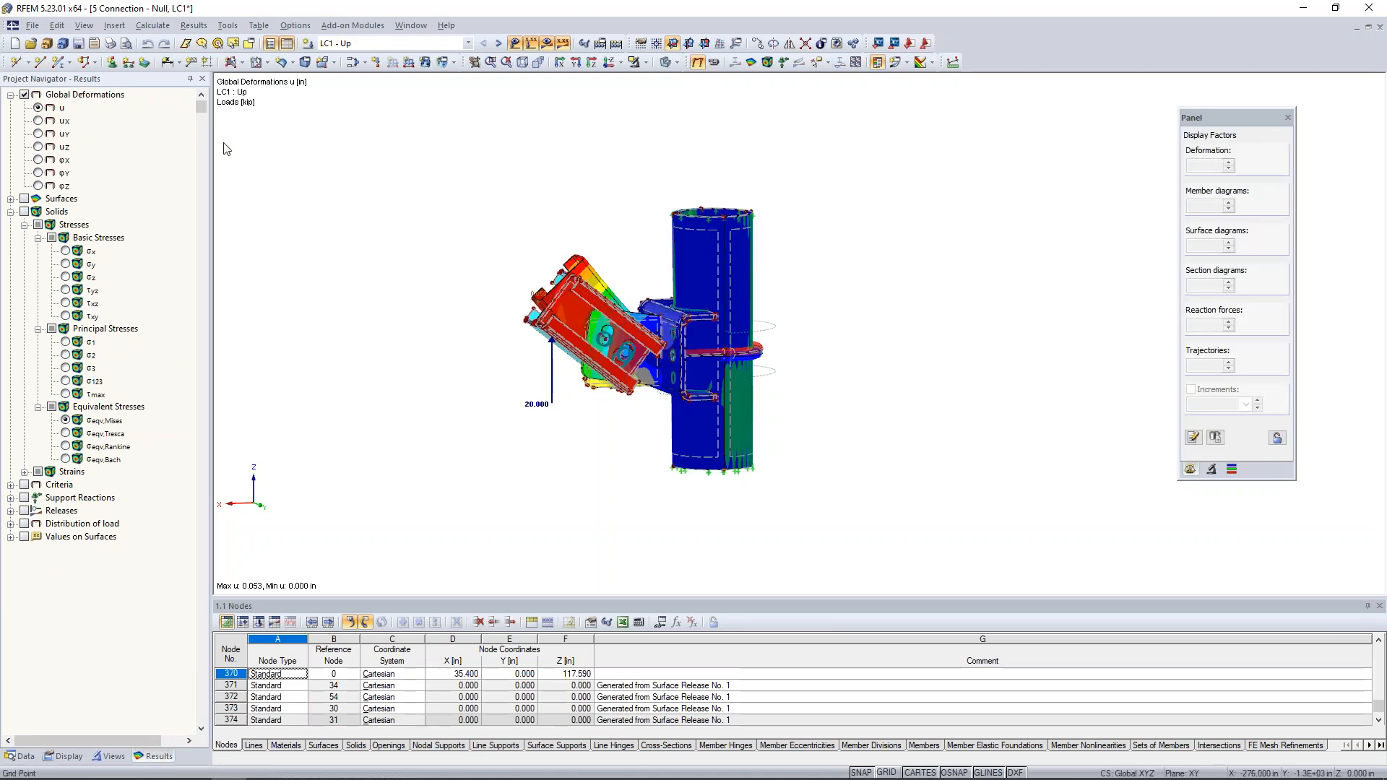
- Turn off the display of all model objects and animate the LC1 deformations of the connection
{"action": "left_click", "coordinate": [72, 756]}
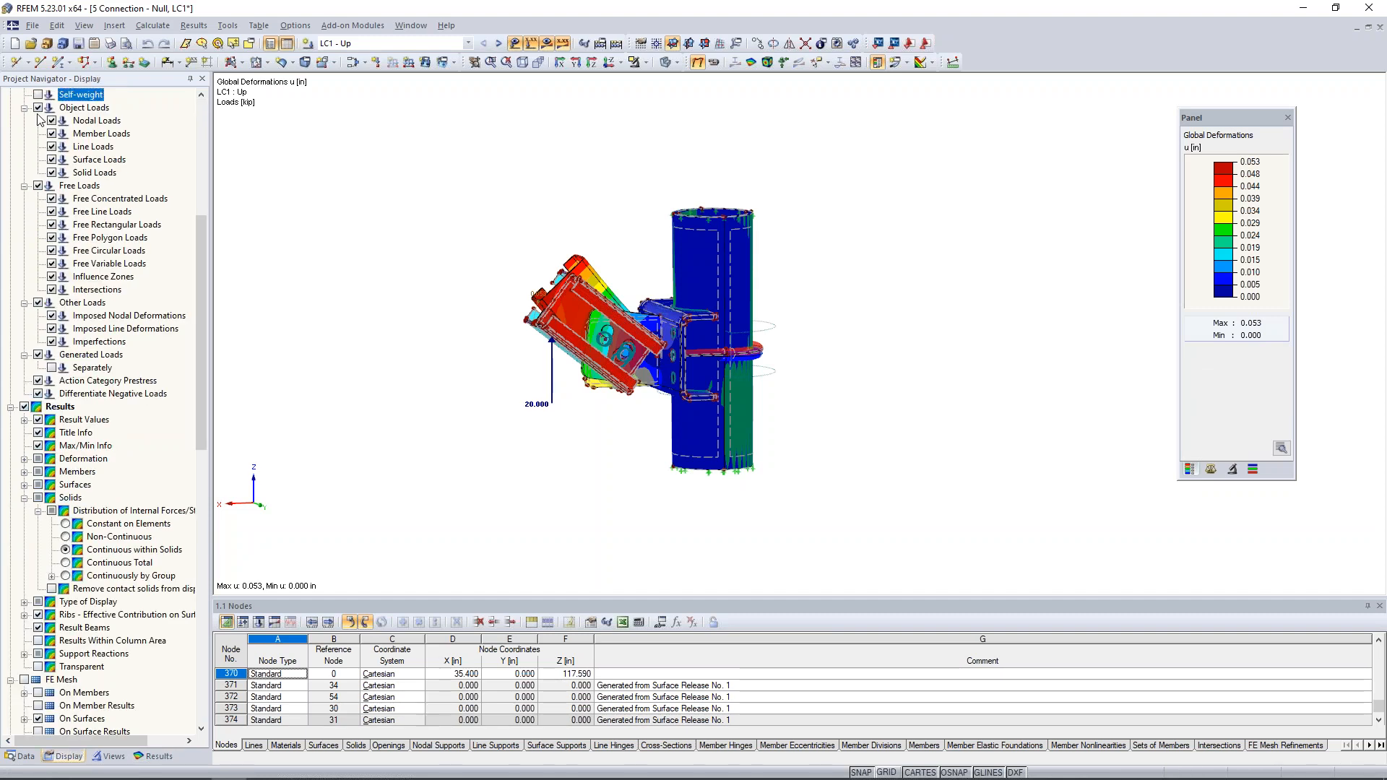
{"action": "scroll", "coordinate": [40, 119], "scroll_direction": "up", "scroll_amount": 8}
{"action": "left_click", "coordinate": [25, 94]}
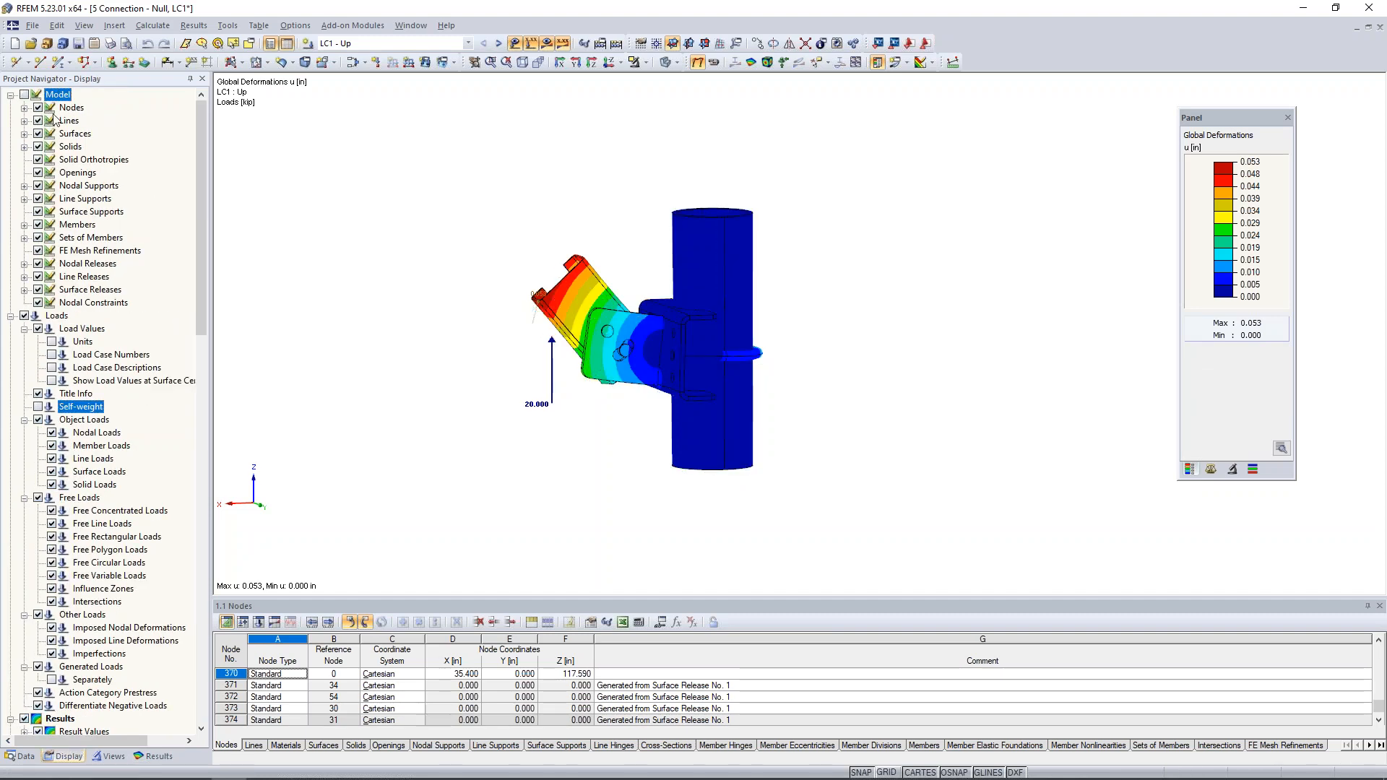
{"action": "middle_click_drag", "start_coordinate": [567, 356], "coordinate": [552, 384], "text": "ctrl"}
{"action": "scroll", "coordinate": [553, 384], "scroll_direction": "up", "scroll_amount": 3}
{"action": "scroll", "coordinate": [552, 385], "scroll_direction": "up", "scroll_amount": 1}
{"action": "left_click", "coordinate": [714, 62]}
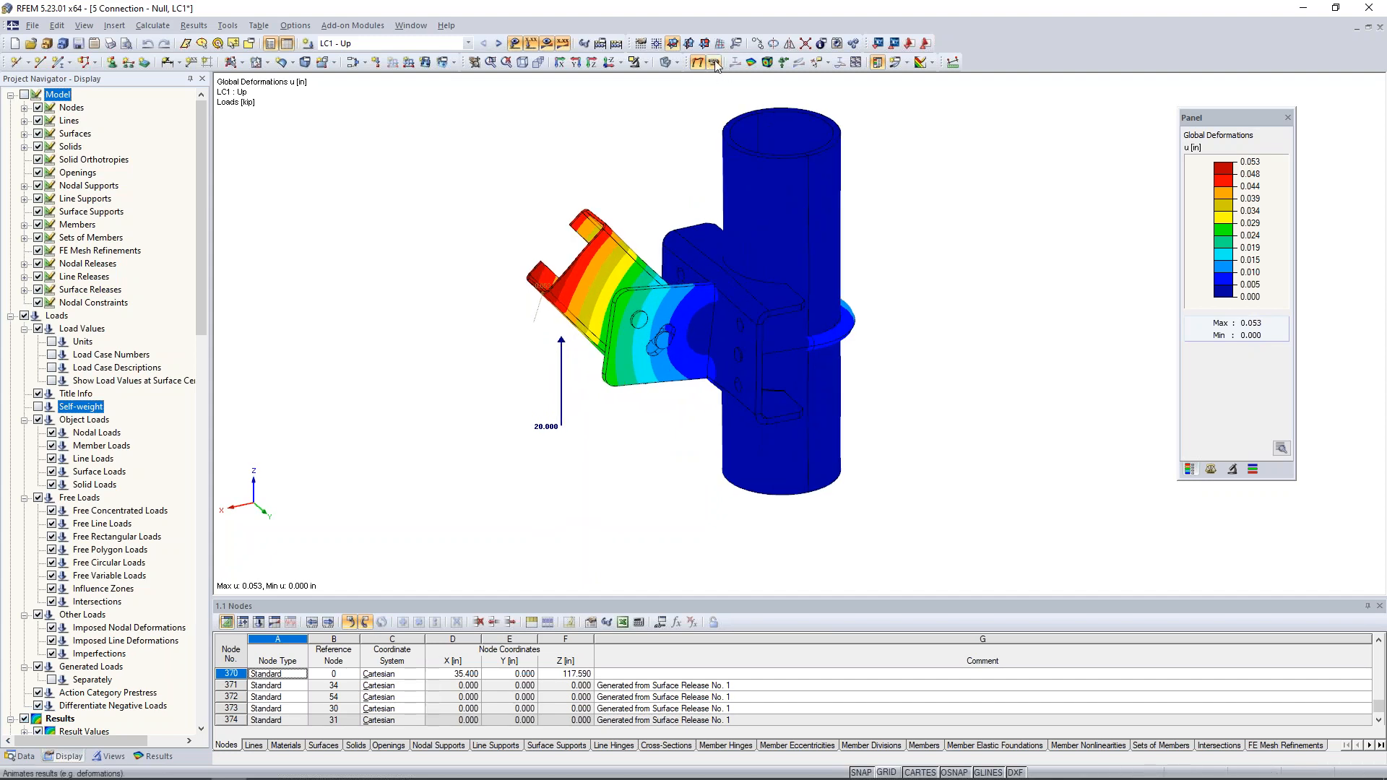
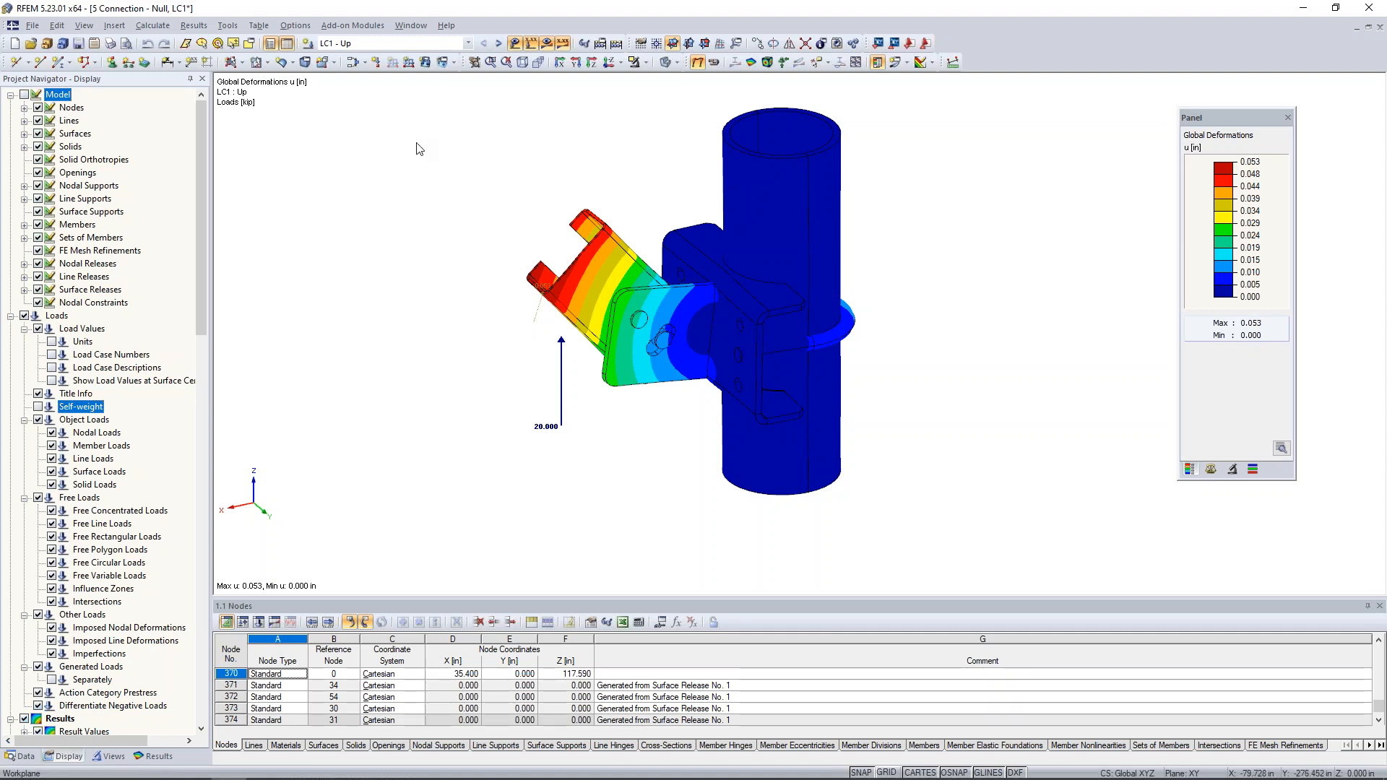
- Switch to the model 6 Webinar - Foil cushion and display its model data tree
{"action": "left_click", "coordinate": [411, 25]}
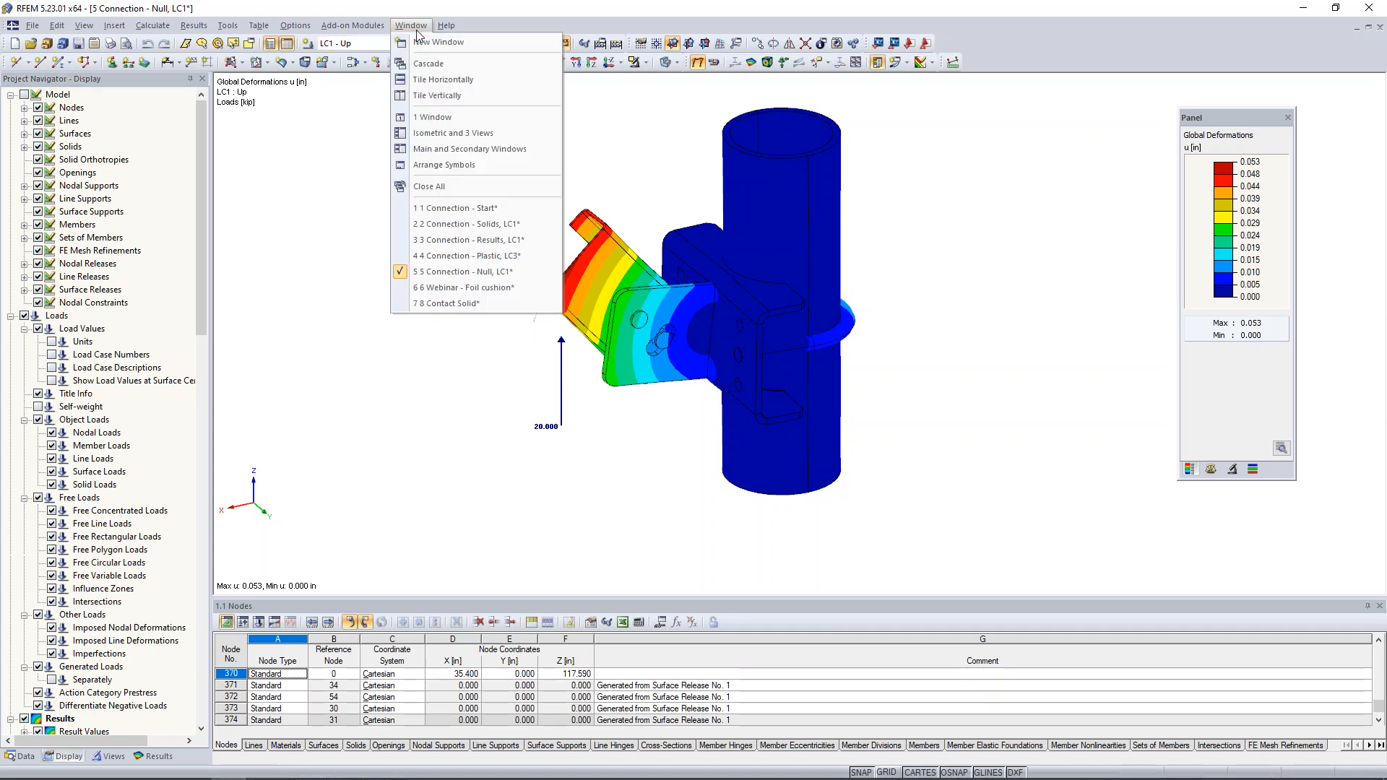
{"action": "left_click", "coordinate": [439, 287]}
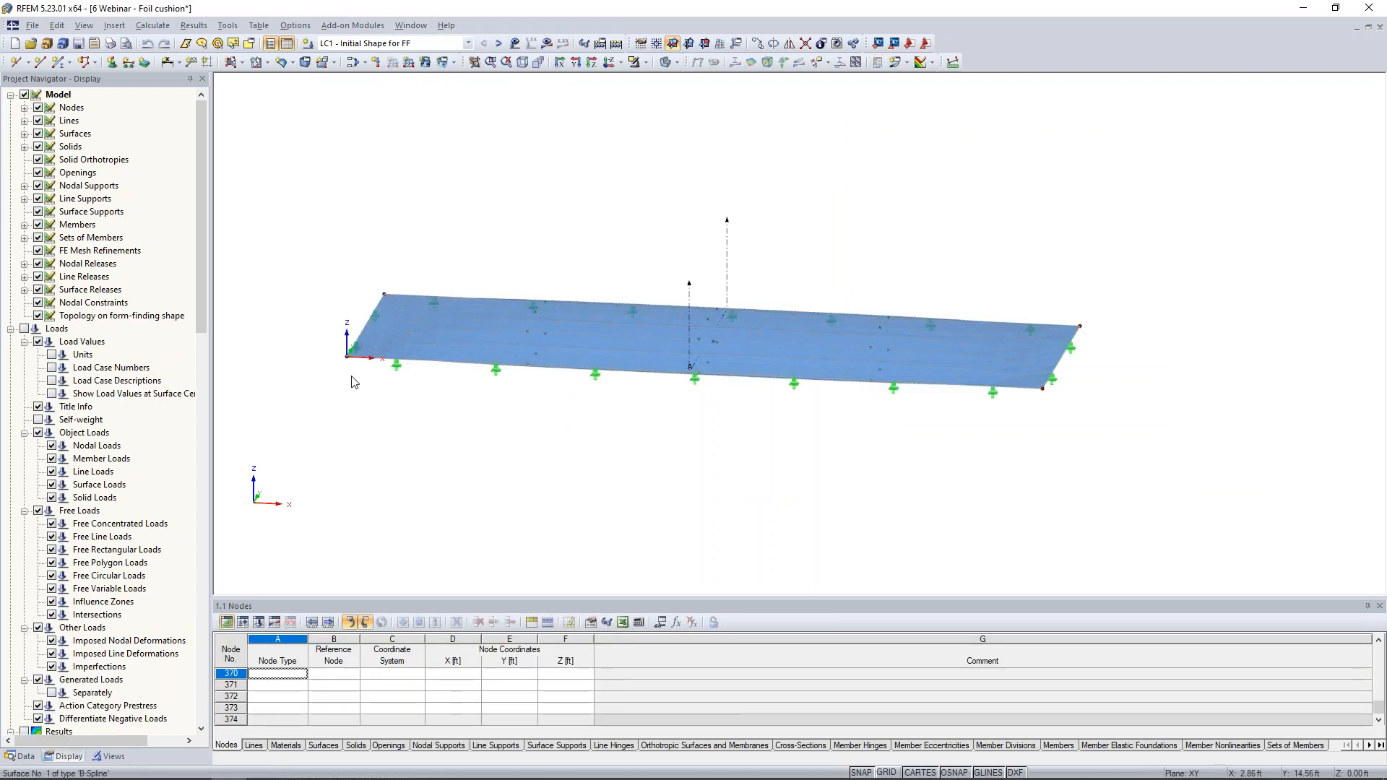
{"action": "left_click", "coordinate": [26, 757]}
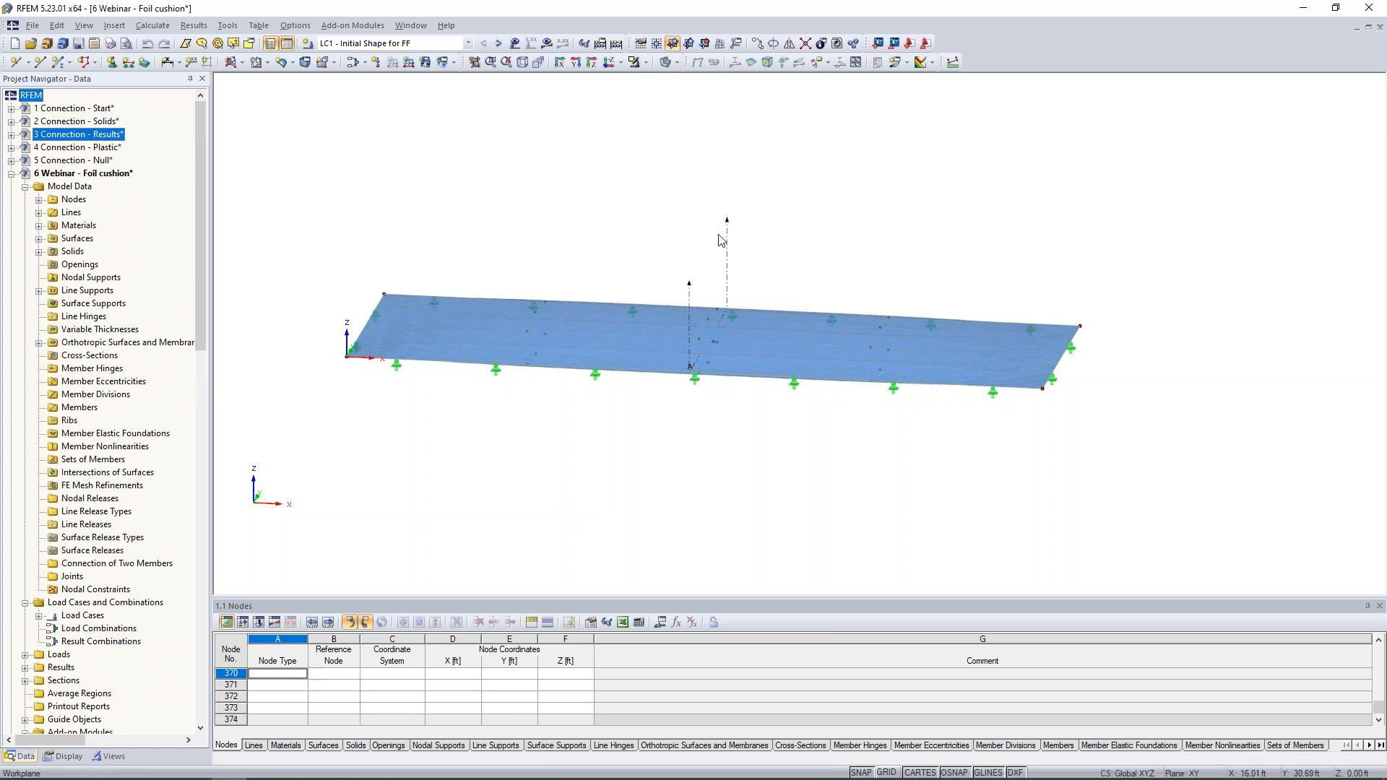
- Examine the foil cushion's curved surfaces and the line supports along its edges from several viewpoints
{"action": "middle_click_drag", "start_coordinate": [607, 282], "coordinate": [582, 210], "text": "ctrl"}
{"action": "scroll", "coordinate": [583, 212], "scroll_direction": "down", "scroll_amount": 1}
{"action": "scroll", "coordinate": [618, 291], "scroll_direction": "up", "scroll_amount": 4}
{"action": "middle_click_drag", "start_coordinate": [639, 268], "coordinate": [603, 269], "text": "ctrl"}
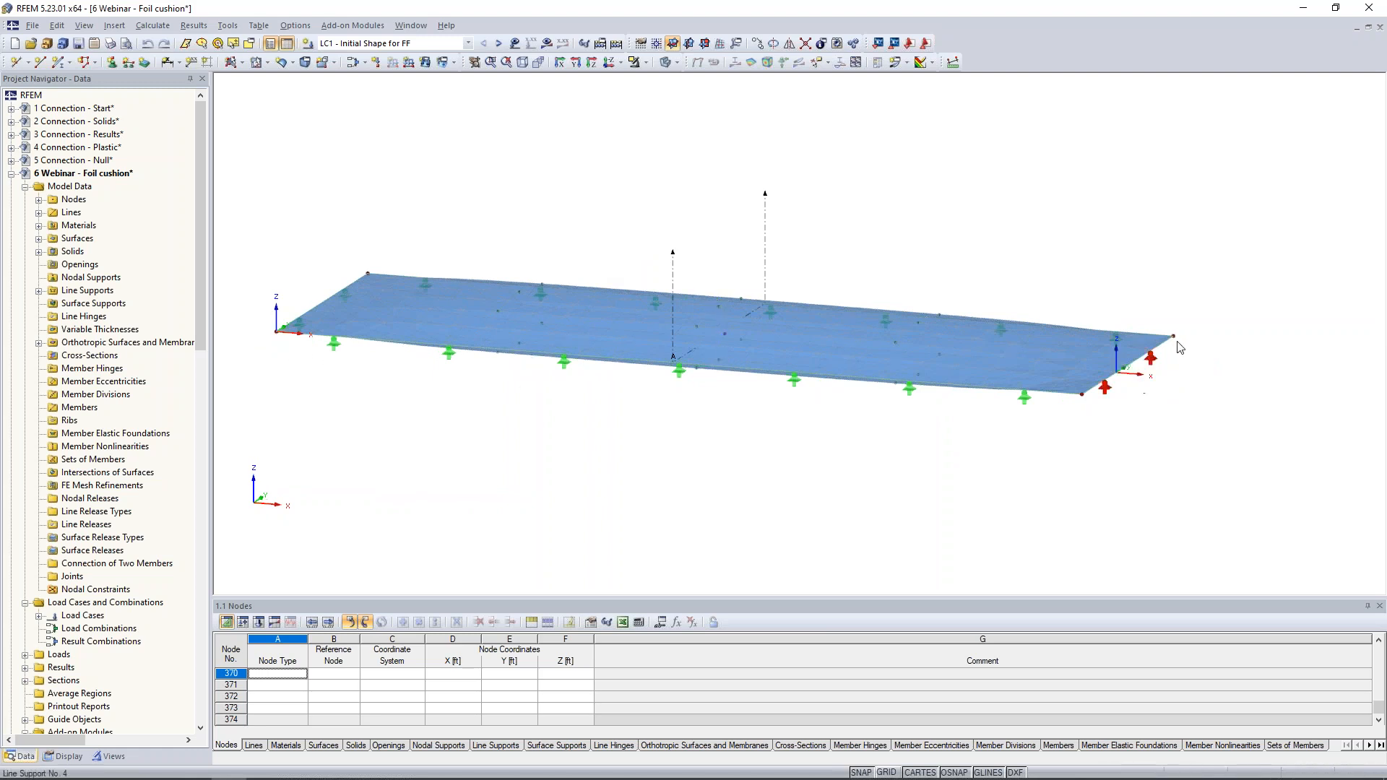
{"action": "middle_click_drag", "start_coordinate": [576, 457], "coordinate": [720, 436], "text": "ctrl"}
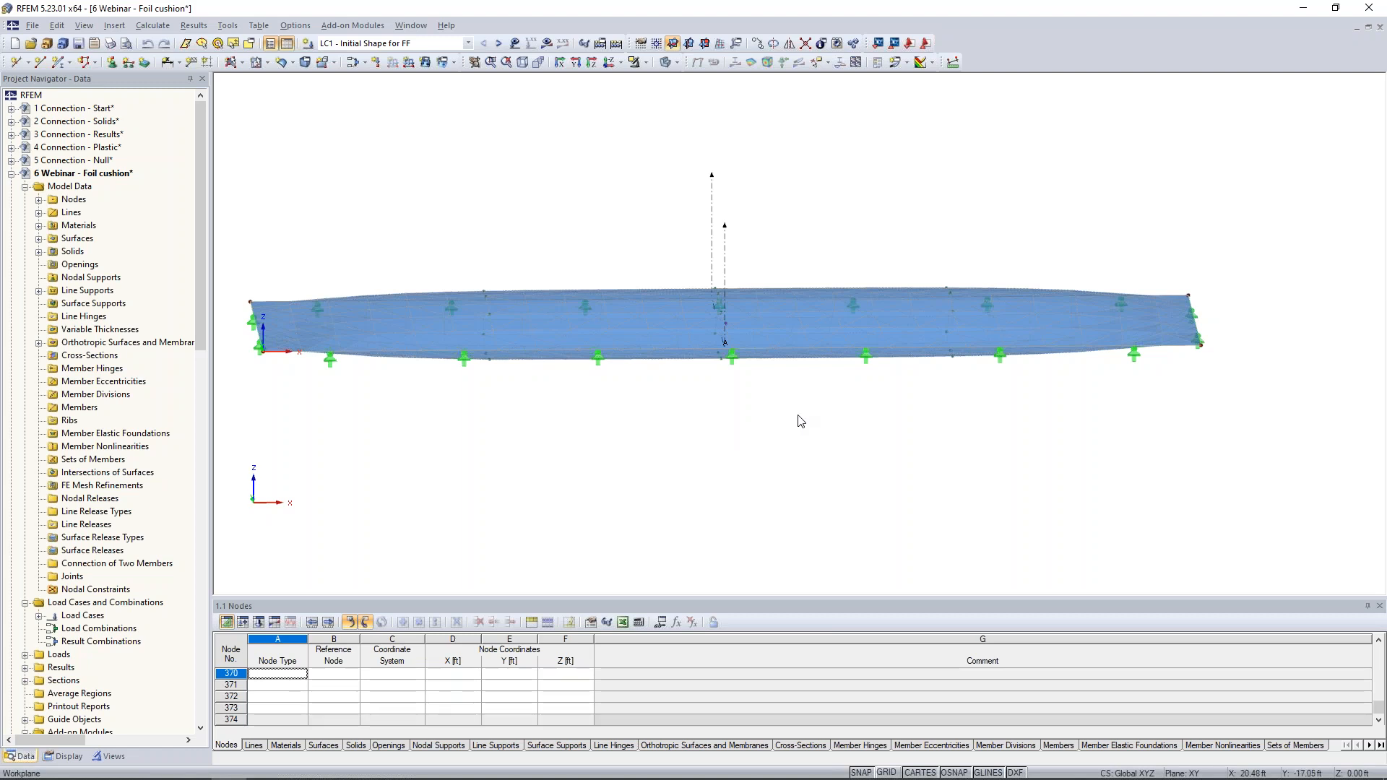
{"action": "middle_click_drag", "start_coordinate": [1053, 432], "coordinate": [986, 470], "text": "ctrl"}
{"action": "scroll", "coordinate": [986, 470], "scroll_direction": "down", "scroll_amount": 1}
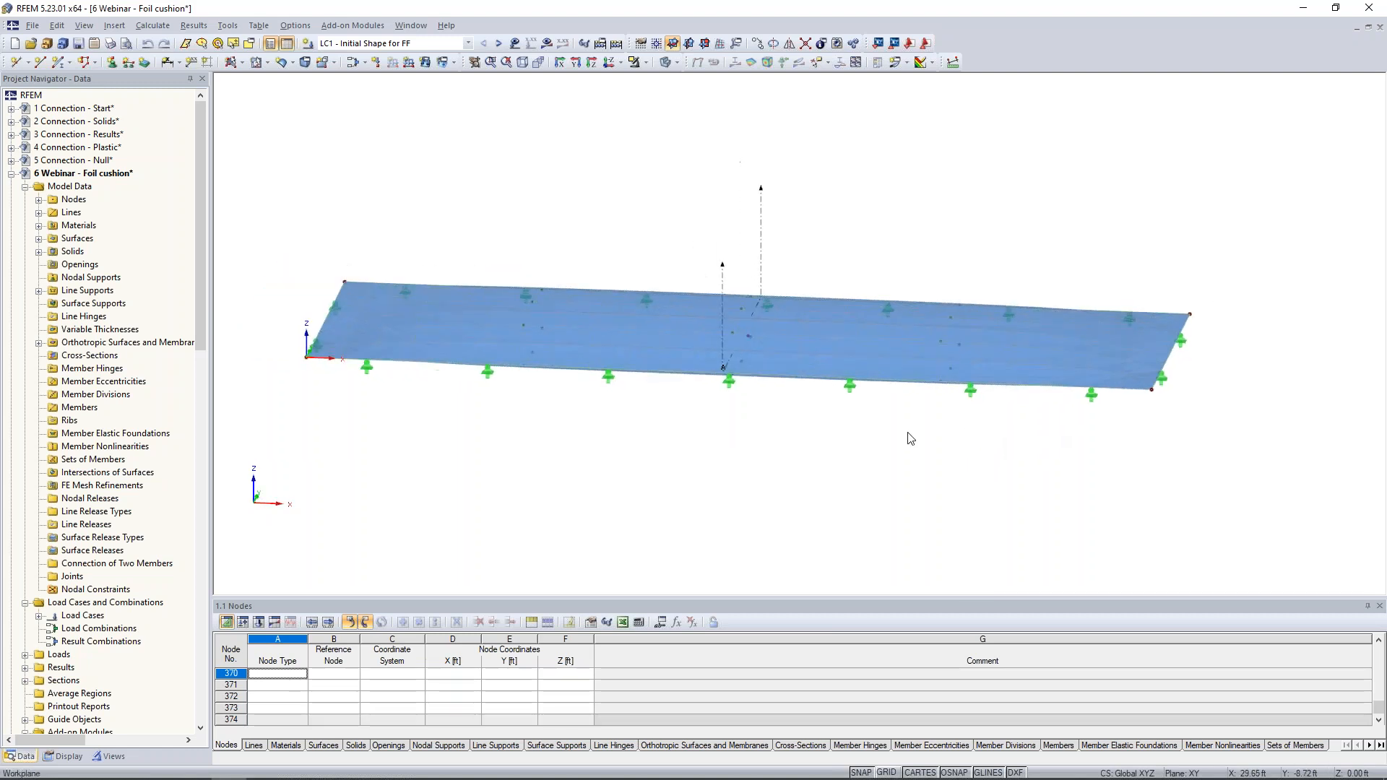
- Review the form-finding prestress settings of surface 1's Membrane - Orthotropic stiffness and close without changes
{"action": "left_click", "coordinate": [558, 349]}
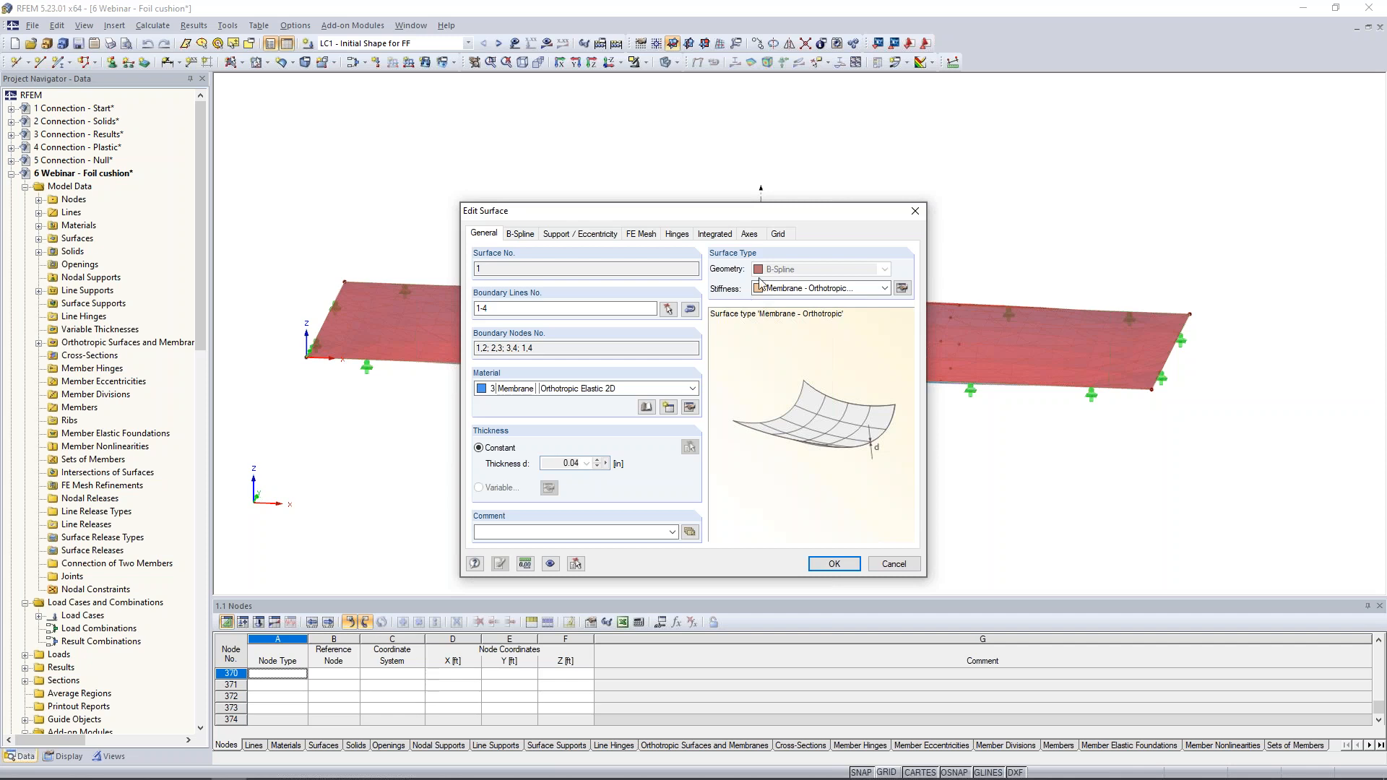
{"action": "left_click", "coordinate": [901, 289]}
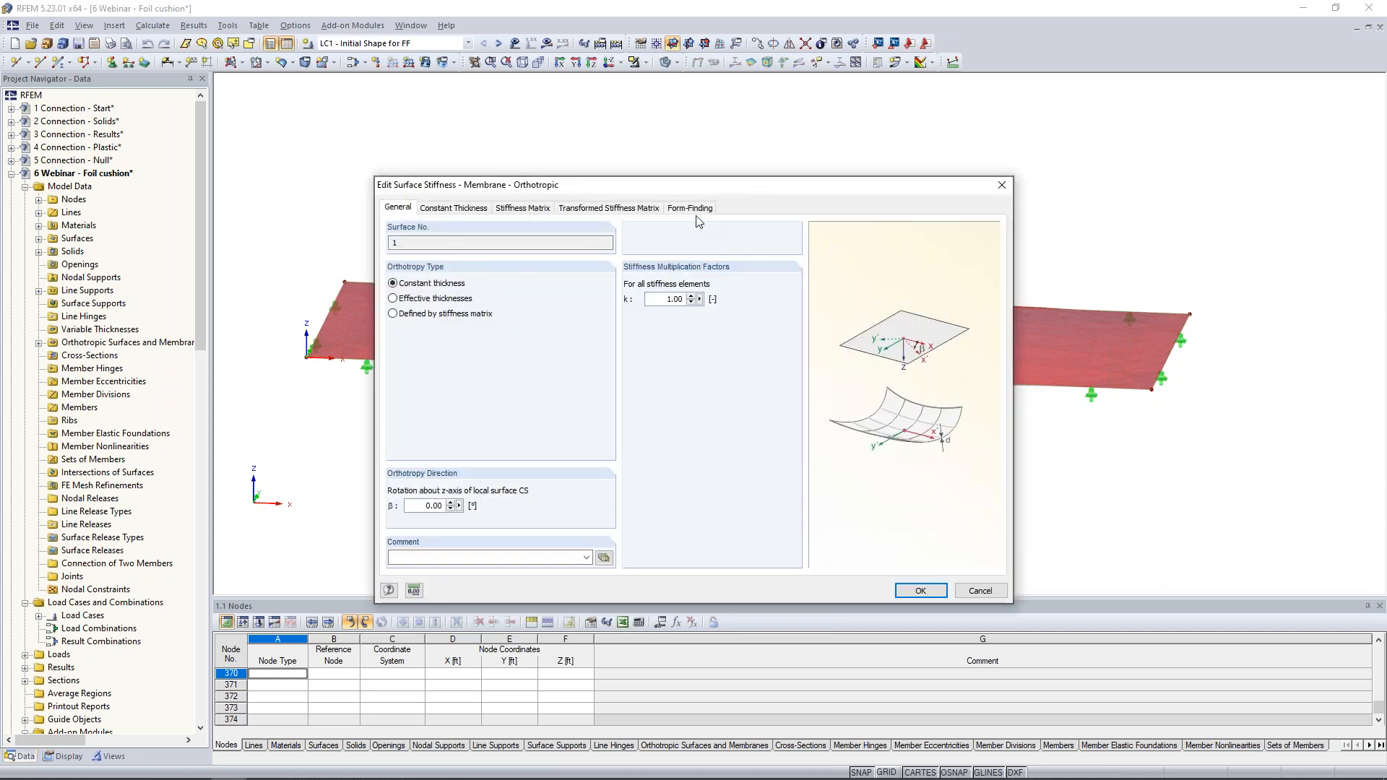
{"action": "left_click", "coordinate": [694, 210]}
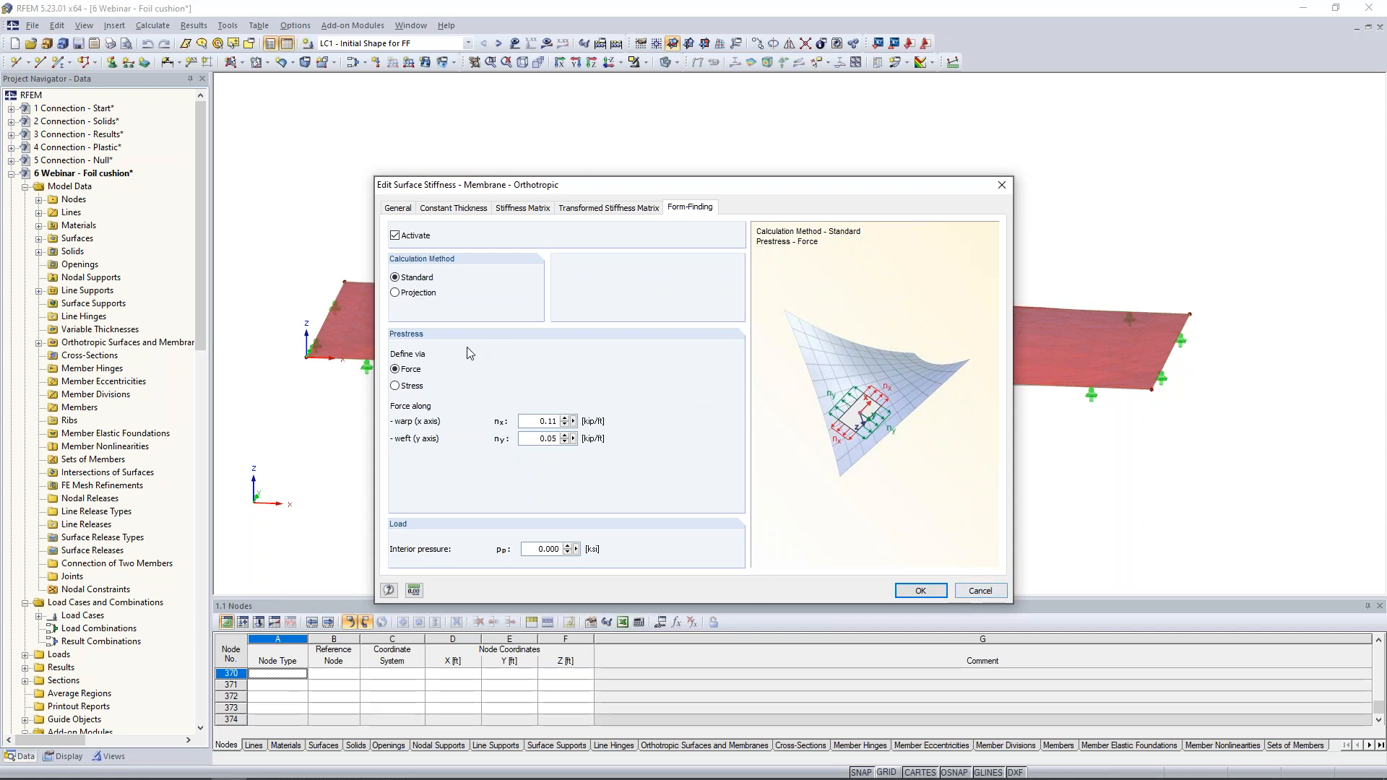
{"action": "left_click", "coordinate": [979, 591]}
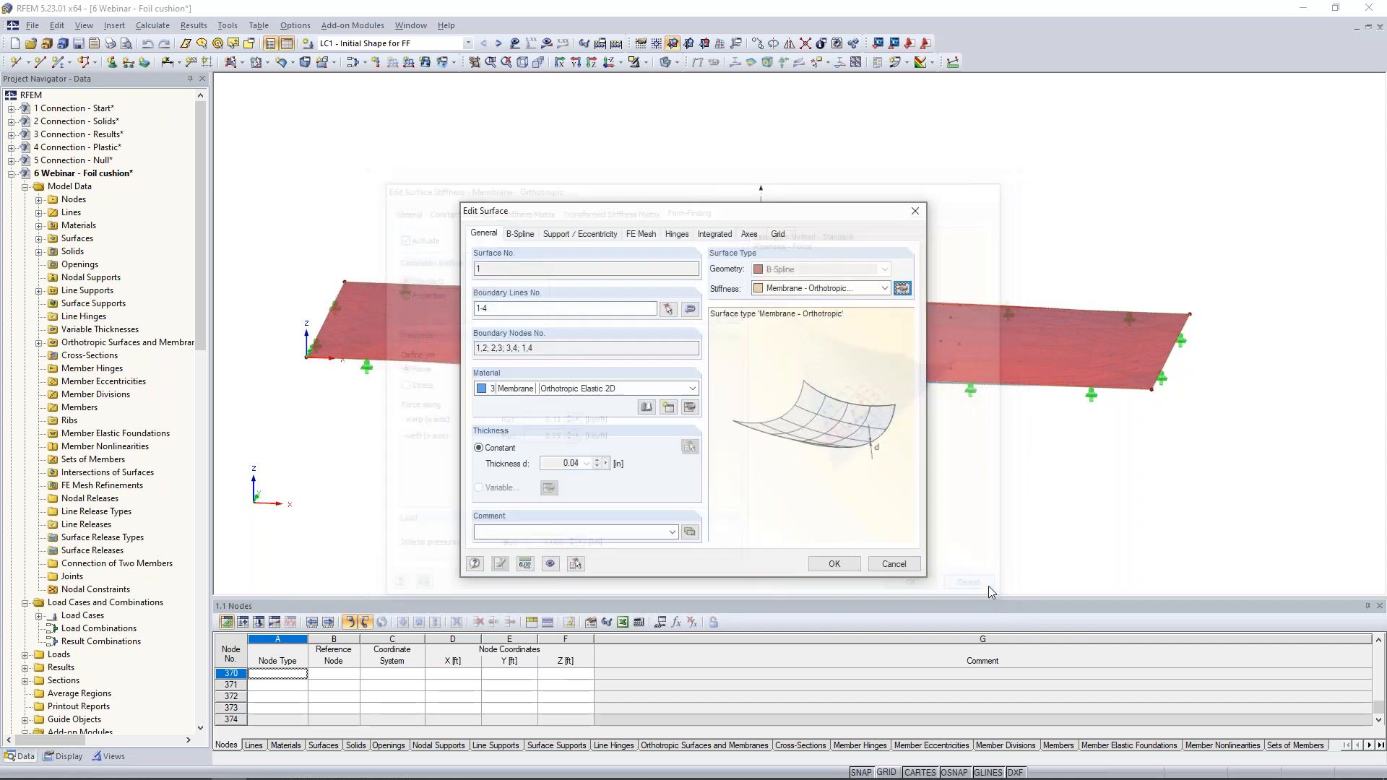
{"action": "left_click", "coordinate": [910, 565]}
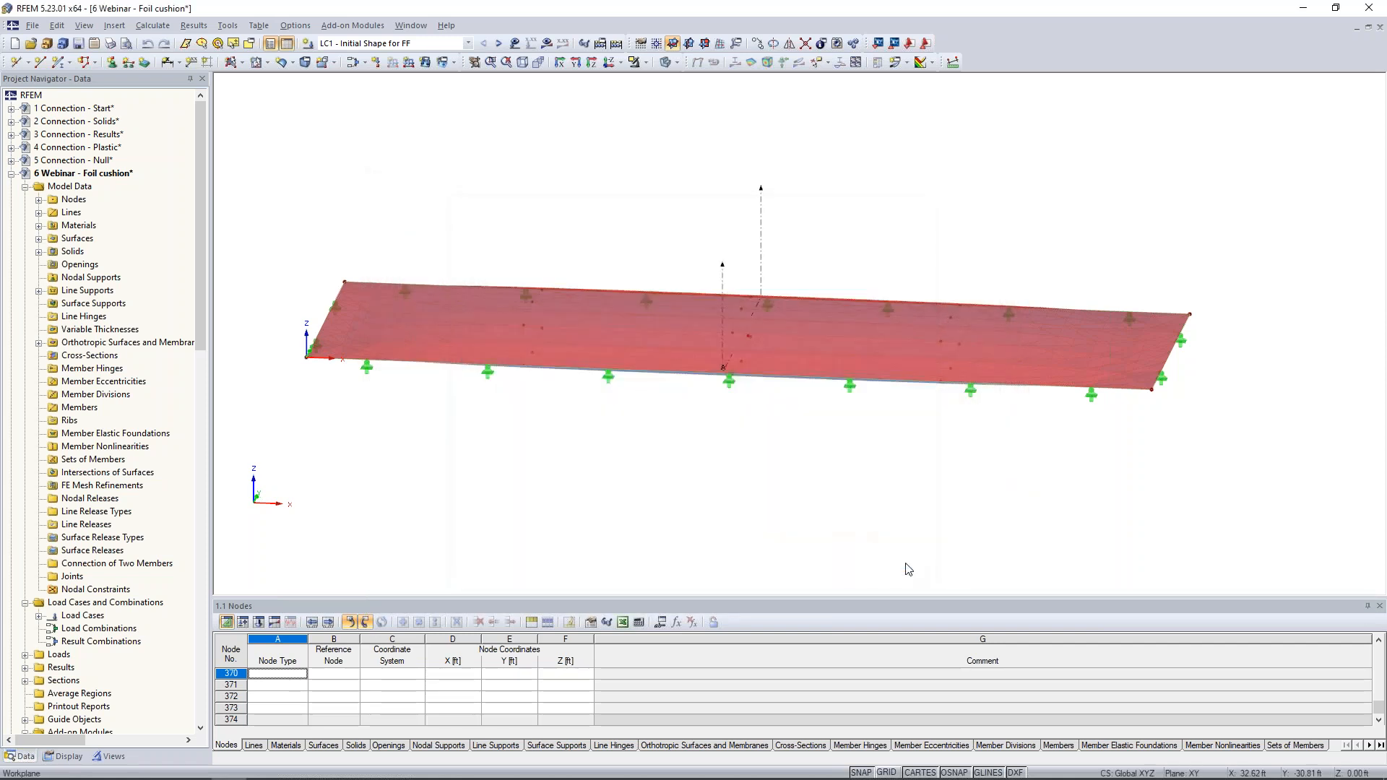
- Check the general properties of surface 2 on the cushion's underside and close them without changes
{"action": "middle_click_drag", "start_coordinate": [823, 512], "coordinate": [889, 298], "text": "ctrl"}
{"action": "double_click", "coordinate": [853, 317]}
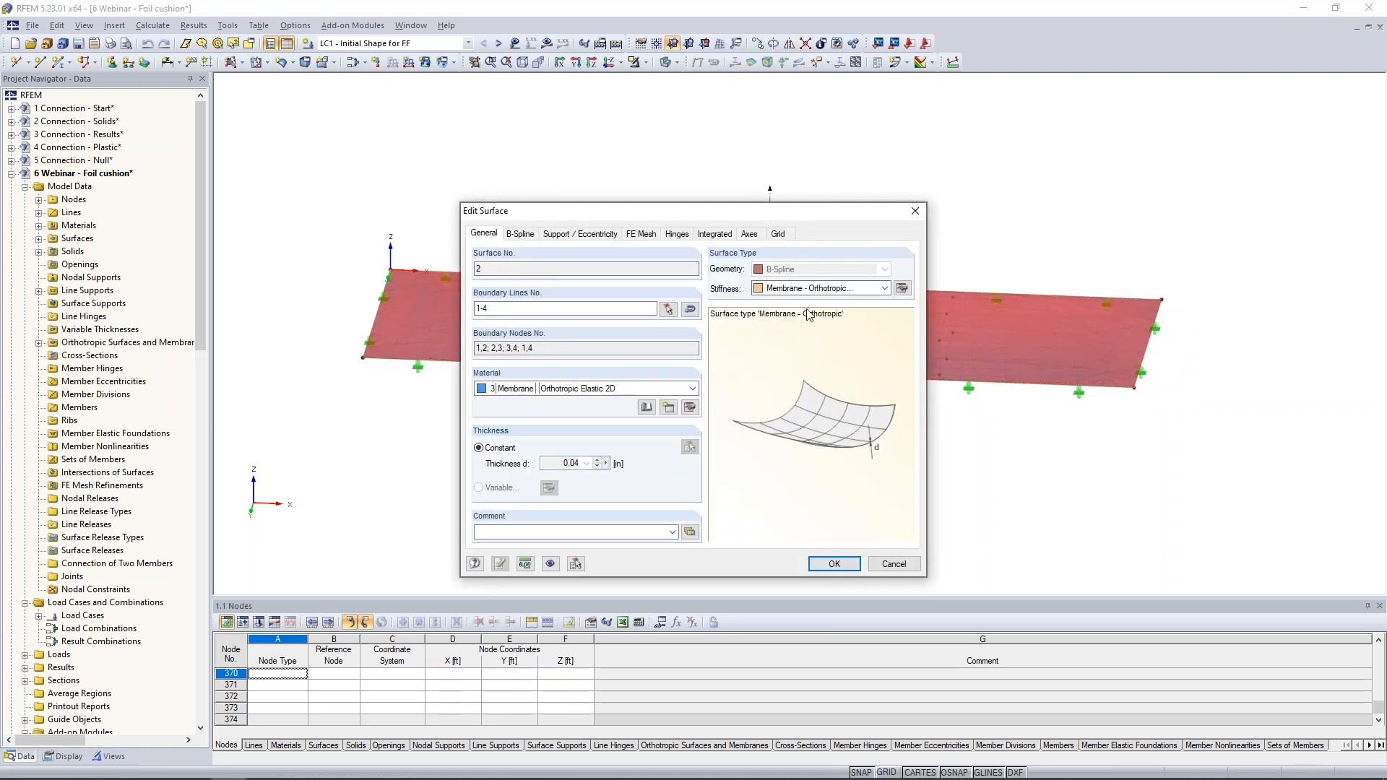
{"action": "left_click", "coordinate": [900, 566]}
{"action": "middle_click_drag", "start_coordinate": [901, 419], "coordinate": [828, 535], "text": "ctrl"}
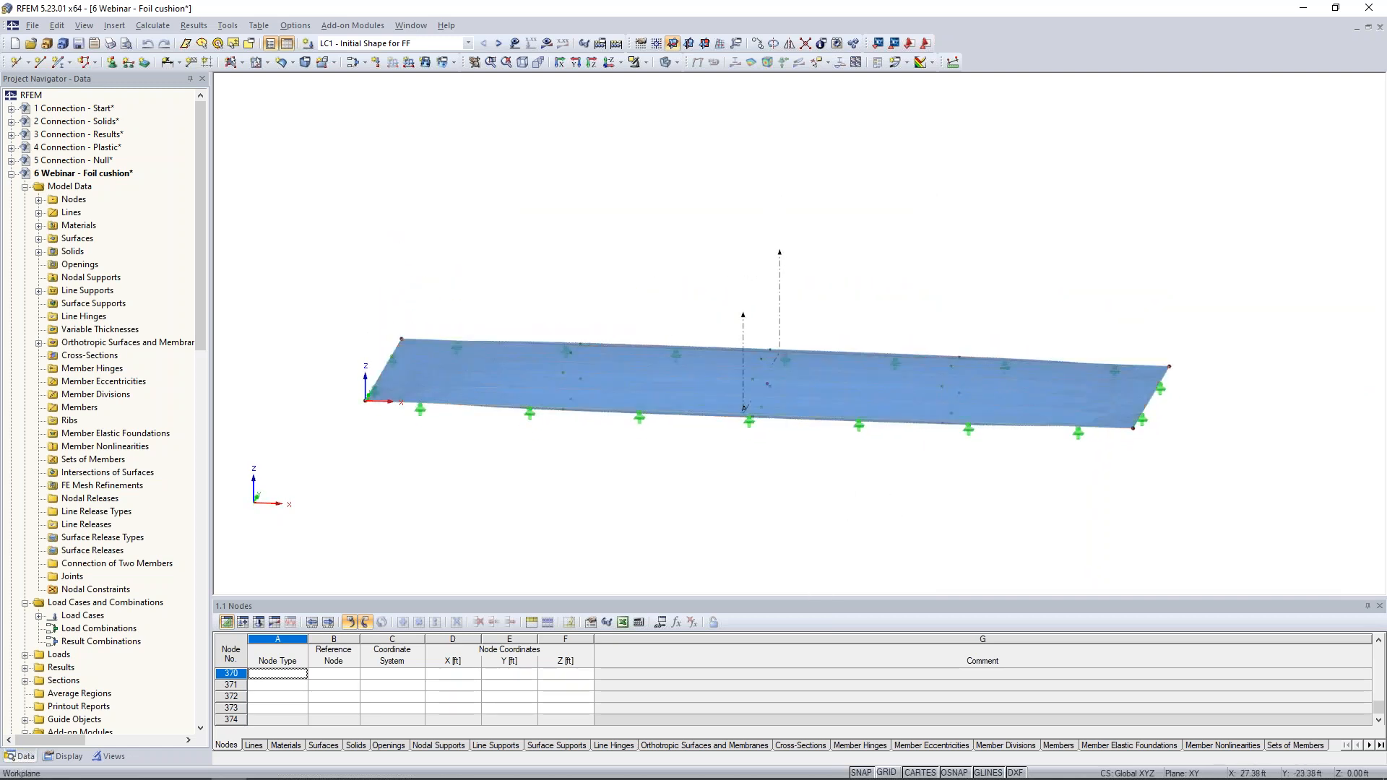
- Open the cushion's gas solid and review the library's gas materials, including the properties of Helium, without changing the assigned material
{"action": "scroll", "coordinate": [758, 441], "scroll_direction": "up", "scroll_amount": 2}
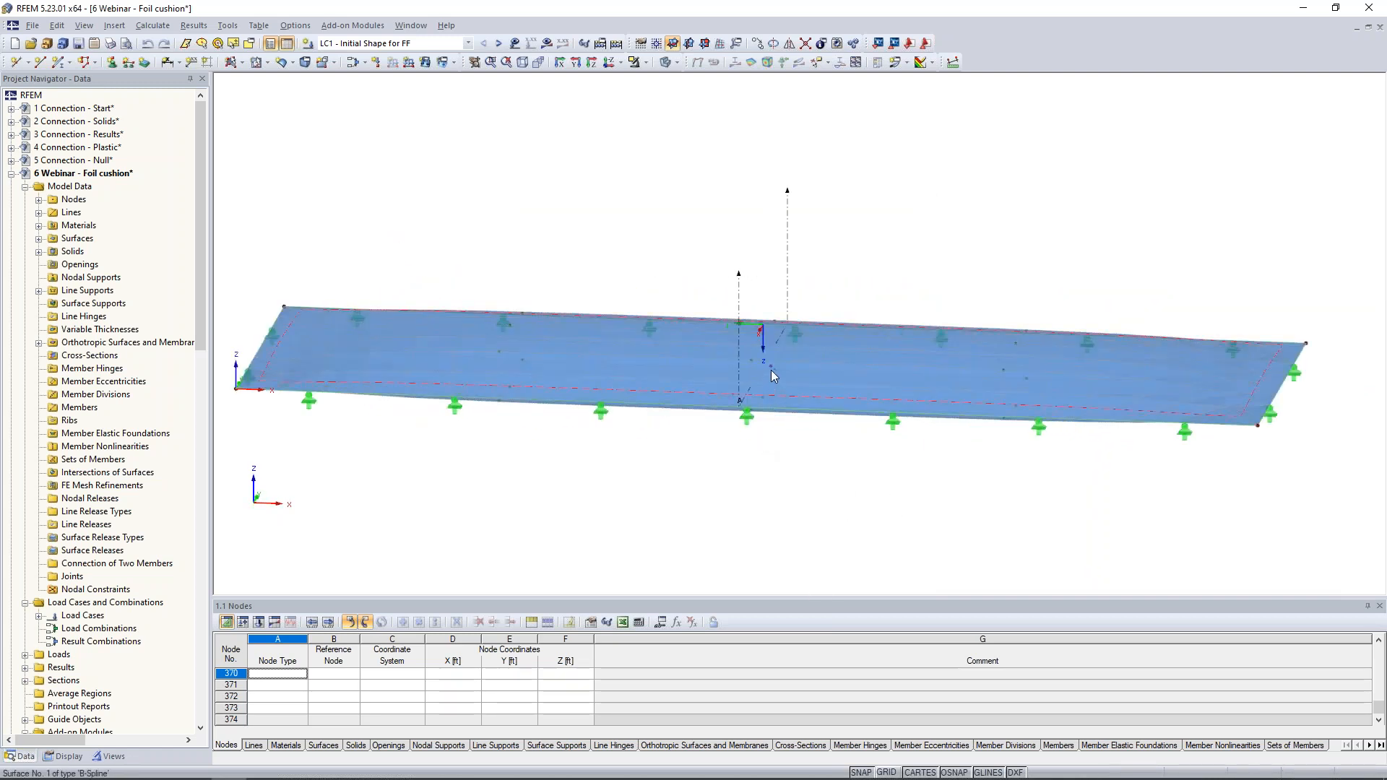
{"action": "double_click", "coordinate": [770, 369]}
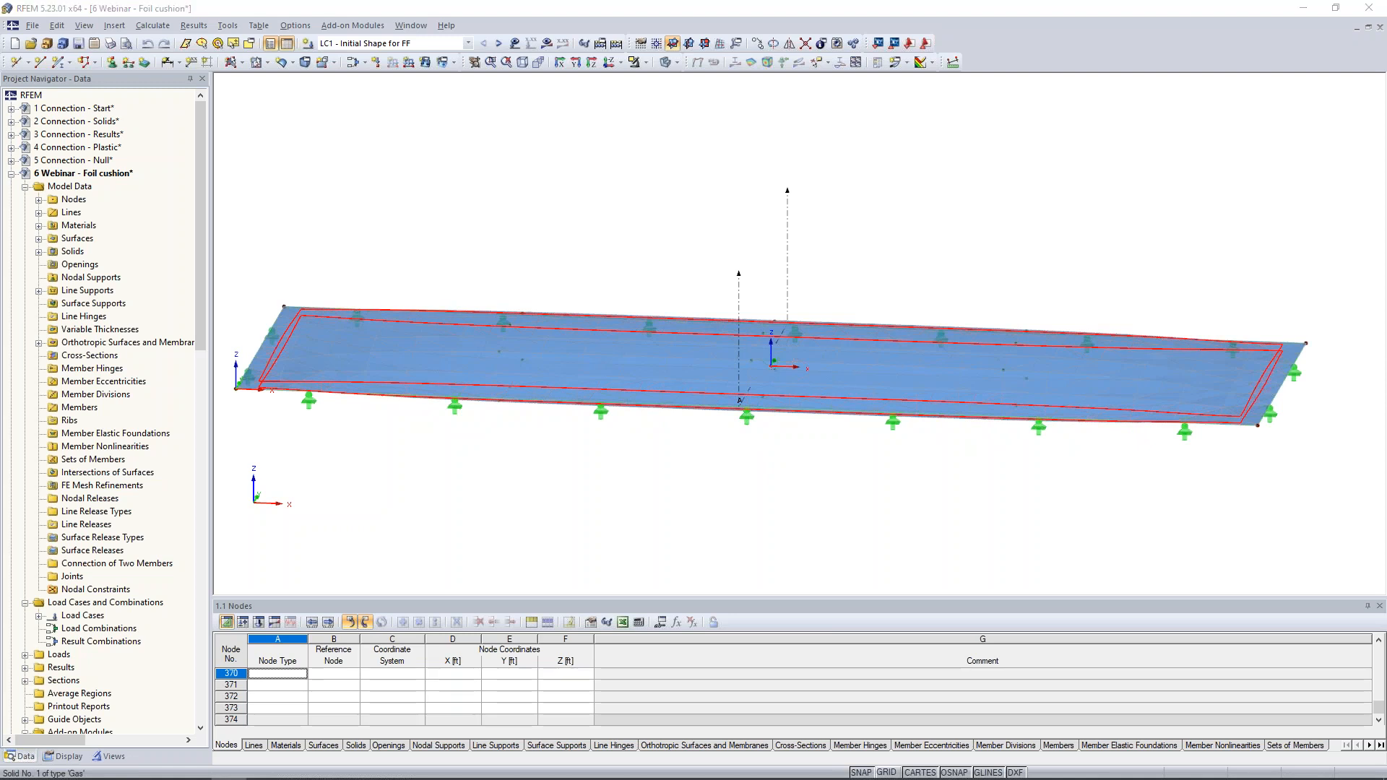
{"action": "left_click", "coordinate": [764, 275]}
{"action": "left_click", "coordinate": [762, 274]}
{"action": "left_click", "coordinate": [750, 294]}
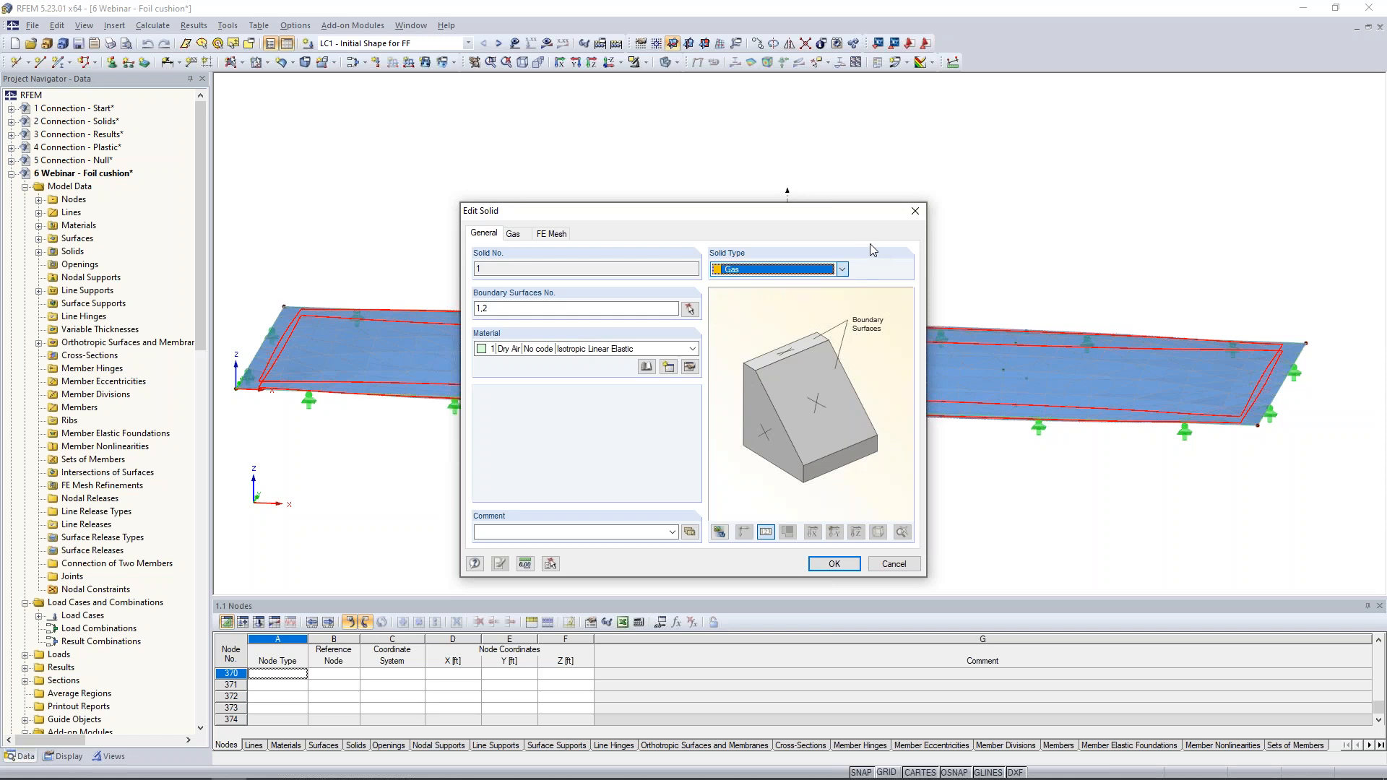
{"action": "left_click", "coordinate": [647, 368]}
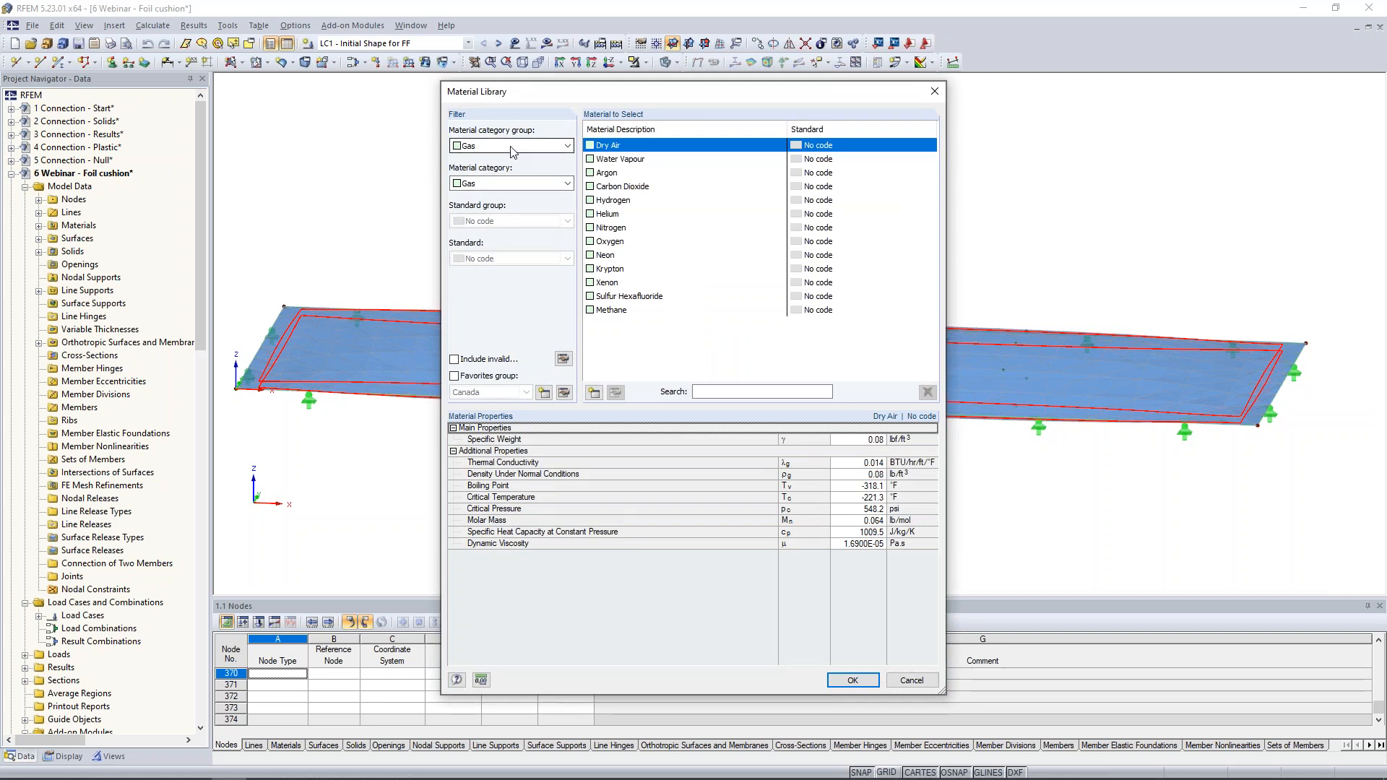
{"action": "left_click", "coordinate": [616, 215]}
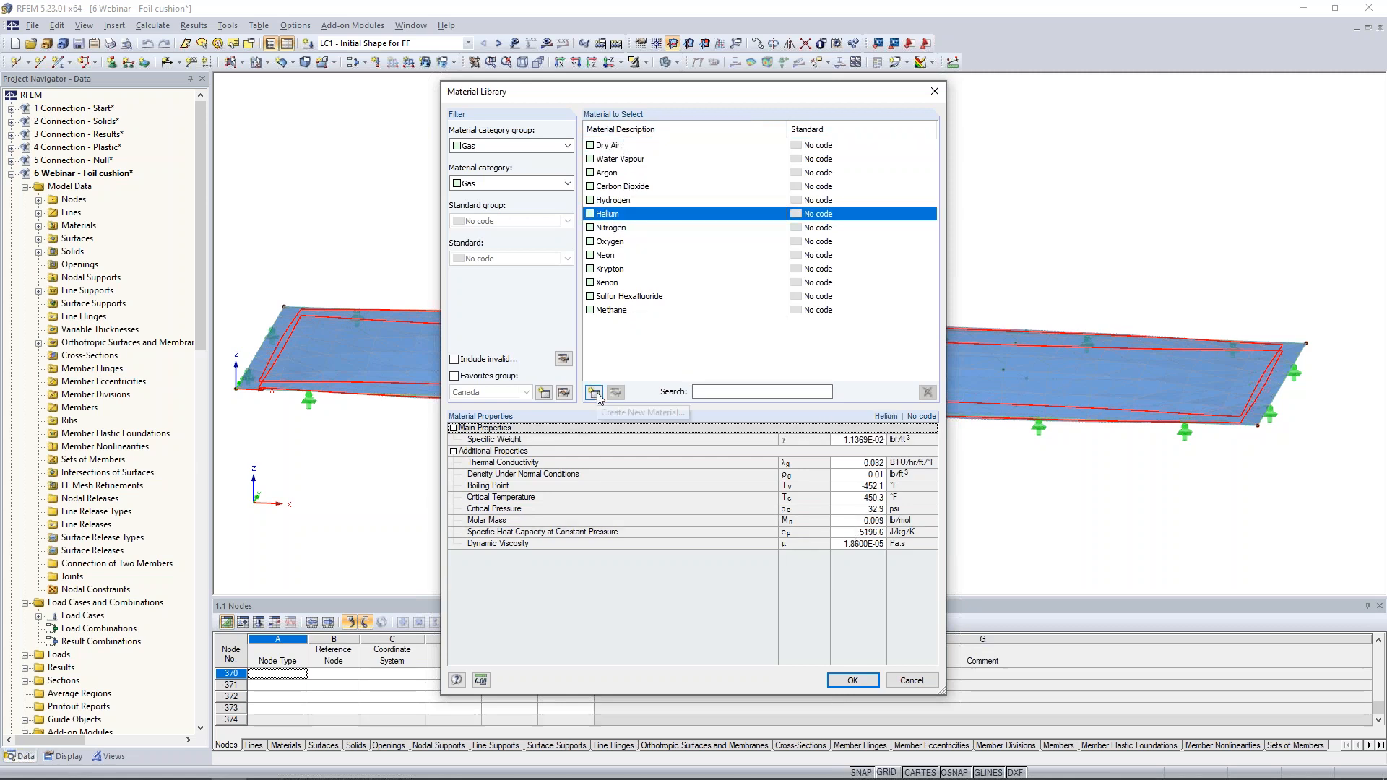
{"action": "left_click", "coordinate": [911, 680]}
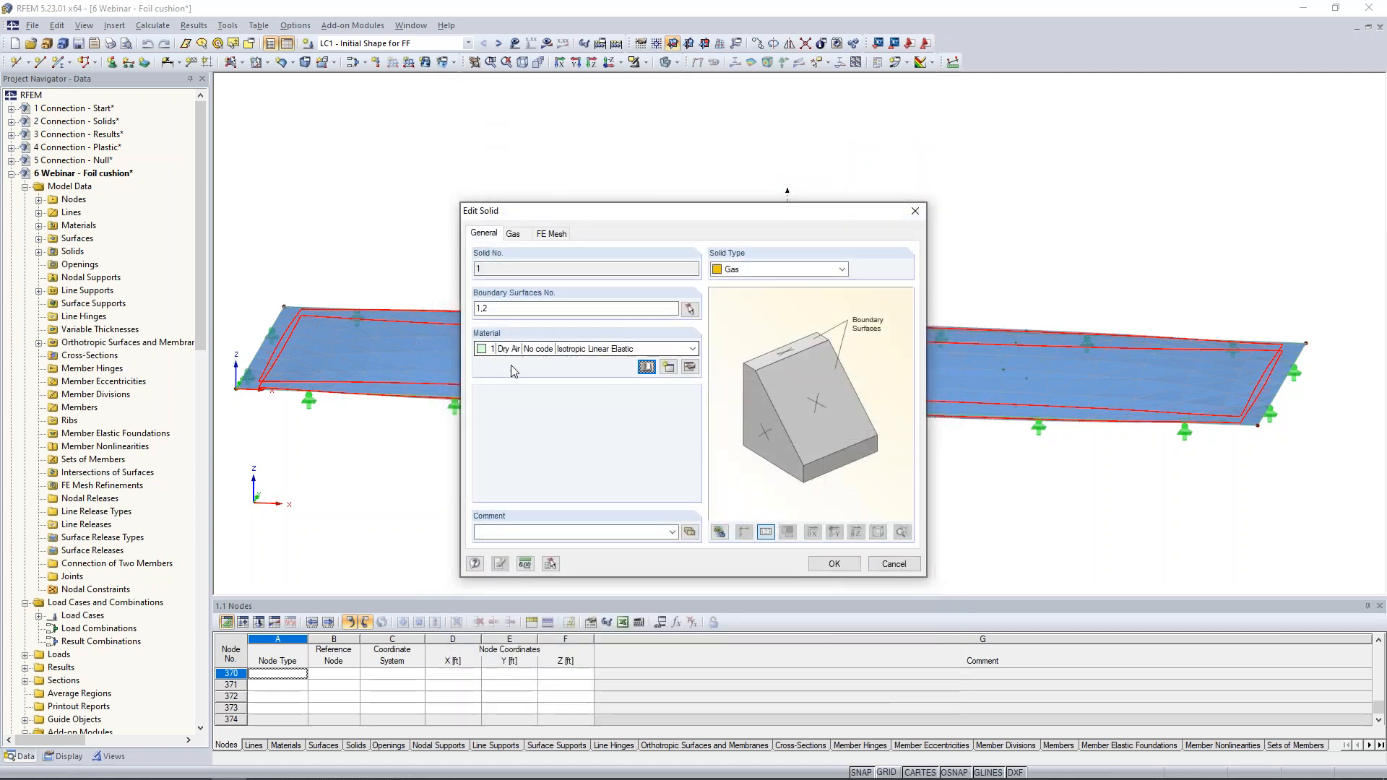
- Review the gas solid's initial pressure and initial temperature parameters and close without changes
{"action": "left_click", "coordinate": [513, 234]}
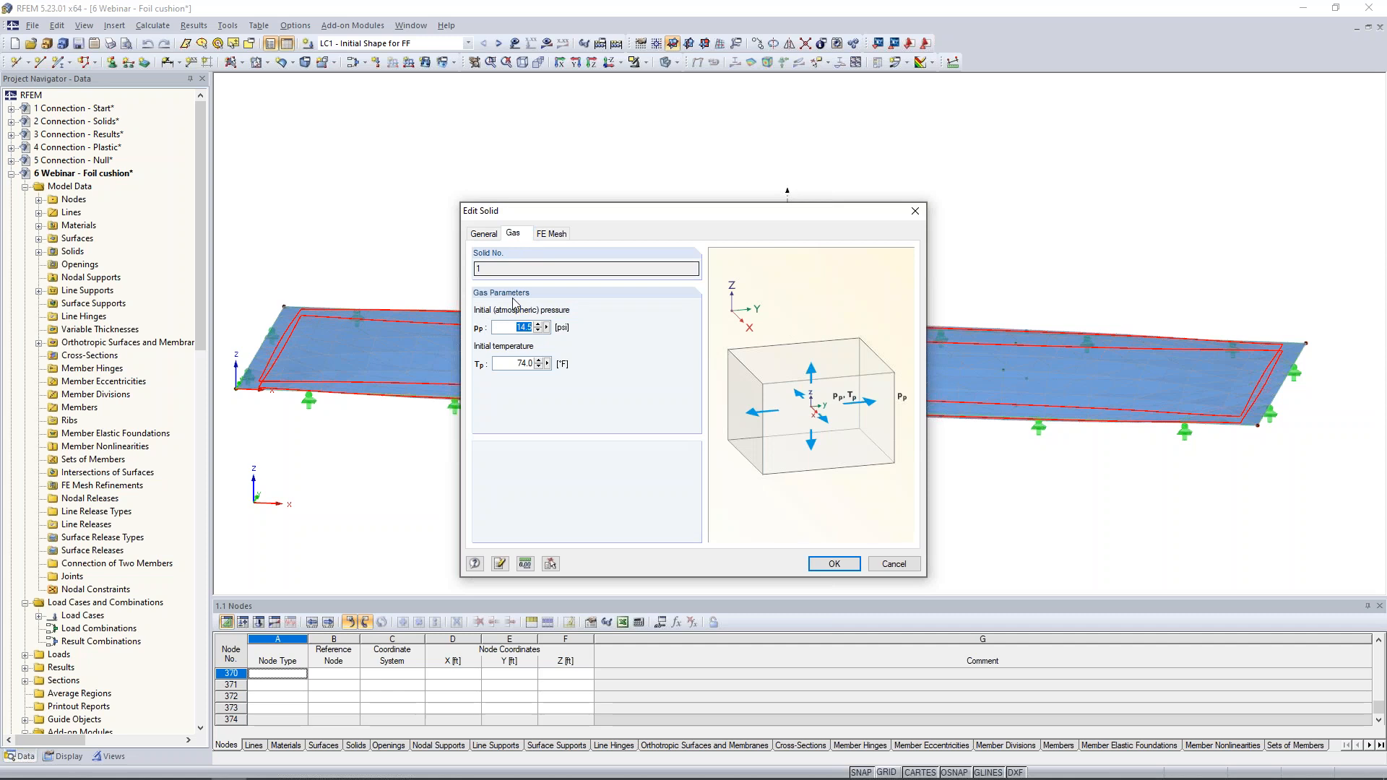
{"action": "left_click", "coordinate": [509, 328]}
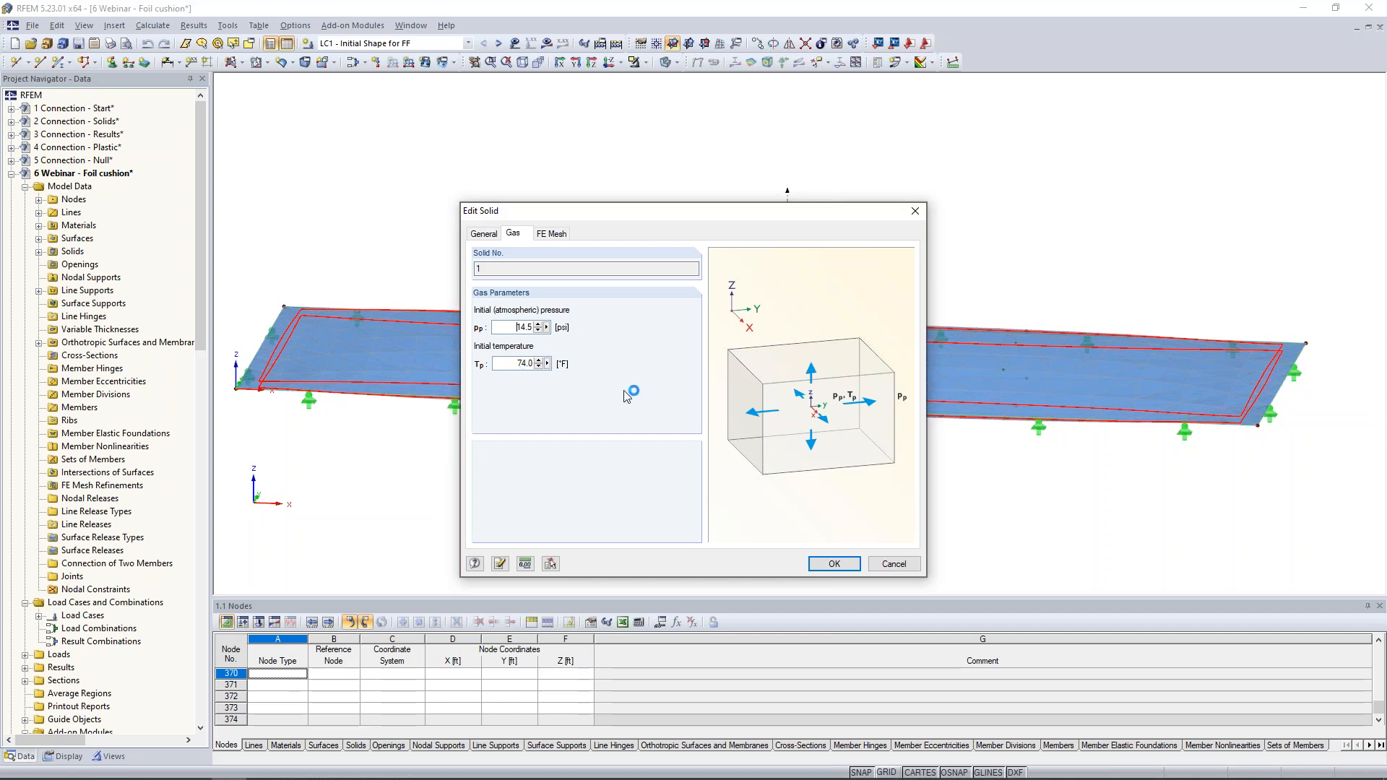
{"action": "left_click", "coordinate": [894, 563]}
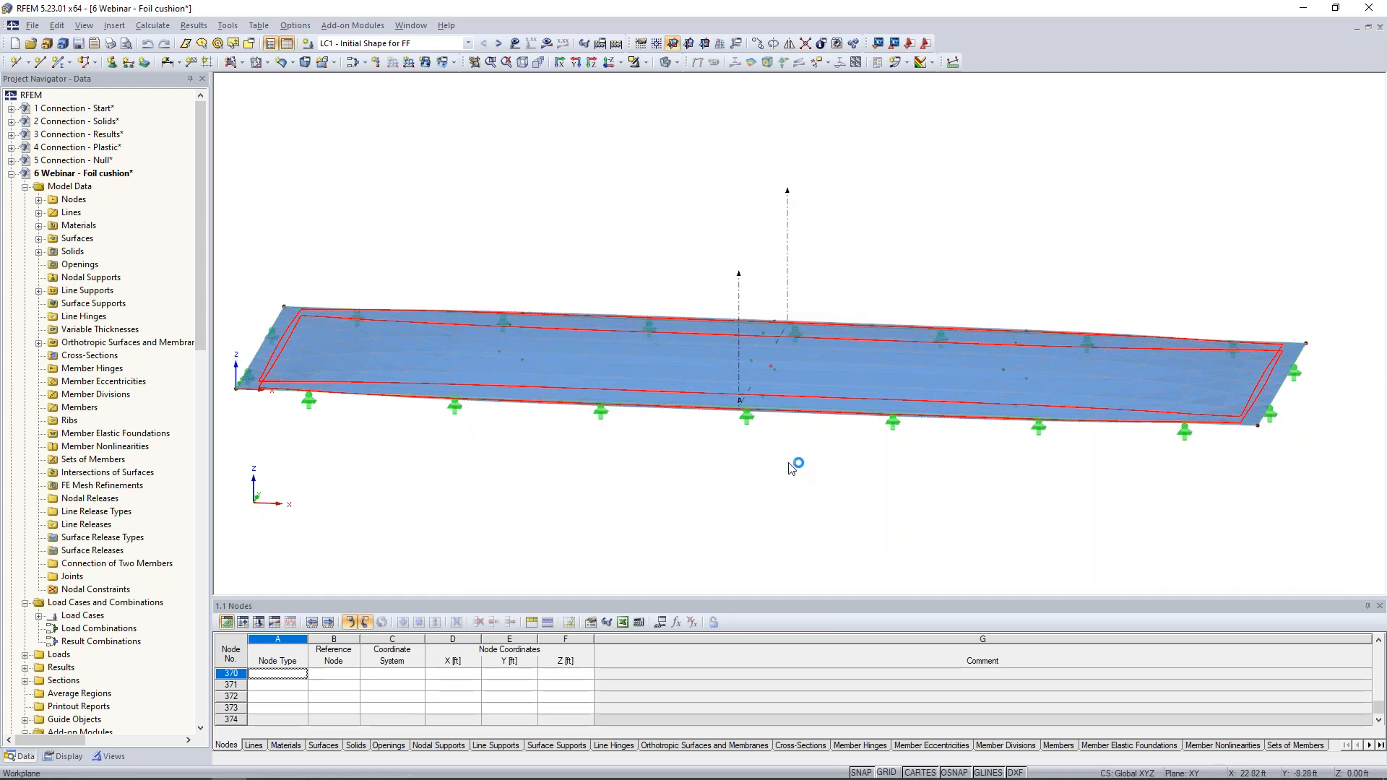
- Display the loads of LC1 - Initial Shape for FF and inspect the existing gas solid load's behaviour and magnitude
{"action": "scroll", "coordinate": [798, 465], "scroll_direction": "down", "scroll_amount": 2}
{"action": "middle_click_drag", "start_coordinate": [797, 468], "coordinate": [792, 486], "text": "ctrl"}
{"action": "middle_click_drag", "start_coordinate": [792, 486], "coordinate": [734, 468]}
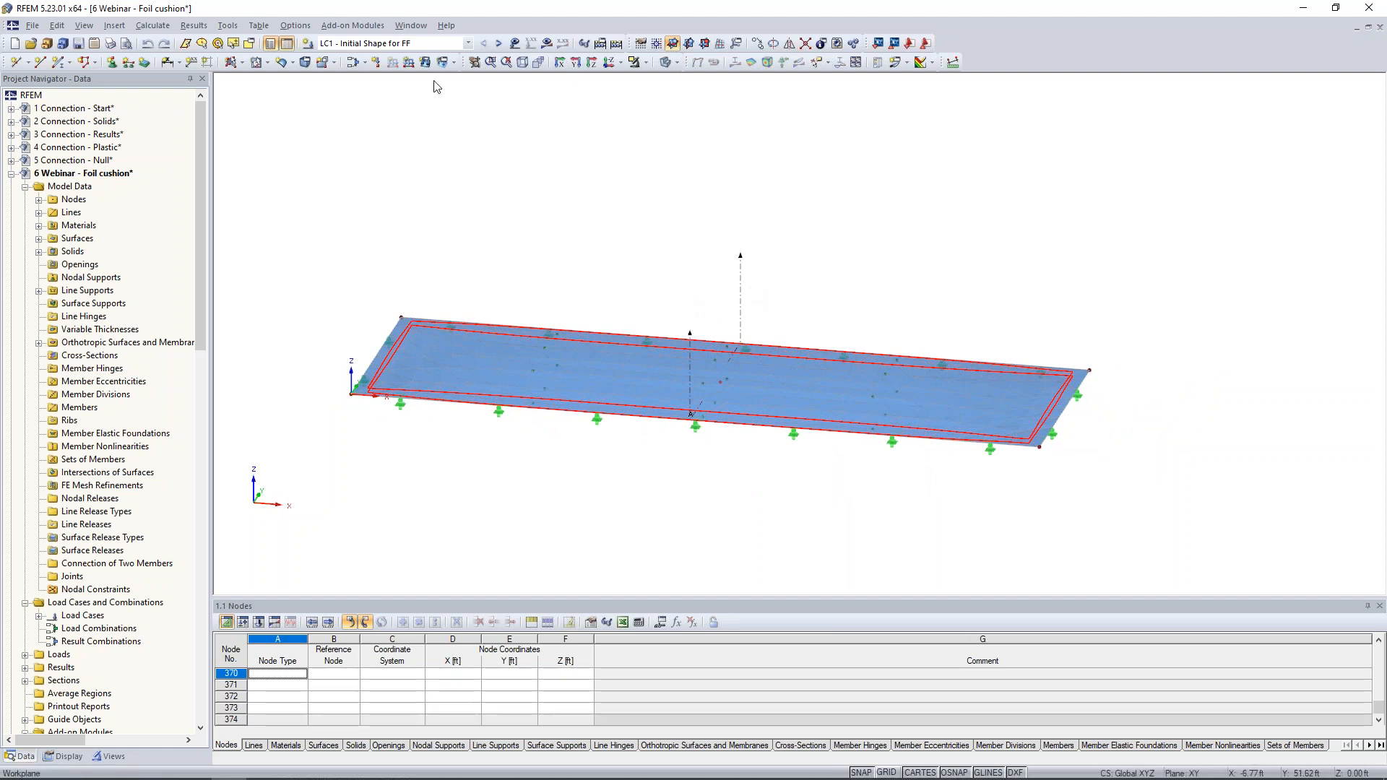
{"action": "left_click", "coordinate": [515, 44]}
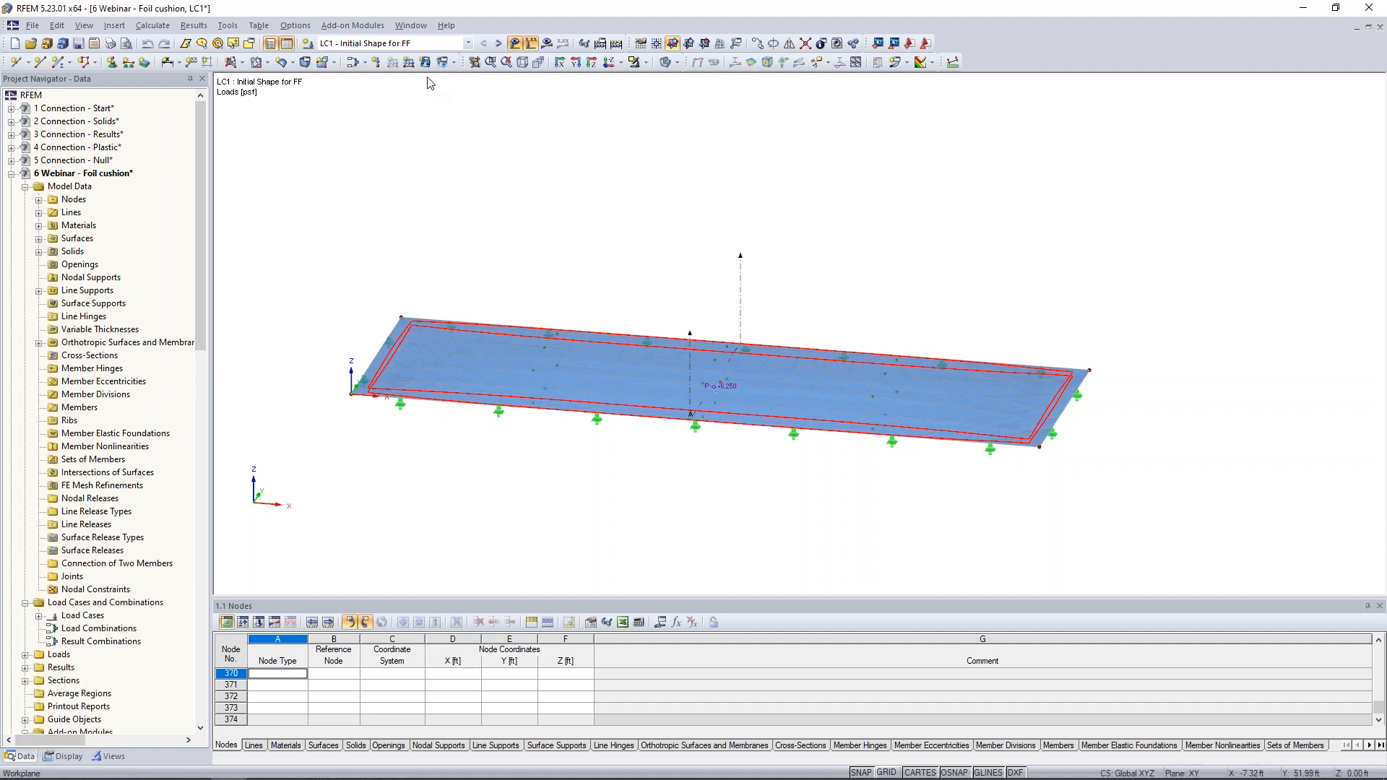
{"action": "left_click", "coordinate": [454, 64]}
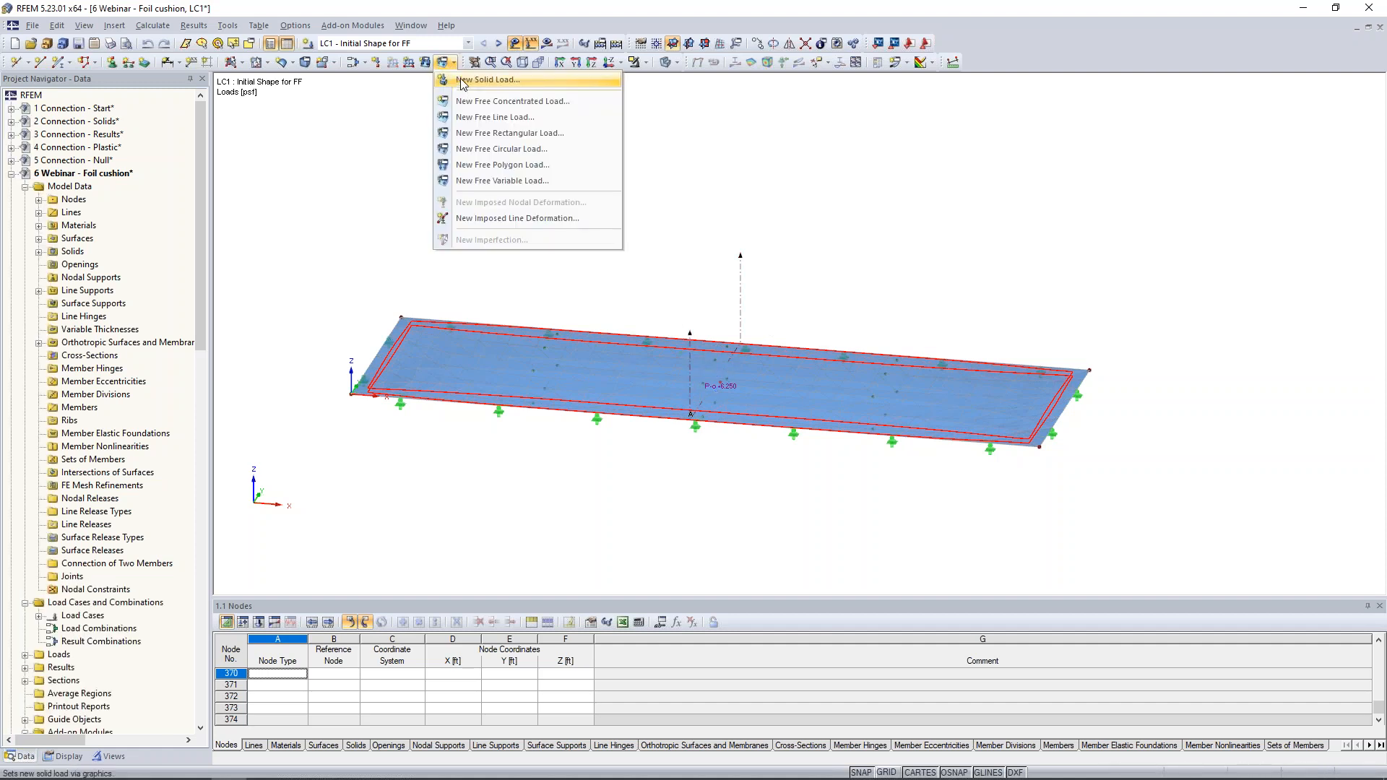
{"action": "left_click", "coordinate": [476, 80]}
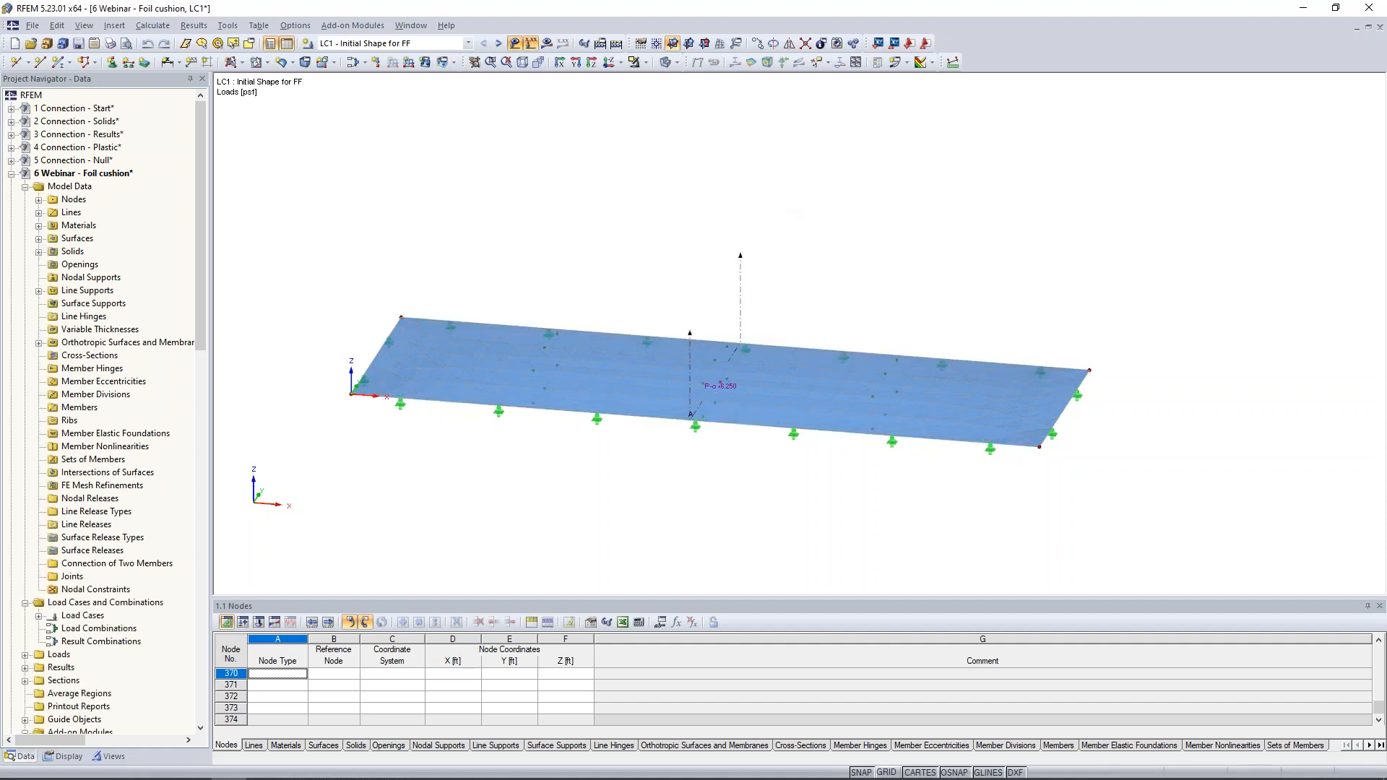
{"action": "double_click", "coordinate": [723, 385]}
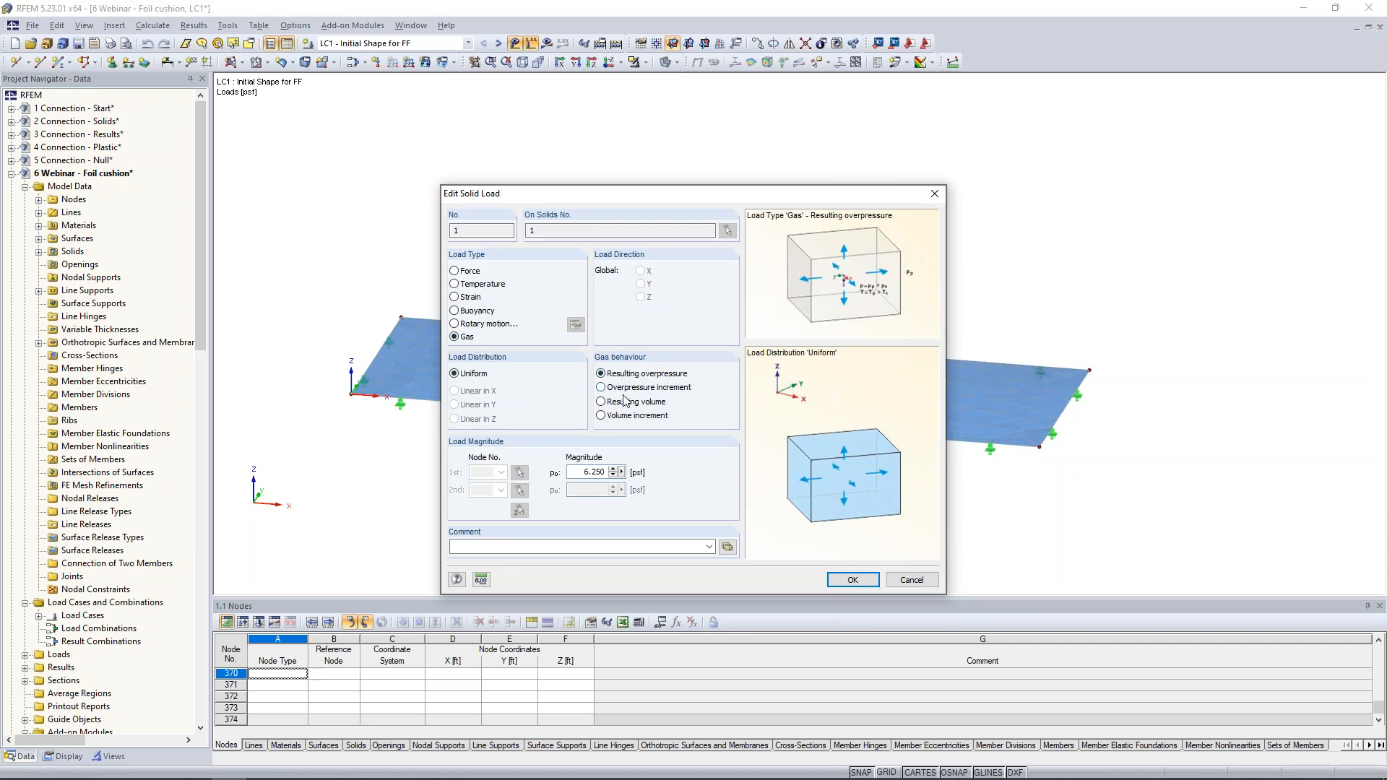
{"action": "left_click", "coordinate": [576, 471]}
{"action": "left_click", "coordinate": [912, 580]}
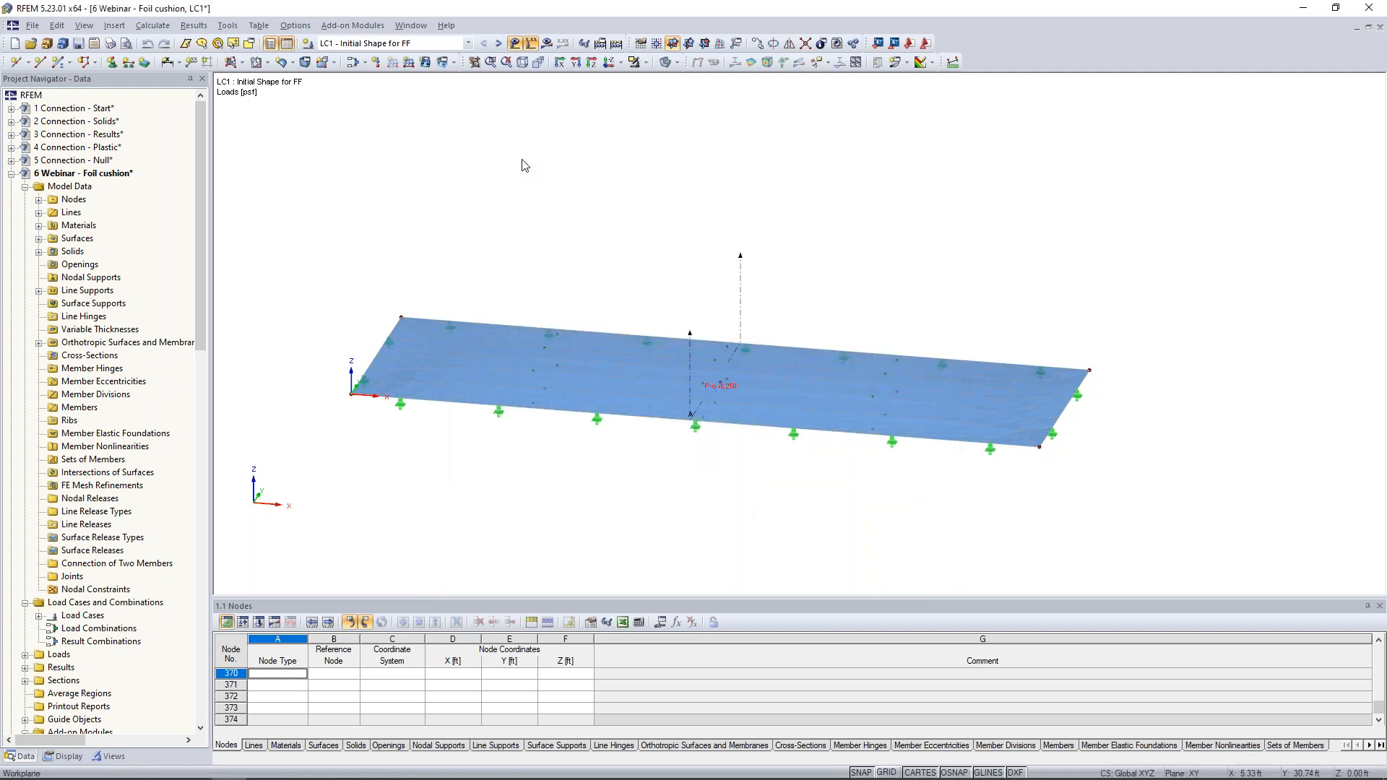
- Display the LC1 results as surface shape contour lines and view the inflated cushion from a flatter angle
{"action": "left_click", "coordinate": [547, 43]}
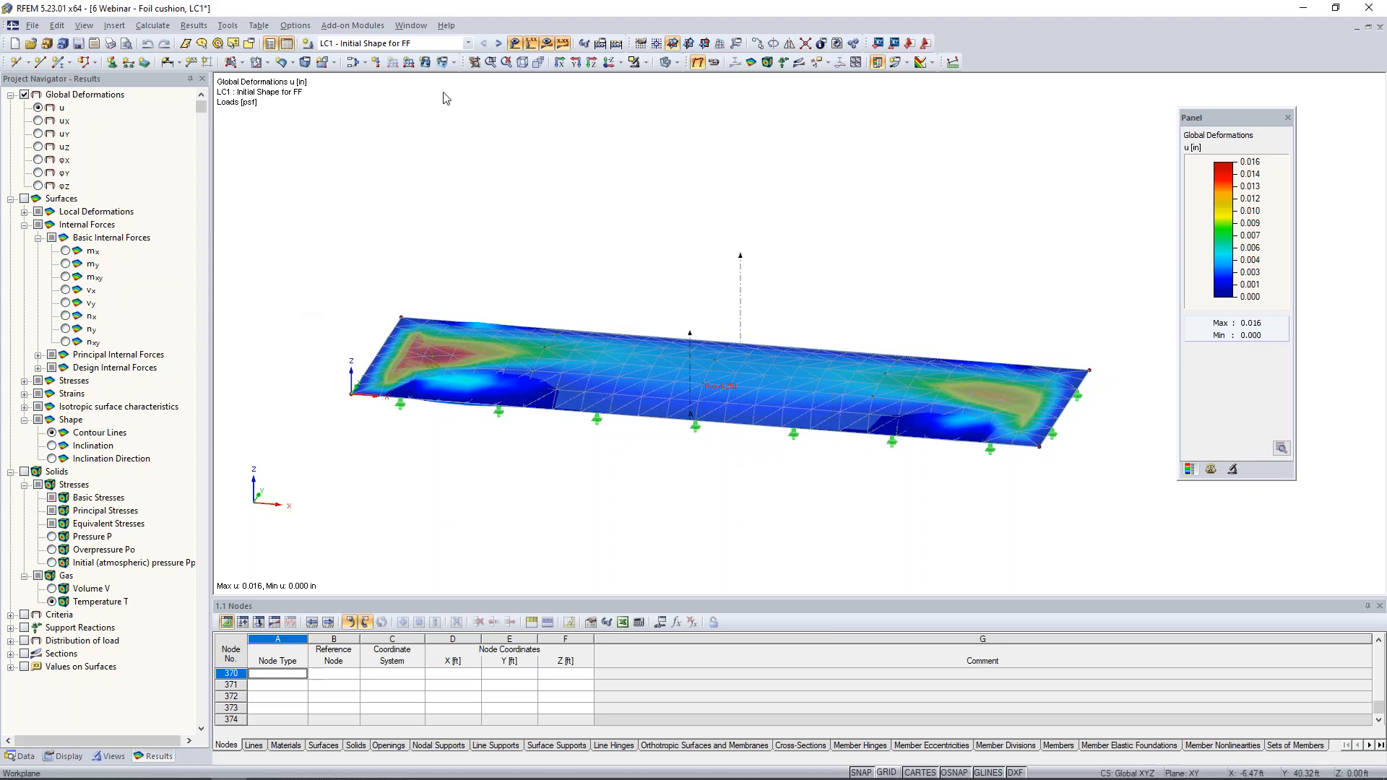
{"action": "left_click", "coordinate": [52, 433]}
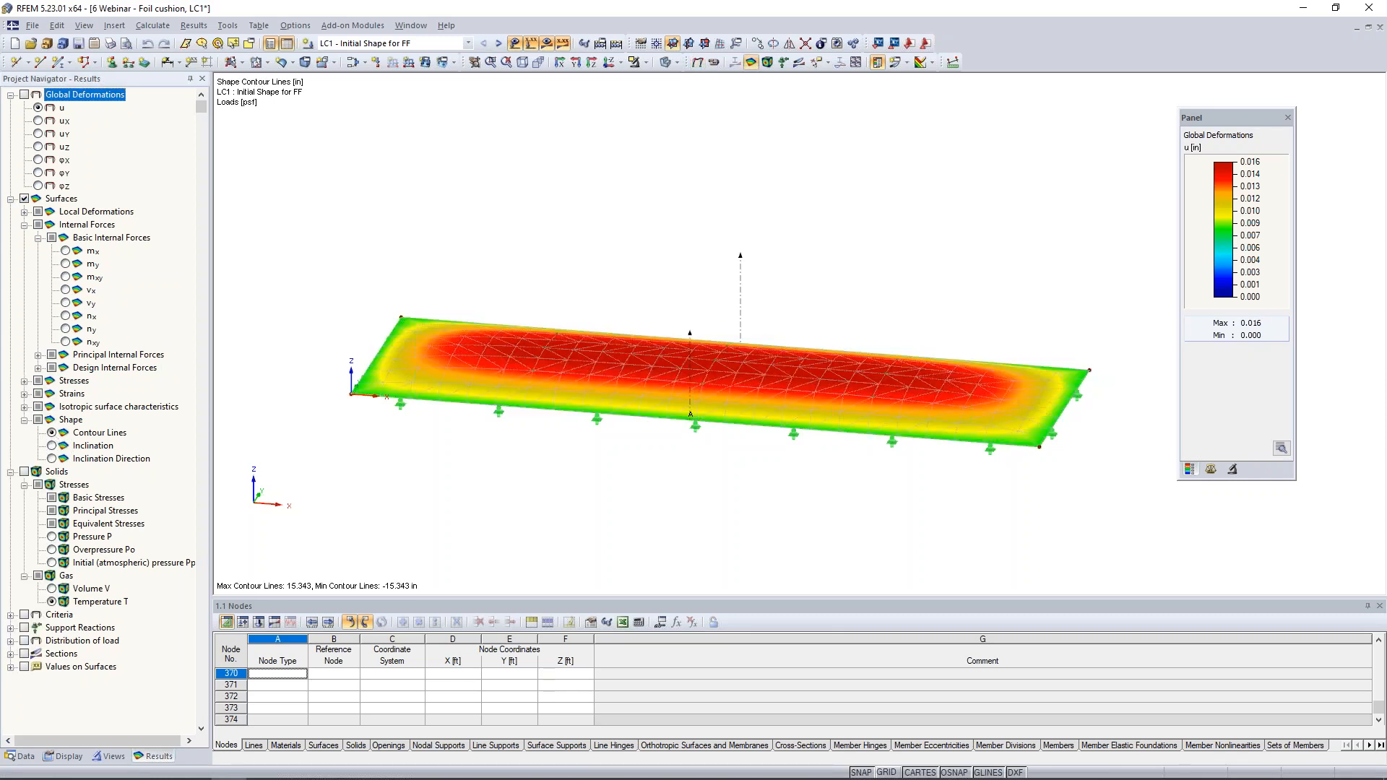
{"action": "middle_click_drag", "start_coordinate": [748, 509], "coordinate": [659, 437], "text": "ctrl"}
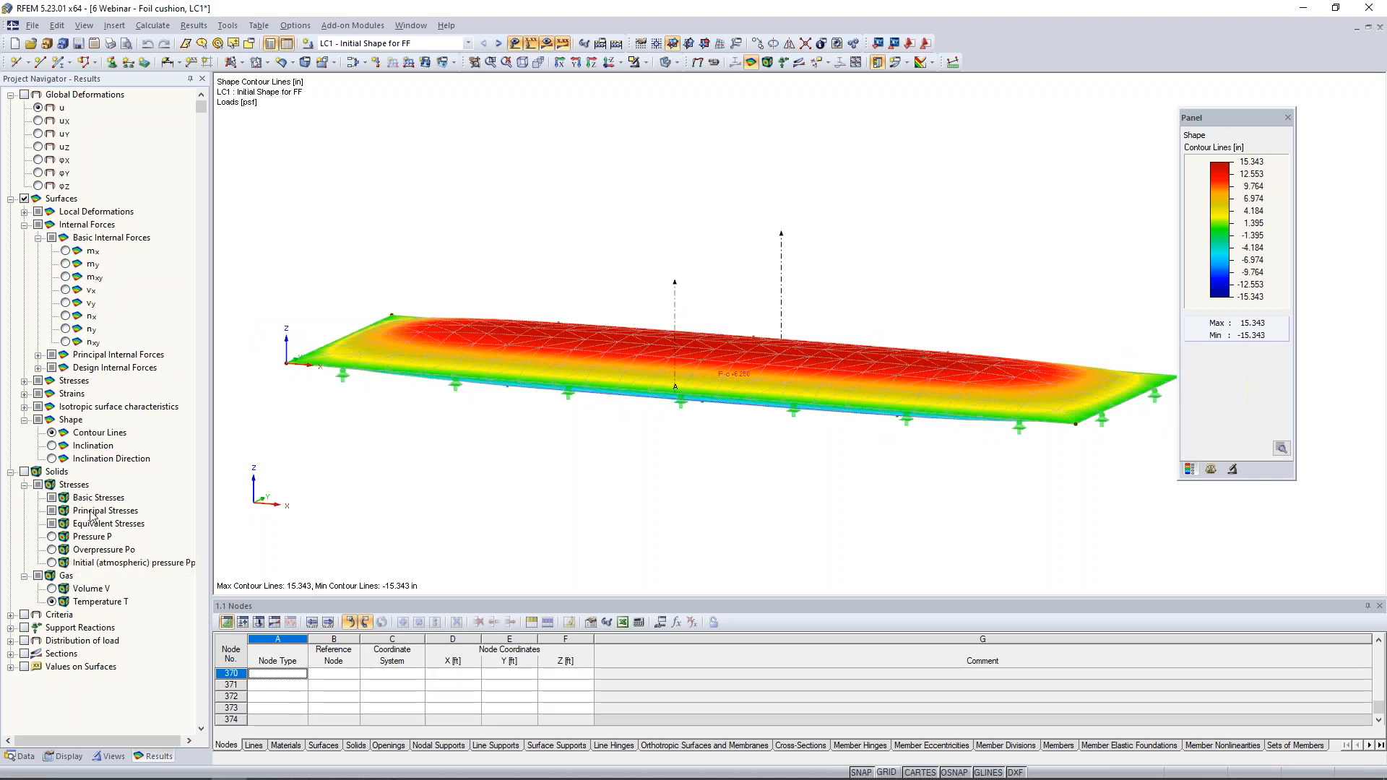
- Display the solid results for pressure P and the gas volume V of the cushion in LC1
{"action": "left_click", "coordinate": [52, 536]}
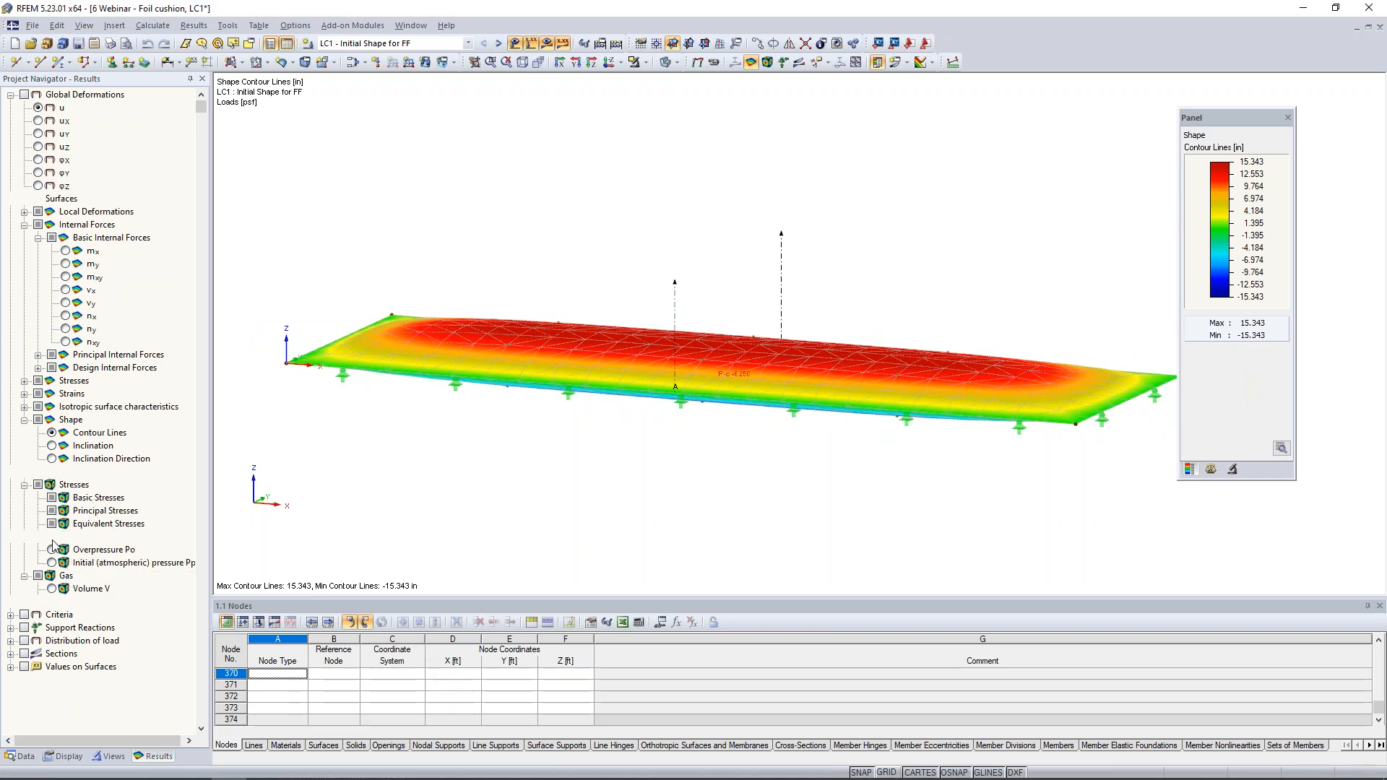
{"action": "left_click", "coordinate": [54, 550]}
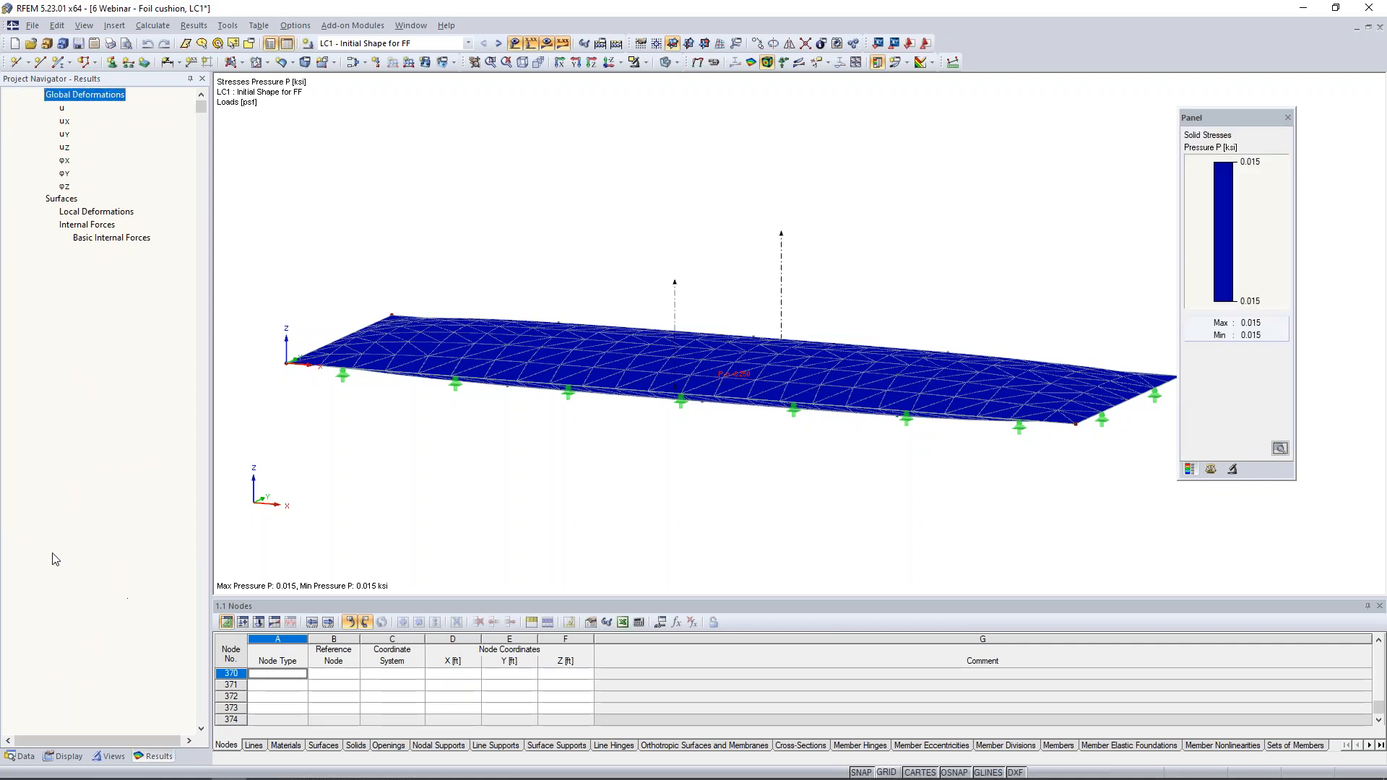
{"action": "left_click", "coordinate": [53, 588]}
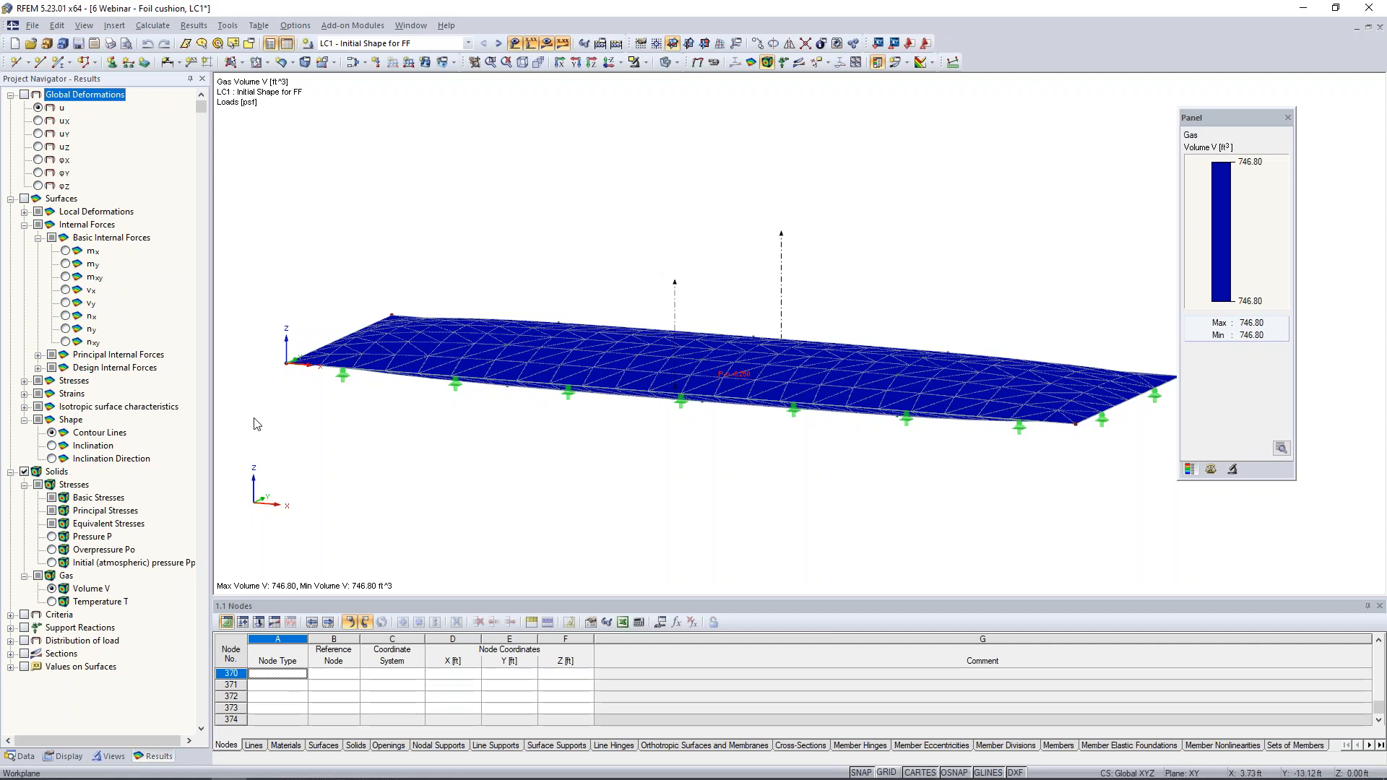
{"action": "middle_click_drag", "start_coordinate": [497, 427], "coordinate": [715, 481], "text": "ctrl"}
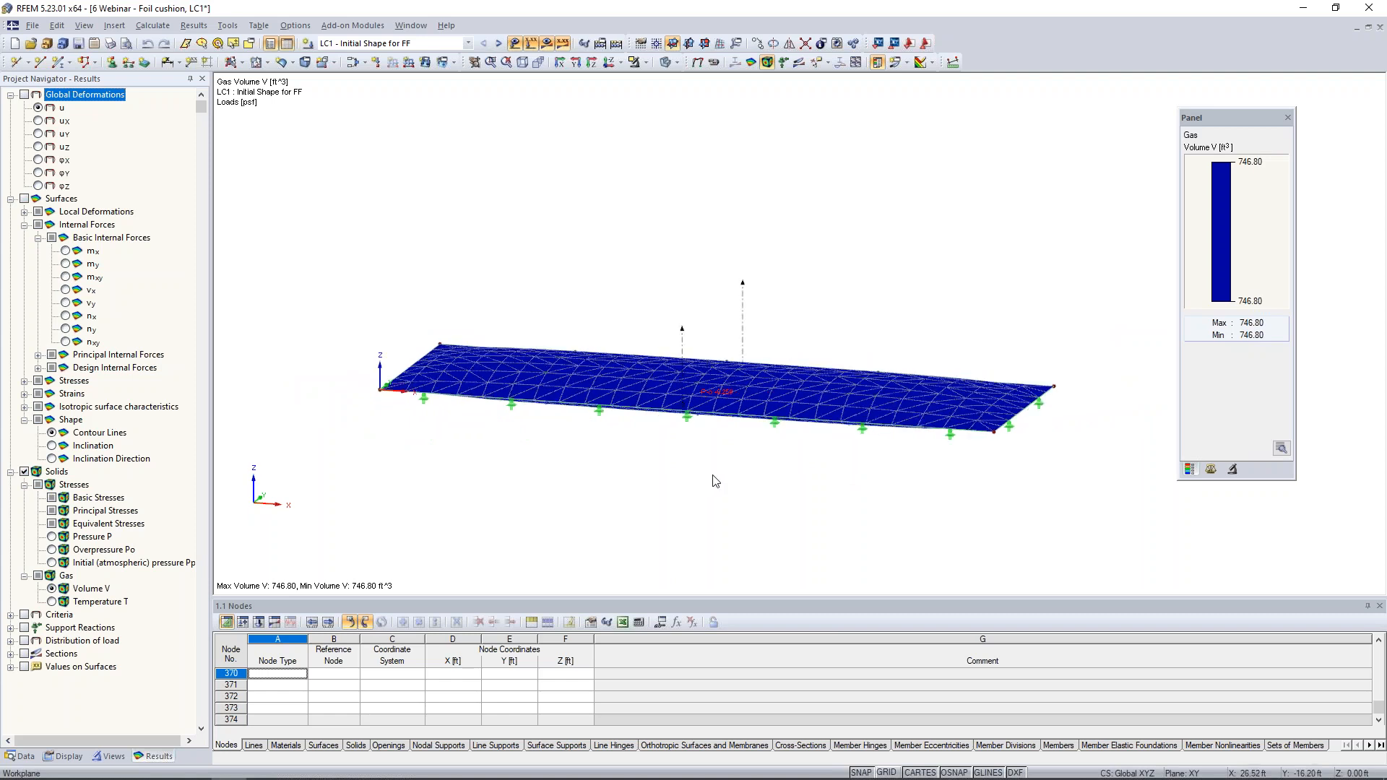
- Switch to load case LC2 - Open Cushion - Pressure + Snow and inspect the gas solid load with the results temporarily hidden
{"action": "left_click", "coordinate": [499, 44]}
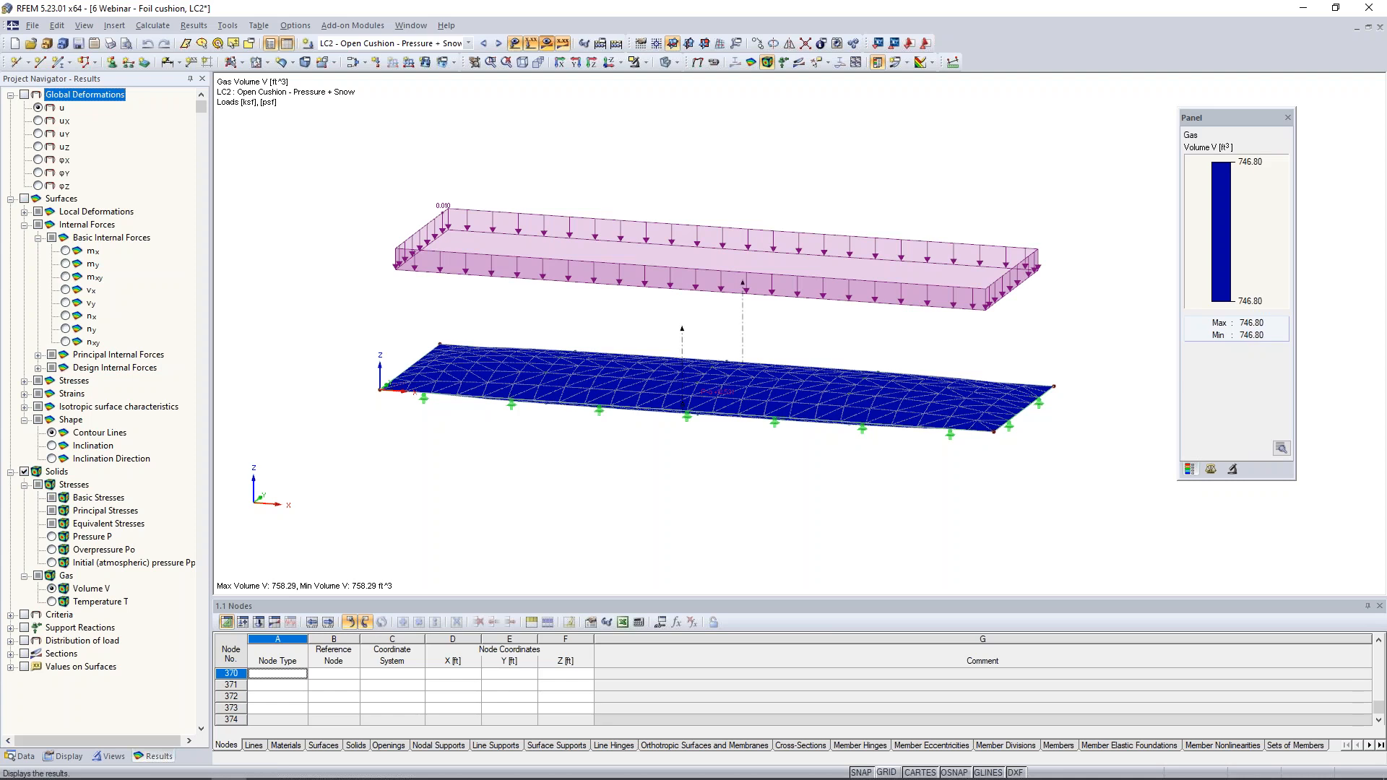
{"action": "left_click", "coordinate": [547, 44]}
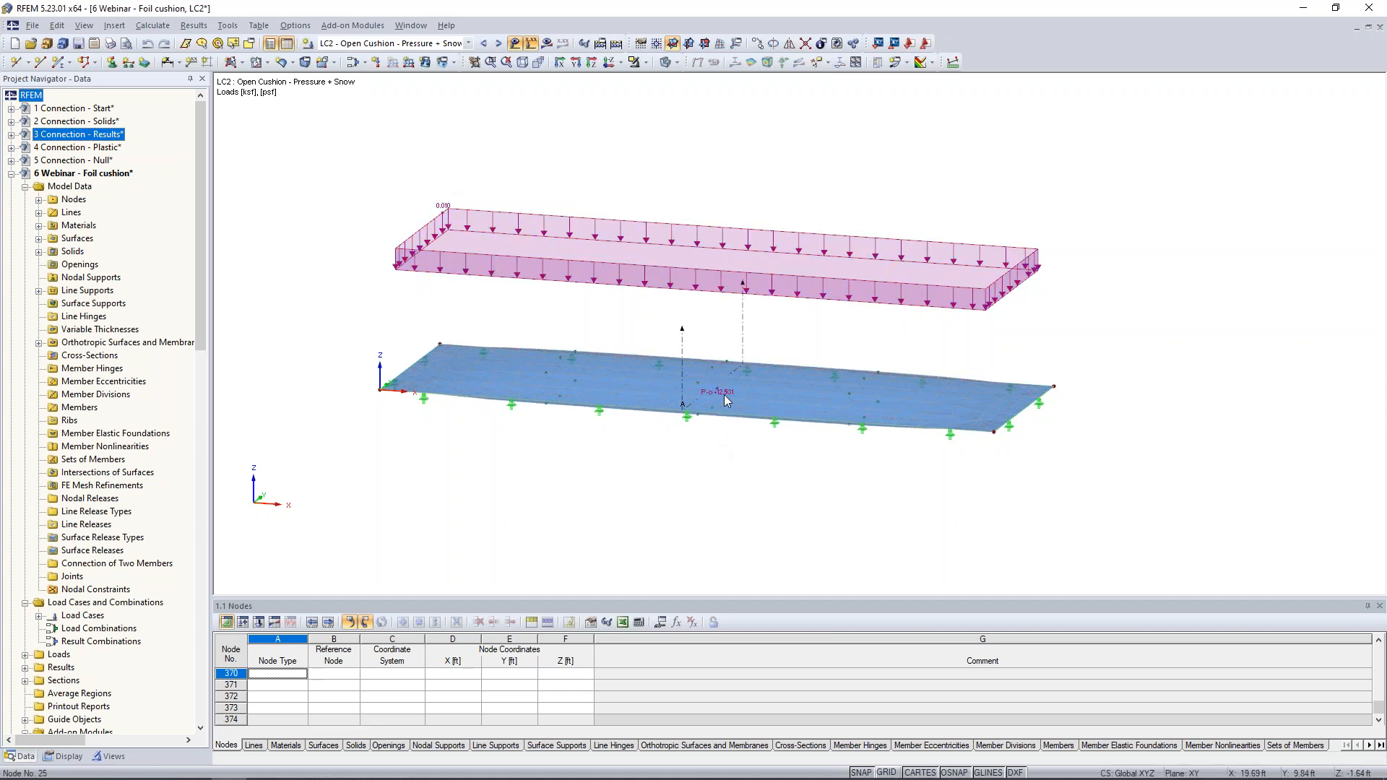
{"action": "mouse_move", "coordinate": [717, 395]}
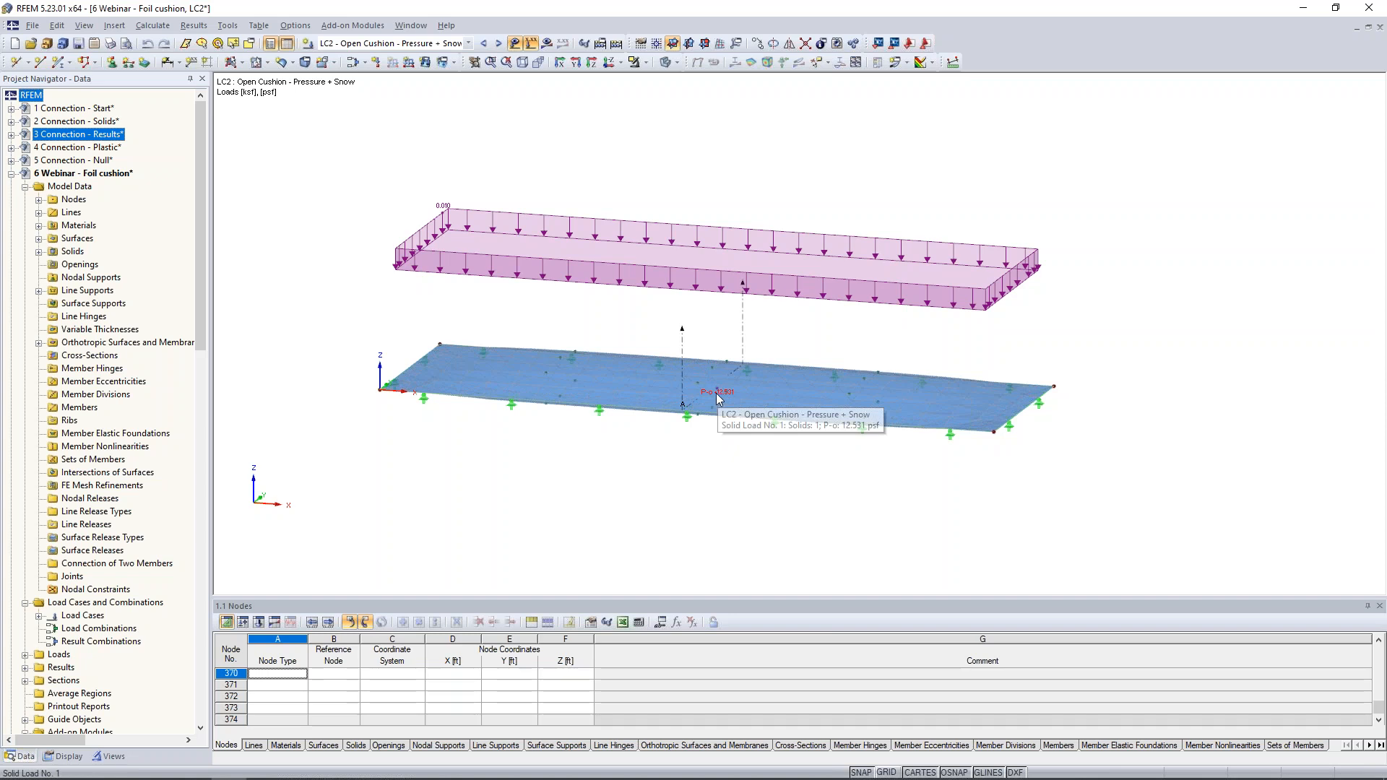
{"action": "left_click", "coordinate": [547, 43]}
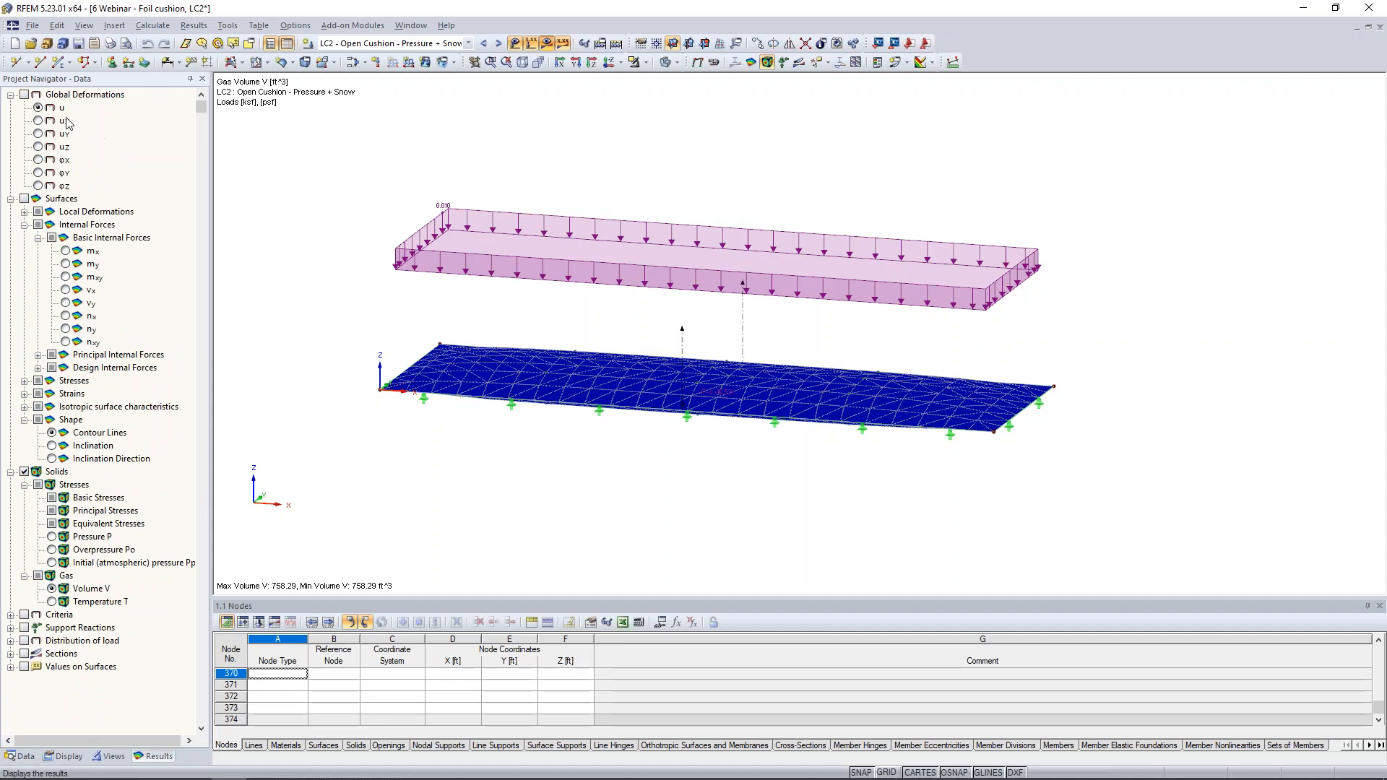
- Display the global deformations u of LC2, animate them and examine the cushion from below and above
{"action": "left_click", "coordinate": [25, 96]}
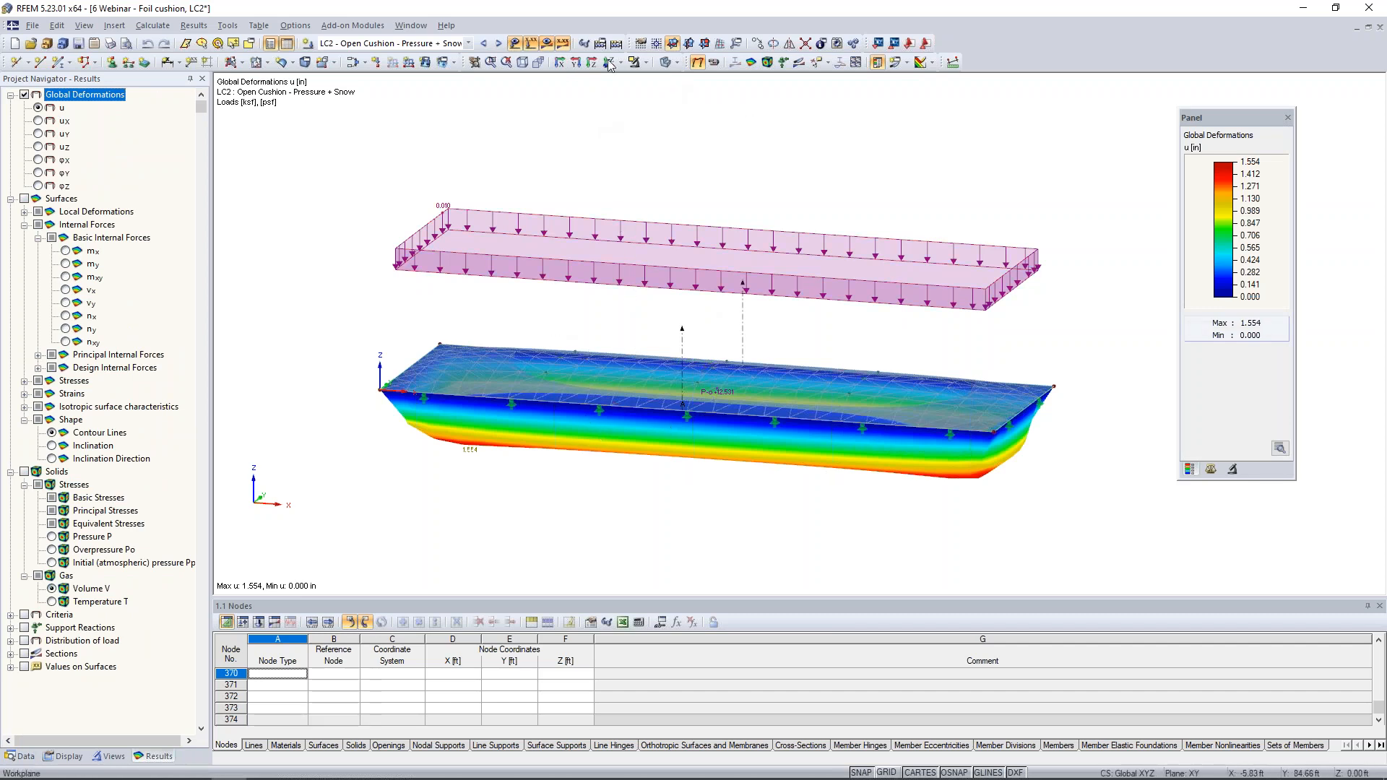
{"action": "left_click", "coordinate": [712, 62]}
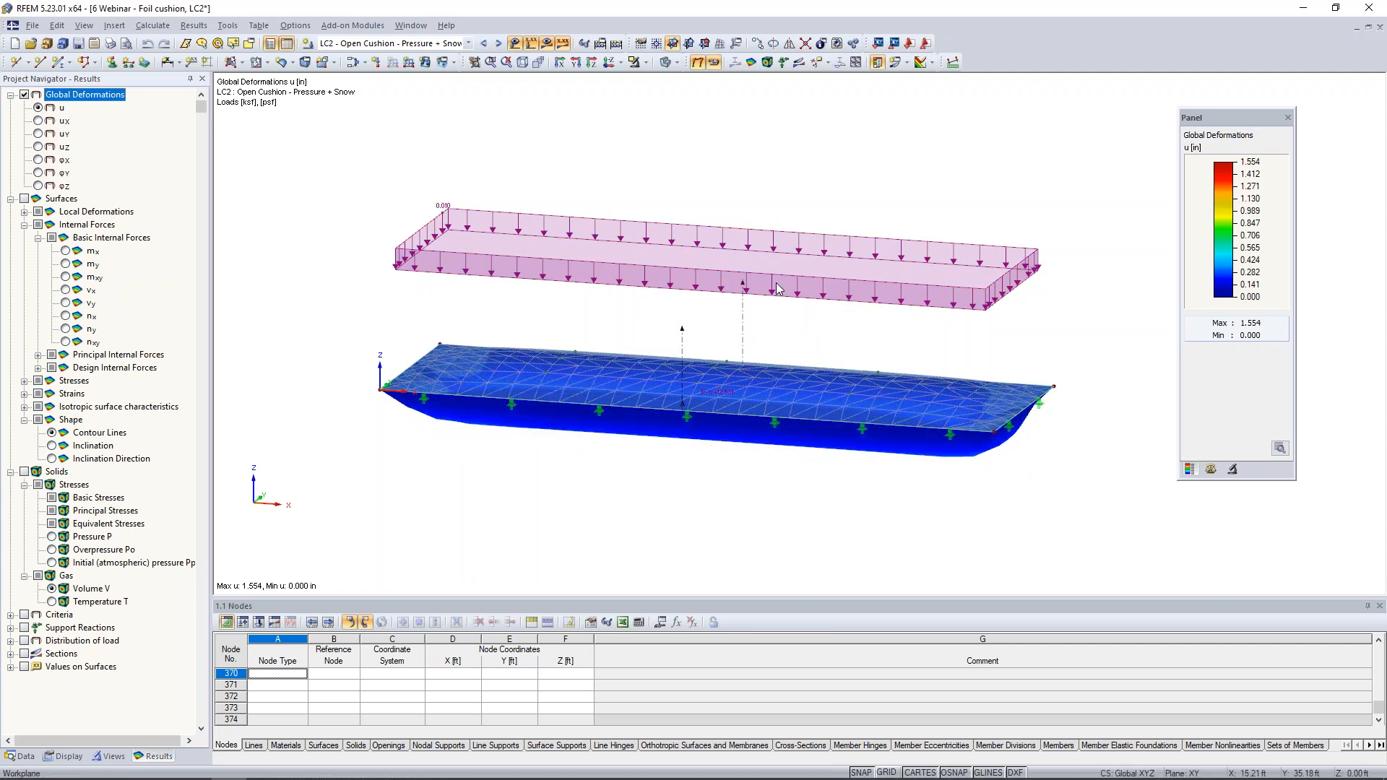
{"action": "middle_click_drag", "start_coordinate": [755, 433], "coordinate": [783, 316], "text": "ctrl"}
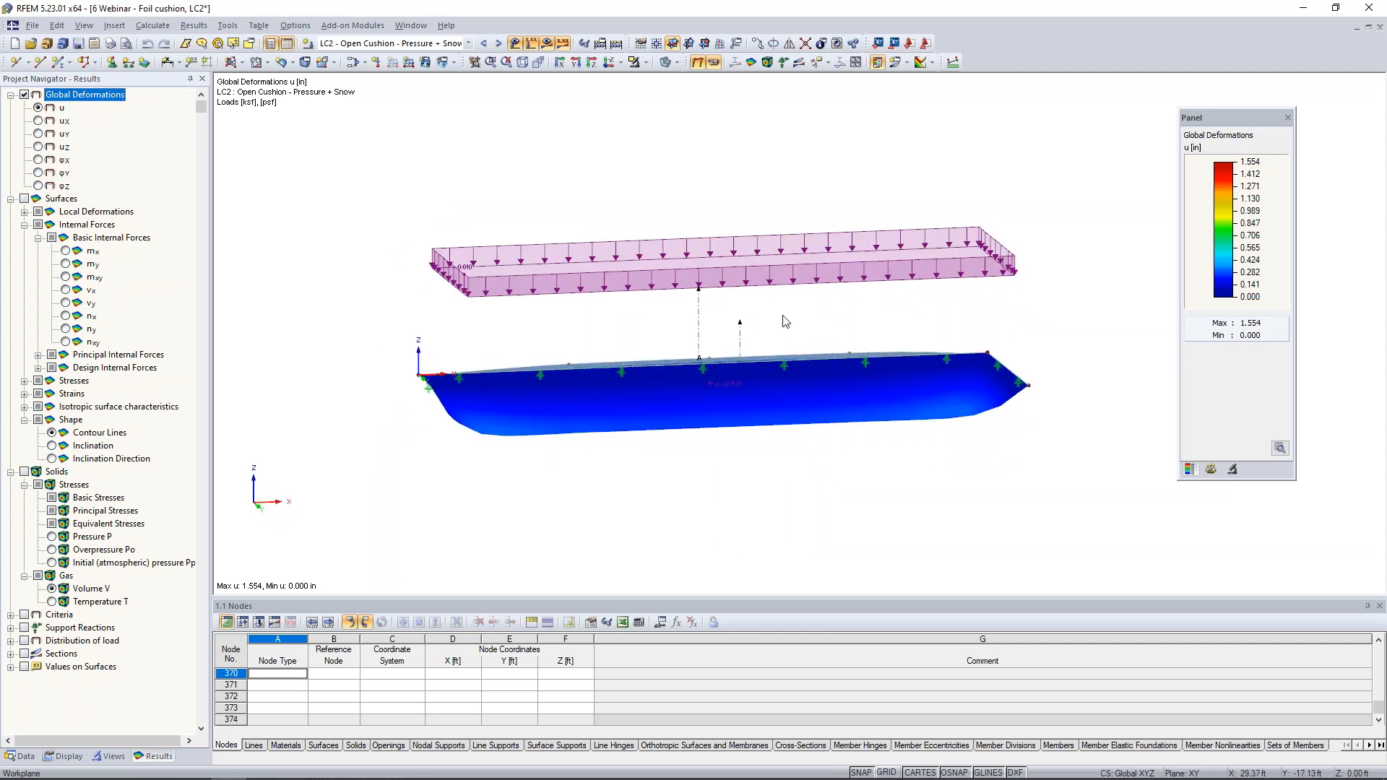
{"action": "middle_click_drag", "start_coordinate": [806, 365], "coordinate": [824, 488], "text": "ctrl"}
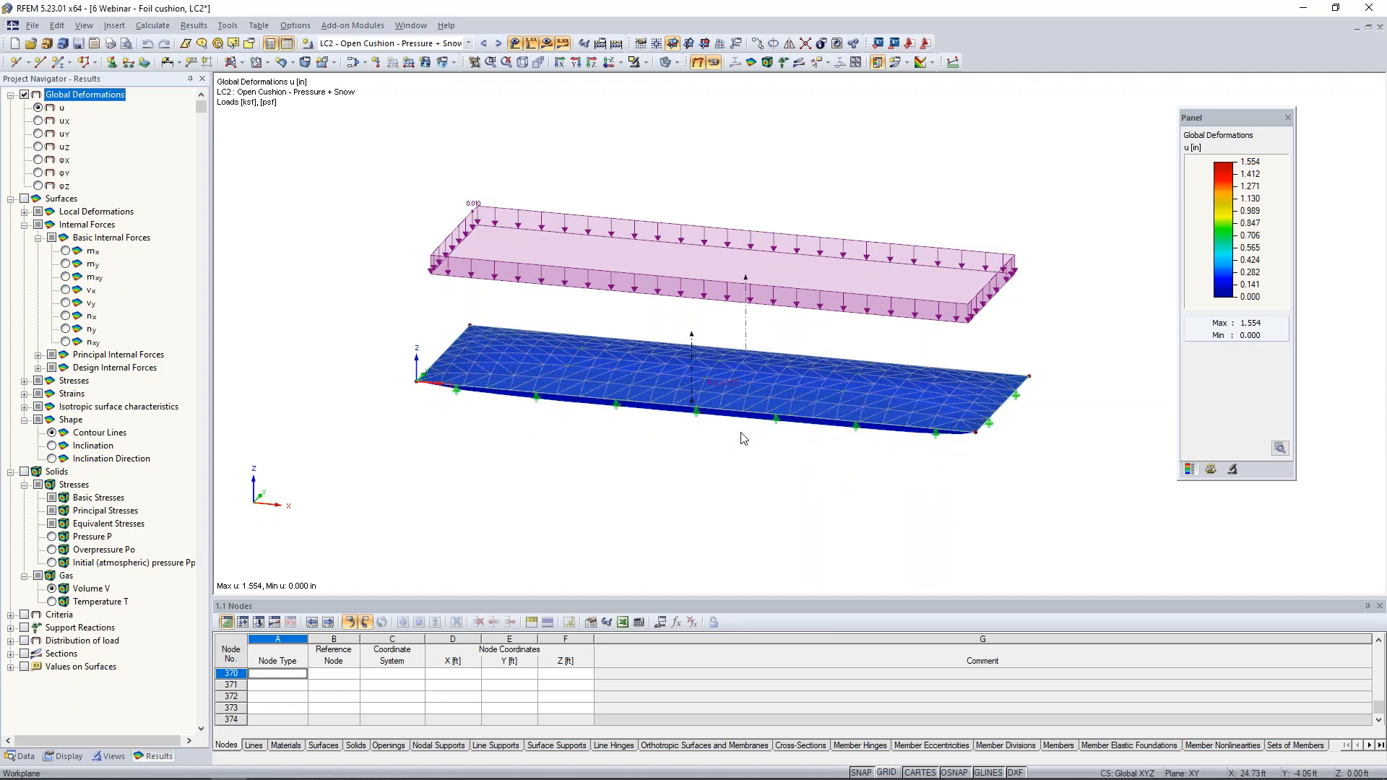
{"action": "scroll", "coordinate": [742, 435], "scroll_direction": "up", "scroll_amount": 3}
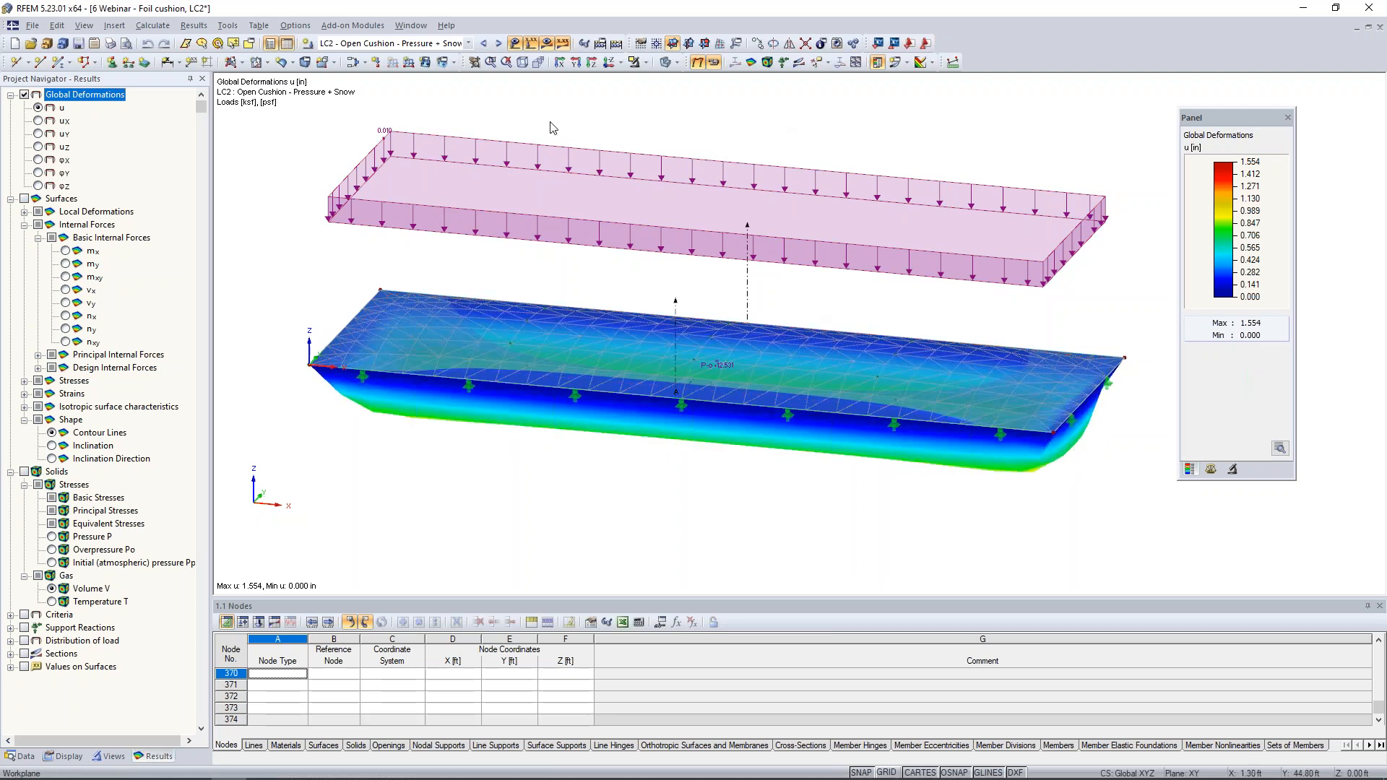
- Hide the cushion's results and switch to the open model 8 Contact Solid
{"action": "left_click", "coordinate": [547, 44]}
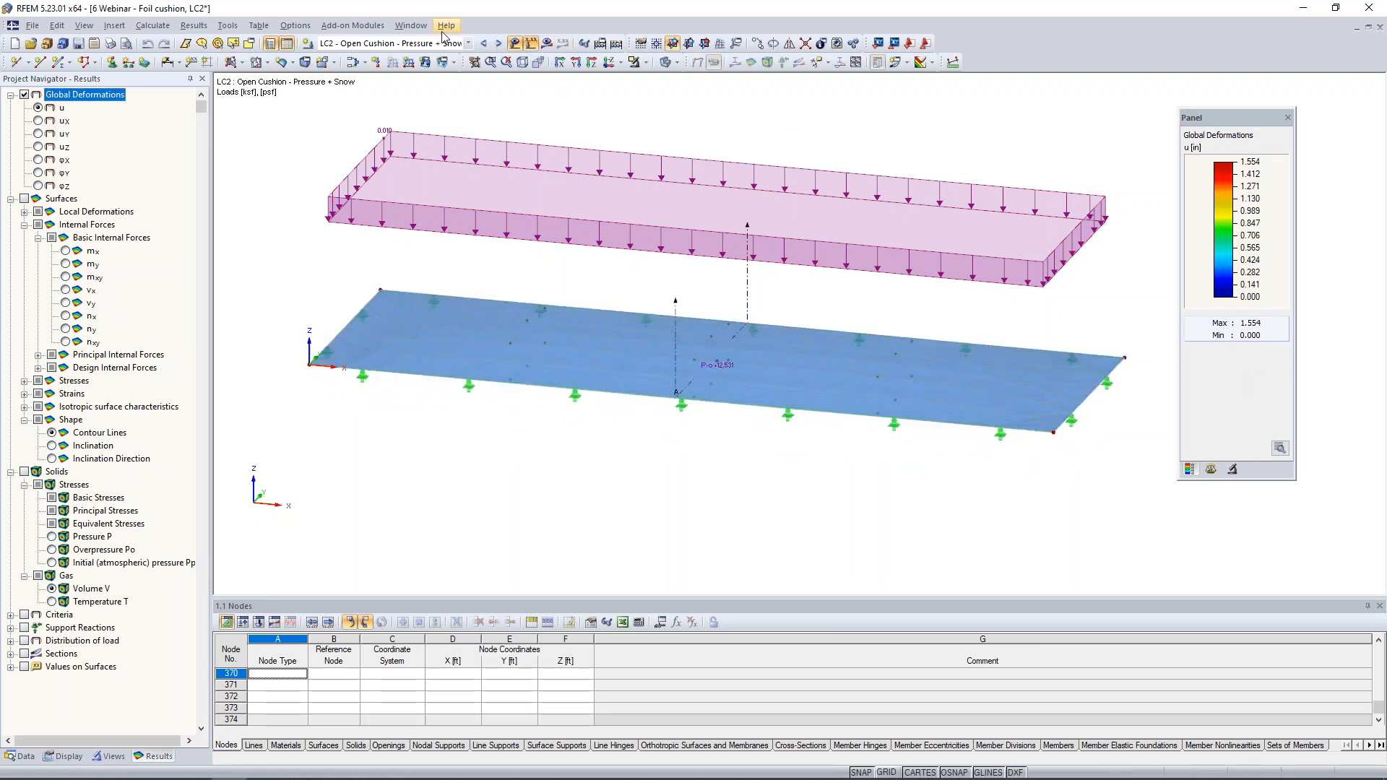
{"action": "left_click", "coordinate": [426, 30]}
{"action": "left_click", "coordinate": [461, 304]}
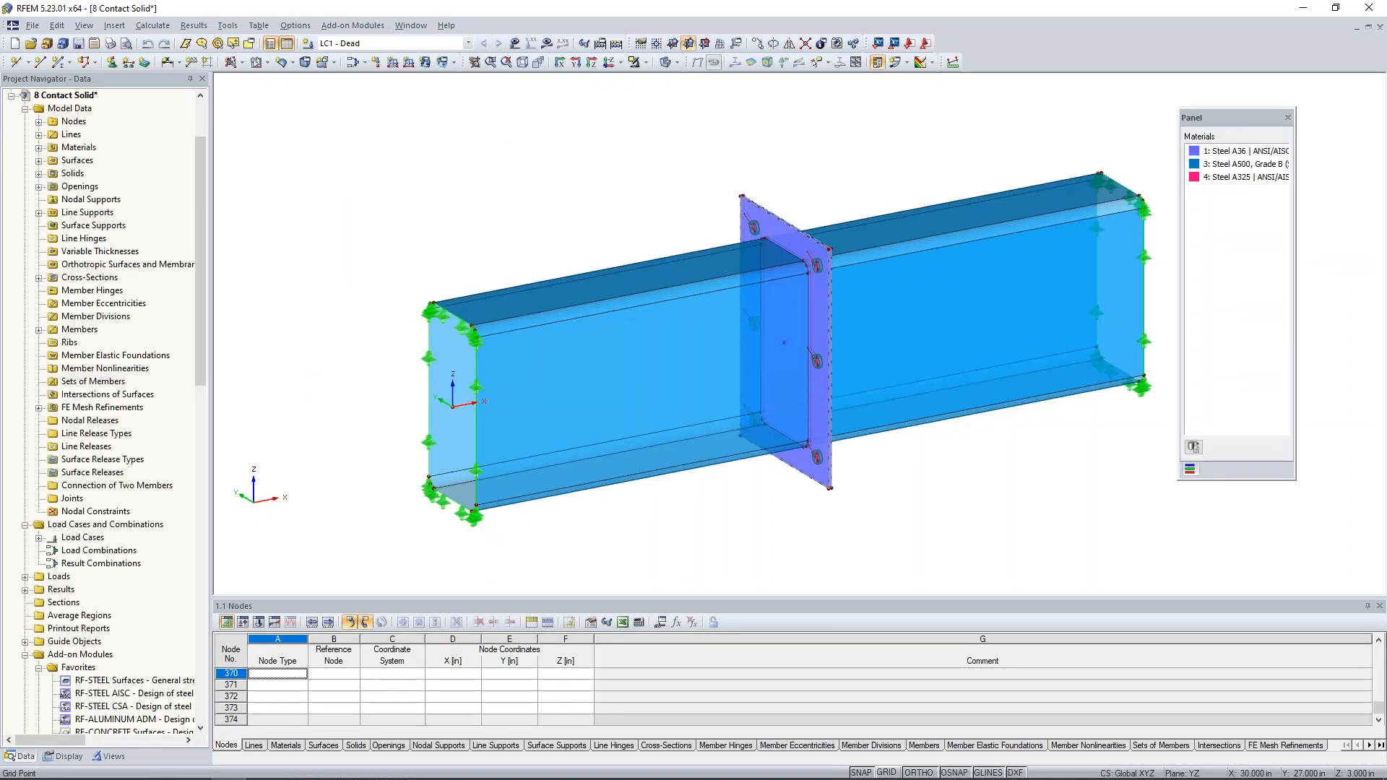
- Review the material and thickness of the tube's side surface and close its properties without changes
{"action": "middle_click_drag", "start_coordinate": [613, 211], "coordinate": [553, 224]}
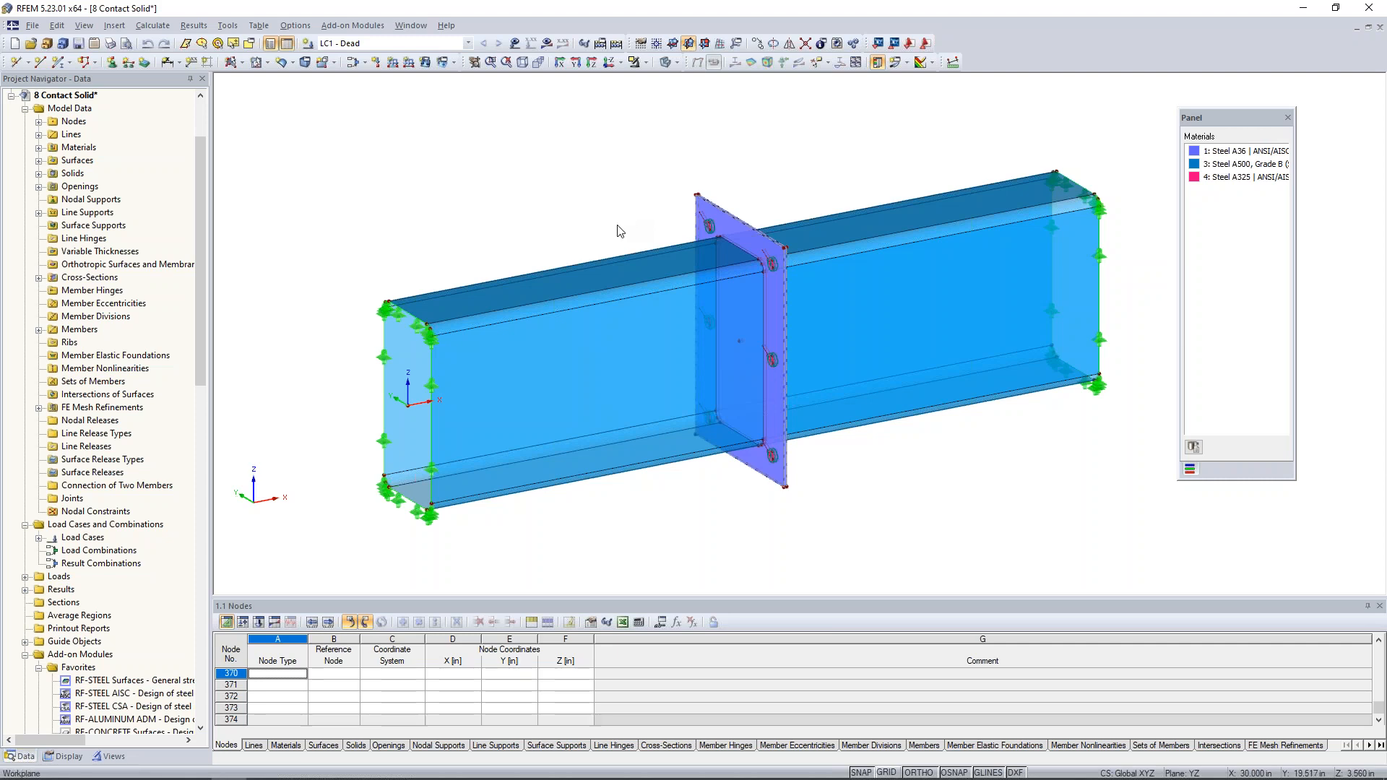
{"action": "middle_click_drag", "start_coordinate": [618, 230], "coordinate": [553, 207], "text": "ctrl"}
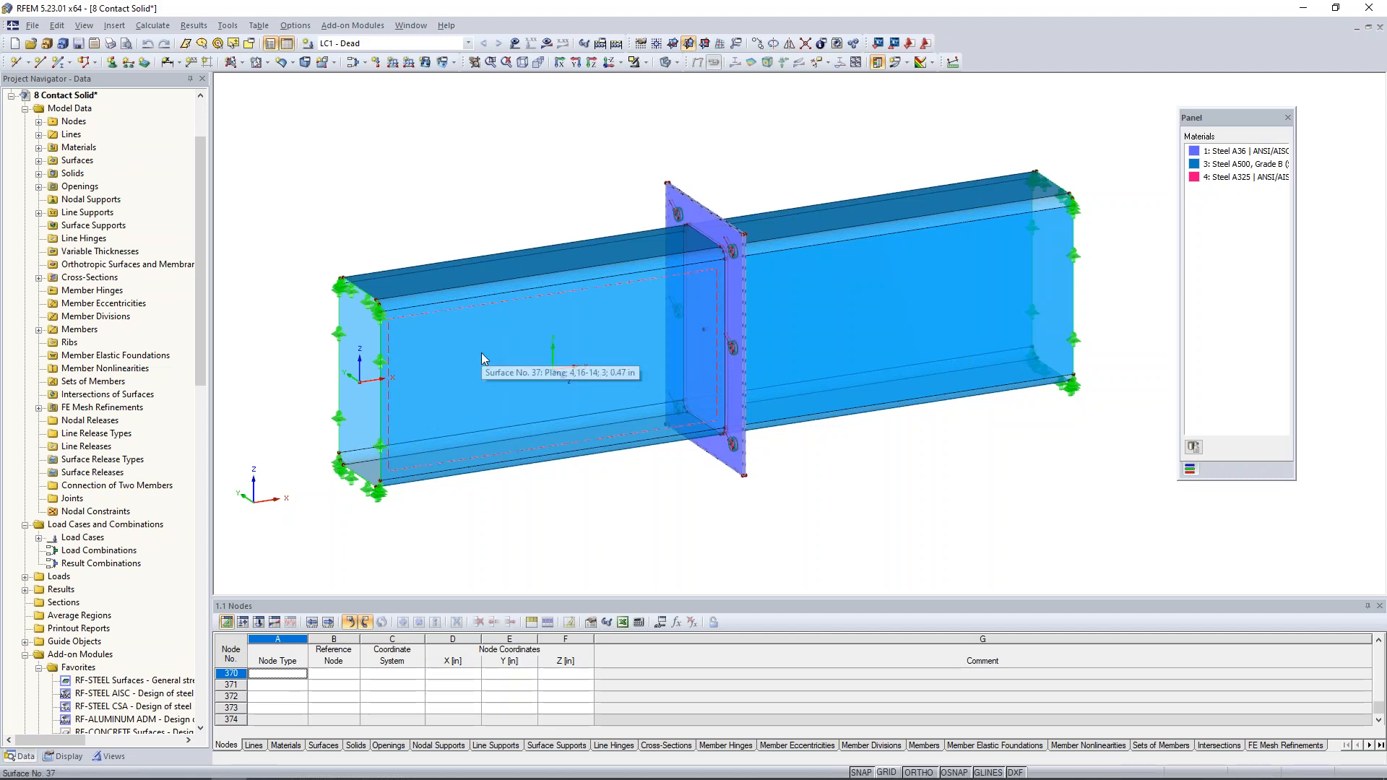
{"action": "double_click", "coordinate": [535, 313]}
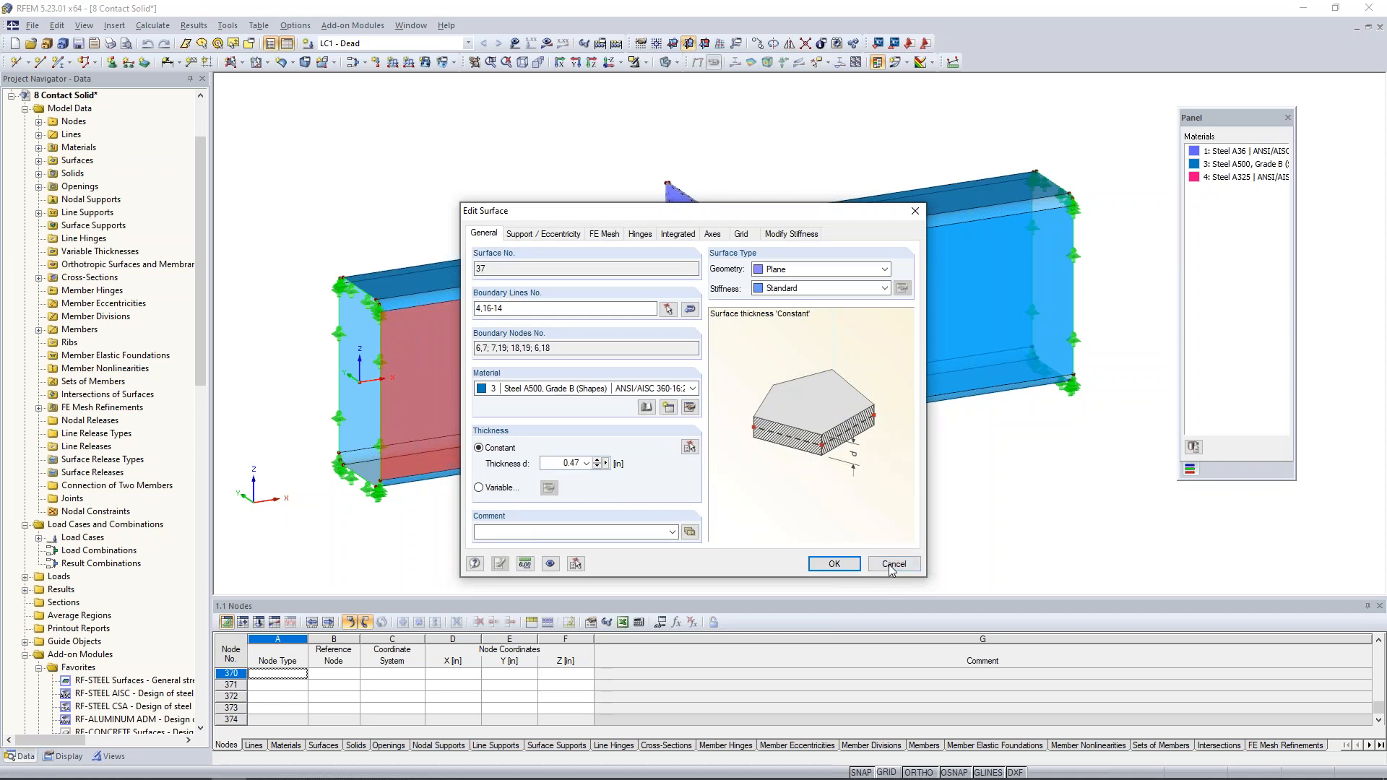
{"action": "left_click", "coordinate": [834, 563]}
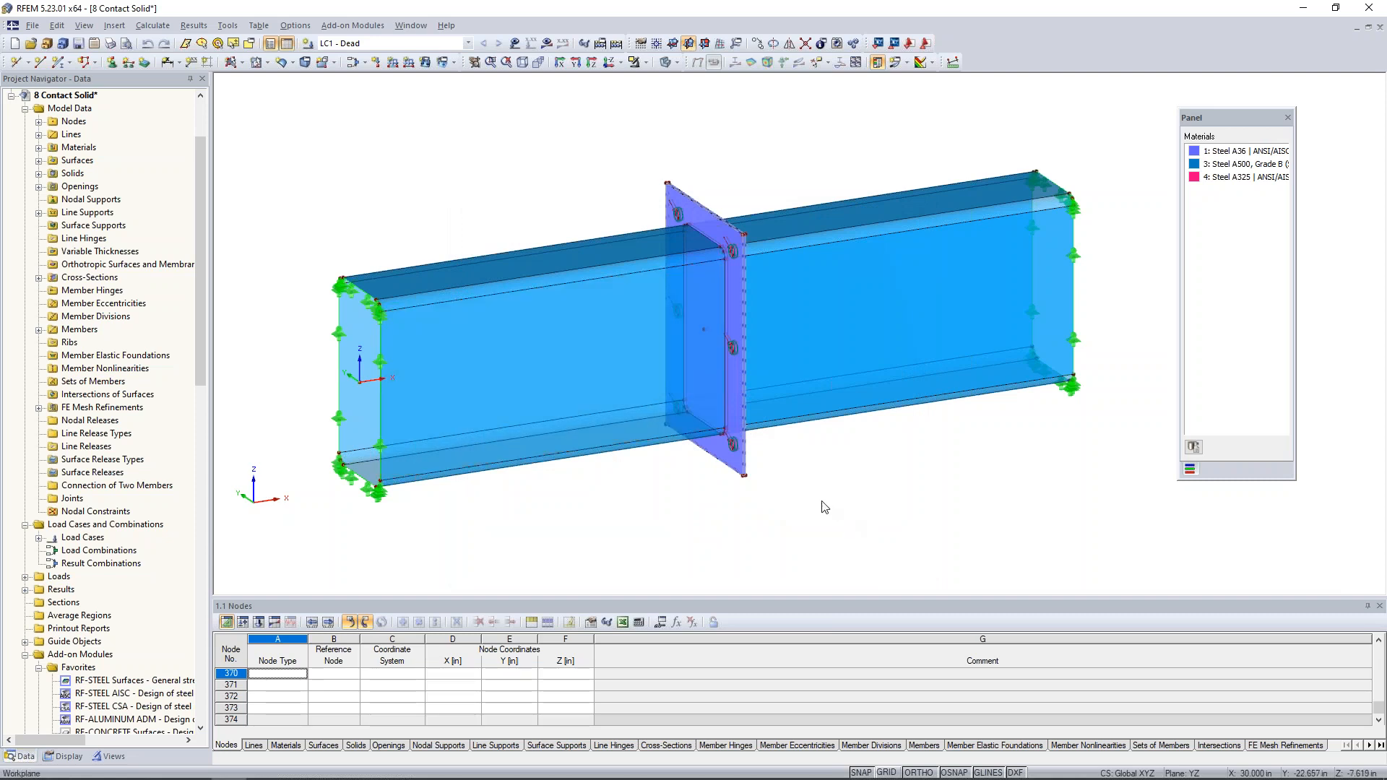
- Review the material and thickness of the near end plate surface at the tube joint and cancel without changes
{"action": "scroll", "coordinate": [780, 496], "scroll_direction": "up", "scroll_amount": 3}
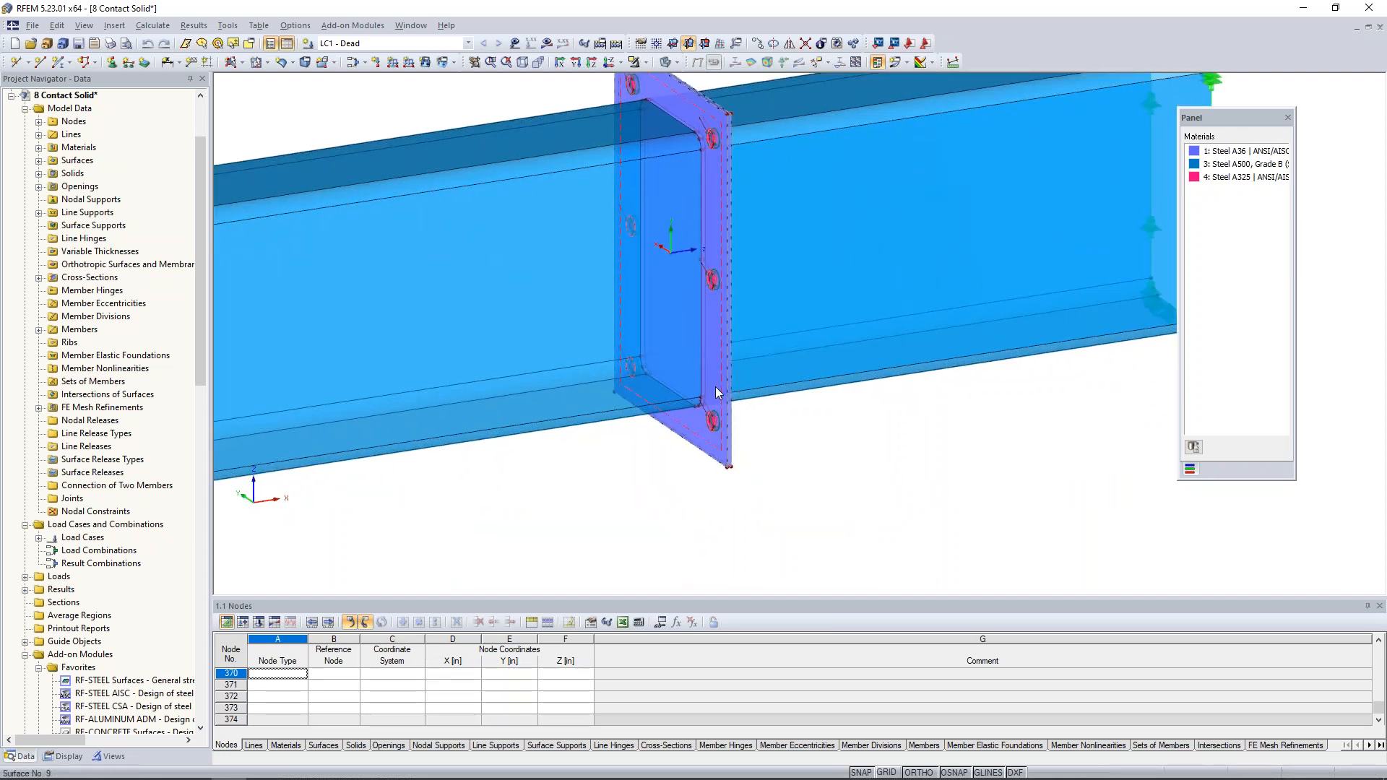
{"action": "left_click", "coordinate": [715, 388]}
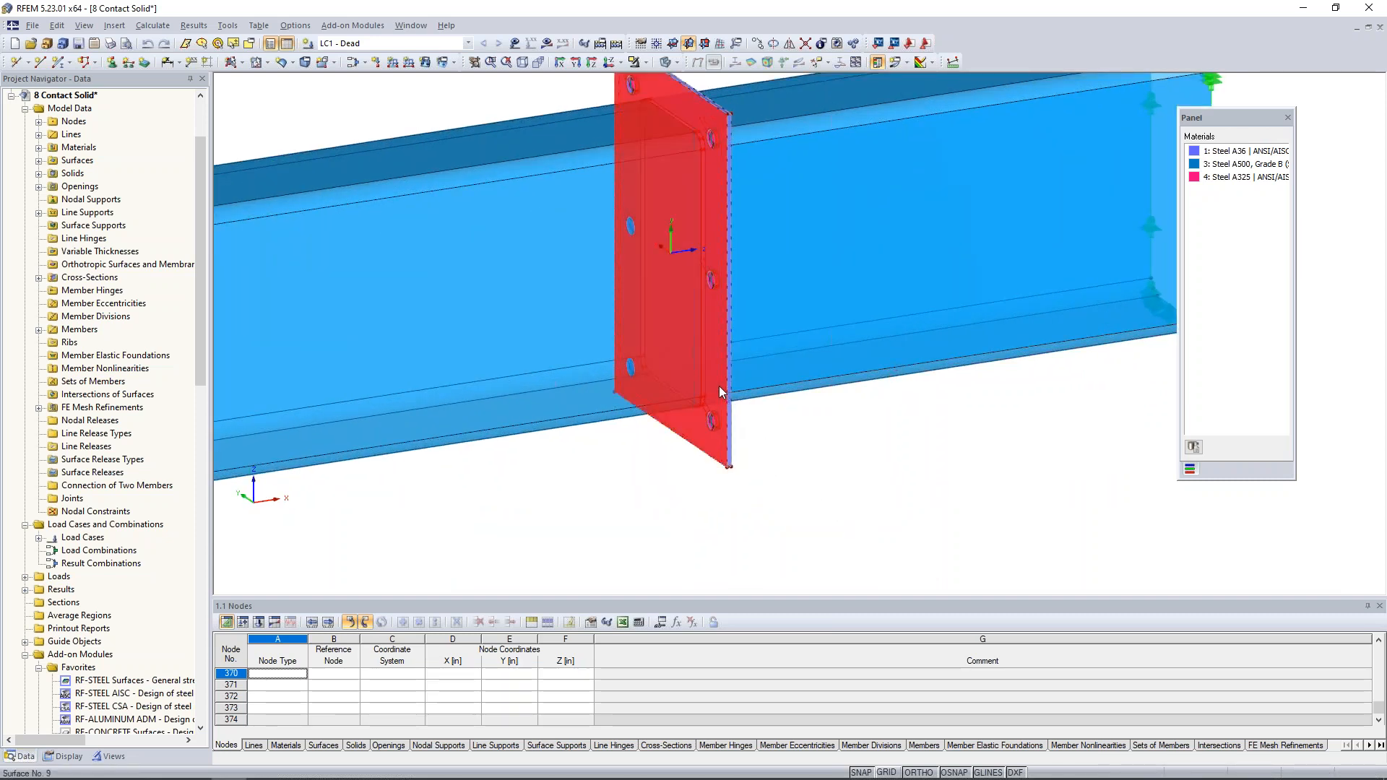
{"action": "double_click", "coordinate": [718, 387]}
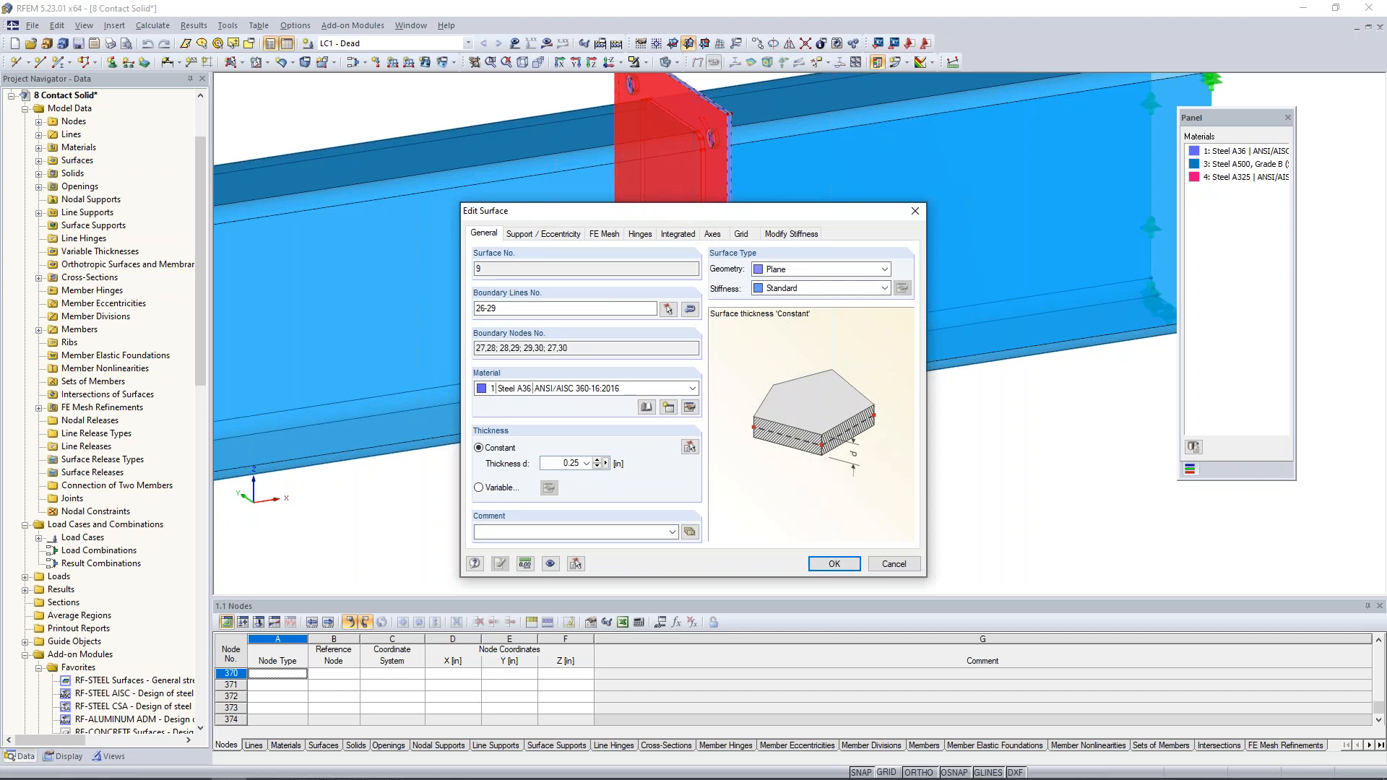
{"action": "left_click", "coordinate": [887, 567]}
{"action": "left_click", "coordinate": [910, 442]}
- Review the material and thickness of the opposite end plate surface from the other side of the joint and cancel
{"action": "middle_click_drag", "start_coordinate": [911, 442], "coordinate": [495, 433], "text": "ctrl"}
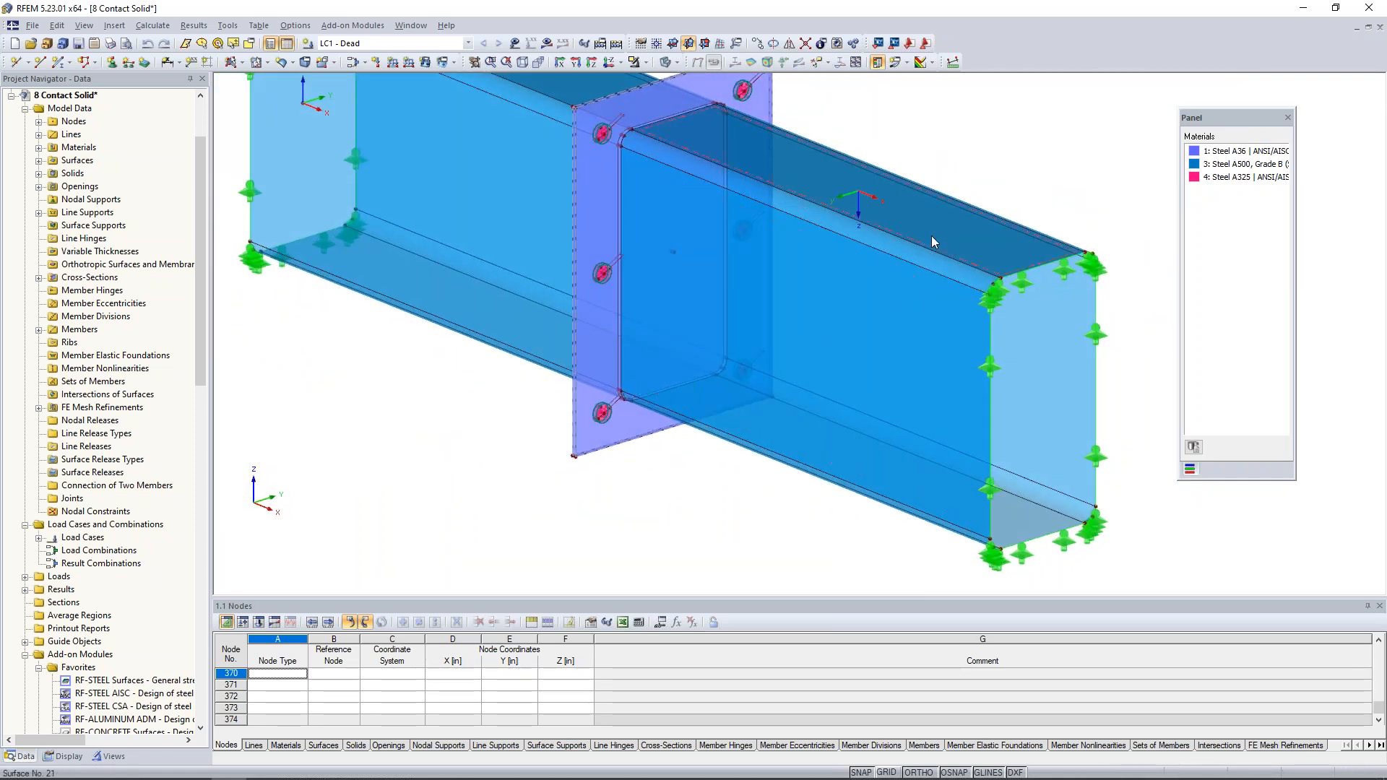
{"action": "left_click", "coordinate": [587, 444]}
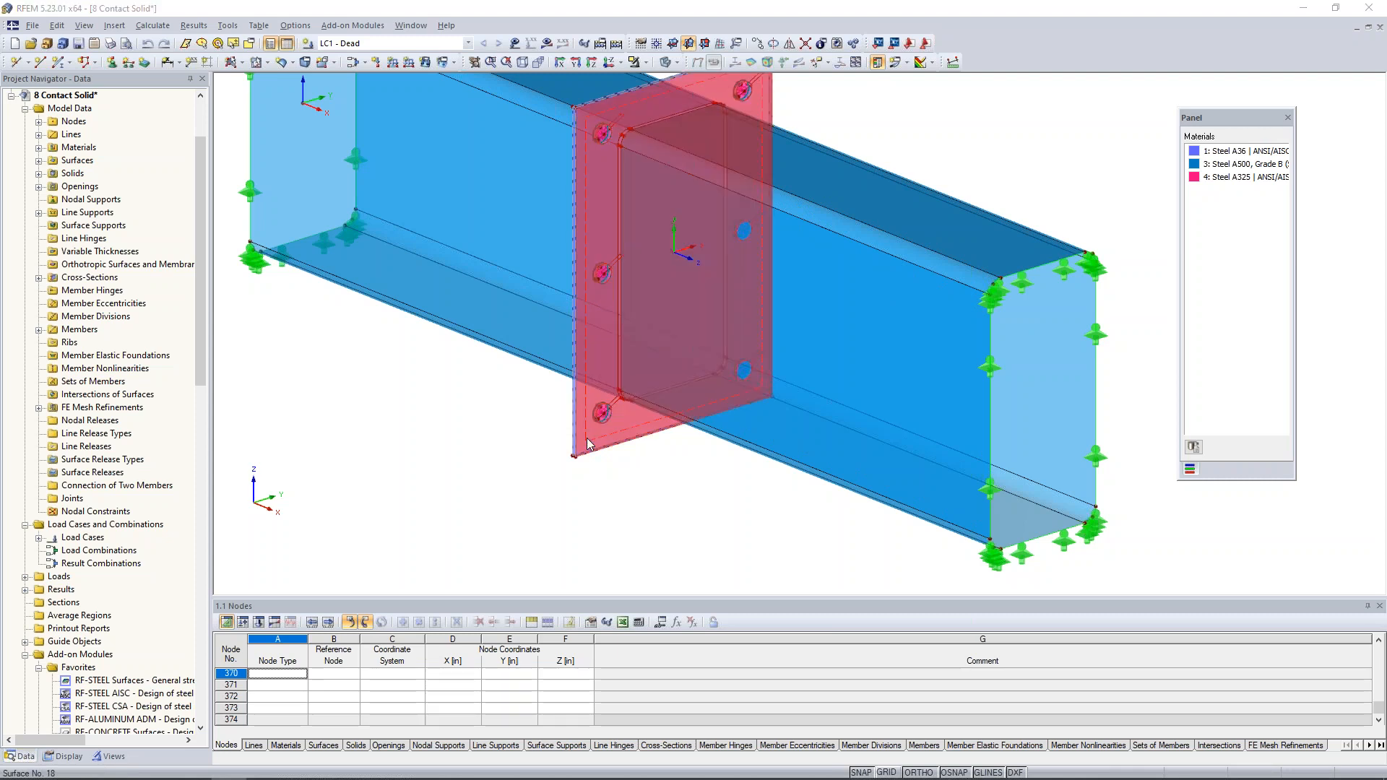
{"action": "double_click", "coordinate": [587, 443]}
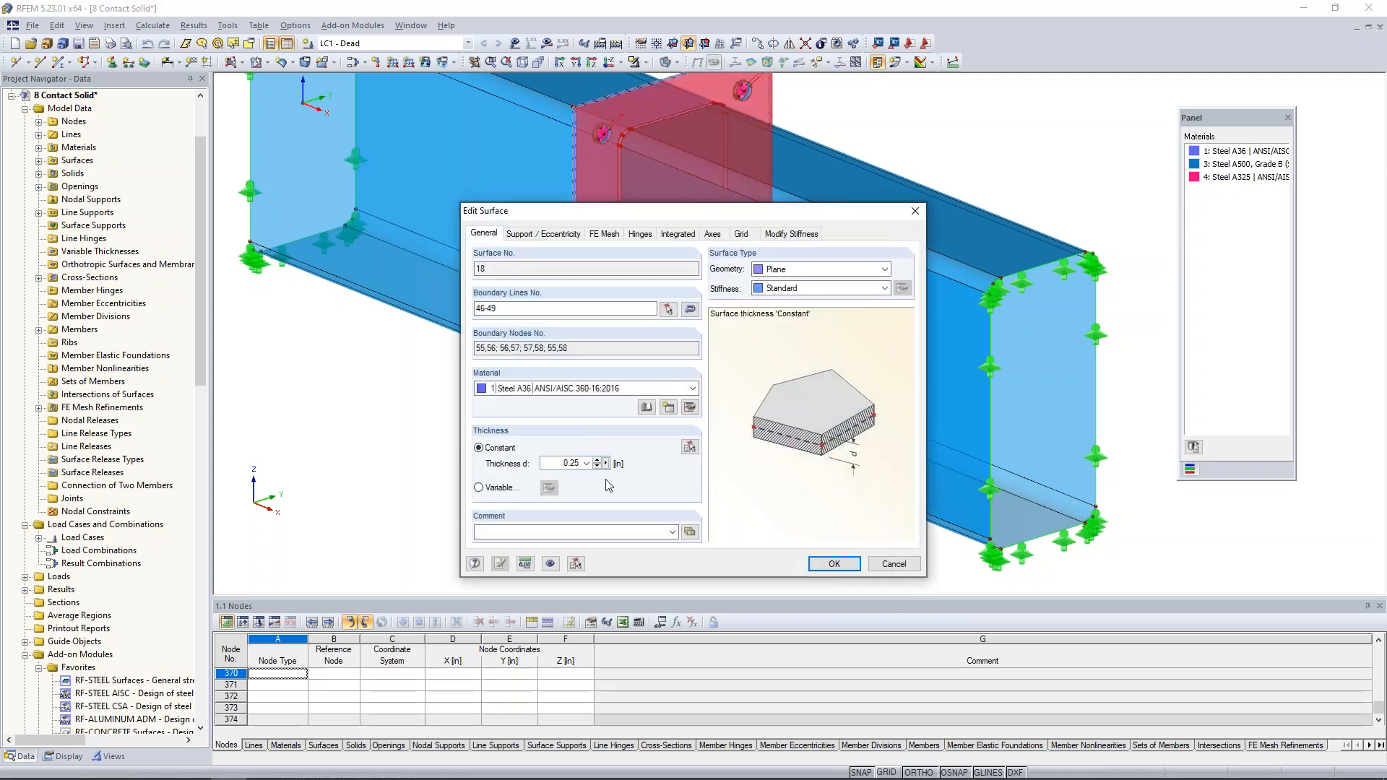
{"action": "left_click", "coordinate": [888, 565]}
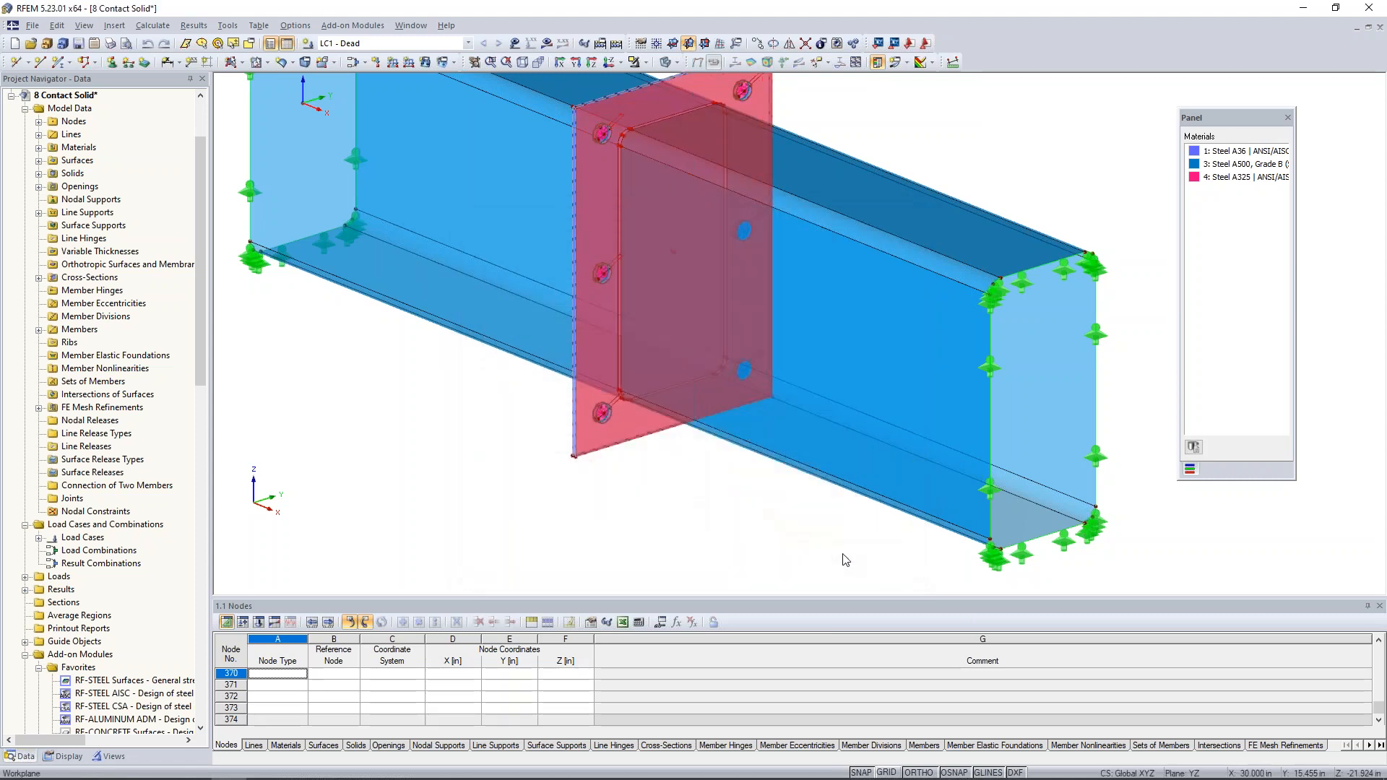
{"action": "left_click", "coordinate": [516, 486]}
- Return to the original side of the bolted plate joint and display the model as a wireframe
{"action": "middle_click_drag", "start_coordinate": [508, 465], "coordinate": [935, 480], "text": "ctrl"}
{"action": "scroll", "coordinate": [857, 456], "scroll_direction": "down", "scroll_amount": 1}
{"action": "middle_click_drag", "start_coordinate": [857, 456], "coordinate": [800, 518], "text": "ctrl"}
{"action": "scroll", "coordinate": [682, 337], "scroll_direction": "up", "scroll_amount": 3}
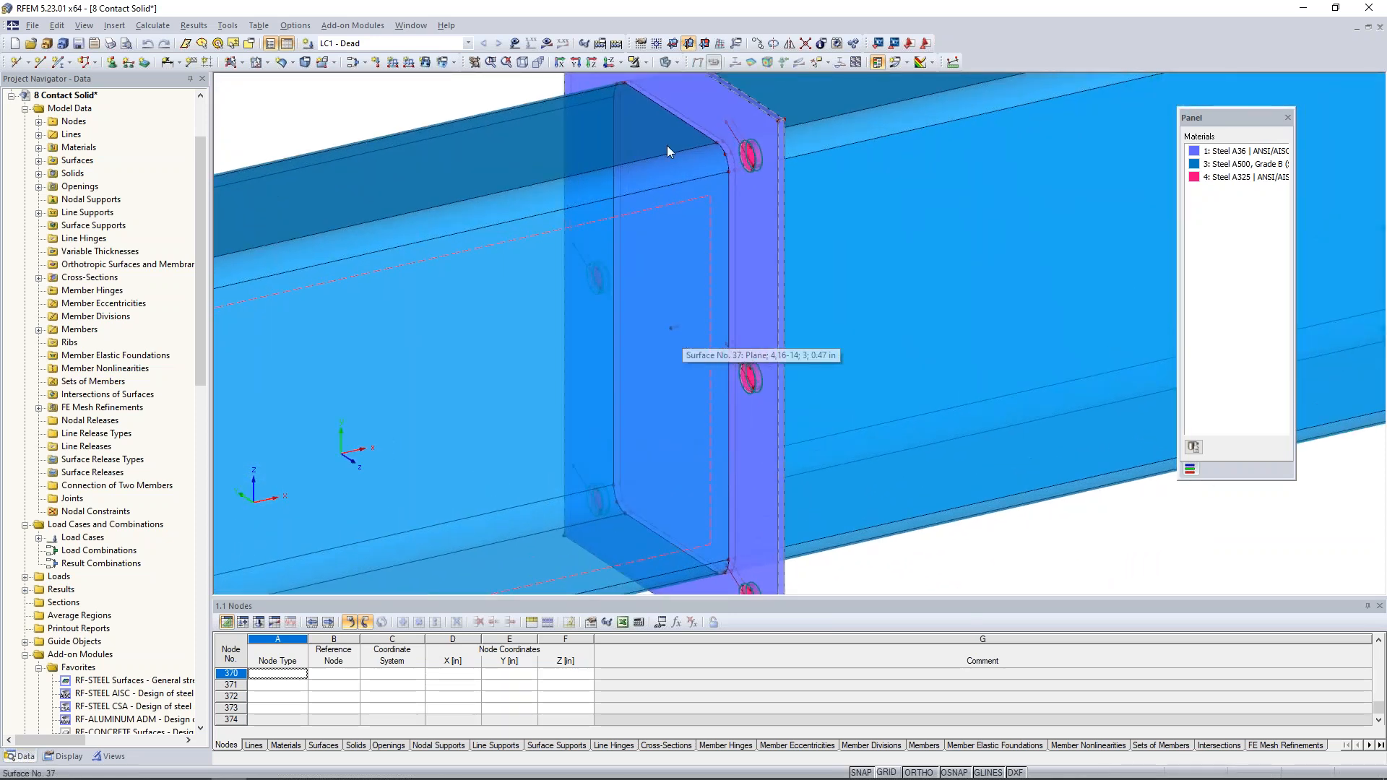
{"action": "left_click", "coordinate": [674, 65]}
{"action": "left_click", "coordinate": [678, 80]}
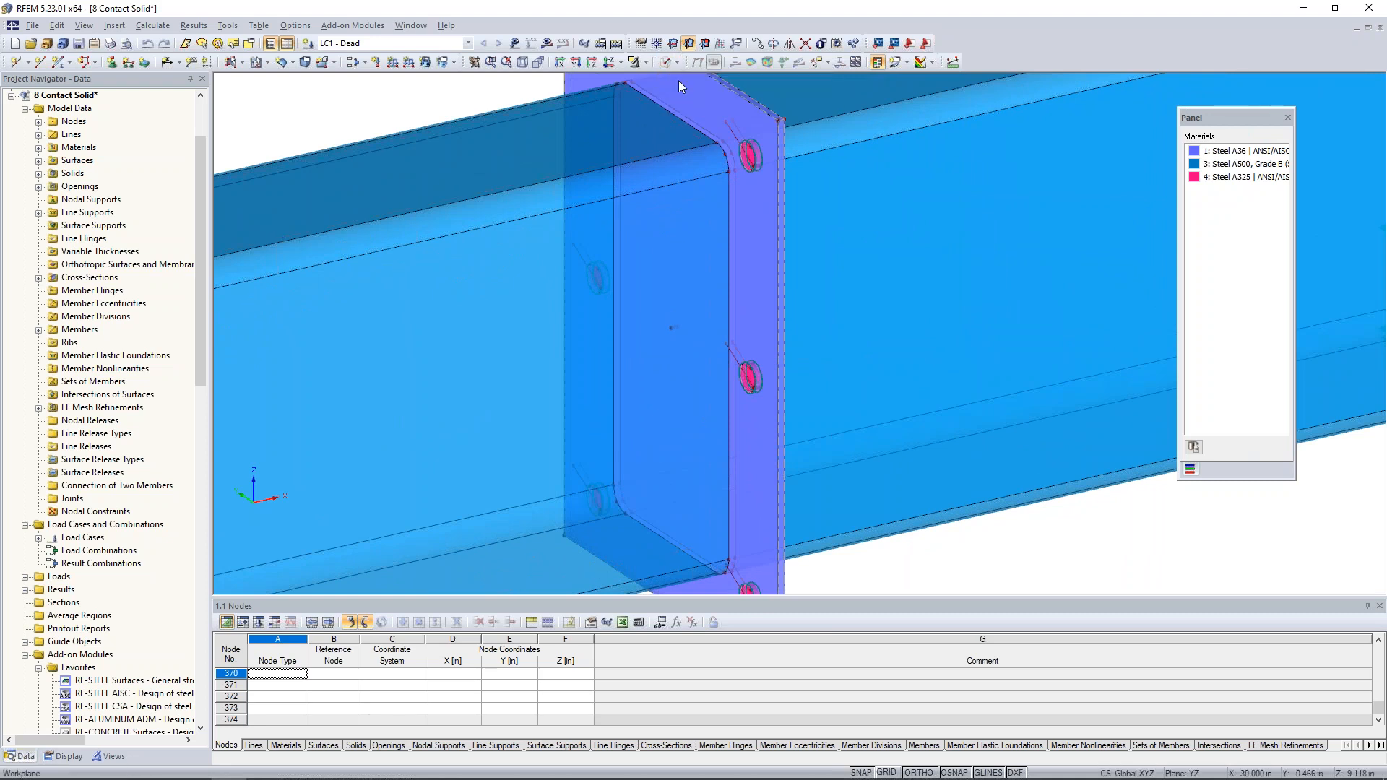
- Open the properties of the solid between the end plates and examine the available solid types, keeping Contact
{"action": "scroll", "coordinate": [664, 305], "scroll_direction": "up", "scroll_amount": 5}
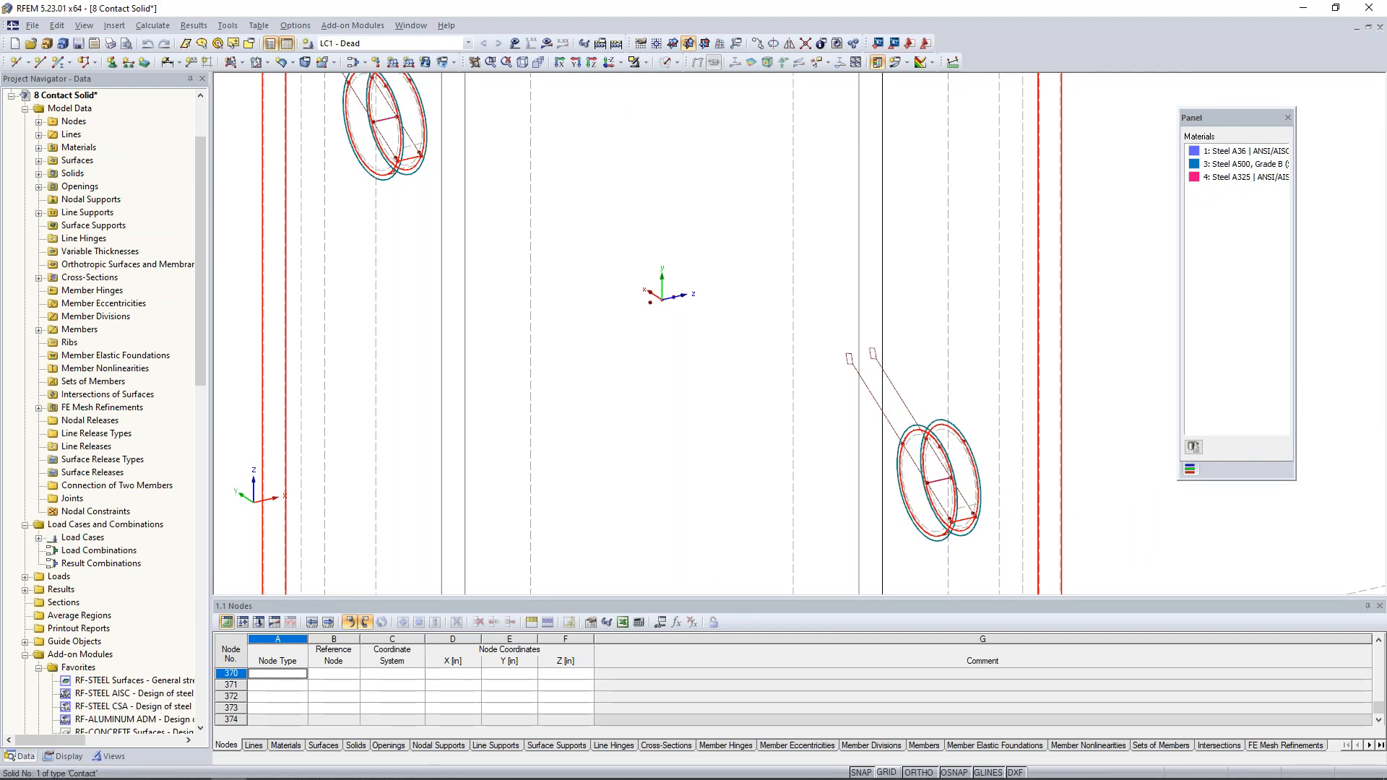
{"action": "double_click", "coordinate": [703, 345]}
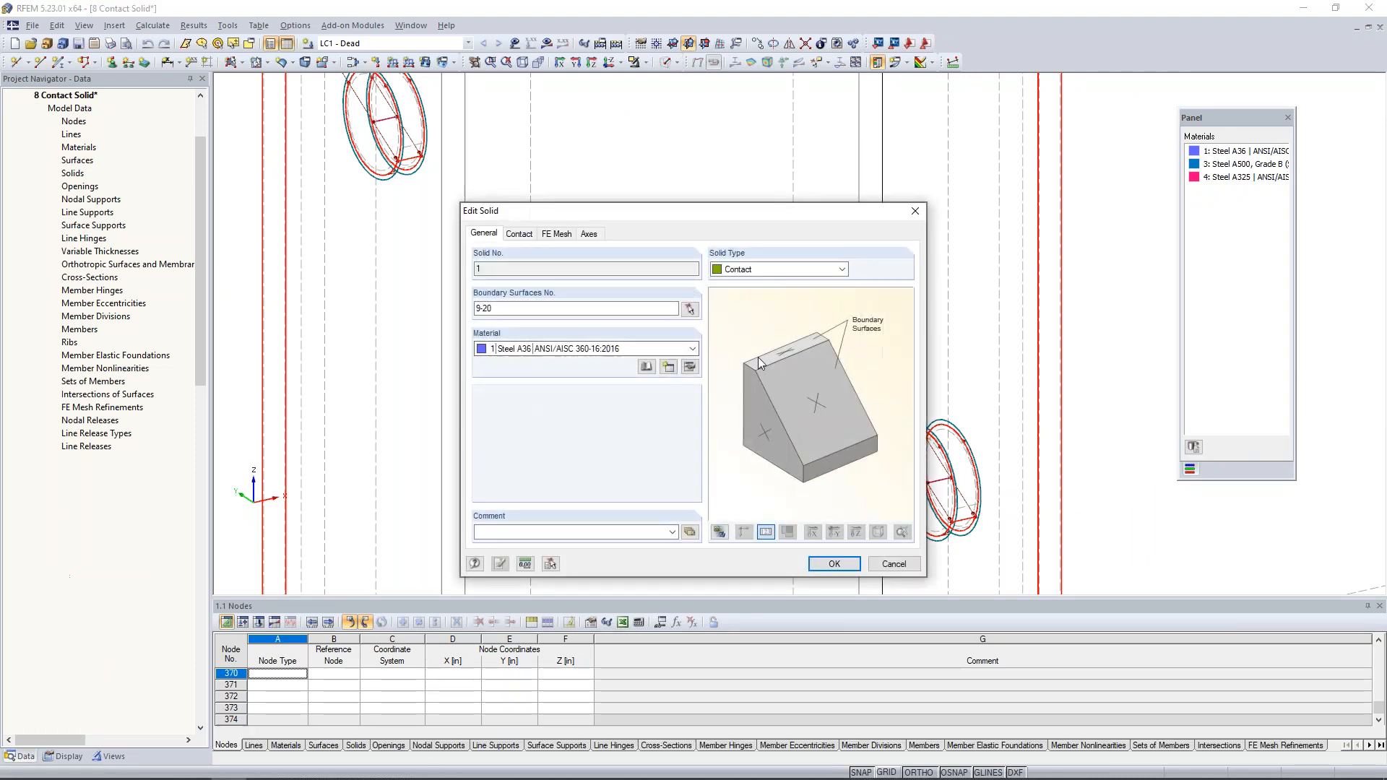
{"action": "left_click", "coordinate": [751, 270]}
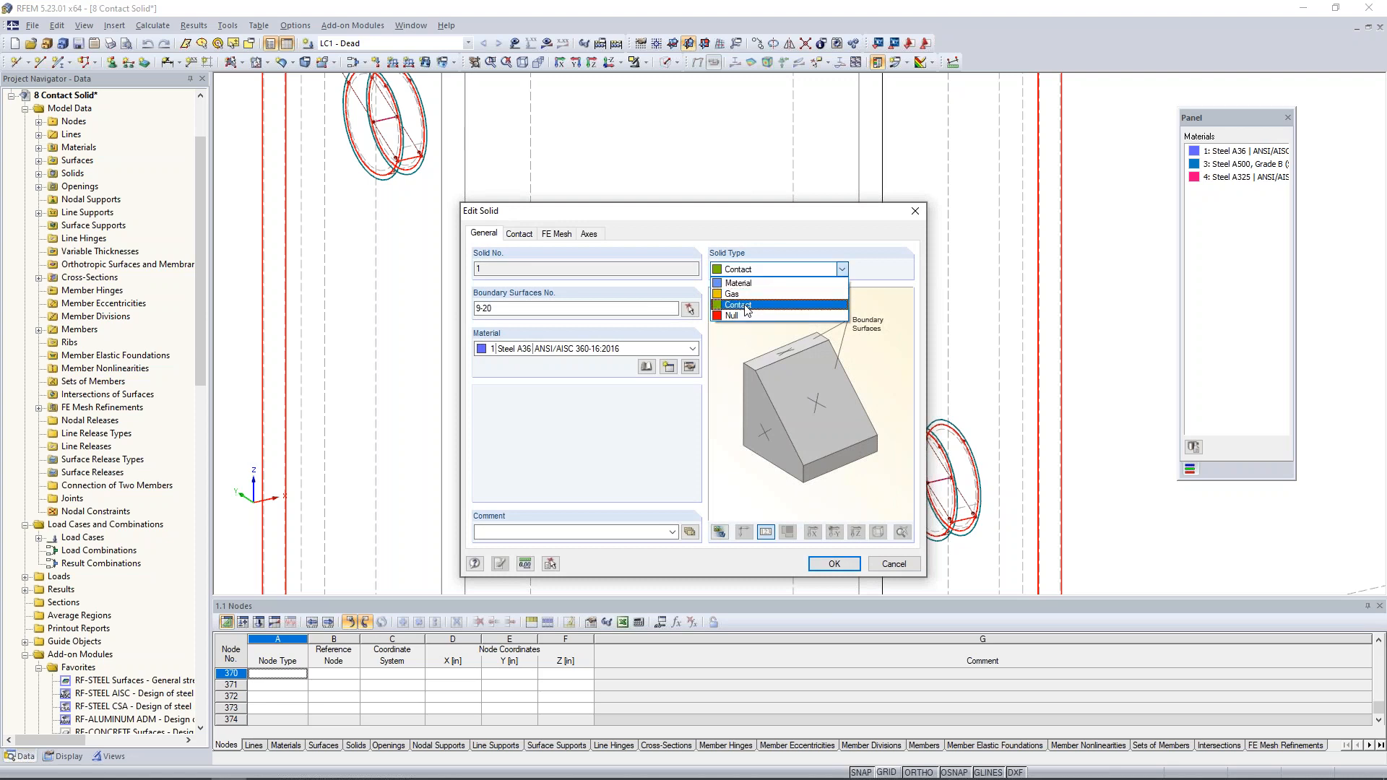
{"action": "left_click", "coordinate": [648, 443]}
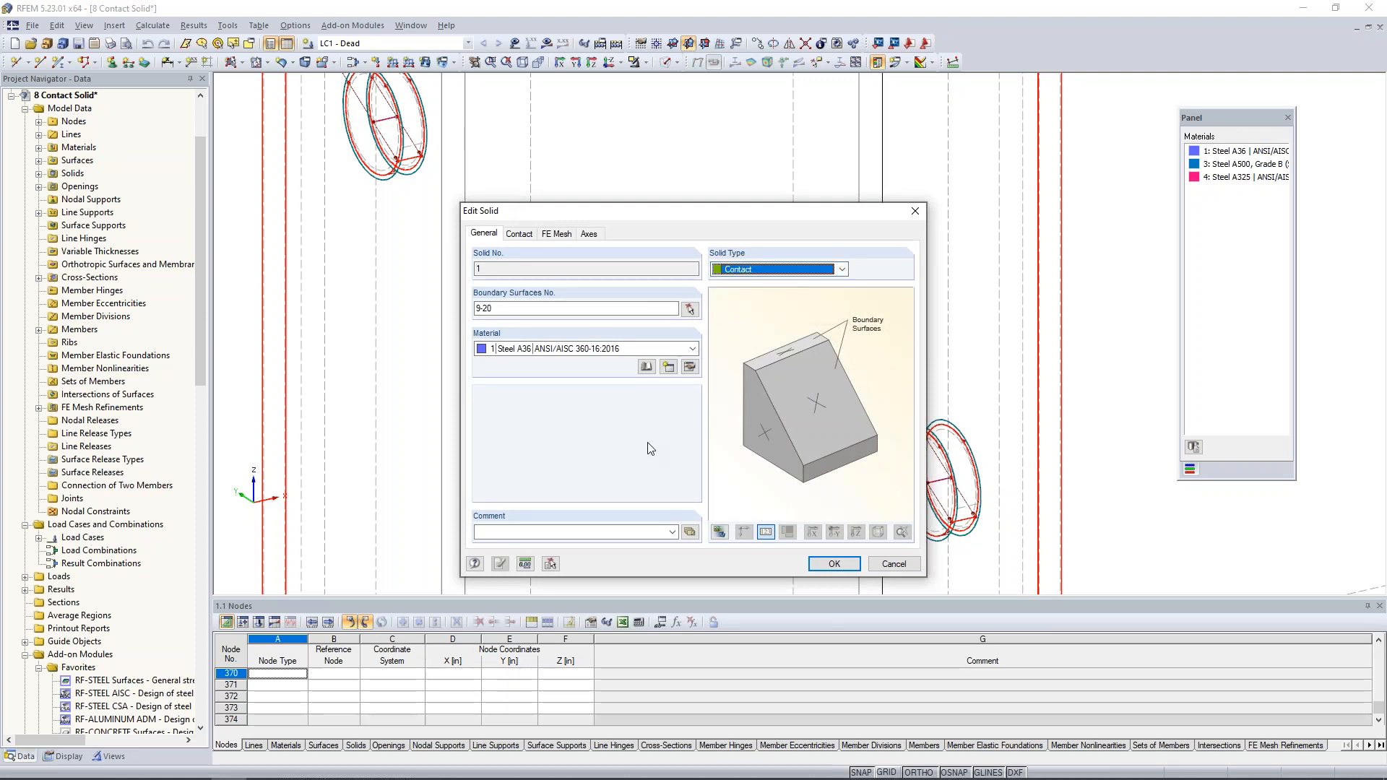
- Switch to the PowerPoint slide show of the solid modeling webinar
{"action": "key", "text": "super+Tab"}
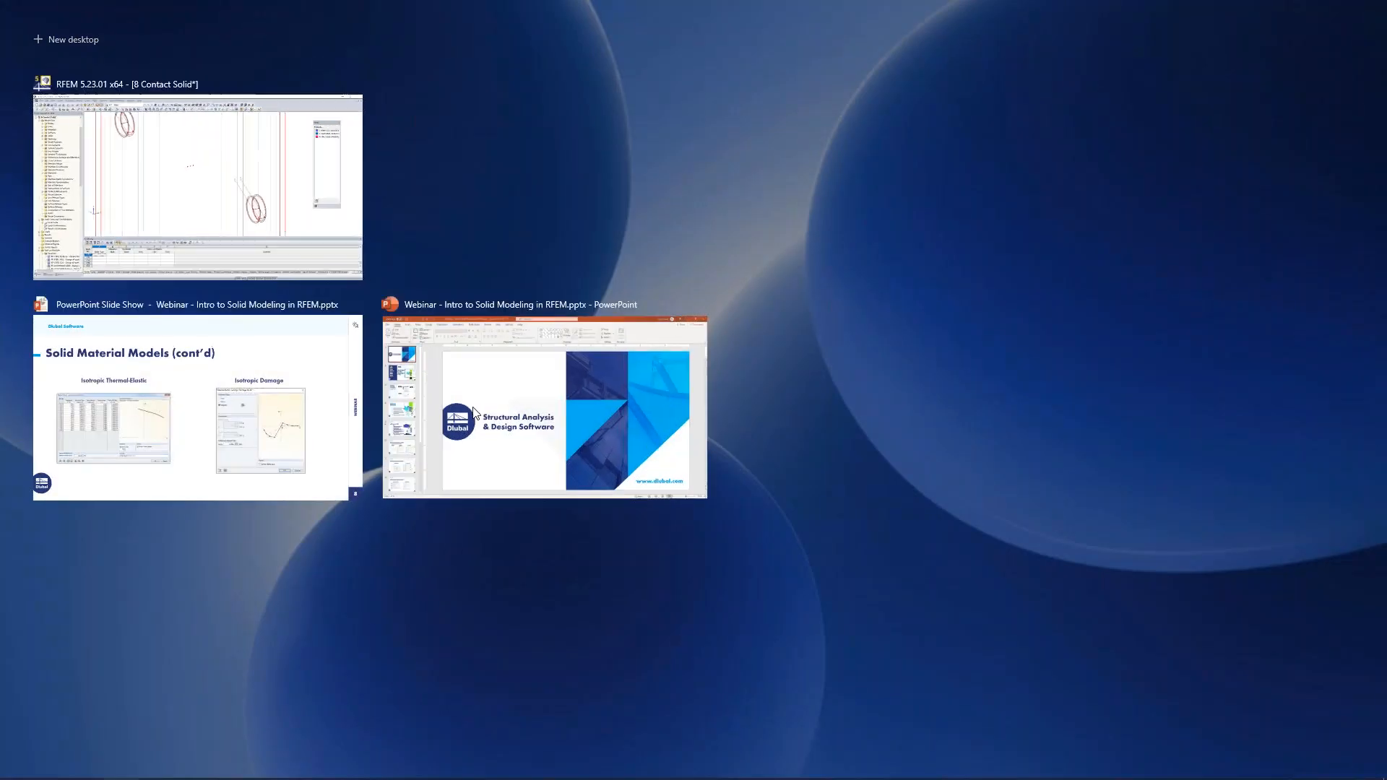
{"action": "left_click", "coordinate": [304, 431]}
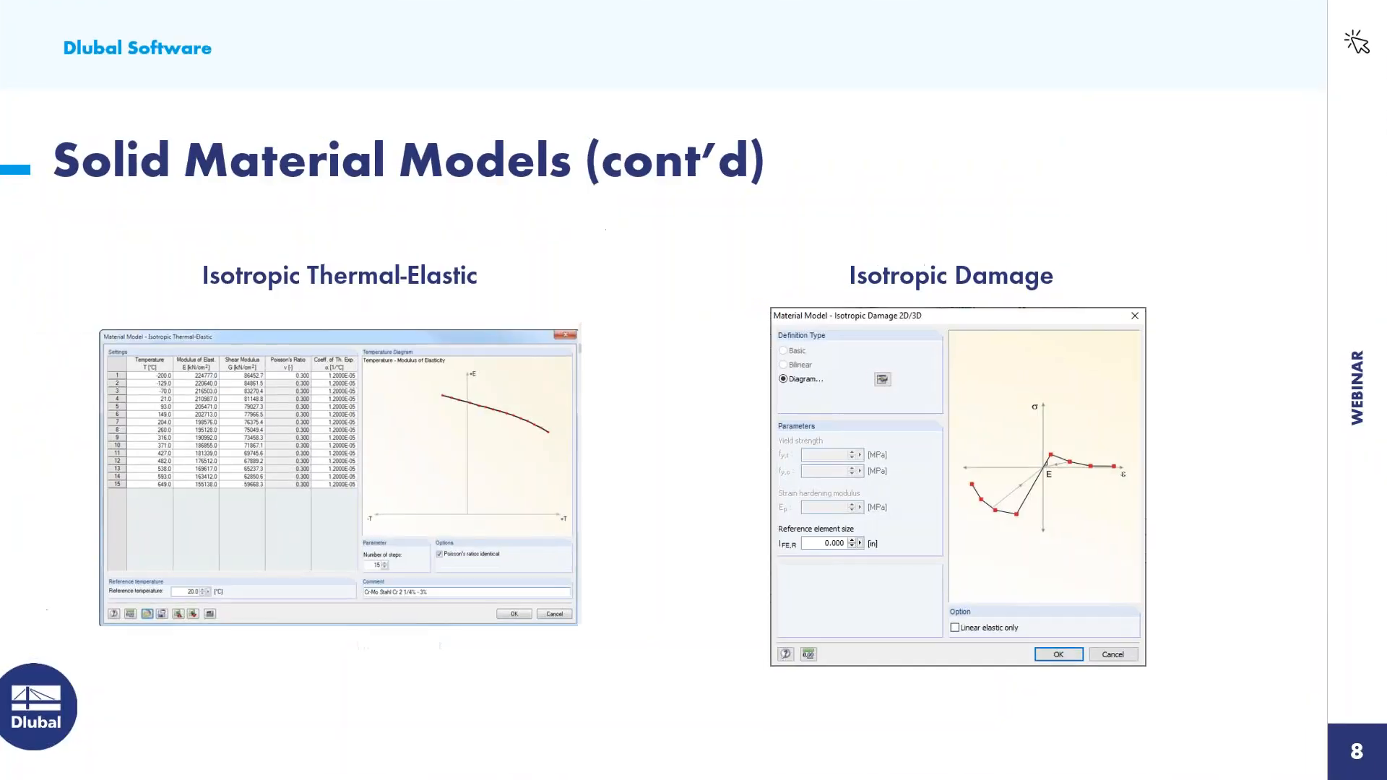
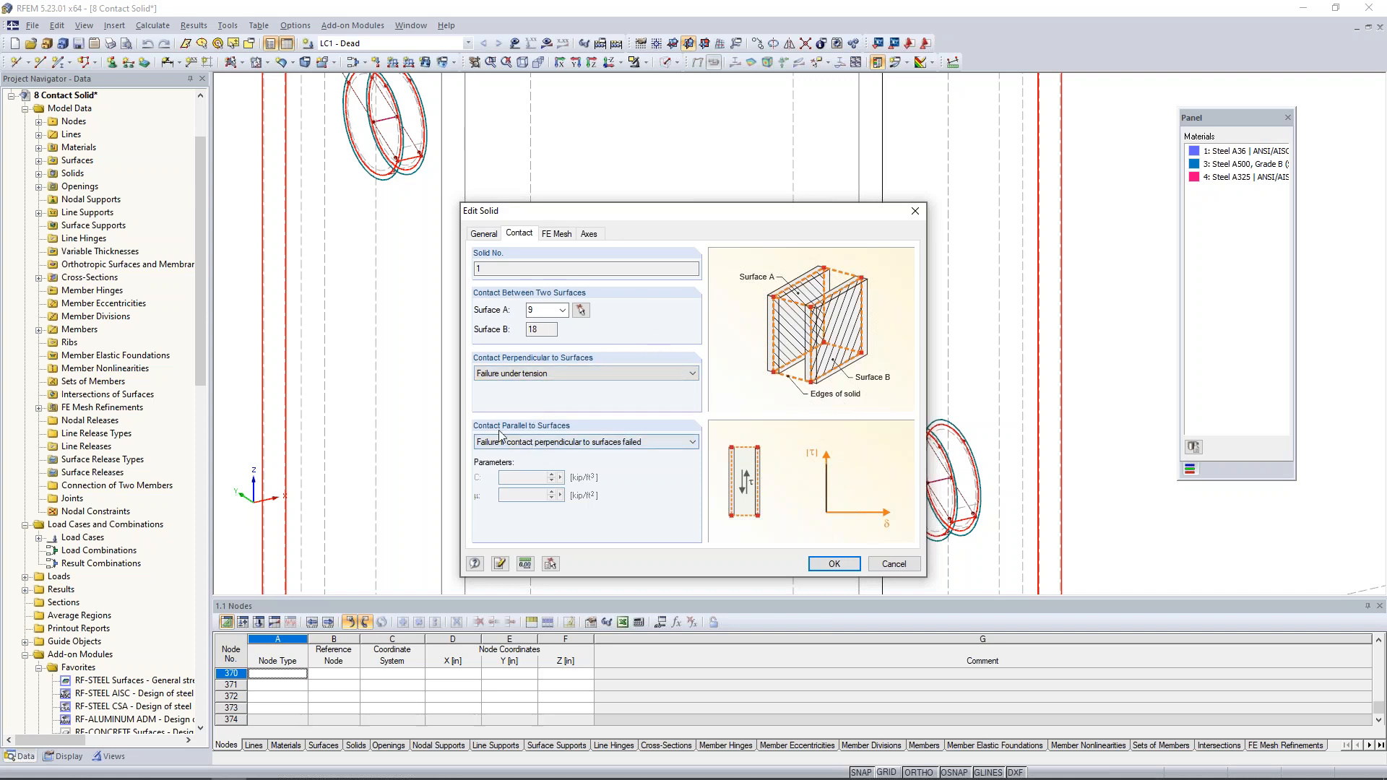
- Examine the options for contact parallel to surfaces, keeping Failure if contact perpendicular to surfaces failed, and cancel the solid's properties
{"action": "left_click", "coordinate": [534, 443]}
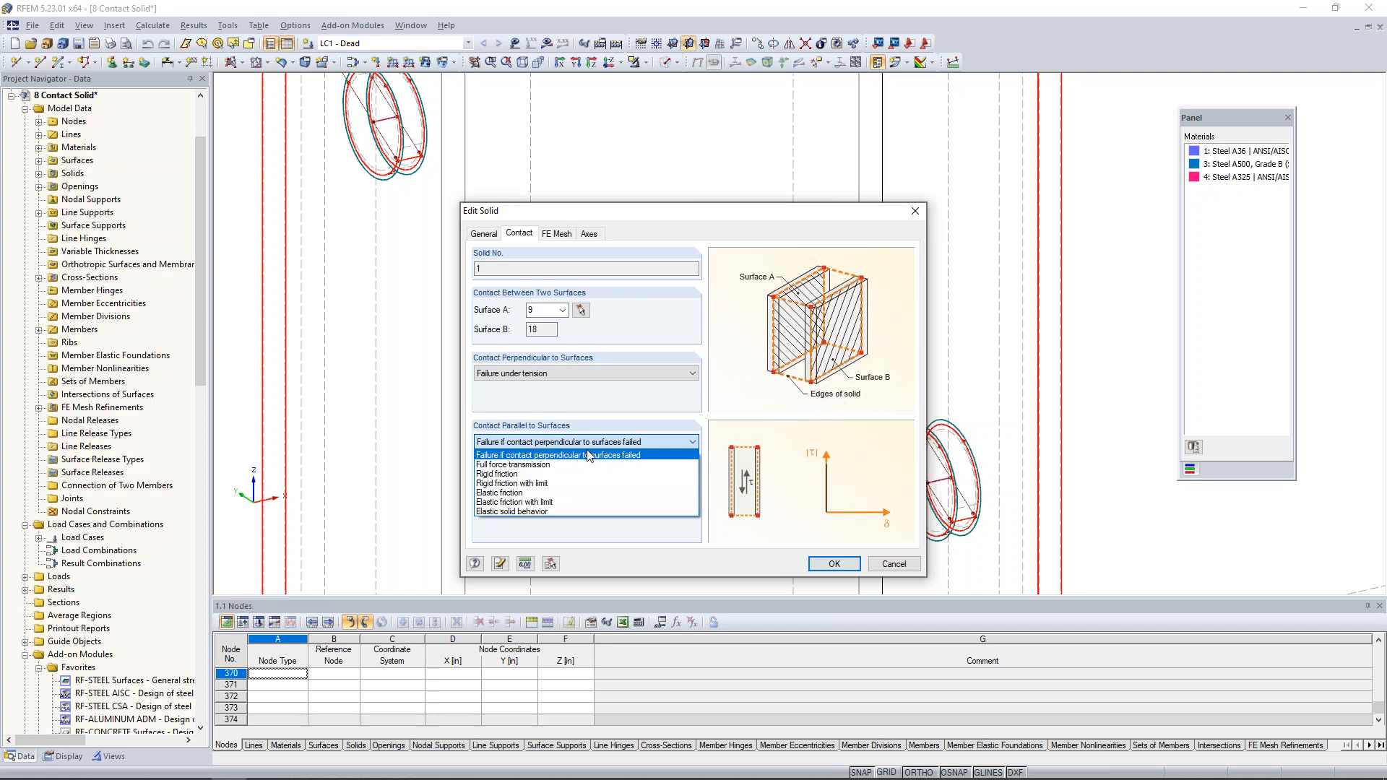
{"action": "left_click", "coordinate": [649, 418]}
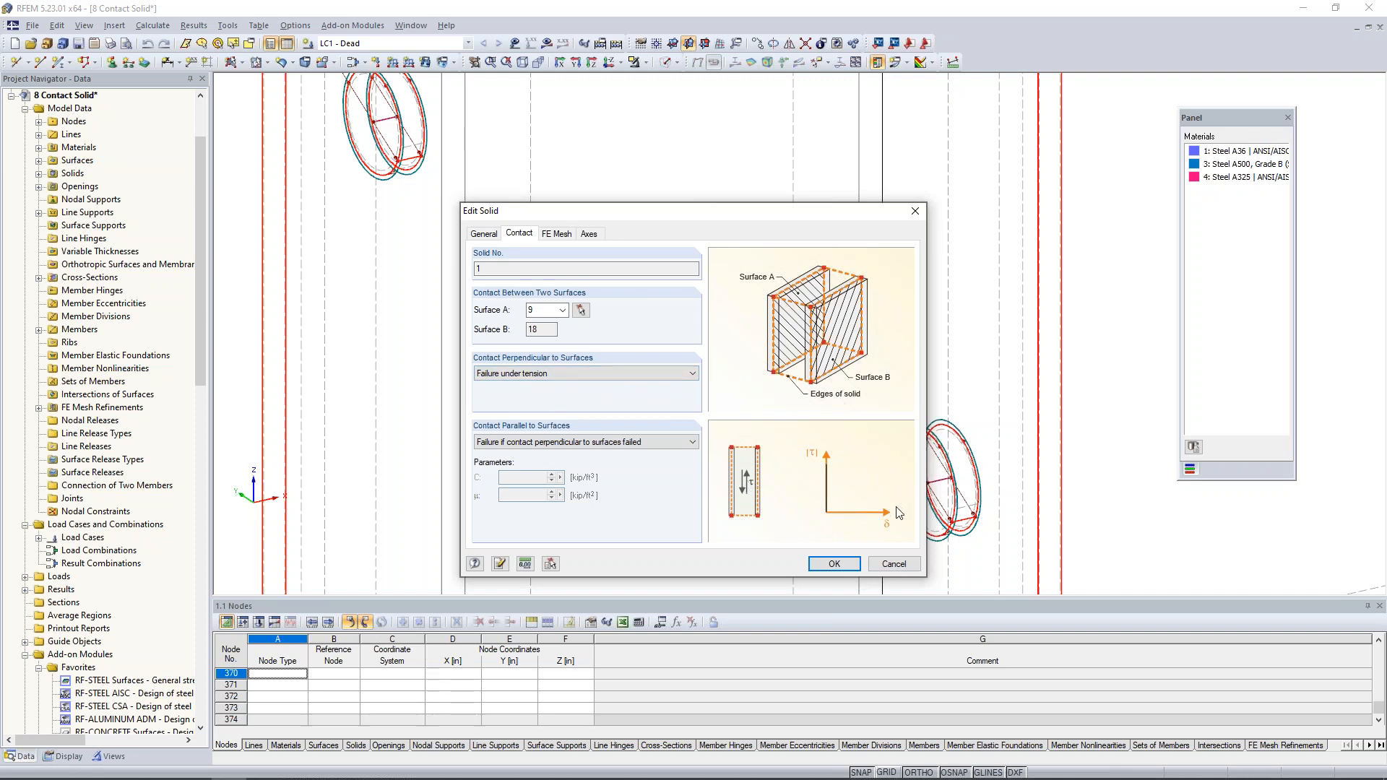
{"action": "left_click", "coordinate": [893, 564]}
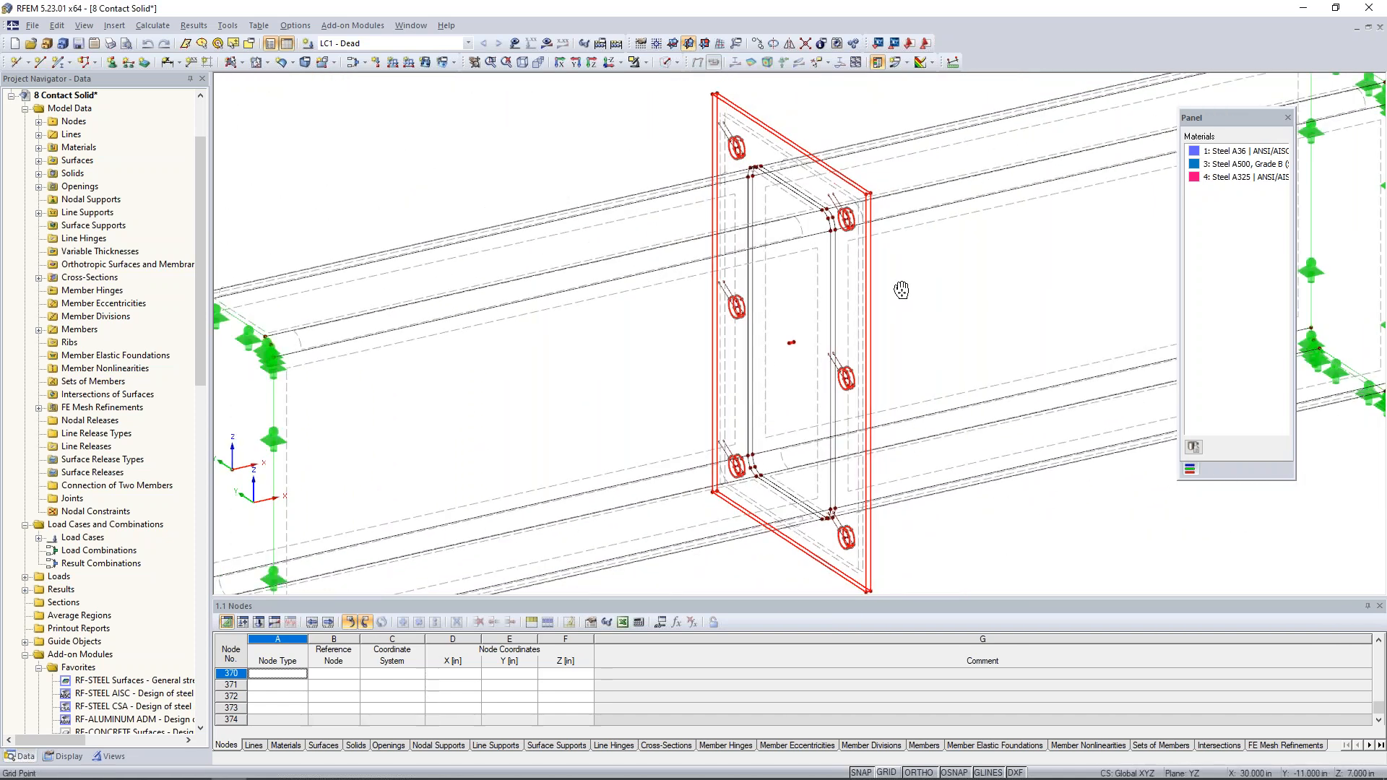
- Measure the gap between the two end plates at their upper corner nodes and close the distance results
{"action": "scroll", "coordinate": [762, 243], "scroll_direction": "up", "scroll_amount": 3}
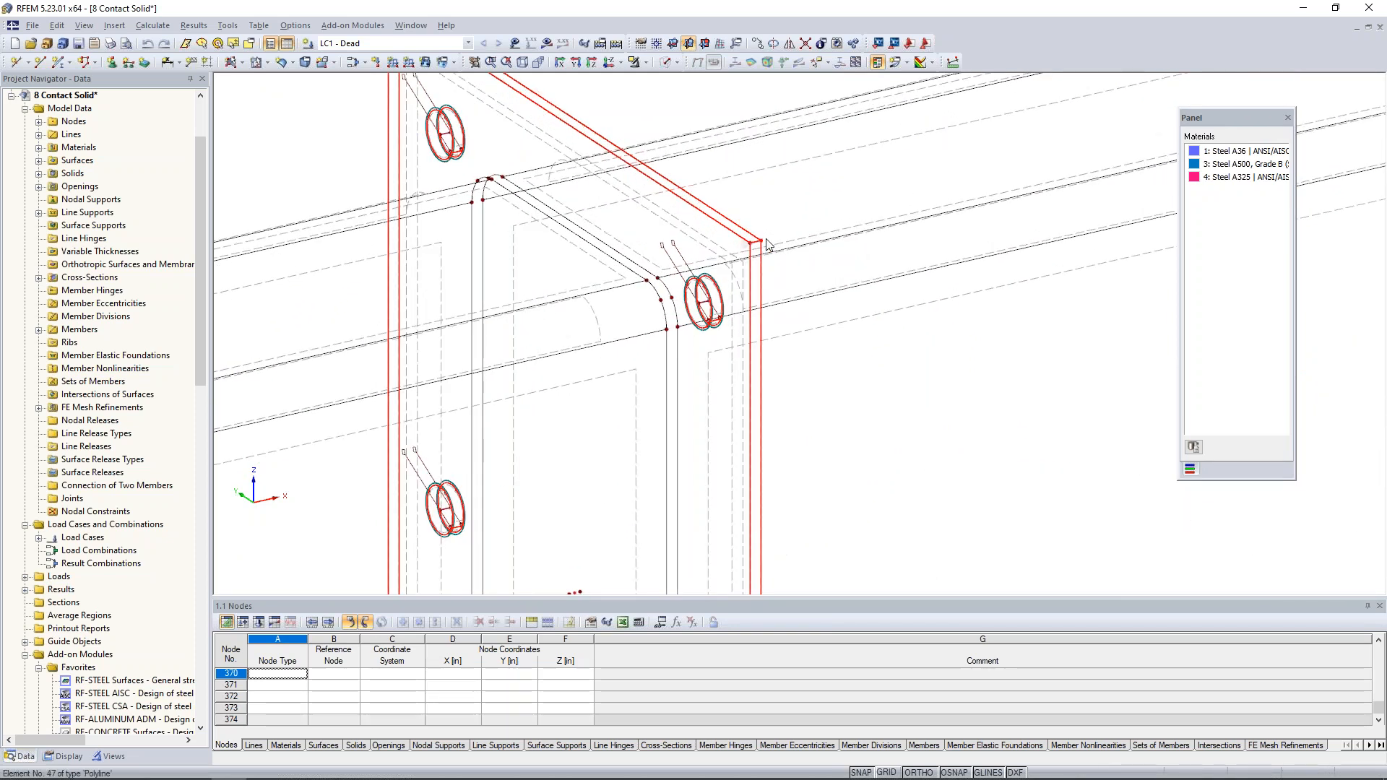
{"action": "left_click", "coordinate": [744, 94]}
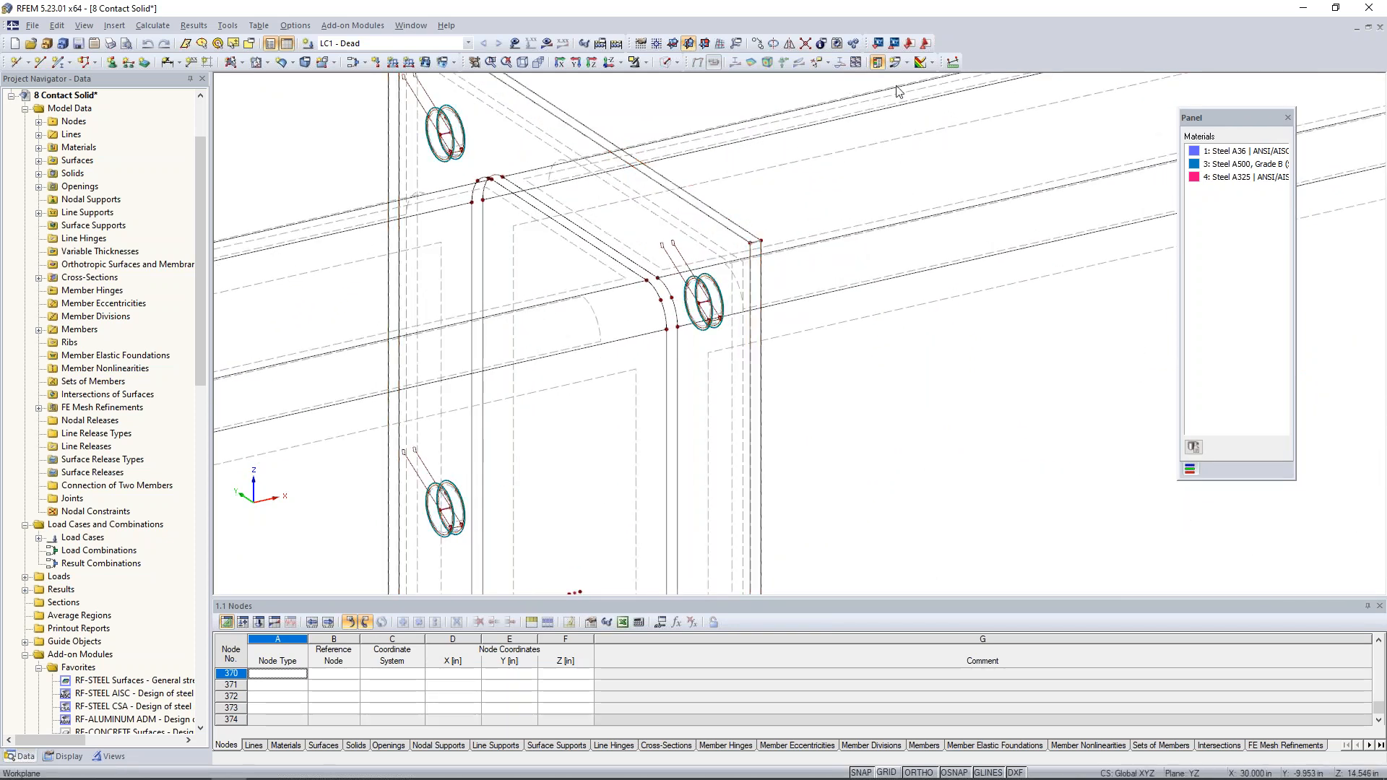
{"action": "left_click", "coordinate": [953, 62]}
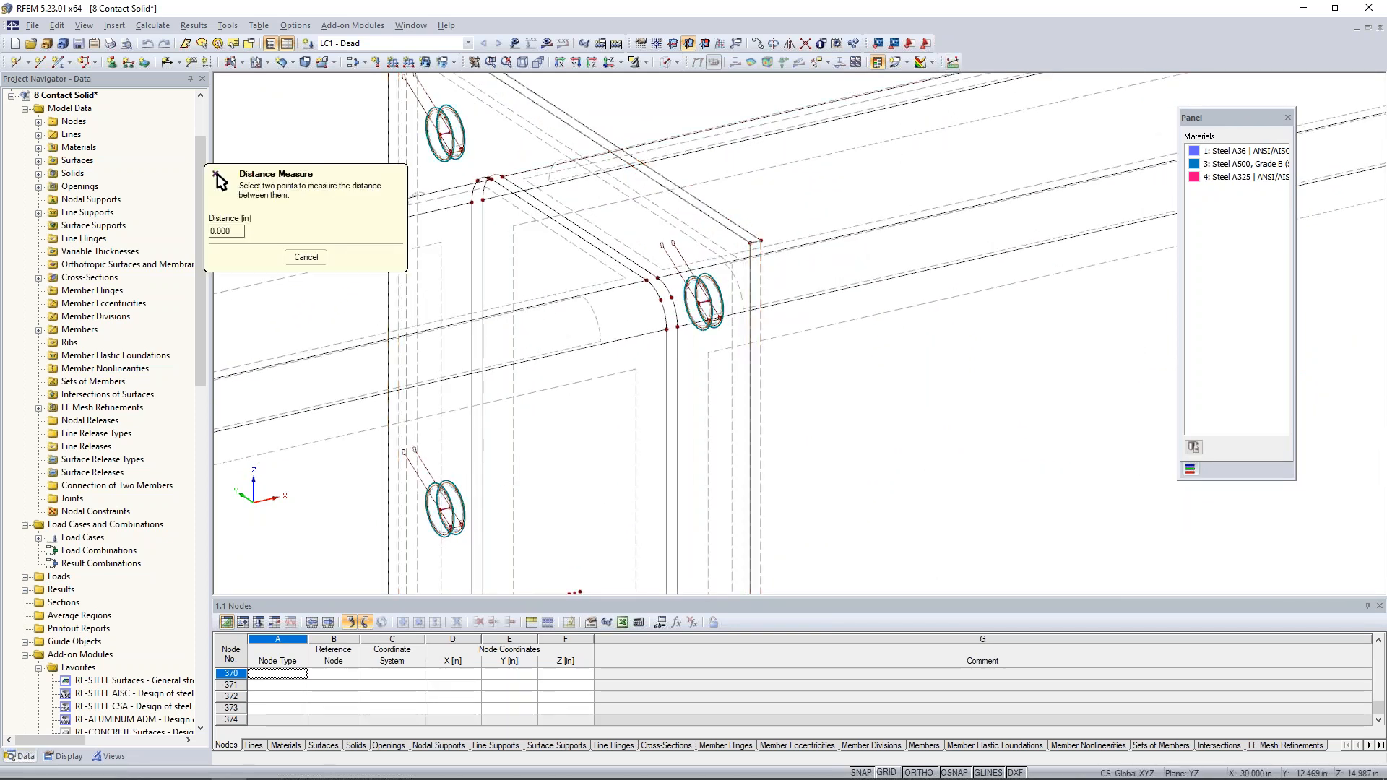
{"action": "scroll", "coordinate": [756, 235], "scroll_direction": "up", "scroll_amount": 2}
{"action": "left_click", "coordinate": [746, 247]}
{"action": "left_click", "coordinate": [767, 242]}
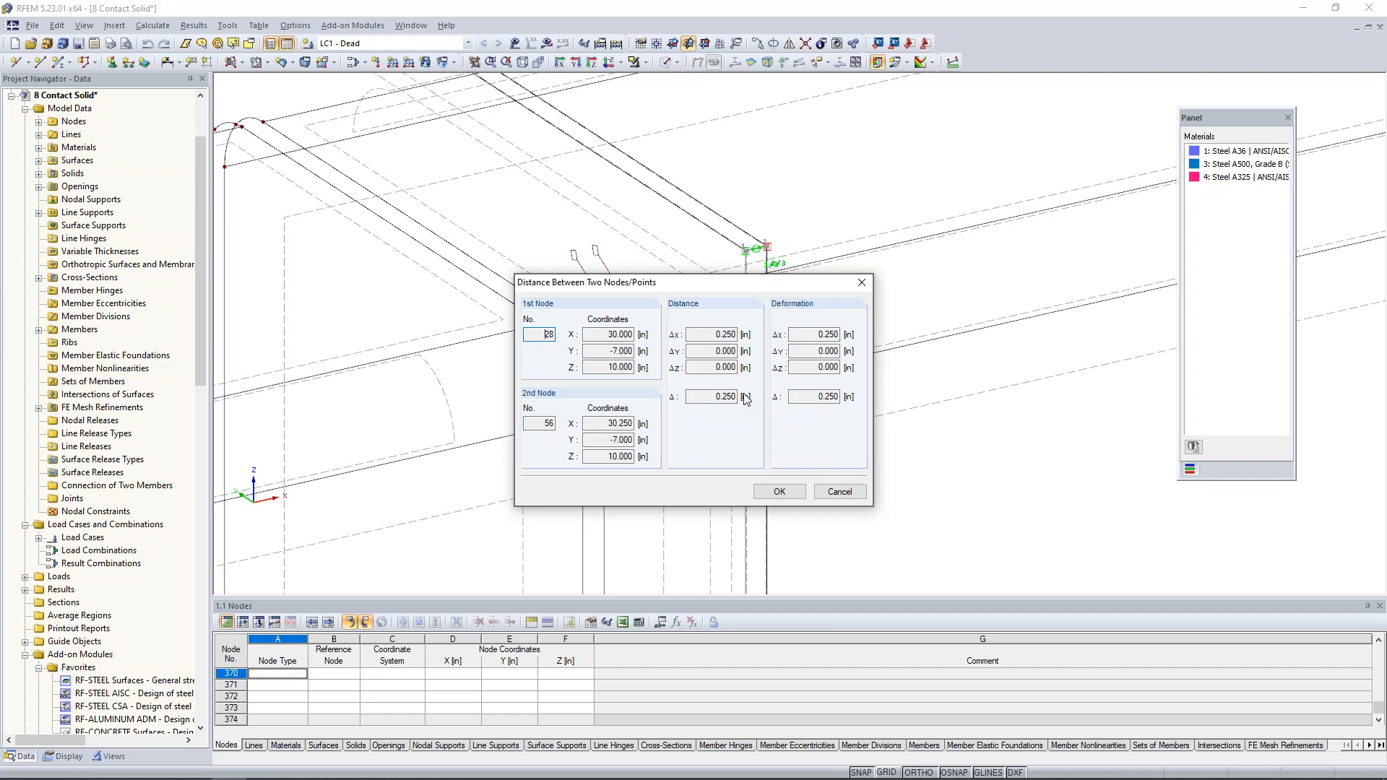
{"action": "left_click", "coordinate": [838, 497]}
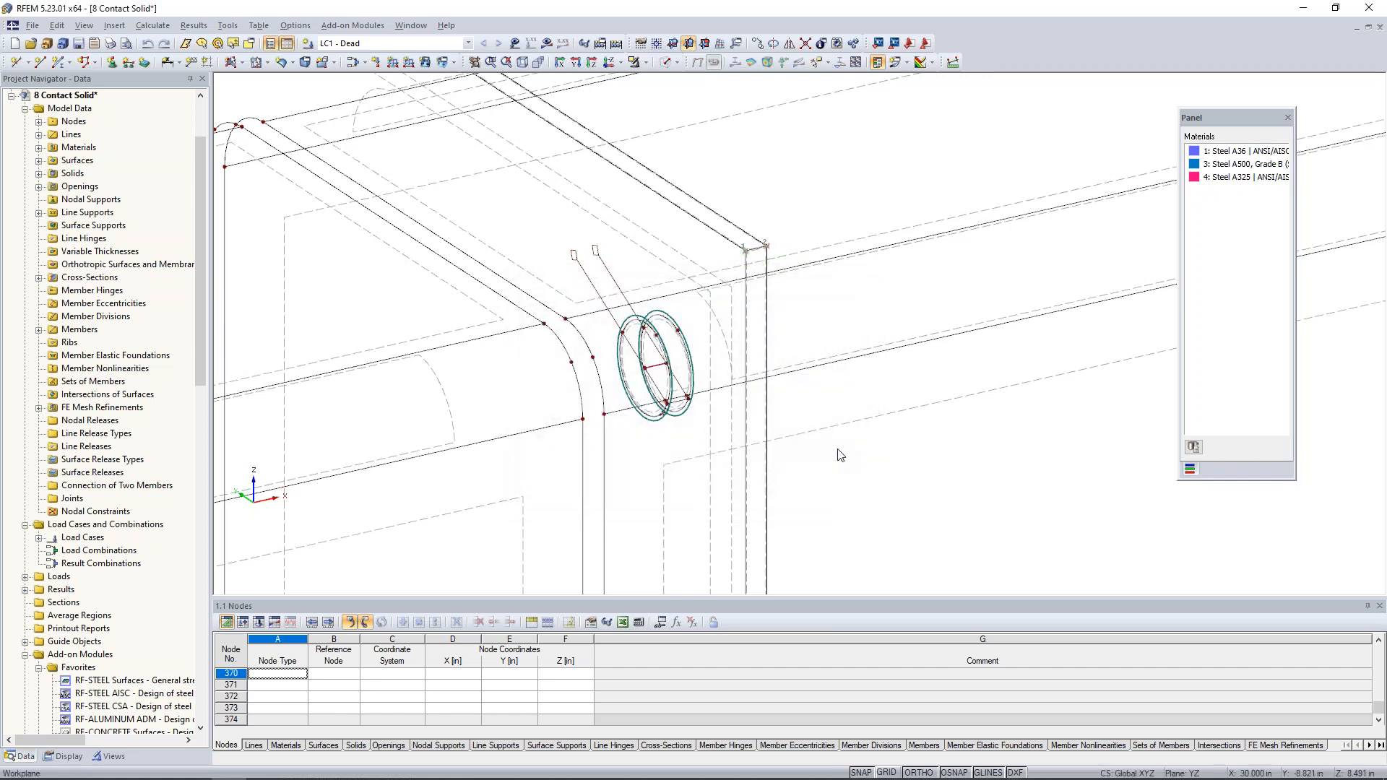
- Review the member properties of the upper bolt connecting the end plates and cancel
{"action": "scroll", "coordinate": [840, 455], "scroll_direction": "down", "scroll_amount": 6}
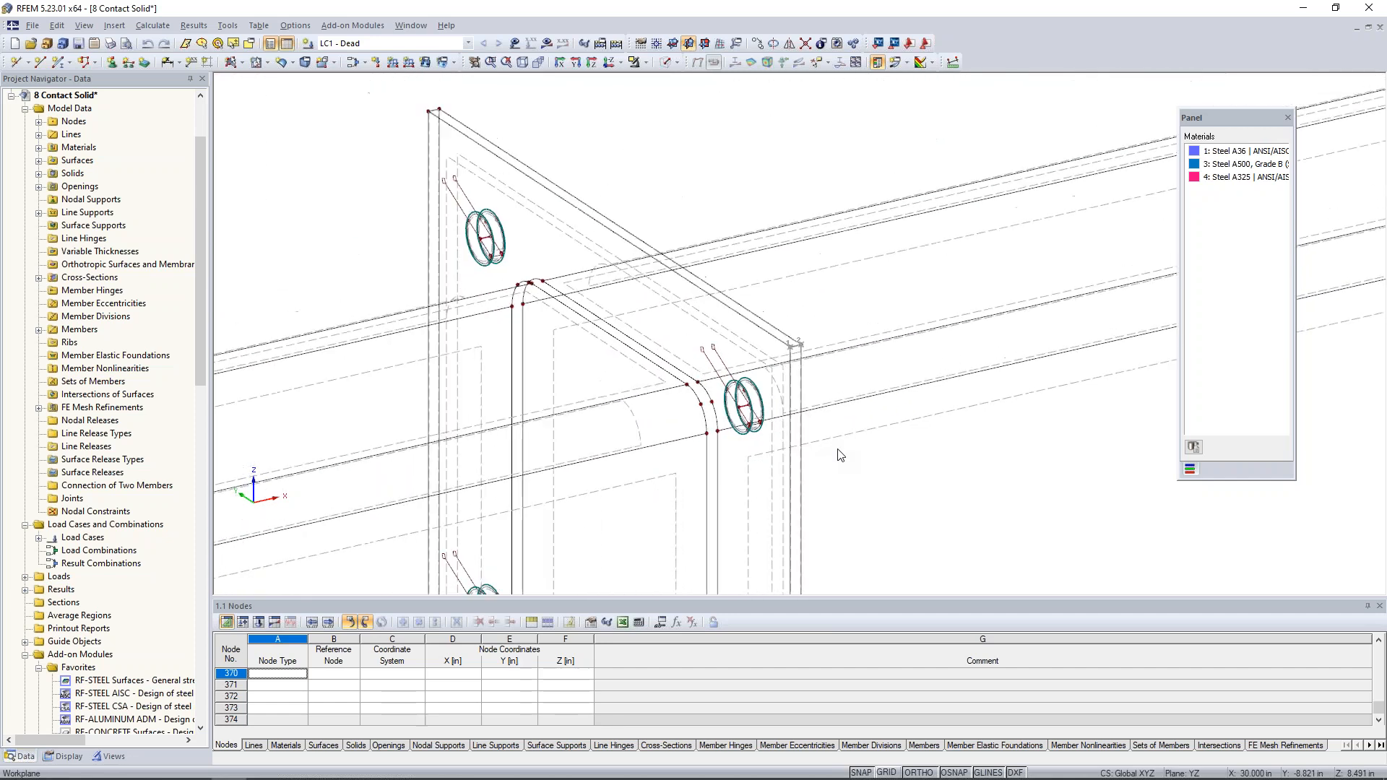
{"action": "middle_click_drag", "start_coordinate": [865, 479], "coordinate": [774, 367]}
{"action": "scroll", "coordinate": [775, 369], "scroll_direction": "down", "scroll_amount": 1}
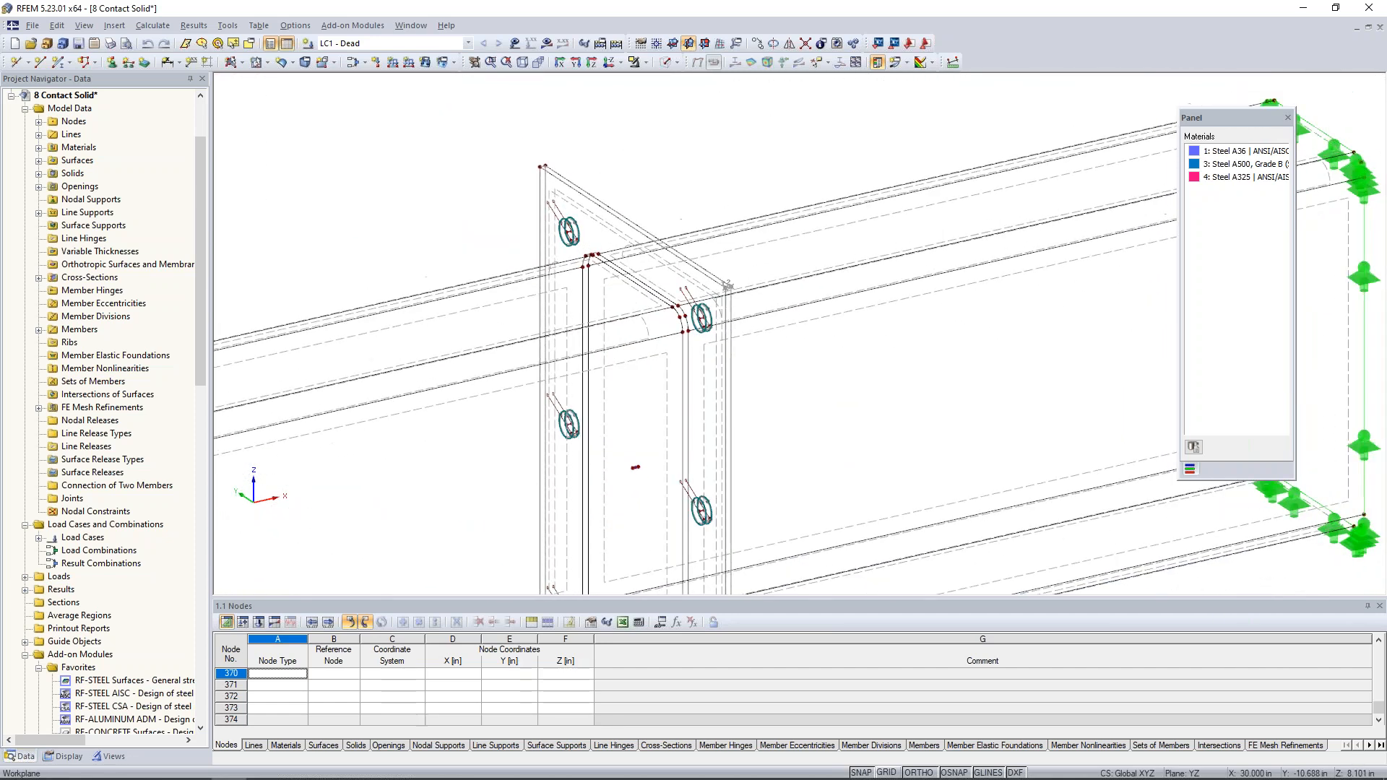
{"action": "scroll", "coordinate": [551, 239], "scroll_direction": "up", "scroll_amount": 3}
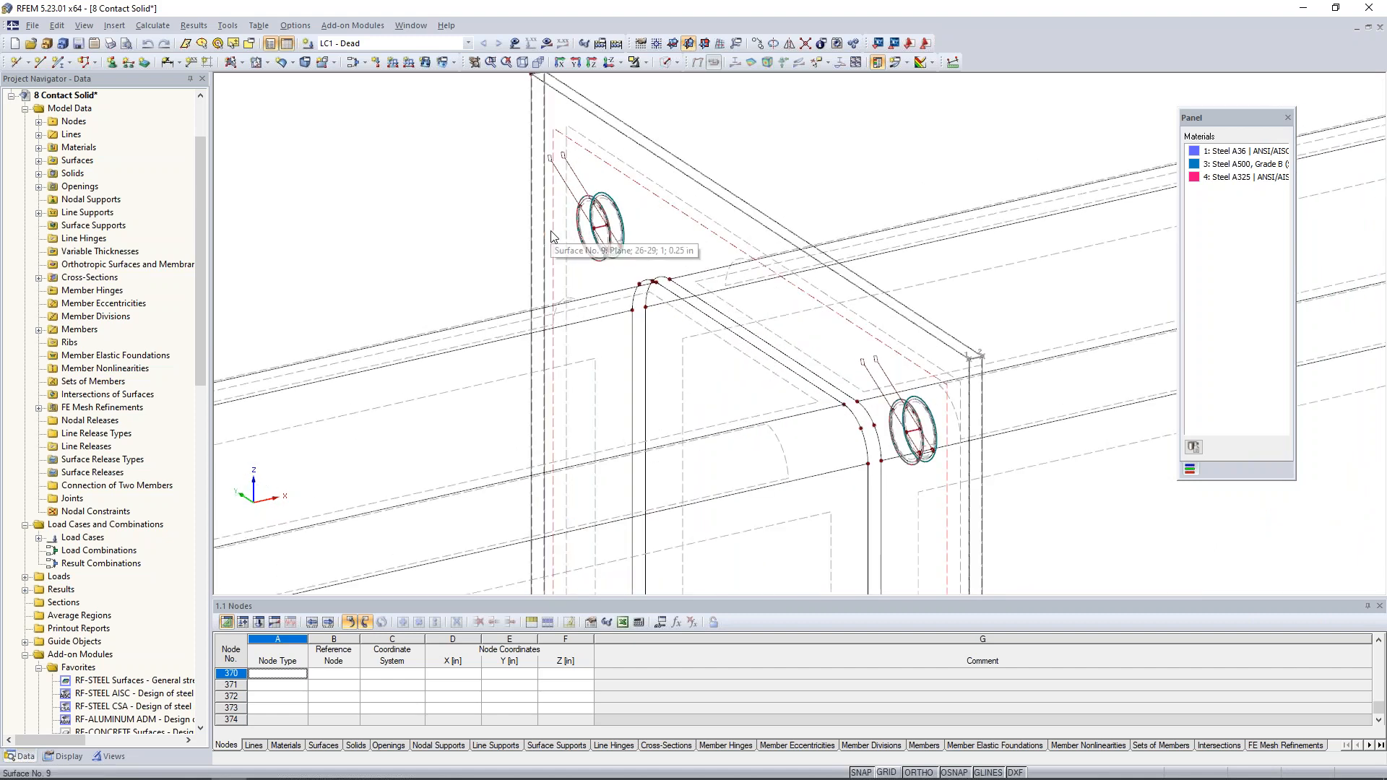
{"action": "double_click", "coordinate": [603, 227]}
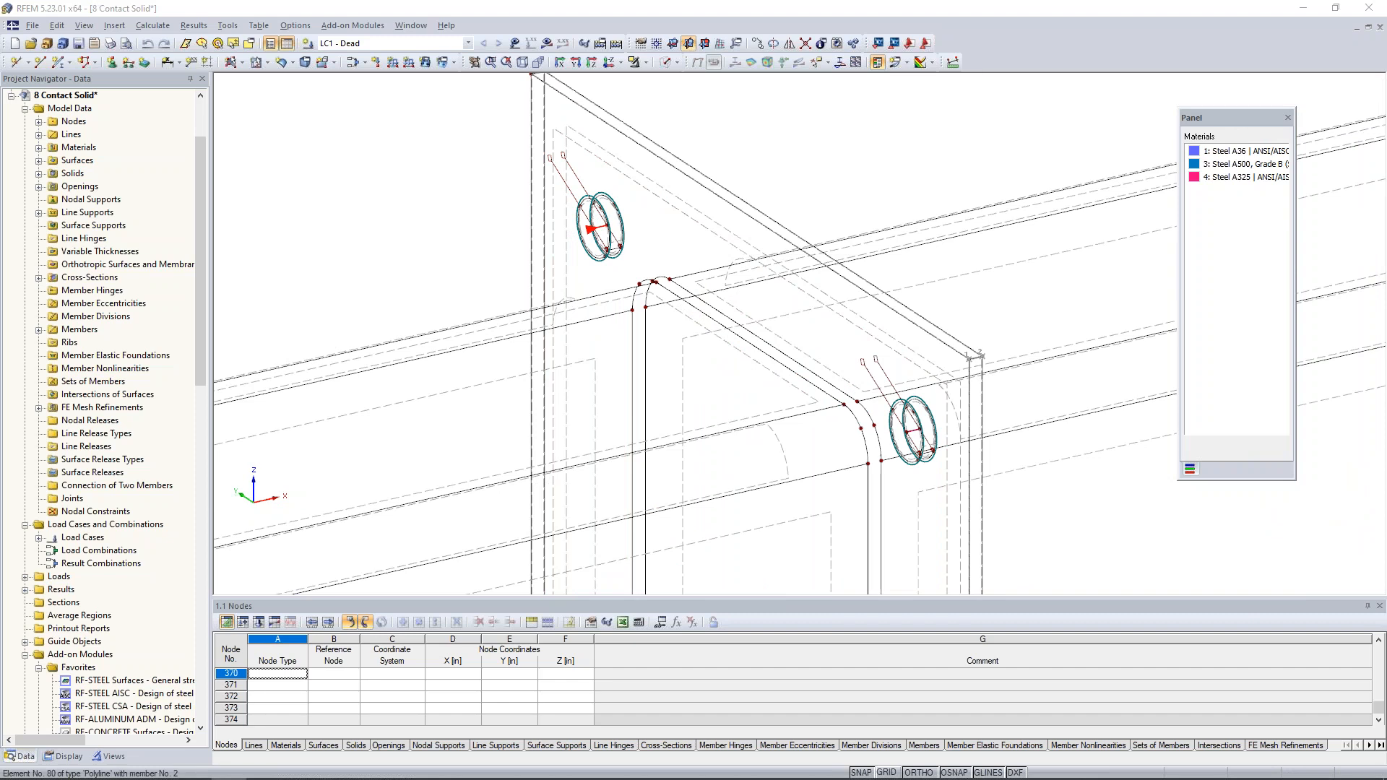
{"action": "left_click_drag", "start_coordinate": [738, 209], "coordinate": [945, 189]}
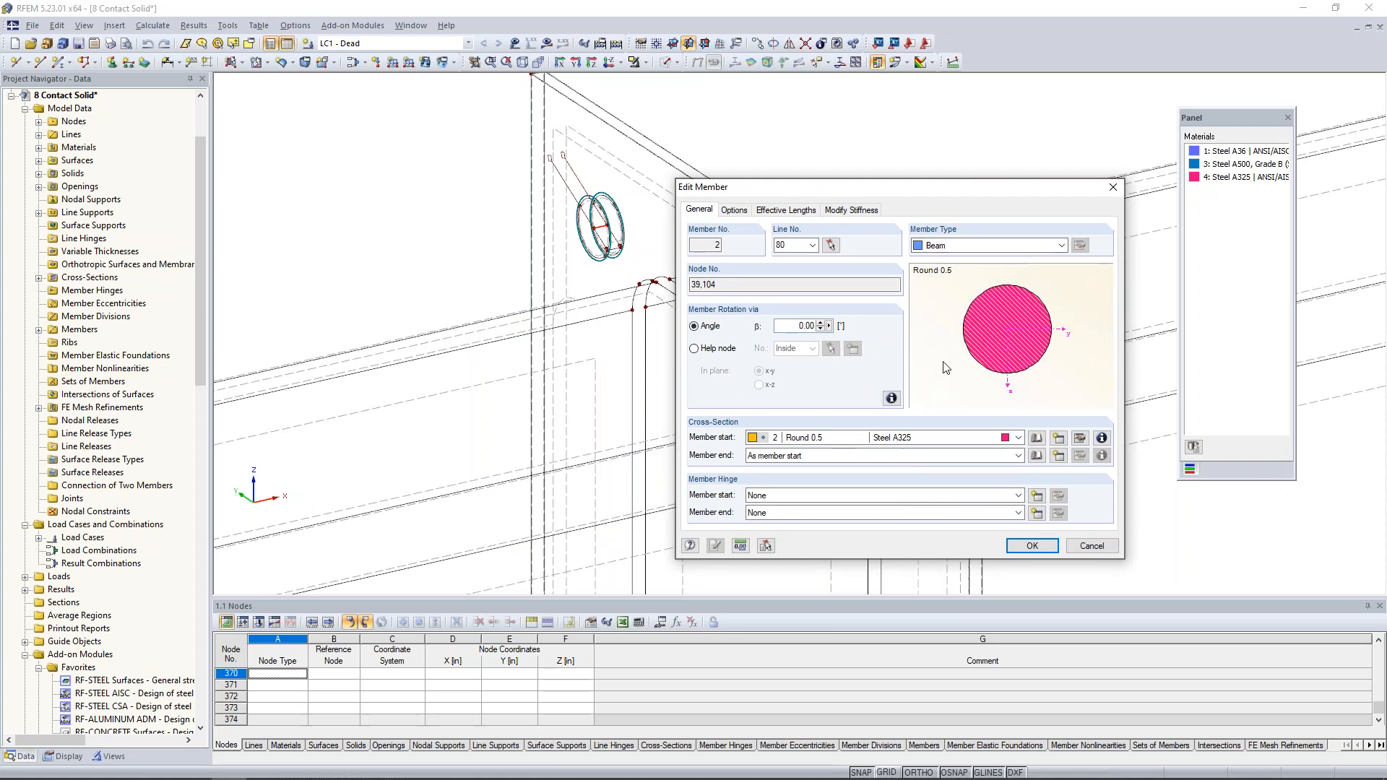
{"action": "left_click", "coordinate": [1090, 545]}
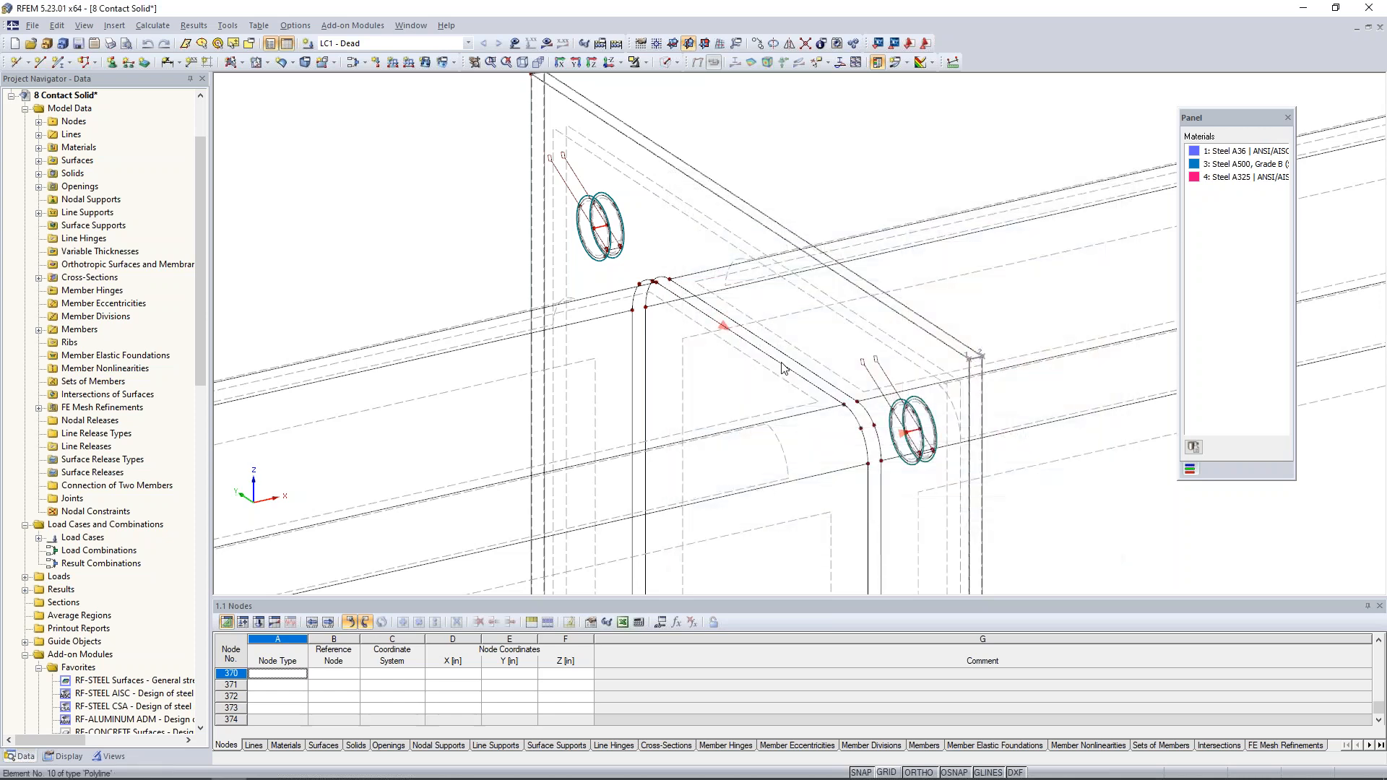
- Display the LC1 - Dead loads above the full beam and plate joint
{"action": "scroll", "coordinate": [783, 369], "scroll_direction": "down", "scroll_amount": 5}
{"action": "scroll", "coordinate": [815, 420], "scroll_direction": "down", "scroll_amount": 1}
{"action": "middle_click_drag", "start_coordinate": [813, 498], "coordinate": [749, 380]}
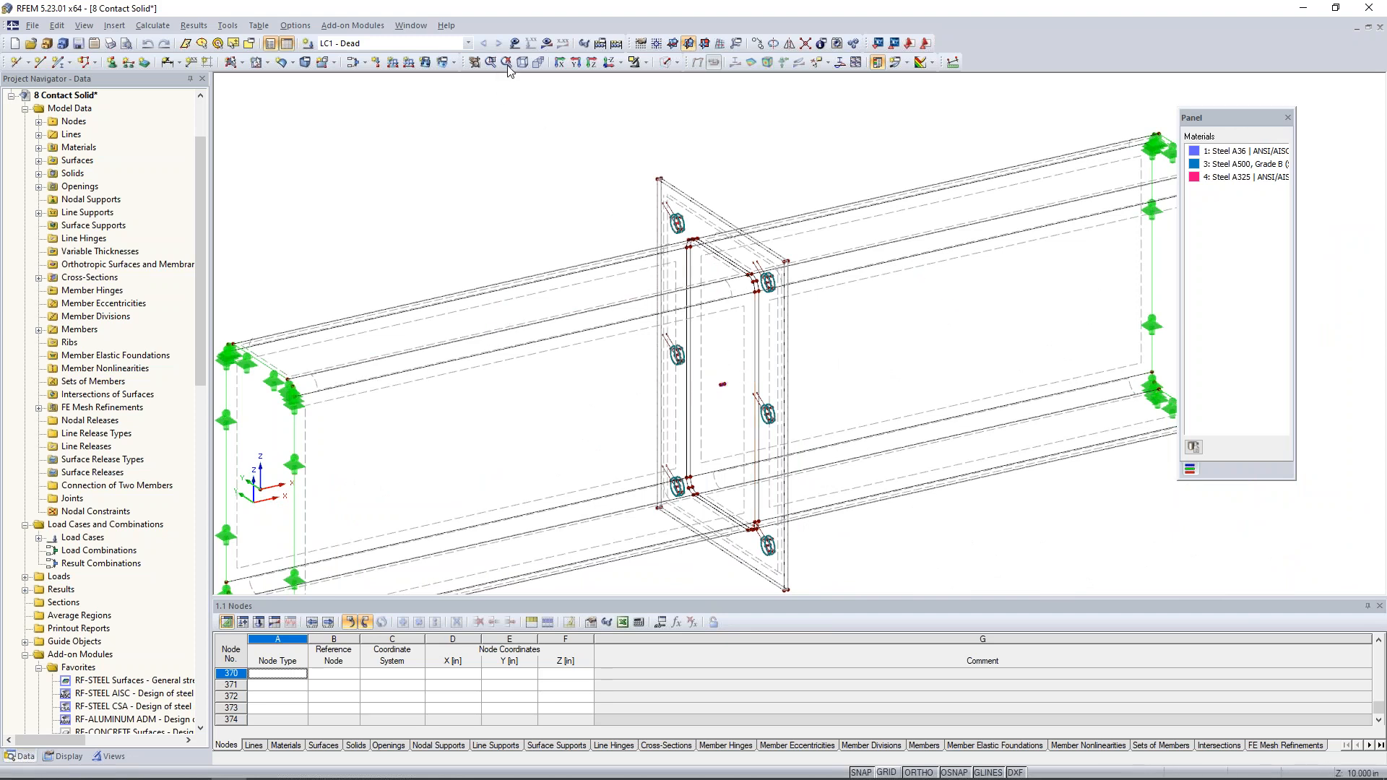
{"action": "left_click", "coordinate": [515, 44]}
{"action": "scroll", "coordinate": [623, 192], "scroll_direction": "down", "scroll_amount": 2}
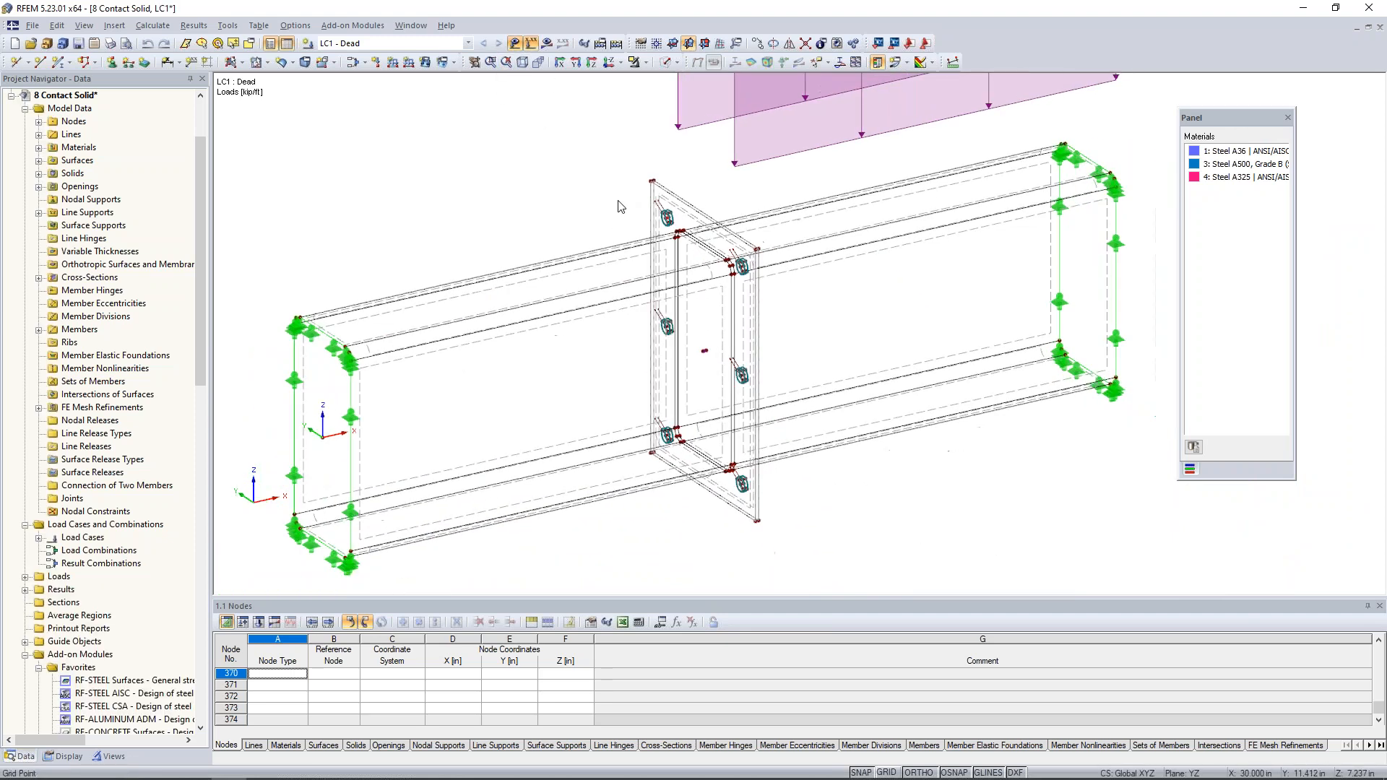
{"action": "middle_click_drag", "start_coordinate": [624, 195], "coordinate": [641, 339]}
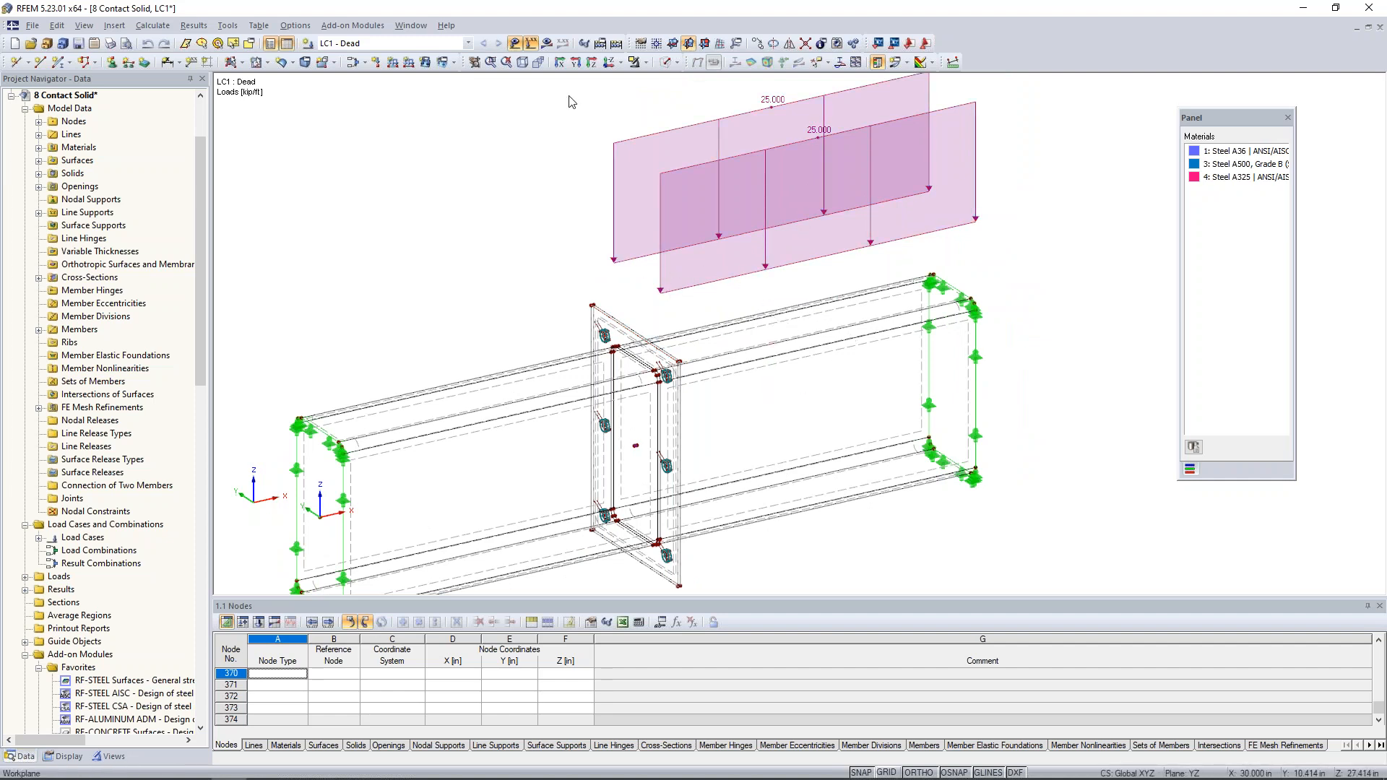
- Display the LC1 global deformations u and inspect the deformed end plates at the underside of the joint
{"action": "left_click", "coordinate": [547, 44]}
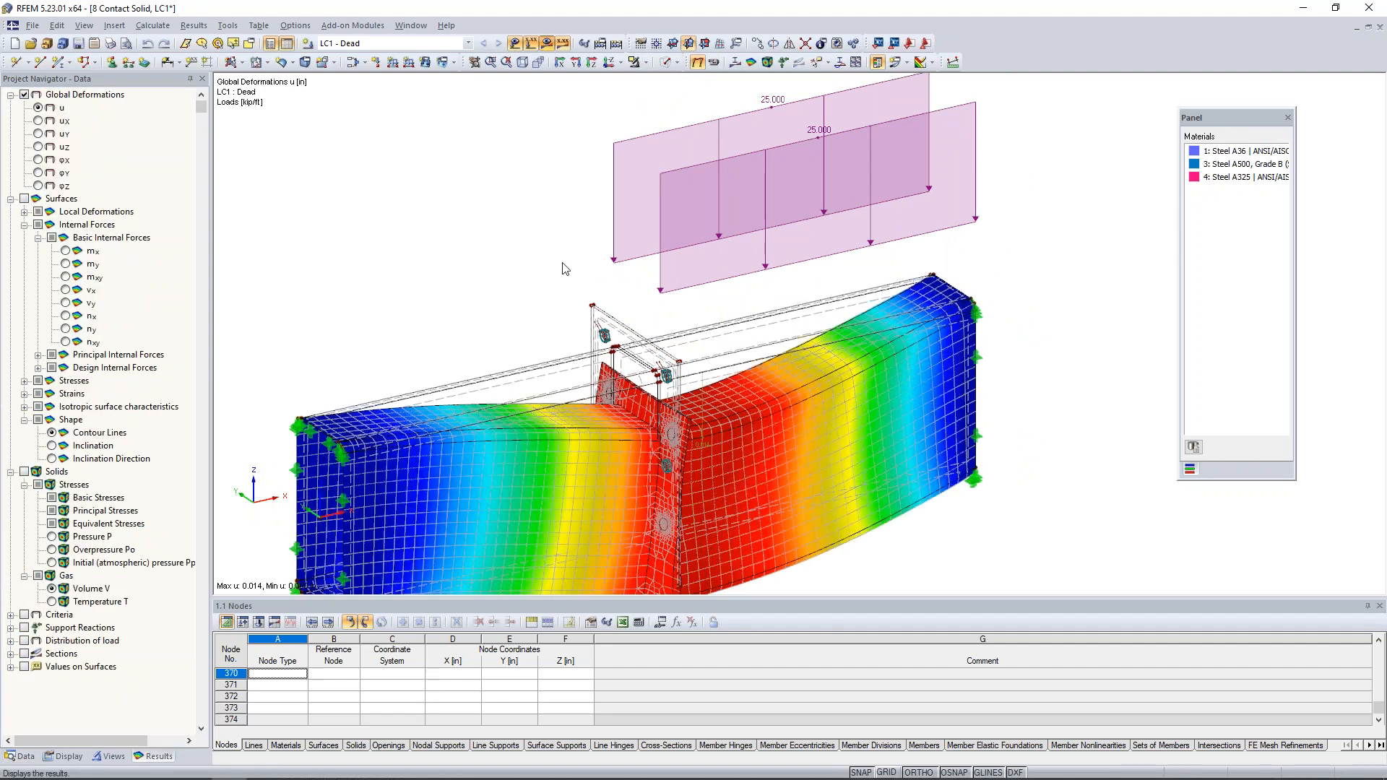
{"action": "middle_click_drag", "start_coordinate": [565, 248], "coordinate": [542, 144]}
{"action": "middle_click_drag", "start_coordinate": [639, 431], "coordinate": [724, 401], "text": "ctrl"}
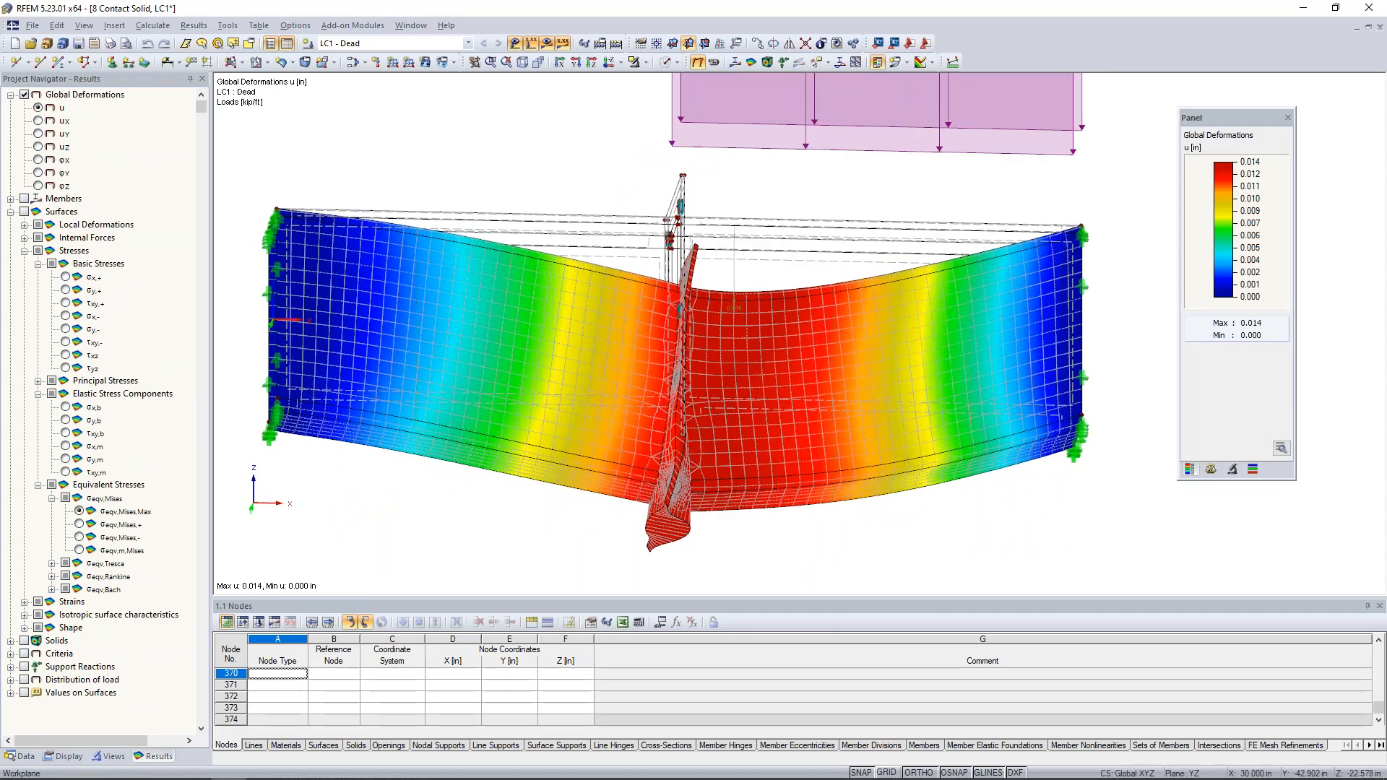
{"action": "scroll", "coordinate": [686, 433], "scroll_direction": "up", "scroll_amount": 6}
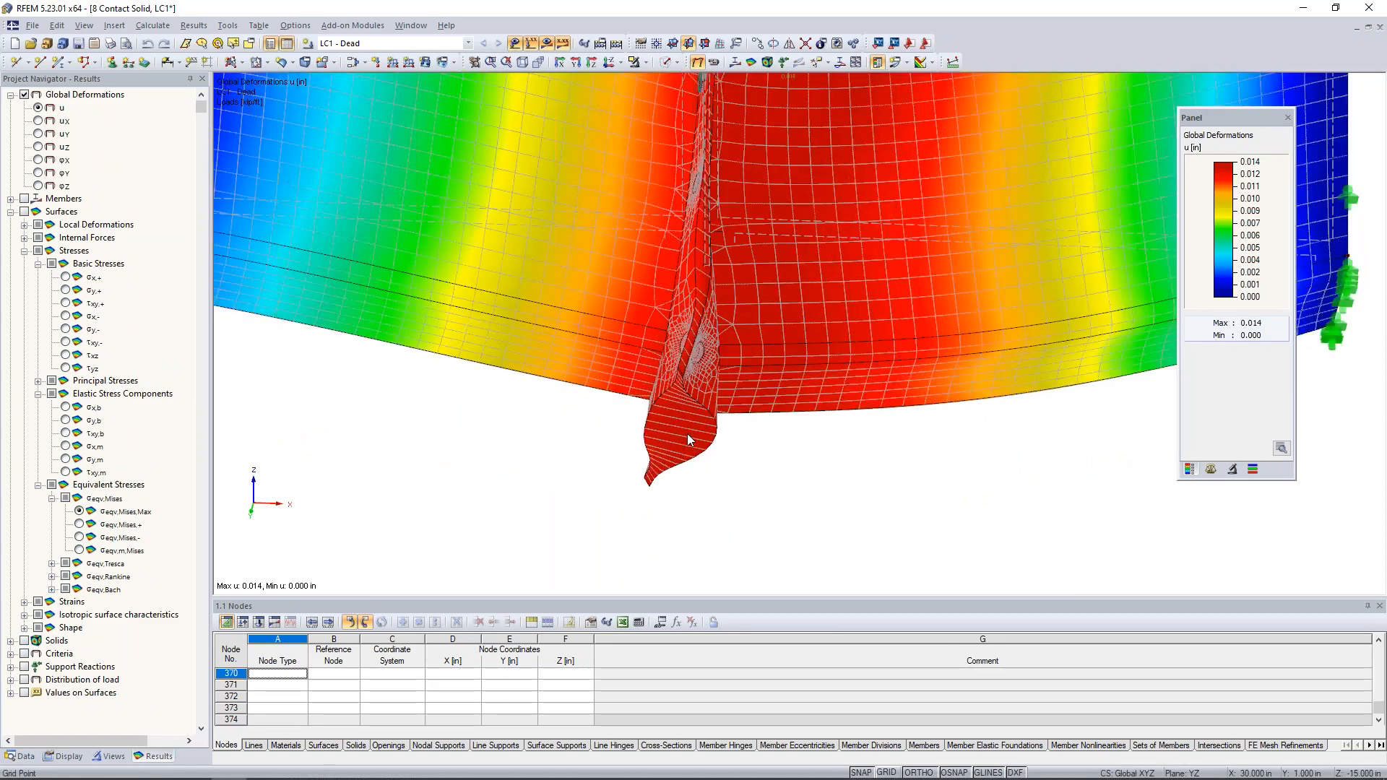
{"action": "scroll", "coordinate": [686, 433], "scroll_direction": "down", "scroll_amount": 4}
{"action": "middle_click_drag", "start_coordinate": [699, 419], "coordinate": [704, 464], "text": "ctrl"}
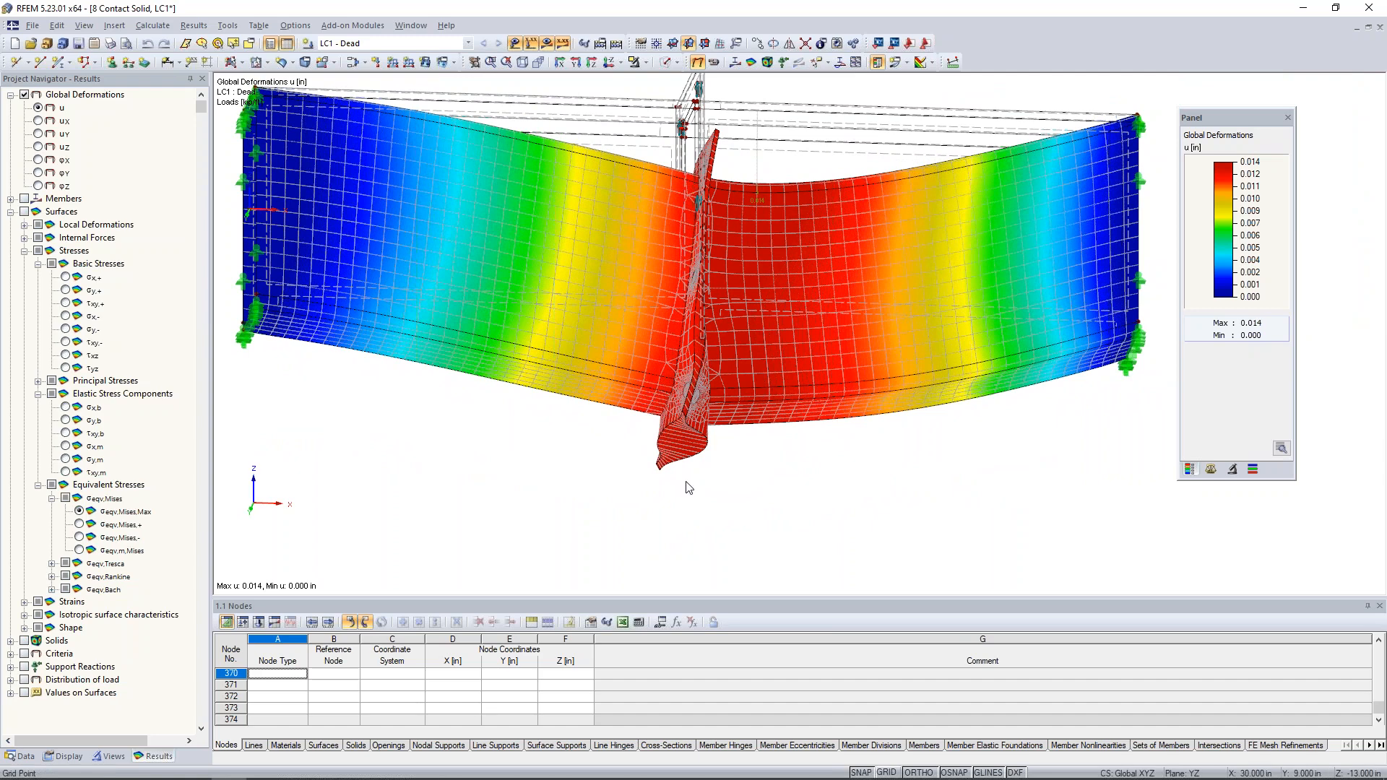
- Remove the contact solids from the results display
{"action": "left_click", "coordinate": [65, 756]}
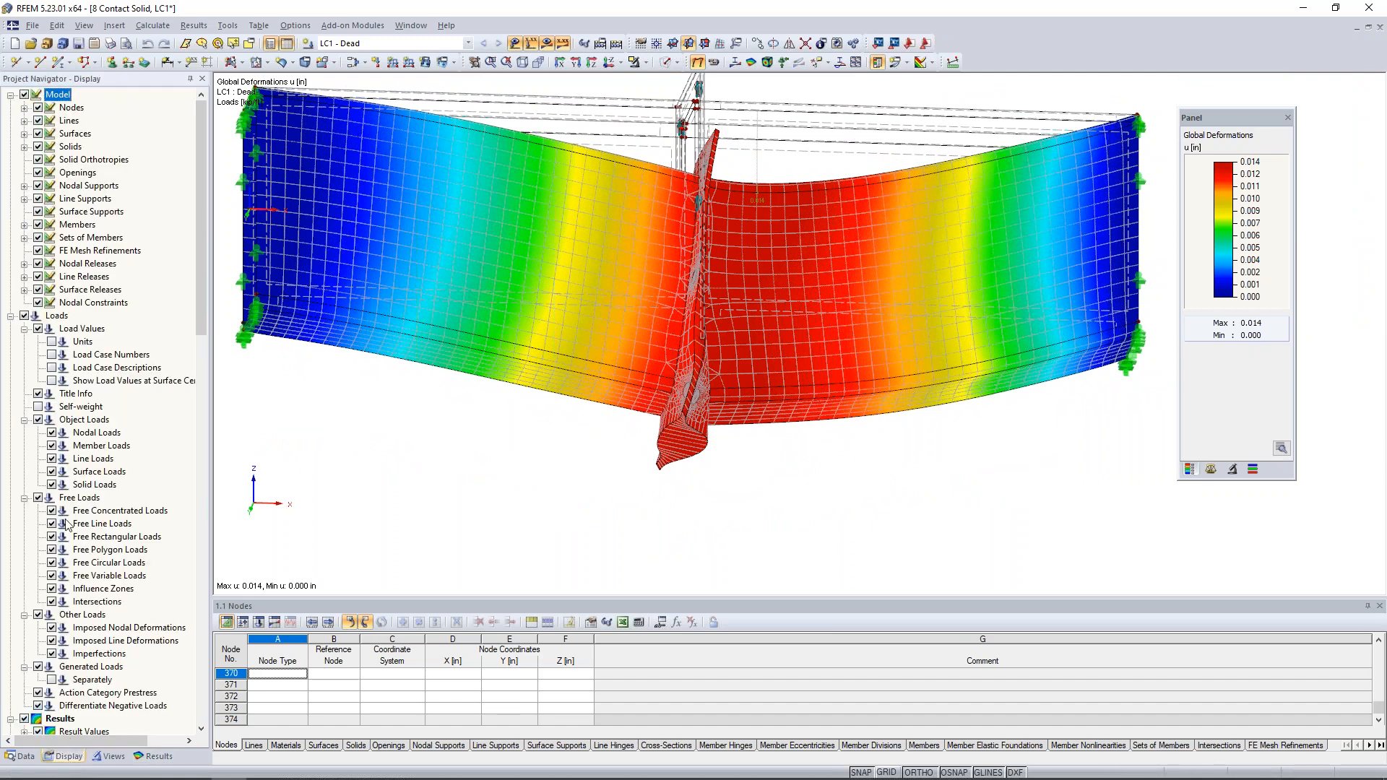
{"action": "scroll", "coordinate": [70, 493], "scroll_direction": "down", "scroll_amount": 10}
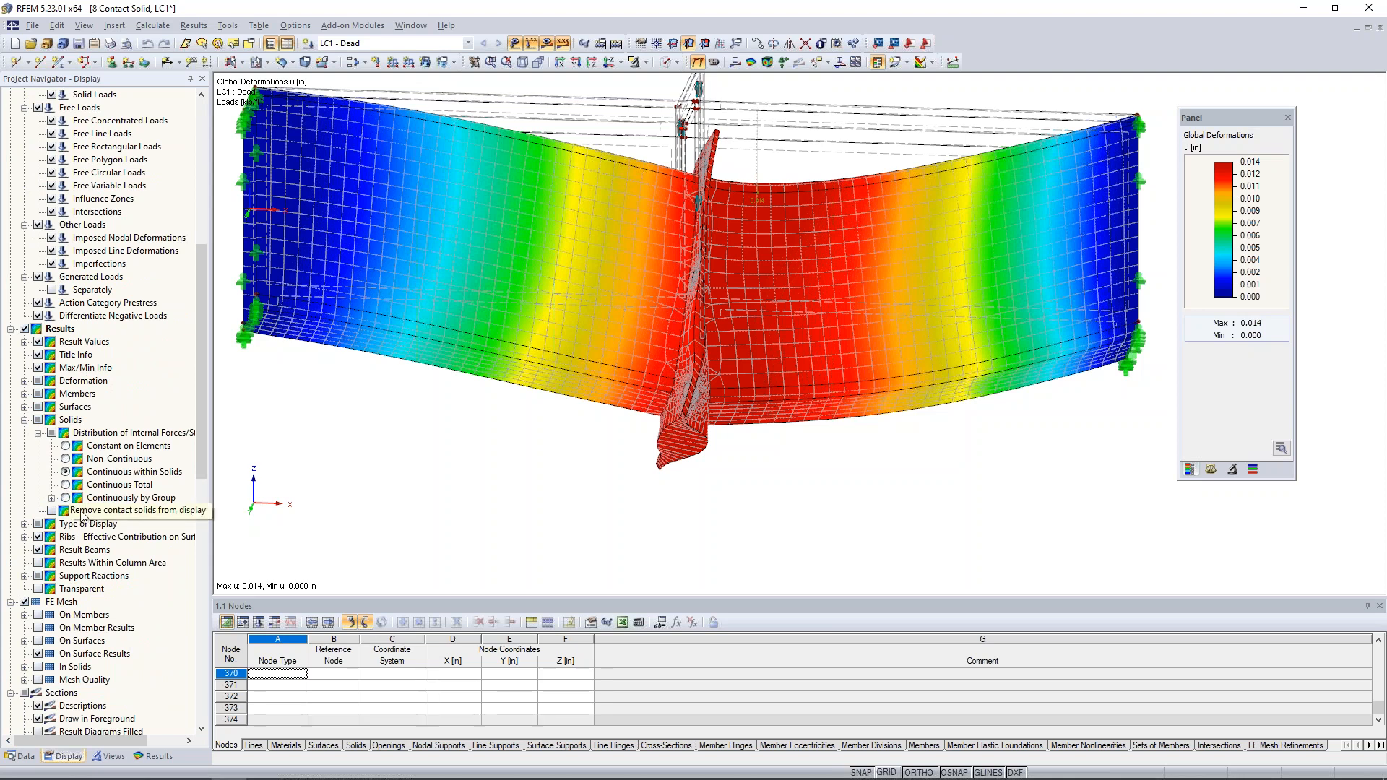
{"action": "left_click", "coordinate": [52, 511]}
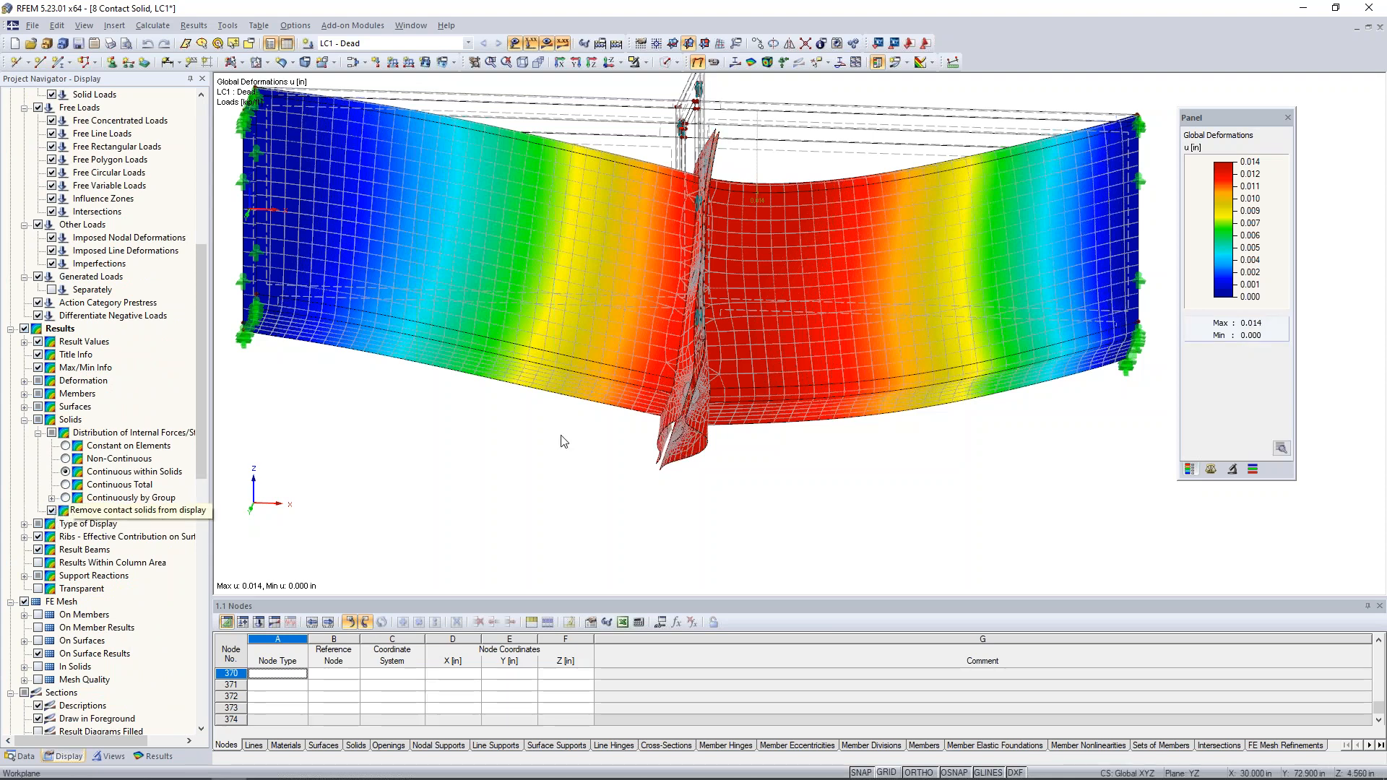
- Examine the deformed end plates from the side for separation along the lower part and contact along the upper part
{"action": "middle_click_drag", "start_coordinate": [564, 440], "coordinate": [548, 516], "text": "ctrl"}
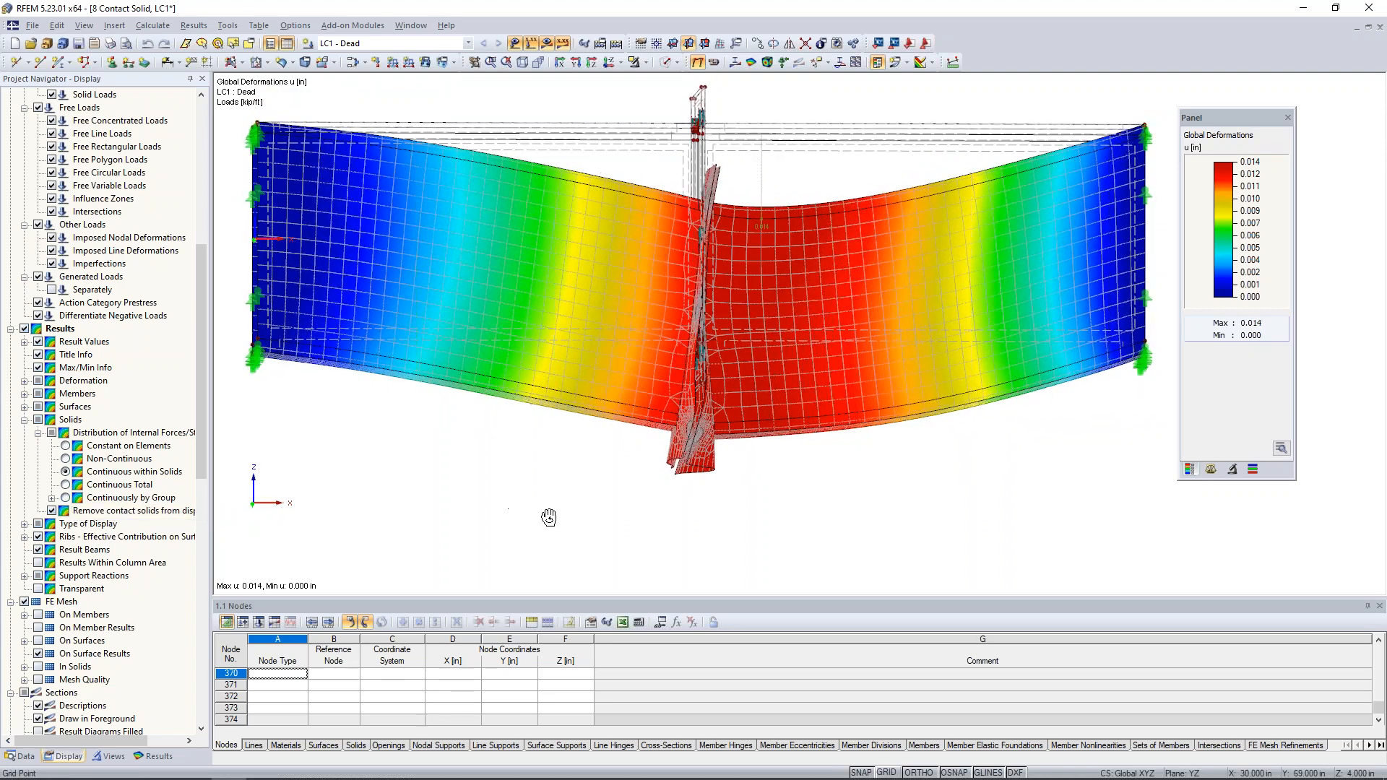
{"action": "scroll", "coordinate": [681, 480], "scroll_direction": "up", "scroll_amount": 5}
{"action": "middle_click_drag", "start_coordinate": [681, 481], "coordinate": [770, 471], "text": "ctrl"}
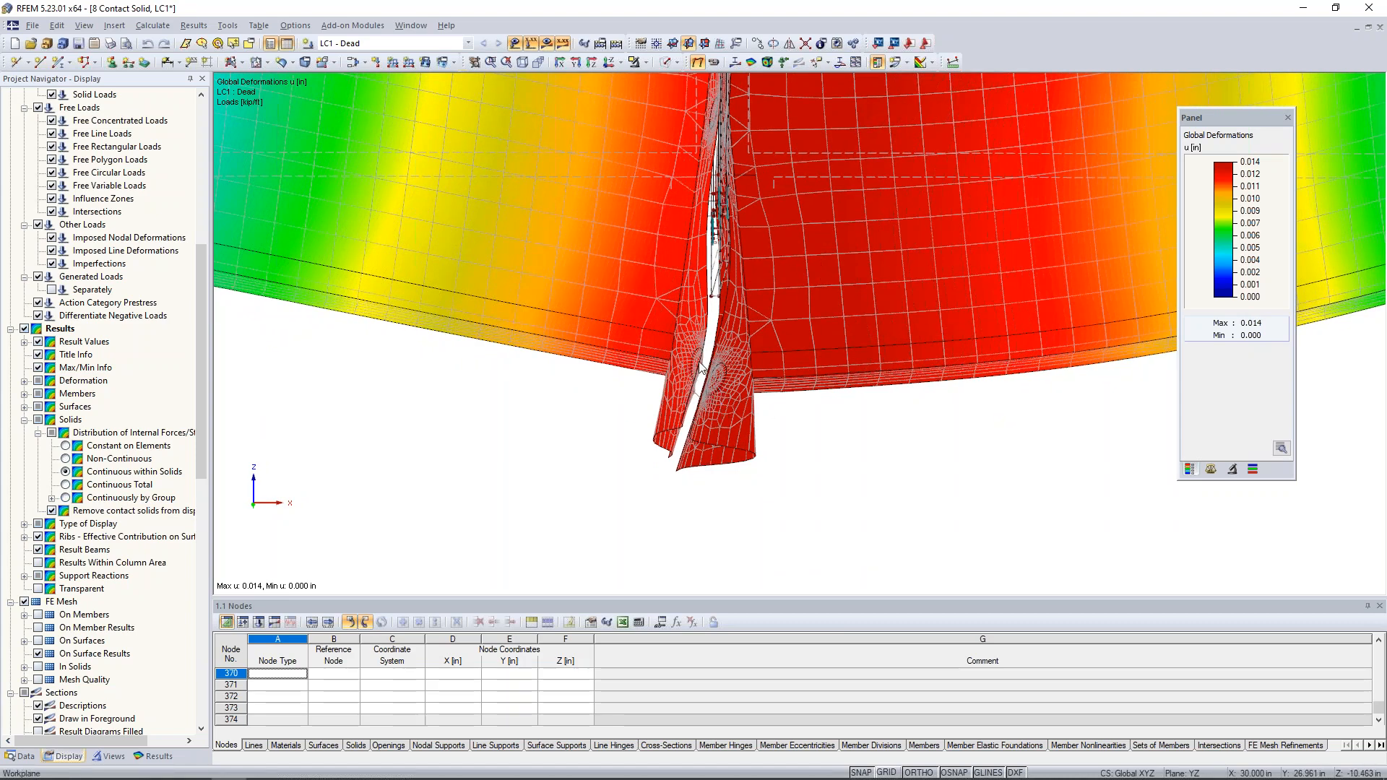
{"action": "scroll", "coordinate": [778, 454], "scroll_direction": "down", "scroll_amount": 3}
{"action": "middle_click_drag", "start_coordinate": [750, 351], "coordinate": [774, 375], "text": "ctrl"}
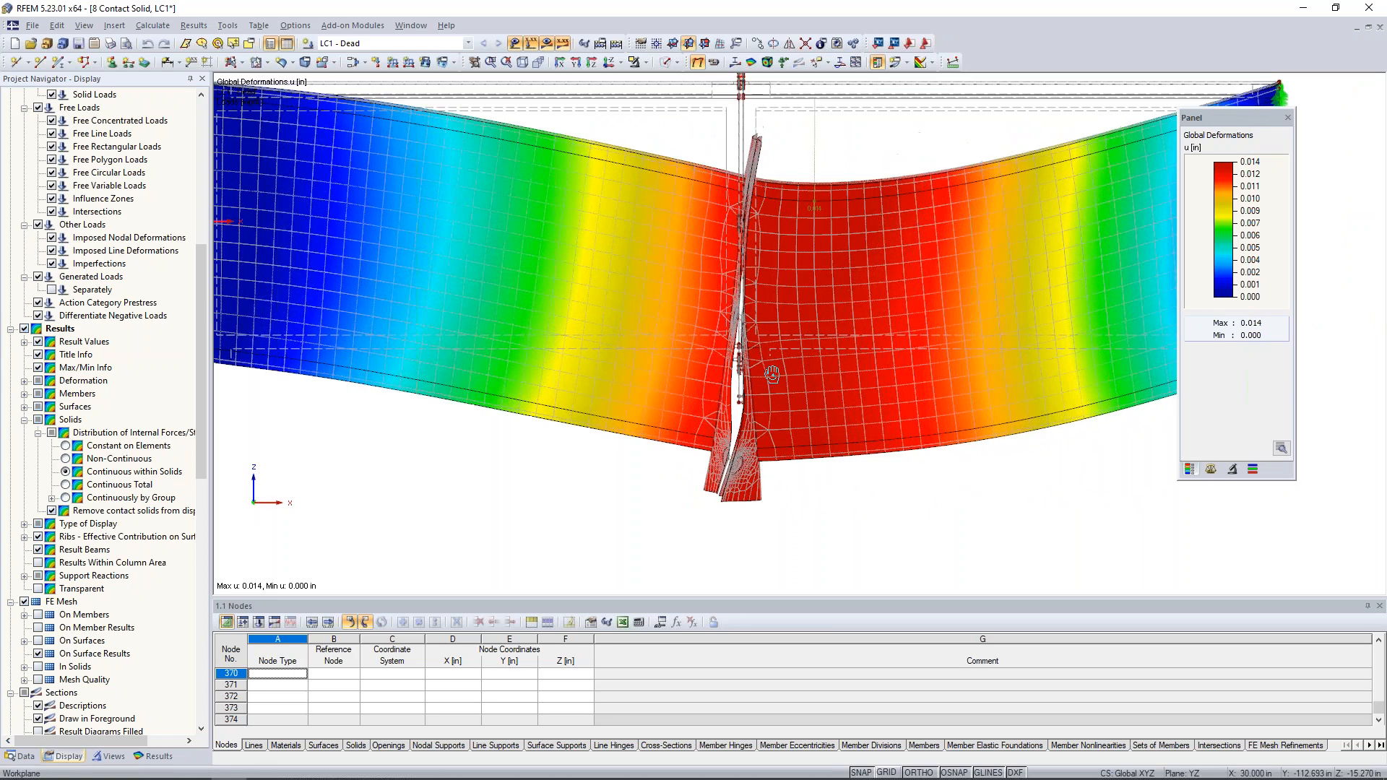
{"action": "scroll", "coordinate": [752, 209], "scroll_direction": "up", "scroll_amount": 1}
{"action": "scroll", "coordinate": [753, 161], "scroll_direction": "up", "scroll_amount": 2}
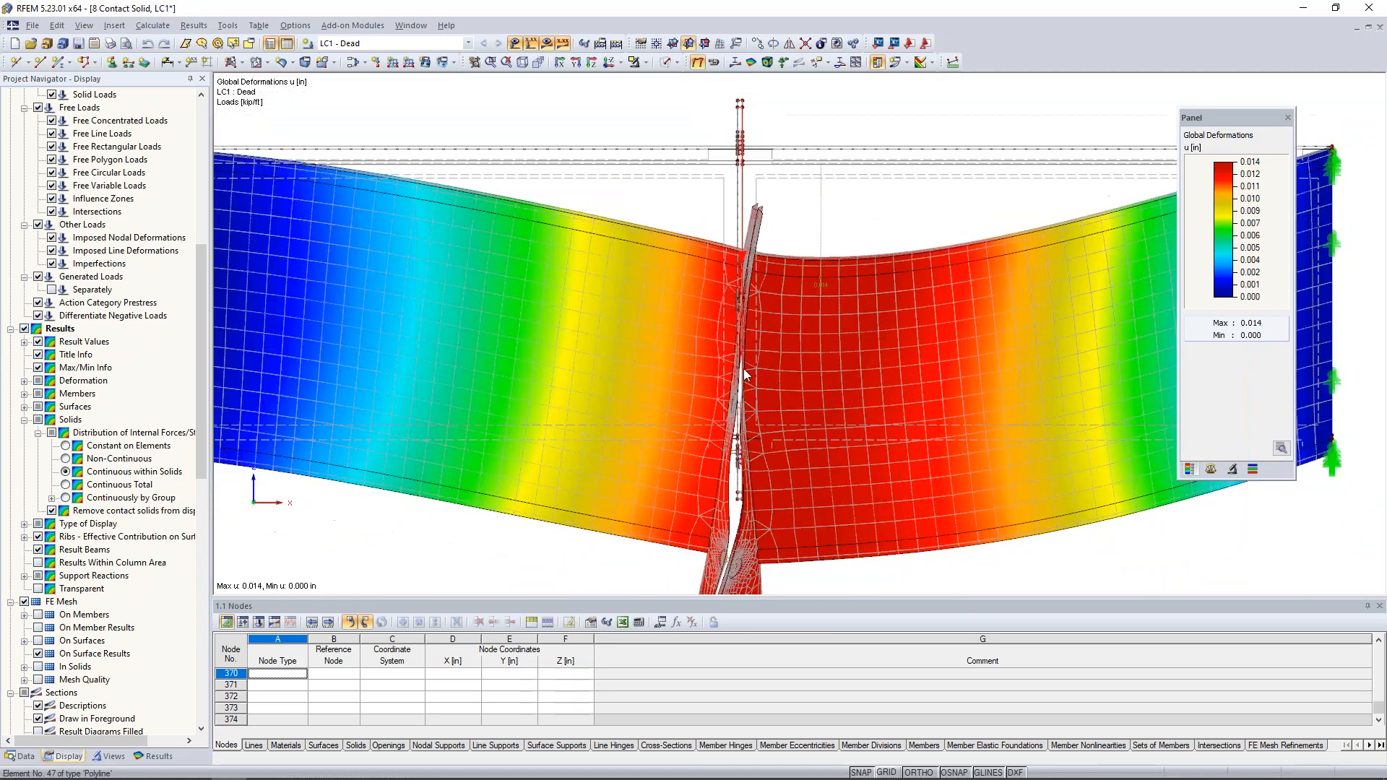
{"action": "scroll", "coordinate": [743, 369], "scroll_direction": "down", "scroll_amount": 3}
{"action": "middle_click_drag", "start_coordinate": [829, 432], "coordinate": [866, 525], "text": "ctrl"}
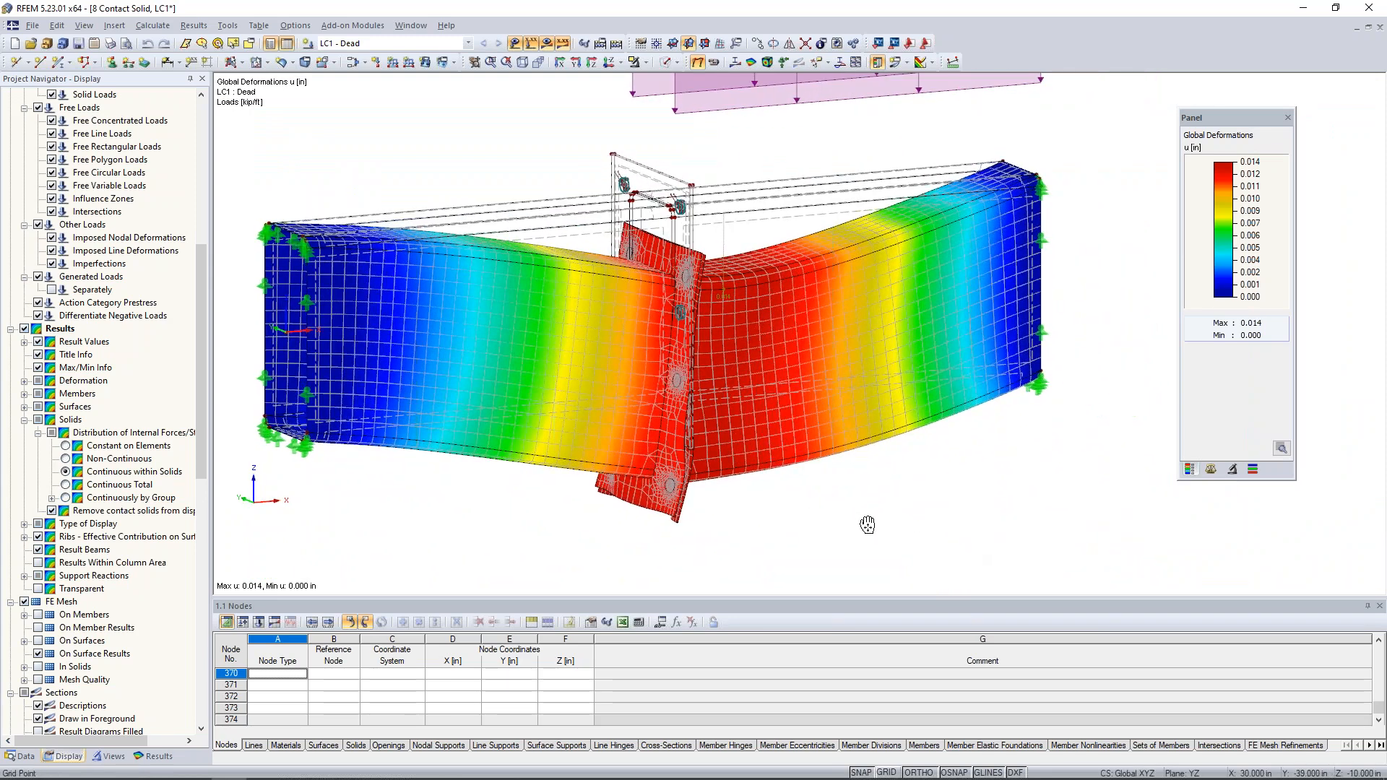
- Display the member internal forces N in place of the deformations and compare them across the upper, middle and lower bolts
{"action": "left_click", "coordinate": [157, 756]}
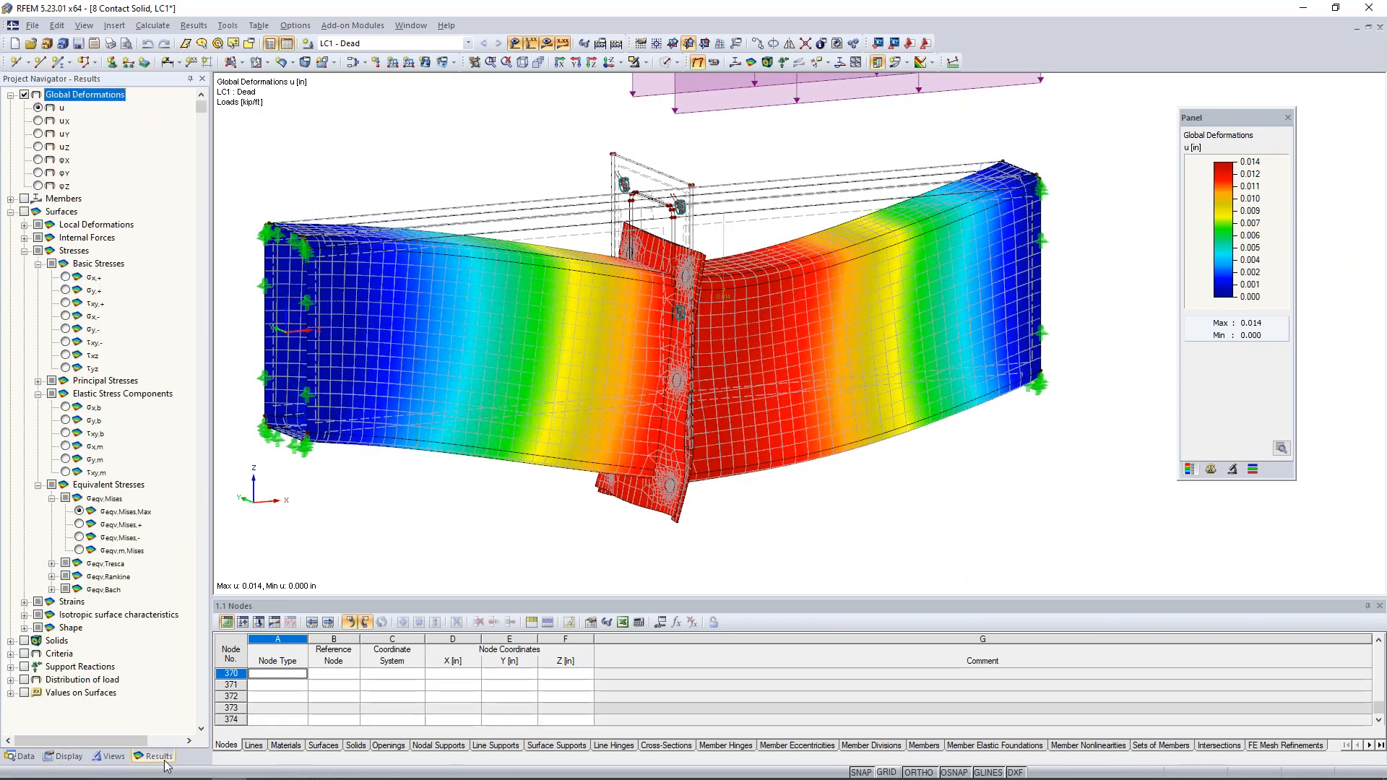
{"action": "left_click", "coordinate": [11, 199]}
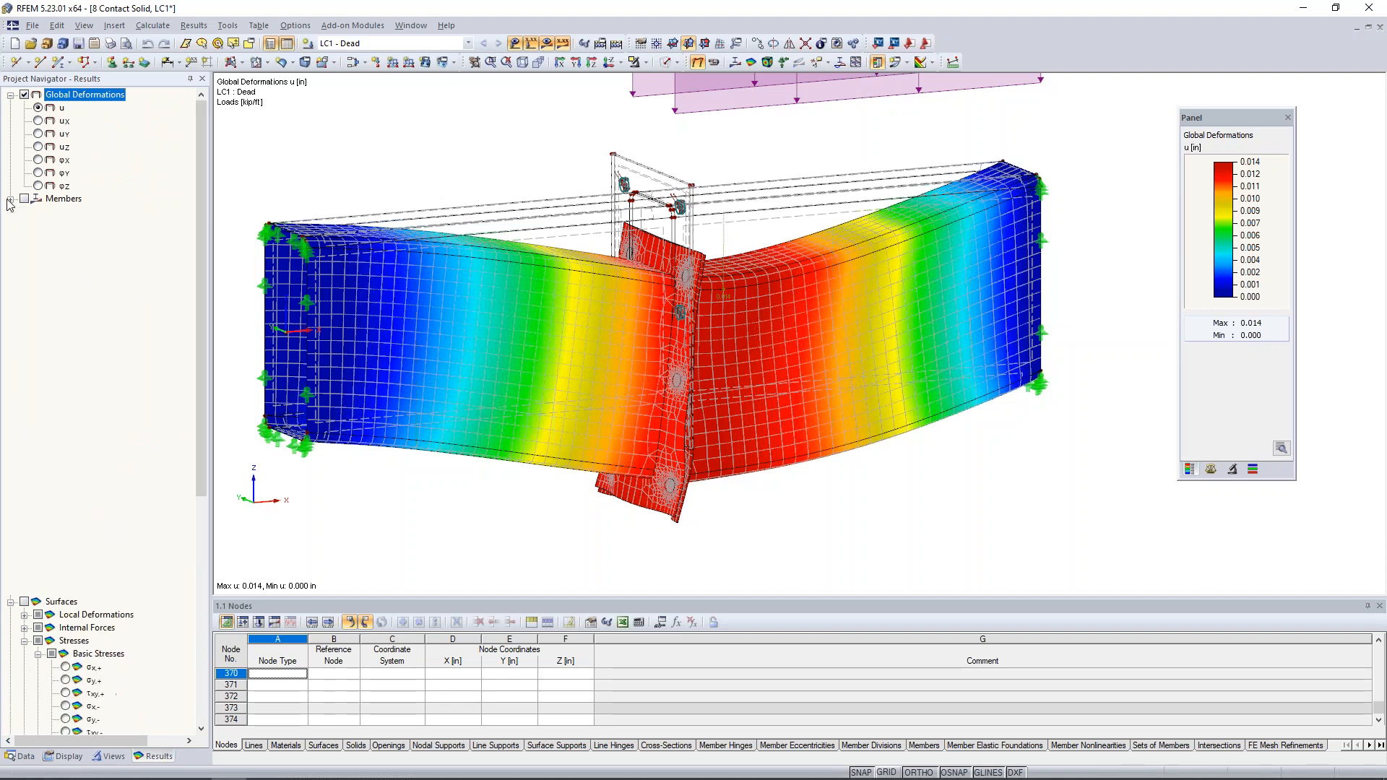
{"action": "left_click", "coordinate": [24, 198]}
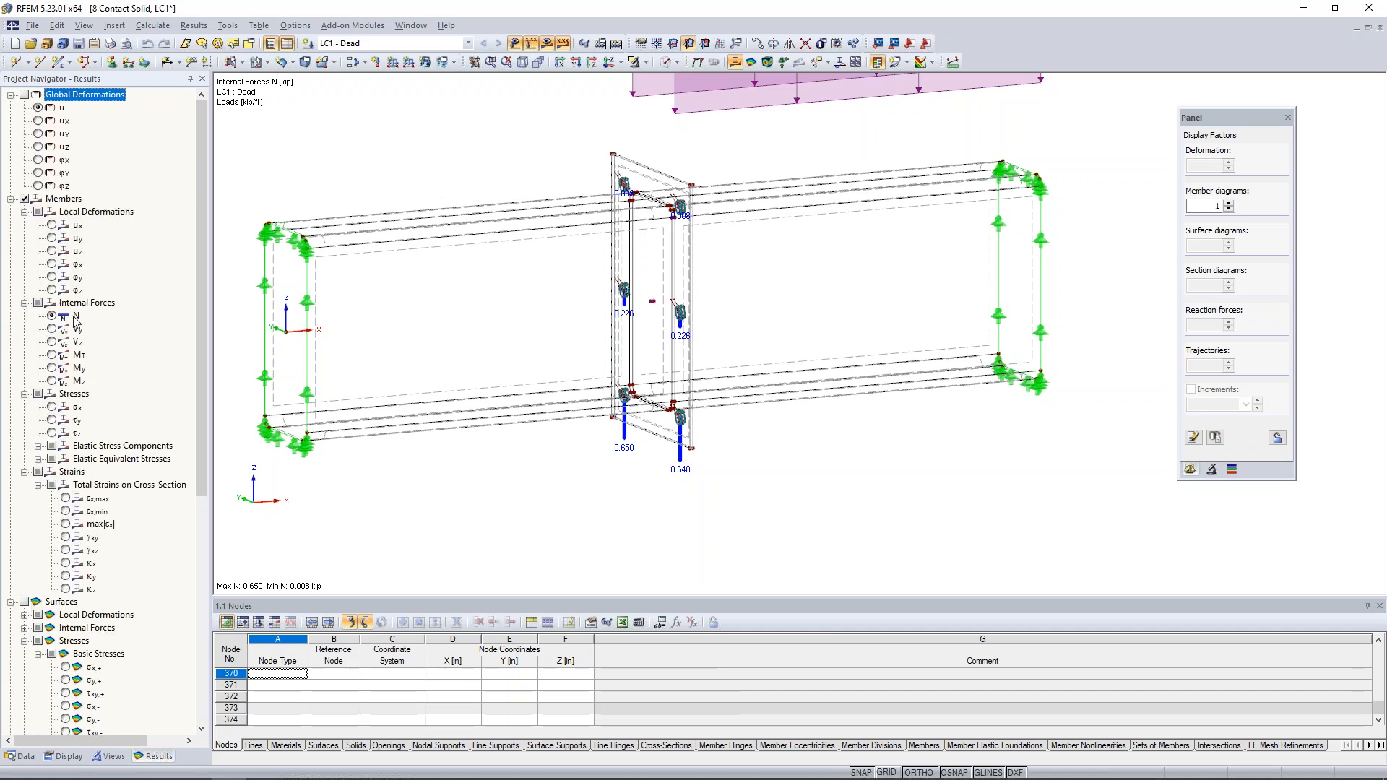
{"action": "scroll", "coordinate": [650, 429], "scroll_direction": "up", "scroll_amount": 4}
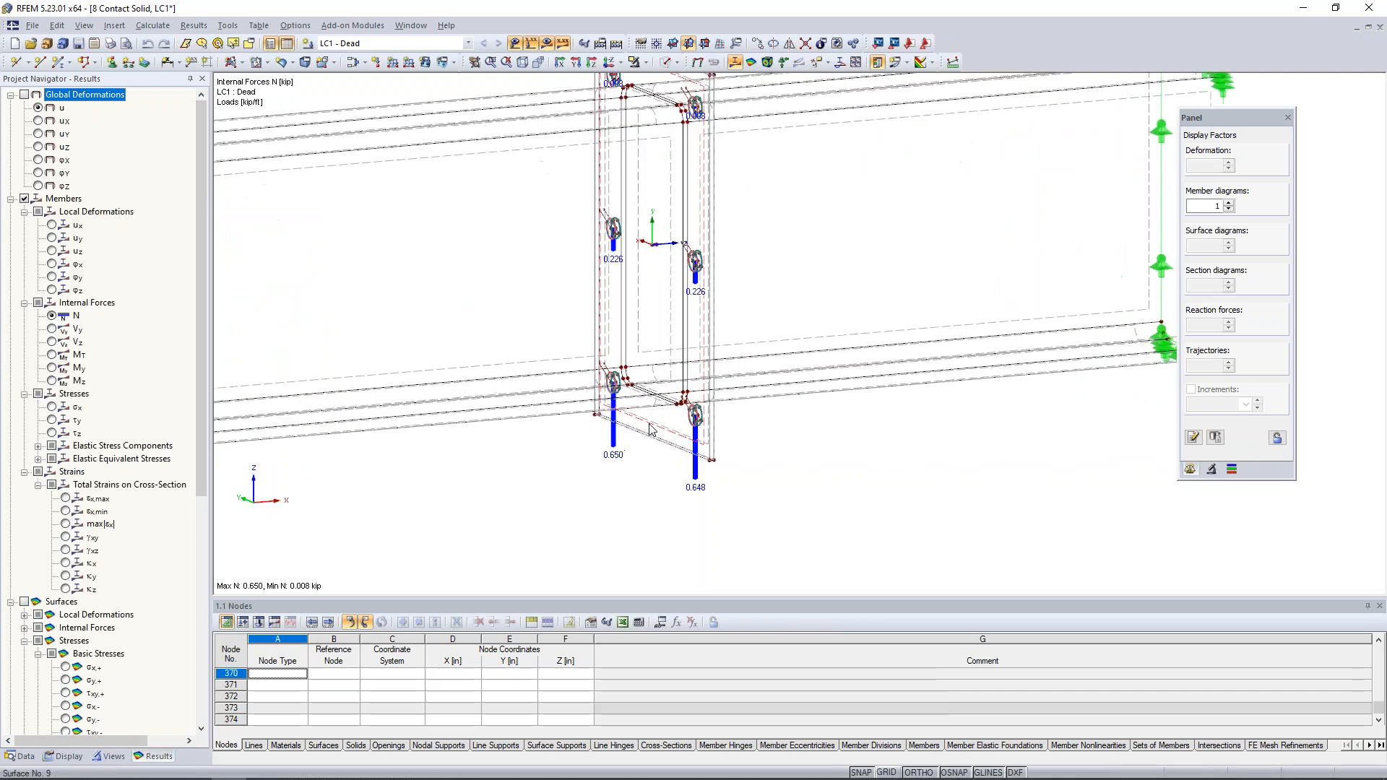
{"action": "scroll", "coordinate": [650, 400], "scroll_direction": "down", "scroll_amount": 2}
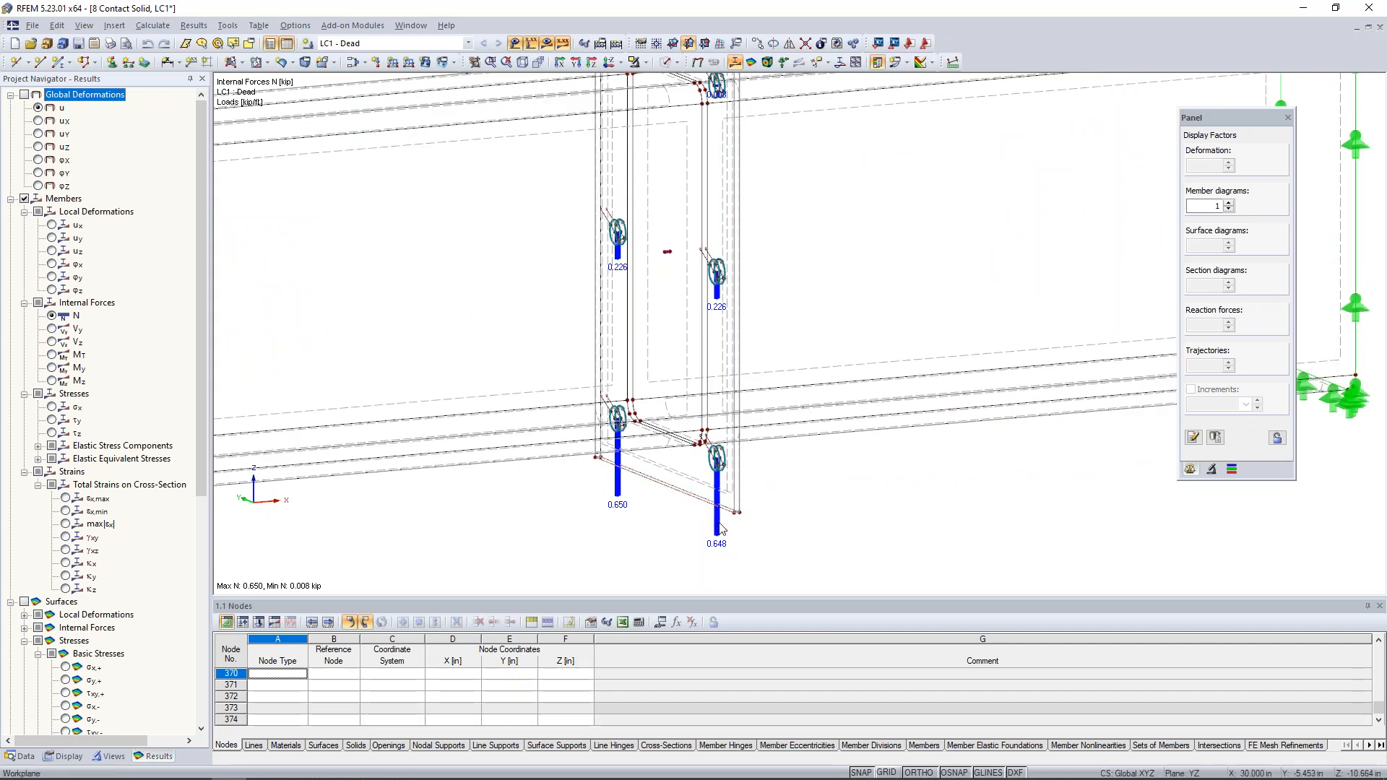
{"action": "middle_click_drag", "start_coordinate": [756, 349], "coordinate": [757, 504]}
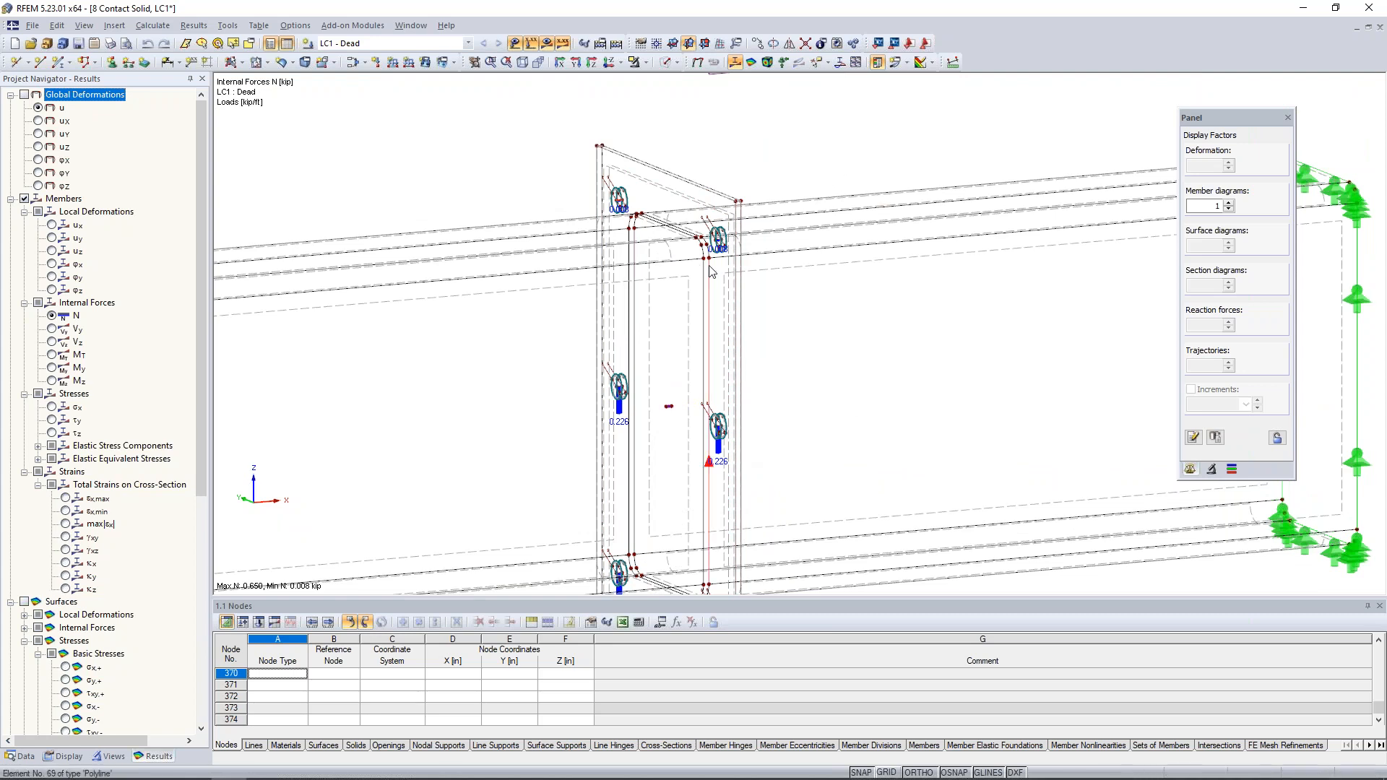
- Replace the member force results with the surface equivalent stresses σeqv,Mises,Max for the whole joint
{"action": "scroll", "coordinate": [712, 272], "scroll_direction": "down", "scroll_amount": 3}
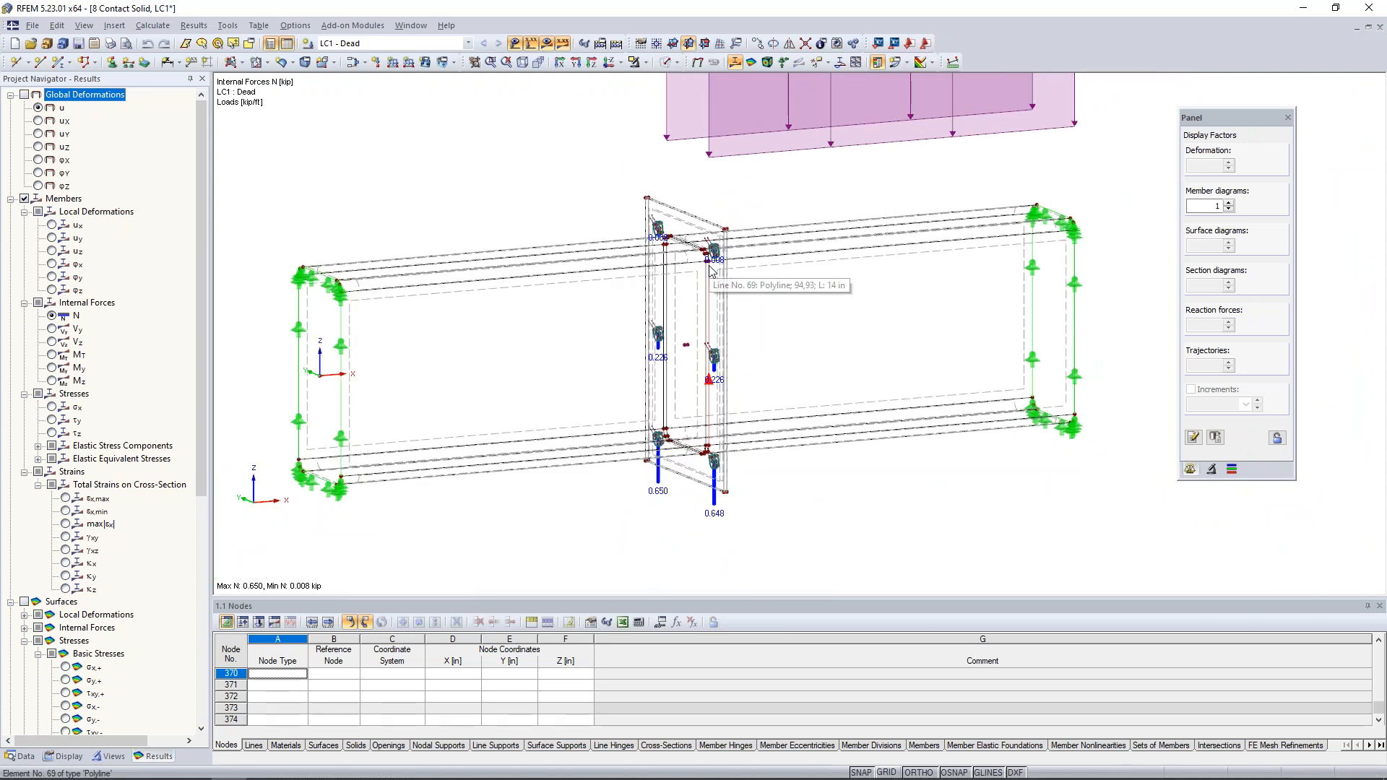
{"action": "left_click", "coordinate": [11, 199]}
{"action": "left_click", "coordinate": [24, 198]}
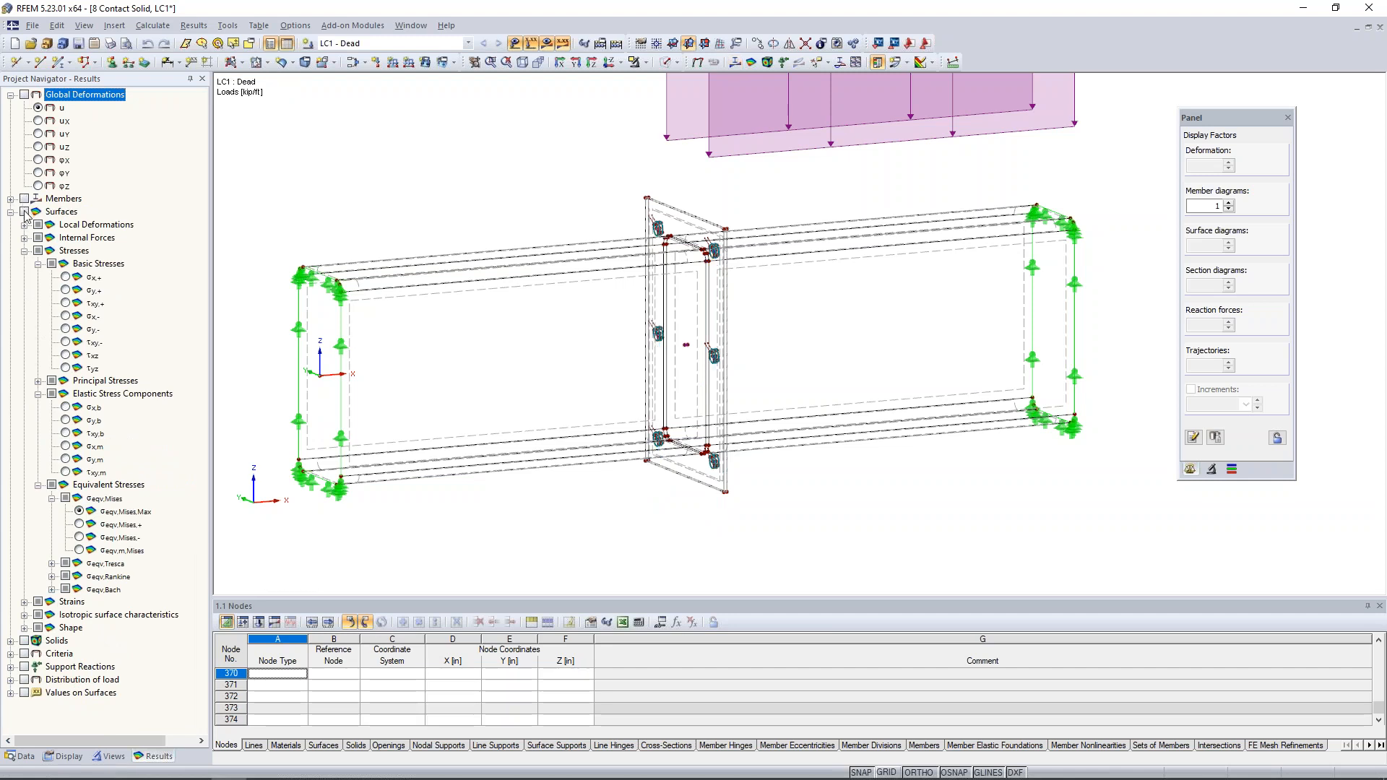
{"action": "left_click", "coordinate": [24, 212]}
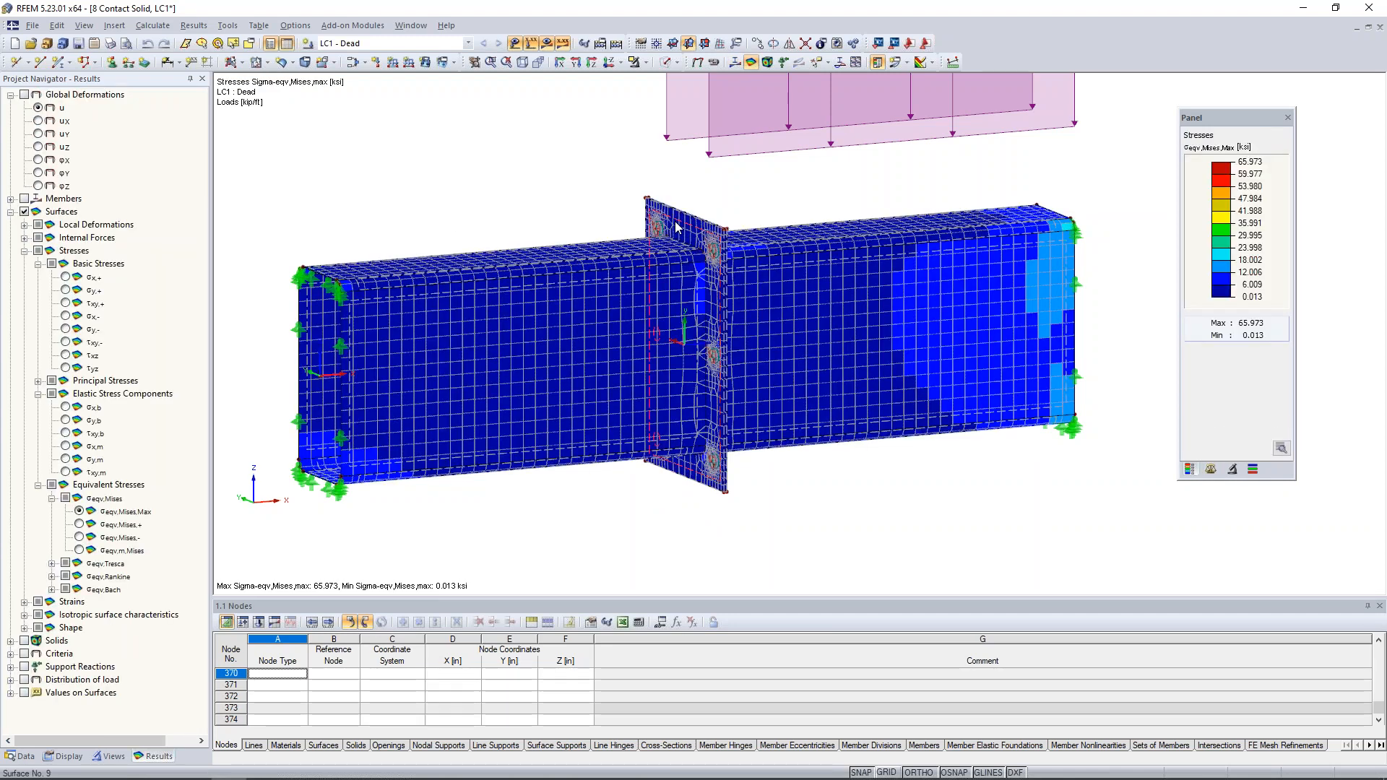
- Isolate one end plate by selected objects and examine its Mises stress distribution around the bolt holes from both sides
{"action": "left_click", "coordinate": [645, 62]}
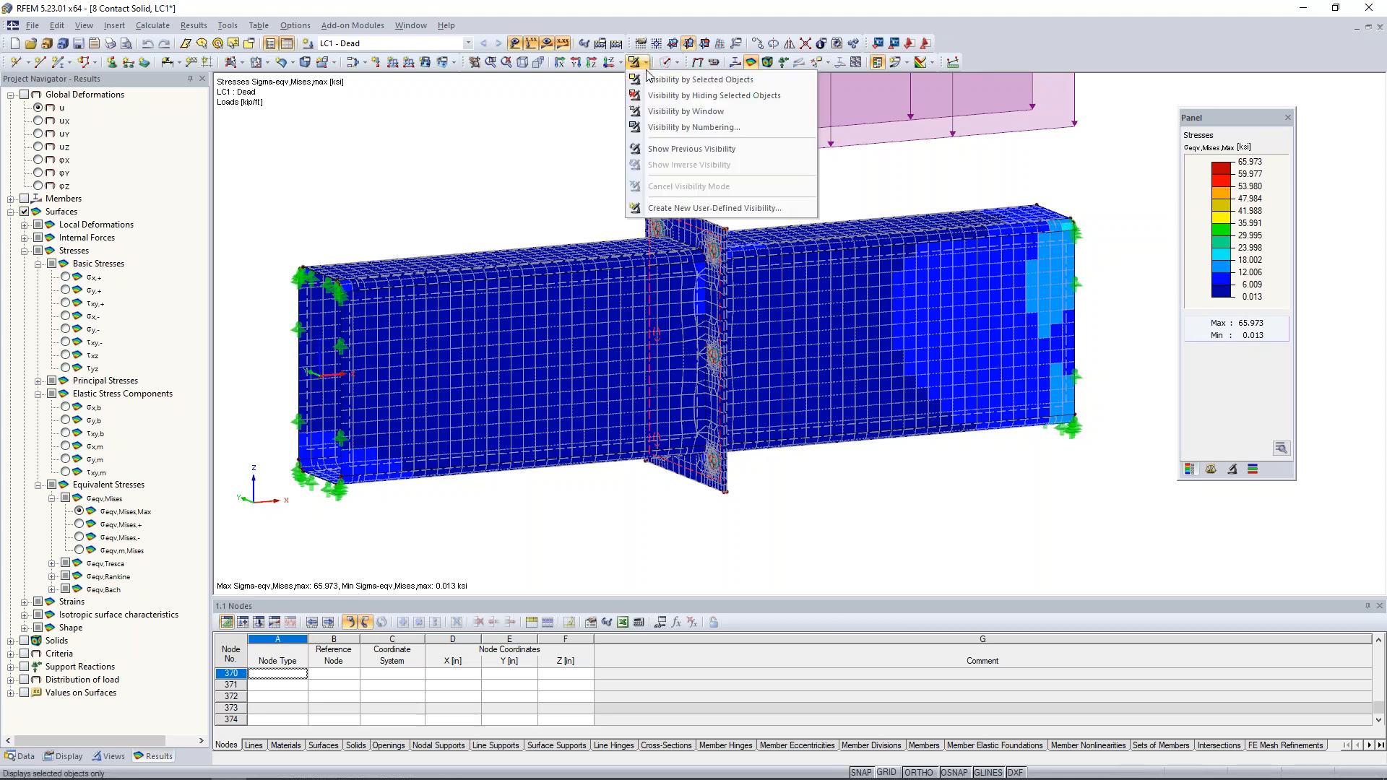
{"action": "left_click", "coordinate": [647, 81]}
{"action": "middle_click_drag", "start_coordinate": [617, 397], "coordinate": [689, 393], "text": "ctrl"}
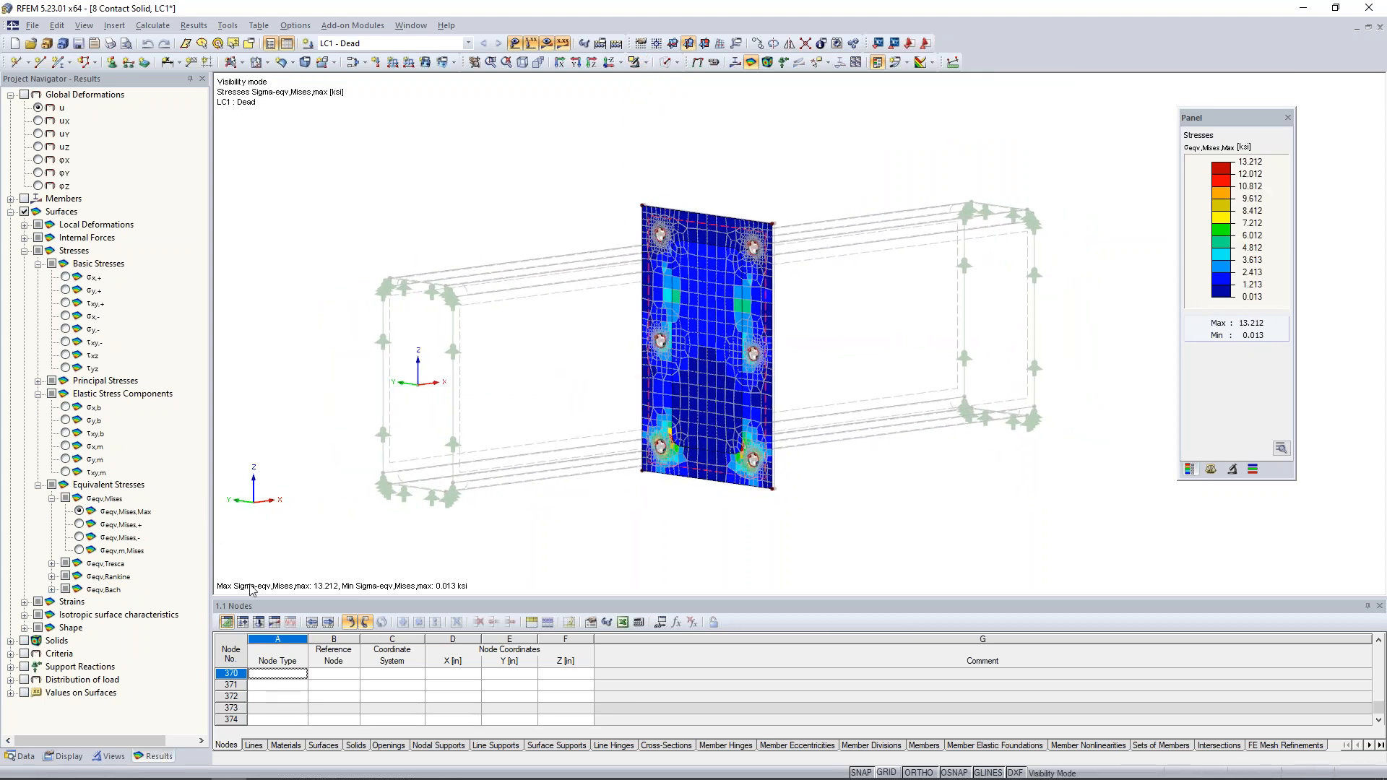
{"action": "scroll", "coordinate": [699, 358], "scroll_direction": "up", "scroll_amount": 5}
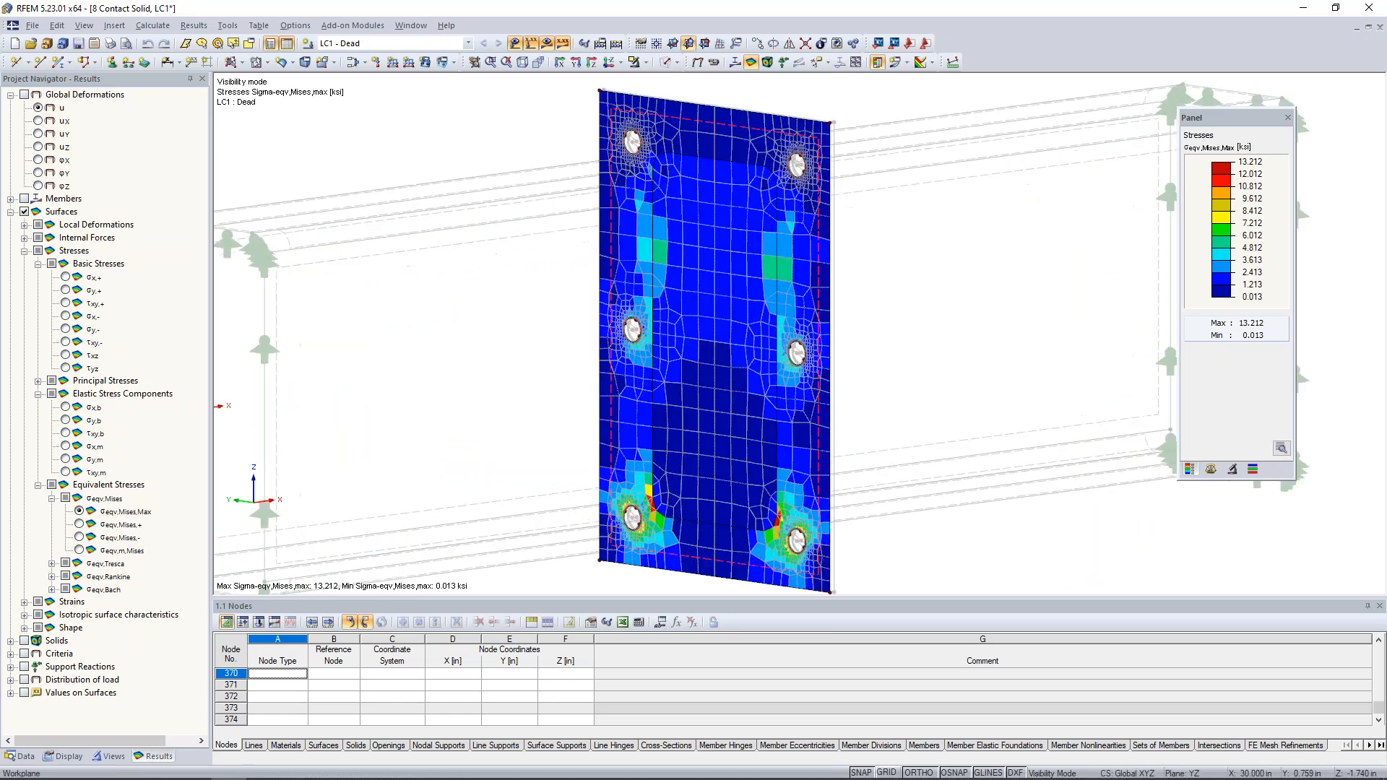
{"action": "middle_click_drag", "start_coordinate": [693, 376], "coordinate": [654, 374]}
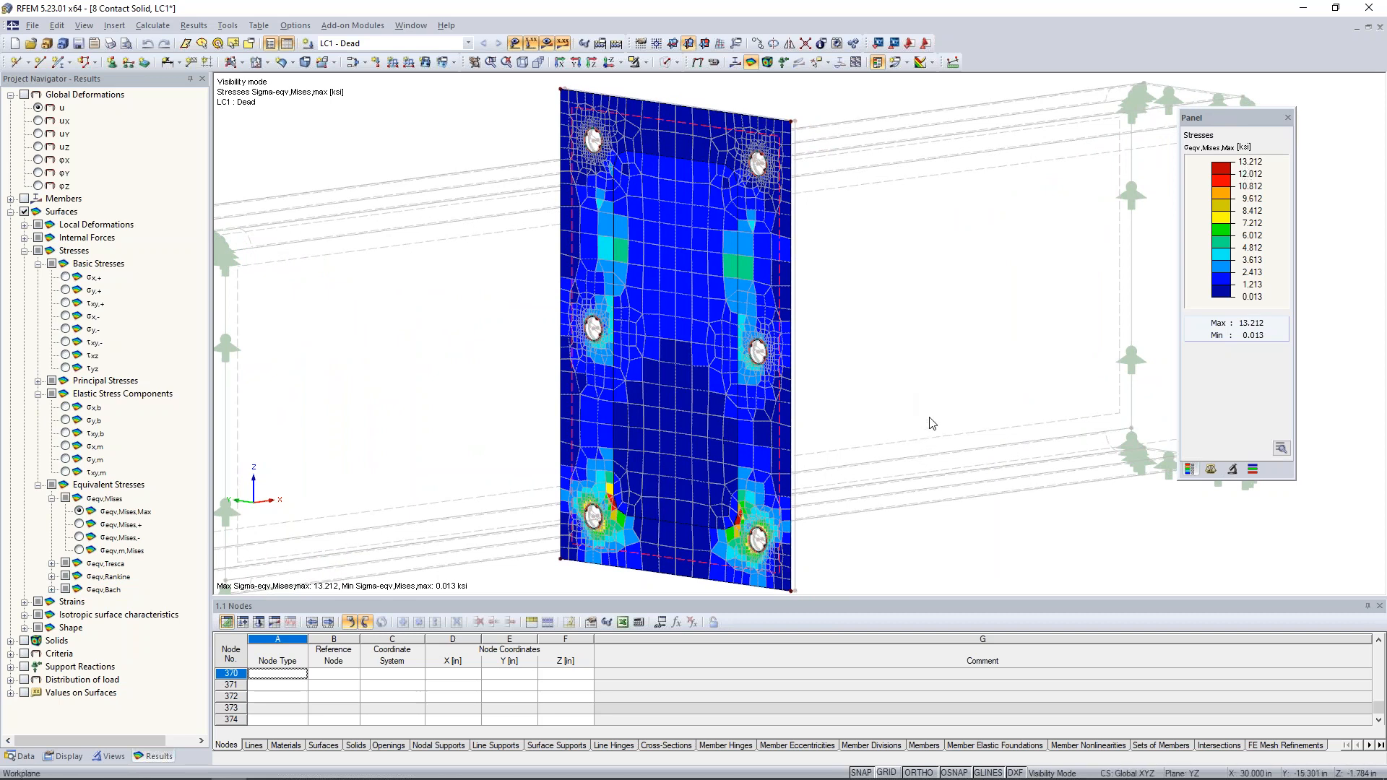
{"action": "middle_click_drag", "start_coordinate": [953, 385], "coordinate": [495, 368], "text": "ctrl"}
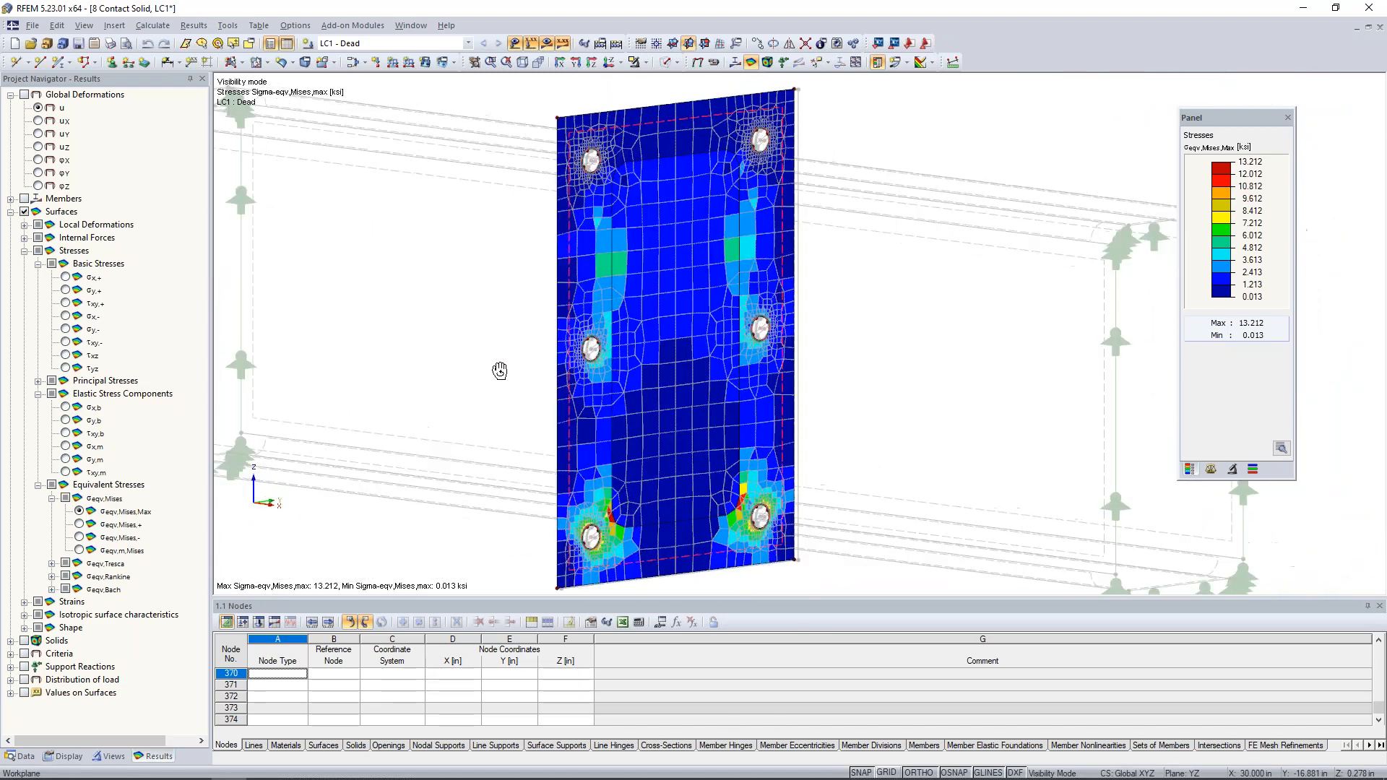
- Restore the full model, isolate the opposite end plate by selected objects and examine its Mises stress distribution from both sides
{"action": "left_click", "coordinate": [643, 62]}
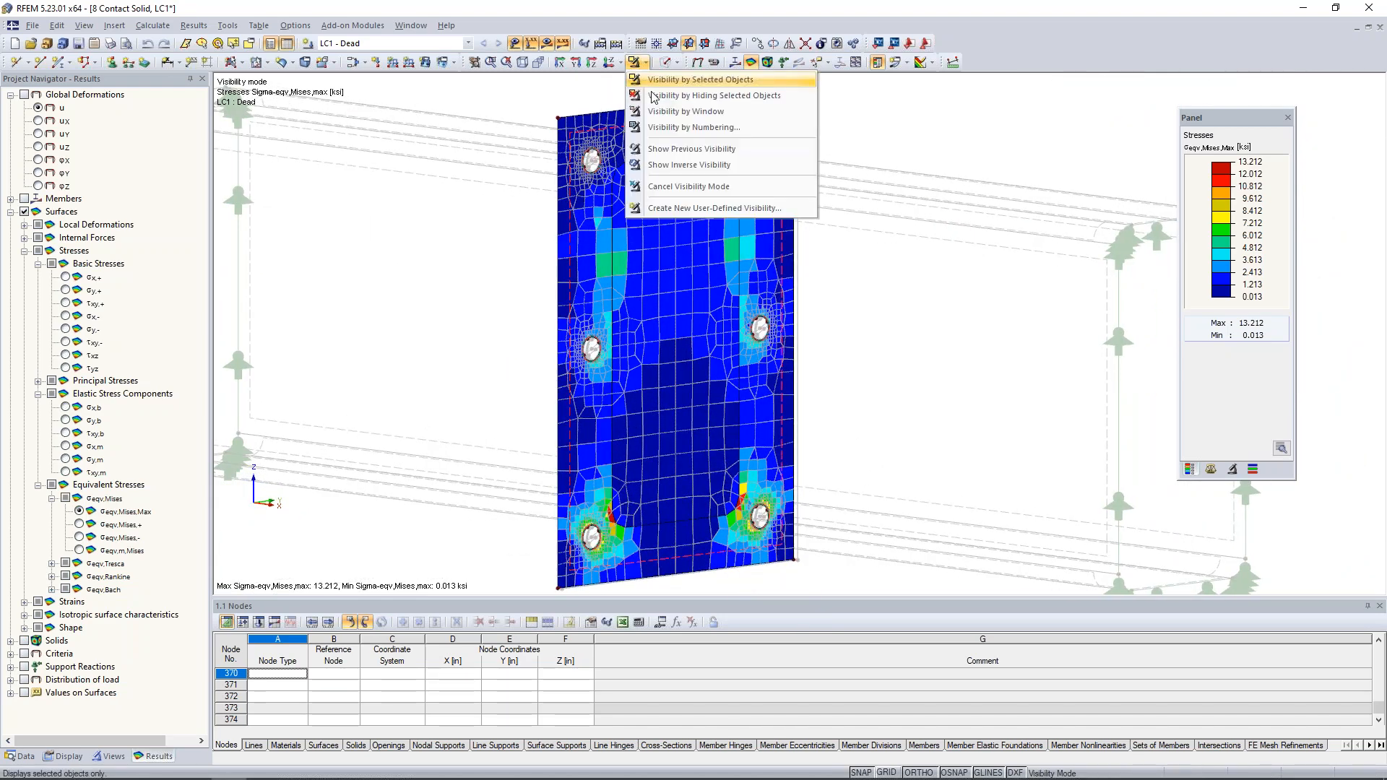
{"action": "left_click", "coordinate": [672, 186]}
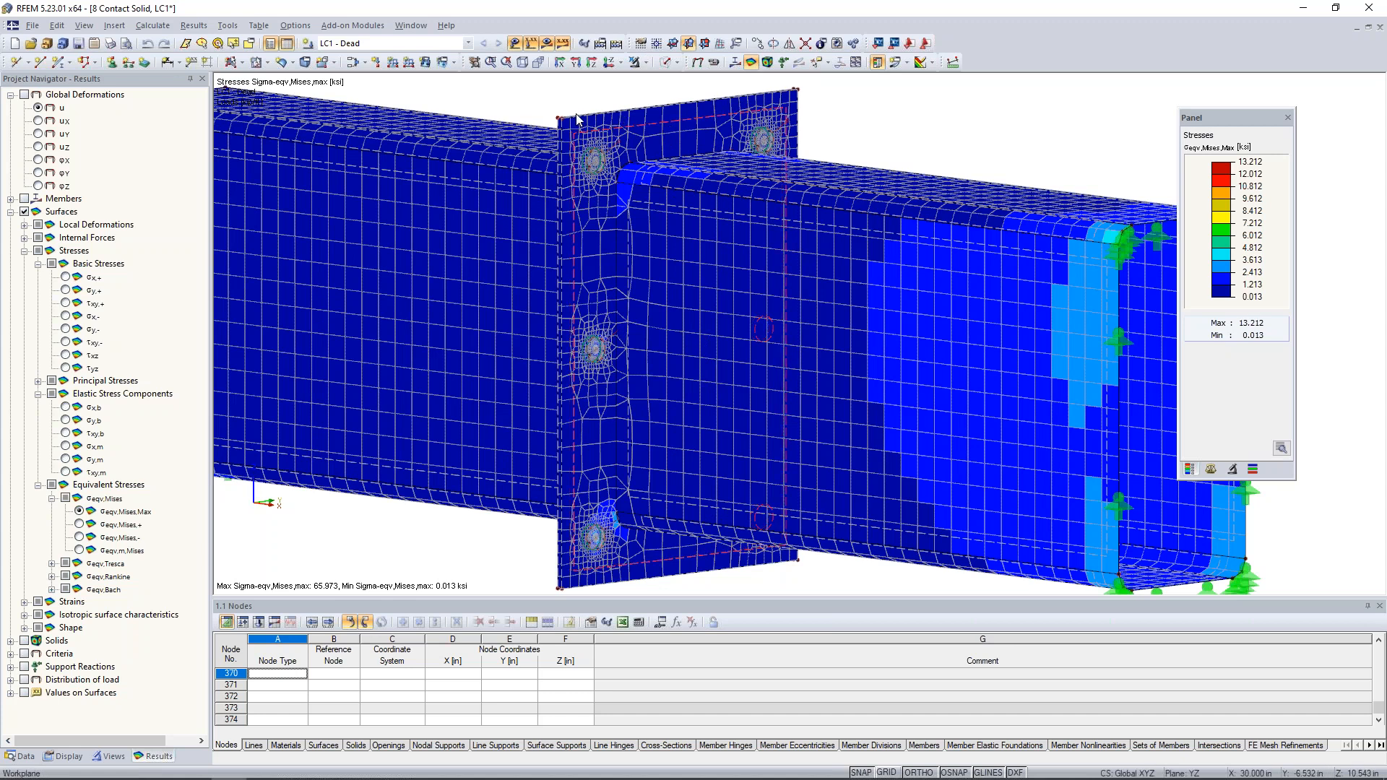
{"action": "left_click", "coordinate": [644, 62]}
{"action": "left_click", "coordinate": [649, 80]}
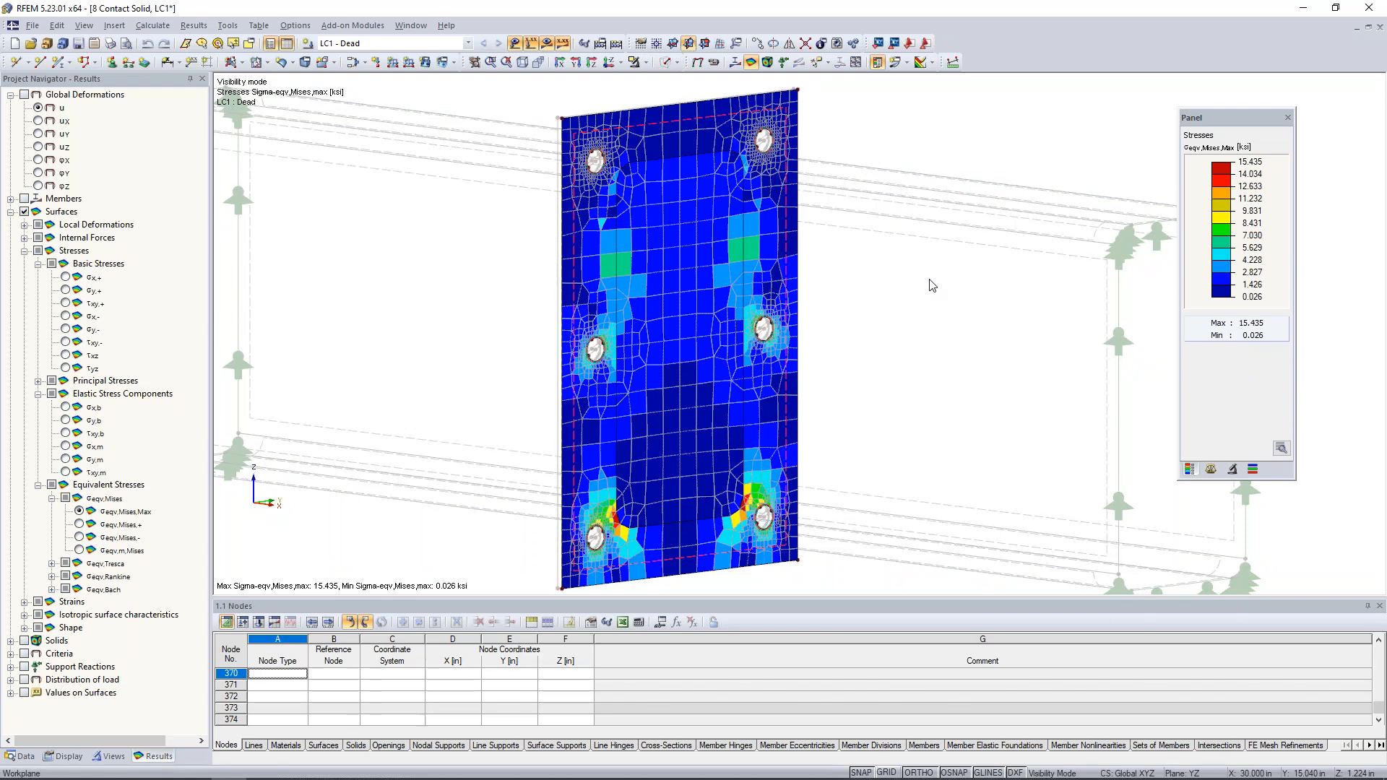
{"action": "scroll", "coordinate": [931, 285], "scroll_direction": "down", "scroll_amount": 4}
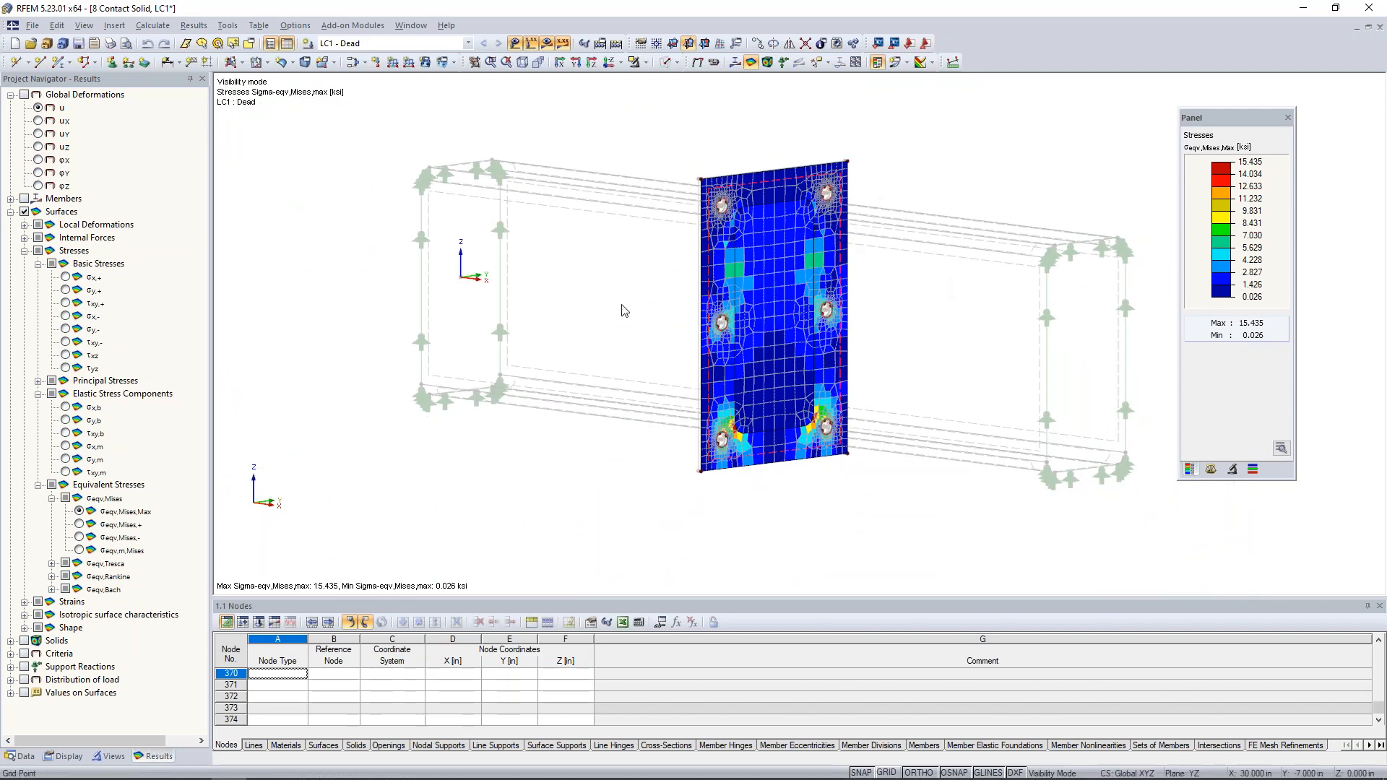
{"action": "middle_click_drag", "start_coordinate": [635, 322], "coordinate": [816, 338], "text": "ctrl"}
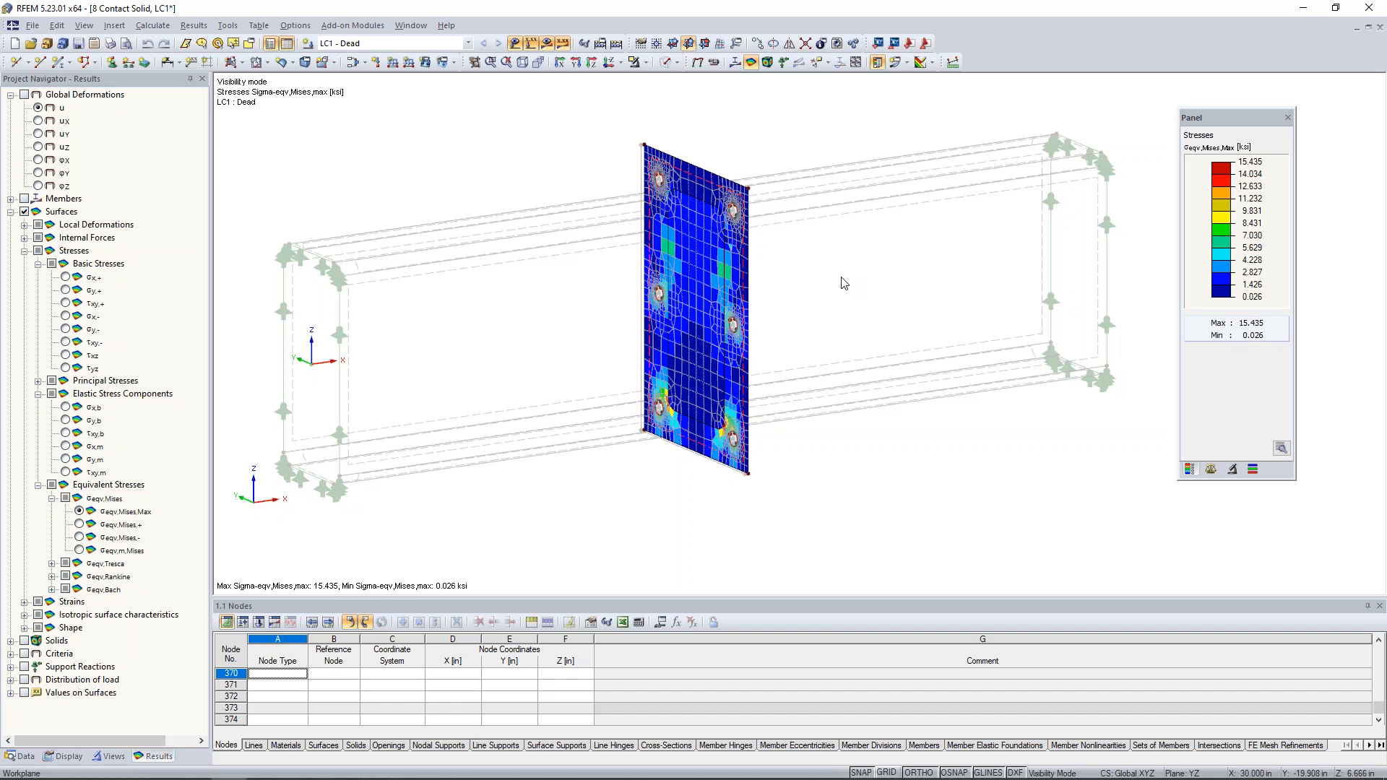
- Switch to the PowerPoint slide show of the solid modeling webinar and go to the Dlubal Software Information slide
{"action": "key", "text": "super+Tab"}
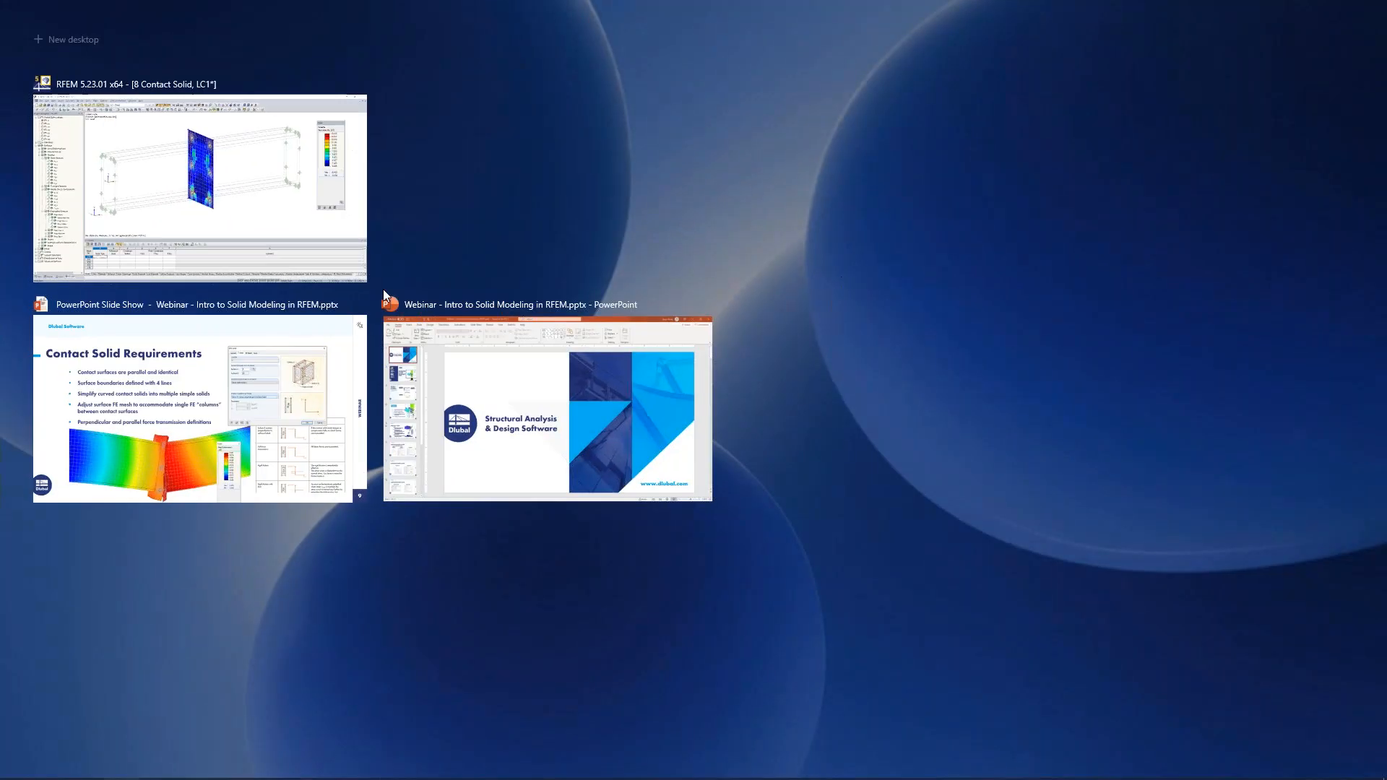
{"action": "left_click", "coordinate": [259, 429]}
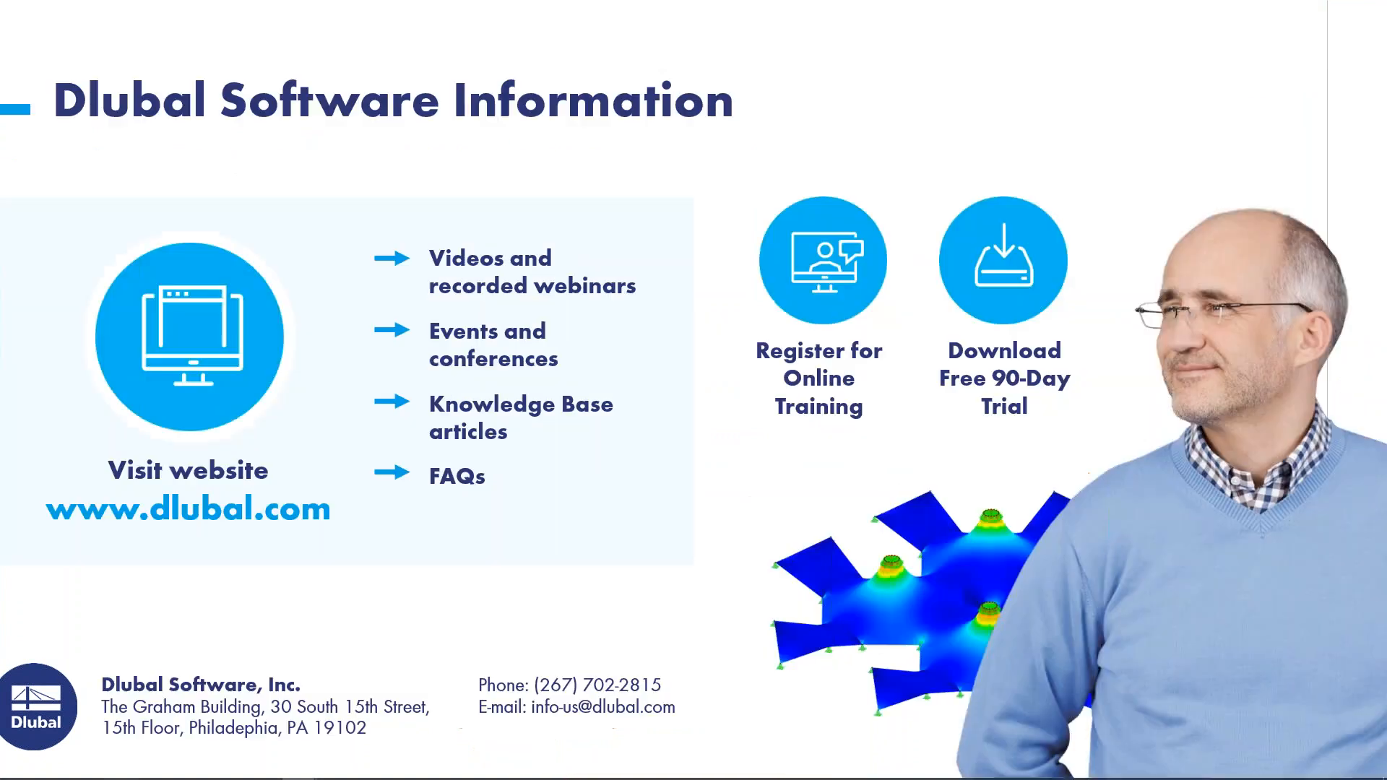